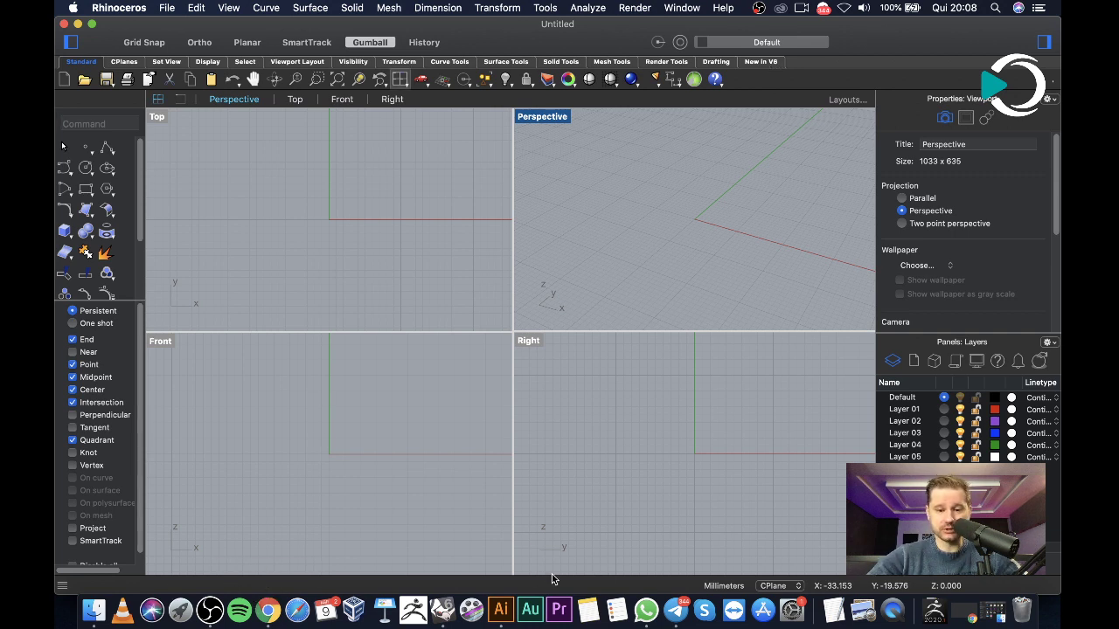
{"action": "scroll", "coordinate": [101, 477], "scroll_direction": "down", "scroll_amount": 2}
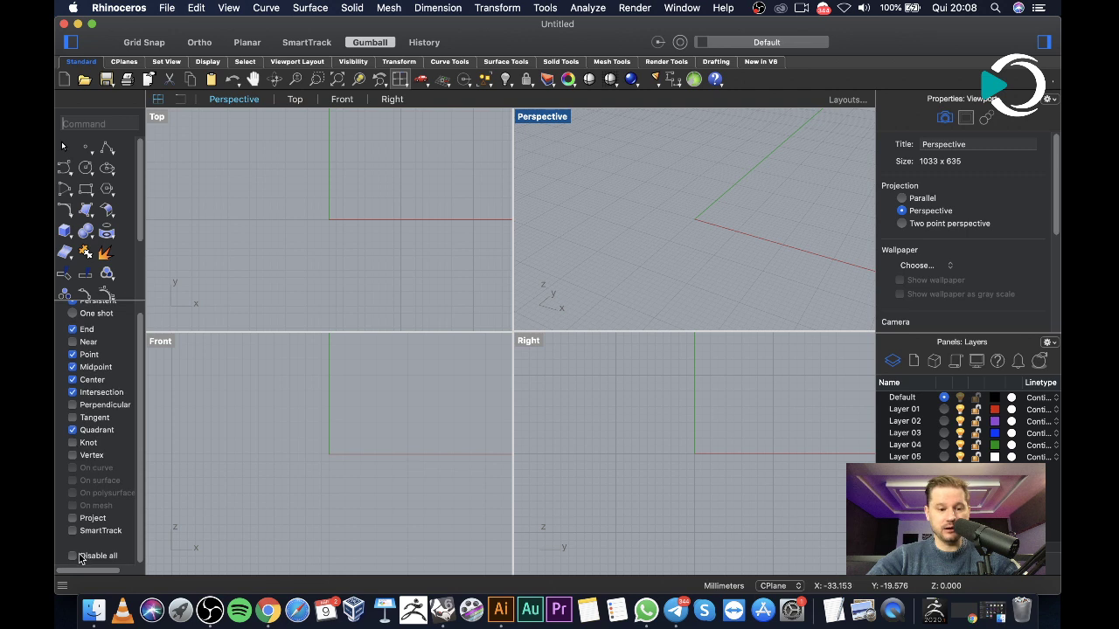
{"action": "scroll", "coordinate": [80, 542], "scroll_direction": "up", "scroll_amount": 2}
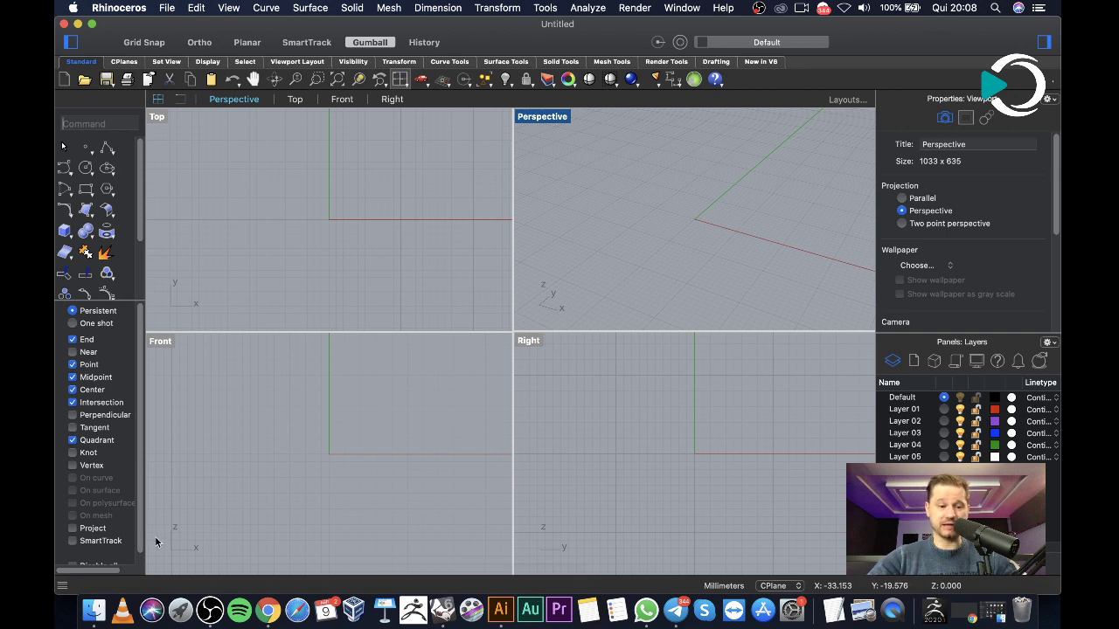
{"action": "scroll", "coordinate": [120, 531], "scroll_direction": "down", "scroll_amount": 1}
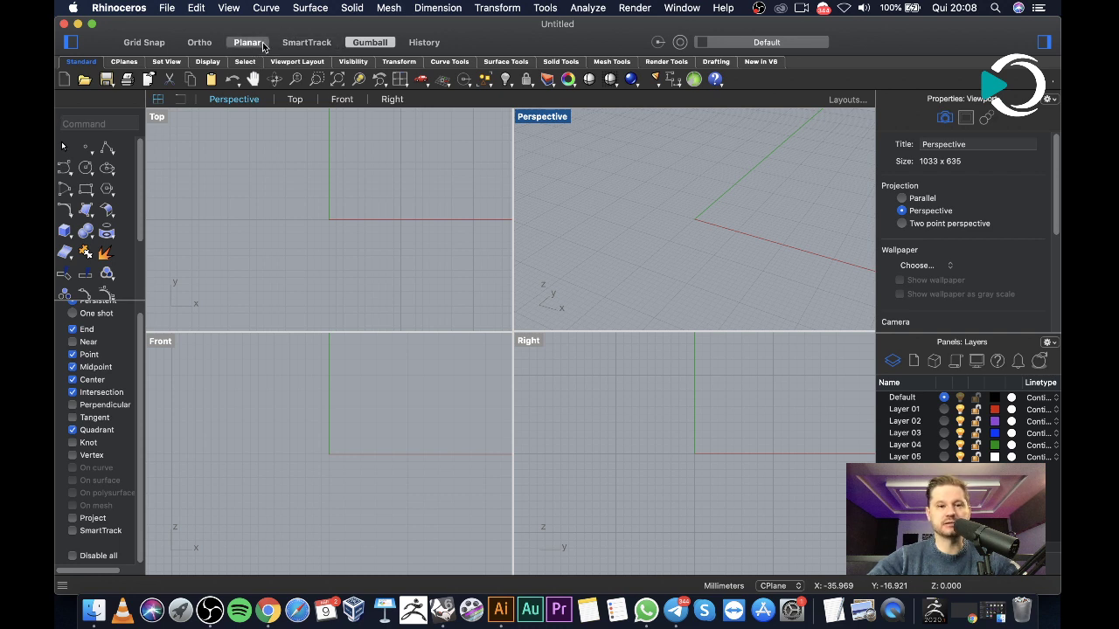
{"action": "left_click", "coordinate": [425, 44]}
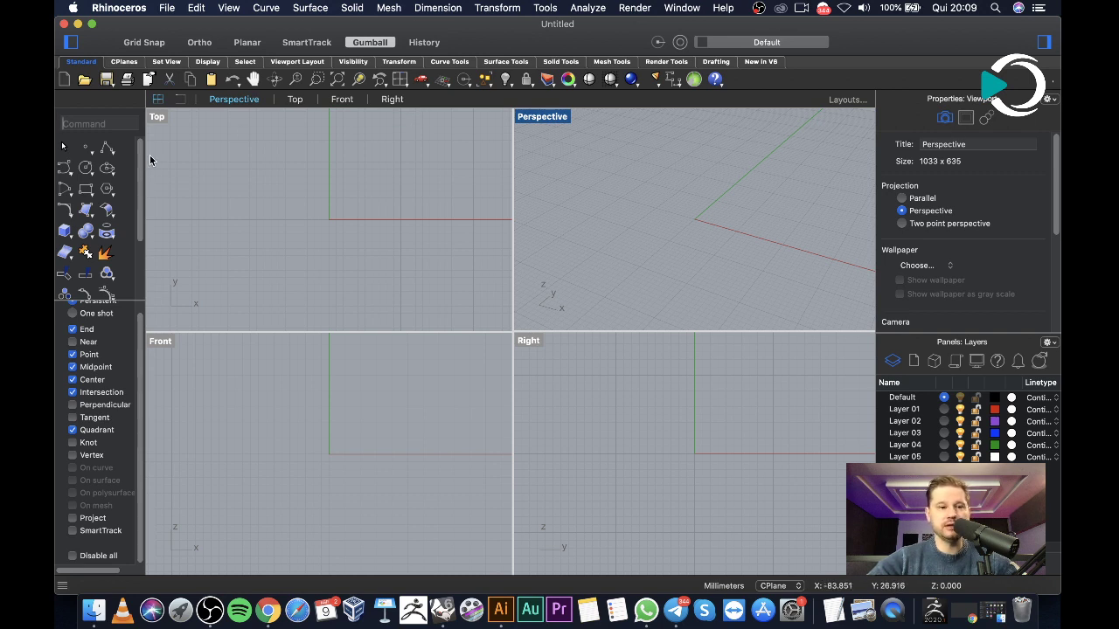
{"action": "scroll", "coordinate": [139, 218], "scroll_direction": "down", "scroll_amount": 3}
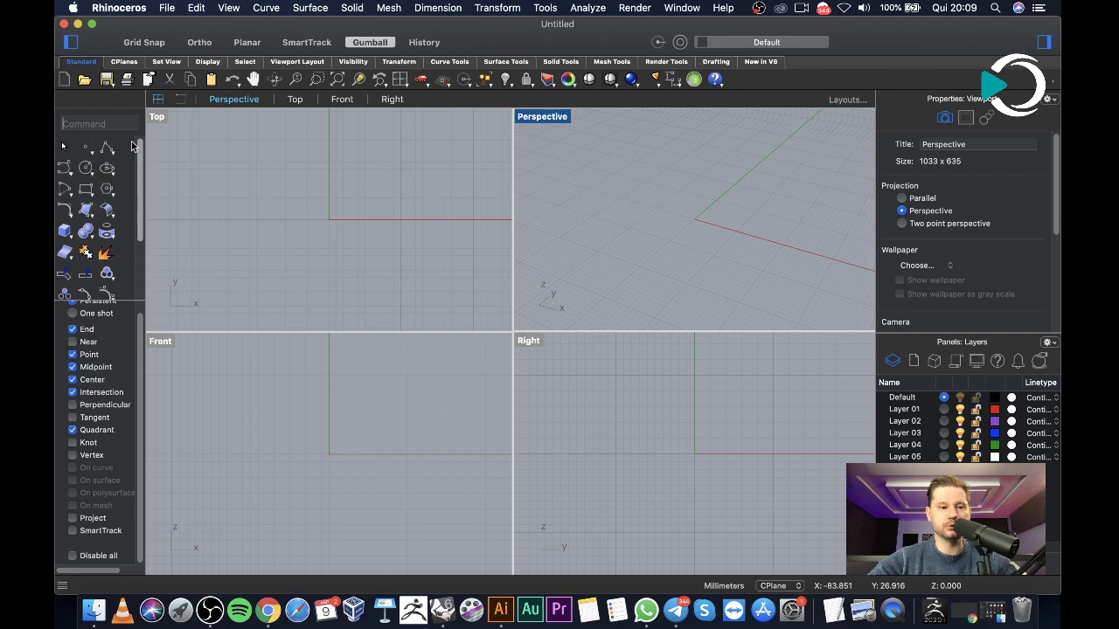
{"action": "scroll", "coordinate": [105, 218], "scroll_direction": "up", "scroll_amount": 3}
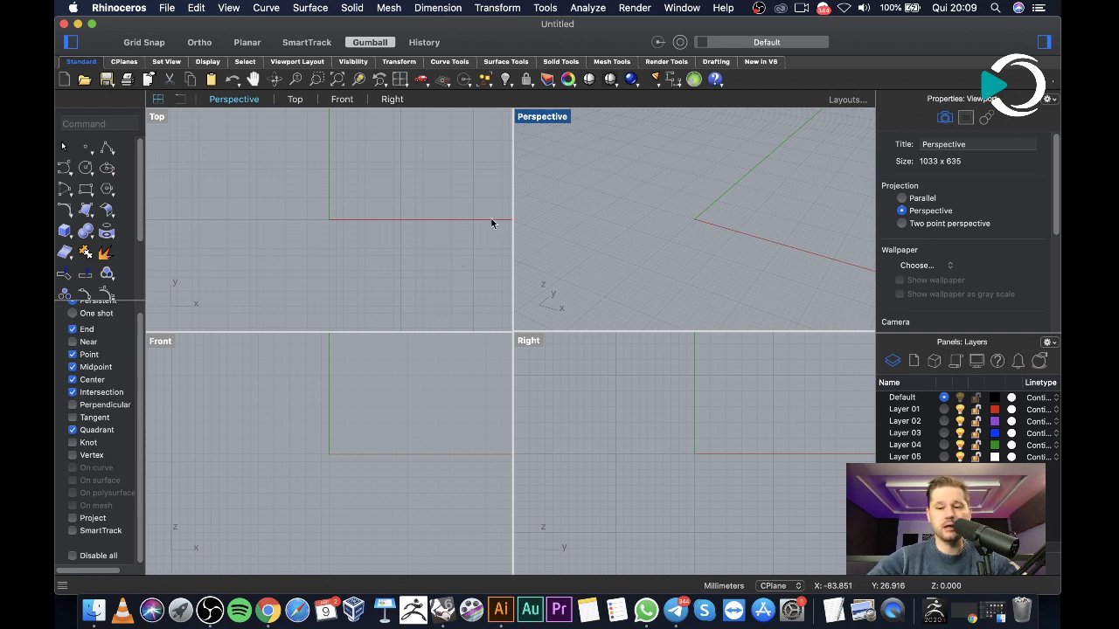
{"action": "scroll", "coordinate": [386, 183], "scroll_direction": "down", "scroll_amount": 3}
{"action": "scroll", "coordinate": [348, 194], "scroll_direction": "up", "scroll_amount": 4}
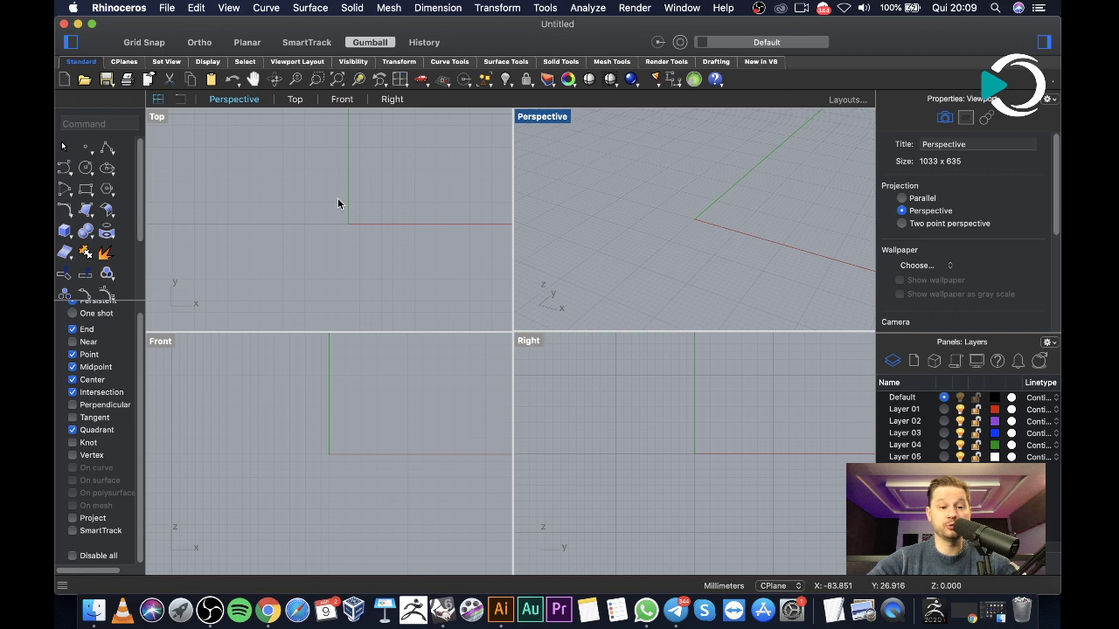
In an enlarged Front view, draw a circle centred on the origin with a diameter of 17.5 mm
{"action": "double_click", "coordinate": [162, 346]}
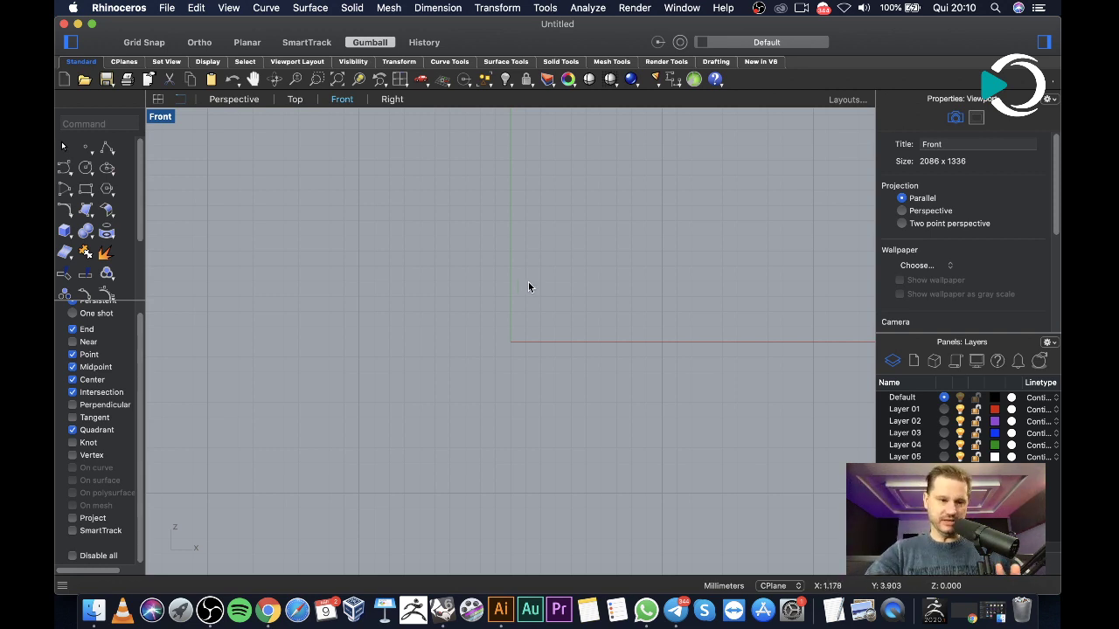
{"action": "left_click", "coordinate": [85, 170]}
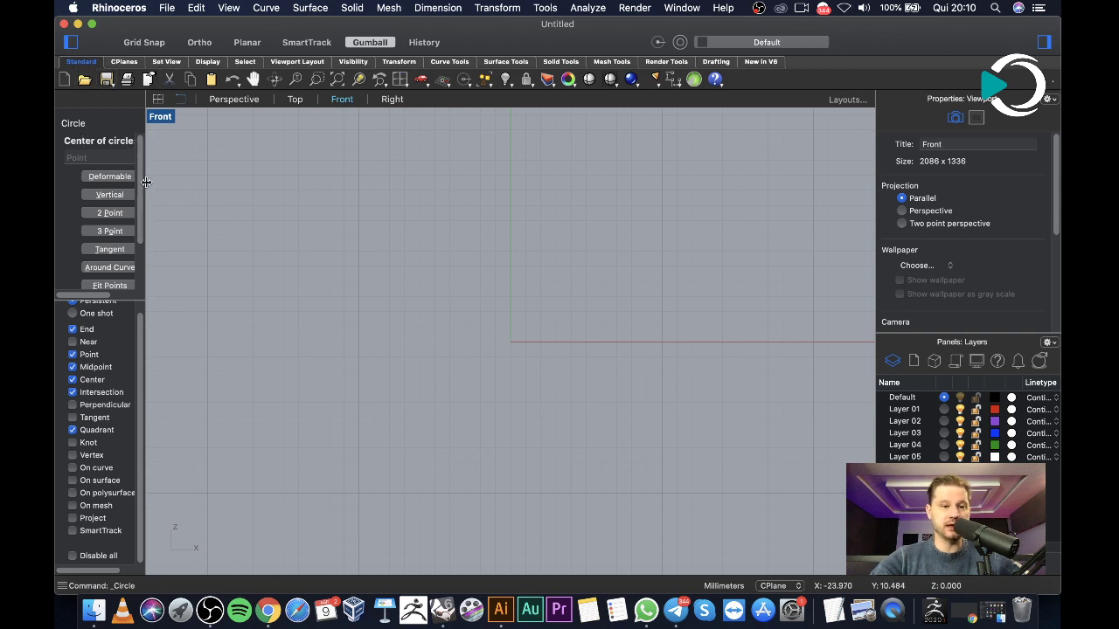
{"action": "left_click_drag", "start_coordinate": [98, 298], "coordinate": [105, 298]}
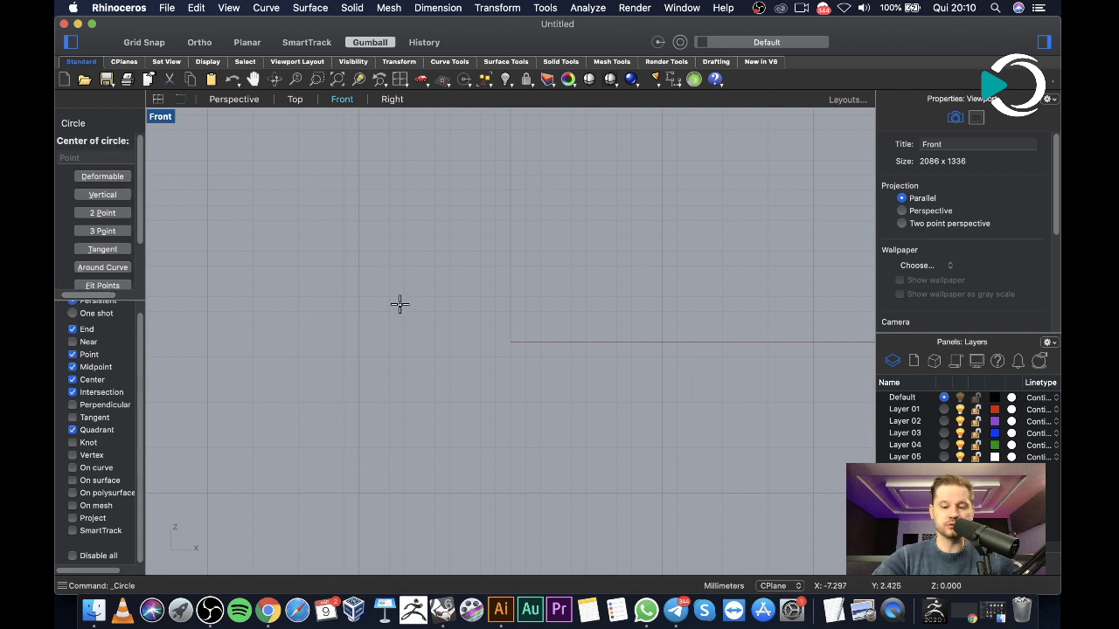
{"action": "type", "text": "0"}
{"action": "key", "text": "Return"}
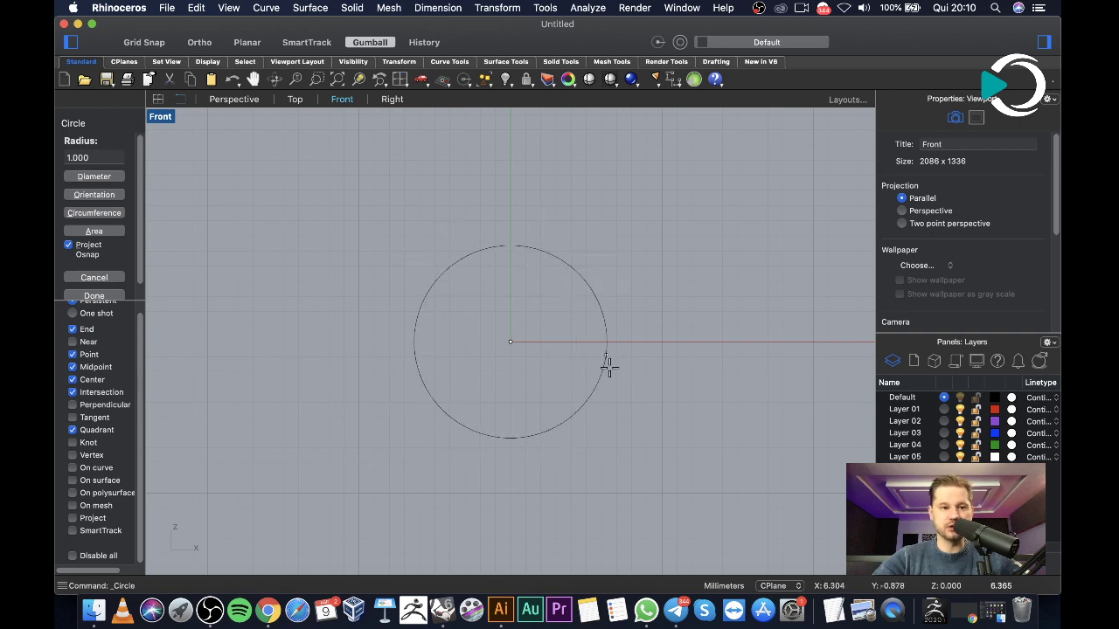
{"action": "left_click", "coordinate": [91, 177]}
{"action": "left_click", "coordinate": [101, 156]}
{"action": "left_click_drag", "start_coordinate": [104, 155], "coordinate": [56, 154]}
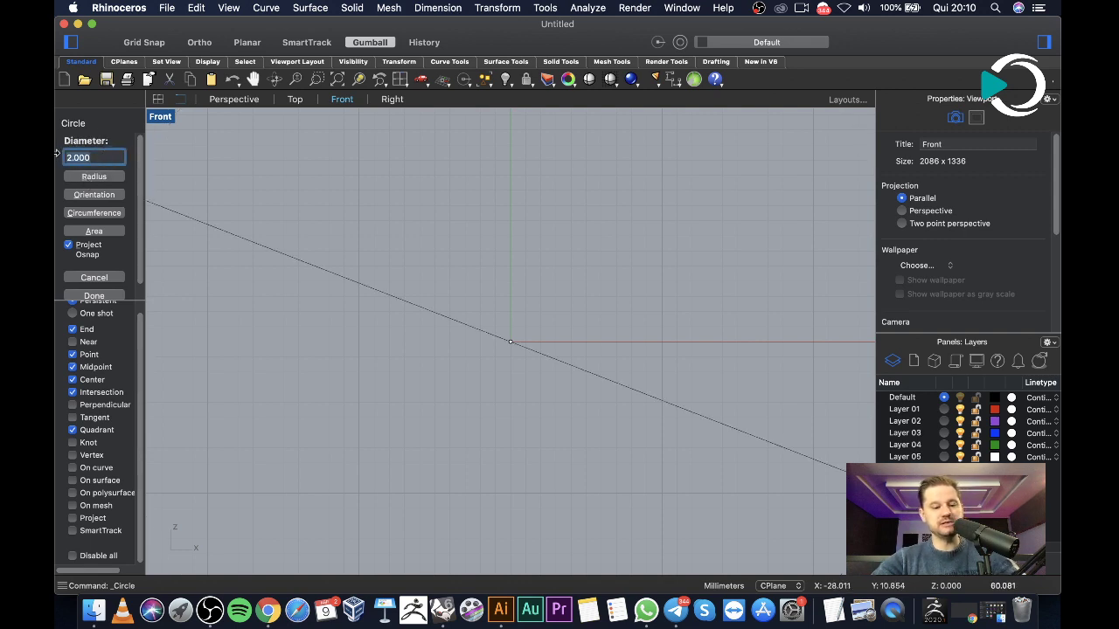
{"action": "type", "text": "17.5"}
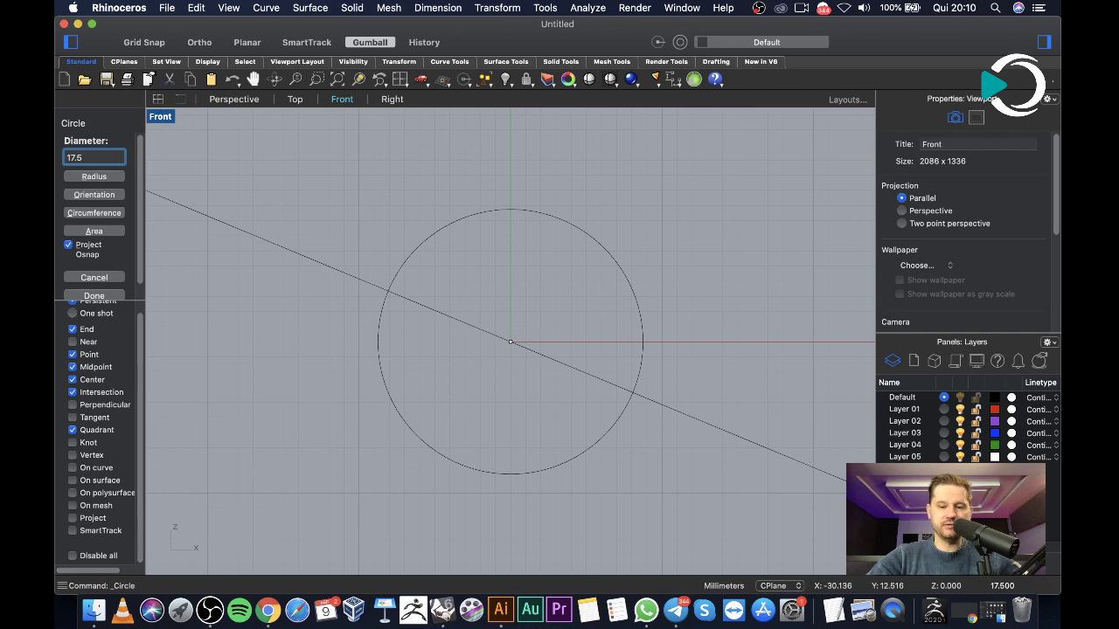
{"action": "key", "text": "Return"}
In an enlarged Right view, start a polyline at the circle's top quadrant with a horizontal segment to the left, 1.8/2 mm long
{"action": "scroll", "coordinate": [550, 262], "scroll_direction": "down", "scroll_amount": 3}
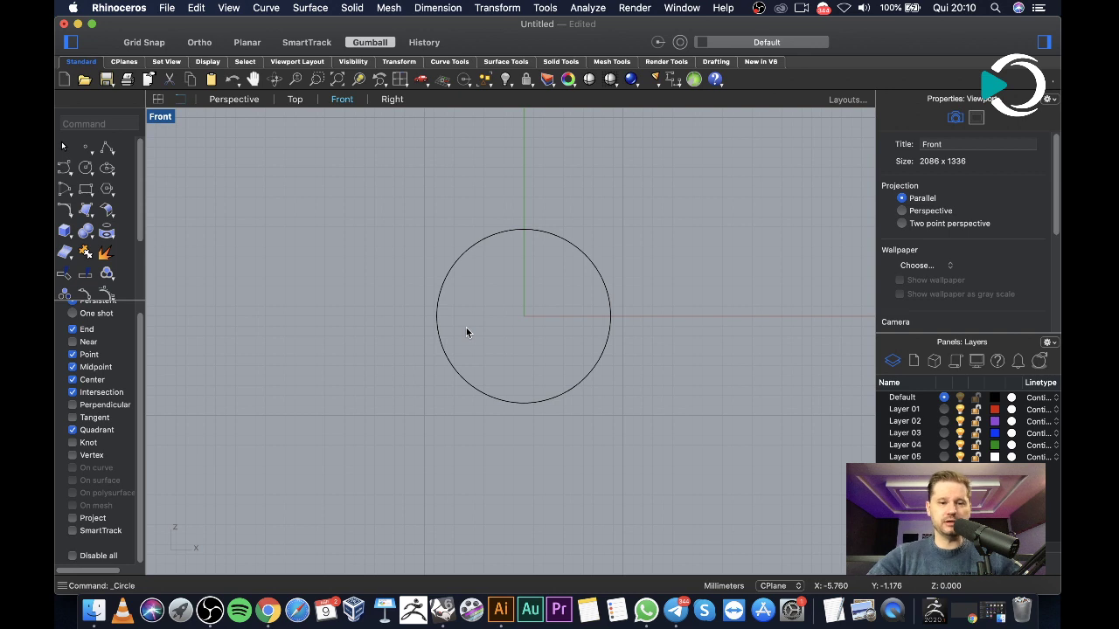
{"action": "scroll", "coordinate": [488, 369], "scroll_direction": "down", "scroll_amount": 2}
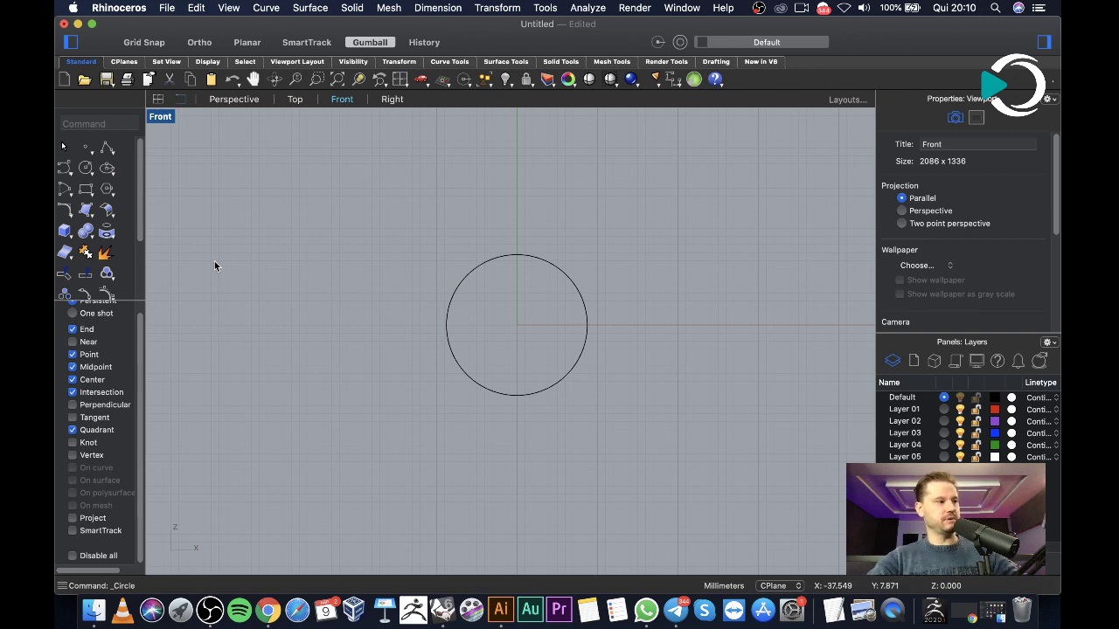
{"action": "double_click", "coordinate": [160, 119]}
{"action": "double_click", "coordinate": [528, 340]}
{"action": "scroll", "coordinate": [603, 306], "scroll_direction": "up", "scroll_amount": 2}
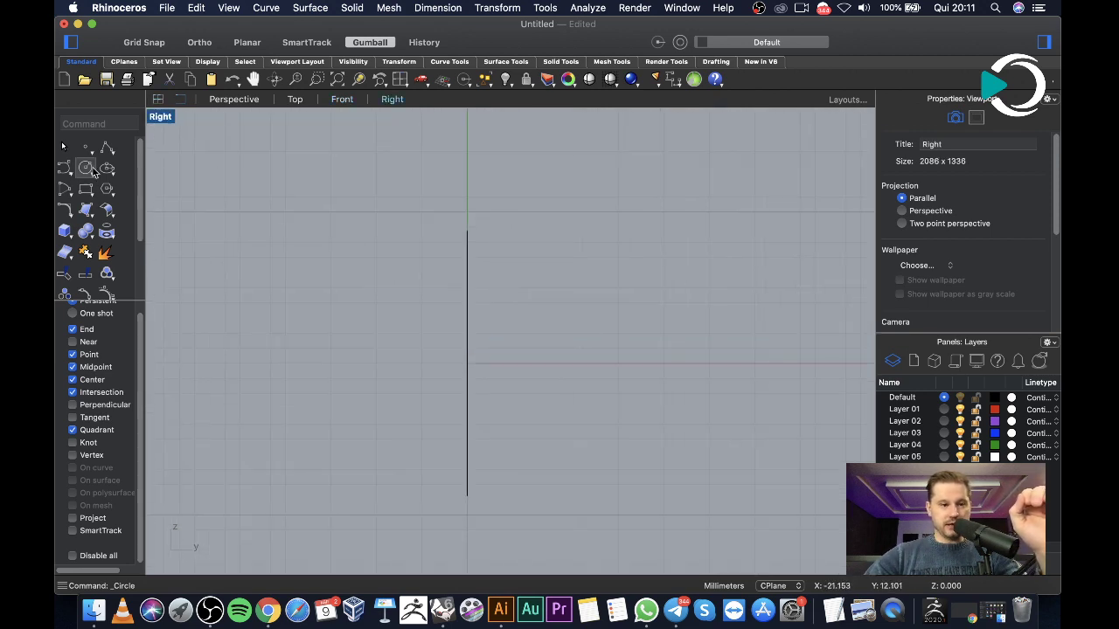
{"action": "left_click", "coordinate": [105, 147]}
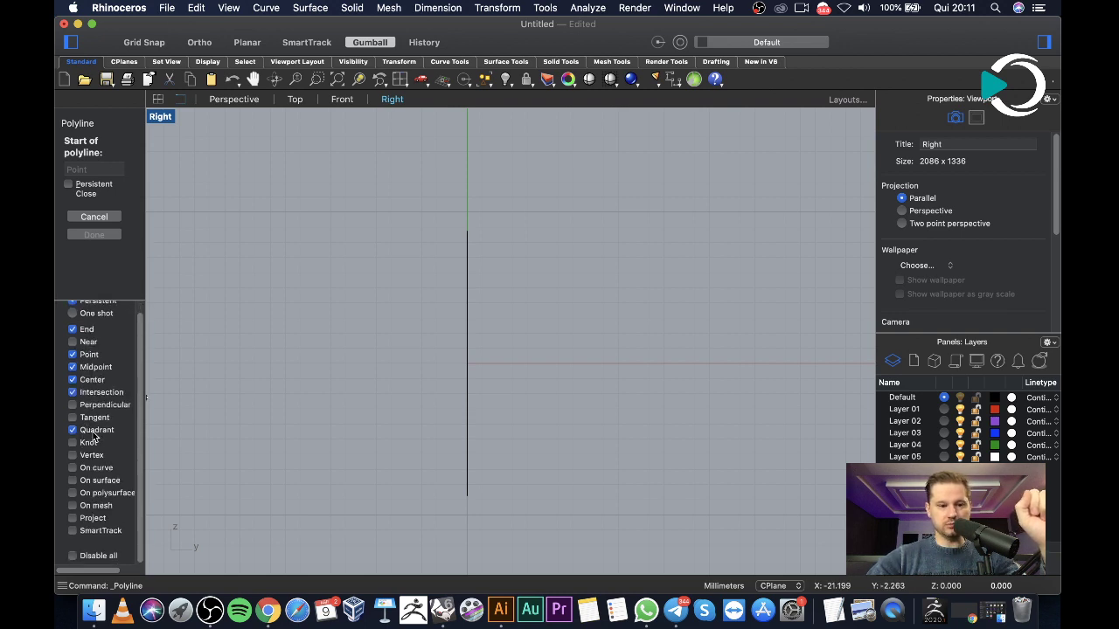
{"action": "left_click", "coordinate": [466, 231]}
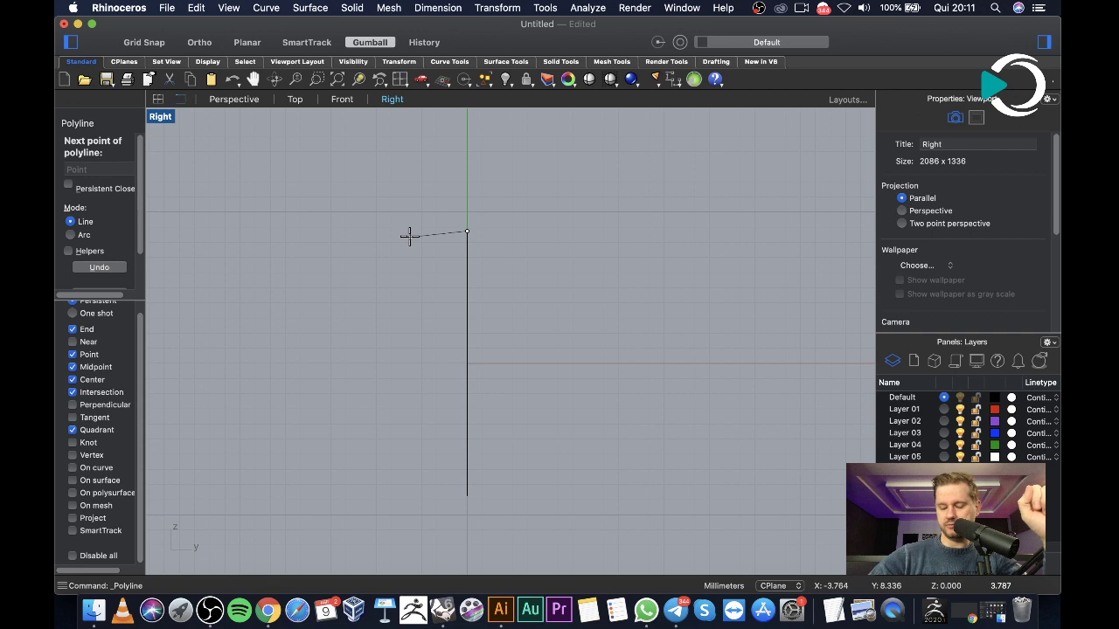
{"action": "type", "text": "1"}
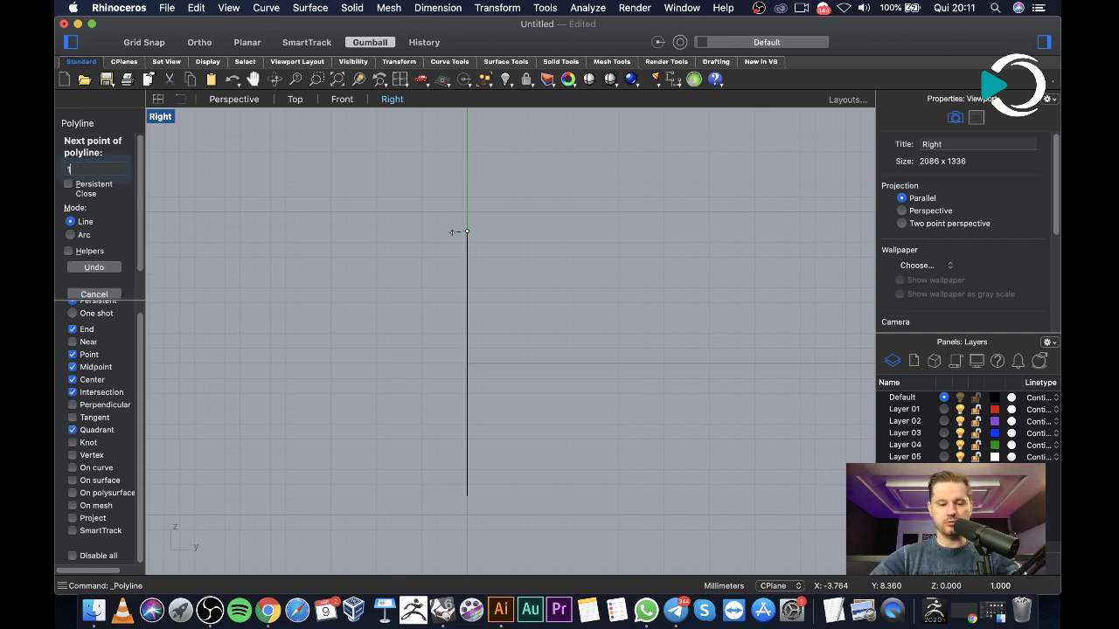
{"action": "type", "text": ".8/2"}
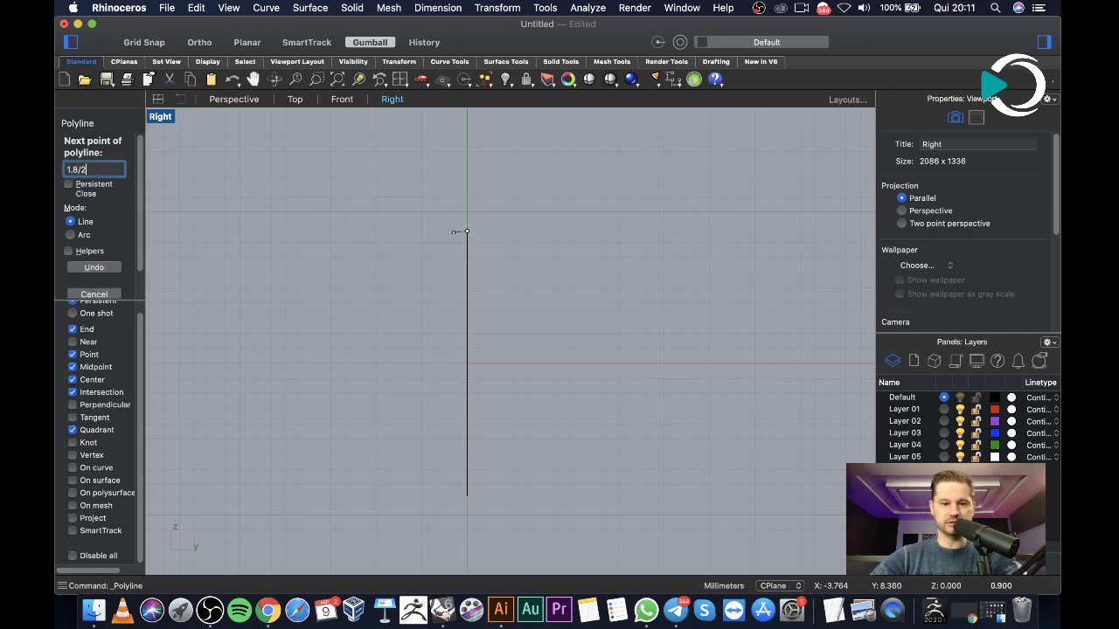
{"action": "key", "text": "Return"}
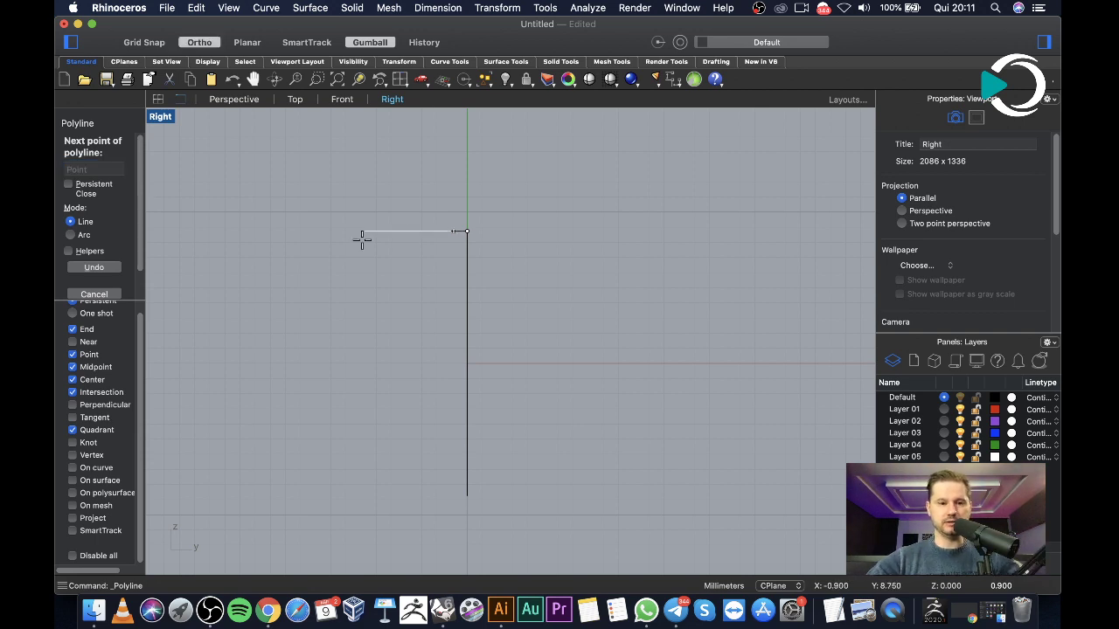
Continue the polyline with a 0.6 mm vertical segment upward and a 1.8 mm horizontal segment to the right
{"action": "scroll", "coordinate": [429, 210], "scroll_direction": "up", "scroll_amount": 5}
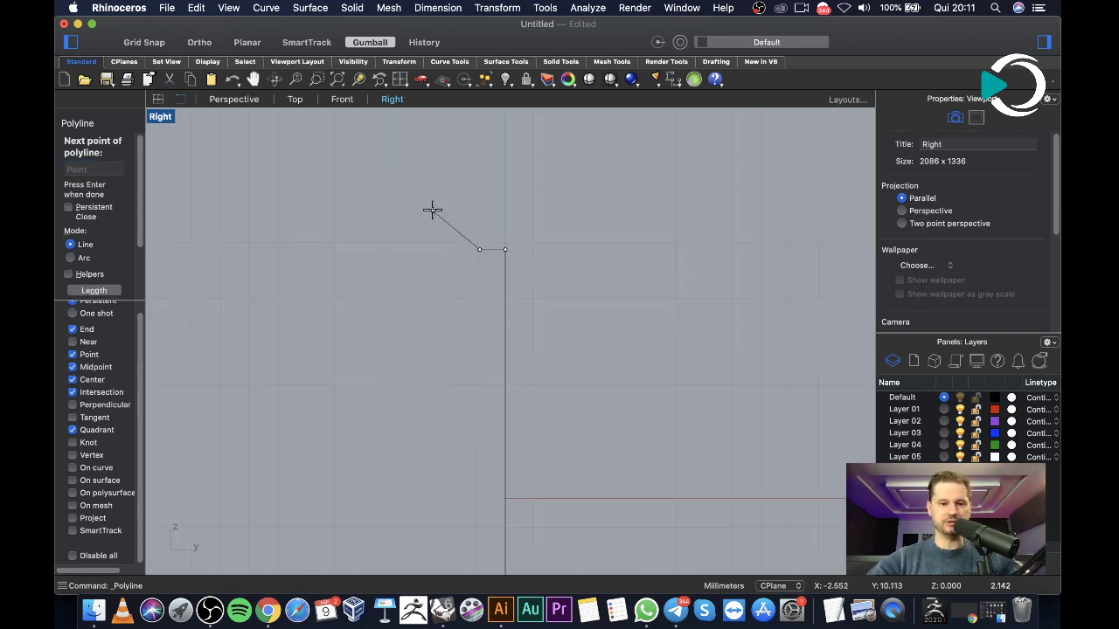
{"action": "type", "text": "0.6"}
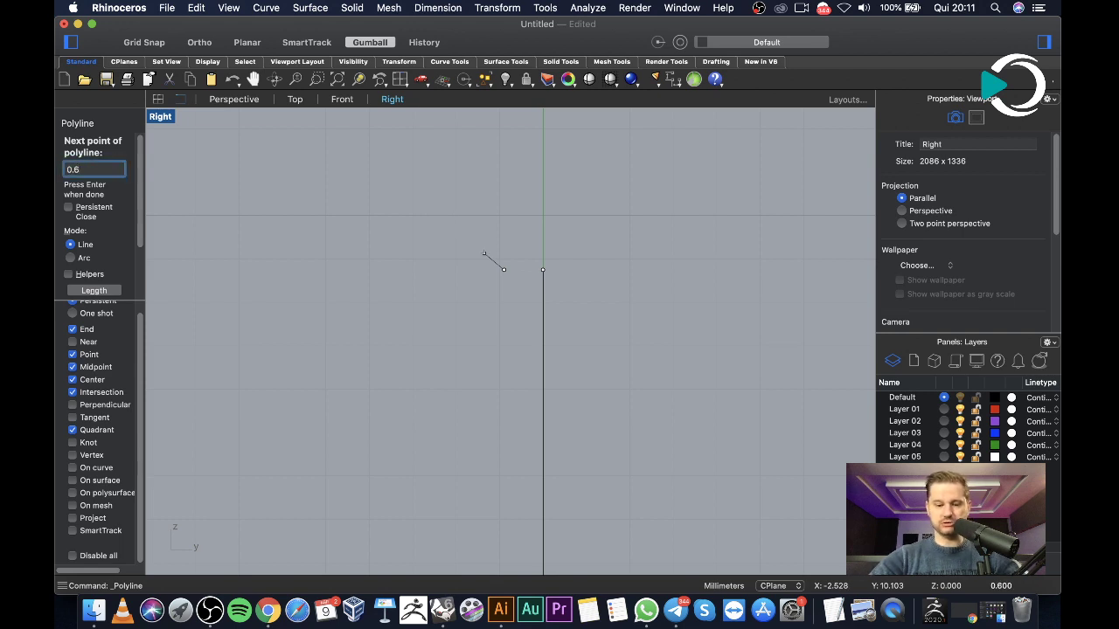
{"action": "key", "text": "Return"}
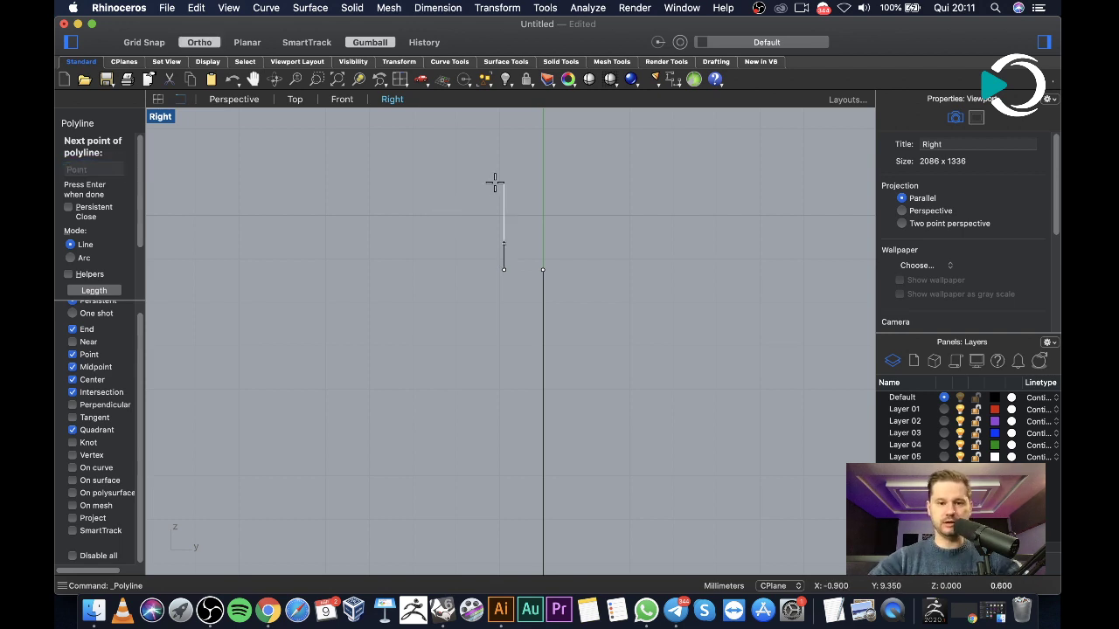
{"action": "left_click", "coordinate": [494, 184]}
{"action": "type", "text": "1.8"}
{"action": "key", "text": "Return"}
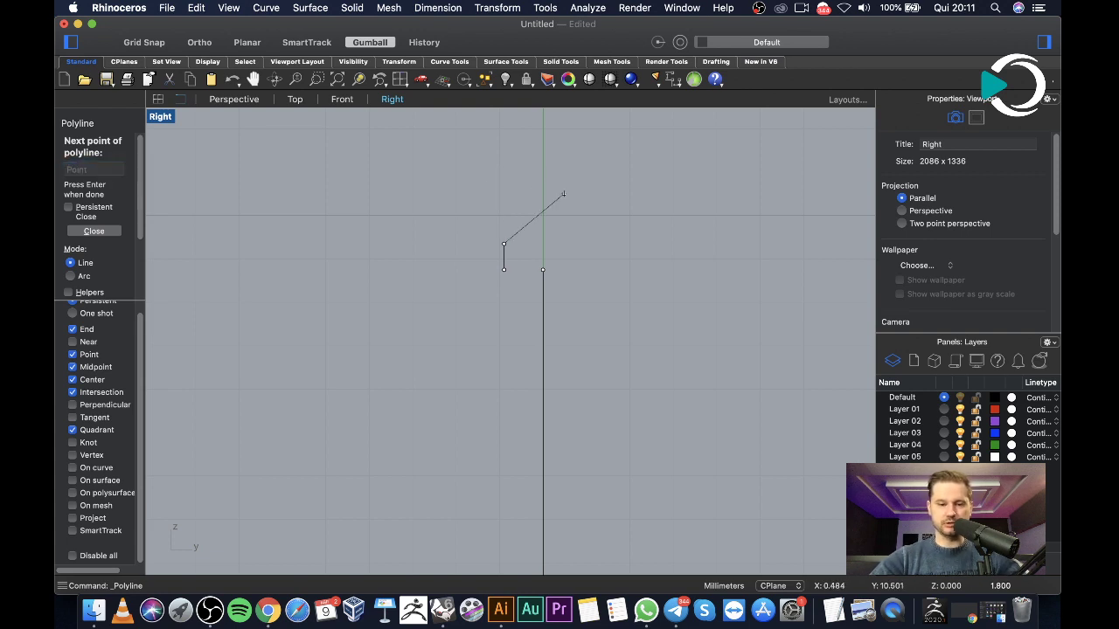
{"action": "left_click", "coordinate": [582, 244]}
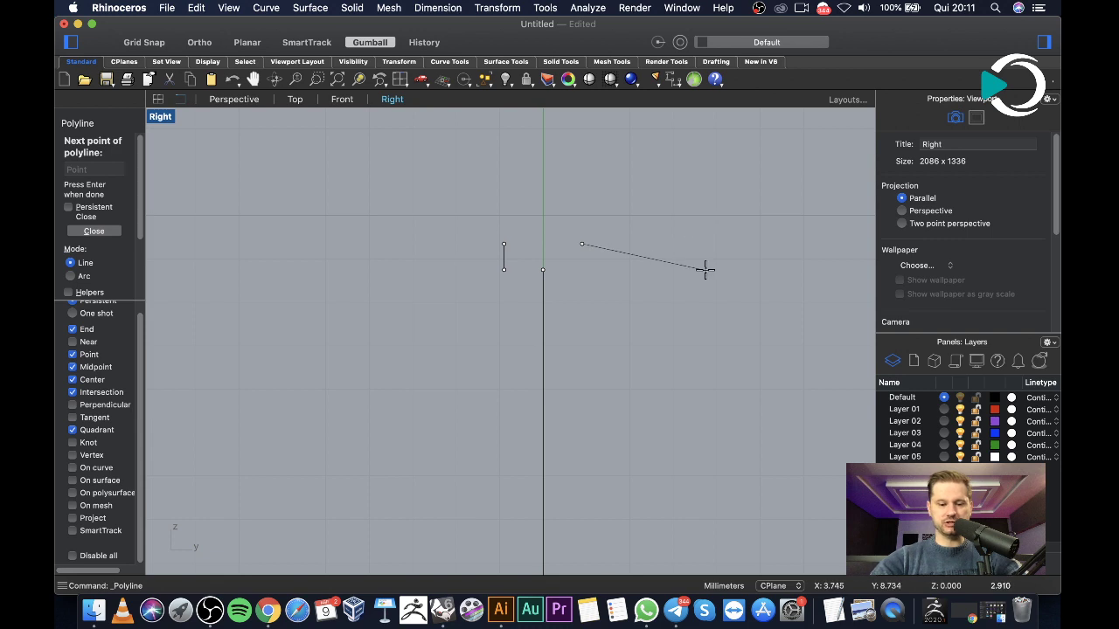
Add a 0.6 mm segment downward and close the rectangular profile at the polyline's start point
{"action": "type", "text": "0.6"}
{"action": "key", "text": "Return"}
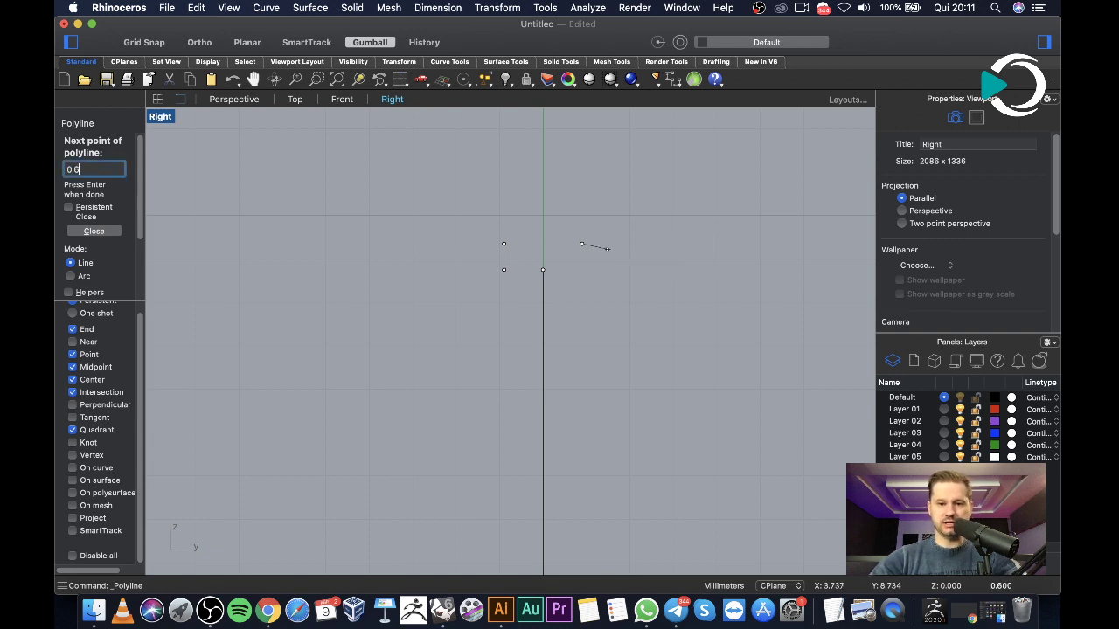
{"action": "left_click", "coordinate": [608, 325], "text": "shift"}
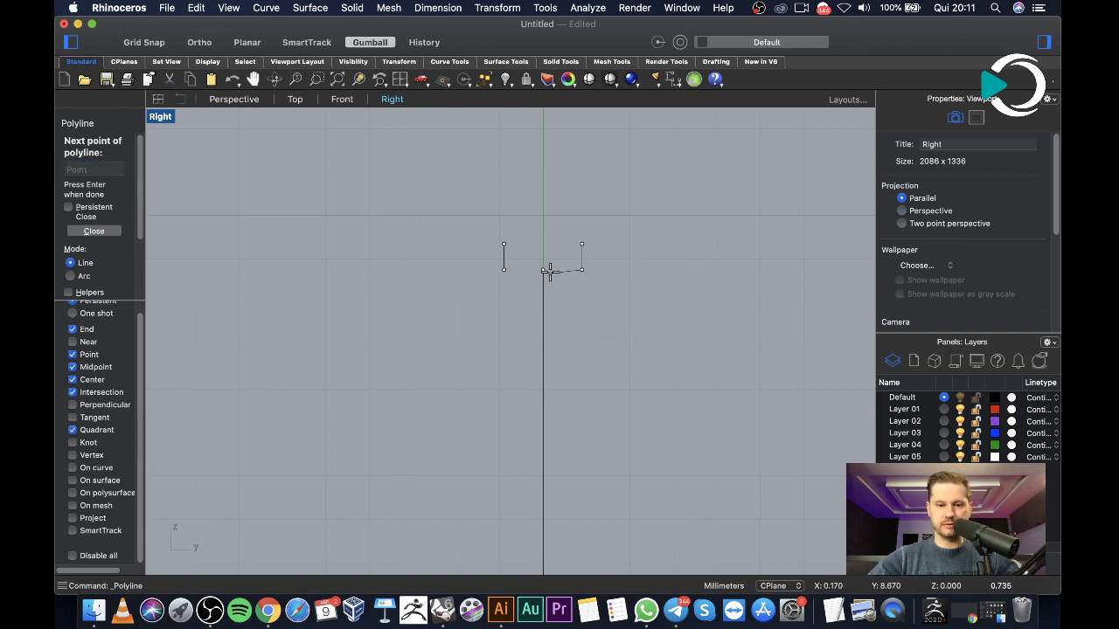
{"action": "left_click", "coordinate": [543, 269]}
{"action": "scroll", "coordinate": [657, 286], "scroll_direction": "down", "scroll_amount": 4}
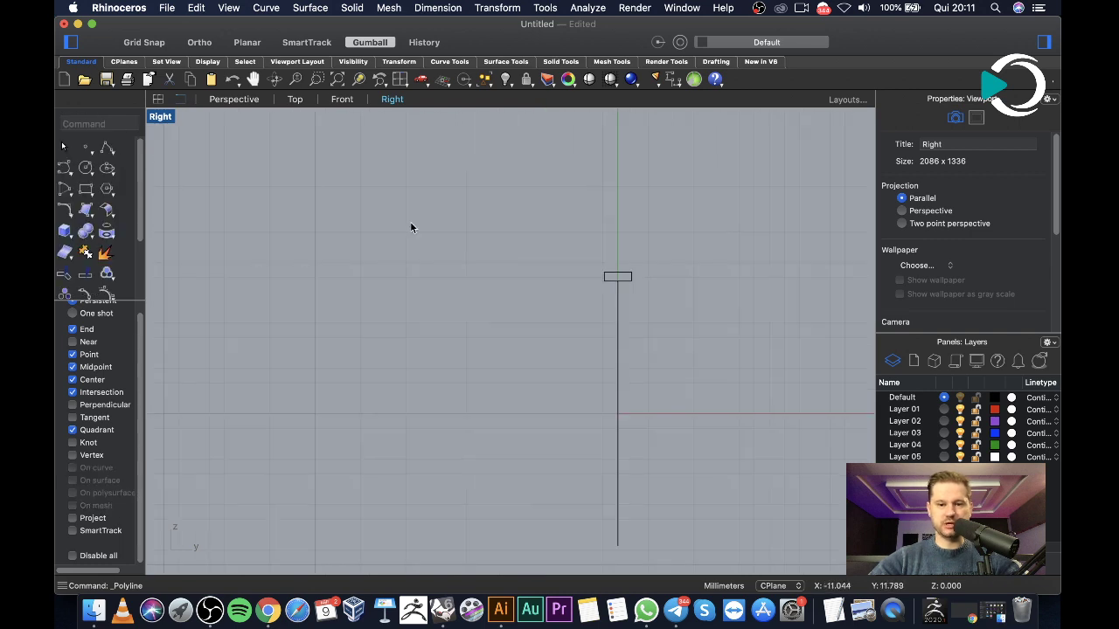
Return to the four-view layout and start a one-rail sweep with the circle as rail and the small rectangle as cross section, keeping the default seam
{"action": "double_click", "coordinate": [160, 117]}
{"action": "right_click_drag", "start_coordinate": [718, 238], "coordinate": [748, 219]}
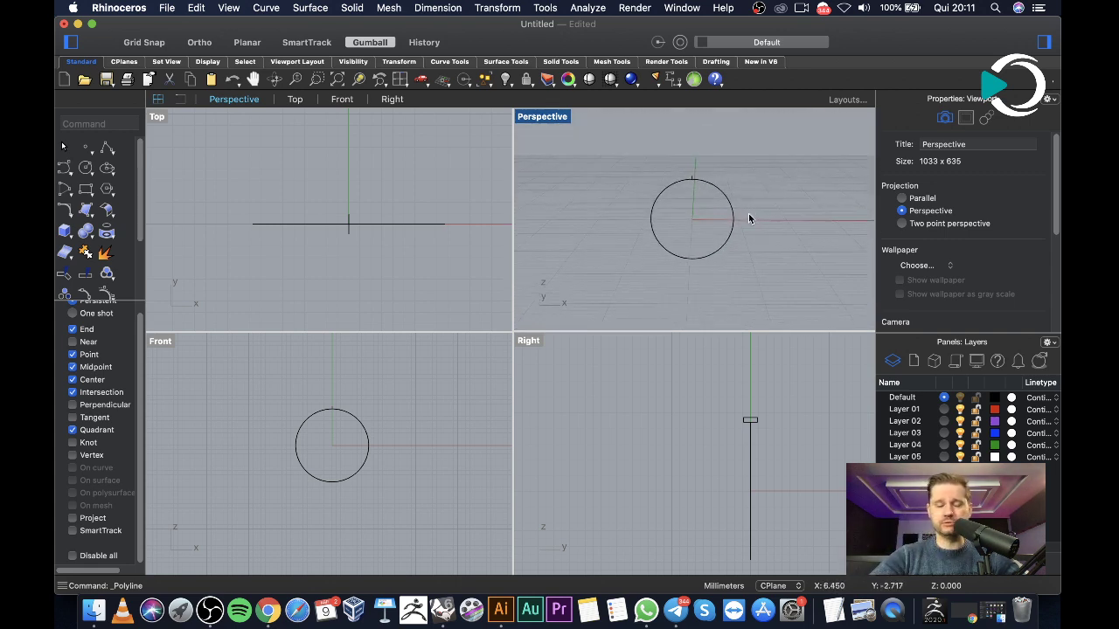
{"action": "right_click_drag", "start_coordinate": [742, 219], "coordinate": [726, 226]}
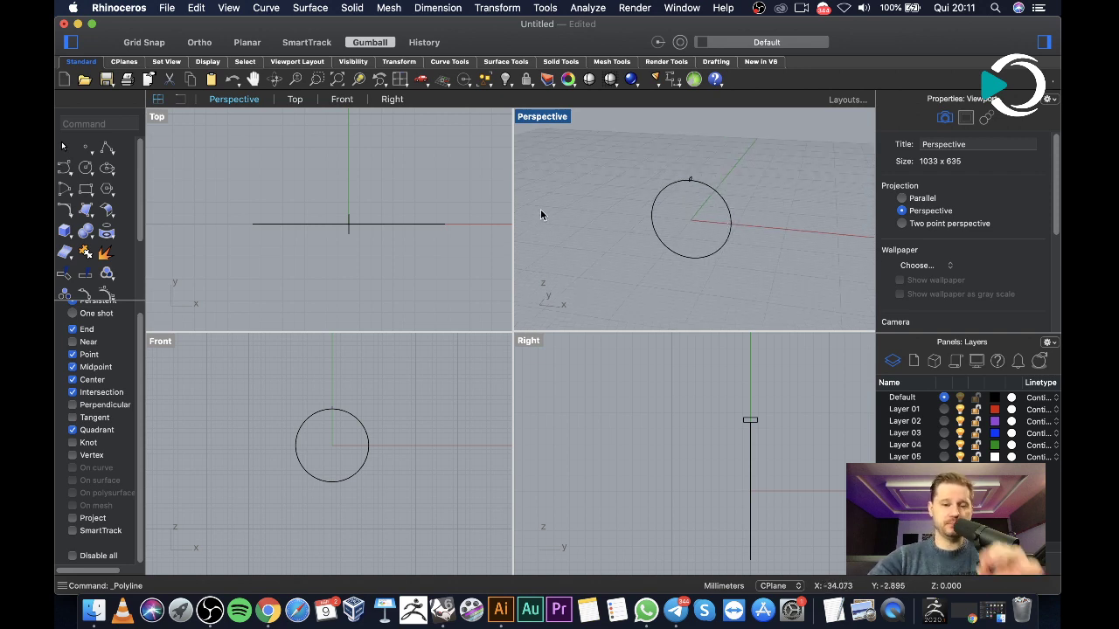
{"action": "left_click", "coordinate": [79, 124]}
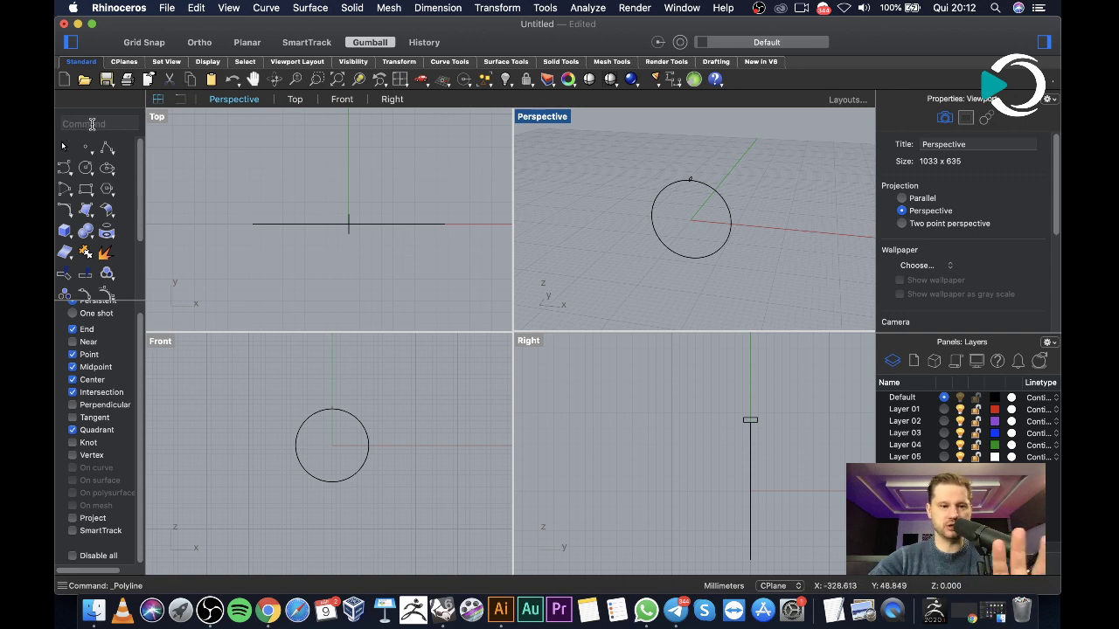
{"action": "type", "text": "ss"}
{"action": "key", "text": "BackSpace"}
{"action": "type", "text": "weep1"}
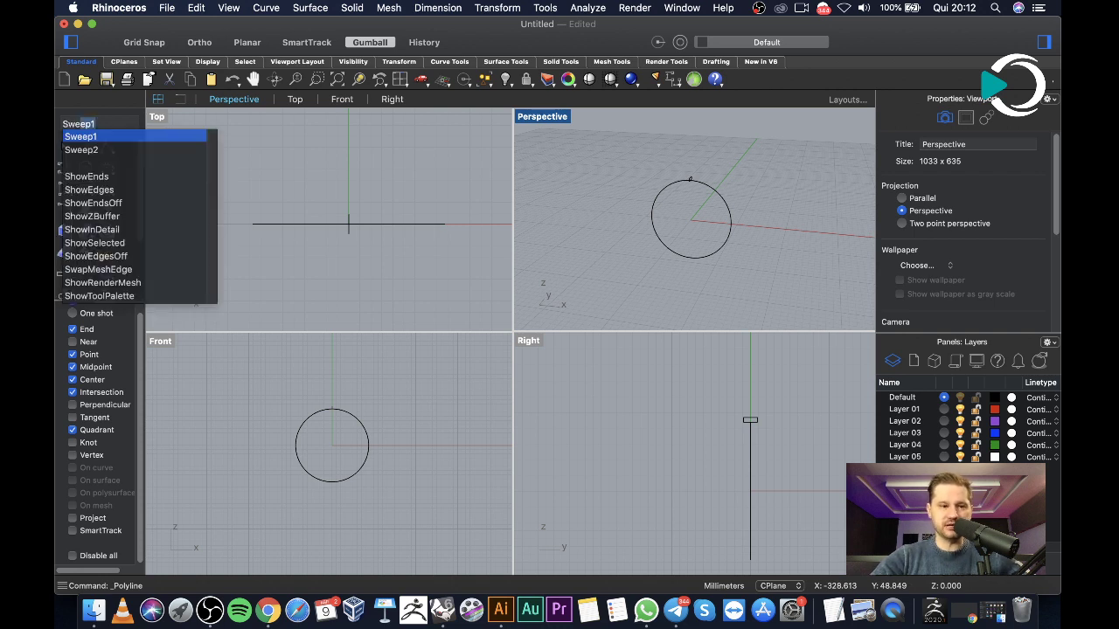
{"action": "key", "text": "Return"}
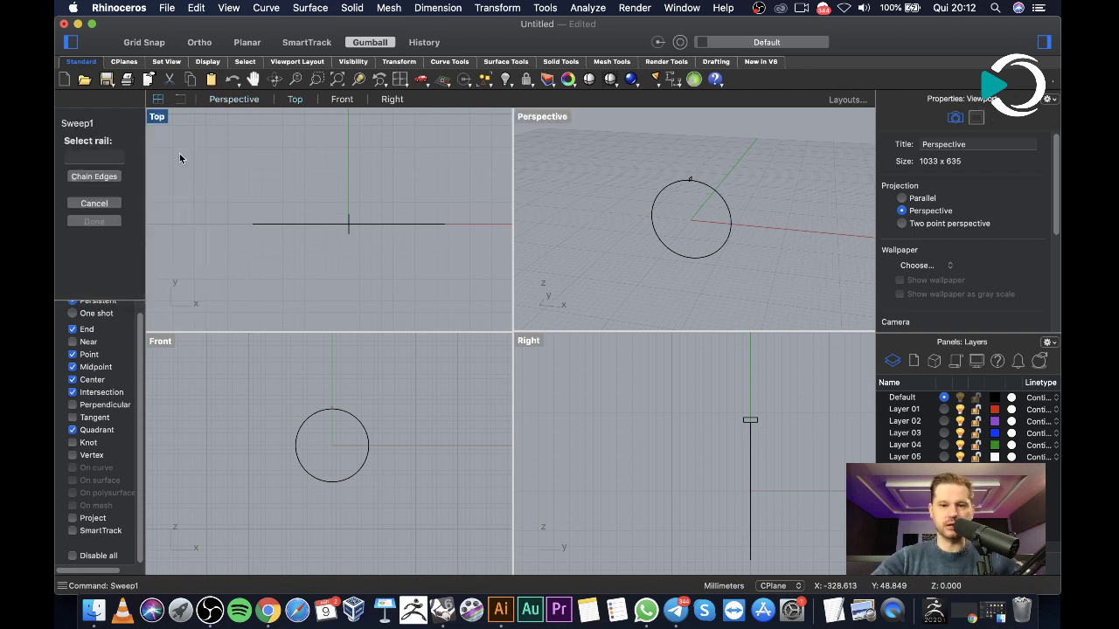
{"action": "left_click", "coordinate": [722, 200]}
{"action": "left_click", "coordinate": [692, 182]}
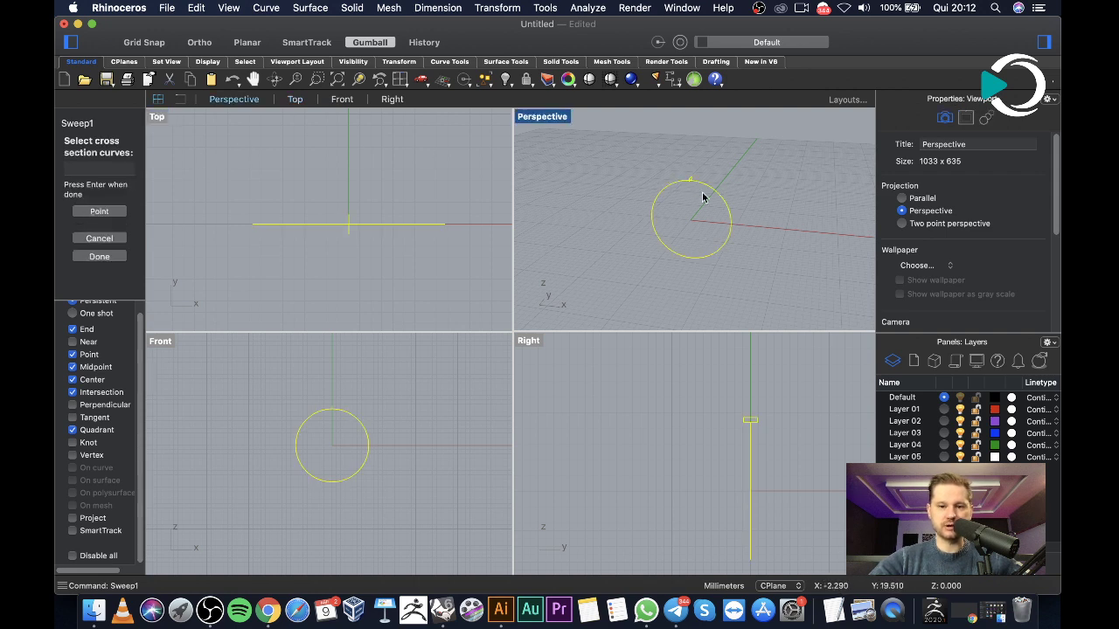
{"action": "key", "text": "Return"}
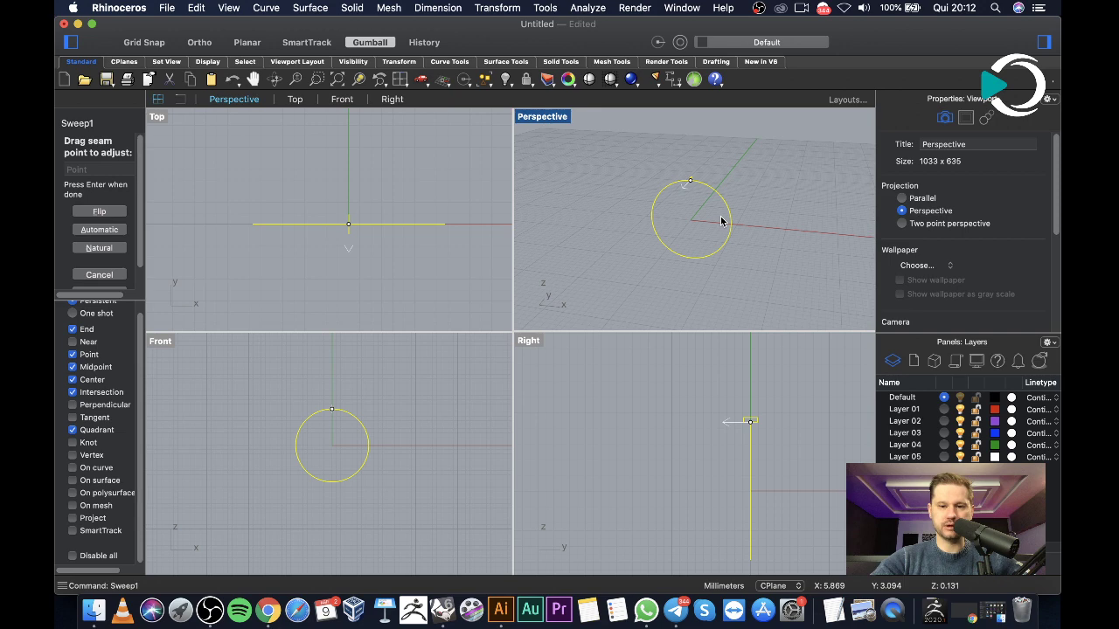
{"action": "key", "text": "Return"}
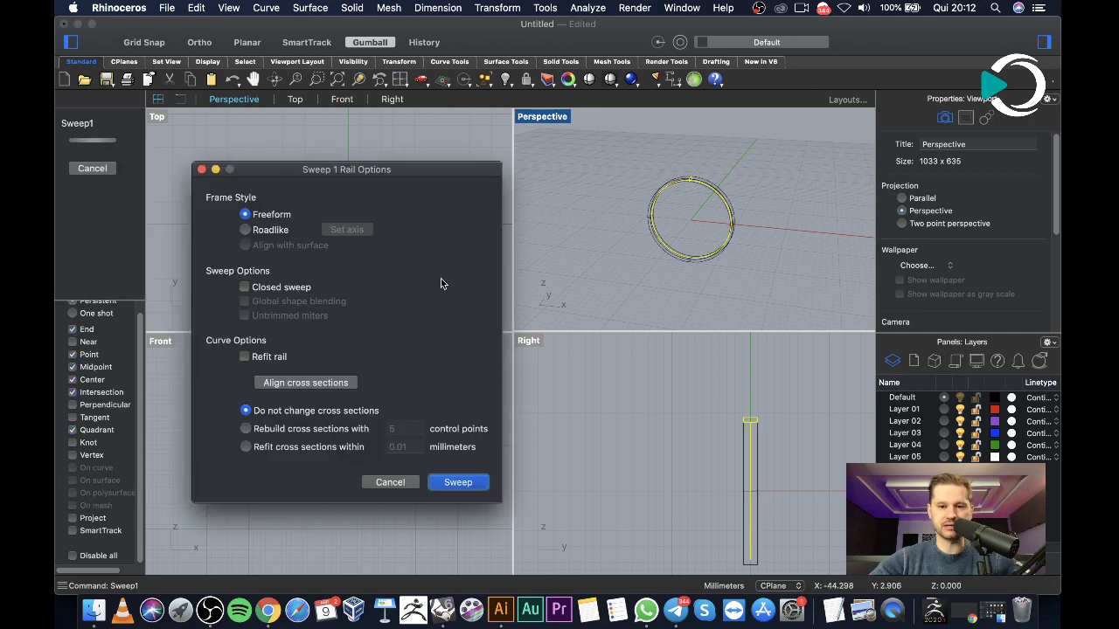
Enable Refit rail in the sweep options and generate the ring band
{"action": "scroll", "coordinate": [707, 229], "scroll_direction": "up", "scroll_amount": 5}
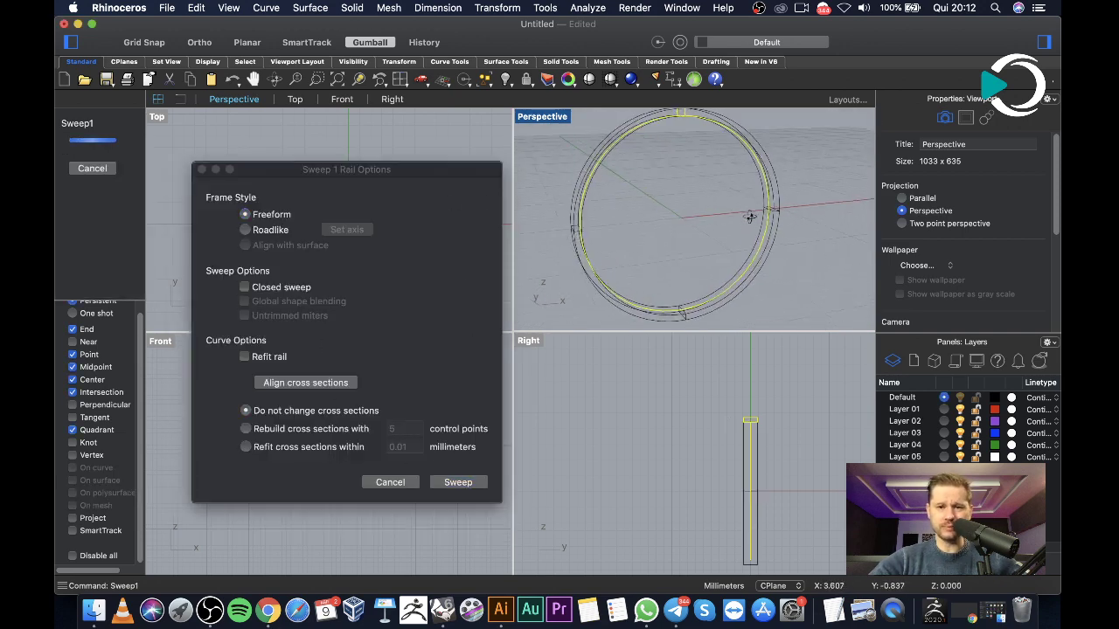
{"action": "right_click_drag", "start_coordinate": [734, 232], "coordinate": [684, 245]}
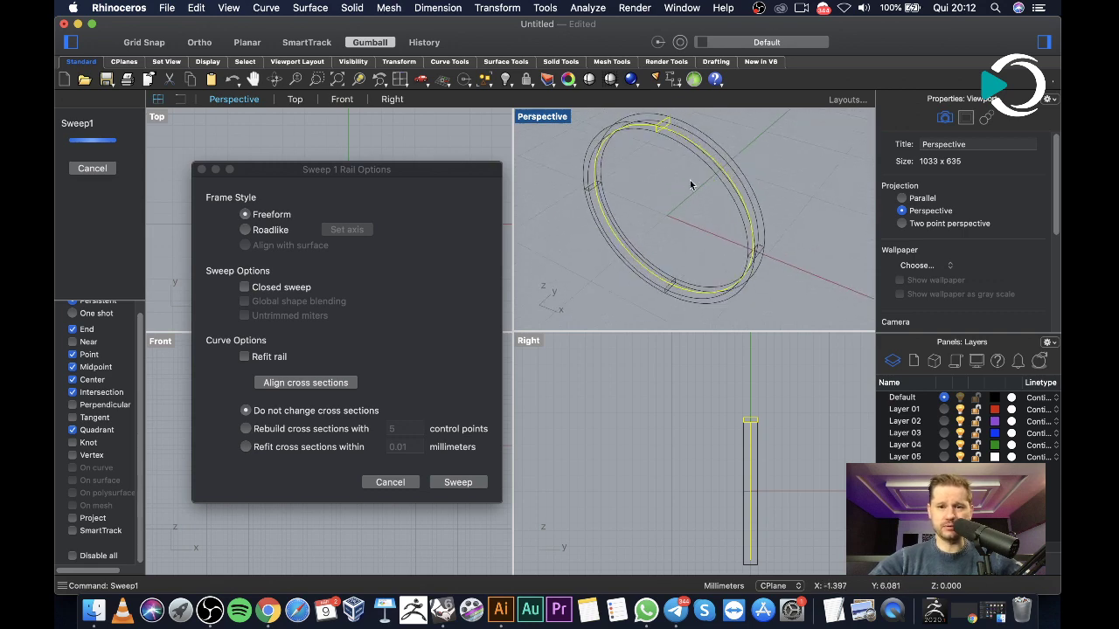
{"action": "right_click_drag", "start_coordinate": [586, 163], "coordinate": [660, 150]}
{"action": "scroll", "coordinate": [659, 149], "scroll_direction": "up", "scroll_amount": 2}
{"action": "scroll", "coordinate": [661, 151], "scroll_direction": "down", "scroll_amount": 3}
{"action": "right_click_drag", "start_coordinate": [721, 199], "coordinate": [690, 200]}
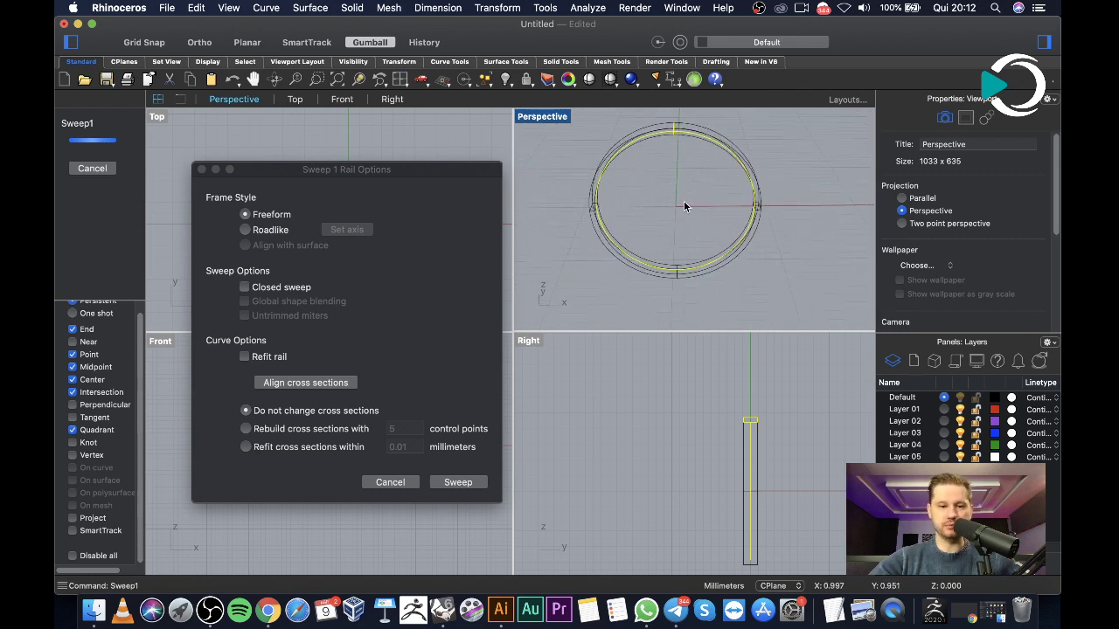
{"action": "left_click", "coordinate": [244, 357]}
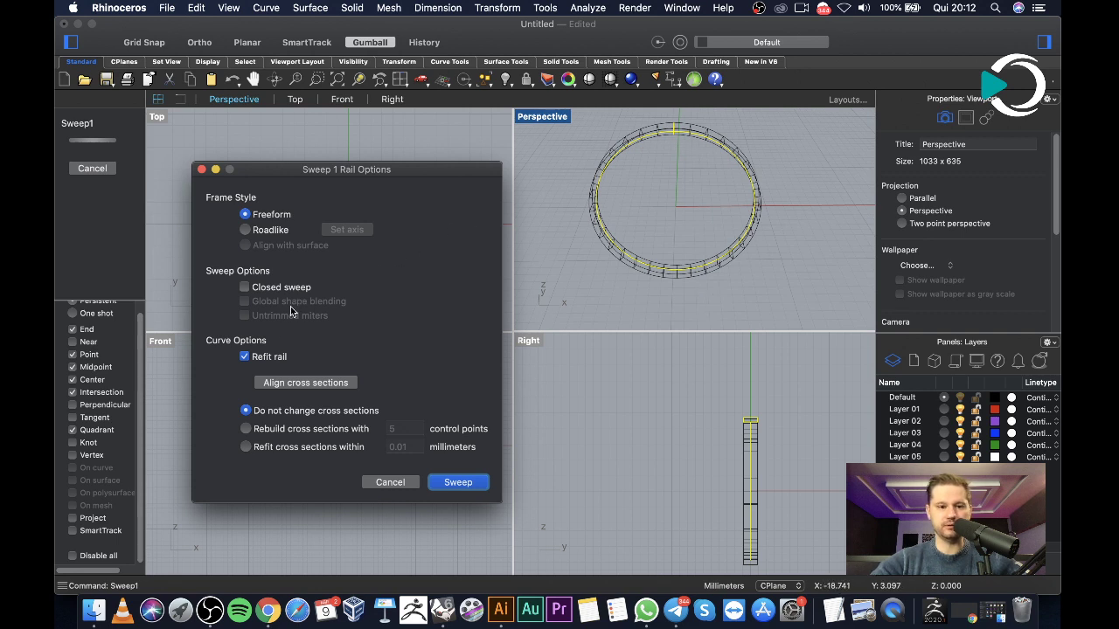
{"action": "left_click", "coordinate": [456, 482]}
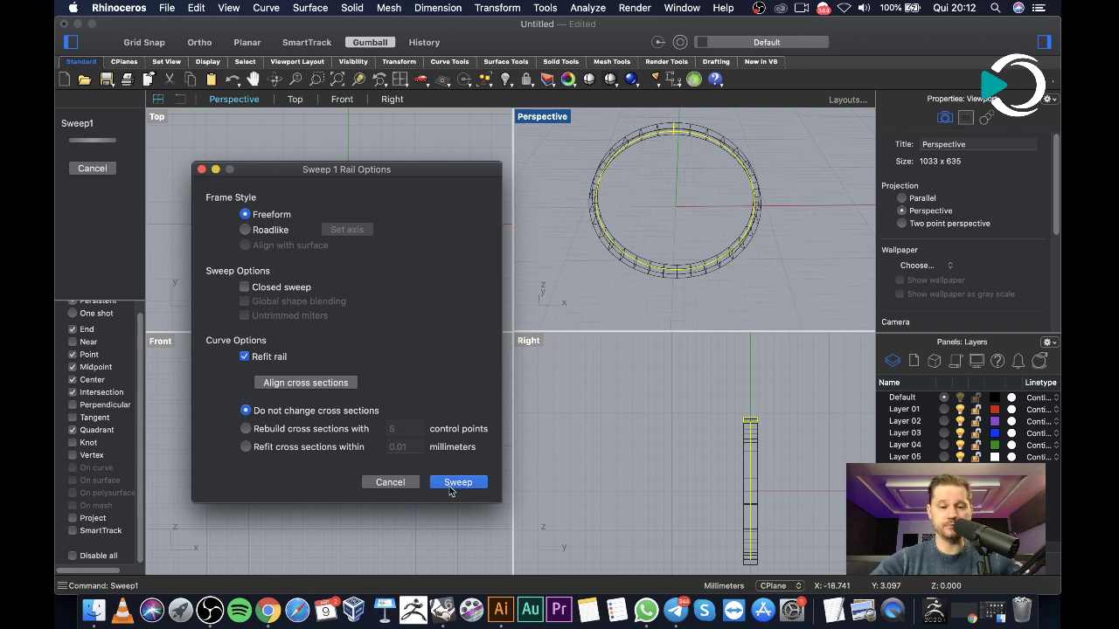
Switch the Perspective view to a shaded display mode
{"action": "left_click", "coordinate": [548, 117]}
{"action": "left_click", "coordinate": [612, 371]}
{"action": "mouse_move", "coordinate": [739, 253]}
{"action": "right_mouse_down"}
{"action": "mouse_move", "coordinate": [685, 208]}
{"action": "mouse_move", "coordinate": [734, 210]}
{"action": "mouse_move", "coordinate": [782, 254]}
{"action": "mouse_move", "coordinate": [801, 248]}
{"action": "mouse_move", "coordinate": [790, 199]}
{"action": "mouse_move", "coordinate": [766, 225]}
{"action": "mouse_move", "coordinate": [778, 230]}
{"action": "mouse_move", "coordinate": [777, 265]}
{"action": "mouse_move", "coordinate": [743, 253]}
{"action": "mouse_move", "coordinate": [700, 200]}
{"action": "mouse_move", "coordinate": [717, 214]}
{"action": "right_mouse_up"}
{"action": "scroll", "coordinate": [685, 208], "scroll_direction": "up", "scroll_amount": 4}
Move the swept ring band to Layer 01
{"action": "left_click", "coordinate": [731, 194]}
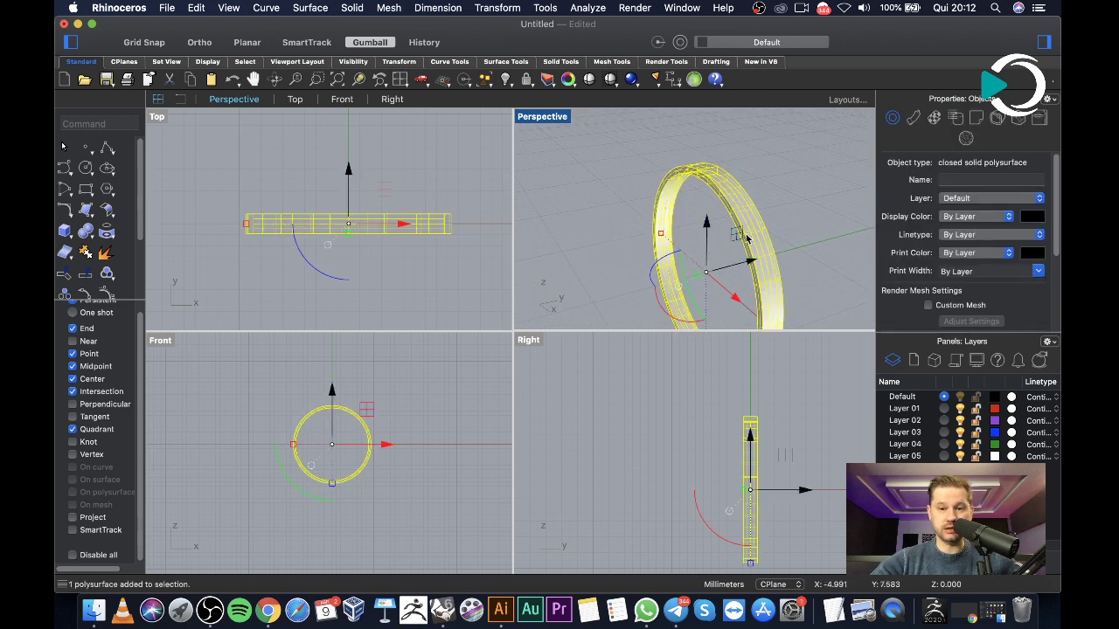
{"action": "right_click", "coordinate": [906, 409]}
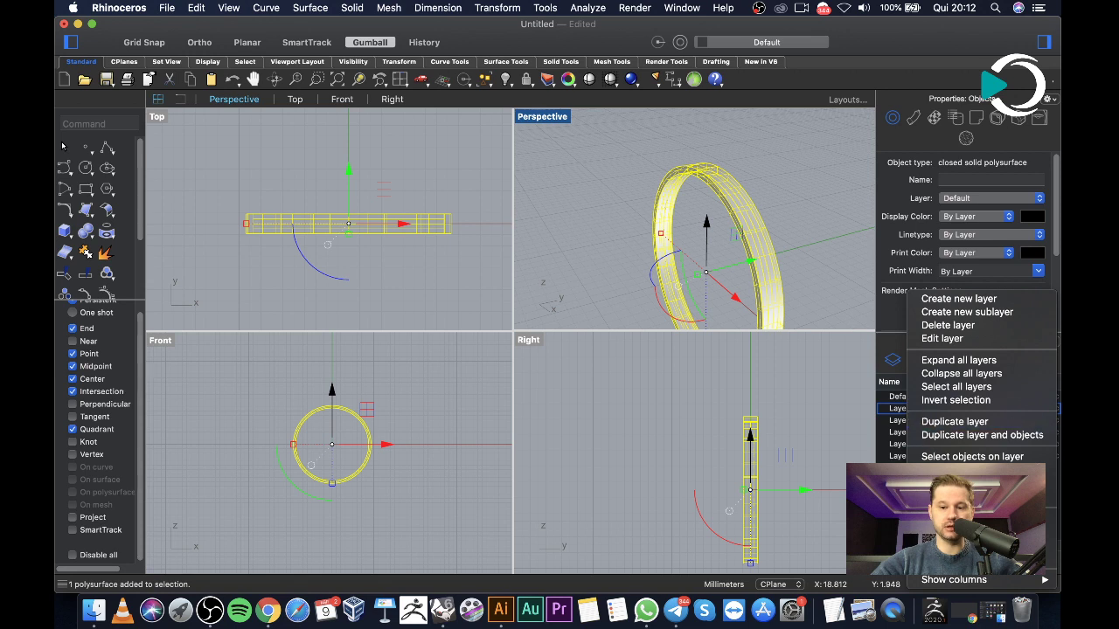
{"action": "left_click", "coordinate": [961, 470]}
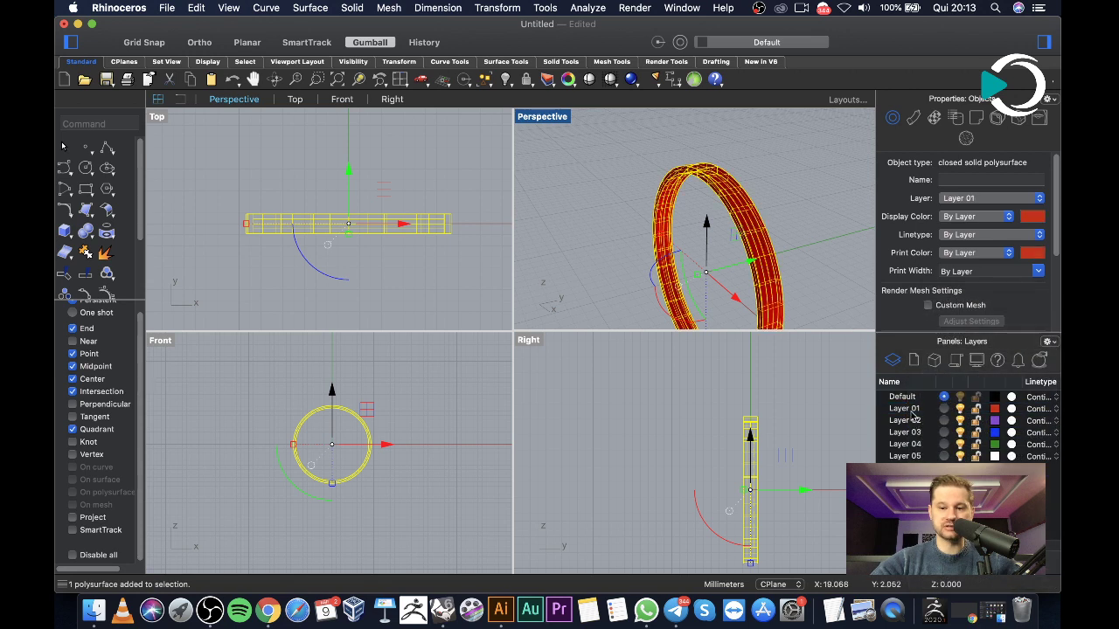
Rename Layer 01 as "Aliança"
{"action": "right_click", "coordinate": [911, 413]}
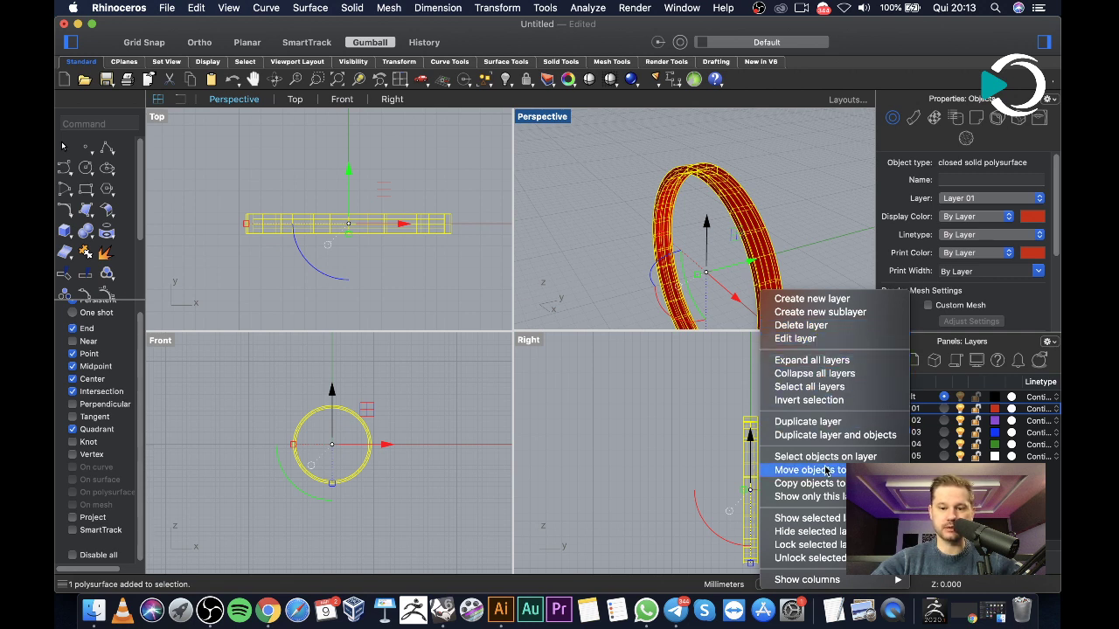
{"action": "left_click", "coordinate": [907, 413]}
{"action": "left_click", "coordinate": [907, 413]}
{"action": "left_click", "coordinate": [906, 408]}
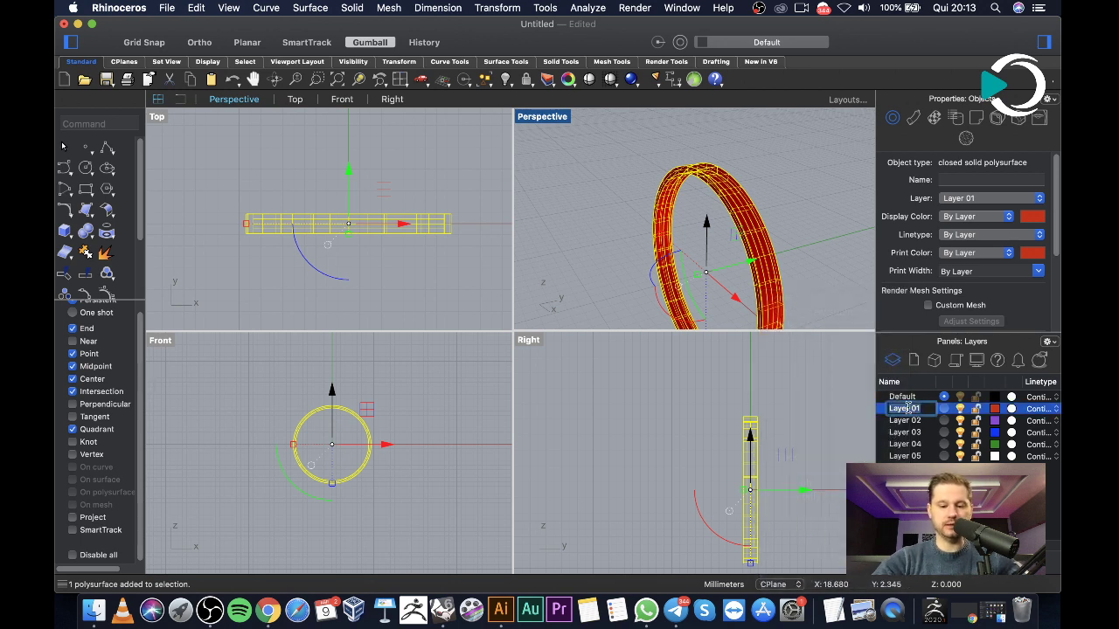
{"action": "type", "text": "Alian"}
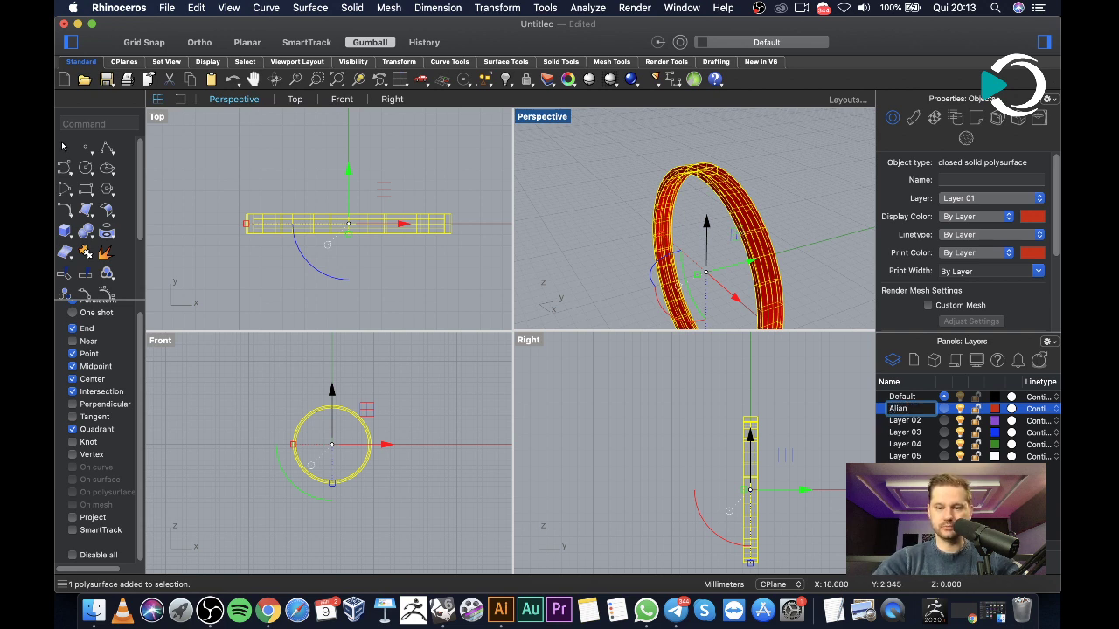
{"action": "key", "text": "Return"}
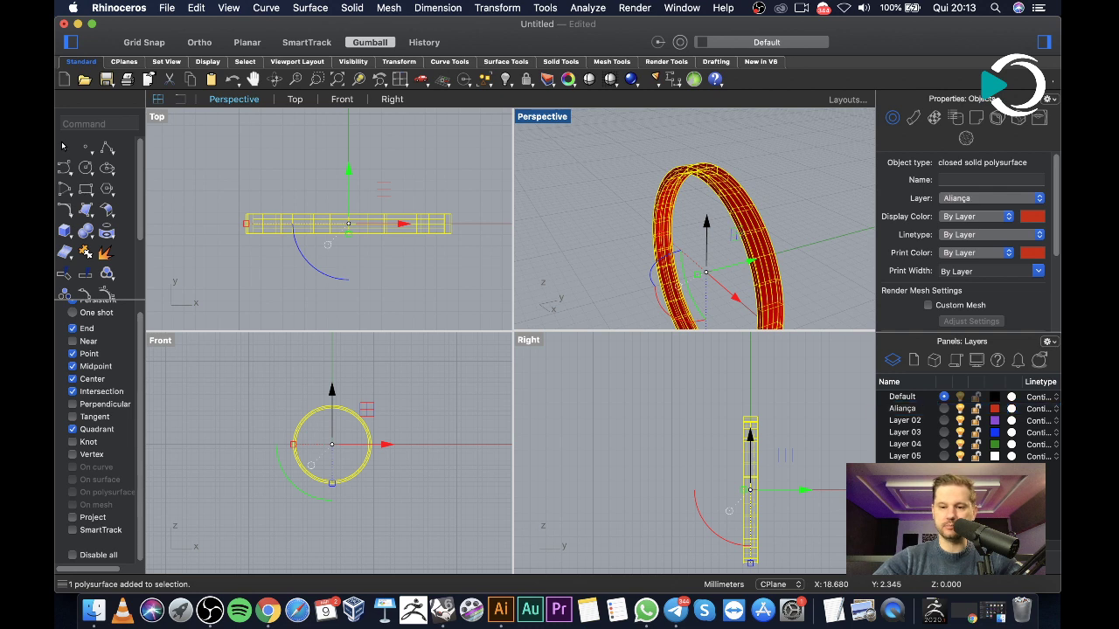
Hide the Aliança layer and leave nothing selected
{"action": "left_click", "coordinate": [959, 408]}
{"action": "left_click", "coordinate": [668, 267]}
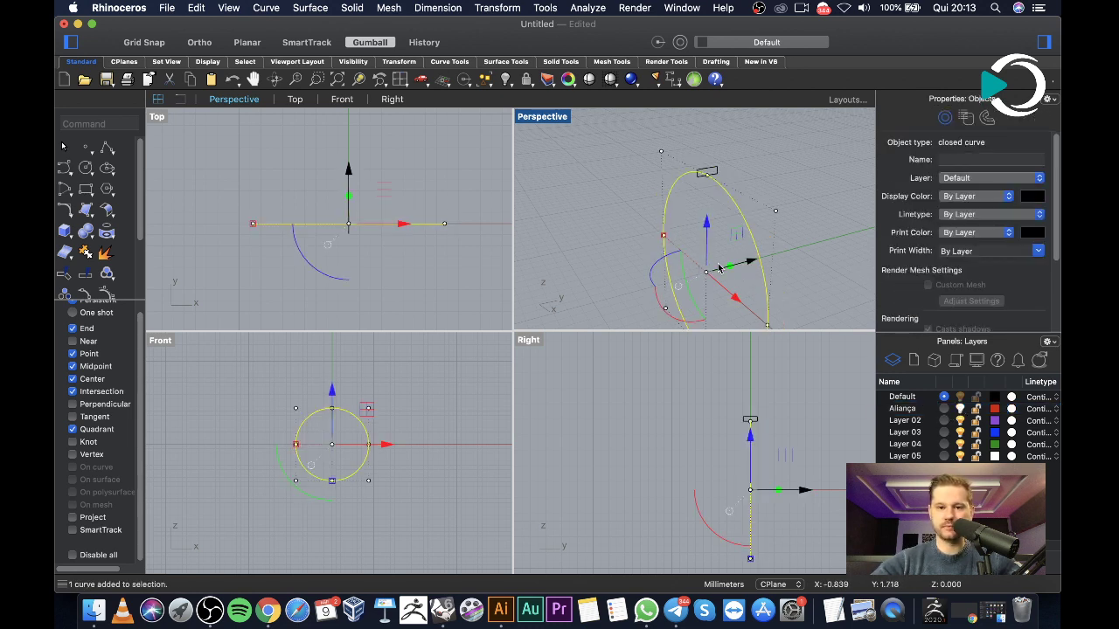
{"action": "left_click", "coordinate": [586, 229]}
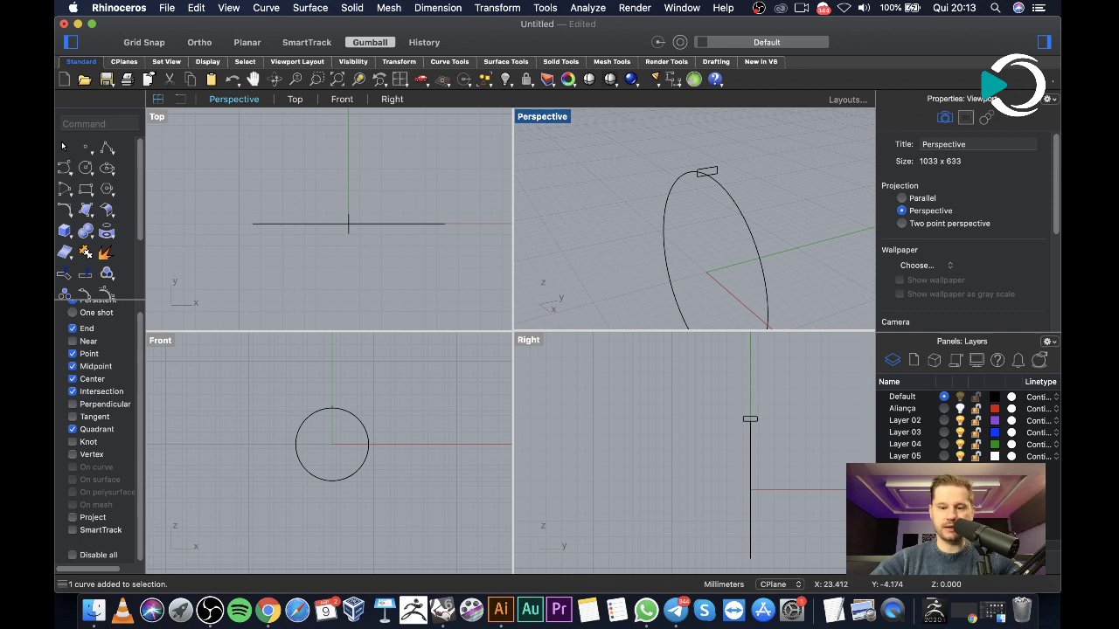
Rename Layer 02 as "Curvas"
{"action": "left_click", "coordinate": [902, 422]}
{"action": "left_click", "coordinate": [905, 422]}
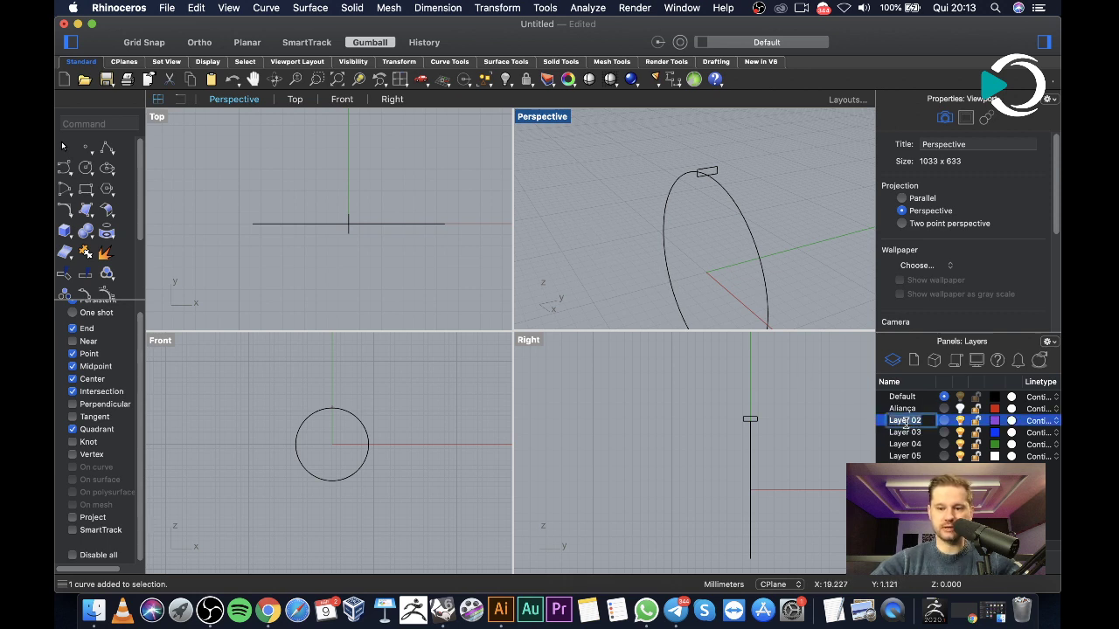
{"action": "type", "text": "Curva"}
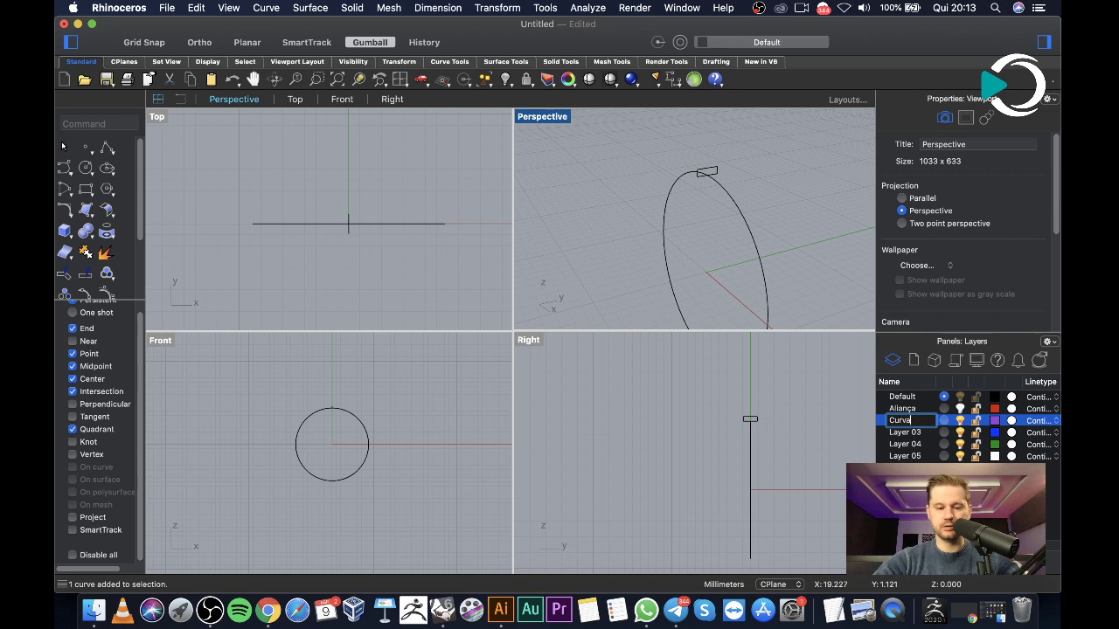
{"action": "type", "text": "s"}
{"action": "key", "text": "Return"}
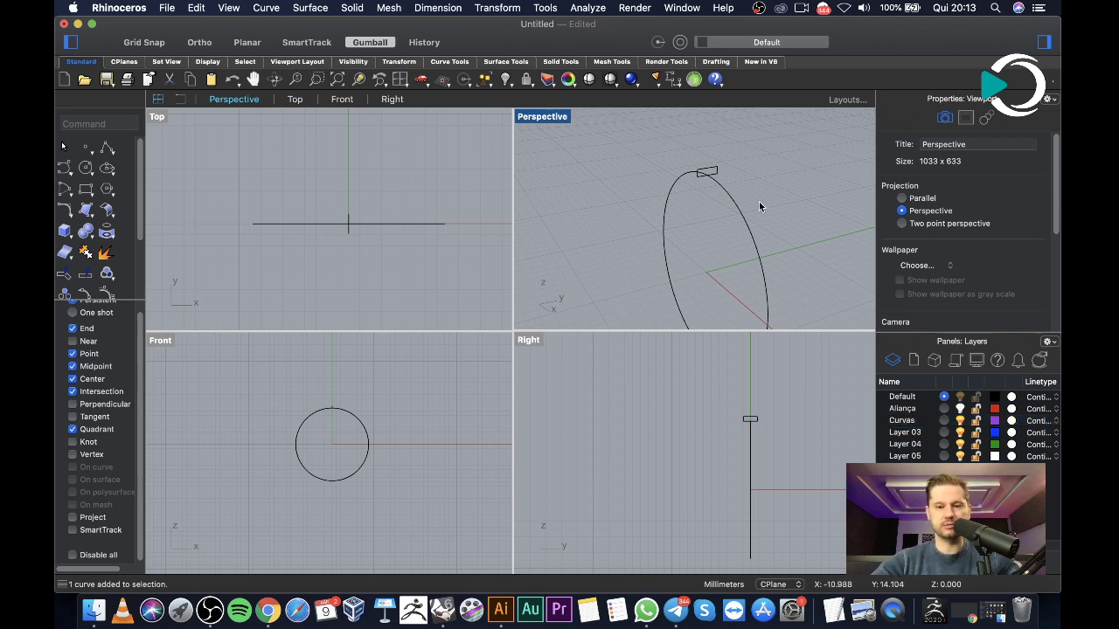
Move the small rectangular profile curve to the Curvas layer and hide that layer
{"action": "left_click", "coordinate": [709, 172]}
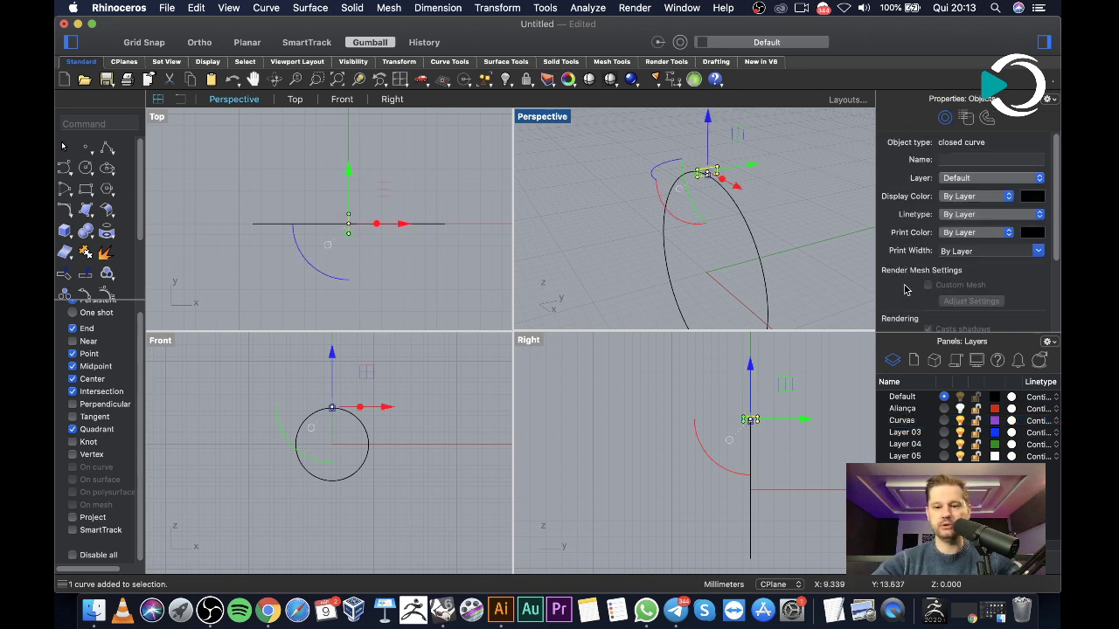
{"action": "right_click", "coordinate": [909, 423]}
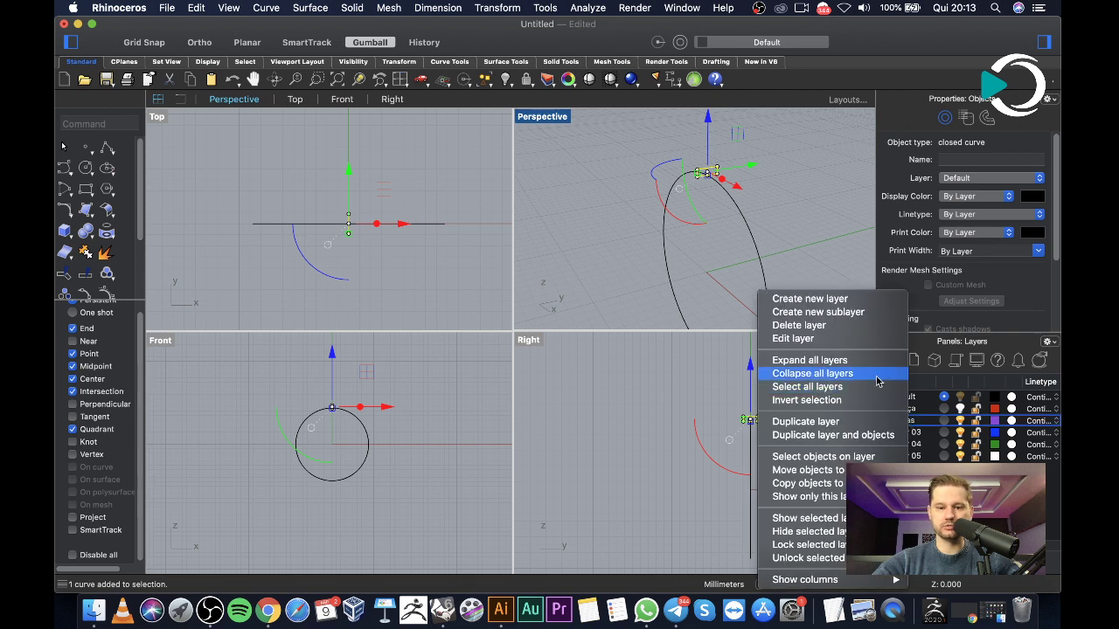
{"action": "left_click", "coordinate": [805, 469]}
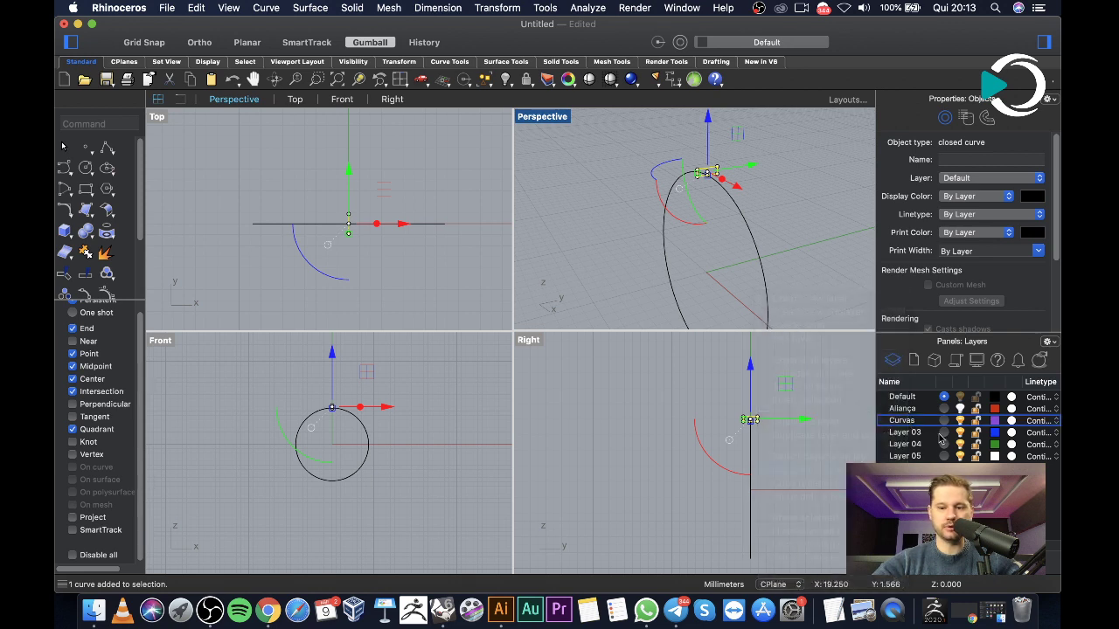
{"action": "left_click", "coordinate": [674, 257]}
{"action": "right_click_drag", "start_coordinate": [674, 257], "coordinate": [725, 234]}
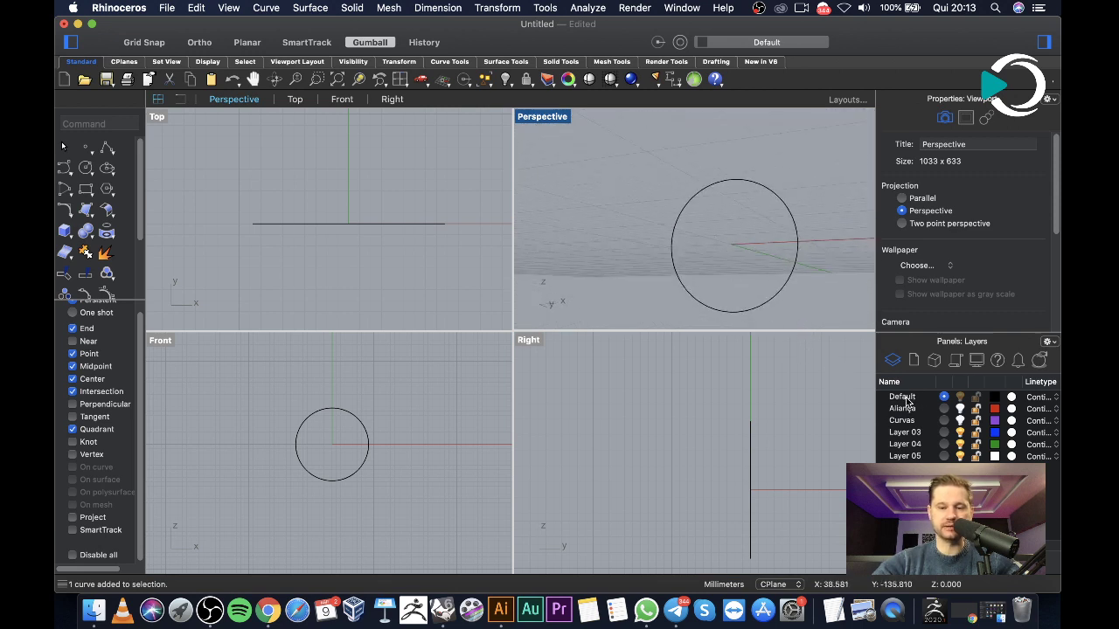
{"action": "right_click_drag", "start_coordinate": [661, 205], "coordinate": [672, 242]}
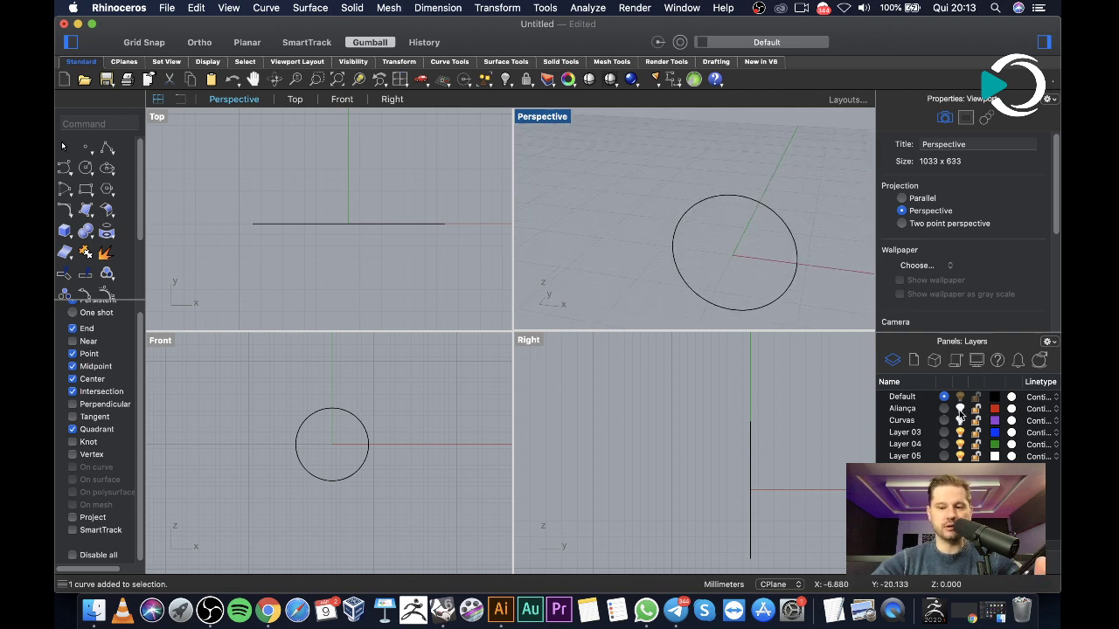
Turn the Aliança layer back on to show the ring band
{"action": "left_click", "coordinate": [960, 409]}
{"action": "left_click", "coordinate": [959, 409]}
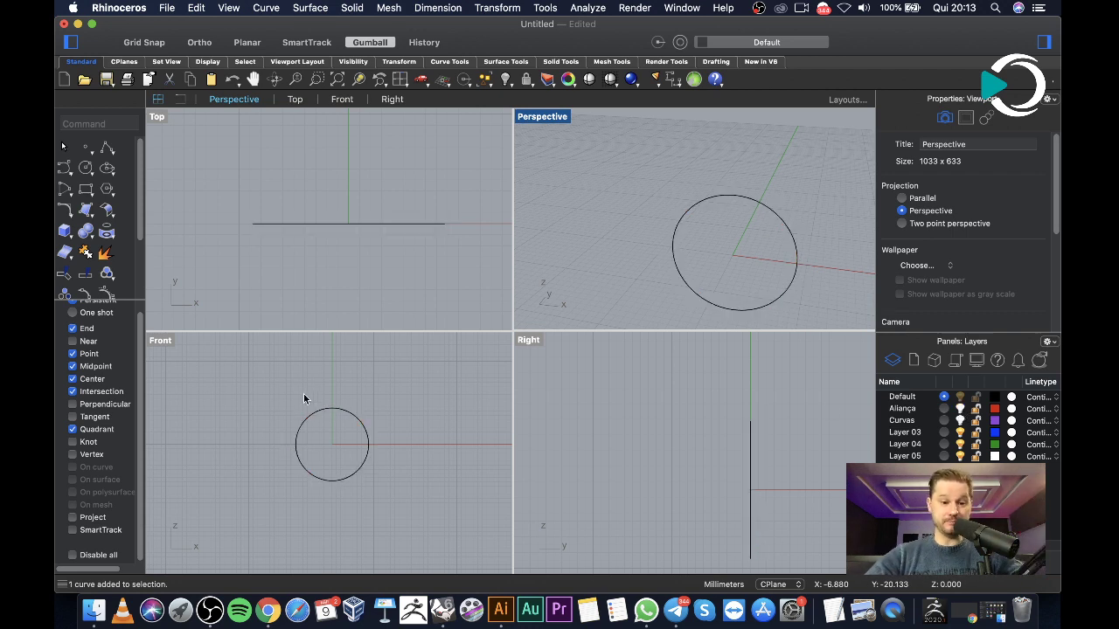
{"action": "left_click", "coordinate": [960, 409]}
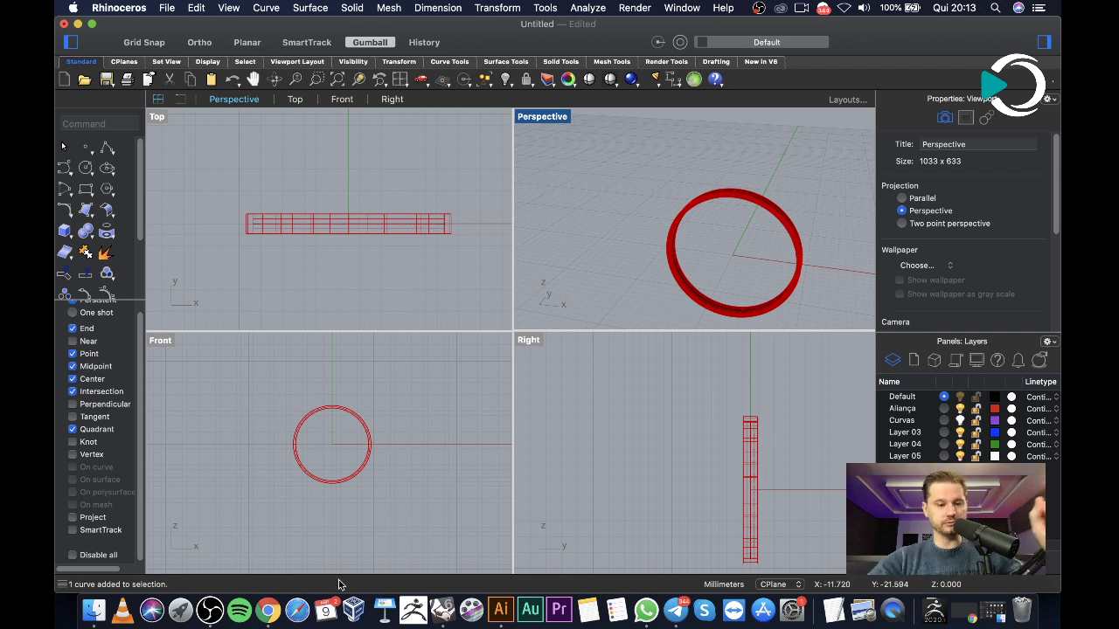
{"action": "left_click", "coordinate": [210, 610]}
{"action": "left_click", "coordinate": [727, 215]}
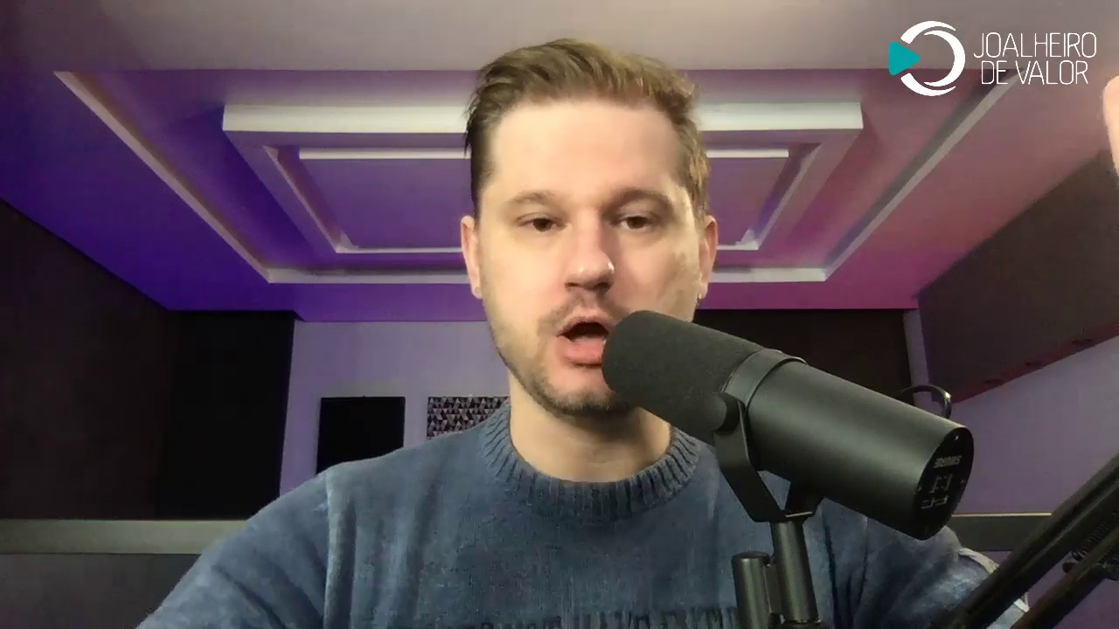
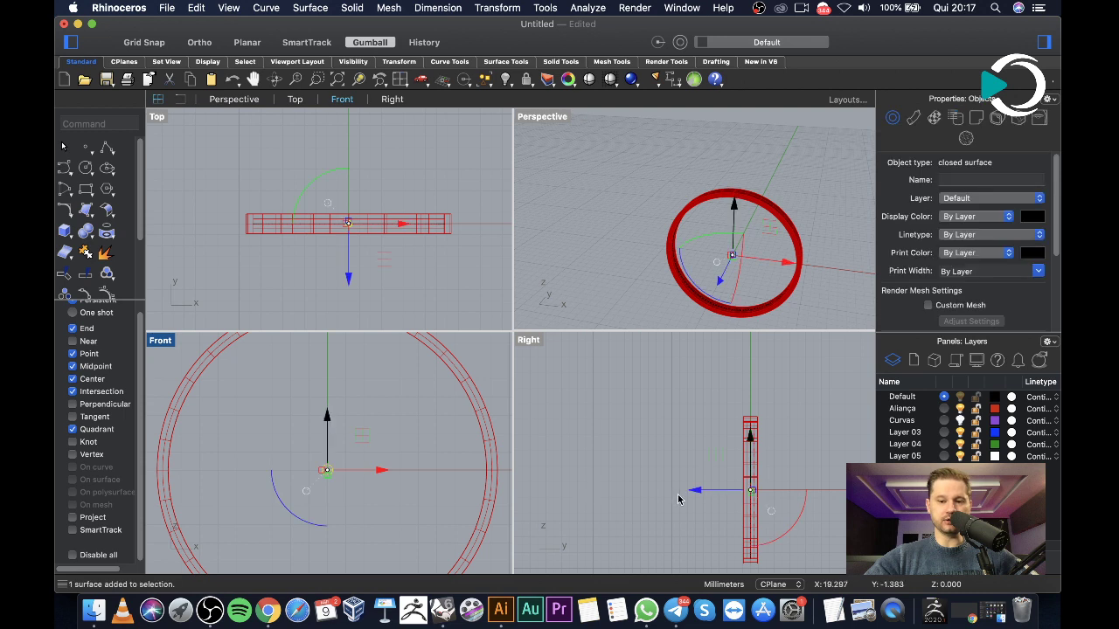
Move the small sphere sideways to the band's edge and up beside the top of the band in the Right view
{"action": "mouse_move", "coordinate": [697, 495]}
{"action": "left_mouse_down"}
{"action": "mouse_move", "coordinate": [679, 492]}
{"action": "mouse_move", "coordinate": [689, 491]}
{"action": "left_mouse_up"}
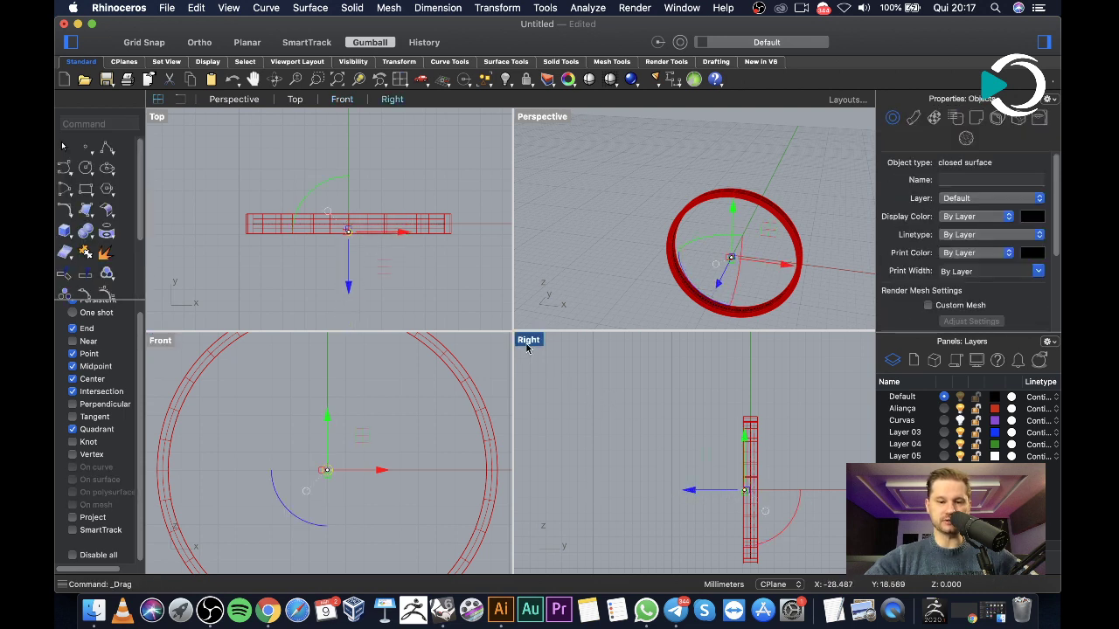
{"action": "double_click", "coordinate": [527, 341]}
{"action": "scroll", "coordinate": [586, 446], "scroll_direction": "up", "scroll_amount": 4}
{"action": "left_click_drag", "start_coordinate": [575, 381], "coordinate": [567, 378]}
{"action": "scroll", "coordinate": [567, 378], "scroll_direction": "down", "scroll_amount": 3}
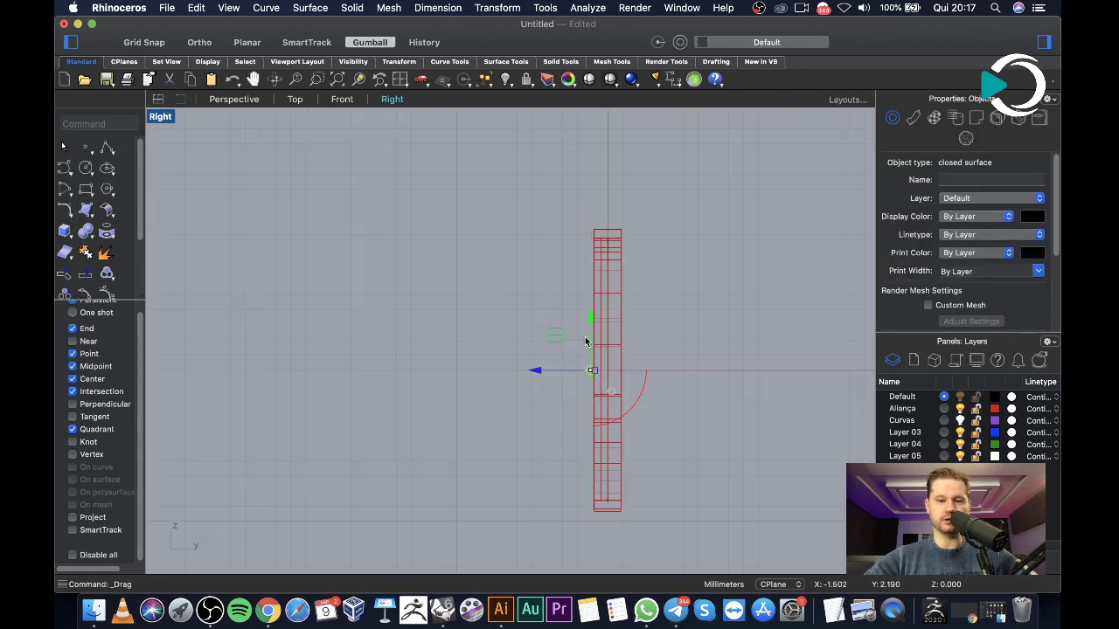
{"action": "left_click_drag", "start_coordinate": [592, 316], "coordinate": [537, 166]}
{"action": "scroll", "coordinate": [598, 243], "scroll_direction": "up", "scroll_amount": 4}
{"action": "scroll", "coordinate": [600, 246], "scroll_direction": "up", "scroll_amount": 4}
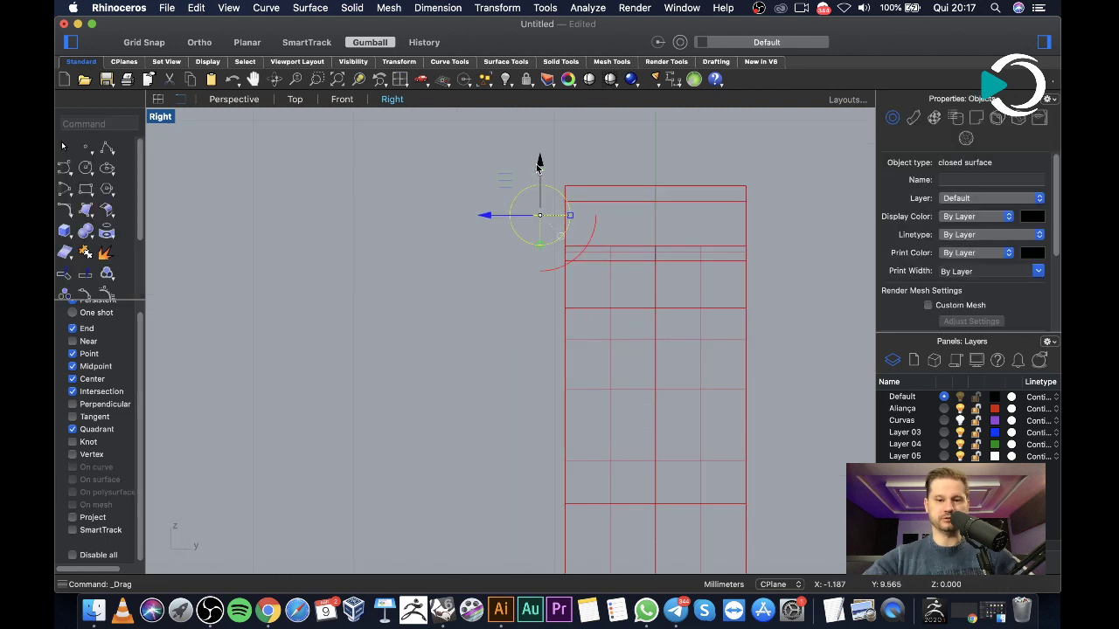
Try to move the sphere so its side quadrant meets the band's outer side edge, and undo that move
{"action": "type", "text": "Move"}
{"action": "key", "text": "Return"}
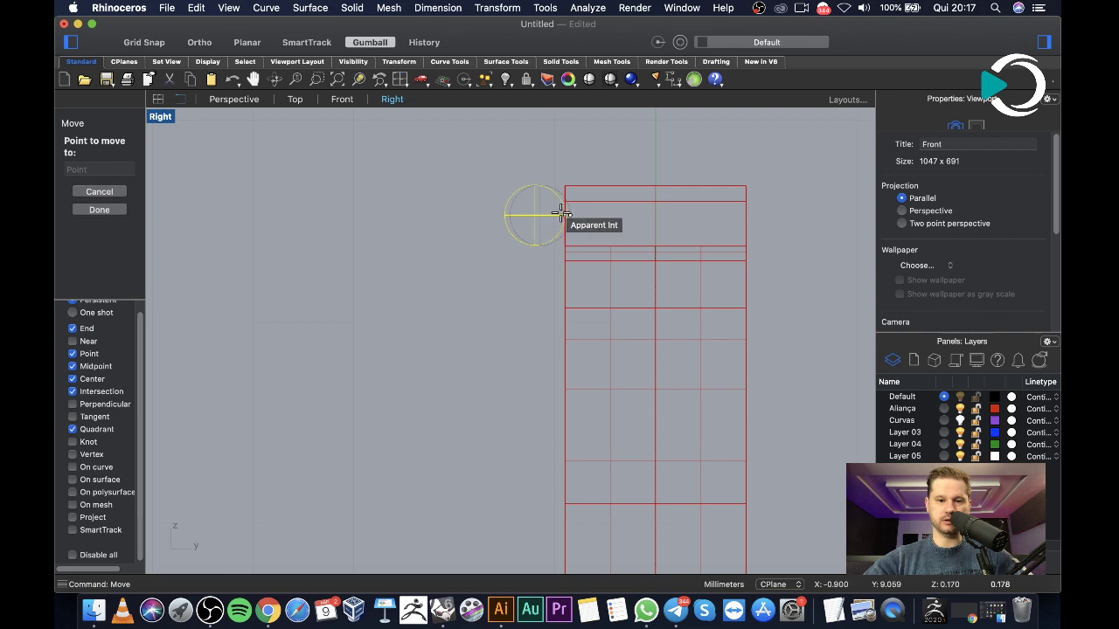
{"action": "key", "text": "Escape"}
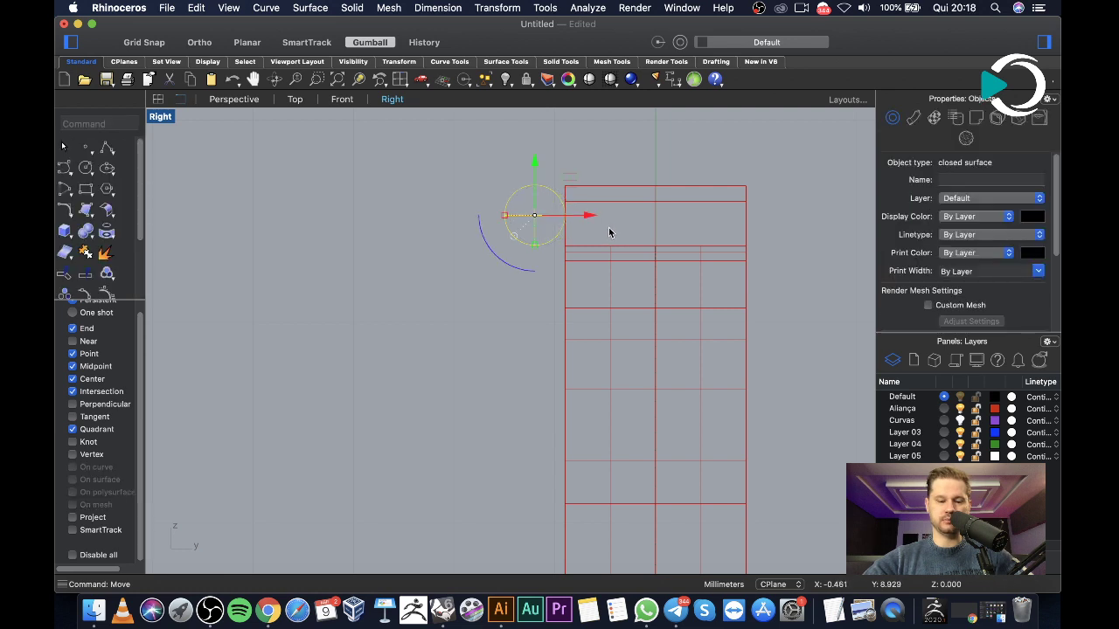
{"action": "key", "text": "super+z"}
Move the sphere clear of the band and snap its band-side quadrant to the band's upper corner in the Right view
{"action": "right_click", "coordinate": [603, 229]}
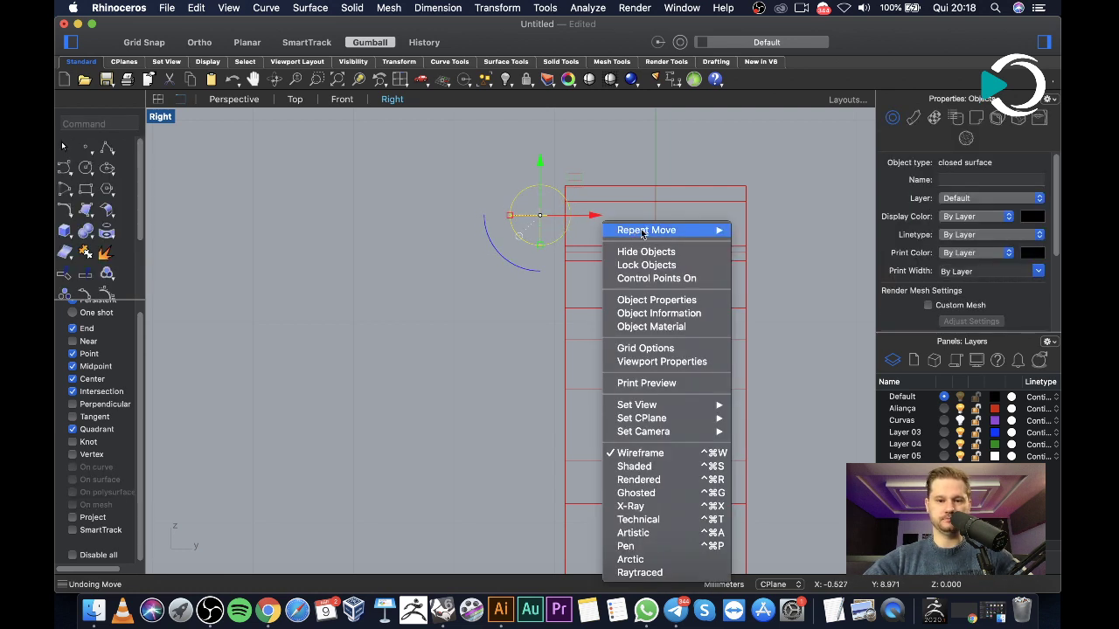
{"action": "key", "text": "Return"}
{"action": "left_click", "coordinate": [570, 215]}
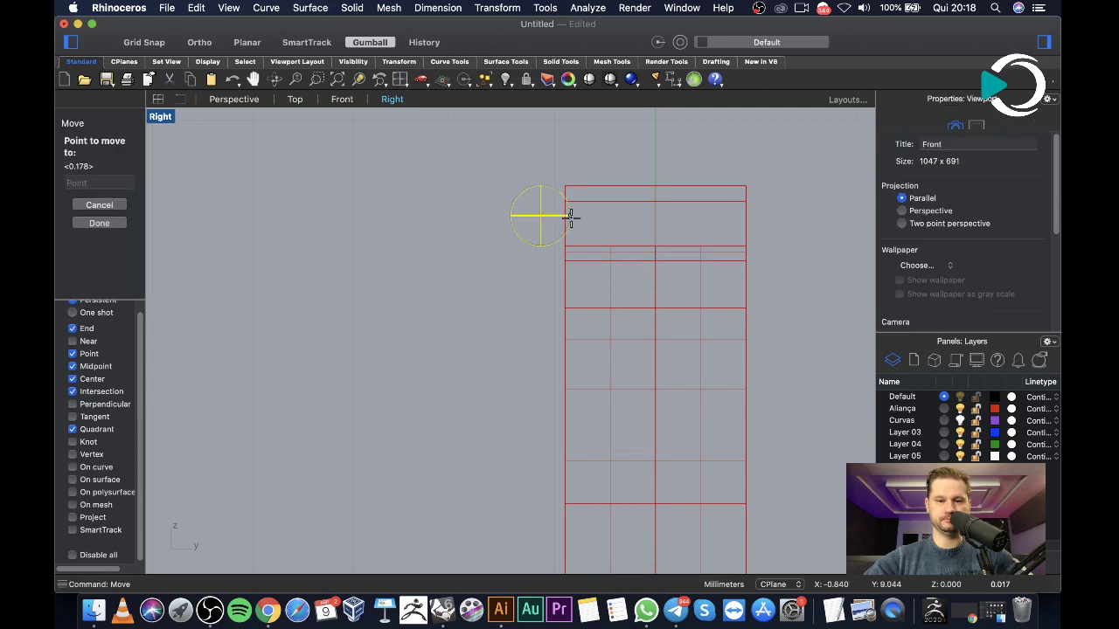
{"action": "left_click", "coordinate": [500, 260]}
{"action": "right_click", "coordinate": [507, 231]}
{"action": "left_click", "coordinate": [520, 234]}
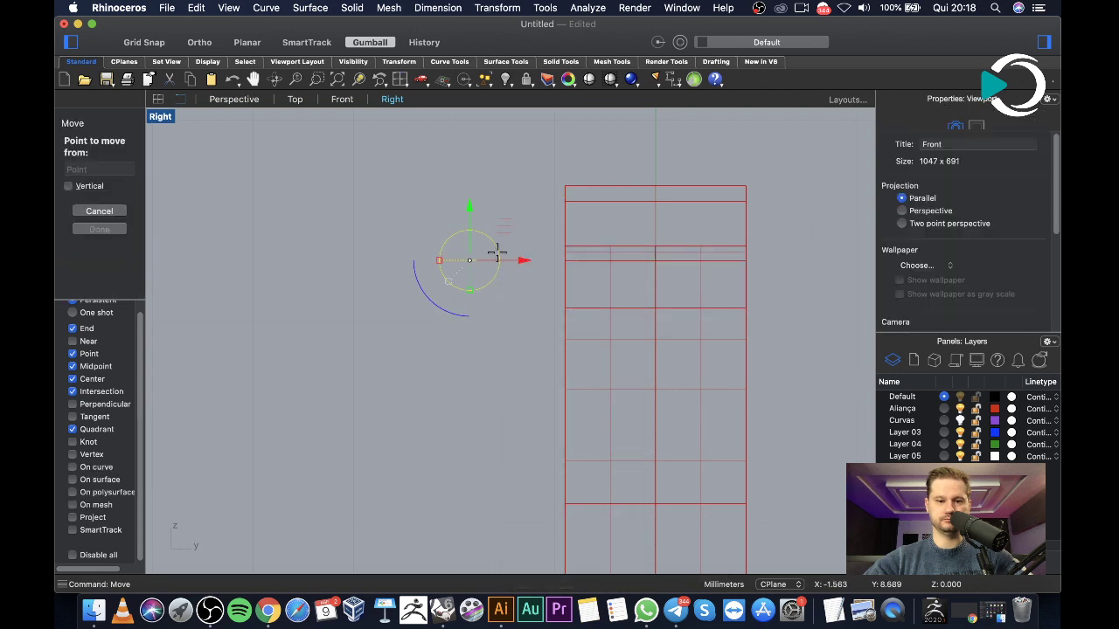
{"action": "left_click", "coordinate": [498, 260]}
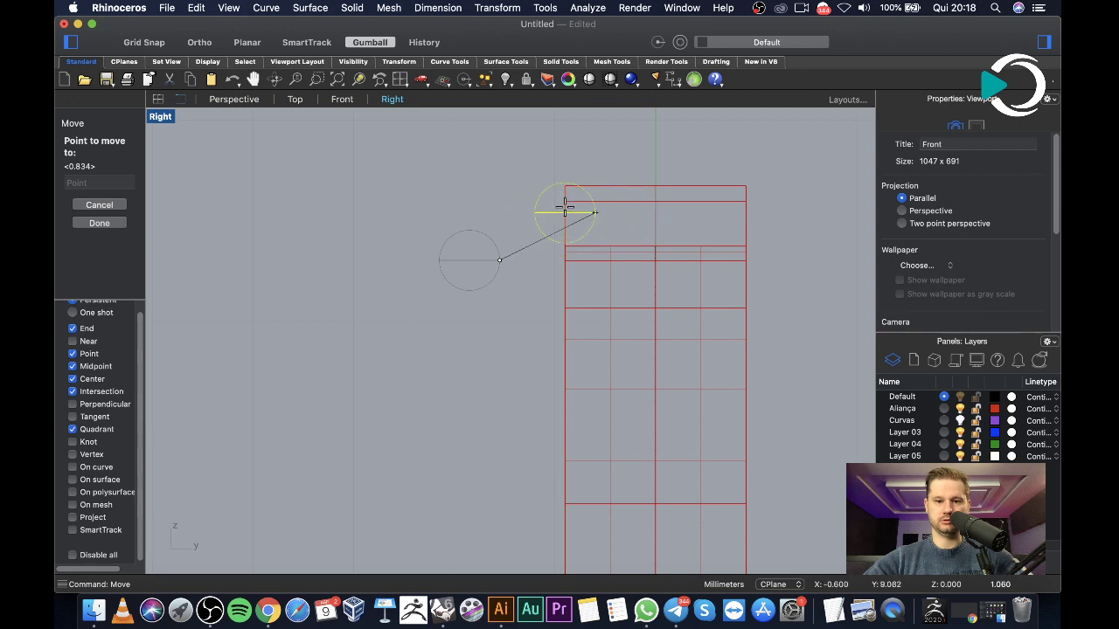
{"action": "left_click", "coordinate": [564, 185]}
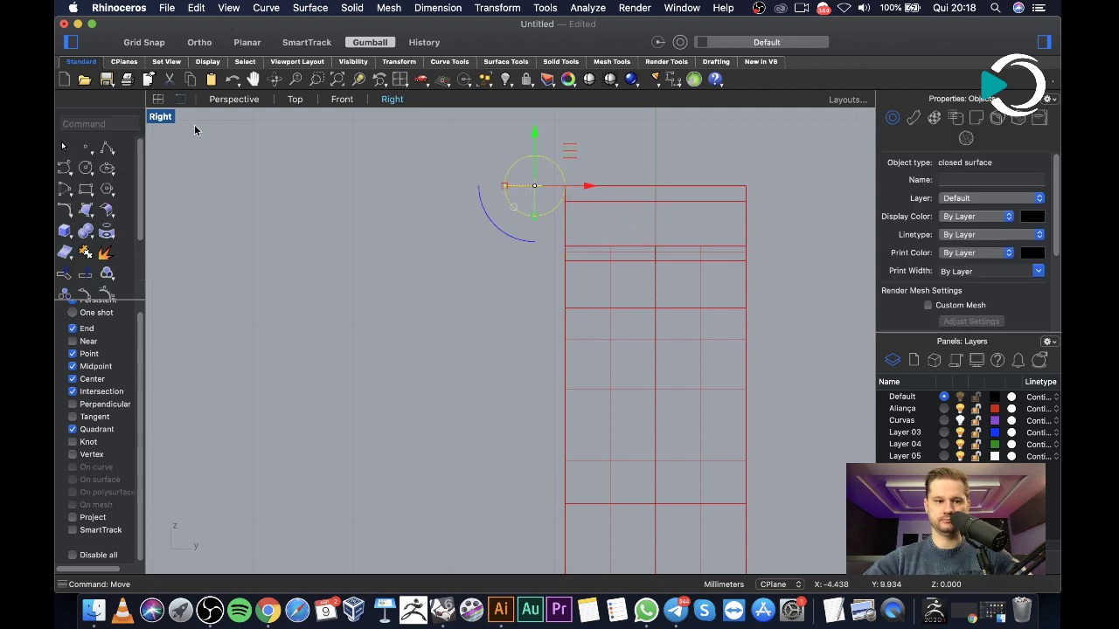
Make Curvas the current layer and move the sphere from the profile's upper corner to the midpoint of the profile's short side
{"action": "double_click", "coordinate": [160, 117]}
{"action": "scroll", "coordinate": [714, 228], "scroll_direction": "up", "scroll_amount": 10}
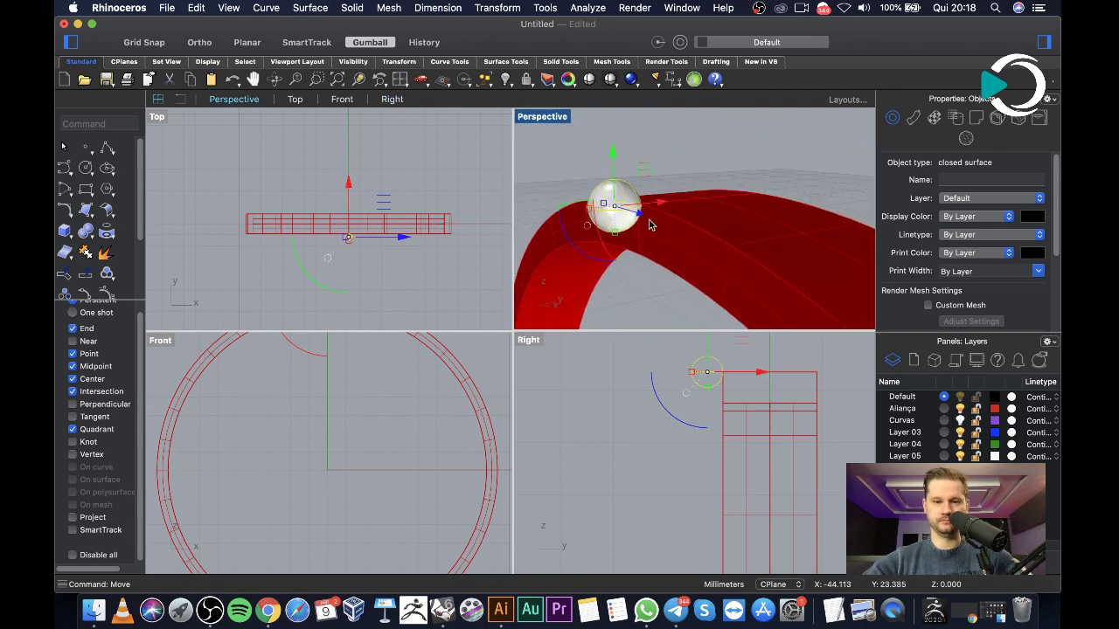
{"action": "left_click", "coordinate": [944, 421]}
{"action": "right_click", "coordinate": [722, 368]}
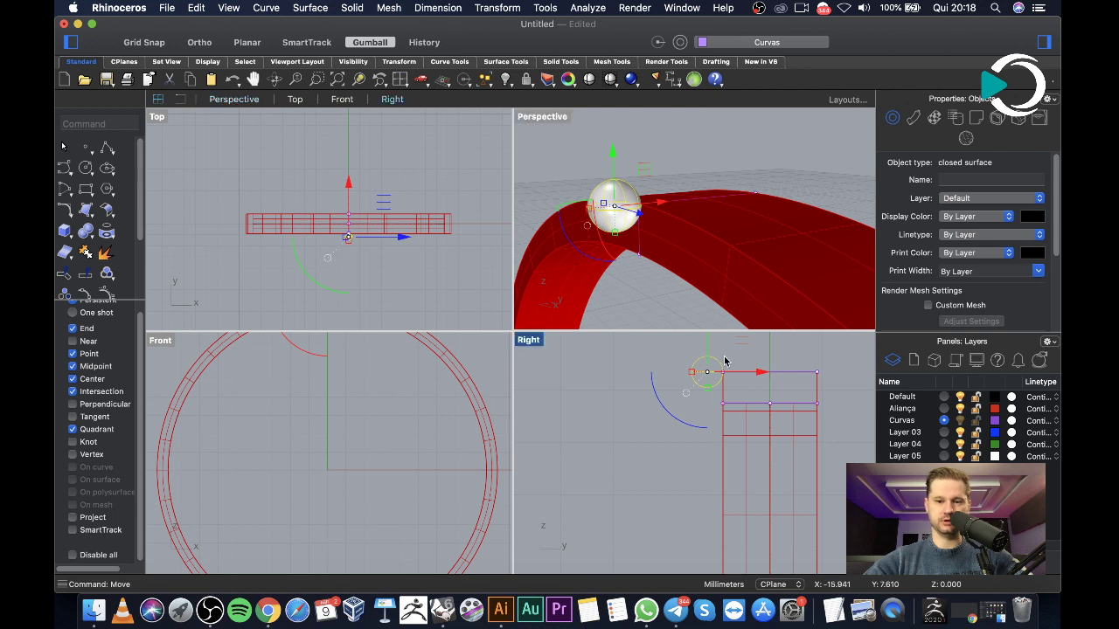
{"action": "scroll", "coordinate": [718, 381], "scroll_direction": "up", "scroll_amount": 10}
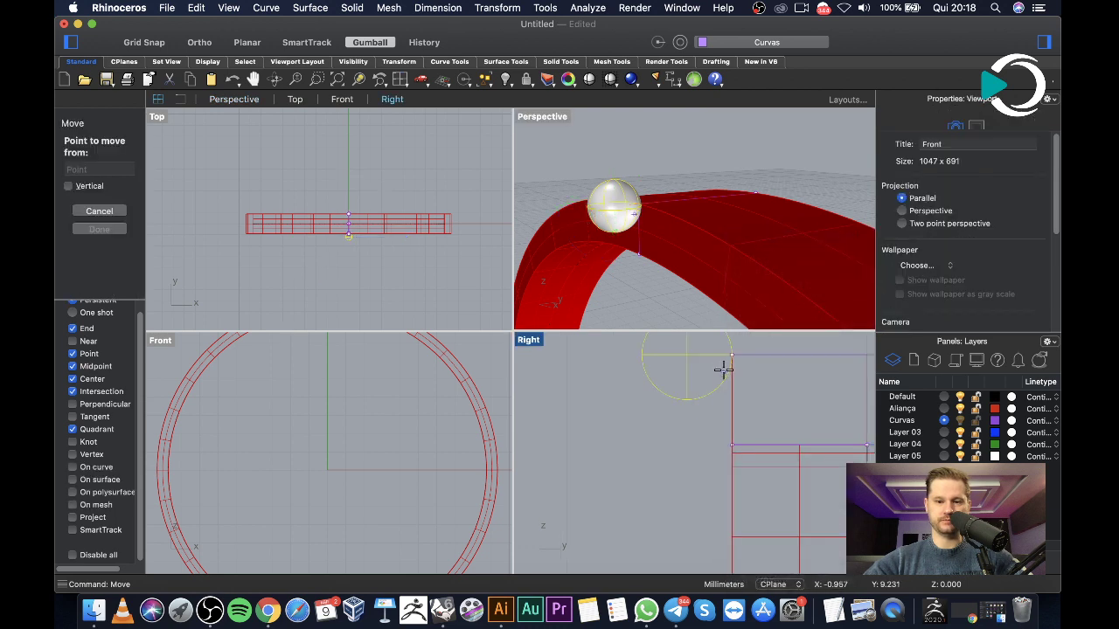
{"action": "left_click", "coordinate": [732, 354]}
{"action": "left_click", "coordinate": [727, 398]}
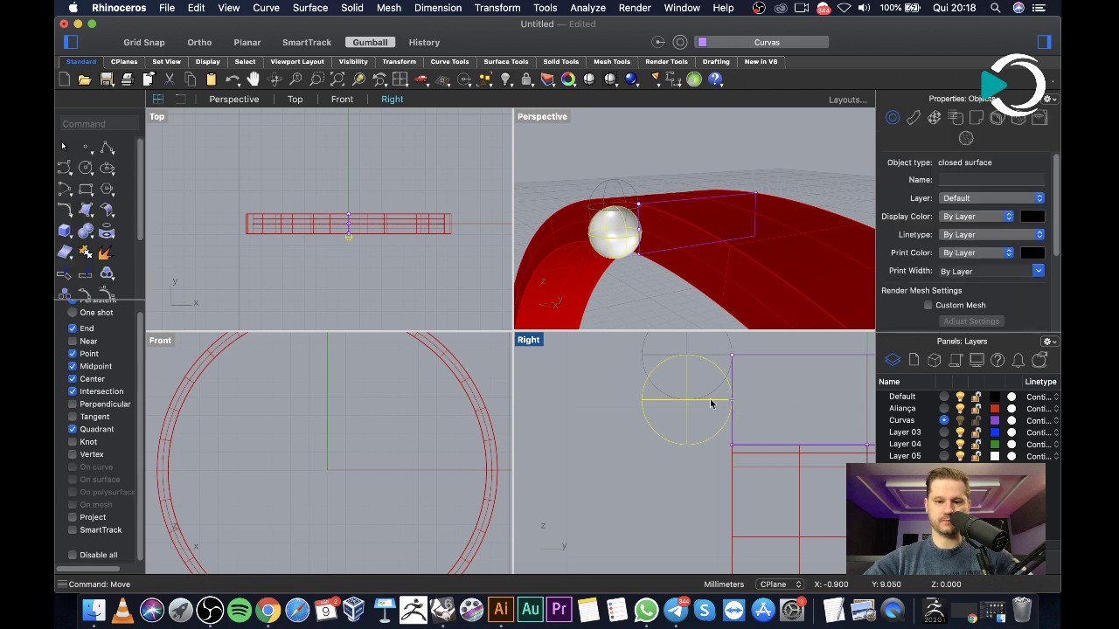
{"action": "key", "text": "Escape"}
Make Default the current layer and set up a polar array of the sphere around the origin in the Front view, with 60 items over 360 degrees
{"action": "left_click", "coordinate": [944, 397]}
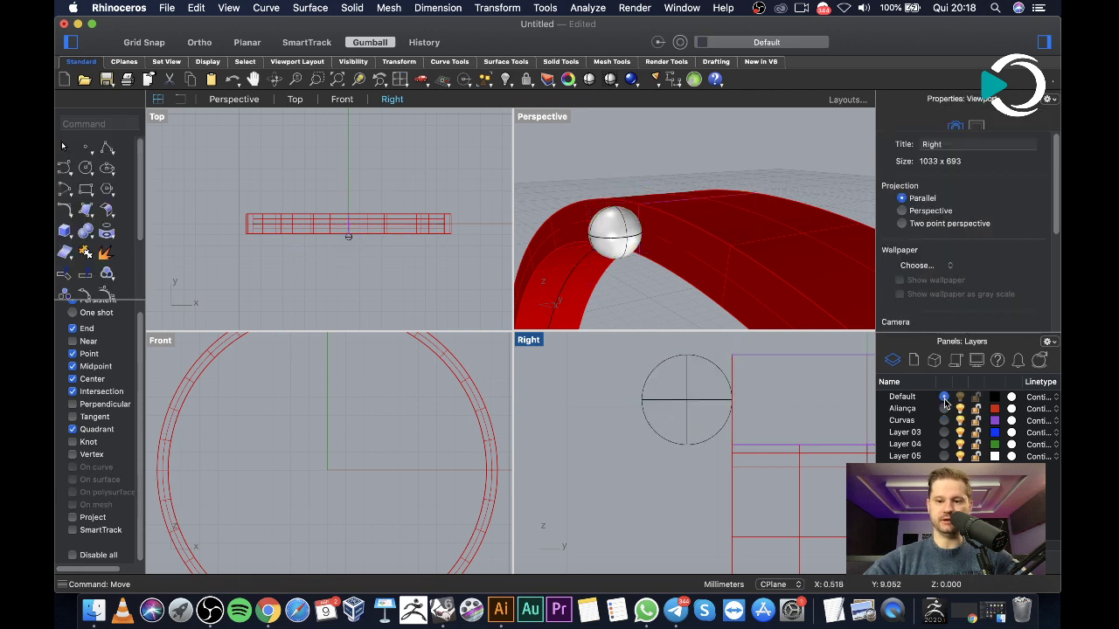
{"action": "scroll", "coordinate": [610, 205], "scroll_direction": "down", "scroll_amount": 10}
{"action": "right_click_drag", "start_coordinate": [609, 204], "coordinate": [695, 239]}
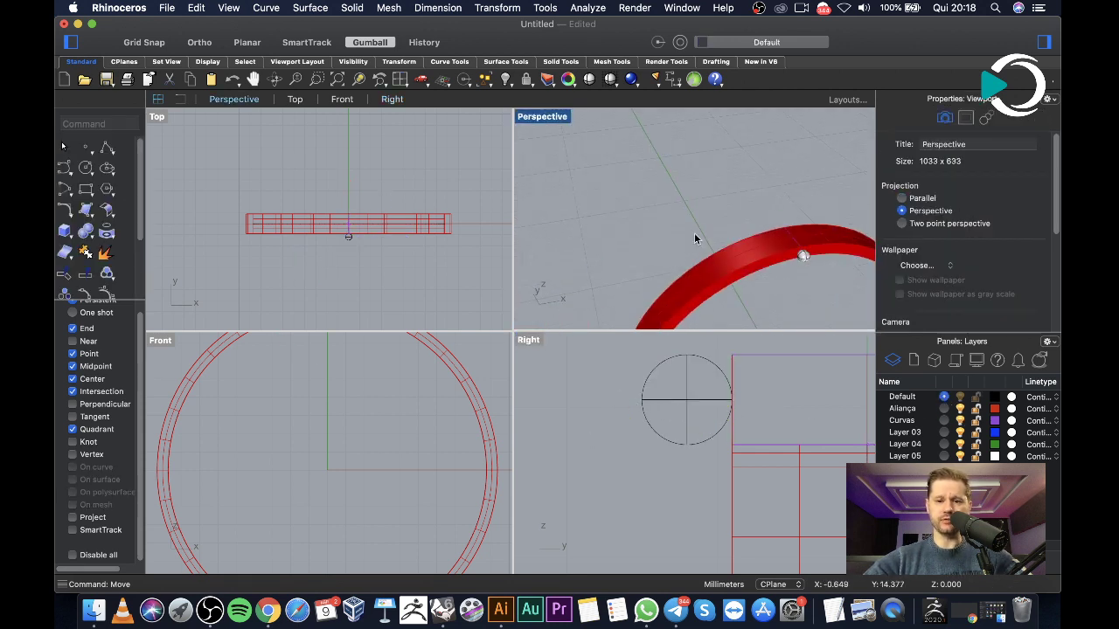
{"action": "left_click", "coordinate": [802, 262]}
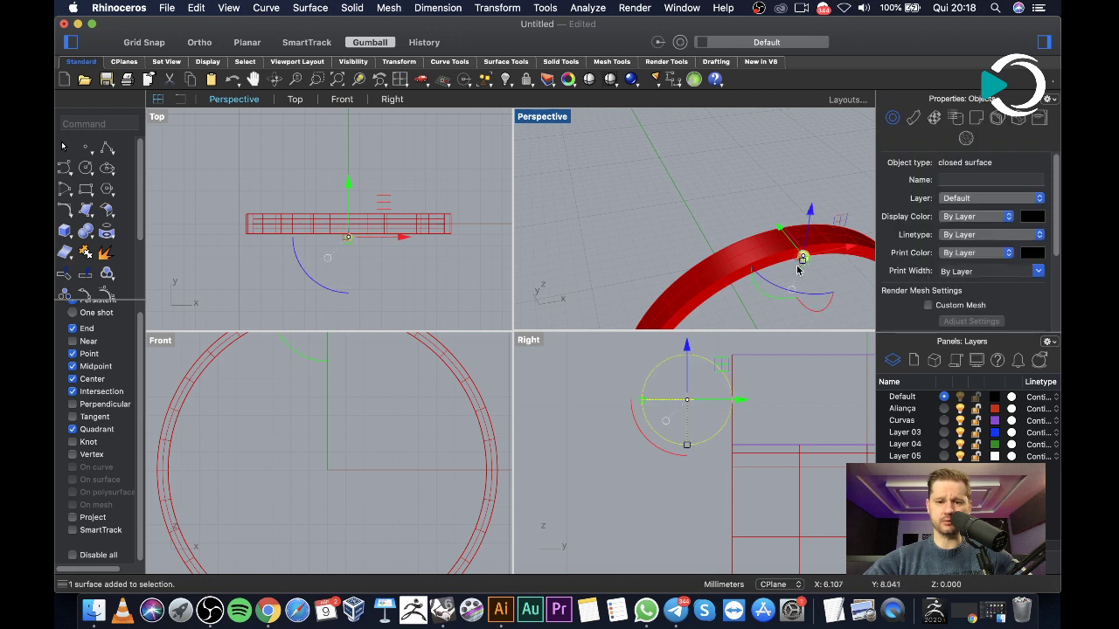
{"action": "left_click", "coordinate": [151, 347]}
{"action": "type", "text": "po"}
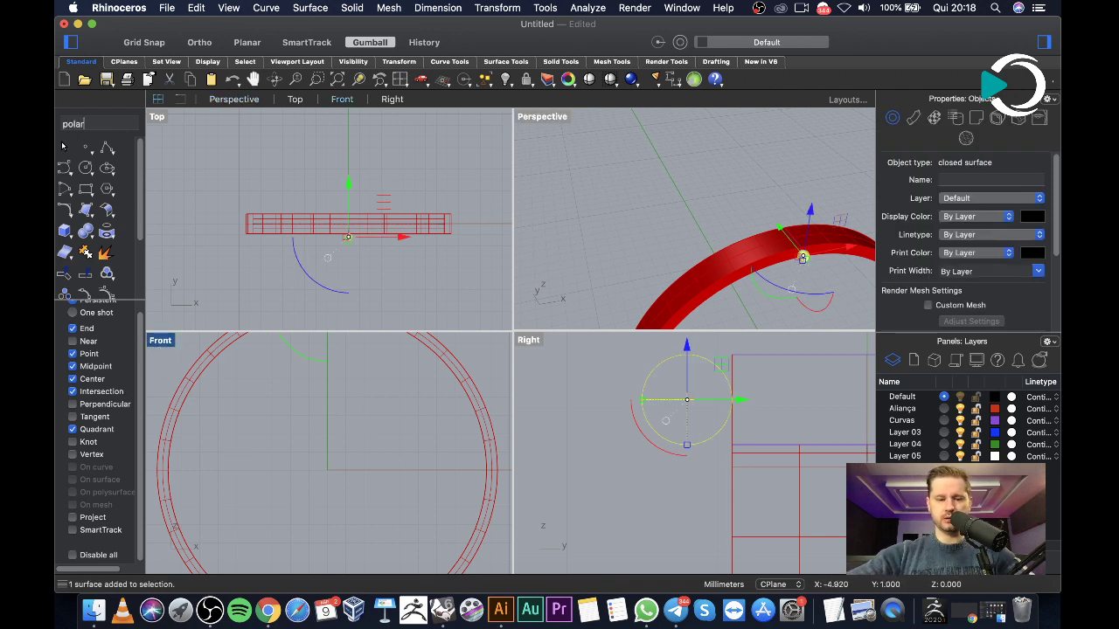
{"action": "type", "text": "lar"}
{"action": "key", "text": "Down"}
{"action": "key", "text": "Return"}
{"action": "type", "text": "0"}
{"action": "key", "text": "Return"}
{"action": "type", "text": "60"}
{"action": "key", "text": "Return"}
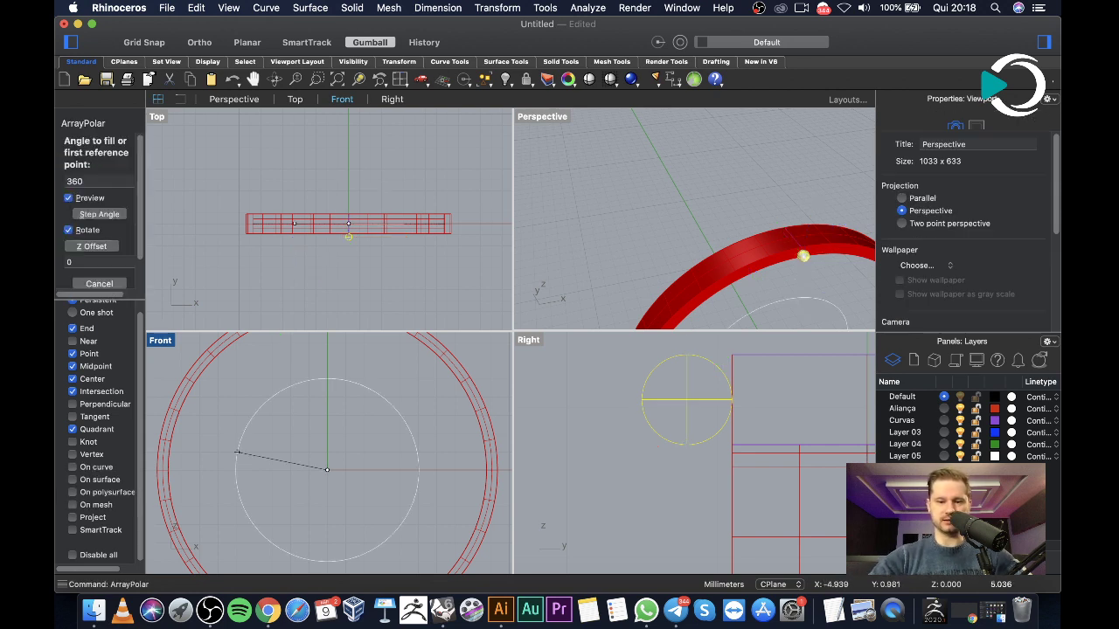
{"action": "key", "text": "Return"}
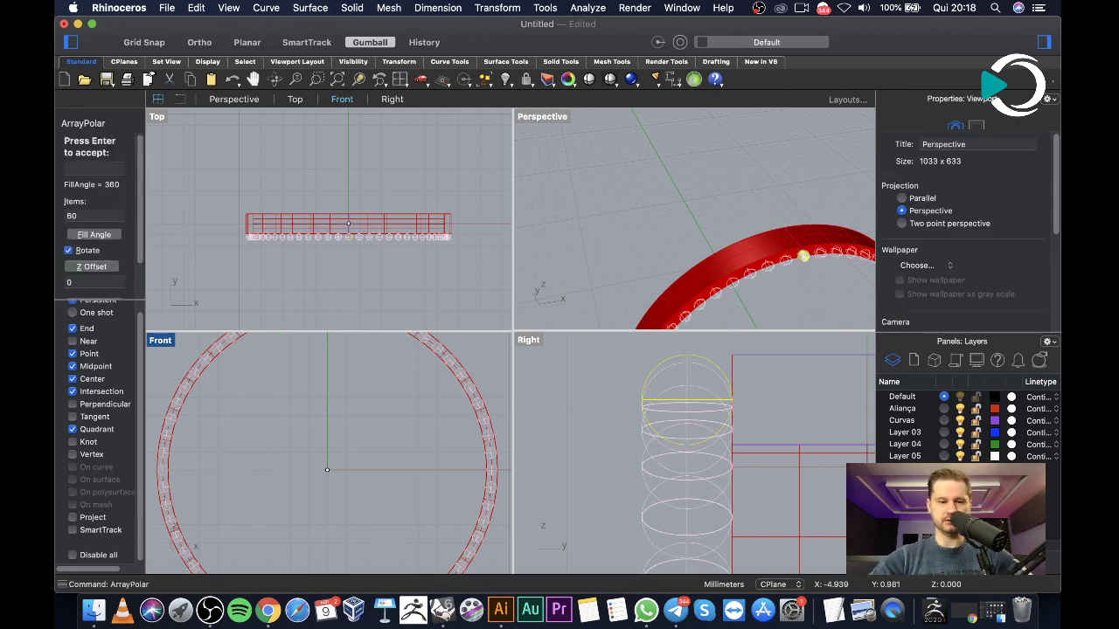
Try the polar array preview with 70 and 80 items to close the gaps between the spheres
{"action": "double_click", "coordinate": [155, 341]}
{"action": "scroll", "coordinate": [349, 297], "scroll_direction": "up", "scroll_amount": 3}
{"action": "scroll", "coordinate": [356, 299], "scroll_direction": "up", "scroll_amount": 2}
{"action": "type", "text": "i"}
{"action": "key", "text": "Return"}
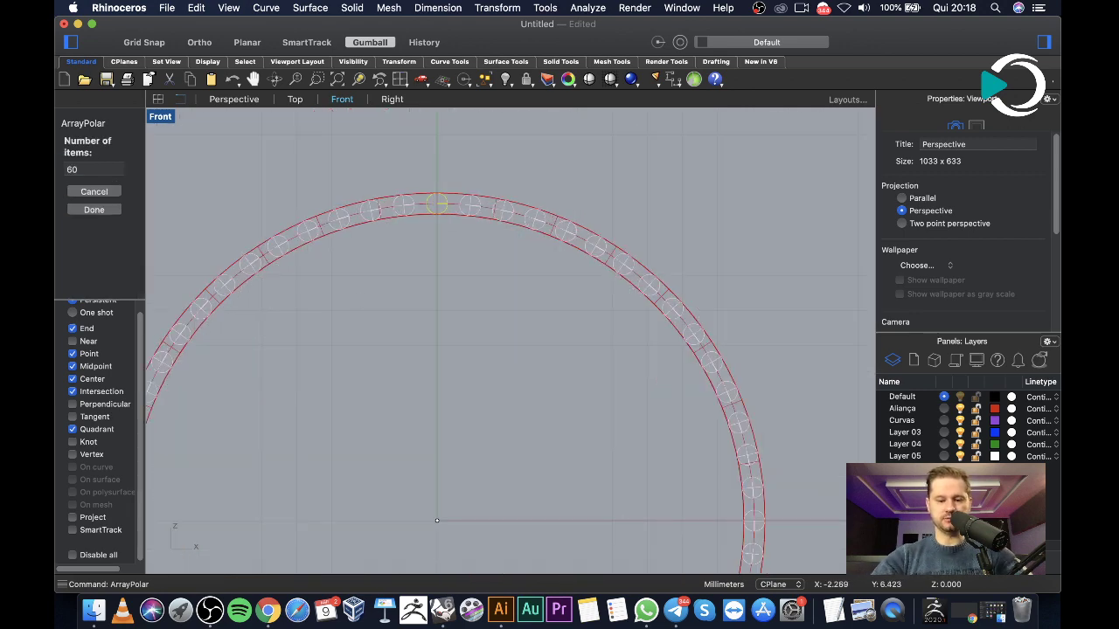
{"action": "key", "text": "Return"}
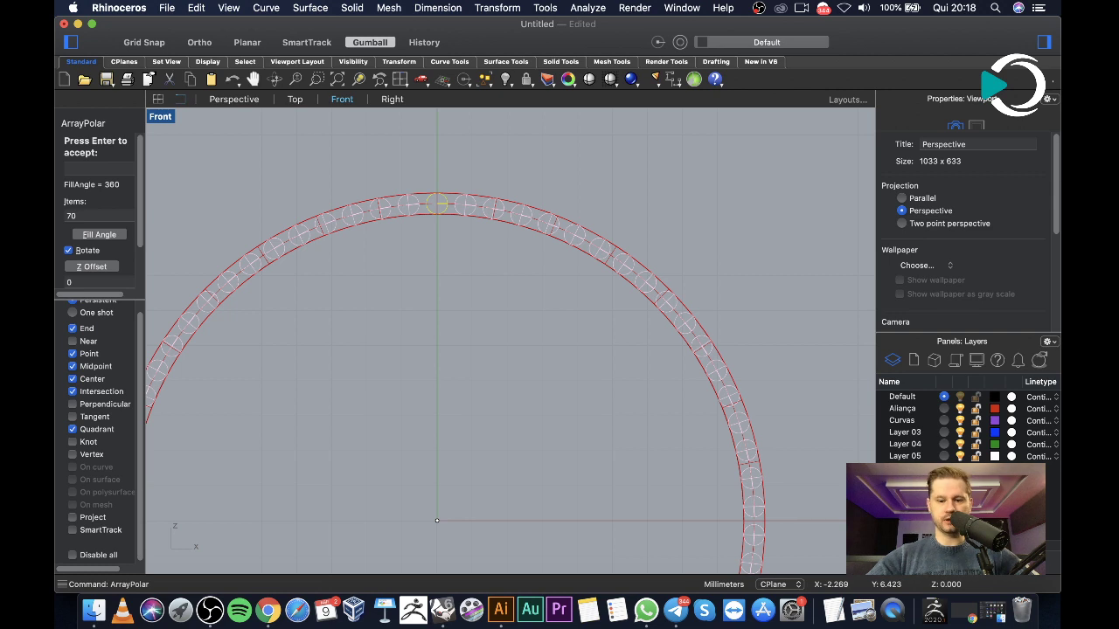
{"action": "type", "text": "i"}
{"action": "key", "text": "Return"}
{"action": "type", "text": "80"}
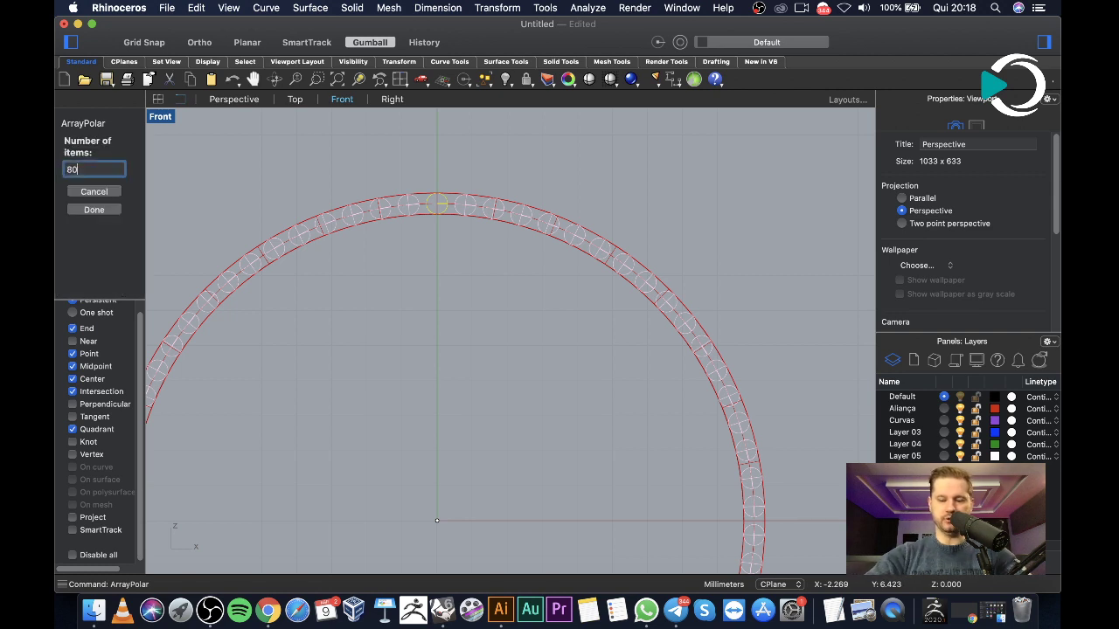
{"action": "key", "text": "Return"}
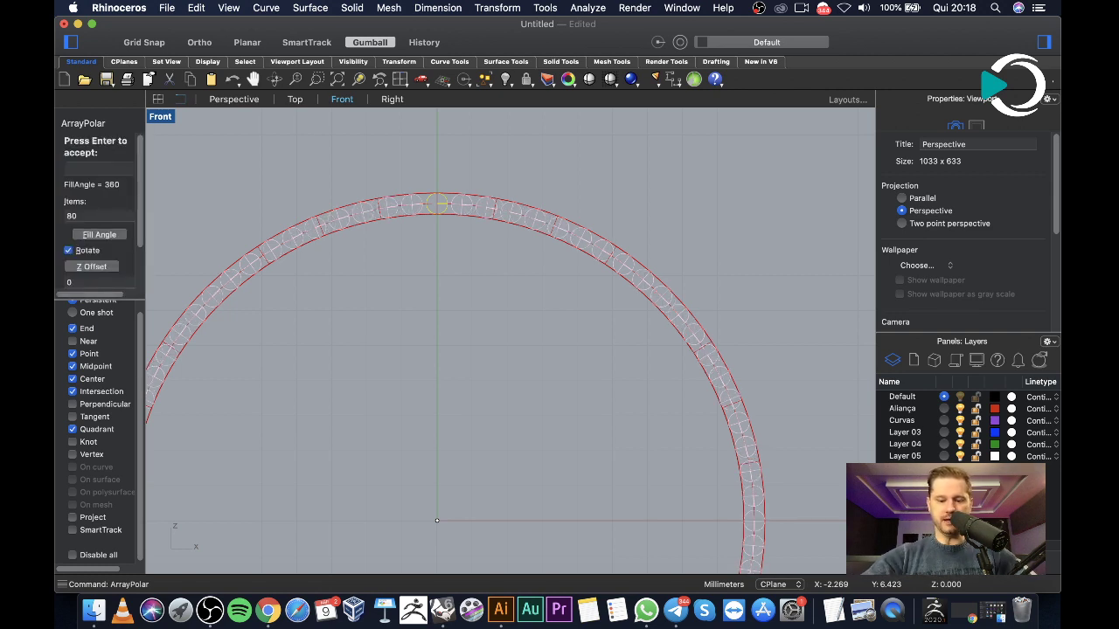
Set the polar array to 90 items and accept it
{"action": "type", "text": "i"}
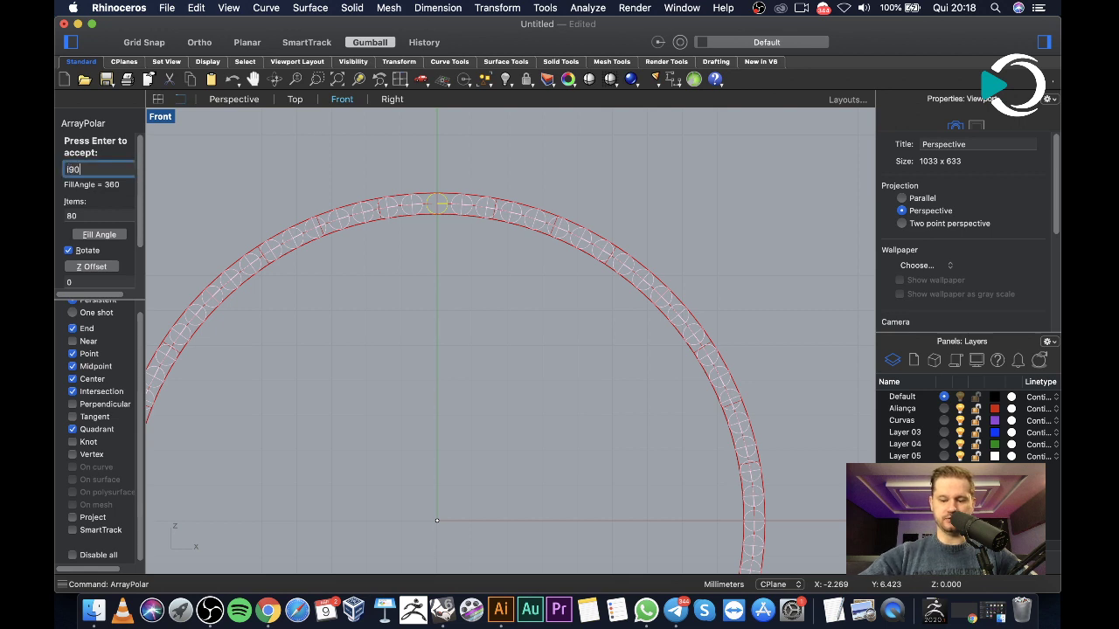
{"action": "type", "text": "90"}
{"action": "key", "text": "Return"}
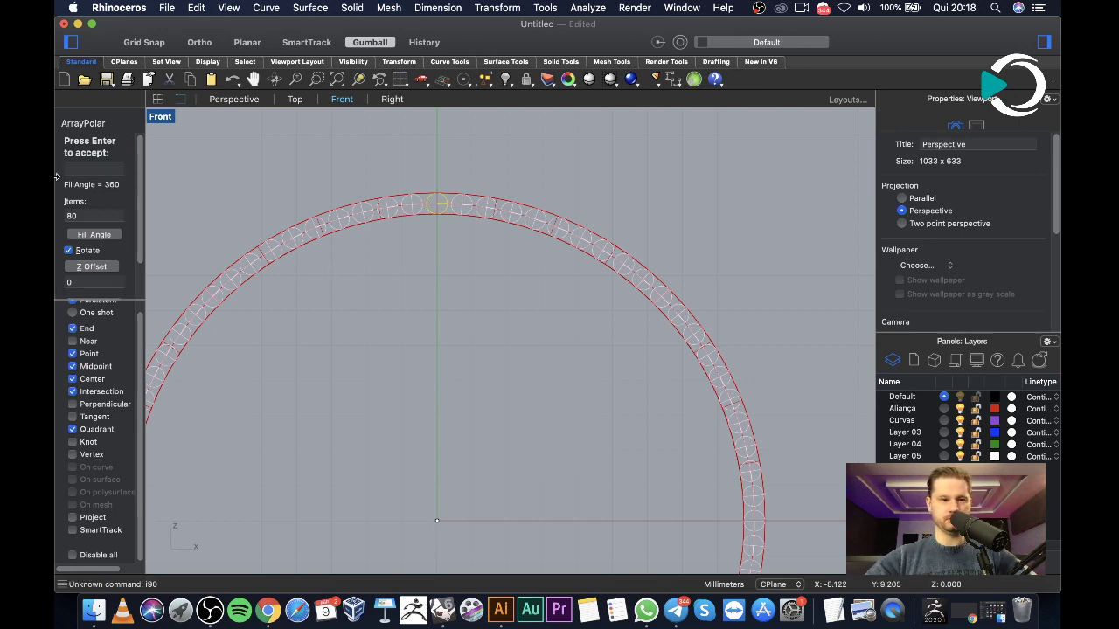
{"action": "left_click", "coordinate": [70, 216]}
{"action": "type", "text": "90"}
{"action": "key", "text": "Return"}
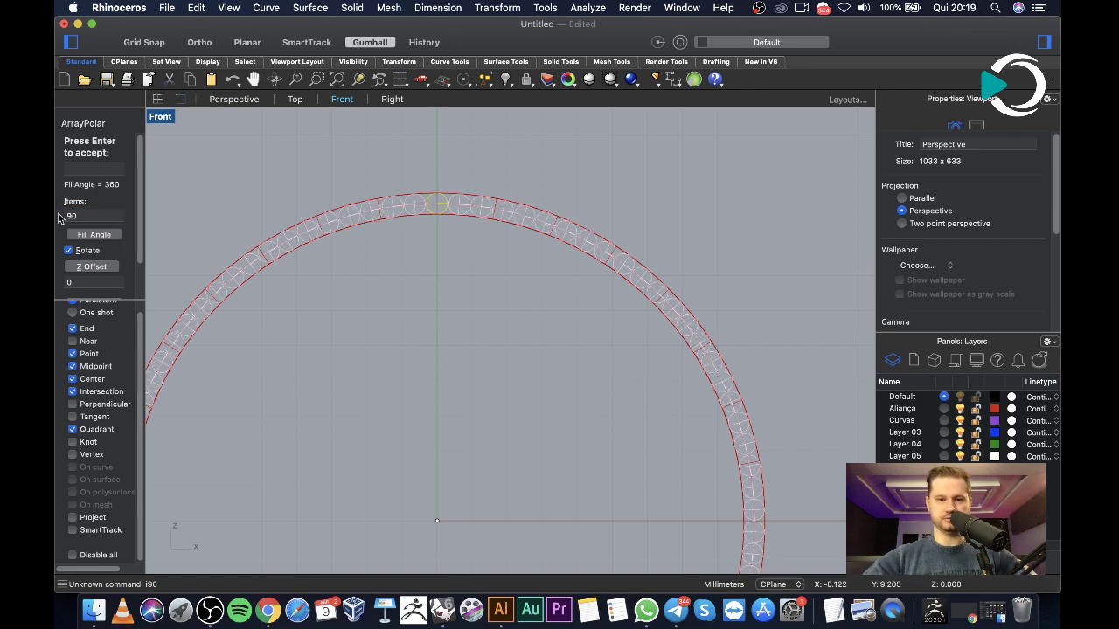
{"action": "scroll", "coordinate": [320, 203], "scroll_direction": "up", "scroll_amount": 5}
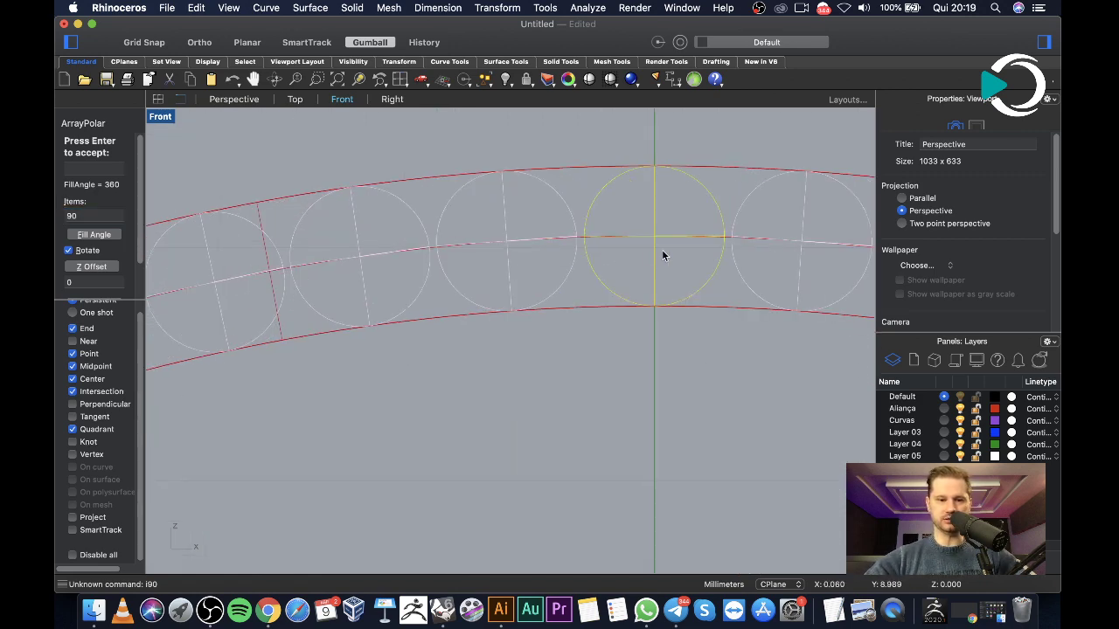
{"action": "key", "text": "Return"}
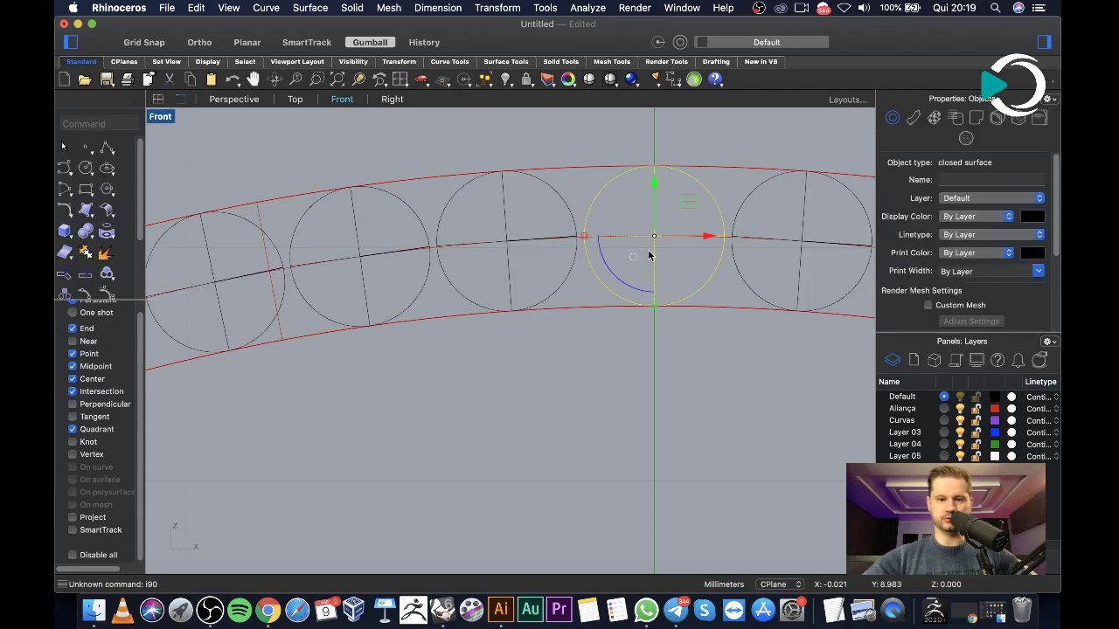
Examine how the ring of spheres sits along the band's side in the Perspective, Front and Right views
{"action": "double_click", "coordinate": [157, 120]}
{"action": "scroll", "coordinate": [698, 404], "scroll_direction": "down", "scroll_amount": 10}
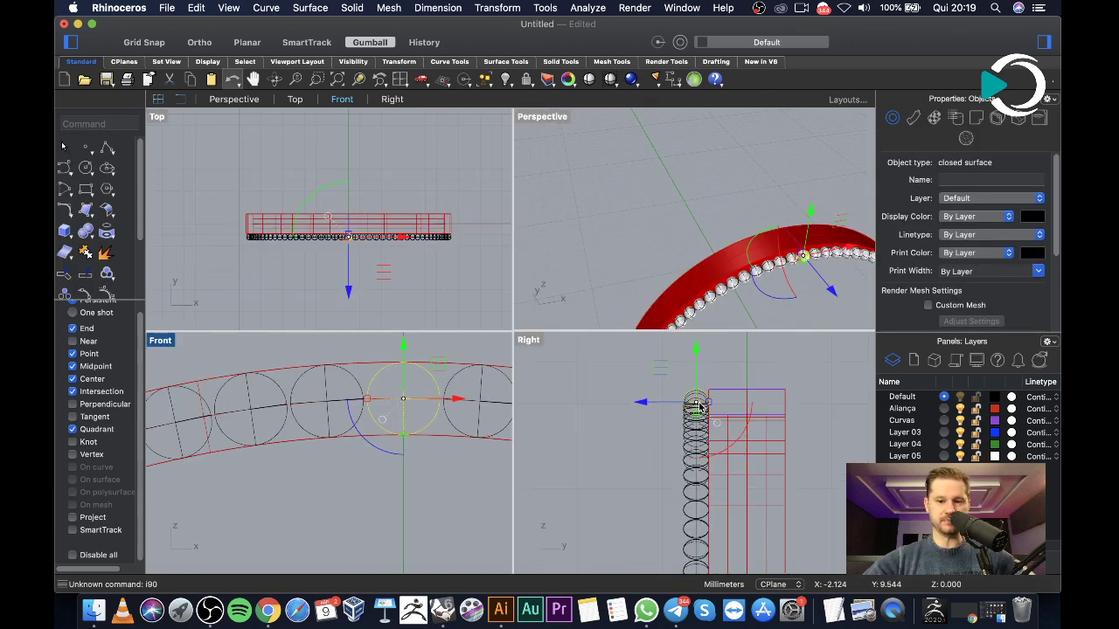
{"action": "left_click", "coordinate": [624, 220]}
{"action": "right_click_drag", "start_coordinate": [624, 220], "coordinate": [609, 159]}
{"action": "scroll", "coordinate": [610, 159], "scroll_direction": "up", "scroll_amount": 5}
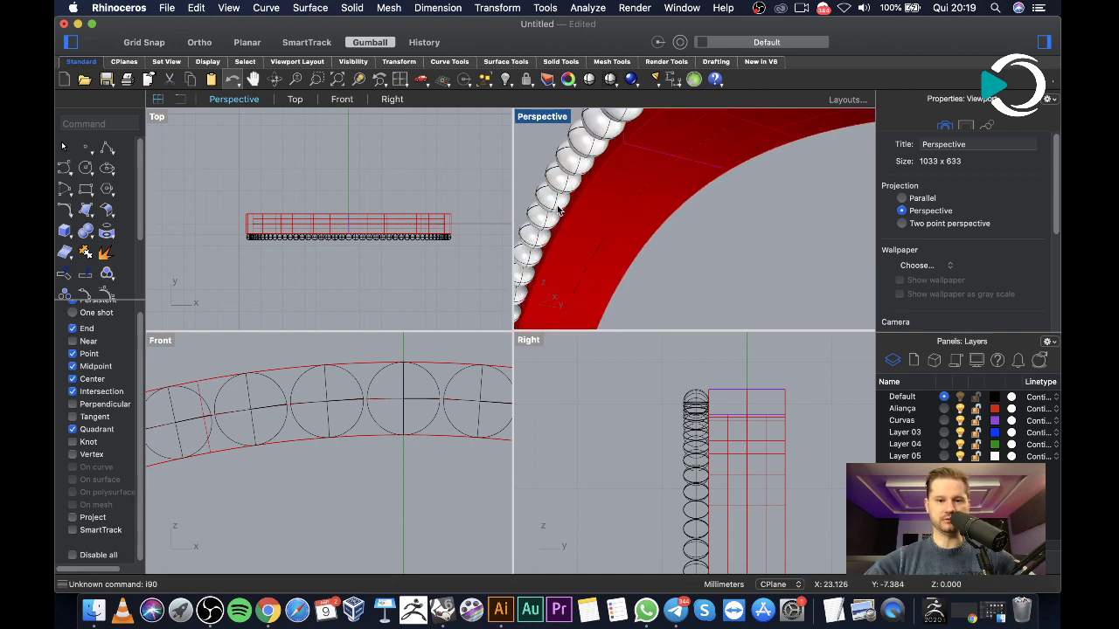
{"action": "scroll", "coordinate": [554, 218], "scroll_direction": "down", "scroll_amount": 5}
{"action": "right_click_drag", "start_coordinate": [553, 218], "coordinate": [656, 214]}
{"action": "scroll", "coordinate": [656, 214], "scroll_direction": "down", "scroll_amount": 6}
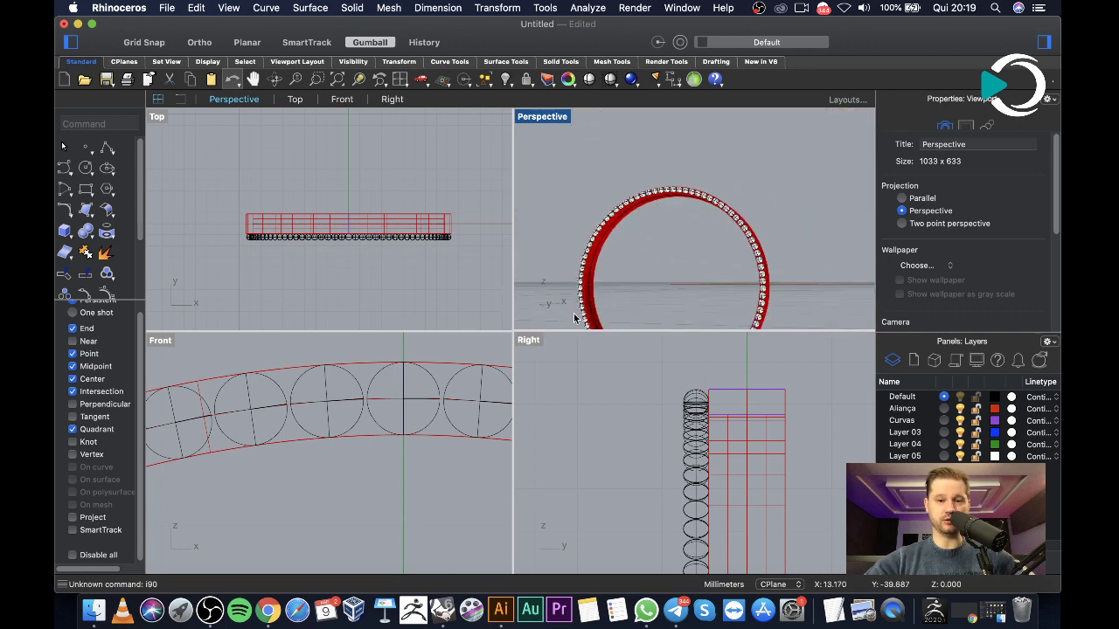
{"action": "scroll", "coordinate": [663, 445], "scroll_direction": "down", "scroll_amount": 5}
{"action": "scroll", "coordinate": [378, 490], "scroll_direction": "down", "scroll_amount": 7}
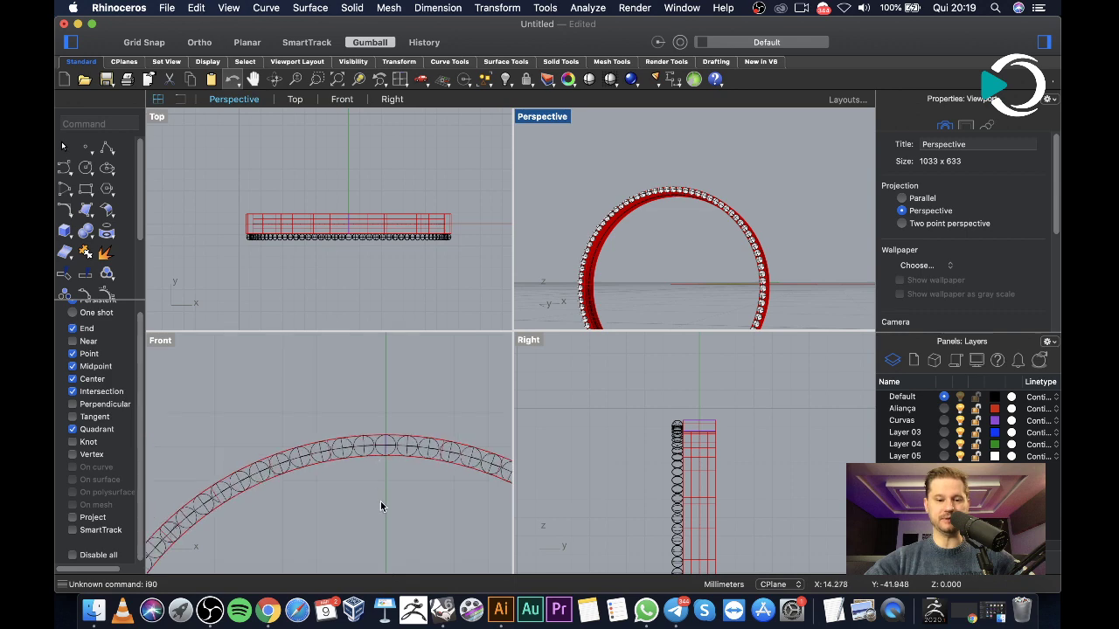
{"action": "right_click_drag", "start_coordinate": [378, 492], "coordinate": [372, 404]}
{"action": "scroll", "coordinate": [372, 405], "scroll_direction": "down", "scroll_amount": 6}
{"action": "right_click_drag", "start_coordinate": [368, 455], "coordinate": [317, 410]}
{"action": "scroll", "coordinate": [250, 424], "scroll_direction": "up", "scroll_amount": 4}
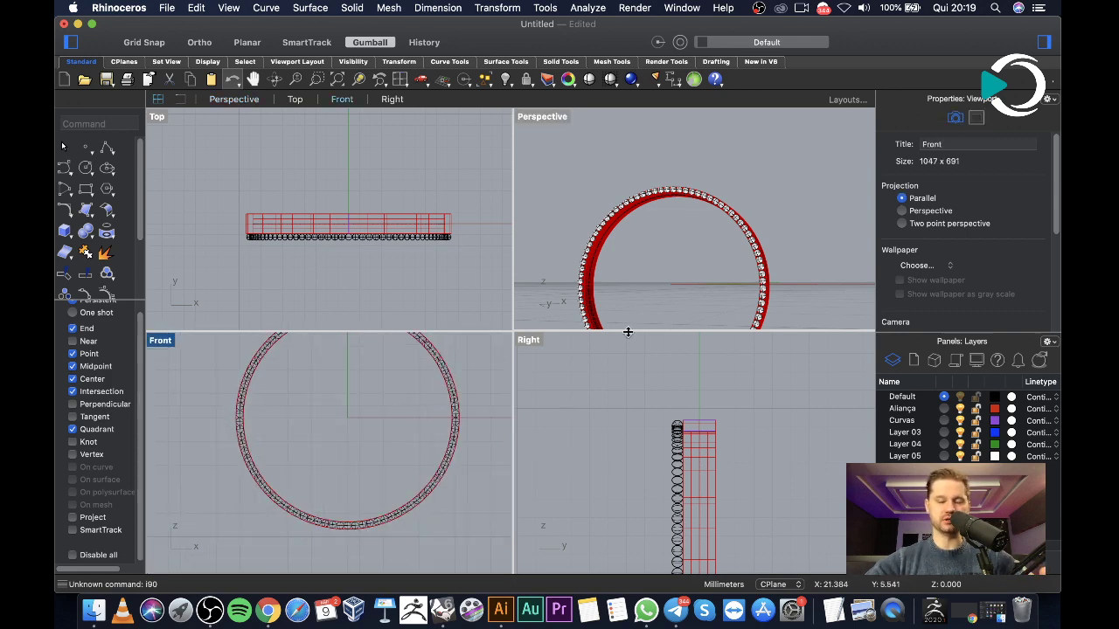
{"action": "mouse_move", "coordinate": [727, 156]}
{"action": "right_mouse_down"}
{"action": "mouse_move", "coordinate": [758, 209]}
{"action": "mouse_move", "coordinate": [740, 145]}
{"action": "right_mouse_up"}
{"action": "scroll", "coordinate": [740, 145], "scroll_direction": "up", "scroll_amount": 10}
{"action": "right_click_drag", "start_coordinate": [610, 189], "coordinate": [690, 210]}
{"action": "scroll", "coordinate": [688, 430], "scroll_direction": "up", "scroll_amount": 5}
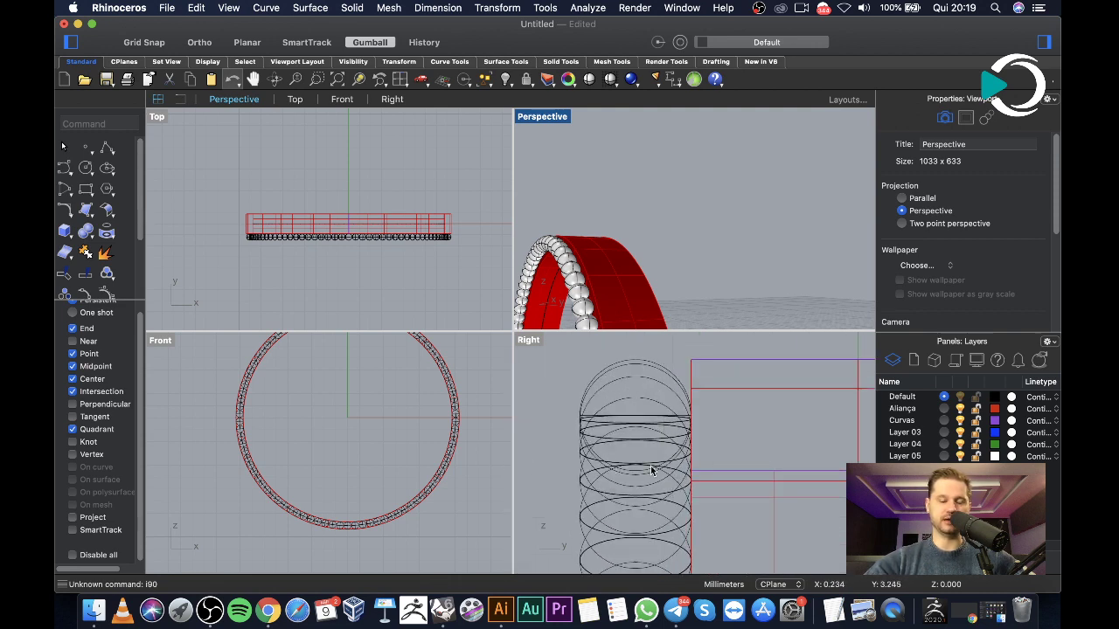
Undo the polar array of spheres and hide the Aliança and Curvas layers
{"action": "right_click_drag", "start_coordinate": [546, 256], "coordinate": [649, 257]}
{"action": "key", "text": "super+z"}
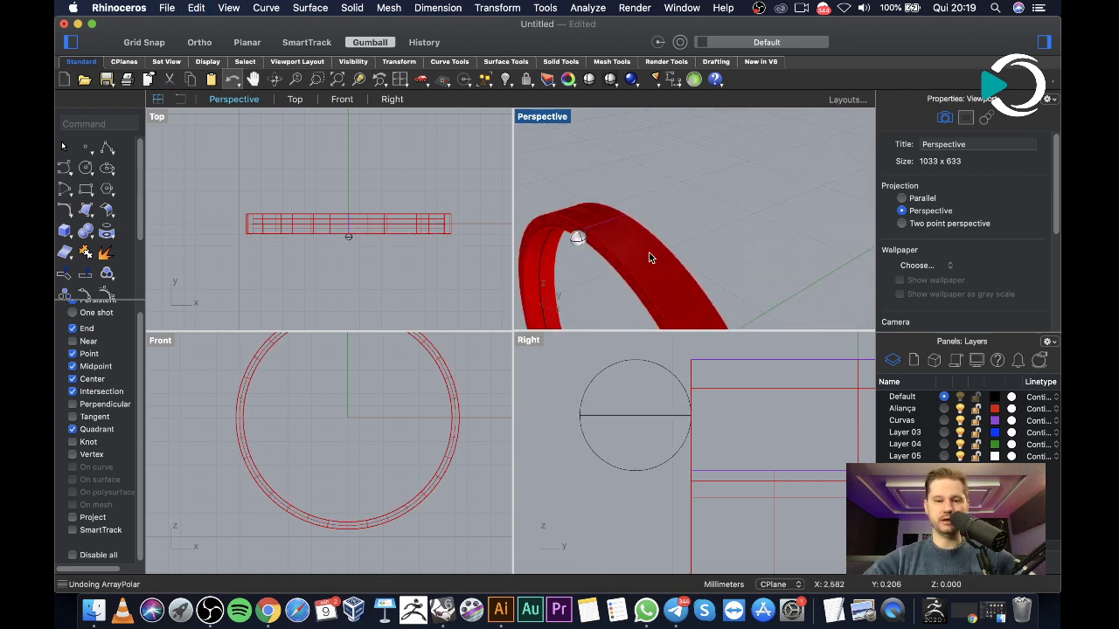
{"action": "left_click", "coordinate": [650, 257]}
{"action": "left_click", "coordinate": [960, 408]}
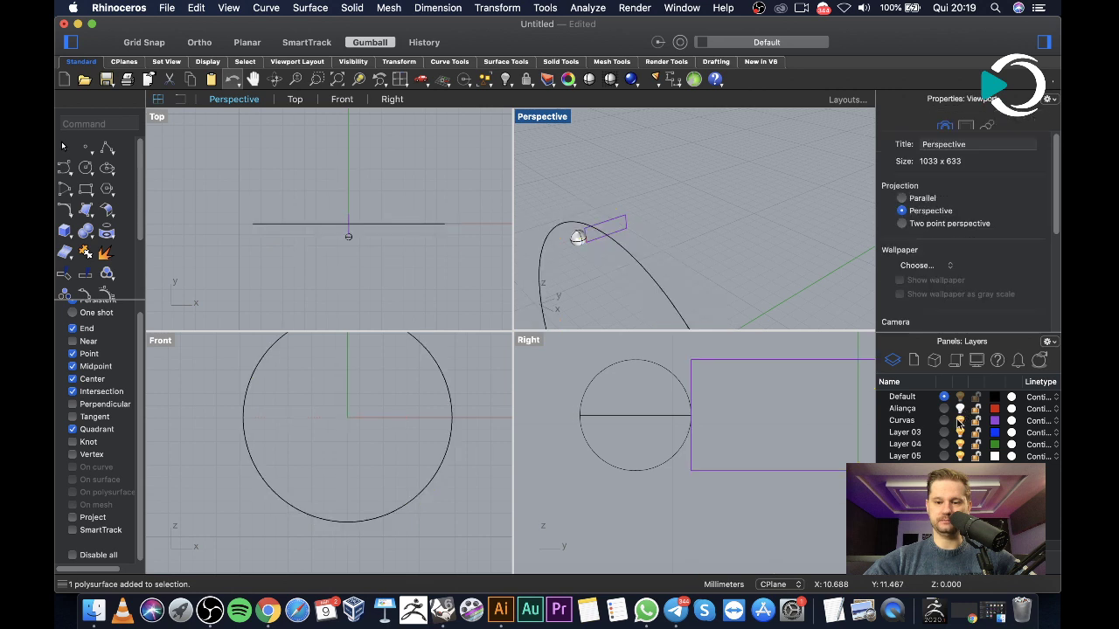
{"action": "left_click", "coordinate": [960, 420]}
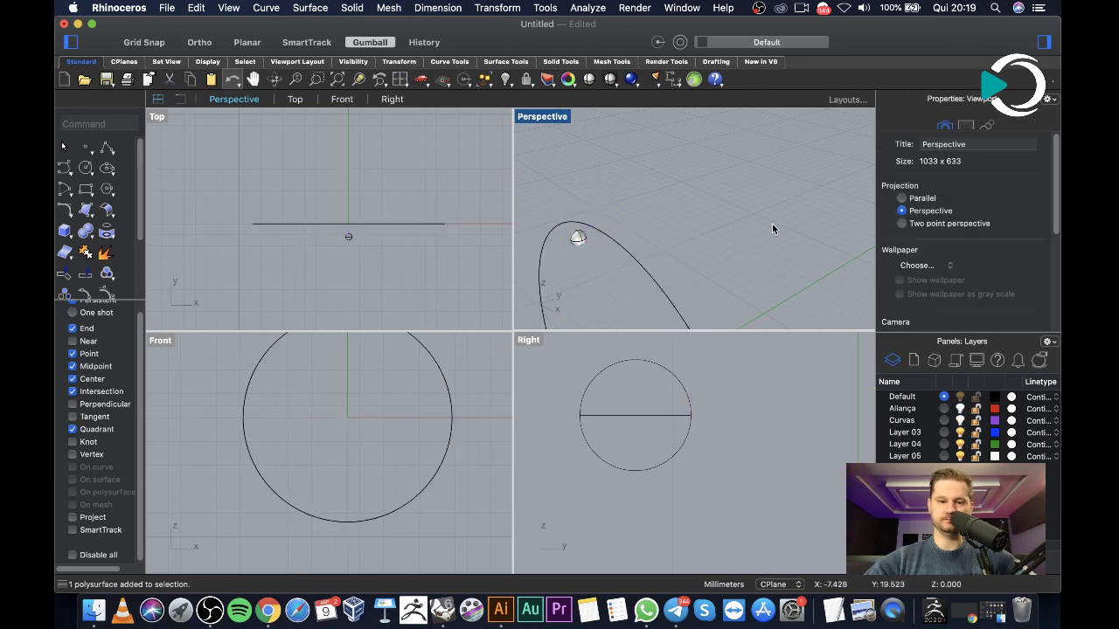
Draw a horizontal straight polyline through the sphere's centre in the Top view, extending past both of its sides
{"action": "left_click", "coordinate": [105, 149]}
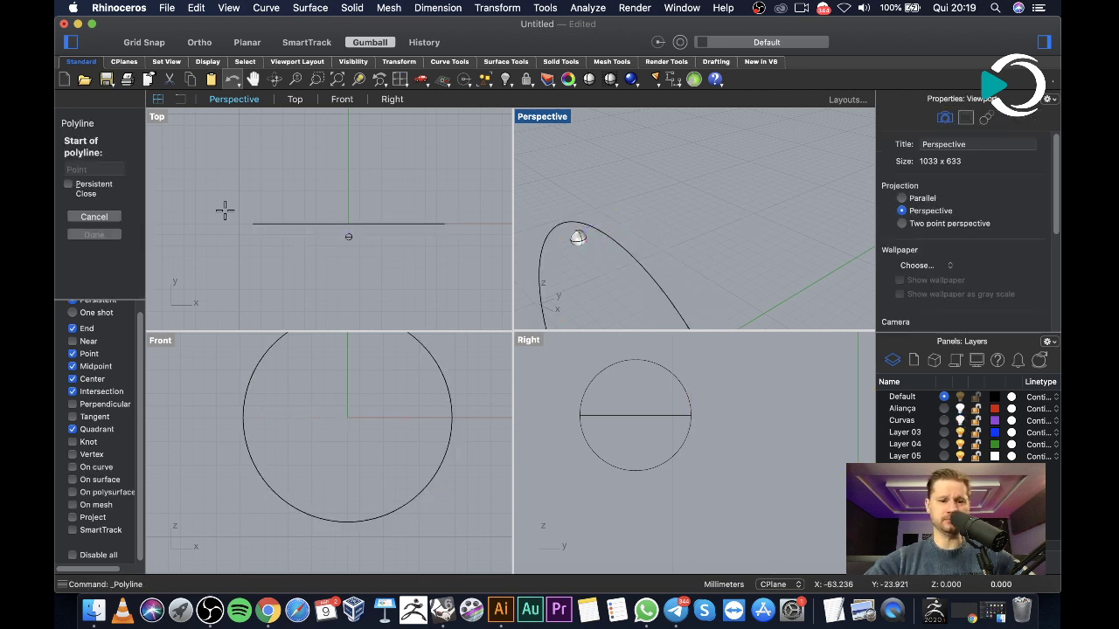
{"action": "scroll", "coordinate": [338, 254], "scroll_direction": "up", "scroll_amount": 8}
{"action": "right_click_drag", "start_coordinate": [400, 175], "coordinate": [309, 198]}
{"action": "scroll", "coordinate": [309, 198], "scroll_direction": "up", "scroll_amount": 3}
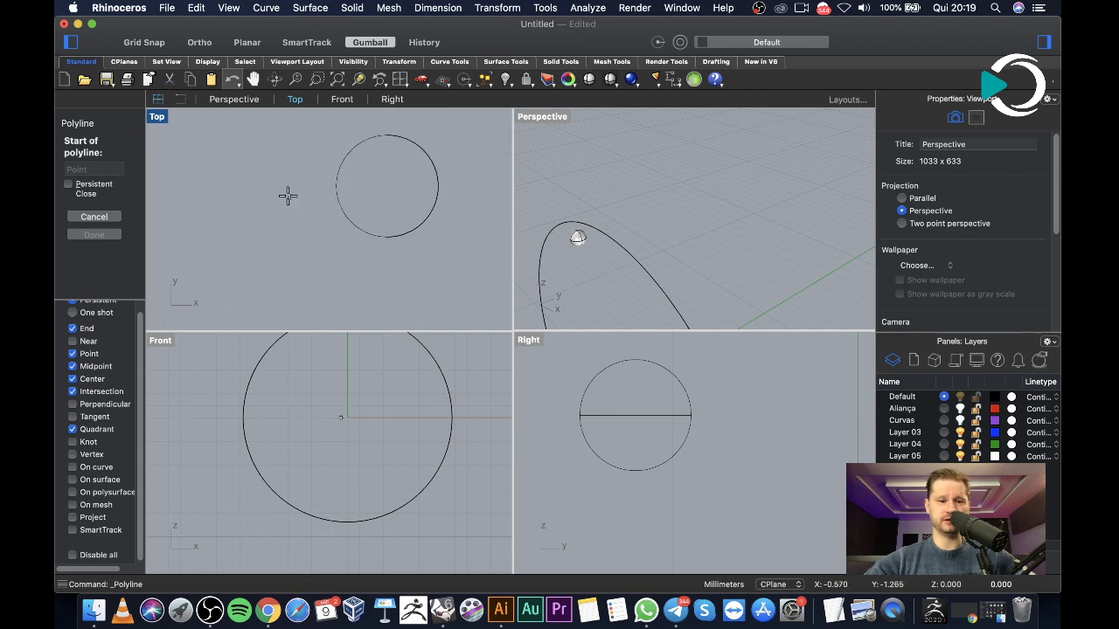
{"action": "left_click", "coordinate": [280, 185]}
{"action": "left_click", "coordinate": [482, 186]}
{"action": "key", "text": "Return"}
Move the horizontal line so its right endpoint sits on the sphere's right quadrant in the Top view
{"action": "left_click", "coordinate": [472, 187]}
{"action": "type", "text": "move"}
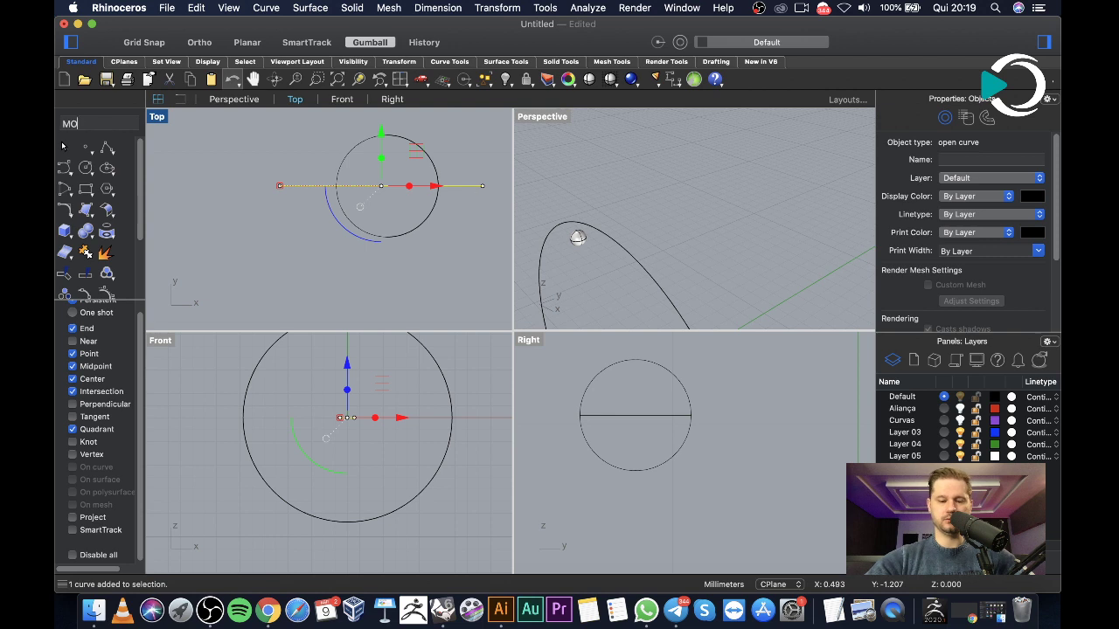
{"action": "key", "text": "Return"}
{"action": "left_click", "coordinate": [482, 185]}
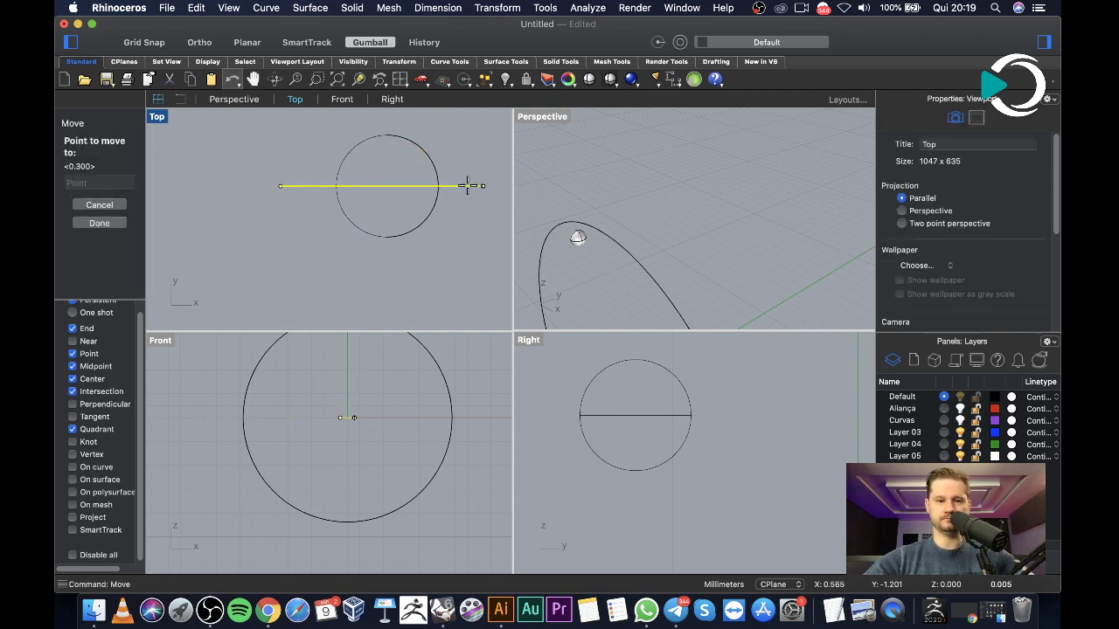
{"action": "left_click", "coordinate": [437, 186]}
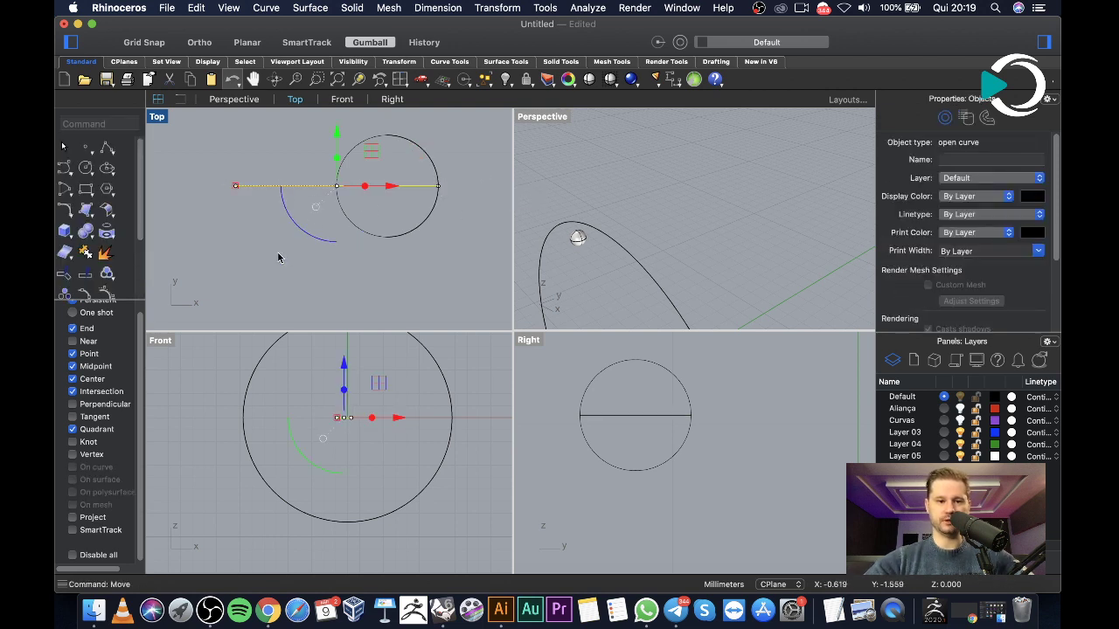
Trim away the sphere's upper half in the Top view using the line as the cutter, and delete the line
{"action": "type", "text": "trim"}
{"action": "key", "text": "Return"}
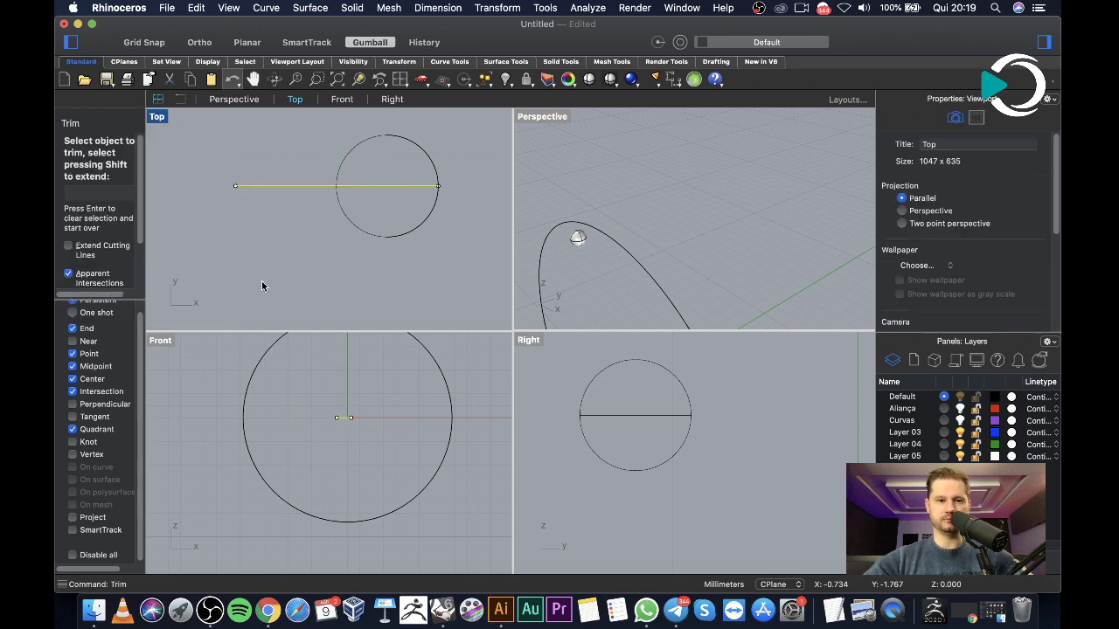
{"action": "left_click", "coordinate": [388, 163]}
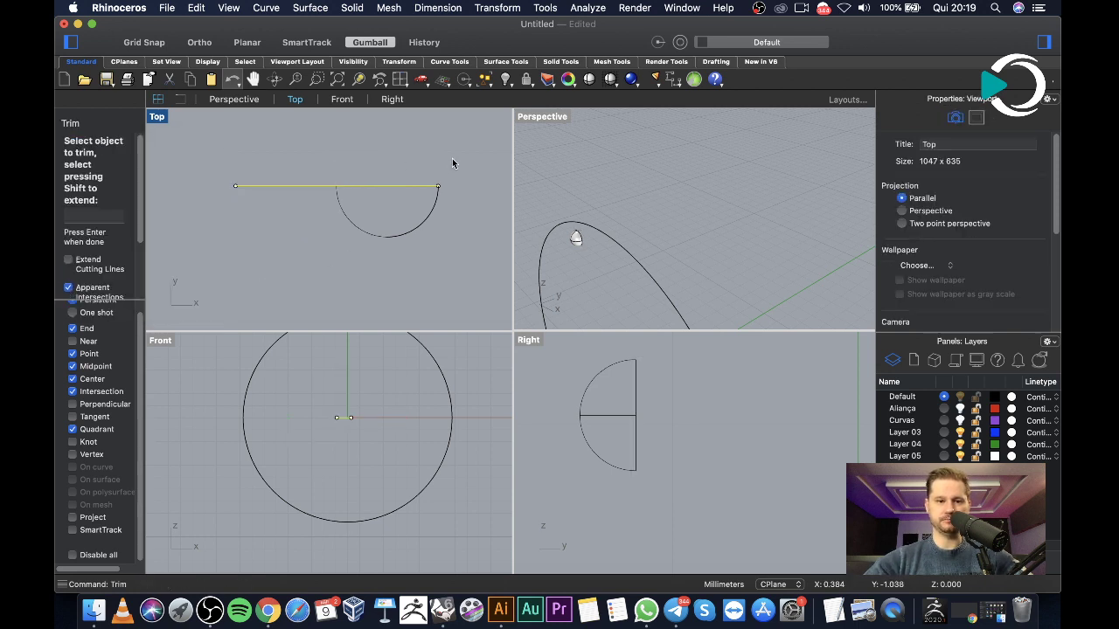
{"action": "key", "text": "Return"}
{"action": "key", "text": "Delete"}
Cap the open side of the half sphere to make it a closed solid
{"action": "right_click_drag", "start_coordinate": [542, 249], "coordinate": [605, 182]}
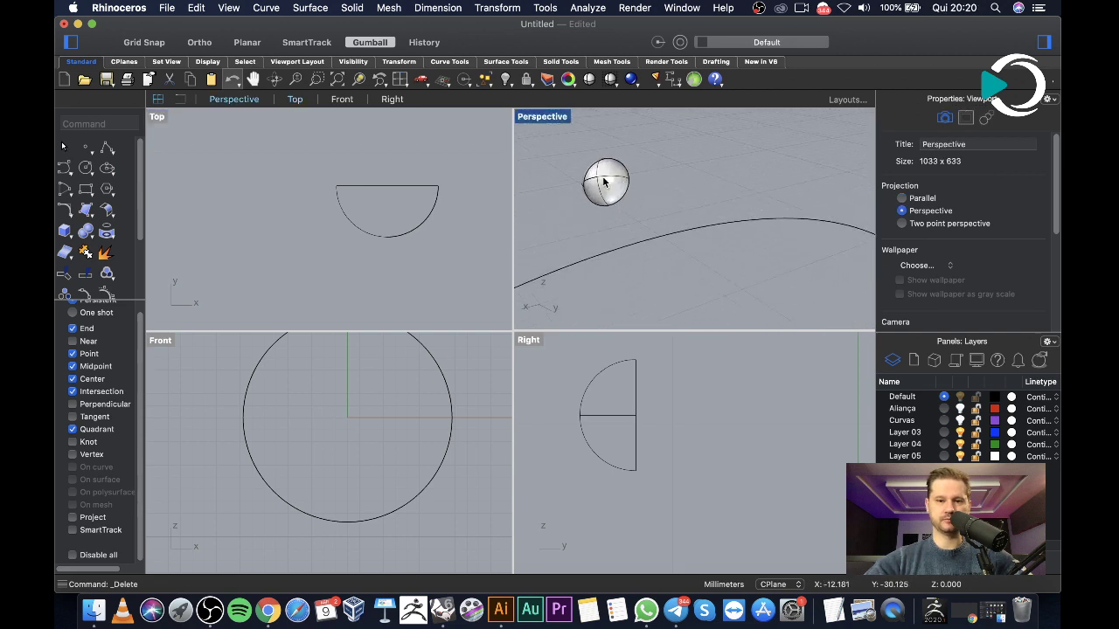
{"action": "left_click", "coordinate": [603, 181]}
{"action": "type", "text": "cap"}
{"action": "key", "text": "Return"}
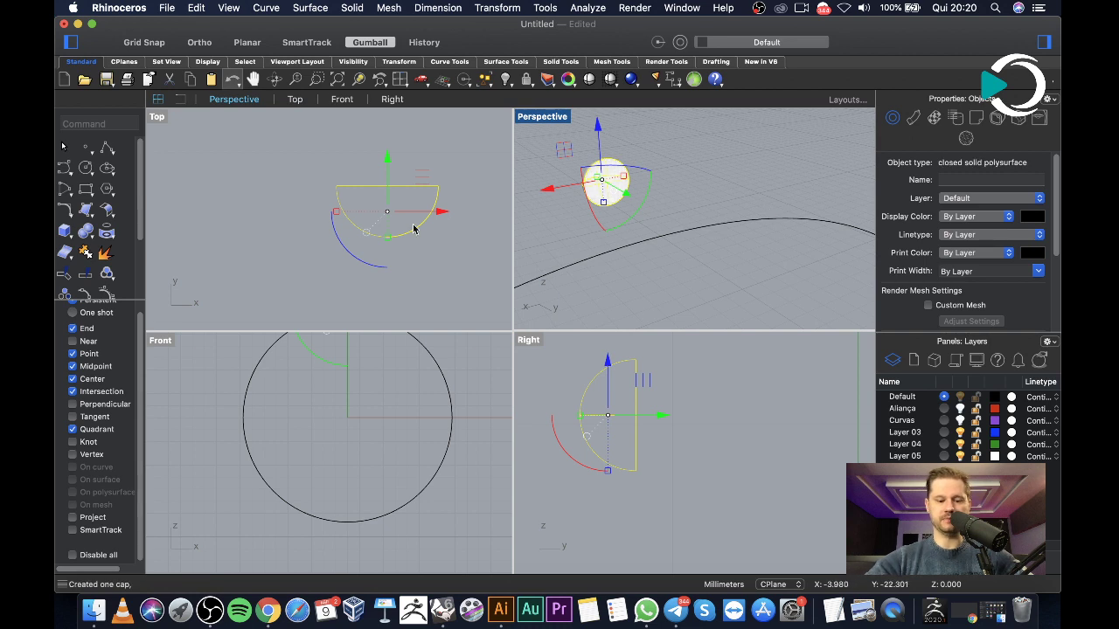
{"action": "left_click", "coordinate": [176, 181]}
Extrude the half sphere's flat circular face with ExtrudeSrf as a solid cylinder towards the band
{"action": "right_click_drag", "start_coordinate": [604, 180], "coordinate": [554, 175]}
{"action": "type", "text": "ExtrudeCrv"}
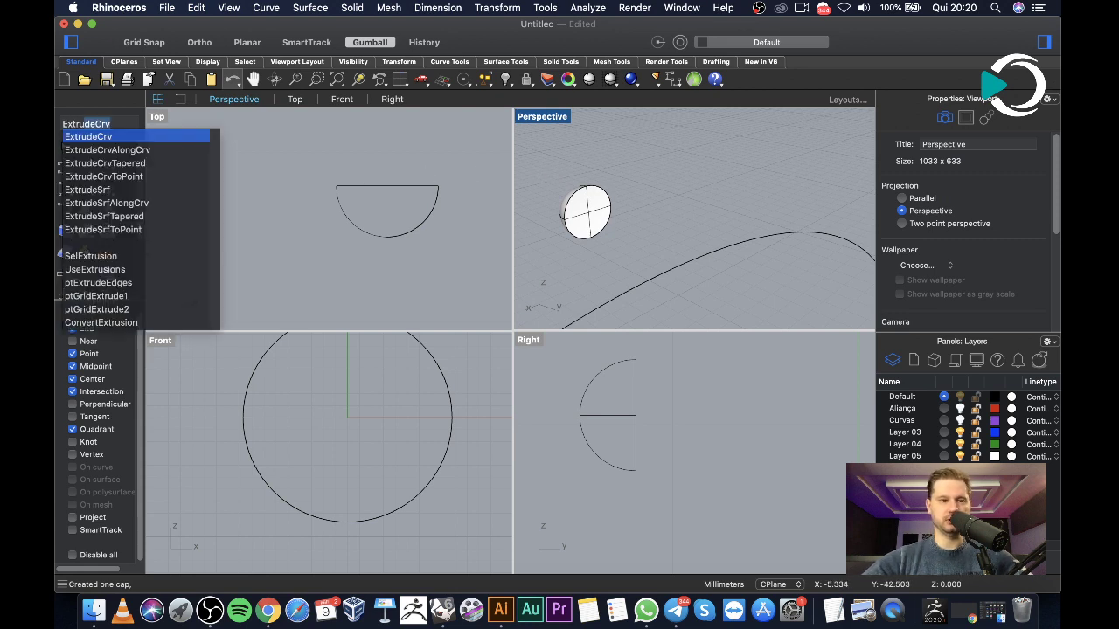
{"action": "key", "text": "Down"}
{"action": "key", "text": "Down"}
{"action": "key", "text": "Down"}
{"action": "key", "text": "Down"}
{"action": "key", "text": "Return"}
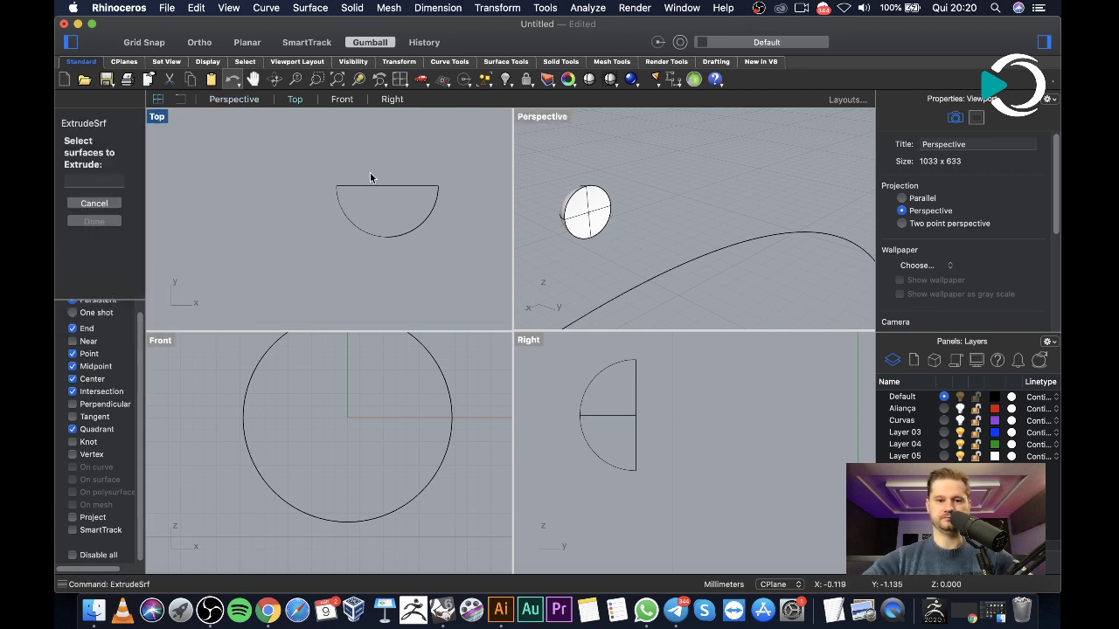
{"action": "left_click", "coordinate": [598, 218]}
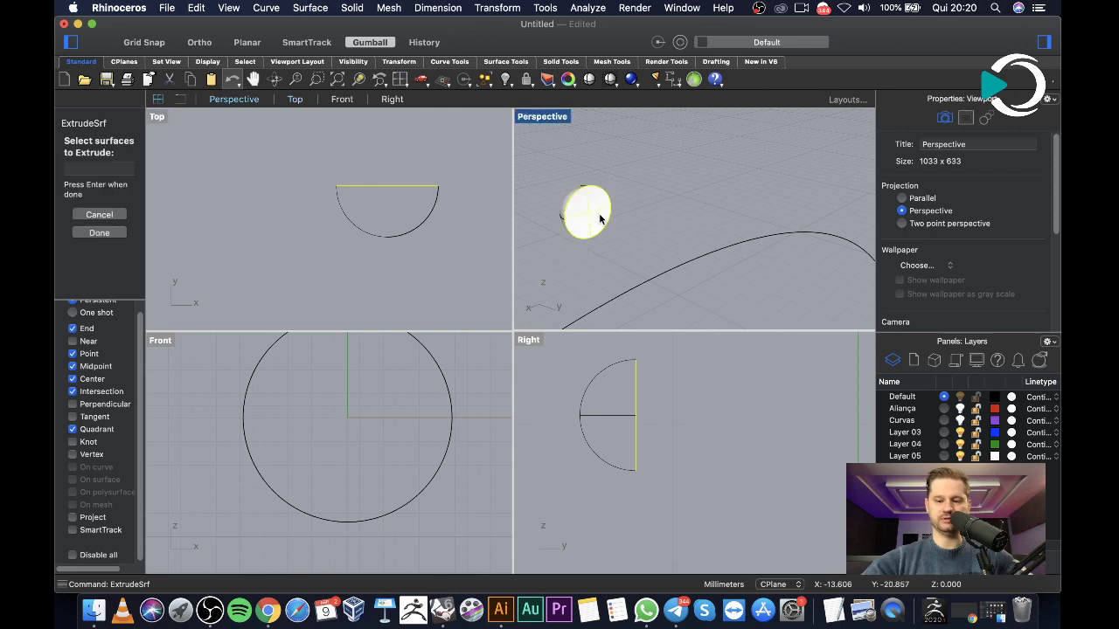
{"action": "key", "text": "Return"}
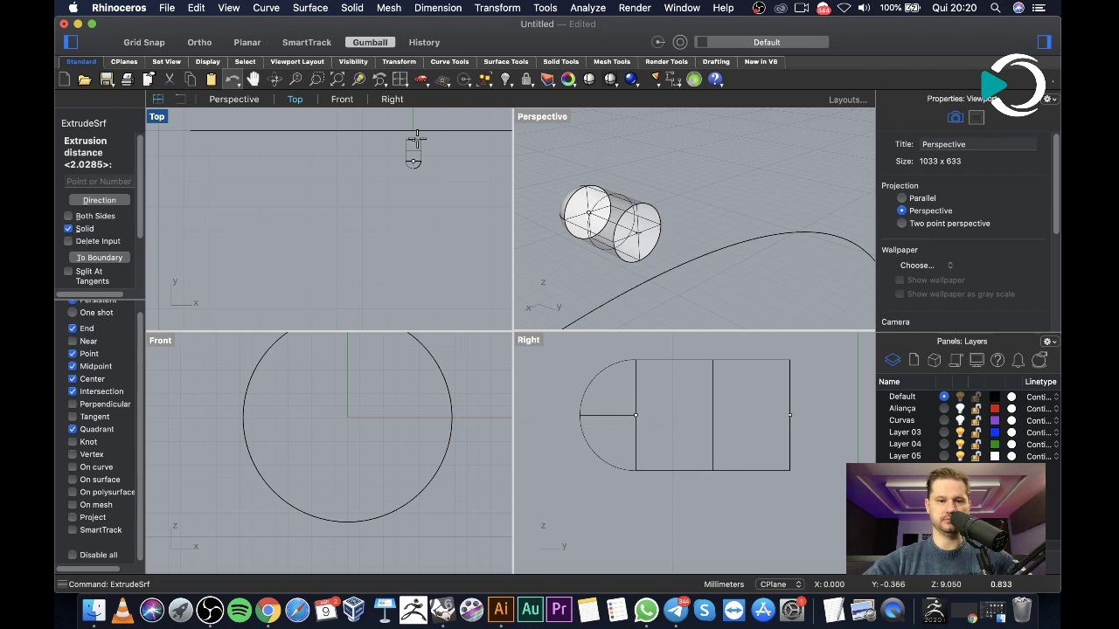
{"action": "left_click", "coordinate": [424, 162]}
{"action": "scroll", "coordinate": [411, 146], "scroll_direction": "up", "scroll_amount": 5}
{"action": "scroll", "coordinate": [412, 146], "scroll_direction": "down", "scroll_amount": 5}
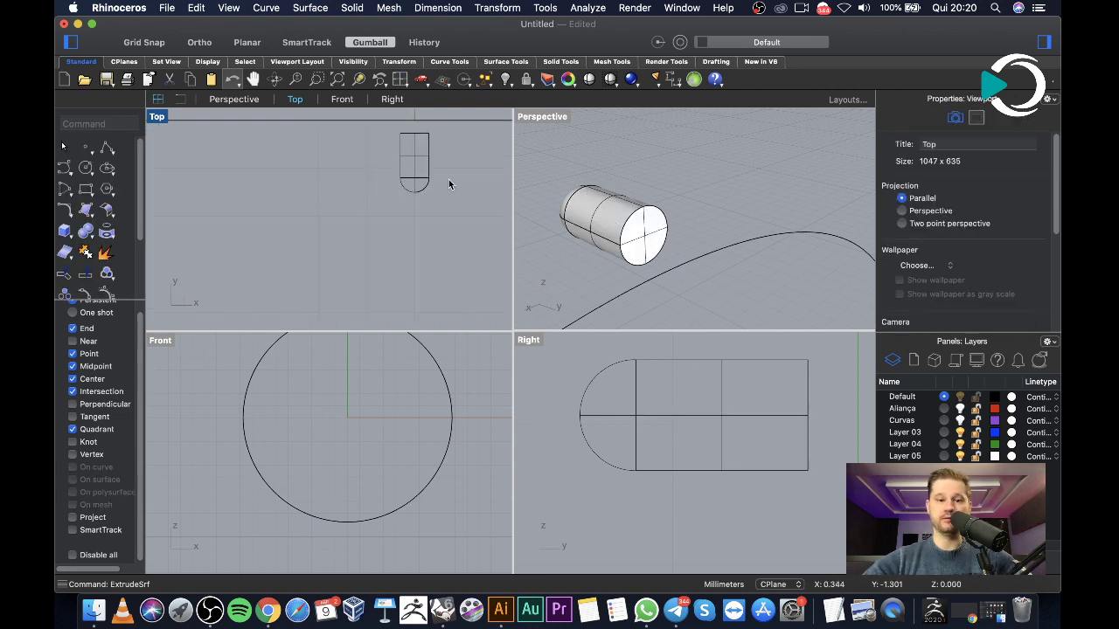
Join the cylinder and the half sphere into one round-ended pin with BooleanUnion
{"action": "left_click", "coordinate": [633, 212]}
{"action": "right_click_drag", "start_coordinate": [634, 213], "coordinate": [605, 229]}
{"action": "scroll", "coordinate": [605, 229], "scroll_direction": "down", "scroll_amount": 5}
{"action": "scroll", "coordinate": [601, 227], "scroll_direction": "up", "scroll_amount": 5}
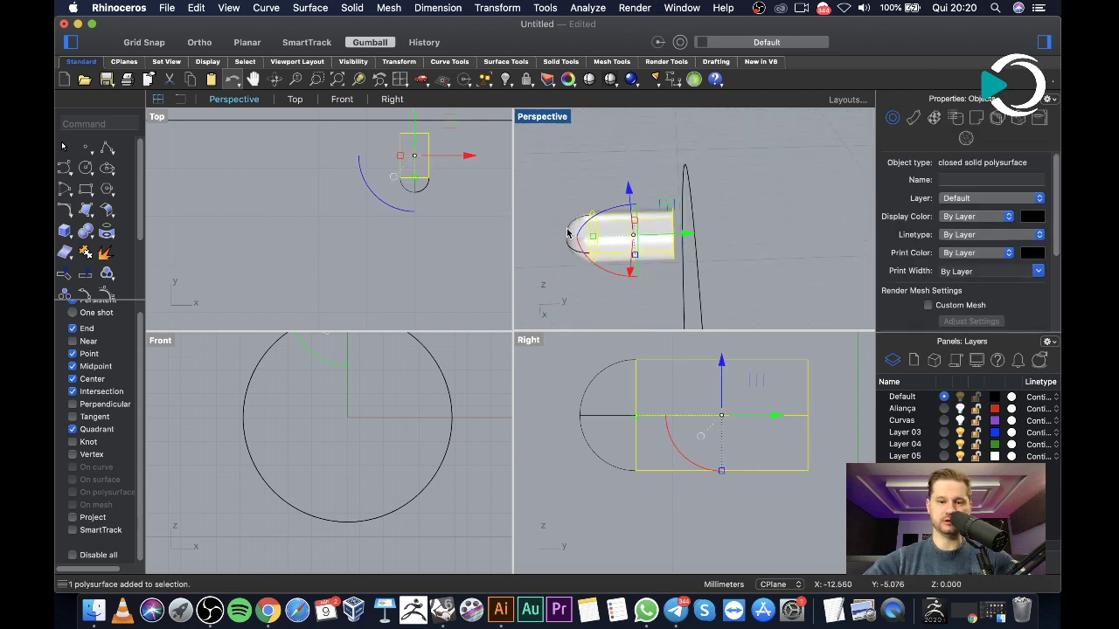
{"action": "left_click", "coordinate": [568, 230], "text": "shift"}
{"action": "left_click", "coordinate": [101, 233]}
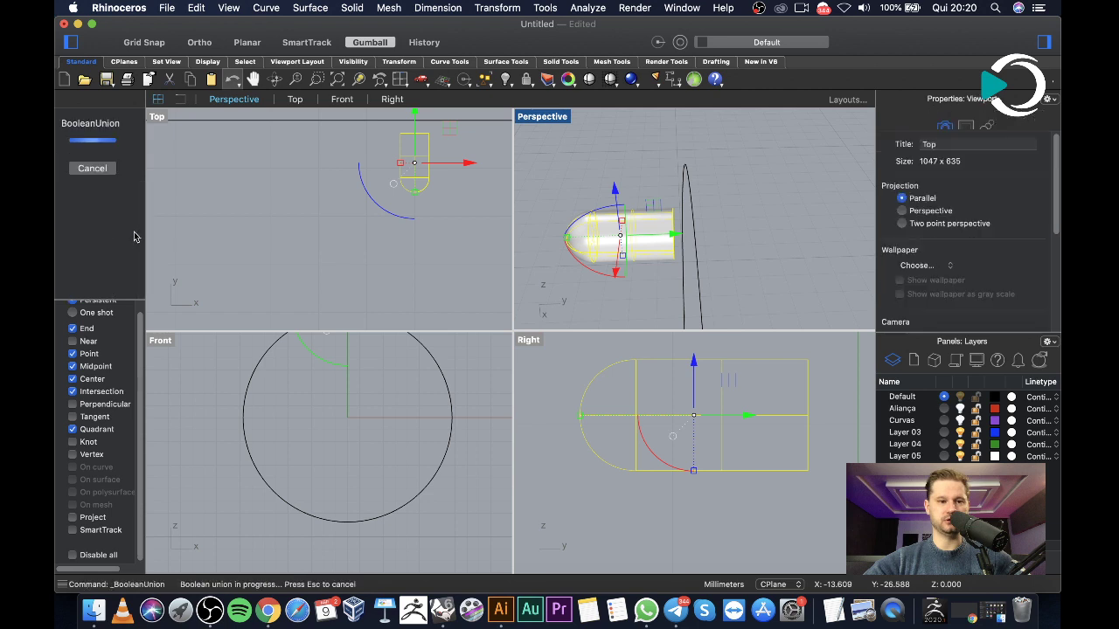
{"action": "left_click", "coordinate": [844, 181]}
{"action": "left_click", "coordinate": [605, 224]}
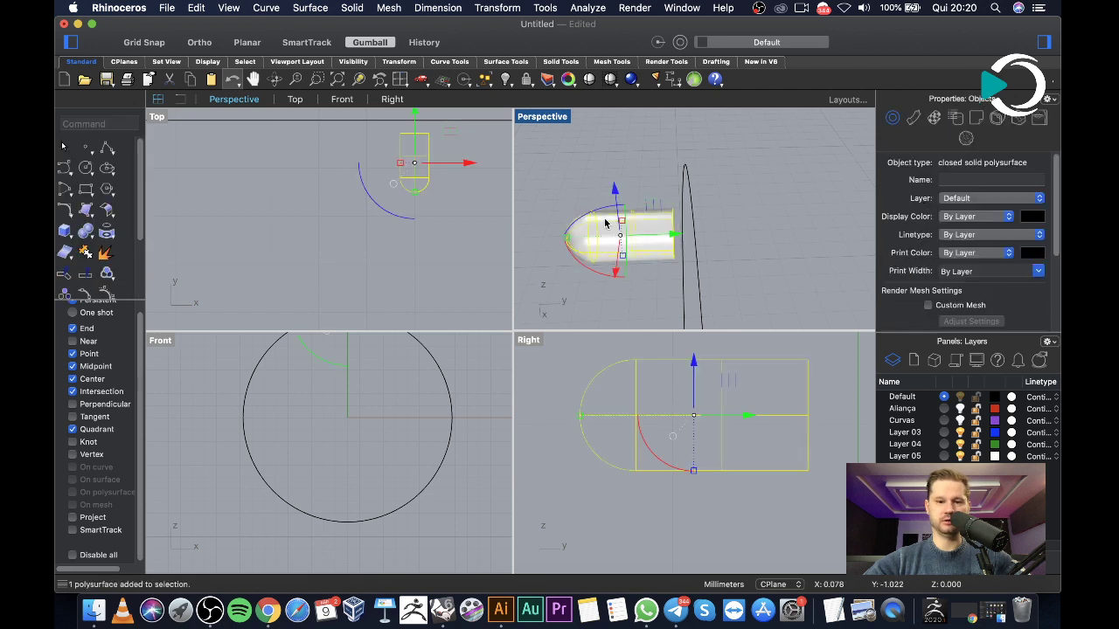
{"action": "left_click", "coordinate": [761, 206]}
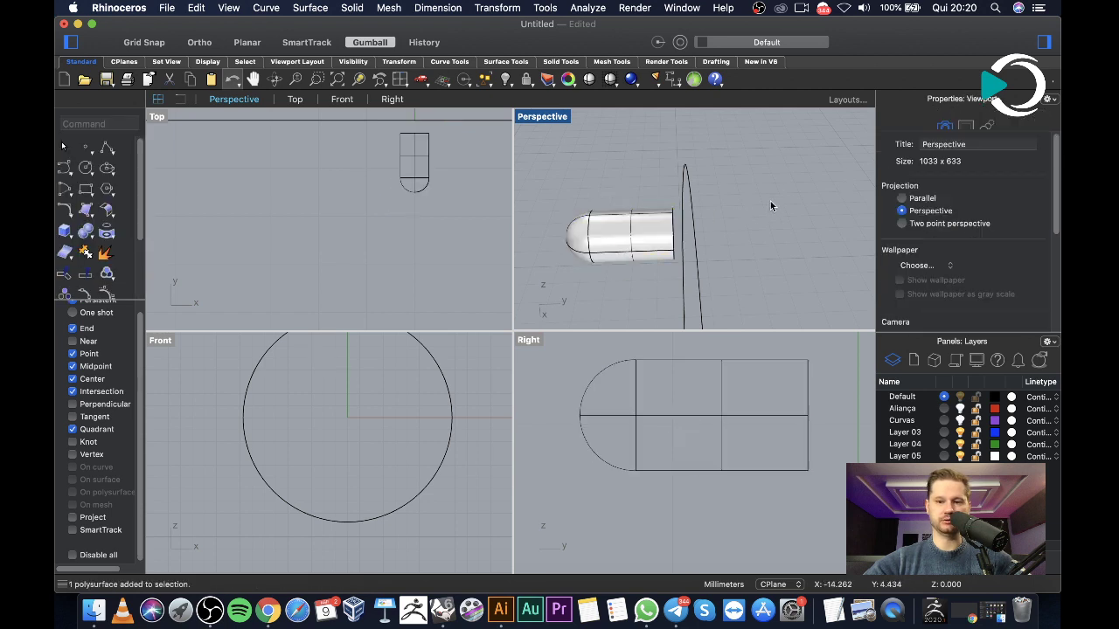
Show the Aliança layer again and select the round-ended pin
{"action": "left_click", "coordinate": [960, 409]}
{"action": "right_click_drag", "start_coordinate": [689, 255], "coordinate": [714, 269]}
{"action": "left_click", "coordinate": [614, 258]}
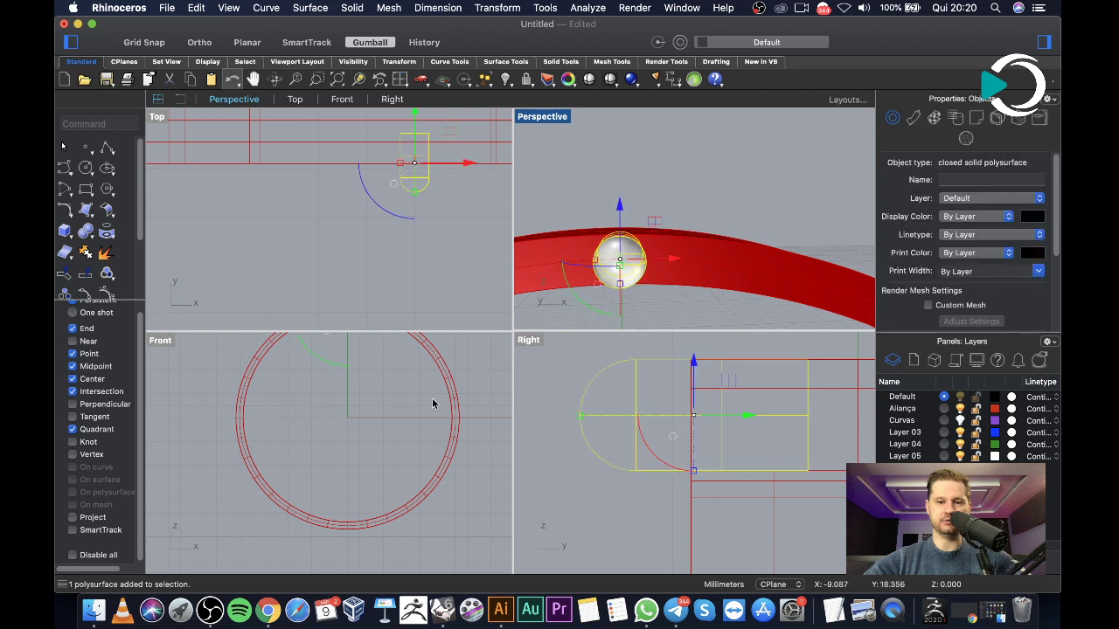
{"action": "scroll", "coordinate": [336, 428], "scroll_direction": "down", "scroll_amount": 3}
{"action": "type", "text": "Arra"}
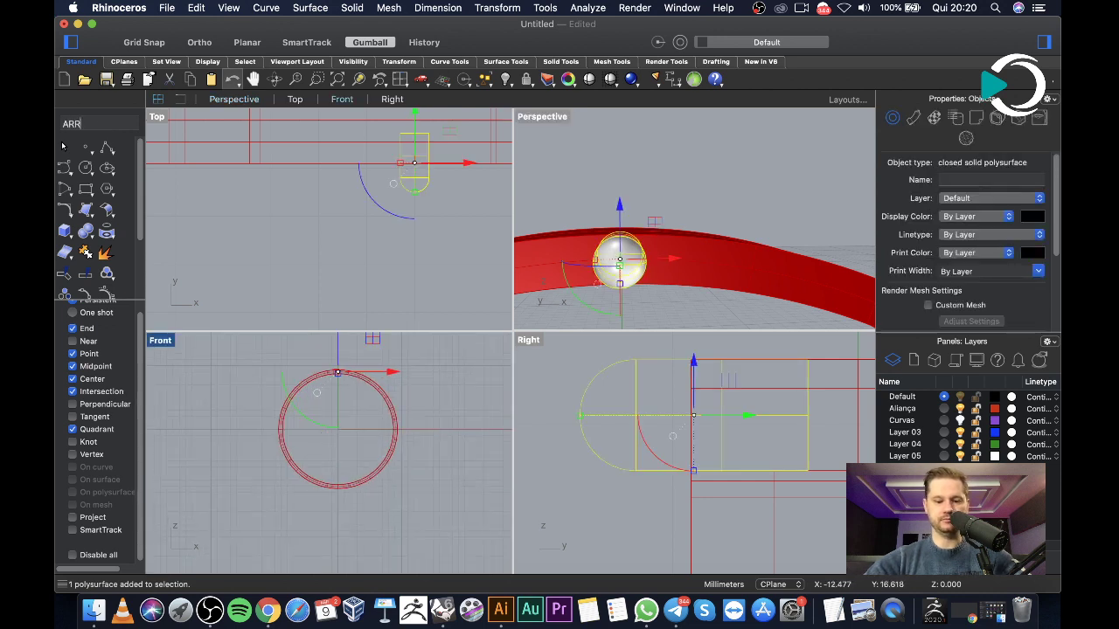
{"action": "key", "text": "Down"}
{"action": "key", "text": "Down"}
{"action": "key", "text": "Down"}
{"action": "key", "text": "Down"}
{"action": "key", "text": "Down"}
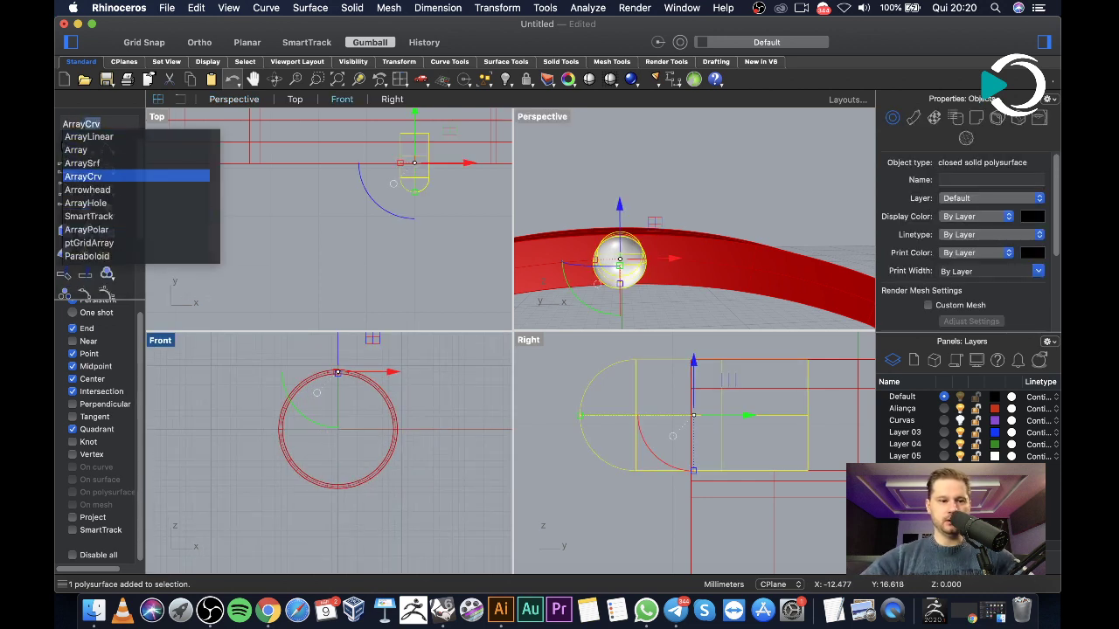
{"action": "key", "text": "Up"}
{"action": "key", "text": "Up"}
{"action": "key", "text": "Up"}
{"action": "key", "text": "Up"}
{"action": "key", "text": "Up"}
{"action": "key", "text": "Down"}
{"action": "key", "text": "Down"}
{"action": "key", "text": "Down"}
{"action": "key", "text": "Down"}
{"action": "key", "text": "Down"}
{"action": "key", "text": "Down"}
{"action": "key", "text": "Down"}
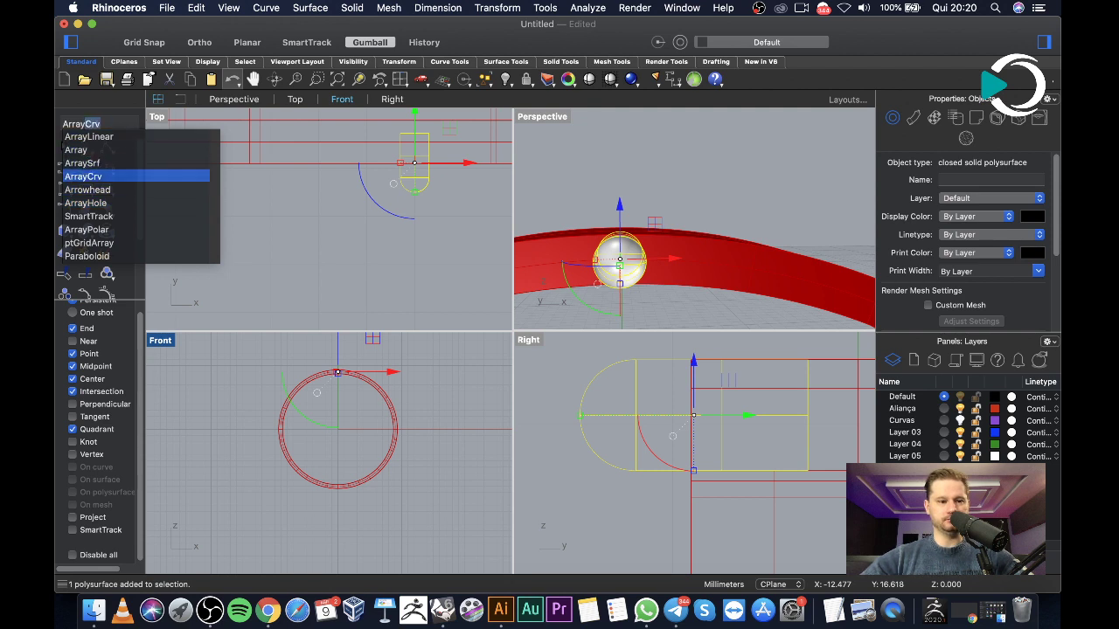
{"action": "type", "text": "\\"}
{"action": "key", "text": "Return"}
Polar-array the pin around the origin in the Front view with 90 items over 360 degrees
{"action": "type", "text": "Ar"}
{"action": "key", "text": "BackSpace"}
{"action": "key", "text": "BackSpace"}
{"action": "type", "text": "r"}
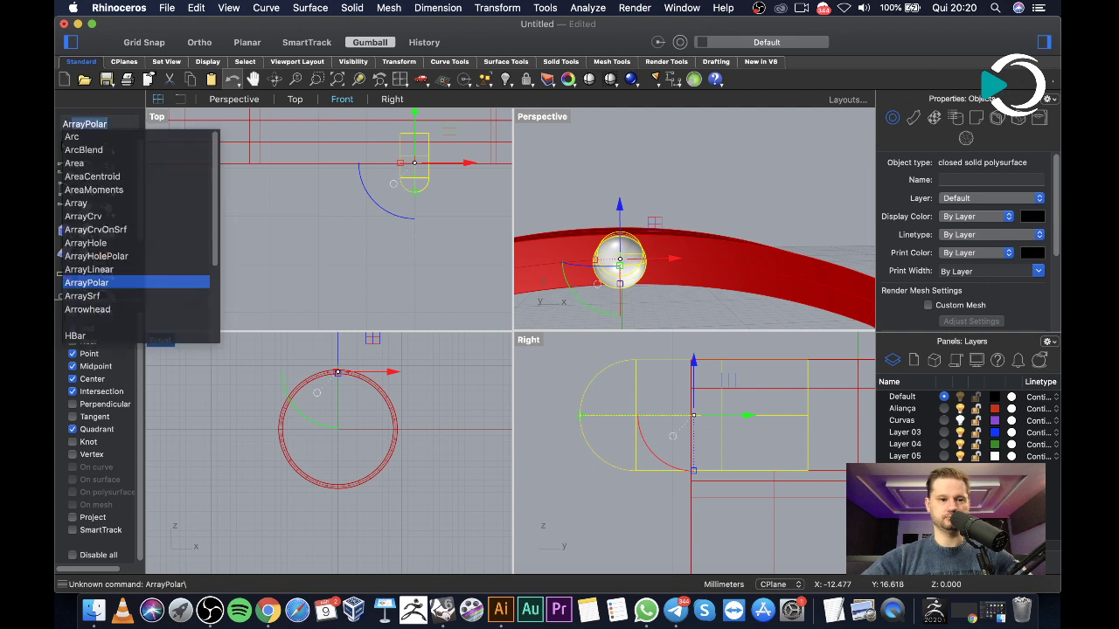
{"action": "key", "text": "Return"}
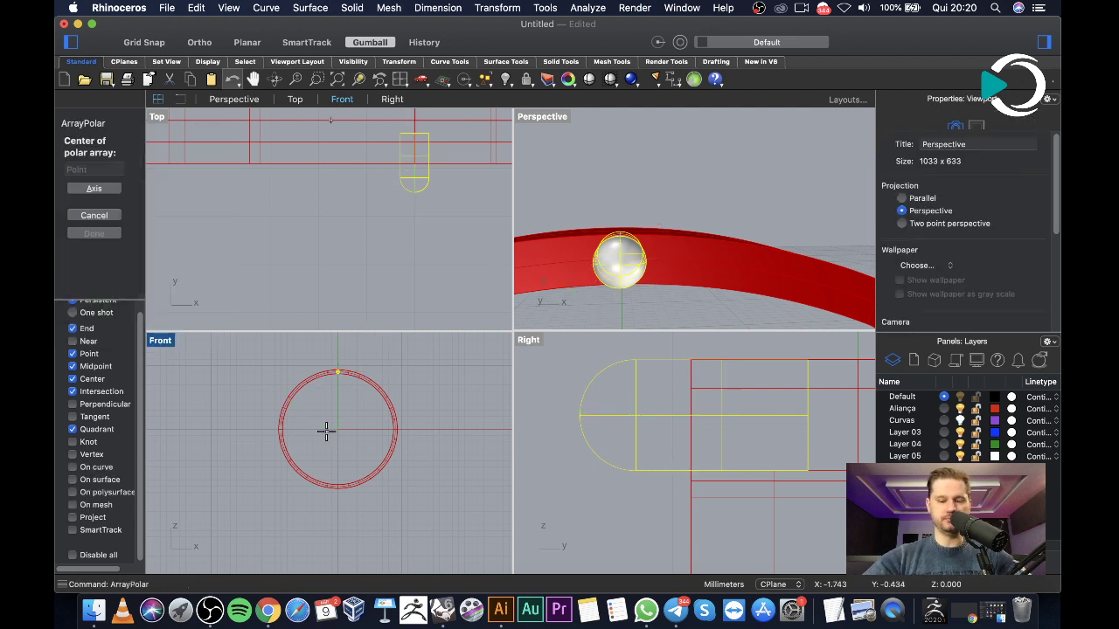
{"action": "left_click", "coordinate": [414, 120]}
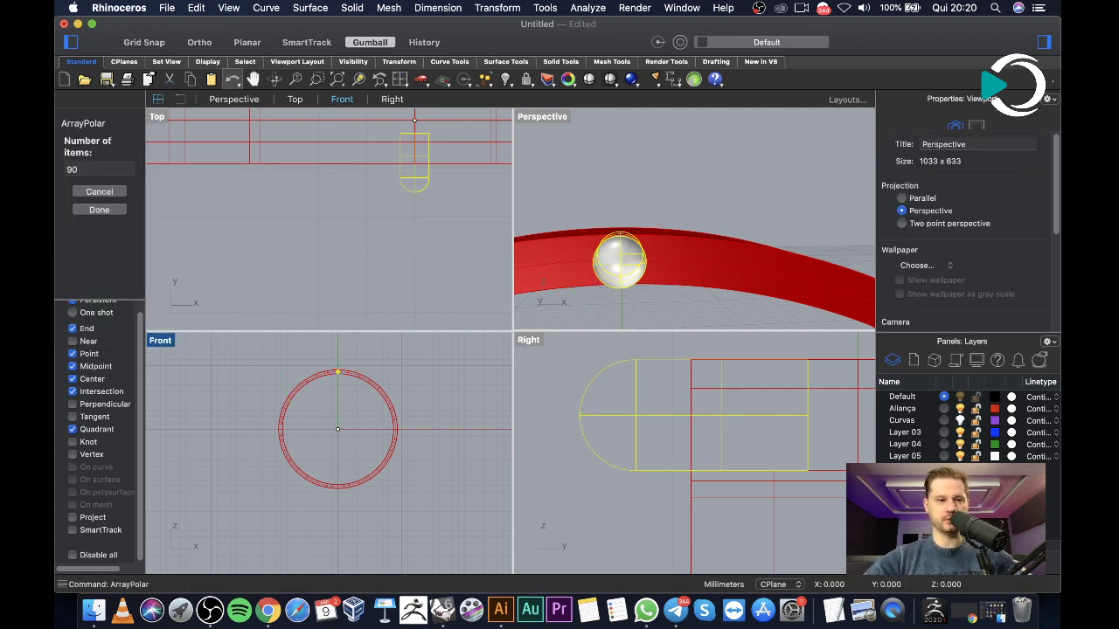
{"action": "key", "text": "Return"}
{"action": "key", "text": "Return"}
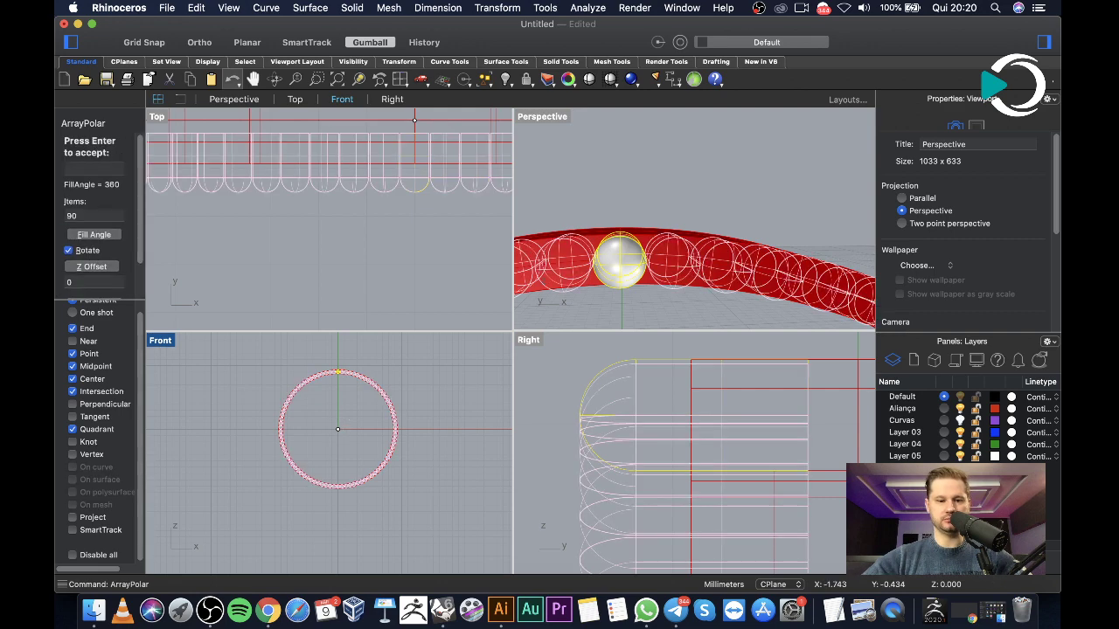
{"action": "key", "text": "Return"}
Examine how the arrayed pins meet the band's side all around the ring in the Perspective view
{"action": "left_click", "coordinate": [695, 166]}
{"action": "right_click_drag", "start_coordinate": [695, 166], "coordinate": [657, 256]}
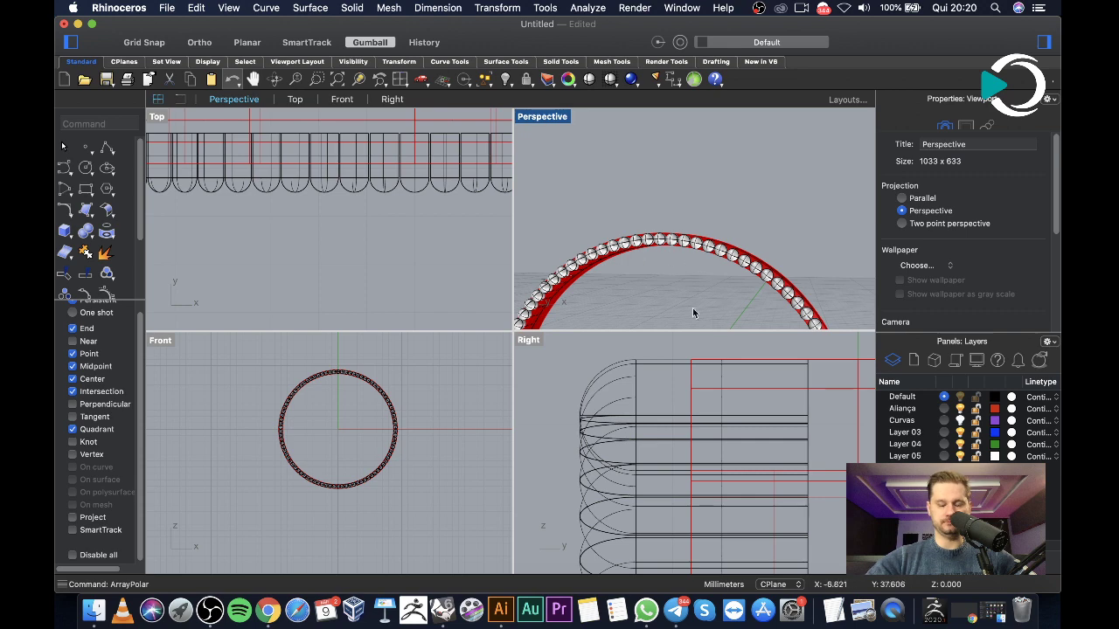
{"action": "scroll", "coordinate": [669, 271], "scroll_direction": "up", "scroll_amount": 5}
{"action": "scroll", "coordinate": [687, 262], "scroll_direction": "up", "scroll_amount": 10}
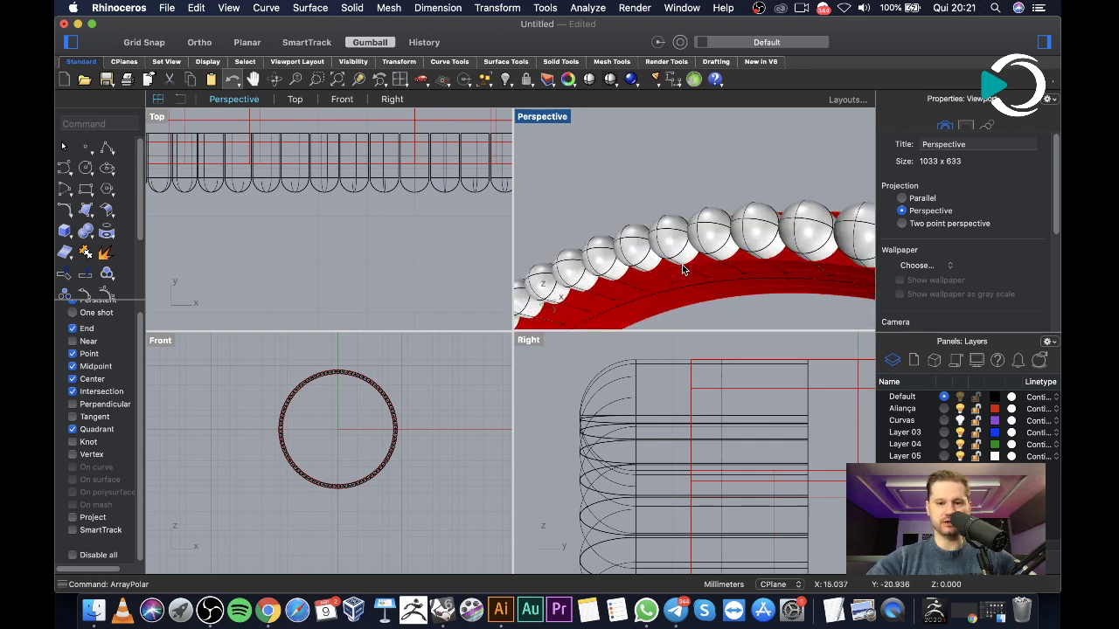
{"action": "right_click_drag", "start_coordinate": [626, 263], "coordinate": [719, 267]}
{"action": "scroll", "coordinate": [702, 218], "scroll_direction": "down", "scroll_amount": 8}
{"action": "right_click_drag", "start_coordinate": [702, 218], "coordinate": [707, 257]}
{"action": "scroll", "coordinate": [708, 272], "scroll_direction": "down", "scroll_amount": 4}
{"action": "scroll", "coordinate": [700, 237], "scroll_direction": "down", "scroll_amount": 12}
{"action": "scroll", "coordinate": [704, 203], "scroll_direction": "down", "scroll_amount": 4}
{"action": "scroll", "coordinate": [704, 206], "scroll_direction": "down", "scroll_amount": 3}
Maximize the Perspective view and examine the spacing between the pins and their fit in the band
{"action": "double_click", "coordinate": [549, 117]}
{"action": "scroll", "coordinate": [532, 256], "scroll_direction": "down", "scroll_amount": 4}
{"action": "mouse_move", "coordinate": [557, 342]}
{"action": "right_mouse_down"}
{"action": "mouse_move", "coordinate": [575, 324]}
{"action": "mouse_move", "coordinate": [547, 332]}
{"action": "right_mouse_up"}
{"action": "scroll", "coordinate": [565, 337], "scroll_direction": "down", "scroll_amount": 2}
{"action": "scroll", "coordinate": [589, 375], "scroll_direction": "up", "scroll_amount": 10}
{"action": "scroll", "coordinate": [746, 331], "scroll_direction": "up", "scroll_amount": 10}
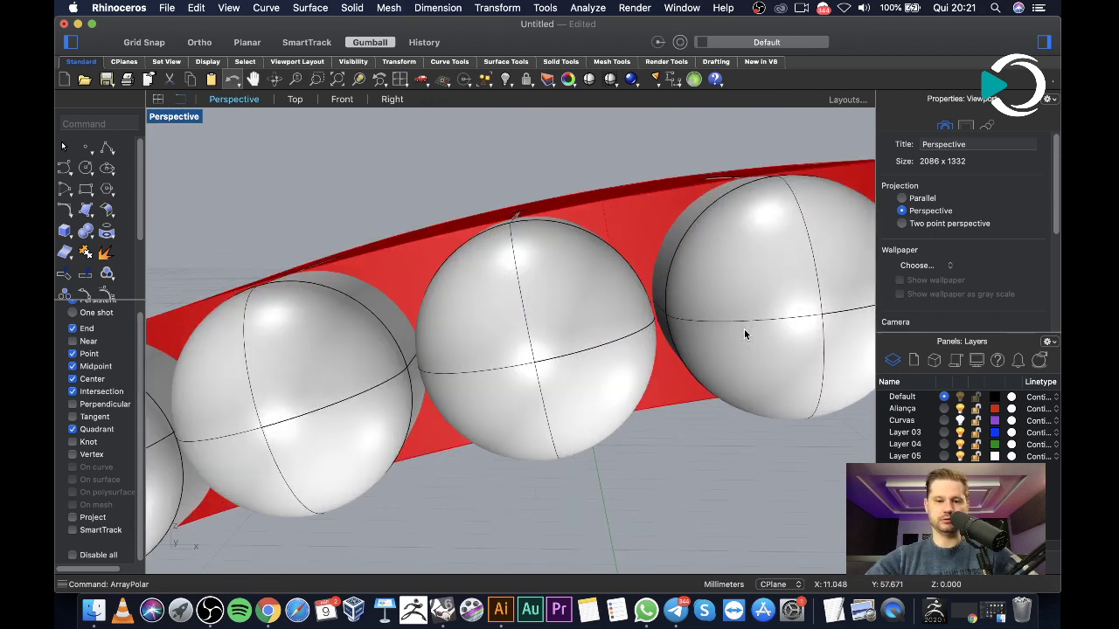
{"action": "scroll", "coordinate": [744, 329], "scroll_direction": "down", "scroll_amount": 4}
{"action": "right_click_drag", "start_coordinate": [631, 253], "coordinate": [601, 297]}
{"action": "scroll", "coordinate": [627, 309], "scroll_direction": "down", "scroll_amount": 5}
{"action": "scroll", "coordinate": [602, 424], "scroll_direction": "up", "scroll_amount": 2}
{"action": "right_click_drag", "start_coordinate": [602, 420], "coordinate": [602, 407]}
{"action": "scroll", "coordinate": [602, 407], "scroll_direction": "up", "scroll_amount": 3}
{"action": "scroll", "coordinate": [601, 413], "scroll_direction": "down", "scroll_amount": 10}
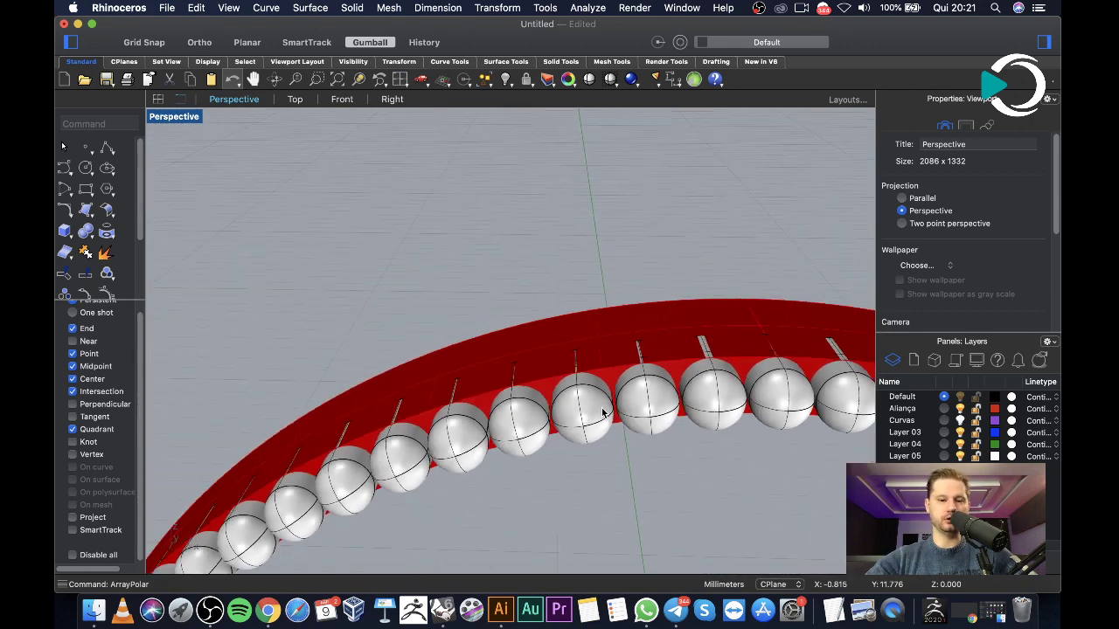
{"action": "right_click_drag", "start_coordinate": [470, 381], "coordinate": [482, 395]}
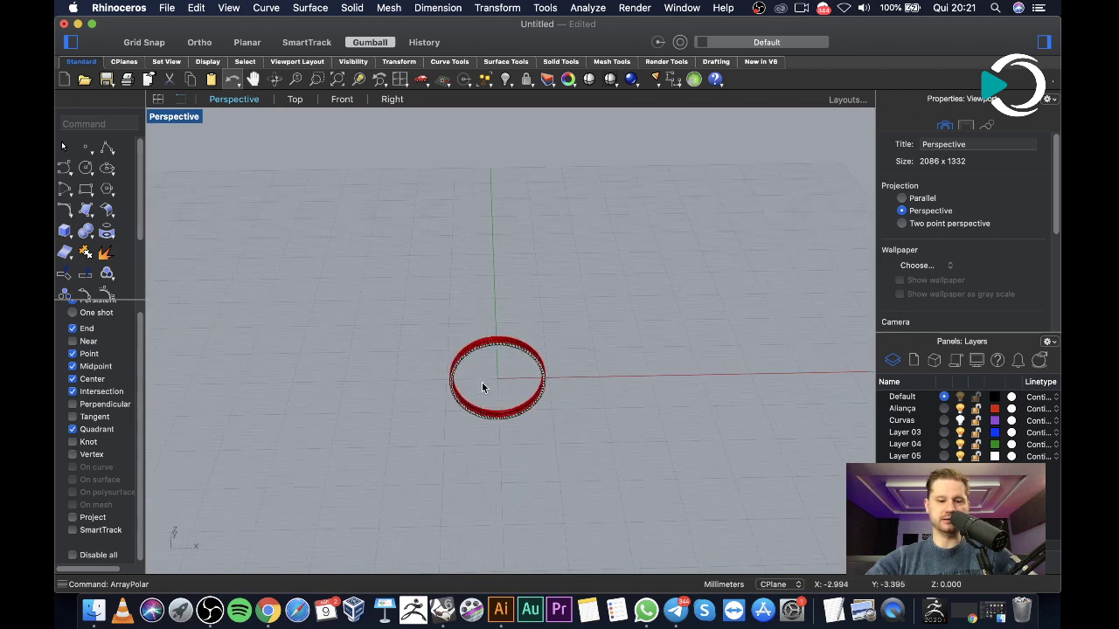
{"action": "scroll", "coordinate": [481, 379], "scroll_direction": "up", "scroll_amount": 2}
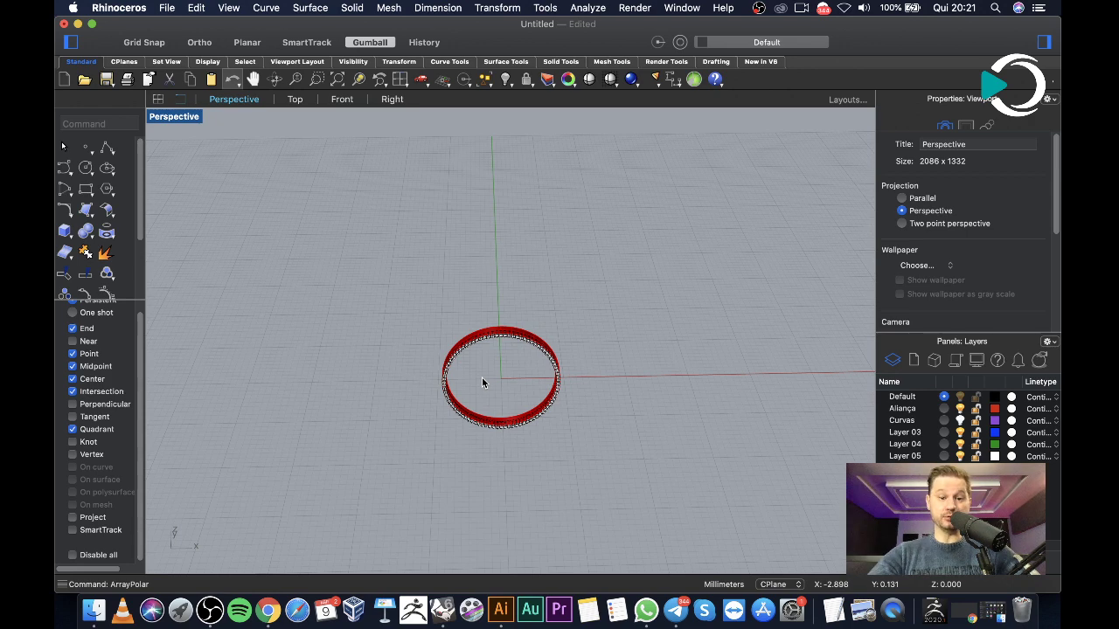
Mirror the 90 arrayed pins across the horizontal axis through the origin in the Top view, keeping the original row
{"action": "double_click", "coordinate": [175, 120]}
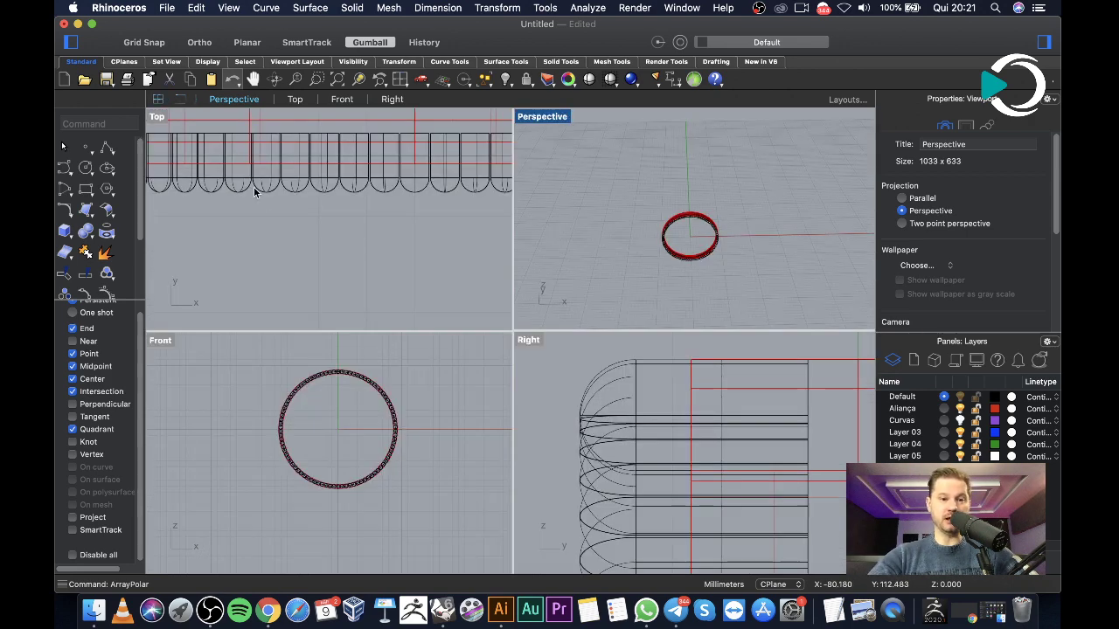
{"action": "scroll", "coordinate": [254, 188], "scroll_direction": "down", "scroll_amount": 5}
{"action": "left_click_drag", "start_coordinate": [405, 230], "coordinate": [184, 201]}
{"action": "type", "text": "Mirror"}
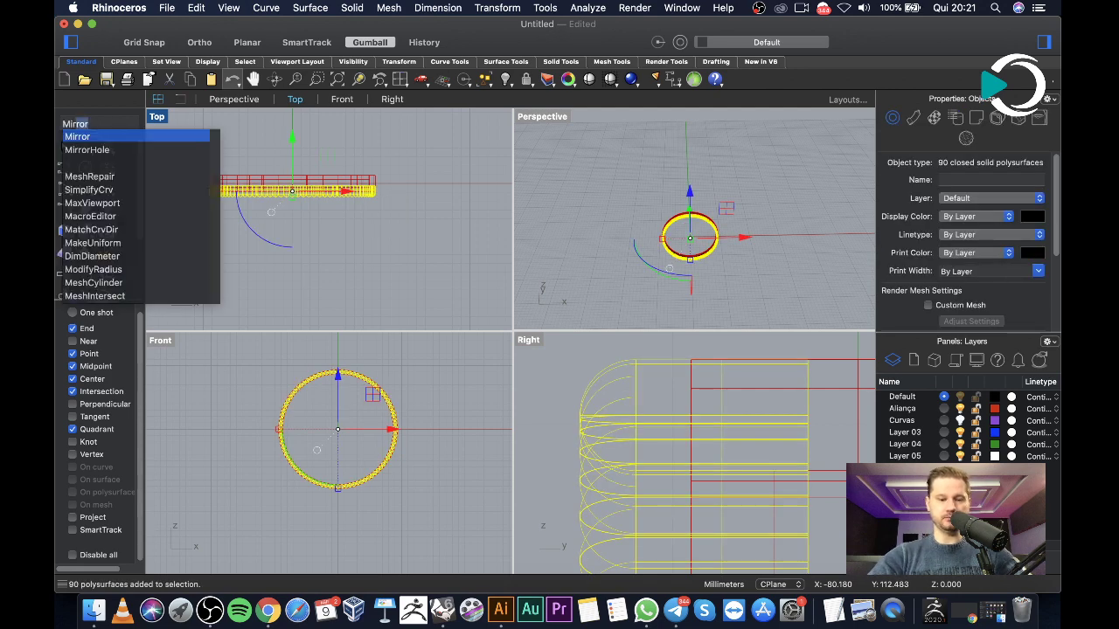
{"action": "key", "text": "Return"}
{"action": "type", "text": "0"}
{"action": "key", "text": "Return"}
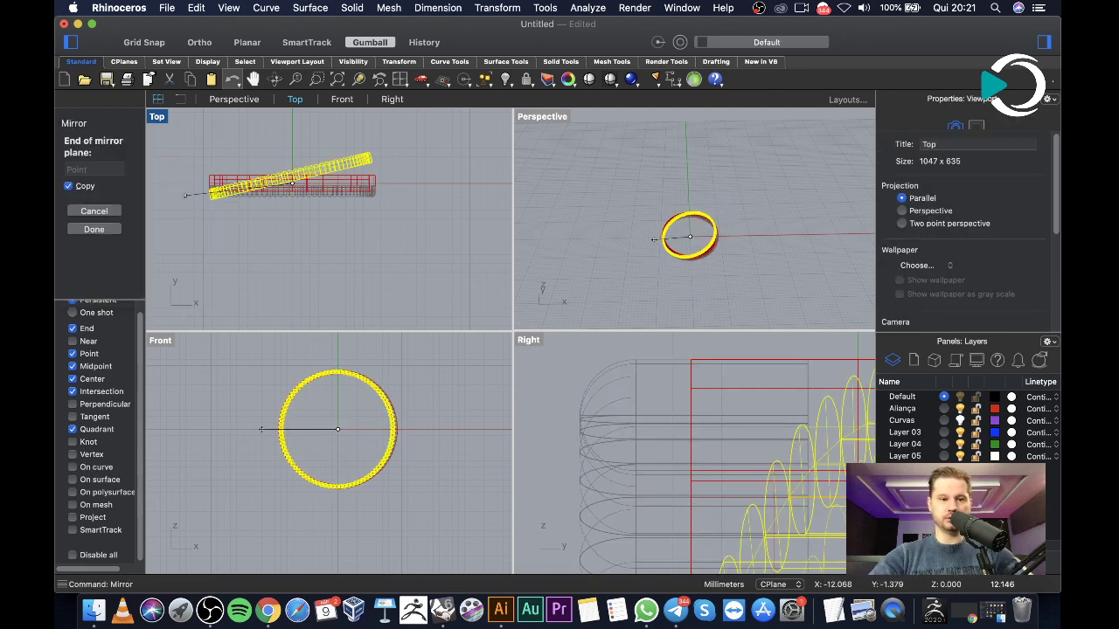
{"action": "key", "text": "shift"}
{"action": "left_click", "coordinate": [158, 169]}
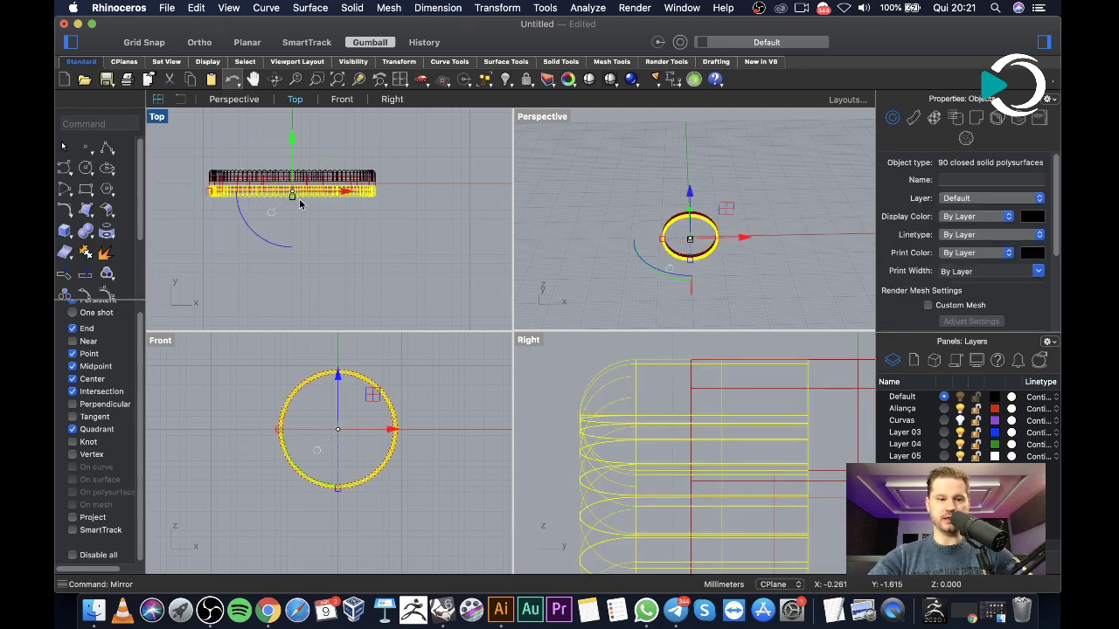
Select both rows of arrayed pins and rename Layer 03 as BOLIHAS
{"action": "left_click", "coordinate": [596, 194]}
{"action": "right_click_drag", "start_coordinate": [733, 153], "coordinate": [737, 178]}
{"action": "scroll", "coordinate": [368, 205], "scroll_direction": "up", "scroll_amount": 7}
{"action": "right_click_drag", "start_coordinate": [294, 211], "coordinate": [394, 228]}
{"action": "scroll", "coordinate": [393, 228], "scroll_direction": "down", "scroll_amount": 4}
{"action": "left_click_drag", "start_coordinate": [215, 233], "coordinate": [200, 180]}
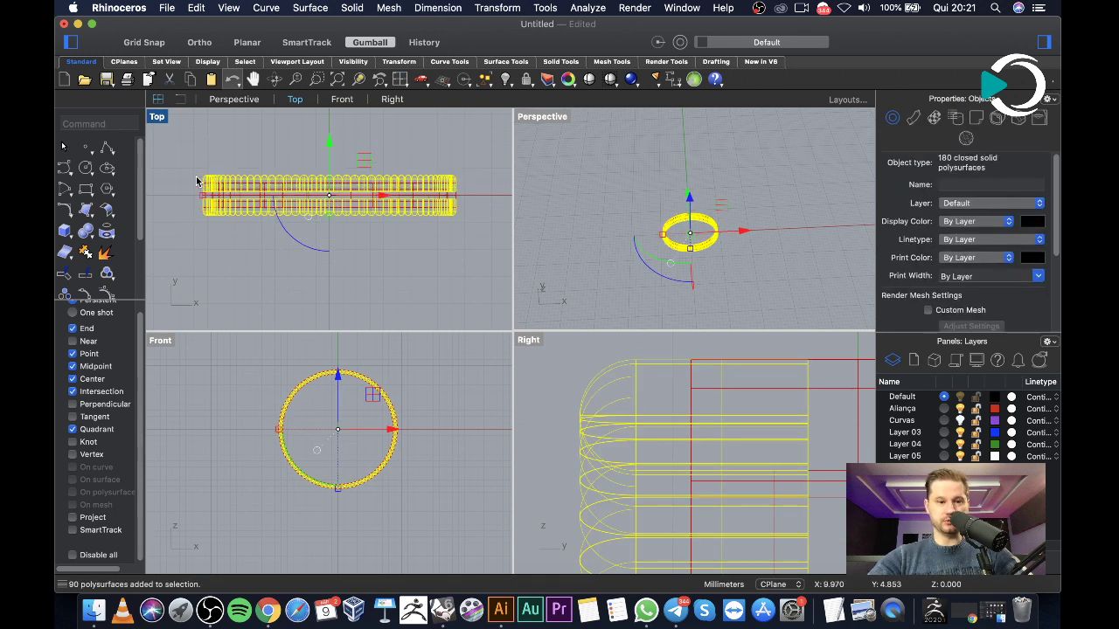
{"action": "left_click", "coordinate": [905, 433]}
{"action": "left_click", "coordinate": [900, 433]}
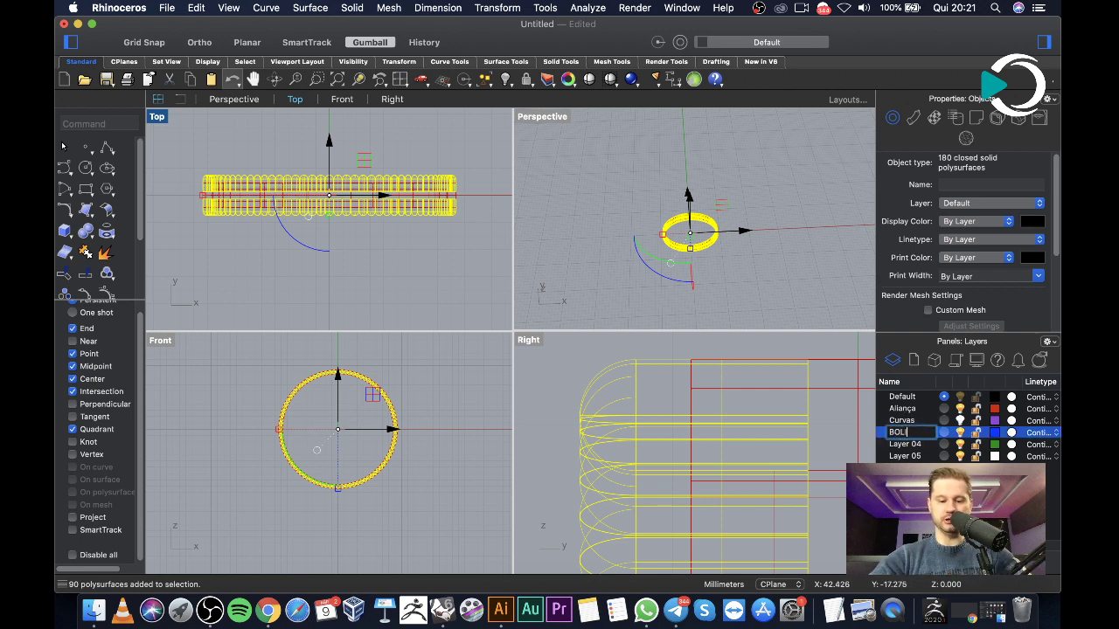
Move the selected pins onto the BOLIHAS layer and hide that layer
{"action": "right_click", "coordinate": [906, 440]}
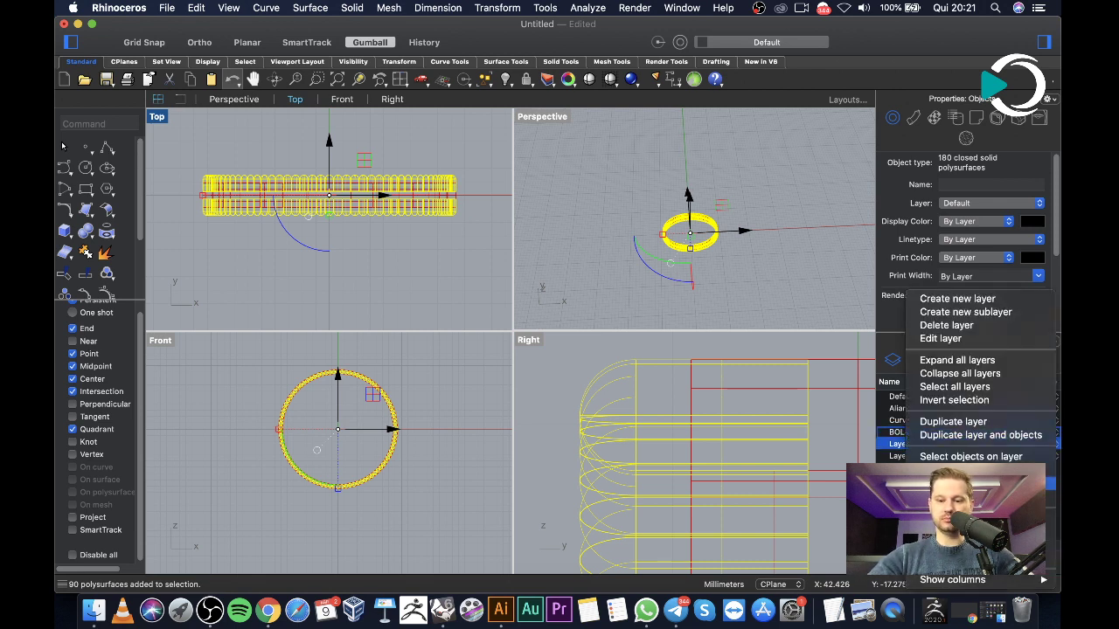
{"action": "left_click", "coordinate": [960, 470]}
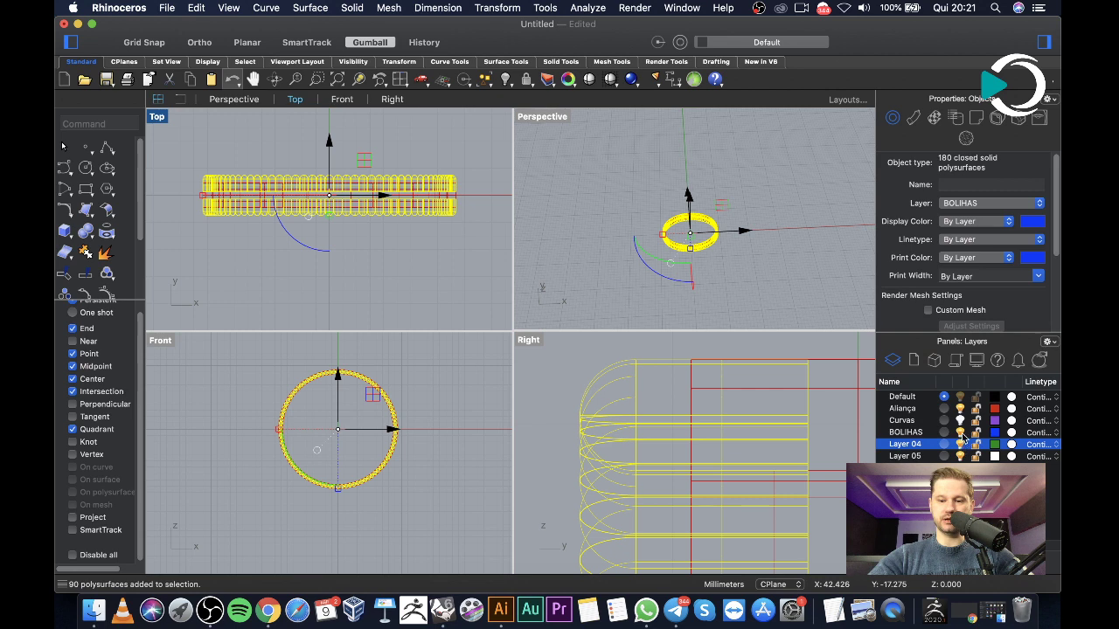
{"action": "left_click", "coordinate": [960, 432]}
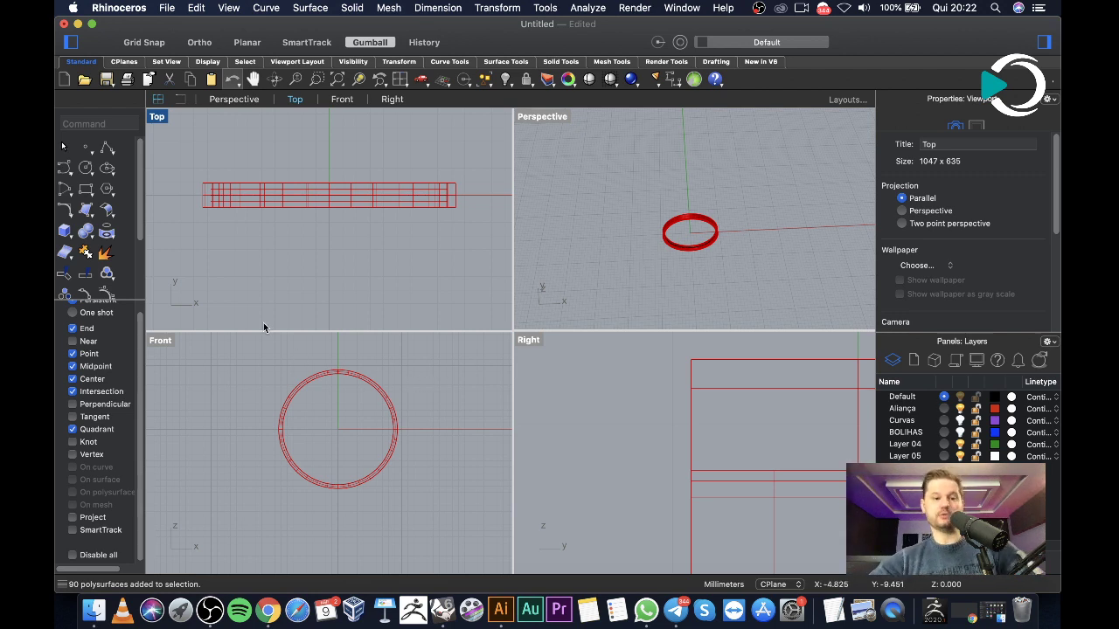
Import the gemstone file brillante.3dm from the Desktop into the ring model, working in the Front view
{"action": "double_click", "coordinate": [159, 344]}
{"action": "right_click_drag", "start_coordinate": [554, 362], "coordinate": [551, 375]}
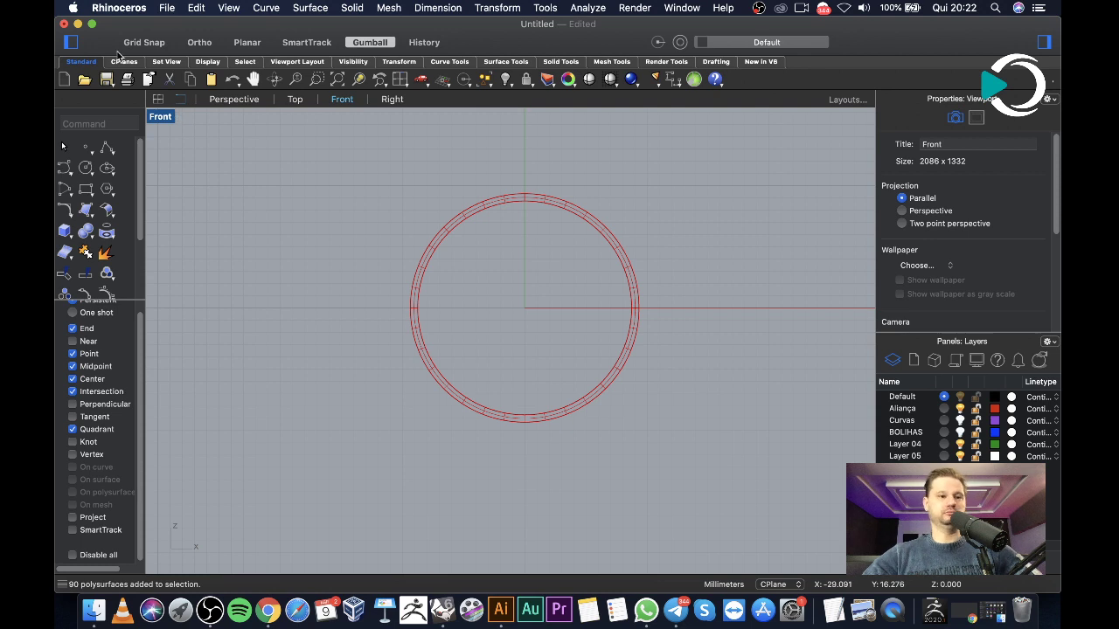
{"action": "left_click", "coordinate": [166, 8]}
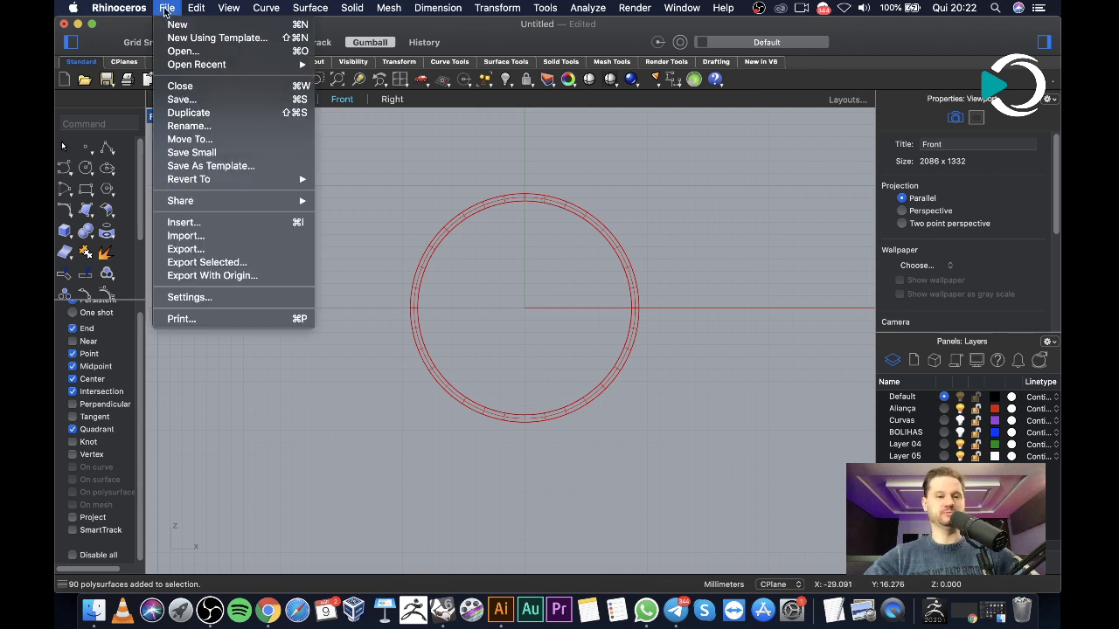
{"action": "left_click", "coordinate": [202, 236]}
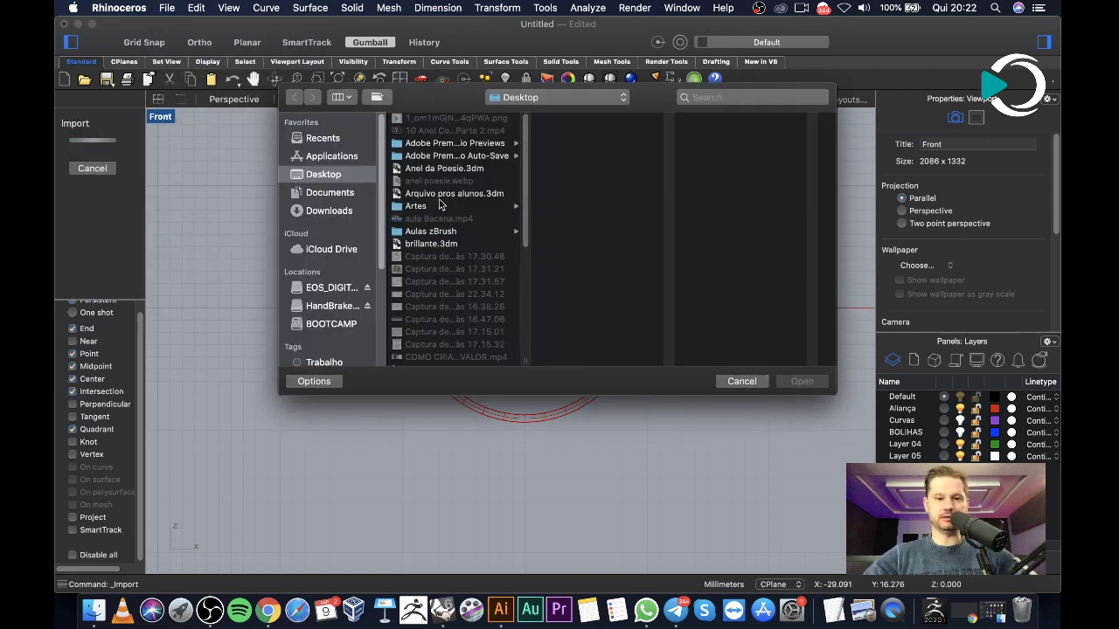
{"action": "scroll", "coordinate": [456, 251], "scroll_direction": "down", "scroll_amount": 1}
{"action": "double_click", "coordinate": [450, 238]}
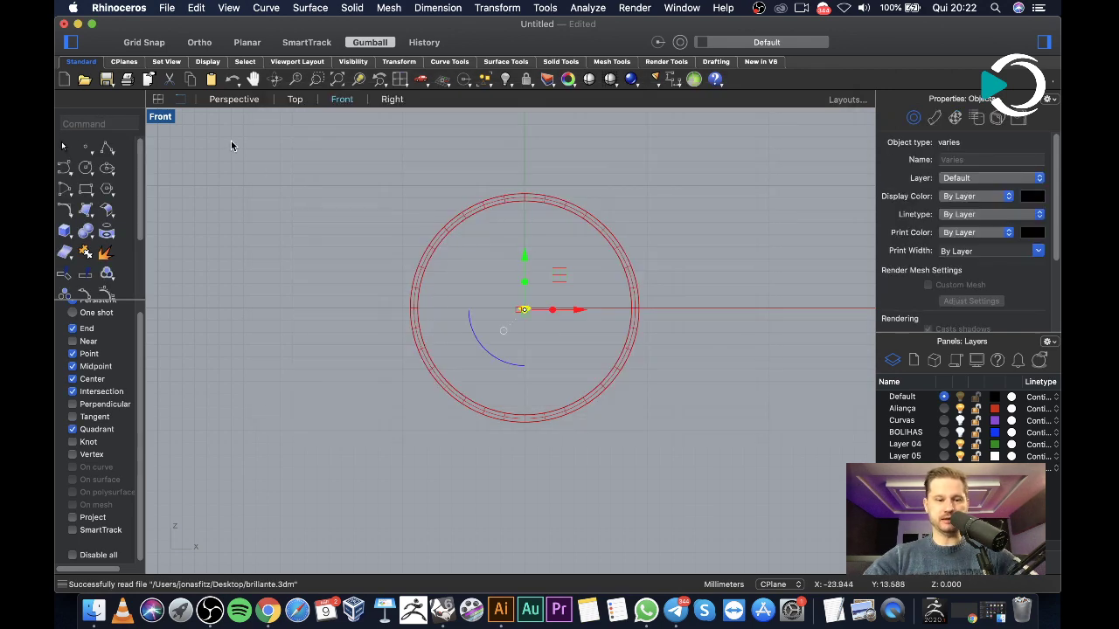
Examine the imported brilliant at the origin in the Front view and delete it
{"action": "scroll", "coordinate": [469, 282], "scroll_direction": "up", "scroll_amount": 5}
{"action": "scroll", "coordinate": [597, 288], "scroll_direction": "down", "scroll_amount": 5}
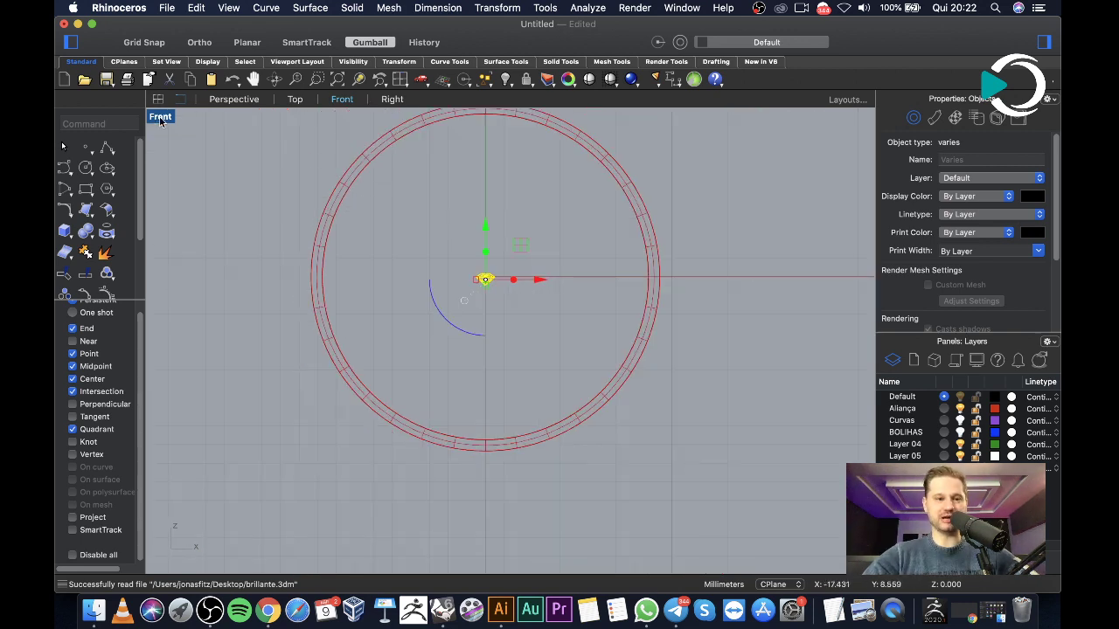
{"action": "scroll", "coordinate": [470, 277], "scroll_direction": "up", "scroll_amount": 3}
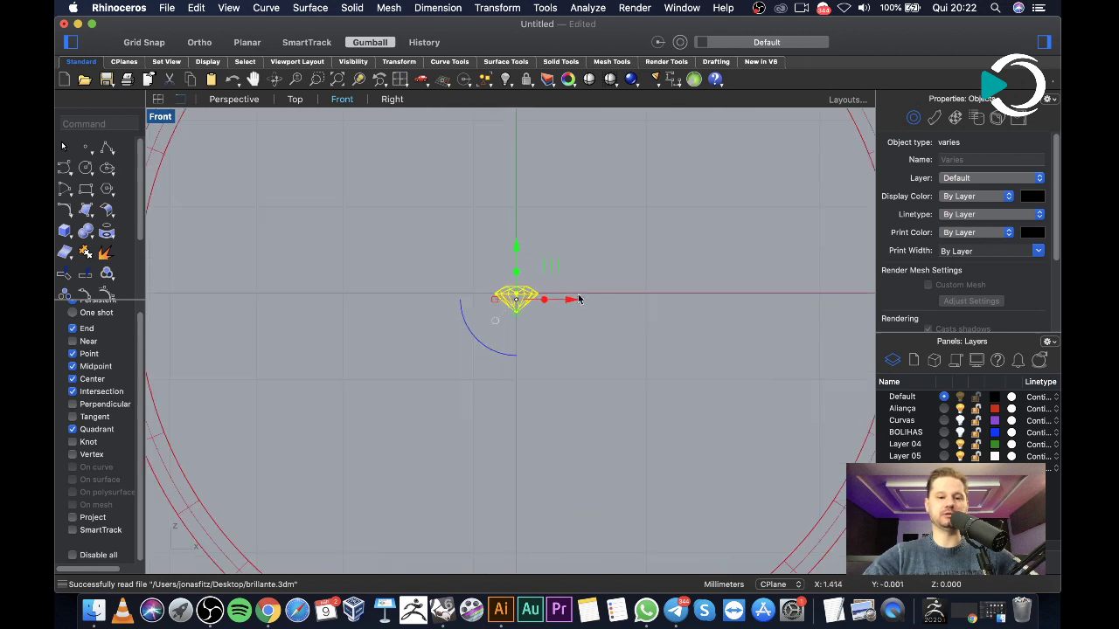
{"action": "scroll", "coordinate": [492, 279], "scroll_direction": "up", "scroll_amount": 3}
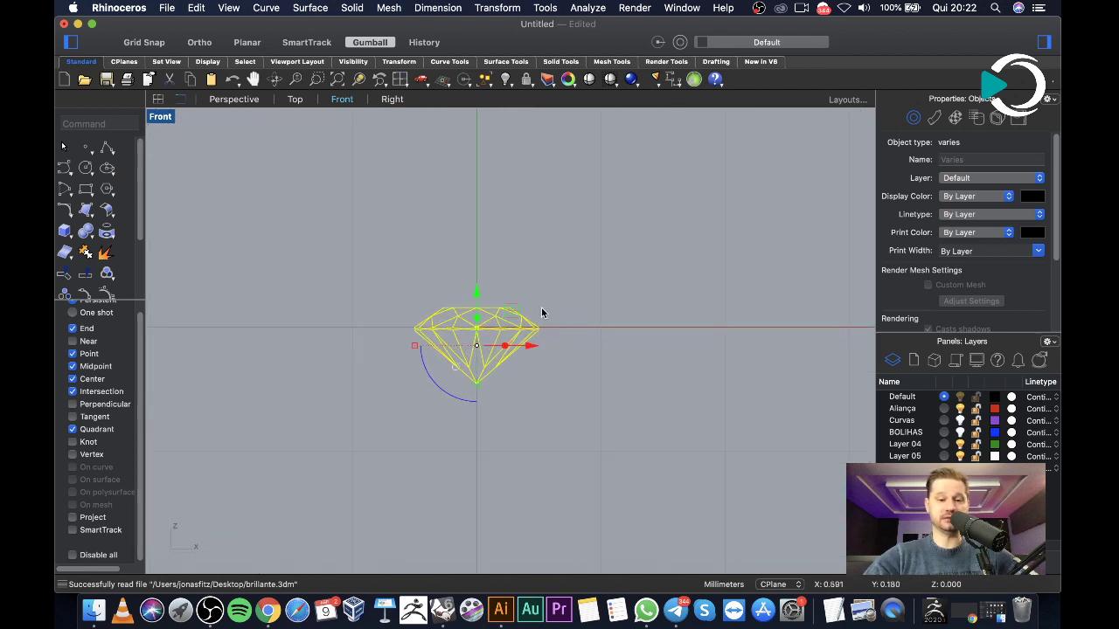
{"action": "left_click", "coordinate": [403, 222]}
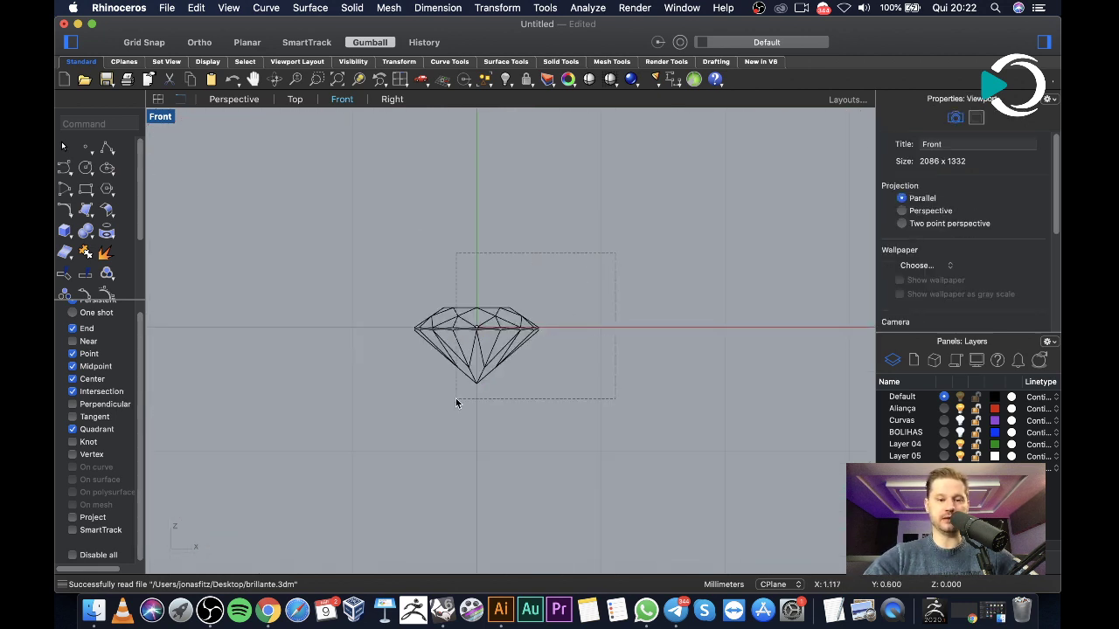
{"action": "left_click_drag", "start_coordinate": [456, 403], "coordinate": [455, 403]}
{"action": "key", "text": "Delete"}
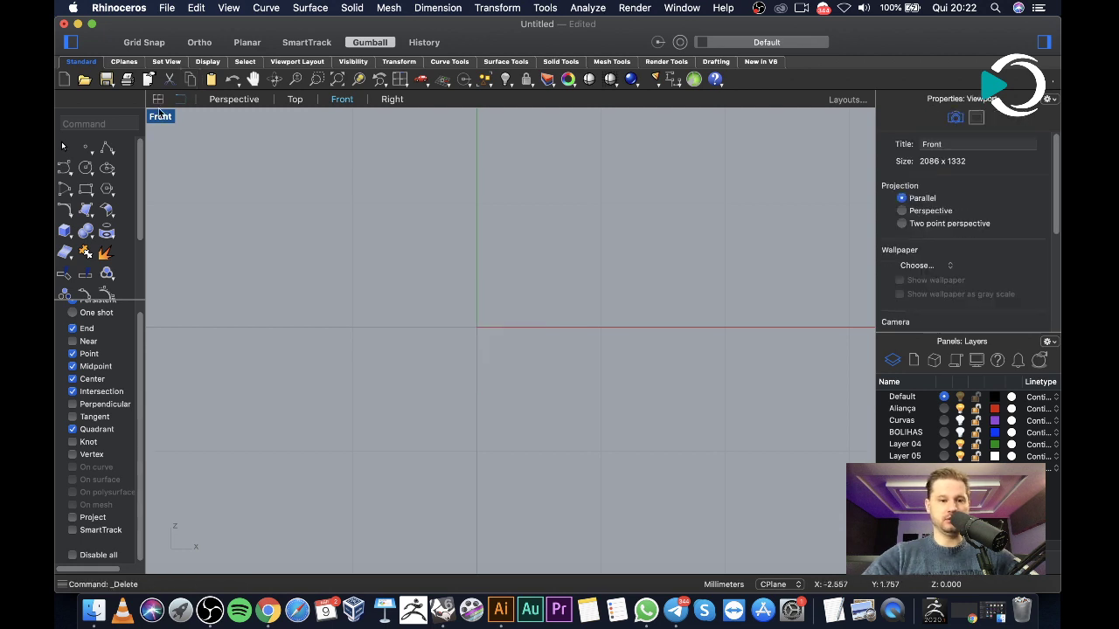
Hide the Aliança layer and draw a 1 mm diameter circle centred on the origin in the Top view
{"action": "double_click", "coordinate": [160, 117]}
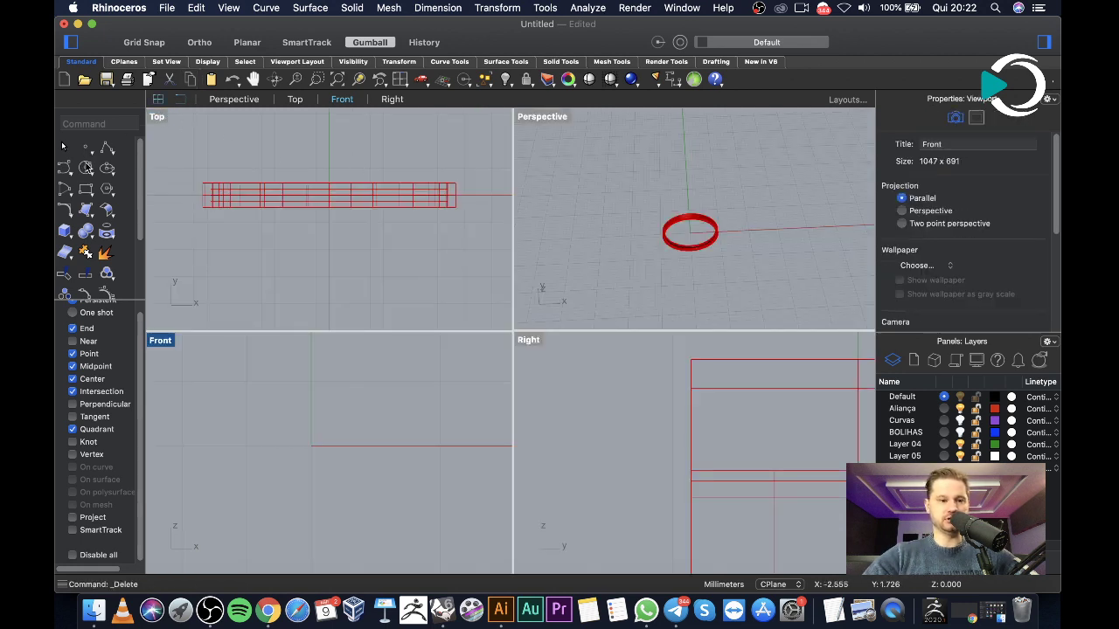
{"action": "left_click", "coordinate": [86, 167]}
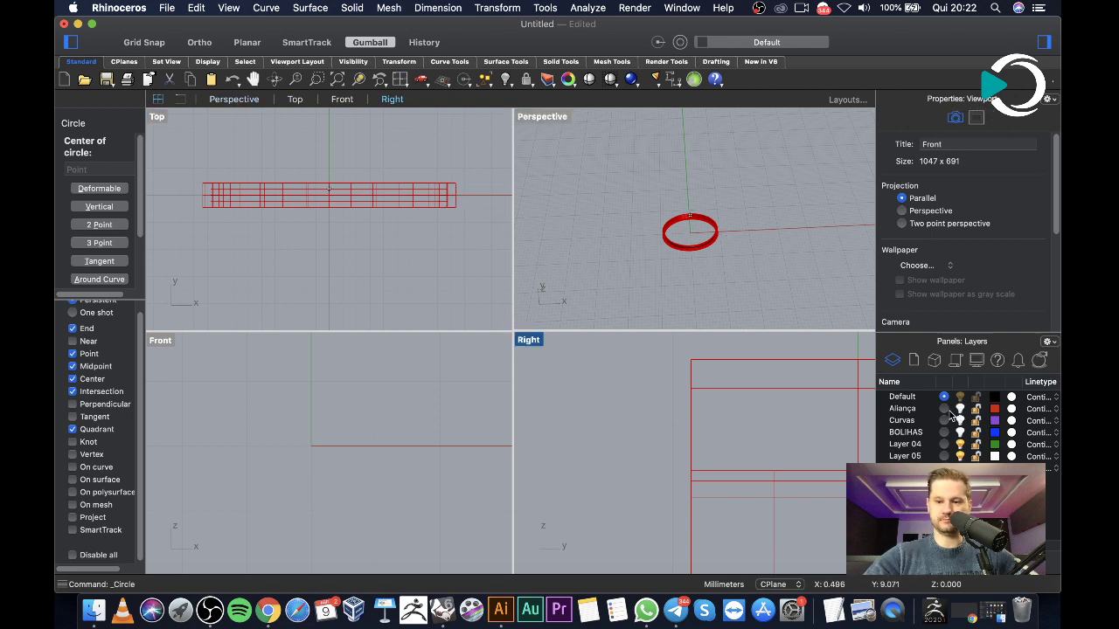
{"action": "key", "text": "Escape"}
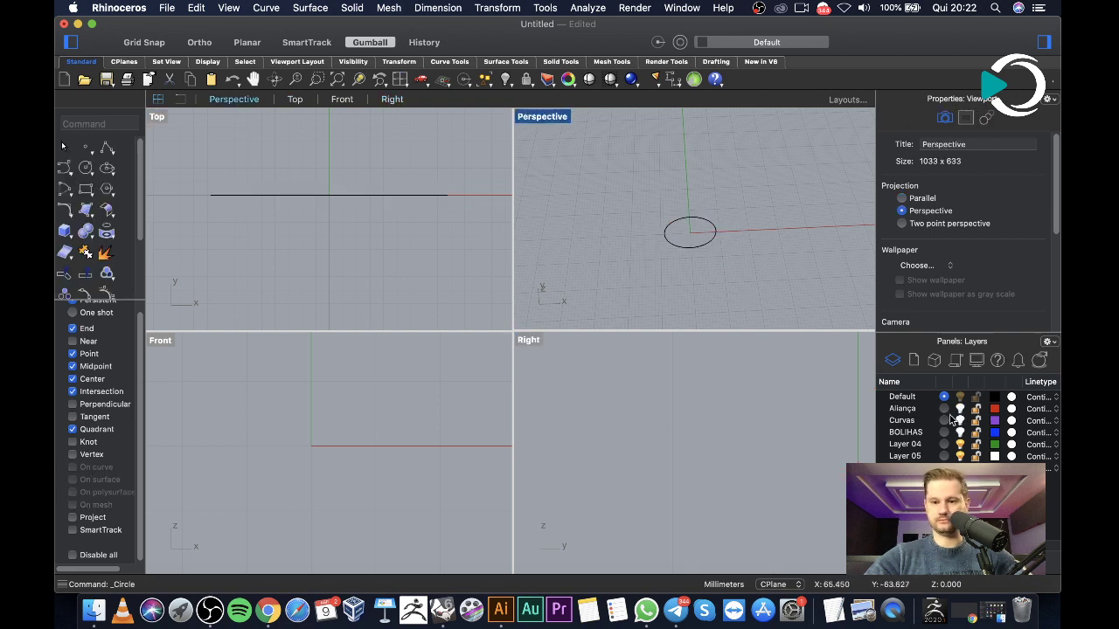
{"action": "double_click", "coordinate": [157, 117]}
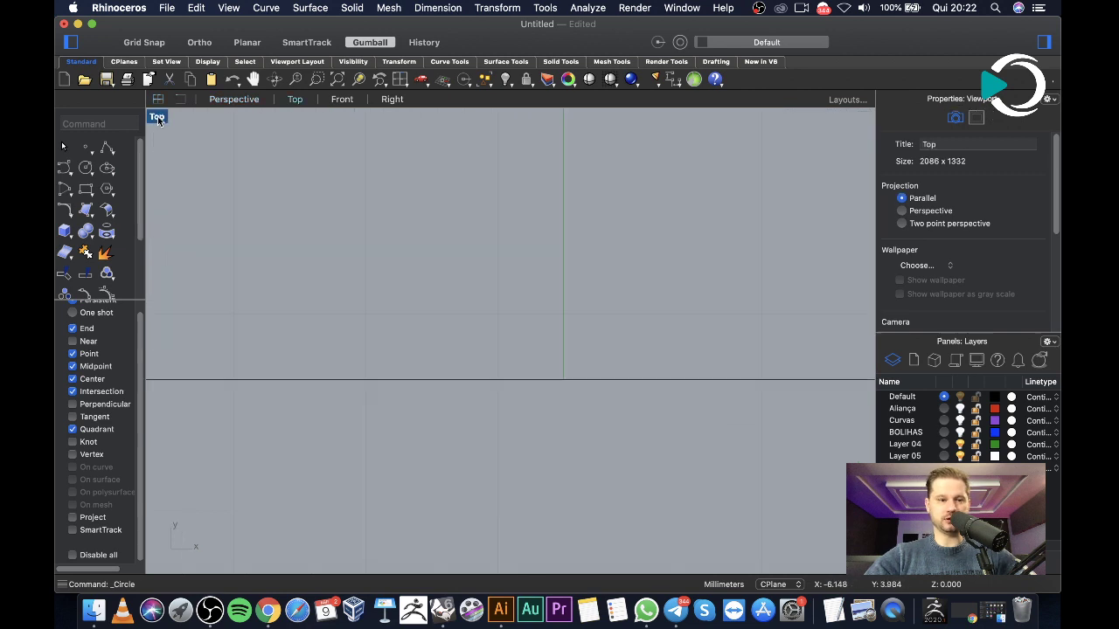
{"action": "left_click", "coordinate": [86, 168]}
{"action": "type", "text": "0"}
{"action": "key", "text": "Return"}
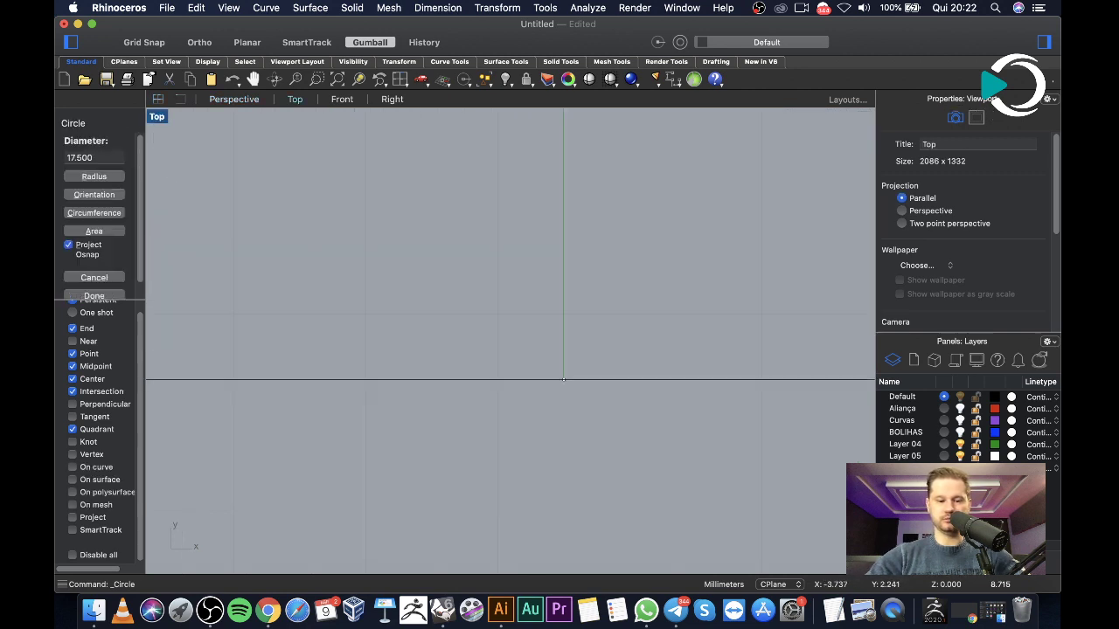
{"action": "type", "text": "2"}
{"action": "key", "text": "Return"}
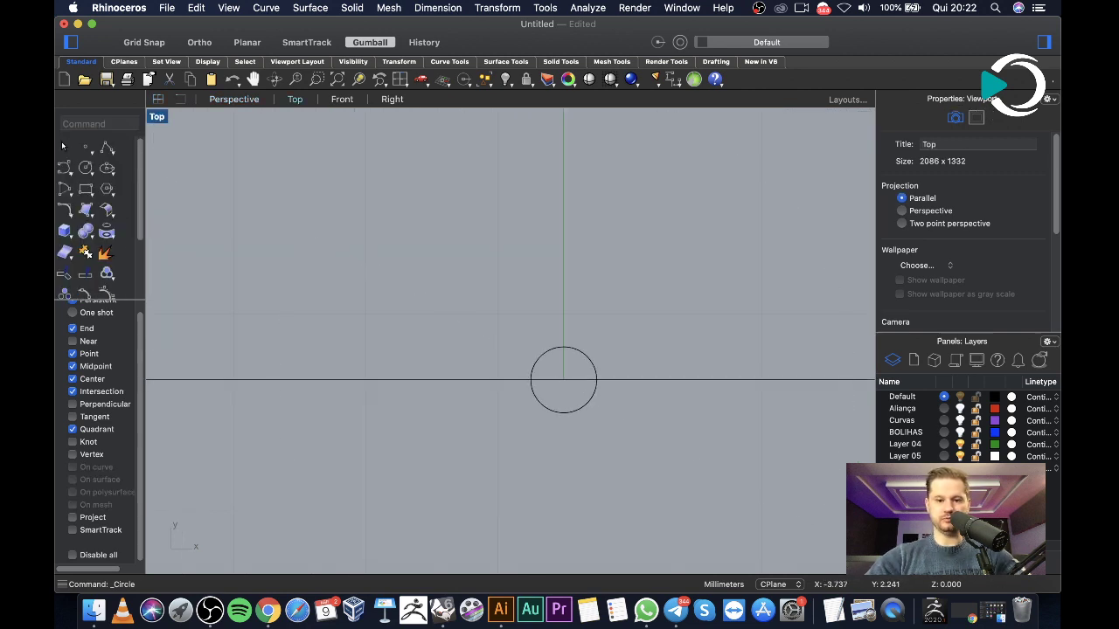
Draw a short crown line in the Front view from the small circle's left quadrant, sloping up toward the centre axis
{"action": "double_click", "coordinate": [157, 117]}
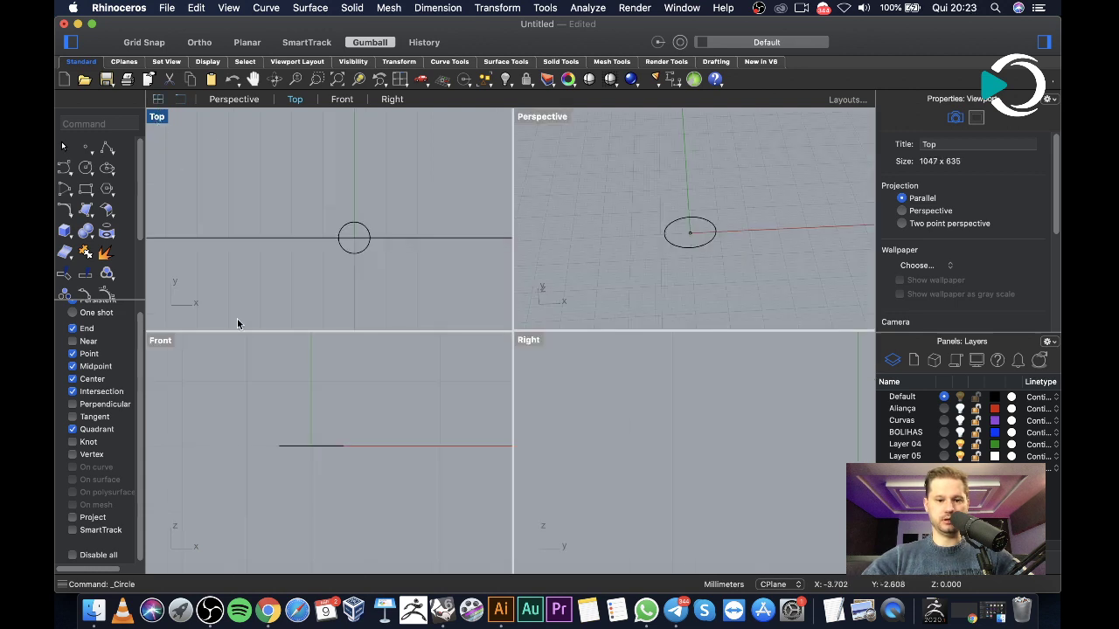
{"action": "left_click", "coordinate": [106, 150]}
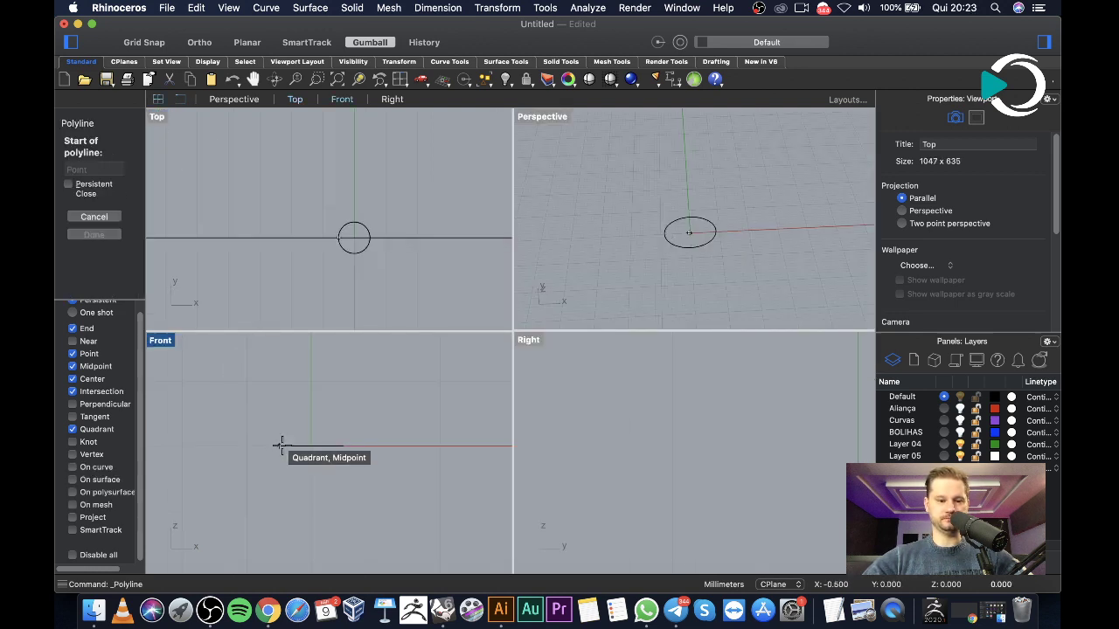
{"action": "left_click", "coordinate": [280, 445]}
{"action": "left_click", "coordinate": [300, 433]}
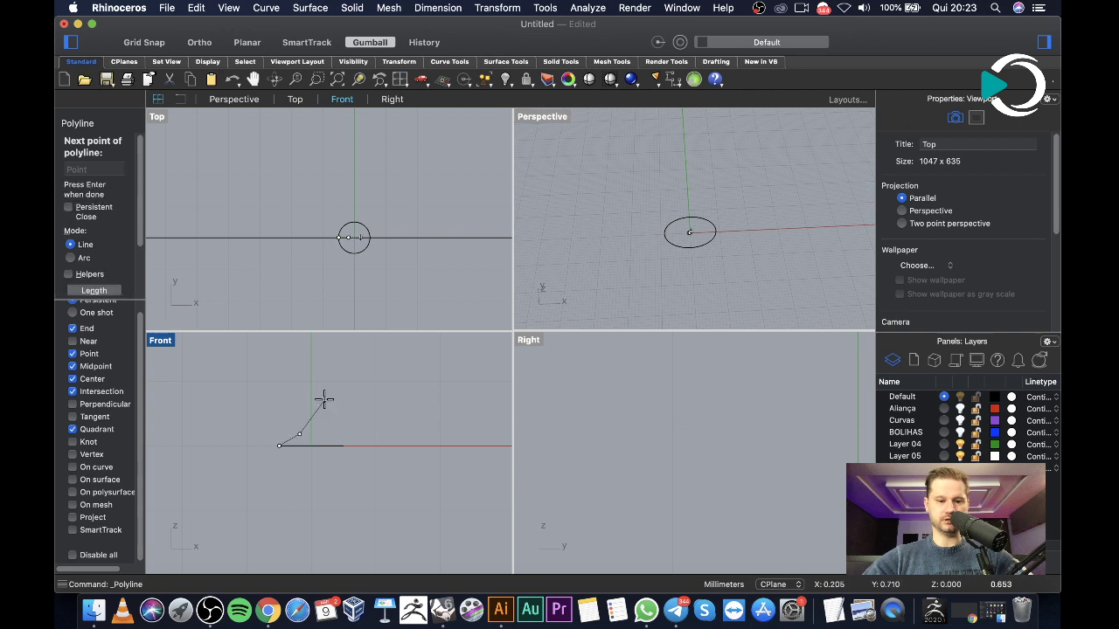
{"action": "key", "text": "Return"}
Draw the pavilion line in the Front view from the same quadrant, sloping down almost to the centre axis
{"action": "right_click", "coordinate": [267, 469]}
{"action": "left_click", "coordinate": [305, 225]}
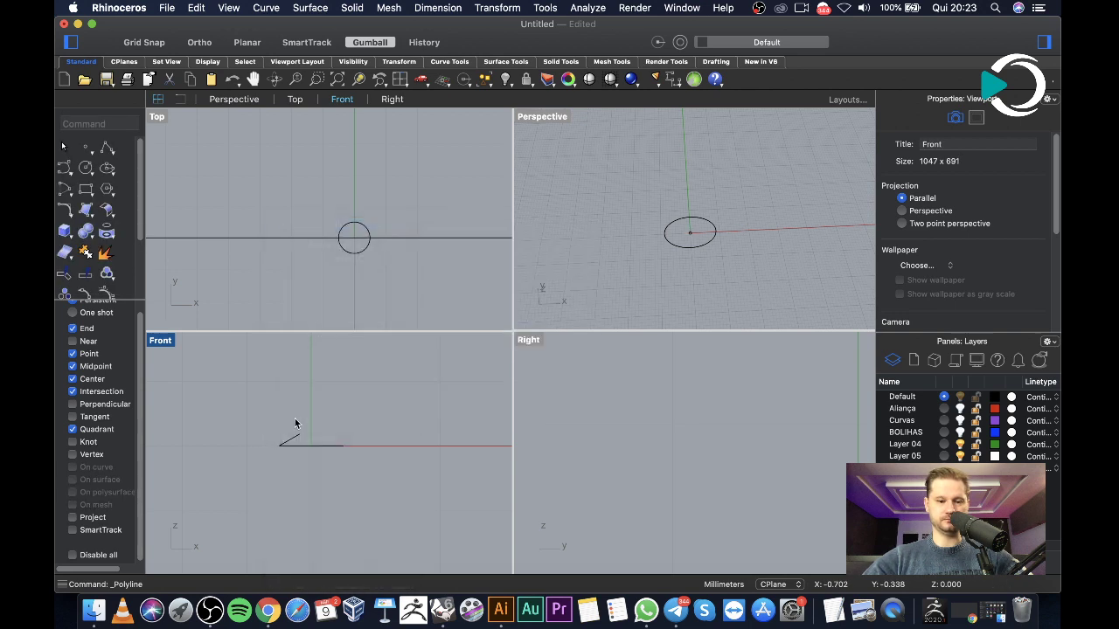
{"action": "left_click", "coordinate": [279, 446]}
{"action": "scroll", "coordinate": [303, 471], "scroll_direction": "up", "scroll_amount": 3}
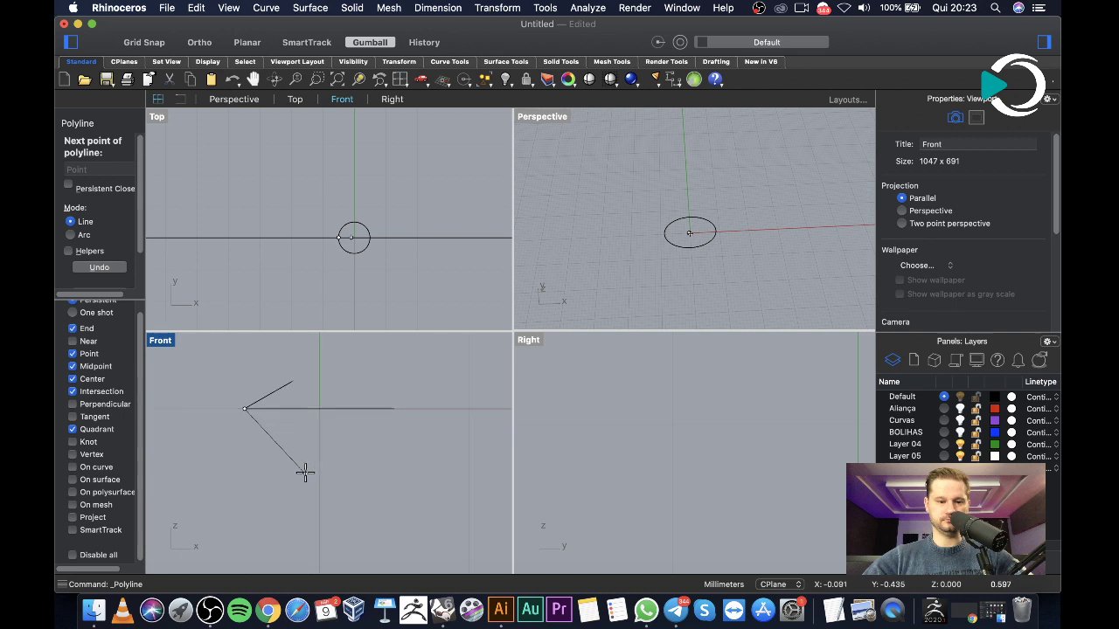
{"action": "left_click", "coordinate": [314, 478]}
{"action": "key", "text": "Return"}
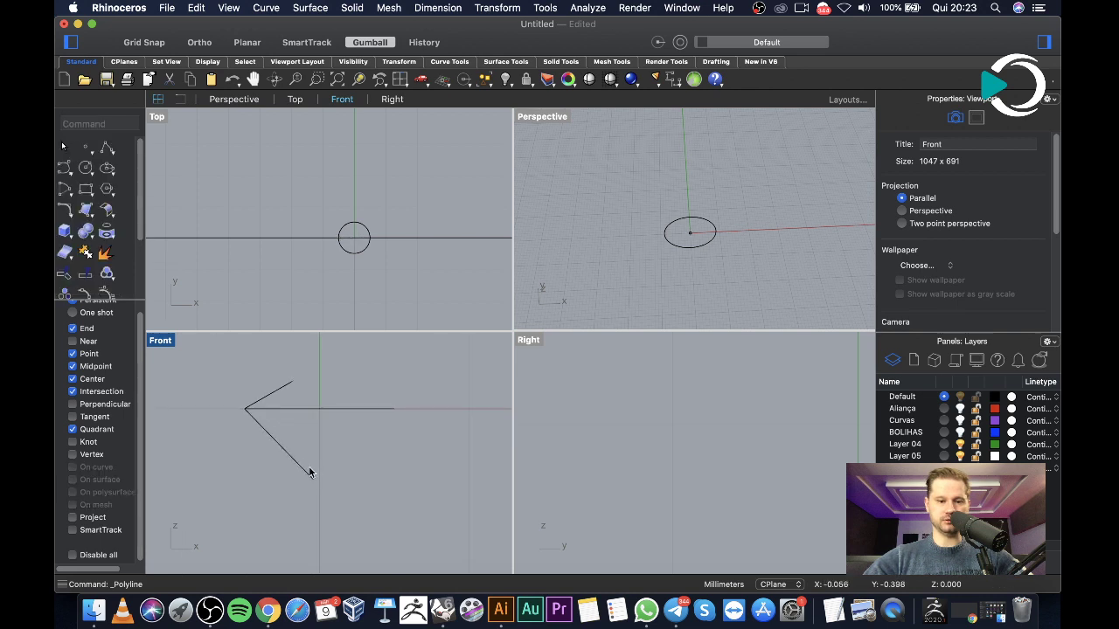
Separate the two profile lines by moving the pavilion line slightly down and the crown line slightly up
{"action": "left_click", "coordinate": [305, 470]}
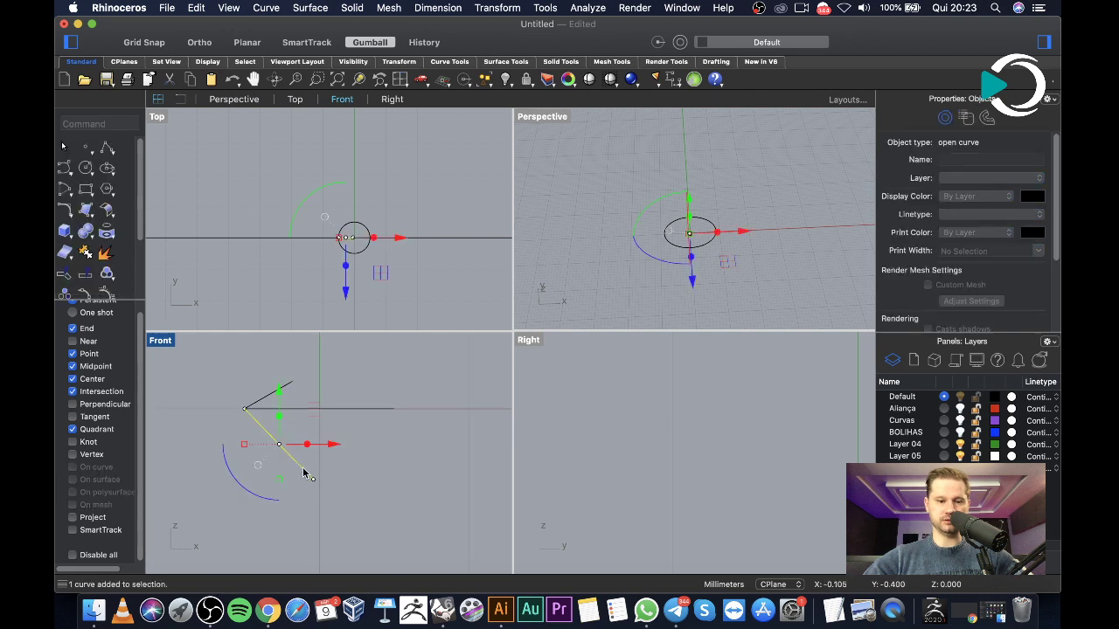
{"action": "left_click_drag", "start_coordinate": [278, 393], "coordinate": [279, 408]}
{"action": "left_click", "coordinate": [299, 366]}
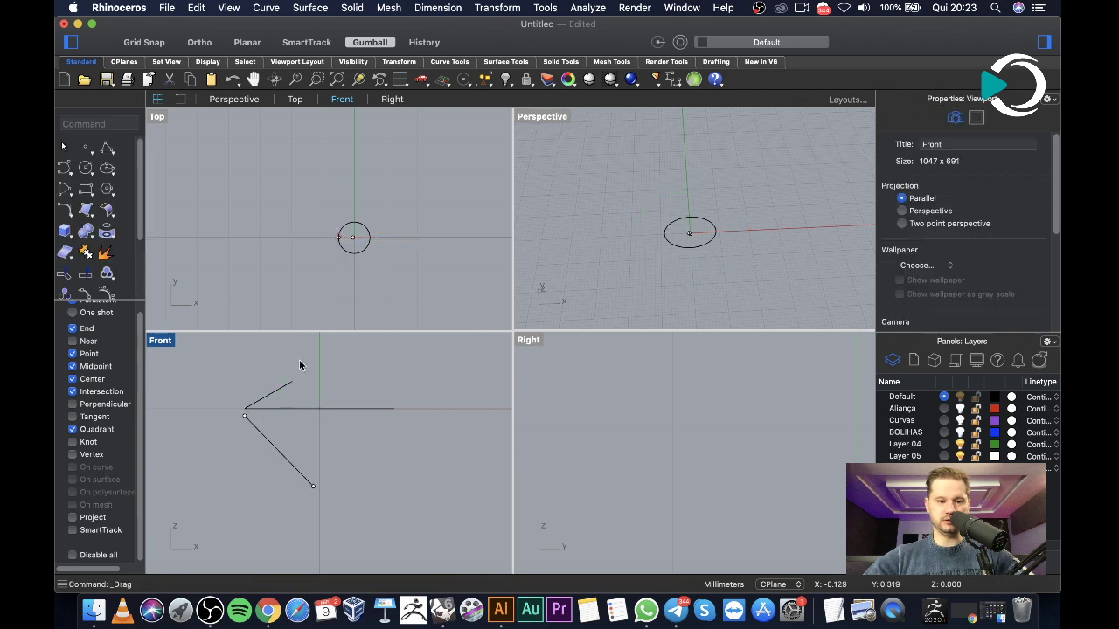
{"action": "left_click", "coordinate": [271, 394]}
{"action": "left_click_drag", "start_coordinate": [268, 350], "coordinate": [268, 346]}
Connect the outer ends of the crown and pavilion lines with a short vertical girdle line and join all three into one curve
{"action": "left_click", "coordinate": [104, 150]}
{"action": "scroll", "coordinate": [225, 404], "scroll_direction": "up", "scroll_amount": 5}
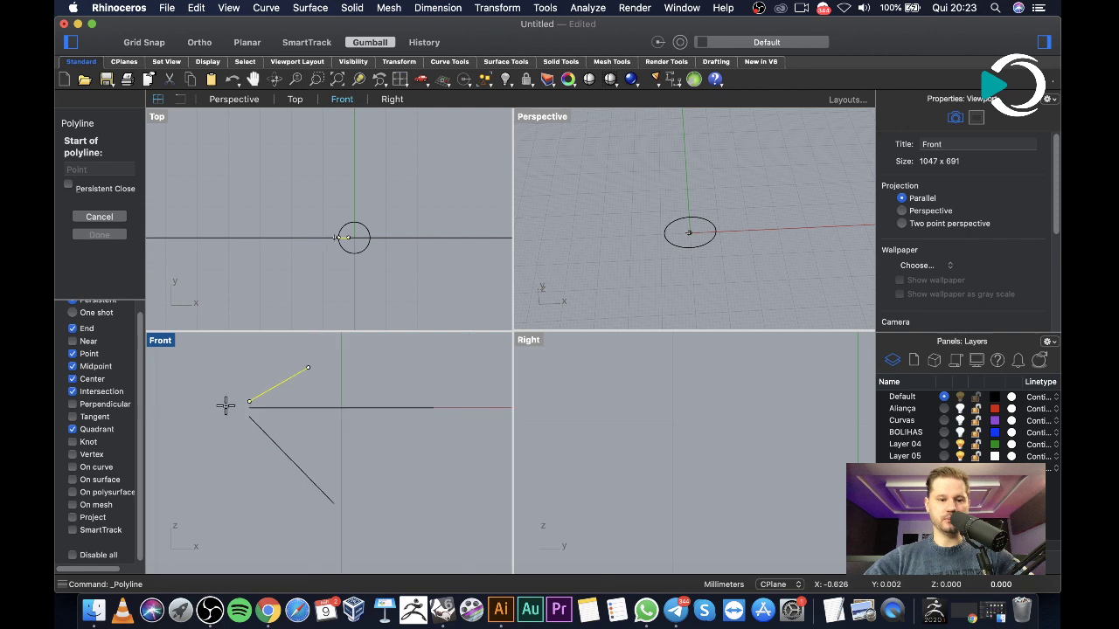
{"action": "left_click", "coordinate": [276, 395]}
{"action": "left_click", "coordinate": [279, 429]}
{"action": "key", "text": "Return"}
{"action": "left_click_drag", "start_coordinate": [246, 421], "coordinate": [246, 422]}
{"action": "type", "text": "join"}
{"action": "key", "text": "Return"}
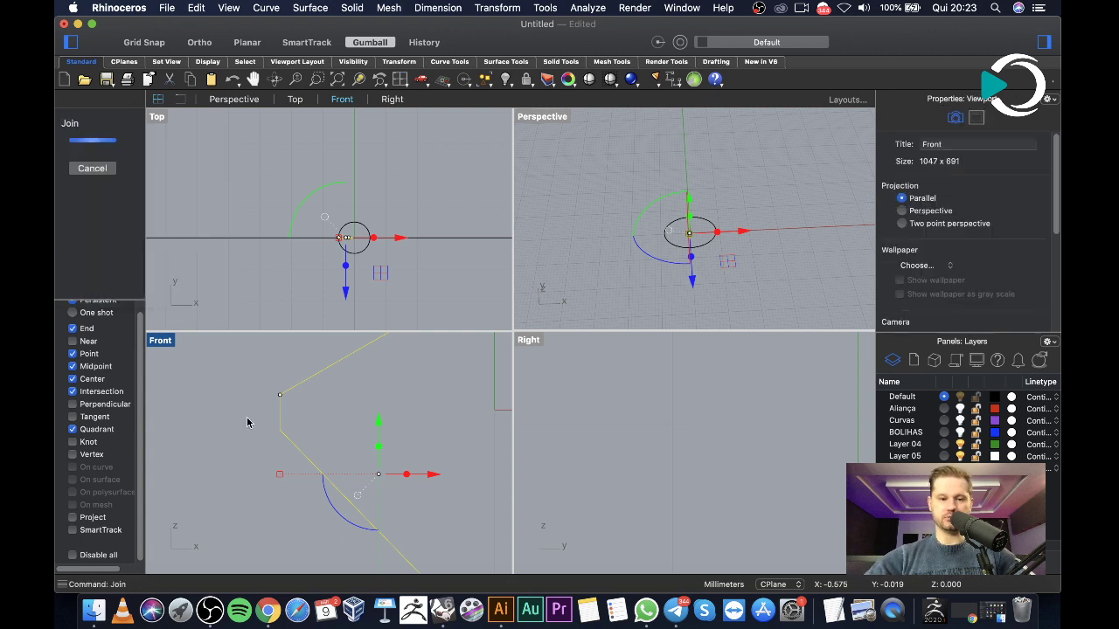
Revolve the joined gem profile a full 360 degrees around the vertical axis through the origin in the Front view
{"action": "scroll", "coordinate": [275, 441], "scroll_direction": "down", "scroll_amount": 3}
{"action": "type", "text": "Revol"}
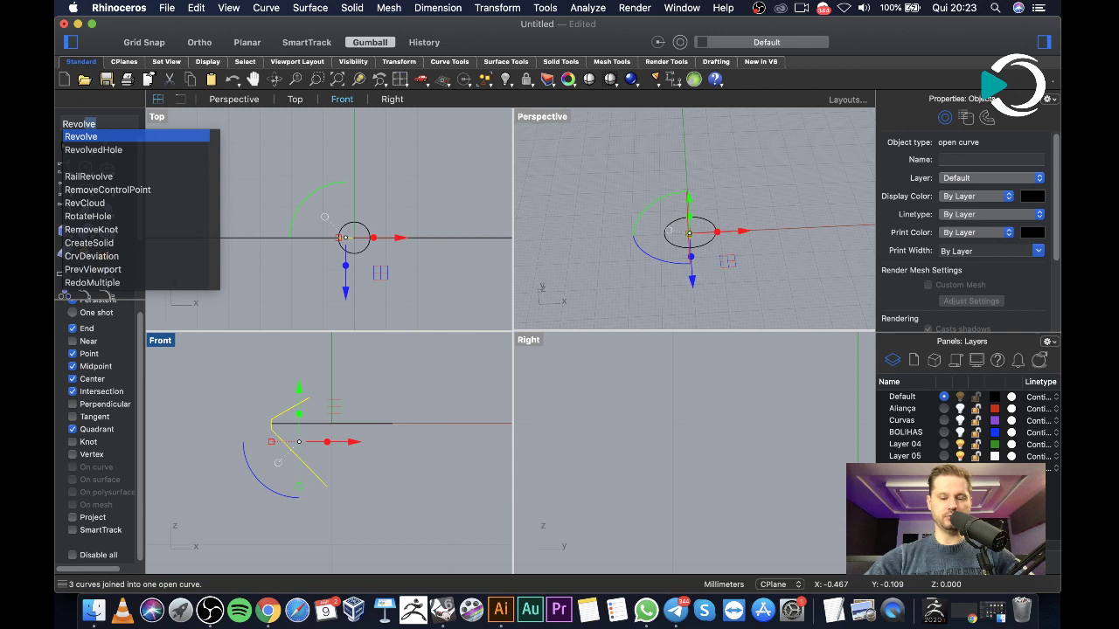
{"action": "key", "text": "Return"}
{"action": "type", "text": "0"}
{"action": "key", "text": "Return"}
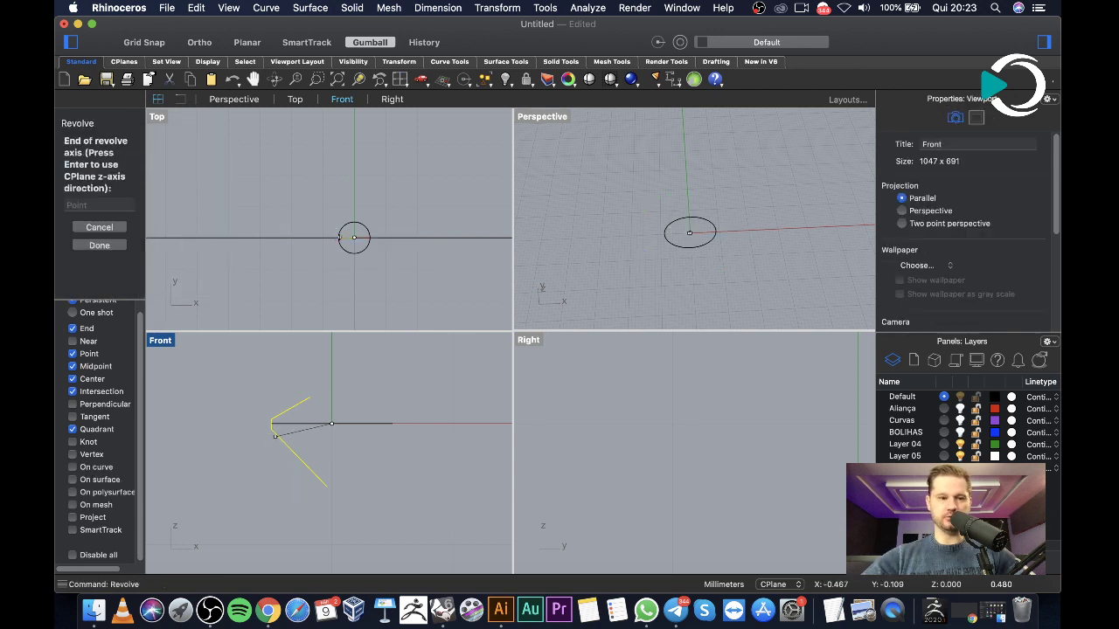
{"action": "left_click", "coordinate": [330, 358]}
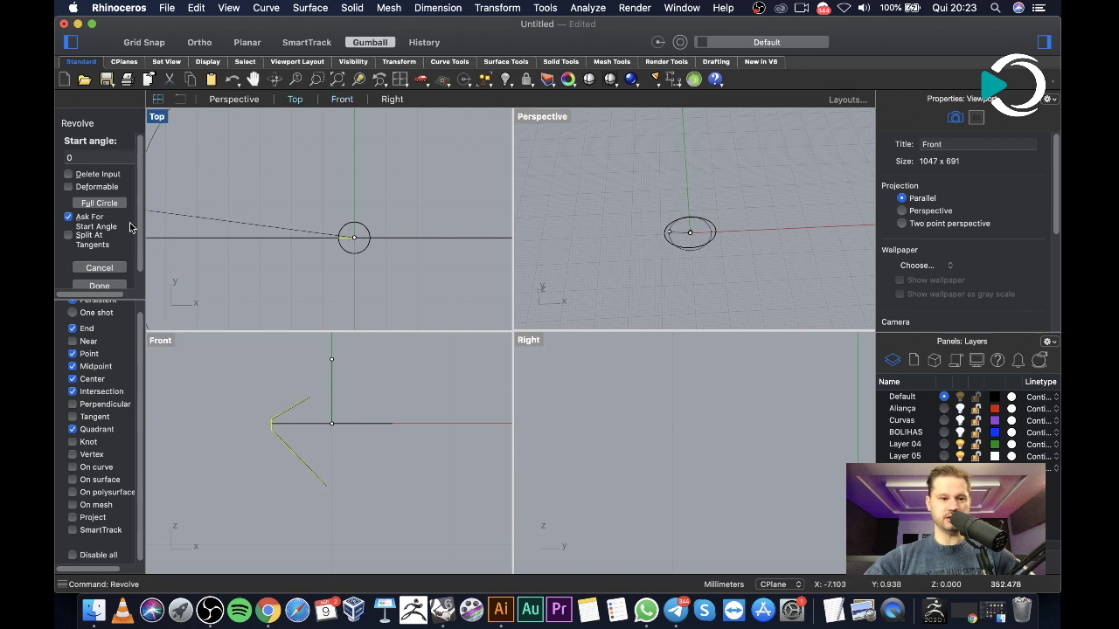
{"action": "key", "text": "Return"}
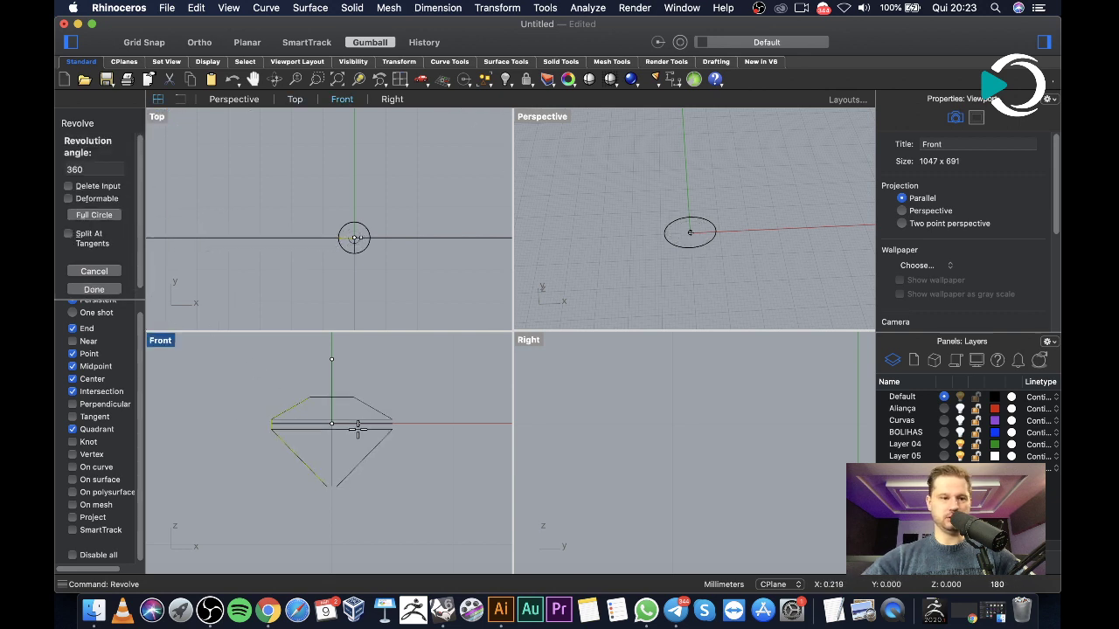
{"action": "key", "text": "Return"}
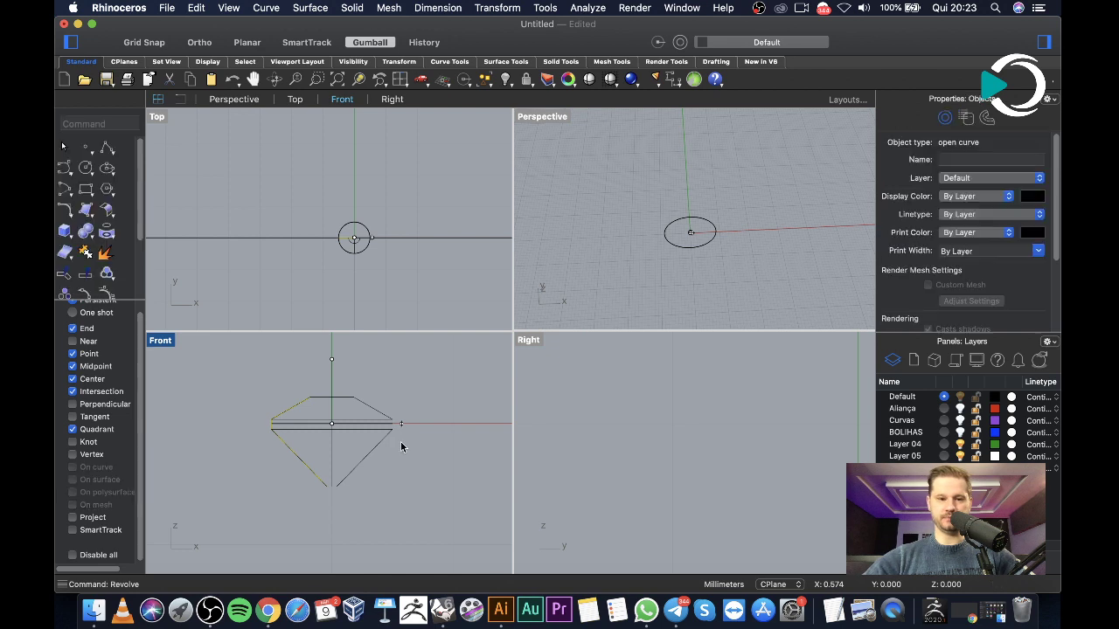
Cap the open ends of the revolved gem to turn it into a closed solid
{"action": "left_click", "coordinate": [358, 412]}
{"action": "type", "text": "cap"}
{"action": "key", "text": "Return"}
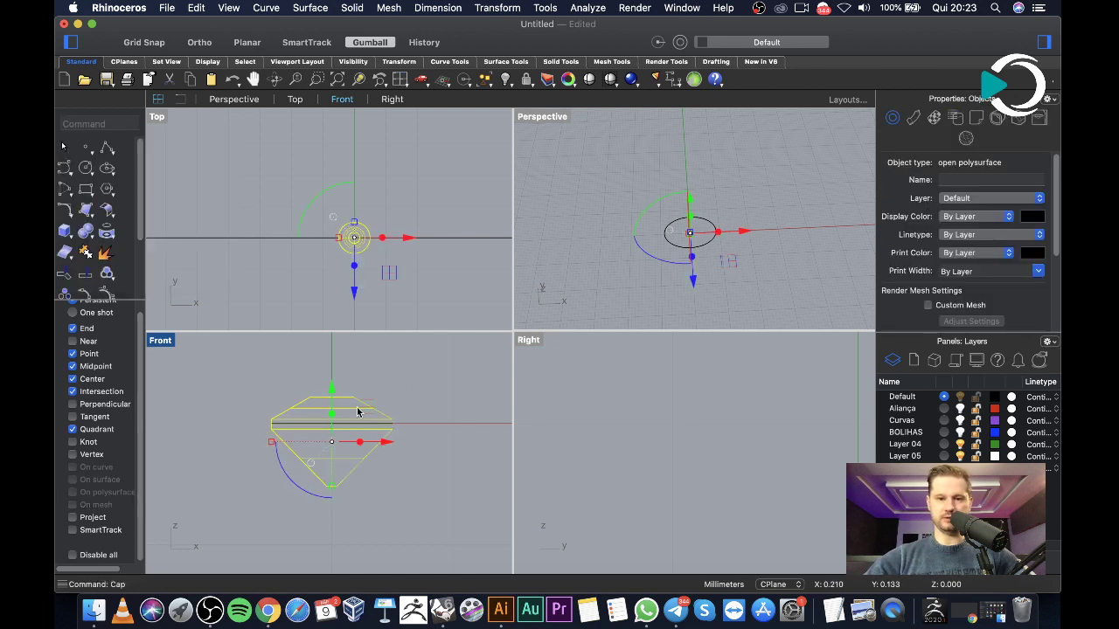
{"action": "left_click", "coordinate": [542, 118]}
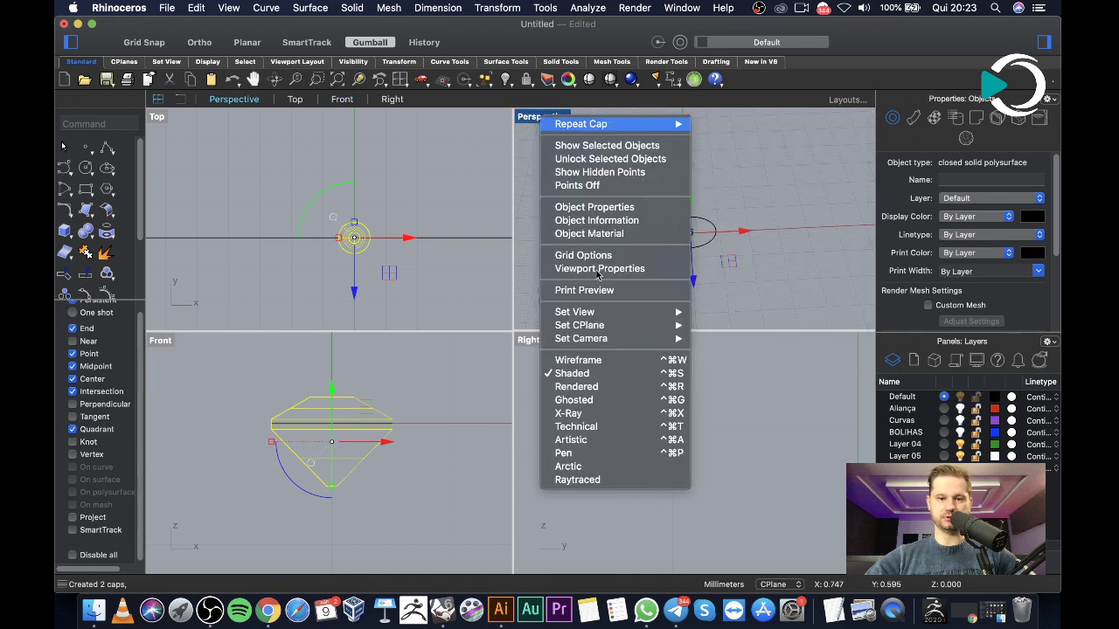
{"action": "left_click", "coordinate": [826, 286]}
{"action": "scroll", "coordinate": [712, 220], "scroll_direction": "up", "scroll_amount": 15}
{"action": "scroll", "coordinate": [647, 292], "scroll_direction": "up", "scroll_amount": 3}
{"action": "left_click", "coordinate": [686, 263]}
{"action": "right_click_drag", "start_coordinate": [686, 263], "coordinate": [710, 217]}
{"action": "scroll", "coordinate": [700, 245], "scroll_direction": "down", "scroll_amount": 3}
{"action": "scroll", "coordinate": [625, 293], "scroll_direction": "up", "scroll_amount": 5}
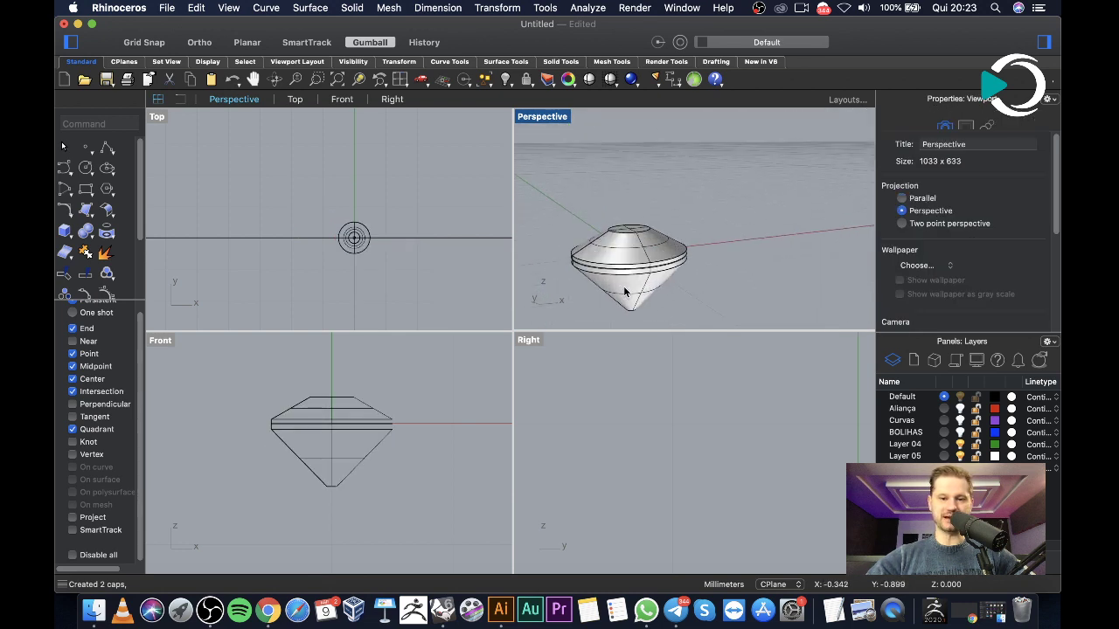
Delete the revolved gem together with its profile curve and the small construction circle
{"action": "left_click", "coordinate": [639, 250]}
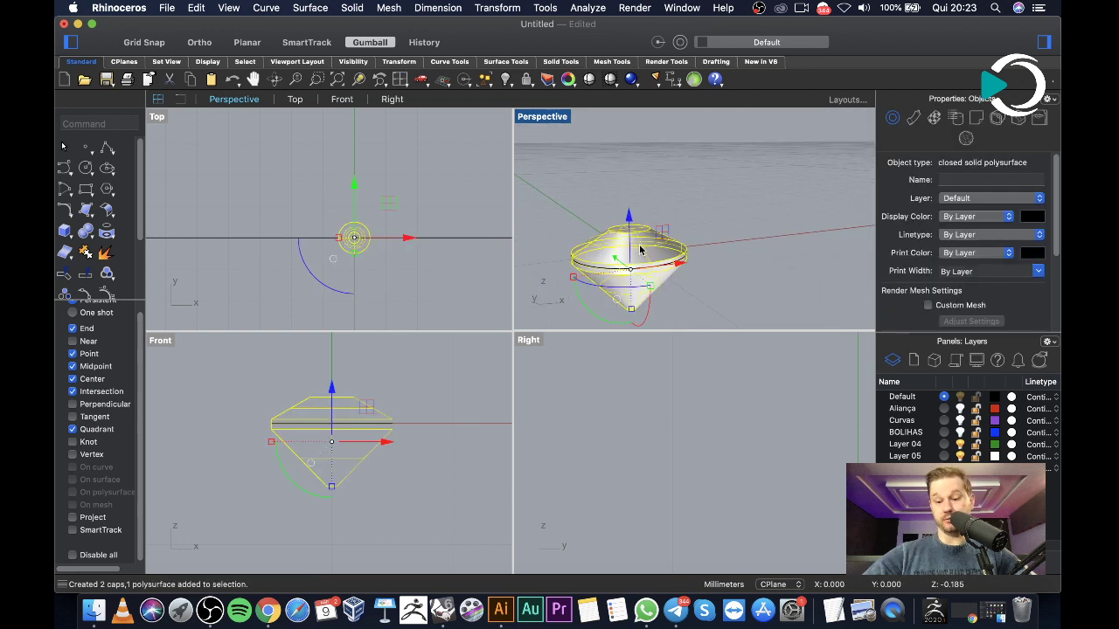
{"action": "key", "text": "Delete"}
{"action": "left_click", "coordinate": [642, 265]}
{"action": "key", "text": "Delete"}
{"action": "left_click", "coordinate": [566, 254]}
{"action": "key", "text": "Delete"}
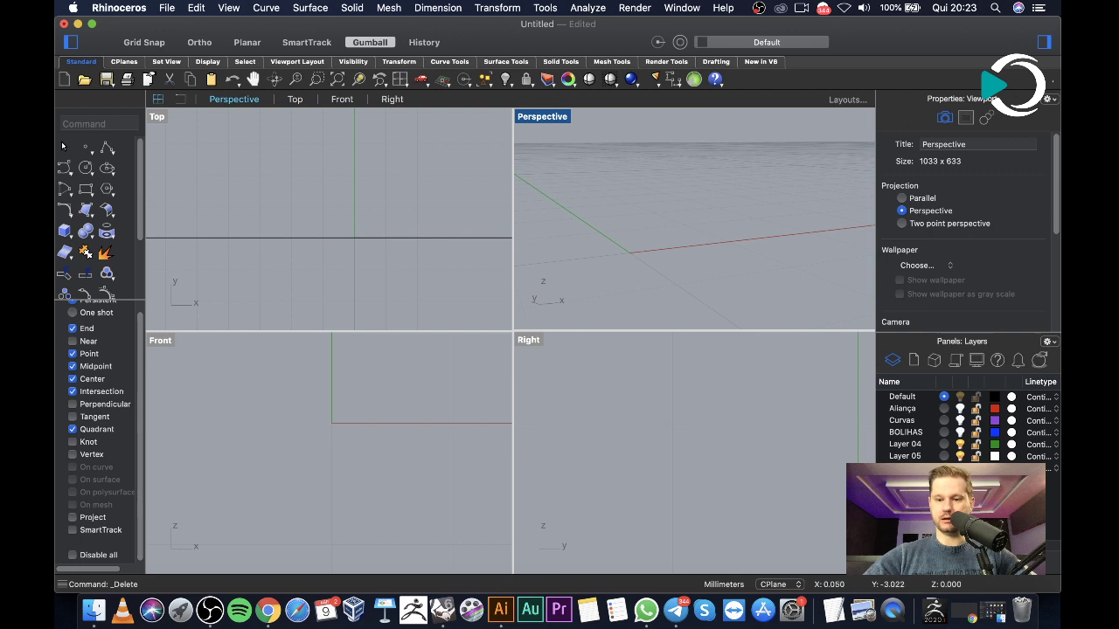
Import the faceted gem model brillante.3dm from the Desktop folder
{"action": "left_click", "coordinate": [171, 8]}
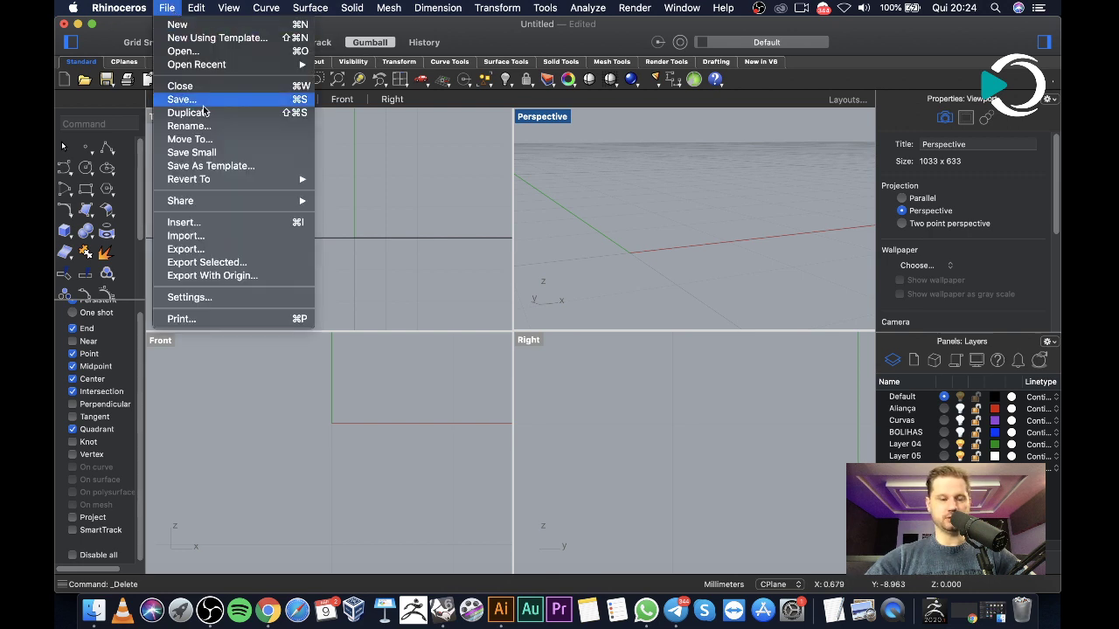
{"action": "left_click", "coordinate": [251, 232]}
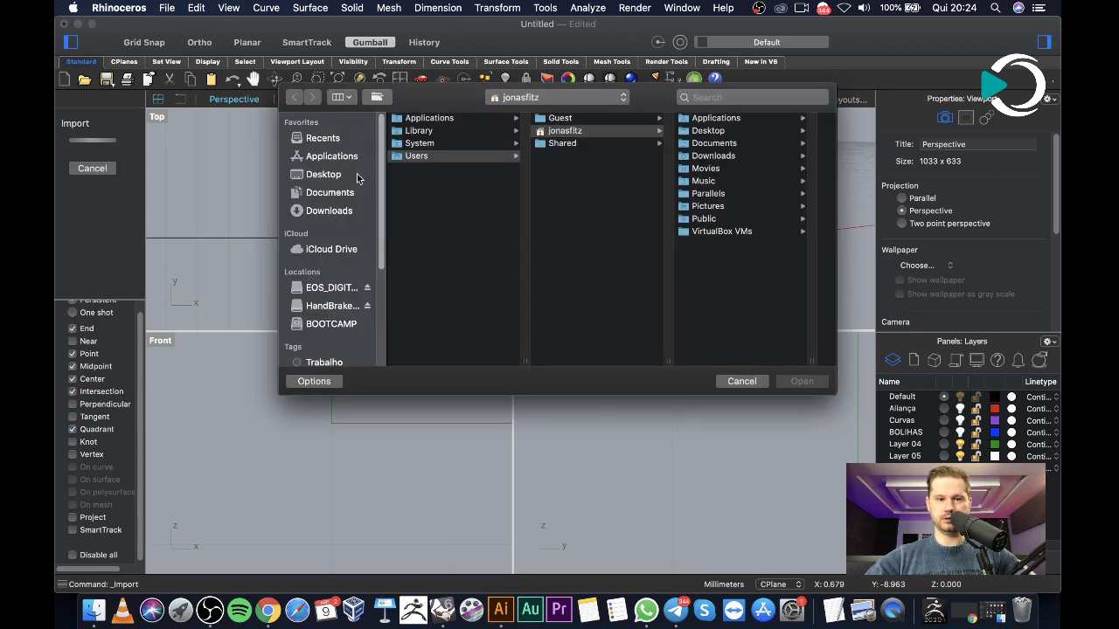
{"action": "left_click", "coordinate": [323, 175]}
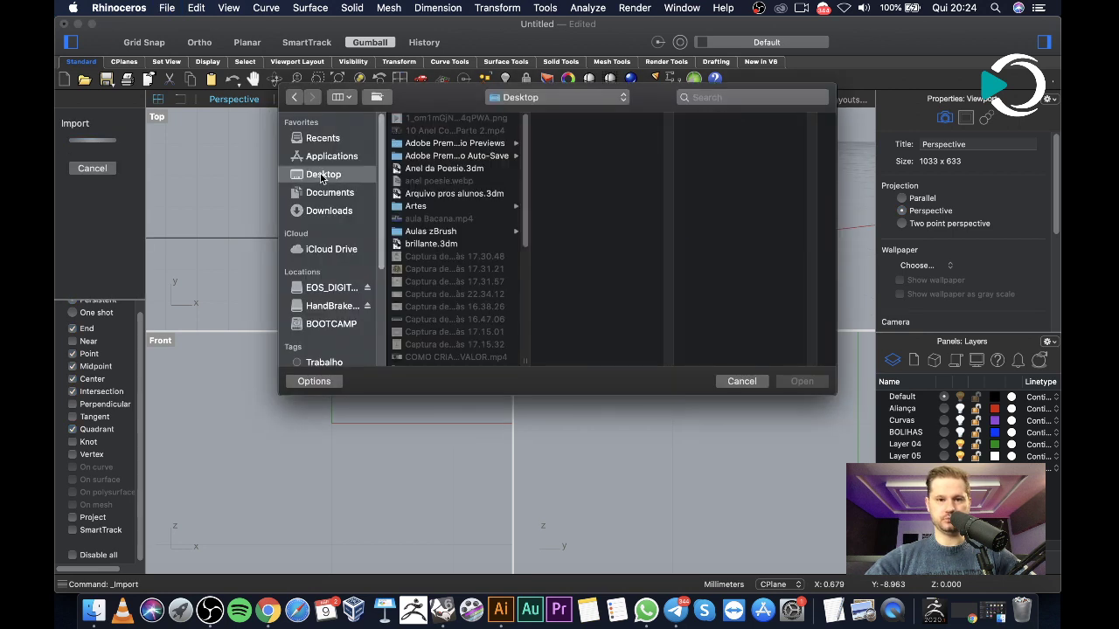
{"action": "scroll", "coordinate": [438, 277], "scroll_direction": "down", "scroll_amount": 3}
{"action": "scroll", "coordinate": [437, 277], "scroll_direction": "up", "scroll_amount": 2}
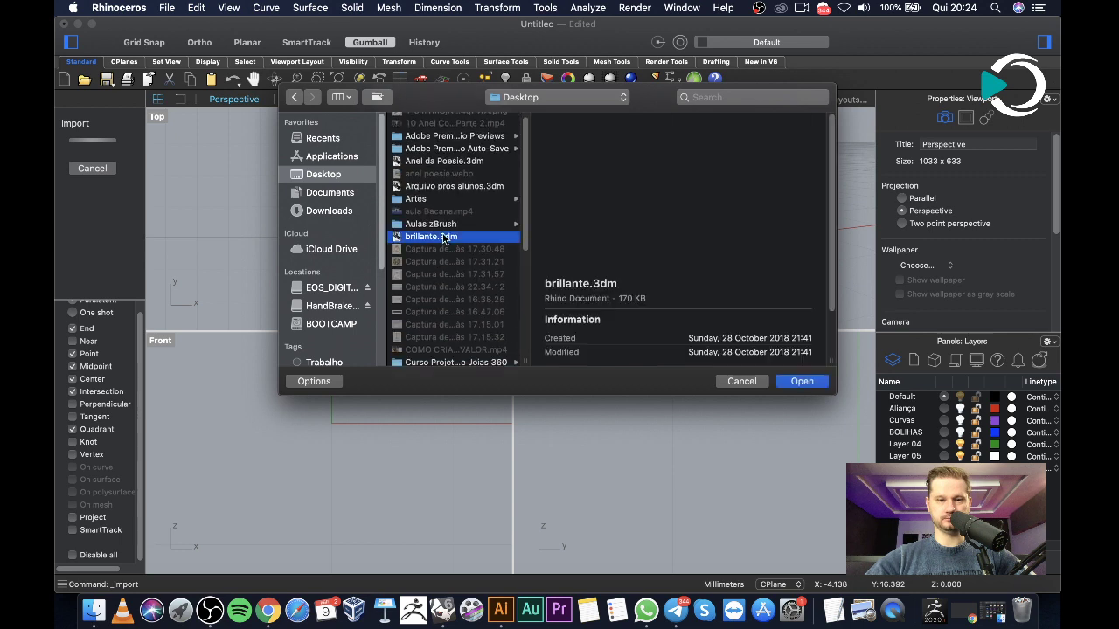
{"action": "double_click", "coordinate": [443, 236]}
Scale the imported brilliant by a factor of 4 about the automatic base point
{"action": "scroll", "coordinate": [331, 238], "scroll_direction": "down", "scroll_amount": 2}
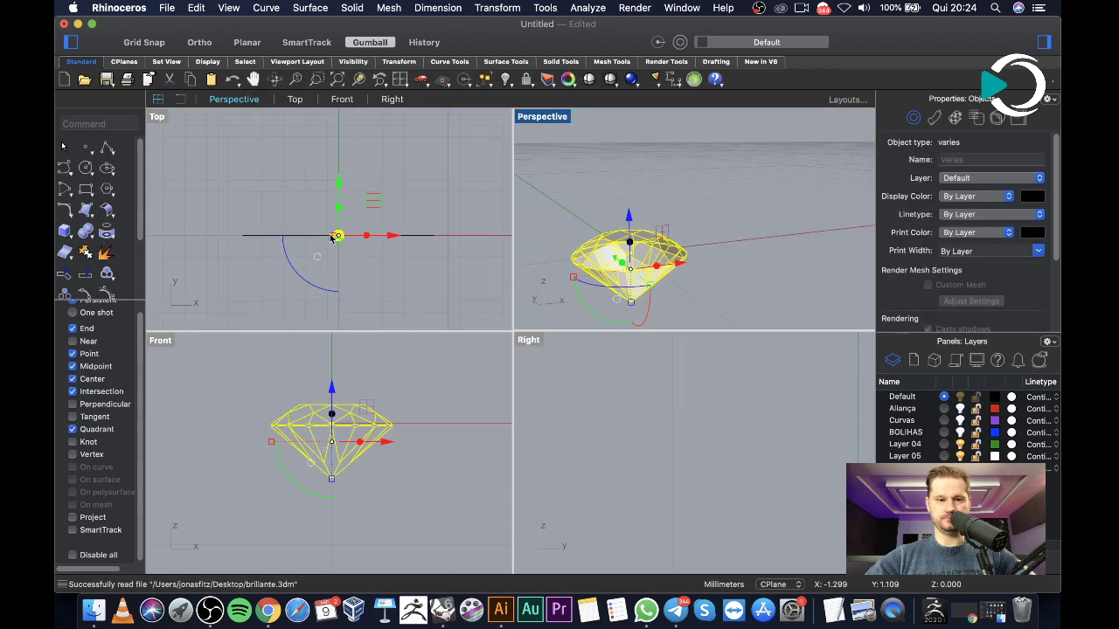
{"action": "type", "text": "scale"}
{"action": "key", "text": "Return"}
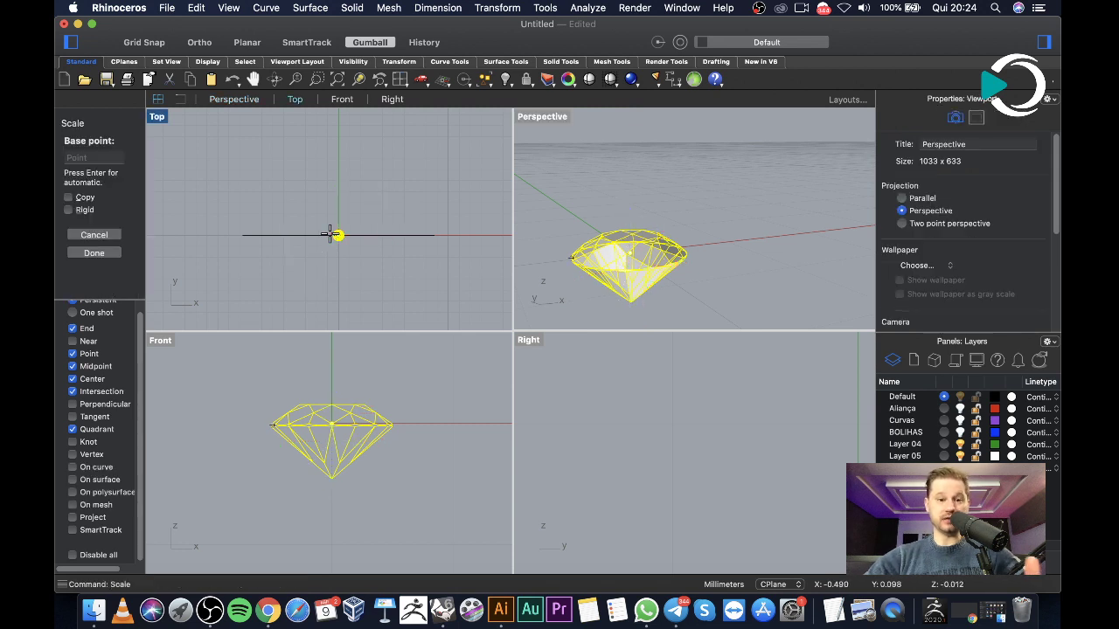
{"action": "scroll", "coordinate": [363, 203], "scroll_direction": "up", "scroll_amount": 2}
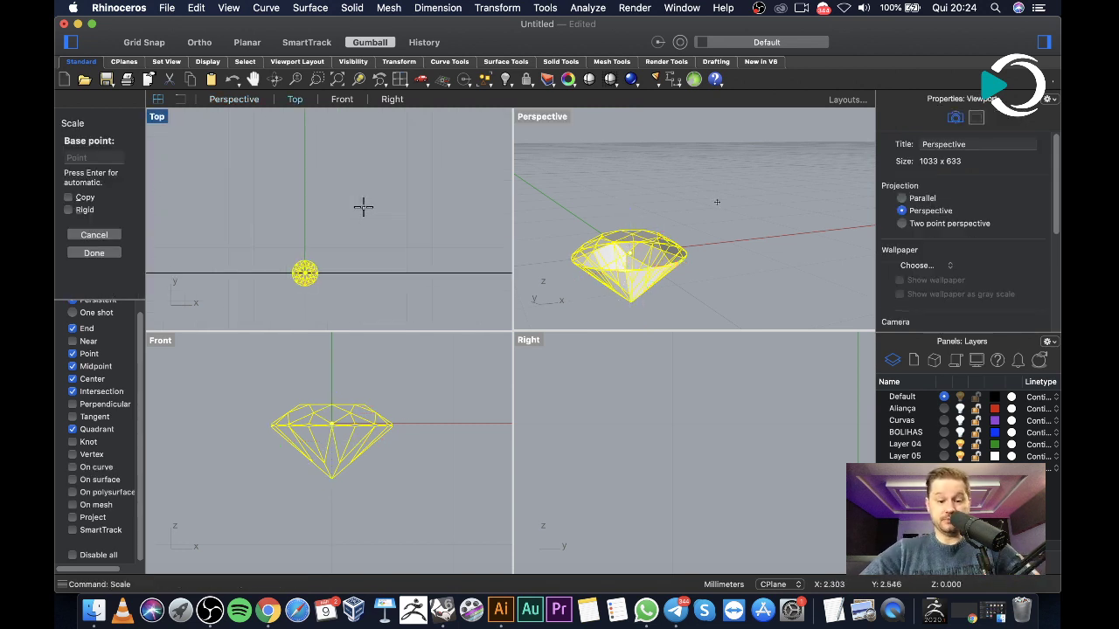
{"action": "key", "text": "Return"}
{"action": "type", "text": "4"}
{"action": "key", "text": "Return"}
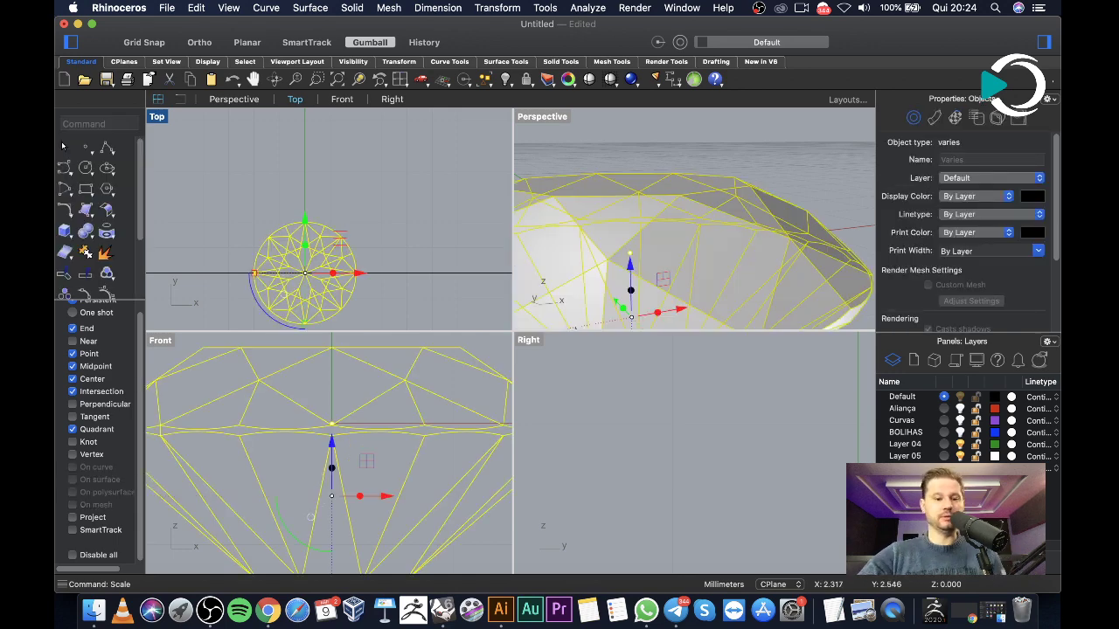
{"action": "left_click", "coordinate": [341, 162]}
{"action": "scroll", "coordinate": [600, 220], "scroll_direction": "down", "scroll_amount": 5}
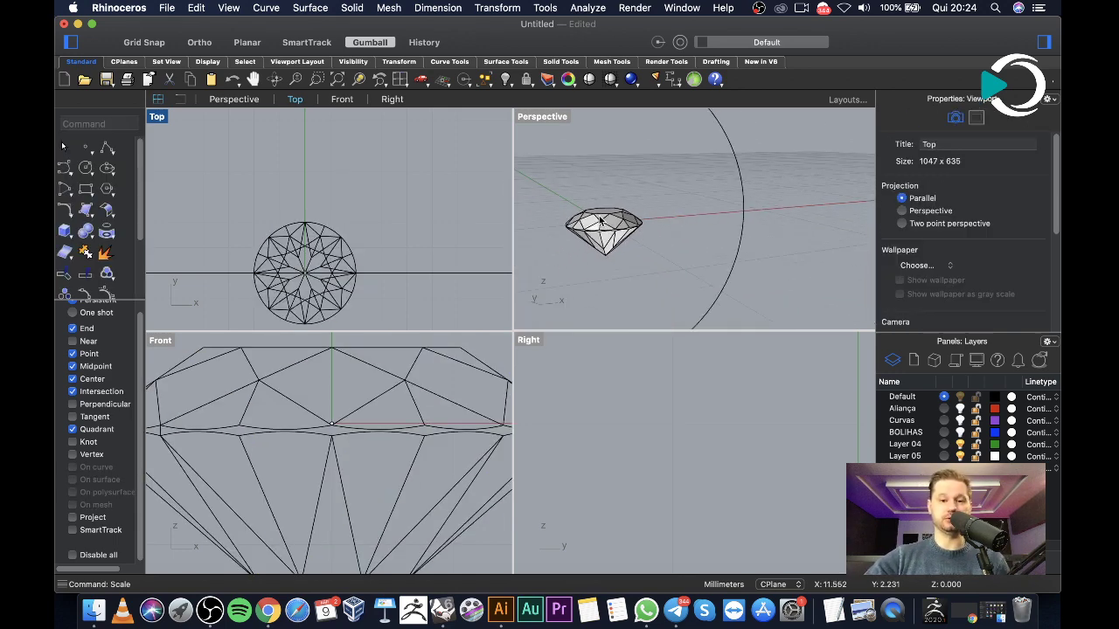
Select the whole scaled brilliant in the Front view and move it to the layer red 4mm
{"action": "scroll", "coordinate": [341, 249], "scroll_direction": "down", "scroll_amount": 4}
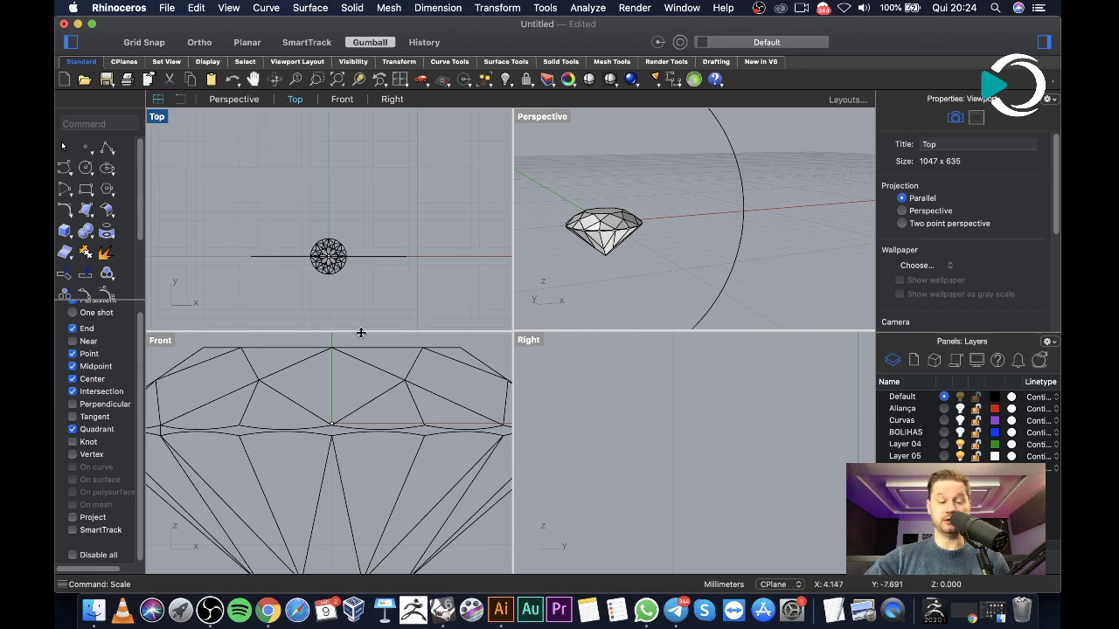
{"action": "scroll", "coordinate": [325, 378], "scroll_direction": "down", "scroll_amount": 4}
{"action": "left_click_drag", "start_coordinate": [231, 356], "coordinate": [415, 476]}
{"action": "left_click", "coordinate": [905, 467]}
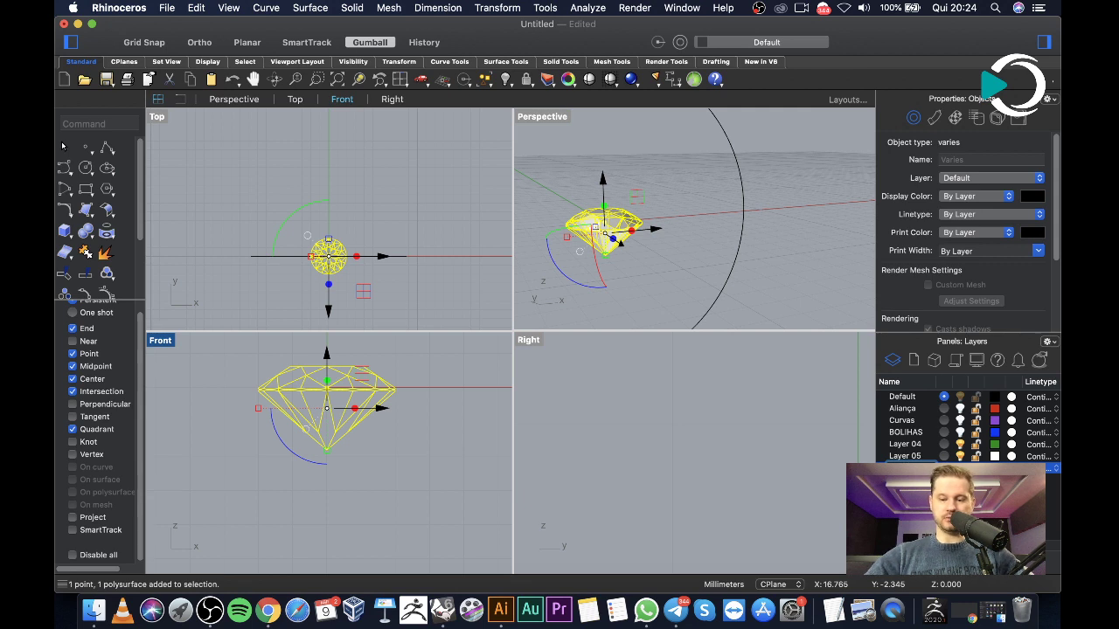
{"action": "right_click", "coordinate": [910, 468]}
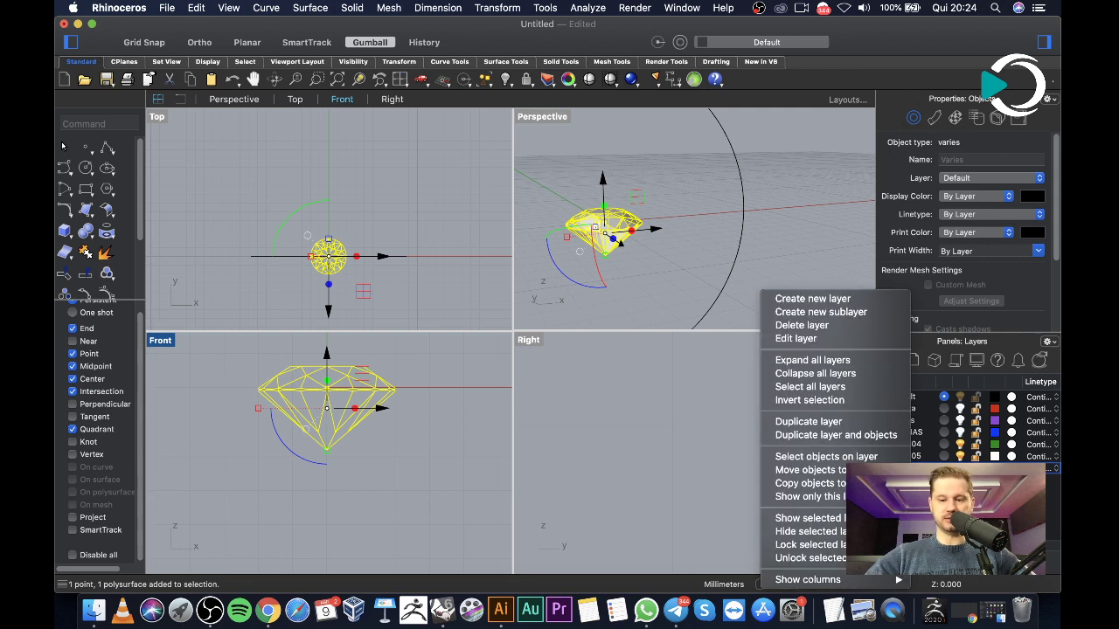
{"action": "left_click", "coordinate": [741, 353]}
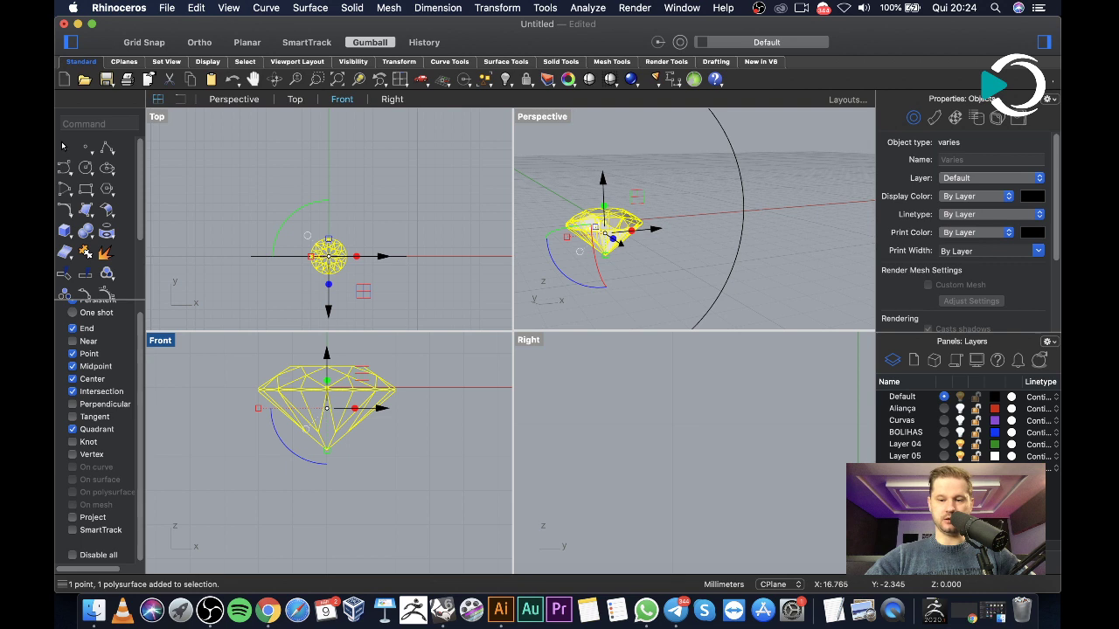
{"action": "right_click", "coordinate": [1035, 468]}
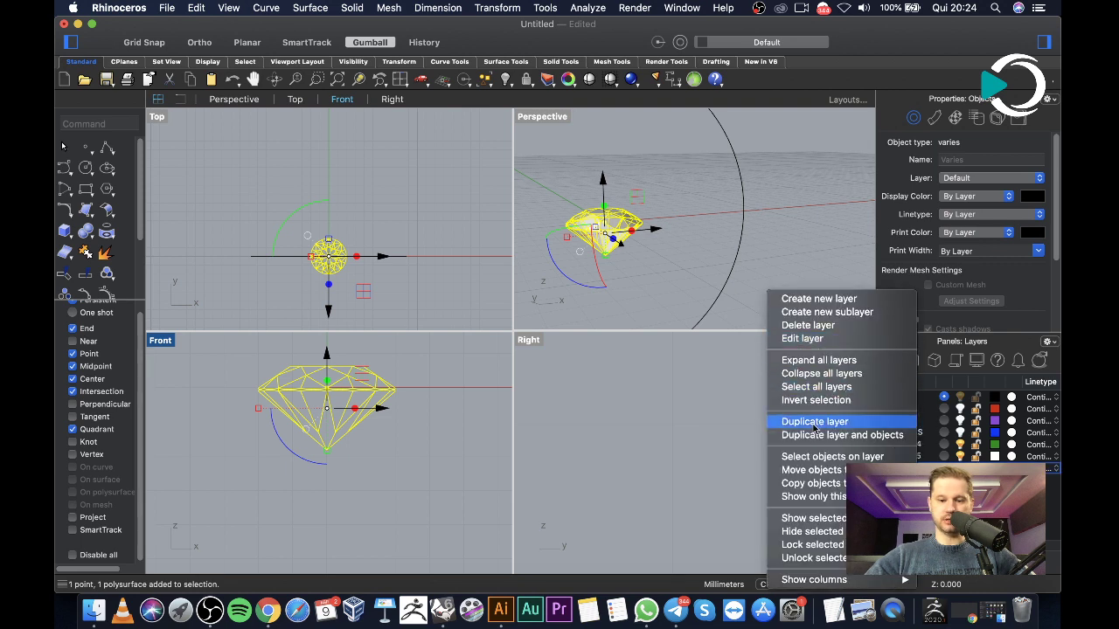
{"action": "left_click", "coordinate": [812, 470]}
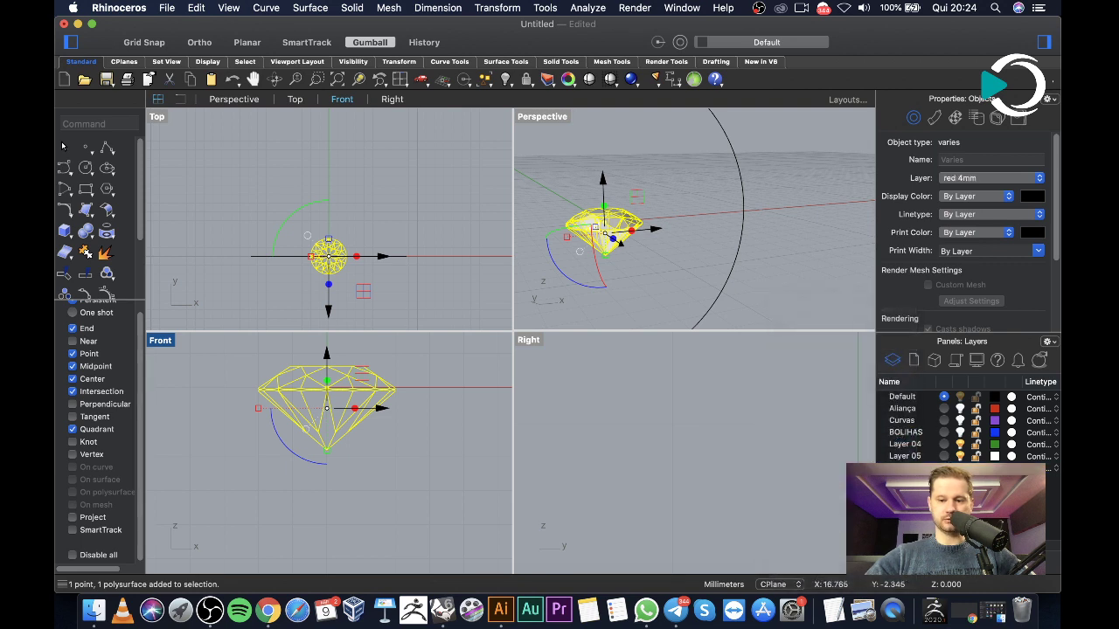
Set the red 4mm layer's colour to the saved teal swatch and deselect the gem
{"action": "left_click", "coordinate": [994, 468]}
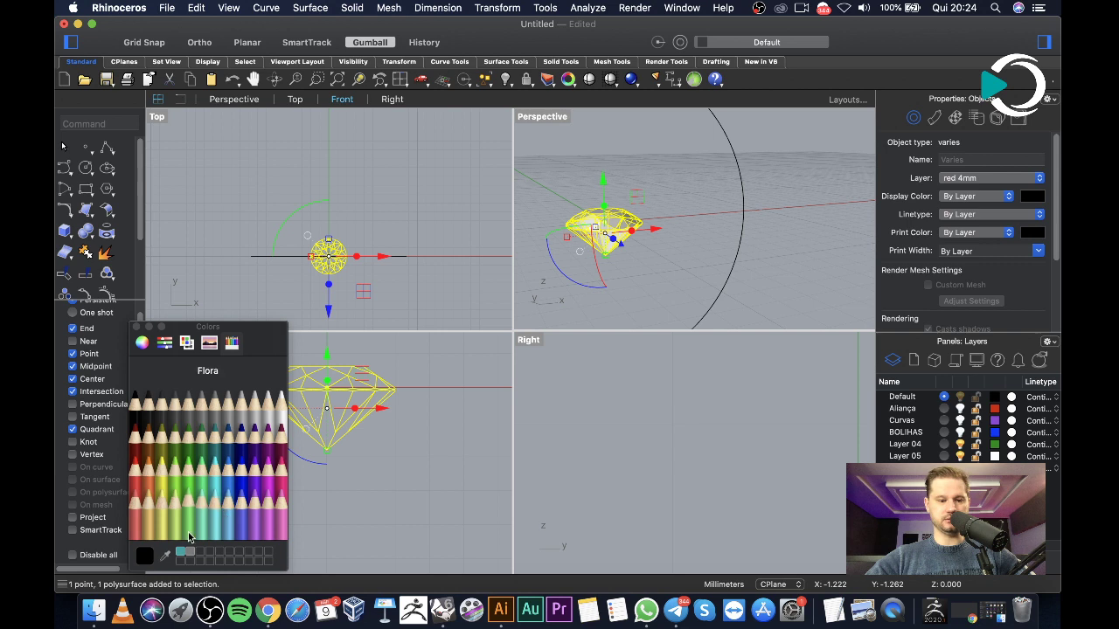
{"action": "left_click", "coordinate": [182, 554]}
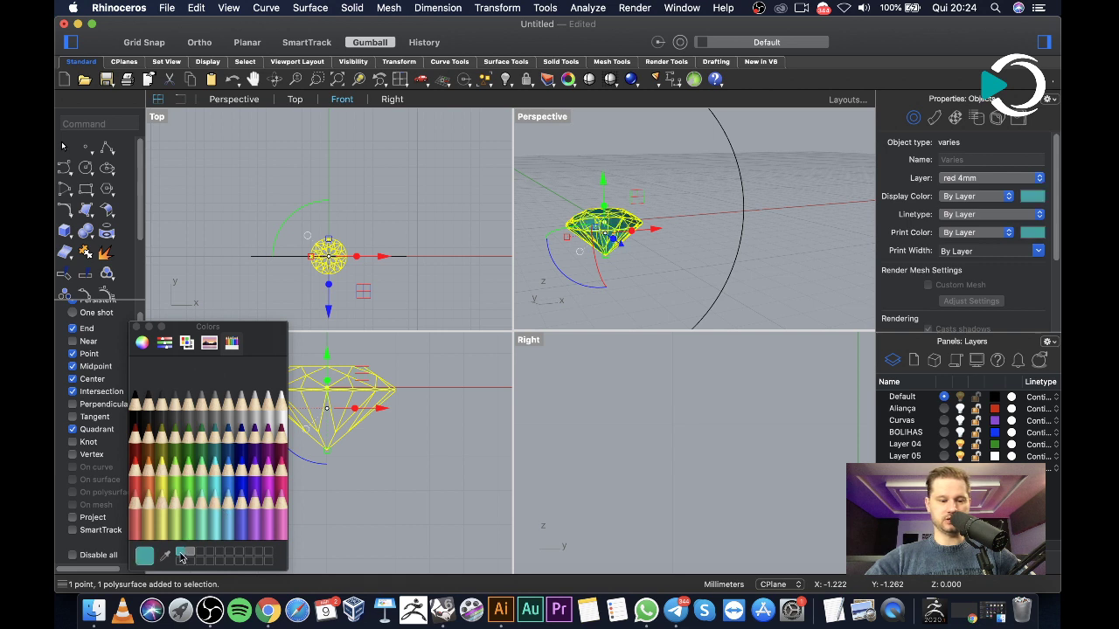
{"action": "left_click", "coordinate": [137, 328]}
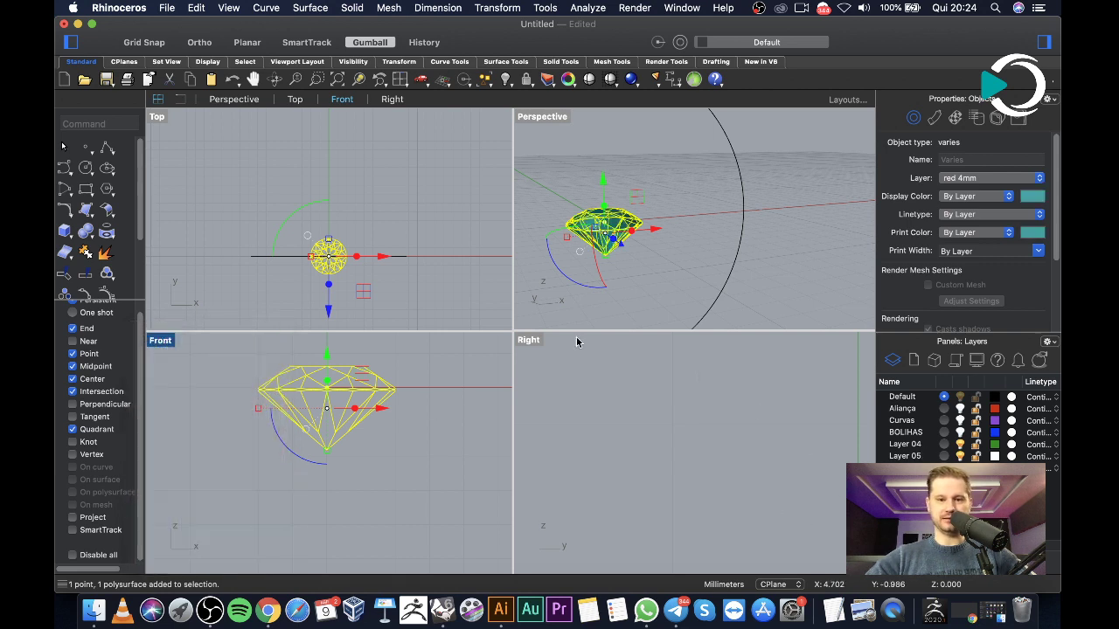
{"action": "left_click", "coordinate": [757, 225]}
Turn on the Aliança layer to show the ring band around the gem
{"action": "left_click", "coordinate": [328, 402]}
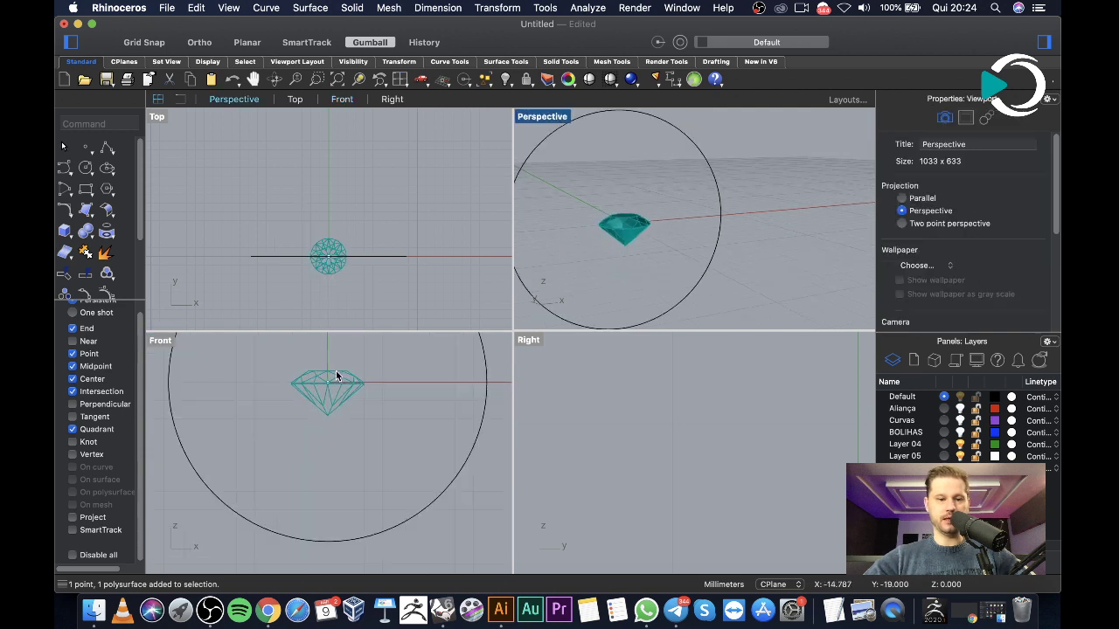
{"action": "right_click_drag", "start_coordinate": [329, 404], "coordinate": [320, 448]}
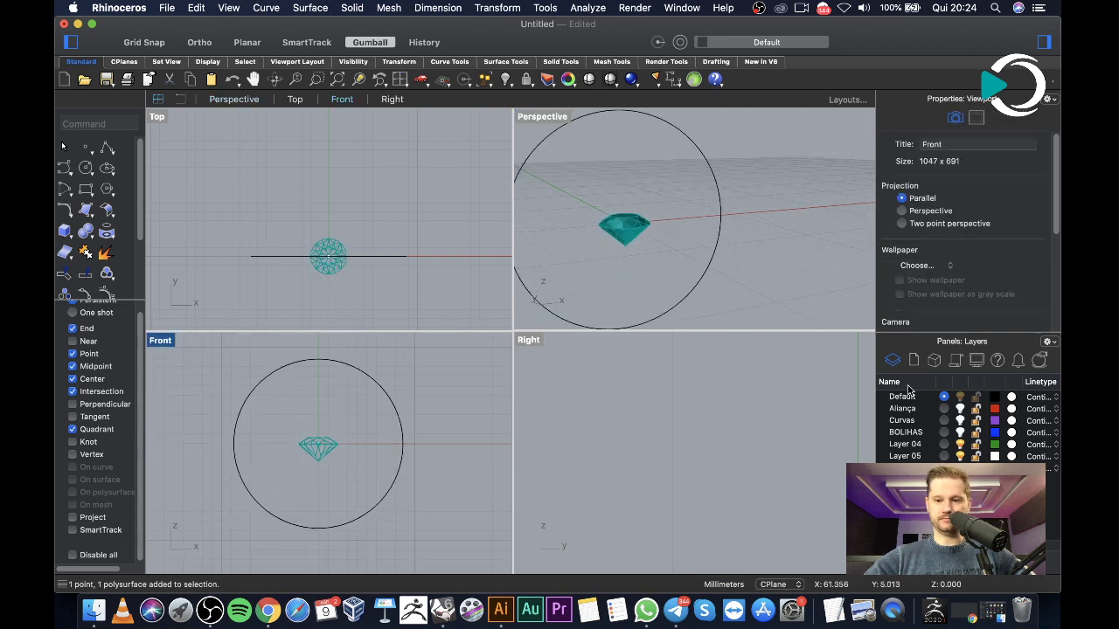
{"action": "left_click", "coordinate": [960, 408]}
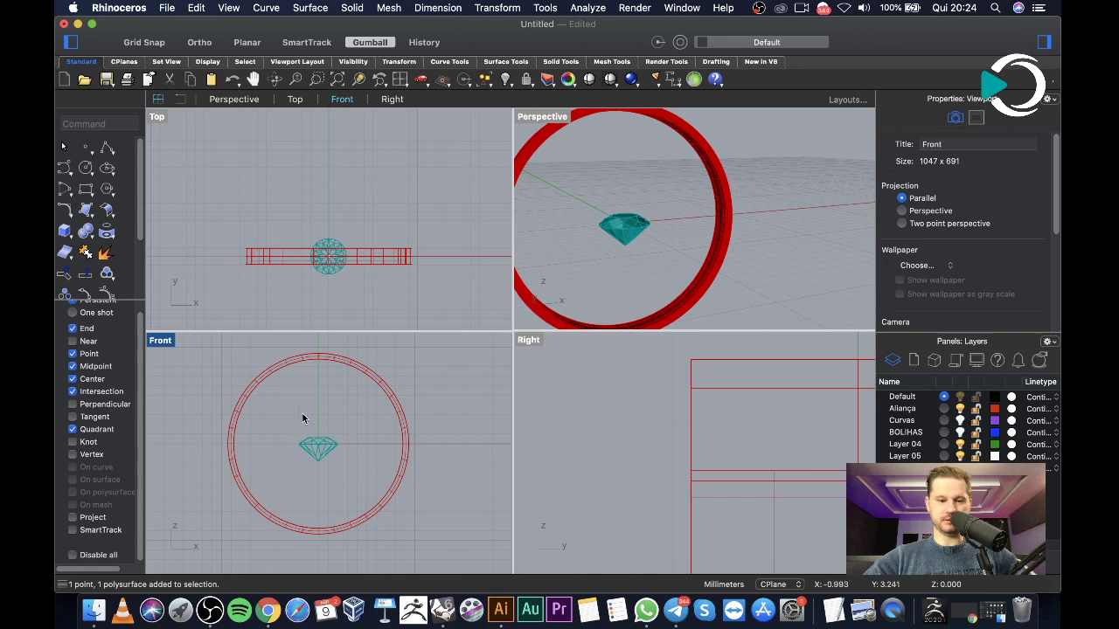
Move the brilliant straight up in the maximized Front view until its tip sits just above the ring band
{"action": "left_click_drag", "start_coordinate": [281, 421], "coordinate": [350, 478]}
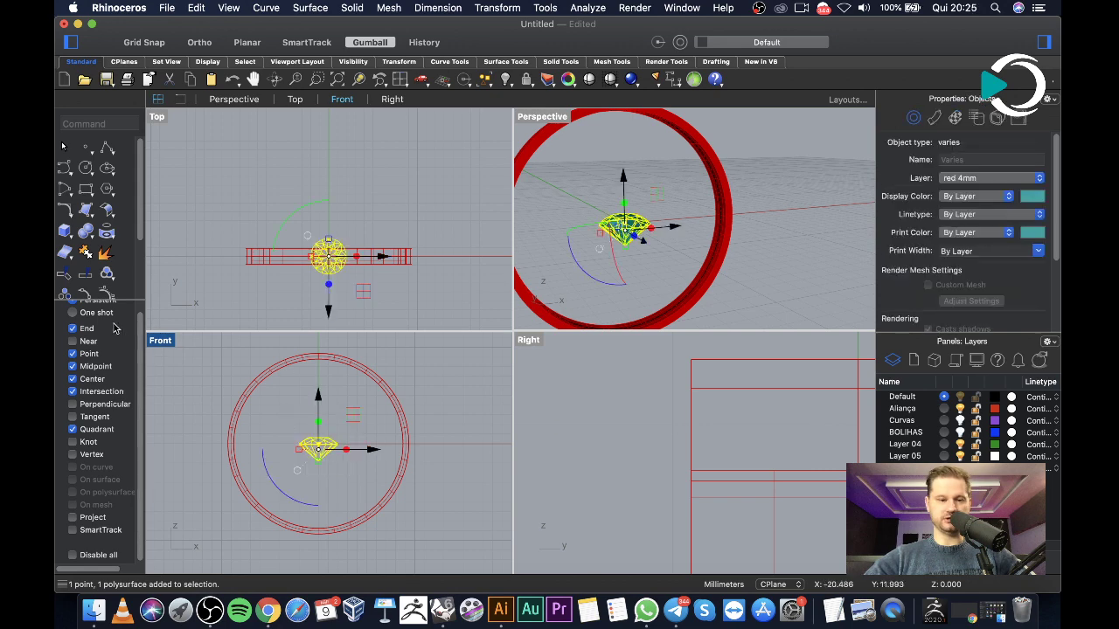
{"action": "double_click", "coordinate": [163, 343]}
{"action": "scroll", "coordinate": [340, 318], "scroll_direction": "down", "scroll_amount": 3}
{"action": "left_click_drag", "start_coordinate": [429, 356], "coordinate": [437, 136]}
{"action": "left_click", "coordinate": [405, 323]}
{"action": "right_click_drag", "start_coordinate": [434, 206], "coordinate": [419, 274]}
{"action": "scroll", "coordinate": [419, 274], "scroll_direction": "up", "scroll_amount": 5}
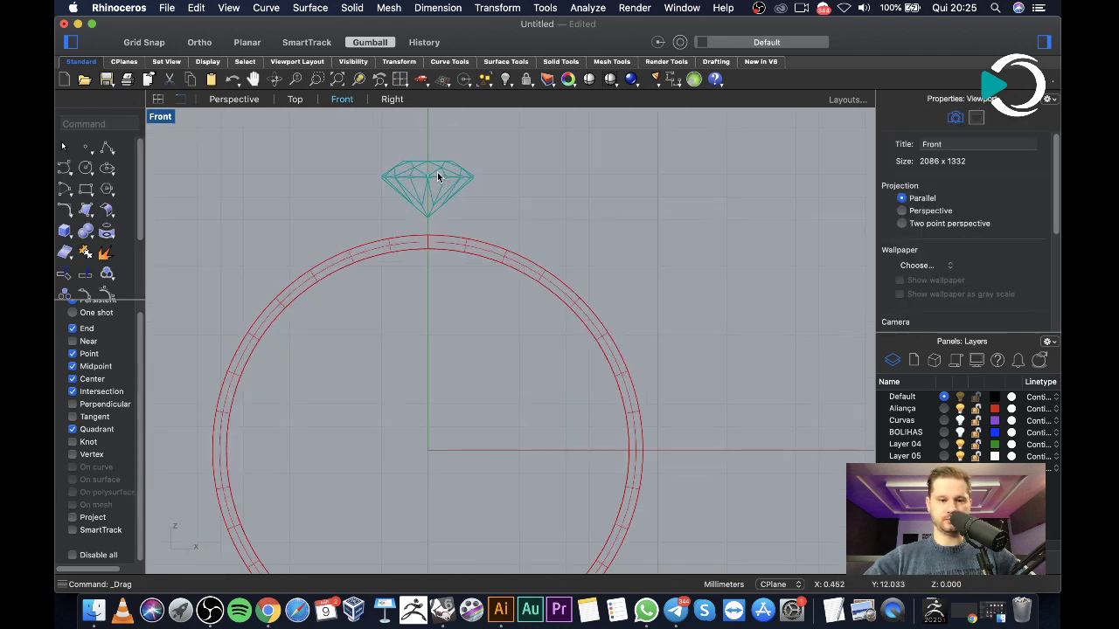
{"action": "scroll", "coordinate": [440, 199], "scroll_direction": "down", "scroll_amount": 4}
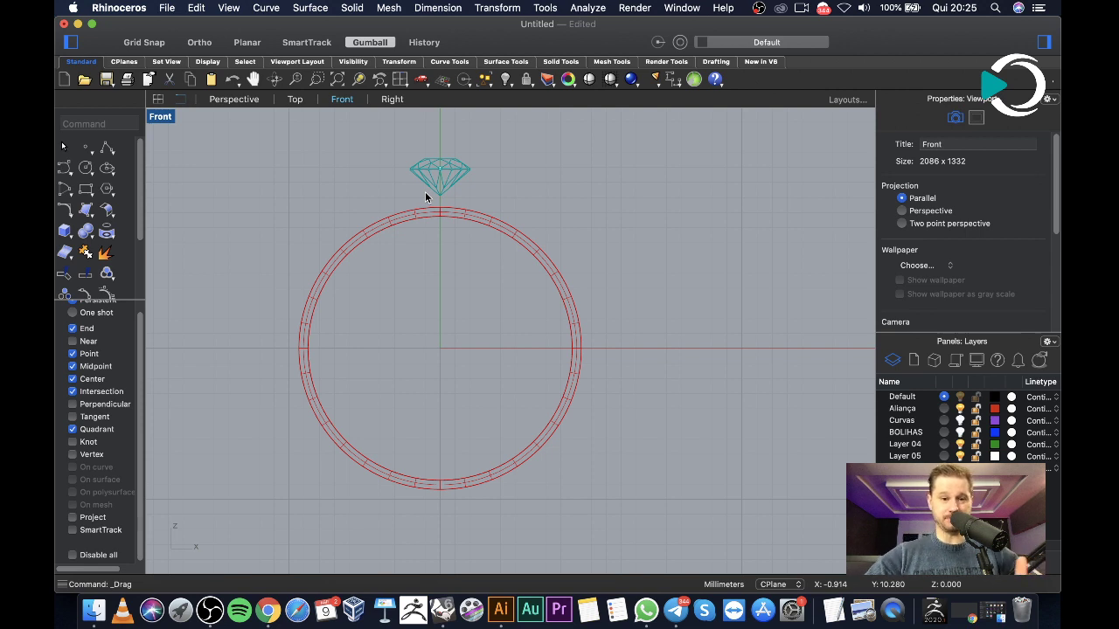
Check the brilliant above the band and the ring's inner circle curve by selecting each in the Front view
{"action": "left_click_drag", "start_coordinate": [394, 140], "coordinate": [438, 183]}
{"action": "scroll", "coordinate": [428, 174], "scroll_direction": "up", "scroll_amount": 3}
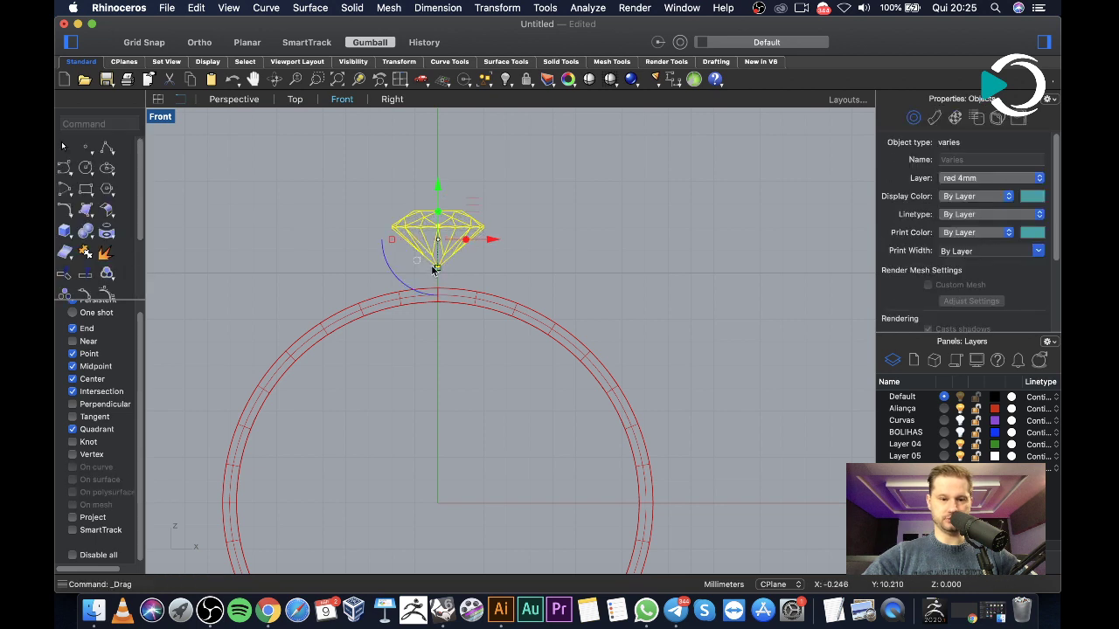
{"action": "left_click", "coordinate": [587, 256]}
{"action": "left_click_drag", "start_coordinate": [347, 169], "coordinate": [552, 280]}
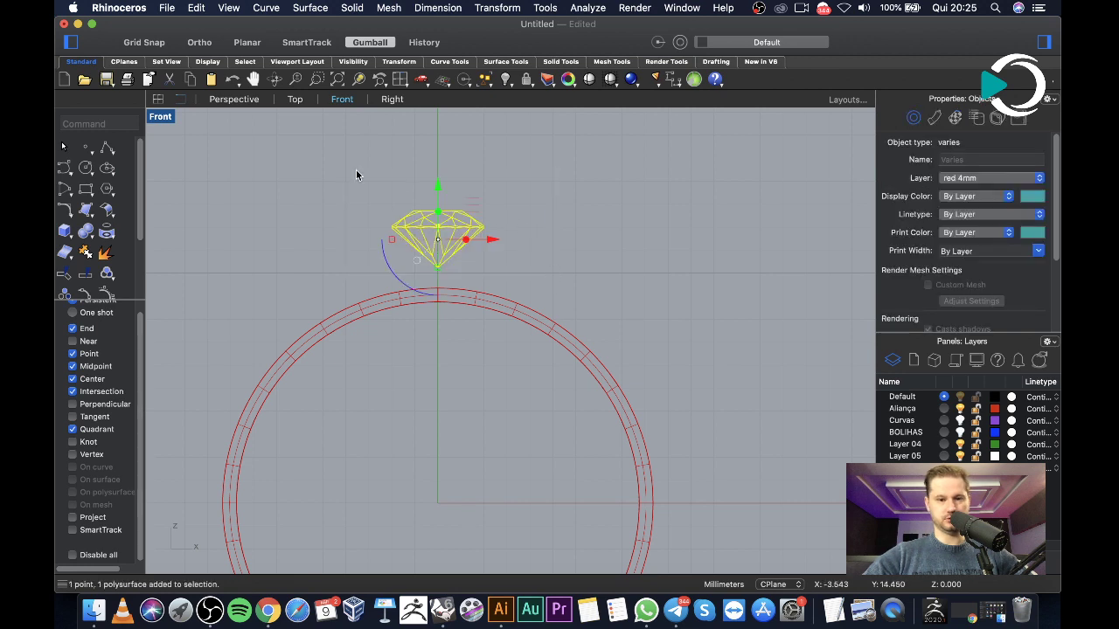
{"action": "left_click", "coordinate": [634, 268]}
{"action": "scroll", "coordinate": [260, 206], "scroll_direction": "down", "scroll_amount": 6}
{"action": "right_click_drag", "start_coordinate": [267, 210], "coordinate": [339, 195]}
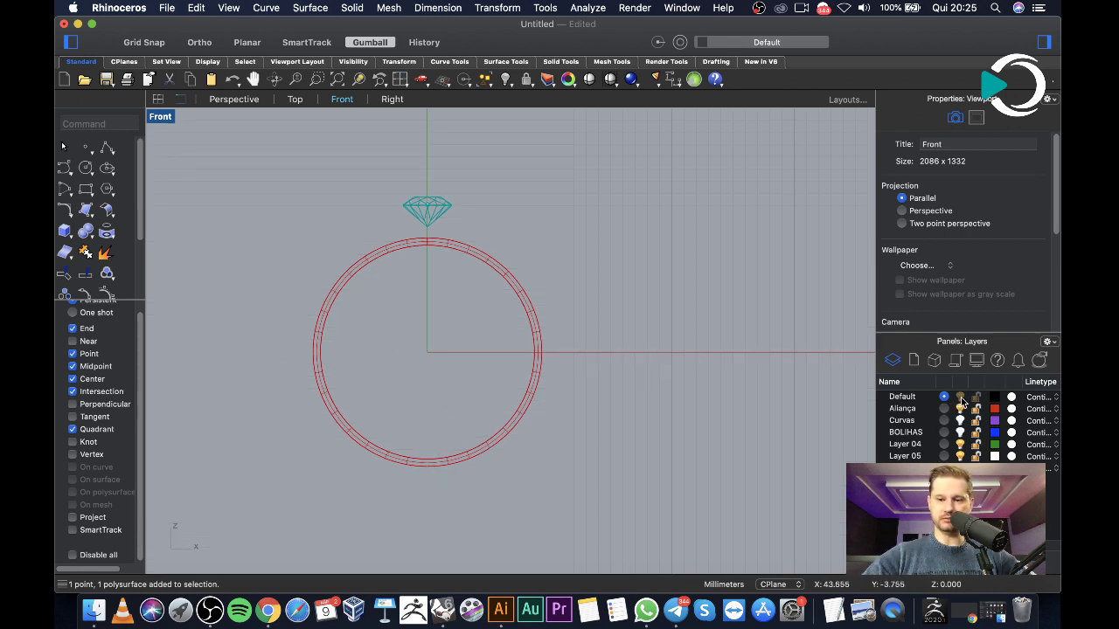
{"action": "left_click", "coordinate": [359, 275]}
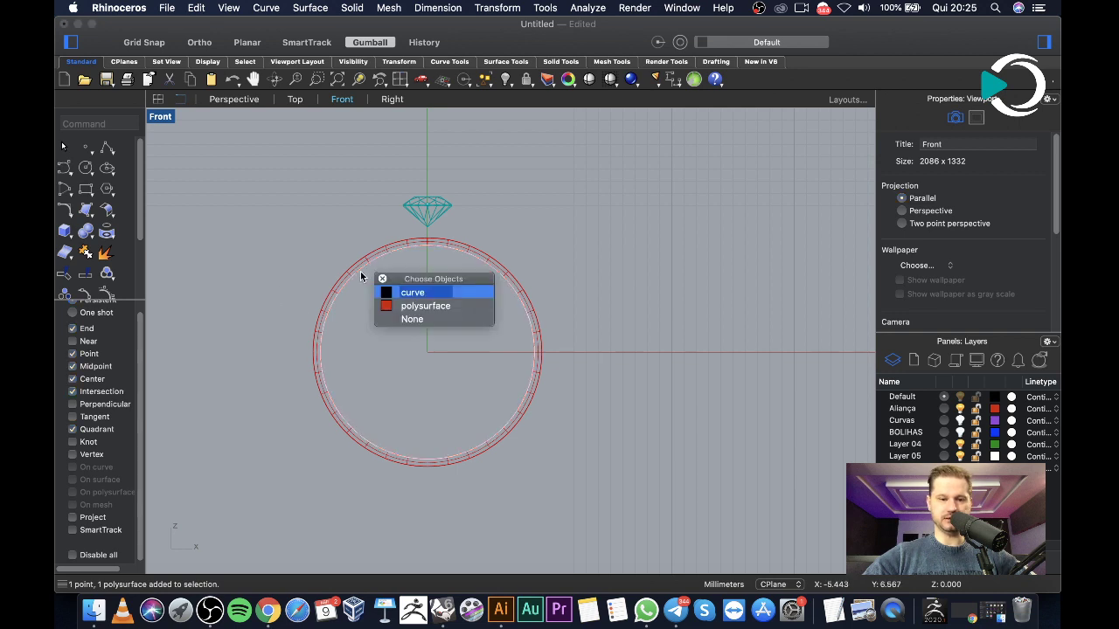
{"action": "left_click", "coordinate": [402, 291]}
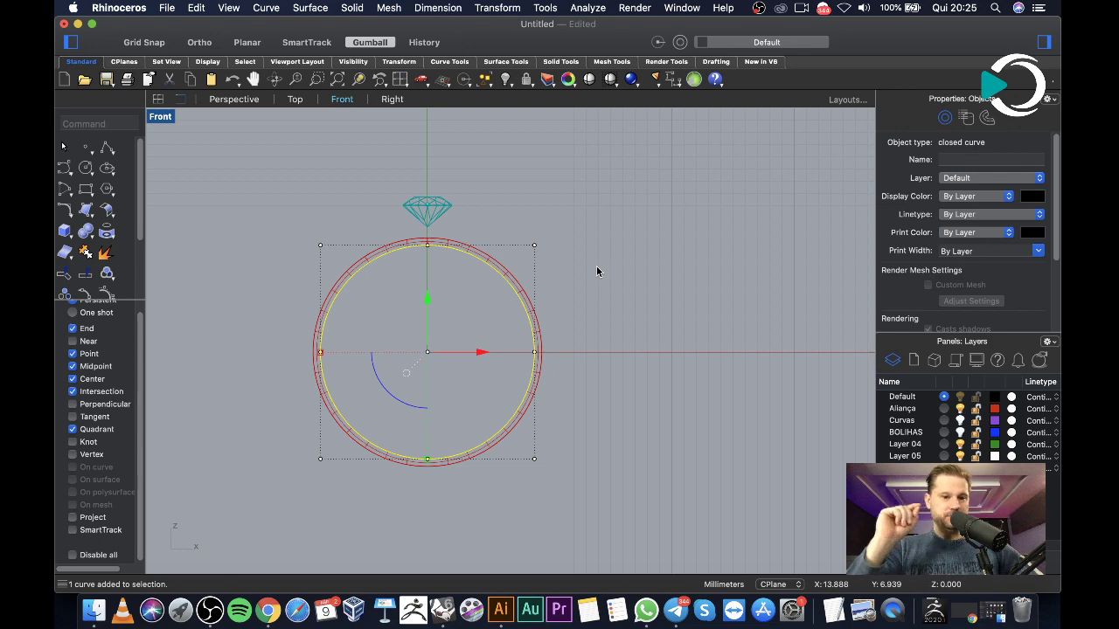
{"action": "key", "text": "Escape"}
Draw an S-shaped interpolated curve through four points beside the ring in the Front view
{"action": "scroll", "coordinate": [598, 267], "scroll_direction": "down", "scroll_amount": 3}
{"action": "right_click_drag", "start_coordinate": [672, 290], "coordinate": [572, 341]}
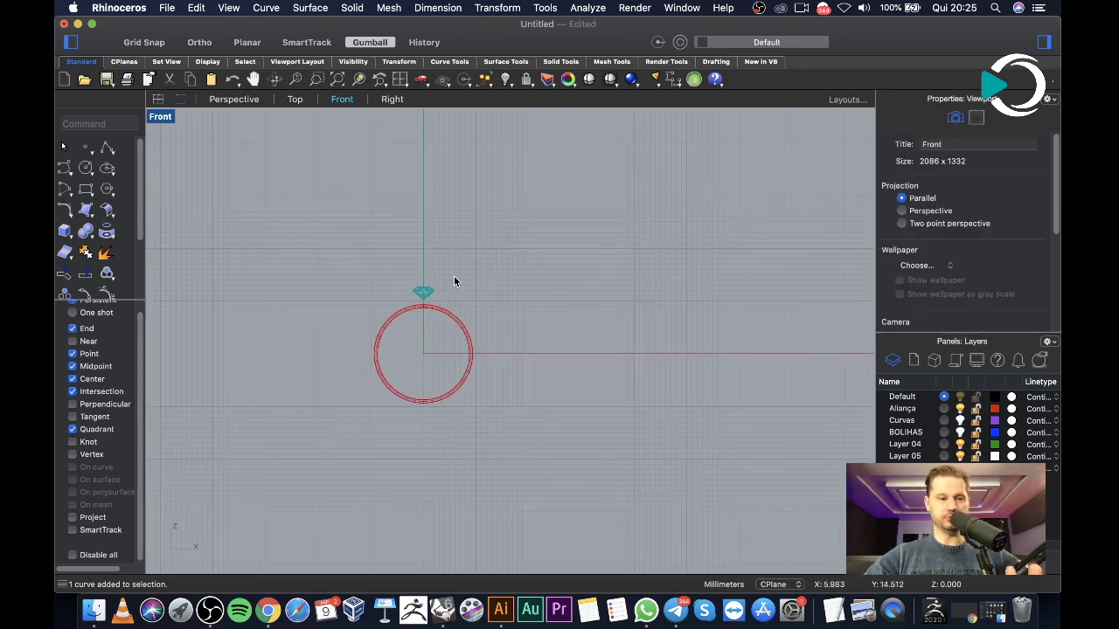
{"action": "left_click", "coordinate": [66, 168]}
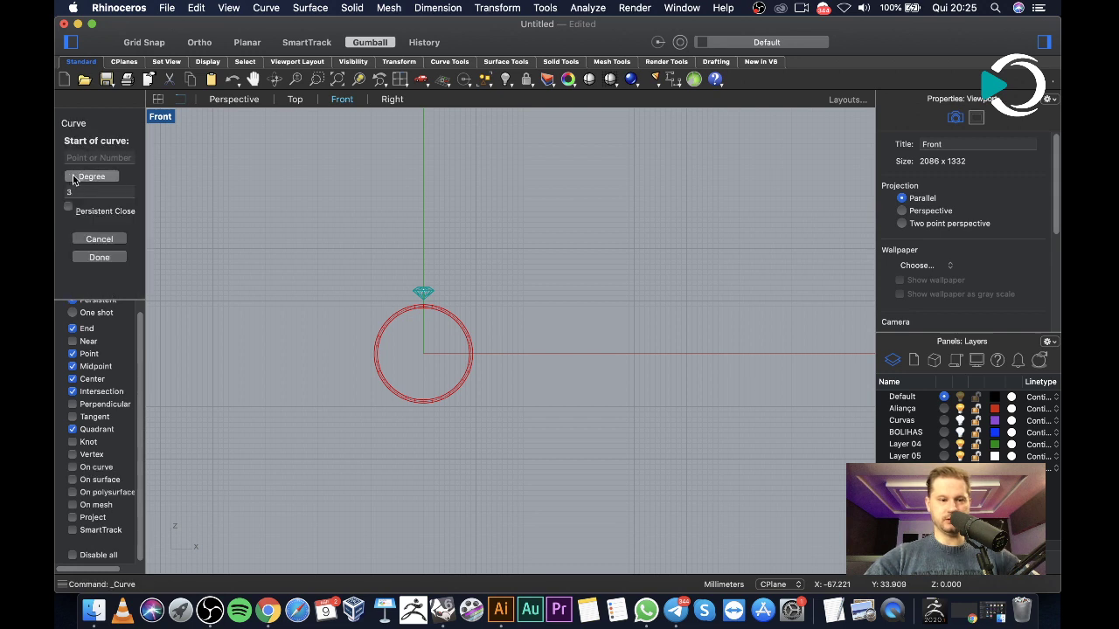
{"action": "key", "text": "Escape"}
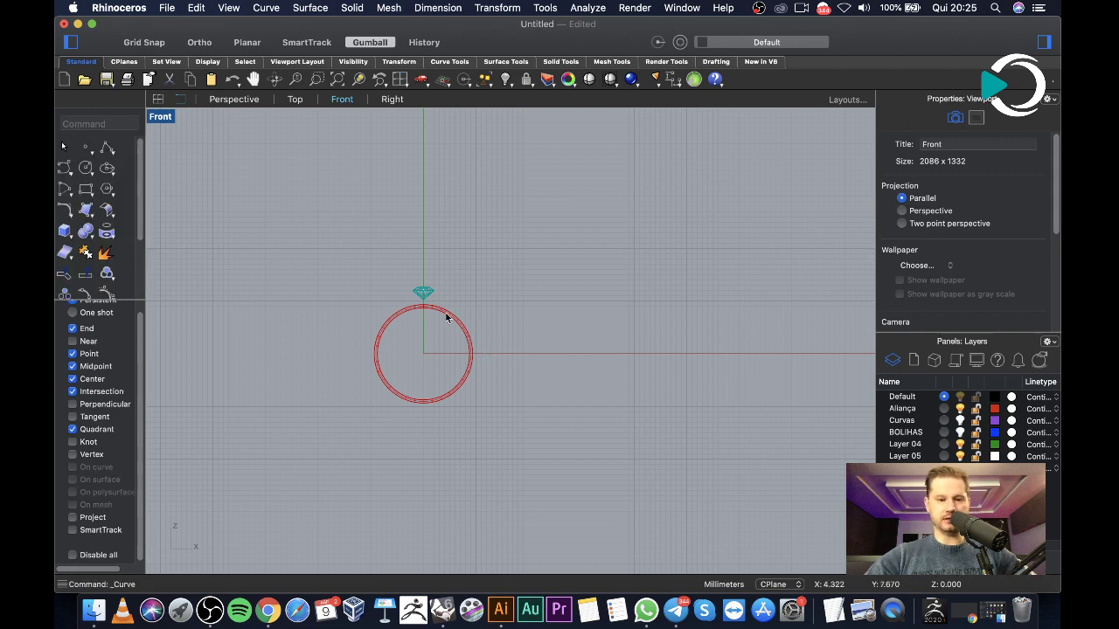
{"action": "left_click", "coordinate": [67, 212]}
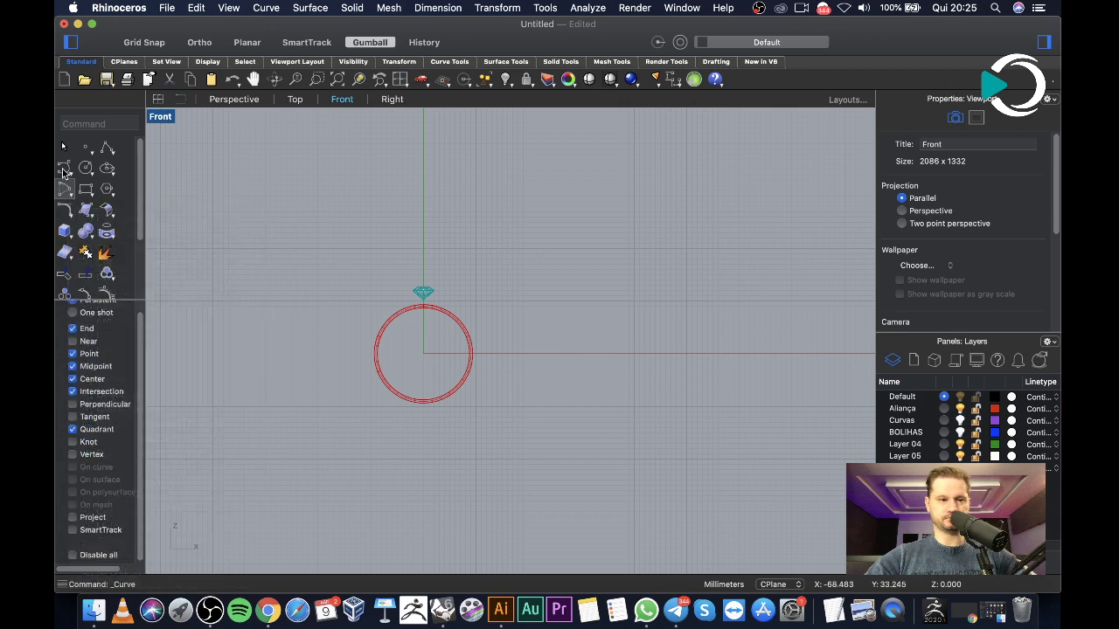
{"action": "left_click", "coordinate": [65, 169]}
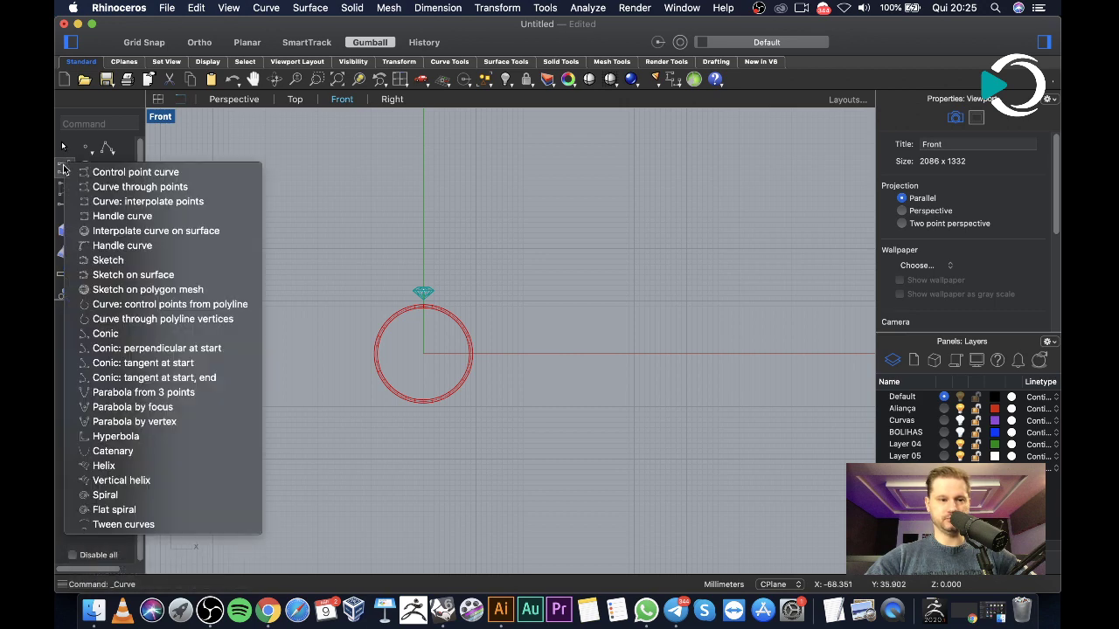
{"action": "left_click", "coordinate": [143, 202]}
{"action": "left_click", "coordinate": [621, 409]}
{"action": "left_click", "coordinate": [550, 308]}
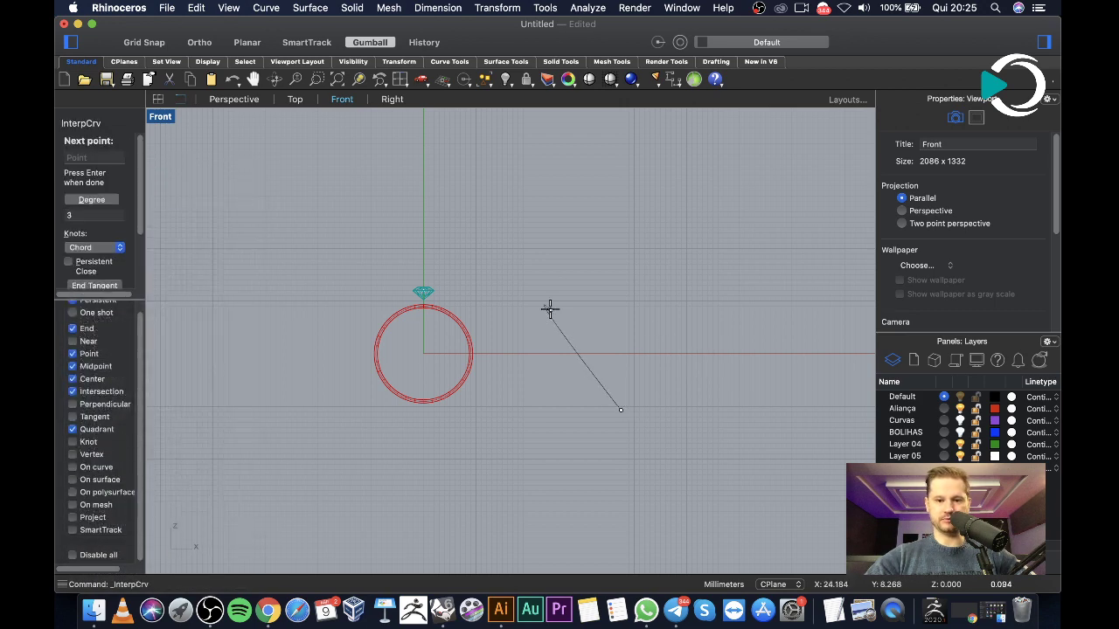
{"action": "left_click", "coordinate": [667, 275]}
{"action": "left_click", "coordinate": [564, 203]}
{"action": "key", "text": "Return"}
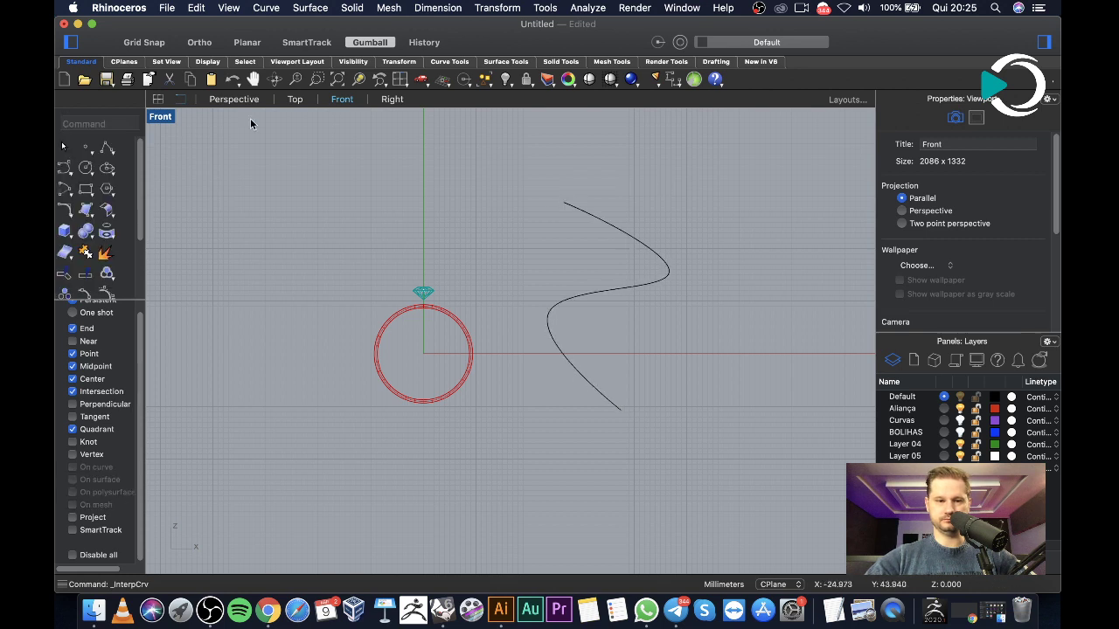
Draw a circle in the Top view beyond the far end of the S curve and scale it down uniformly
{"action": "double_click", "coordinate": [162, 116]}
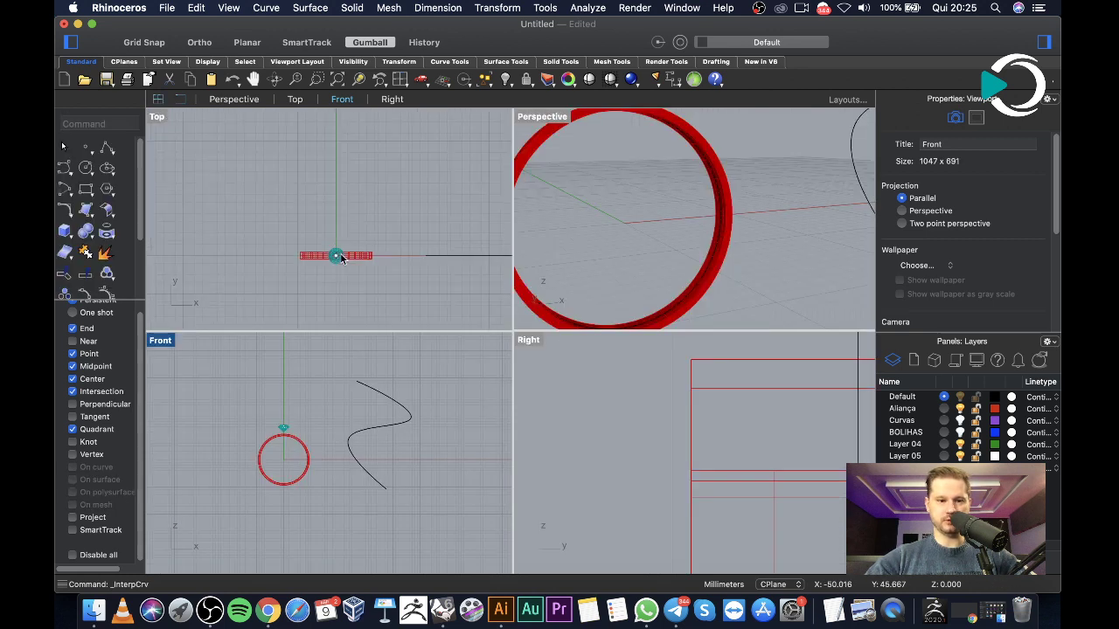
{"action": "right_click_drag", "start_coordinate": [366, 243], "coordinate": [334, 222]}
{"action": "left_click", "coordinate": [86, 168]}
{"action": "left_click", "coordinate": [442, 274]}
{"action": "left_click", "coordinate": [416, 253]}
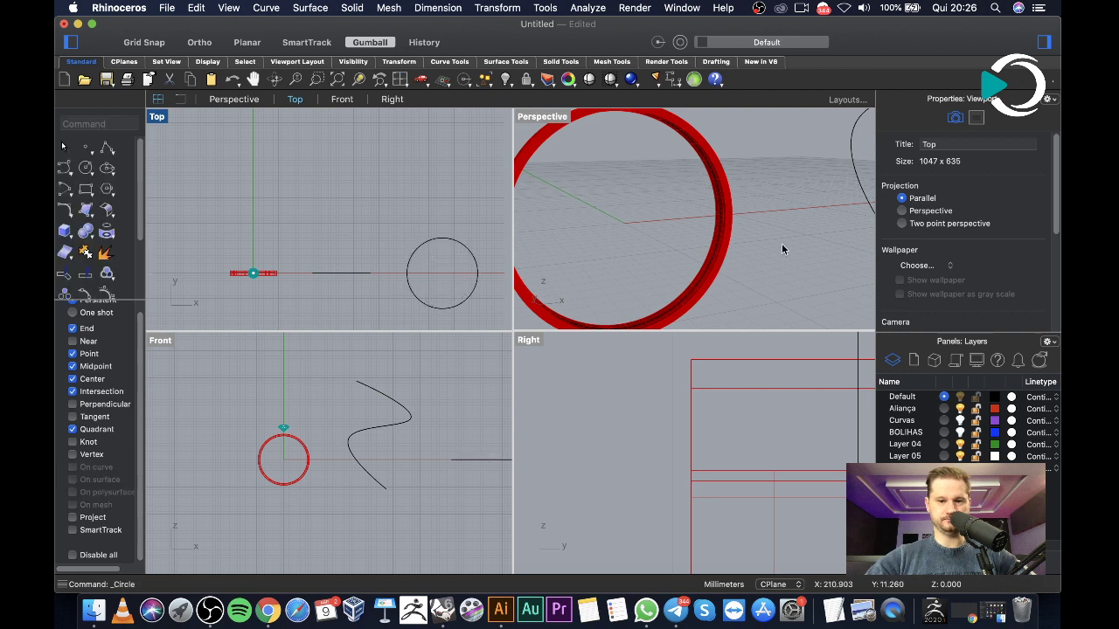
{"action": "scroll", "coordinate": [767, 250], "scroll_direction": "down", "scroll_amount": 5}
{"action": "left_click", "coordinate": [454, 245]}
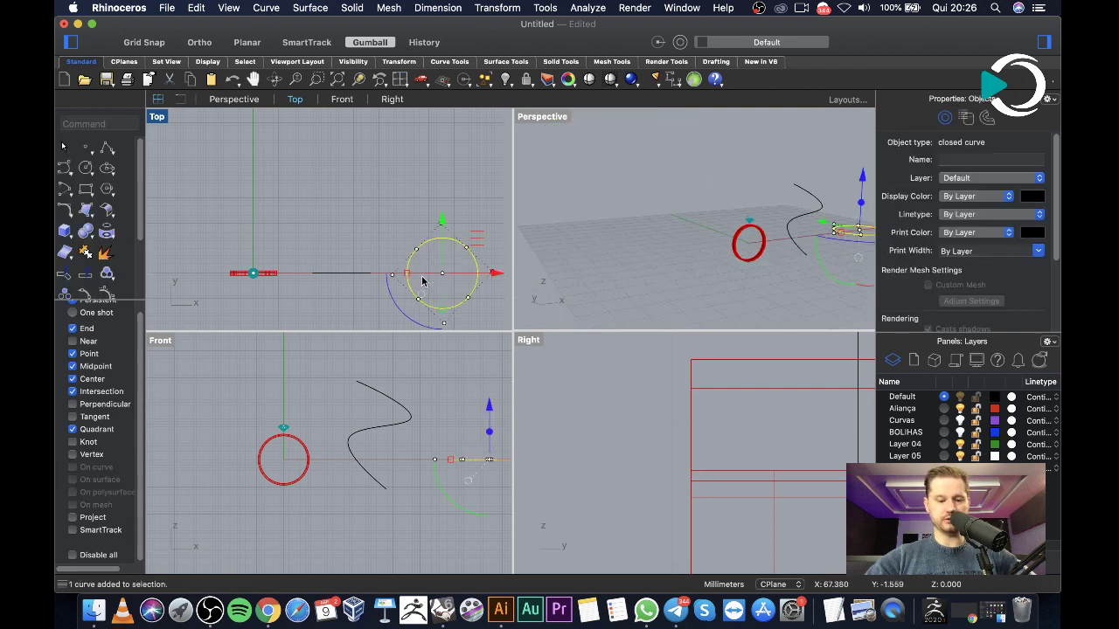
{"action": "left_click_drag", "start_coordinate": [407, 273], "coordinate": [437, 278], "text": "shift"}
Move the circle in the Front view from its outer control point on the ring side to the S curve's upper end
{"action": "right_click_drag", "start_coordinate": [456, 424], "coordinate": [354, 394]}
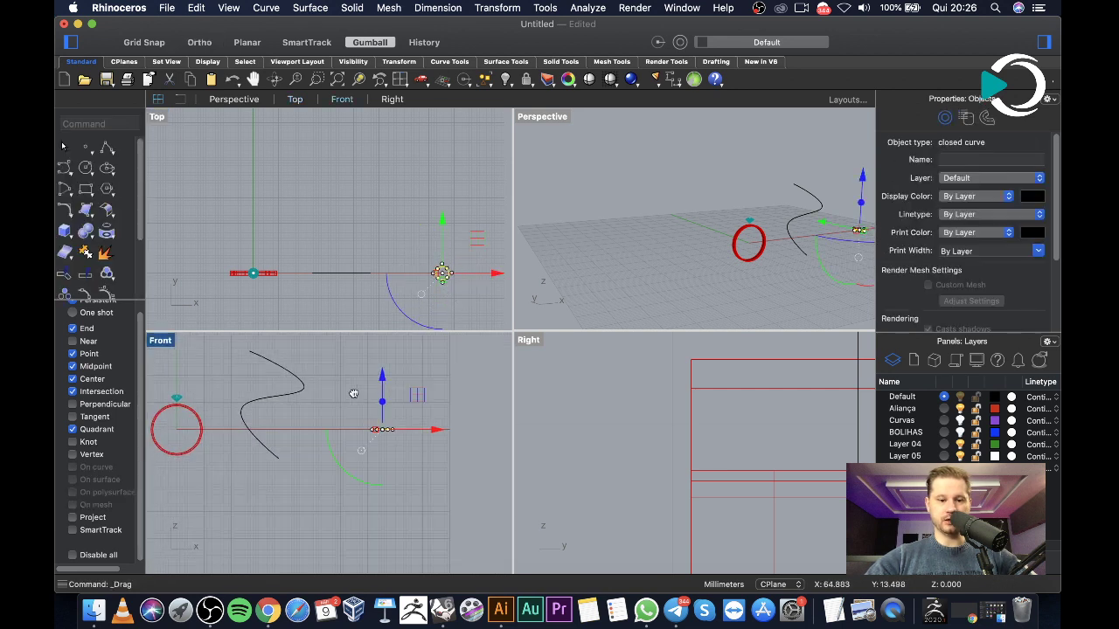
{"action": "left_click", "coordinate": [354, 398]}
{"action": "scroll", "coordinate": [377, 425], "scroll_direction": "up", "scroll_amount": 7}
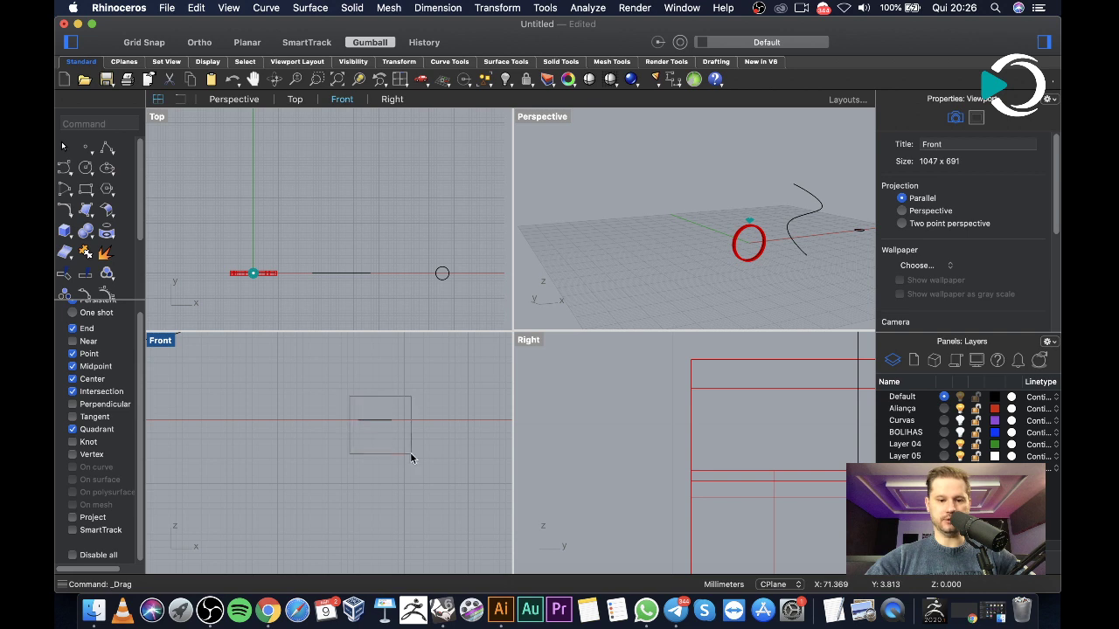
{"action": "left_click_drag", "start_coordinate": [412, 458], "coordinate": [415, 458]}
{"action": "type", "text": "Move"}
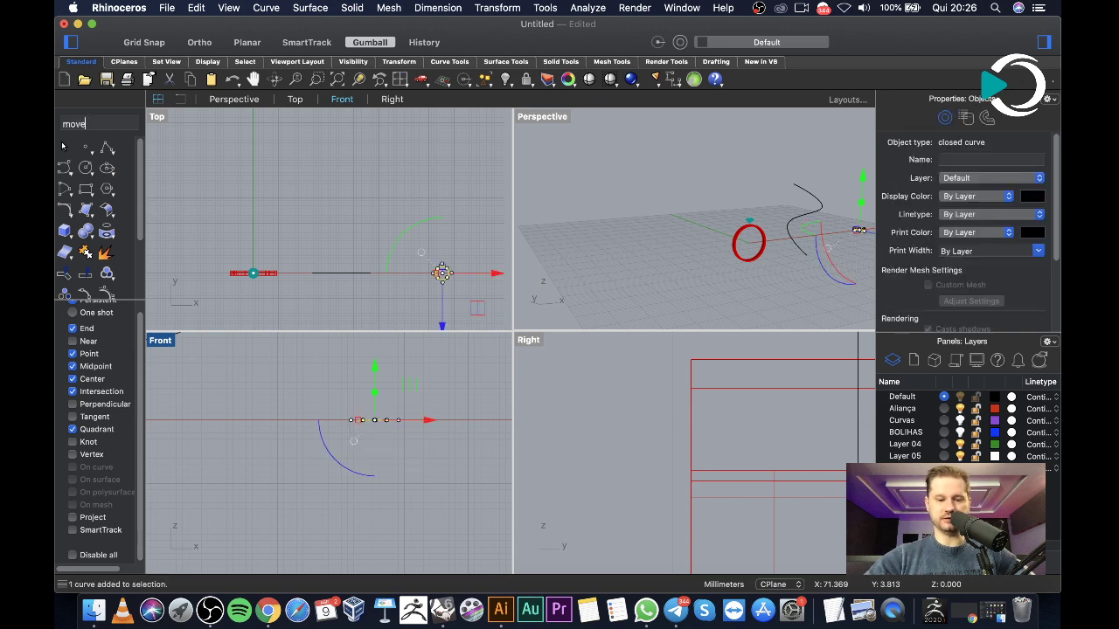
{"action": "key", "text": "Return"}
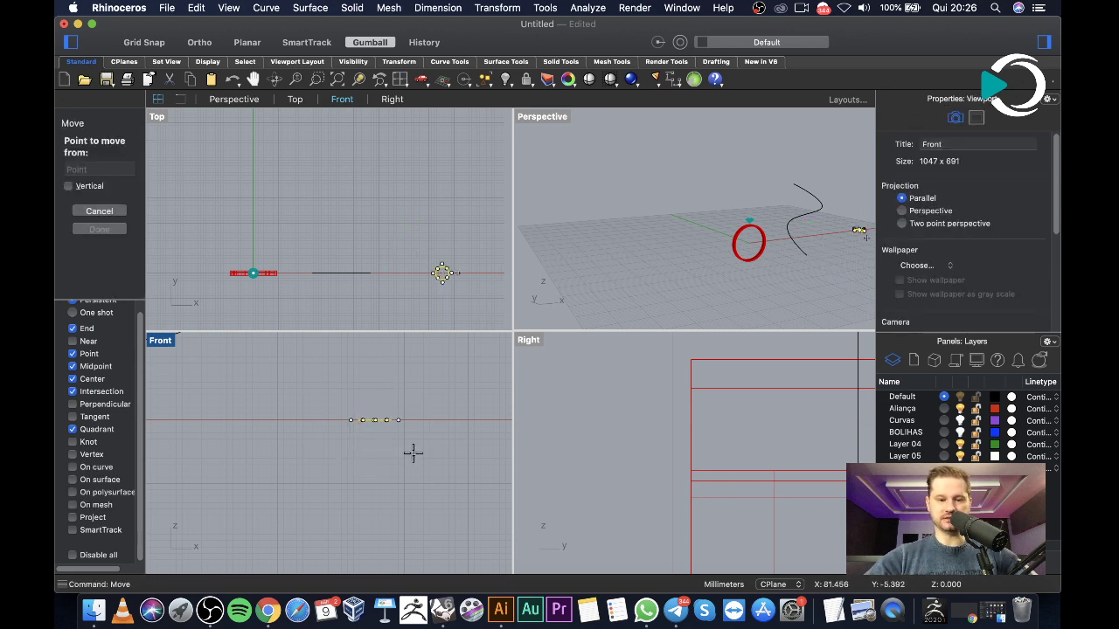
{"action": "left_click", "coordinate": [354, 421]}
{"action": "scroll", "coordinate": [352, 424], "scroll_direction": "down", "scroll_amount": 5}
{"action": "scroll", "coordinate": [247, 360], "scroll_direction": "up", "scroll_amount": 5}
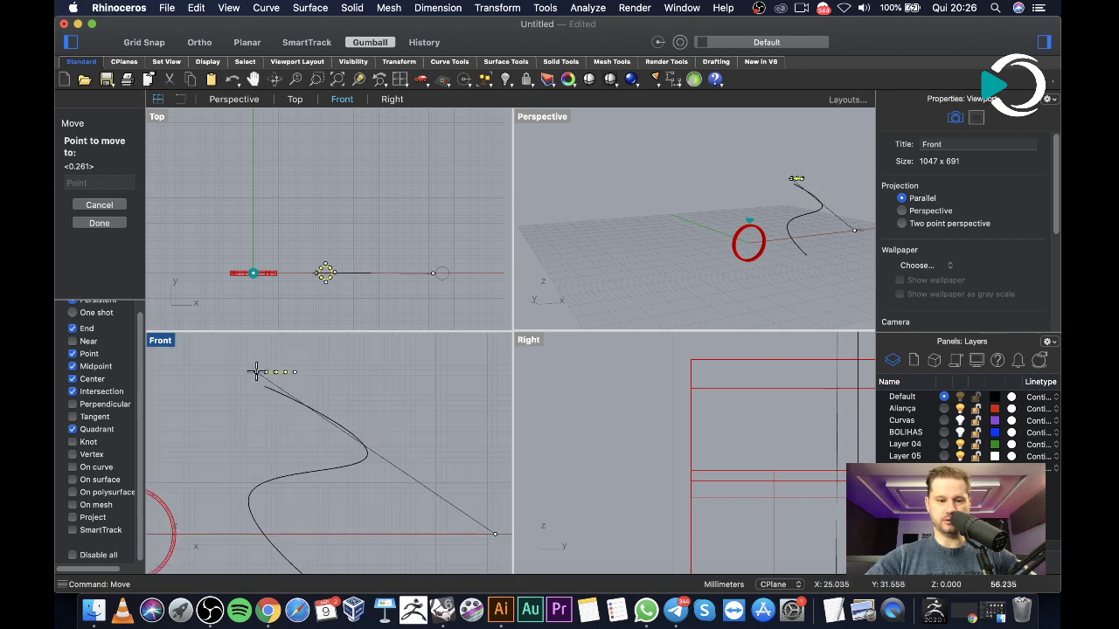
{"action": "left_click", "coordinate": [268, 387]}
{"action": "key", "text": "Escape"}
Move the circle again so its edge nearest the ring snaps onto the S curve's upper end
{"action": "right_click_drag", "start_coordinate": [392, 373], "coordinate": [243, 391]}
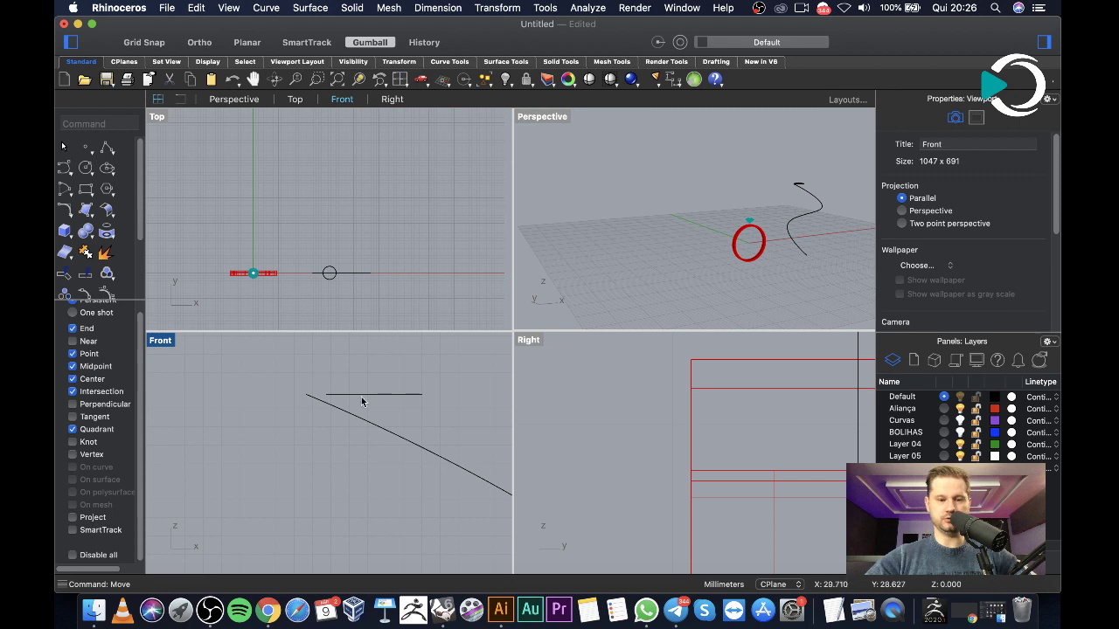
{"action": "left_click", "coordinate": [407, 396]}
{"action": "type", "text": "move"}
{"action": "key", "text": "Return"}
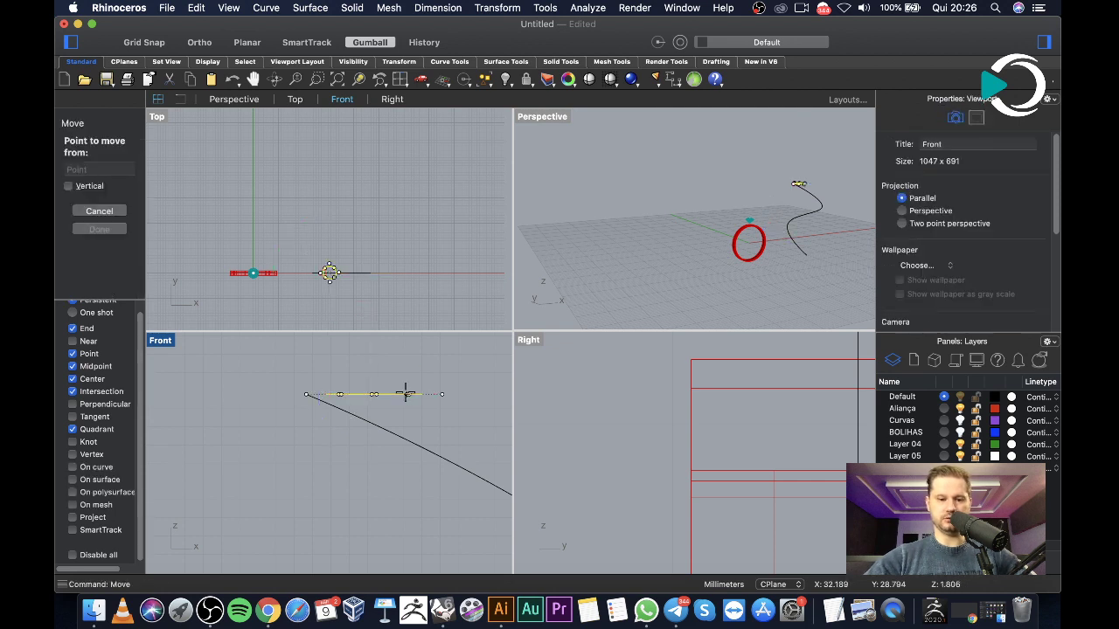
{"action": "scroll", "coordinate": [338, 381], "scroll_direction": "up", "scroll_amount": 8}
{"action": "left_click", "coordinate": [298, 431]}
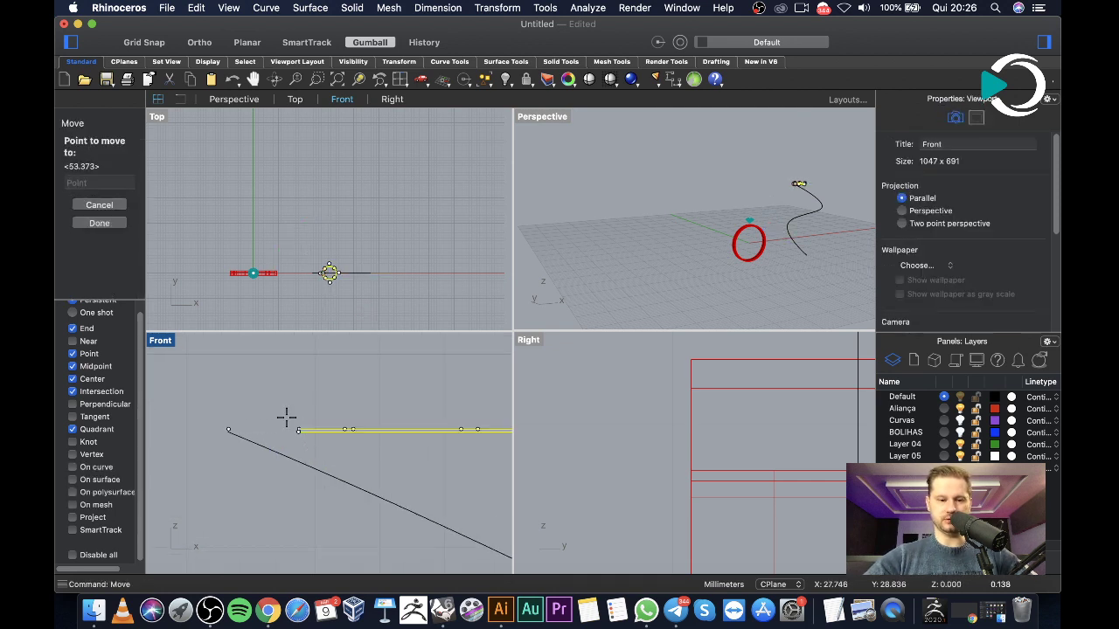
{"action": "left_click", "coordinate": [227, 431]}
{"action": "scroll", "coordinate": [238, 393], "scroll_direction": "down", "scroll_amount": 8}
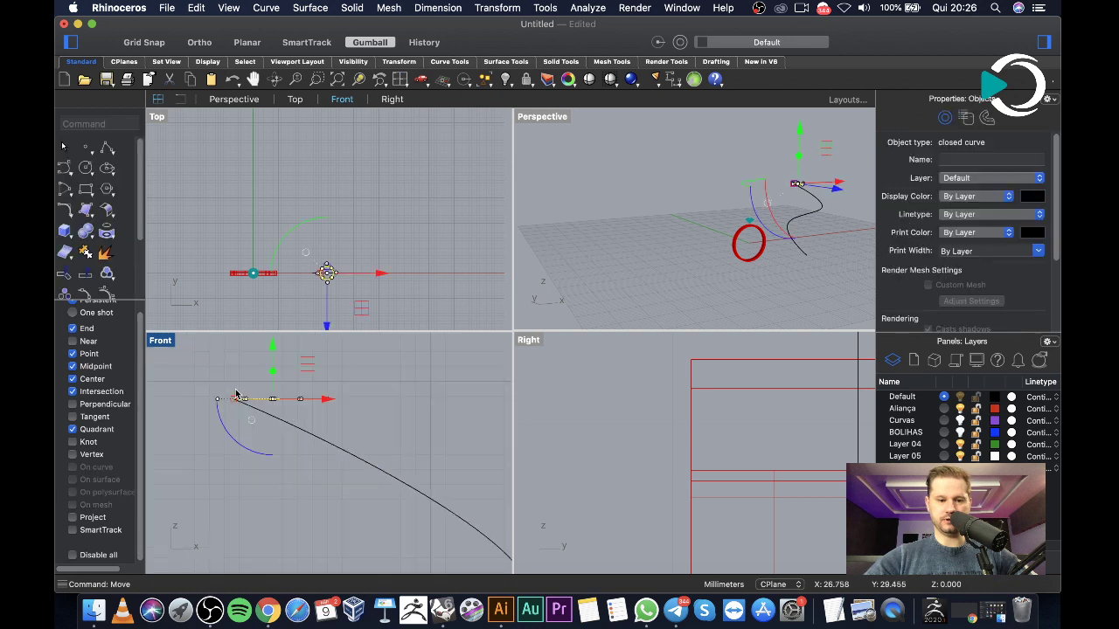
{"action": "left_click", "coordinate": [293, 518]}
{"action": "key", "text": "Escape"}
Sweep the circle along the S curve with Sweep1, using the Freeform frame style and unchanged cross sections
{"action": "scroll", "coordinate": [293, 371], "scroll_direction": "down", "scroll_amount": 7}
{"action": "scroll", "coordinate": [294, 372], "scroll_direction": "down", "scroll_amount": 3}
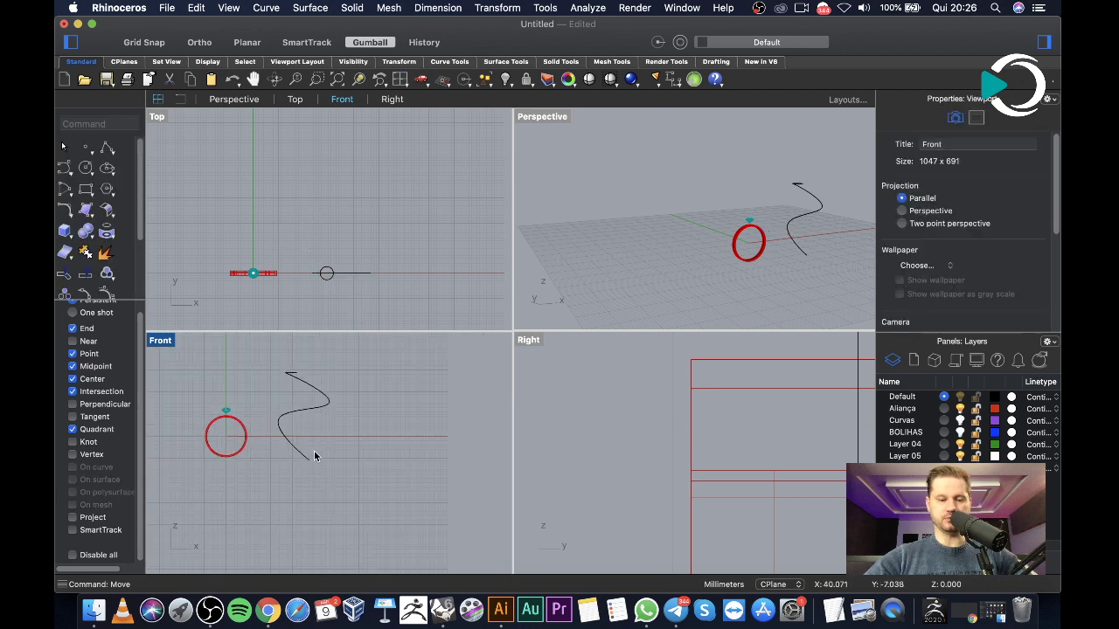
{"action": "type", "text": "swe"}
{"action": "key", "text": "Return"}
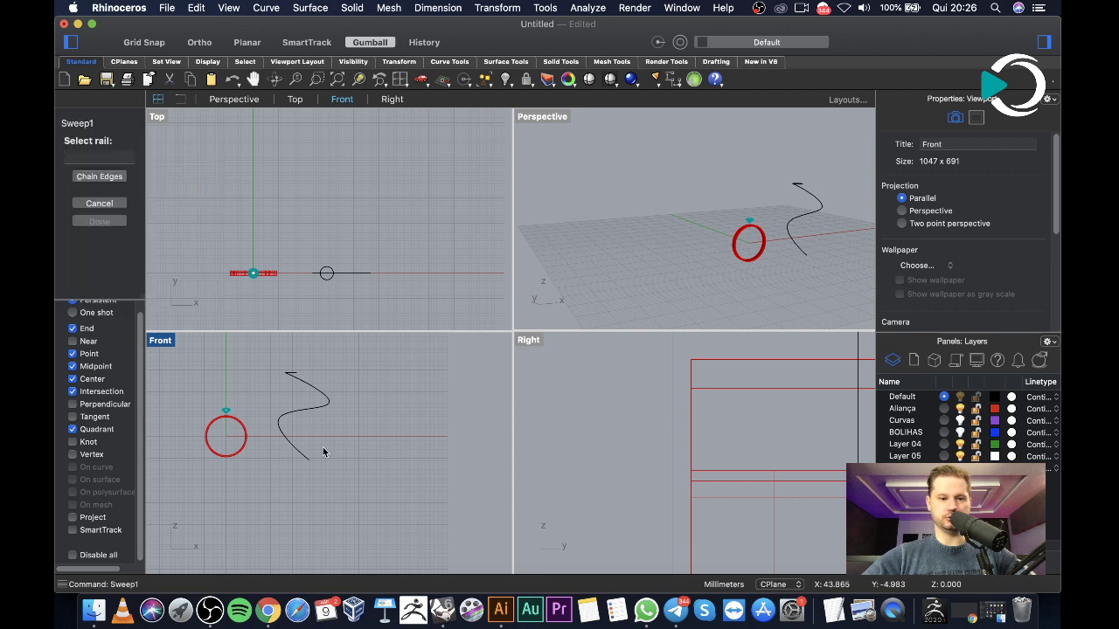
{"action": "left_click", "coordinate": [329, 400]}
{"action": "scroll", "coordinate": [303, 382], "scroll_direction": "up", "scroll_amount": 2}
{"action": "left_click", "coordinate": [288, 374]}
{"action": "key", "text": "Return"}
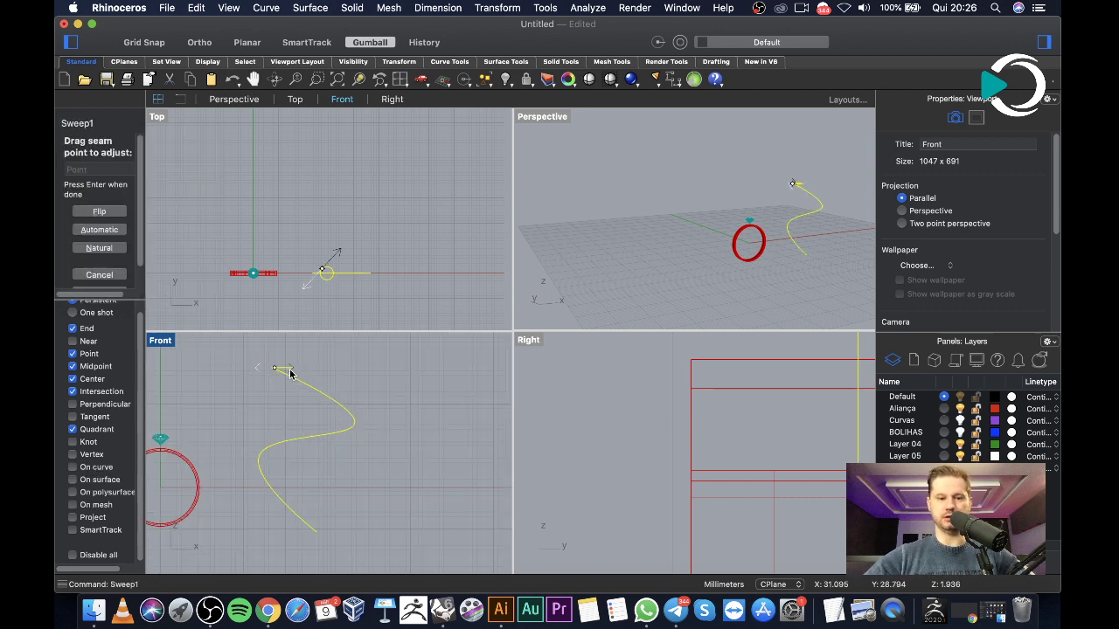
{"action": "key", "text": "Return"}
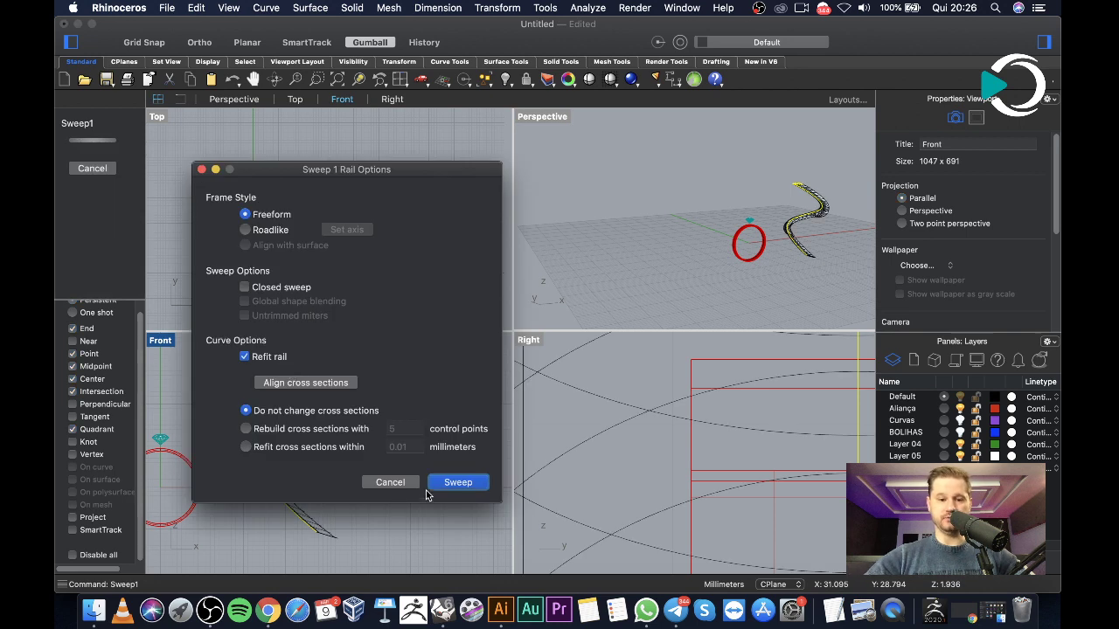
{"action": "left_click", "coordinate": [464, 486]}
{"action": "right_click_drag", "start_coordinate": [655, 231], "coordinate": [584, 203]}
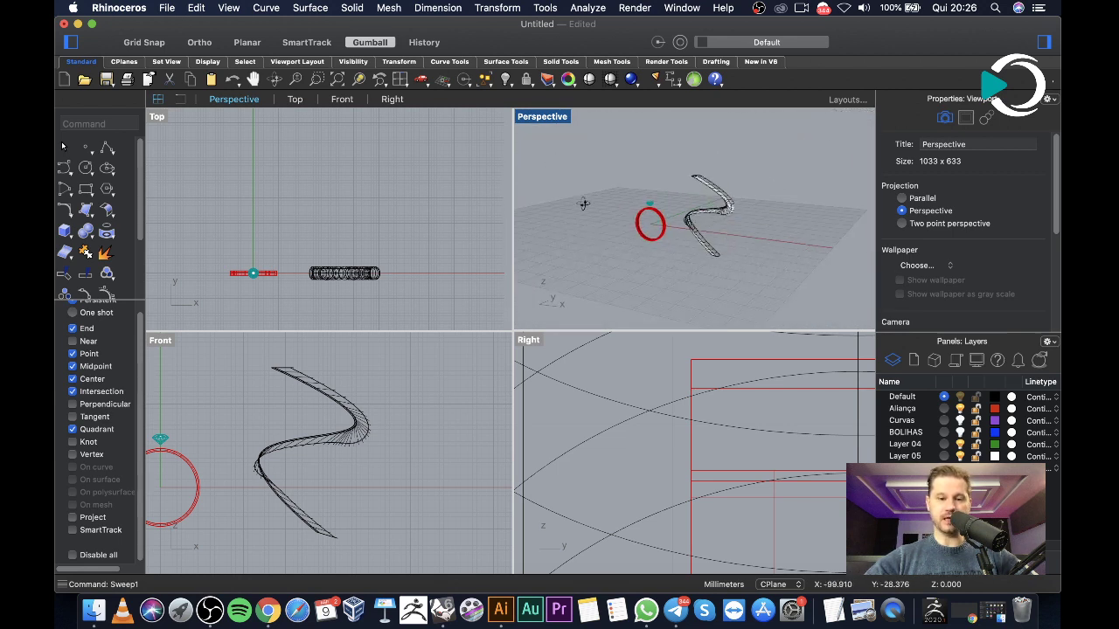
Delete the swept surface, keeping the circle and the S curve
{"action": "left_click", "coordinate": [358, 440]}
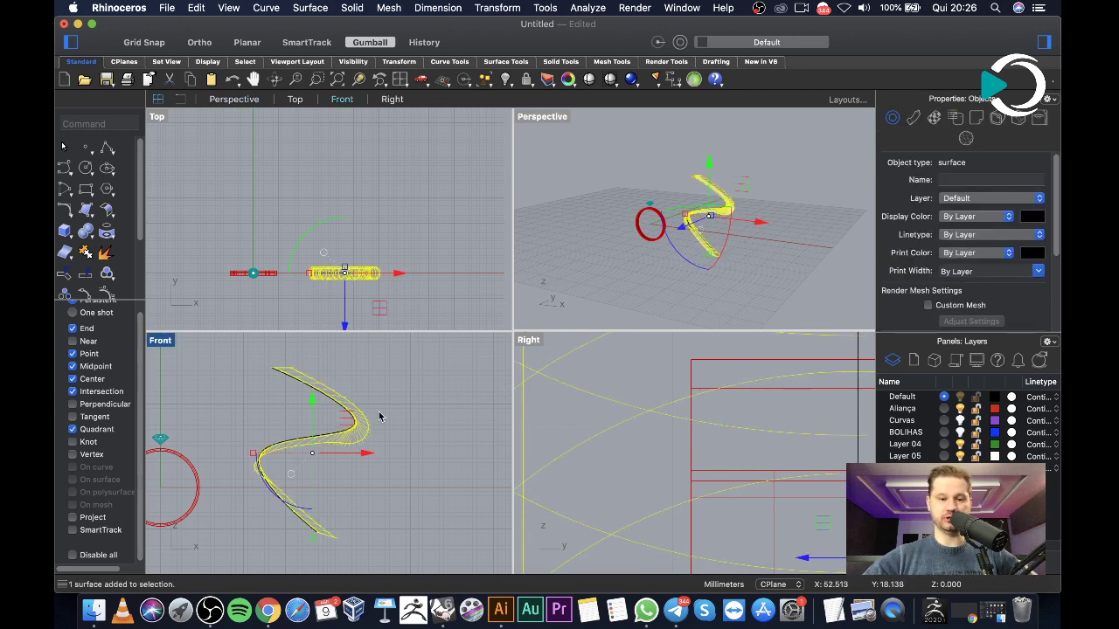
{"action": "key", "text": "Delete"}
{"action": "left_click", "coordinate": [285, 373]}
{"action": "left_click", "coordinate": [411, 381]}
{"action": "scroll", "coordinate": [331, 388], "scroll_direction": "down", "scroll_amount": 2}
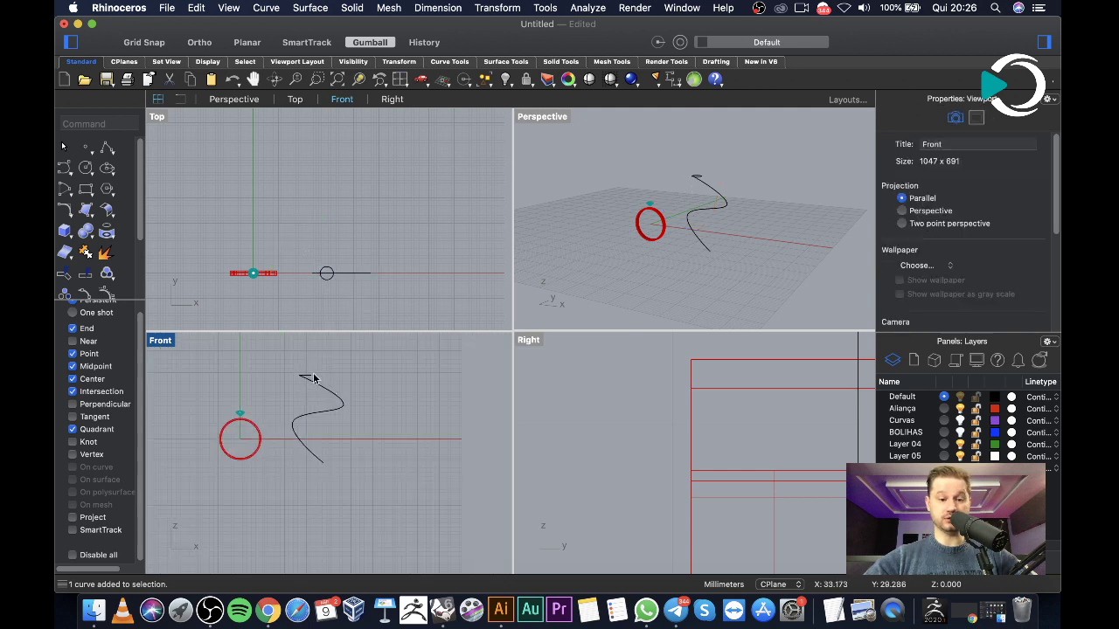
Move the S curve horizontally away from the circle and the ring in the Front view
{"action": "left_click", "coordinate": [308, 376]}
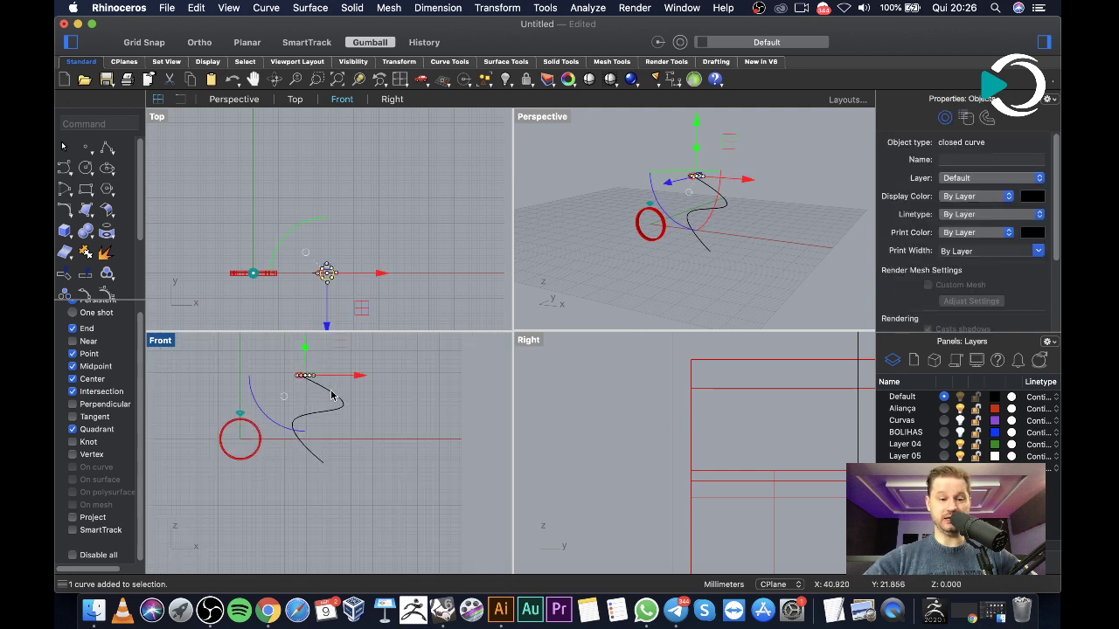
{"action": "scroll", "coordinate": [337, 278], "scroll_direction": "up", "scroll_amount": 3}
{"action": "scroll", "coordinate": [353, 284], "scroll_direction": "up", "scroll_amount": 4}
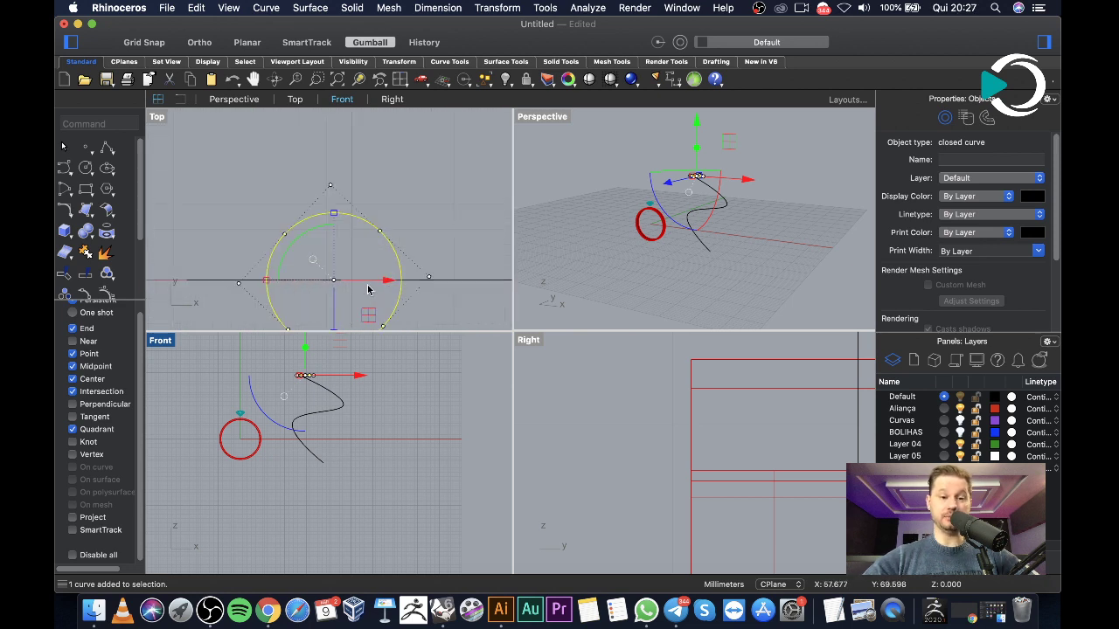
{"action": "scroll", "coordinate": [368, 290], "scroll_direction": "down", "scroll_amount": 4}
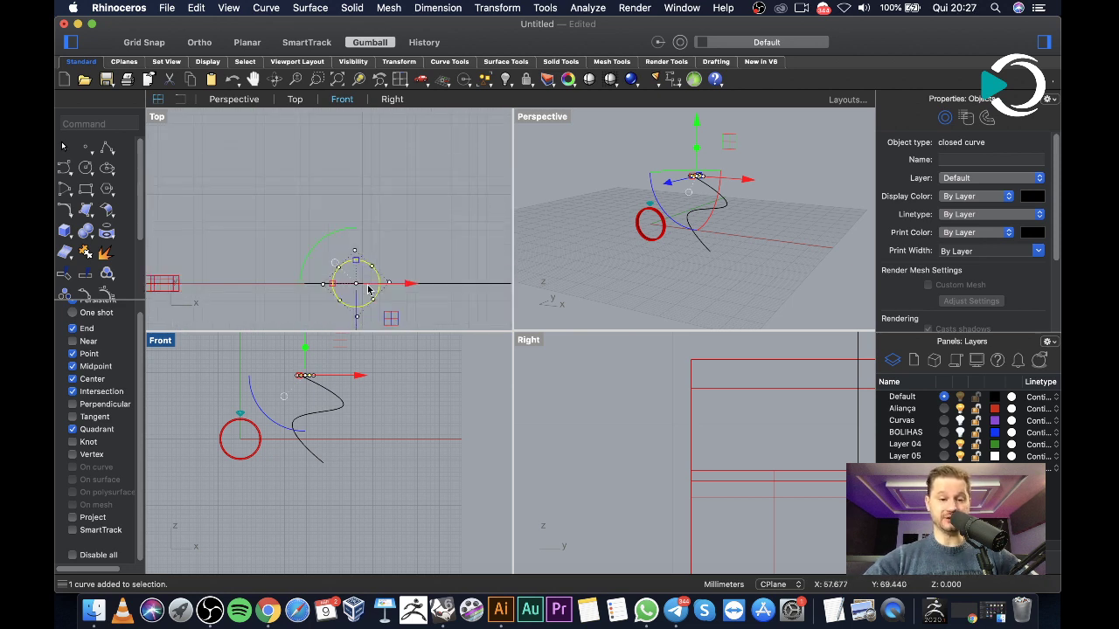
{"action": "left_click", "coordinate": [380, 420]}
{"action": "left_click", "coordinate": [341, 403]}
{"action": "left_click_drag", "start_coordinate": [359, 419], "coordinate": [449, 420]}
Sweep the circle along the separated S curve with Sweep1, using the Freeform frame style and unchanged cross sections
{"action": "left_click", "coordinate": [307, 469]}
{"action": "type", "text": "swe"}
{"action": "key", "text": "Return"}
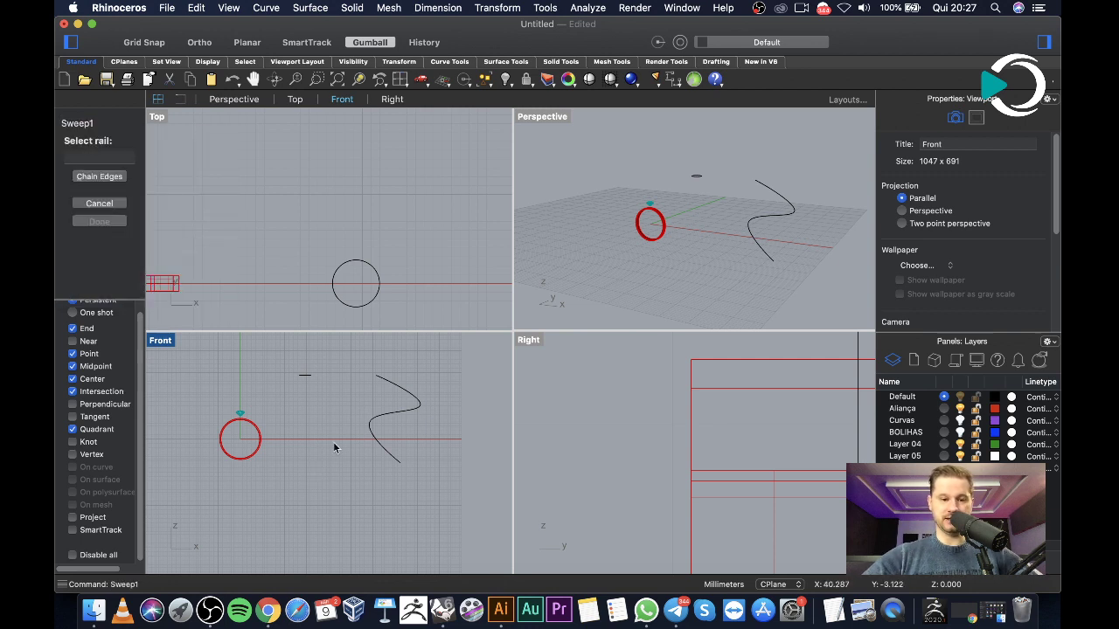
{"action": "left_click", "coordinate": [376, 423]}
{"action": "left_click", "coordinate": [303, 378]}
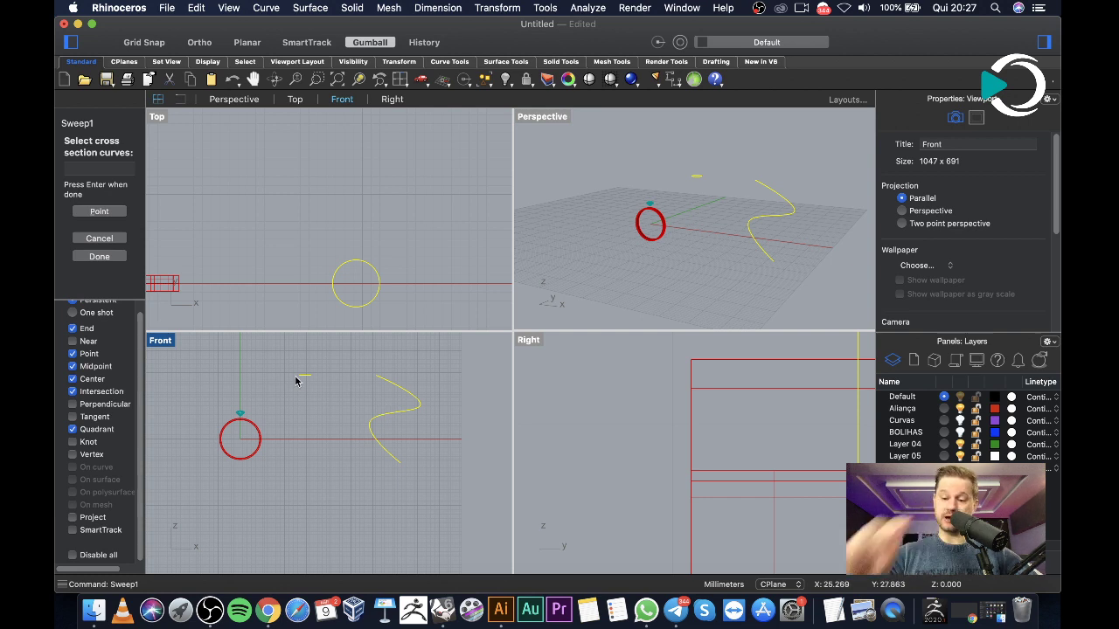
{"action": "key", "text": "Return"}
{"action": "key", "text": "Return"}
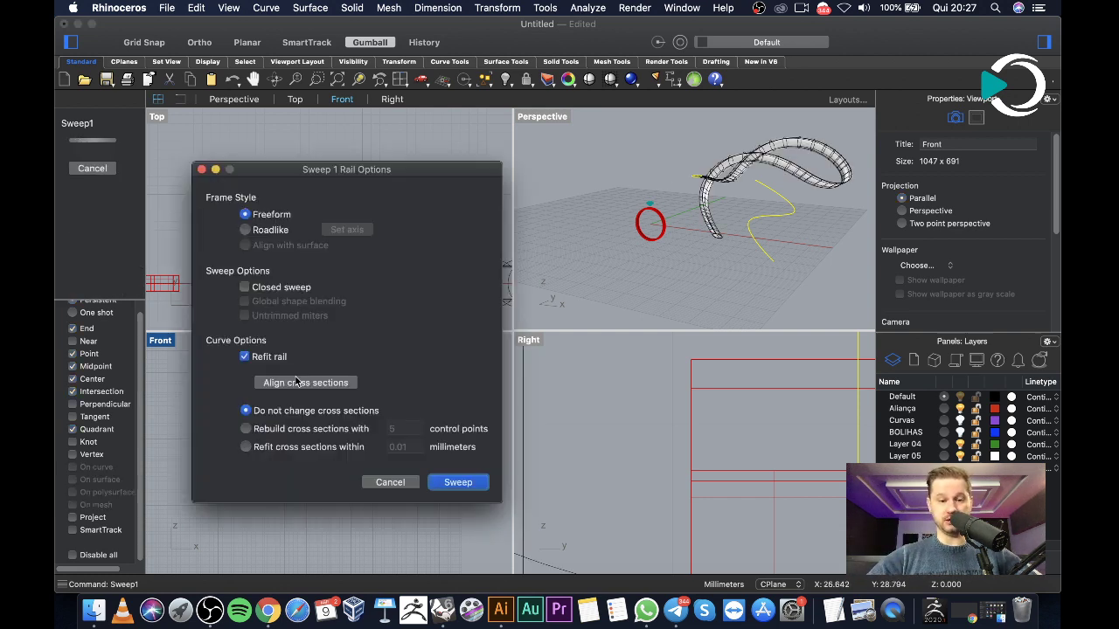
{"action": "key", "text": "Return"}
{"action": "scroll", "coordinate": [383, 377], "scroll_direction": "down", "scroll_amount": 3}
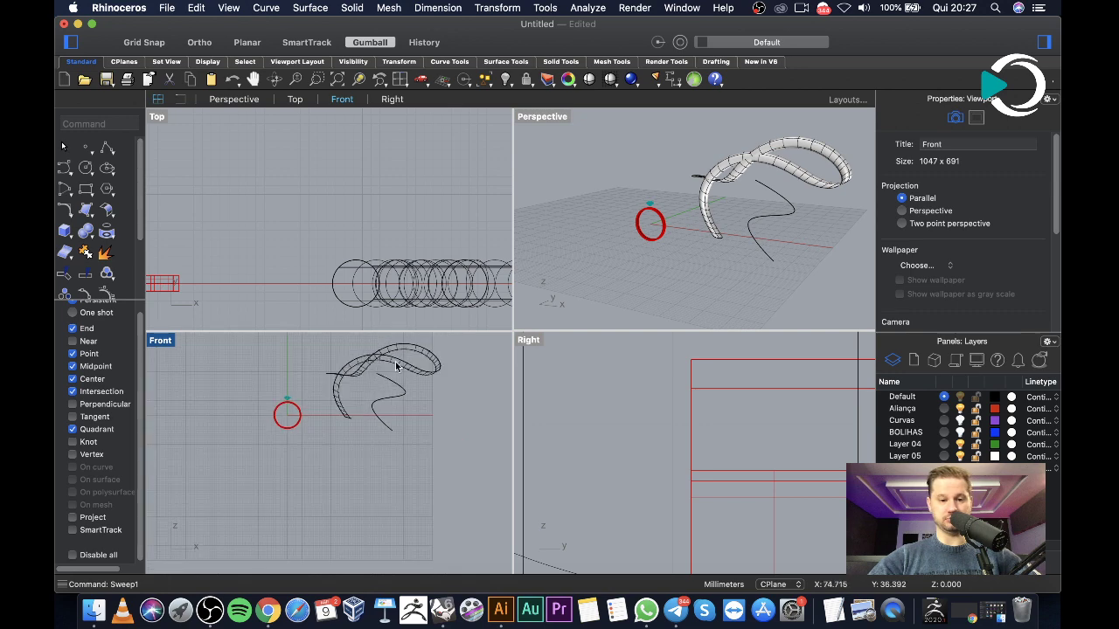
Delete the swept surface and move the S curve back towards the ring so it passes beneath the circle in the Front view
{"action": "left_click", "coordinate": [398, 360]}
{"action": "key", "text": "Delete"}
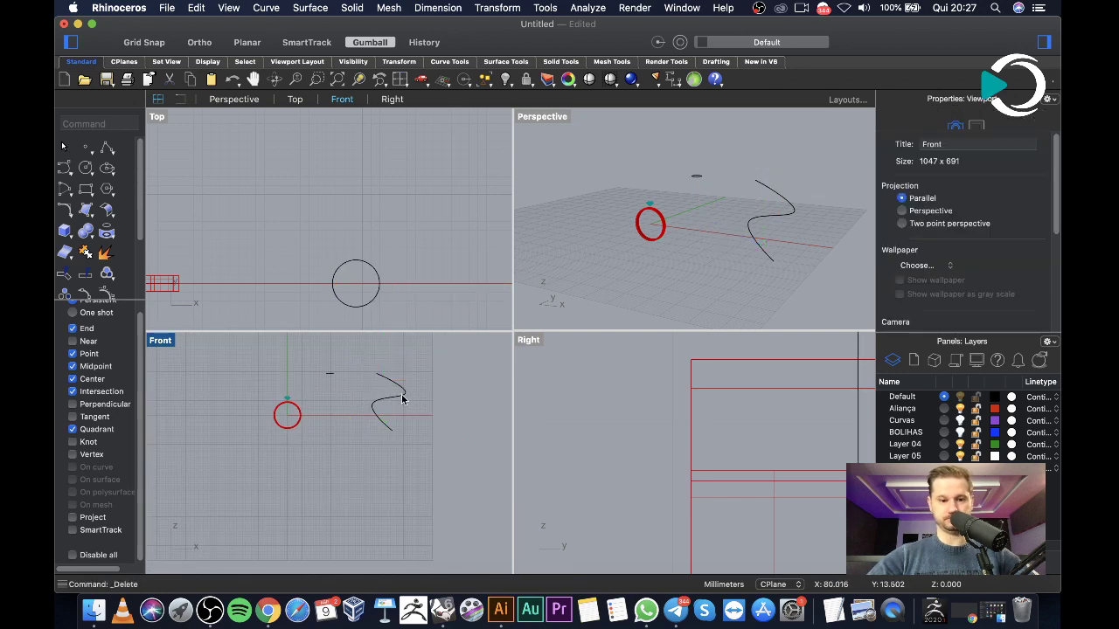
{"action": "left_click", "coordinate": [407, 400]}
{"action": "left_click_drag", "start_coordinate": [444, 402], "coordinate": [352, 379]}
{"action": "scroll", "coordinate": [340, 390], "scroll_direction": "up", "scroll_amount": 5}
{"action": "right_click", "coordinate": [319, 391]}
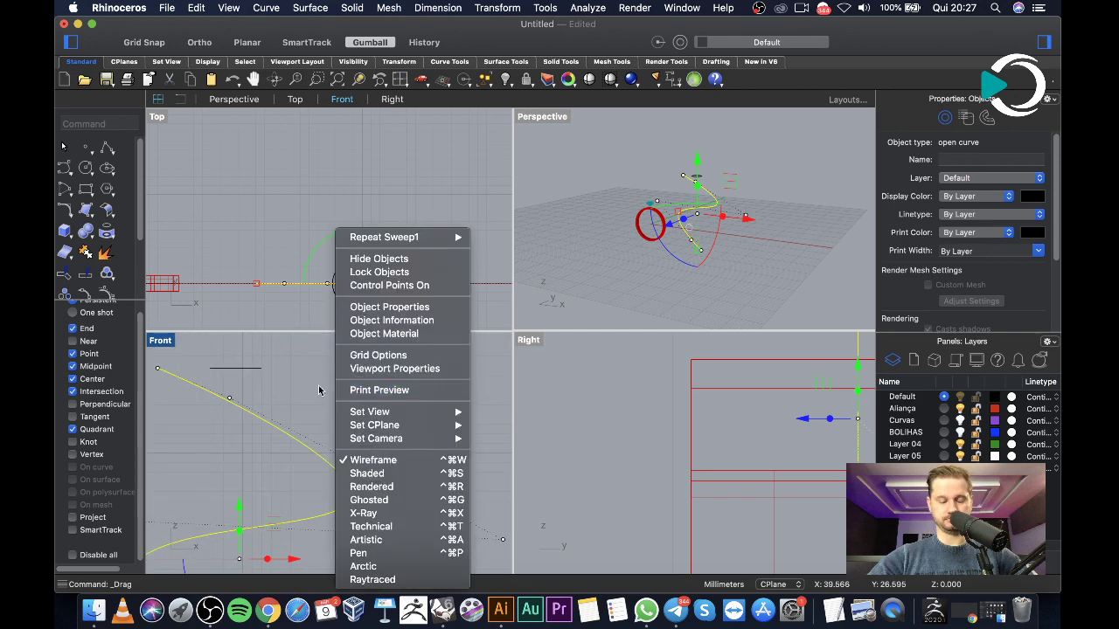
{"action": "left_click", "coordinate": [318, 385]}
{"action": "left_click", "coordinate": [318, 385]}
{"action": "scroll", "coordinate": [318, 386], "scroll_direction": "down", "scroll_amount": 6}
Sweep the circle along the repositioned S curve with Sweep1, keeping the default seam point
{"action": "type", "text": "sweep1"}
{"action": "key", "text": "Return"}
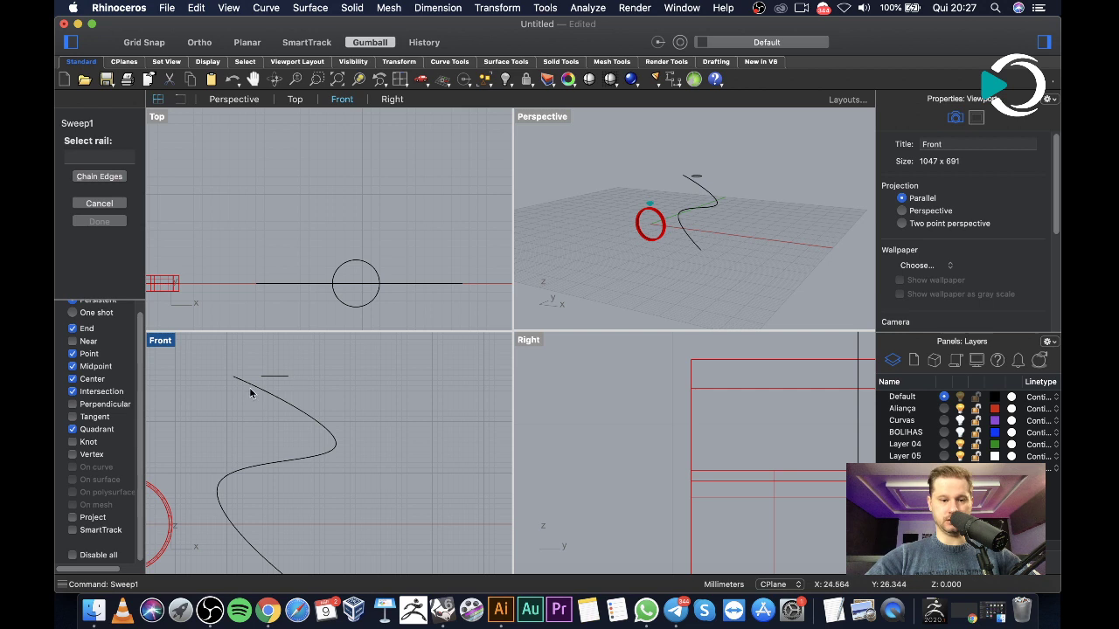
{"action": "left_click", "coordinate": [251, 389]}
{"action": "left_click", "coordinate": [267, 377]}
{"action": "key", "text": "Return"}
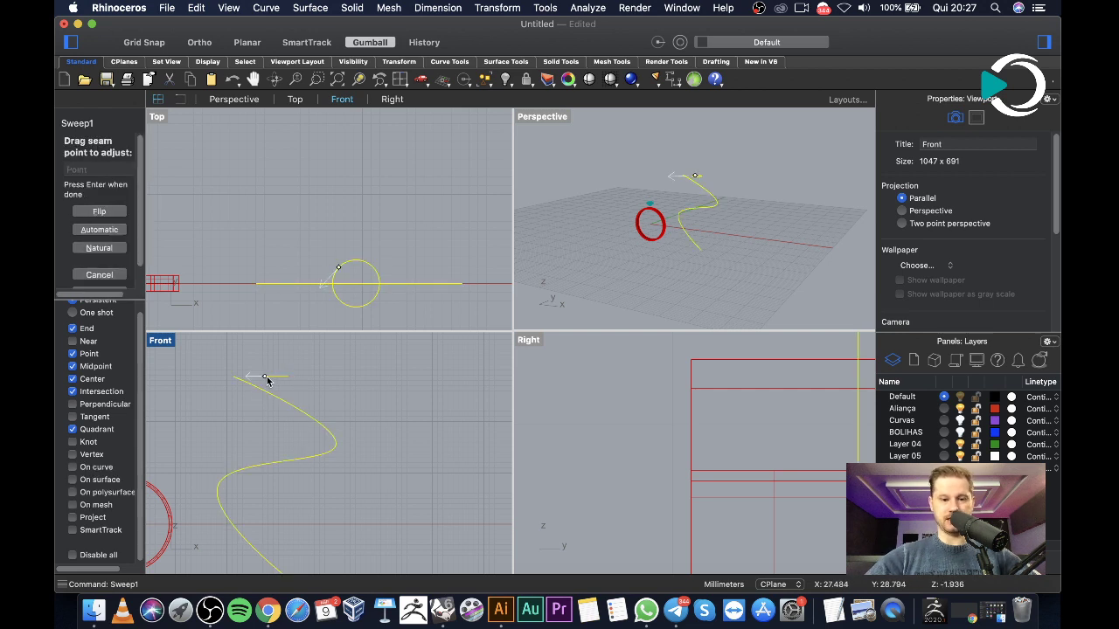
{"action": "key", "text": "Return"}
{"action": "key", "text": "Escape"}
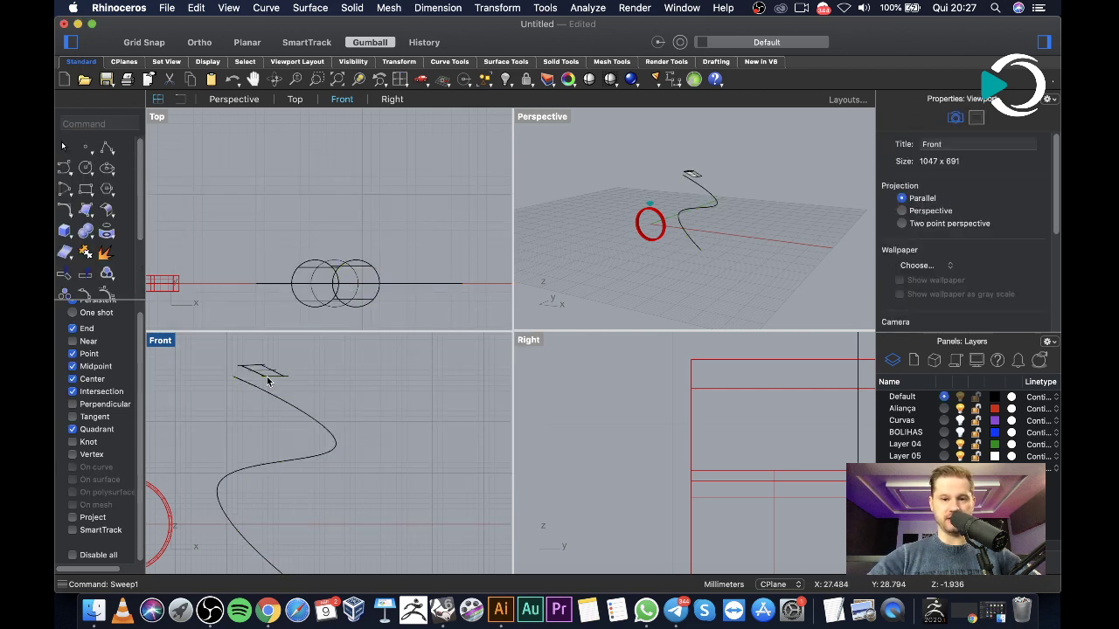
Delete the short swept surface above the S curve, keeping the circle
{"action": "scroll", "coordinate": [305, 461], "scroll_direction": "down", "scroll_amount": 5}
{"action": "left_click", "coordinate": [300, 410]}
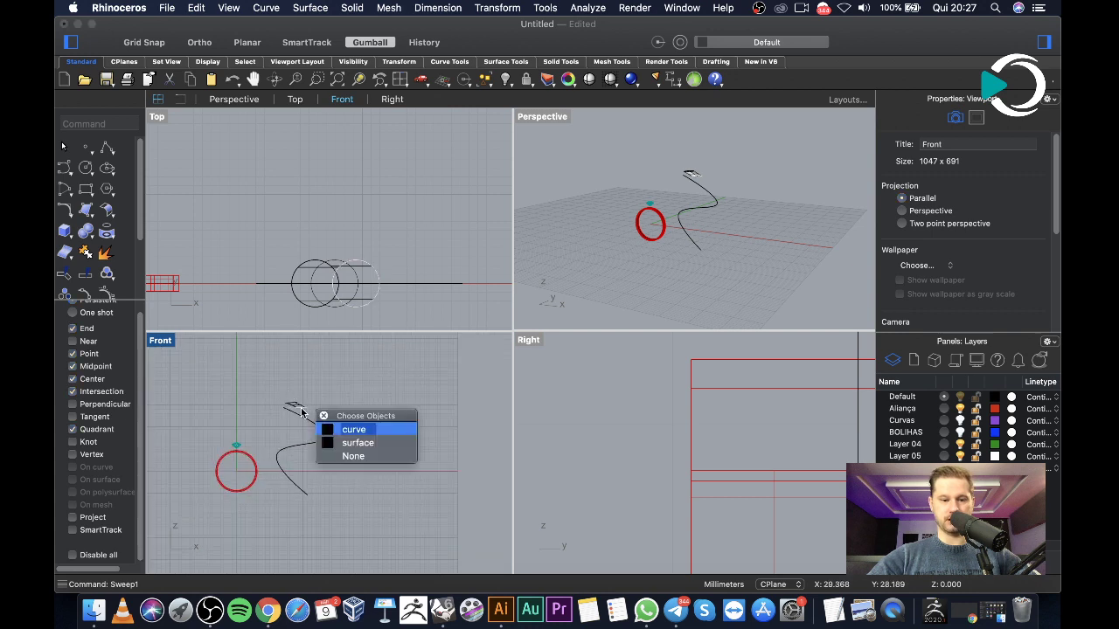
{"action": "left_click", "coordinate": [342, 377]}
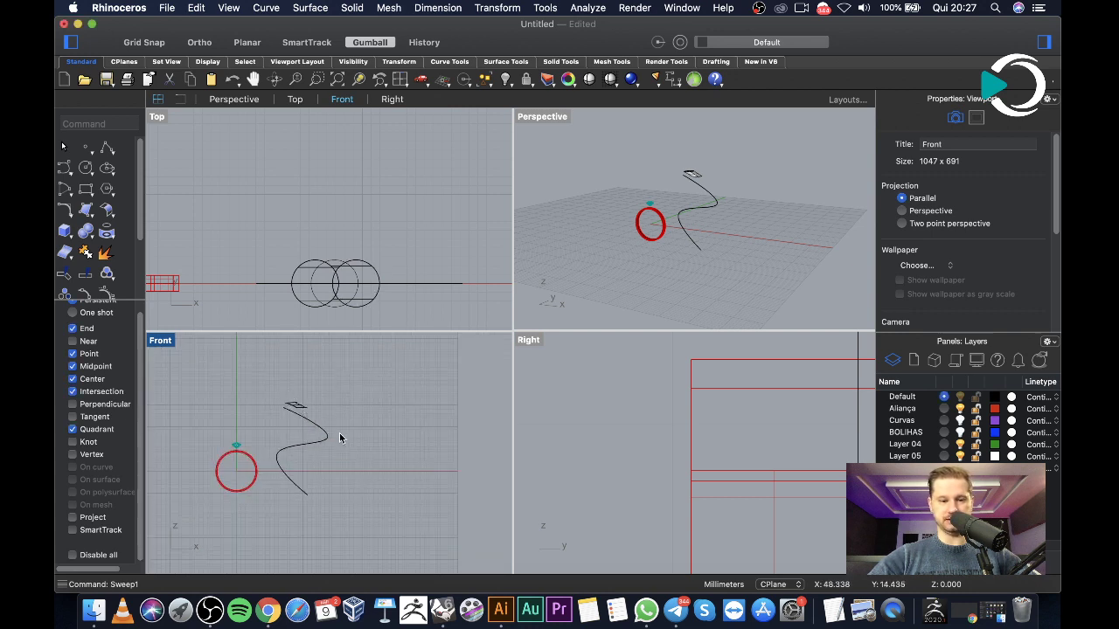
{"action": "scroll", "coordinate": [300, 414], "scroll_direction": "up", "scroll_amount": 5}
{"action": "left_click", "coordinate": [306, 425]}
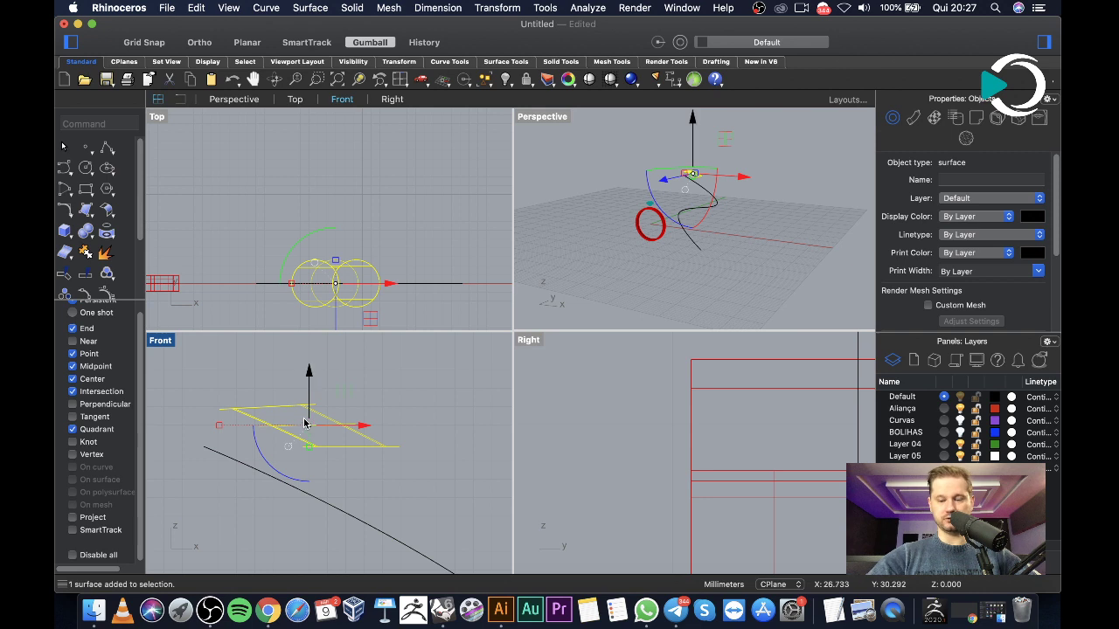
{"action": "key", "text": "Delete"}
Move the circle slightly upward in the Front view and delete the S curve
{"action": "left_click", "coordinate": [344, 448]}
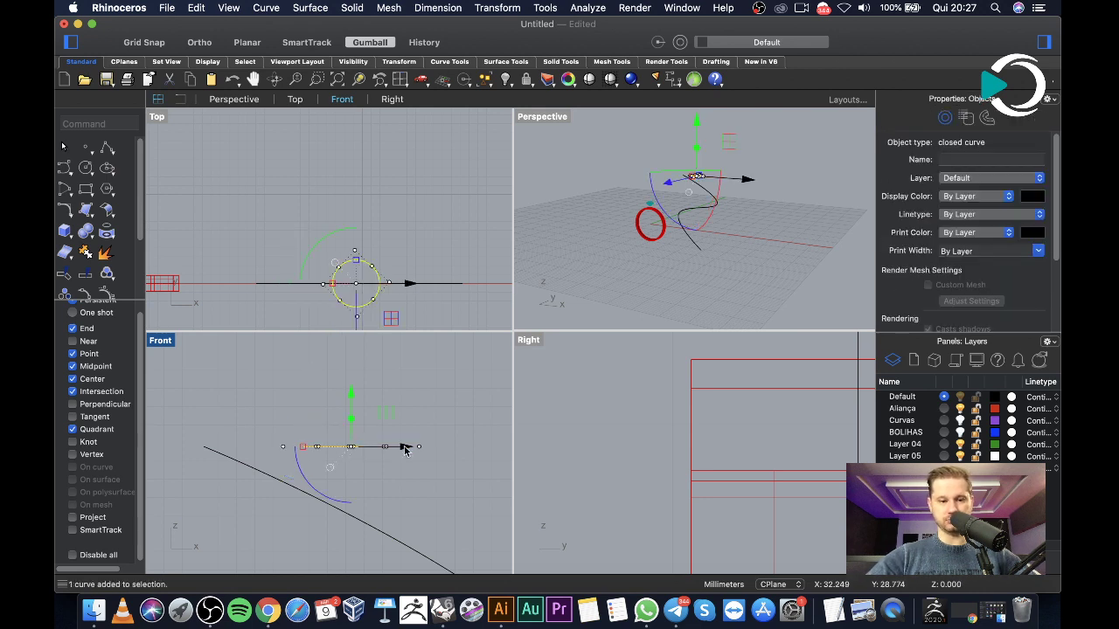
{"action": "left_click_drag", "start_coordinate": [352, 409], "coordinate": [385, 449]}
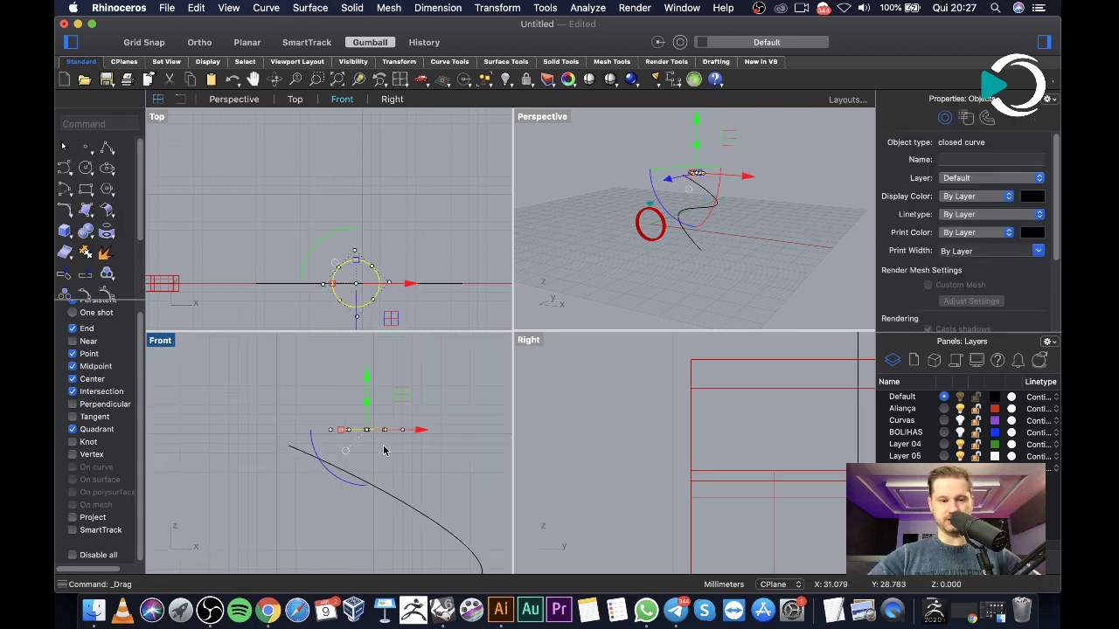
{"action": "key", "text": "Escape"}
{"action": "left_click", "coordinate": [402, 531]}
{"action": "key", "text": "Delete"}
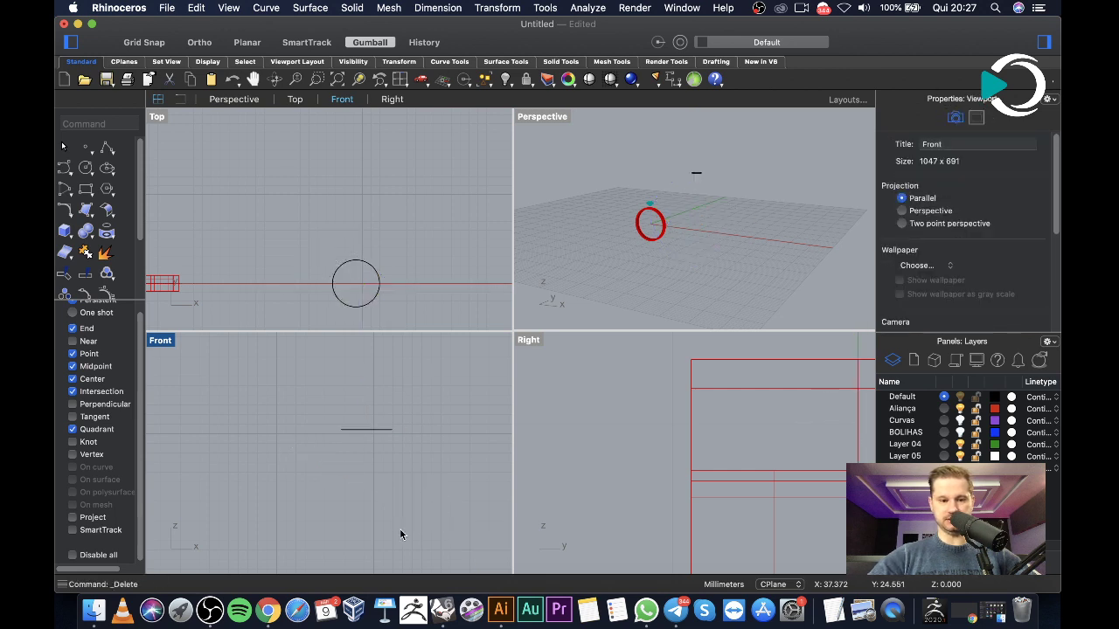
Draw a steep, slightly slanted straight polyline on the side of the circle away from the ring in the Front view
{"action": "left_click", "coordinate": [106, 150]}
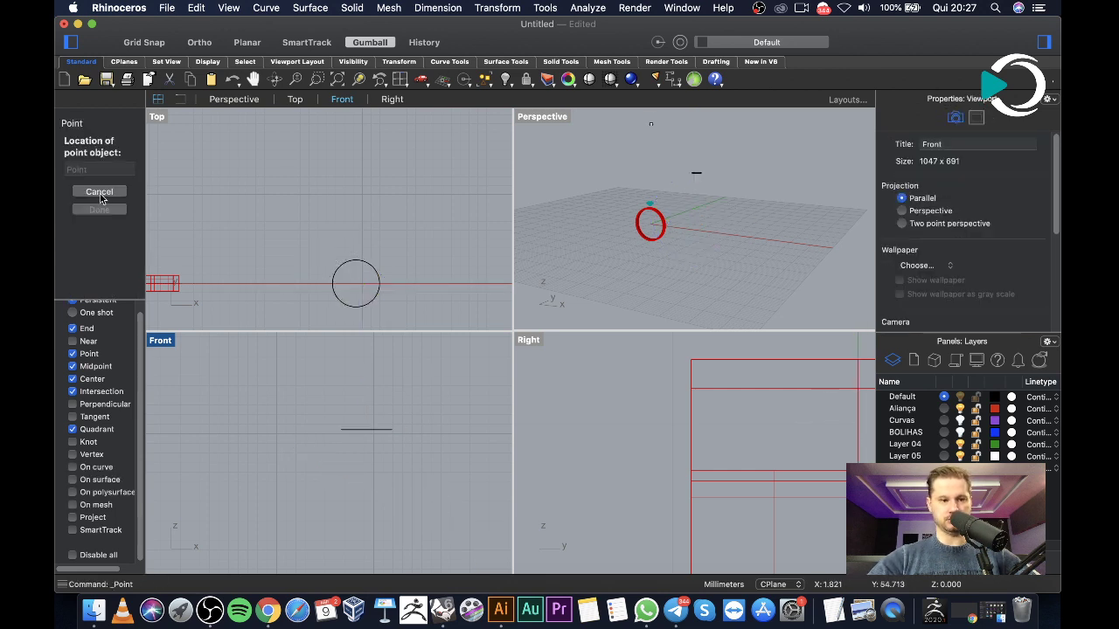
{"action": "left_click", "coordinate": [100, 192]}
{"action": "left_click", "coordinate": [109, 149]}
{"action": "scroll", "coordinate": [289, 324], "scroll_direction": "down", "scroll_amount": 3}
{"action": "scroll", "coordinate": [315, 393], "scroll_direction": "down", "scroll_amount": 5}
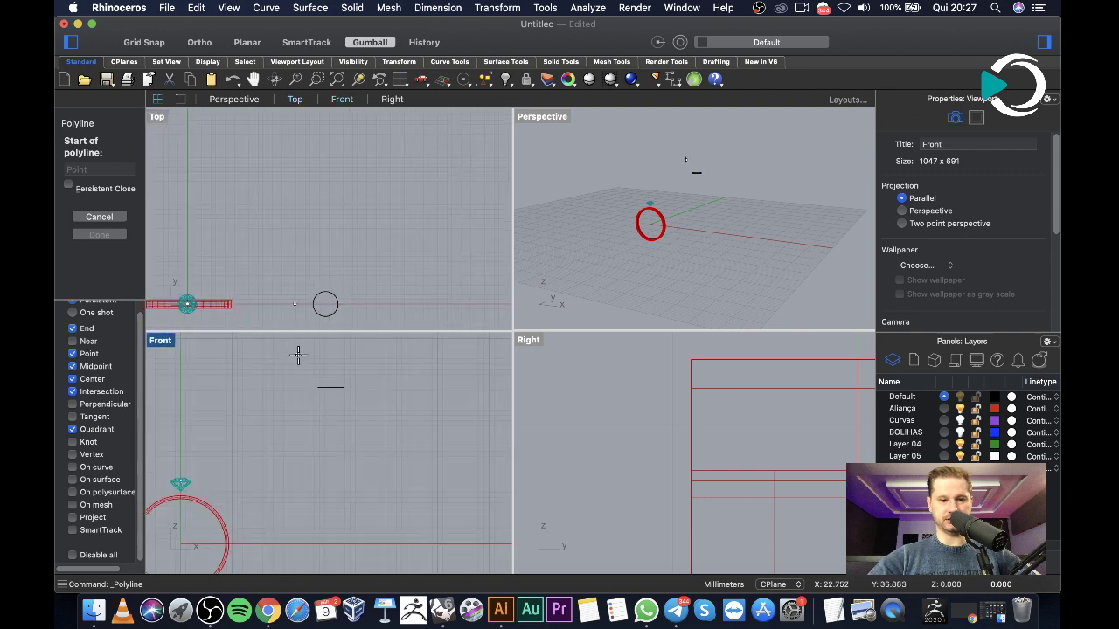
{"action": "left_click", "coordinate": [361, 400]}
{"action": "left_click", "coordinate": [381, 485]}
{"action": "key", "text": "Return"}
{"action": "scroll", "coordinate": [352, 402], "scroll_direction": "up", "scroll_amount": 3}
{"action": "scroll", "coordinate": [352, 401], "scroll_direction": "up", "scroll_amount": 2}
Sweep the circle along the slanted line with Sweep1, keeping the default seam point and sweep options
{"action": "type", "text": "Sweep1"}
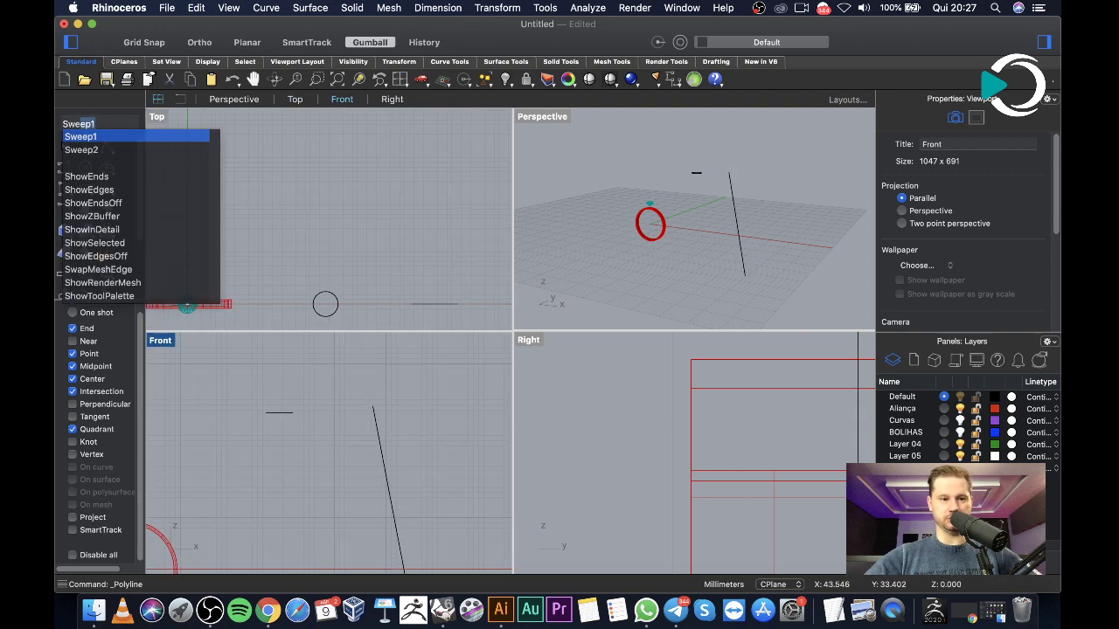
{"action": "key", "text": "Return"}
{"action": "left_click", "coordinate": [378, 430]}
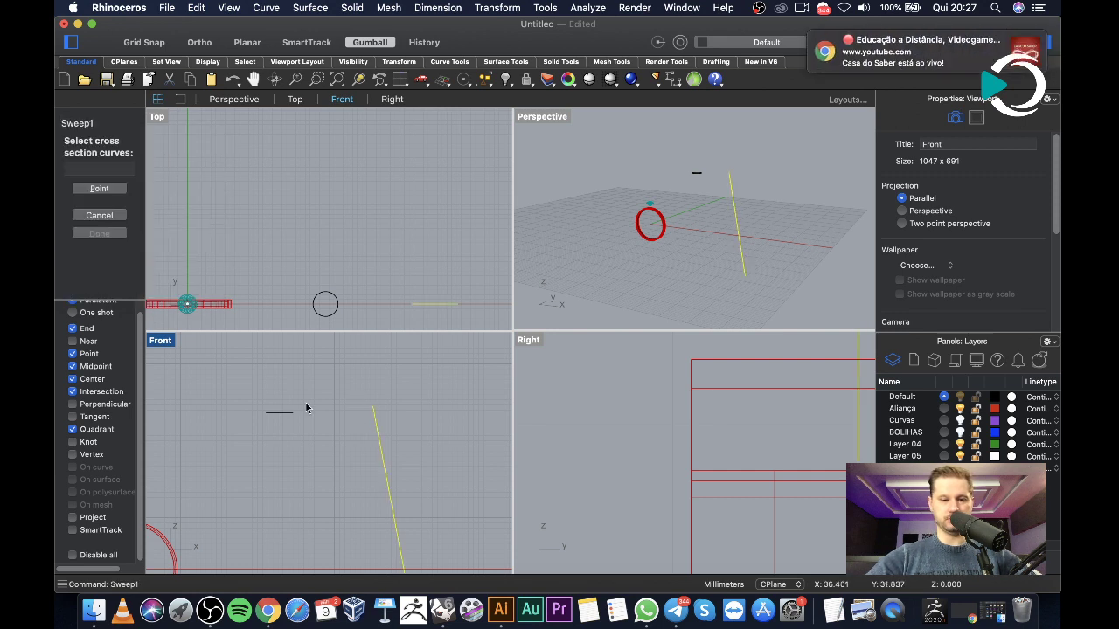
{"action": "left_click", "coordinate": [282, 415]}
{"action": "key", "text": "Return"}
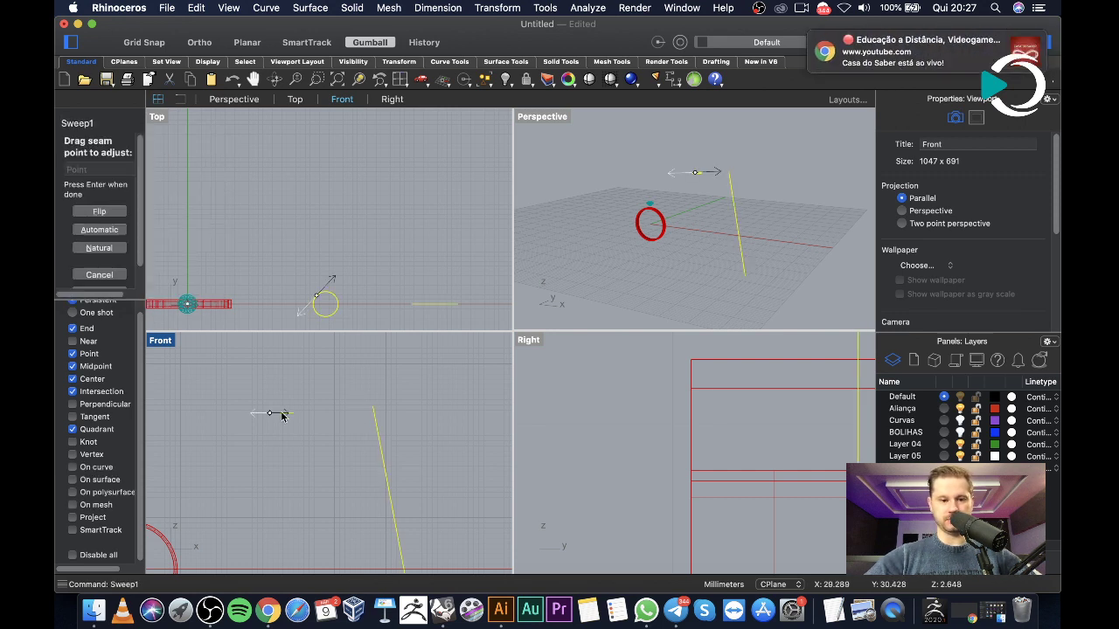
{"action": "key", "text": "Return"}
{"action": "key", "text": "Return"}
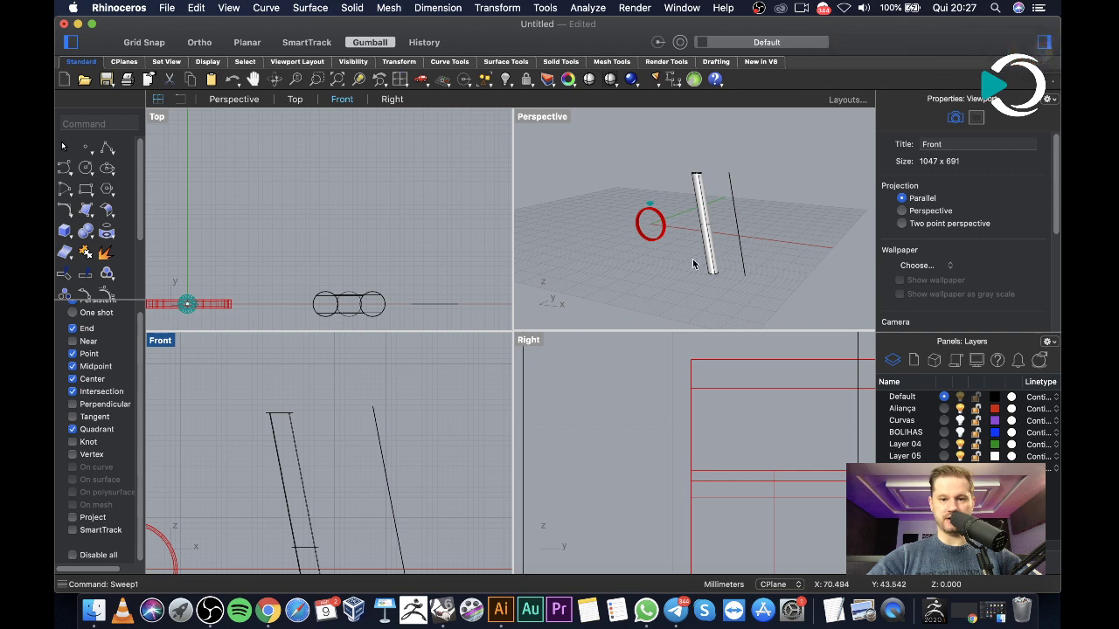
Inspect the slanted swept tube in the Perspective view and delete it, keeping its circle and line
{"action": "scroll", "coordinate": [740, 262], "scroll_direction": "down", "scroll_amount": 5}
{"action": "right_click_drag", "start_coordinate": [624, 237], "coordinate": [631, 262]}
{"action": "scroll", "coordinate": [692, 236], "scroll_direction": "up", "scroll_amount": 6}
{"action": "right_click_drag", "start_coordinate": [687, 236], "coordinate": [711, 214]}
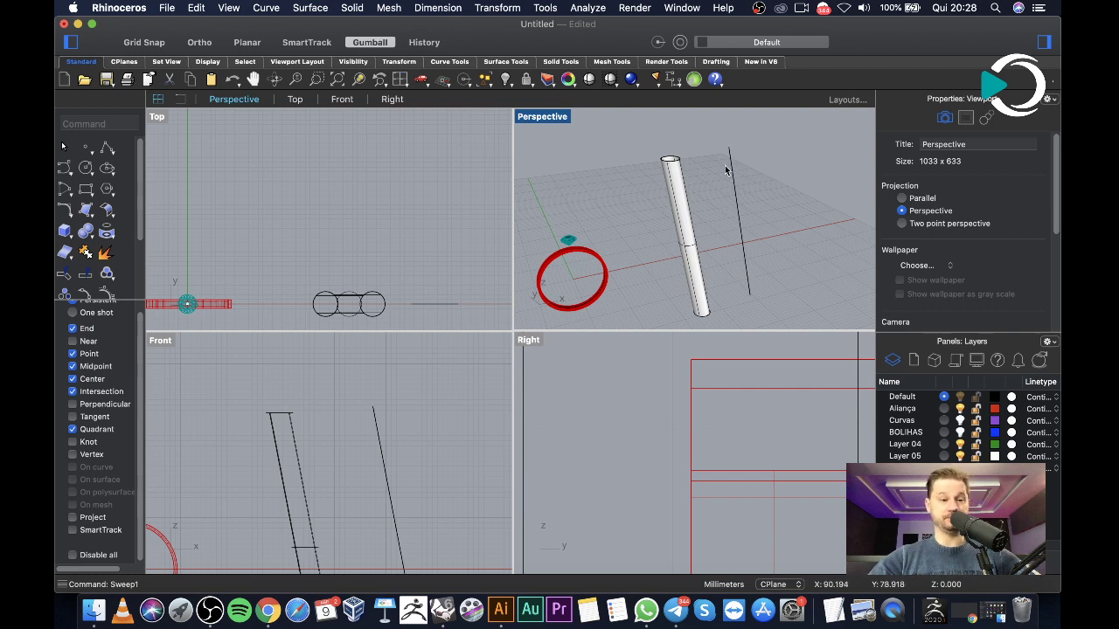
{"action": "left_click", "coordinate": [679, 183]}
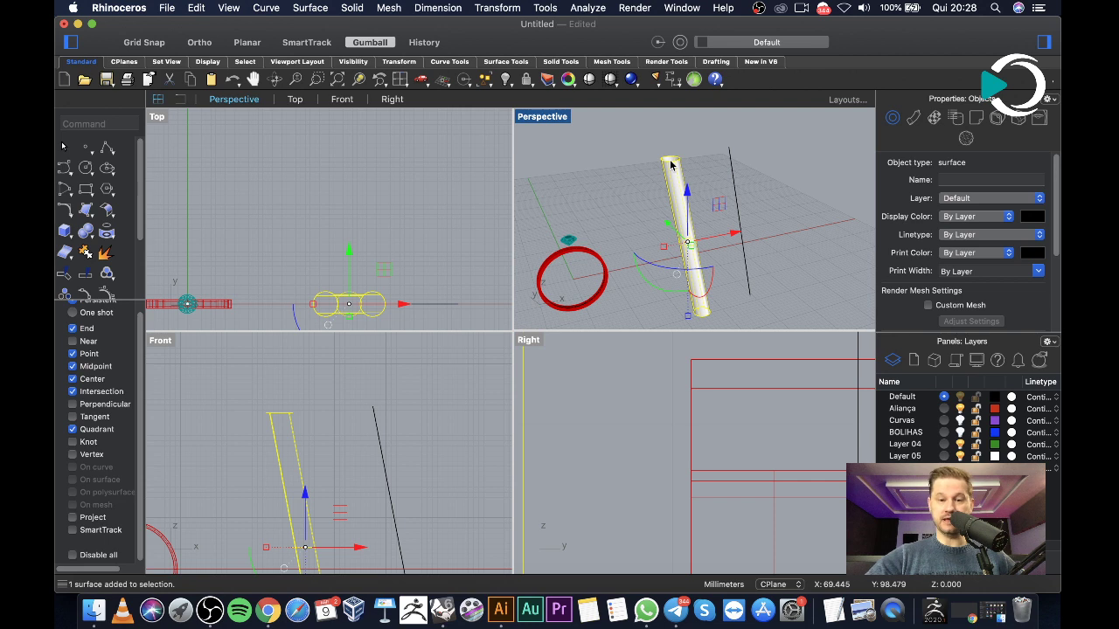
{"action": "key", "text": "Delete"}
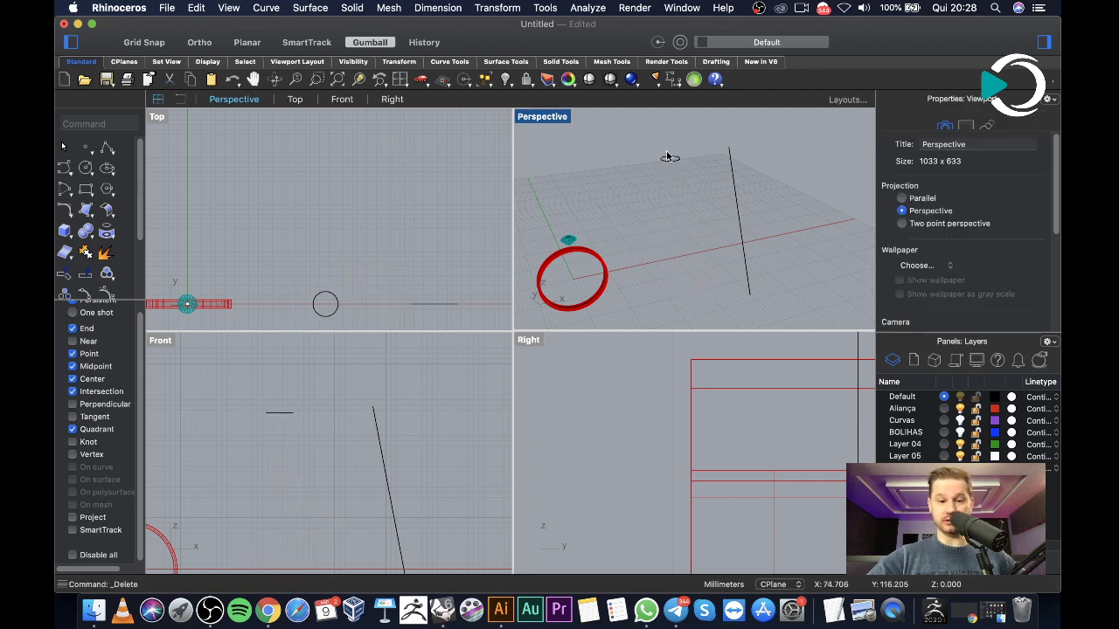
Delete the circle and the slanted line, leaving only the ring and the gem
{"action": "scroll", "coordinate": [371, 432], "scroll_direction": "down", "scroll_amount": 10}
{"action": "scroll", "coordinate": [283, 455], "scroll_direction": "up", "scroll_amount": 11}
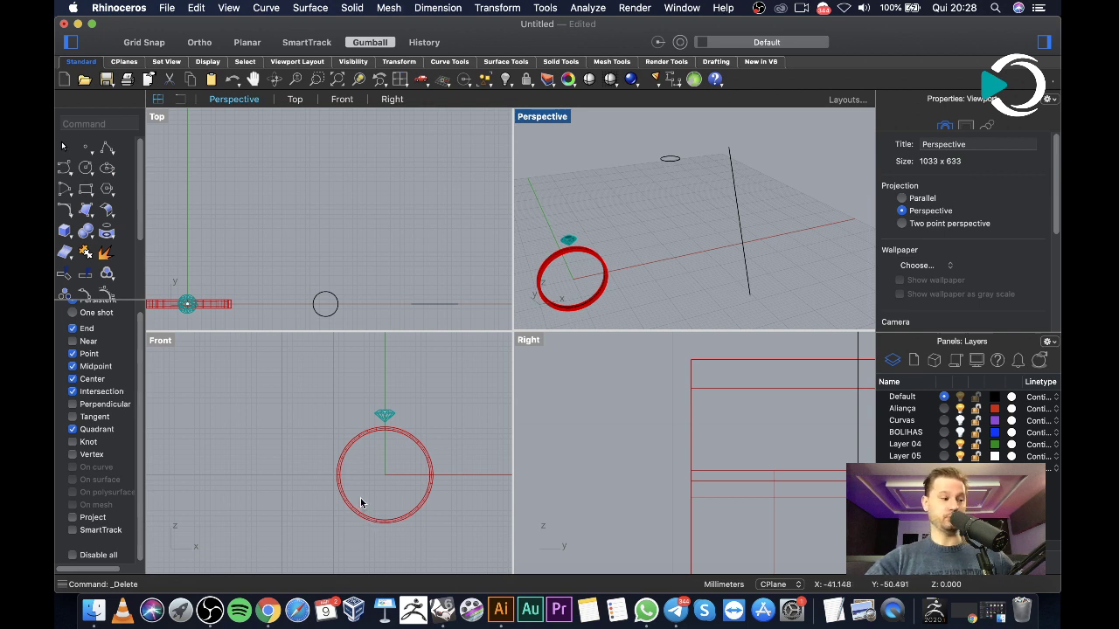
{"action": "scroll", "coordinate": [389, 426], "scroll_direction": "up", "scroll_amount": 5}
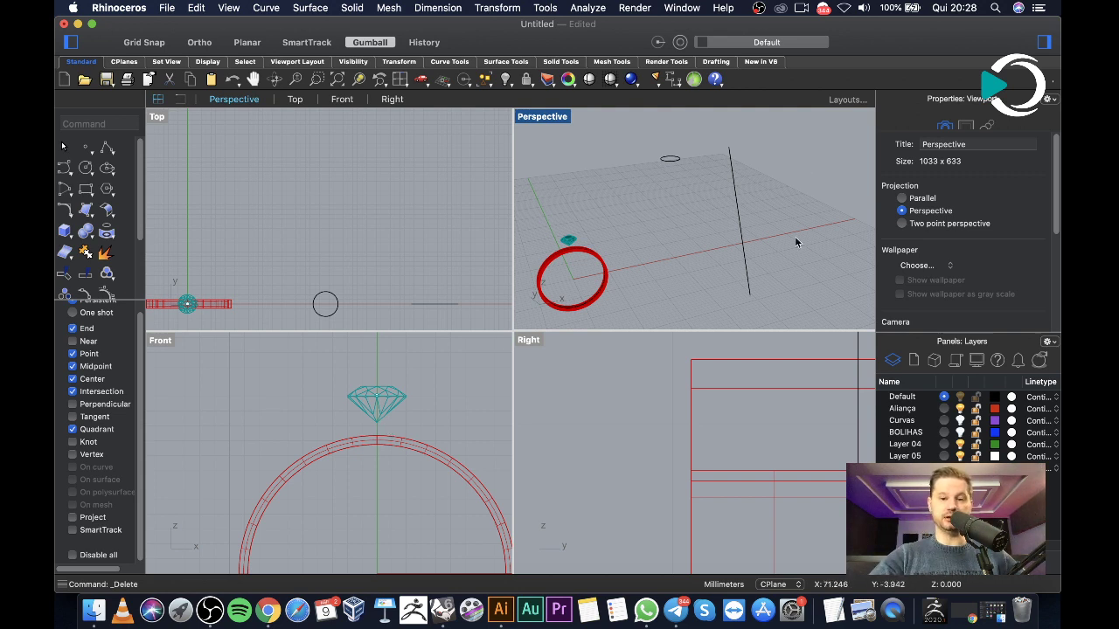
{"action": "left_click", "coordinate": [670, 160]}
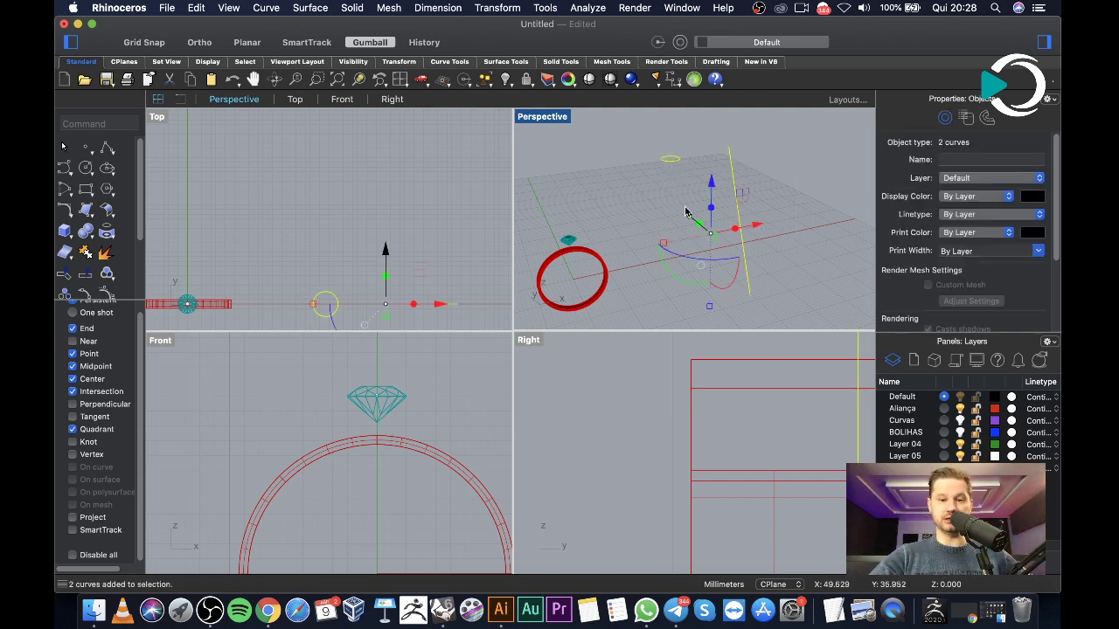
{"action": "key", "text": "Escape"}
{"action": "left_click", "coordinate": [670, 161]}
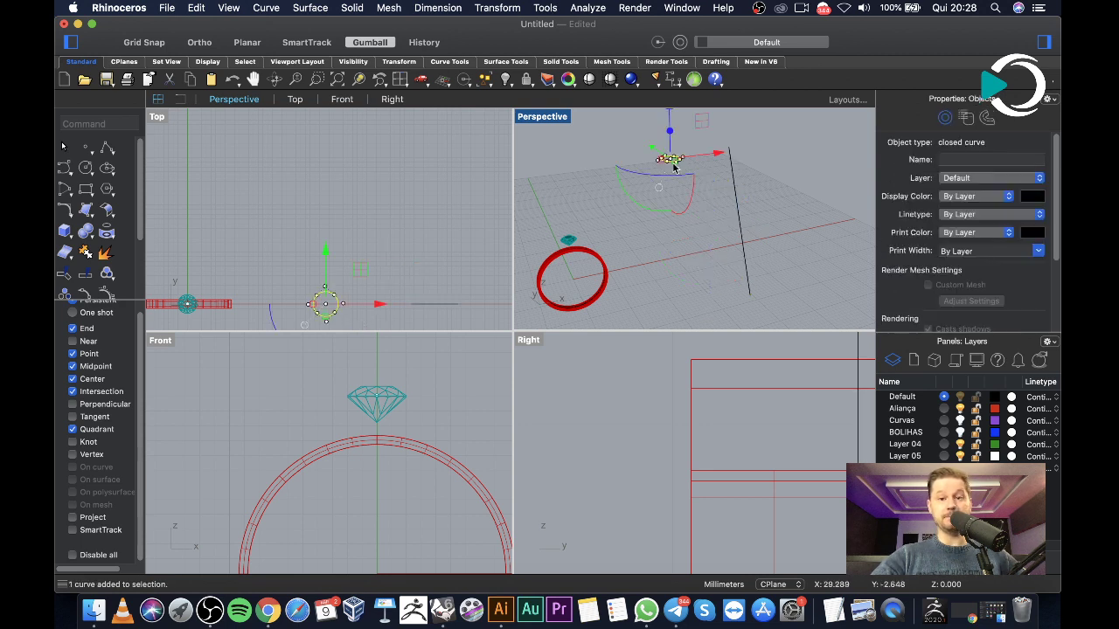
{"action": "left_click", "coordinate": [728, 154]}
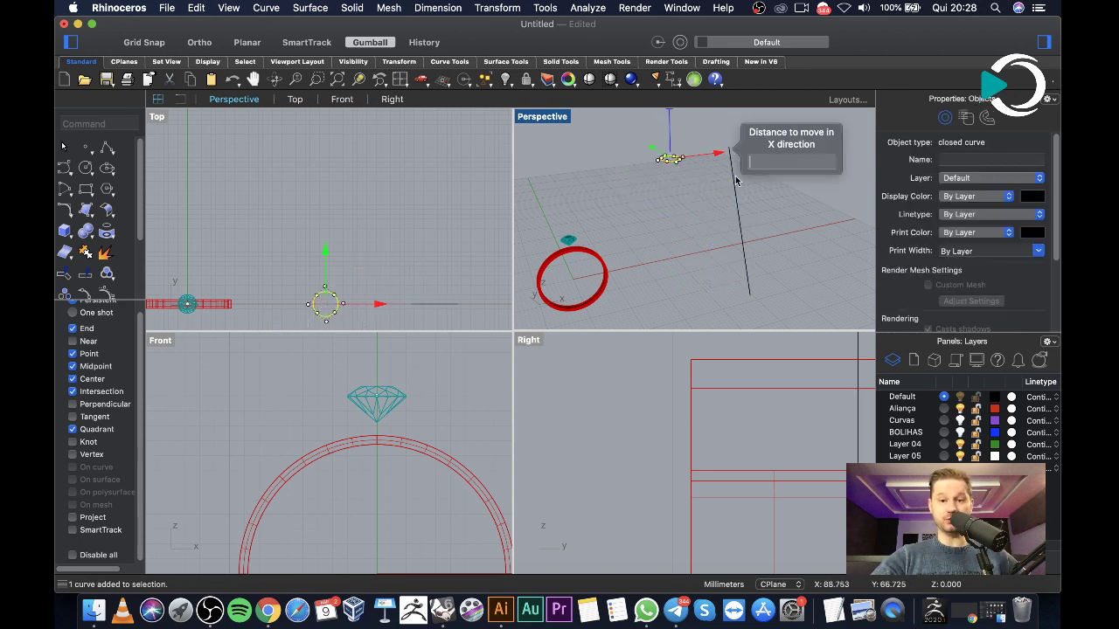
{"action": "key", "text": "Escape"}
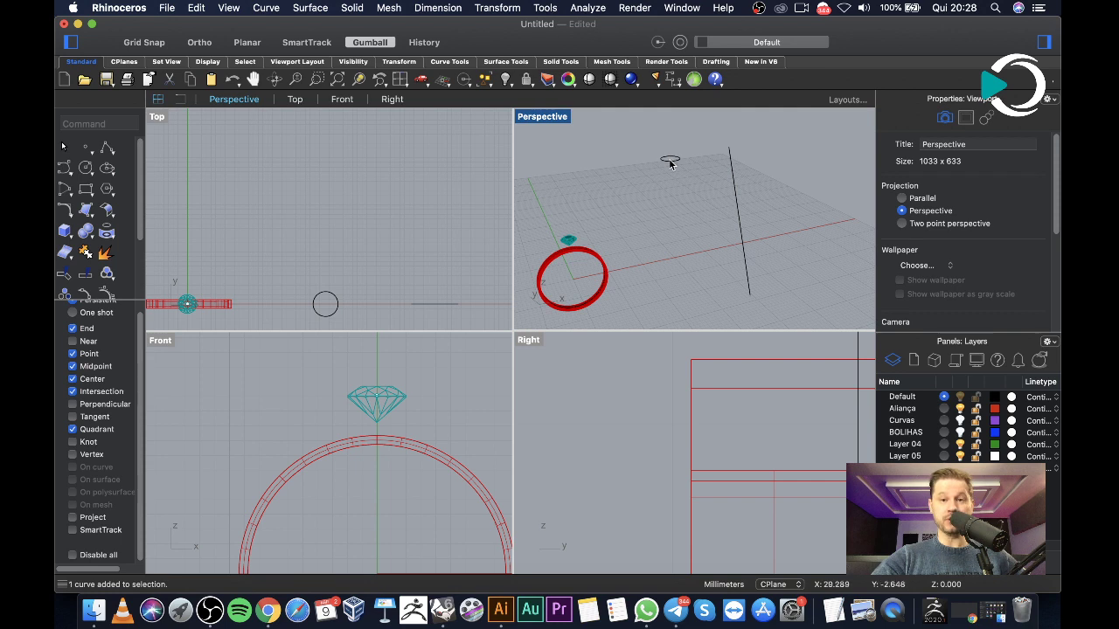
{"action": "left_click", "coordinate": [670, 162]}
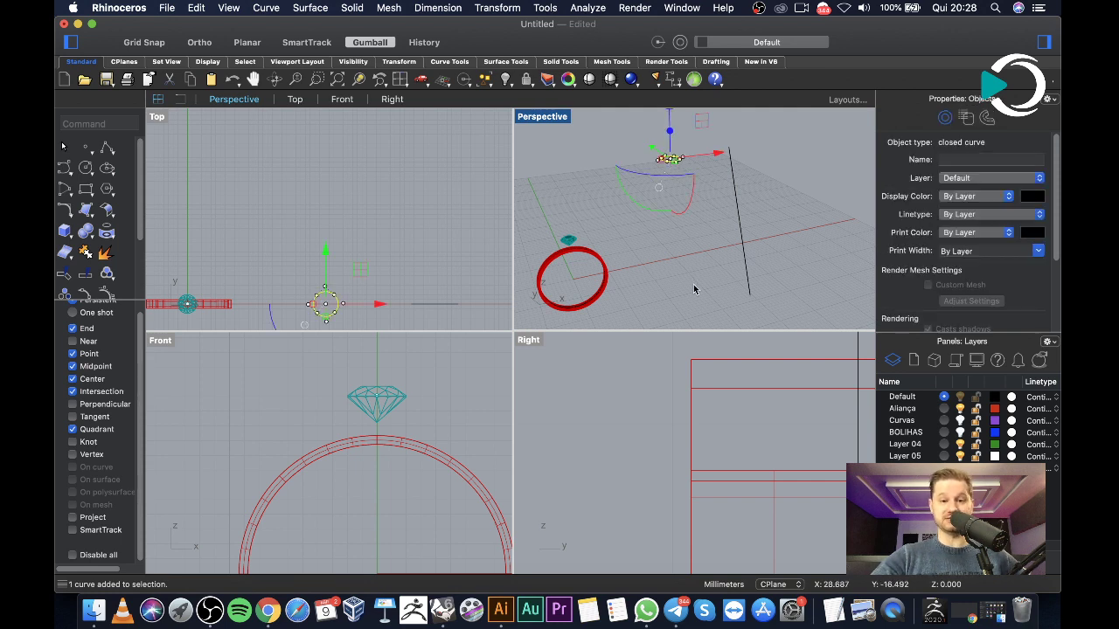
{"action": "left_click", "coordinate": [796, 241]}
{"action": "left_click_drag", "start_coordinate": [706, 191], "coordinate": [637, 146]}
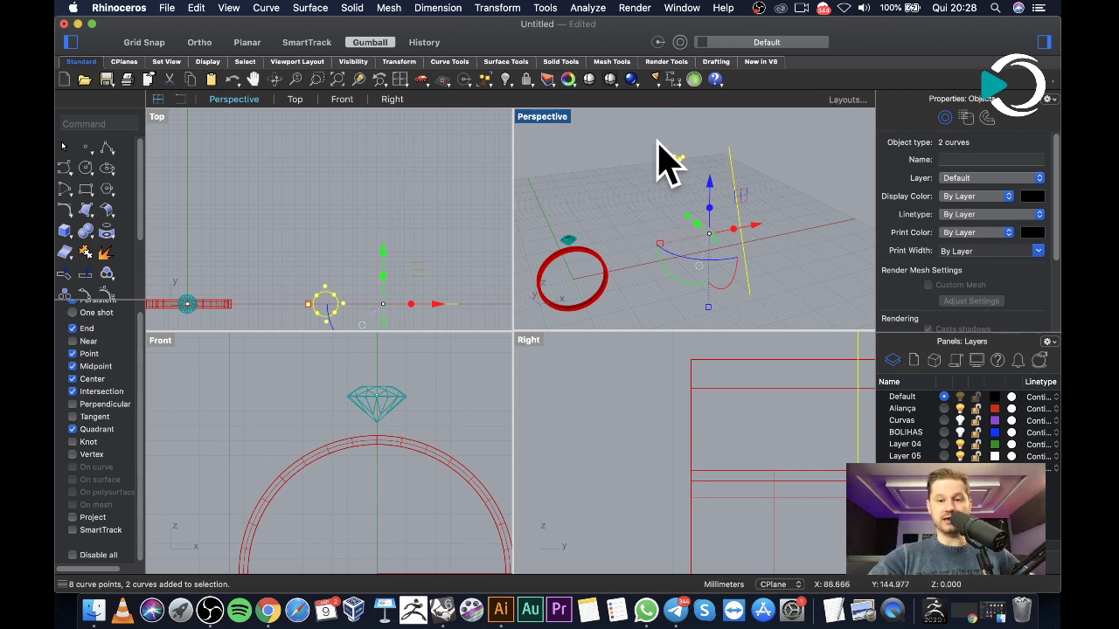
{"action": "key", "text": "Delete"}
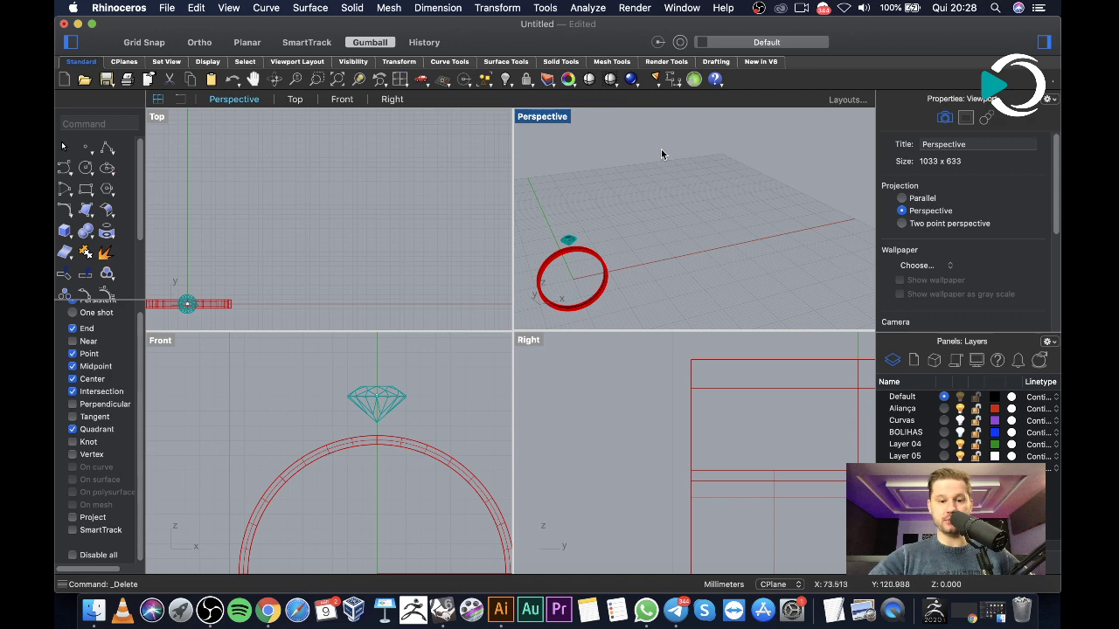
Draw a circle about 18.9 mm in diameter centred on the origin in the Front view, slightly outside the ring
{"action": "double_click", "coordinate": [159, 343]}
{"action": "scroll", "coordinate": [411, 314], "scroll_direction": "down", "scroll_amount": 5}
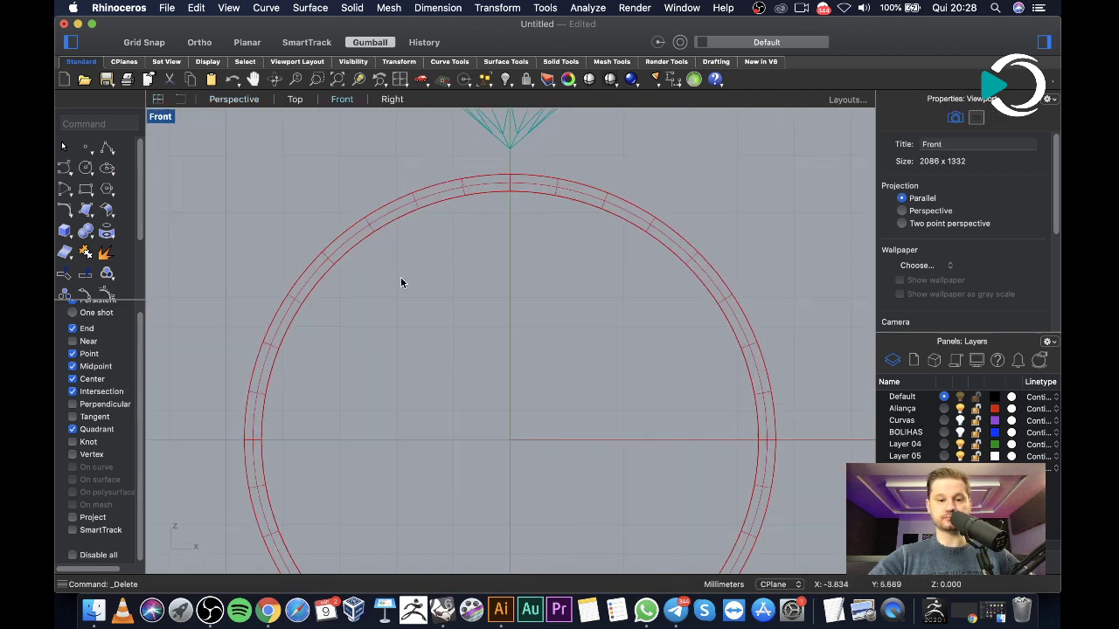
{"action": "left_click", "coordinate": [86, 168]}
{"action": "type", "text": "0"}
{"action": "key", "text": "Return"}
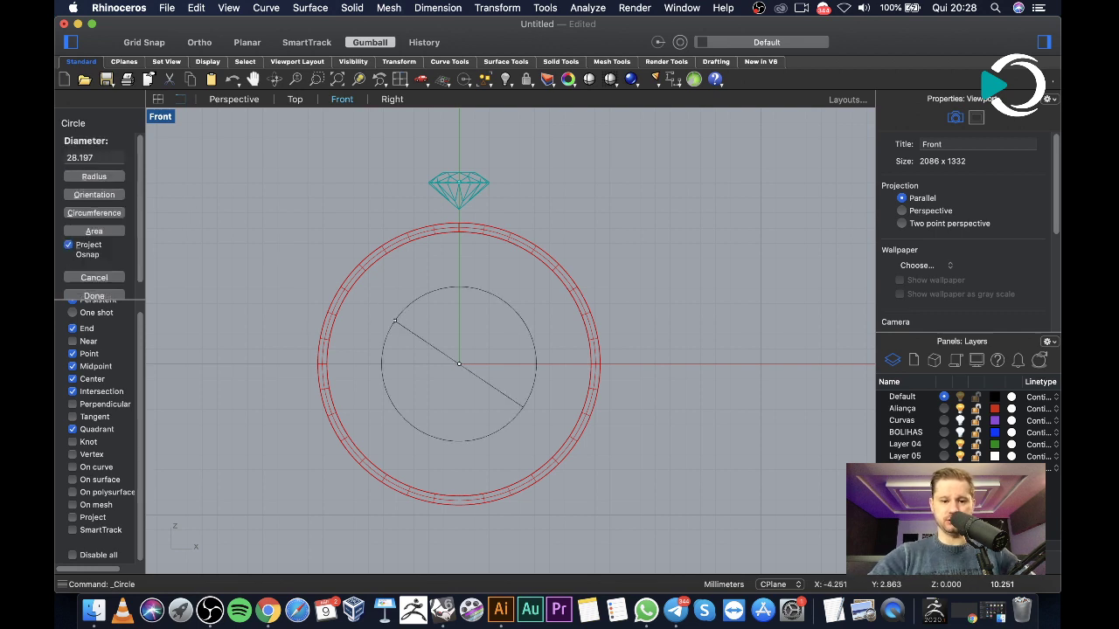
{"action": "scroll", "coordinate": [310, 350], "scroll_direction": "up", "scroll_amount": 5}
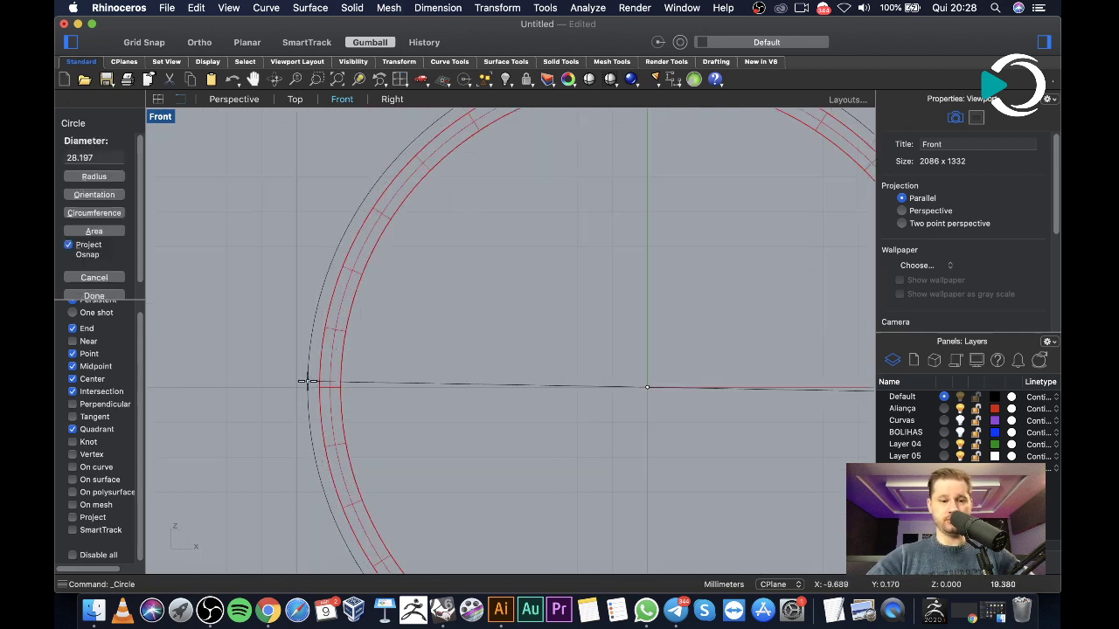
{"action": "scroll", "coordinate": [310, 384], "scroll_direction": "up", "scroll_amount": 3}
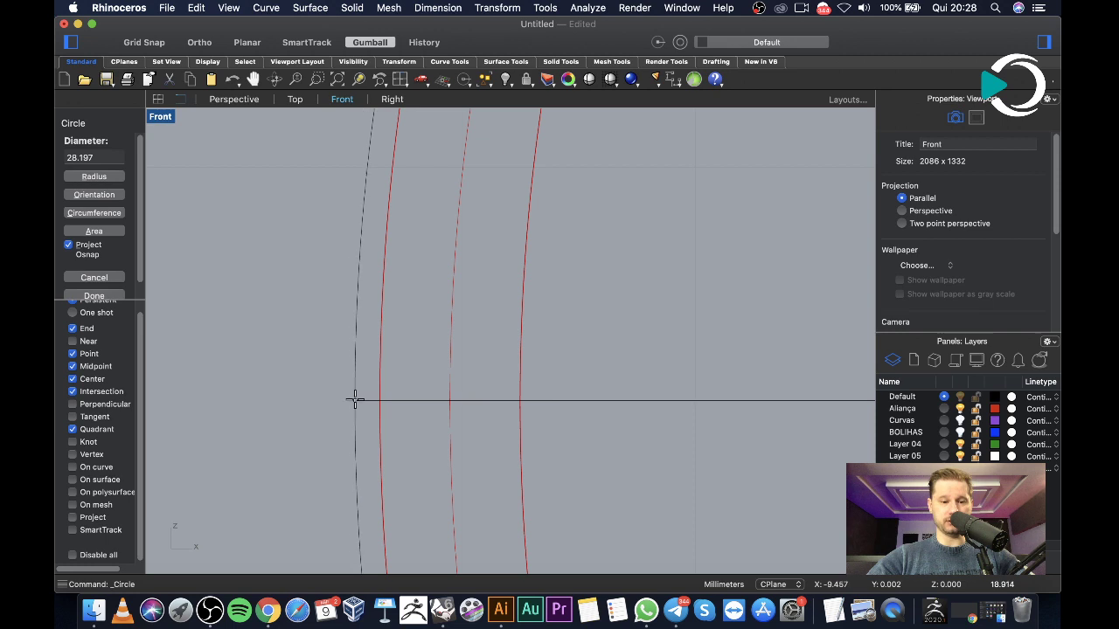
{"action": "left_click", "coordinate": [355, 400]}
{"action": "scroll", "coordinate": [606, 355], "scroll_direction": "down", "scroll_amount": 8}
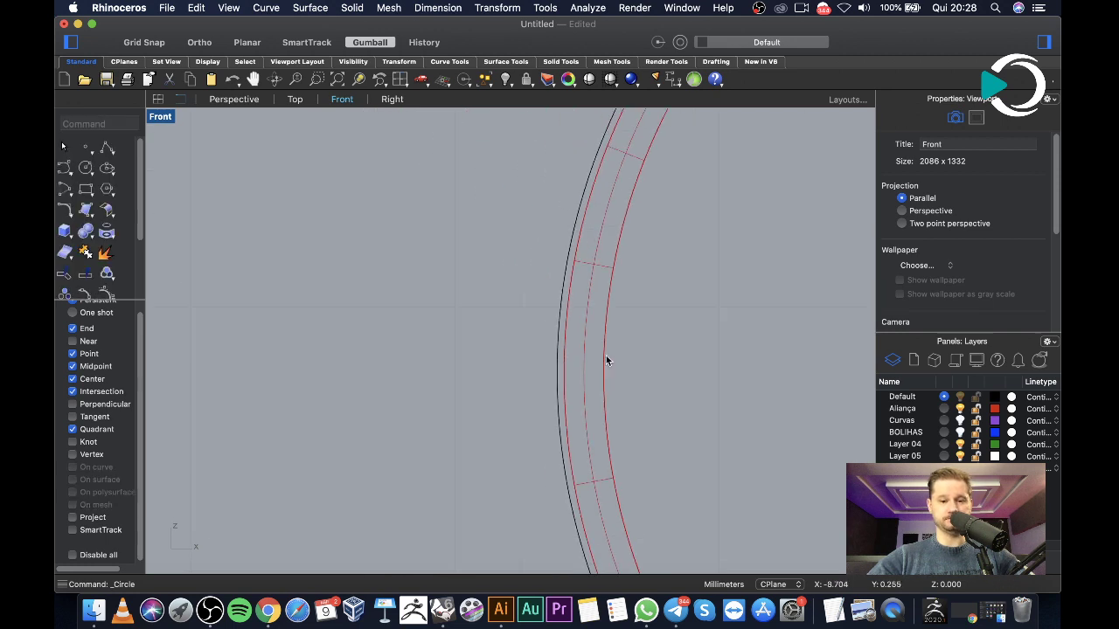
{"action": "scroll", "coordinate": [326, 356], "scroll_direction": "down", "scroll_amount": 2}
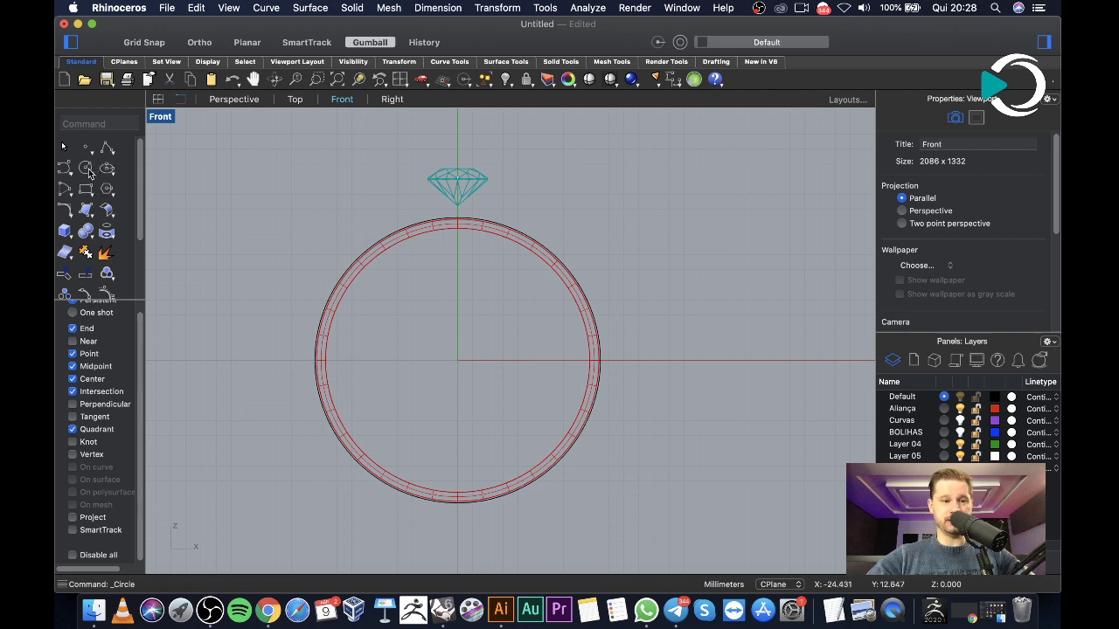
Hide everything except the new circle and the gem by inverting the selection
{"action": "left_click", "coordinate": [344, 277]}
{"action": "left_click", "coordinate": [401, 293]}
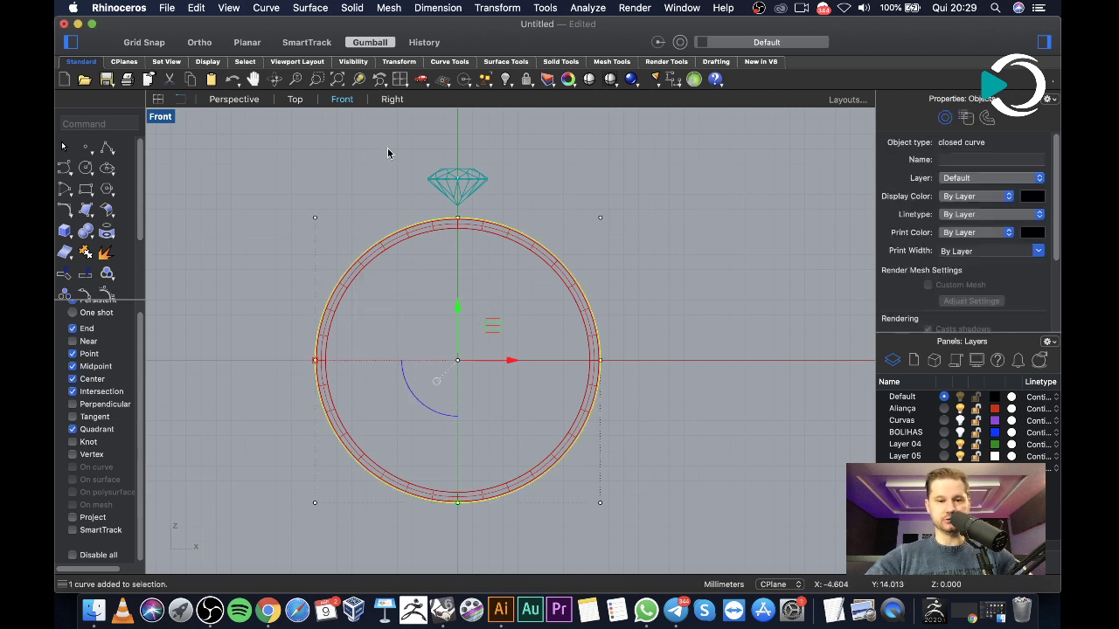
{"action": "left_click_drag", "start_coordinate": [393, 155], "coordinate": [529, 213], "text": "shift"}
{"action": "type", "text": "INVER"}
{"action": "key", "text": "Return"}
{"action": "type", "text": "HIDE"}
{"action": "key", "text": "Return"}
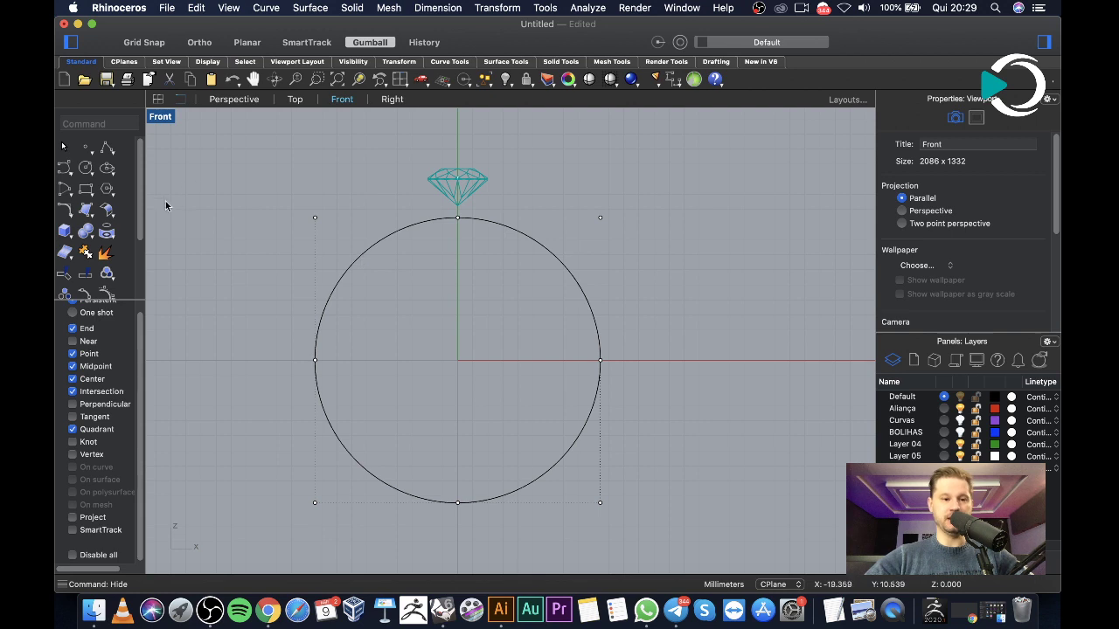
Set up a point split of the circle, with the Near snap enabled and the Center snap disabled
{"action": "left_click", "coordinate": [63, 276]}
{"action": "left_click", "coordinate": [94, 281]}
{"action": "left_click", "coordinate": [88, 279]}
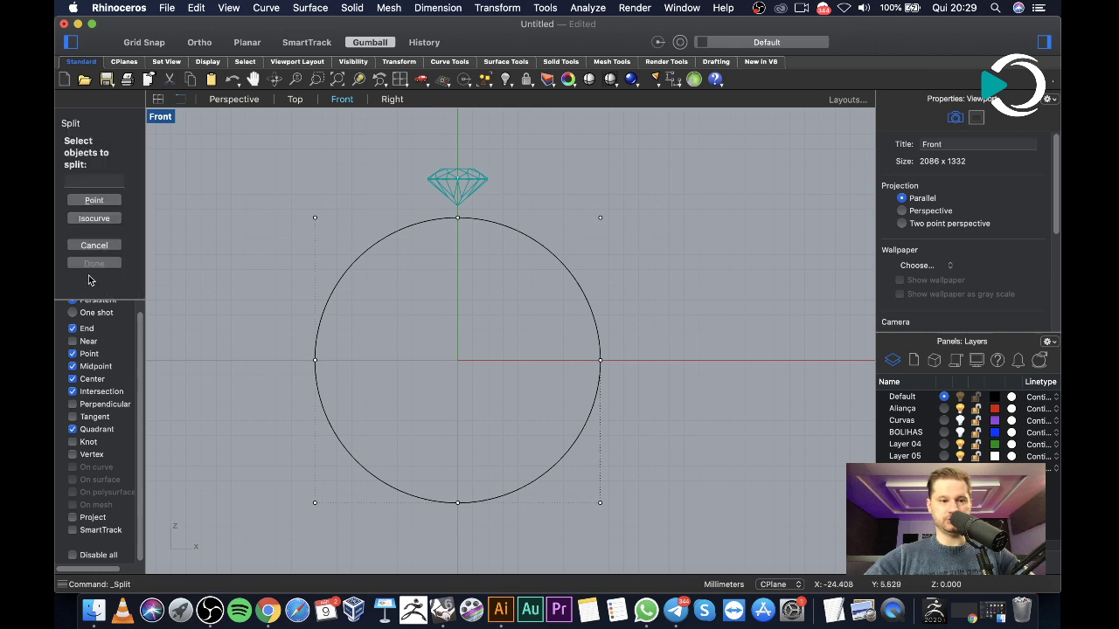
{"action": "left_click", "coordinate": [94, 201]}
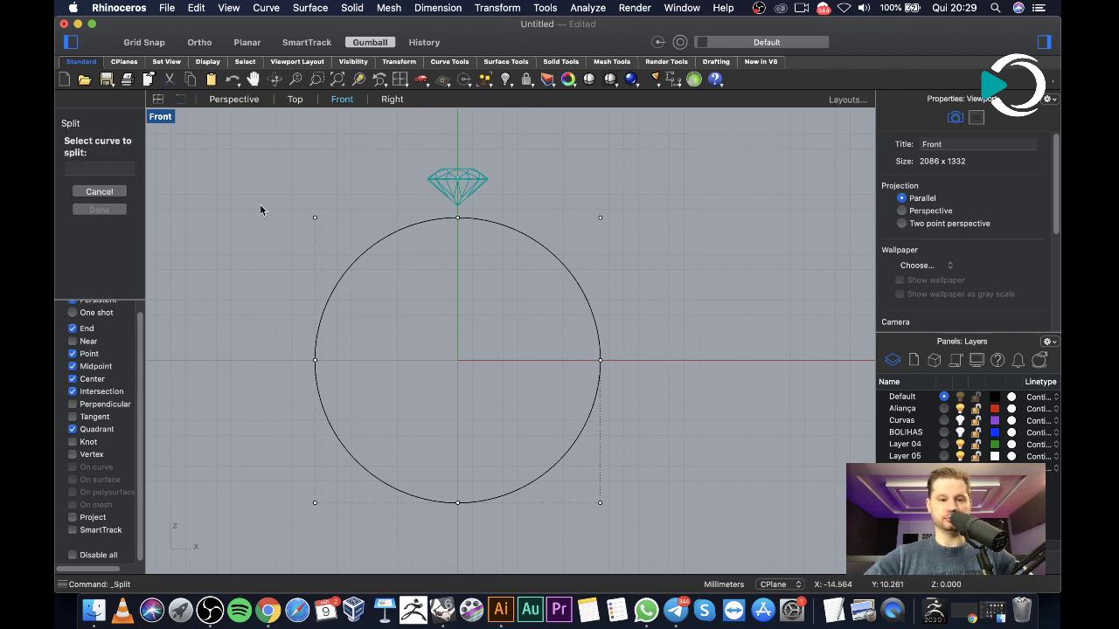
{"action": "left_click", "coordinate": [102, 169]}
{"action": "left_click", "coordinate": [370, 247]}
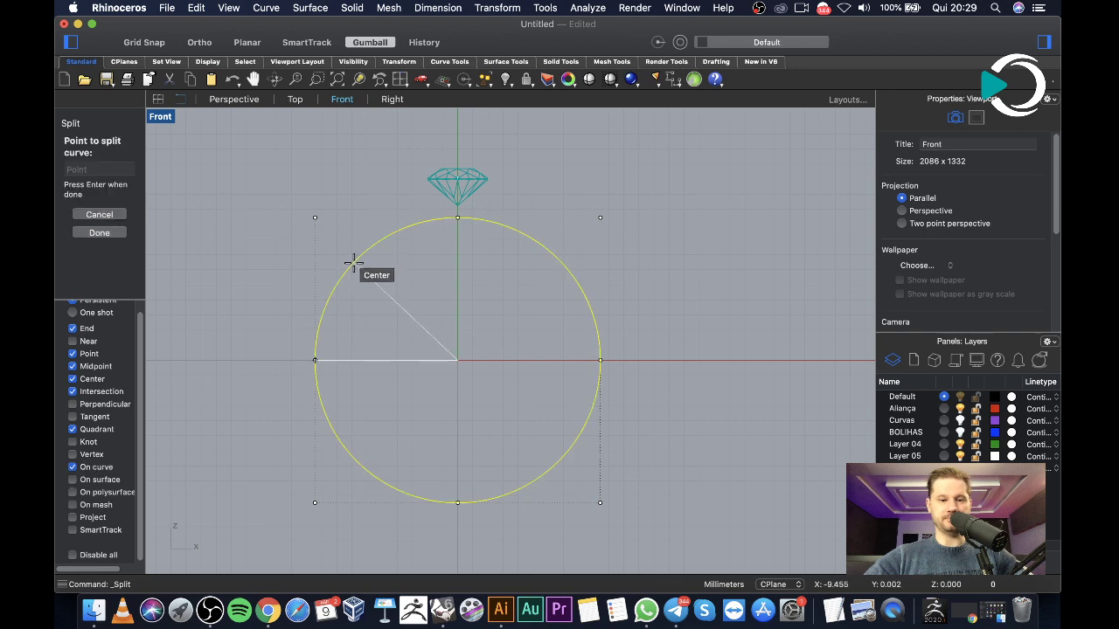
{"action": "scroll", "coordinate": [83, 354], "scroll_direction": "up", "scroll_amount": 1}
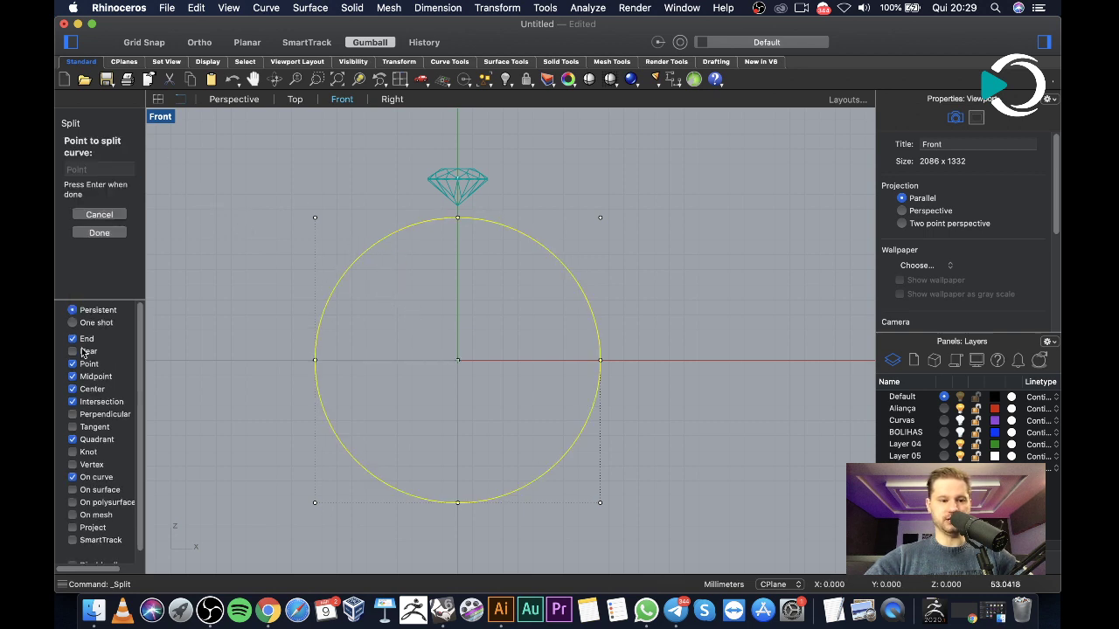
{"action": "scroll", "coordinate": [87, 341], "scroll_direction": "down", "scroll_amount": 1}
{"action": "left_click", "coordinate": [89, 342]}
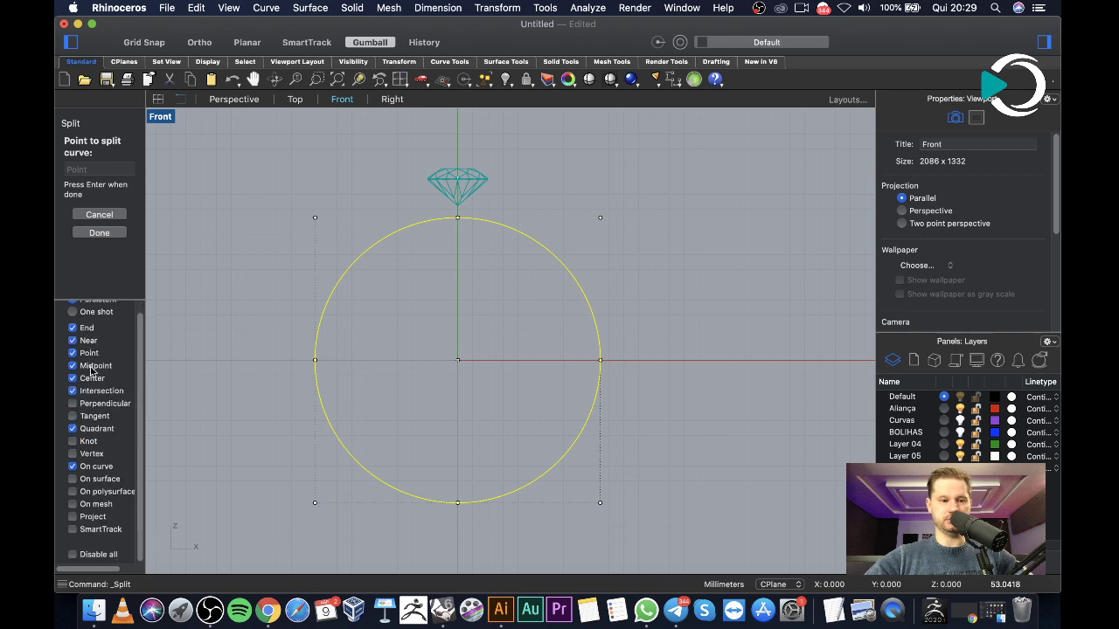
{"action": "left_click", "coordinate": [92, 379]}
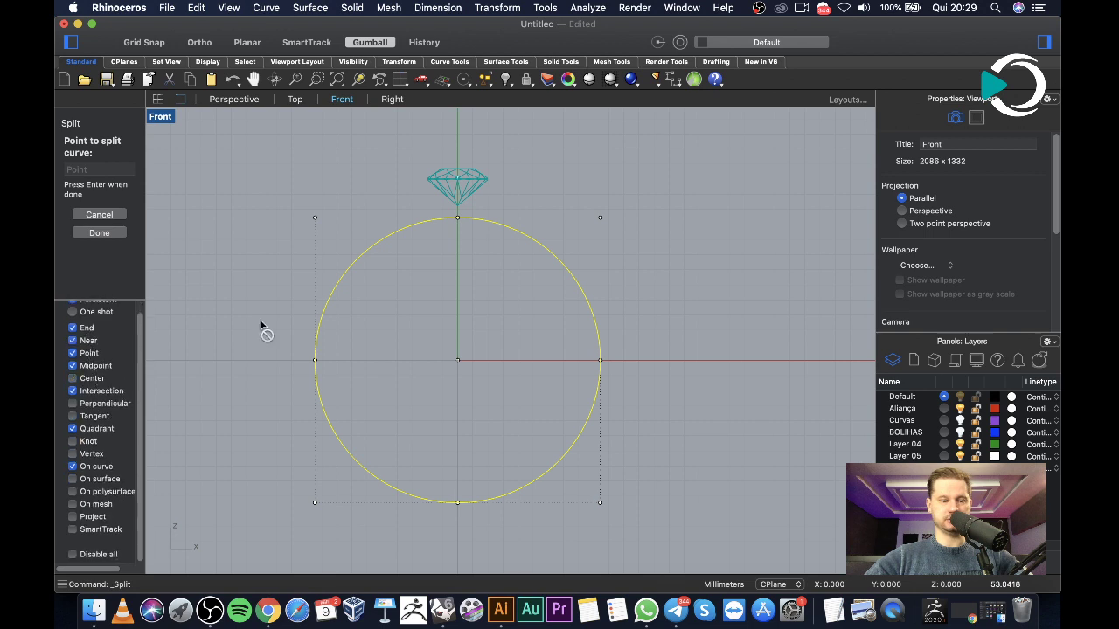
Split the circle at a point on its upper-left arc and at its bottom quadrant, and delete the larger arc
{"action": "left_click", "coordinate": [355, 260]}
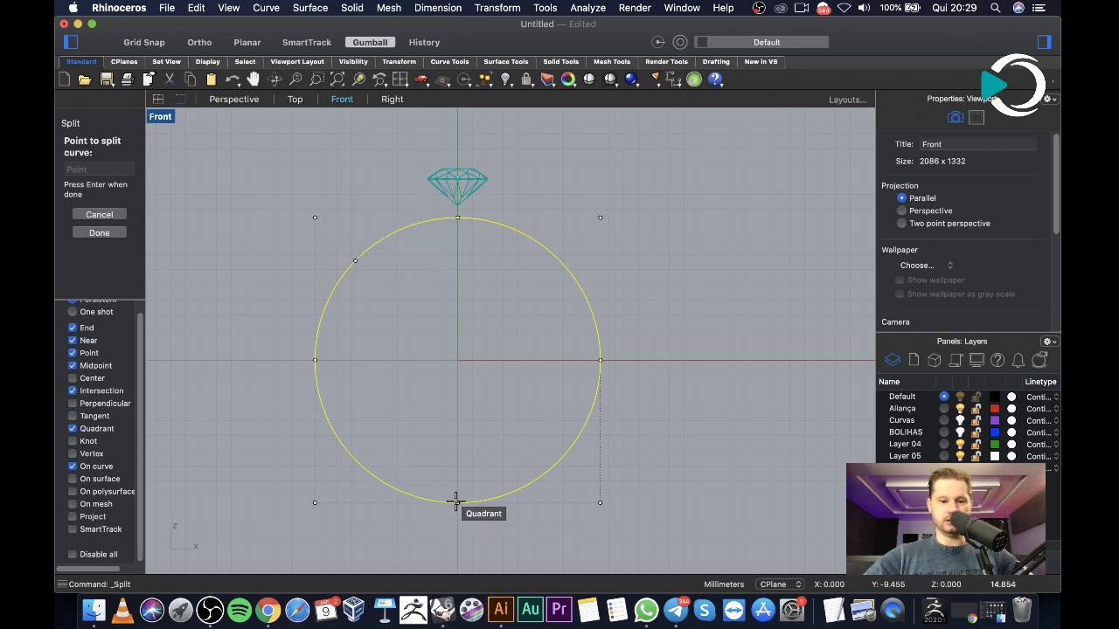
{"action": "key", "text": "Return"}
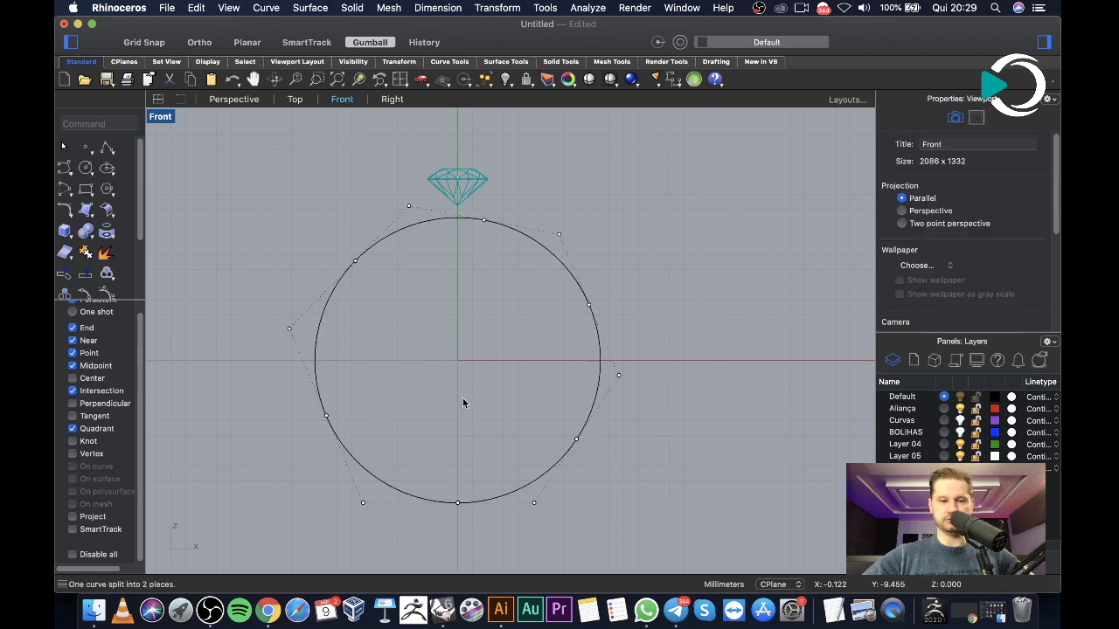
{"action": "left_click", "coordinate": [549, 254]}
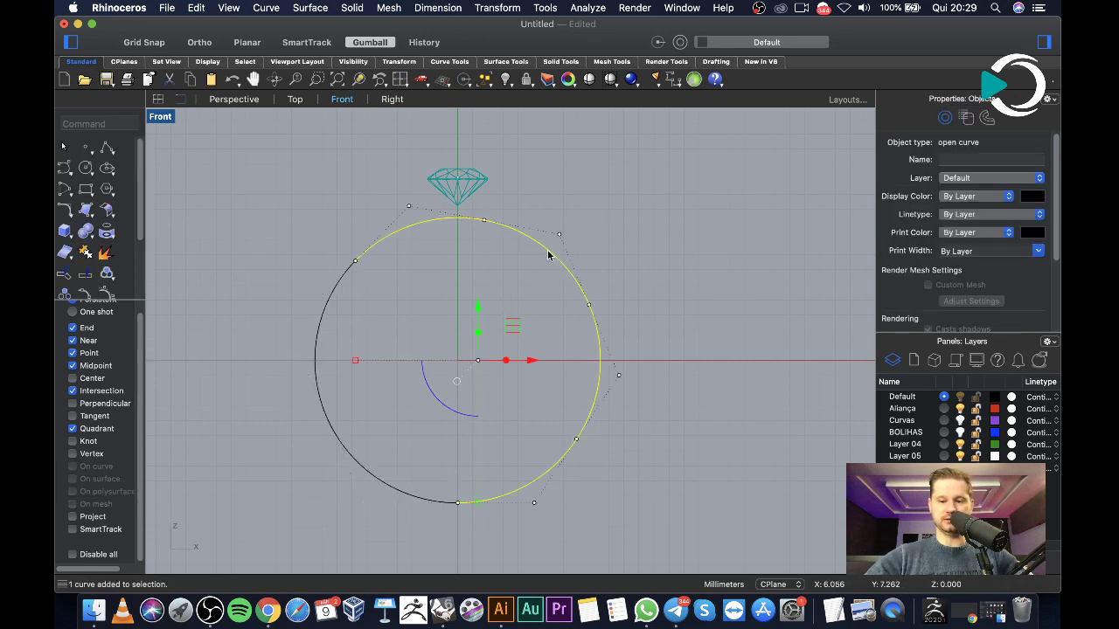
{"action": "key", "text": "Delete"}
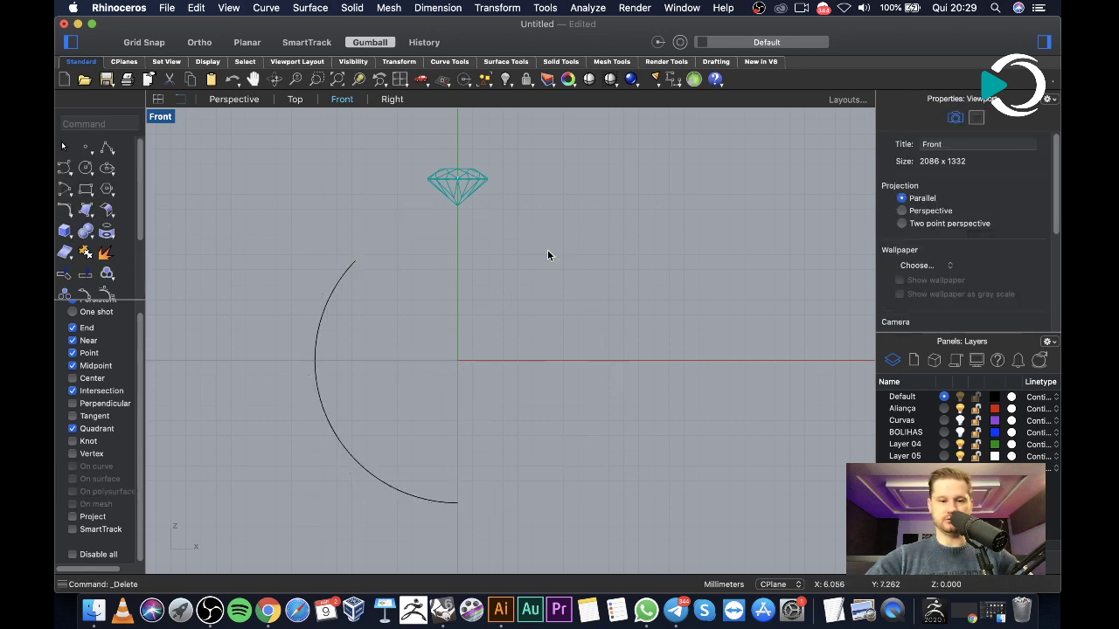
{"action": "left_click", "coordinate": [73, 175]}
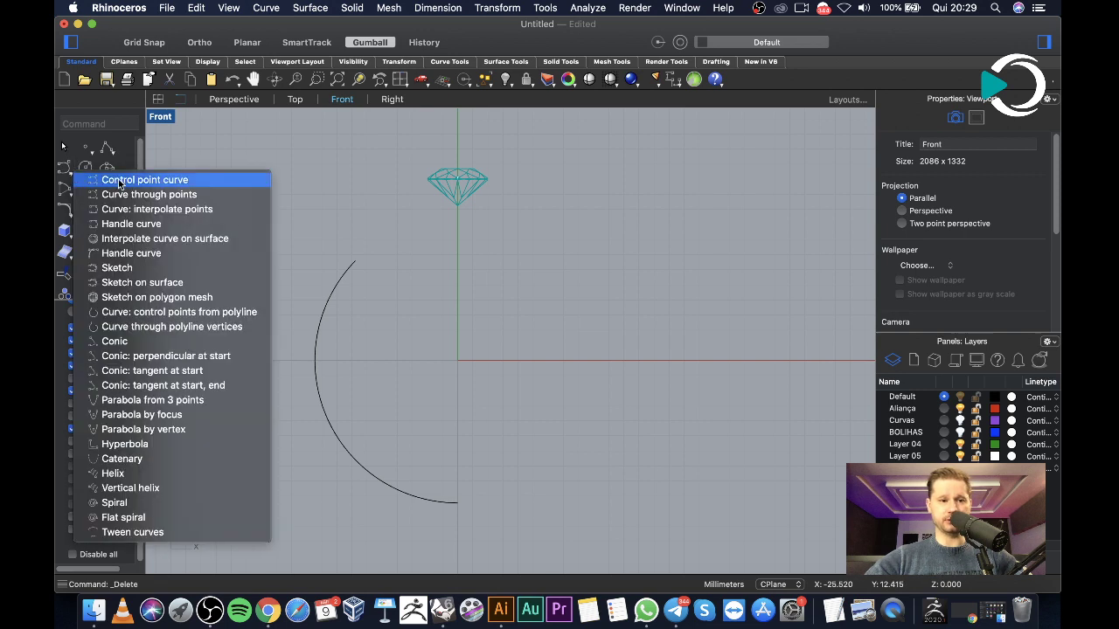
{"action": "left_click", "coordinate": [166, 209]}
{"action": "scroll", "coordinate": [351, 249], "scroll_direction": "up", "scroll_amount": 3}
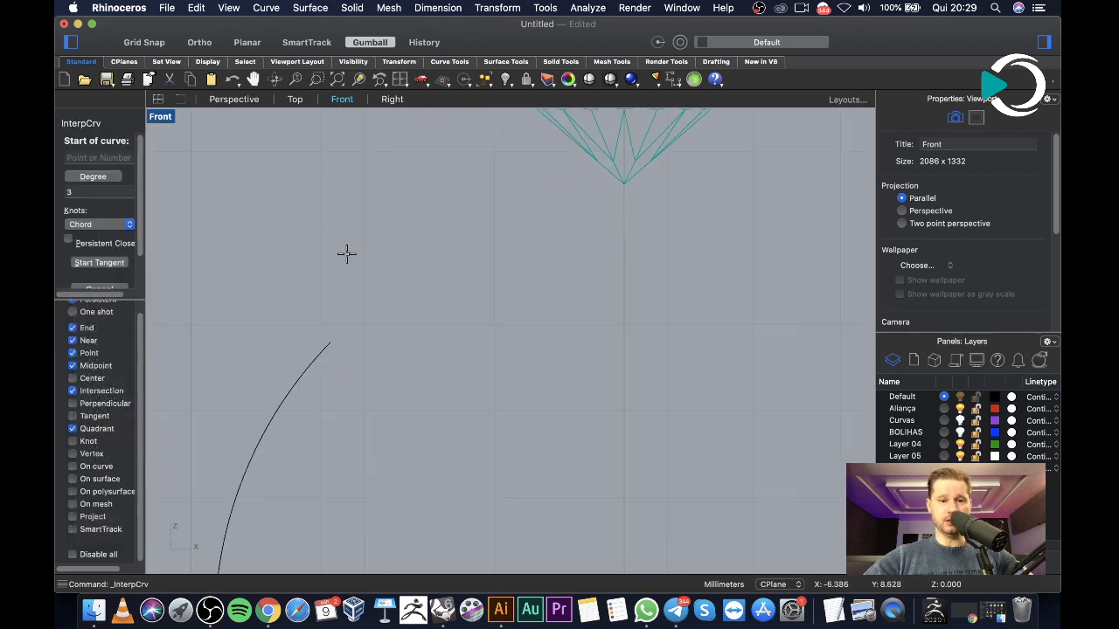
{"action": "left_click", "coordinate": [328, 341]}
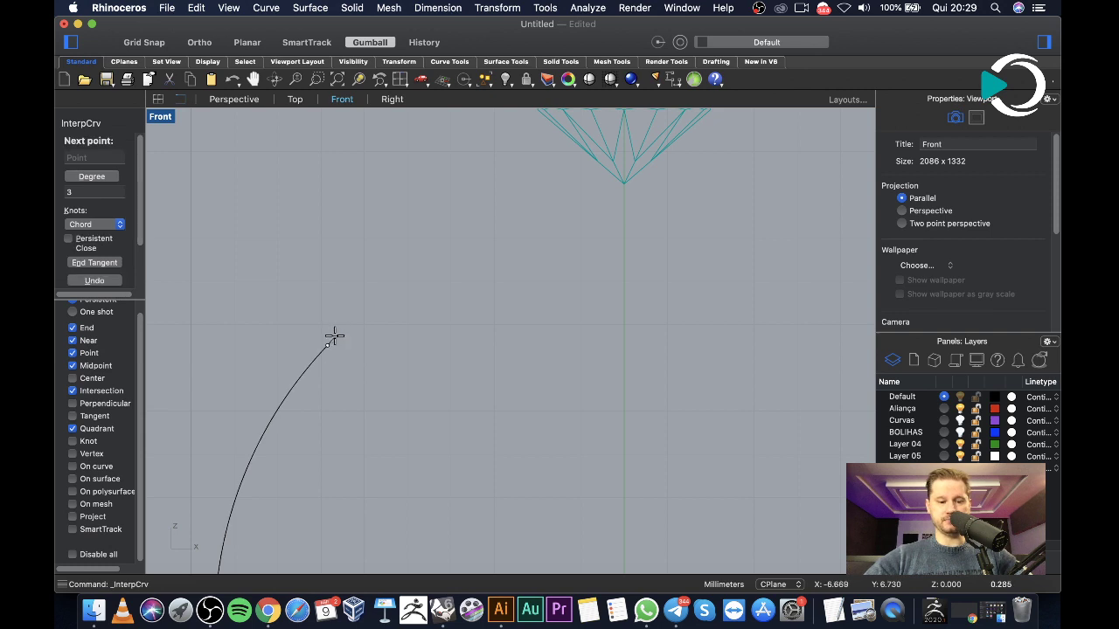
{"action": "right_click", "coordinate": [335, 335]}
{"action": "right_click", "coordinate": [337, 336]}
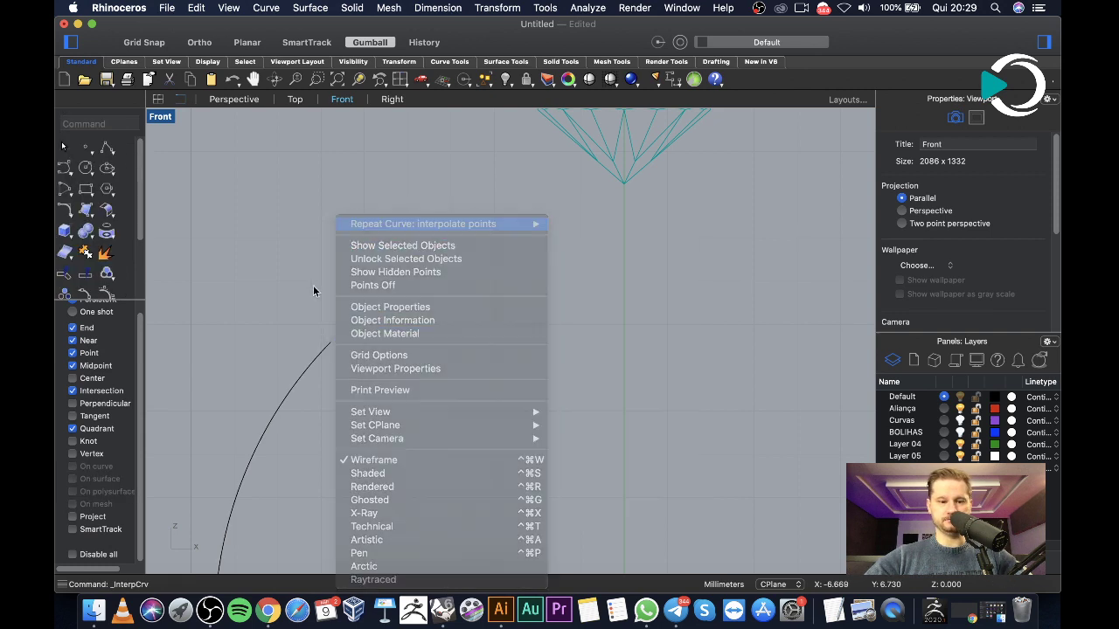
Draw an interpolated-points curve from the arc's upper end through three intermediate points, ending just above the near edge of the gem's girdle
{"action": "key", "text": "Return"}
{"action": "left_click", "coordinate": [327, 342]}
{"action": "scroll", "coordinate": [350, 323], "scroll_direction": "down", "scroll_amount": 2}
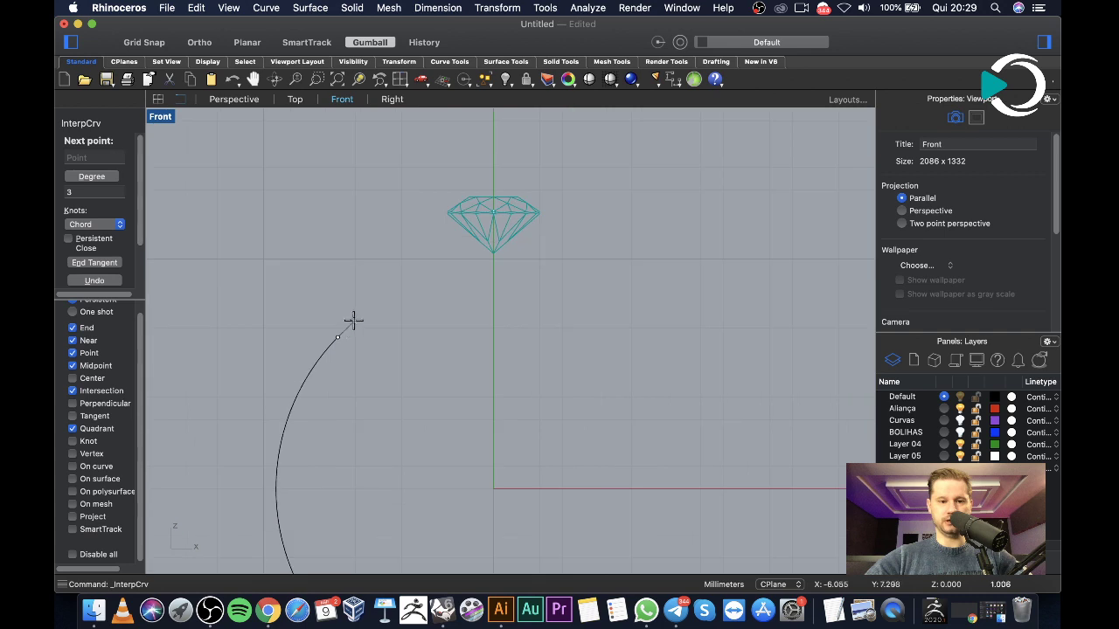
{"action": "left_click", "coordinate": [358, 313]}
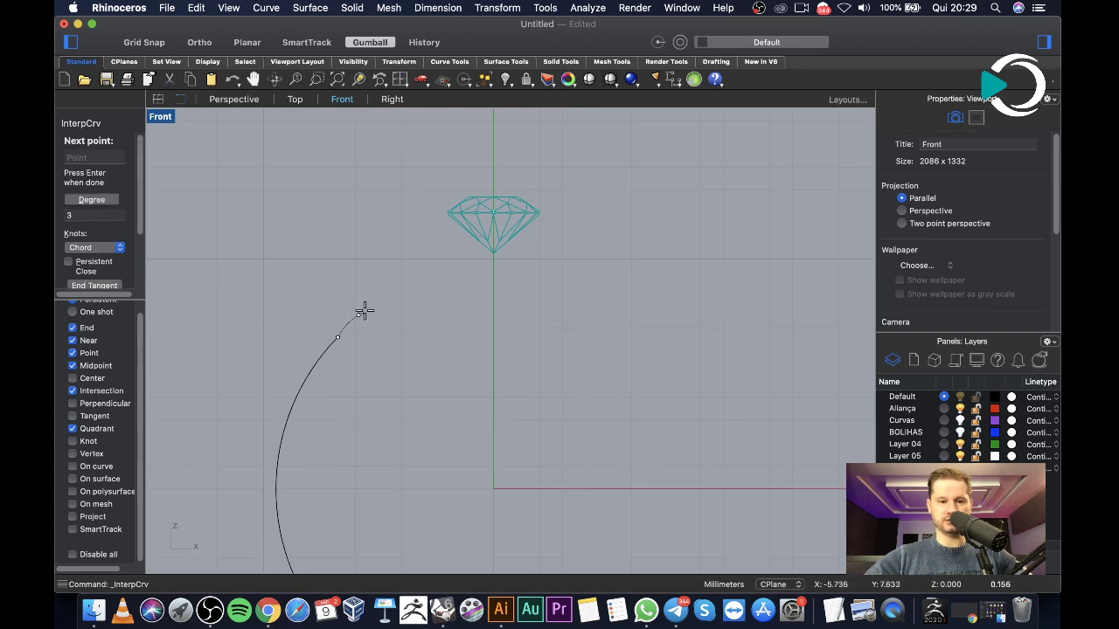
{"action": "left_click", "coordinate": [398, 280]}
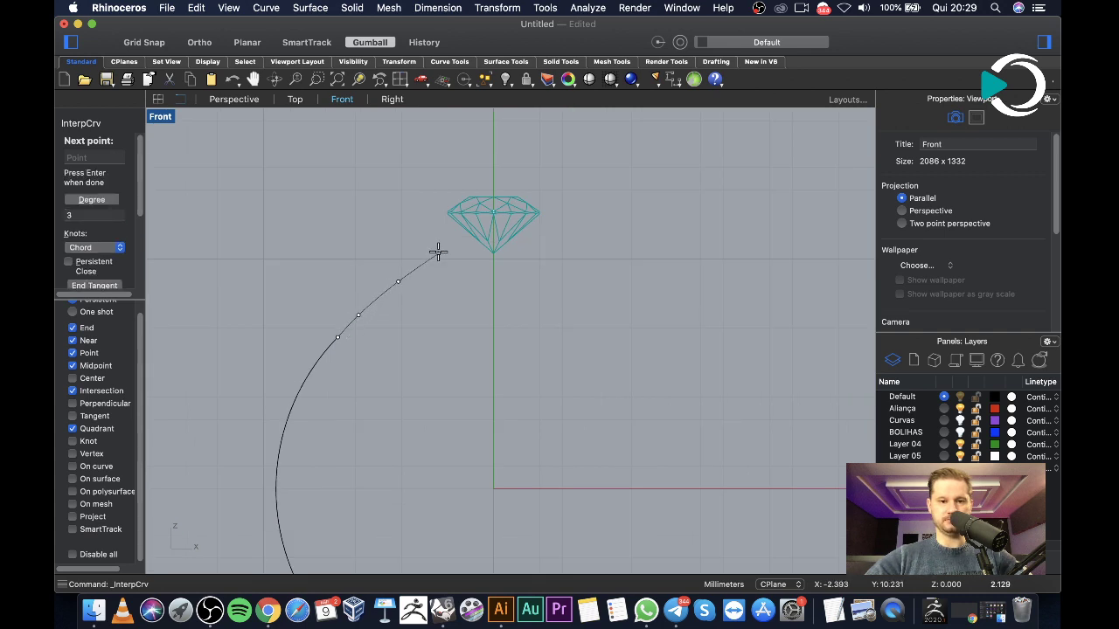
{"action": "left_click", "coordinate": [437, 243]}
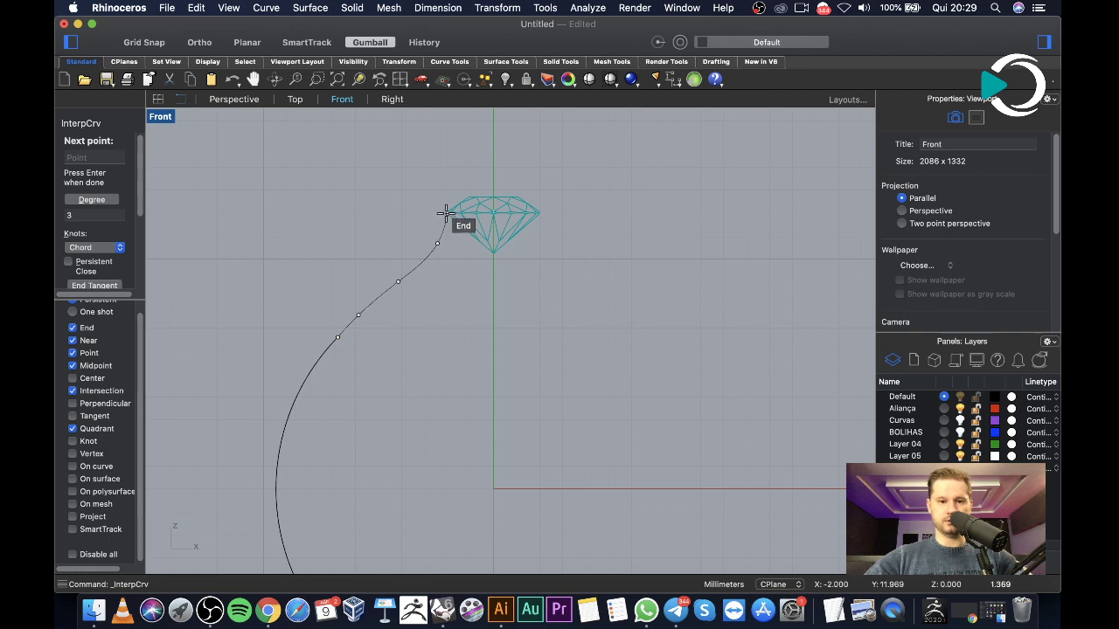
{"action": "scroll", "coordinate": [446, 208], "scroll_direction": "up", "scroll_amount": 4}
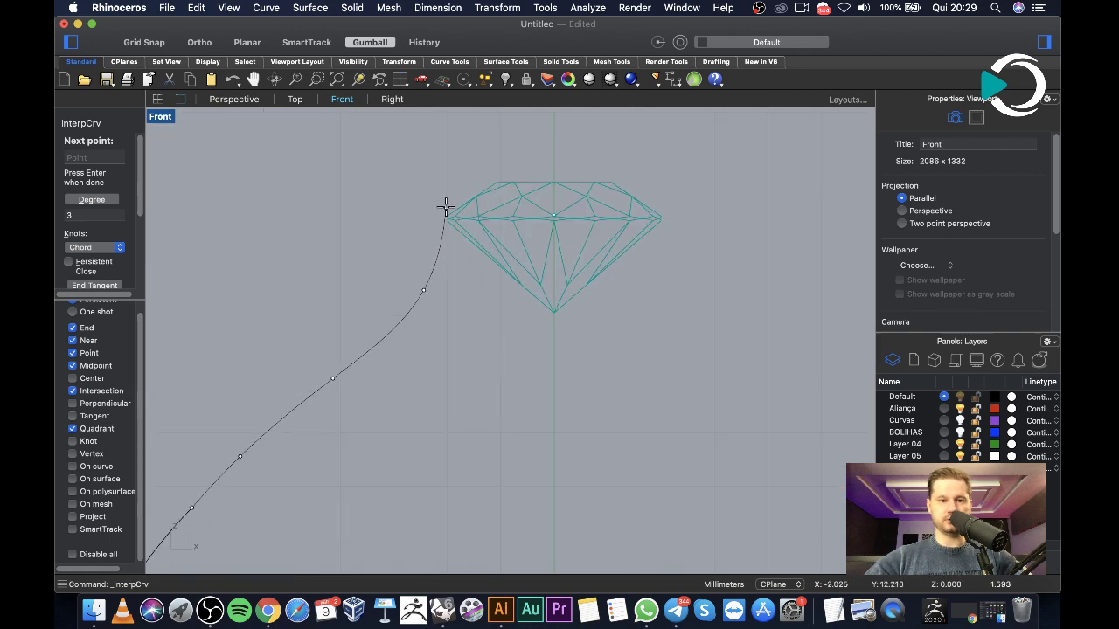
{"action": "left_click", "coordinate": [446, 207]}
{"action": "scroll", "coordinate": [450, 247], "scroll_direction": "down", "scroll_amount": 5}
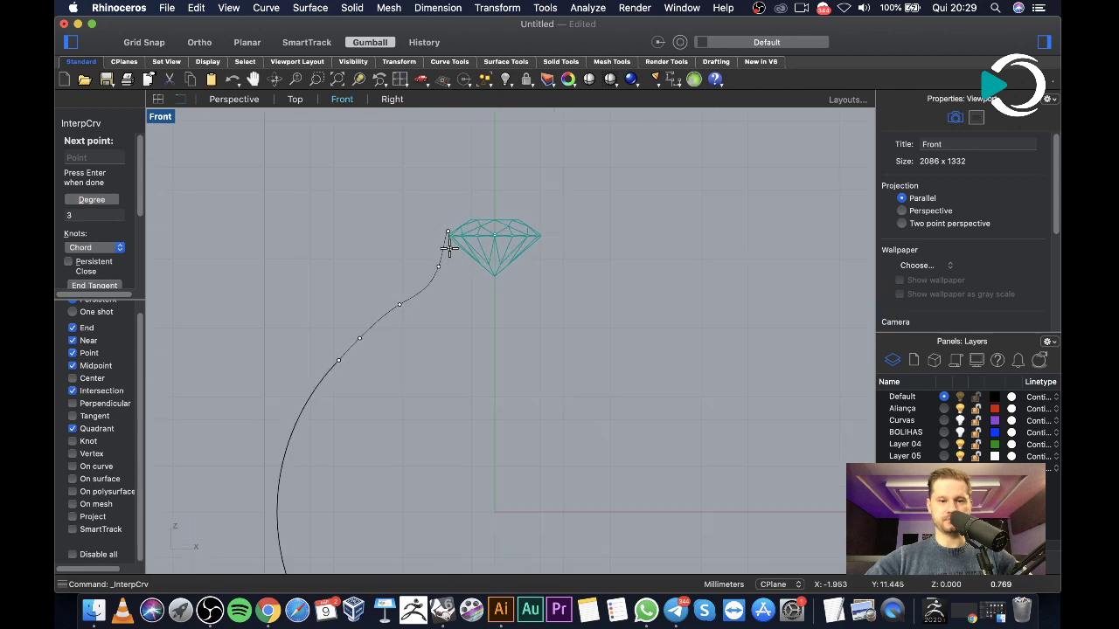
{"action": "right_click", "coordinate": [449, 260]}
Show the control points of the interpolated curve between the arc and the gem
{"action": "scroll", "coordinate": [451, 332], "scroll_direction": "down", "scroll_amount": 6}
{"action": "scroll", "coordinate": [432, 319], "scroll_direction": "up", "scroll_amount": 6}
{"action": "left_click", "coordinate": [426, 288]}
{"action": "scroll", "coordinate": [399, 325], "scroll_direction": "up", "scroll_amount": 3}
{"action": "left_click", "coordinate": [376, 228]}
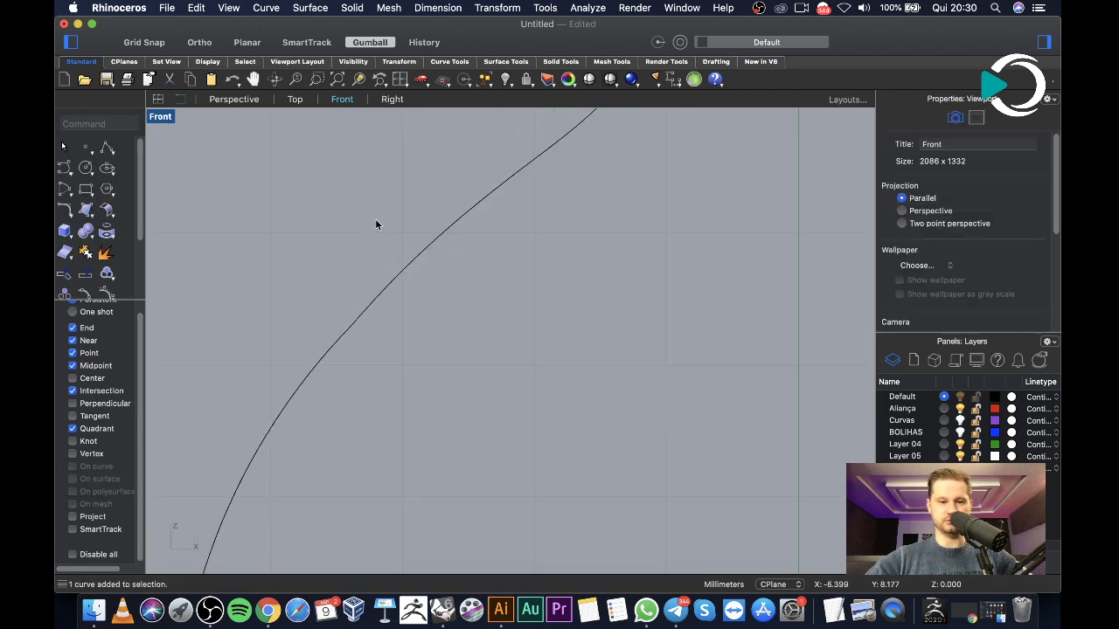
{"action": "left_click", "coordinate": [429, 244]}
{"action": "scroll", "coordinate": [398, 222], "scroll_direction": "up", "scroll_amount": 6}
{"action": "key", "text": "F10"}
Reposition the curve's control points around the bend below the gem to smooth its shape
{"action": "left_click_drag", "start_coordinate": [399, 222], "coordinate": [506, 266]}
{"action": "scroll", "coordinate": [492, 274], "scroll_direction": "down", "scroll_amount": 8}
{"action": "right_click_drag", "start_coordinate": [564, 294], "coordinate": [372, 364]}
{"action": "scroll", "coordinate": [400, 226], "scroll_direction": "up", "scroll_amount": 2}
{"action": "left_click_drag", "start_coordinate": [402, 155], "coordinate": [512, 194]}
{"action": "scroll", "coordinate": [512, 242], "scroll_direction": "down", "scroll_amount": 4}
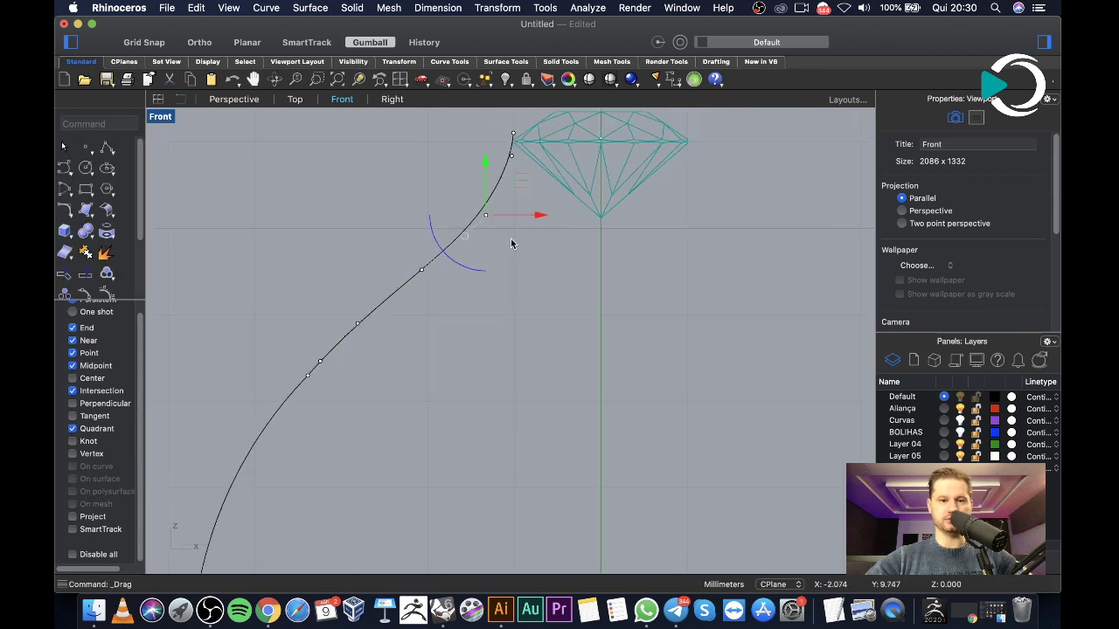
Shift the curve's four upper control points horizontally, slightly away from the gem
{"action": "left_click_drag", "start_coordinate": [401, 196], "coordinate": [434, 305]}
{"action": "left_click", "coordinate": [435, 306]}
{"action": "key", "text": "F10"}
{"action": "left_click_drag", "start_coordinate": [334, 211], "coordinate": [464, 364]}
{"action": "left_click_drag", "start_coordinate": [475, 297], "coordinate": [450, 299]}
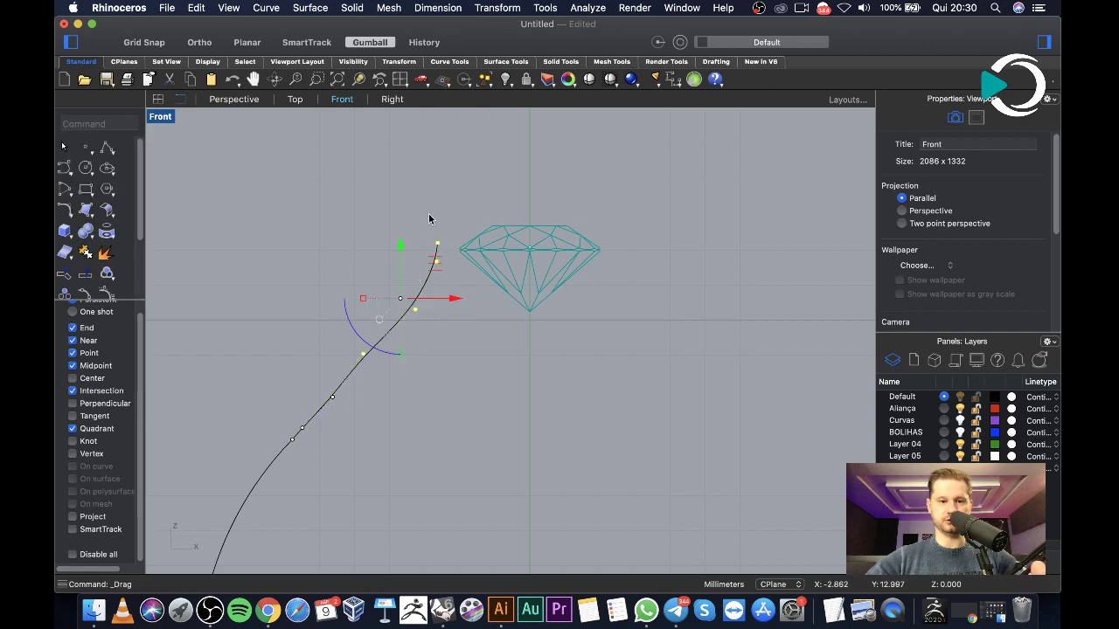
Raise the gem slightly, straight up along its vertical axis
{"action": "left_click", "coordinate": [445, 192]}
{"action": "left_click_drag", "start_coordinate": [445, 193], "coordinate": [642, 352]}
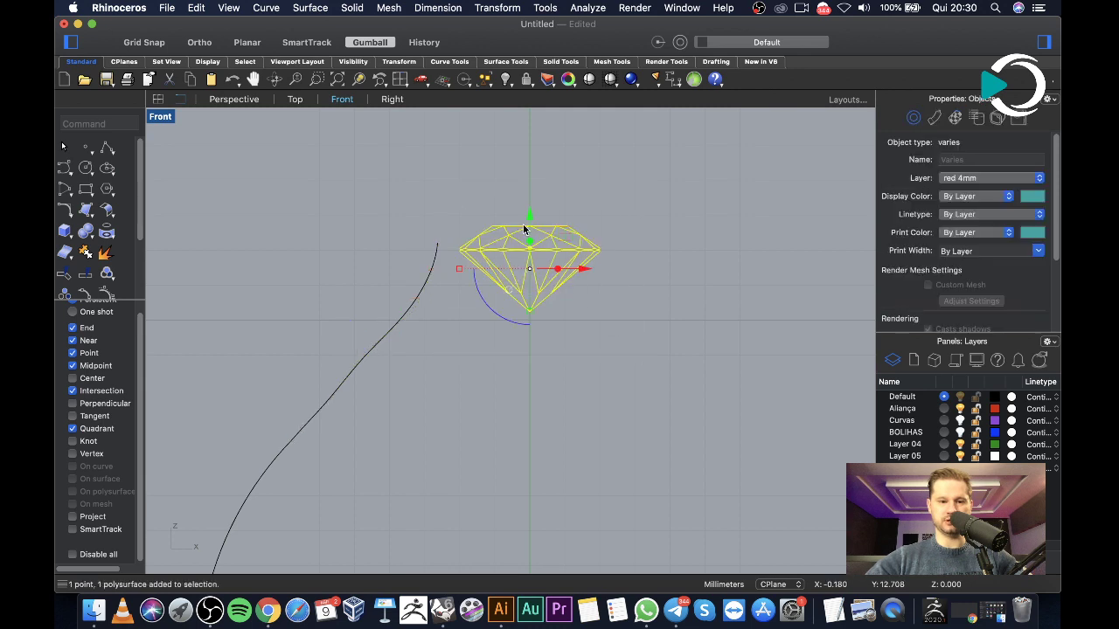
{"action": "left_click_drag", "start_coordinate": [530, 217], "coordinate": [525, 193]}
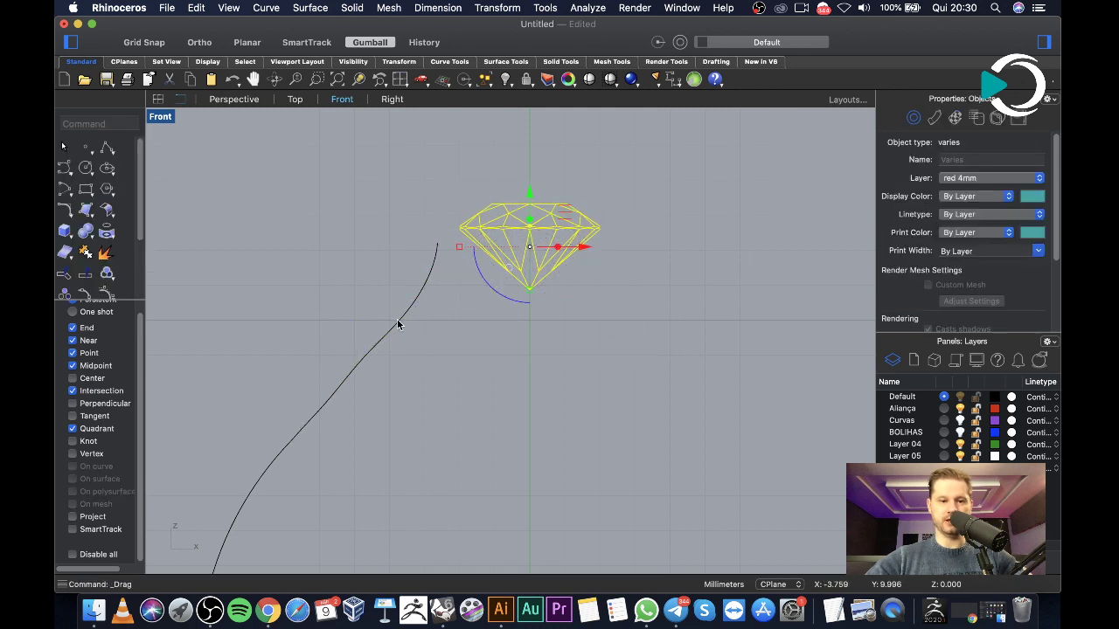
Show the curve's control points again and shift the one at the bend below the gem horizontally away from it
{"action": "left_click", "coordinate": [400, 320]}
{"action": "scroll", "coordinate": [342, 411], "scroll_direction": "up", "scroll_amount": 8}
{"action": "left_click_drag", "start_coordinate": [285, 362], "coordinate": [354, 384]}
{"action": "scroll", "coordinate": [409, 253], "scroll_direction": "down", "scroll_amount": 2}
{"action": "right_click_drag", "start_coordinate": [410, 246], "coordinate": [396, 350]}
{"action": "scroll", "coordinate": [362, 412], "scroll_direction": "up", "scroll_amount": 6}
{"action": "right_click_drag", "start_coordinate": [459, 291], "coordinate": [389, 421]}
{"action": "left_click_drag", "start_coordinate": [412, 282], "coordinate": [530, 370]}
{"action": "left_click_drag", "start_coordinate": [560, 326], "coordinate": [532, 325]}
{"action": "scroll", "coordinate": [529, 325], "scroll_direction": "down", "scroll_amount": 2}
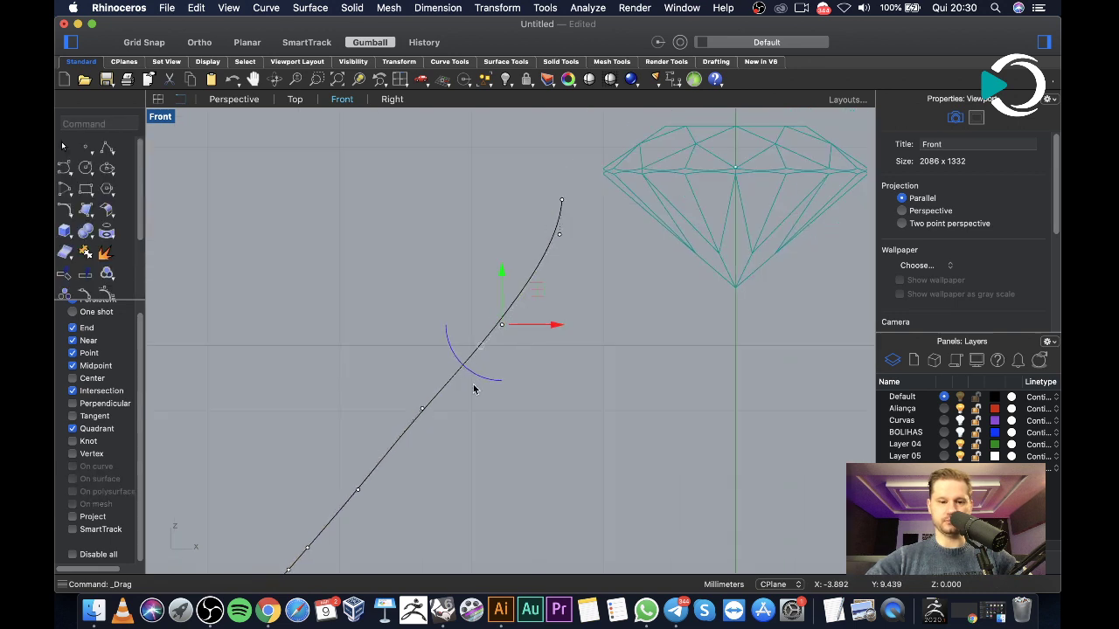
Shift the next lower control point on the curve slightly horizontally toward the gem's axis
{"action": "left_click", "coordinate": [422, 409]}
{"action": "scroll", "coordinate": [437, 375], "scroll_direction": "up", "scroll_amount": 2}
{"action": "left_click_drag", "start_coordinate": [455, 364], "coordinate": [484, 365]}
{"action": "scroll", "coordinate": [484, 364], "scroll_direction": "down", "scroll_amount": 5}
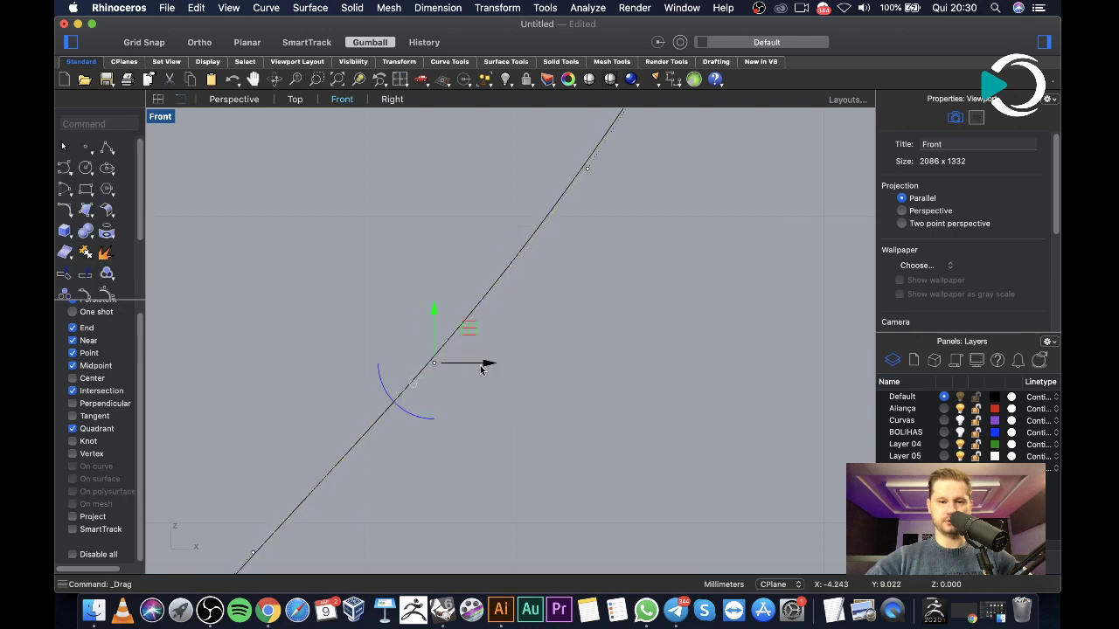
Join the reshaped upper curve and the lower arc into one open curve
{"action": "scroll", "coordinate": [534, 367], "scroll_direction": "down", "scroll_amount": 2}
{"action": "key", "text": "Escape"}
{"action": "scroll", "coordinate": [533, 377], "scroll_direction": "down", "scroll_amount": 3}
{"action": "right_click_drag", "start_coordinate": [508, 452], "coordinate": [420, 365]}
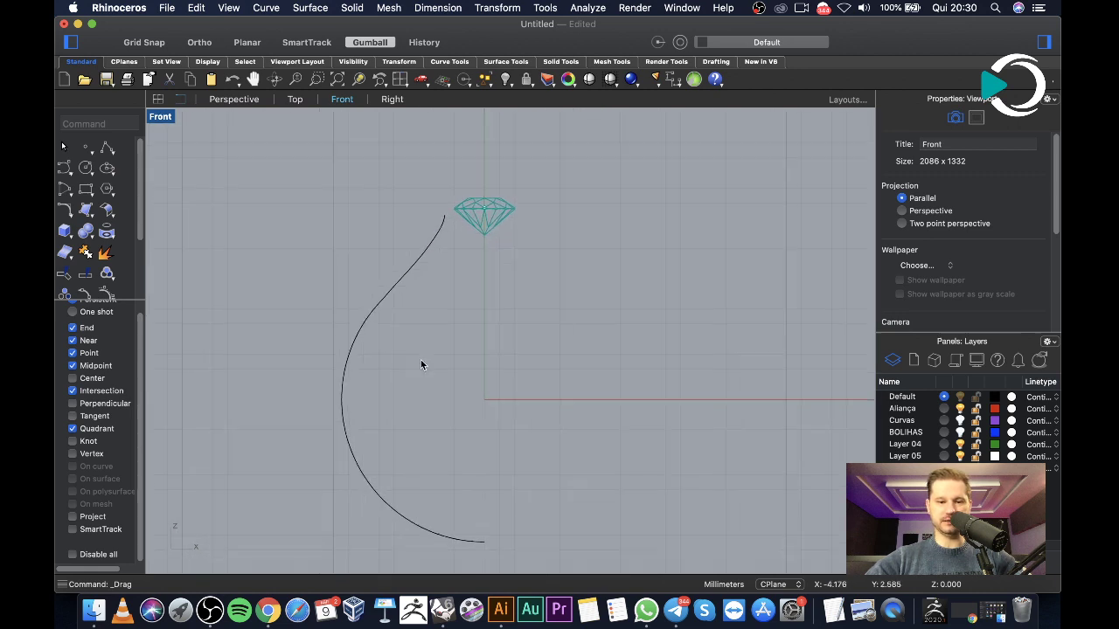
{"action": "scroll", "coordinate": [434, 233], "scroll_direction": "up", "scroll_amount": 5}
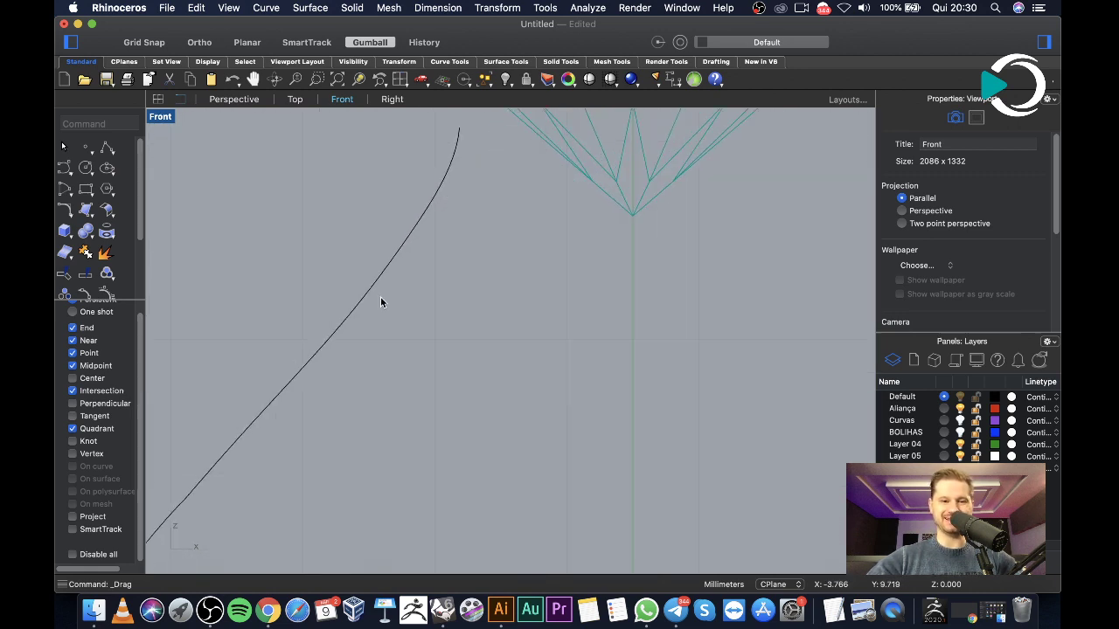
{"action": "scroll", "coordinate": [337, 349], "scroll_direction": "down", "scroll_amount": 5}
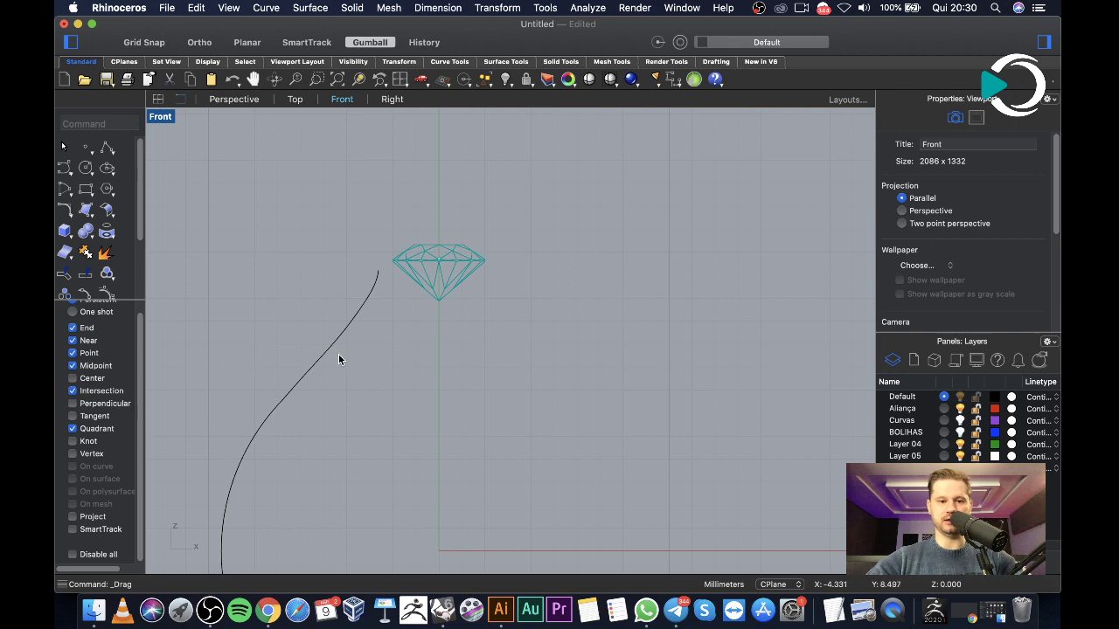
{"action": "left_click", "coordinate": [334, 345]}
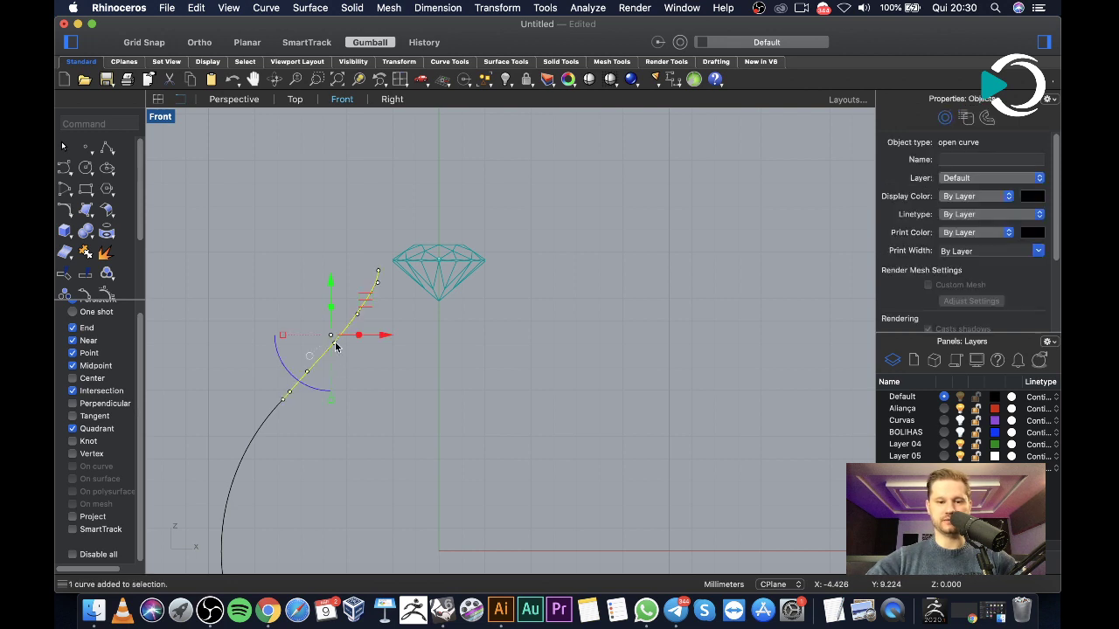
{"action": "left_click", "coordinate": [255, 439], "text": "shift"}
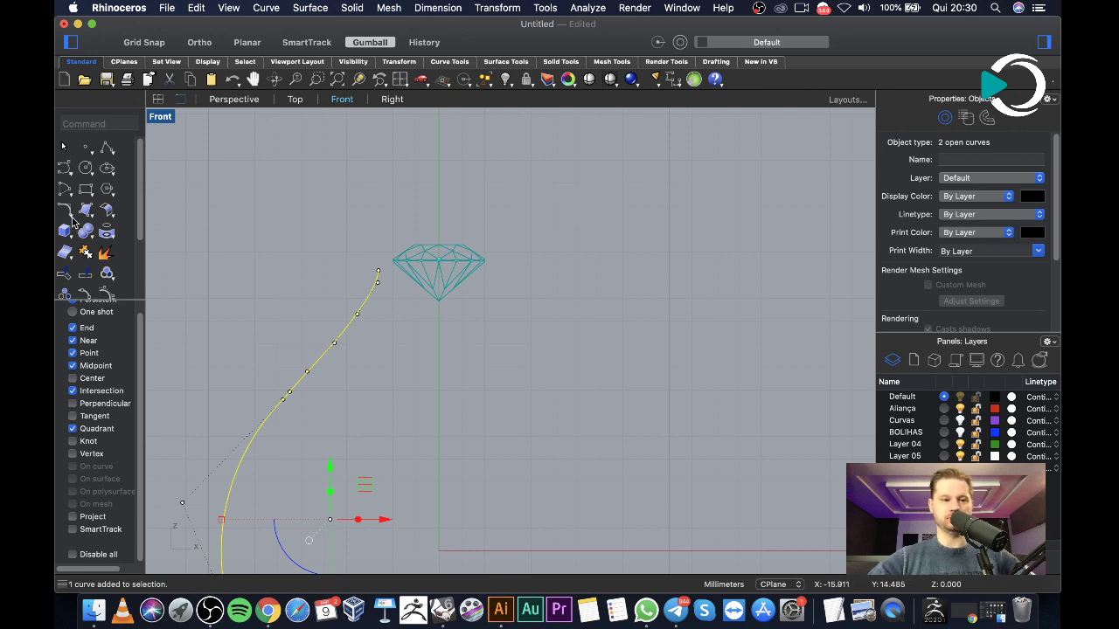
{"action": "left_click", "coordinate": [86, 254]}
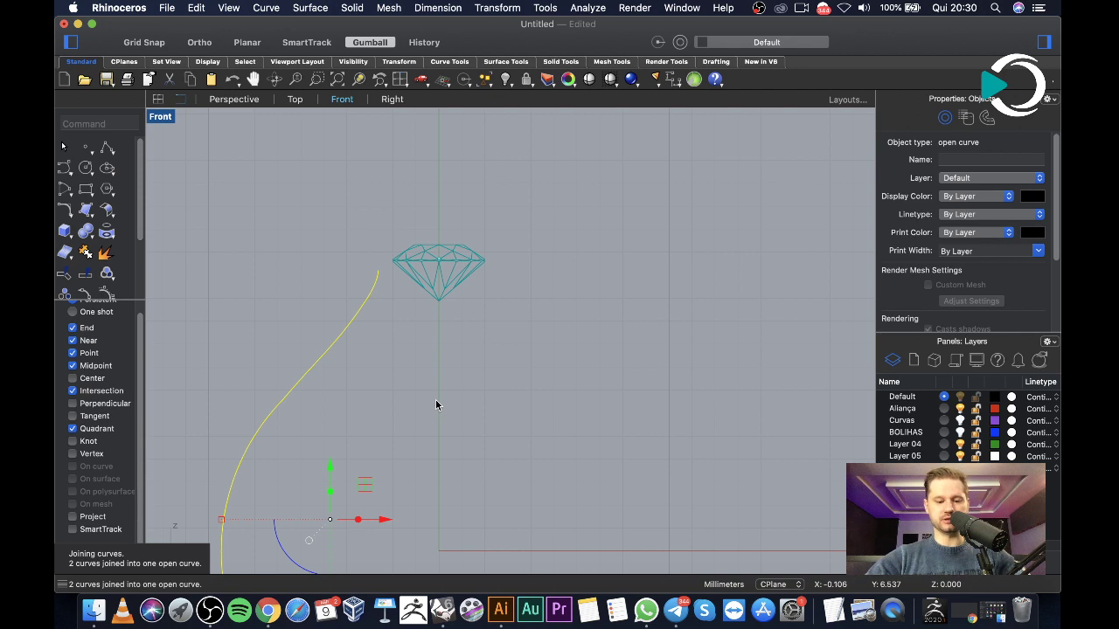
Start Rebuild on the joined curve and examine its 12-point, degree 3 preview against the original along the whole length
{"action": "type", "text": "Rebuild"}
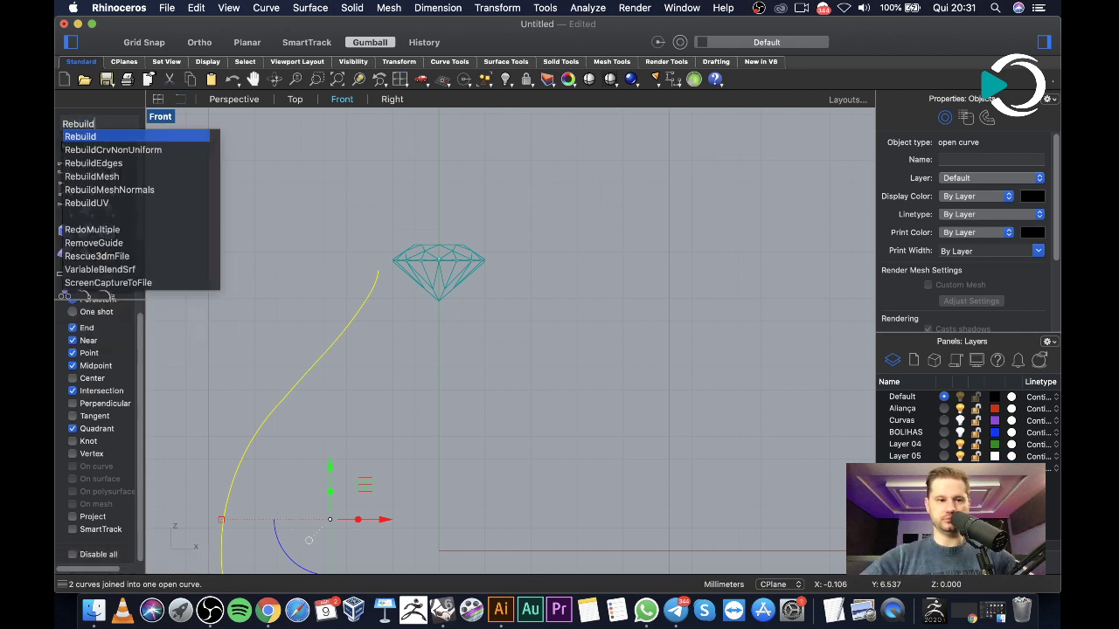
{"action": "key", "text": "Return"}
{"action": "scroll", "coordinate": [342, 405], "scroll_direction": "down", "scroll_amount": 5}
{"action": "scroll", "coordinate": [357, 364], "scroll_direction": "up", "scroll_amount": 10}
{"action": "scroll", "coordinate": [412, 239], "scroll_direction": "up", "scroll_amount": 6}
{"action": "scroll", "coordinate": [422, 254], "scroll_direction": "down", "scroll_amount": 6}
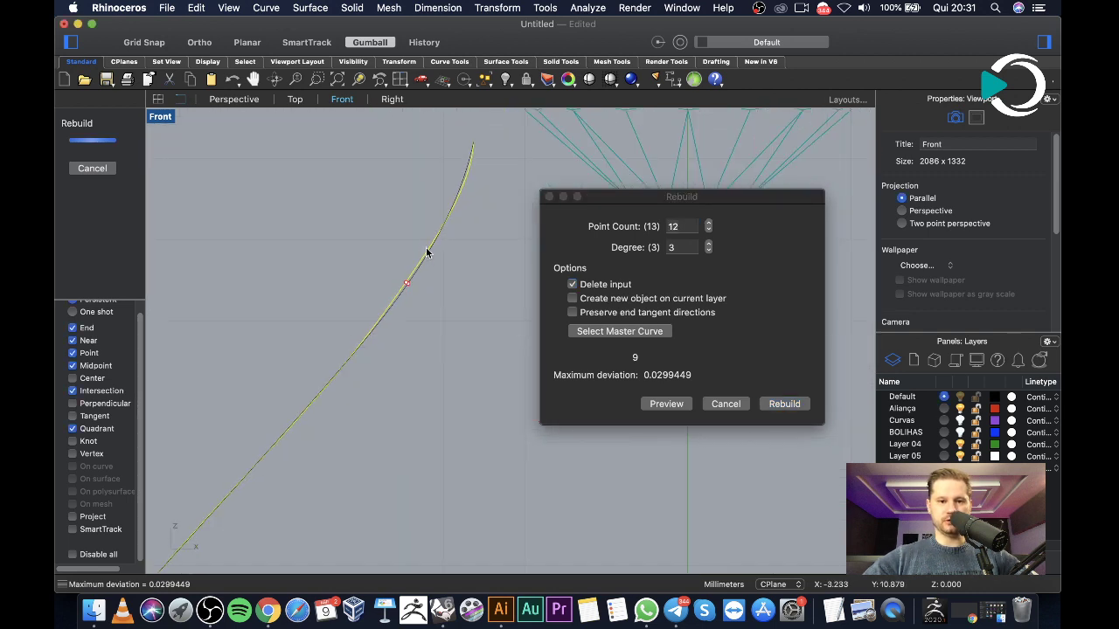
{"action": "scroll", "coordinate": [467, 167], "scroll_direction": "up", "scroll_amount": 4}
{"action": "scroll", "coordinate": [473, 178], "scroll_direction": "down", "scroll_amount": 6}
{"action": "scroll", "coordinate": [390, 364], "scroll_direction": "down", "scroll_amount": 4}
{"action": "scroll", "coordinate": [390, 365], "scroll_direction": "down", "scroll_amount": 2}
{"action": "right_click_drag", "start_coordinate": [371, 402], "coordinate": [414, 299]}
{"action": "scroll", "coordinate": [300, 365], "scroll_direction": "up", "scroll_amount": 5}
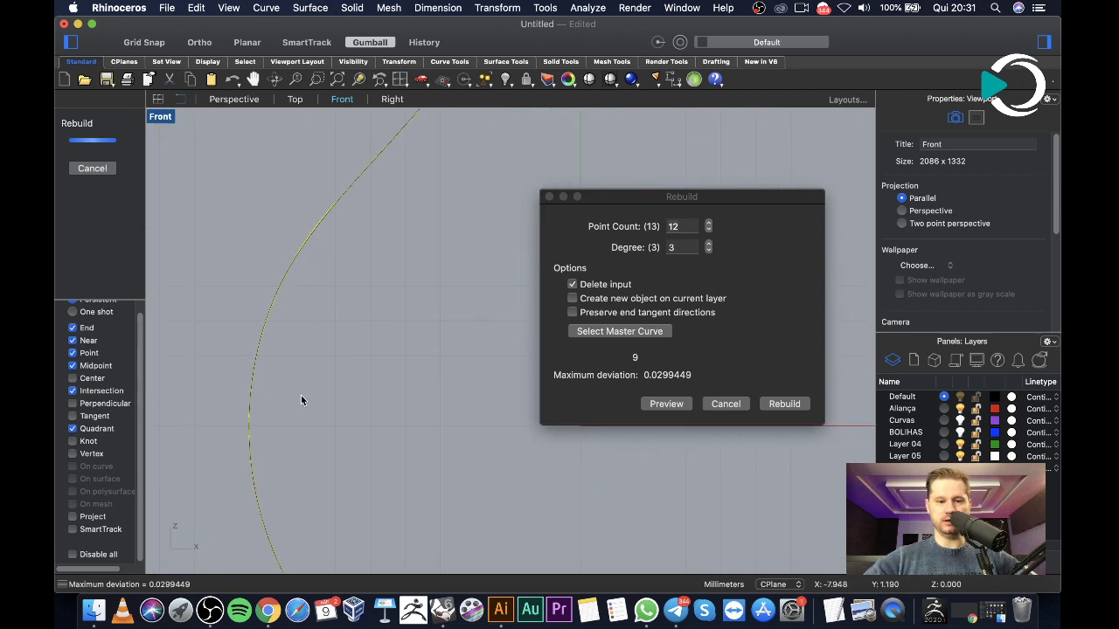
{"action": "right_click_drag", "start_coordinate": [296, 371], "coordinate": [284, 327]}
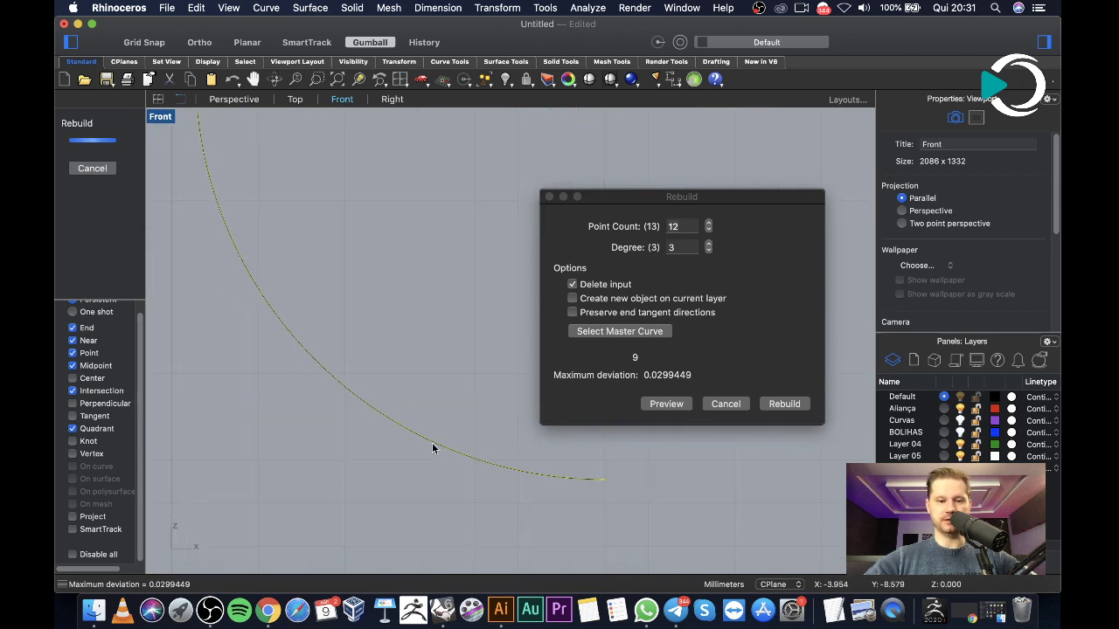
{"action": "scroll", "coordinate": [256, 278], "scroll_direction": "up", "scroll_amount": 3}
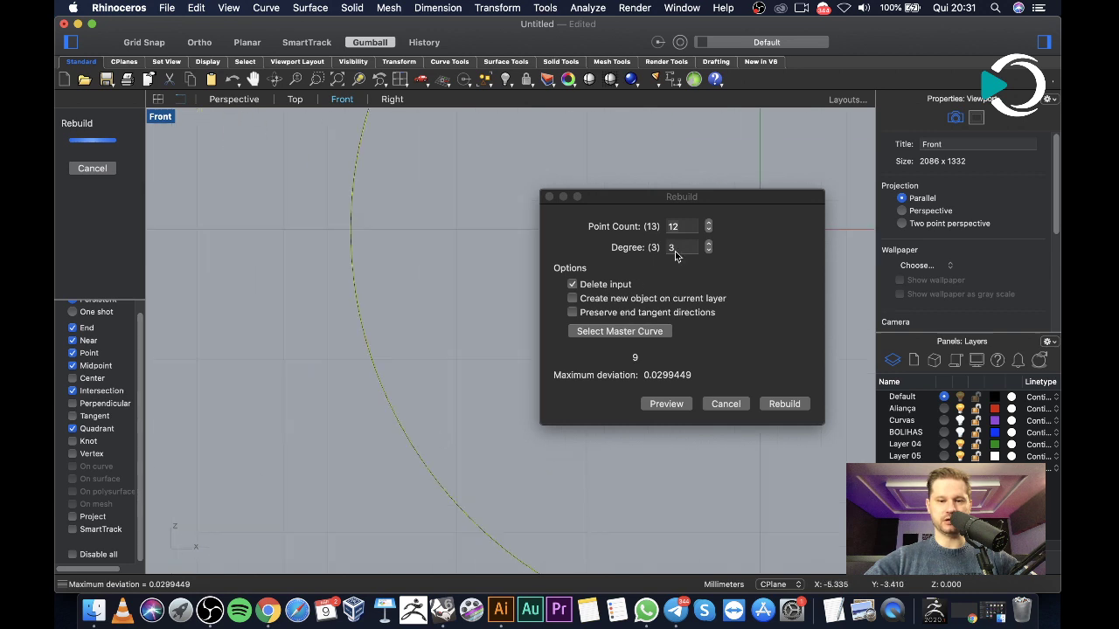
Raise the point count to 13 and rebuild the curve at degree 3, deleting the input curve
{"action": "left_click", "coordinate": [709, 222]}
{"action": "right_click_drag", "start_coordinate": [470, 214], "coordinate": [367, 388]}
{"action": "right_click_drag", "start_coordinate": [415, 236], "coordinate": [292, 457]}
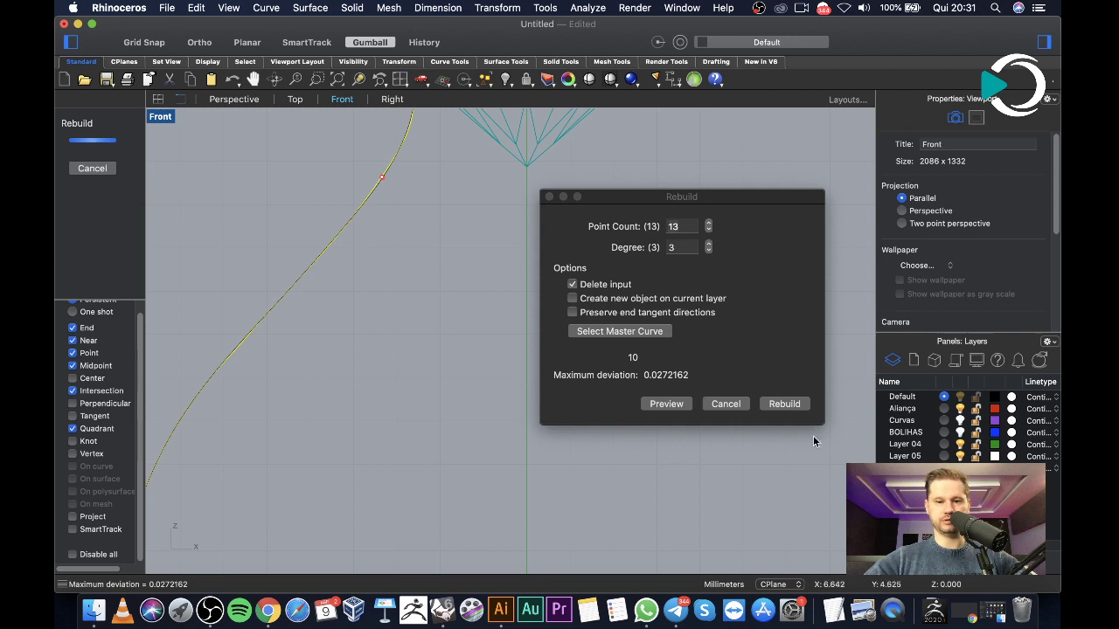
{"action": "left_click", "coordinate": [783, 404]}
{"action": "scroll", "coordinate": [473, 250], "scroll_direction": "down", "scroll_amount": 3}
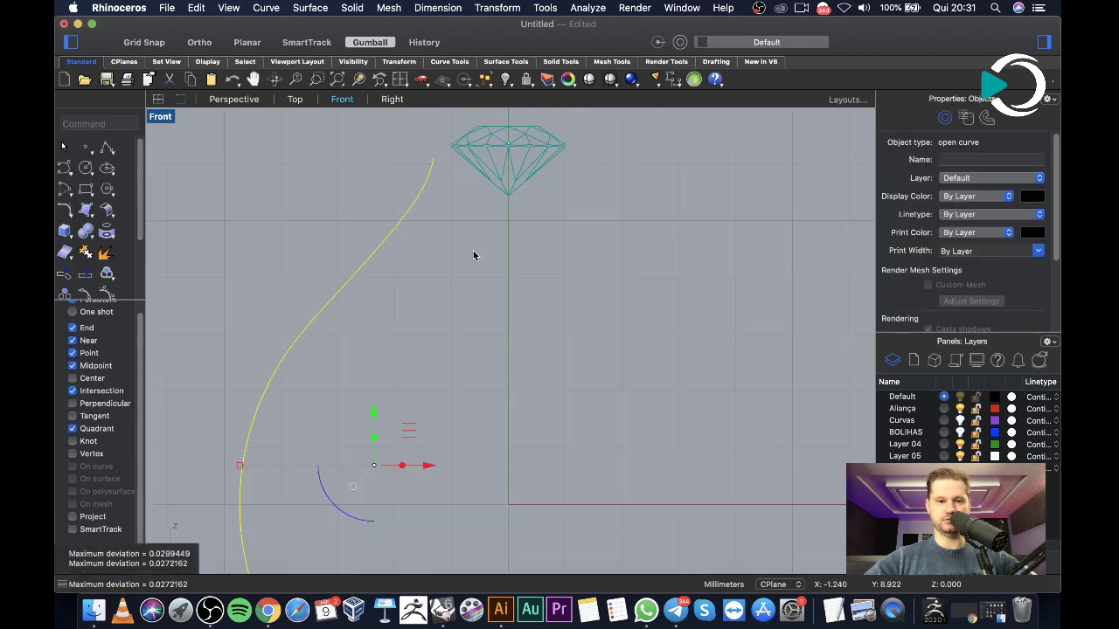
{"action": "key", "text": "Escape"}
{"action": "scroll", "coordinate": [422, 235], "scroll_direction": "up", "scroll_amount": 5}
{"action": "right_click_drag", "start_coordinate": [396, 227], "coordinate": [491, 231]}
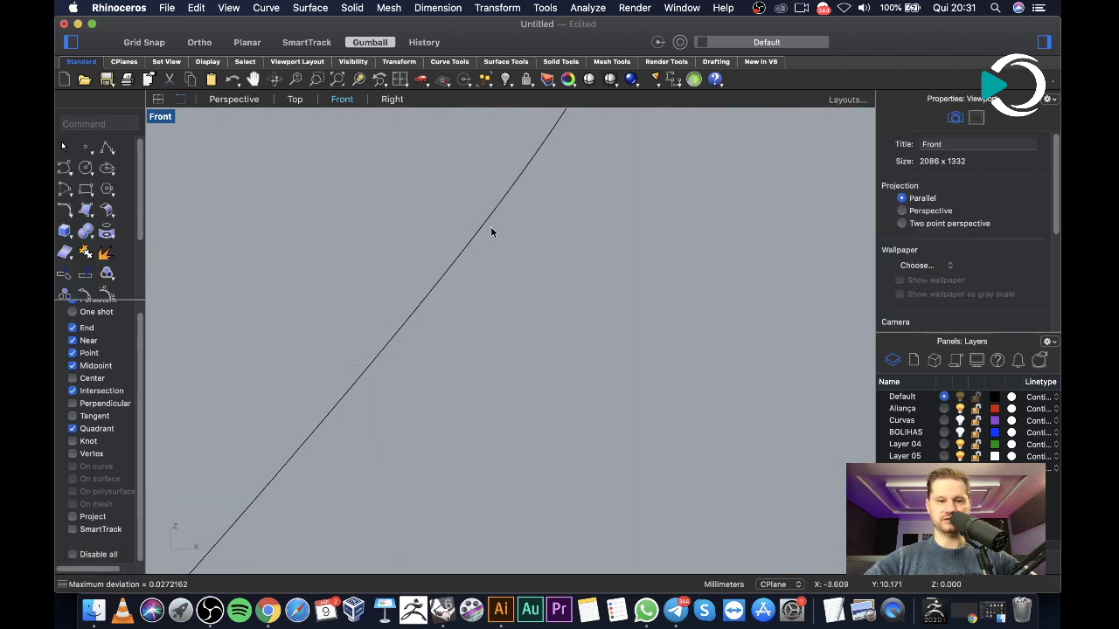
{"action": "scroll", "coordinate": [491, 231], "scroll_direction": "down", "scroll_amount": 5}
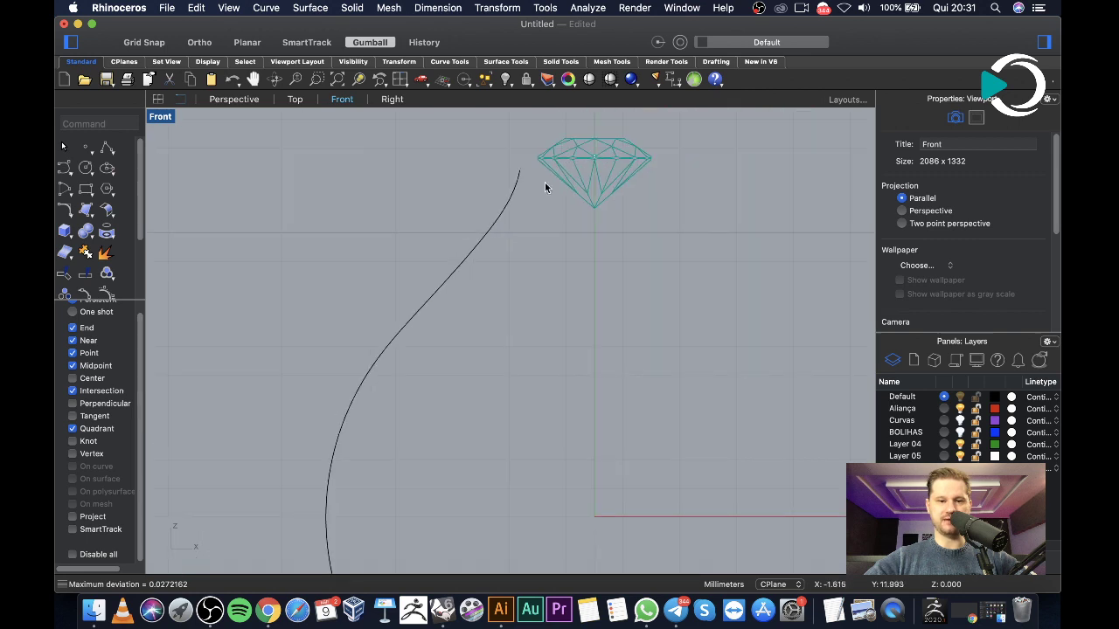
Mirror a copy of the rebuilt curve across the vertical axis through the ring's center in the Front view
{"action": "left_click", "coordinate": [446, 282]}
{"action": "scroll", "coordinate": [405, 338], "scroll_direction": "up", "scroll_amount": 5}
{"action": "scroll", "coordinate": [405, 339], "scroll_direction": "down", "scroll_amount": 5}
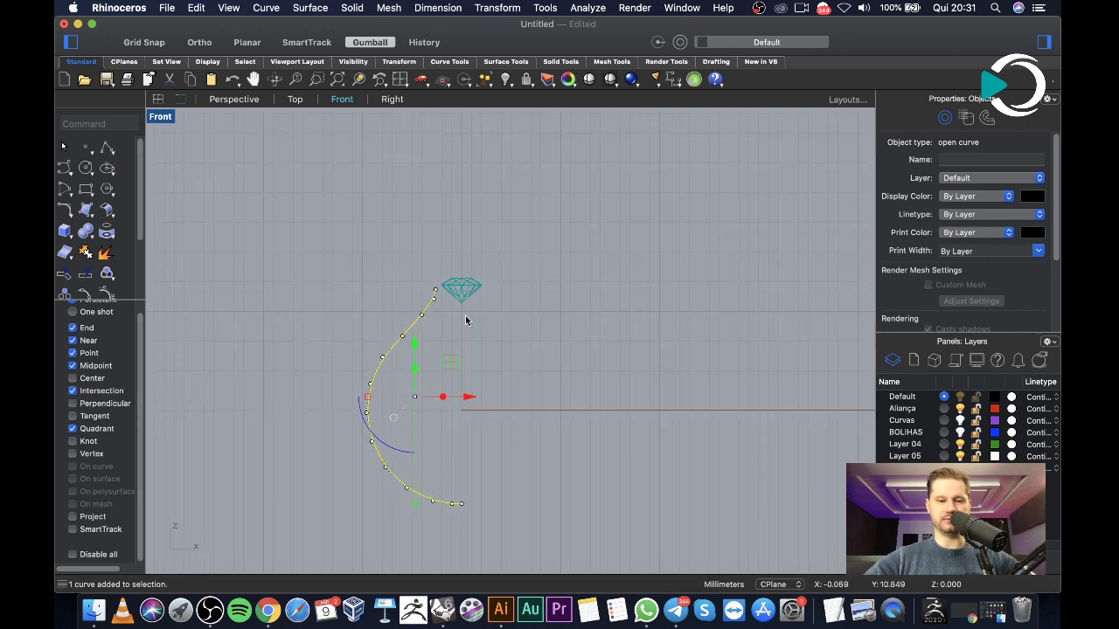
{"action": "left_click", "coordinate": [522, 372]}
{"action": "left_click", "coordinate": [403, 341]}
{"action": "type", "text": "mirror"}
{"action": "key", "text": "Return"}
{"action": "left_click", "coordinate": [461, 409]}
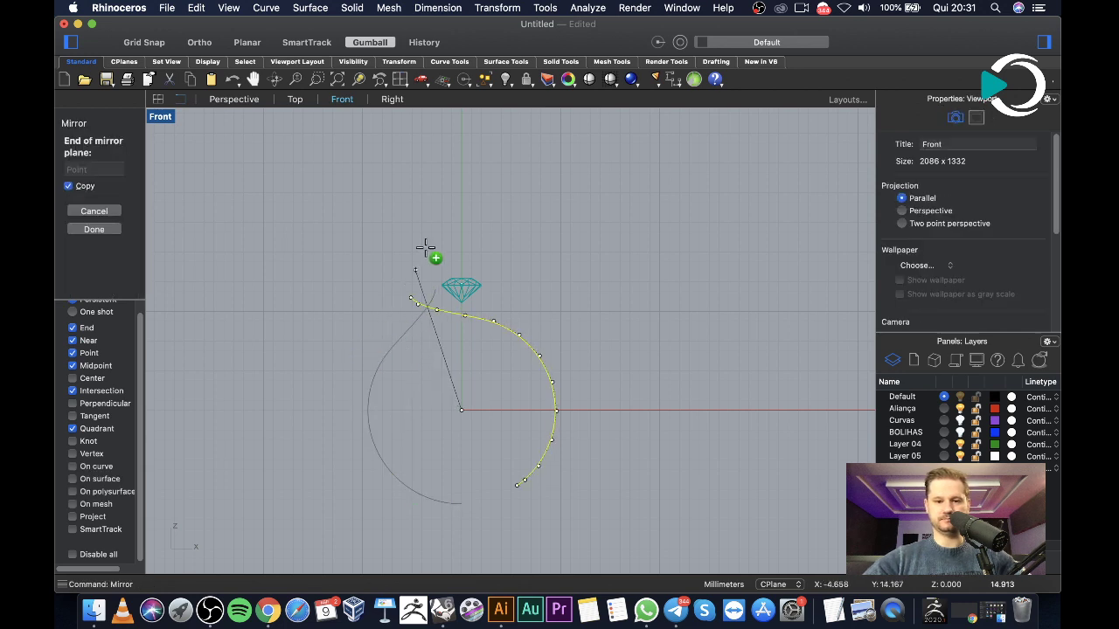
{"action": "left_click", "coordinate": [474, 196]}
{"action": "left_click", "coordinate": [625, 255]}
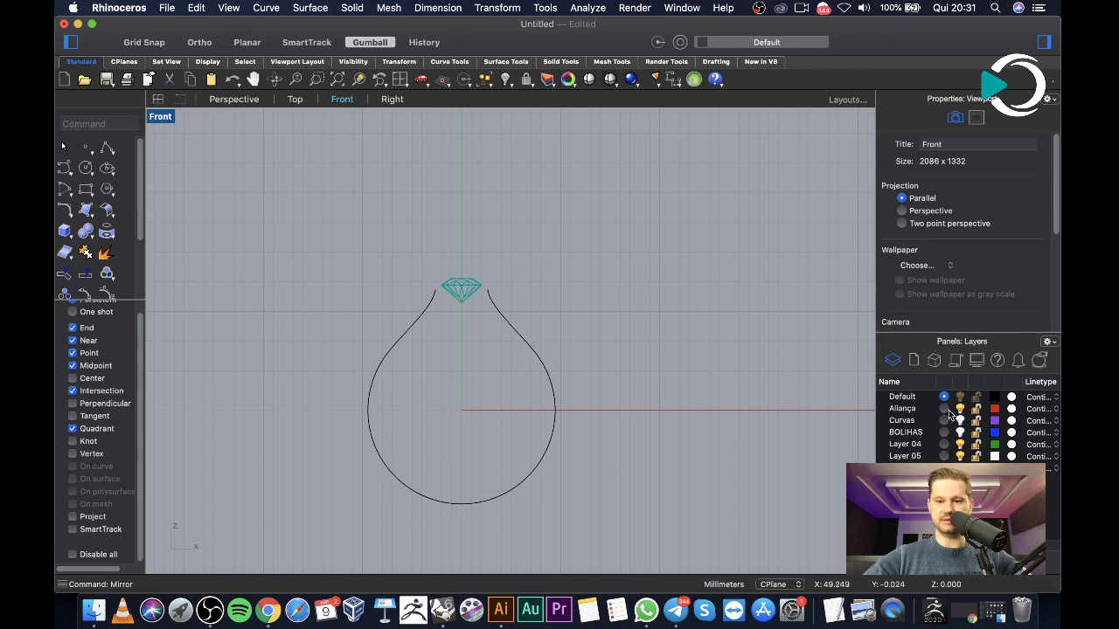
Unhide the hidden ring band and create a flat-capped pipe, sized by diameter, along the mirrored curve
{"action": "right_click", "coordinate": [505, 79]}
{"action": "scroll", "coordinate": [502, 299], "scroll_direction": "up", "scroll_amount": 4}
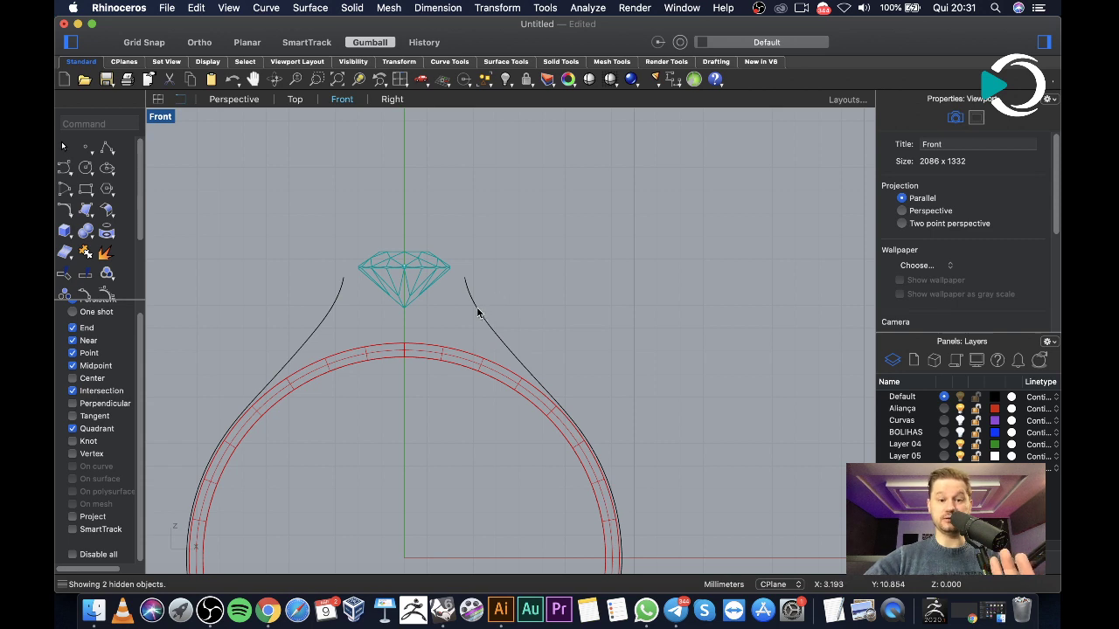
{"action": "left_click", "coordinate": [475, 312]}
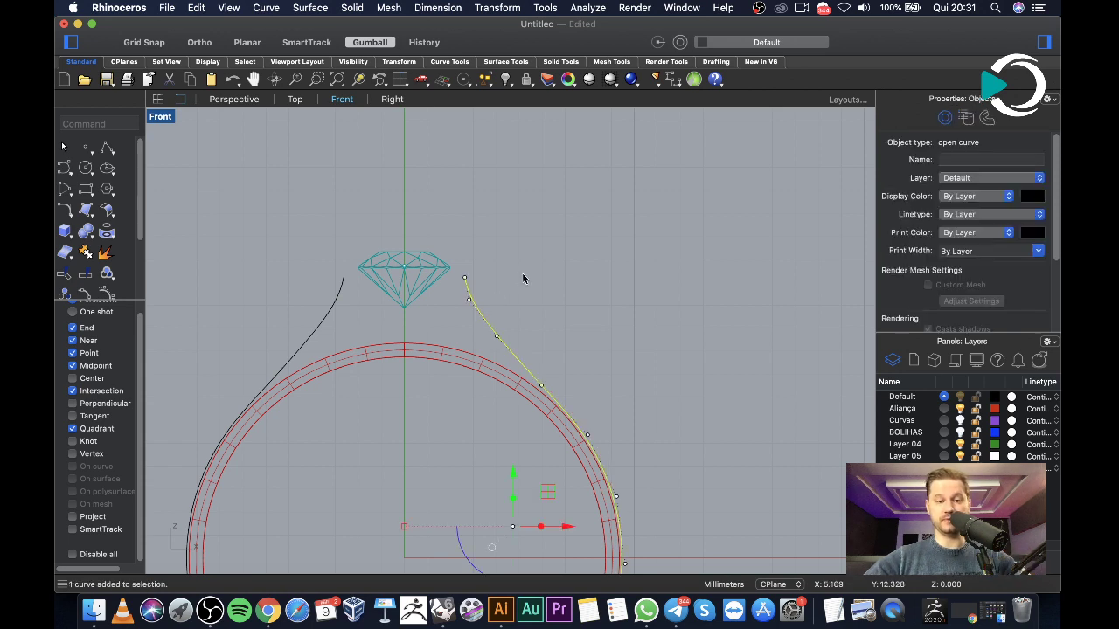
{"action": "type", "text": "pipe"}
{"action": "key", "text": "Return"}
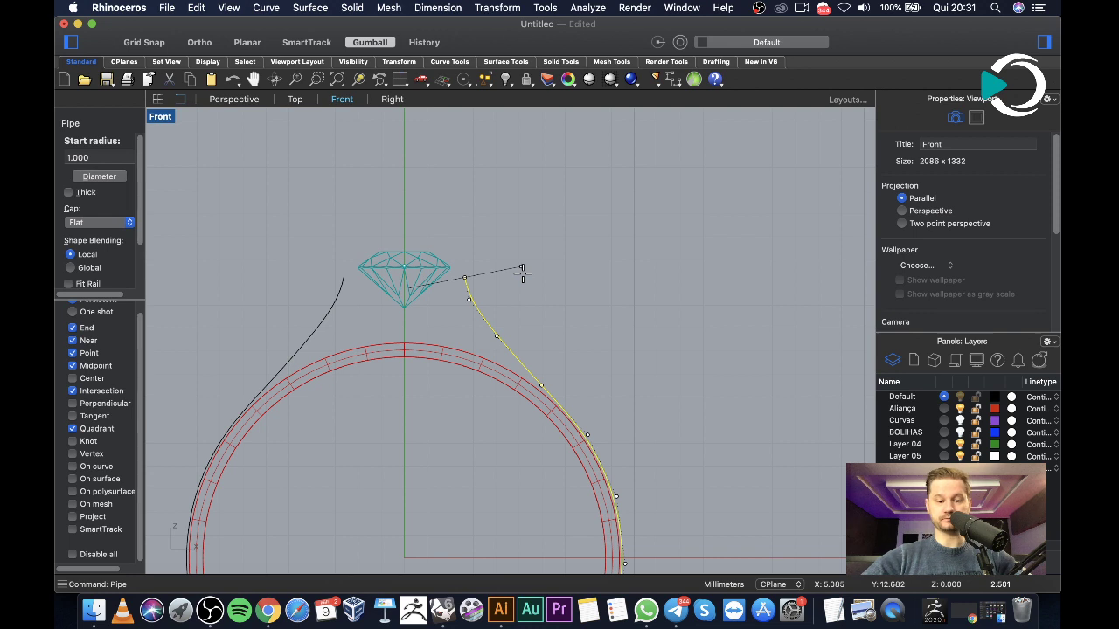
{"action": "type", "text": "d"}
{"action": "key", "text": "Return"}
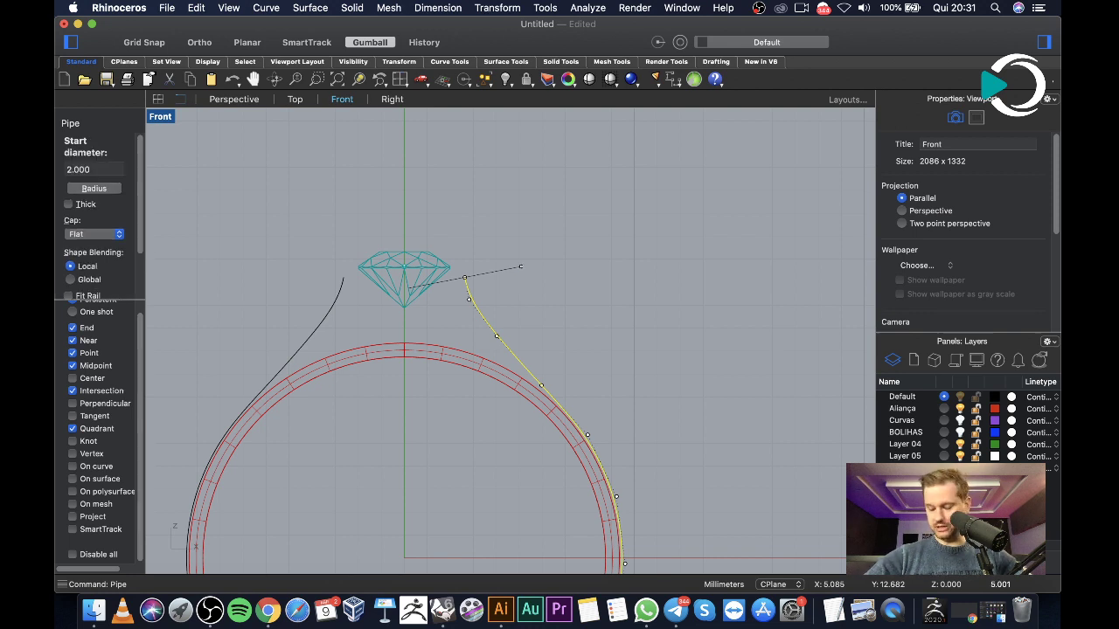
{"action": "key", "text": "Return"}
{"action": "key", "text": "Return"}
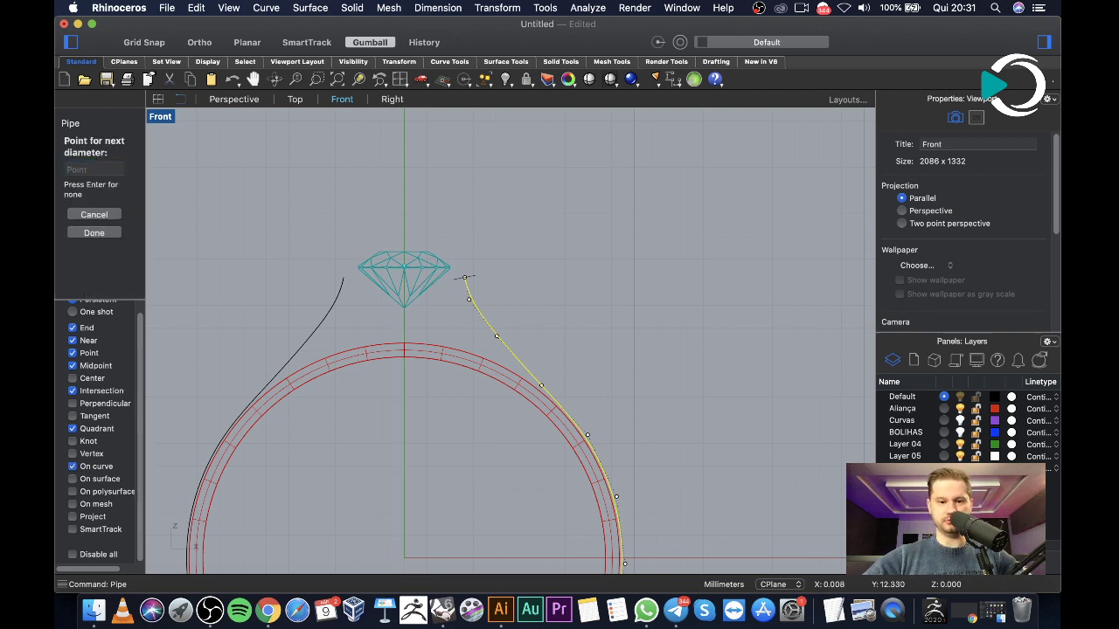
{"action": "key", "text": "Return"}
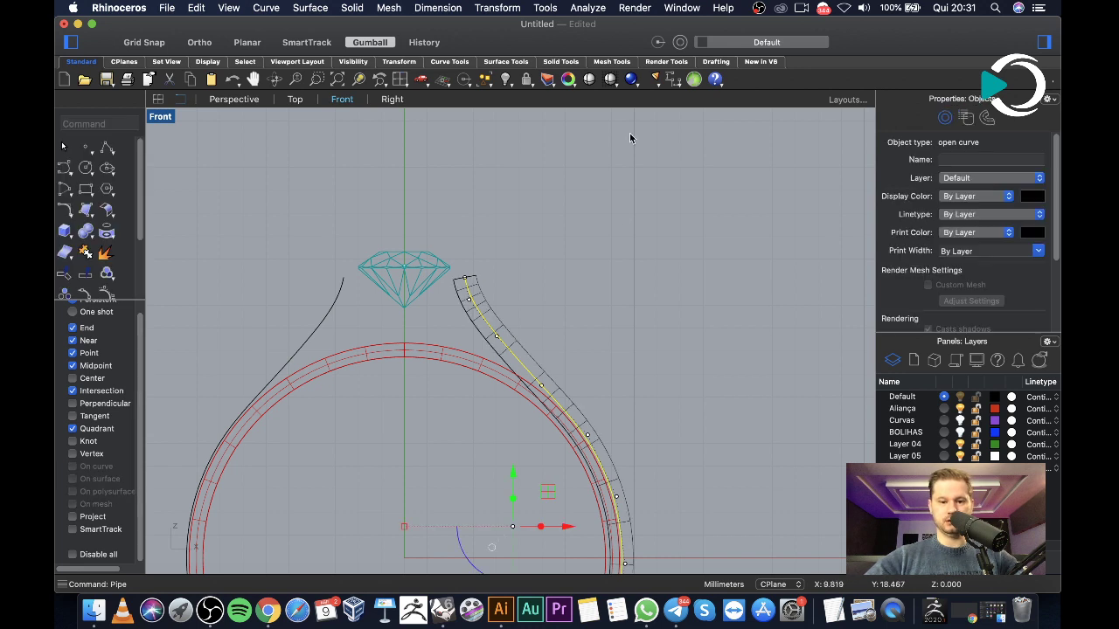
Scale the pipe along the ring's width only, making it wider than the red band in the Right view
{"action": "left_click", "coordinate": [561, 264]}
{"action": "left_click", "coordinate": [478, 291]}
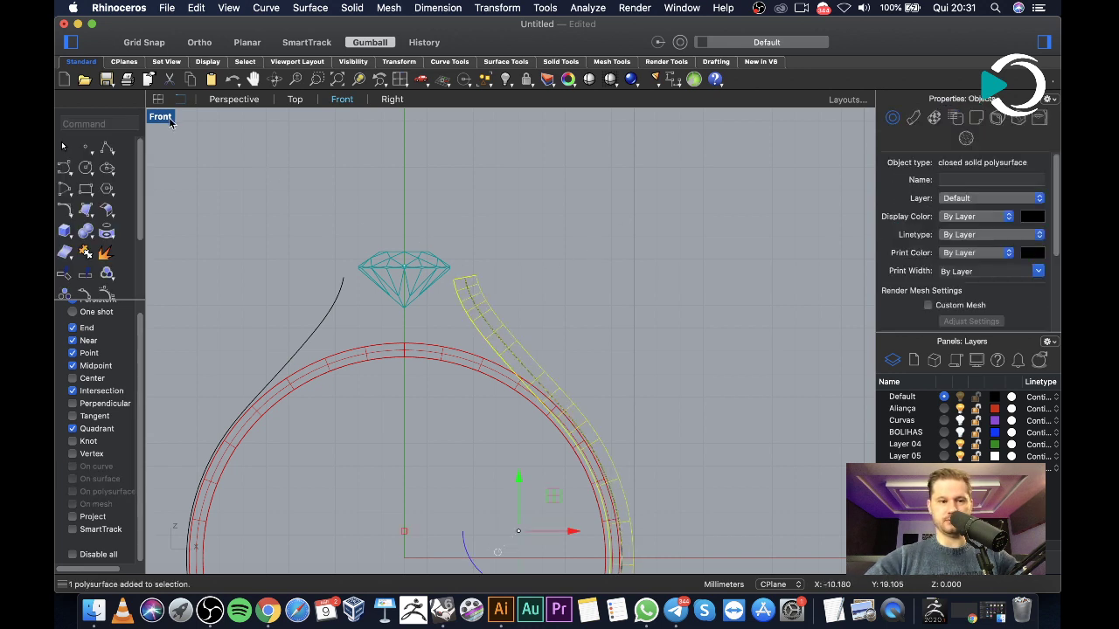
{"action": "double_click", "coordinate": [167, 119]}
{"action": "scroll", "coordinate": [604, 500], "scroll_direction": "up", "scroll_amount": 5}
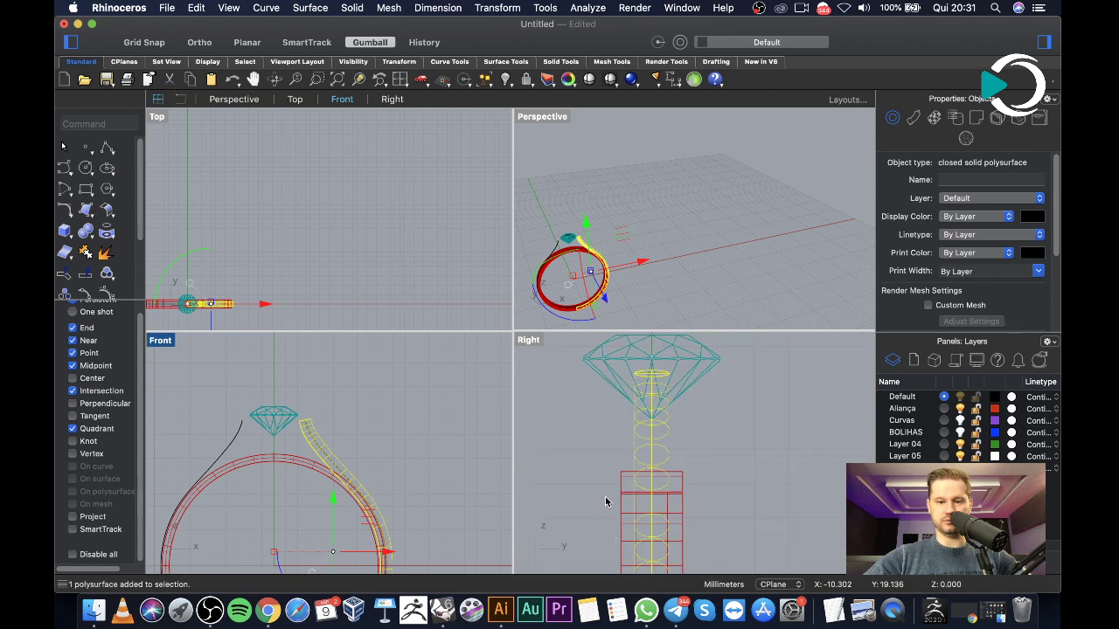
{"action": "scroll", "coordinate": [620, 419], "scroll_direction": "down", "scroll_amount": 6}
{"action": "scroll", "coordinate": [631, 503], "scroll_direction": "up", "scroll_amount": 5}
{"action": "left_click_drag", "start_coordinate": [651, 503], "coordinate": [675, 455]}
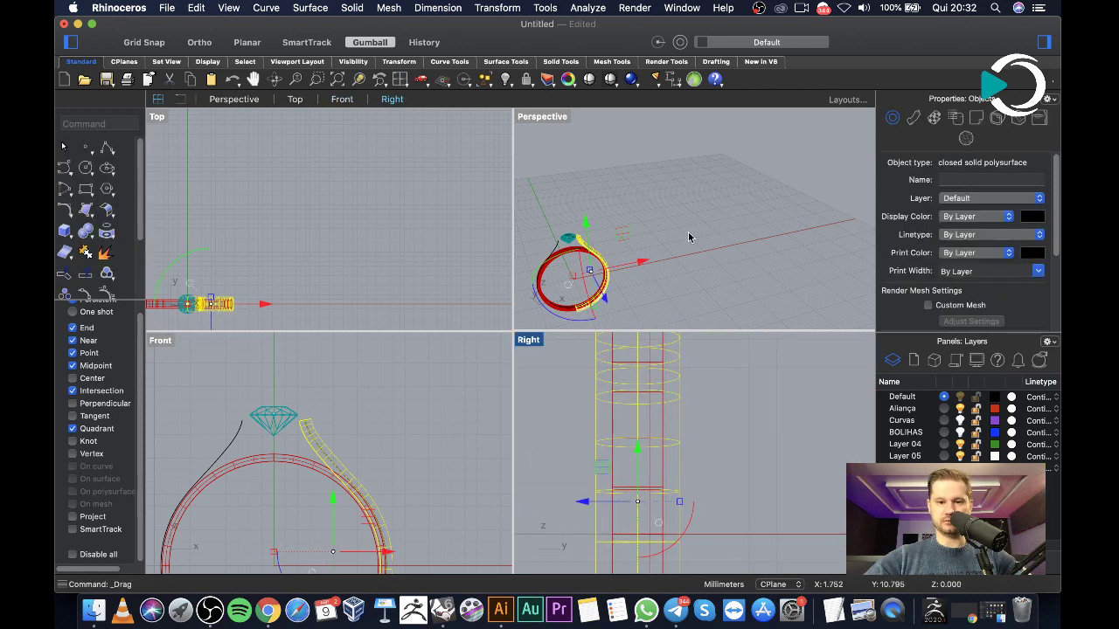
Mirror a copy of the widened pipe to the other side, with the mirror plane running vertically through the origin
{"action": "left_click", "coordinate": [663, 247]}
{"action": "right_click_drag", "start_coordinate": [662, 247], "coordinate": [590, 200]}
{"action": "scroll", "coordinate": [591, 201], "scroll_direction": "up", "scroll_amount": 4}
{"action": "left_click", "coordinate": [635, 172]}
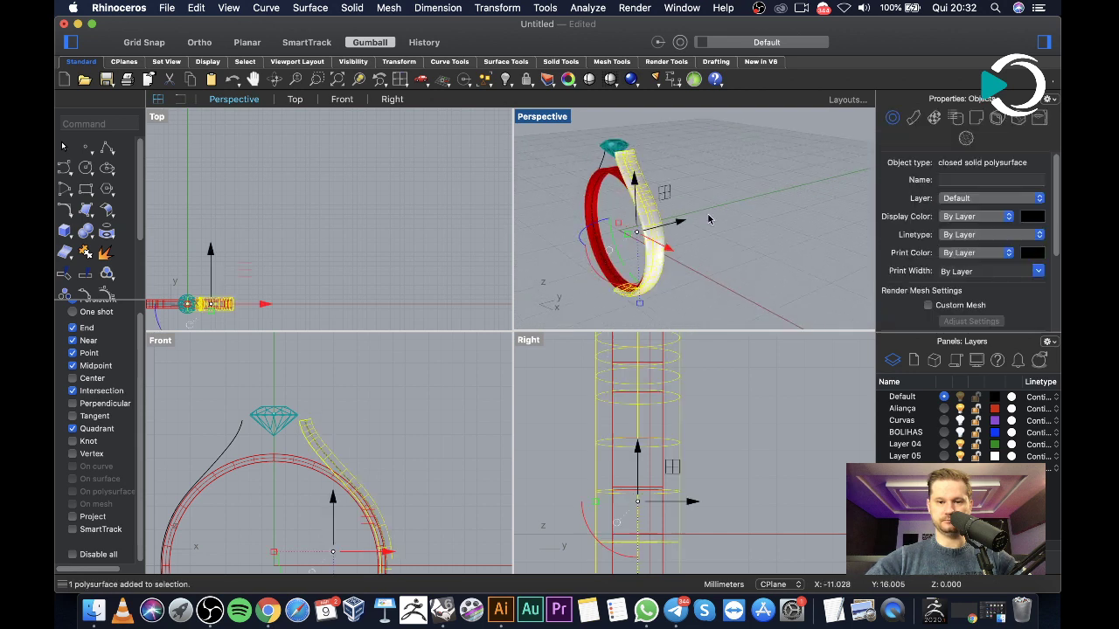
{"action": "type", "text": "mirror"}
{"action": "key", "text": "Return"}
{"action": "type", "text": "0"}
{"action": "key", "text": "Return"}
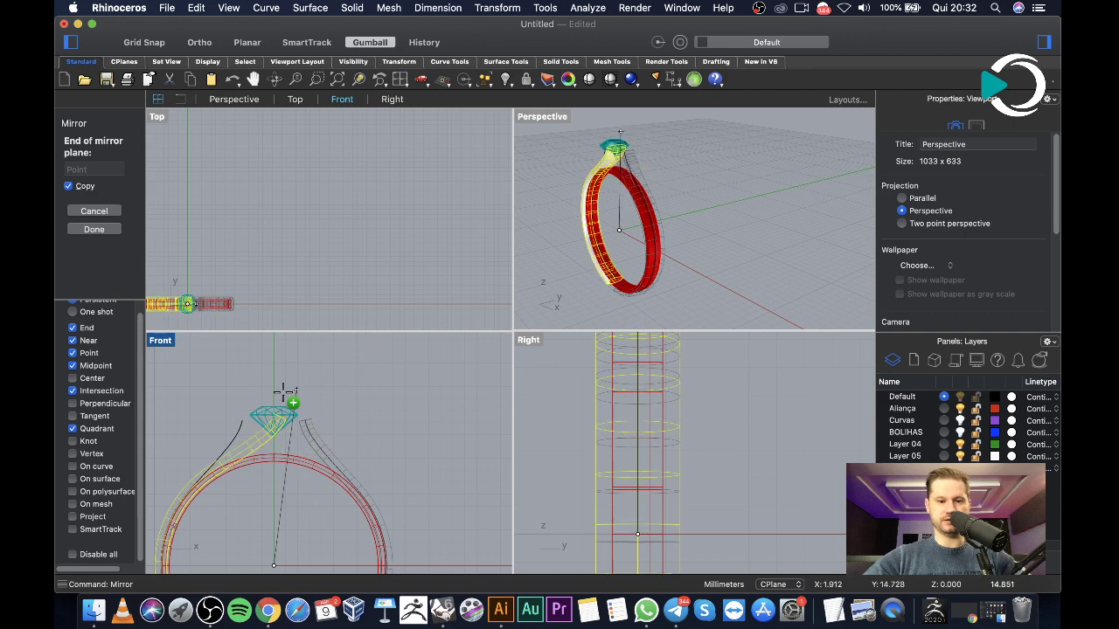
{"action": "left_click", "coordinate": [277, 363]}
Examine both pipes, the red band and the gem in the maximized Perspective view
{"action": "left_click", "coordinate": [548, 222]}
{"action": "right_click_drag", "start_coordinate": [548, 223], "coordinate": [582, 215]}
{"action": "scroll", "coordinate": [582, 216], "scroll_direction": "down", "scroll_amount": 5}
{"action": "scroll", "coordinate": [617, 189], "scroll_direction": "up", "scroll_amount": 12}
{"action": "scroll", "coordinate": [687, 162], "scroll_direction": "up", "scroll_amount": 5}
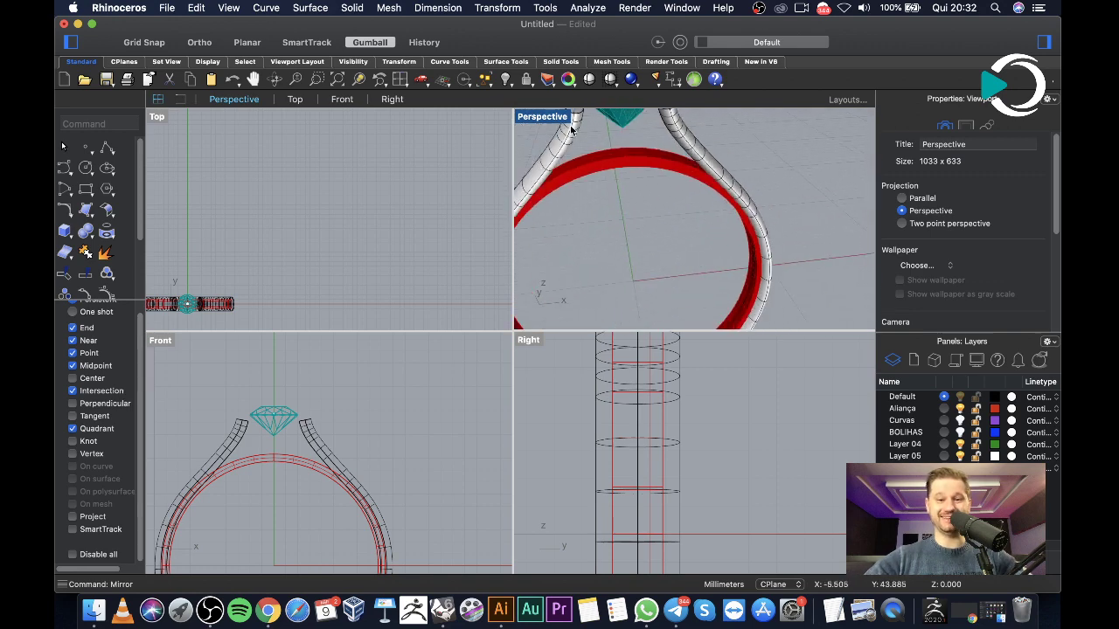
{"action": "double_click", "coordinate": [540, 117]}
{"action": "scroll", "coordinate": [771, 290], "scroll_direction": "down", "scroll_amount": 5}
{"action": "right_click_drag", "start_coordinate": [771, 289], "coordinate": [694, 367]}
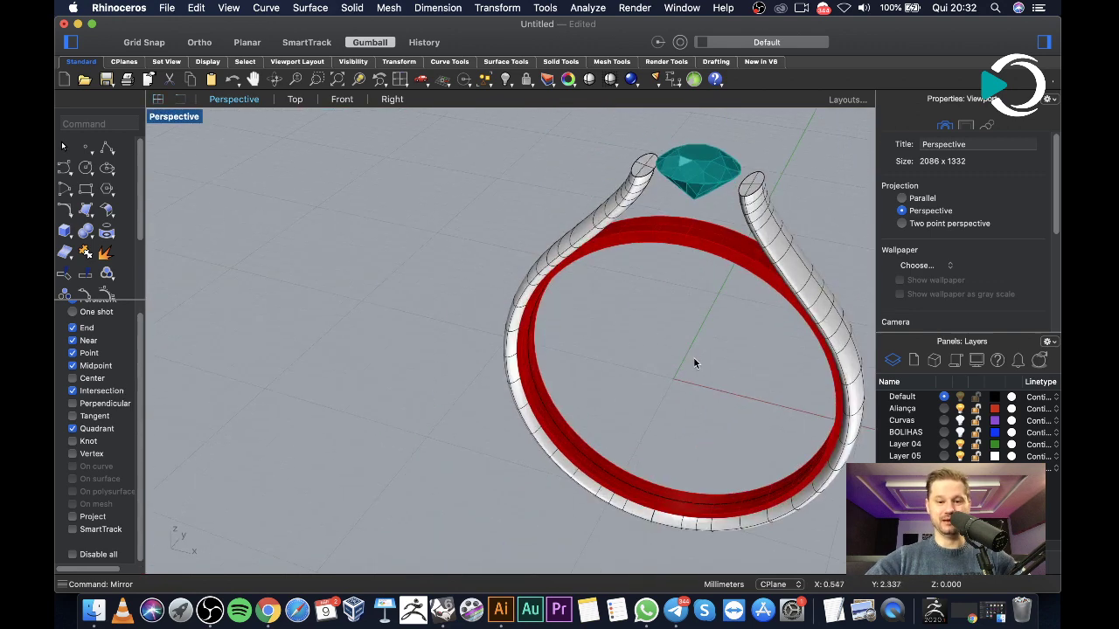
{"action": "scroll", "coordinate": [679, 382], "scroll_direction": "down", "scroll_amount": 3}
{"action": "scroll", "coordinate": [787, 398], "scroll_direction": "up", "scroll_amount": 3}
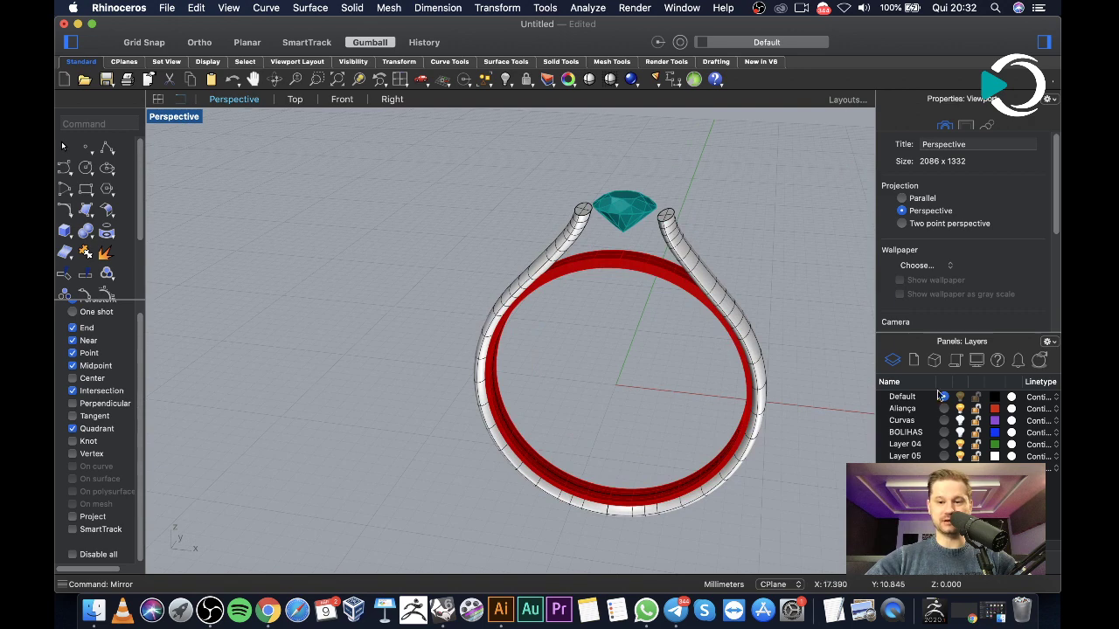
Turn on the BOLIHAS layer and inspect its beads together with the pipes, band and gem from several angles
{"action": "left_click", "coordinate": [960, 431]}
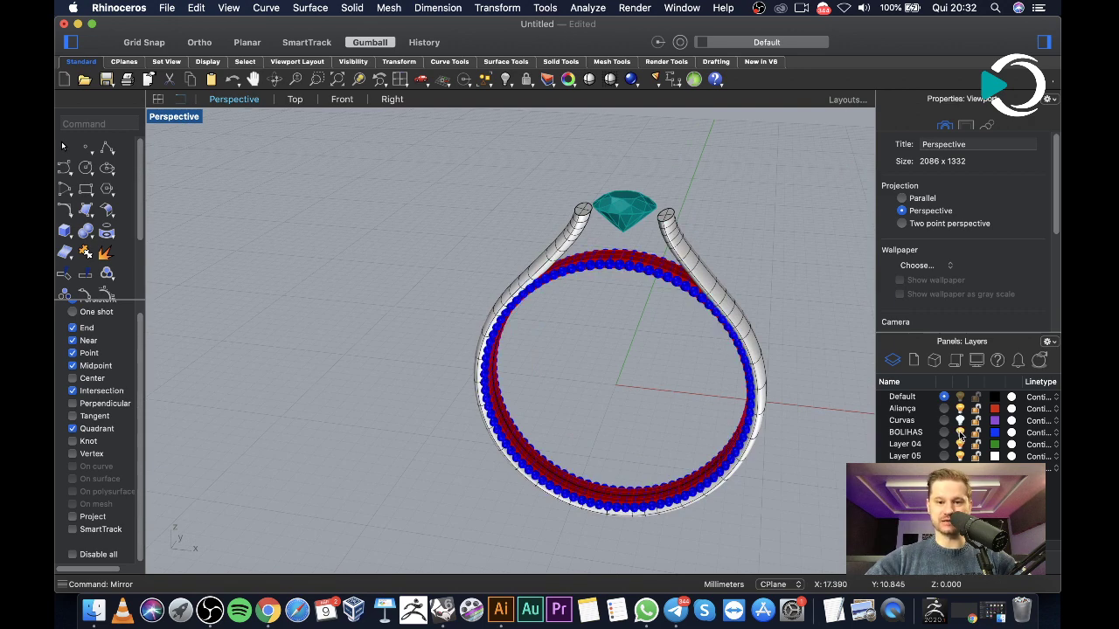
{"action": "right_click_drag", "start_coordinate": [715, 411], "coordinate": [742, 405]}
{"action": "scroll", "coordinate": [645, 405], "scroll_direction": "down", "scroll_amount": 5}
{"action": "scroll", "coordinate": [587, 298], "scroll_direction": "up", "scroll_amount": 4}
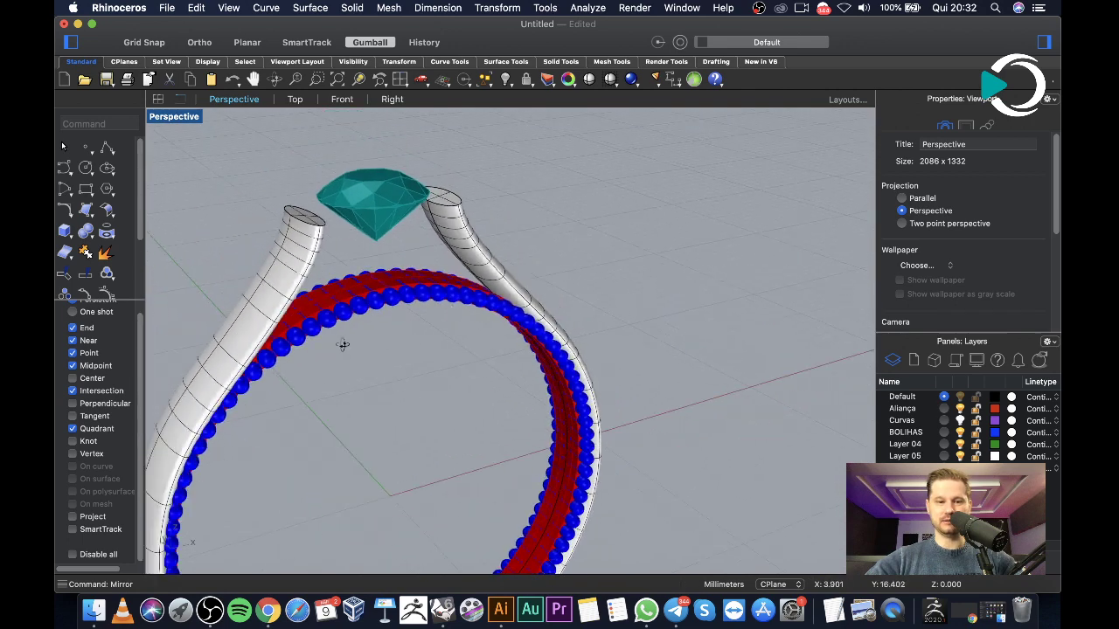
{"action": "scroll", "coordinate": [413, 350], "scroll_direction": "up", "scroll_amount": 5}
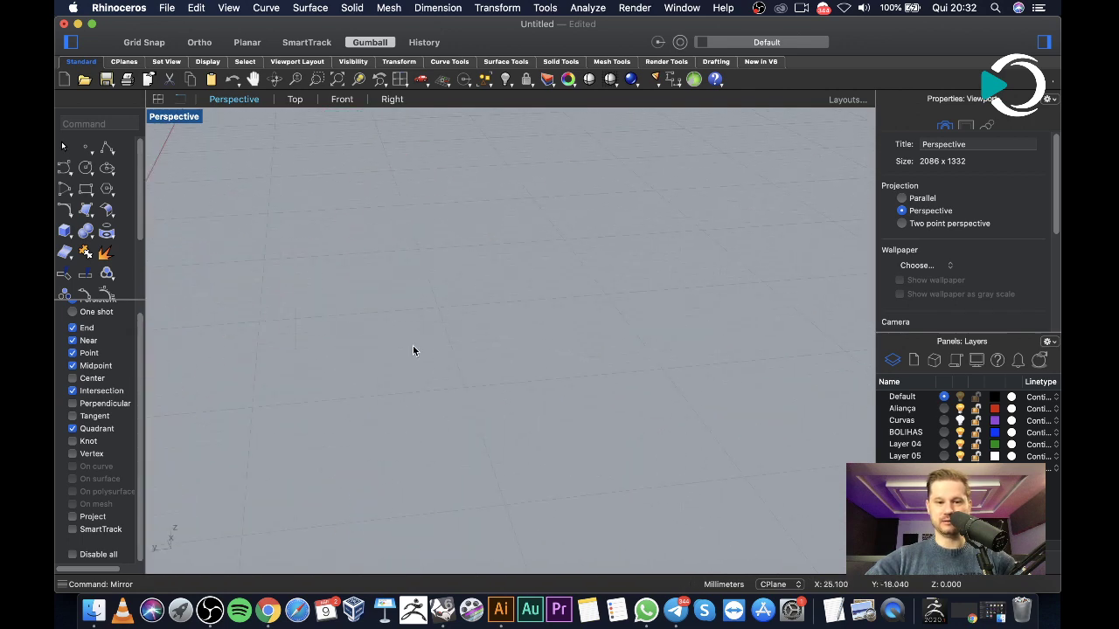
{"action": "scroll", "coordinate": [463, 352], "scroll_direction": "down", "scroll_amount": 8}
{"action": "scroll", "coordinate": [331, 400], "scroll_direction": "up", "scroll_amount": 9}
{"action": "scroll", "coordinate": [346, 364], "scroll_direction": "down", "scroll_amount": 3}
{"action": "scroll", "coordinate": [437, 365], "scroll_direction": "down", "scroll_amount": 6}
{"action": "right_click_drag", "start_coordinate": [419, 404], "coordinate": [542, 363]}
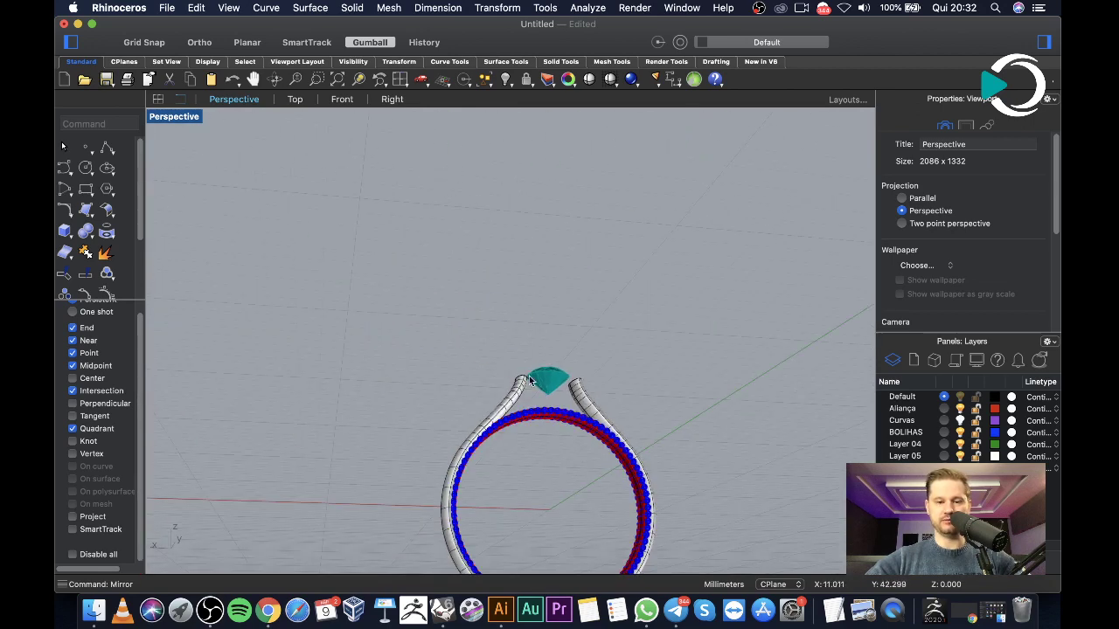
Delete both widened pipes beside the gem, leaving their guide curves in place
{"action": "scroll", "coordinate": [526, 381], "scroll_direction": "down", "scroll_amount": 3}
{"action": "scroll", "coordinate": [600, 410], "scroll_direction": "up", "scroll_amount": 6}
{"action": "scroll", "coordinate": [445, 373], "scroll_direction": "up", "scroll_amount": 7}
{"action": "scroll", "coordinate": [446, 373], "scroll_direction": "down", "scroll_amount": 8}
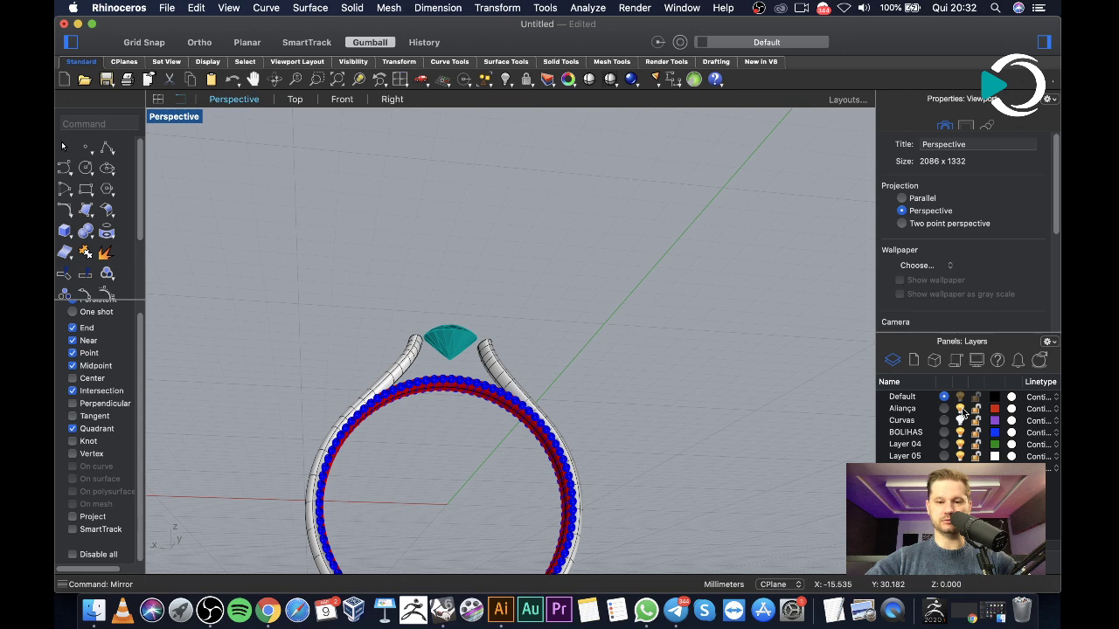
{"action": "scroll", "coordinate": [580, 382], "scroll_direction": "down", "scroll_amount": 7}
{"action": "right_click_drag", "start_coordinate": [580, 382], "coordinate": [499, 388]}
{"action": "scroll", "coordinate": [499, 387], "scroll_direction": "up", "scroll_amount": 7}
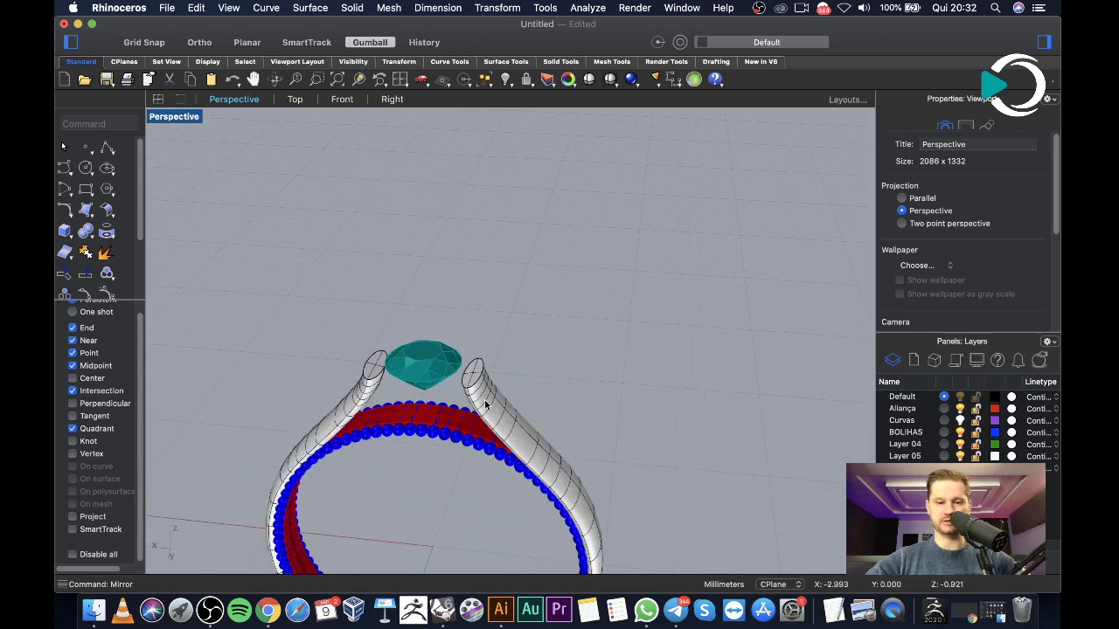
{"action": "left_click", "coordinate": [485, 400]}
{"action": "key", "text": "Delete"}
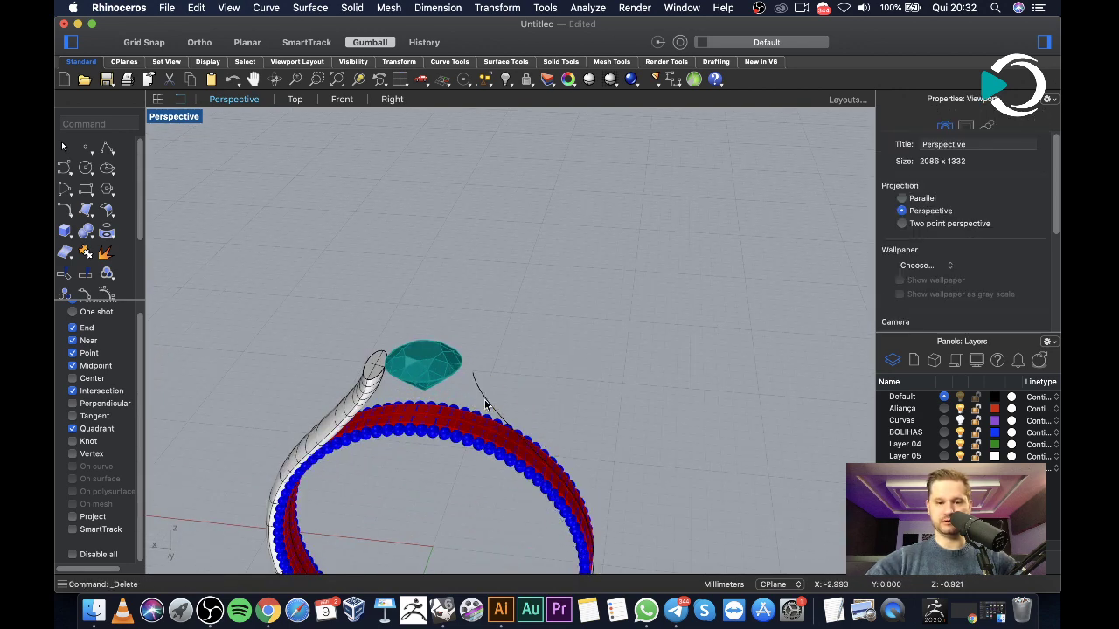
{"action": "left_click", "coordinate": [377, 390]}
{"action": "key", "text": "Delete"}
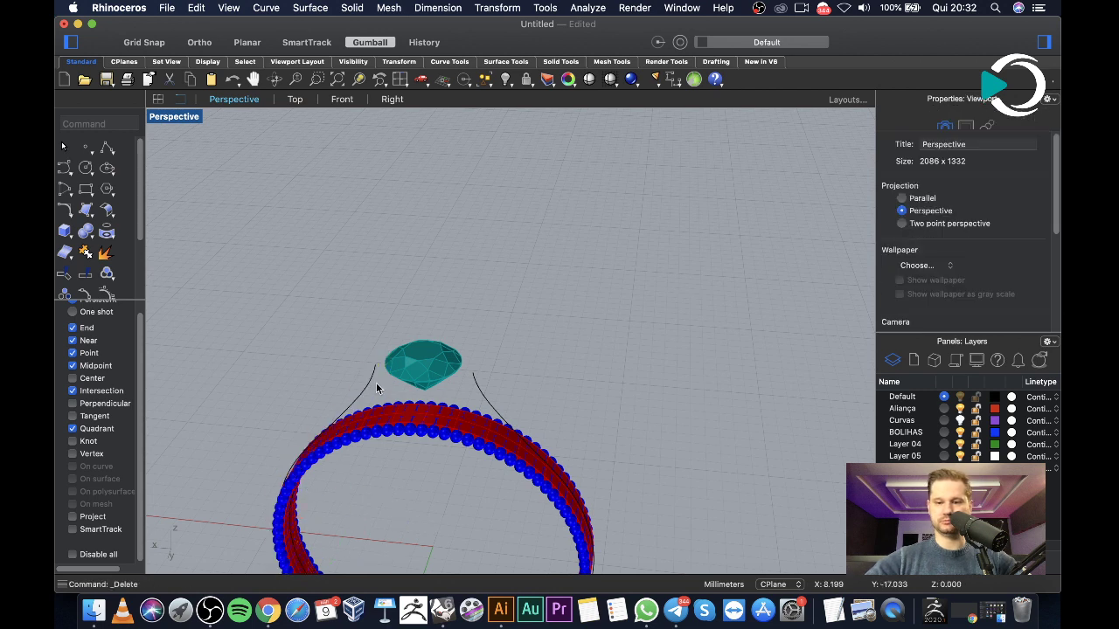
Hide the BOLIHAS and Aliança layers so only the curves and the gem are displayed
{"action": "left_click", "coordinate": [960, 432]}
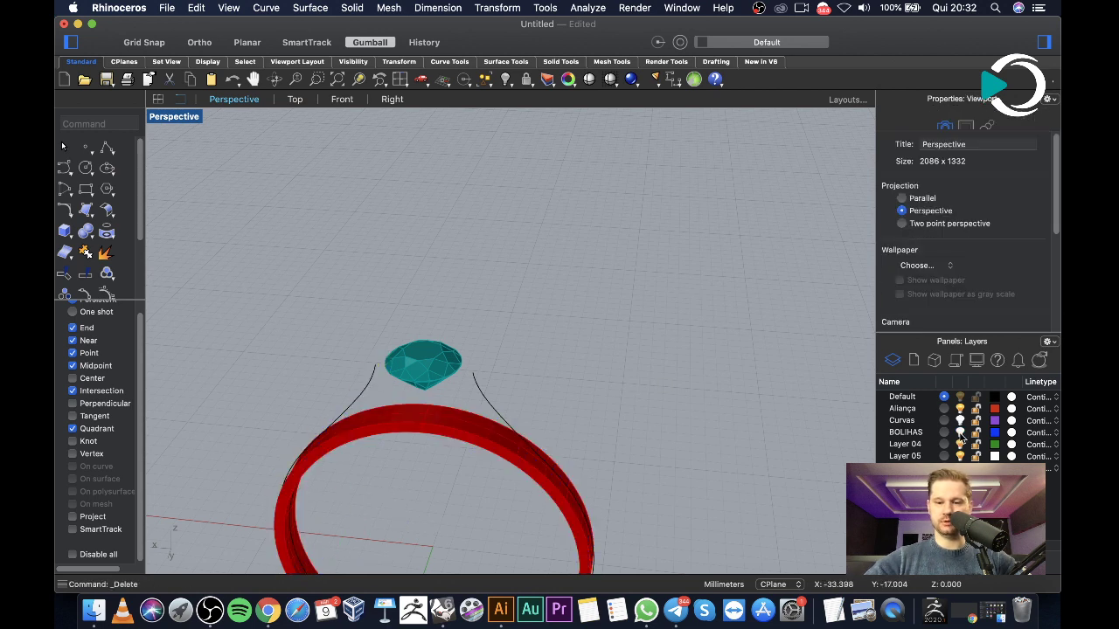
{"action": "left_click", "coordinate": [960, 409]}
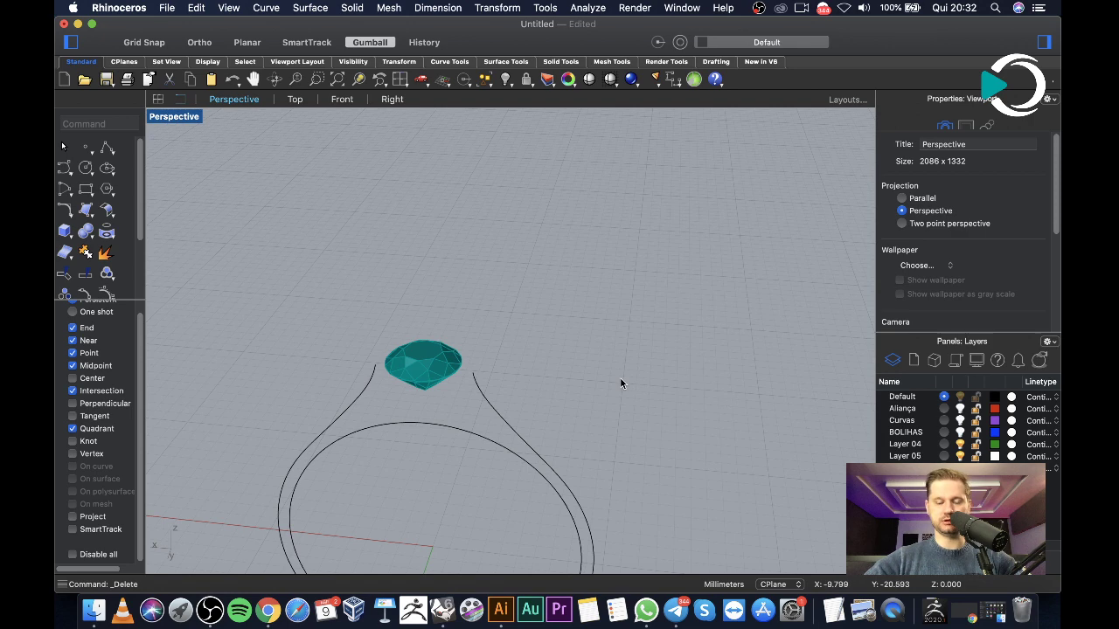
{"action": "scroll", "coordinate": [621, 379], "scroll_direction": "down", "scroll_amount": 4}
{"action": "right_click_drag", "start_coordinate": [632, 466], "coordinate": [652, 417]}
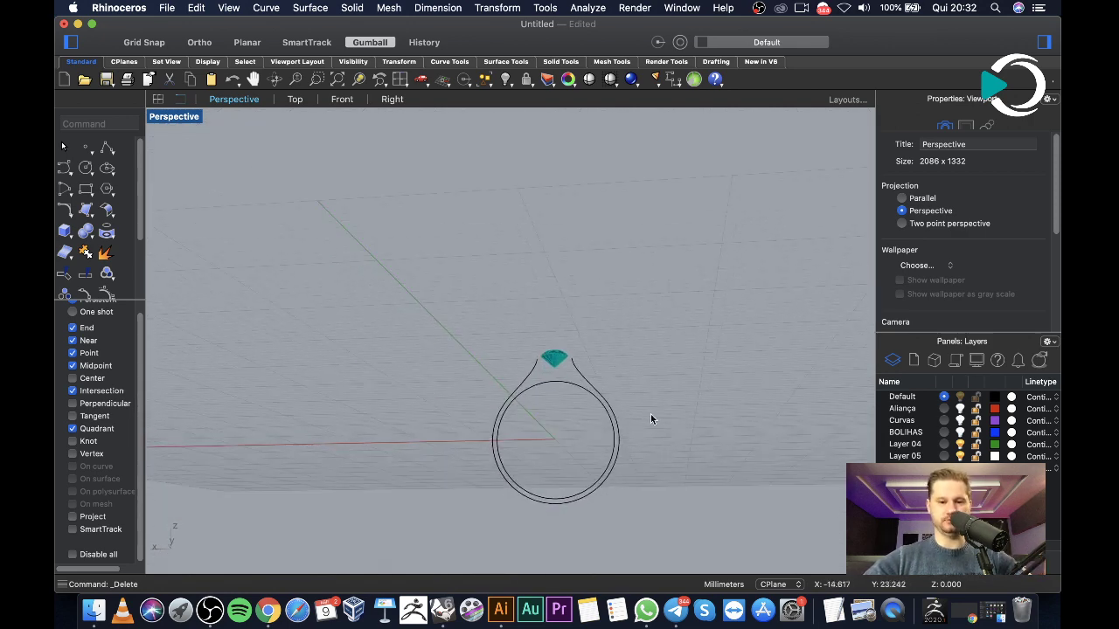
Switch to Google Chrome and read through the recent messages in the YouTube Studio live chat
{"action": "left_click", "coordinate": [267, 609]}
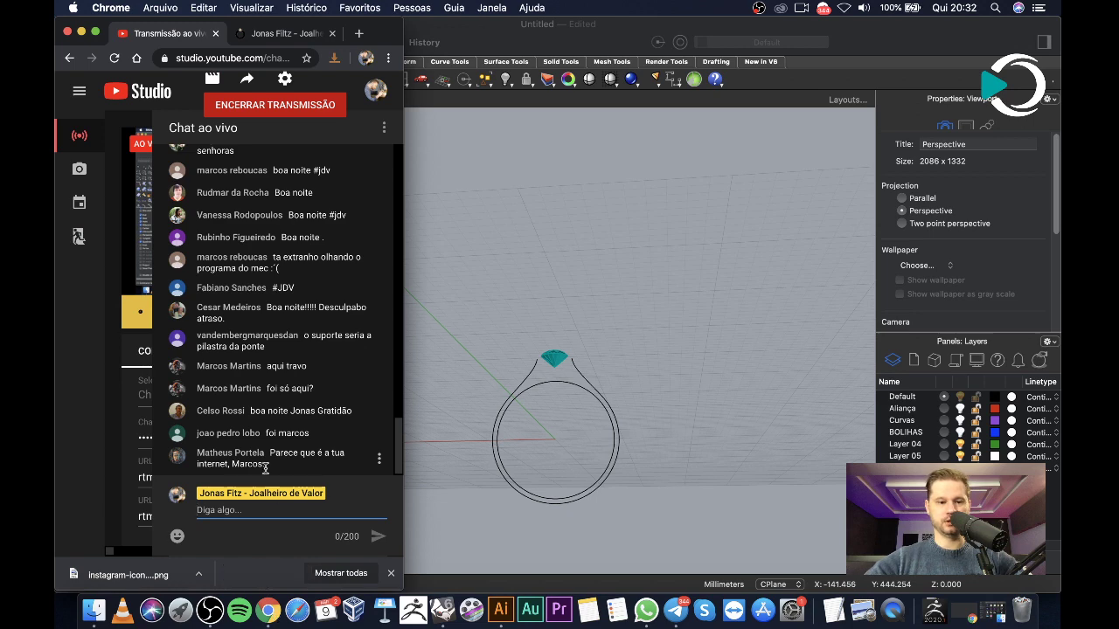
{"action": "scroll", "coordinate": [305, 450], "scroll_direction": "up", "scroll_amount": 3}
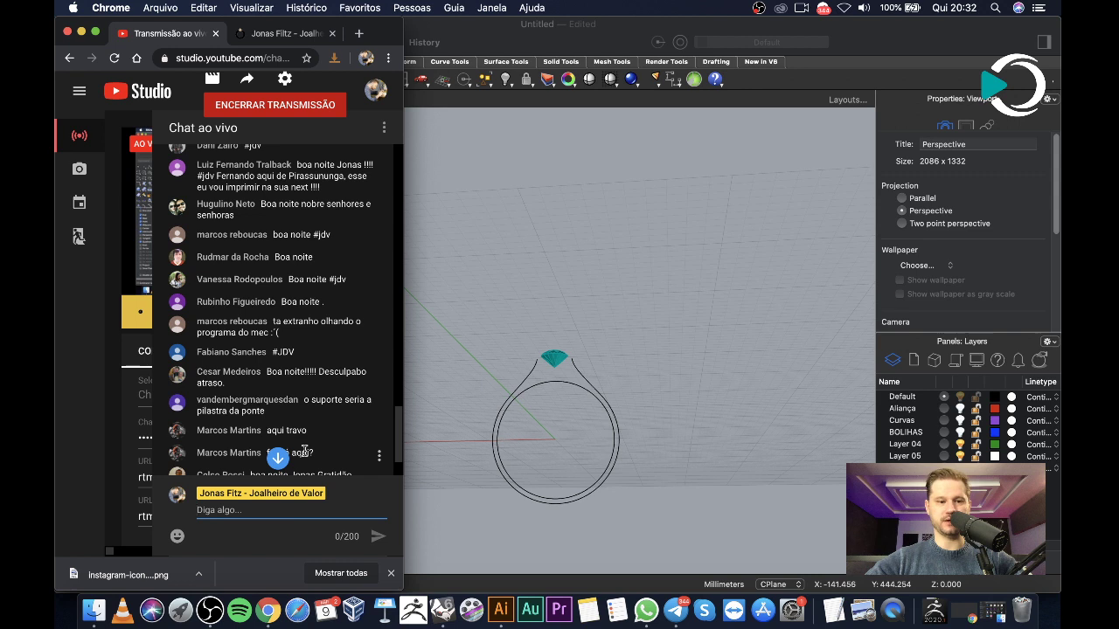
{"action": "scroll", "coordinate": [303, 451], "scroll_direction": "down", "scroll_amount": 1}
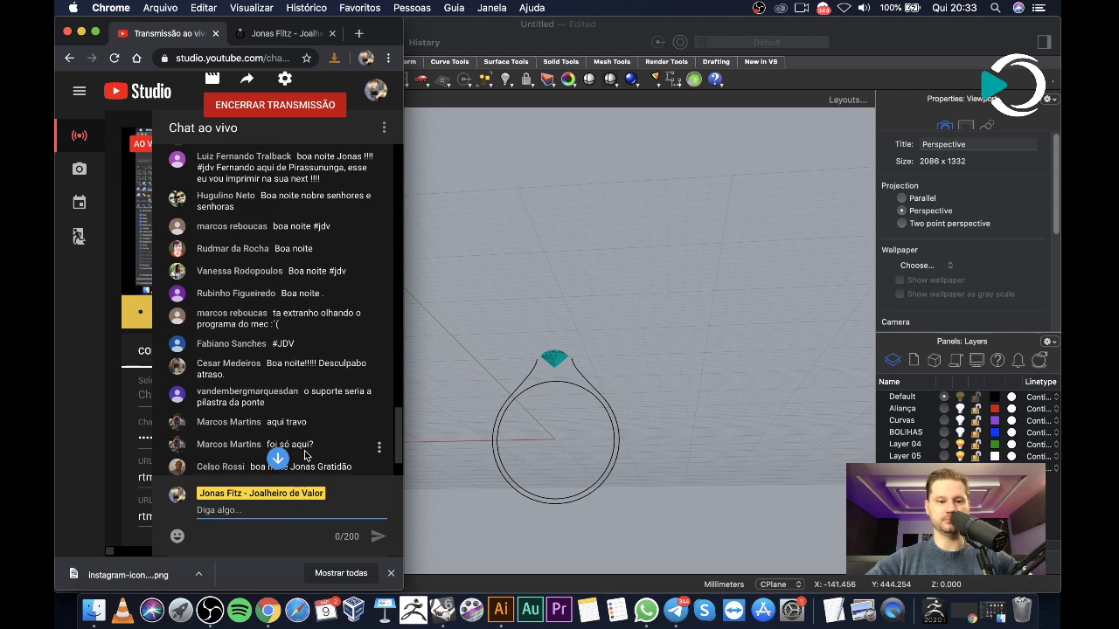
{"action": "scroll", "coordinate": [306, 453], "scroll_direction": "down", "scroll_amount": 3}
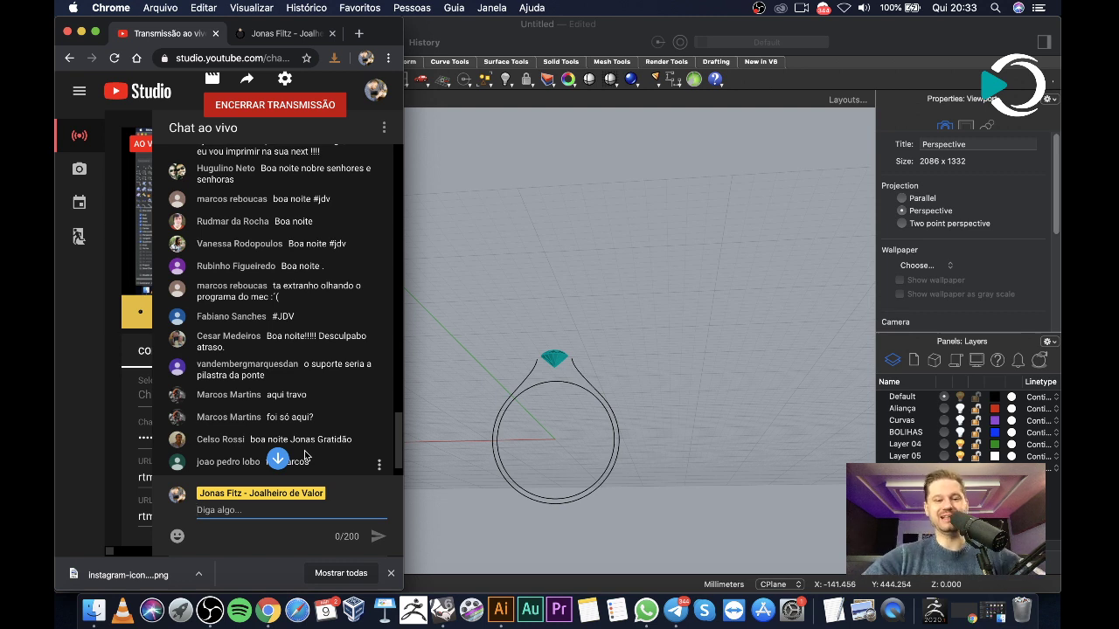
{"action": "scroll", "coordinate": [304, 454], "scroll_direction": "down", "scroll_amount": 3}
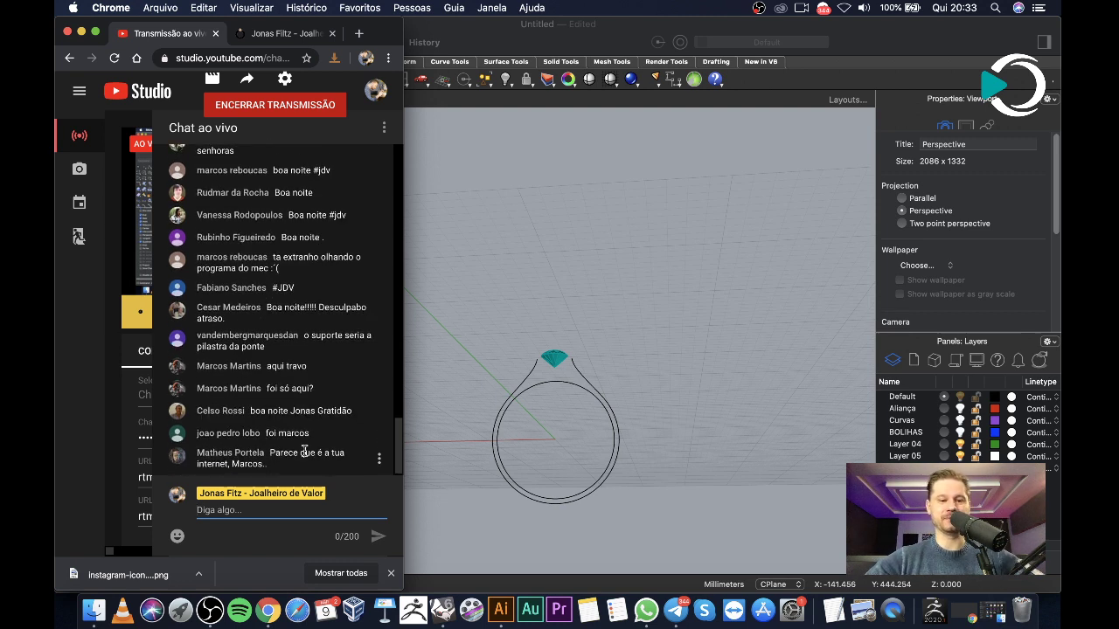
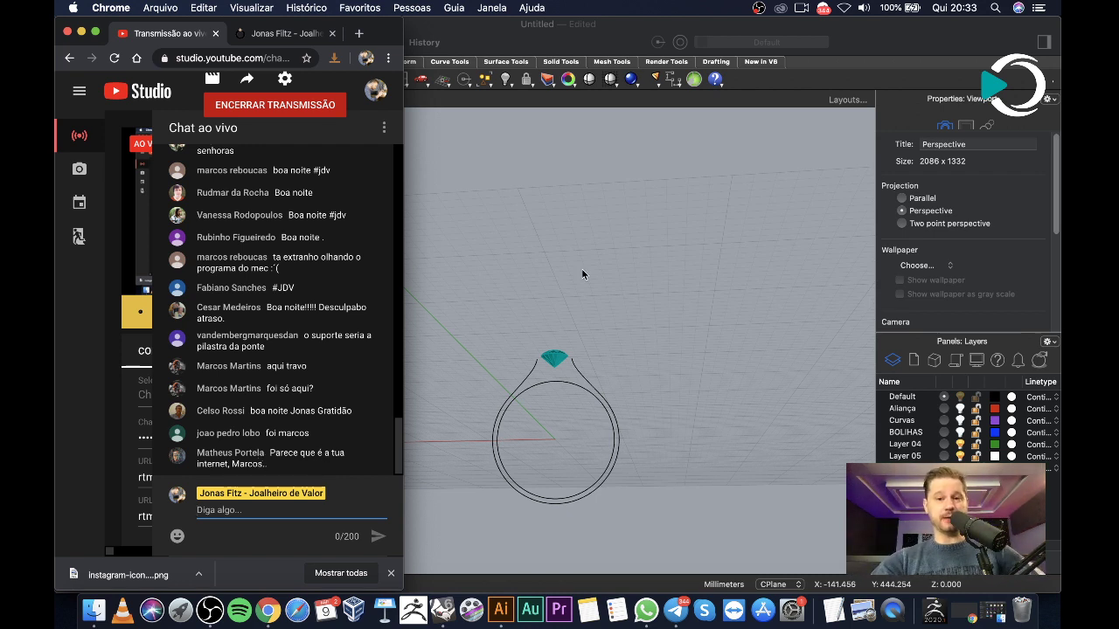
Switch back to Rhinoceros, inspect the ring curves and gem in perspective, and restore the four-view layout
{"action": "left_click", "coordinate": [613, 212]}
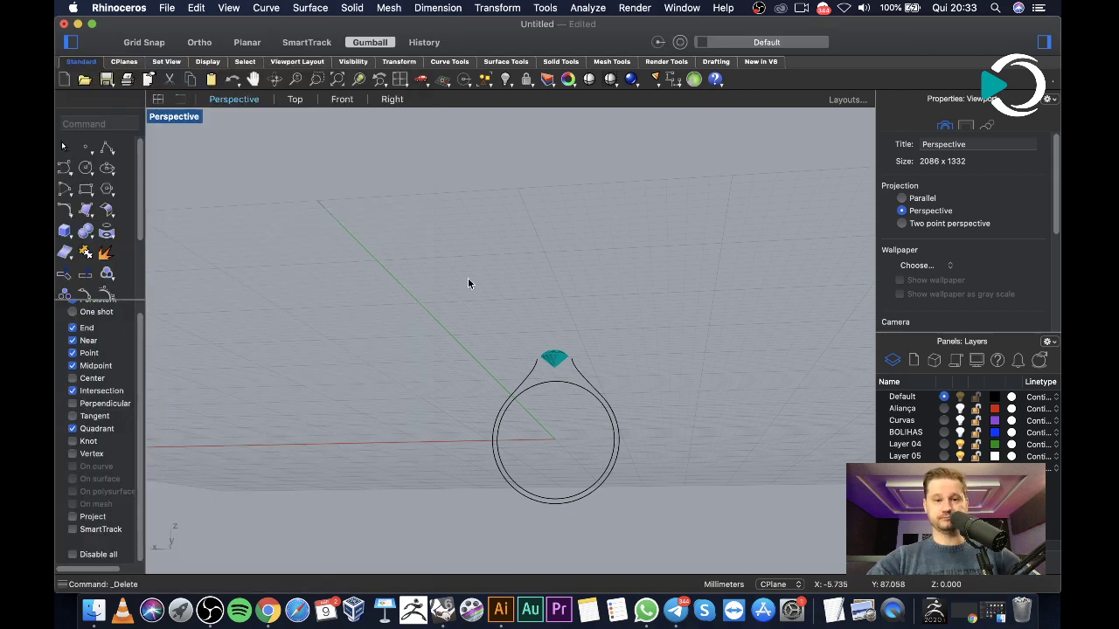
{"action": "scroll", "coordinate": [537, 271], "scroll_direction": "down", "scroll_amount": 8}
{"action": "right_click_drag", "start_coordinate": [495, 181], "coordinate": [527, 285]}
{"action": "scroll", "coordinate": [525, 319], "scroll_direction": "up", "scroll_amount": 10}
{"action": "scroll", "coordinate": [528, 285], "scroll_direction": "down", "scroll_amount": 8}
{"action": "scroll", "coordinate": [512, 366], "scroll_direction": "up", "scroll_amount": 10}
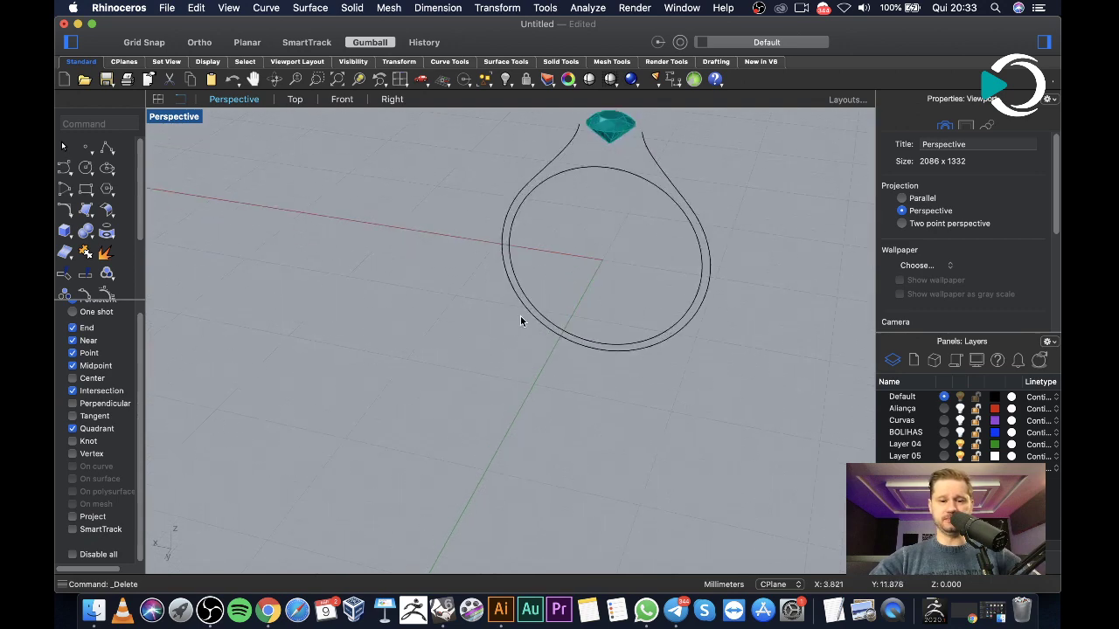
{"action": "right_click_drag", "start_coordinate": [517, 325], "coordinate": [548, 310]}
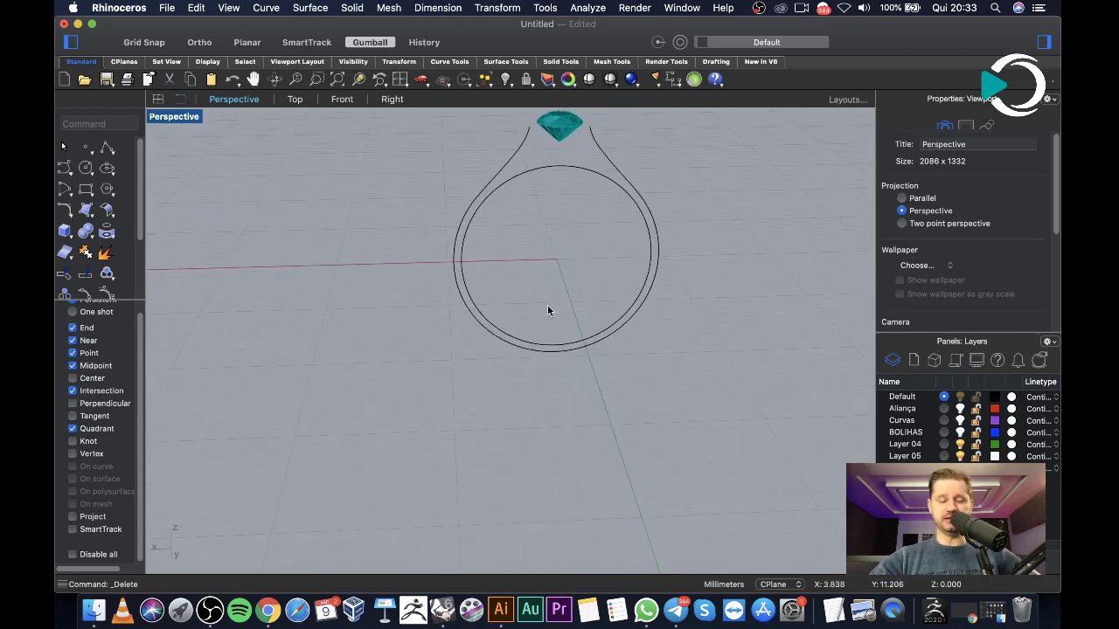
{"action": "double_click", "coordinate": [176, 119]}
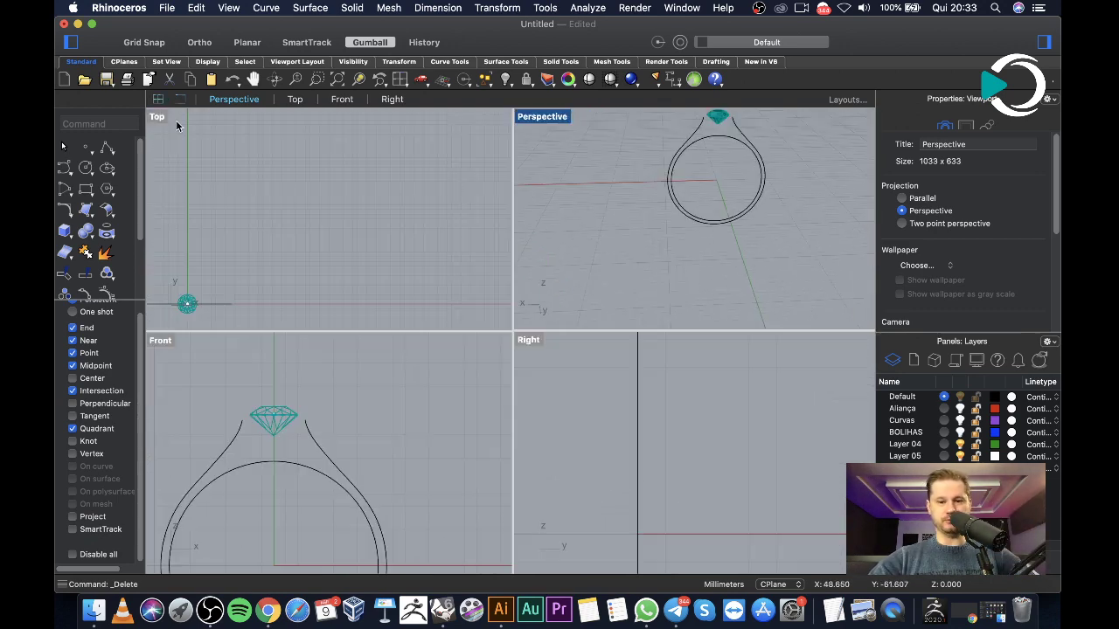
Isolate the side-arm curve on the left of the Front view by inverting its selection and hiding everything else
{"action": "left_click", "coordinate": [741, 131]}
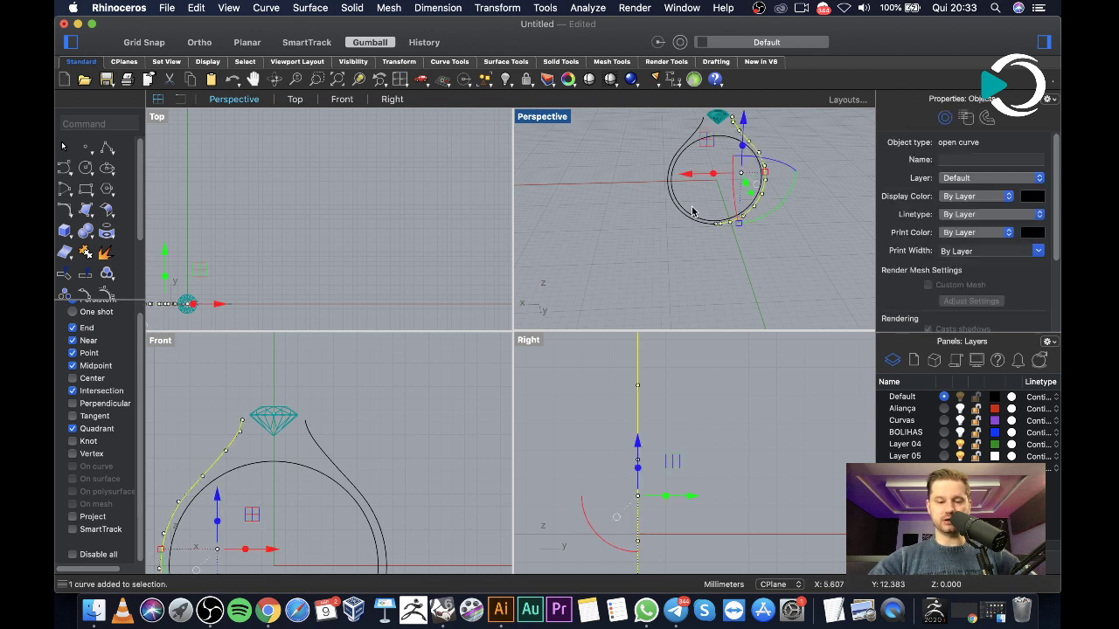
{"action": "left_click", "coordinate": [299, 448]}
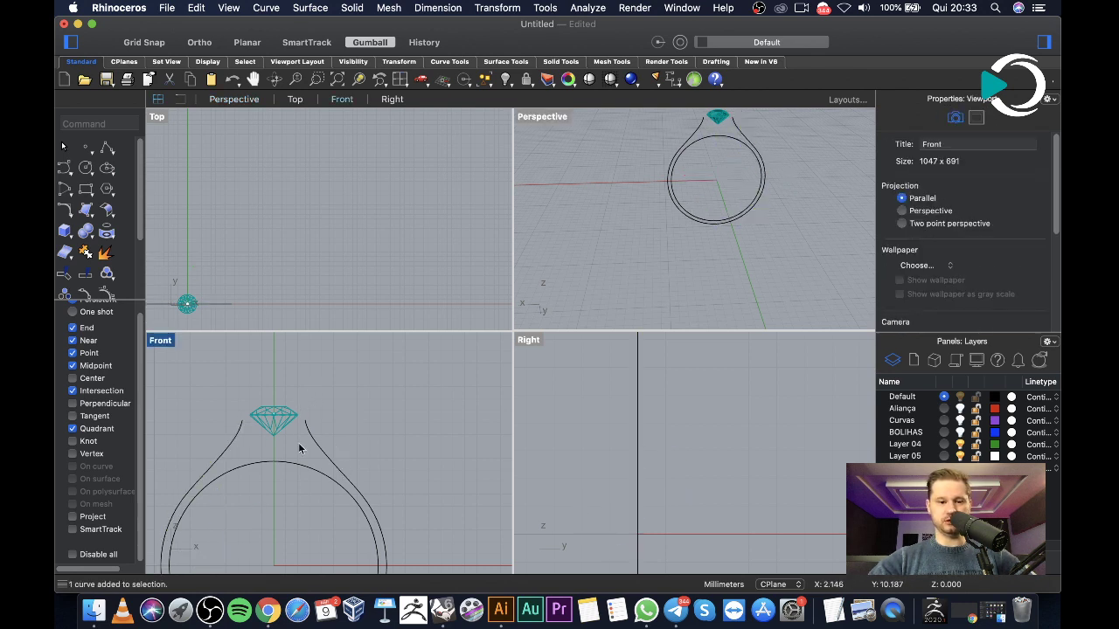
{"action": "left_click", "coordinate": [241, 437]}
{"action": "scroll", "coordinate": [312, 431], "scroll_direction": "down", "scroll_amount": 3}
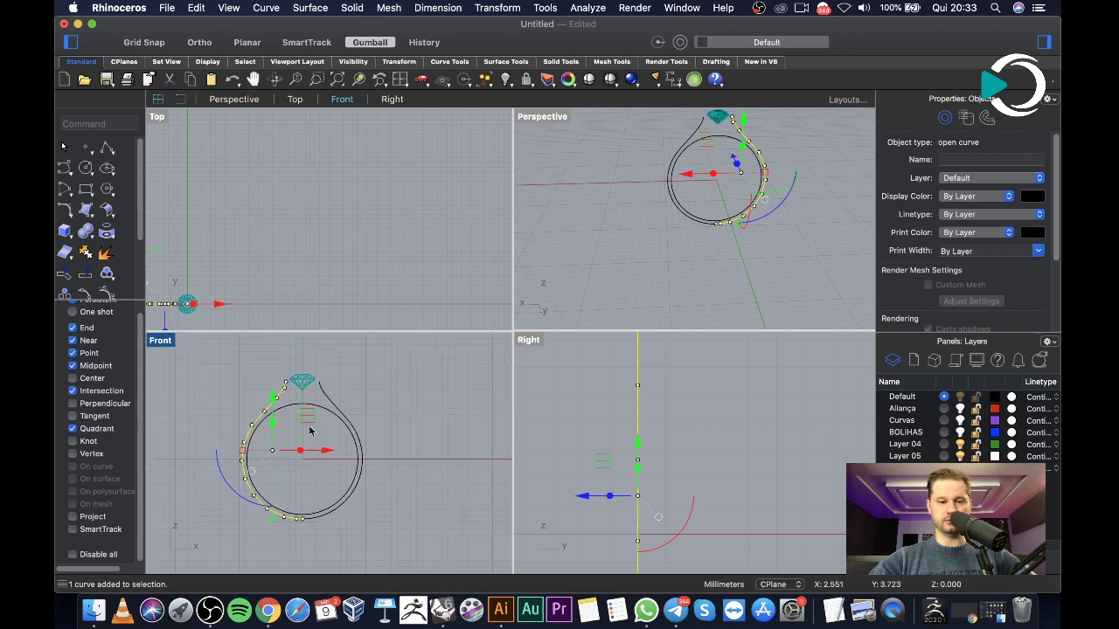
{"action": "type", "text": "invert"}
{"action": "key", "text": "Return"}
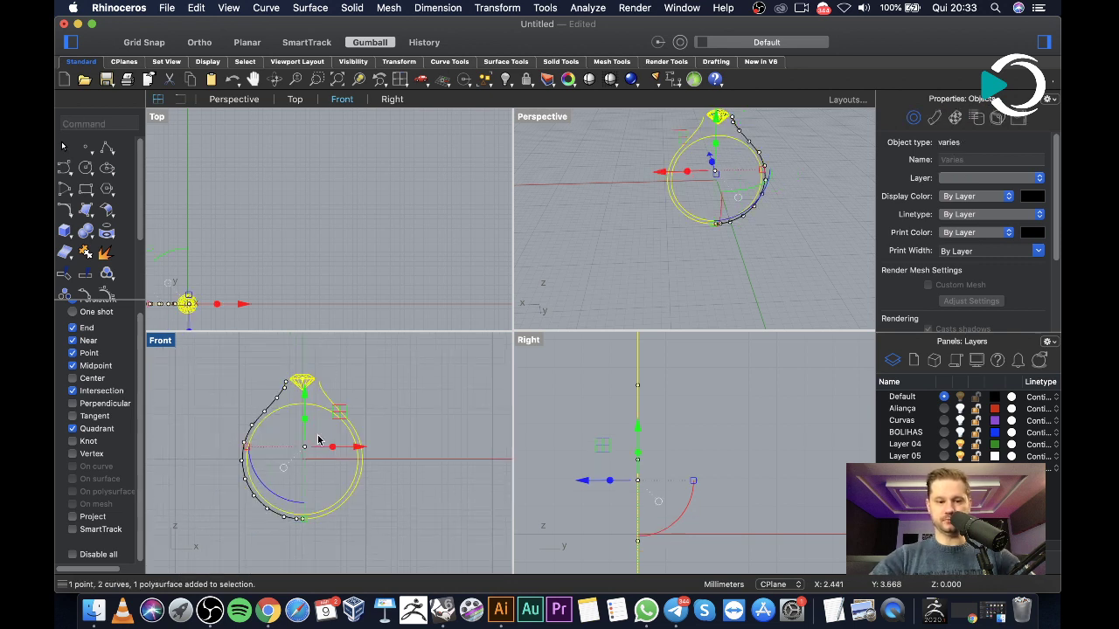
{"action": "type", "text": "hide"}
{"action": "key", "text": "Return"}
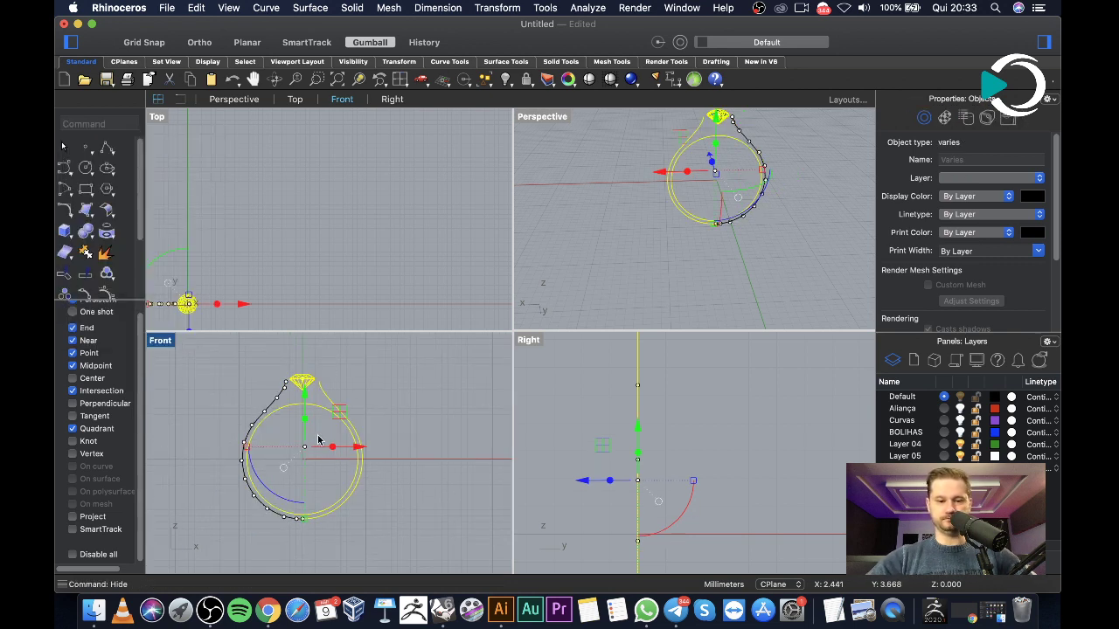
Fit the isolated arm curve in the Right view and maximize that view
{"action": "left_click", "coordinate": [717, 428]}
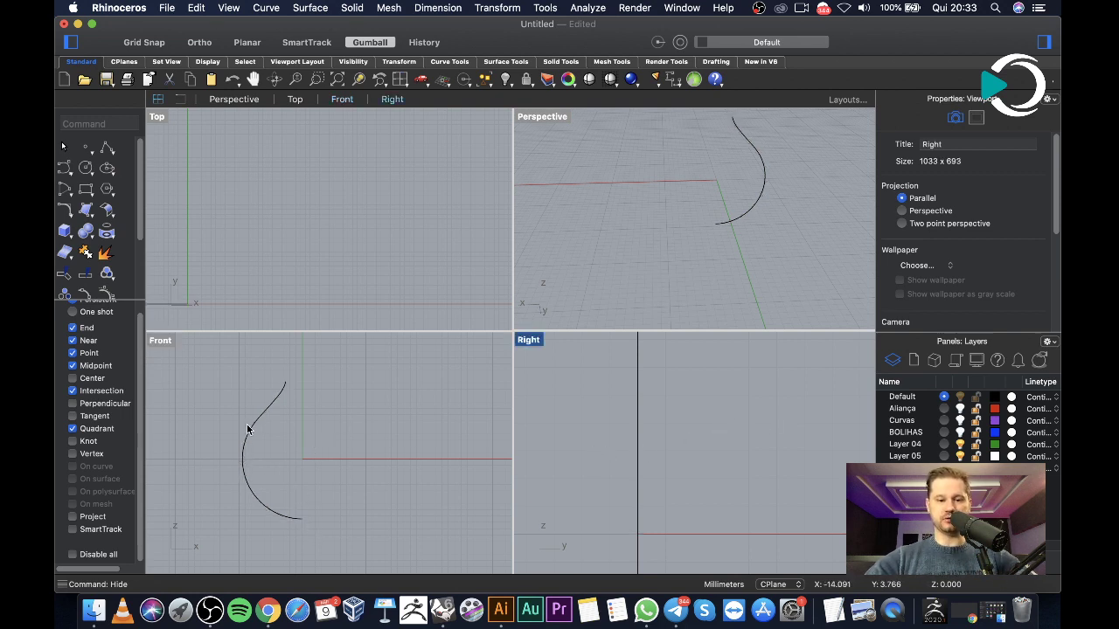
{"action": "scroll", "coordinate": [679, 485], "scroll_direction": "down", "scroll_amount": 15}
{"action": "right_click_drag", "start_coordinate": [663, 547], "coordinate": [650, 487]}
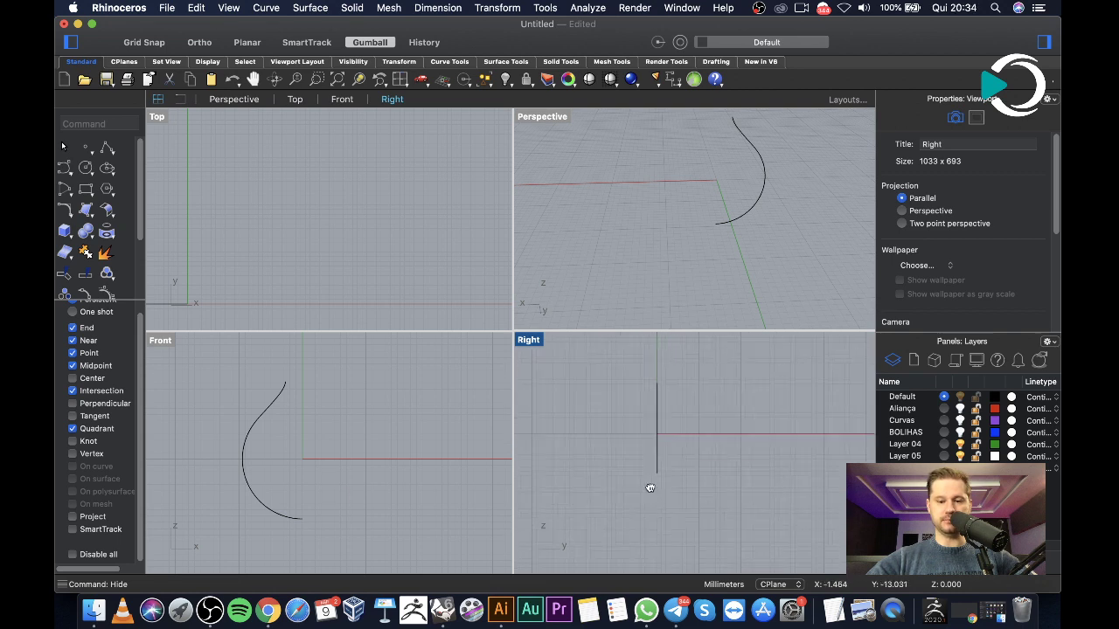
{"action": "double_click", "coordinate": [527, 341]}
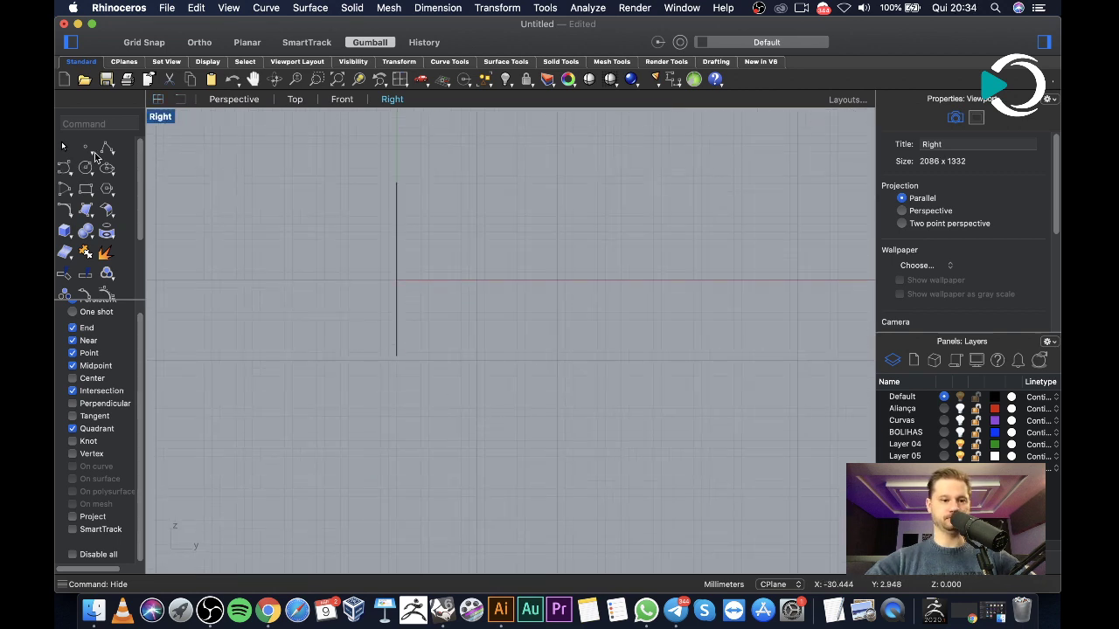
Show the Aliança and BOLIHAS layers and dimension the beaded band's overall width across its outer bead edges
{"action": "left_click", "coordinate": [943, 409]}
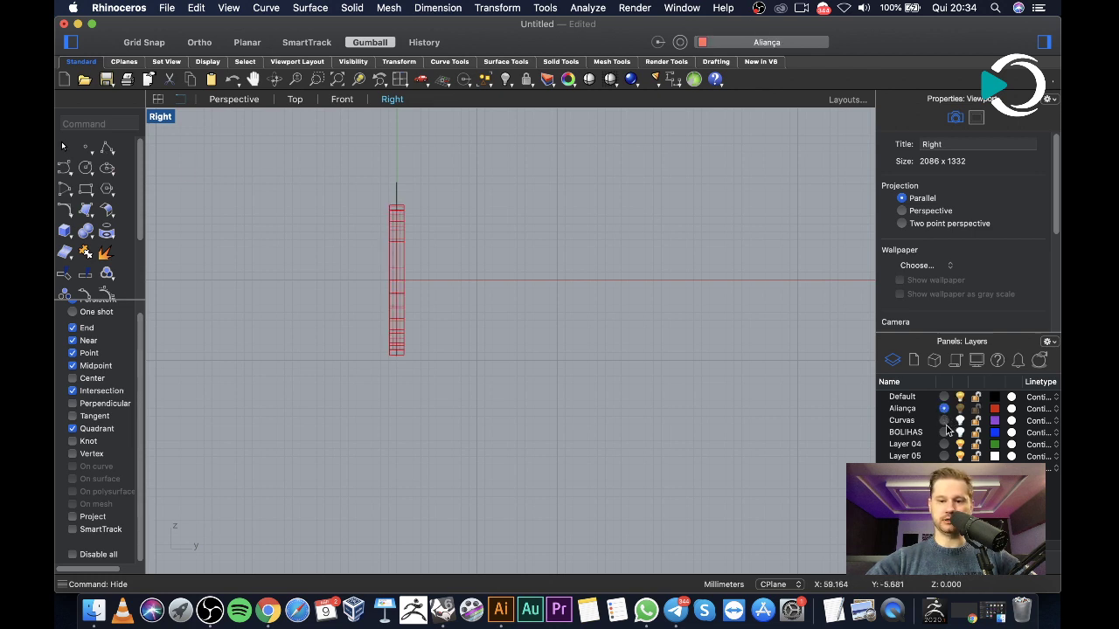
{"action": "left_click", "coordinate": [944, 432]}
{"action": "scroll", "coordinate": [363, 192], "scroll_direction": "up", "scroll_amount": 8}
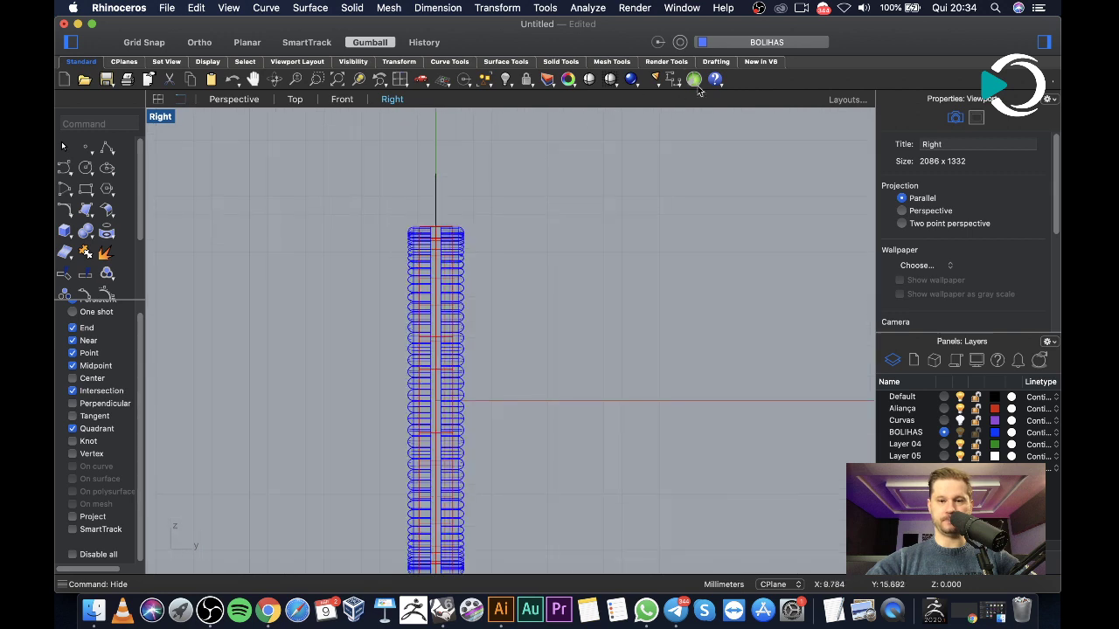
{"action": "left_click", "coordinate": [670, 79]}
{"action": "scroll", "coordinate": [388, 208], "scroll_direction": "up", "scroll_amount": 10}
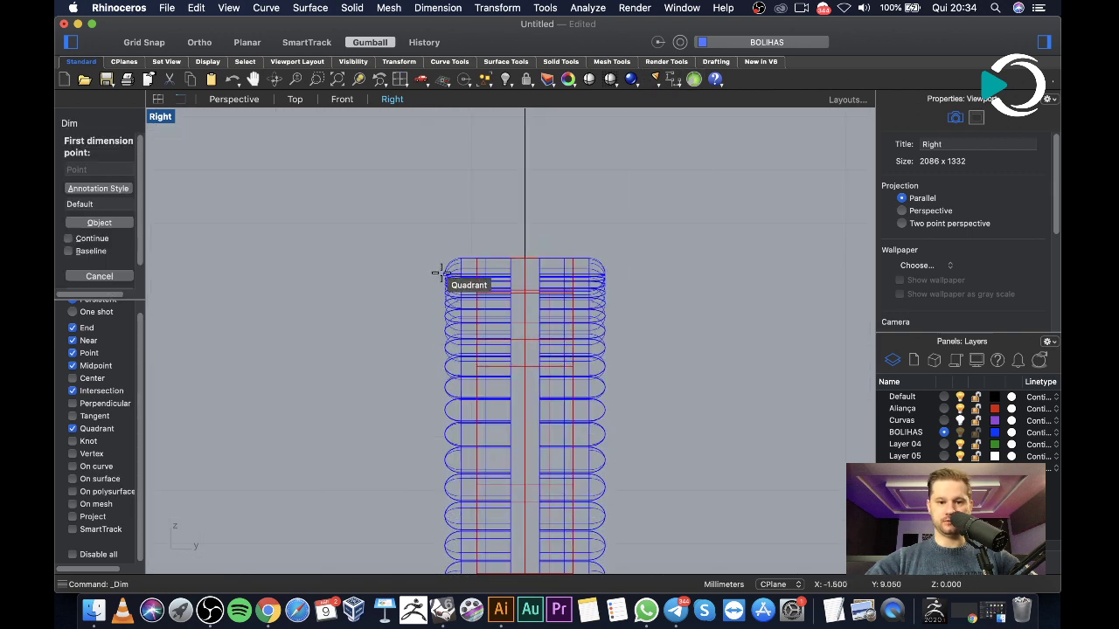
{"action": "left_click", "coordinate": [445, 272]}
{"action": "left_click", "coordinate": [605, 273]}
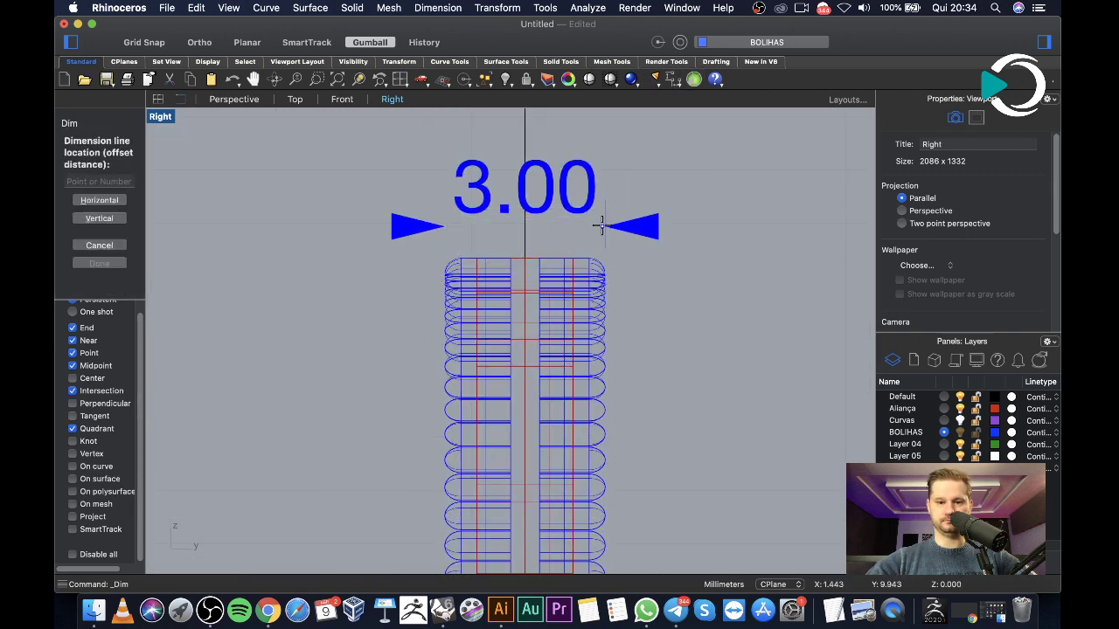
{"action": "left_click", "coordinate": [542, 226]}
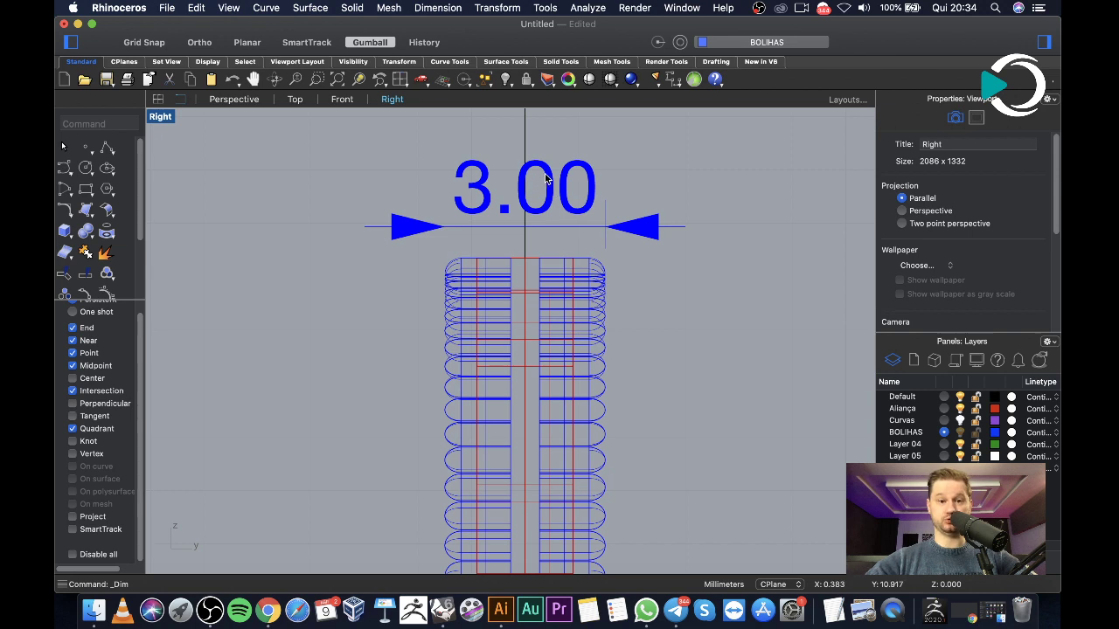
Delete the width dimension above the beaded band
{"action": "left_click", "coordinate": [643, 229]}
{"action": "left_click", "coordinate": [653, 248]}
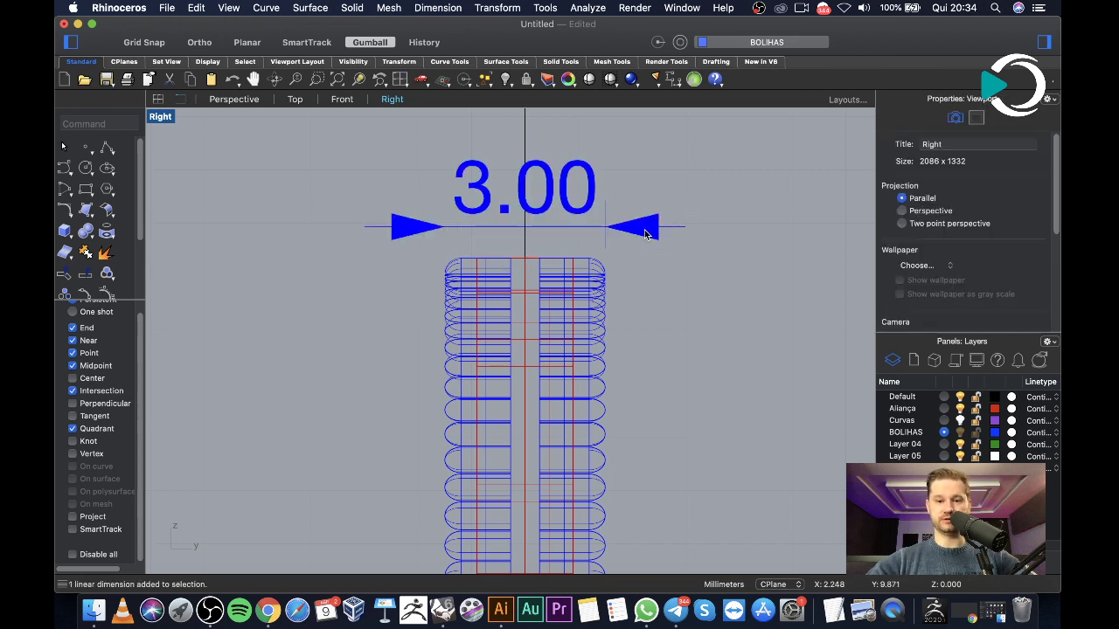
{"action": "left_click", "coordinate": [645, 234]}
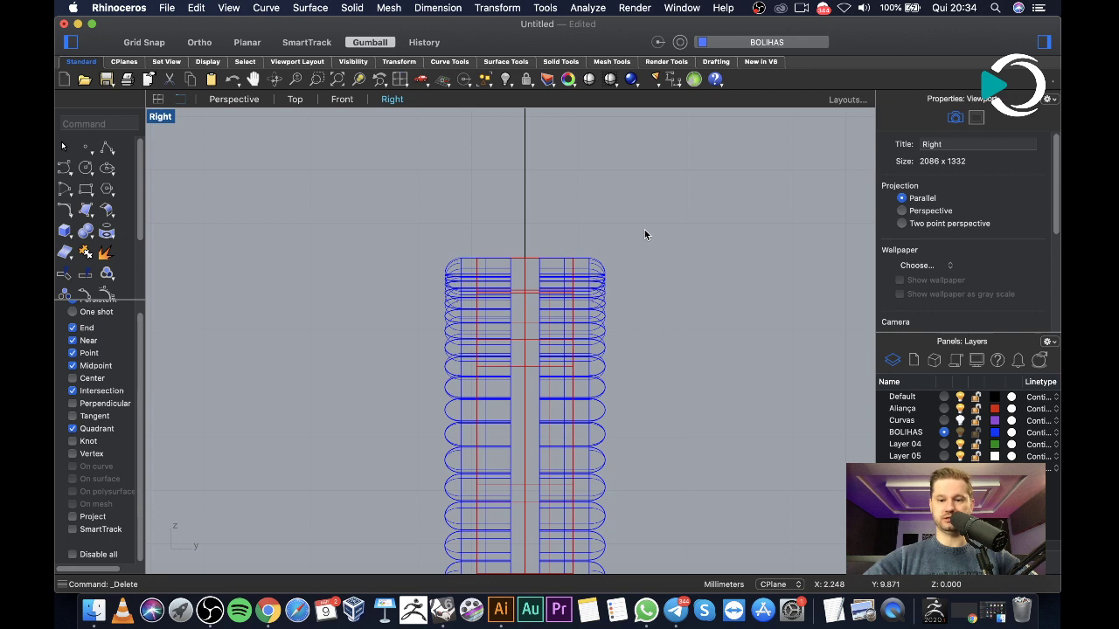
Make Default the current layer and hide the Aliança and BOLIHAS layers
{"action": "left_click", "coordinate": [960, 409]}
{"action": "left_click", "coordinate": [944, 397]}
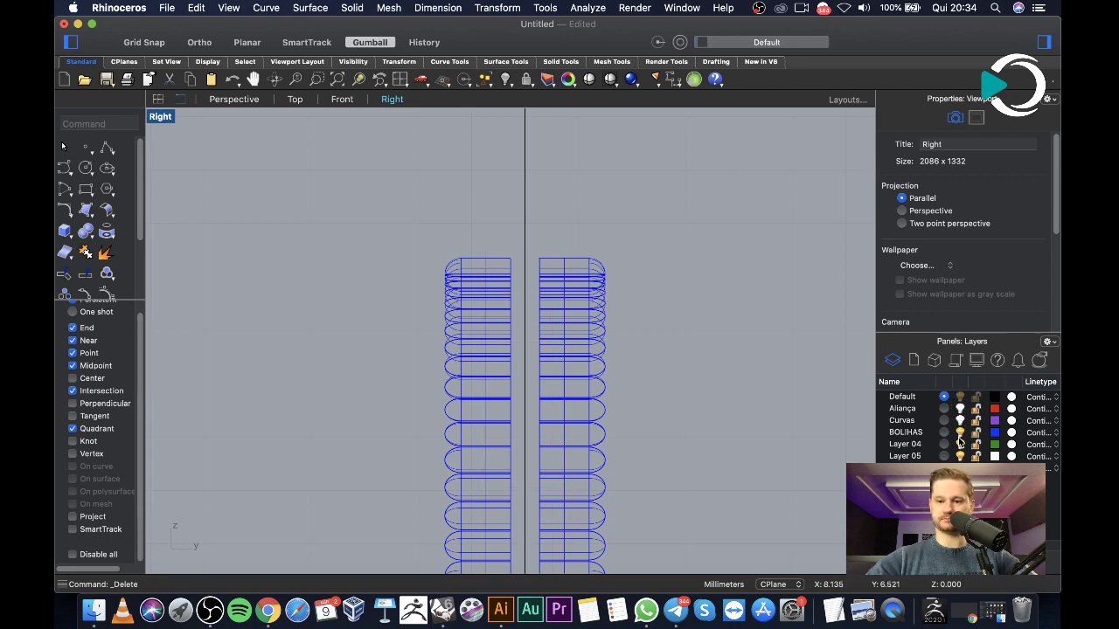
{"action": "left_click", "coordinate": [959, 432]}
{"action": "scroll", "coordinate": [509, 354], "scroll_direction": "down", "scroll_amount": 5}
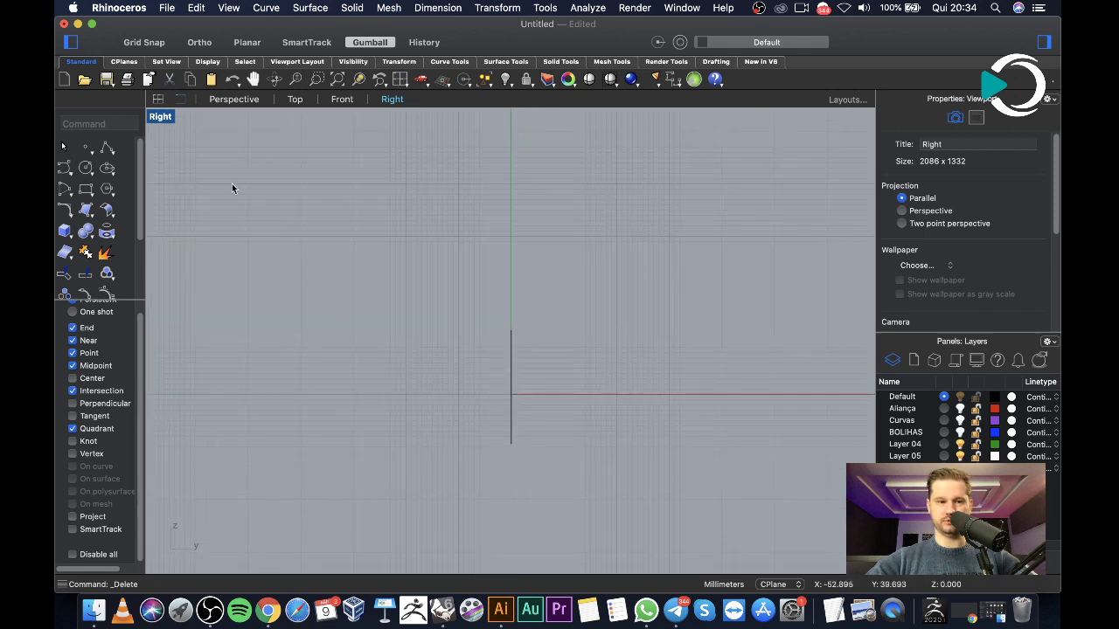
Draw a horizontal line centred on the arm curve's lower endpoint, extending 1.5 mm to each side
{"action": "scroll", "coordinate": [550, 423], "scroll_direction": "up", "scroll_amount": 10}
{"action": "right_click_drag", "start_coordinate": [500, 469], "coordinate": [537, 386]}
{"action": "scroll", "coordinate": [420, 406], "scroll_direction": "up", "scroll_amount": 10}
{"action": "right_click_drag", "start_coordinate": [288, 340], "coordinate": [283, 282]}
{"action": "left_click", "coordinate": [107, 148]}
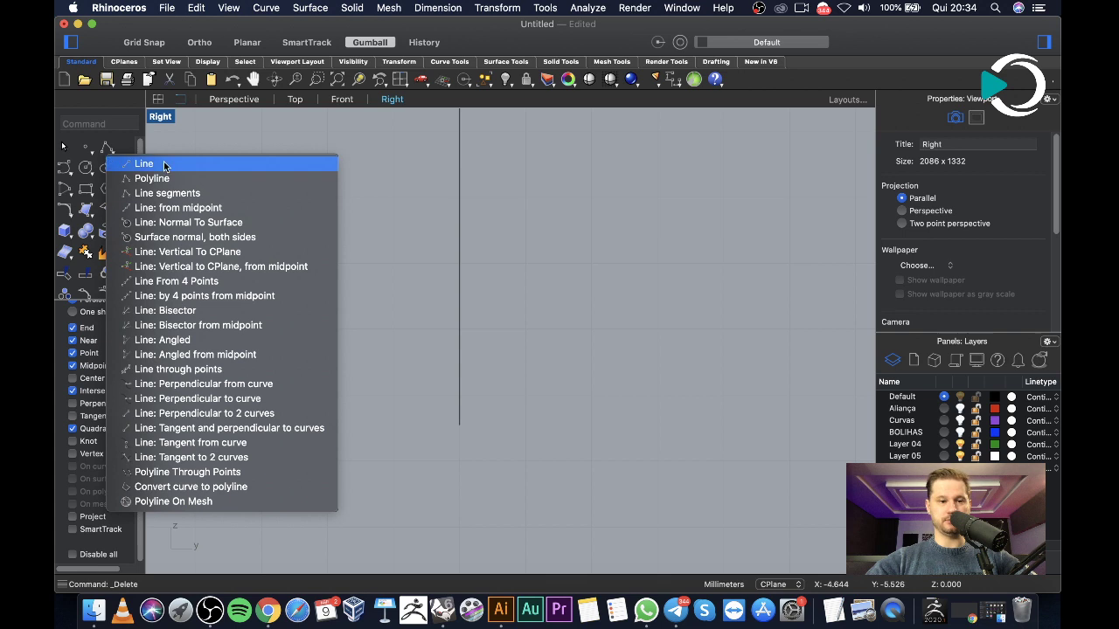
{"action": "left_click", "coordinate": [183, 215]}
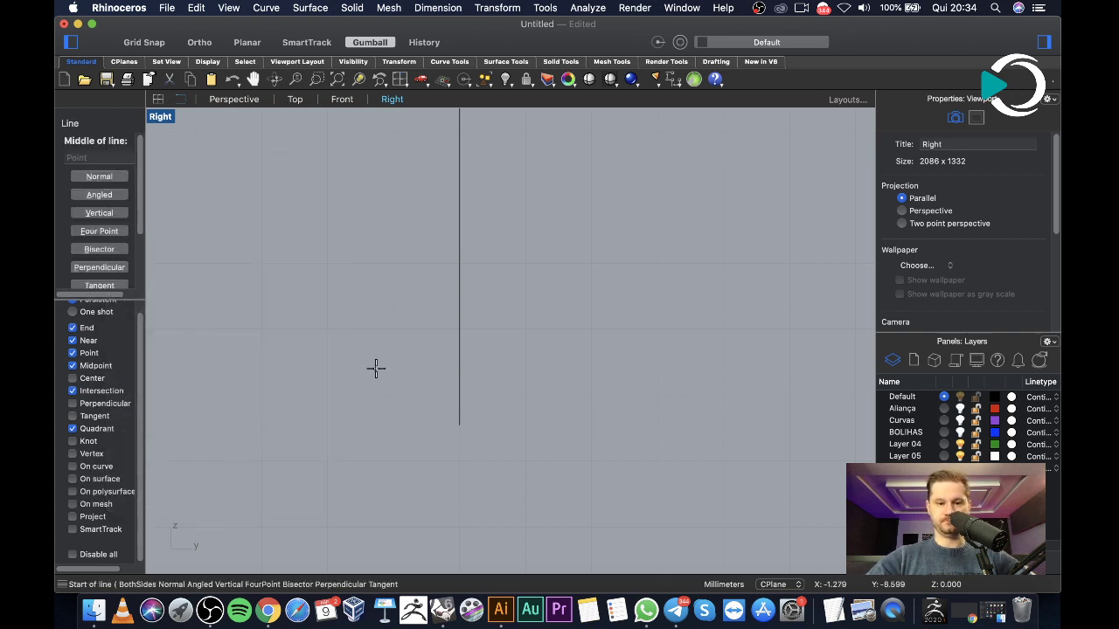
{"action": "left_click", "coordinate": [458, 425]}
{"action": "type", "text": "1.5"}
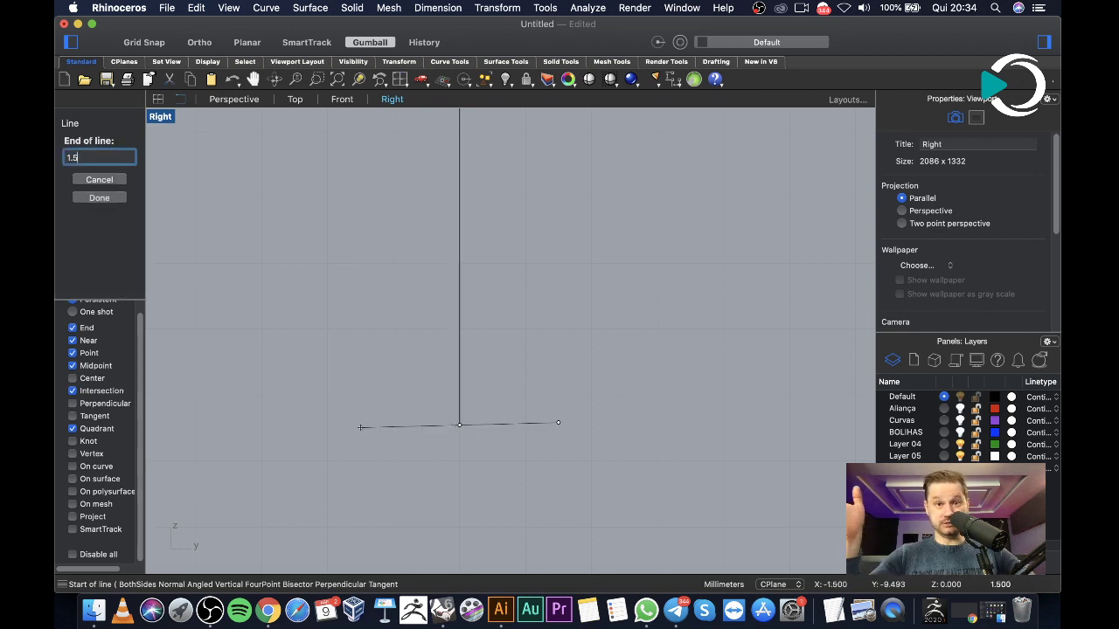
{"action": "key", "text": "Return"}
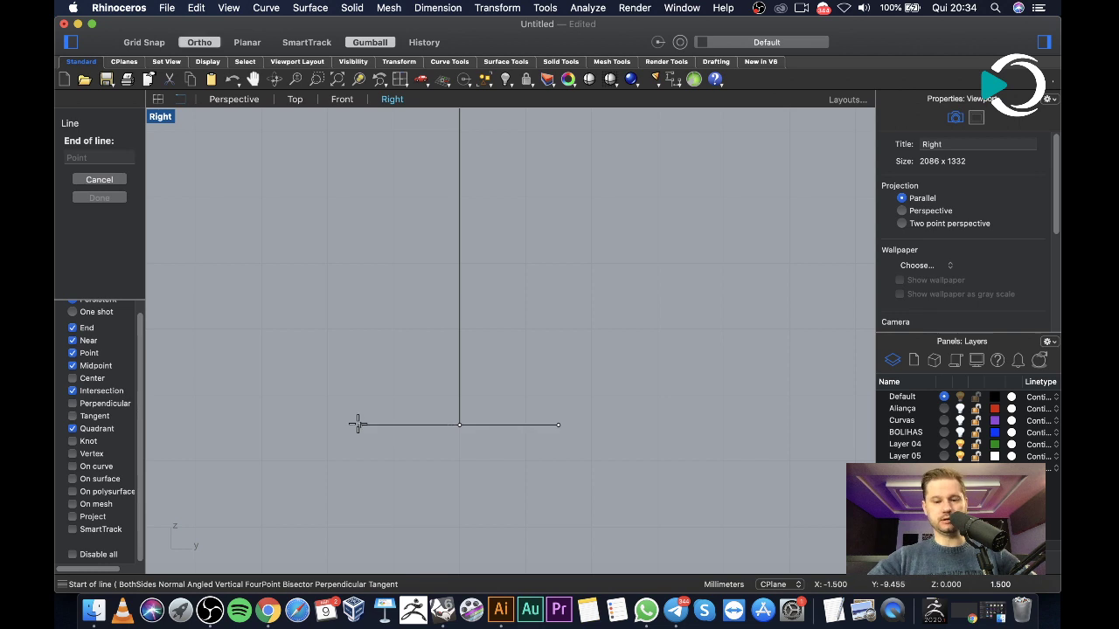
{"action": "scroll", "coordinate": [323, 426], "scroll_direction": "down", "scroll_amount": 6}
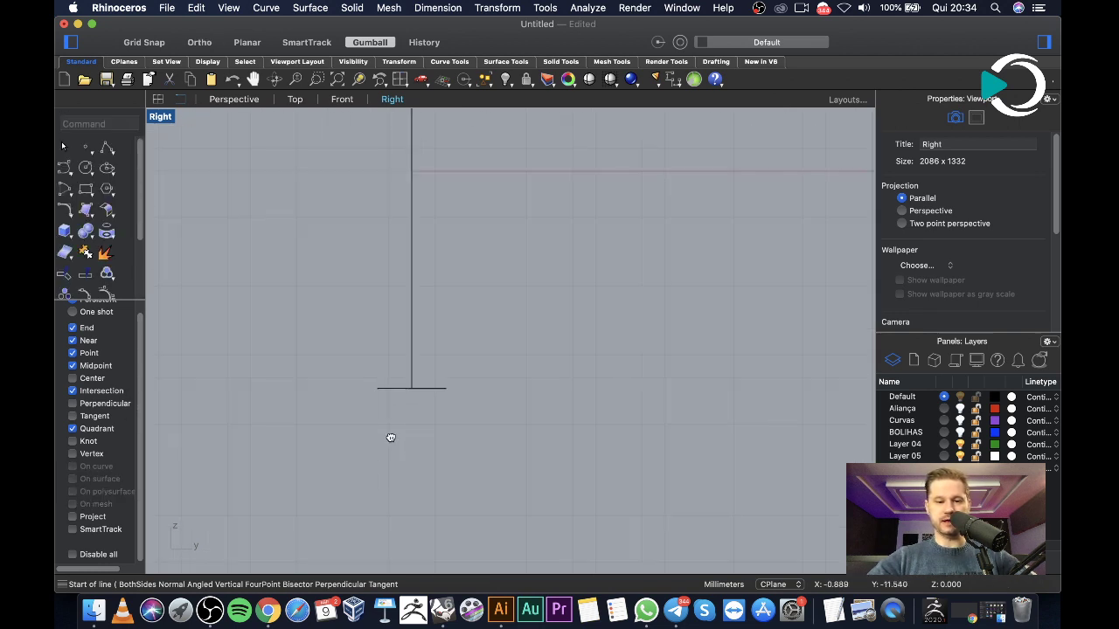
Draw a vertical 1.8 mm line straight down from the left end of the horizontal line
{"action": "scroll", "coordinate": [355, 381], "scroll_direction": "up", "scroll_amount": 3}
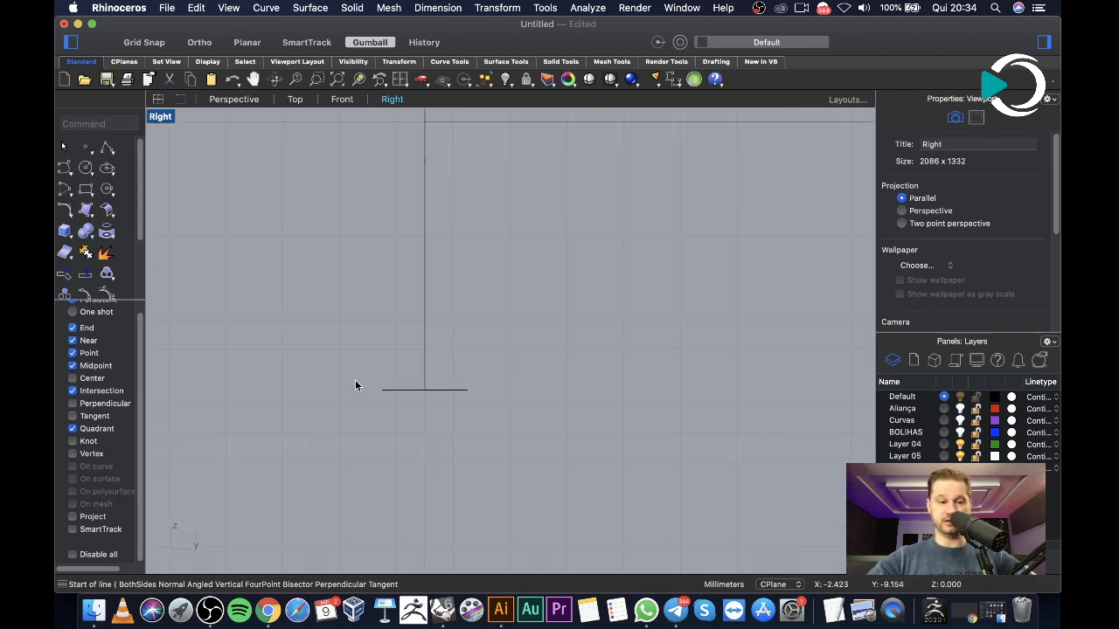
{"action": "left_click", "coordinate": [107, 149]}
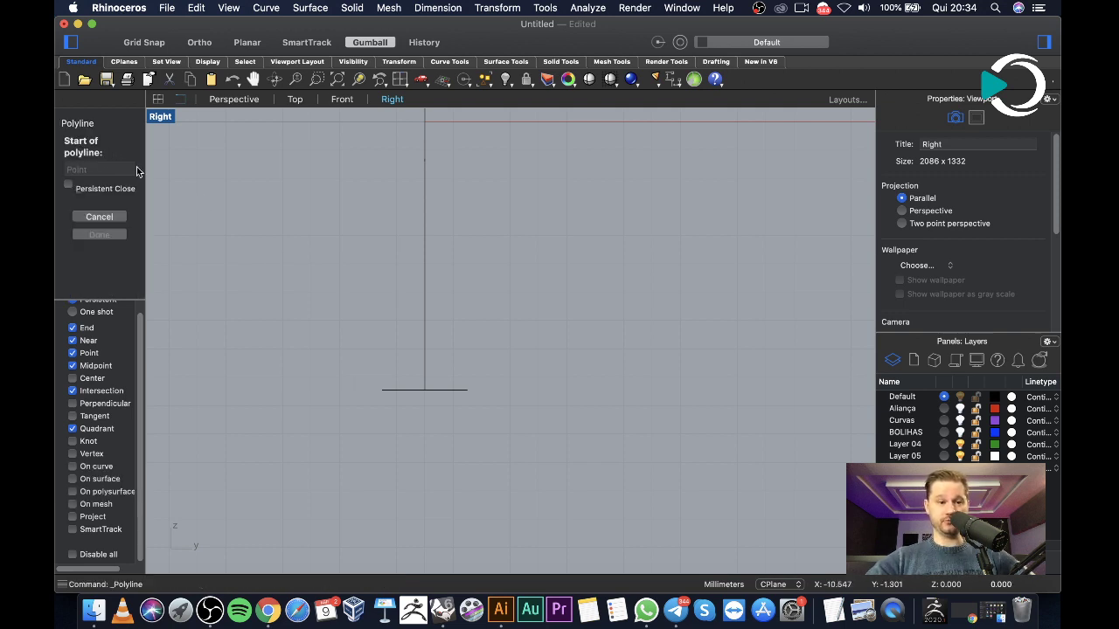
{"action": "left_click", "coordinate": [382, 389]}
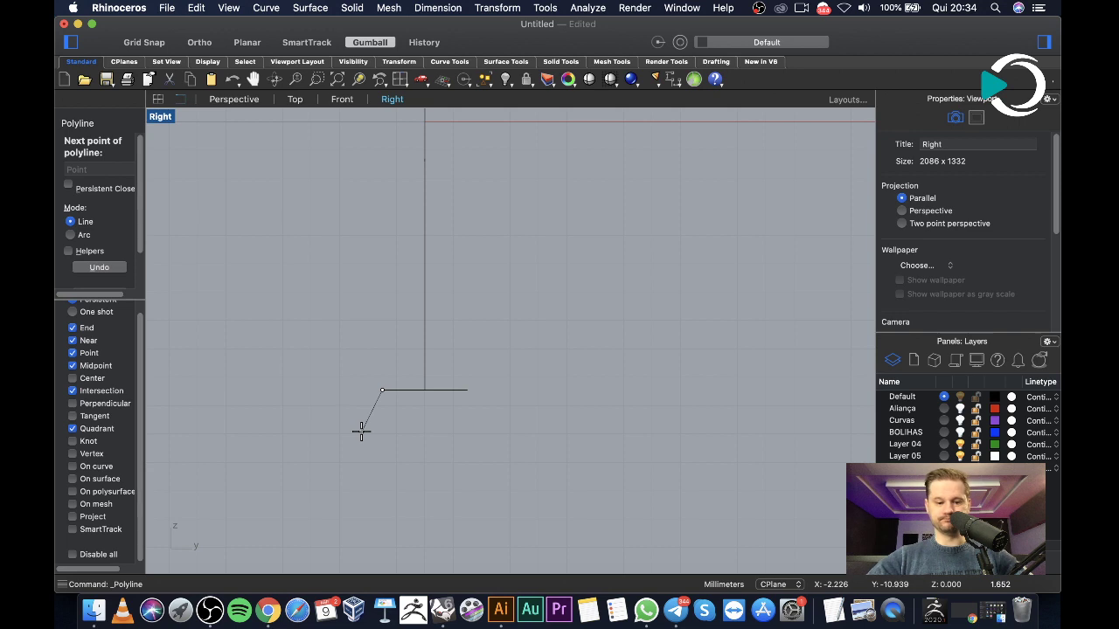
{"action": "type", "text": "1.5"}
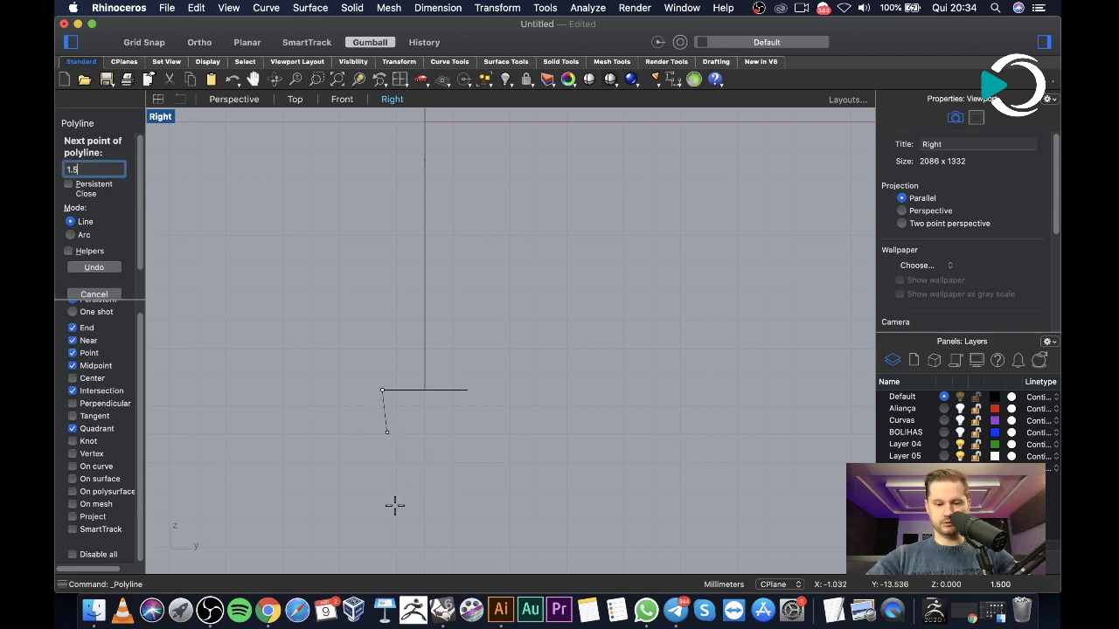
{"action": "key", "text": "BackSpace"}
{"action": "type", "text": "6"}
{"action": "key", "text": "BackSpace"}
{"action": "type", "text": "8"}
{"action": "key", "text": "F8"}
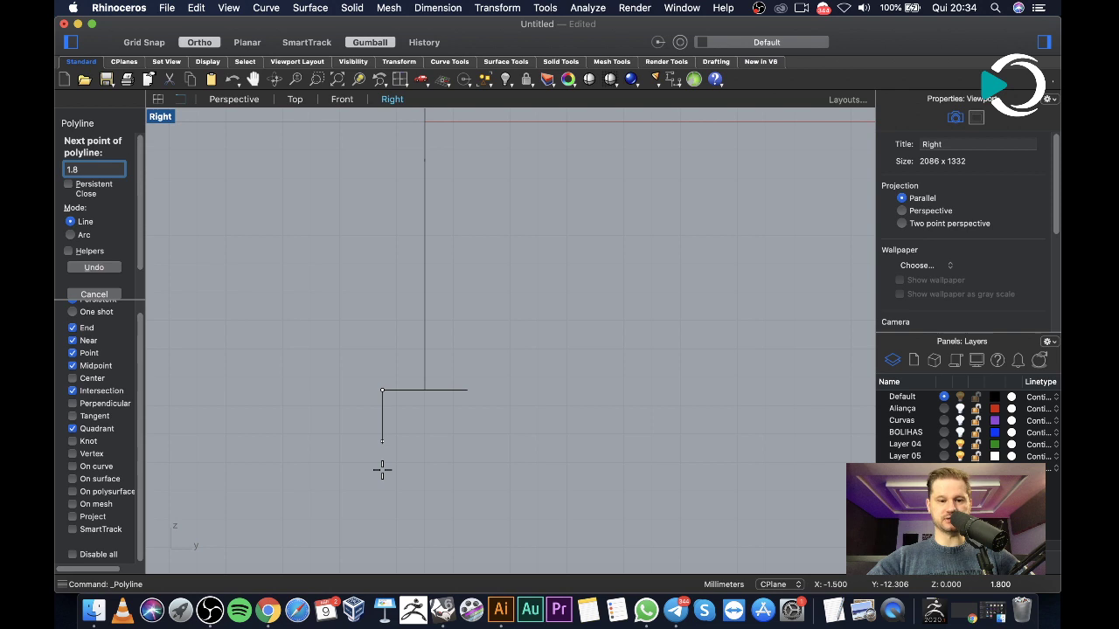
{"action": "key", "text": "Return"}
{"action": "key", "text": "F8"}
{"action": "key", "text": "Return"}
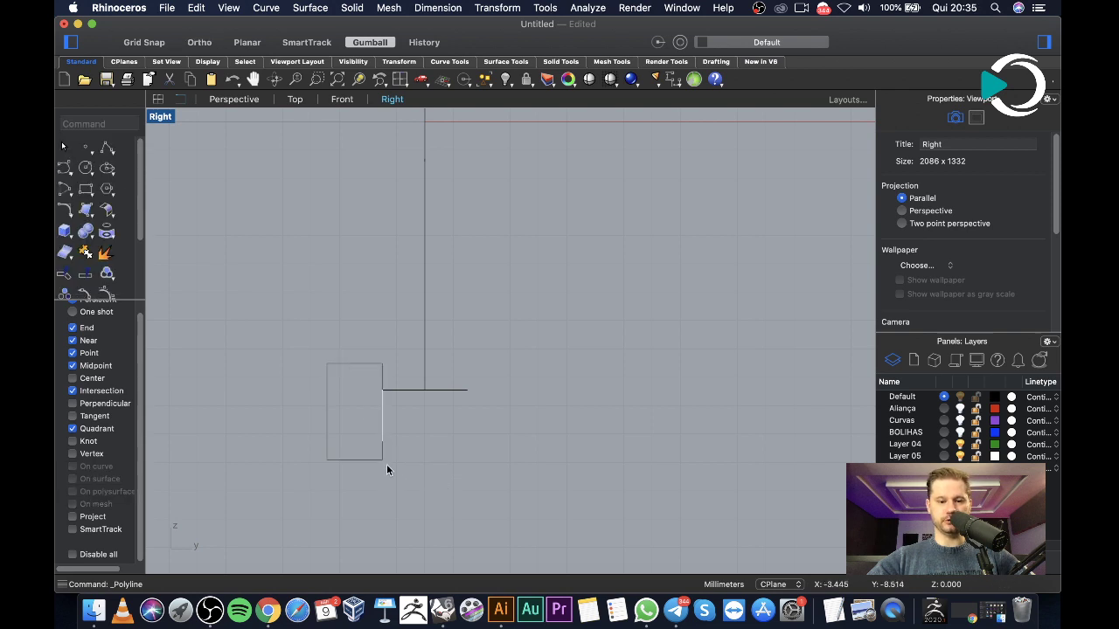
Mirror the vertical 1.8 mm line about the vertical axis through the origin onto the horizontal line's other end
{"action": "left_click_drag", "start_coordinate": [376, 451], "coordinate": [388, 462]}
{"action": "type", "text": "mi"}
{"action": "key", "text": "Return"}
{"action": "type", "text": "0"}
{"action": "key", "text": "Return"}
{"action": "left_click", "coordinate": [425, 479]}
{"action": "key", "text": "Escape"}
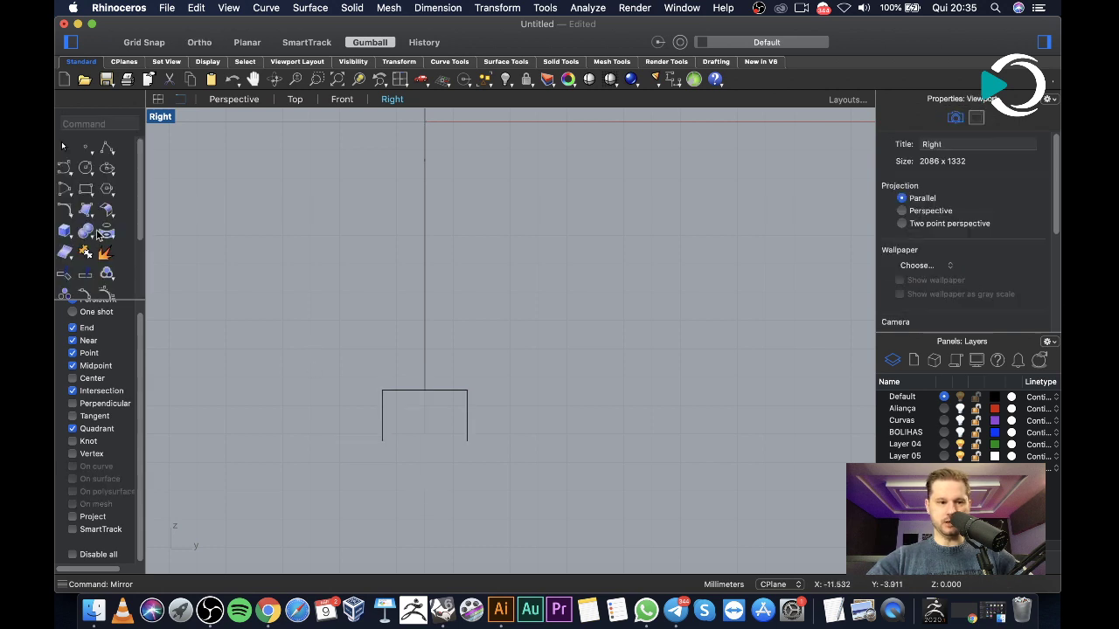
Draw a start-end-point arc joining the lower ends of the two vertical lines, bulging downward about 1.2 mm
{"action": "left_click", "coordinate": [66, 190]}
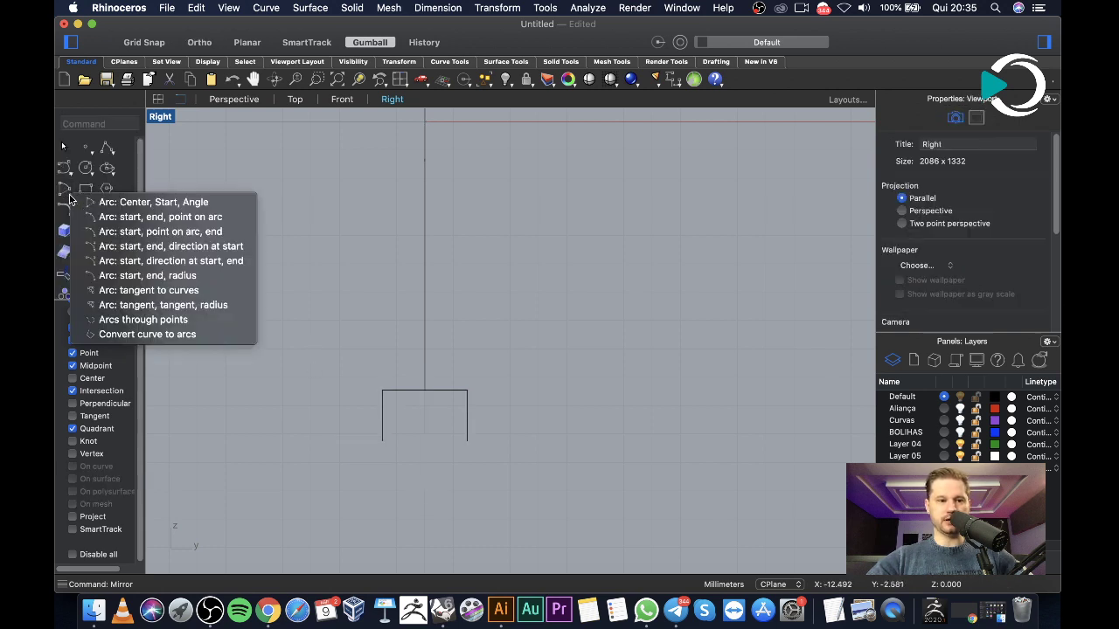
{"action": "left_click", "coordinate": [153, 216]}
{"action": "scroll", "coordinate": [399, 452], "scroll_direction": "up", "scroll_amount": 6}
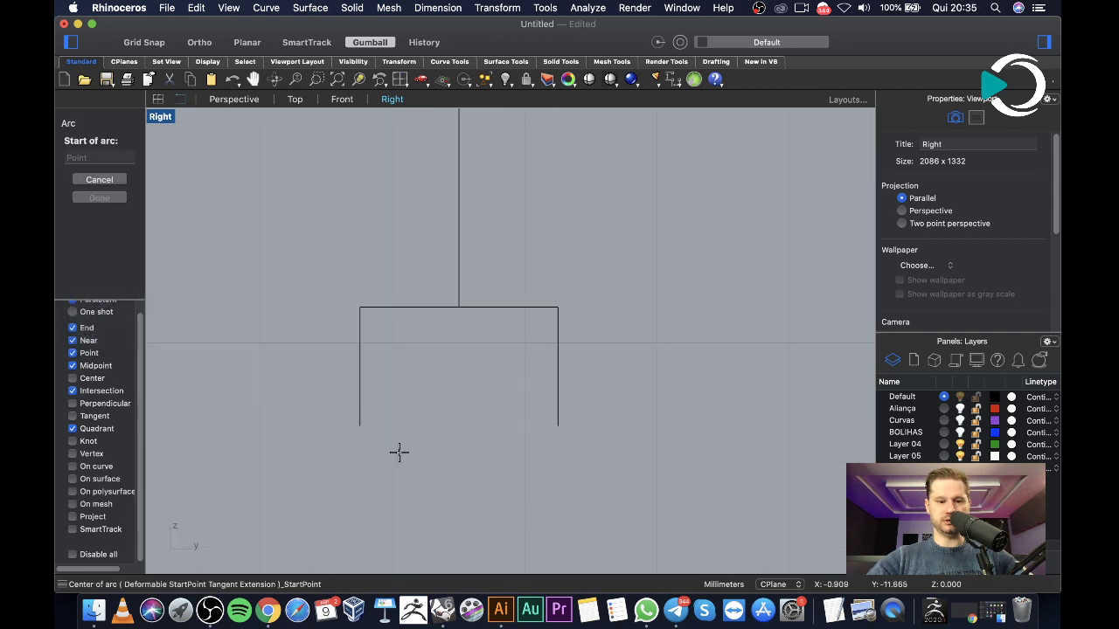
{"action": "left_click", "coordinate": [354, 421]}
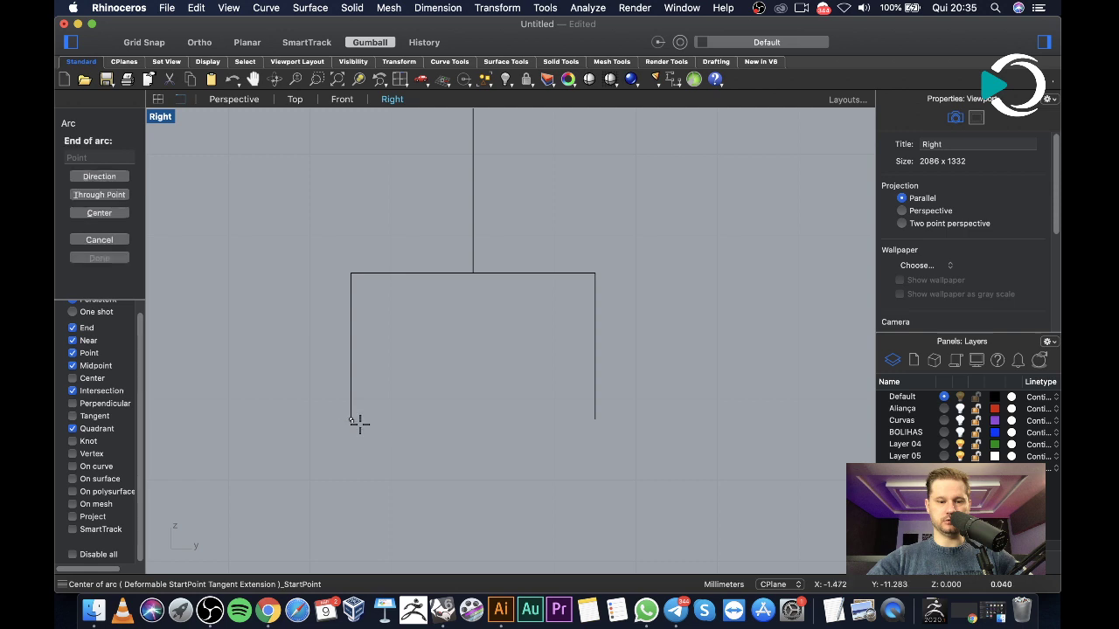
{"action": "left_click", "coordinate": [593, 419]}
{"action": "scroll", "coordinate": [454, 500], "scroll_direction": "down", "scroll_amount": 2}
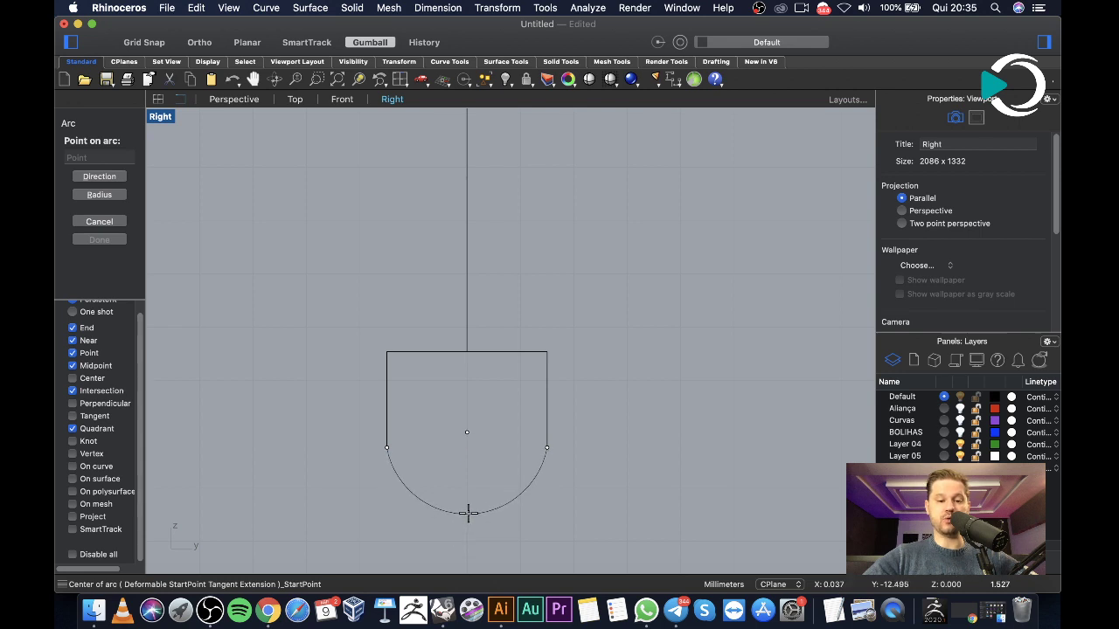
{"action": "left_click", "coordinate": [468, 514]}
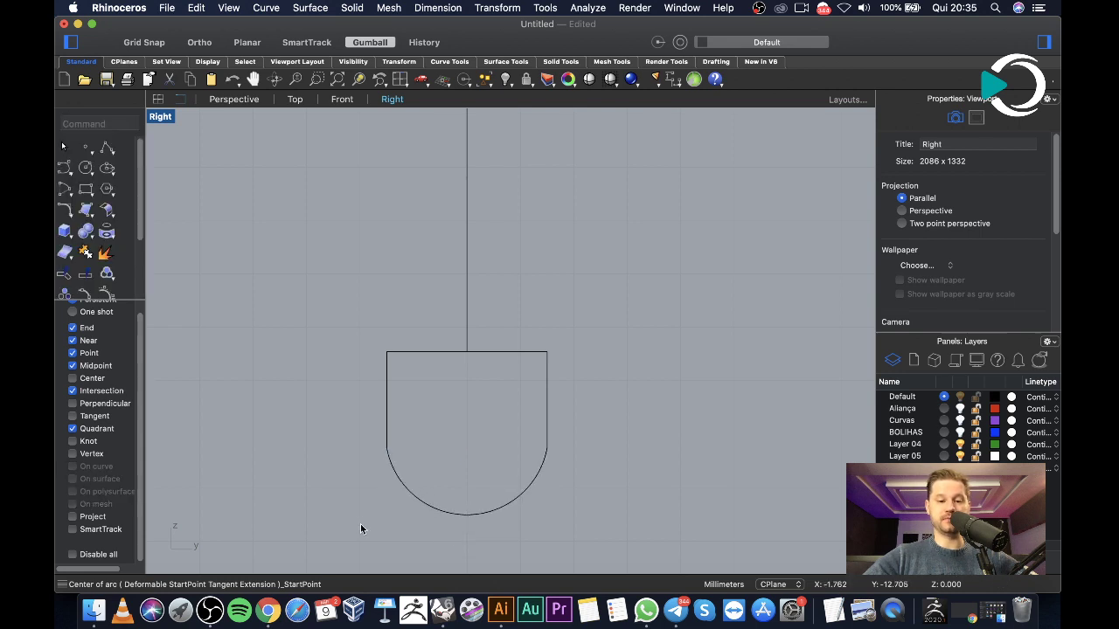
Flatten the bottom arc by moving its lower control points upward while keeping its endpoints fixed
{"action": "left_click", "coordinate": [442, 513]}
{"action": "left_click_drag", "start_coordinate": [281, 473], "coordinate": [571, 535]}
{"action": "left_click_drag", "start_coordinate": [467, 462], "coordinate": [462, 415]}
{"action": "left_click", "coordinate": [685, 519]}
Draw a comparison arc between the vertical lines' lower ends, passing through the flattened curve's lowest point
{"action": "scroll", "coordinate": [453, 471], "scroll_direction": "up", "scroll_amount": 8}
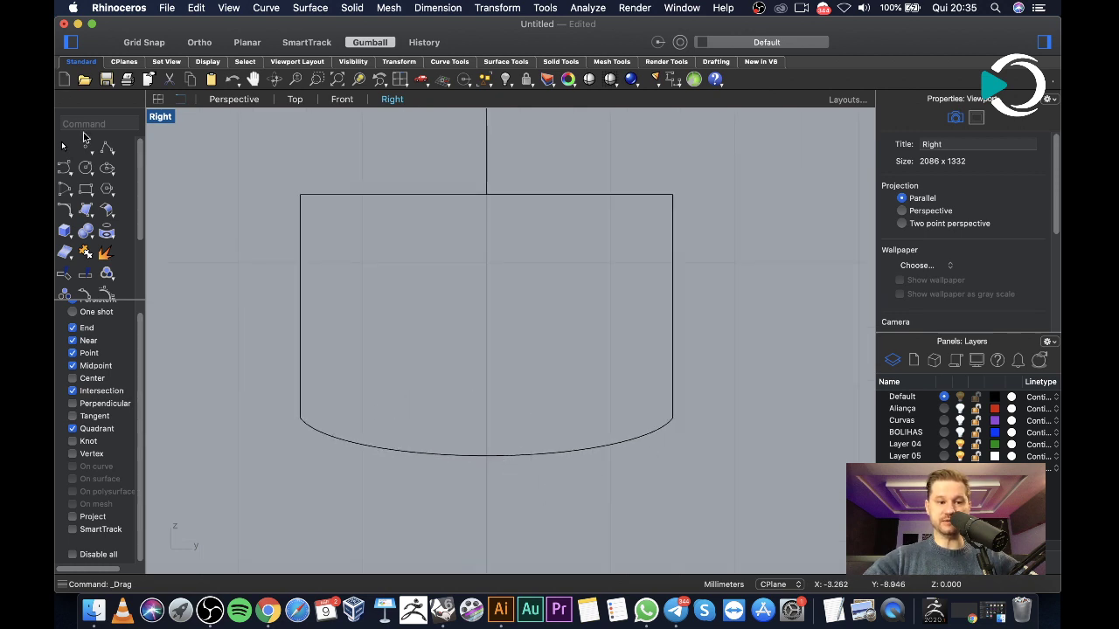
{"action": "left_click", "coordinate": [69, 198]}
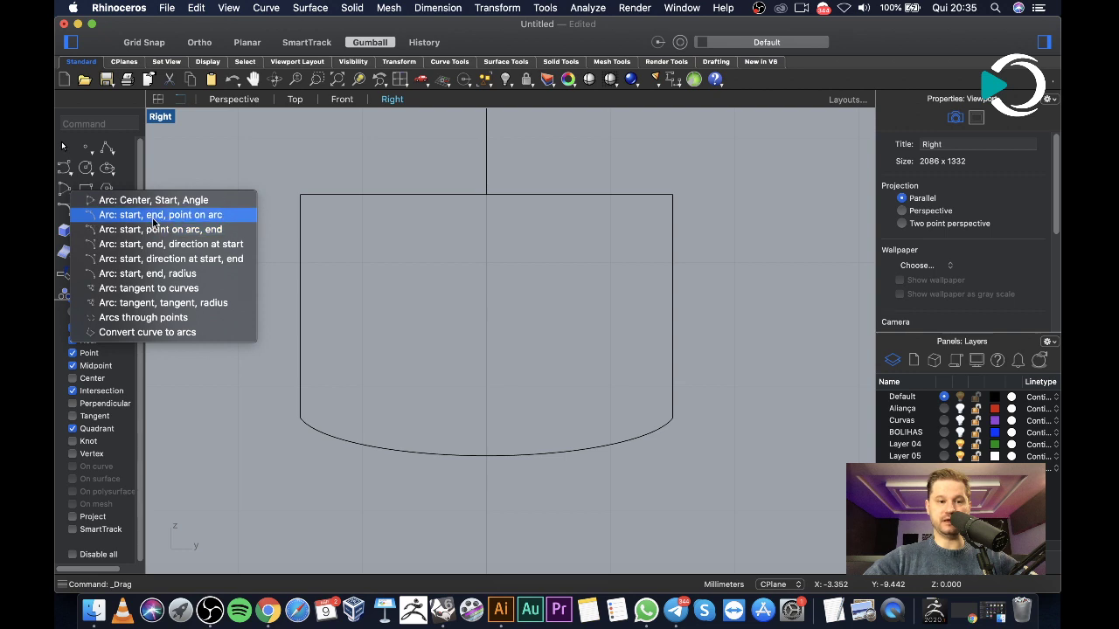
{"action": "left_click", "coordinate": [153, 219]}
{"action": "left_click", "coordinate": [300, 419]}
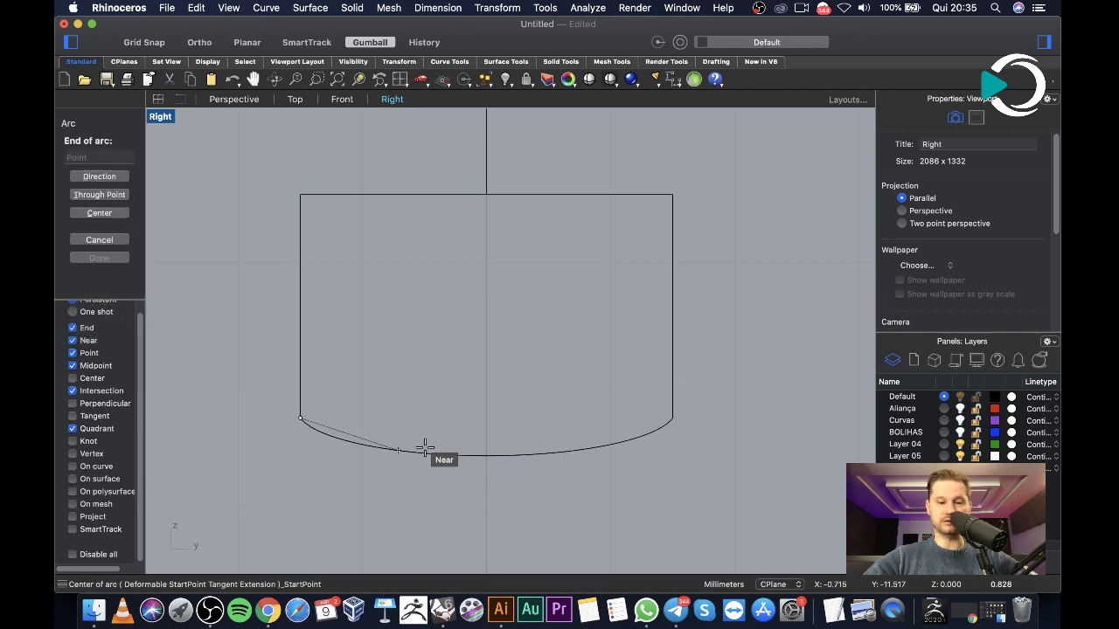
{"action": "left_click", "coordinate": [672, 419]}
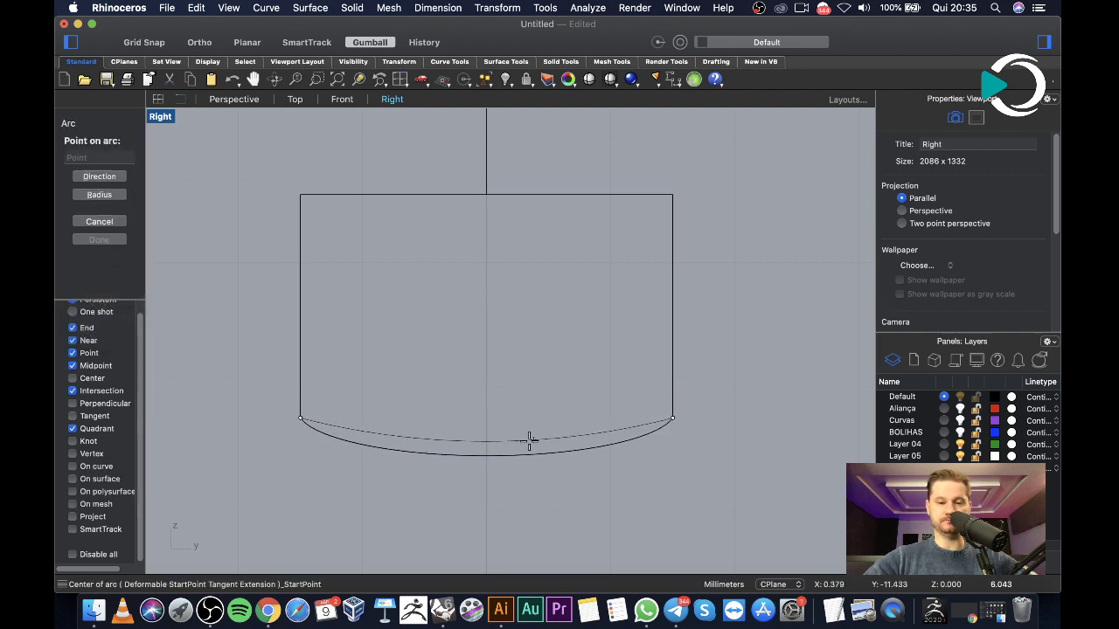
{"action": "left_click", "coordinate": [483, 456]}
{"action": "scroll", "coordinate": [354, 439], "scroll_direction": "up", "scroll_amount": 5}
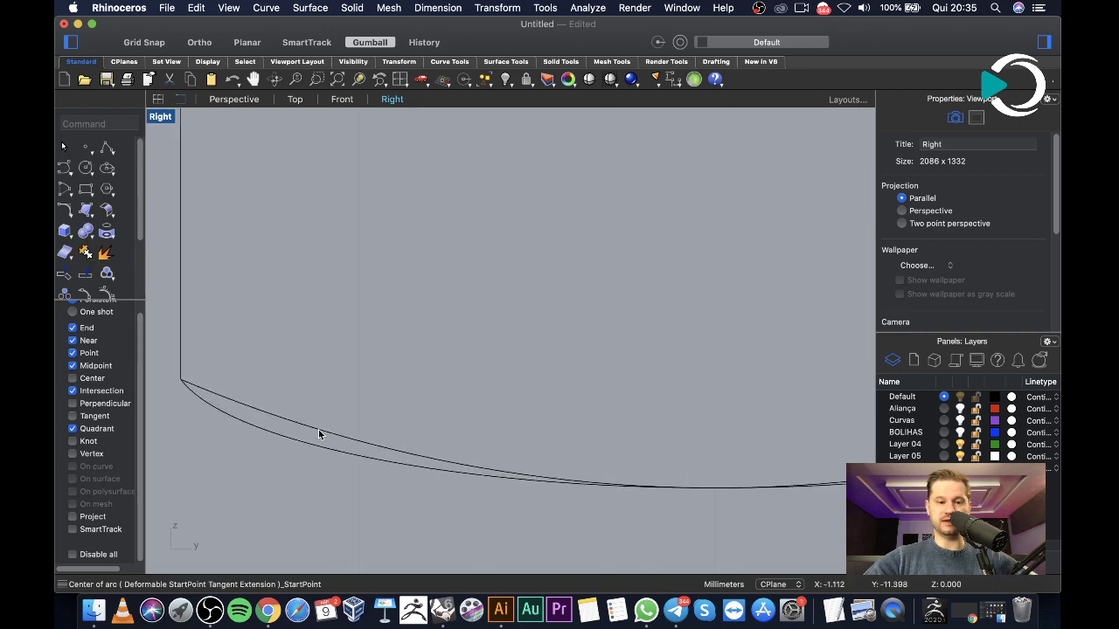
Delete the comparison arc from the bottom of the profile
{"action": "key", "text": "Escape"}
{"action": "left_click", "coordinate": [304, 424]}
{"action": "scroll", "coordinate": [340, 440], "scroll_direction": "down", "scroll_amount": 5}
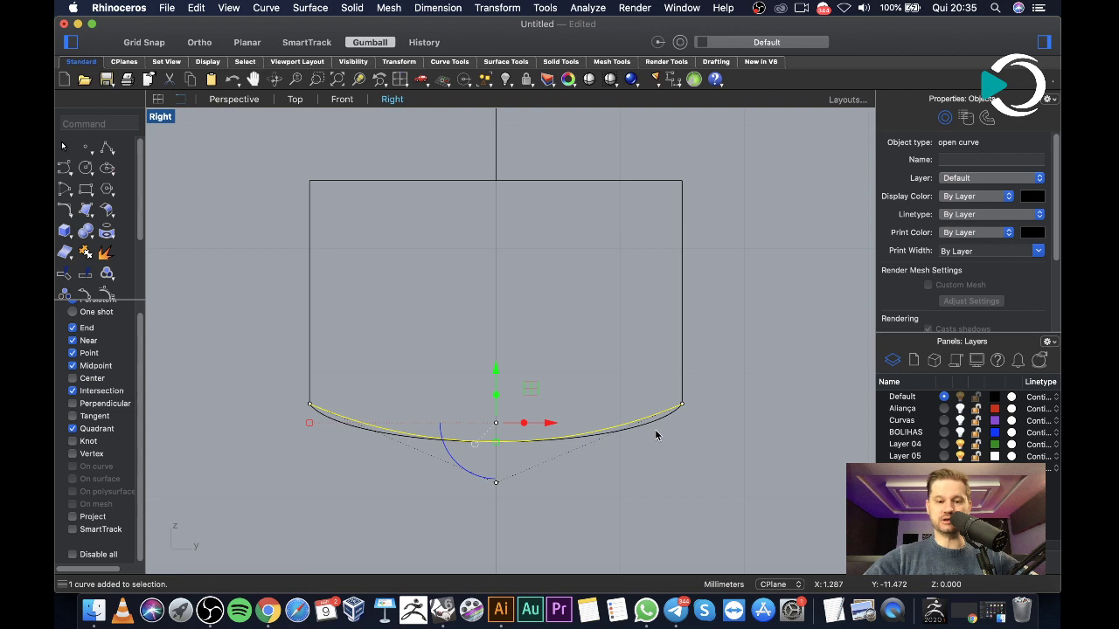
{"action": "key", "text": "Delete"}
{"action": "scroll", "coordinate": [647, 446], "scroll_direction": "down", "scroll_amount": 3}
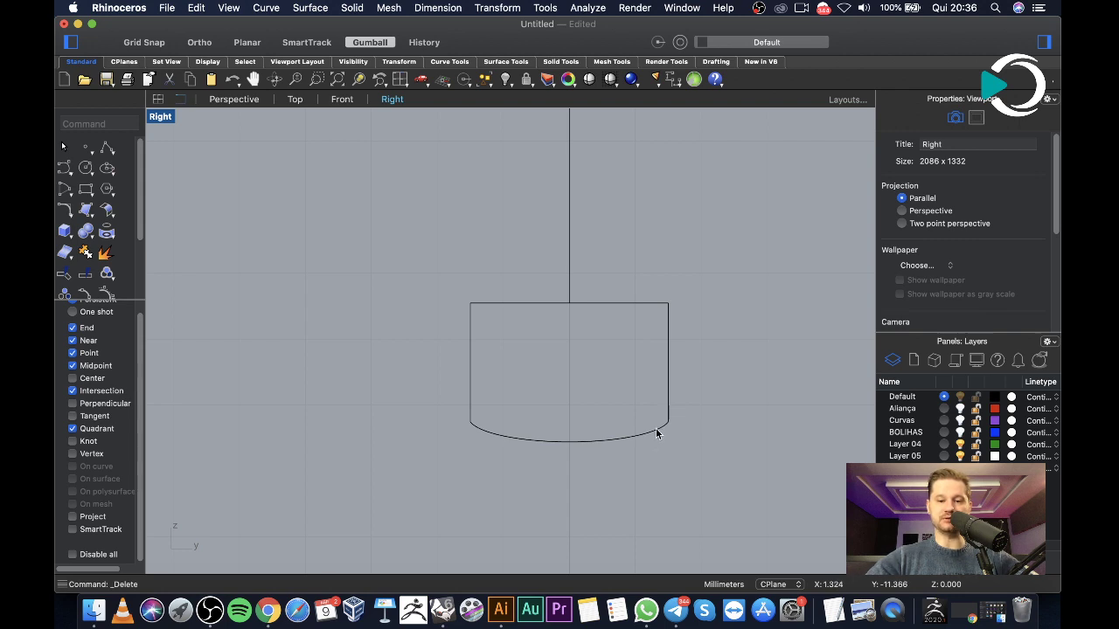
Join the top line, both vertical lines and the bottom curve into one closed profile
{"action": "scroll", "coordinate": [395, 335], "scroll_direction": "down", "scroll_amount": 4}
{"action": "left_click_drag", "start_coordinate": [349, 285], "coordinate": [658, 437]}
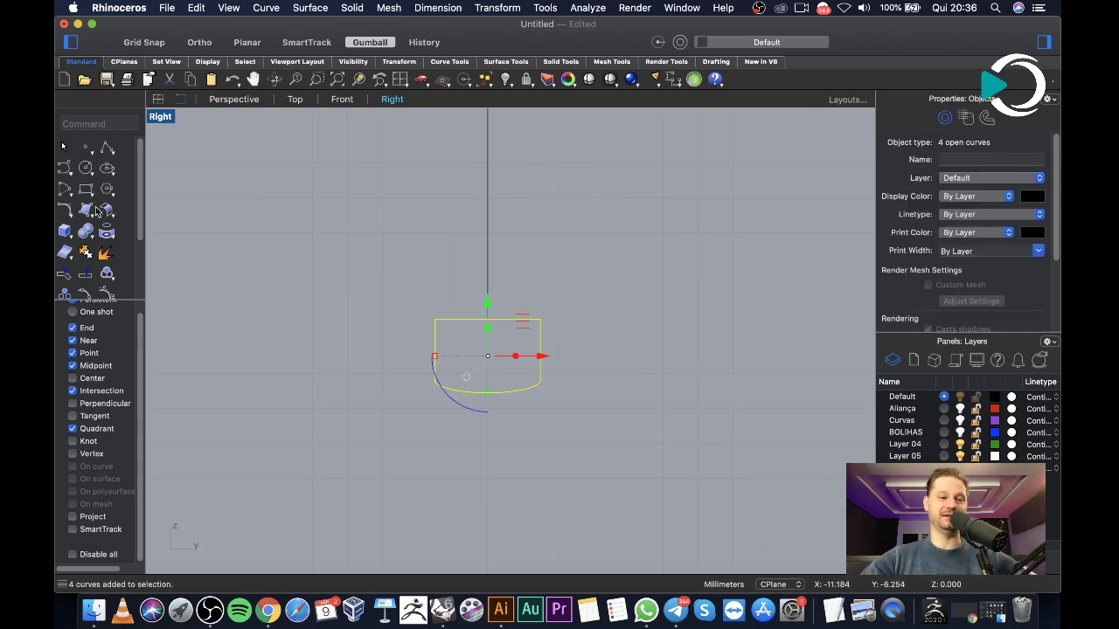
{"action": "left_click", "coordinate": [85, 253]}
{"action": "left_click", "coordinate": [354, 267]}
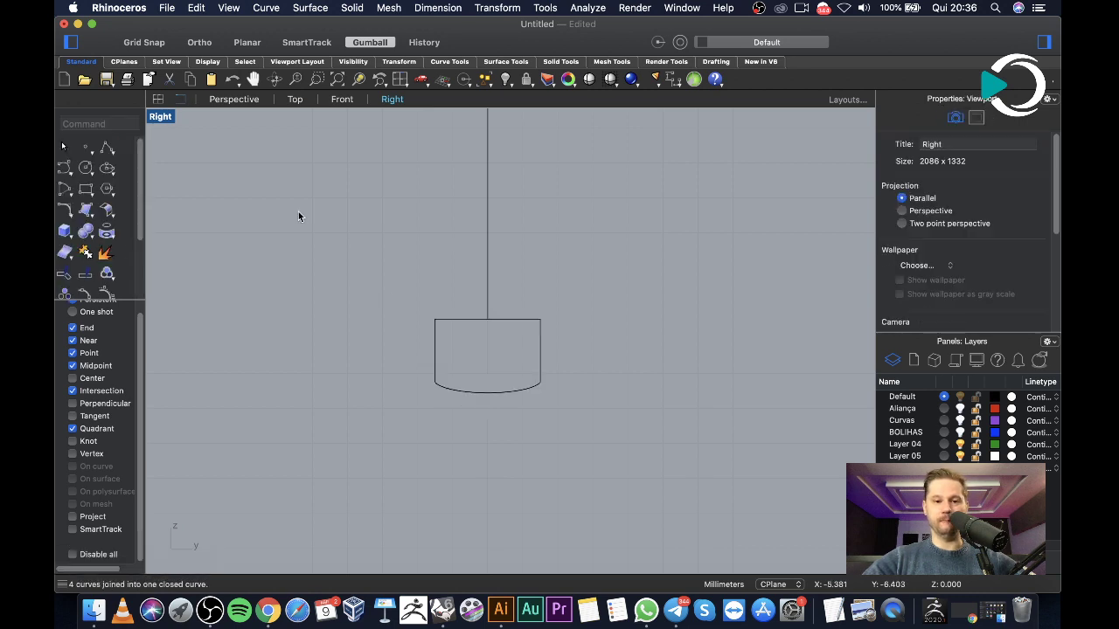
Rotate a copy of the closed profile by -90° about the origin in the Front view, onto the arm curve's side
{"action": "left_click_drag", "start_coordinate": [359, 263], "coordinate": [632, 444]}
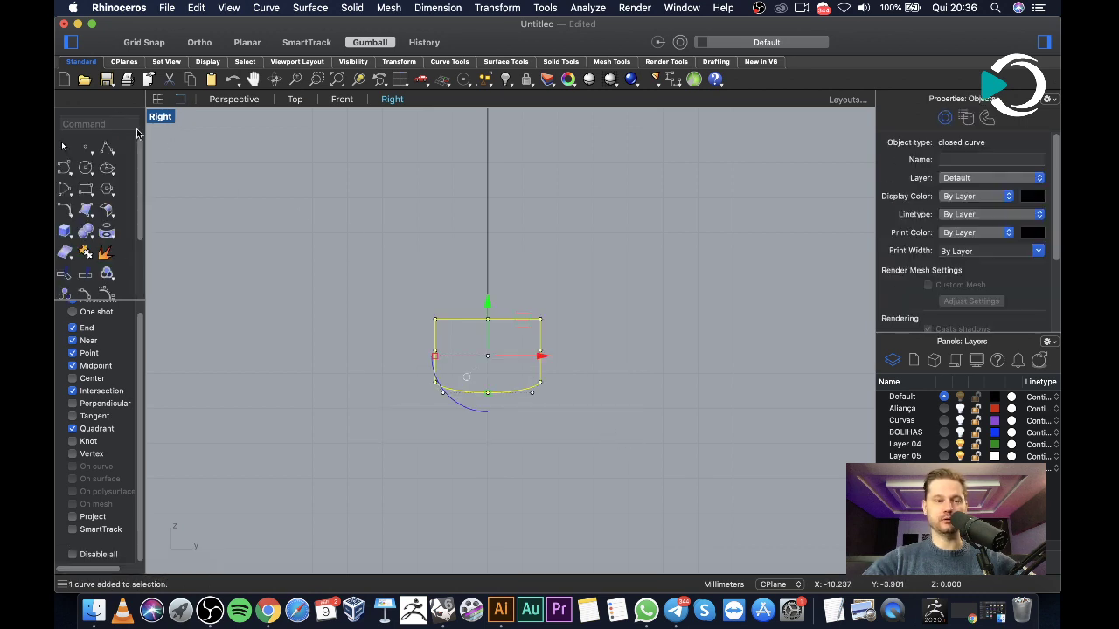
{"action": "double_click", "coordinate": [160, 118]}
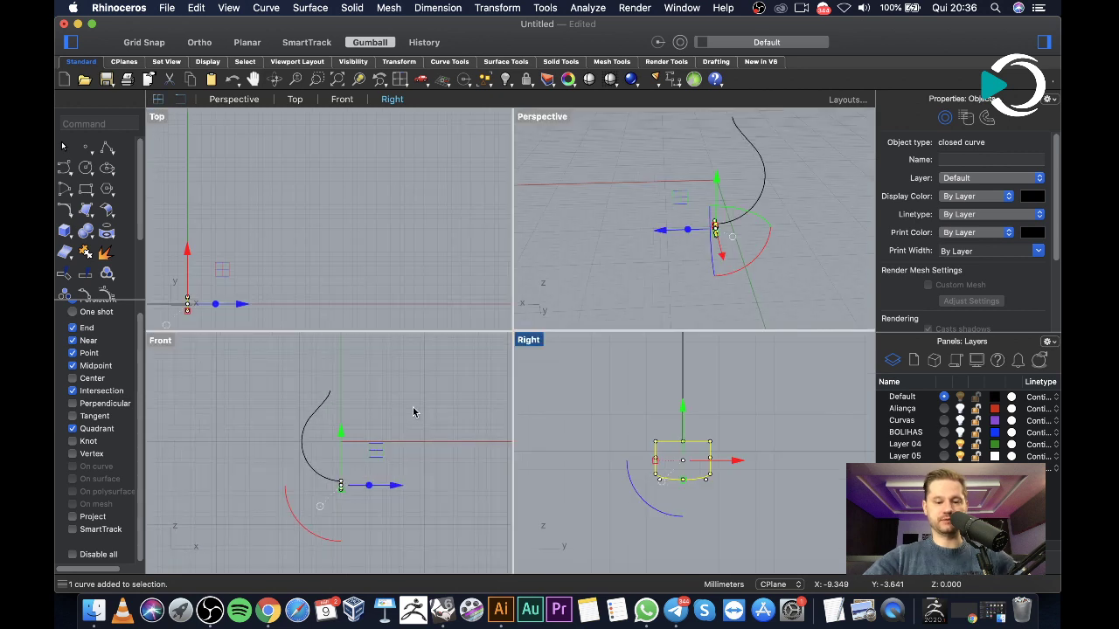
{"action": "type", "text": "Rotate"}
{"action": "key", "text": "Return"}
{"action": "type", "text": "0"}
{"action": "key", "text": "Return"}
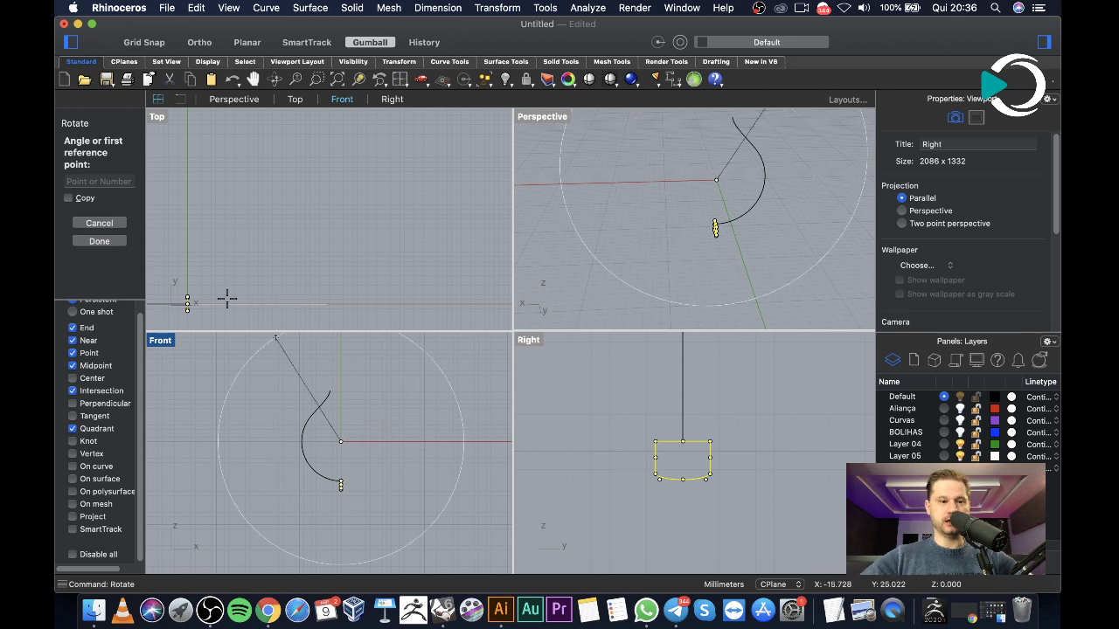
{"action": "left_click", "coordinate": [69, 197]}
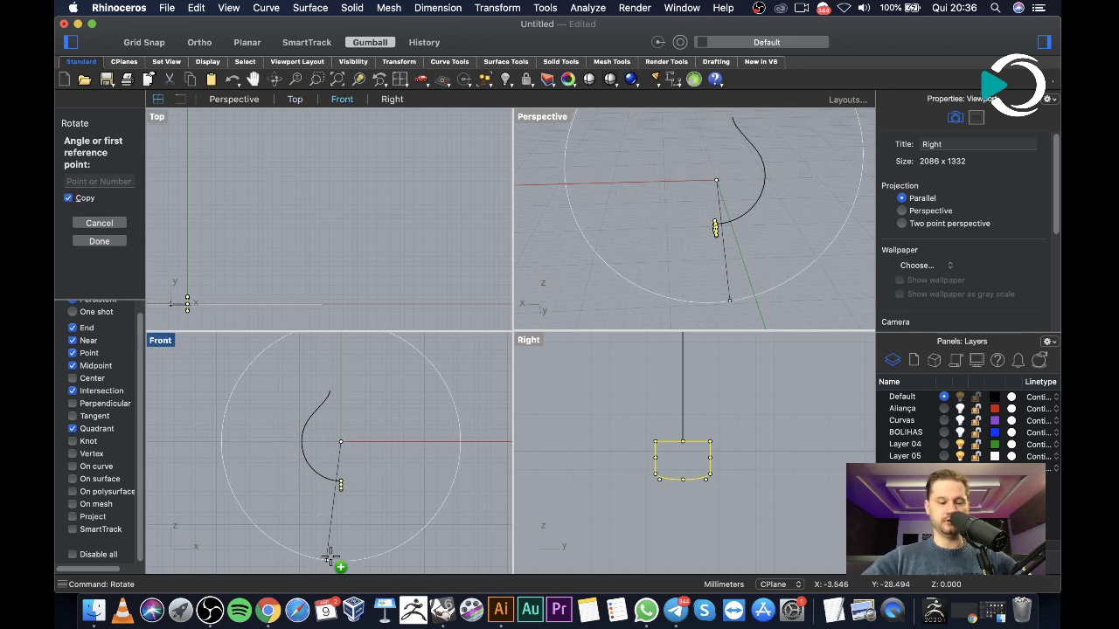
{"action": "left_click", "coordinate": [341, 531]}
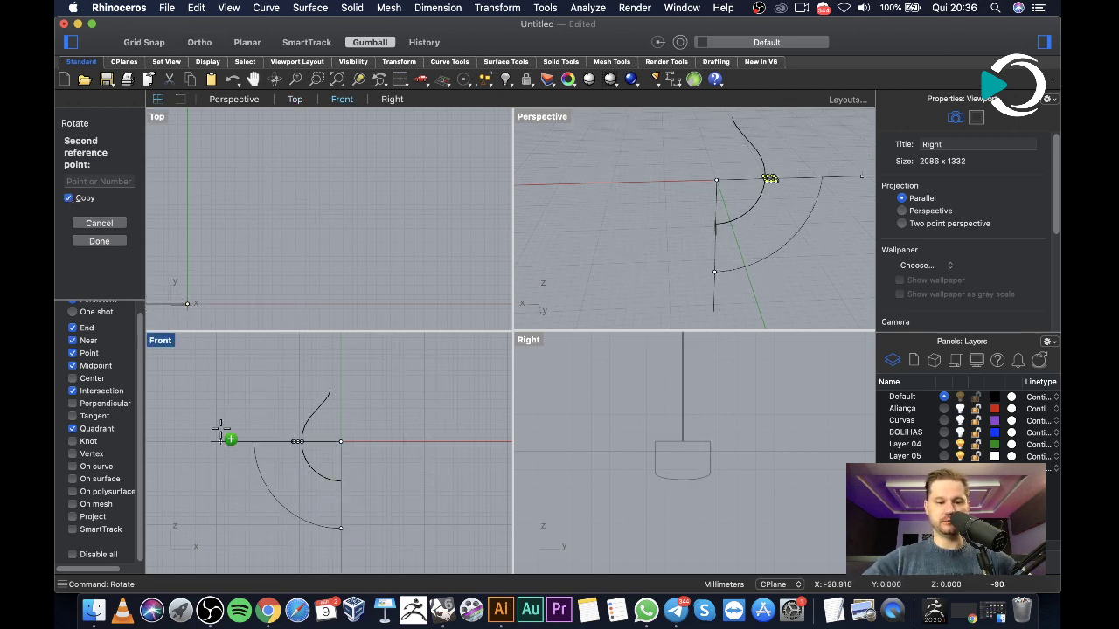
{"action": "left_click", "coordinate": [372, 437]}
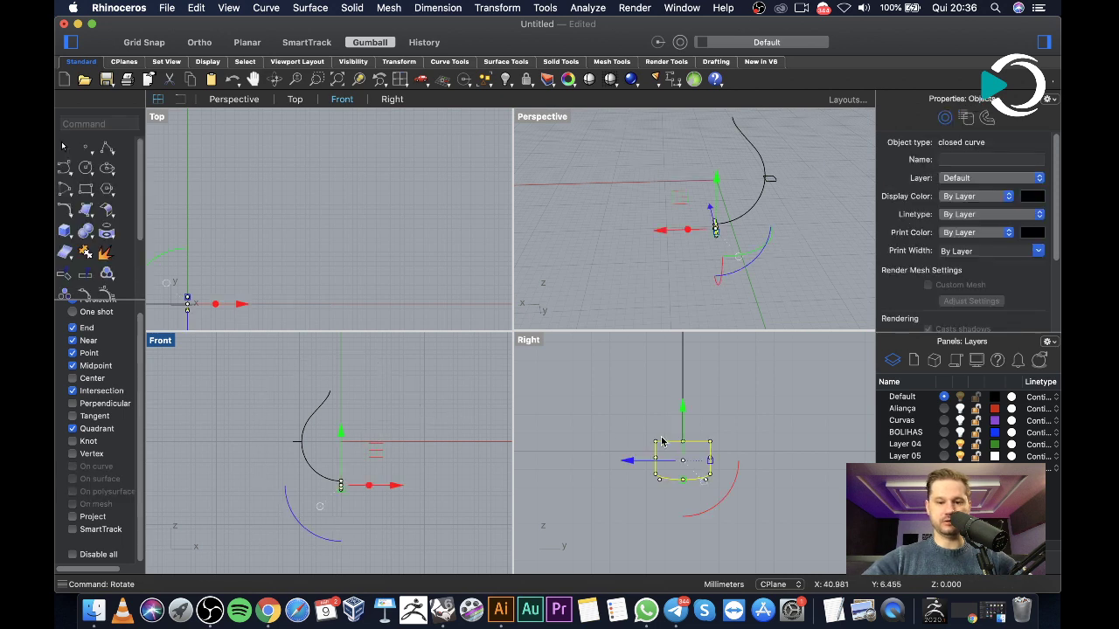
{"action": "left_click", "coordinate": [607, 399]}
Start a Sweep1 with the arm curve as rail and the bottom and side profiles as cross sections
{"action": "scroll", "coordinate": [731, 213], "scroll_direction": "down", "scroll_amount": 4}
{"action": "right_click_drag", "start_coordinate": [731, 213], "coordinate": [652, 232]}
{"action": "scroll", "coordinate": [733, 211], "scroll_direction": "up", "scroll_amount": 5}
{"action": "right_click_drag", "start_coordinate": [732, 210], "coordinate": [628, 231]}
{"action": "type", "text": "sw"}
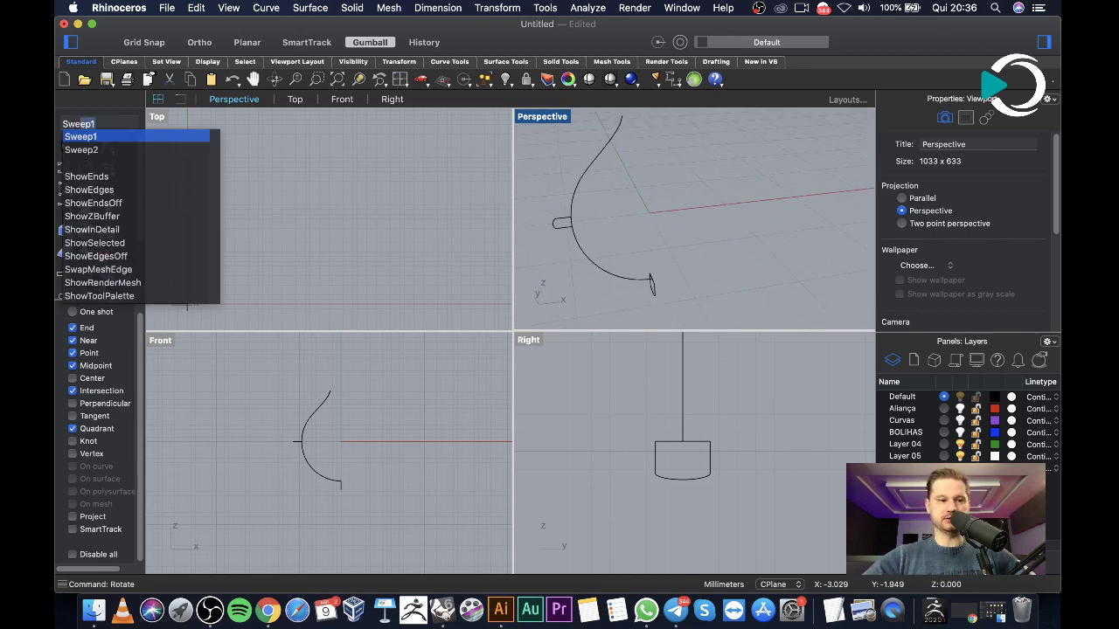
{"action": "key", "text": "Return"}
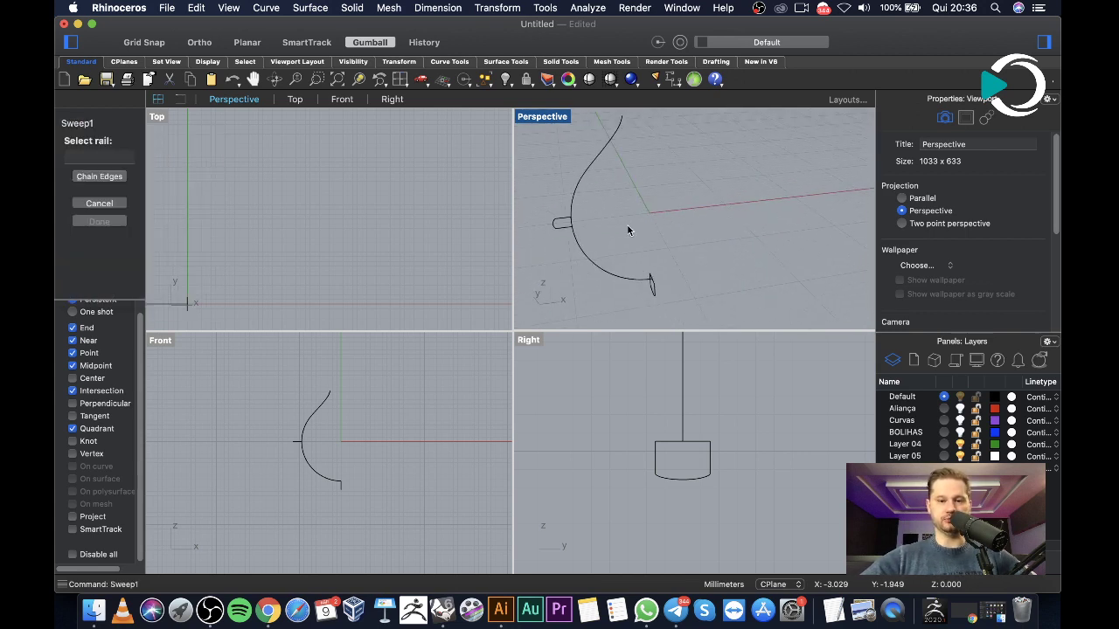
{"action": "left_click", "coordinate": [614, 280]}
{"action": "left_click", "coordinate": [652, 292]}
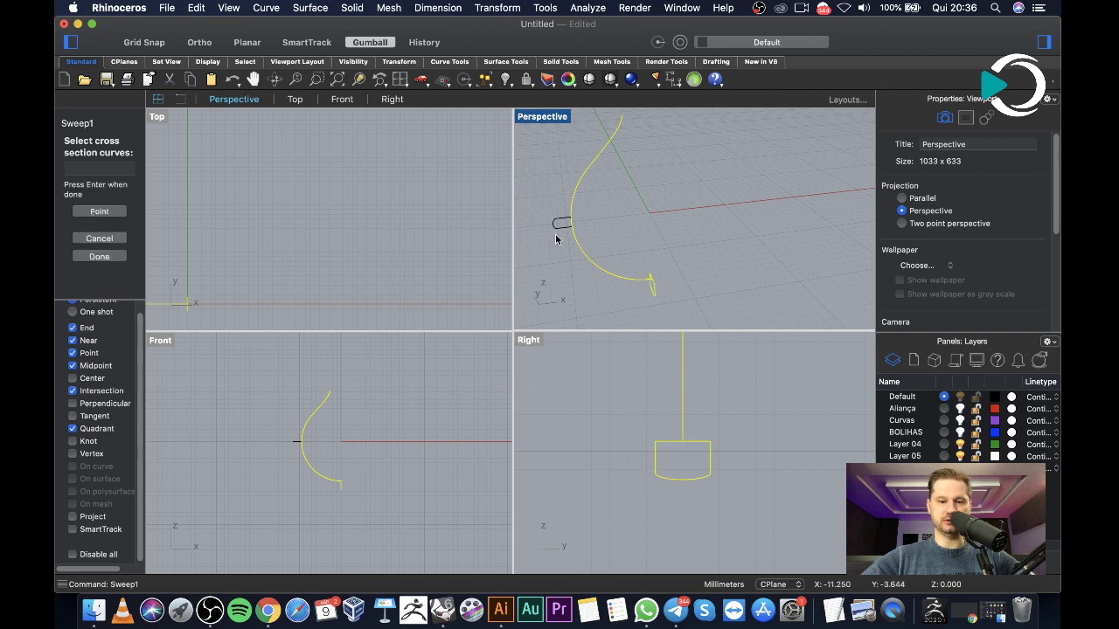
{"action": "key", "text": "Return"}
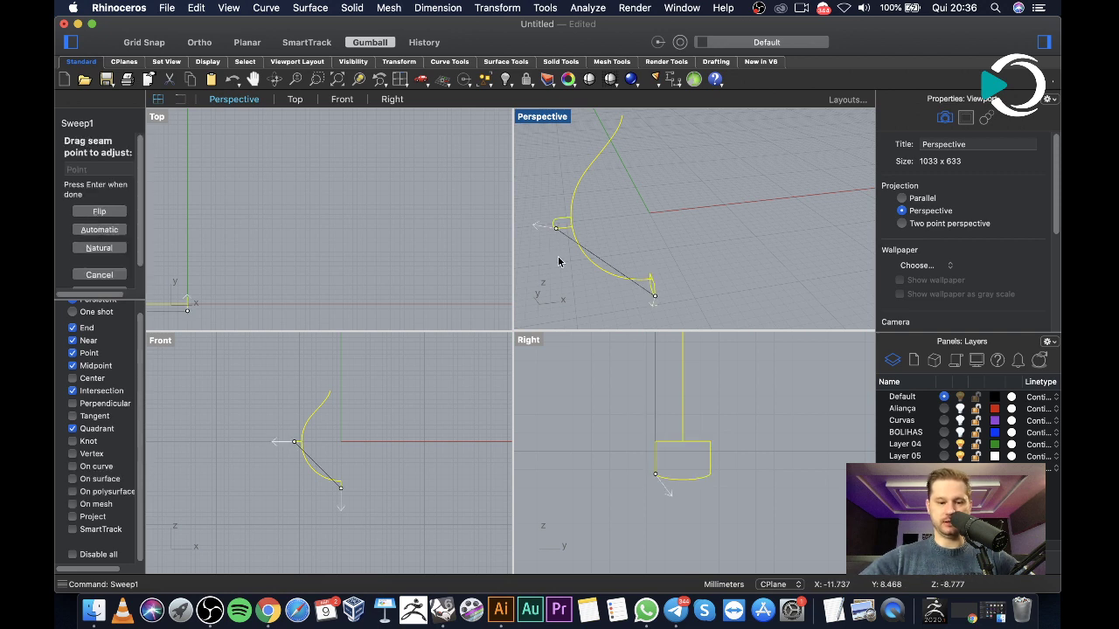
Align the sweep seam by moving both profiles' seam points to the midpoints of their straight edges on the arm curve
{"action": "scroll", "coordinate": [546, 226], "scroll_direction": "up", "scroll_amount": 3}
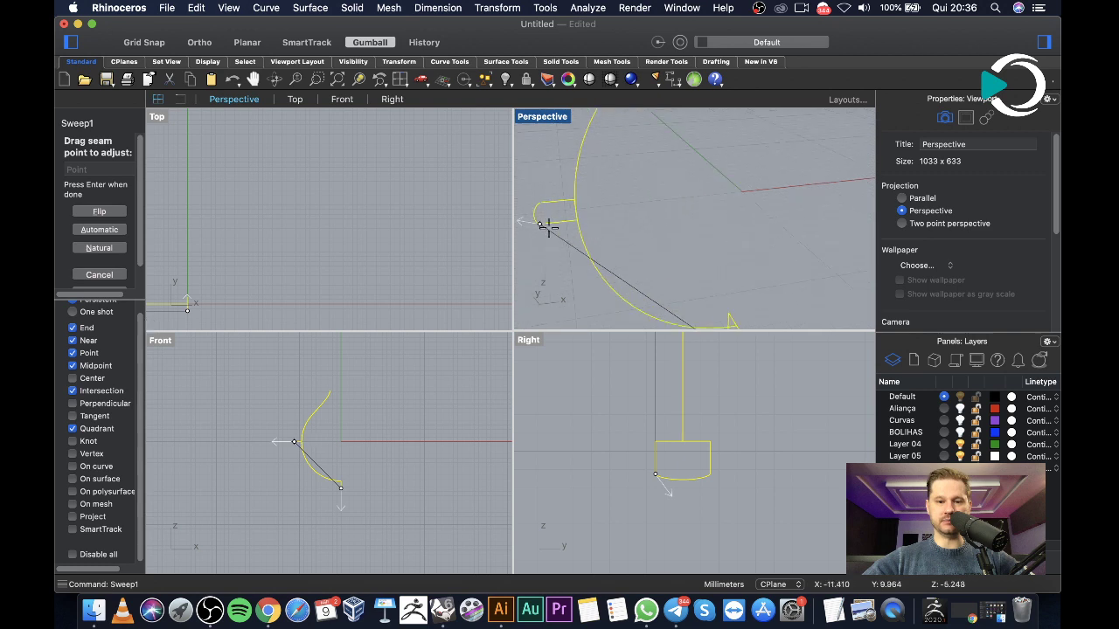
{"action": "double_click", "coordinate": [539, 120]}
{"action": "right_click_drag", "start_coordinate": [599, 208], "coordinate": [532, 409]}
{"action": "left_click_drag", "start_coordinate": [550, 409], "coordinate": [555, 360]}
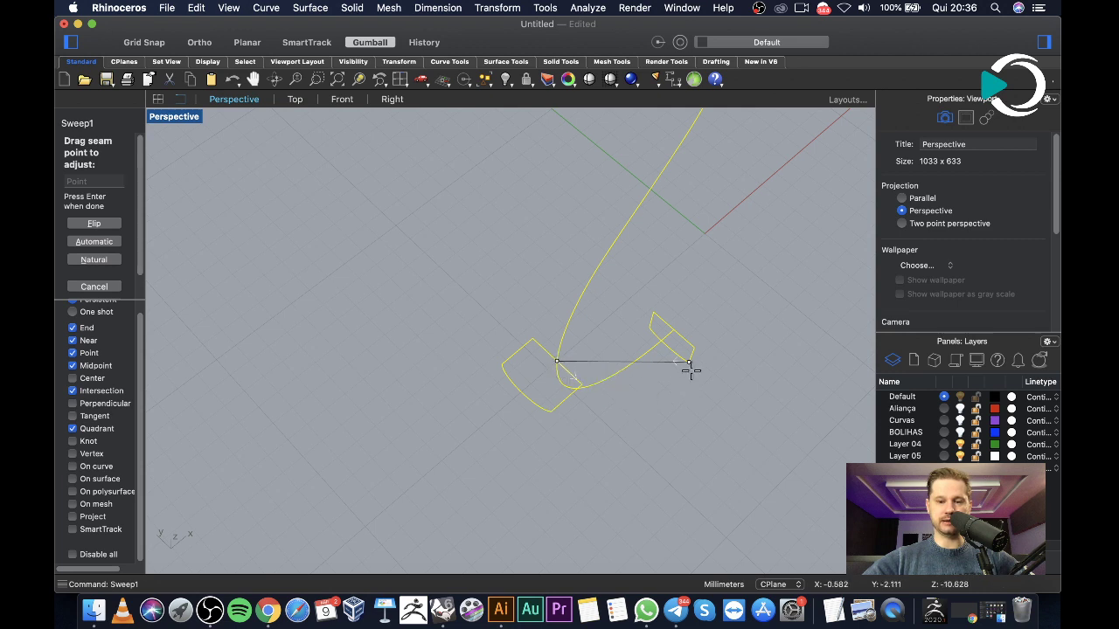
{"action": "left_click_drag", "start_coordinate": [689, 365], "coordinate": [676, 330]}
{"action": "right_click_drag", "start_coordinate": [629, 444], "coordinate": [592, 381]}
{"action": "scroll", "coordinate": [651, 361], "scroll_direction": "up", "scroll_amount": 5}
{"action": "scroll", "coordinate": [689, 352], "scroll_direction": "down", "scroll_amount": 5}
{"action": "right_click_drag", "start_coordinate": [507, 164], "coordinate": [544, 224]}
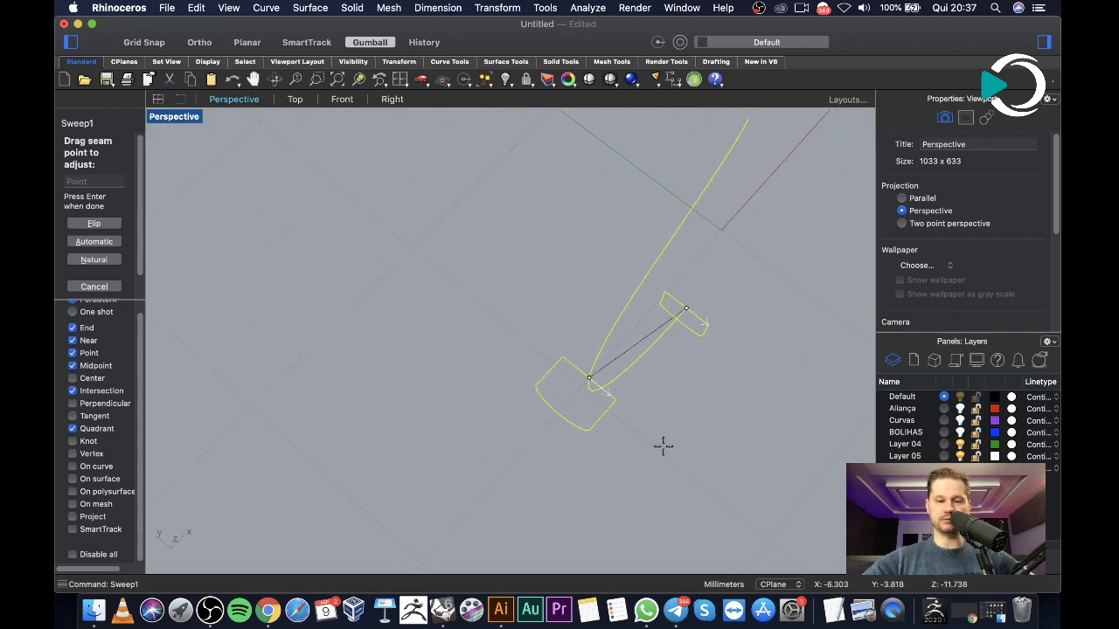
Check that both seam arrows point the same way and create the swept surface between the two profiles
{"action": "scroll", "coordinate": [709, 319], "scroll_direction": "up", "scroll_amount": 5}
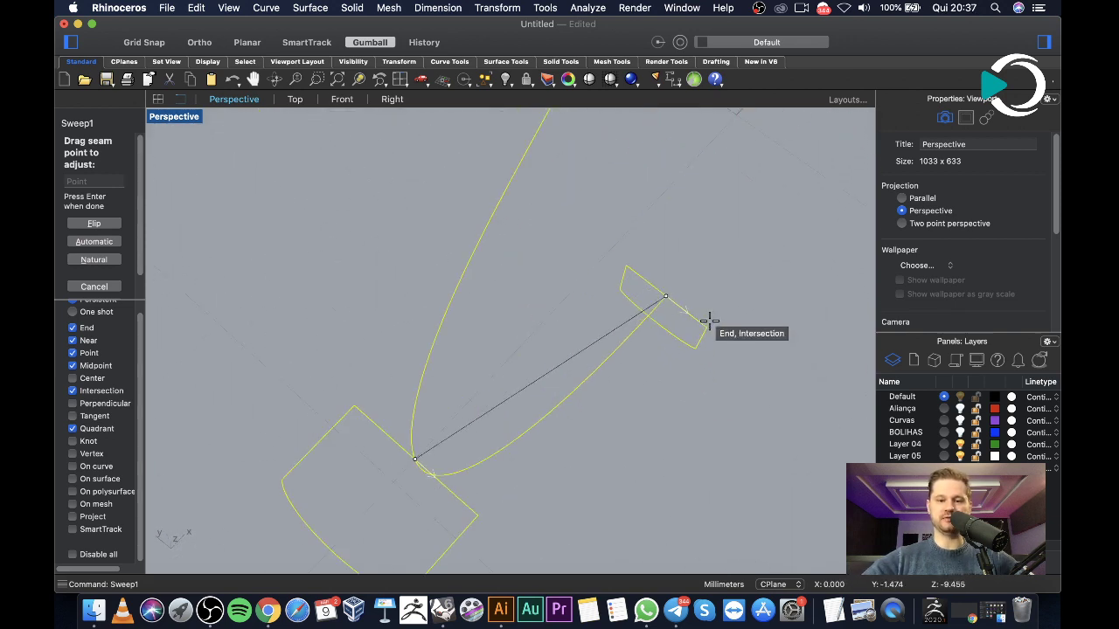
{"action": "scroll", "coordinate": [694, 350], "scroll_direction": "down", "scroll_amount": 5}
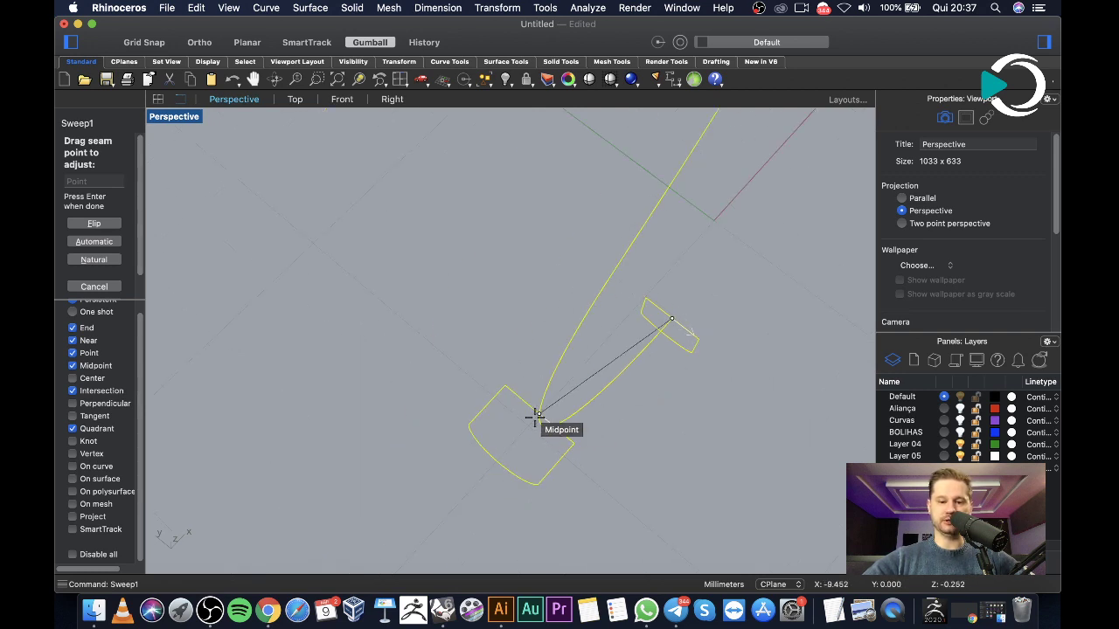
{"action": "right_click_drag", "start_coordinate": [544, 425], "coordinate": [629, 408]}
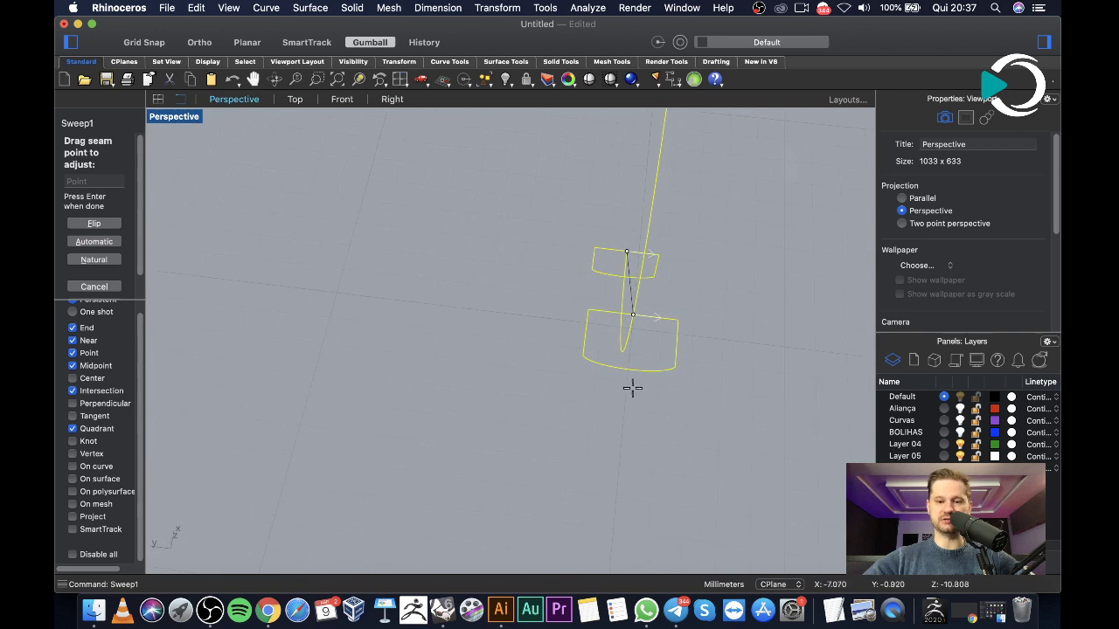
{"action": "left_click", "coordinate": [648, 312]}
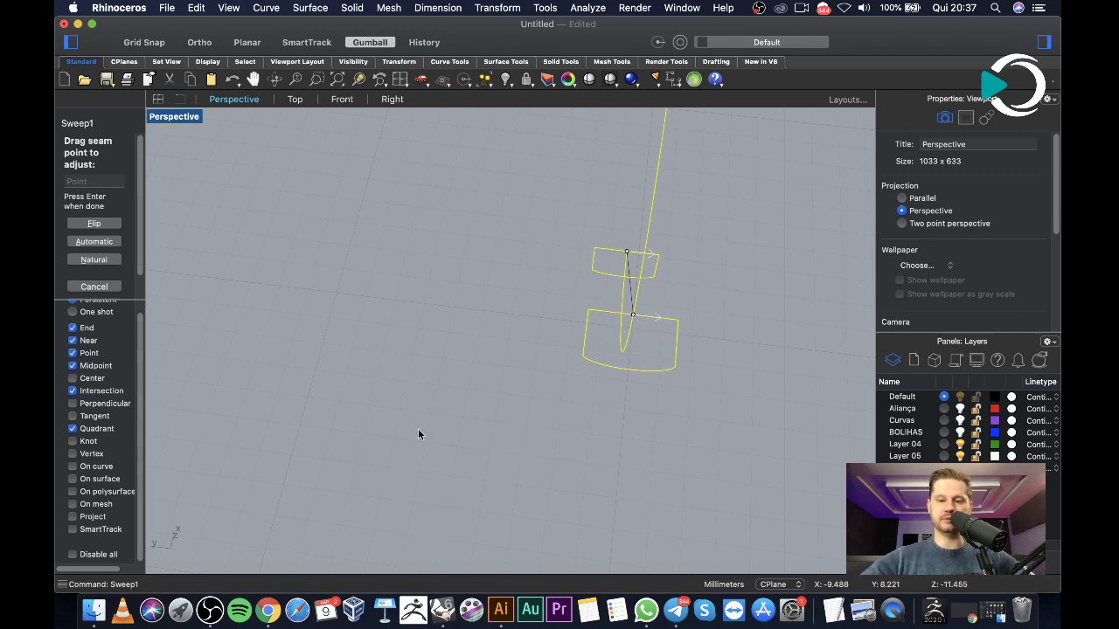
{"action": "key", "text": "Return"}
{"action": "left_click", "coordinate": [446, 484]}
{"action": "right_click_drag", "start_coordinate": [643, 449], "coordinate": [547, 402]}
{"action": "scroll", "coordinate": [547, 403], "scroll_direction": "down", "scroll_amount": 3}
{"action": "scroll", "coordinate": [534, 377], "scroll_direction": "down", "scroll_amount": 3}
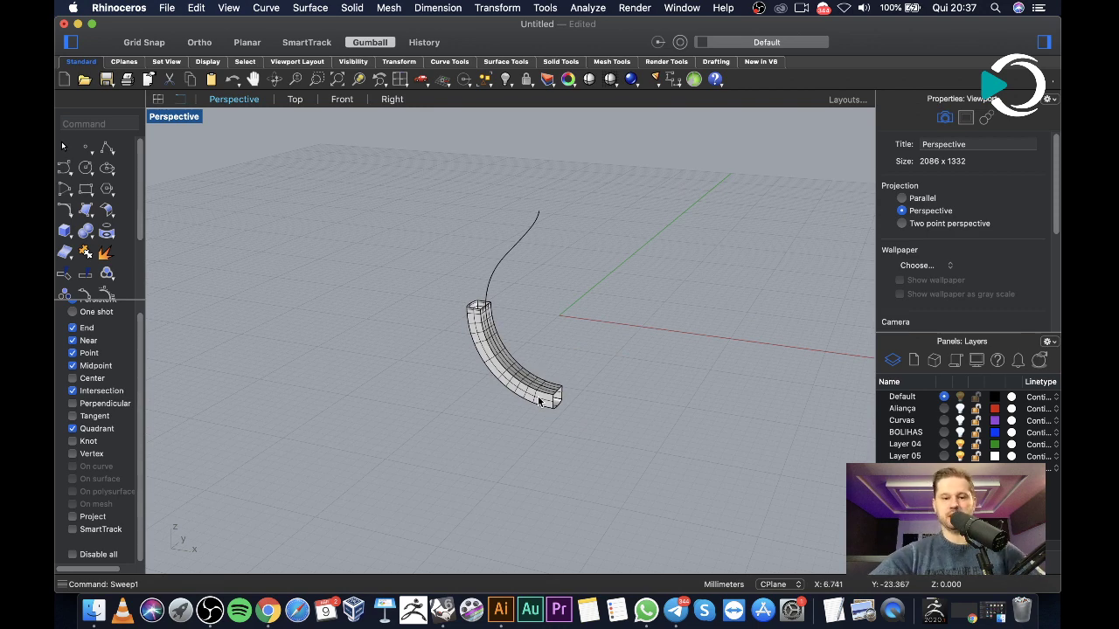
{"action": "right_click_drag", "start_coordinate": [503, 316], "coordinate": [257, 237]}
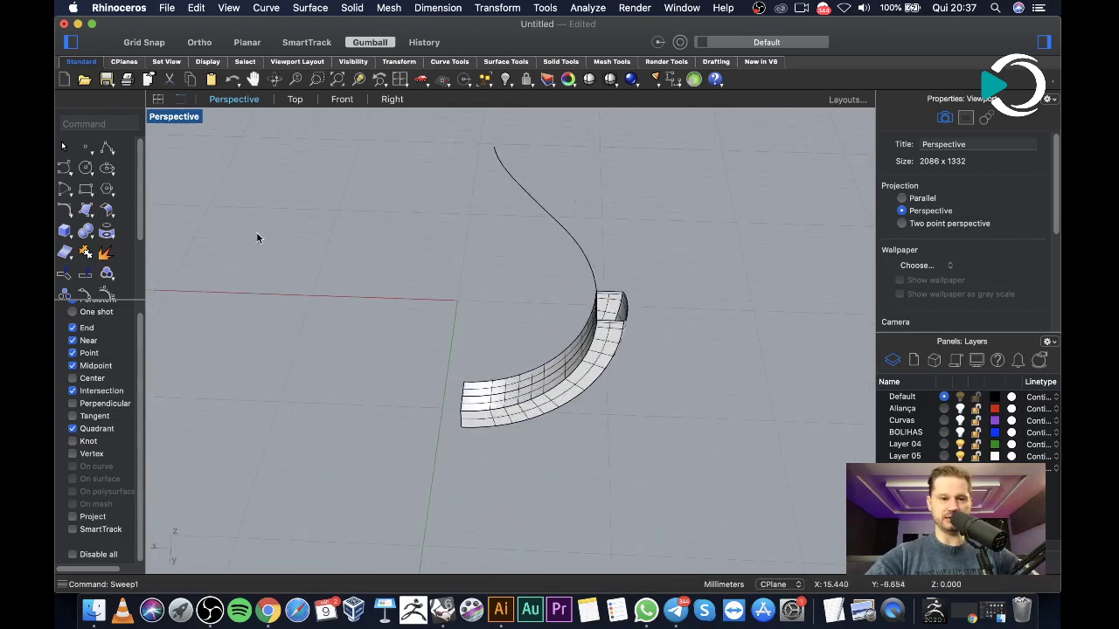
Draw a horizontal line from its midpoint at the arm curve's upper end, extending 1 mm to each side in the Right view
{"action": "double_click", "coordinate": [174, 117]}
{"action": "scroll", "coordinate": [319, 393], "scroll_direction": "up", "scroll_amount": 3}
{"action": "right_click_drag", "start_coordinate": [738, 269], "coordinate": [633, 251]}
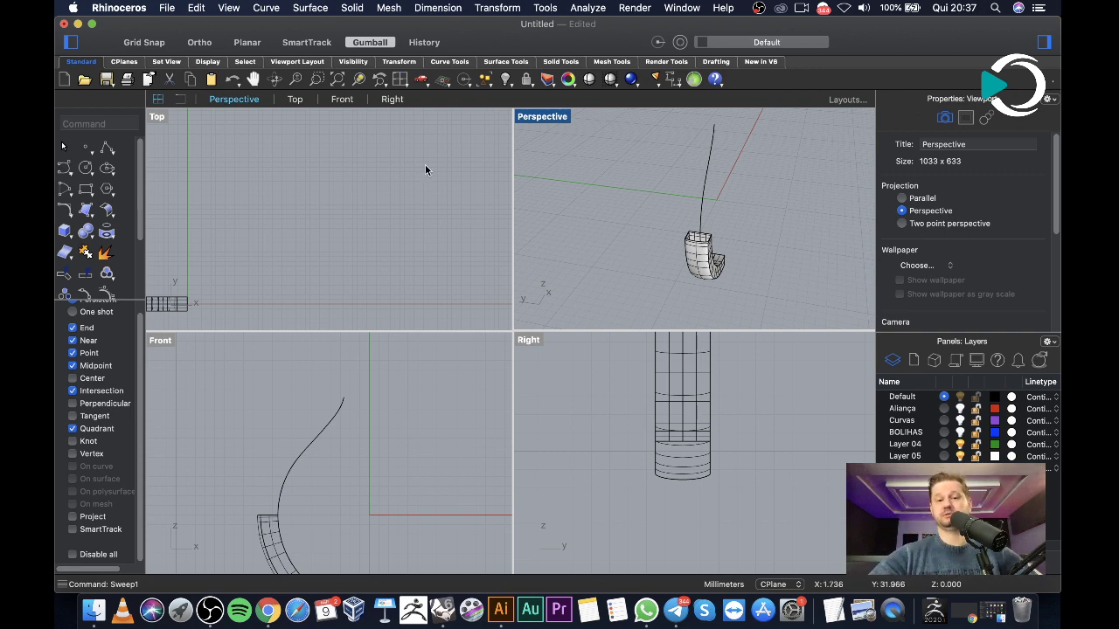
{"action": "left_click", "coordinate": [106, 153]}
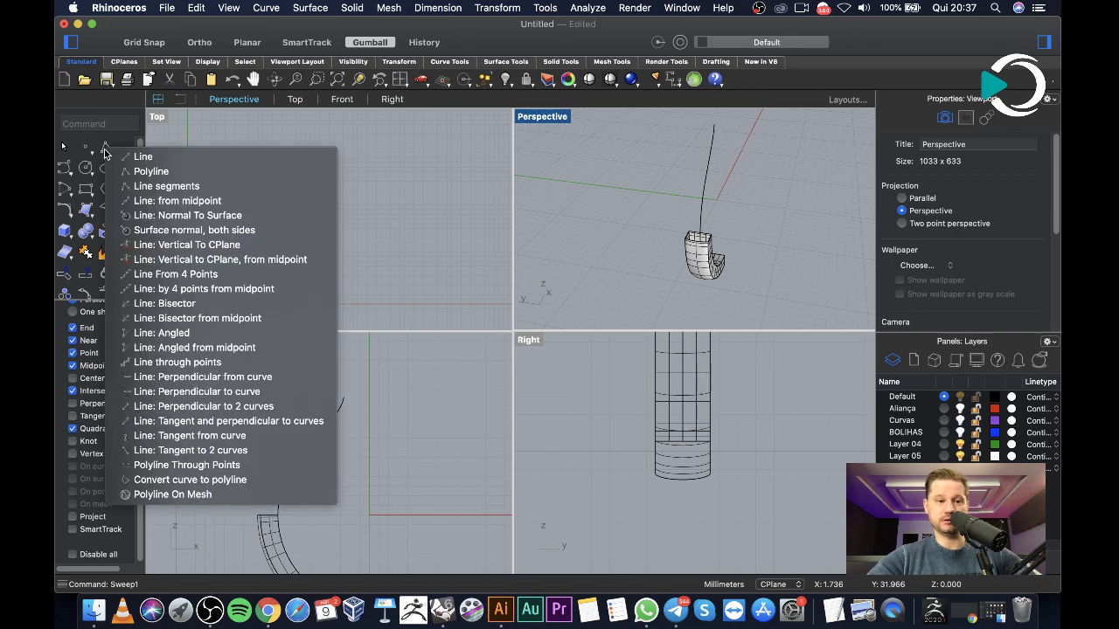
{"action": "left_click", "coordinate": [162, 204]}
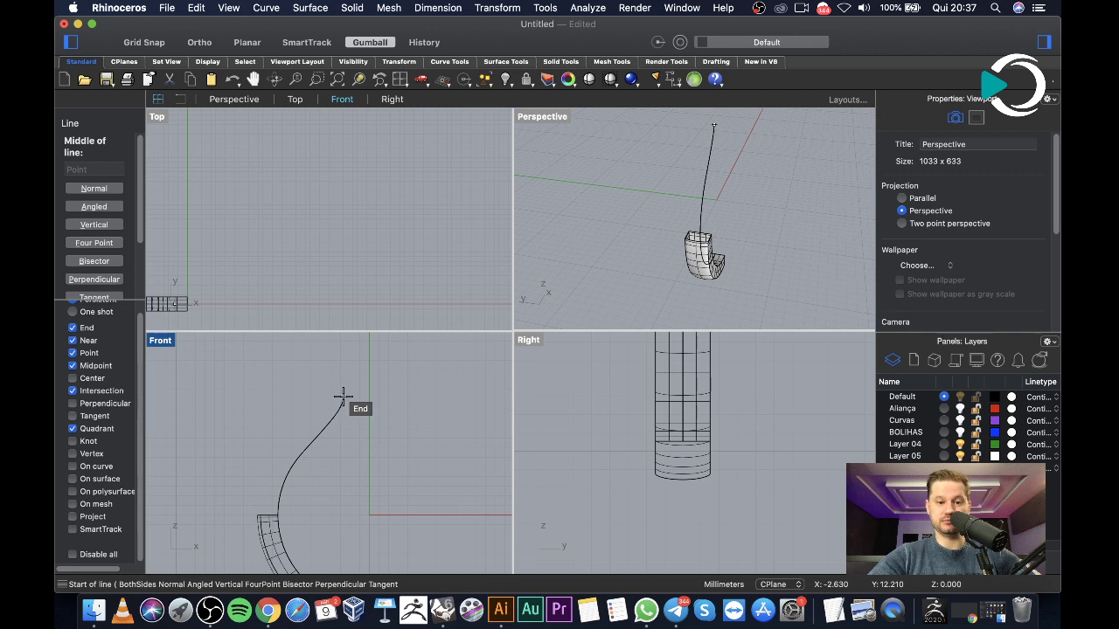
{"action": "scroll", "coordinate": [346, 398], "scroll_direction": "up", "scroll_amount": 8}
{"action": "scroll", "coordinate": [329, 377], "scroll_direction": "down", "scroll_amount": 4}
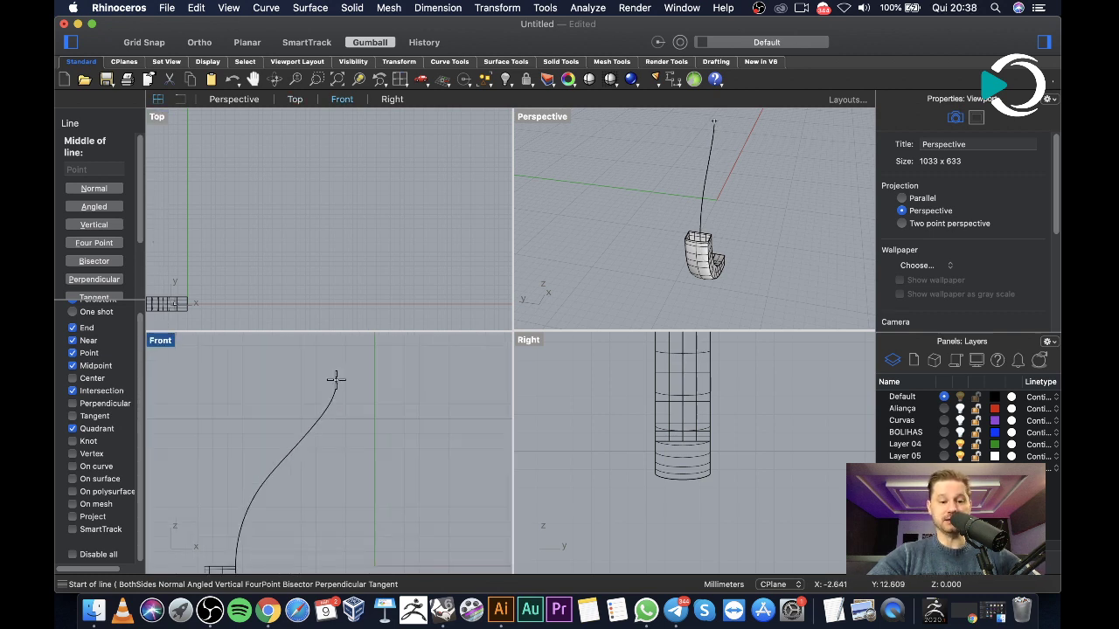
{"action": "left_click", "coordinate": [336, 386]}
{"action": "scroll", "coordinate": [720, 472], "scroll_direction": "down", "scroll_amount": 3}
{"action": "scroll", "coordinate": [712, 357], "scroll_direction": "up", "scroll_amount": 2}
{"action": "scroll", "coordinate": [712, 357], "scroll_direction": "up", "scroll_amount": 2}
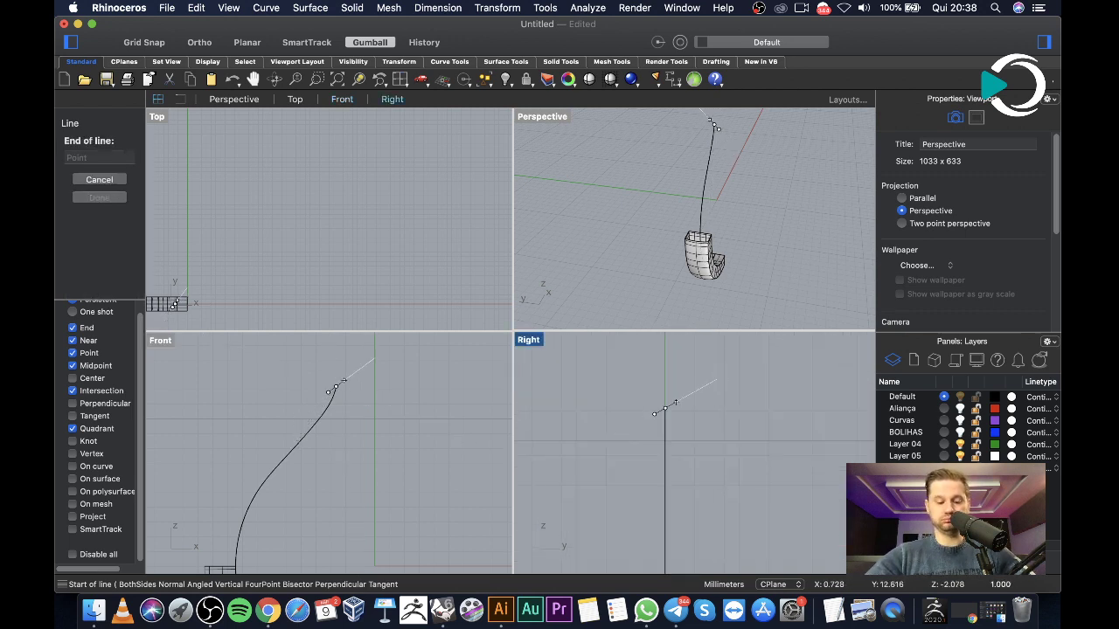
{"action": "key", "text": "F8"}
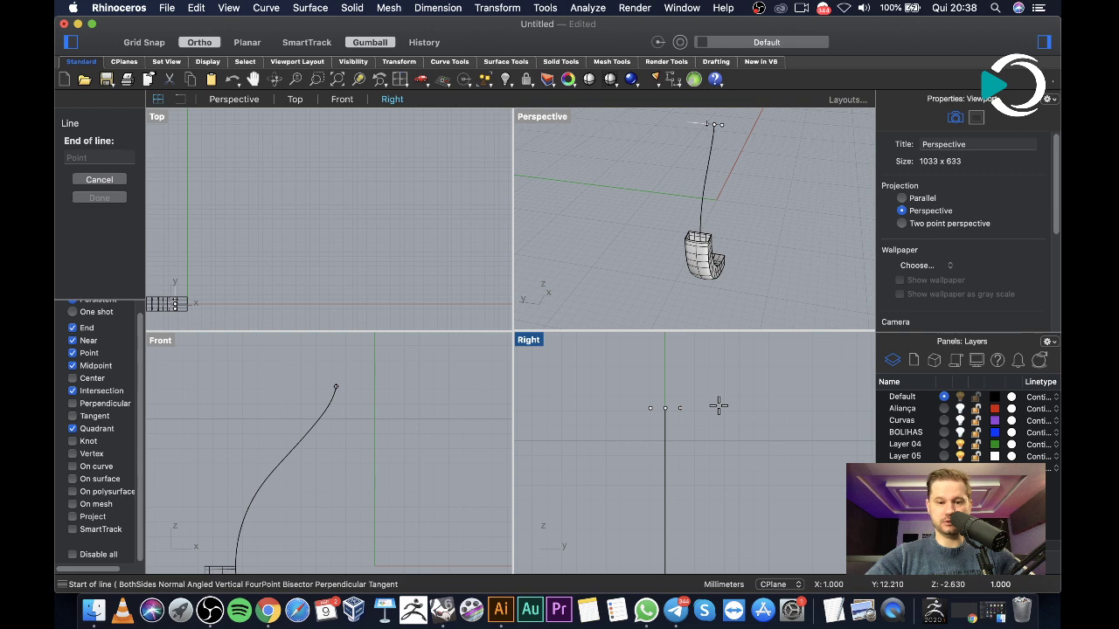
{"action": "left_click", "coordinate": [718, 410]}
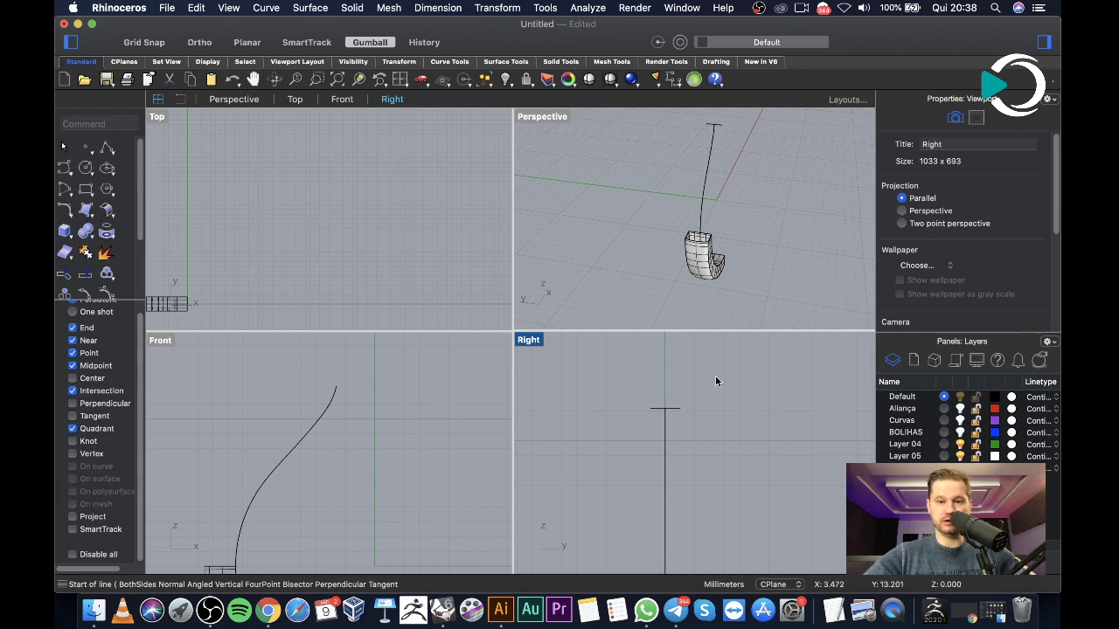
With projected object snaps enabled, draw a 1.2 mm vertical polyline upward from the right end of the short horizontal line in the Right view
{"action": "scroll", "coordinate": [692, 384], "scroll_direction": "up", "scroll_amount": 5}
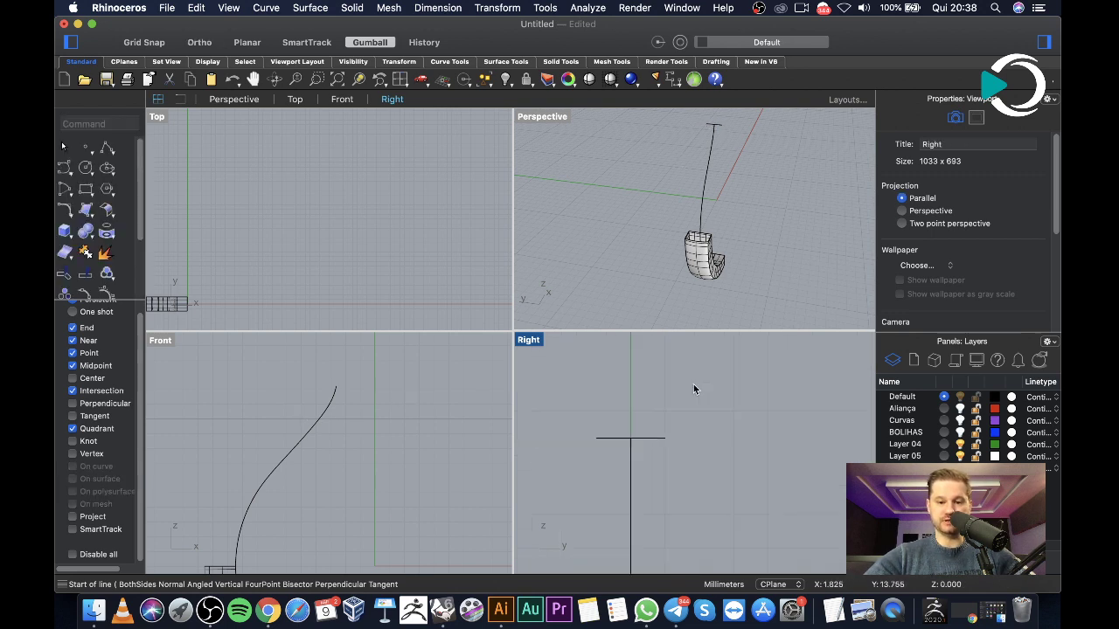
{"action": "scroll", "coordinate": [698, 460], "scroll_direction": "down", "scroll_amount": 3}
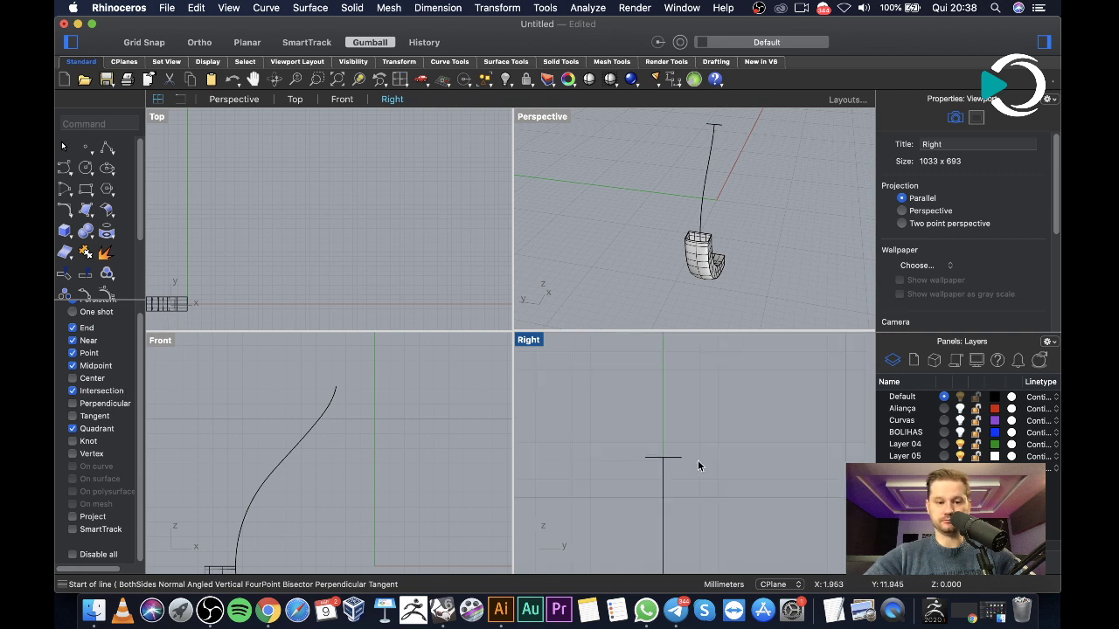
{"action": "scroll", "coordinate": [698, 460], "scroll_direction": "up", "scroll_amount": 2}
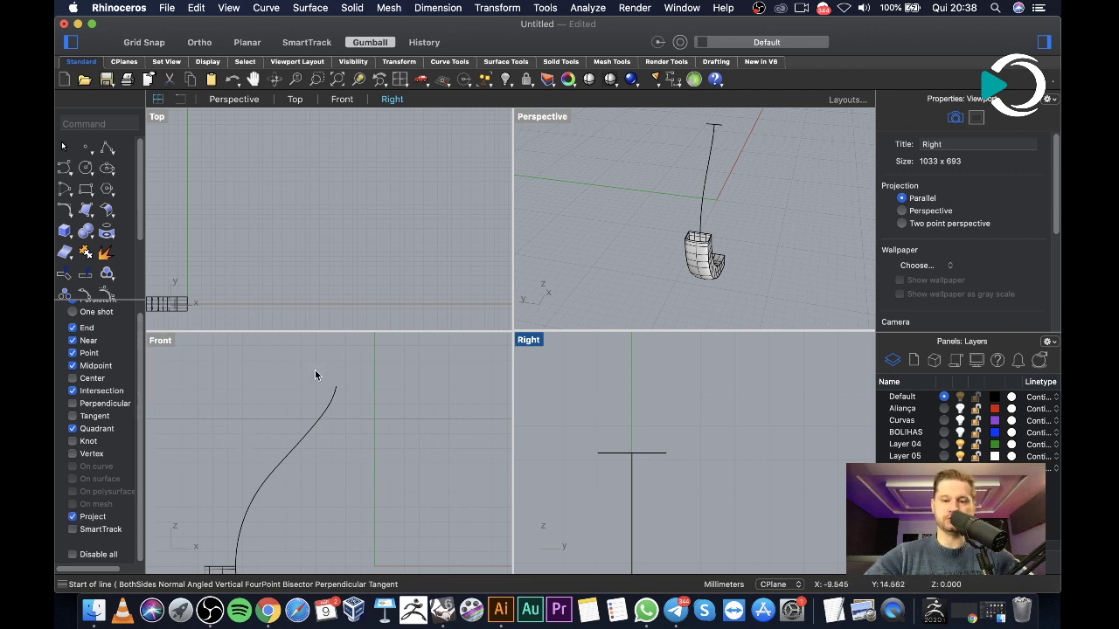
{"action": "scroll", "coordinate": [634, 410], "scroll_direction": "left", "scroll_amount": 3}
{"action": "scroll", "coordinate": [634, 410], "scroll_direction": "down", "scroll_amount": 3}
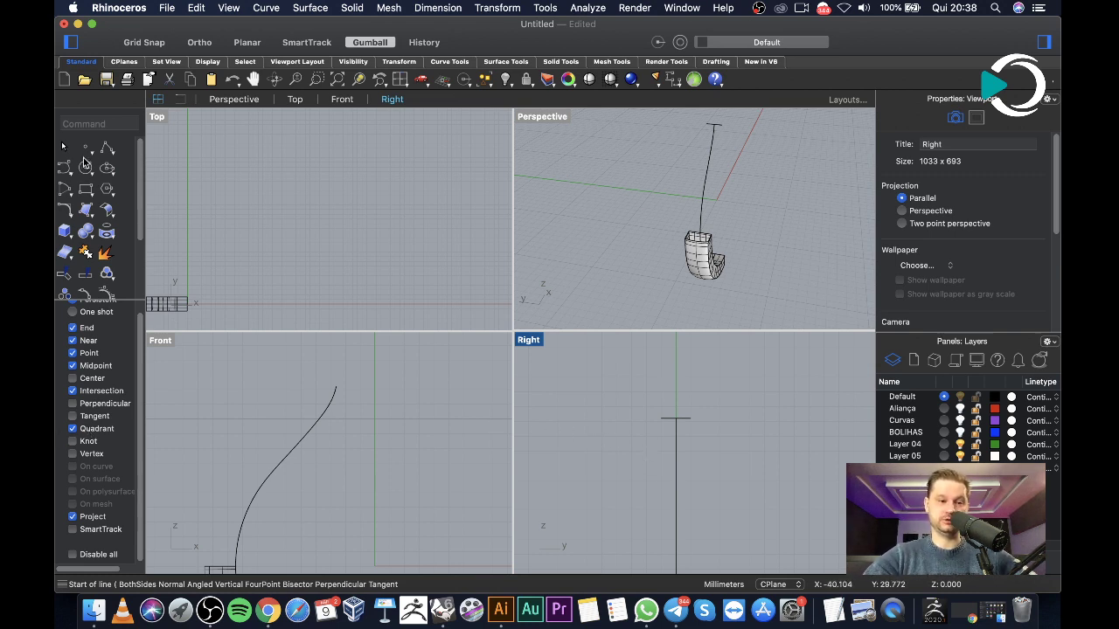
{"action": "left_click", "coordinate": [107, 149]}
{"action": "scroll", "coordinate": [709, 417], "scroll_direction": "right", "scroll_amount": 3}
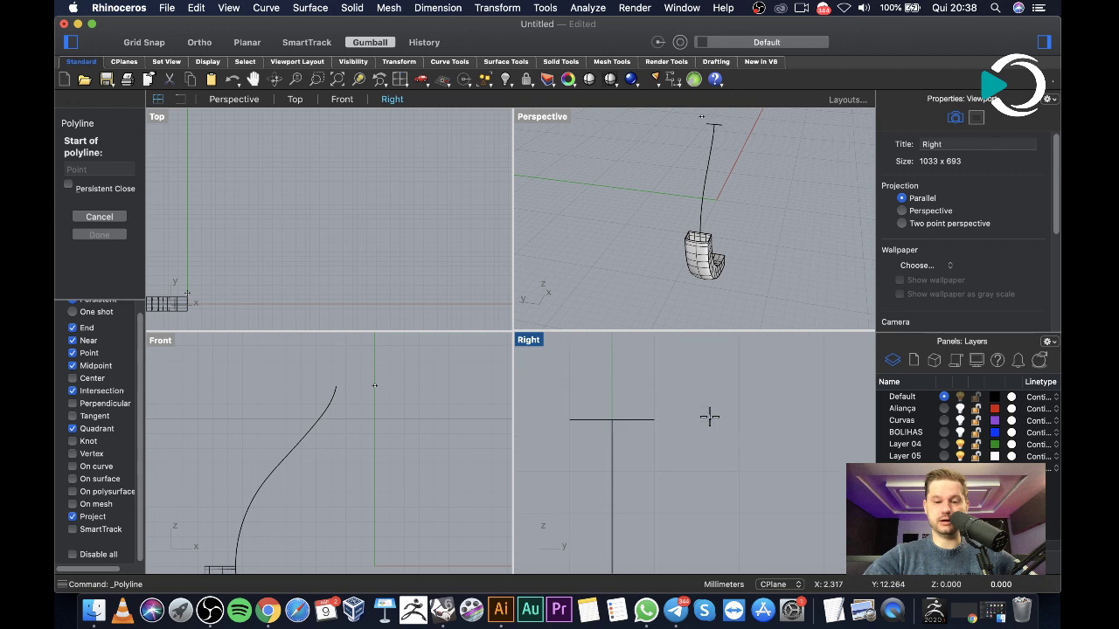
{"action": "scroll", "coordinate": [709, 417], "scroll_direction": "left", "scroll_amount": 2}
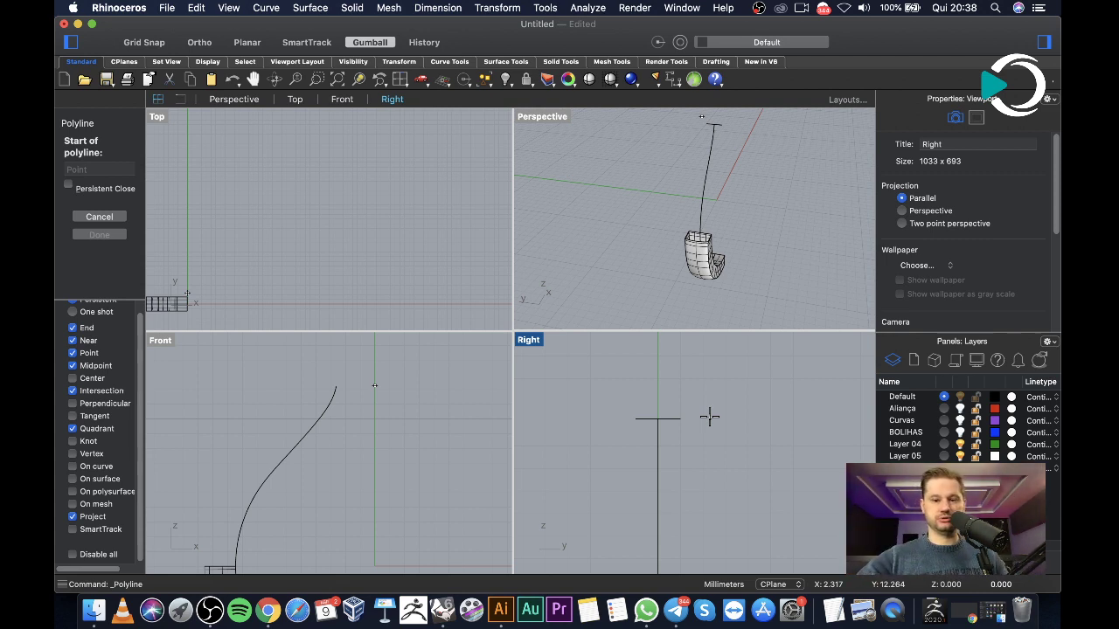
{"action": "scroll", "coordinate": [656, 403], "scroll_direction": "up", "scroll_amount": 3}
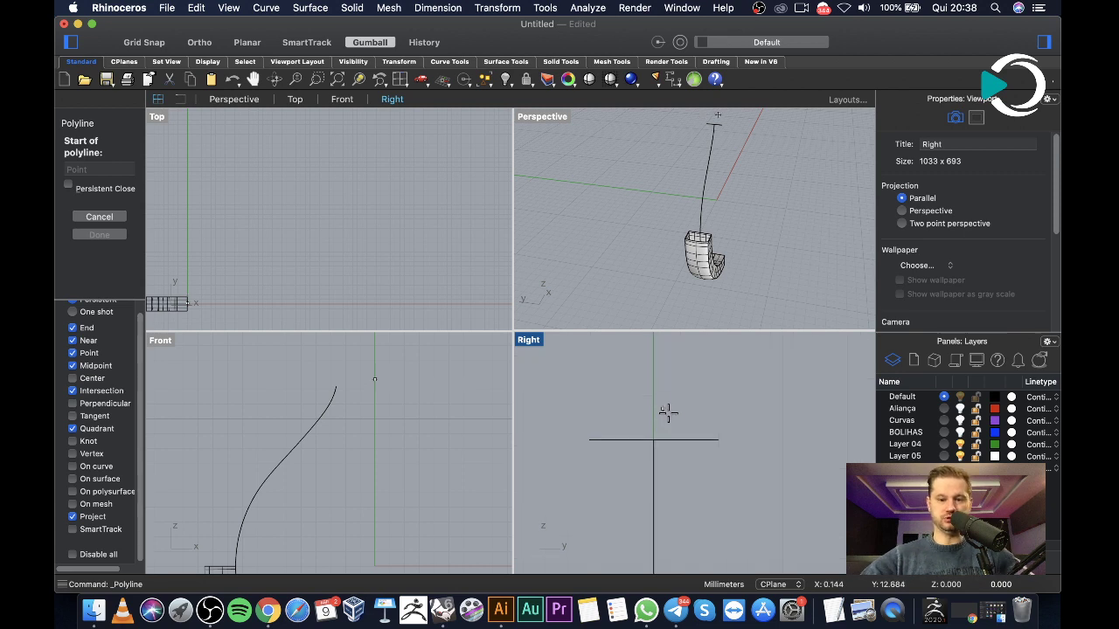
{"action": "left_click", "coordinate": [718, 440]}
{"action": "scroll", "coordinate": [726, 385], "scroll_direction": "down", "scroll_amount": 2}
{"action": "type", "text": "1.5"}
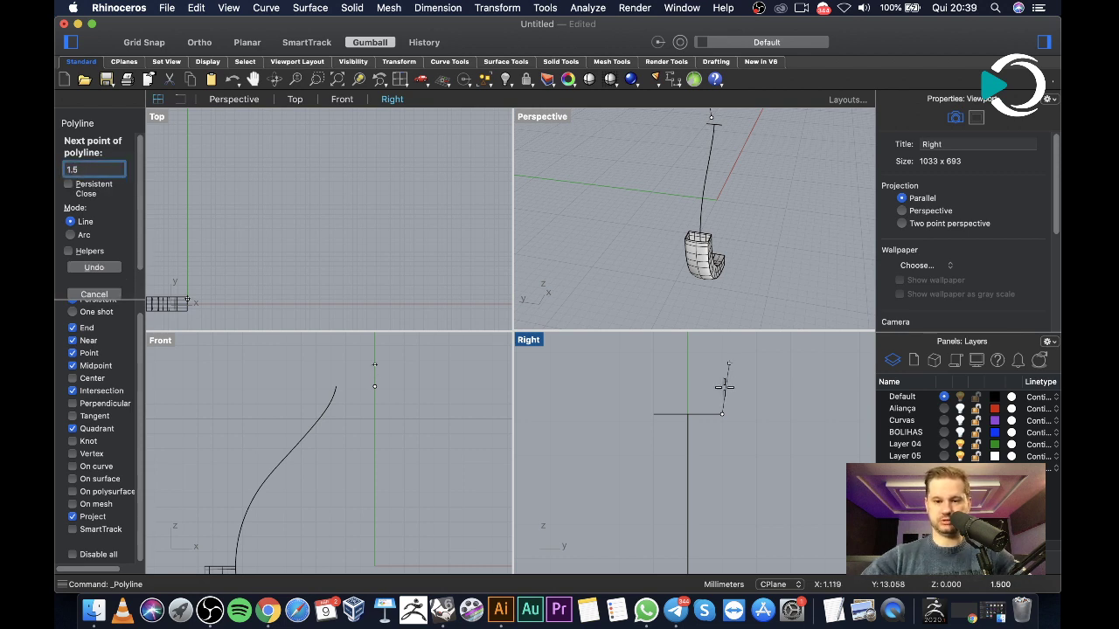
{"action": "scroll", "coordinate": [722, 384], "scroll_direction": "down", "scroll_amount": 2}
{"action": "key", "text": "BackSpace"}
{"action": "type", "text": "3"}
{"action": "scroll", "coordinate": [722, 353], "scroll_direction": "down", "scroll_amount": 2}
{"action": "scroll", "coordinate": [722, 353], "scroll_direction": "up", "scroll_amount": 3}
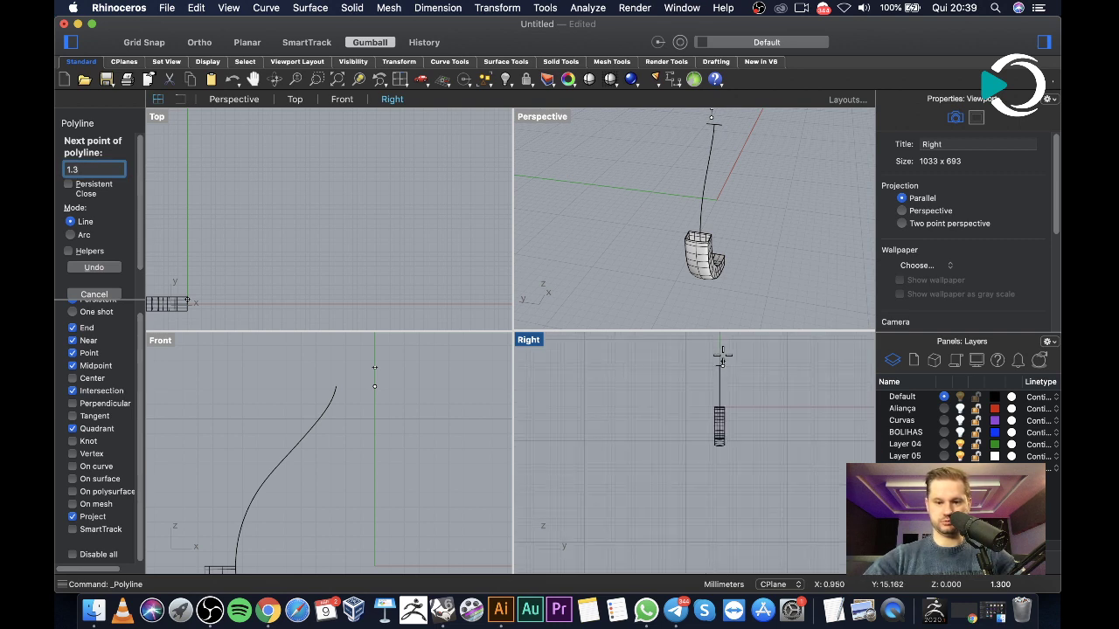
{"action": "key", "text": "BackSpace"}
{"action": "type", "text": "2"}
{"action": "key", "text": "Return"}
{"action": "scroll", "coordinate": [713, 354], "scroll_direction": "up", "scroll_amount": 5}
{"action": "left_click", "coordinate": [747, 359]}
{"action": "key", "text": "Return"}
Mirror the 1.2 mm vertical line to the other end of the base line, using a vertical mirror plane through the origin
{"action": "scroll", "coordinate": [754, 421], "scroll_direction": "up", "scroll_amount": 4}
{"action": "scroll", "coordinate": [753, 421], "scroll_direction": "down", "scroll_amount": 5}
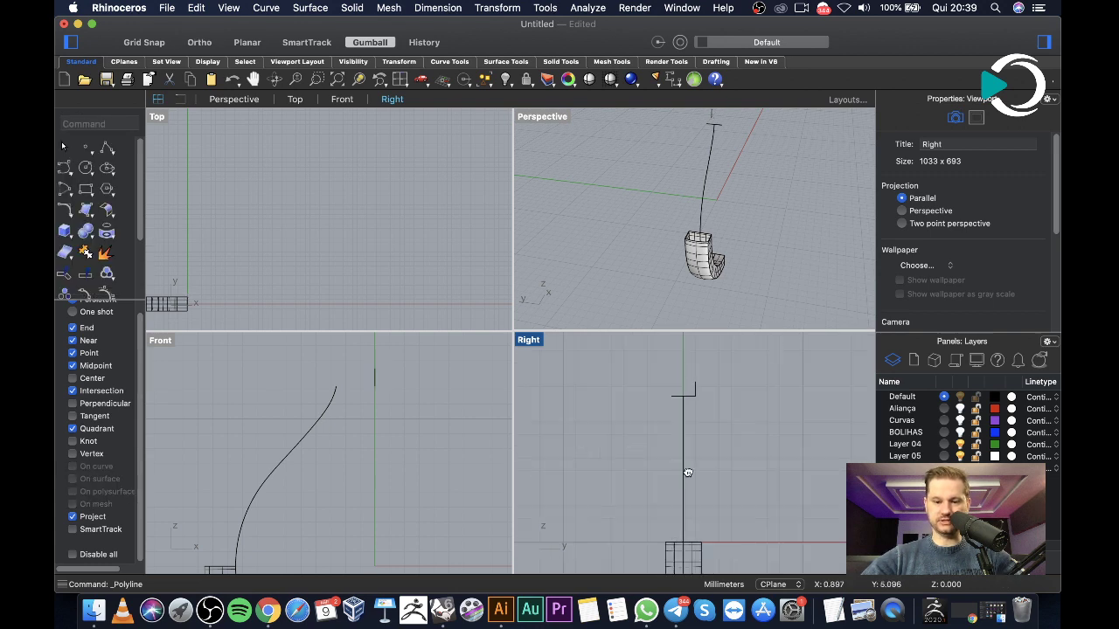
{"action": "scroll", "coordinate": [678, 384], "scroll_direction": "up", "scroll_amount": 5}
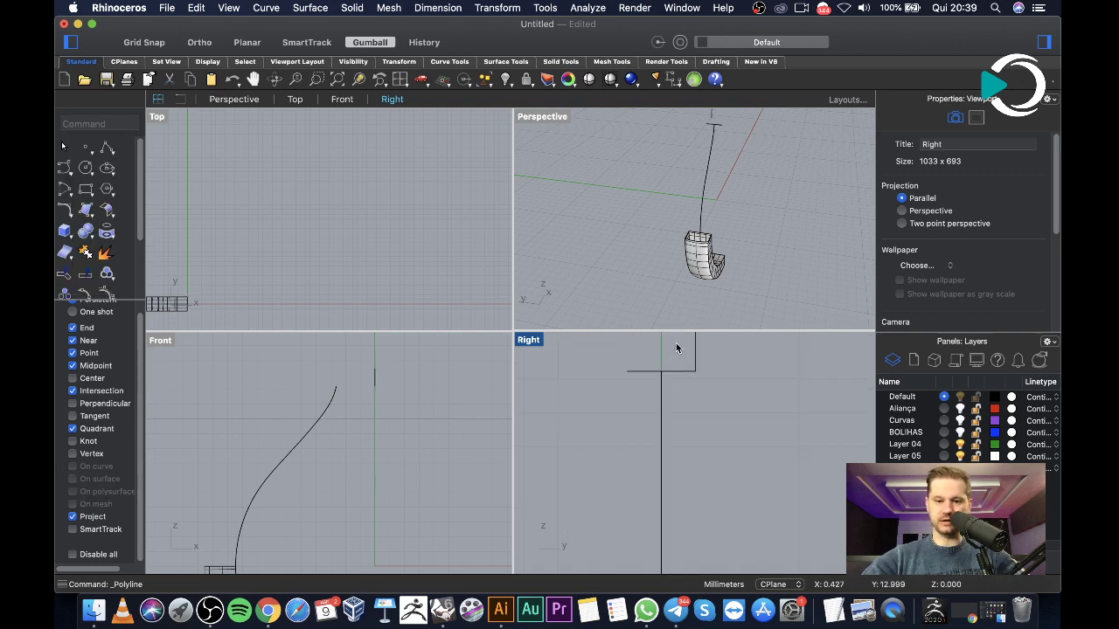
{"action": "left_click_drag", "start_coordinate": [681, 387], "coordinate": [720, 472]}
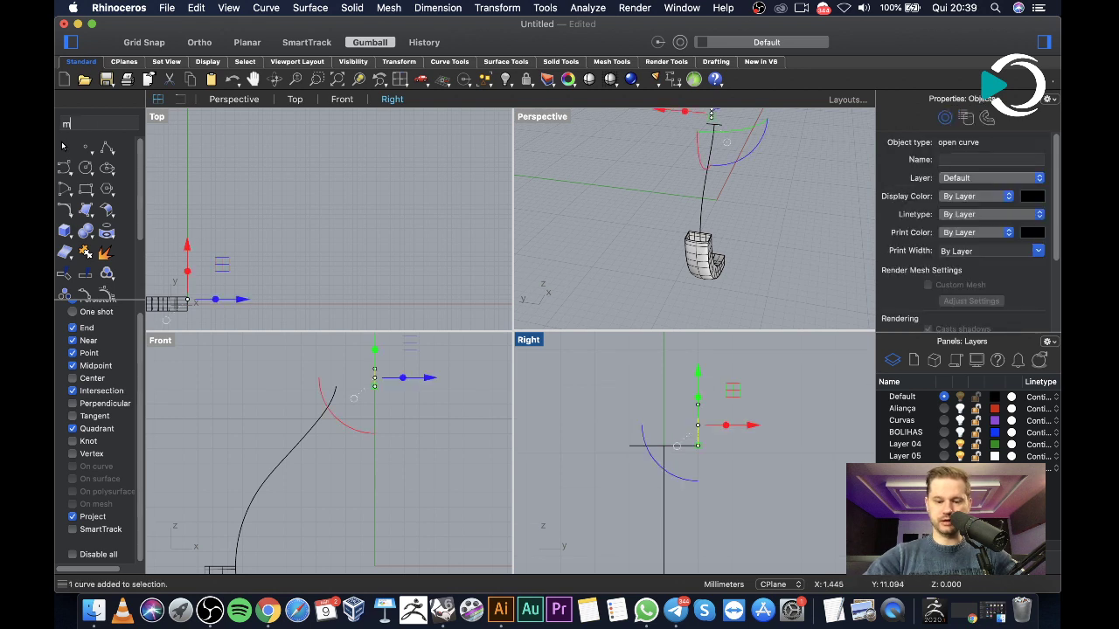
{"action": "type", "text": "mi"}
{"action": "key", "text": "Return"}
{"action": "type", "text": "0"}
{"action": "key", "text": "Return"}
{"action": "key", "text": "shift"}
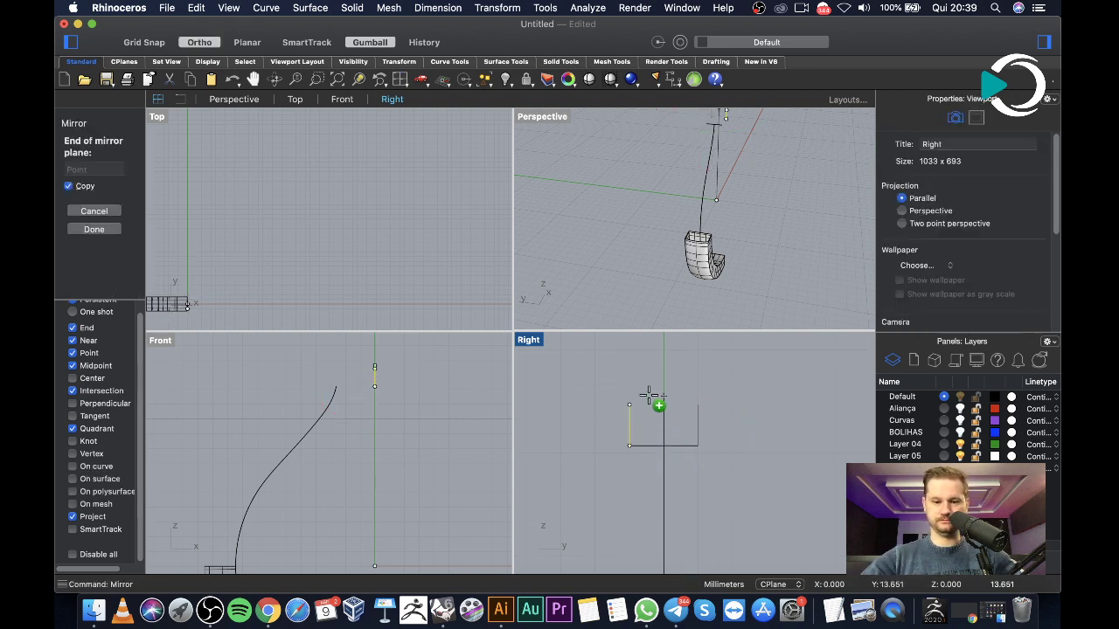
{"action": "left_click", "coordinate": [649, 395], "text": "shift"}
Draw a start, end, point-on-arc curve joining the upper ends of the two vertical lines, bulging upward
{"action": "left_click", "coordinate": [65, 191]}
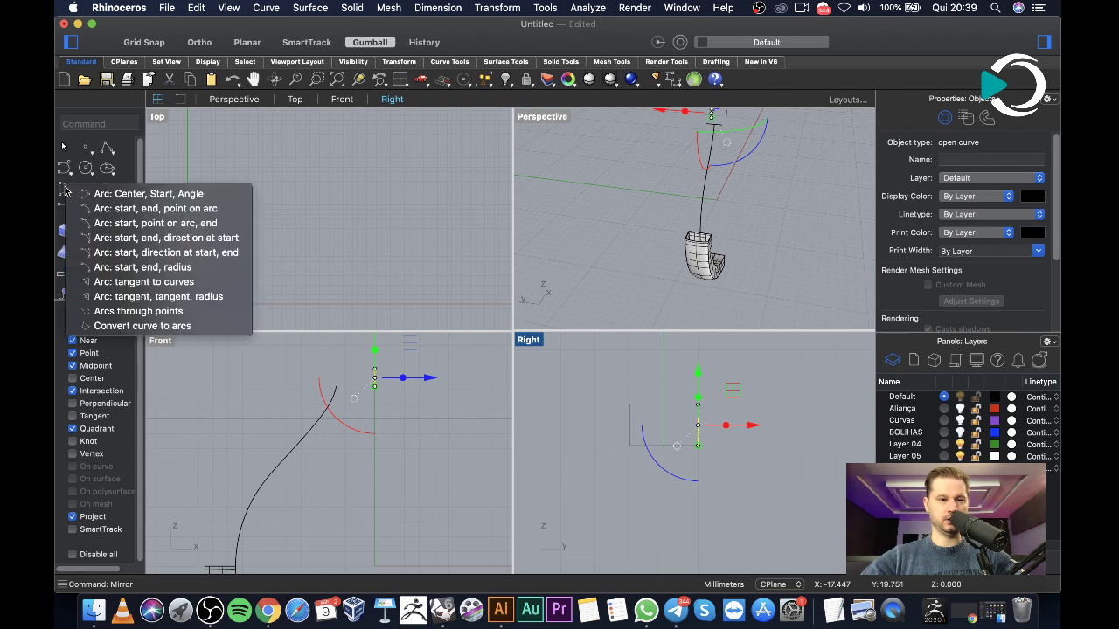
{"action": "left_click", "coordinate": [131, 211]}
{"action": "left_click", "coordinate": [630, 403]}
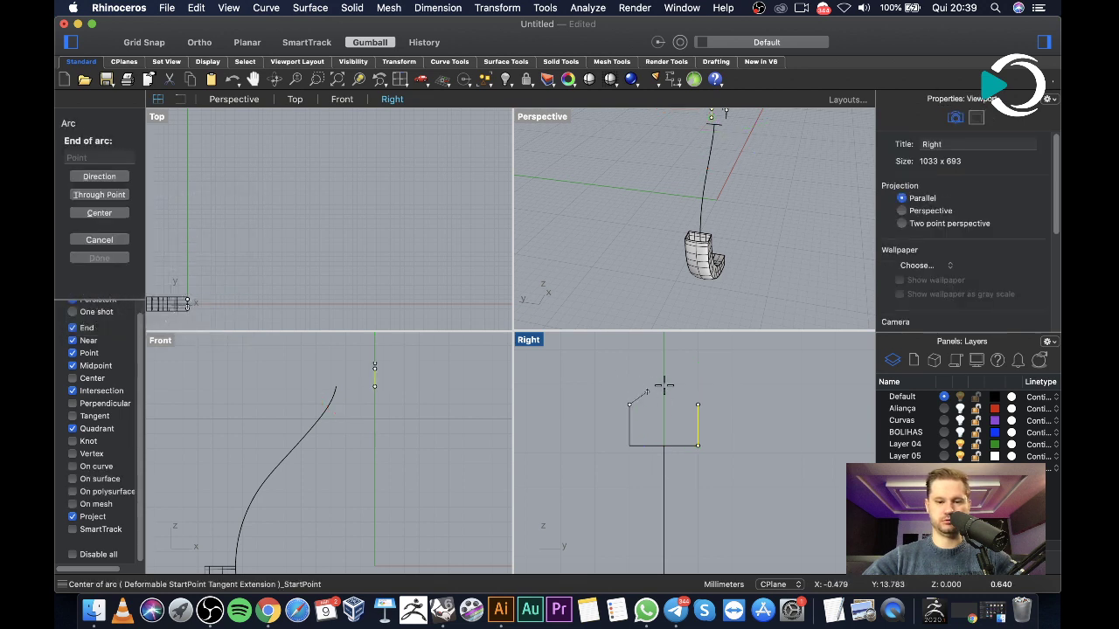
{"action": "left_click", "coordinate": [697, 404]}
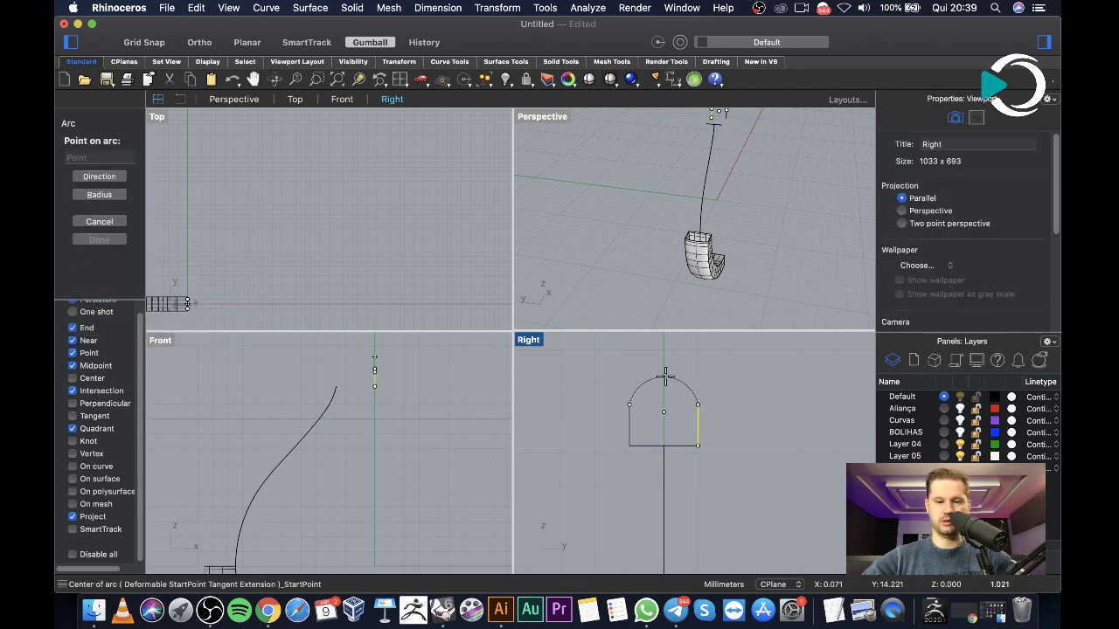
{"action": "left_click", "coordinate": [664, 378]}
{"action": "key", "text": "Escape"}
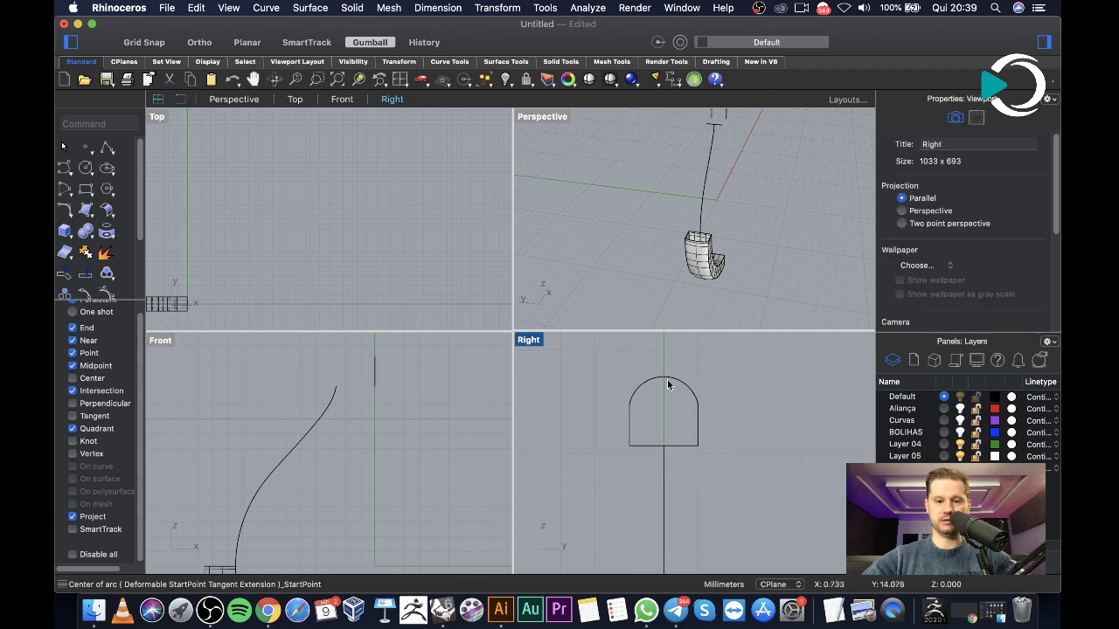
Flatten the profile's top arc by turning on its control points and lowering the upper ones
{"action": "left_click", "coordinate": [650, 385]}
{"action": "scroll", "coordinate": [612, 371], "scroll_direction": "up", "scroll_amount": 3}
{"action": "key", "text": "F10"}
{"action": "left_click_drag", "start_coordinate": [606, 356], "coordinate": [842, 420]}
{"action": "left_click_drag", "start_coordinate": [730, 350], "coordinate": [734, 396]}
{"action": "key", "text": "Escape"}
{"action": "scroll", "coordinate": [574, 415], "scroll_direction": "down", "scroll_amount": 10}
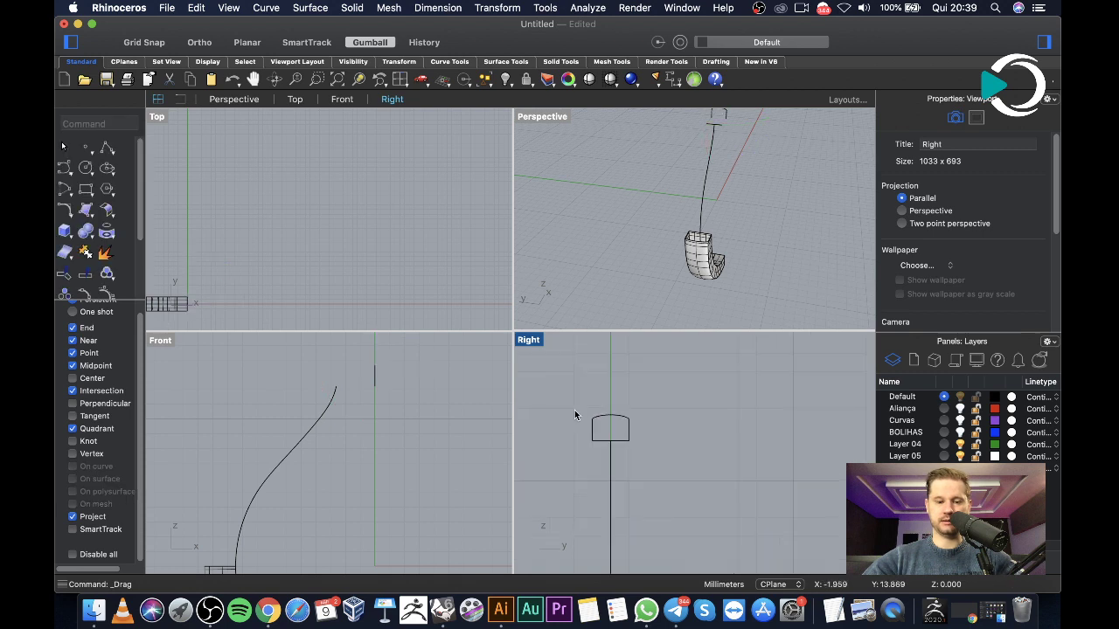
Move the profile's two vertical lines and top arc onto the base line at the arm curve's upper end
{"action": "scroll", "coordinate": [574, 415], "scroll_direction": "down", "scroll_amount": 2}
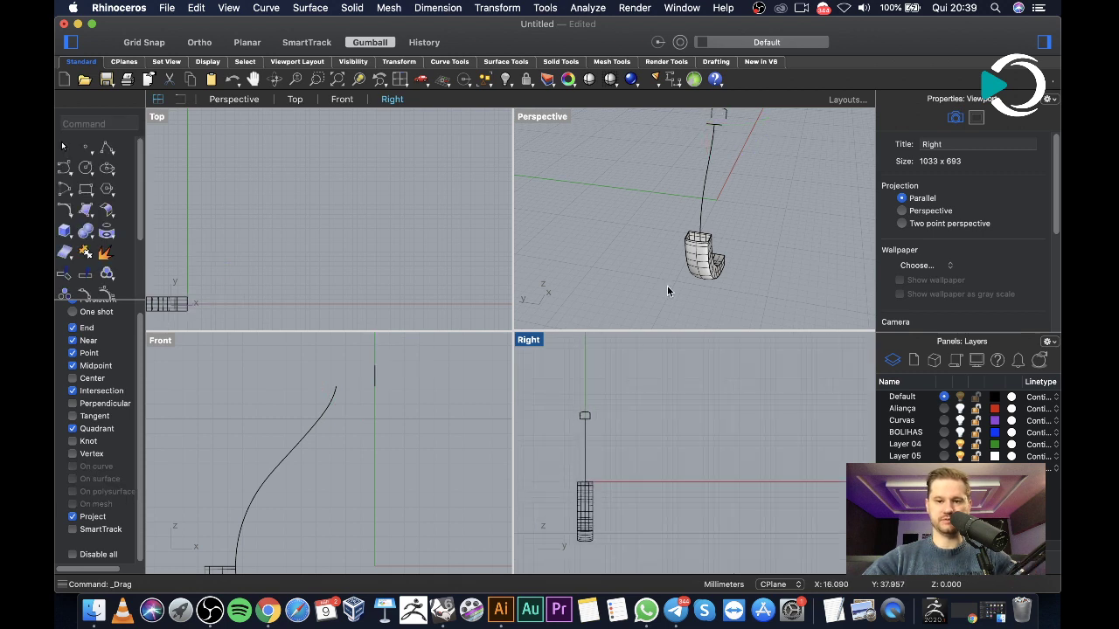
{"action": "right_click_drag", "start_coordinate": [760, 208], "coordinate": [717, 127]}
{"action": "right_click_drag", "start_coordinate": [755, 171], "coordinate": [782, 173]}
{"action": "left_click_drag", "start_coordinate": [778, 166], "coordinate": [848, 267]}
{"action": "type", "text": "Move"}
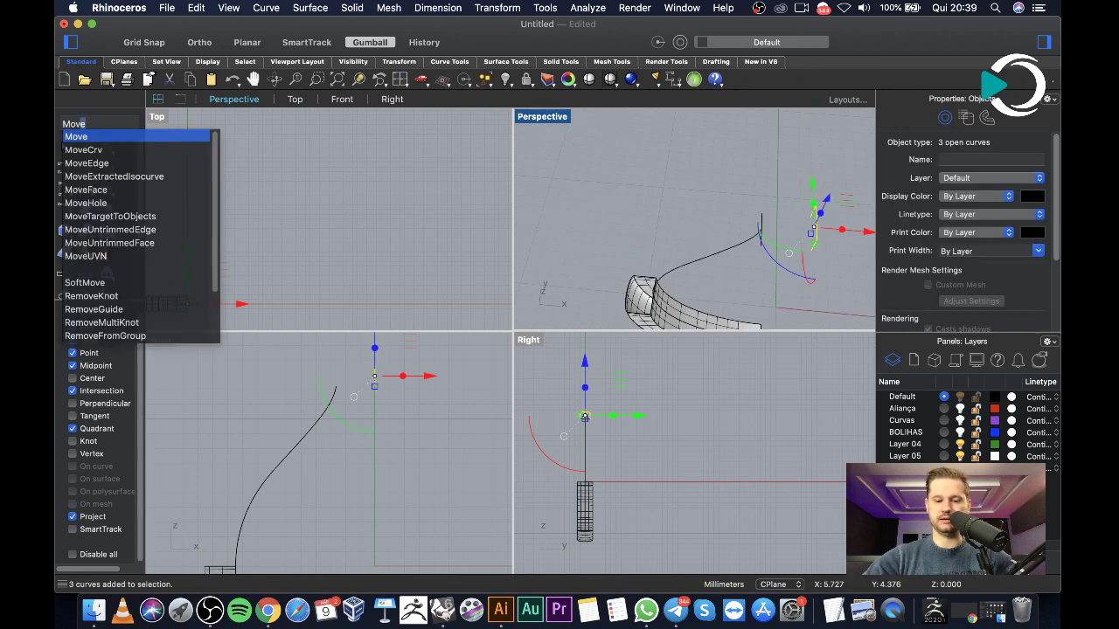
{"action": "key", "text": "Return"}
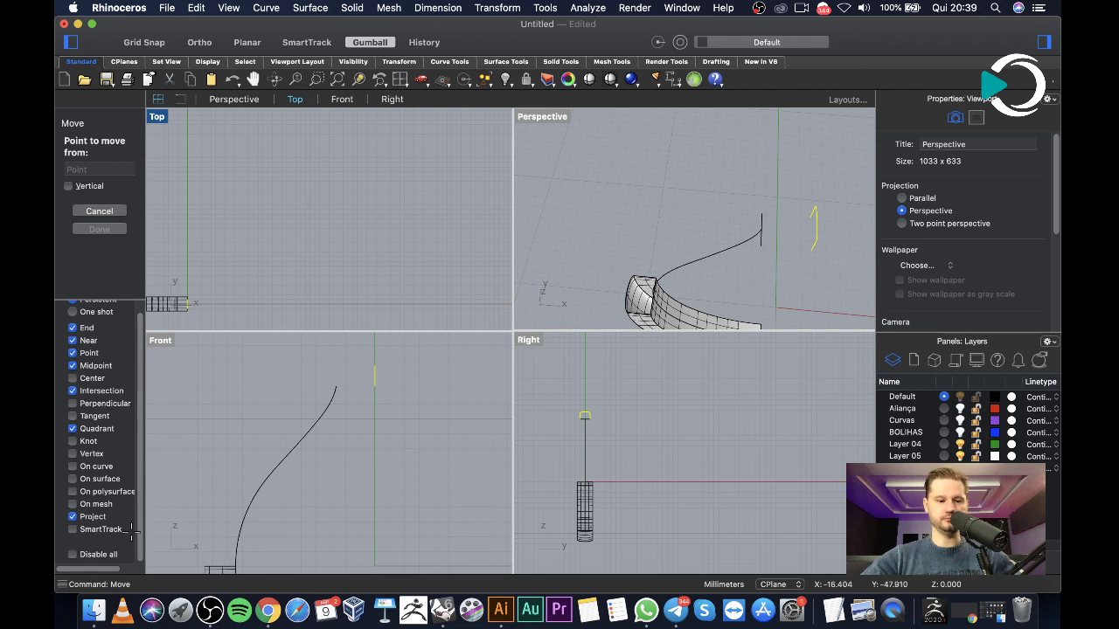
{"action": "left_click", "coordinate": [812, 250]}
{"action": "left_click", "coordinate": [762, 231]}
Delete the four open curves of the small profile at the arm curve's upper end
{"action": "left_click", "coordinate": [677, 223]}
{"action": "right_click_drag", "start_coordinate": [725, 252], "coordinate": [684, 130]}
{"action": "left_click_drag", "start_coordinate": [684, 132], "coordinate": [758, 207]}
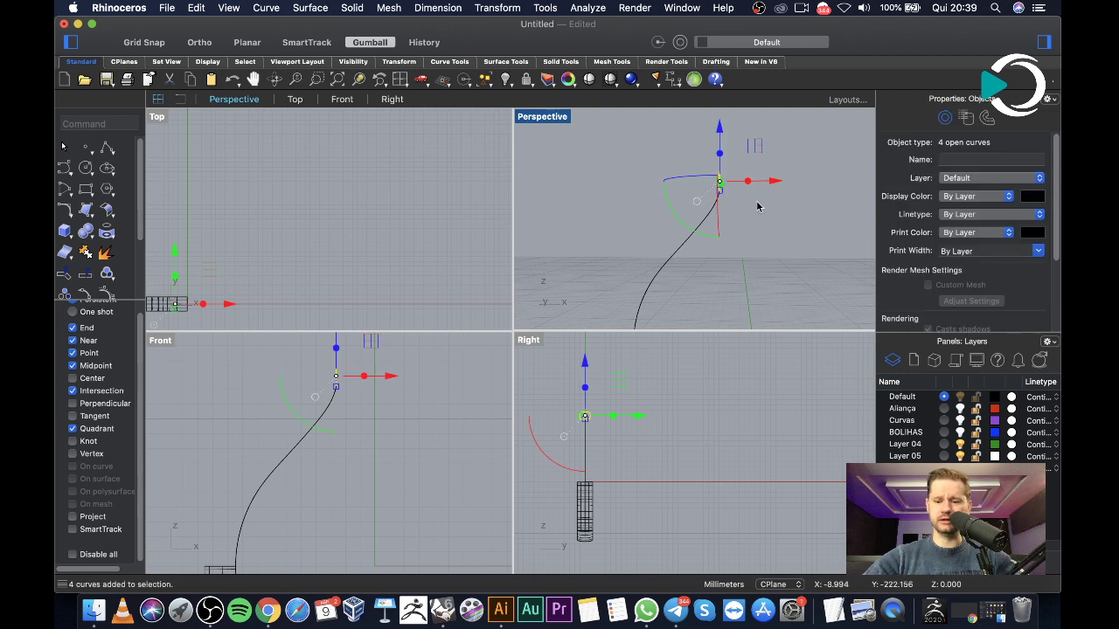
{"action": "key", "text": "Delete"}
Rotate a copy of the closed profile at the arm's side by -90° about the origin in the Front view
{"action": "right_click_drag", "start_coordinate": [754, 201], "coordinate": [647, 209]}
{"action": "left_click_drag", "start_coordinate": [706, 247], "coordinate": [713, 251]}
{"action": "scroll", "coordinate": [400, 436], "scroll_direction": "down", "scroll_amount": 3}
{"action": "right_click", "coordinate": [400, 435]}
{"action": "type", "text": "0"}
{"action": "key", "text": "Return"}
{"action": "left_click", "coordinate": [219, 509]}
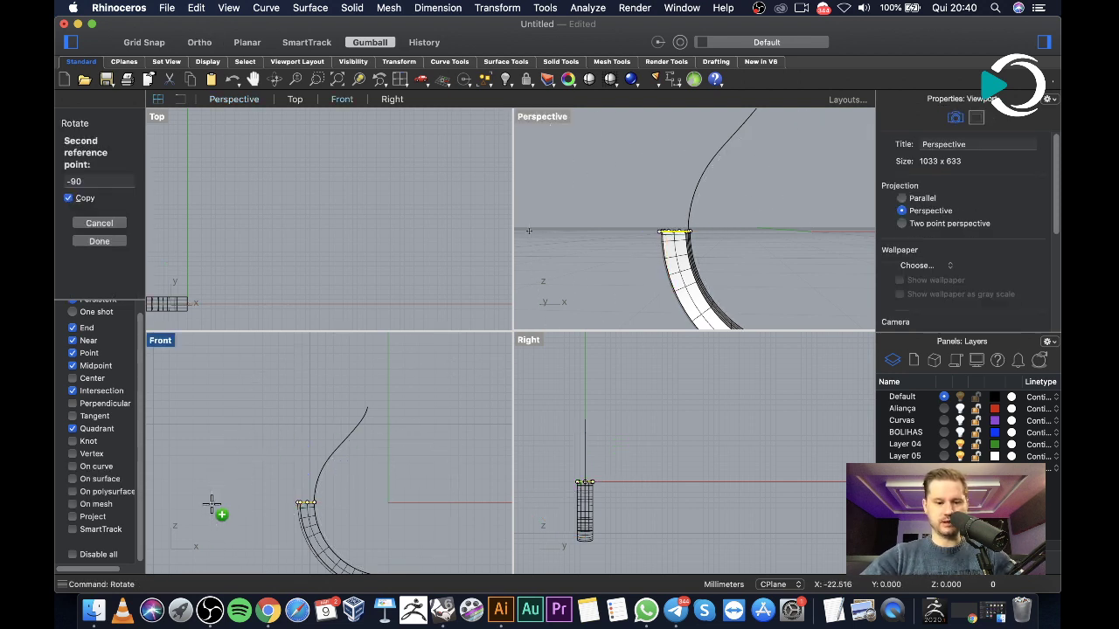
{"action": "key", "text": "F8"}
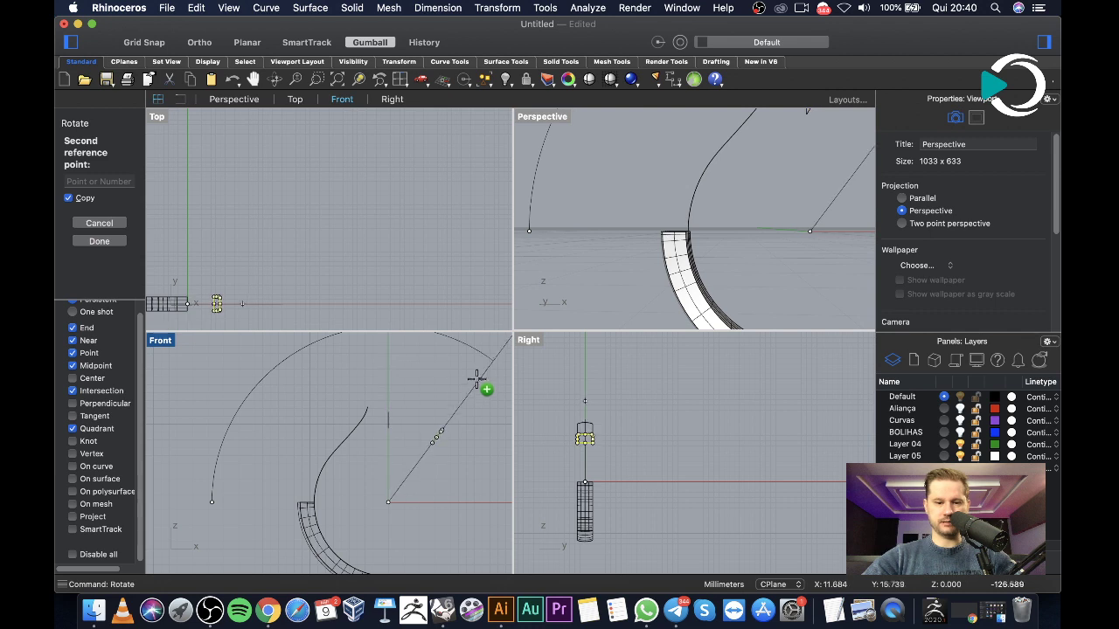
{"action": "left_click", "coordinate": [477, 380]}
{"action": "left_click", "coordinate": [526, 446]}
Draw a horizontal line from the midpoint of the profile's base, extending 1 mm to each side in the Right view
{"action": "scroll", "coordinate": [595, 428], "scroll_direction": "up", "scroll_amount": 5}
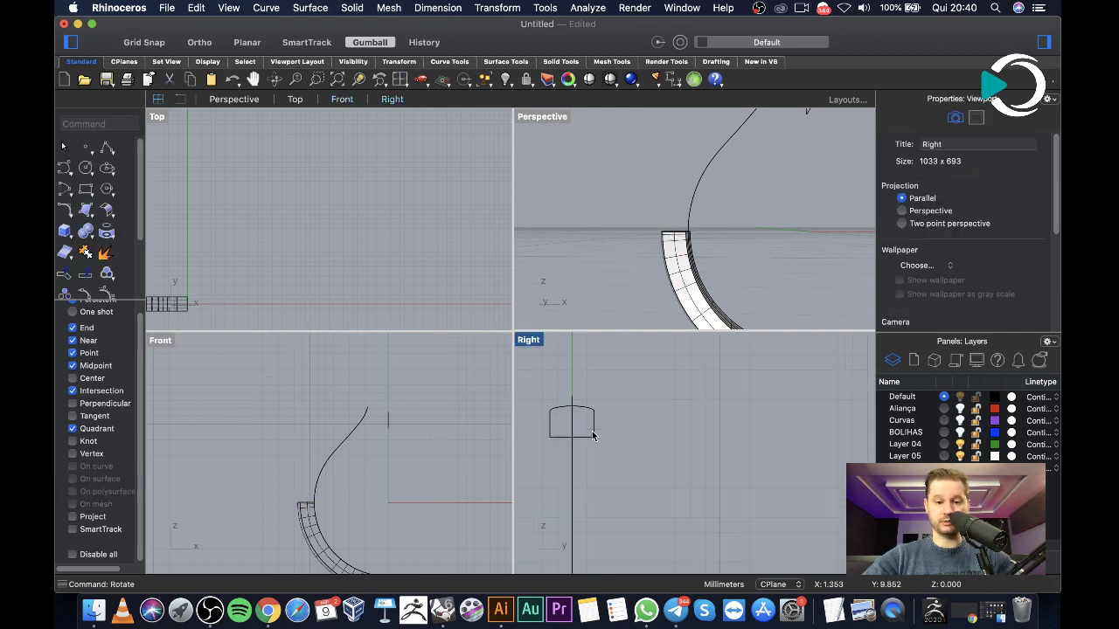
{"action": "left_click", "coordinate": [113, 158]}
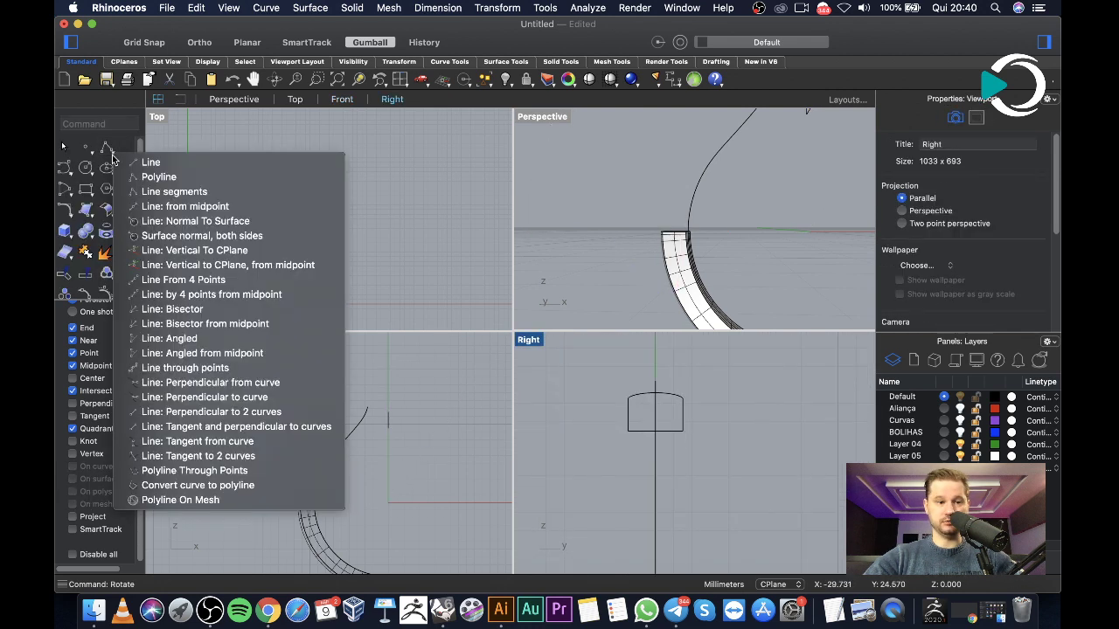
{"action": "left_click", "coordinate": [175, 206]}
{"action": "scroll", "coordinate": [665, 428], "scroll_direction": "up", "scroll_amount": 3}
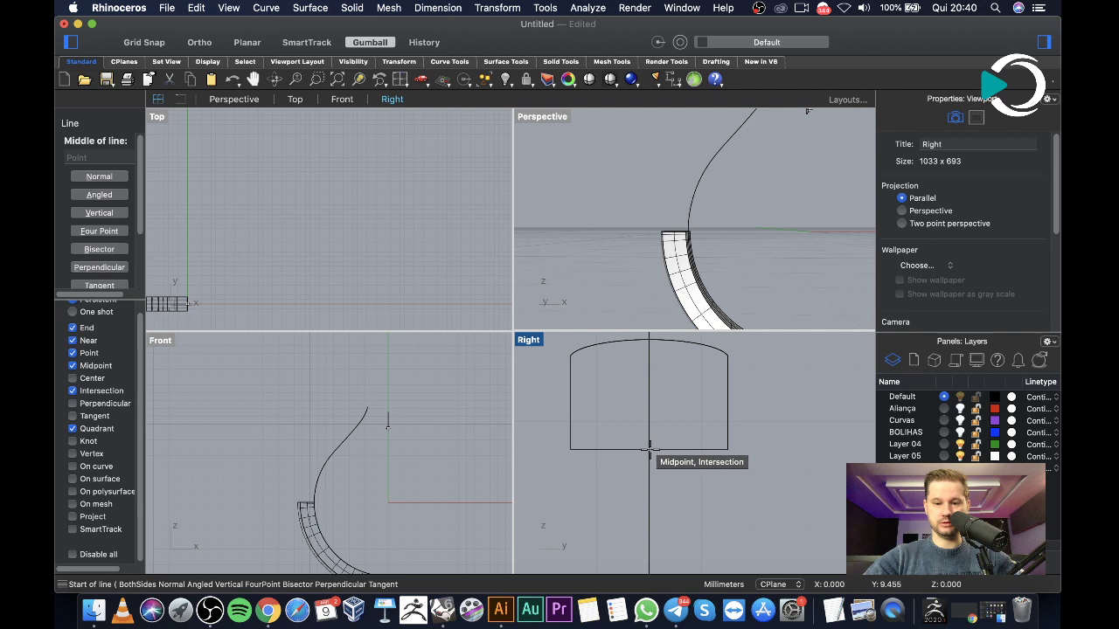
{"action": "left_click", "coordinate": [649, 449]}
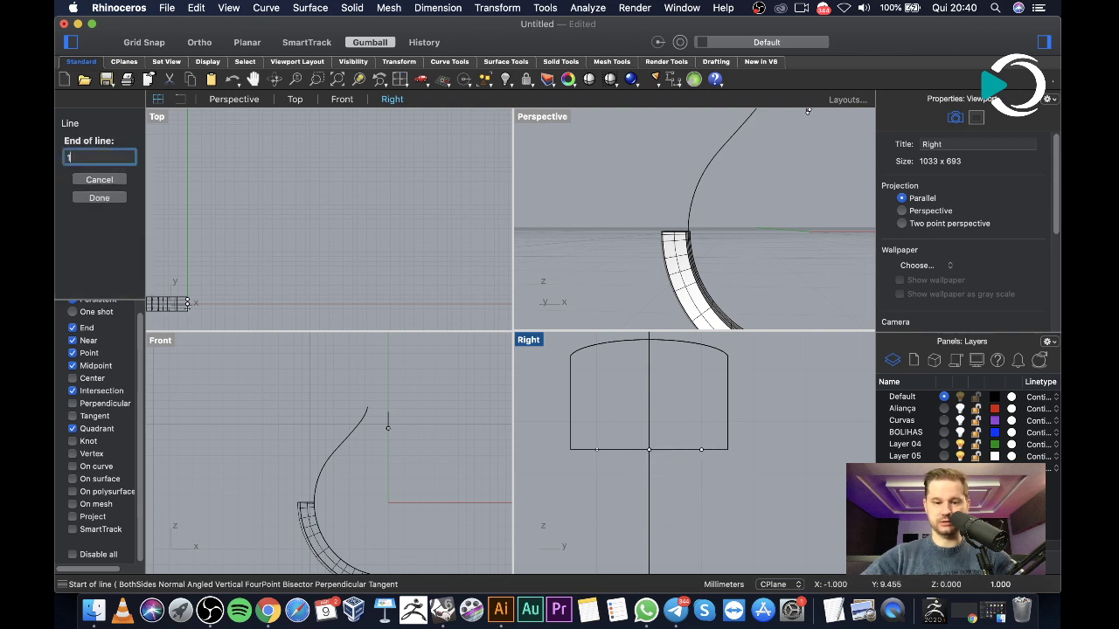
{"action": "key", "text": "F8"}
{"action": "key", "text": "Escape"}
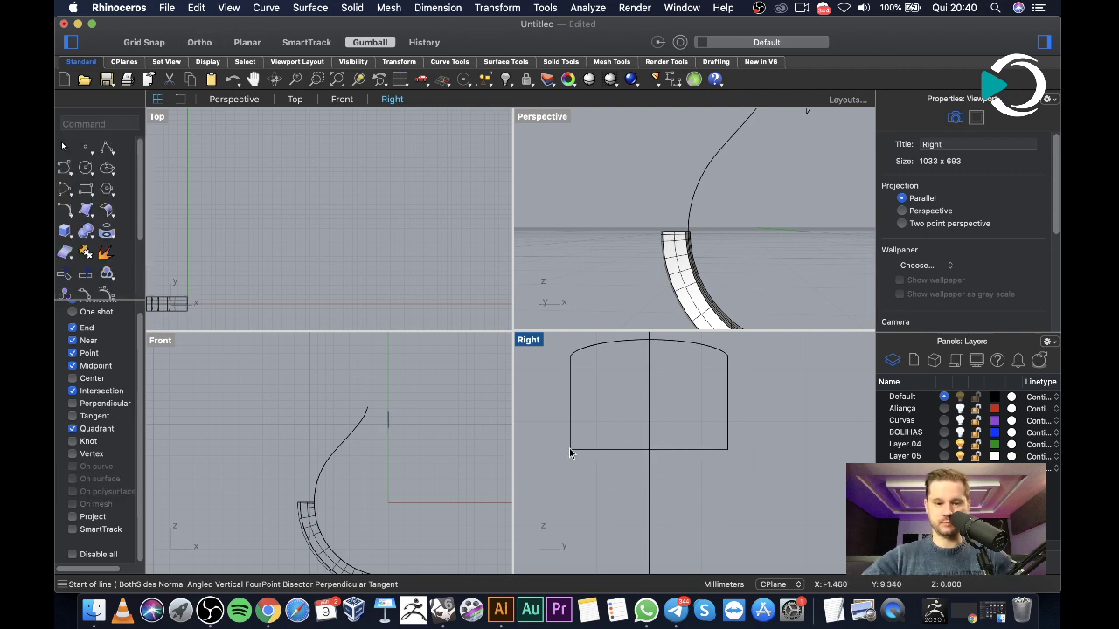
Scale the closed profile from its base midpoint so its lower corner meets the end of the 2 mm line
{"action": "left_click", "coordinate": [573, 419]}
{"action": "type", "text": "Scl"}
{"action": "key", "text": "Return"}
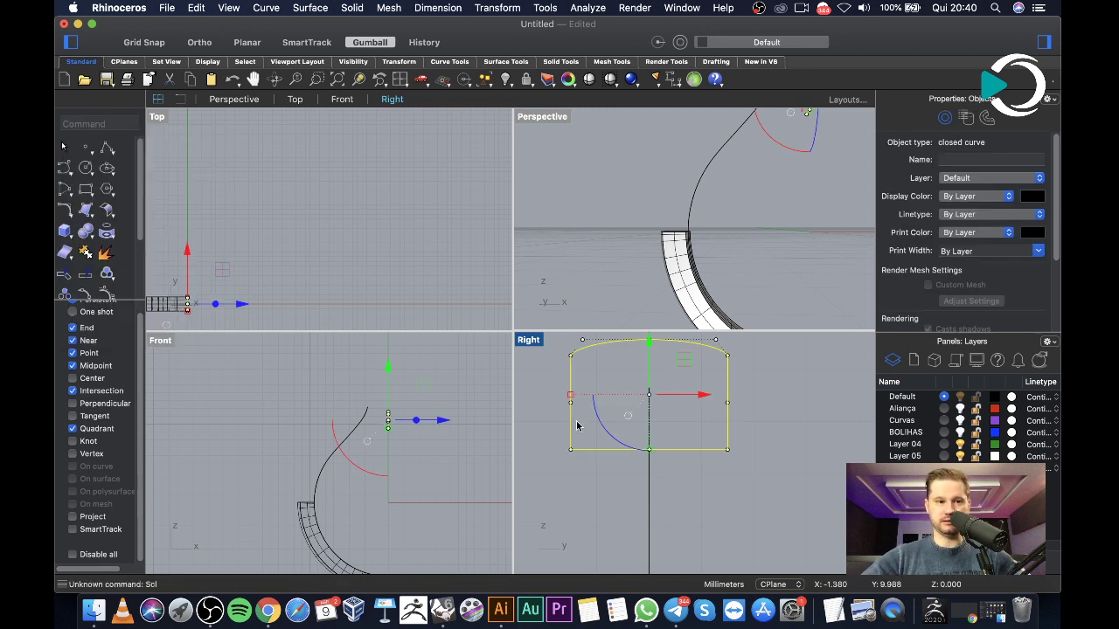
{"action": "type", "text": "Scale"}
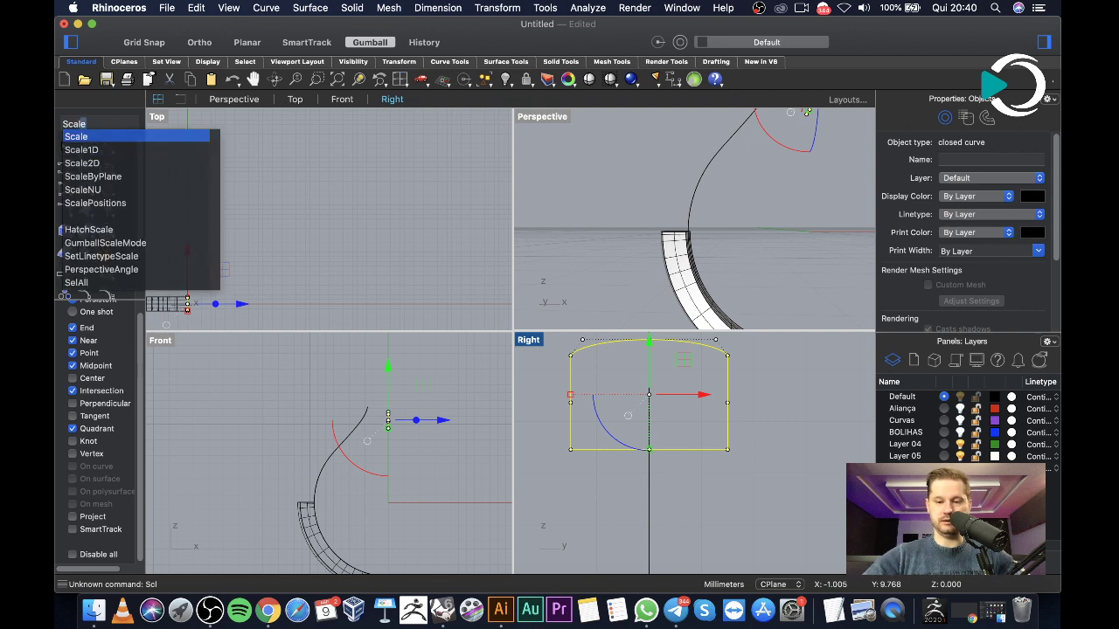
{"action": "key", "text": "Return"}
{"action": "left_click", "coordinate": [649, 450]}
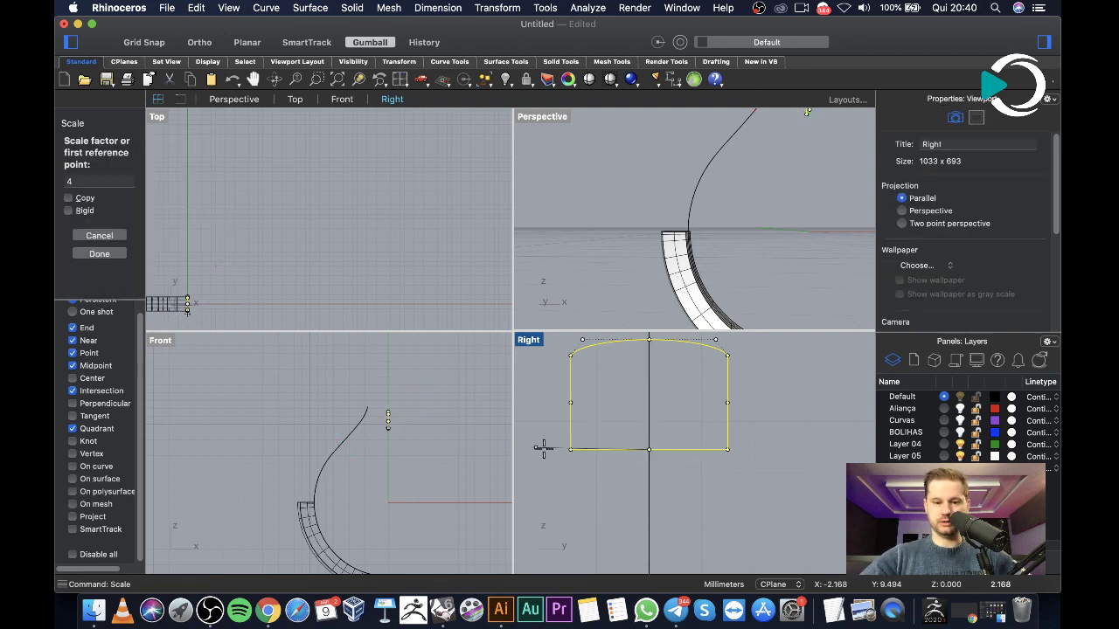
{"action": "left_click", "coordinate": [570, 449]}
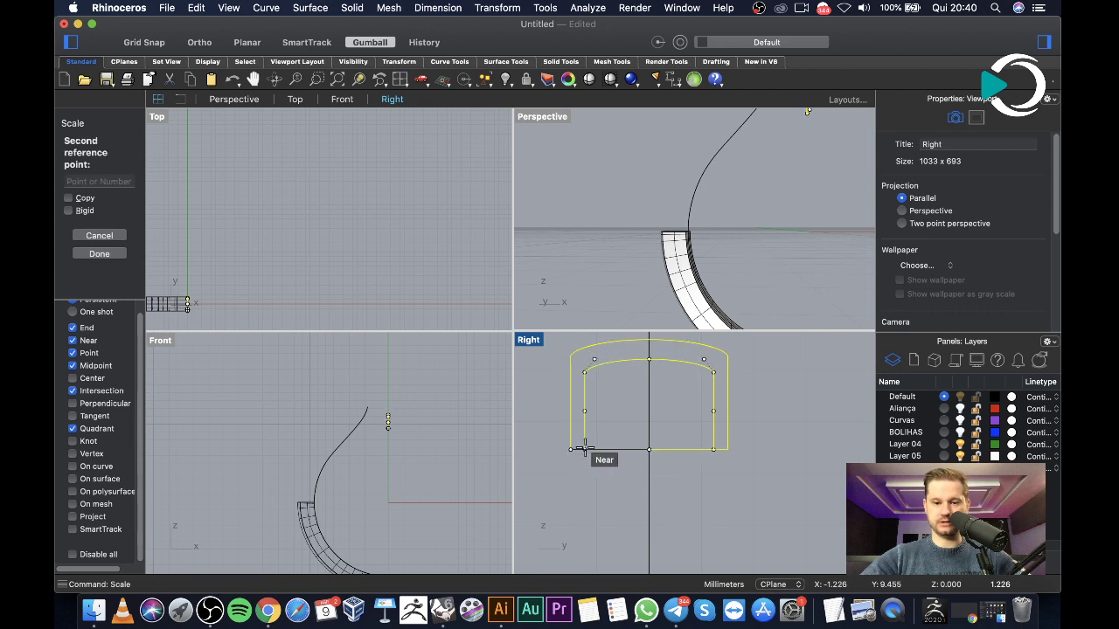
{"action": "left_click", "coordinate": [596, 450]}
{"action": "left_click", "coordinate": [557, 508]}
Dimension the scaled profile's width and height in the Right view
{"action": "left_click", "coordinate": [670, 80]}
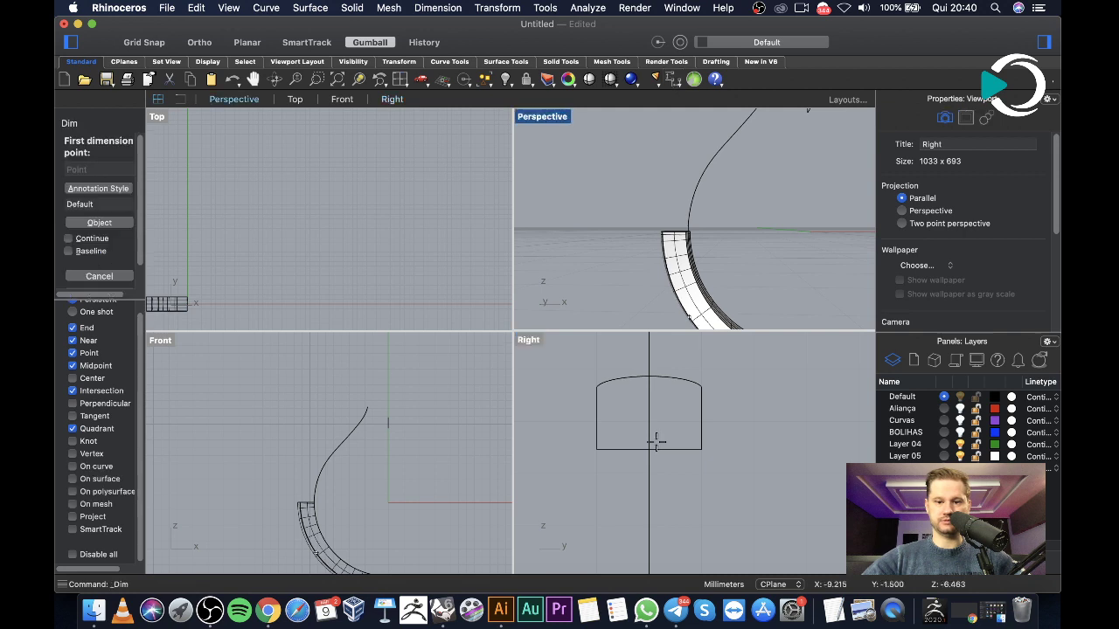
{"action": "left_click", "coordinate": [596, 449]}
{"action": "left_click", "coordinate": [703, 449]}
{"action": "left_click", "coordinate": [714, 489]}
{"action": "scroll", "coordinate": [714, 489], "scroll_direction": "down", "scroll_amount": 4}
{"action": "right_click", "coordinate": [702, 436]}
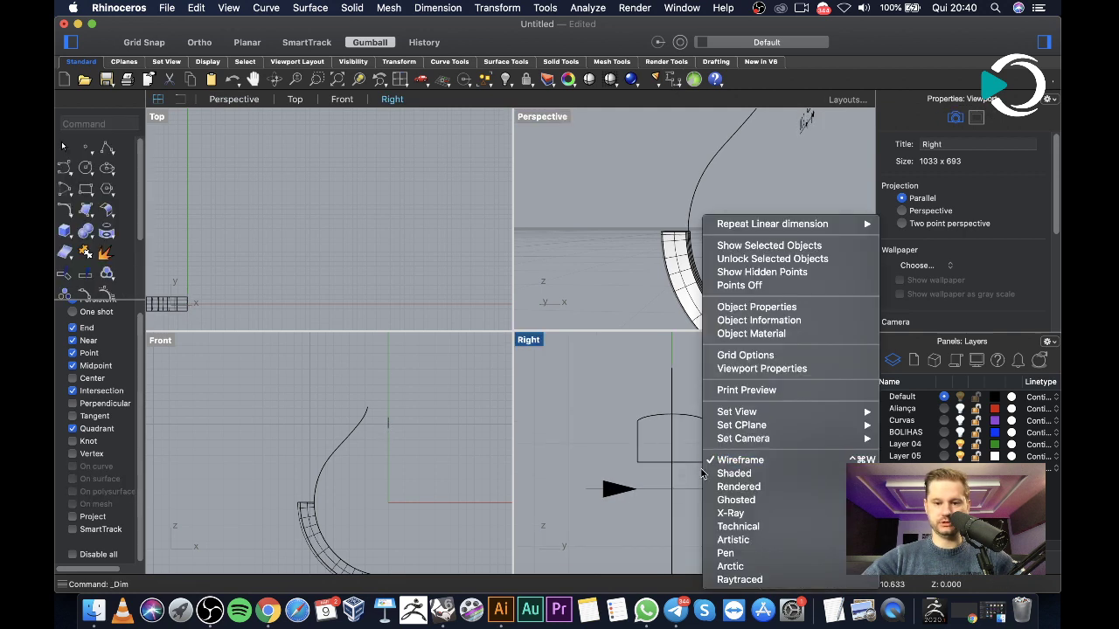
{"action": "left_click", "coordinate": [769, 224]}
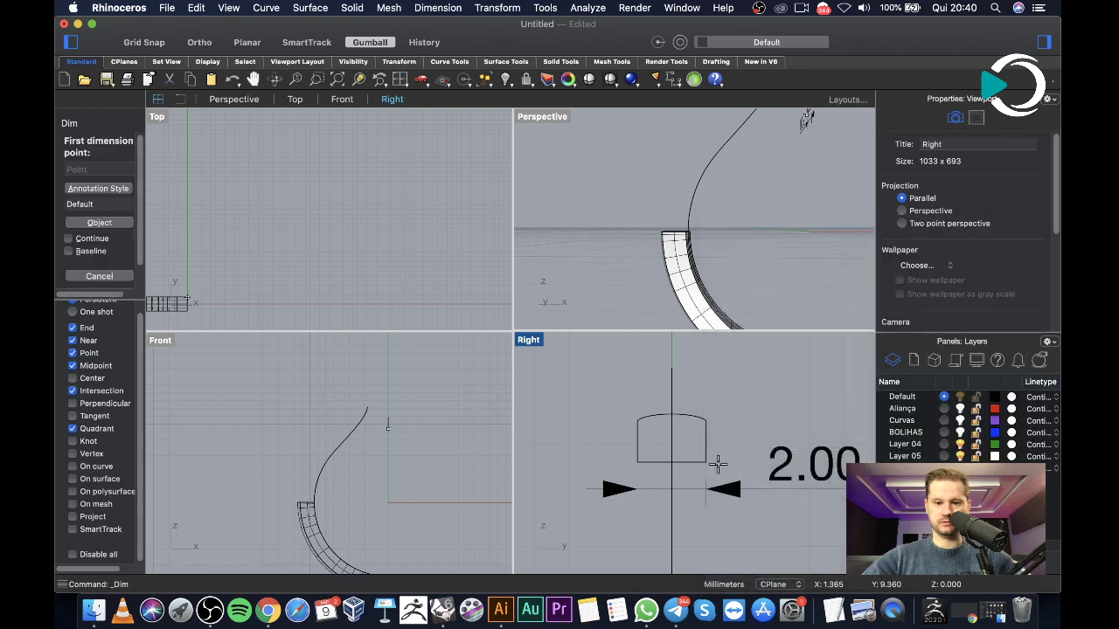
{"action": "left_click", "coordinate": [671, 415]}
{"action": "left_click", "coordinate": [706, 425]}
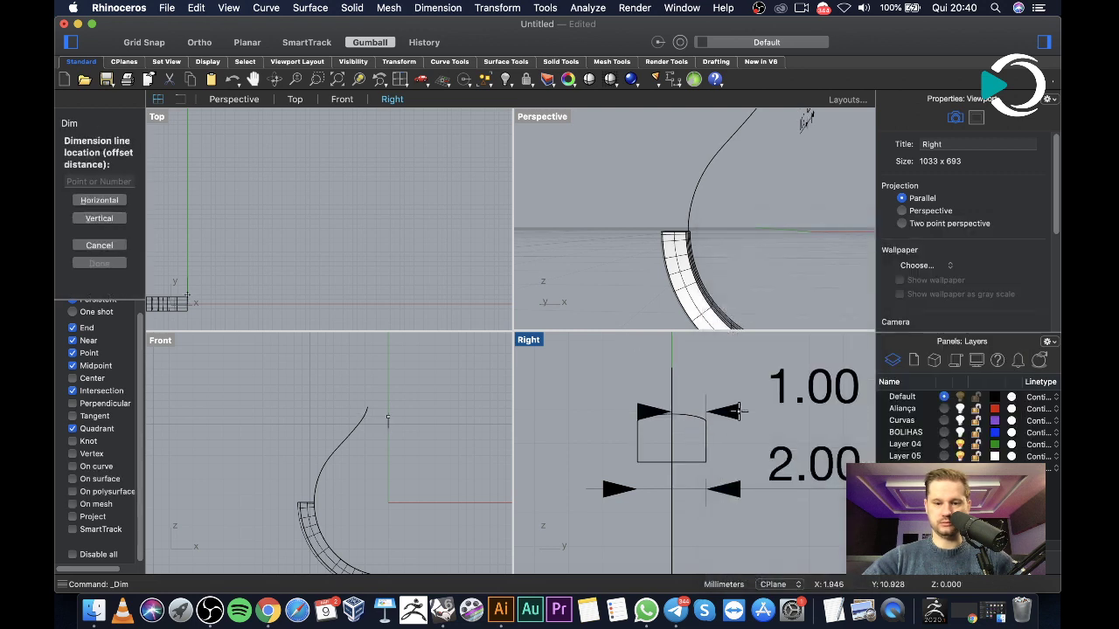
{"action": "left_click", "coordinate": [755, 438]}
{"action": "scroll", "coordinate": [747, 441], "scroll_direction": "down", "scroll_amount": 7}
{"action": "scroll", "coordinate": [763, 488], "scroll_direction": "up", "scroll_amount": 7}
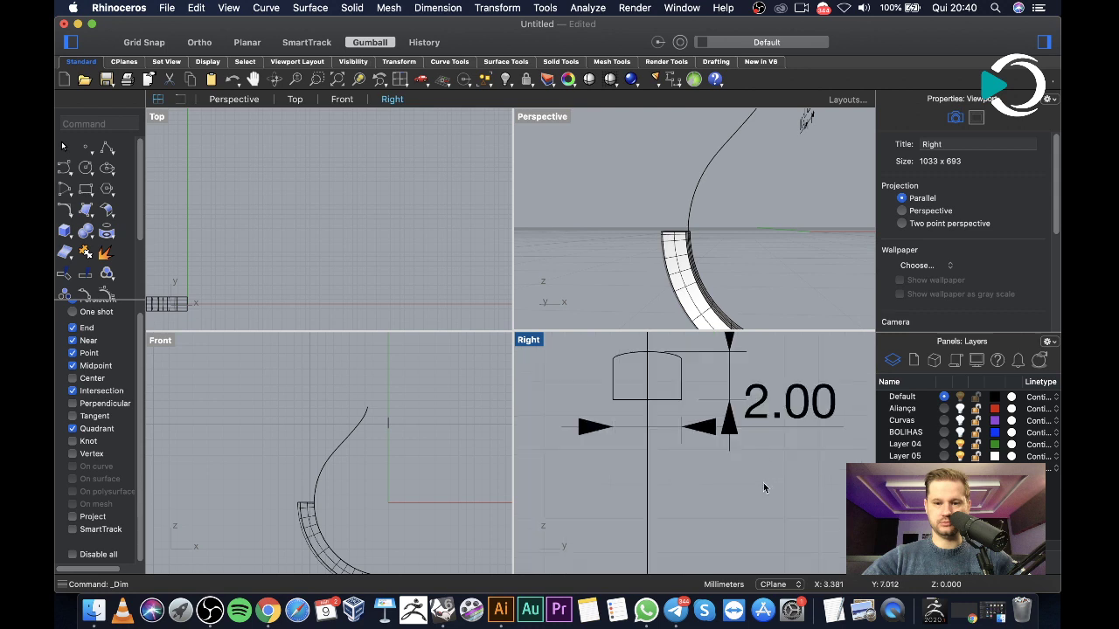
Delete the profile's dimensions and the 2 mm helper line on its base
{"action": "left_click_drag", "start_coordinate": [811, 499], "coordinate": [714, 348]}
{"action": "key", "text": "Delete"}
{"action": "scroll", "coordinate": [673, 367], "scroll_direction": "down", "scroll_amount": 1}
{"action": "scroll", "coordinate": [646, 393], "scroll_direction": "up", "scroll_amount": 4}
{"action": "left_click", "coordinate": [622, 540]}
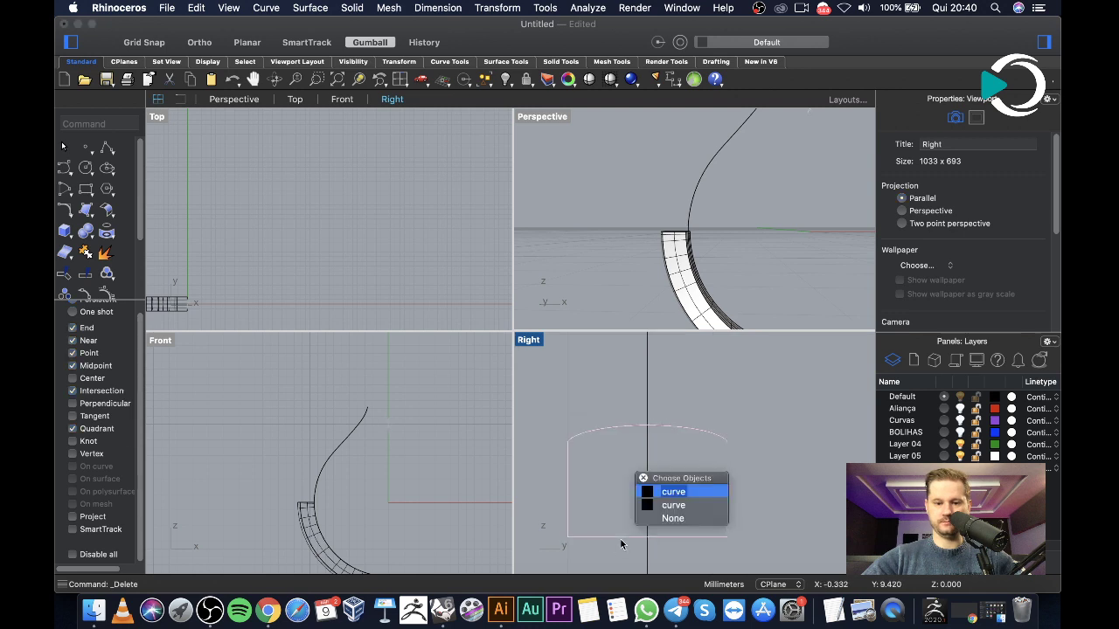
{"action": "left_click", "coordinate": [638, 505]}
{"action": "key", "text": "Delete"}
Turn on the Project snap and move the small profile from its base onto the arm curve's upper end in the Front view
{"action": "left_click", "coordinate": [693, 434]}
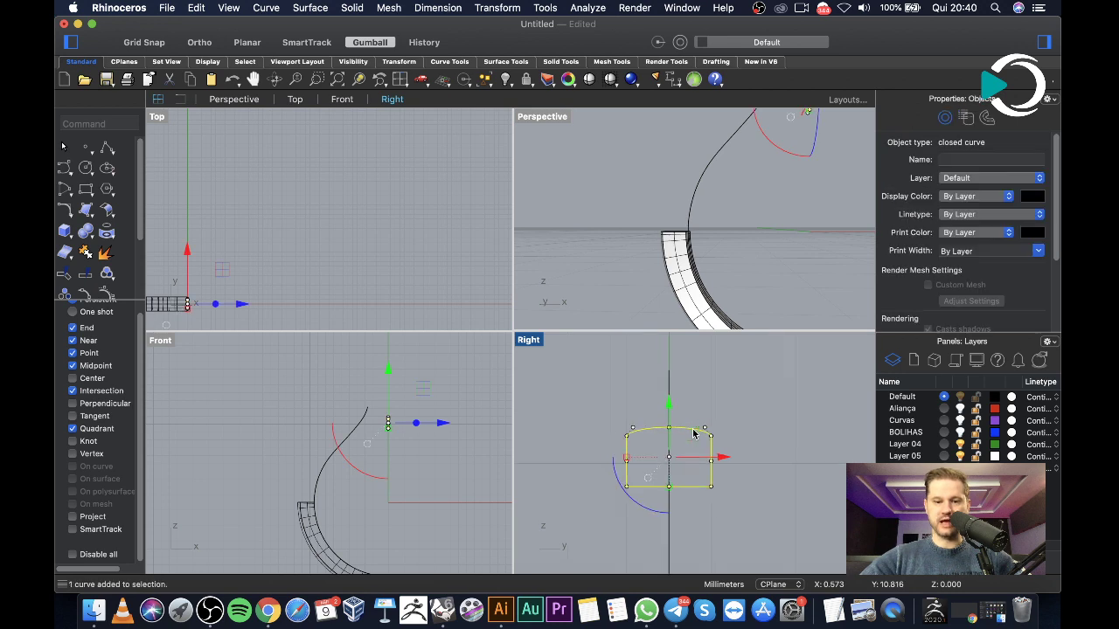
{"action": "left_click_drag", "start_coordinate": [669, 489], "coordinate": [665, 476]}
{"action": "left_click", "coordinate": [344, 409]}
{"action": "scroll", "coordinate": [394, 411], "scroll_direction": "up", "scroll_amount": 3}
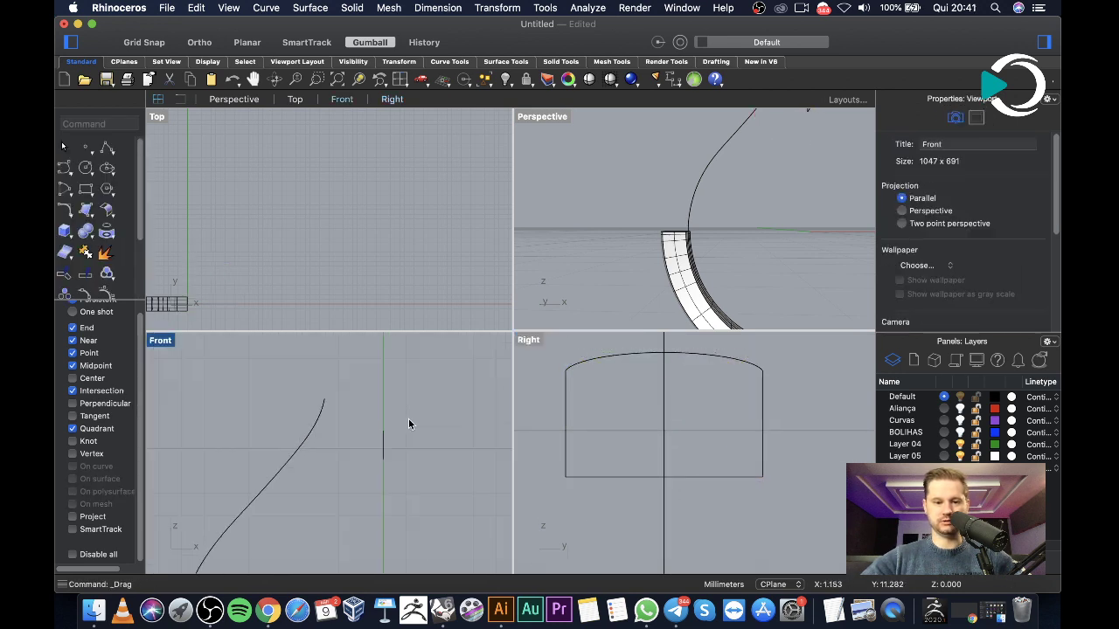
{"action": "left_click", "coordinate": [374, 432]}
{"action": "type", "text": "move"}
{"action": "key", "text": "Return"}
{"action": "left_click", "coordinate": [72, 517]}
{"action": "left_click", "coordinate": [383, 460]}
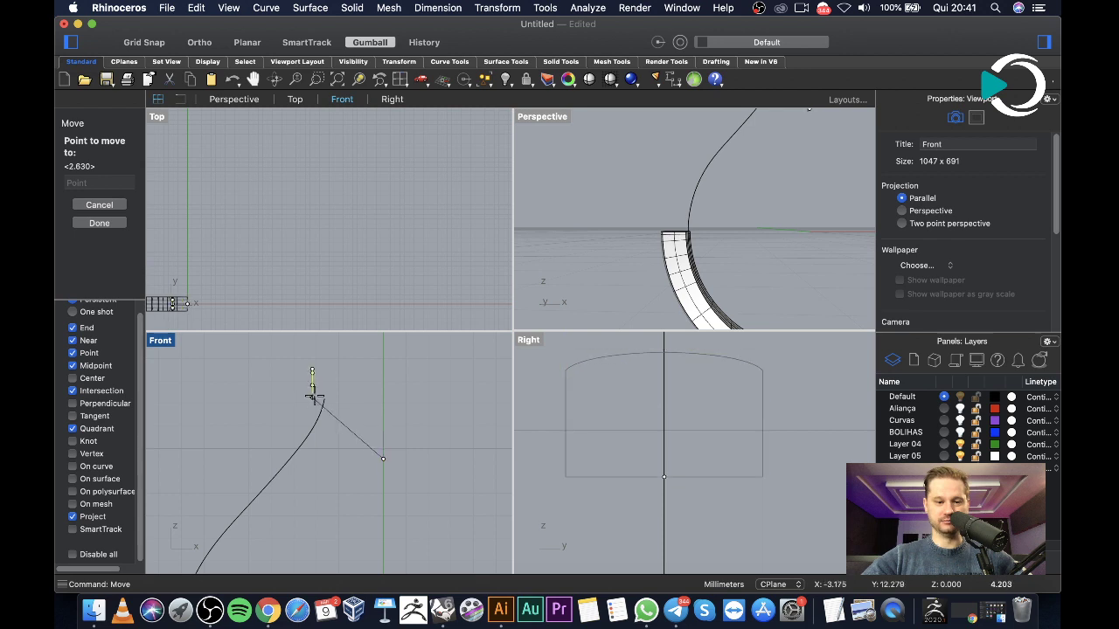
{"action": "left_click", "coordinate": [324, 399]}
{"action": "left_click", "coordinate": [389, 432]}
Rotate a copy of the small profile about 45° counterclockwise around the arm curve's upper end in the Front view
{"action": "scroll", "coordinate": [388, 429], "scroll_direction": "down", "scroll_amount": 1}
{"action": "right_click_drag", "start_coordinate": [388, 428], "coordinate": [363, 443]}
{"action": "left_click_drag", "start_coordinate": [290, 379], "coordinate": [329, 426]}
{"action": "scroll", "coordinate": [299, 395], "scroll_direction": "up", "scroll_amount": 10}
{"action": "type", "text": "Rotate"}
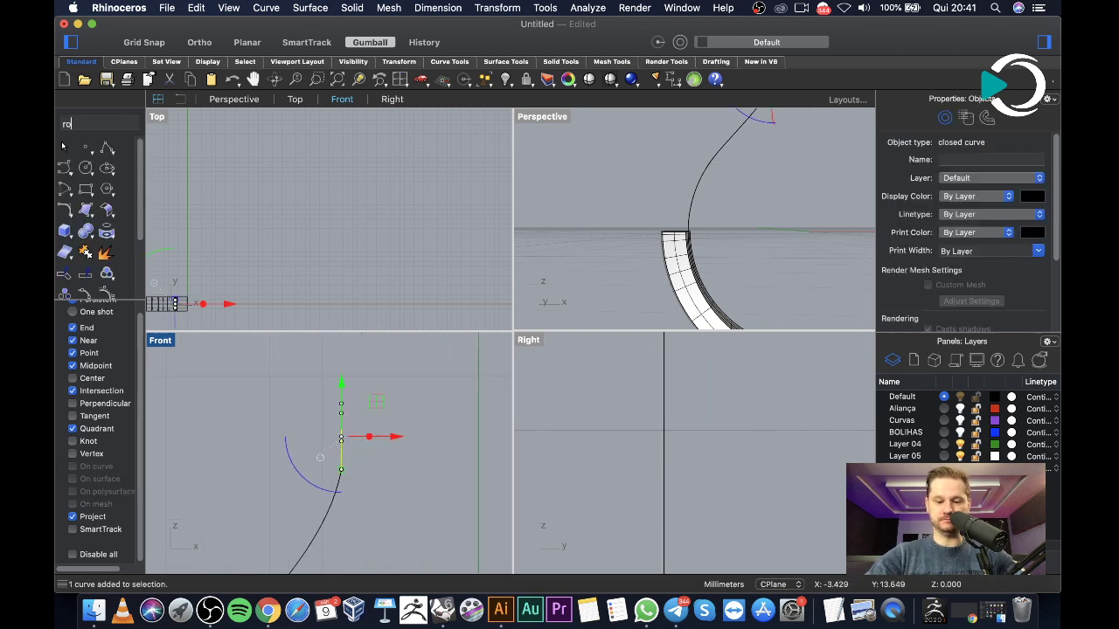
{"action": "key", "text": "Return"}
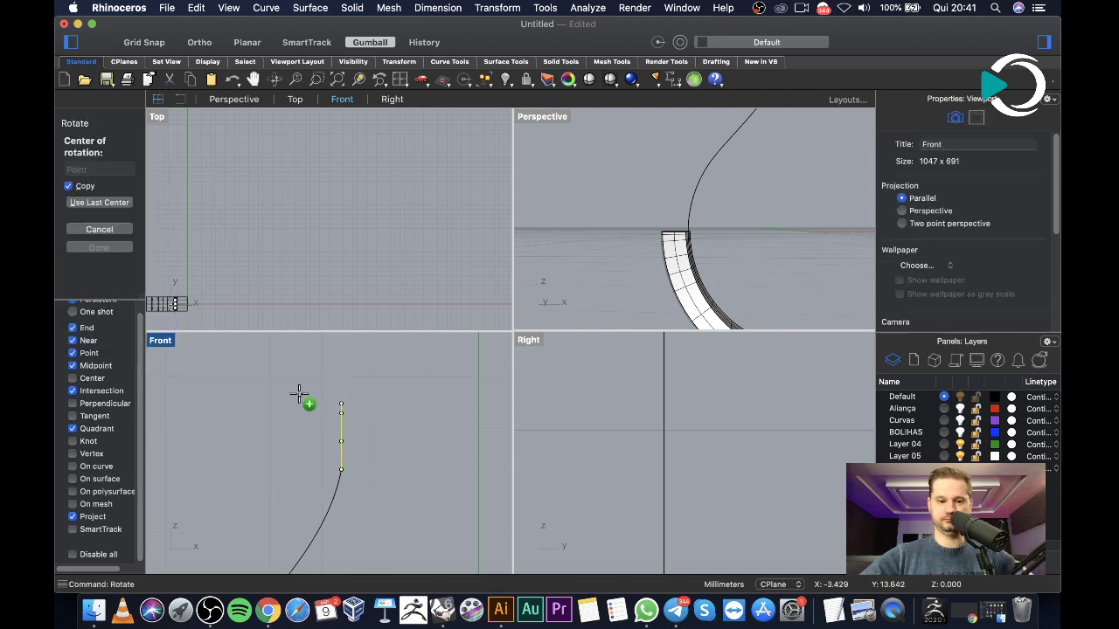
{"action": "left_click", "coordinate": [341, 439]}
{"action": "left_click", "coordinate": [332, 368]}
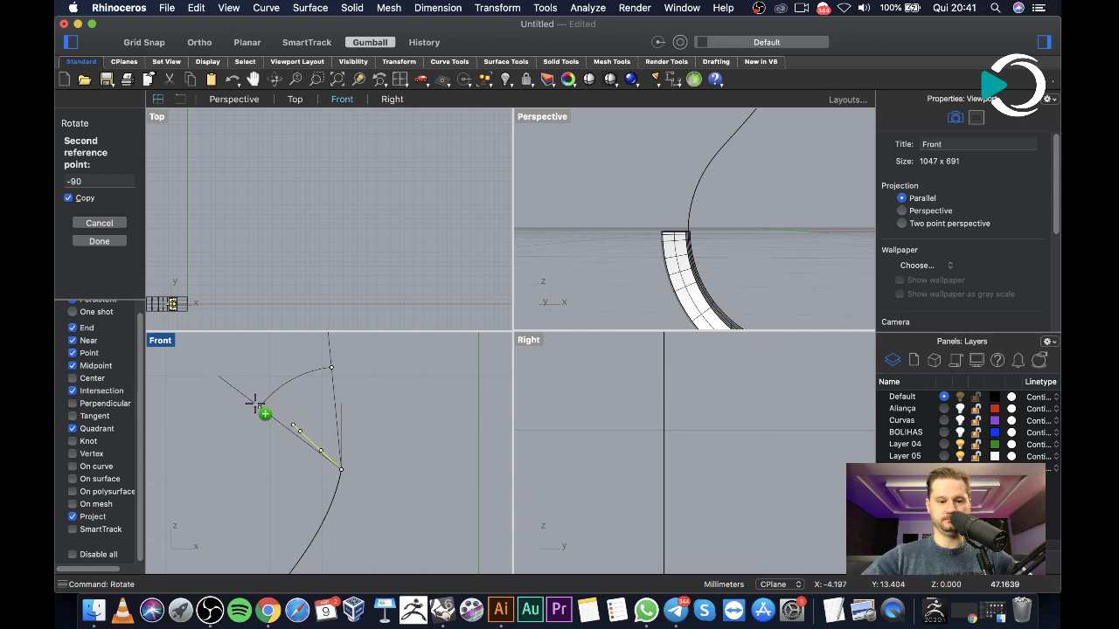
{"action": "key", "text": "Return"}
{"action": "left_click", "coordinate": [380, 394]}
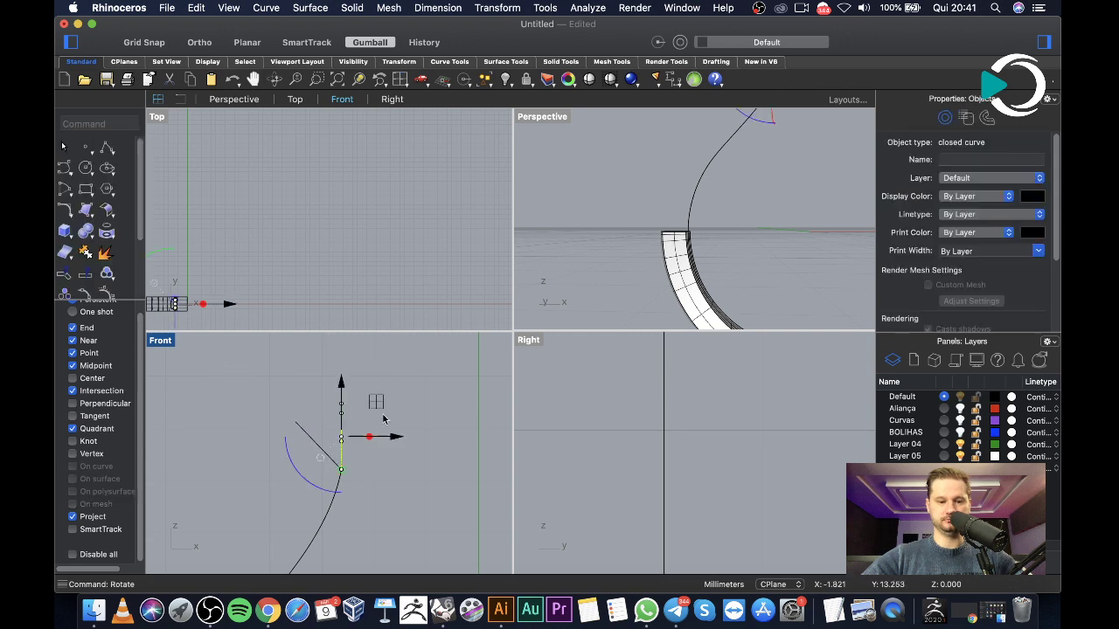
{"action": "left_click", "coordinate": [394, 440]}
{"action": "left_click", "coordinate": [372, 437]}
Start a one-rail sweep along the arm curve, using the lower arm's upper end edges and the tilted profile as cross sections
{"action": "scroll", "coordinate": [376, 421], "scroll_direction": "down", "scroll_amount": 8}
{"action": "right_click_drag", "start_coordinate": [378, 467], "coordinate": [386, 397]}
{"action": "scroll", "coordinate": [644, 241], "scroll_direction": "down", "scroll_amount": 6}
{"action": "right_click_drag", "start_coordinate": [647, 241], "coordinate": [678, 280]}
{"action": "type", "text": "swe"}
{"action": "key", "text": "Return"}
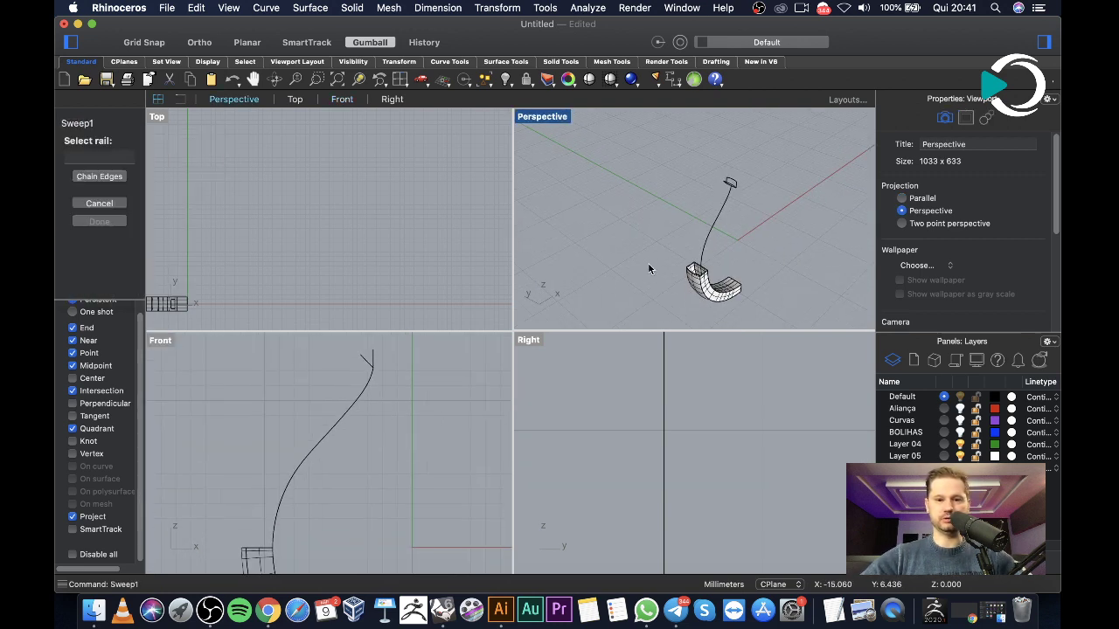
{"action": "left_click", "coordinate": [724, 225]}
{"action": "scroll", "coordinate": [708, 239], "scroll_direction": "up", "scroll_amount": 2}
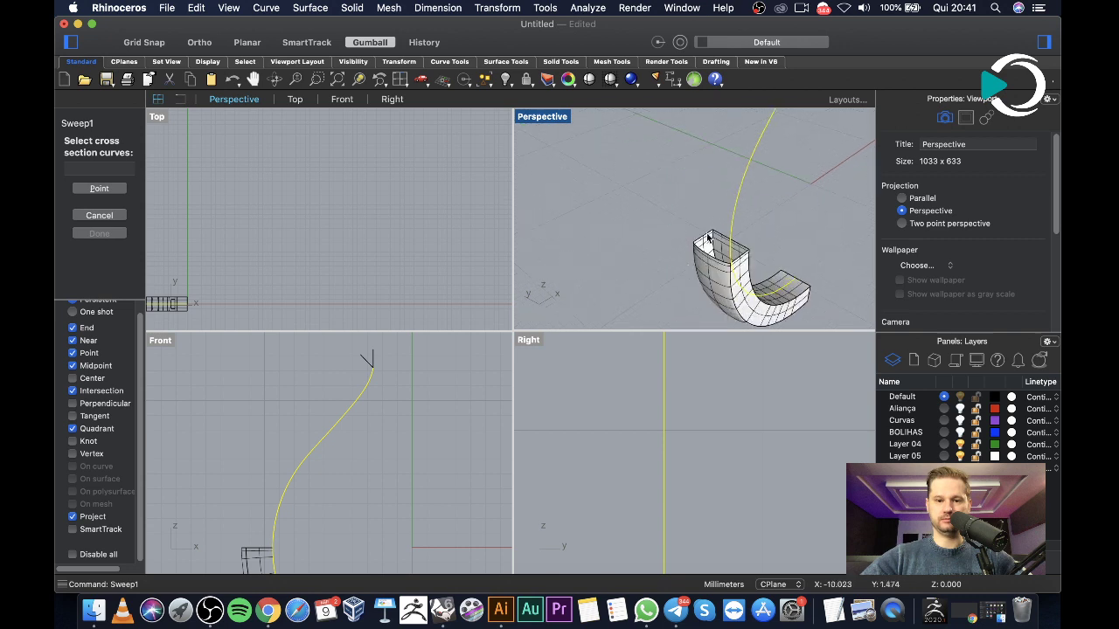
{"action": "left_click", "coordinate": [708, 238]}
{"action": "left_click", "coordinate": [747, 265]}
{"action": "scroll", "coordinate": [702, 160], "scroll_direction": "down", "scroll_amount": 5}
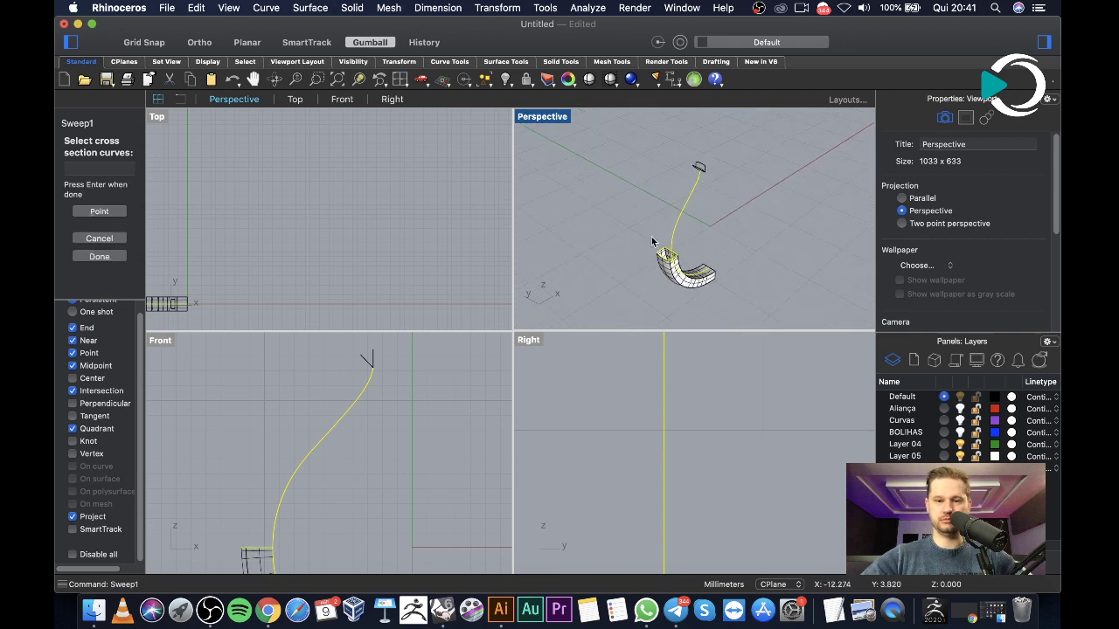
{"action": "left_click", "coordinate": [698, 175]}
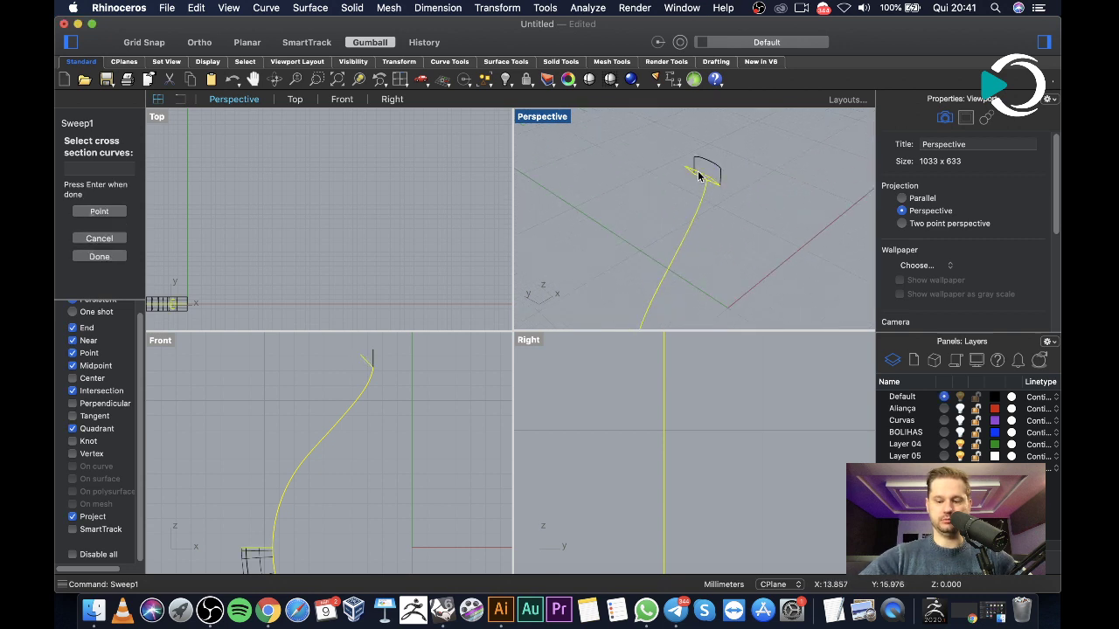
{"action": "key", "text": "Return"}
Align the cross sections' seam points at the arm curve's ends and create the sweep with Freeform frame style and Refit rail
{"action": "scroll", "coordinate": [682, 162], "scroll_direction": "up", "scroll_amount": 5}
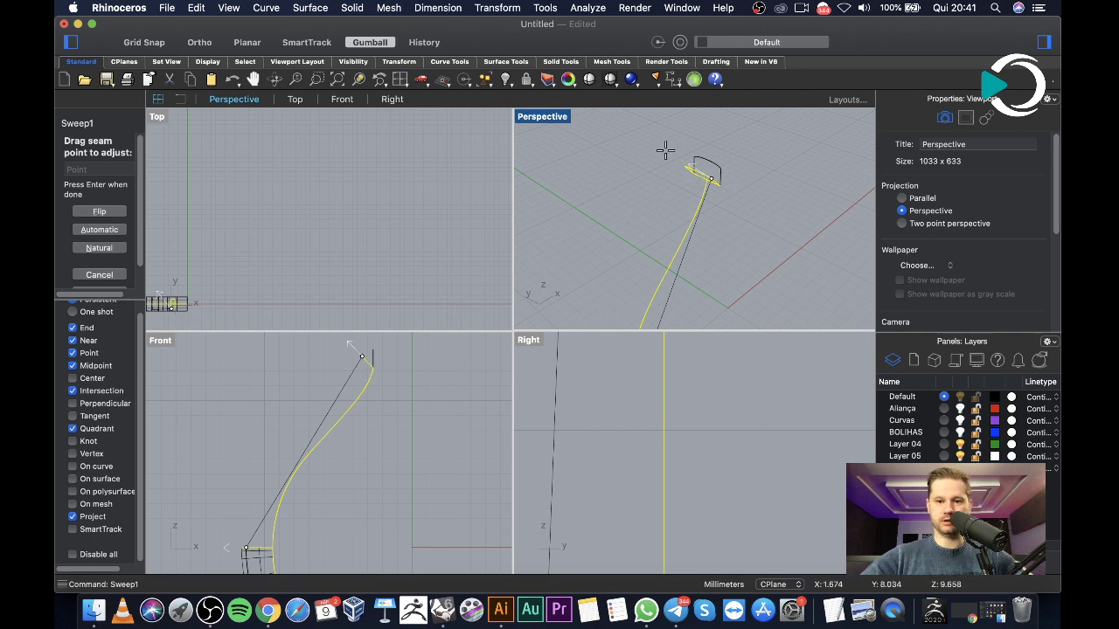
{"action": "scroll", "coordinate": [727, 188], "scroll_direction": "down", "scroll_amount": 2}
{"action": "left_click_drag", "start_coordinate": [744, 200], "coordinate": [728, 168]}
{"action": "scroll", "coordinate": [730, 206], "scroll_direction": "down", "scroll_amount": 8}
{"action": "scroll", "coordinate": [708, 283], "scroll_direction": "up", "scroll_amount": 6}
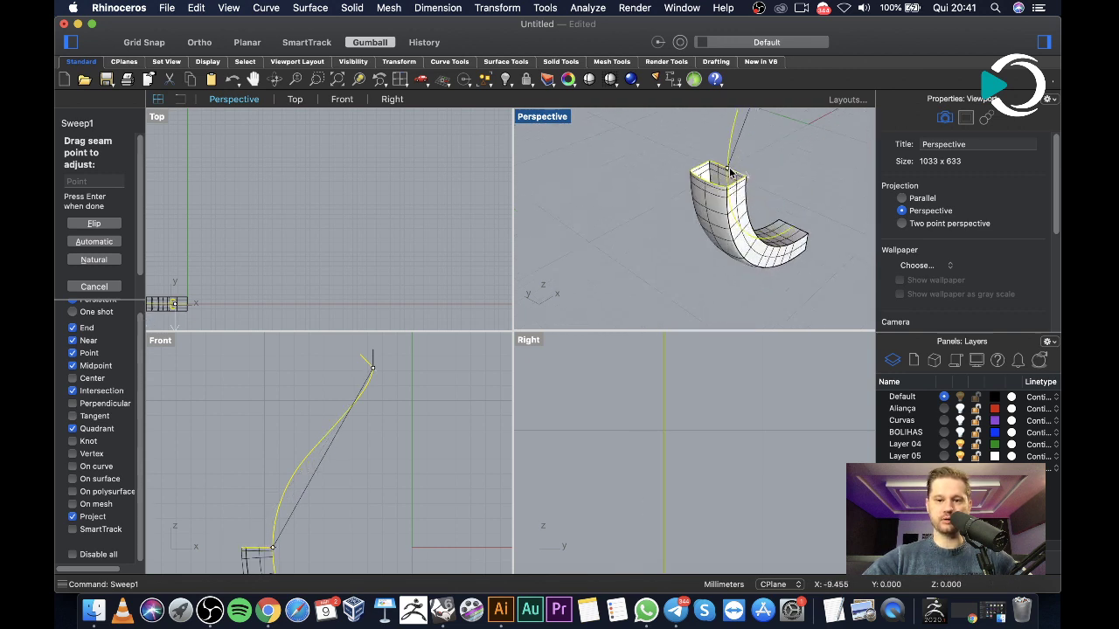
{"action": "scroll", "coordinate": [749, 263], "scroll_direction": "down", "scroll_amount": 5}
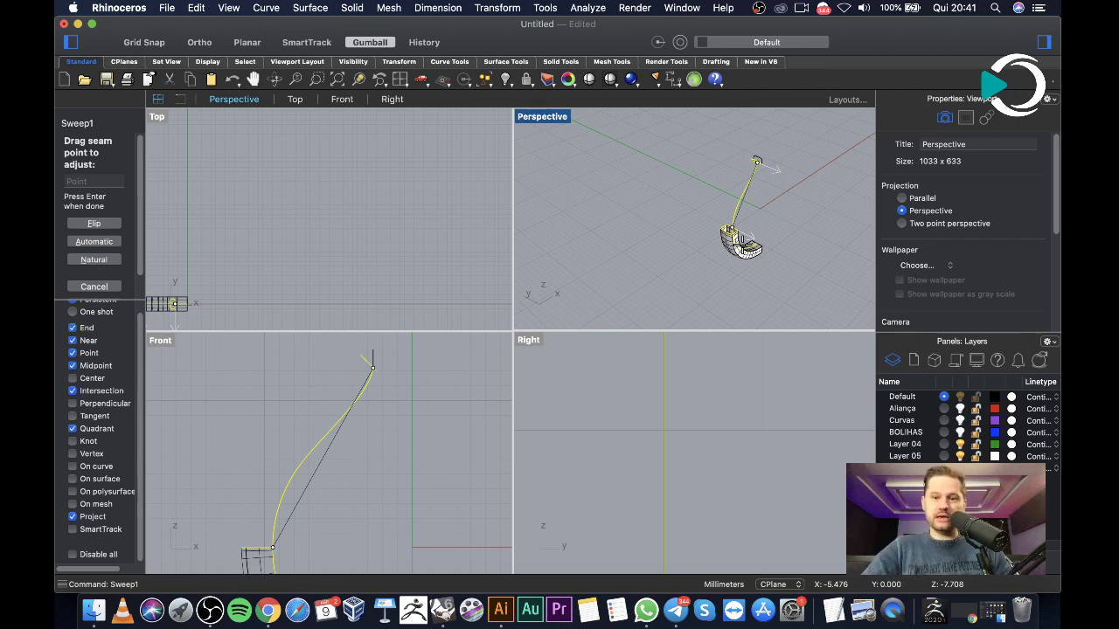
{"action": "key", "text": "Return"}
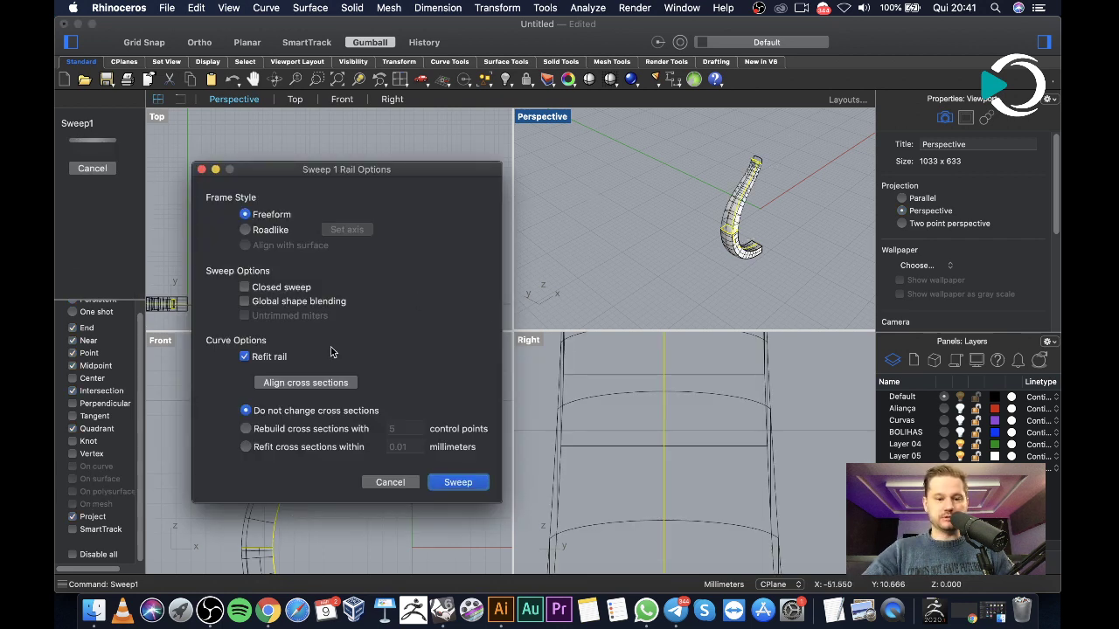
{"action": "left_click", "coordinate": [481, 483]}
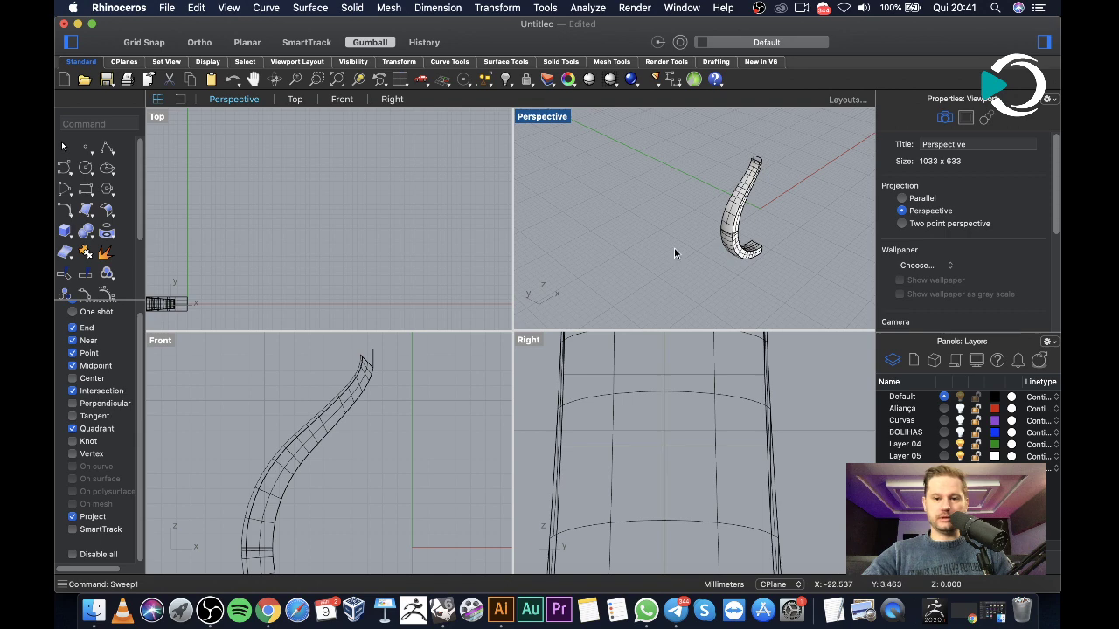
Mirror a copy of both arm polysurfaces across the vertical axis through the origin in the Front view
{"action": "right_click_drag", "start_coordinate": [771, 215], "coordinate": [684, 178]}
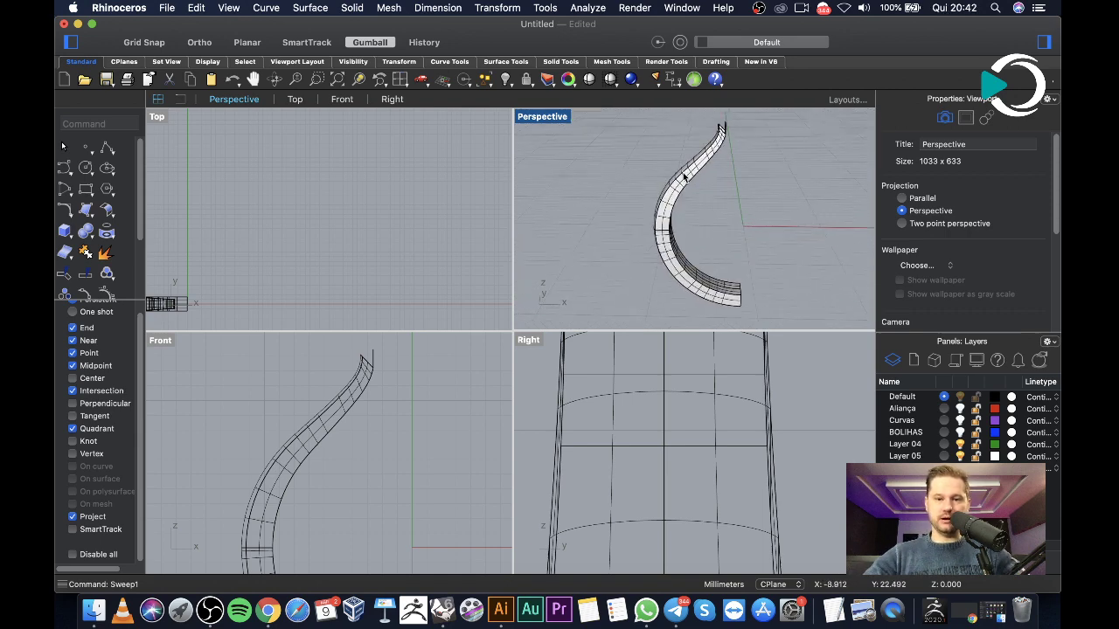
{"action": "left_click", "coordinate": [686, 177]}
{"action": "left_click", "coordinate": [684, 299], "text": "shift"}
{"action": "scroll", "coordinate": [420, 472], "scroll_direction": "down", "scroll_amount": 3}
{"action": "type", "text": "mir"}
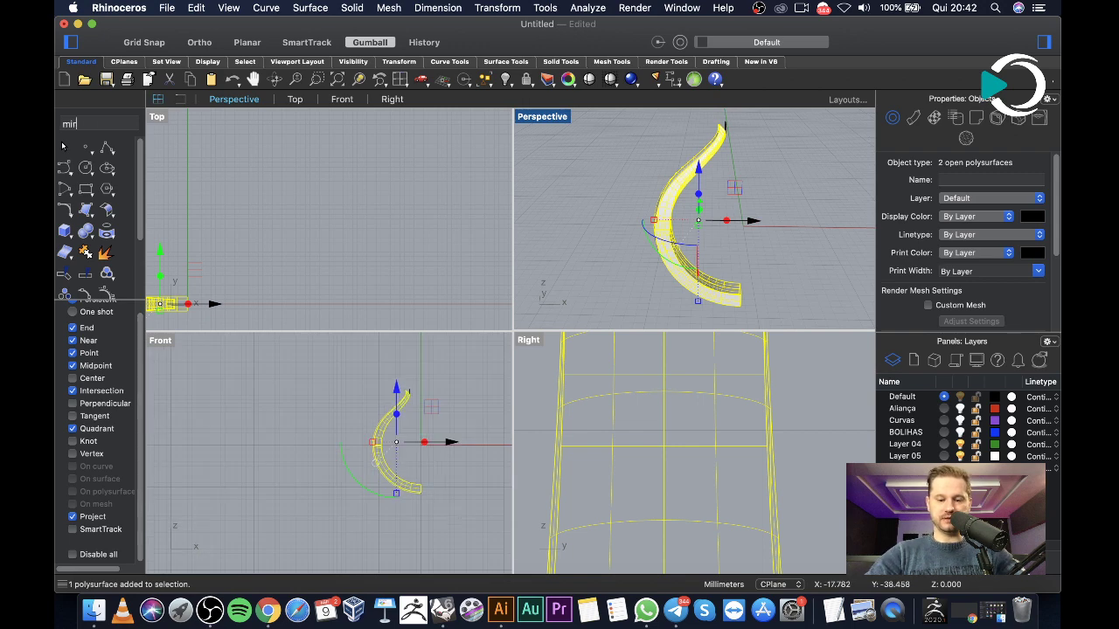
{"action": "right_click", "coordinate": [459, 520]}
{"action": "type", "text": "0"}
{"action": "key", "text": "Return"}
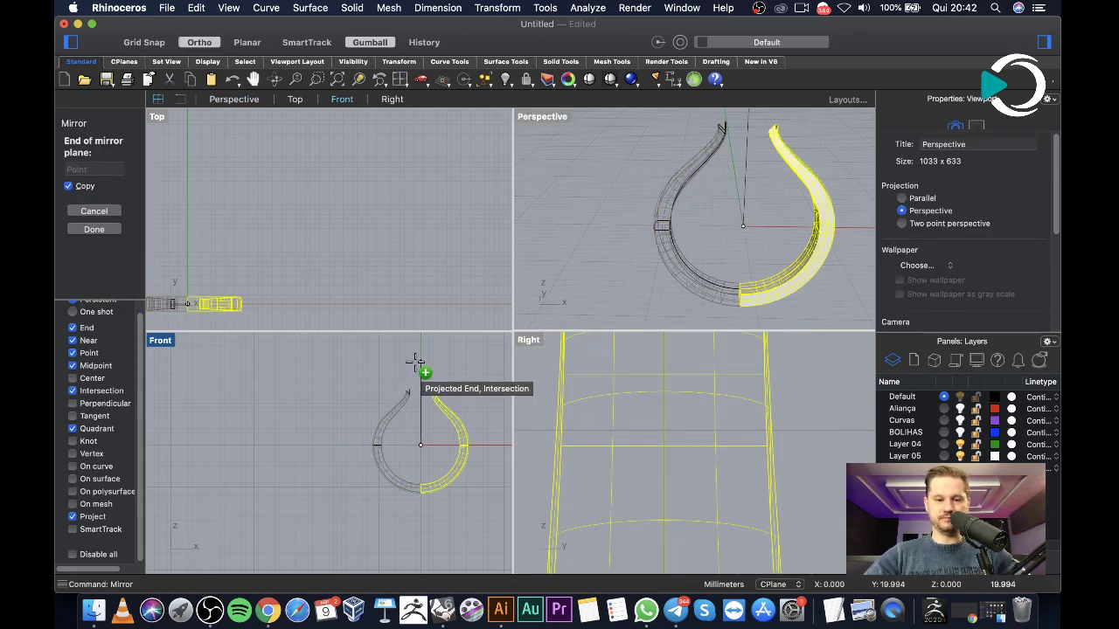
{"action": "left_click", "coordinate": [412, 367]}
{"action": "left_click", "coordinate": [452, 366]}
{"action": "right_click_drag", "start_coordinate": [691, 218], "coordinate": [651, 235]}
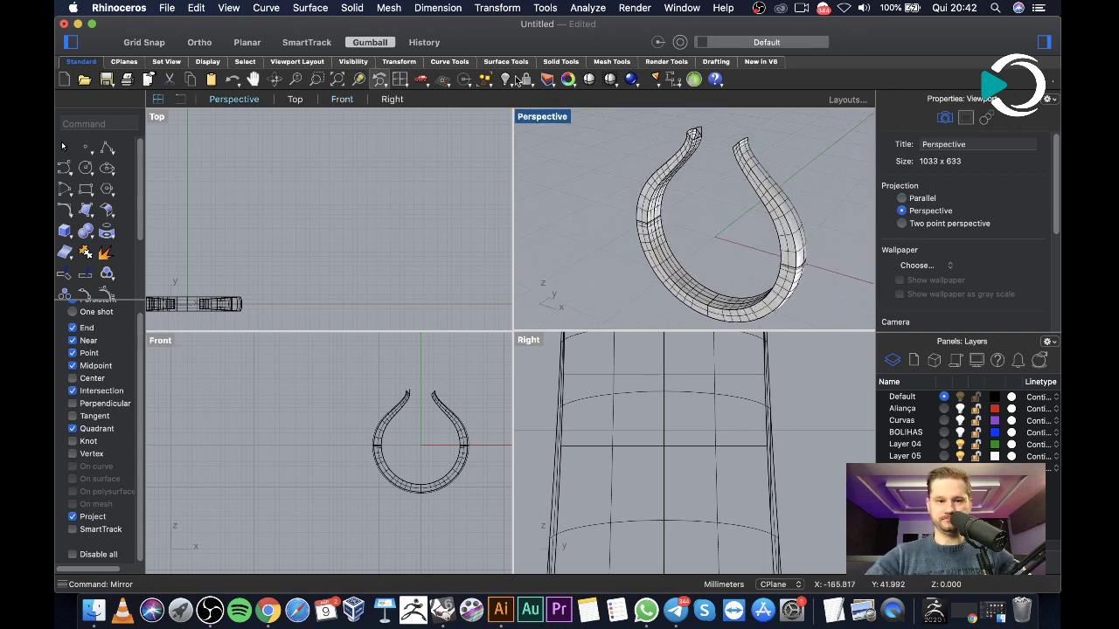
Show the hidden objects and turn on the Aliança and BOLIHAS layers
{"action": "right_click", "coordinate": [505, 80]}
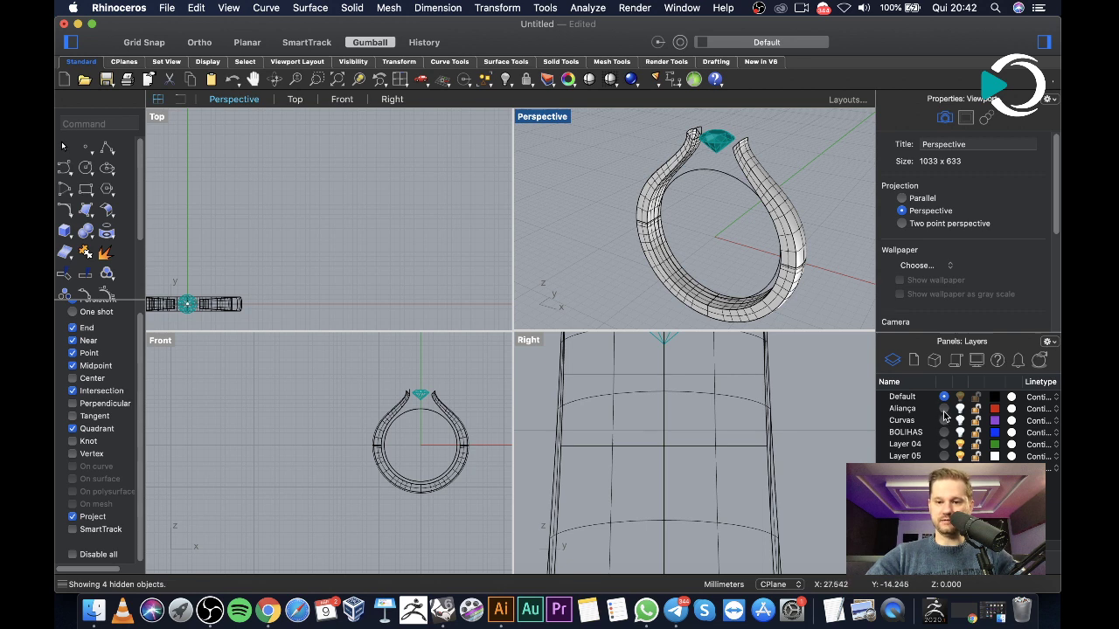
{"action": "left_click", "coordinate": [649, 252]}
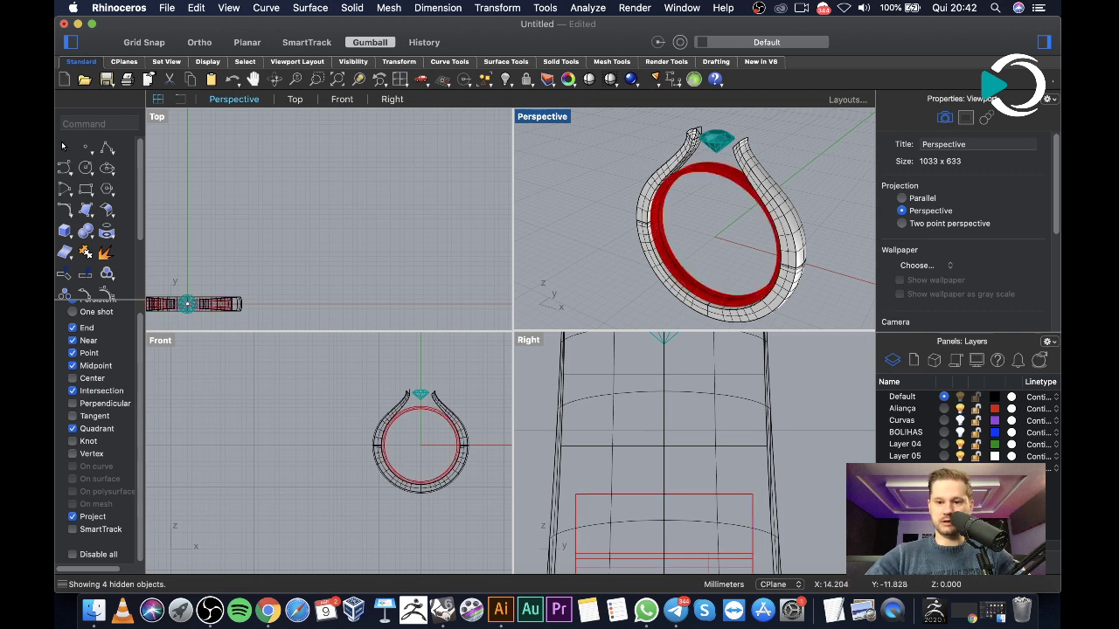
{"action": "left_click", "coordinate": [961, 432]}
{"action": "right_click_drag", "start_coordinate": [726, 282], "coordinate": [694, 239]}
{"action": "scroll", "coordinate": [673, 279], "scroll_direction": "down", "scroll_amount": 4}
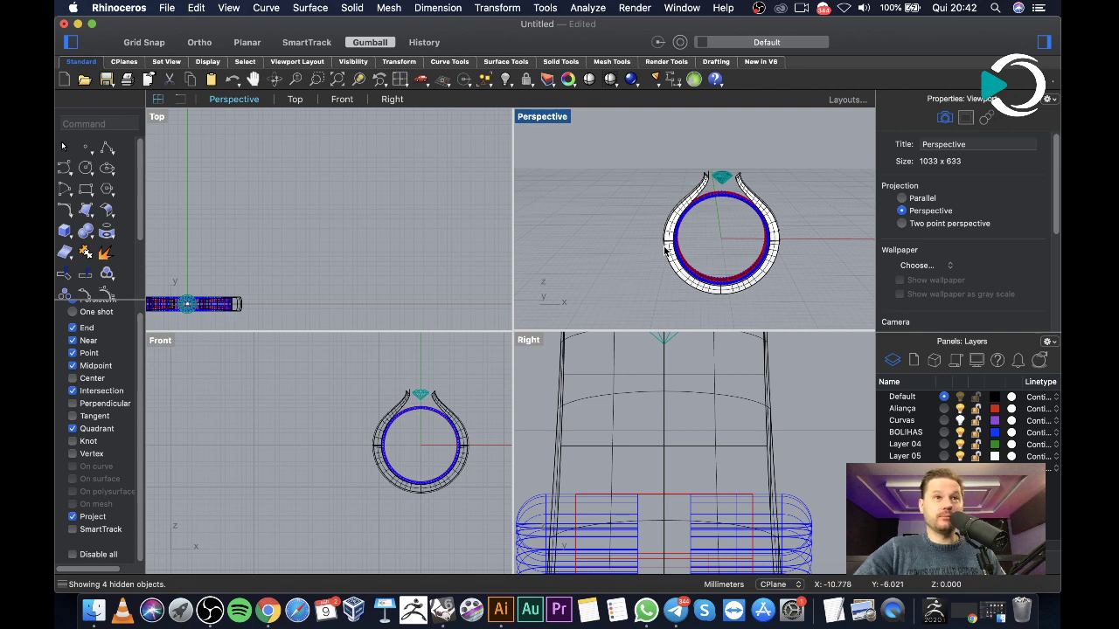
Examine how the swept arms sit against the red inner band and its blue beads in the Perspective and Front views
{"action": "scroll", "coordinate": [766, 224], "scroll_direction": "up", "scroll_amount": 5}
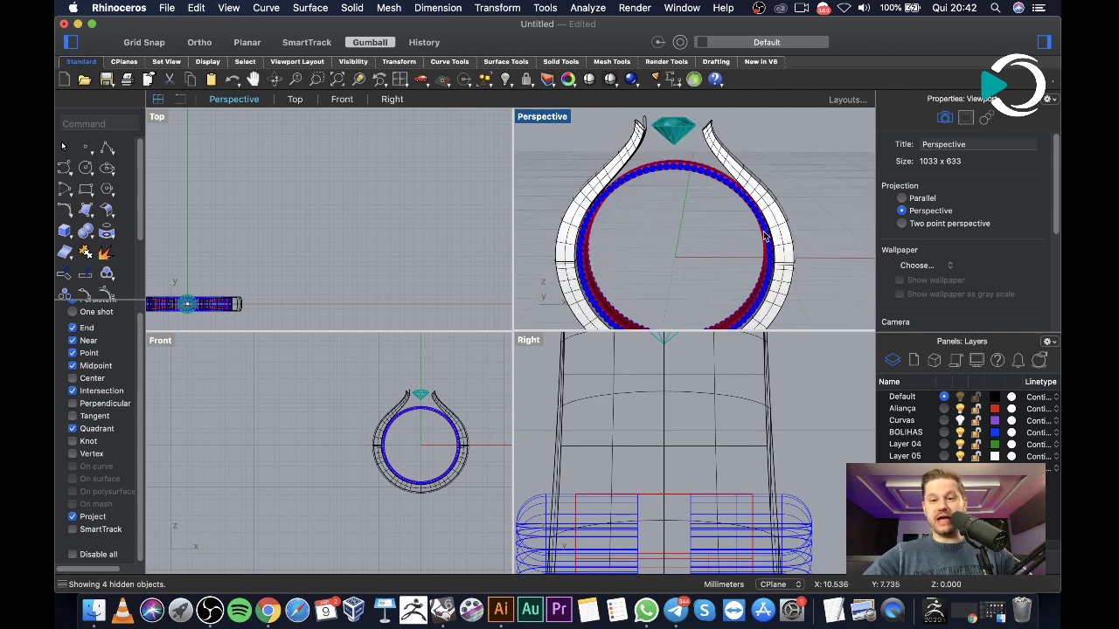
{"action": "scroll", "coordinate": [537, 195], "scroll_direction": "down", "scroll_amount": 3}
{"action": "scroll", "coordinate": [415, 353], "scroll_direction": "down", "scroll_amount": 4}
{"action": "right_click_drag", "start_coordinate": [440, 425], "coordinate": [411, 435]}
{"action": "scroll", "coordinate": [411, 435], "scroll_direction": "up", "scroll_amount": 3}
{"action": "scroll", "coordinate": [375, 372], "scroll_direction": "up", "scroll_amount": 5}
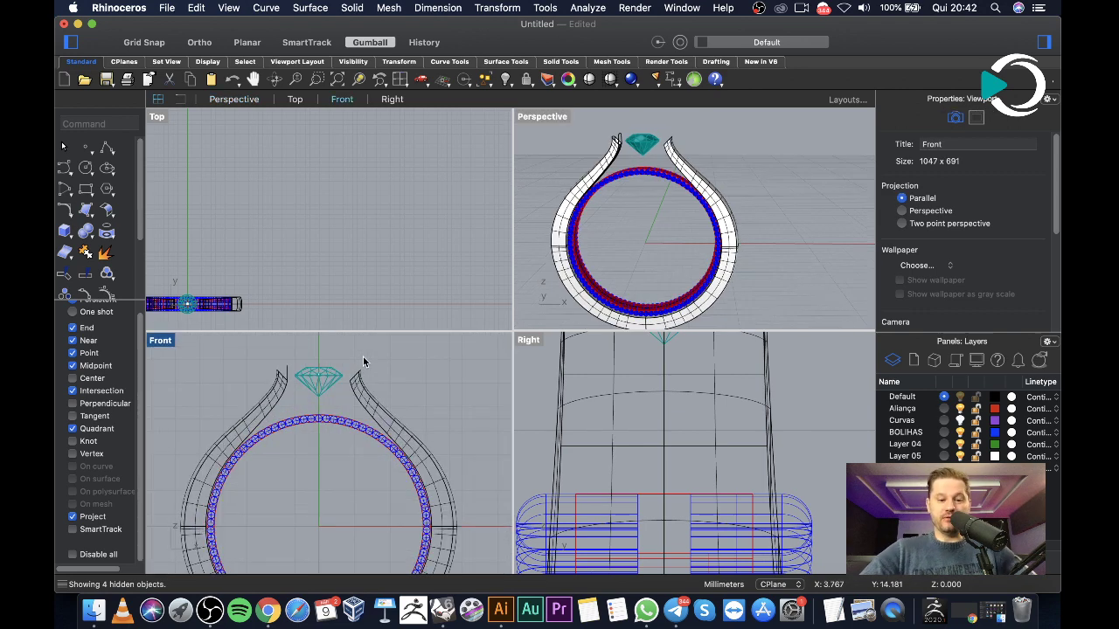
{"action": "scroll", "coordinate": [712, 242], "scroll_direction": "down", "scroll_amount": 5}
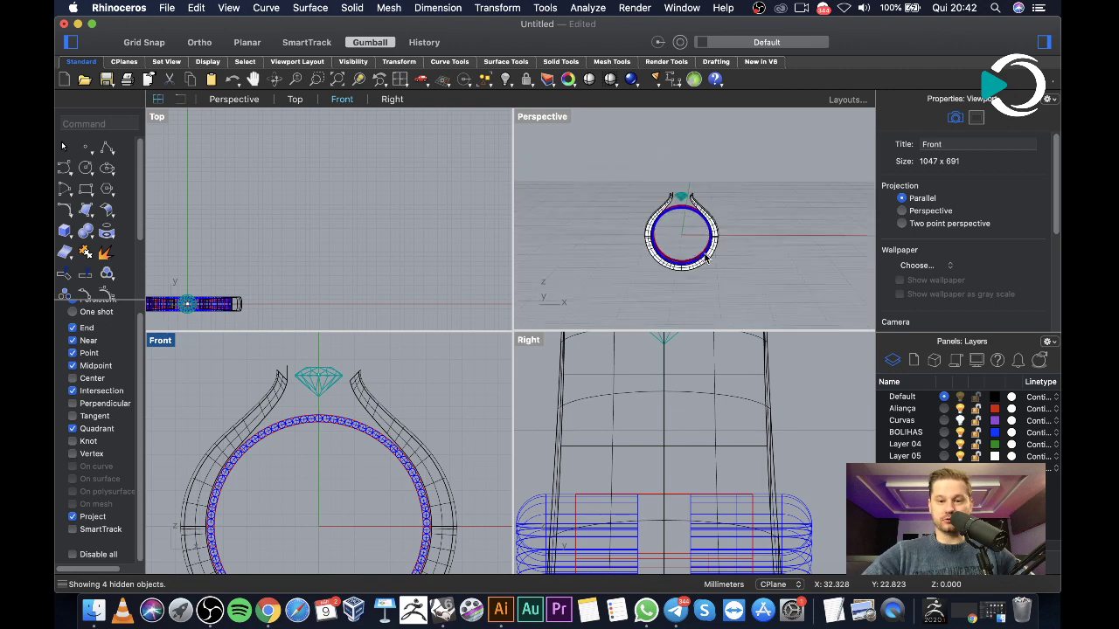
{"action": "right_click_drag", "start_coordinate": [732, 255], "coordinate": [699, 235]}
{"action": "scroll", "coordinate": [683, 224], "scroll_direction": "up", "scroll_amount": 4}
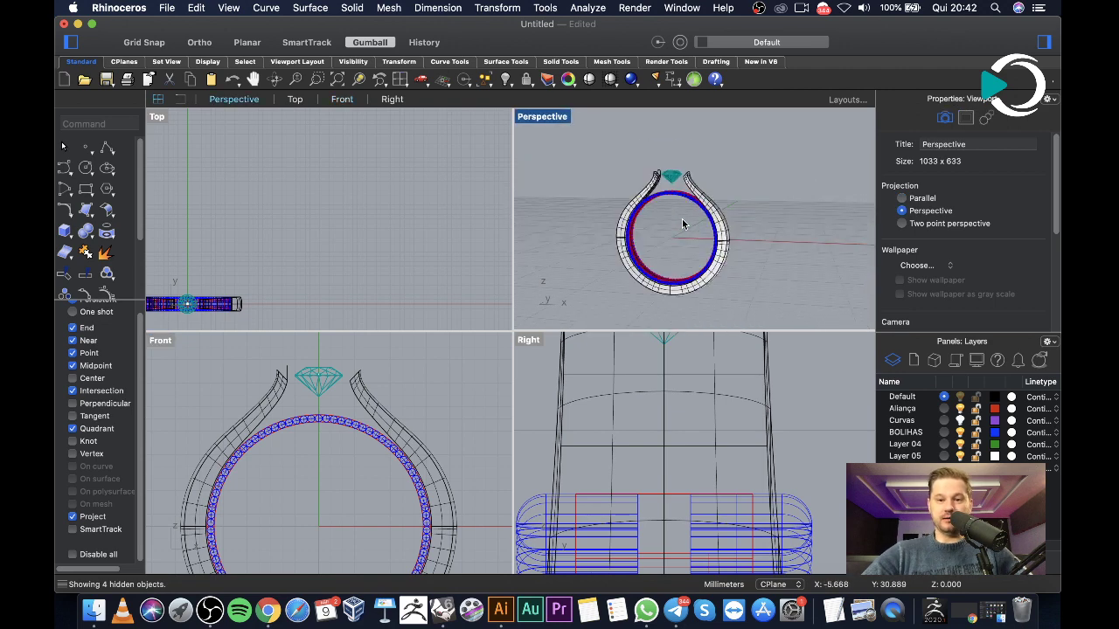
{"action": "scroll", "coordinate": [713, 279], "scroll_direction": "down", "scroll_amount": 4}
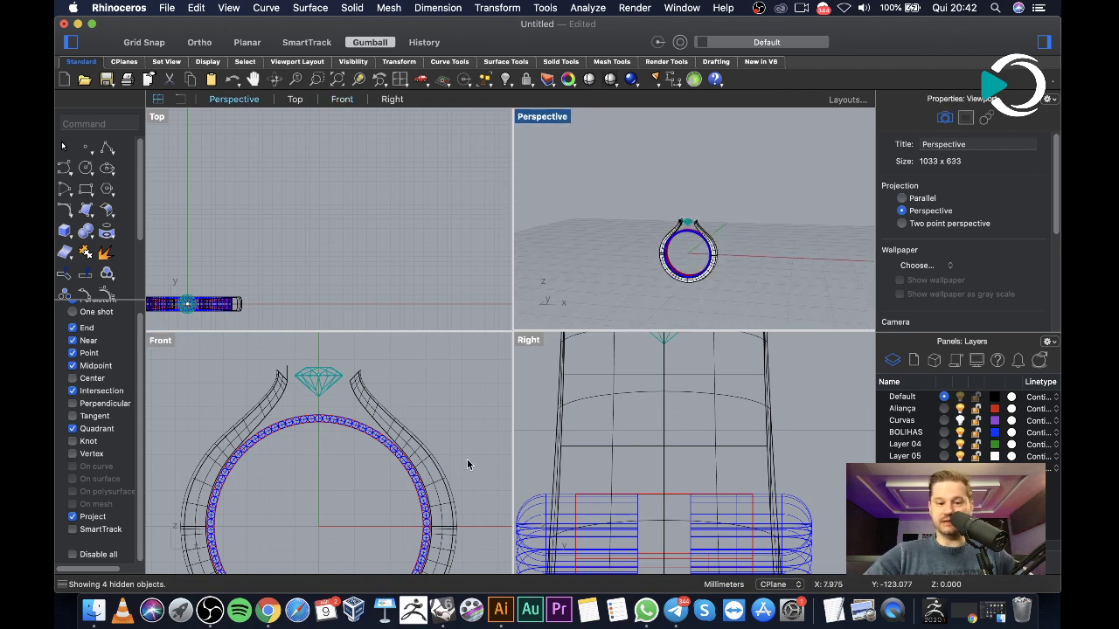
{"action": "scroll", "coordinate": [422, 453], "scroll_direction": "down", "scroll_amount": 5}
{"action": "scroll", "coordinate": [357, 432], "scroll_direction": "up", "scroll_amount": 2}
{"action": "scroll", "coordinate": [311, 383], "scroll_direction": "up", "scroll_amount": 3}
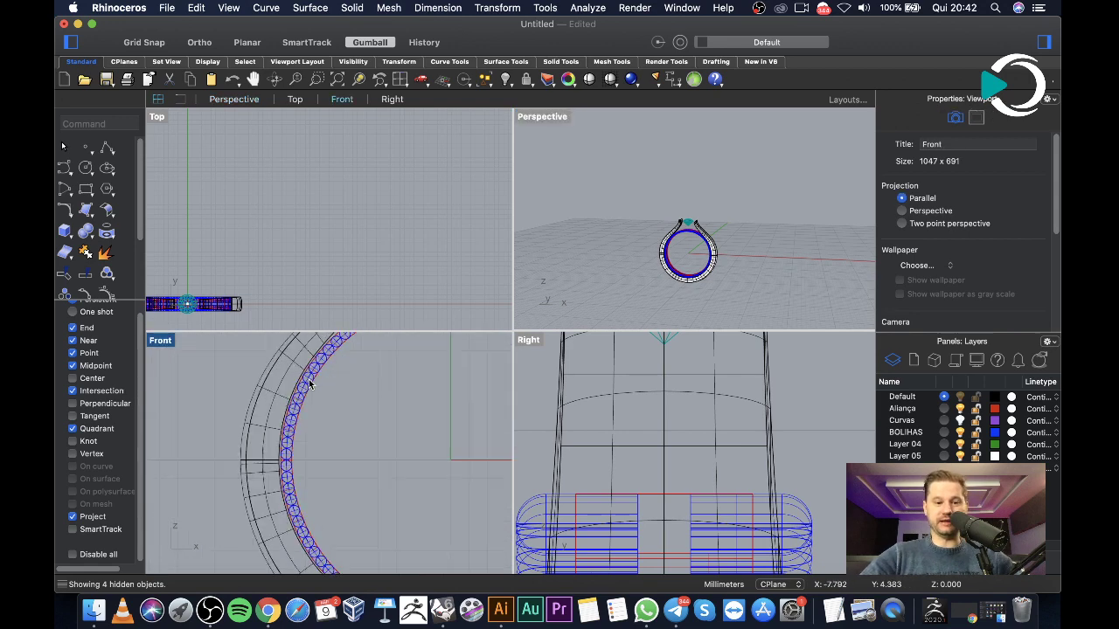
{"action": "scroll", "coordinate": [311, 379], "scroll_direction": "down", "scroll_amount": 3}
{"action": "scroll", "coordinate": [302, 424], "scroll_direction": "up", "scroll_amount": 5}
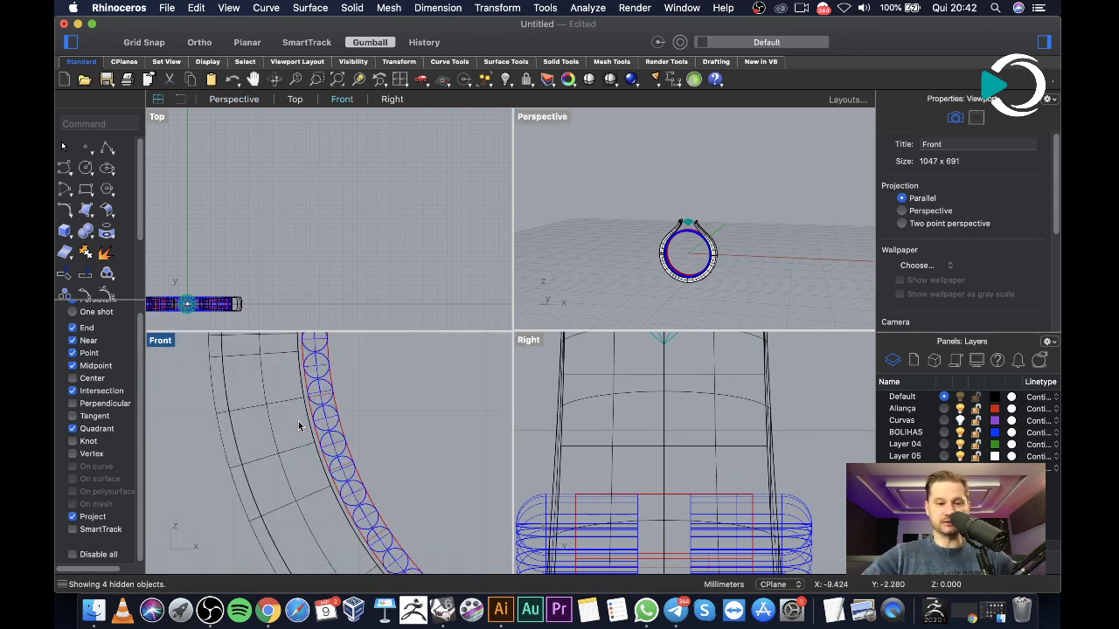
{"action": "scroll", "coordinate": [301, 417], "scroll_direction": "down", "scroll_amount": 4}
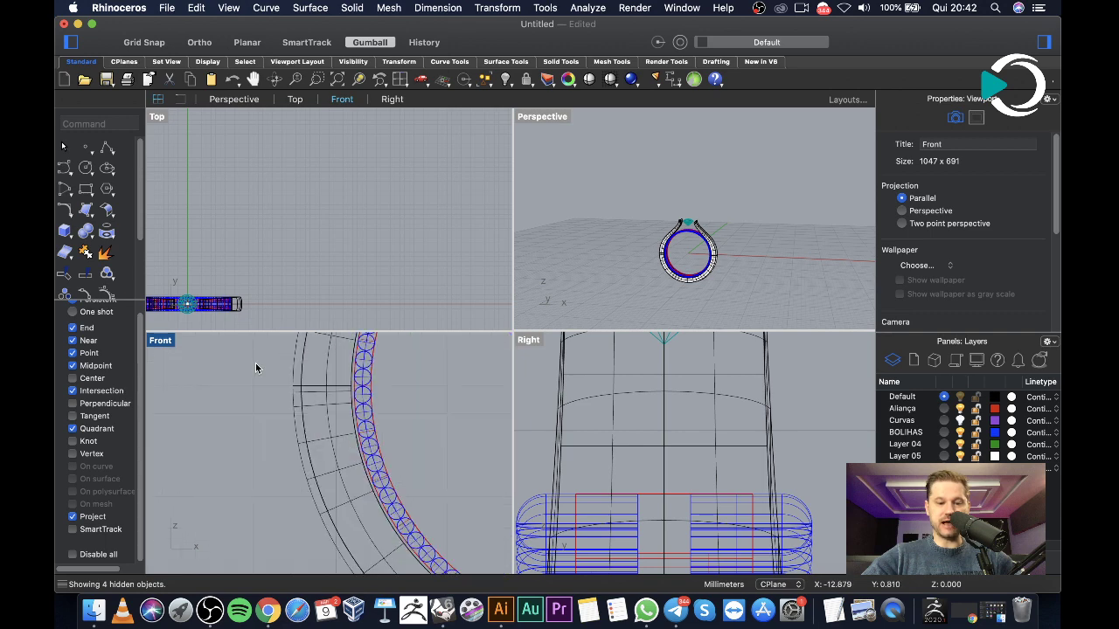
{"action": "scroll", "coordinate": [341, 382], "scroll_direction": "up", "scroll_amount": 3}
{"action": "scroll", "coordinate": [342, 387], "scroll_direction": "down", "scroll_amount": 3}
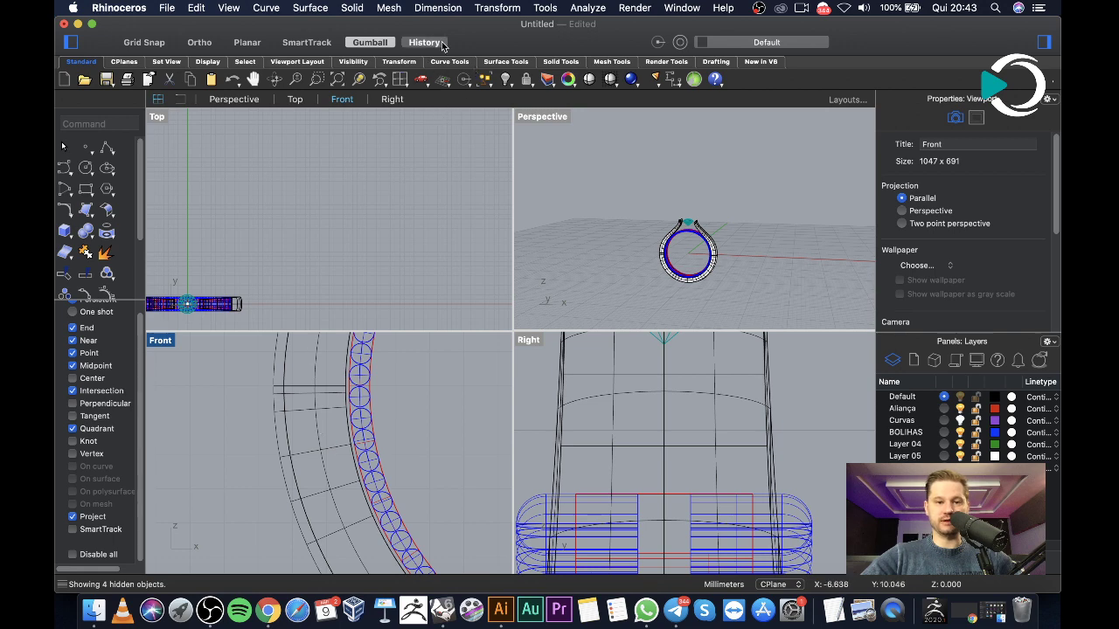
{"action": "scroll", "coordinate": [373, 464], "scroll_direction": "down", "scroll_amount": 5}
{"action": "scroll", "coordinate": [374, 464], "scroll_direction": "up", "scroll_amount": 5}
{"action": "scroll", "coordinate": [220, 408], "scroll_direction": "down", "scroll_amount": 1}
{"action": "scroll", "coordinate": [260, 367], "scroll_direction": "up", "scroll_amount": 6}
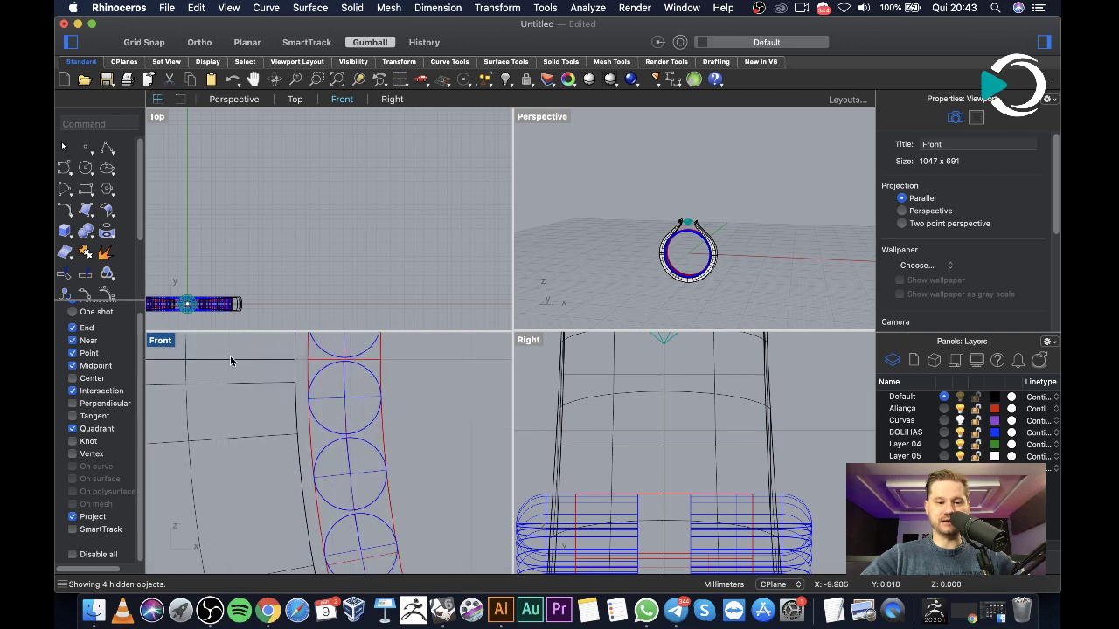
{"action": "scroll", "coordinate": [269, 363], "scroll_direction": "down", "scroll_amount": 3}
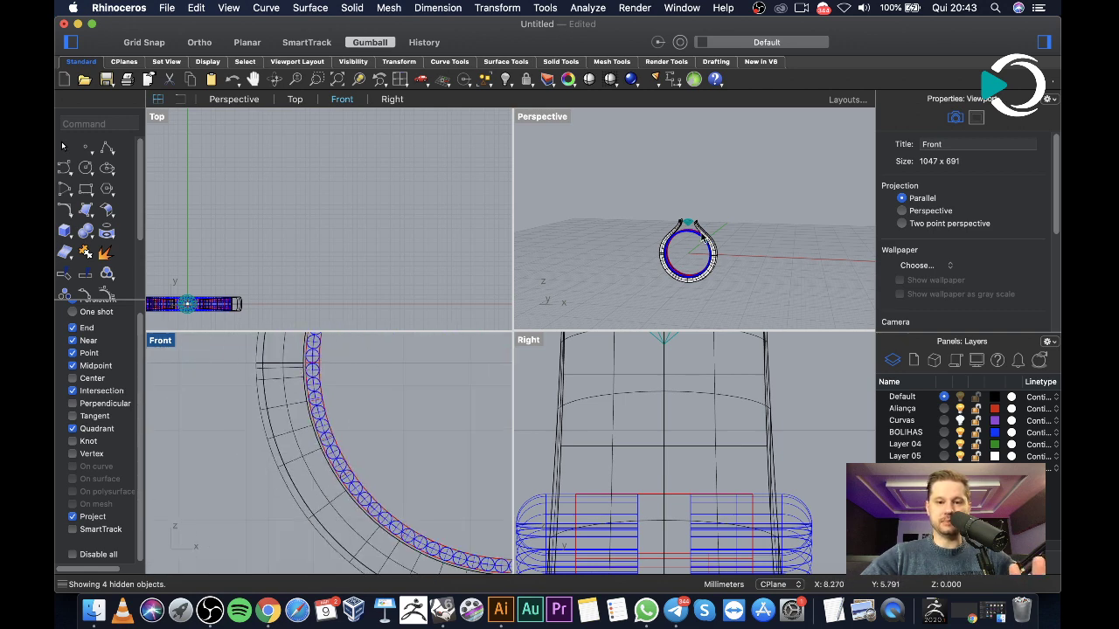
Delete the upper and lower arm polysurfaces on both sides of the ring
{"action": "scroll", "coordinate": [704, 236], "scroll_direction": "up", "scroll_amount": 5}
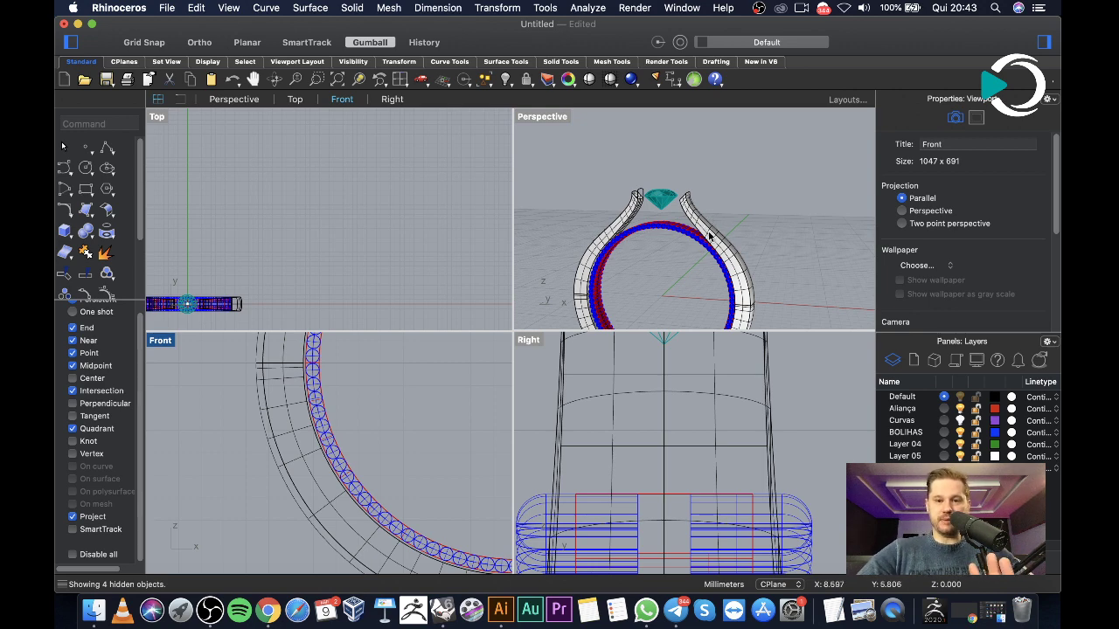
{"action": "left_click", "coordinate": [715, 243]}
{"action": "key", "text": "Delete"}
{"action": "scroll", "coordinate": [729, 241], "scroll_direction": "down", "scroll_amount": 8}
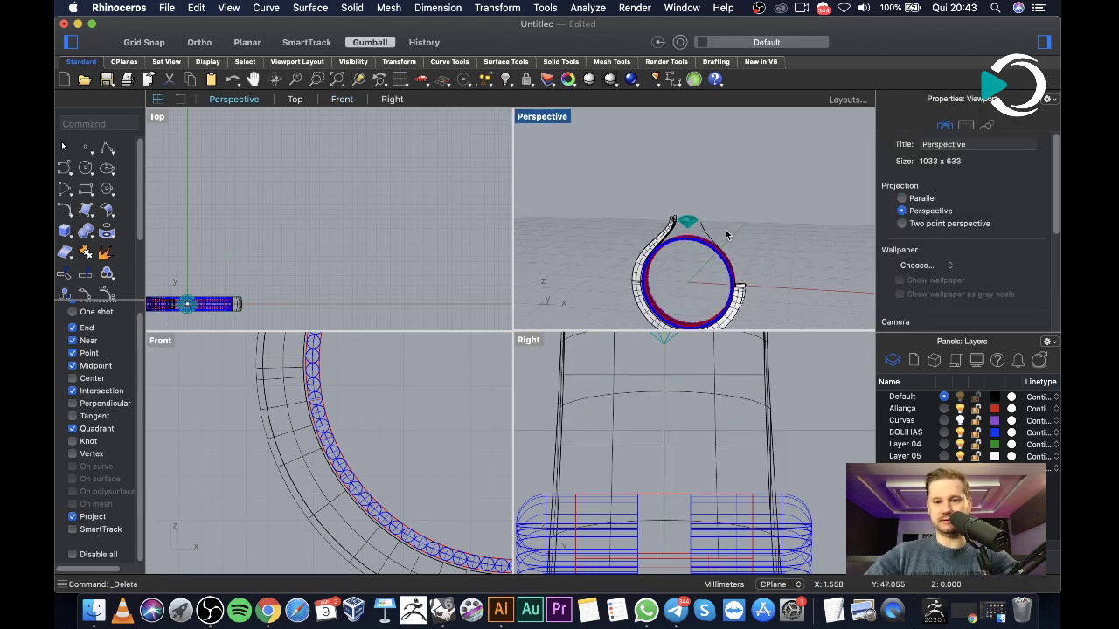
{"action": "scroll", "coordinate": [733, 287], "scroll_direction": "up", "scroll_amount": 6}
{"action": "left_click", "coordinate": [730, 241]}
{"action": "key", "text": "Delete"}
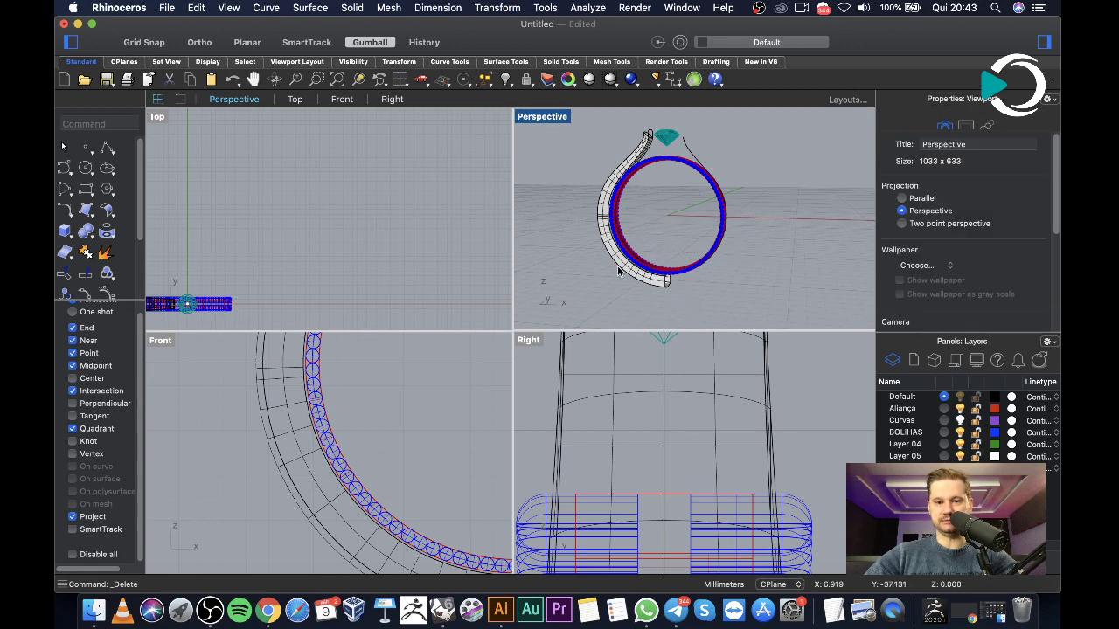
{"action": "left_click", "coordinate": [618, 267]}
{"action": "key", "text": "Delete"}
{"action": "key", "text": "super+z"}
{"action": "key", "text": "Delete"}
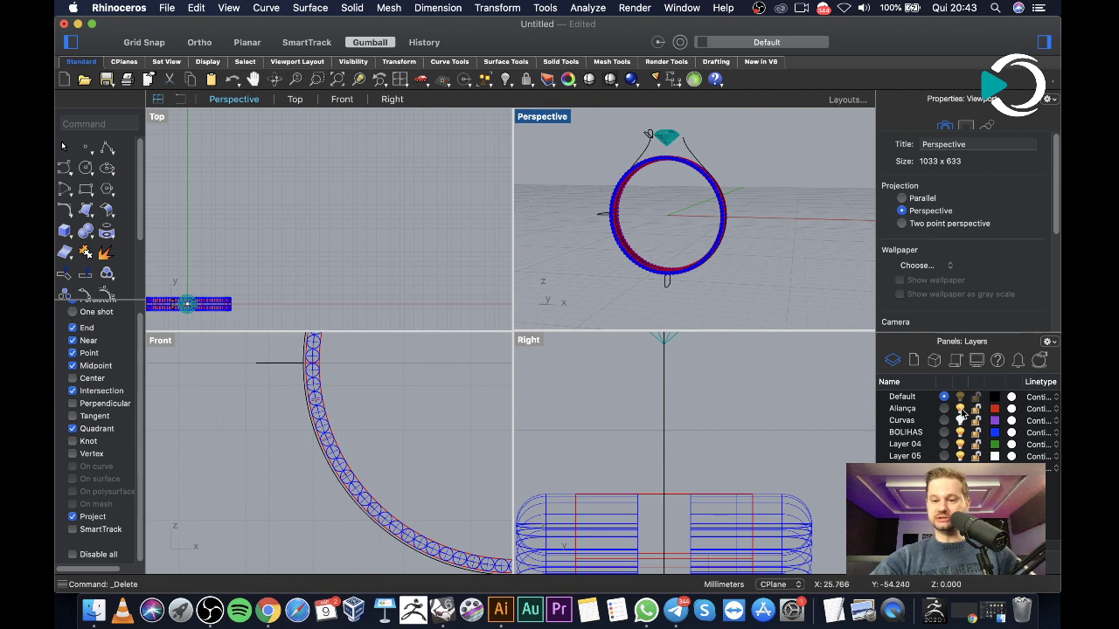
Place a point where the red band's outer edge meets the horizontal axis on the ring's left side in the Front view
{"action": "scroll", "coordinate": [289, 421], "scroll_direction": "down", "scroll_amount": 3}
{"action": "scroll", "coordinate": [275, 375], "scroll_direction": "up", "scroll_amount": 6}
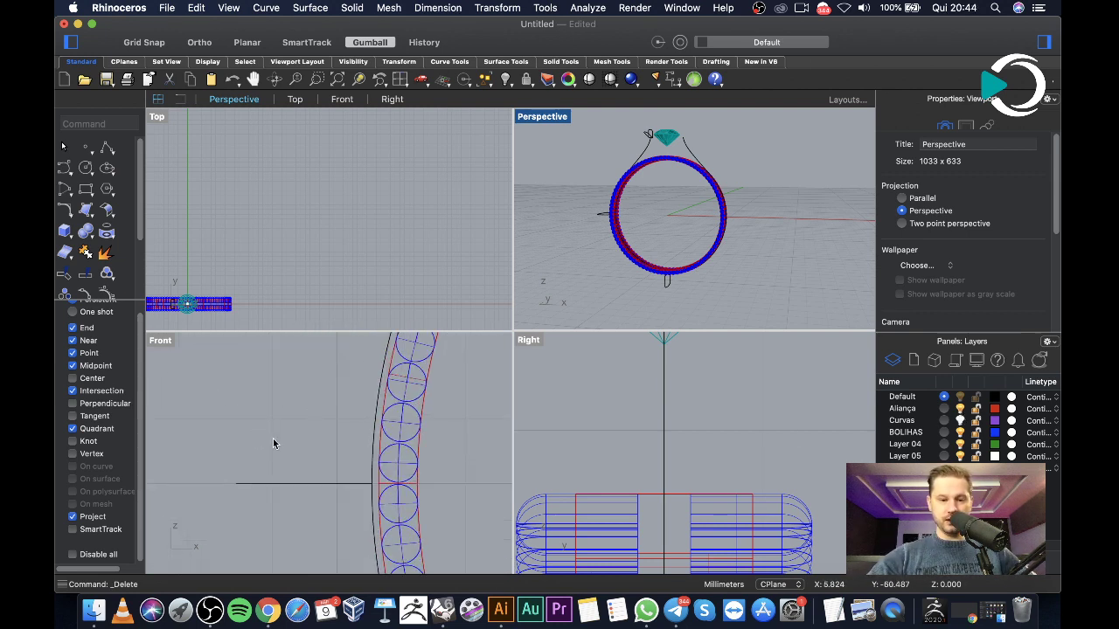
{"action": "left_click", "coordinate": [88, 148]}
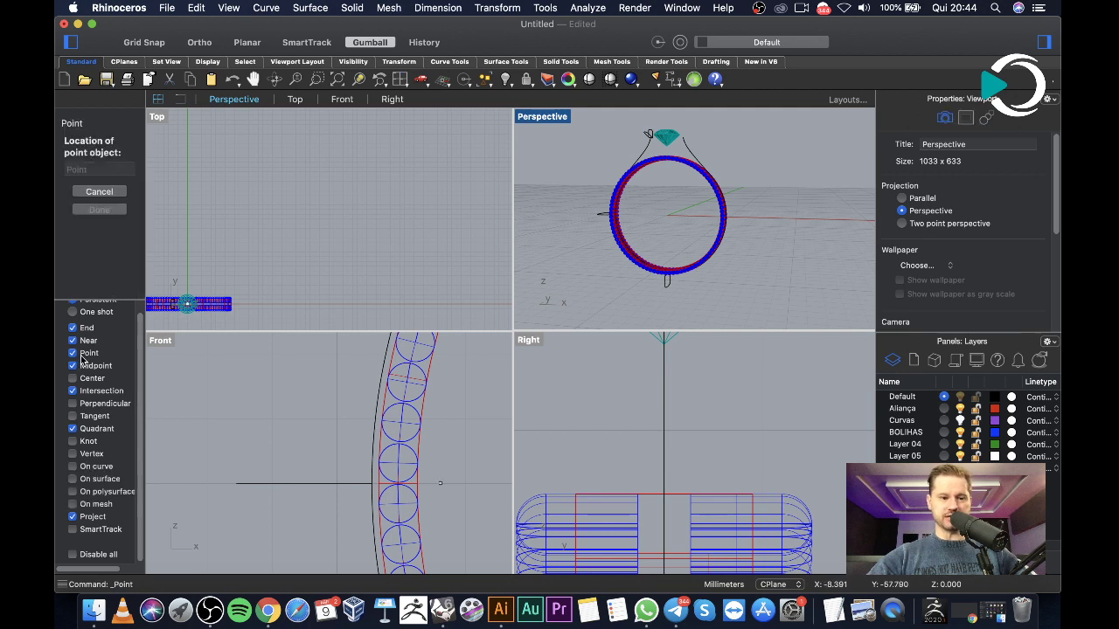
{"action": "scroll", "coordinate": [367, 491], "scroll_direction": "up", "scroll_amount": 3}
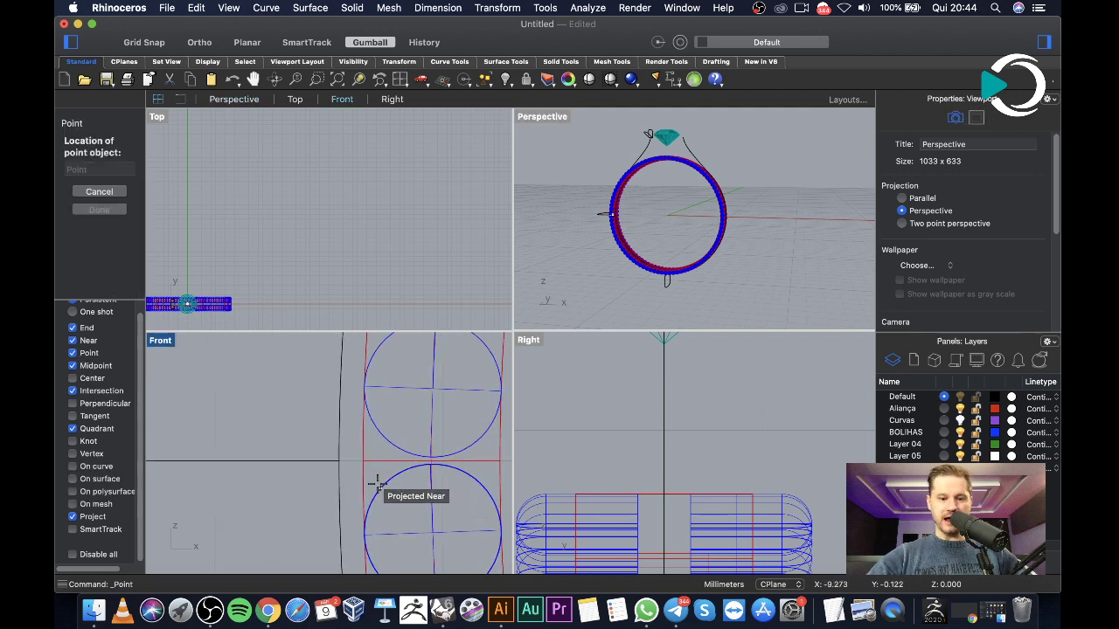
{"action": "left_click", "coordinate": [363, 460]}
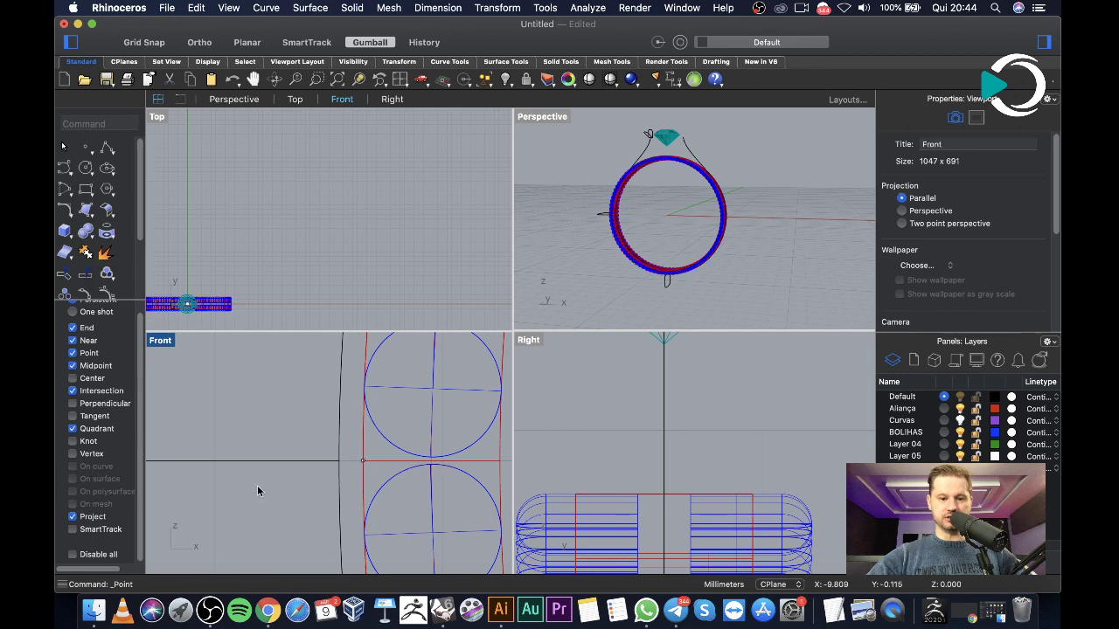
Hide the Aliança and BOLIHAS layers
{"action": "scroll", "coordinate": [262, 487], "scroll_direction": "down", "scroll_amount": 3}
{"action": "scroll", "coordinate": [306, 476], "scroll_direction": "down", "scroll_amount": 4}
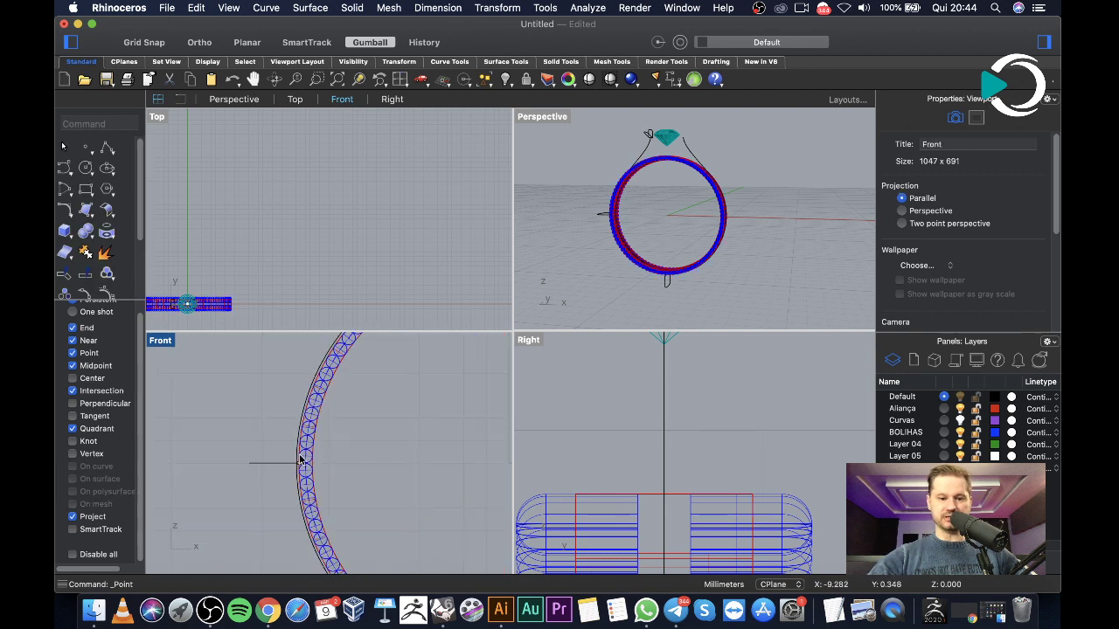
{"action": "right_click_drag", "start_coordinate": [646, 182], "coordinate": [699, 194]}
{"action": "scroll", "coordinate": [700, 194], "scroll_direction": "up", "scroll_amount": 6}
{"action": "scroll", "coordinate": [737, 218], "scroll_direction": "down", "scroll_amount": 3}
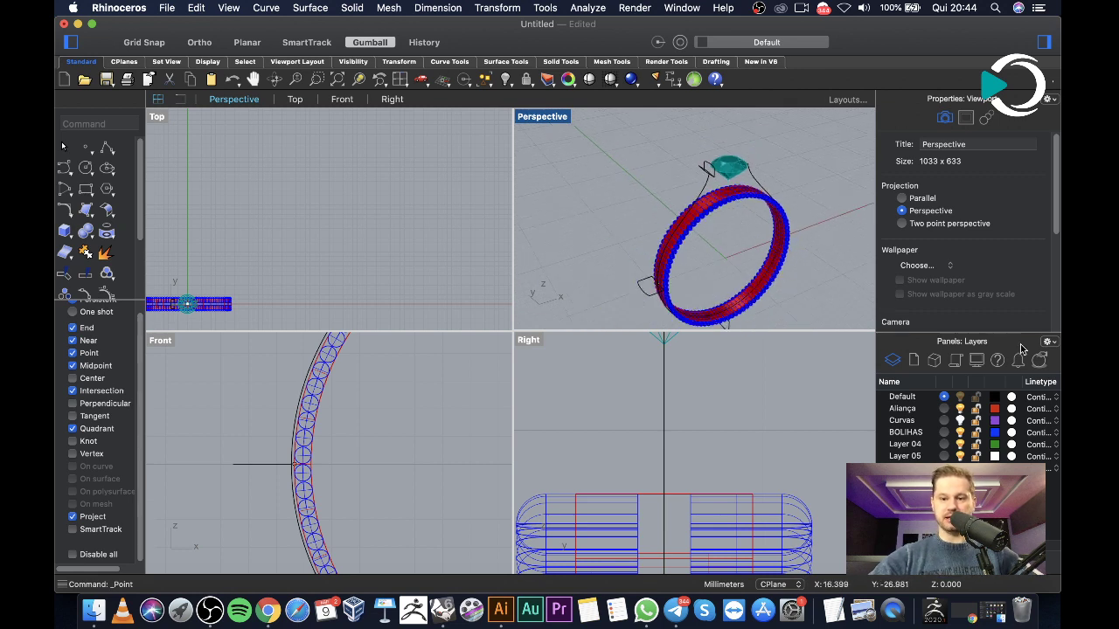
{"action": "right_click_drag", "start_coordinate": [759, 242], "coordinate": [748, 240]}
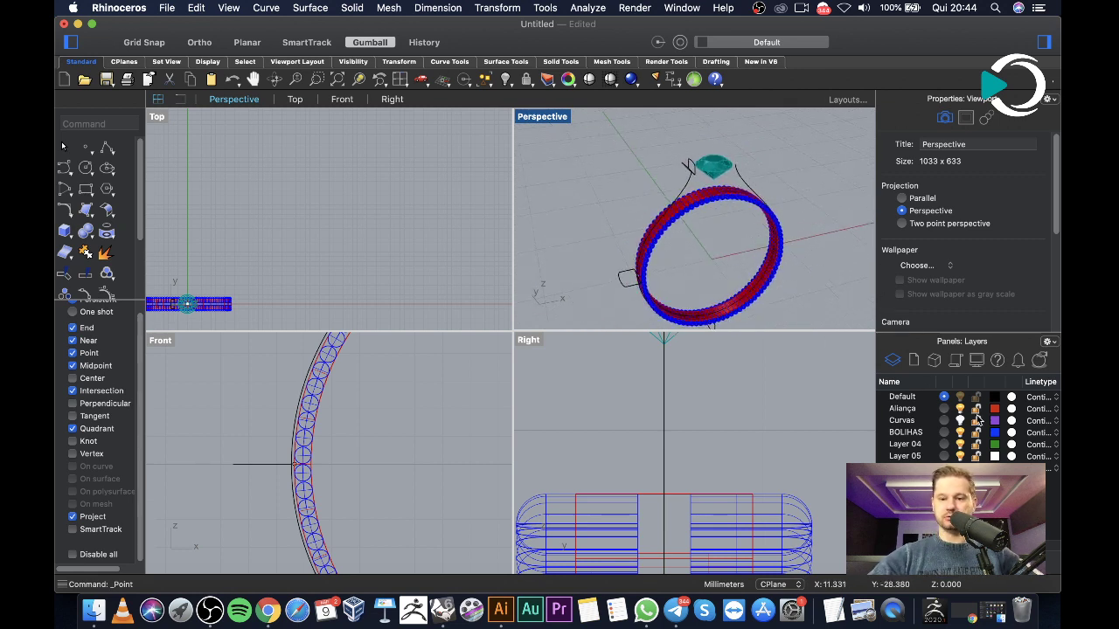
{"action": "left_click", "coordinate": [961, 408]}
{"action": "left_click", "coordinate": [960, 432]}
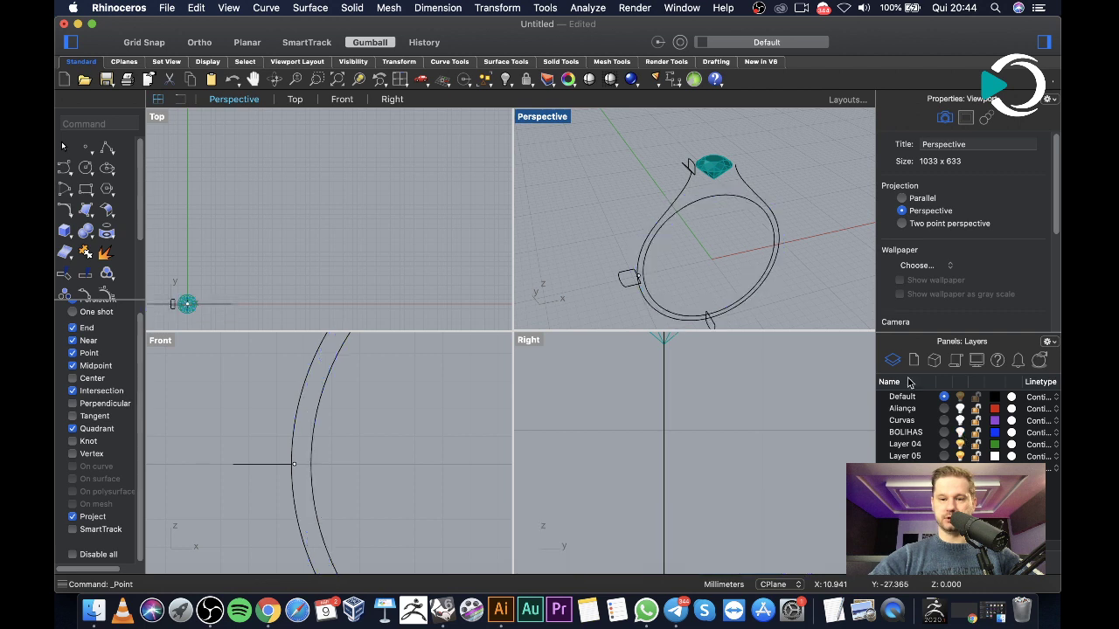
Draw a circle centred on the origin (0) through the placed point in the Front view
{"action": "scroll", "coordinate": [739, 259], "scroll_direction": "down", "scroll_amount": 2}
{"action": "scroll", "coordinate": [373, 415], "scroll_direction": "down", "scroll_amount": 6}
{"action": "right_click_drag", "start_coordinate": [391, 496], "coordinate": [340, 468]}
{"action": "scroll", "coordinate": [262, 377], "scroll_direction": "up", "scroll_amount": 7}
{"action": "right_click_drag", "start_coordinate": [269, 440], "coordinate": [206, 390]}
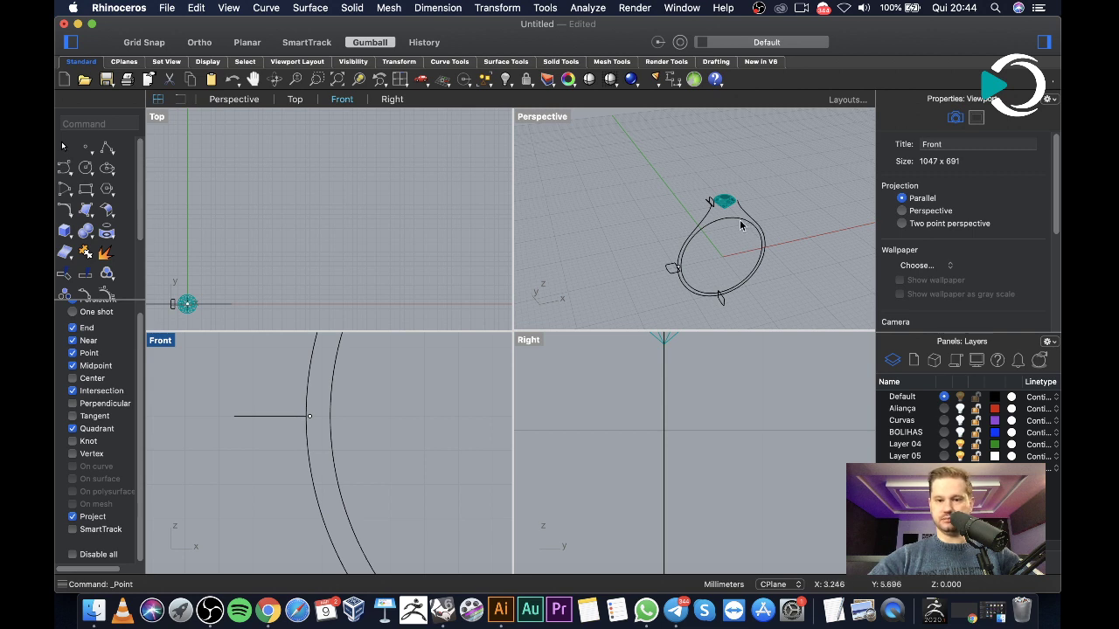
{"action": "left_click", "coordinate": [85, 168]}
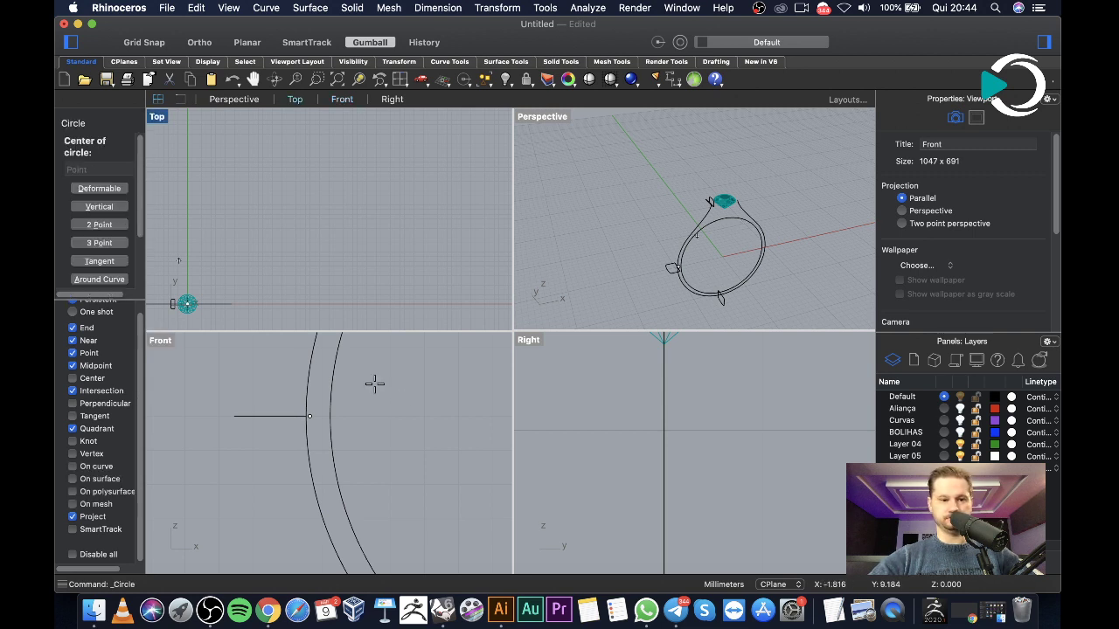
{"action": "type", "text": "0"}
{"action": "key", "text": "Return"}
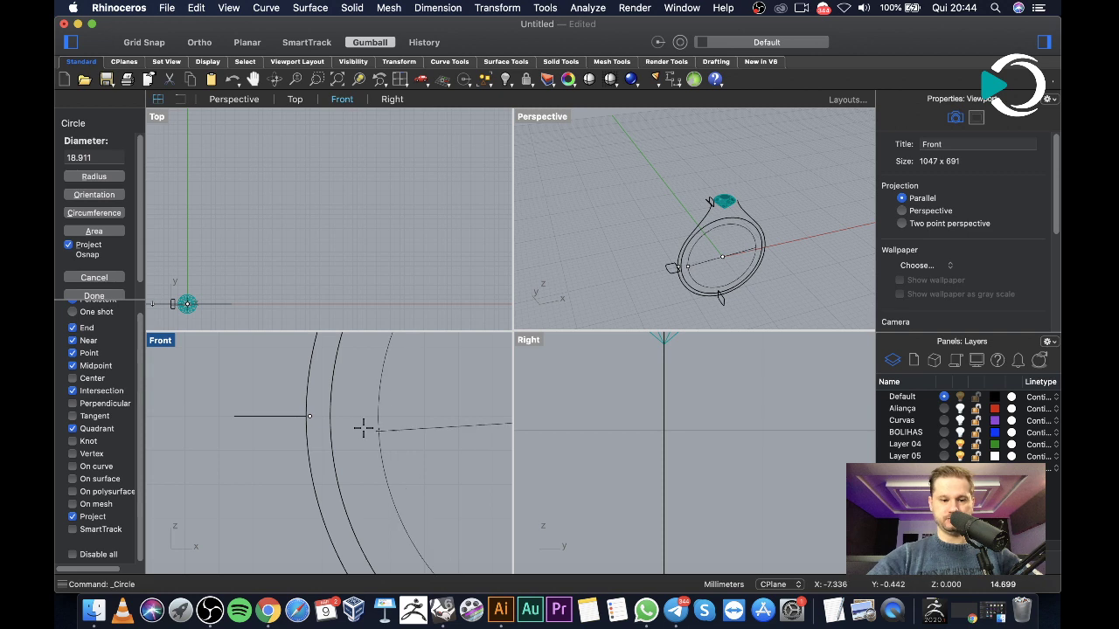
{"action": "left_click", "coordinate": [308, 417]}
Move the side cross-section profile horizontally inward to the new circle in the Front view and deselect it
{"action": "left_click_drag", "start_coordinate": [197, 402], "coordinate": [313, 450]}
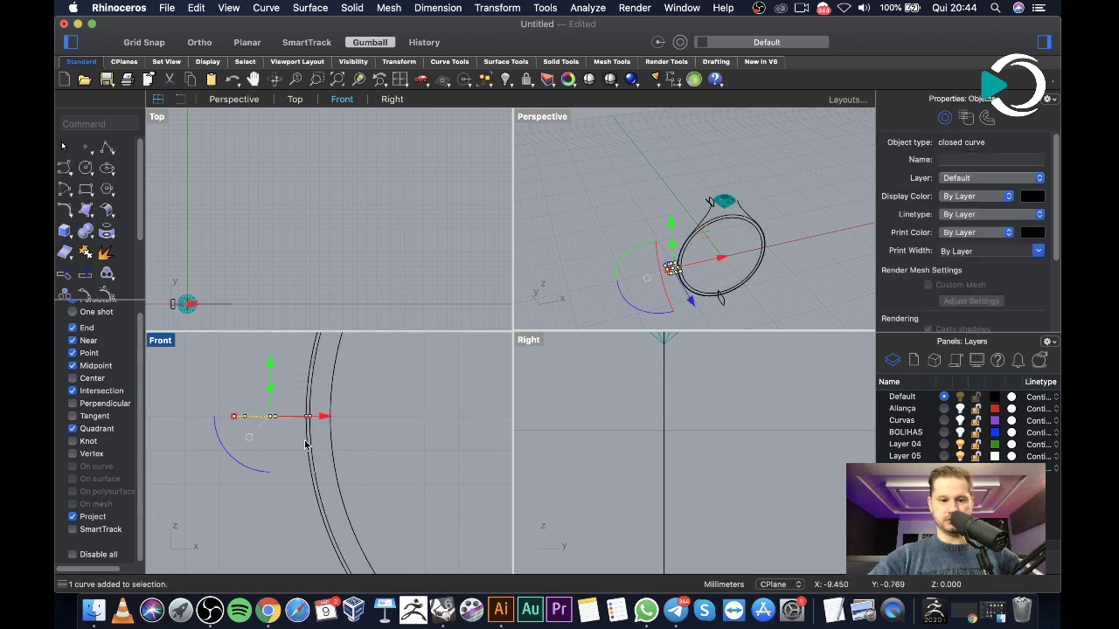
{"action": "scroll", "coordinate": [295, 417], "scroll_direction": "up", "scroll_amount": 5}
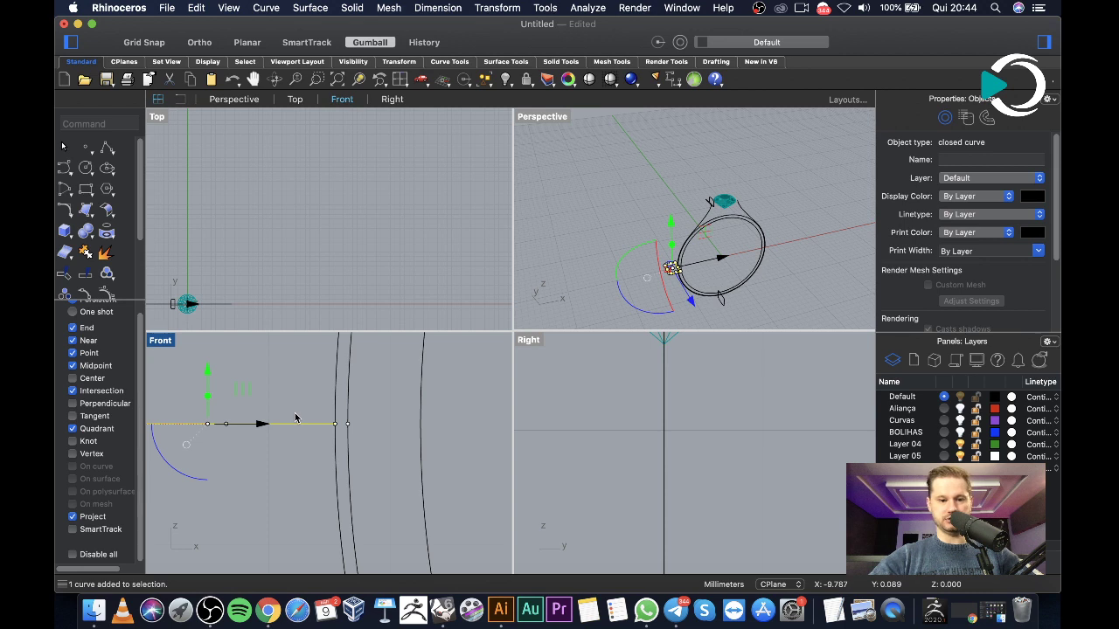
{"action": "scroll", "coordinate": [296, 417], "scroll_direction": "down", "scroll_amount": 3}
{"action": "key", "text": "Escape"}
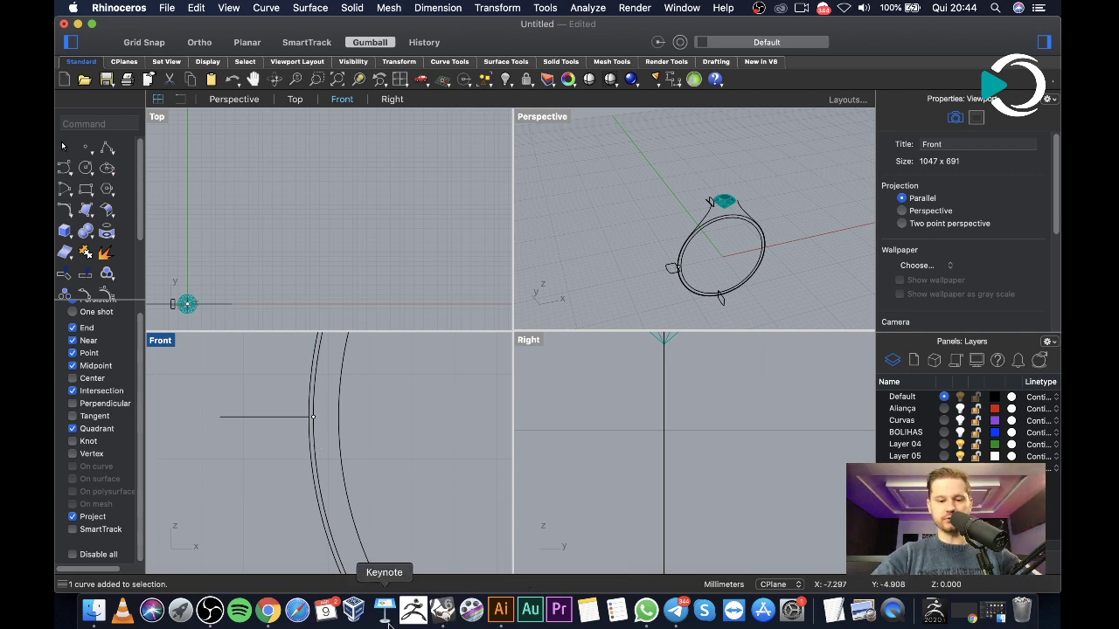
Switch to OBS Studio and transition the WebCam scene to the program output
{"action": "left_click", "coordinate": [210, 610]}
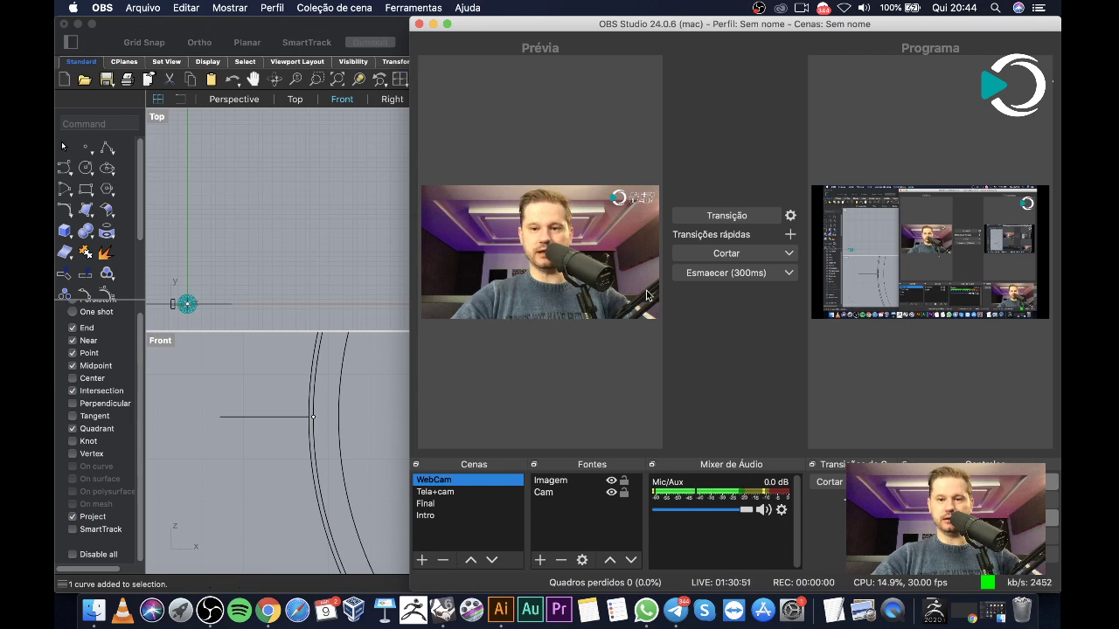
{"action": "left_click", "coordinate": [707, 214]}
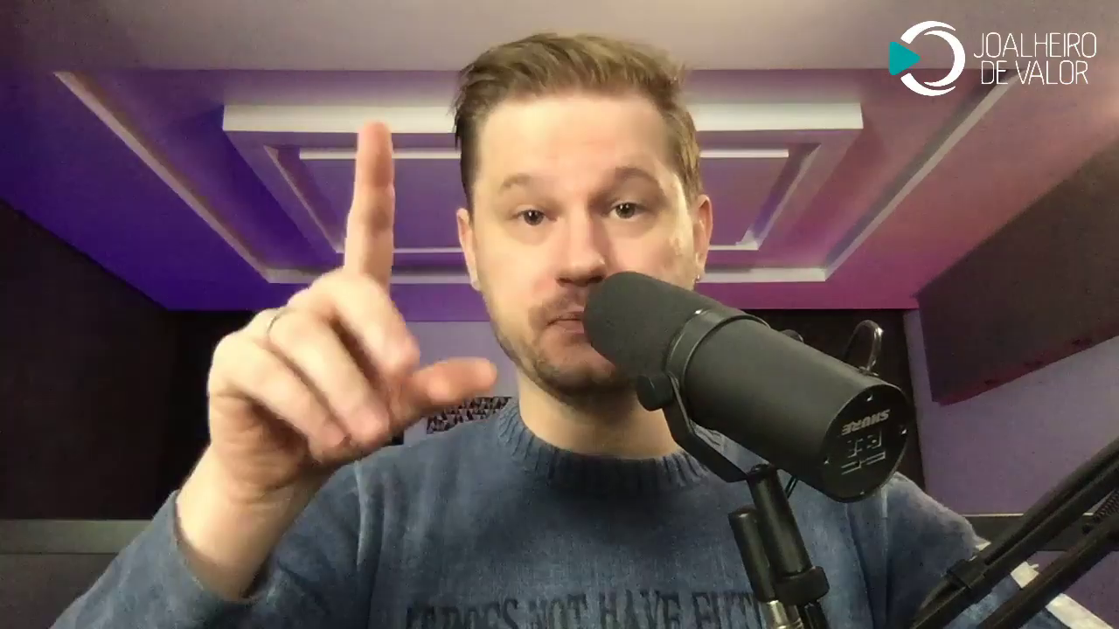
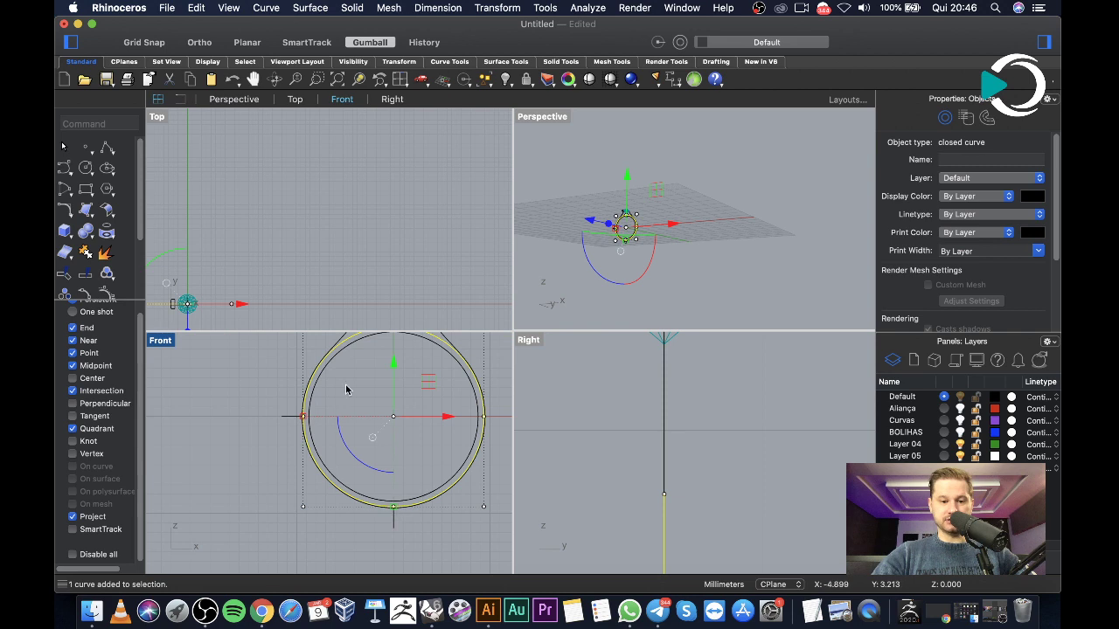
Examine the side arm curve and its fit against the guide circles in the Front view
{"action": "left_click", "coordinate": [388, 369]}
{"action": "scroll", "coordinate": [378, 446], "scroll_direction": "down", "scroll_amount": 5}
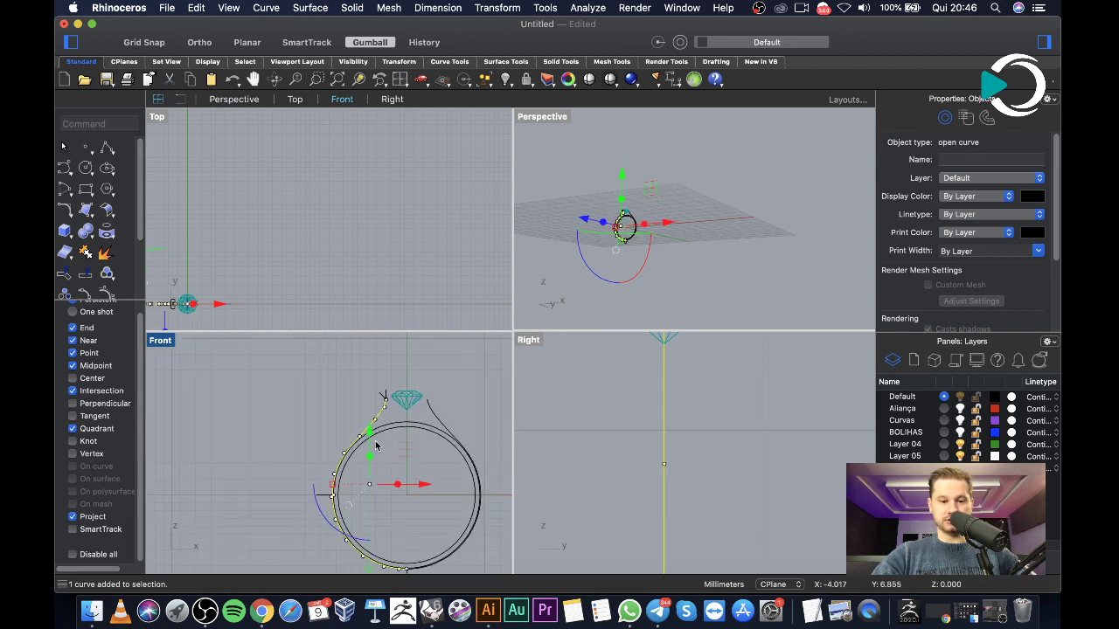
{"action": "scroll", "coordinate": [331, 437], "scroll_direction": "up", "scroll_amount": 7}
{"action": "scroll", "coordinate": [326, 434], "scroll_direction": "down", "scroll_amount": 5}
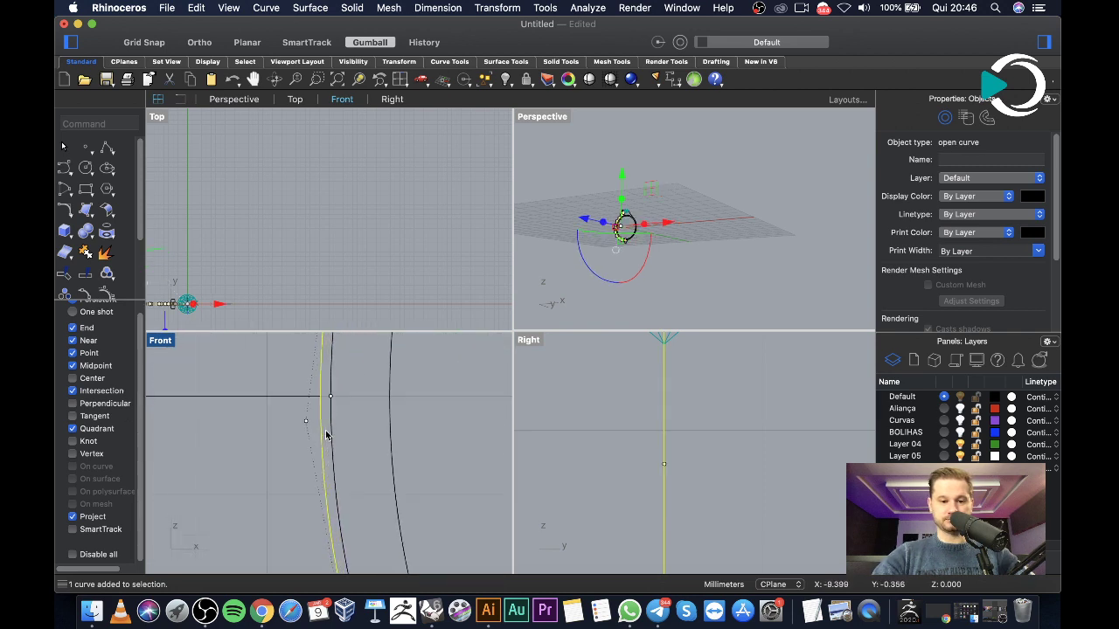
{"action": "left_click", "coordinate": [445, 398]}
{"action": "left_click", "coordinate": [375, 346]}
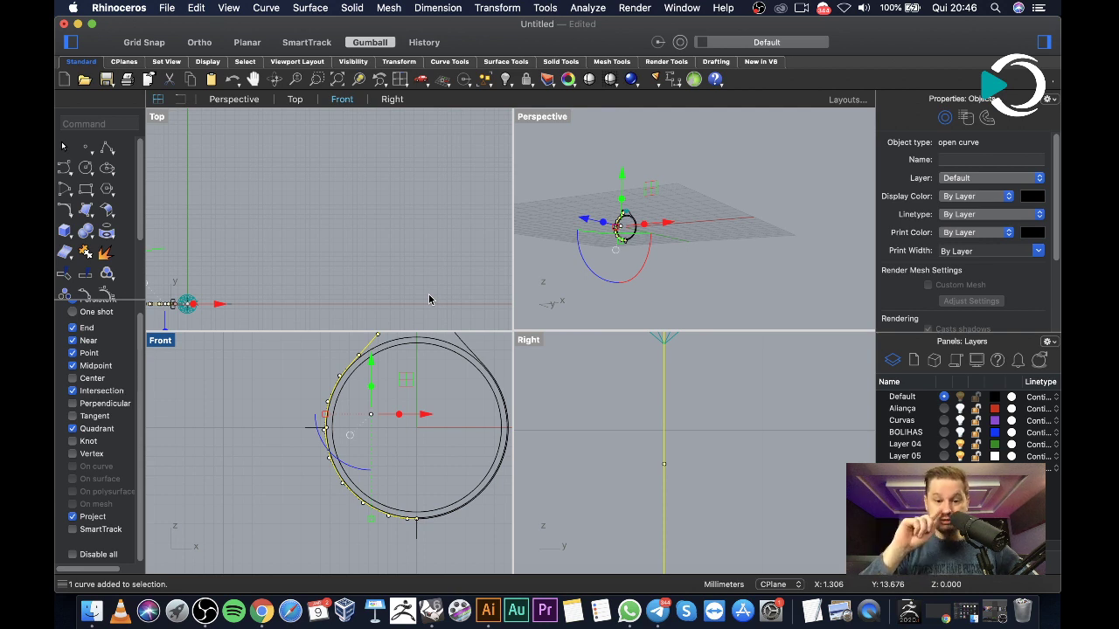
{"action": "left_click", "coordinate": [437, 372]}
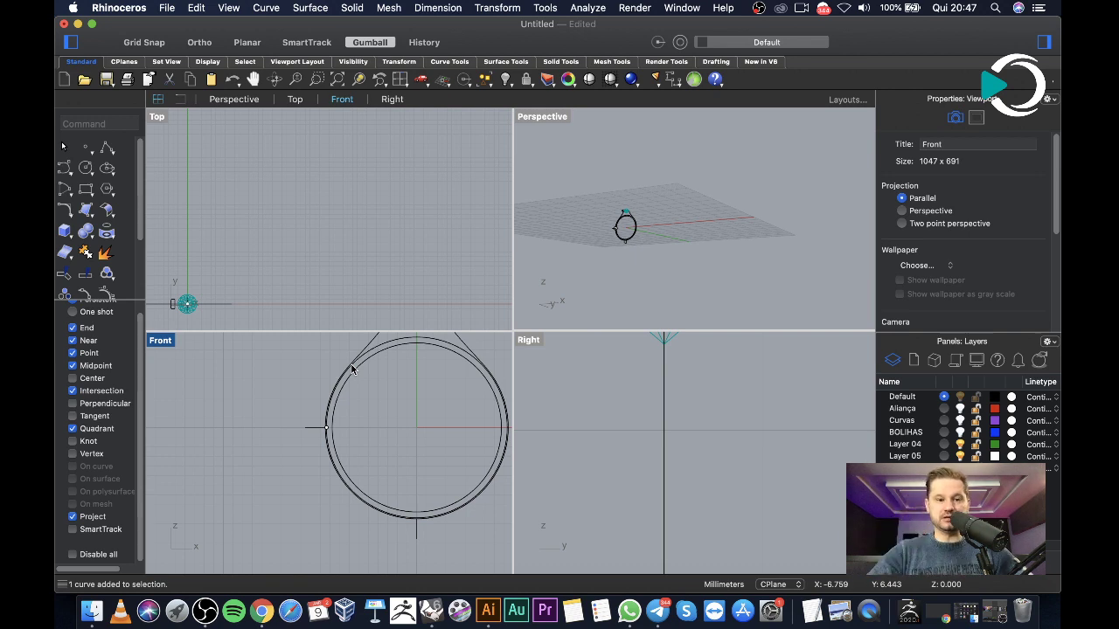
{"action": "scroll", "coordinate": [353, 414], "scroll_direction": "down", "scroll_amount": 6}
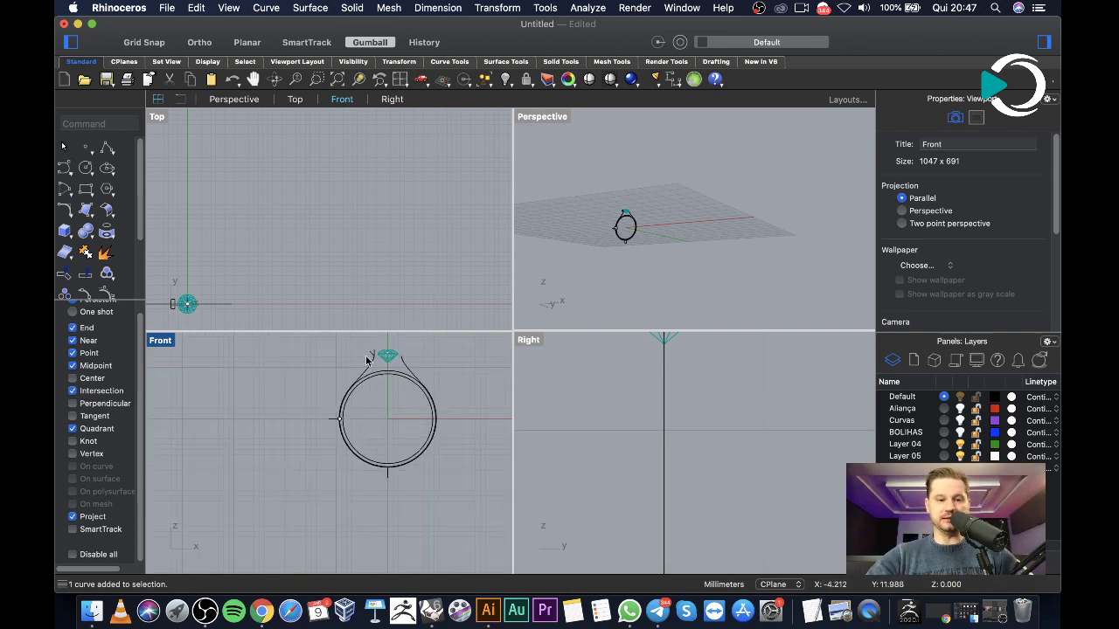
{"action": "right_click_drag", "start_coordinate": [367, 359], "coordinate": [337, 389]}
{"action": "double_click", "coordinate": [161, 341]}
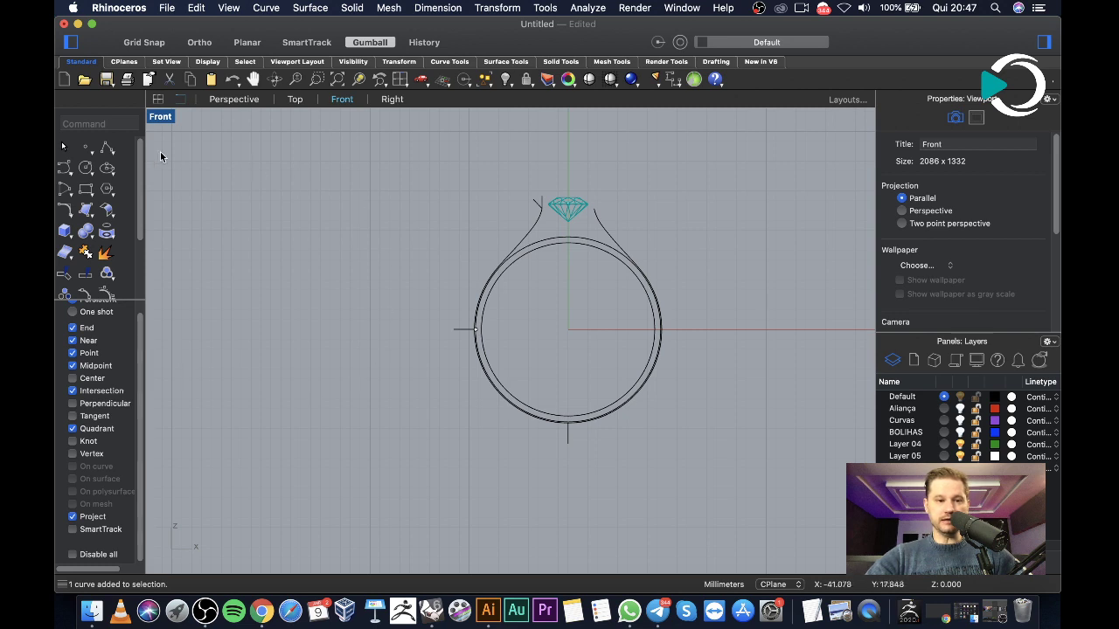
{"action": "double_click", "coordinate": [163, 120]}
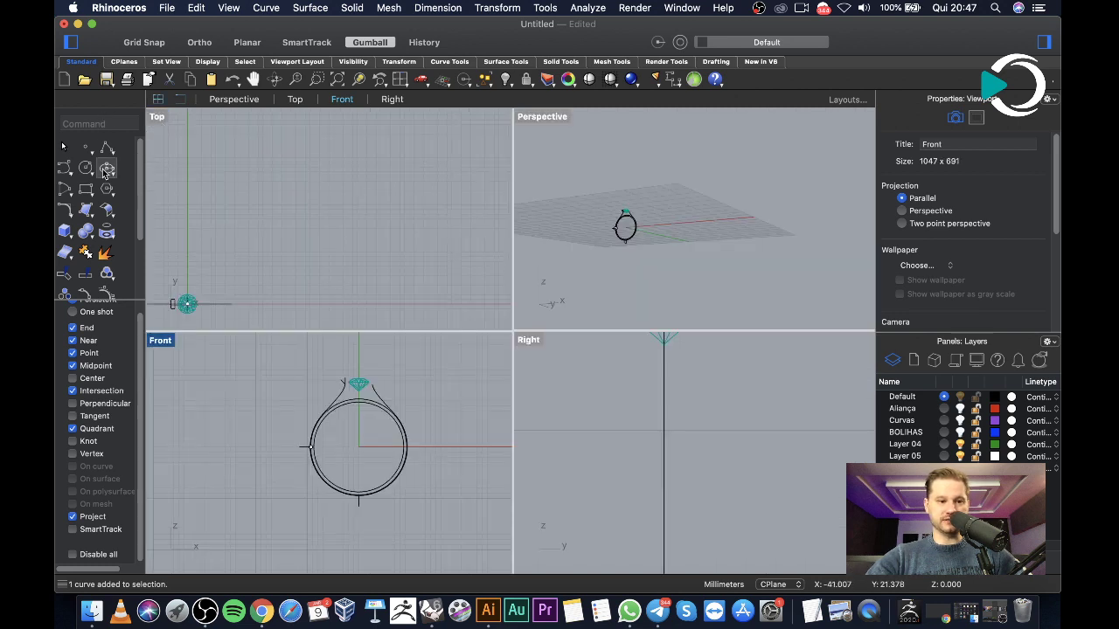
Draw an ellipse in the Top view centred on the side profile's inner edge, with semi-axes about 1.48 mm in Y and 0.9 mm in X
{"action": "left_click", "coordinate": [104, 173]}
{"action": "scroll", "coordinate": [262, 245], "scroll_direction": "up", "scroll_amount": 5}
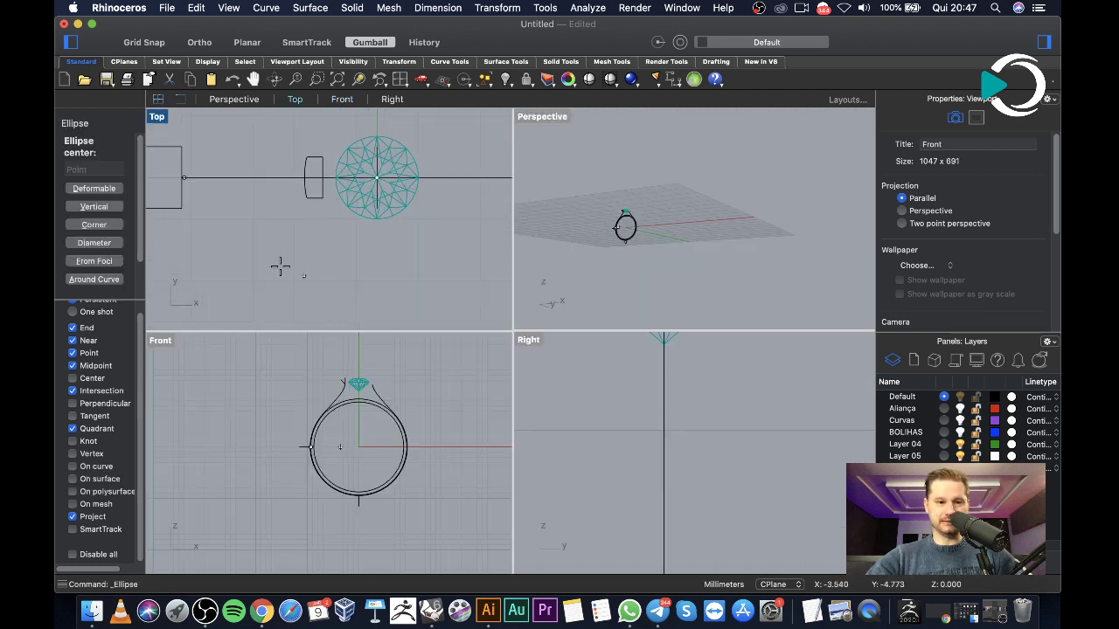
{"action": "scroll", "coordinate": [292, 200], "scroll_direction": "up", "scroll_amount": 6}
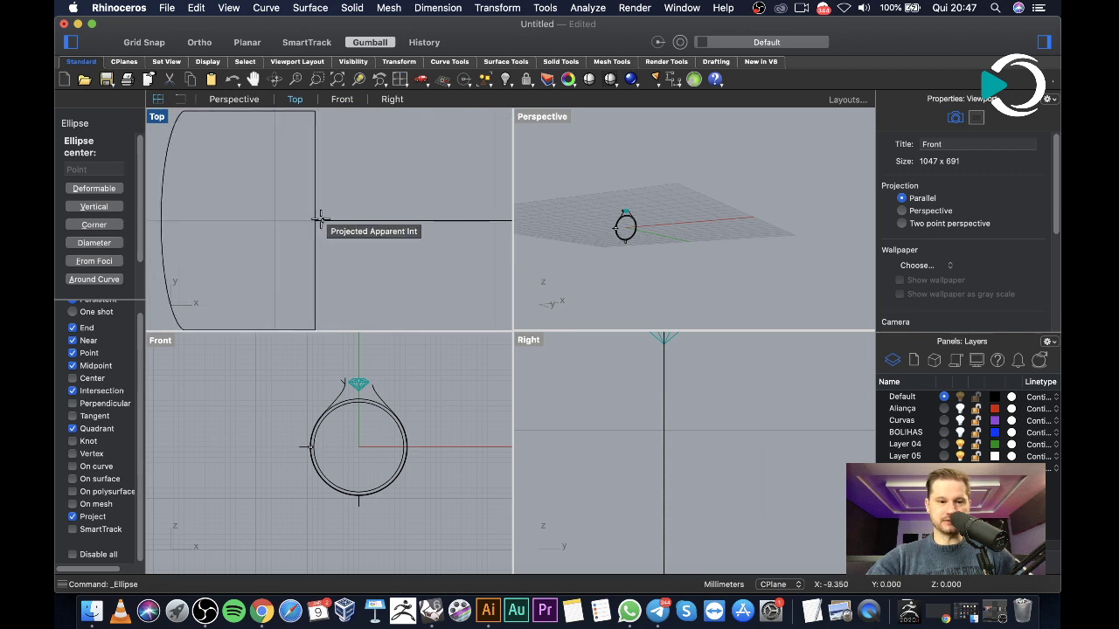
{"action": "left_click", "coordinate": [320, 219]}
{"action": "scroll", "coordinate": [318, 188], "scroll_direction": "down", "scroll_amount": 3}
{"action": "key", "text": "F8"}
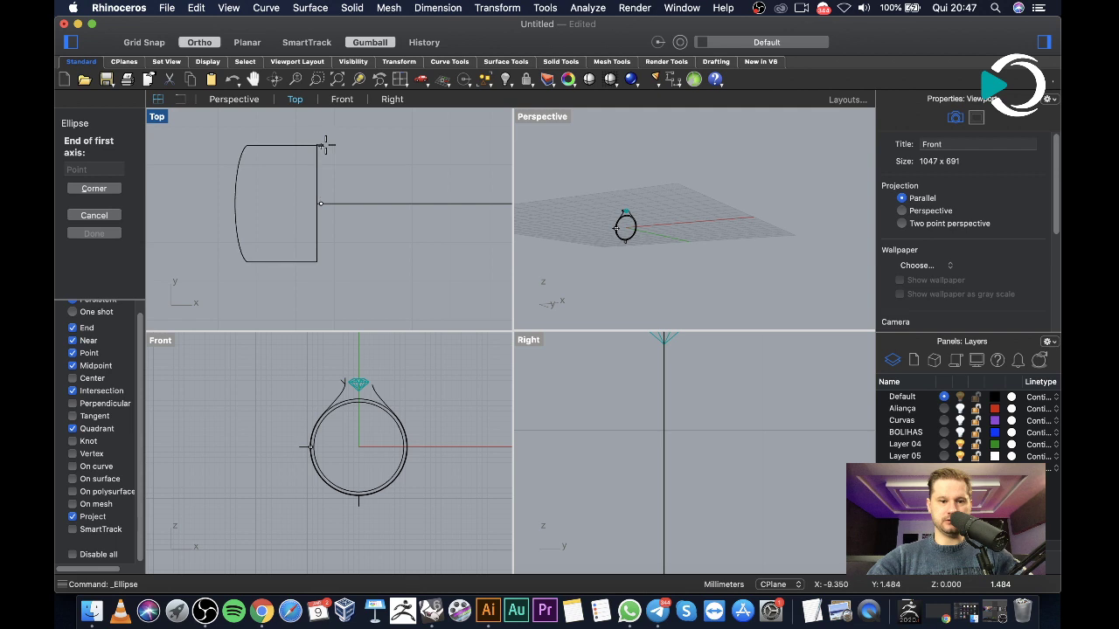
{"action": "left_click", "coordinate": [325, 146]}
{"action": "key", "text": "F8"}
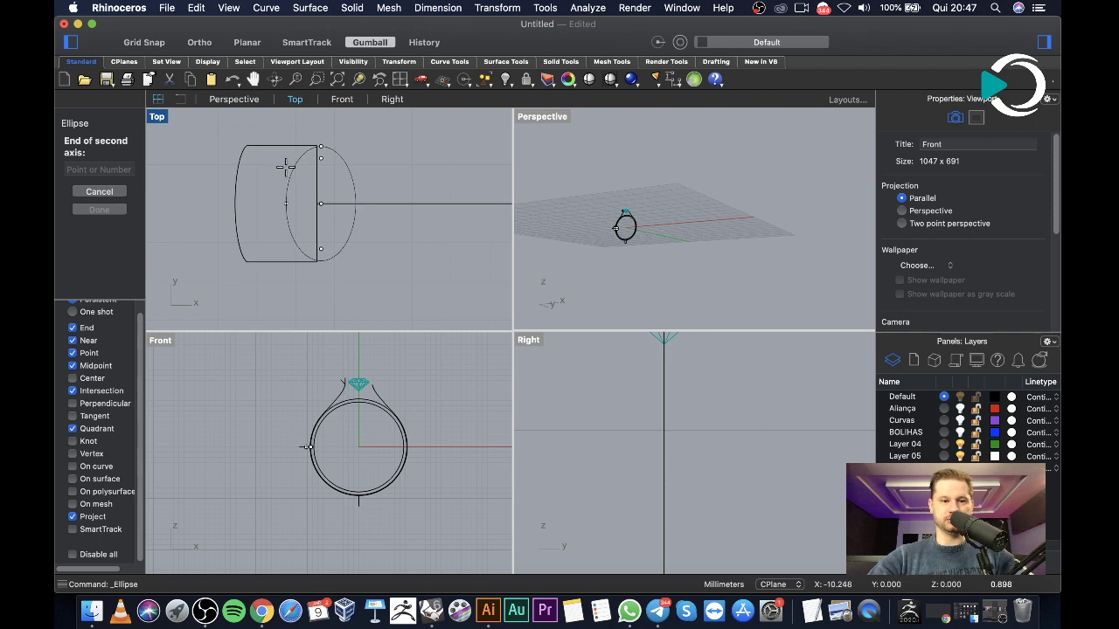
{"action": "left_click", "coordinate": [295, 174]}
Move the ellipse outward in the Top view, from its inner quadrant to the reference point on the guide circle, and deselect it
{"action": "left_click", "coordinate": [293, 186]}
{"action": "type", "text": "mov"}
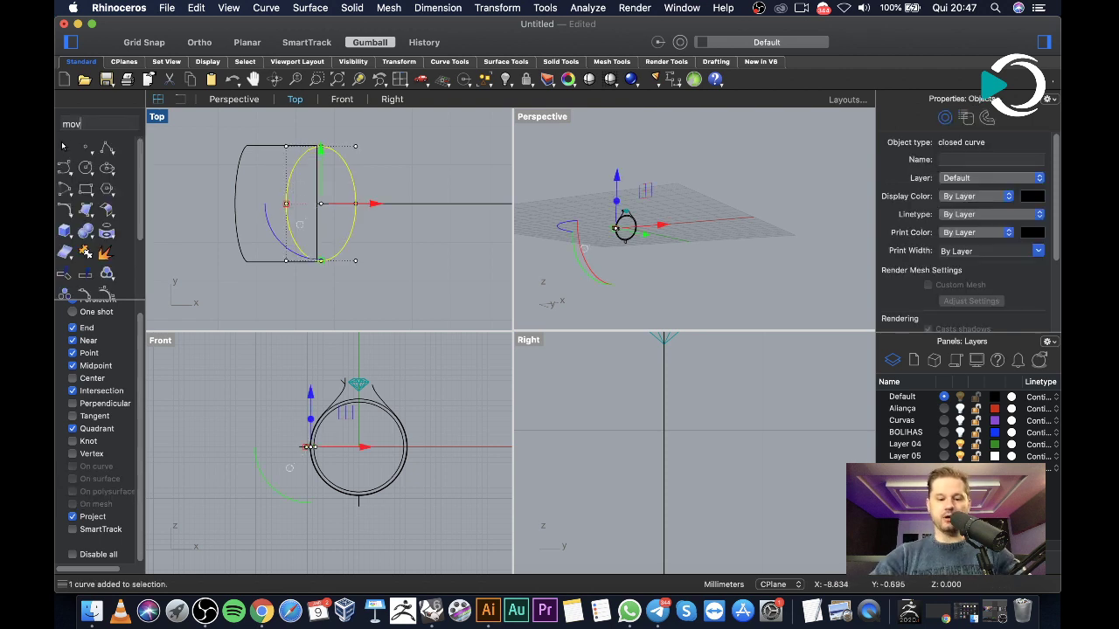
{"action": "key", "text": "Return"}
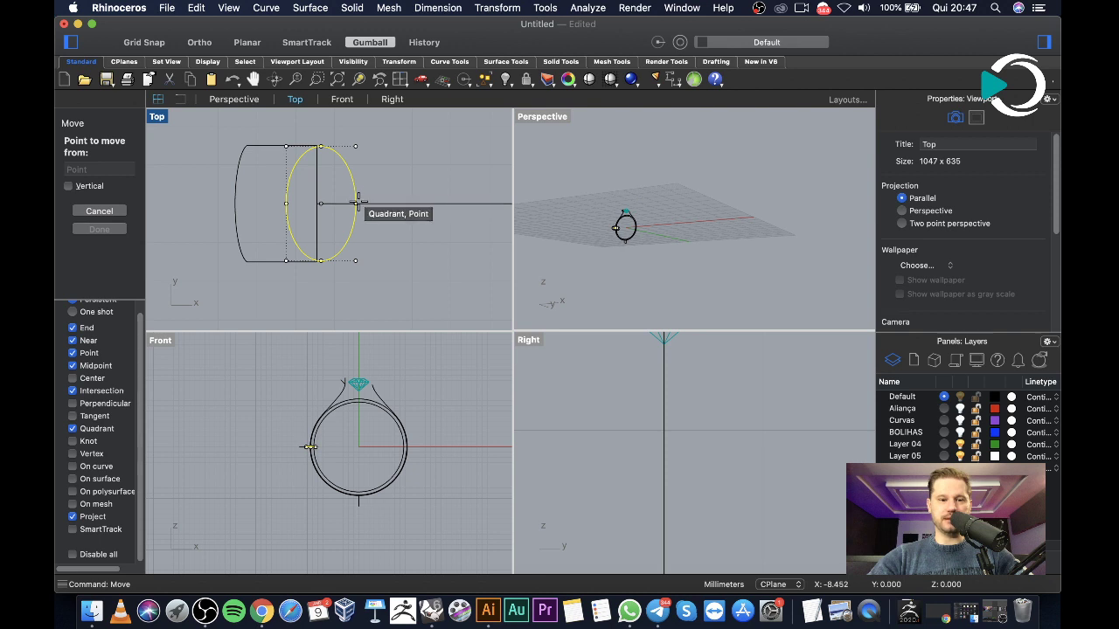
{"action": "left_click", "coordinate": [356, 204]}
{"action": "scroll", "coordinate": [333, 204], "scroll_direction": "up", "scroll_amount": 3}
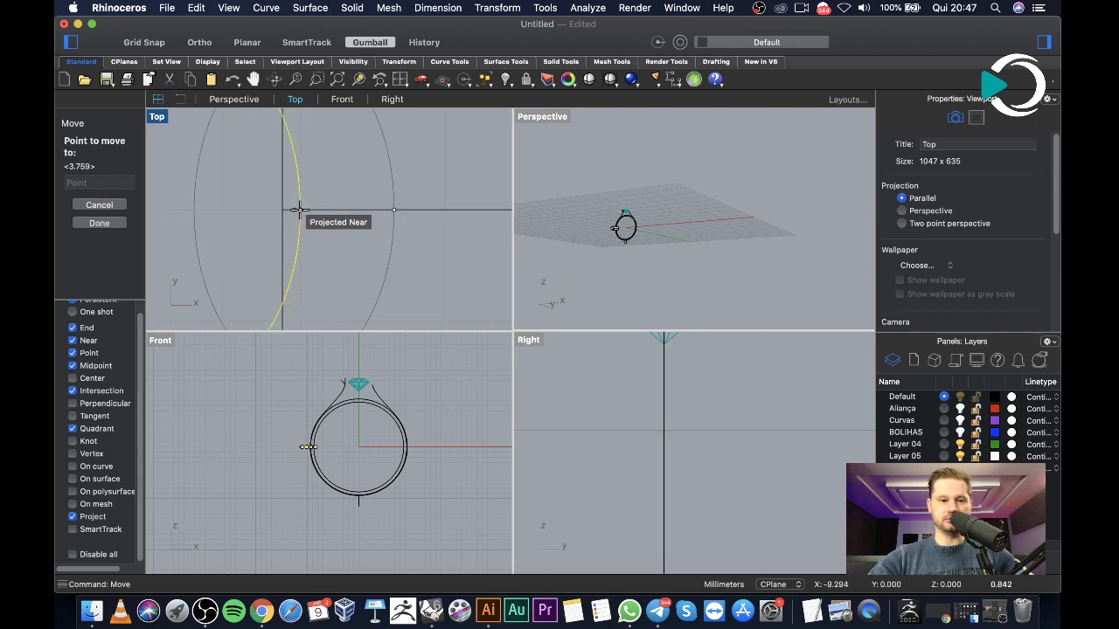
{"action": "left_click", "coordinate": [294, 210]}
{"action": "left_click", "coordinate": [404, 269]}
{"action": "scroll", "coordinate": [400, 255], "scroll_direction": "down", "scroll_amount": 3}
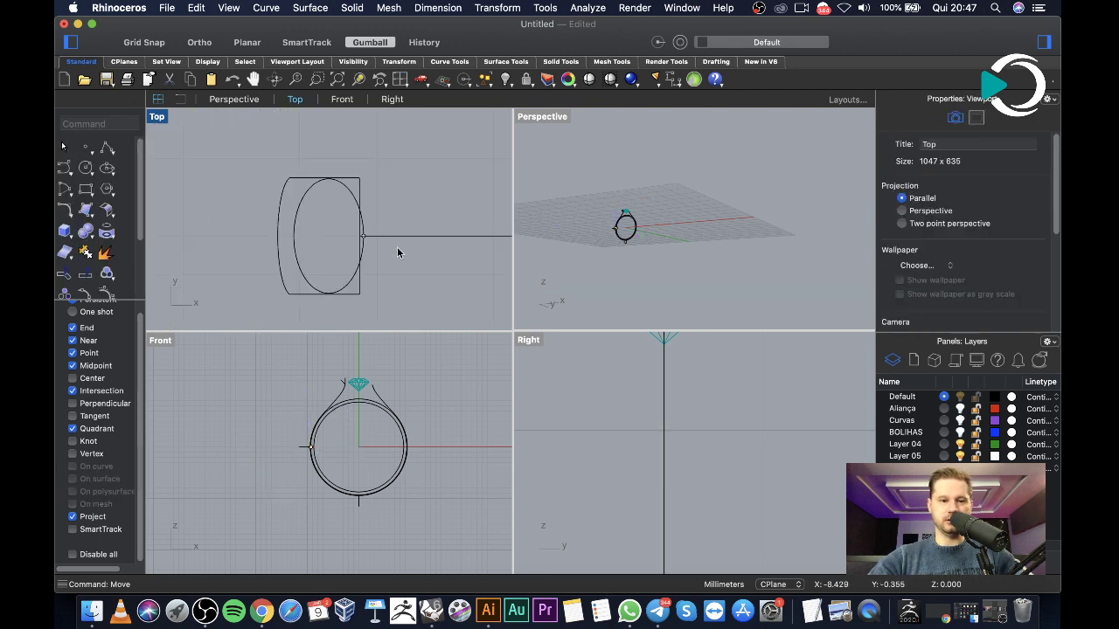
Delete the old side cross-section profile, the reference point and the old bottom profile
{"action": "left_click", "coordinate": [356, 180]}
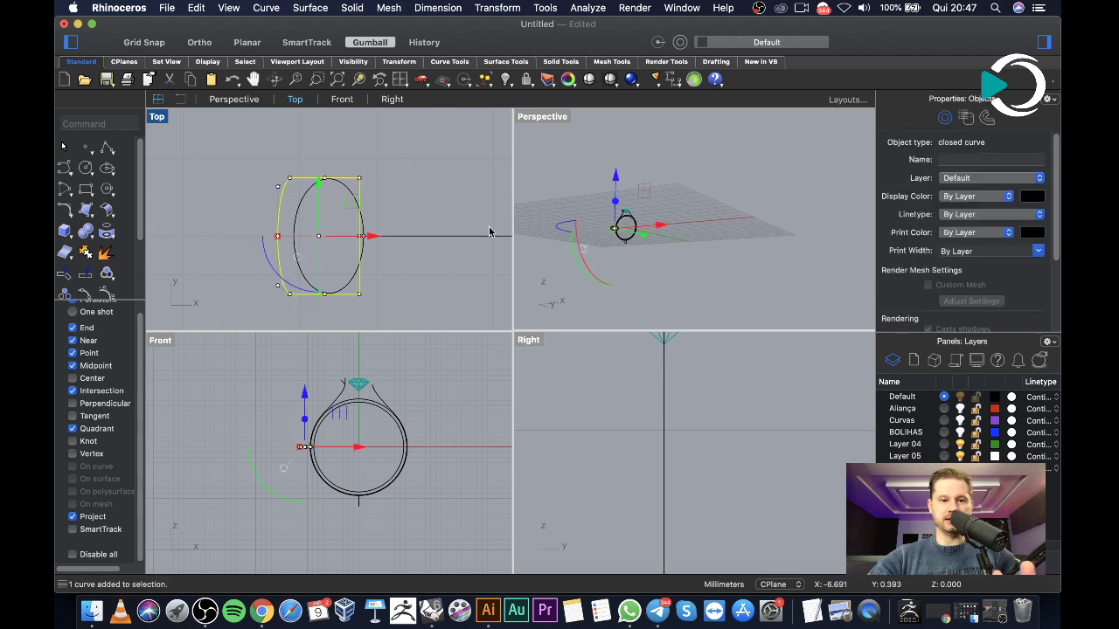
{"action": "key", "text": "Delete"}
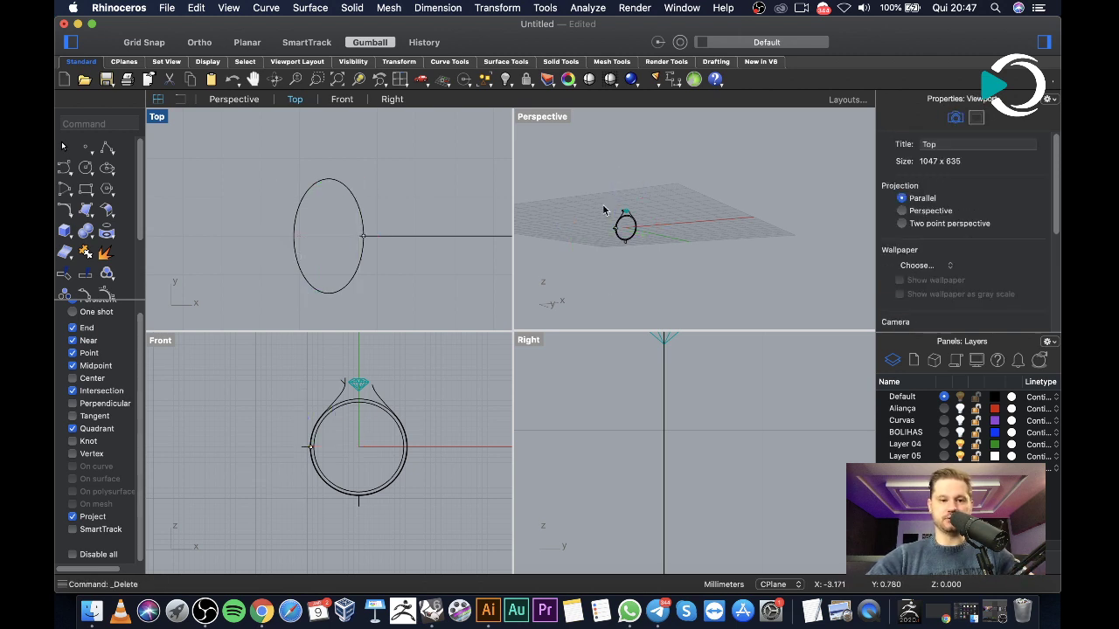
{"action": "scroll", "coordinate": [342, 437], "scroll_direction": "up", "scroll_amount": 5}
{"action": "scroll", "coordinate": [364, 249], "scroll_direction": "up", "scroll_amount": 4}
{"action": "left_click_drag", "start_coordinate": [381, 221], "coordinate": [387, 226]}
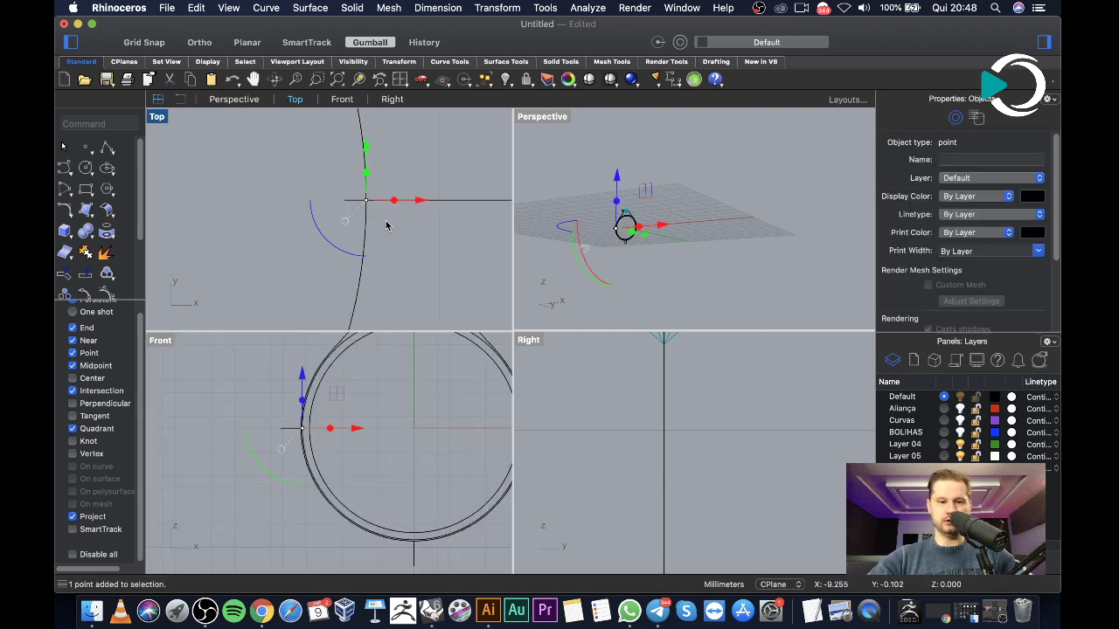
{"action": "key", "text": "Delete"}
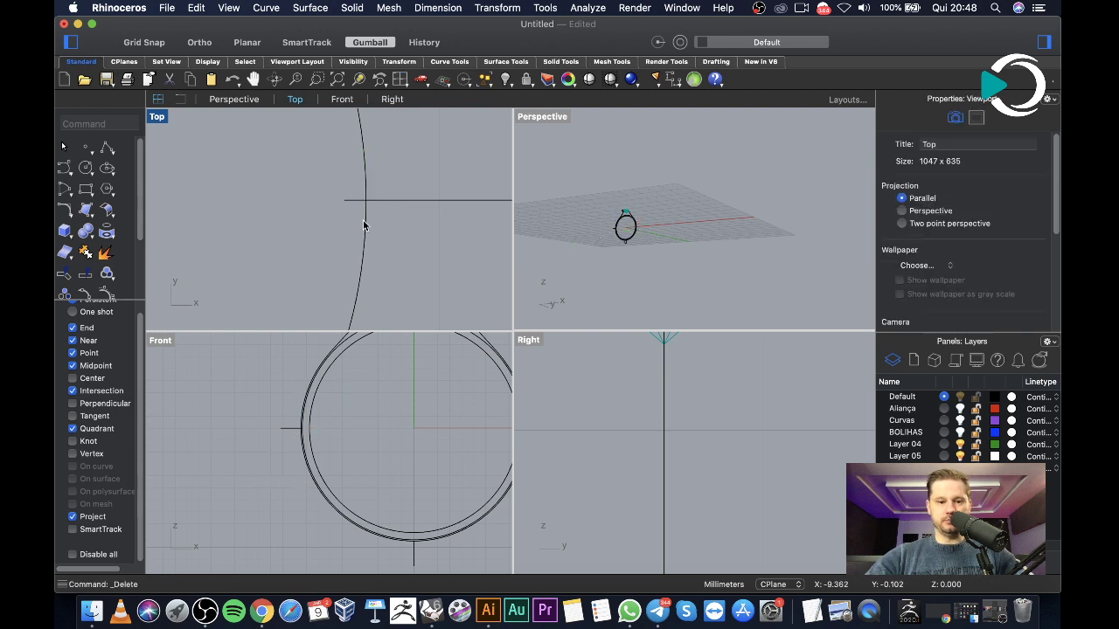
{"action": "left_click_drag", "start_coordinate": [434, 561], "coordinate": [382, 554]}
{"action": "key", "text": "Delete"}
{"action": "scroll", "coordinate": [347, 219], "scroll_direction": "down", "scroll_amount": 3}
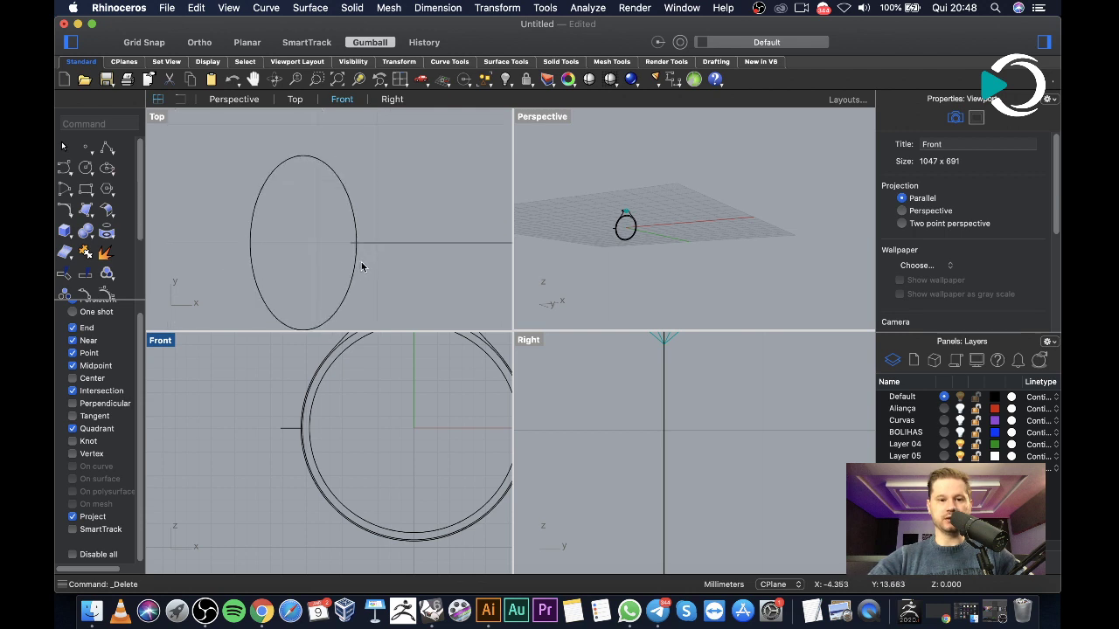
Rotate a copy of the ellipse about the origin (0) to the bottom of the ring in the Front view
{"action": "left_click", "coordinate": [356, 258]}
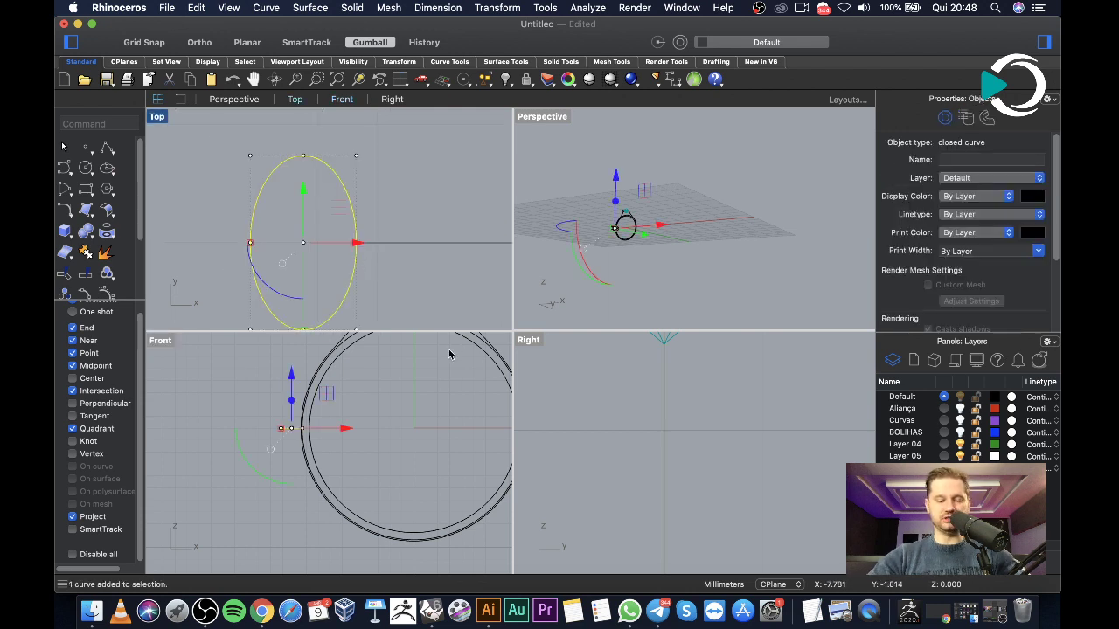
{"action": "type", "text": "rotate"}
{"action": "key", "text": "Return"}
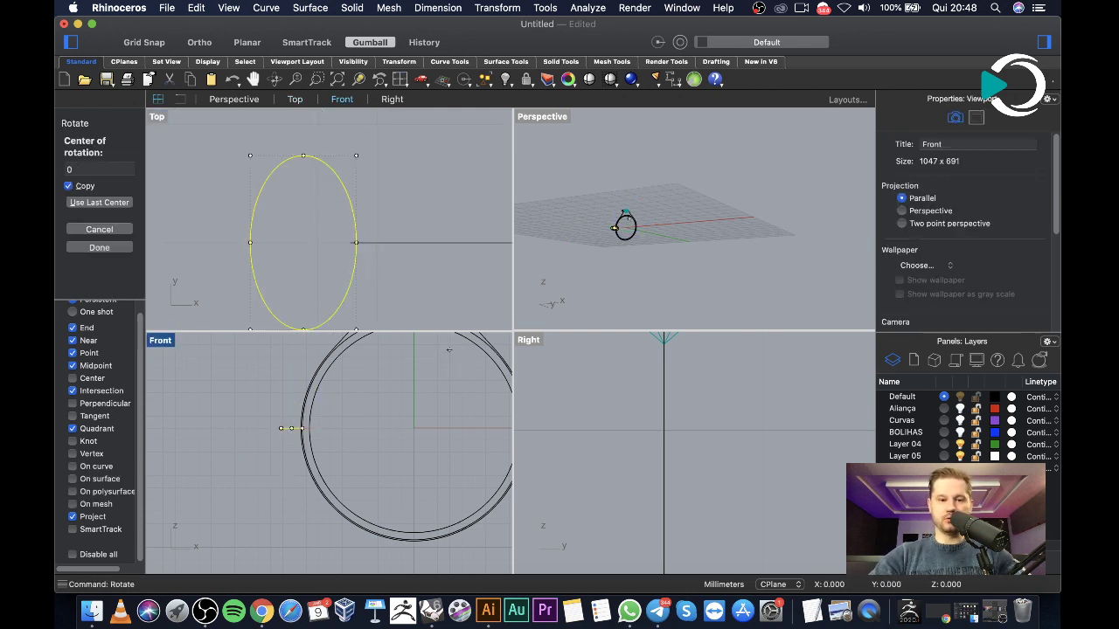
{"action": "type", "text": "0"}
{"action": "key", "text": "Return"}
{"action": "left_click", "coordinate": [246, 428], "text": "shift"}
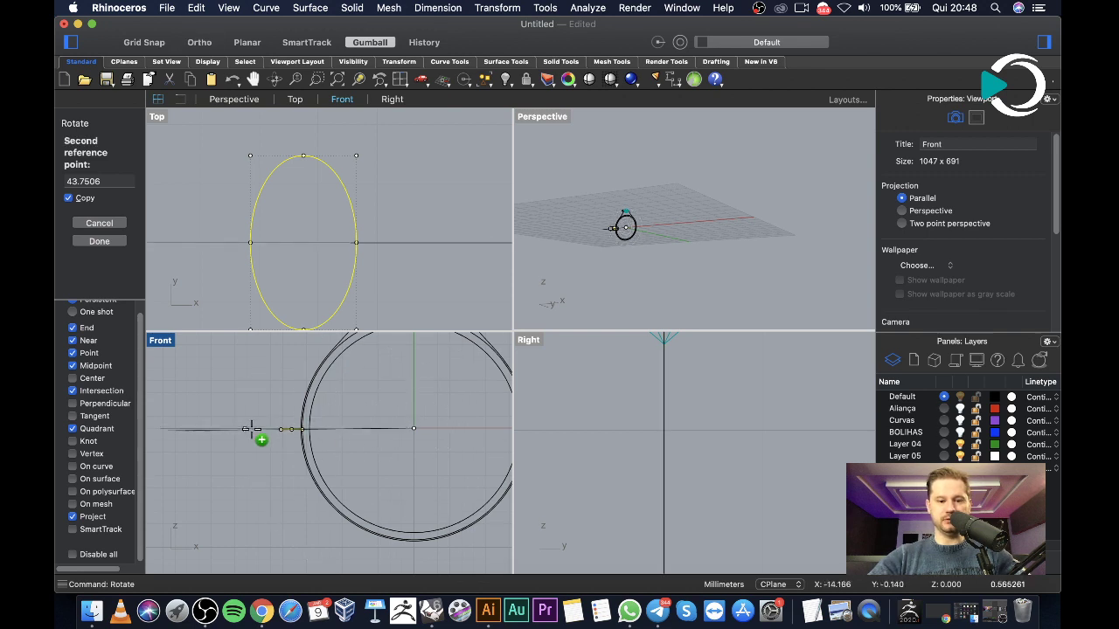
{"action": "scroll", "coordinate": [251, 428], "scroll_direction": "down", "scroll_amount": 4}
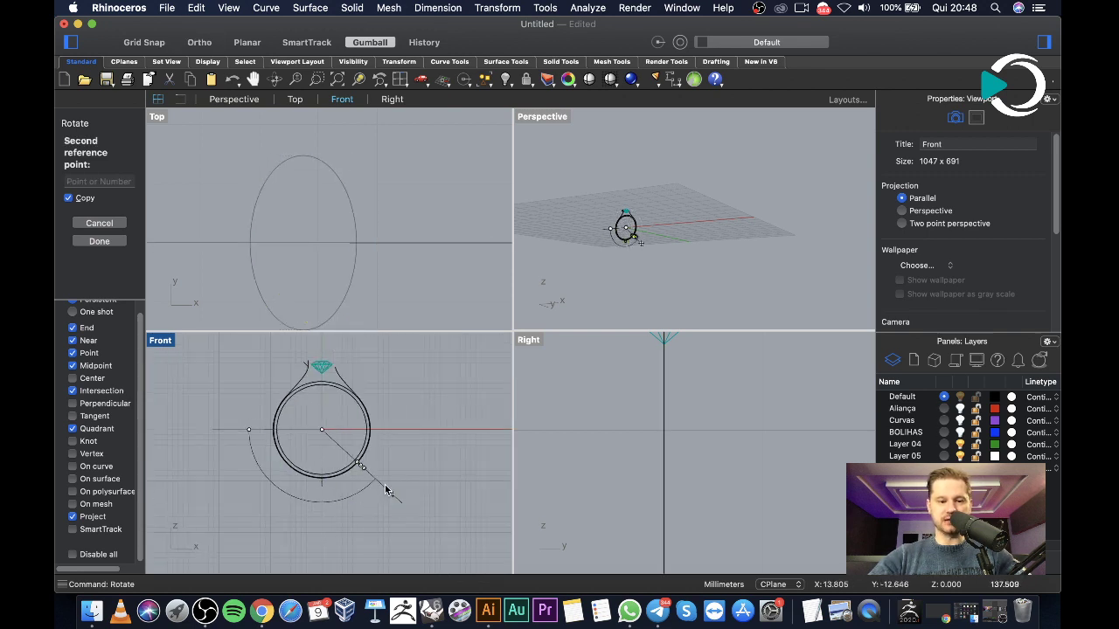
{"action": "left_click", "coordinate": [392, 494]}
{"action": "scroll", "coordinate": [382, 457], "scroll_direction": "up", "scroll_amount": 8}
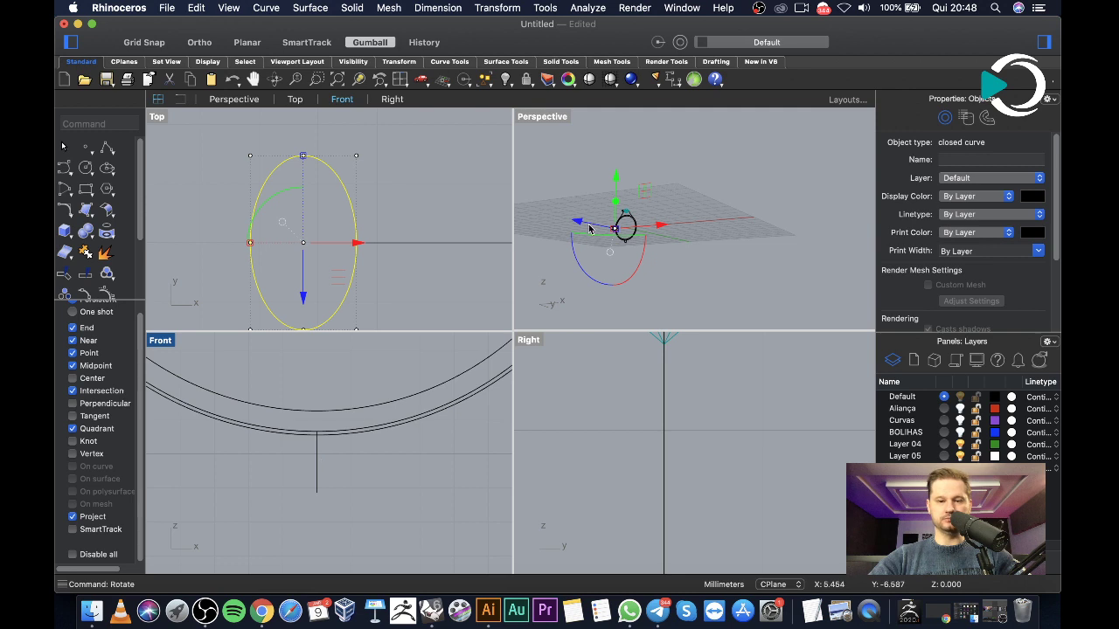
Measure the bottom profile's radial thickness with a dimension in the Front view and clear the selection
{"action": "left_click", "coordinate": [656, 78]}
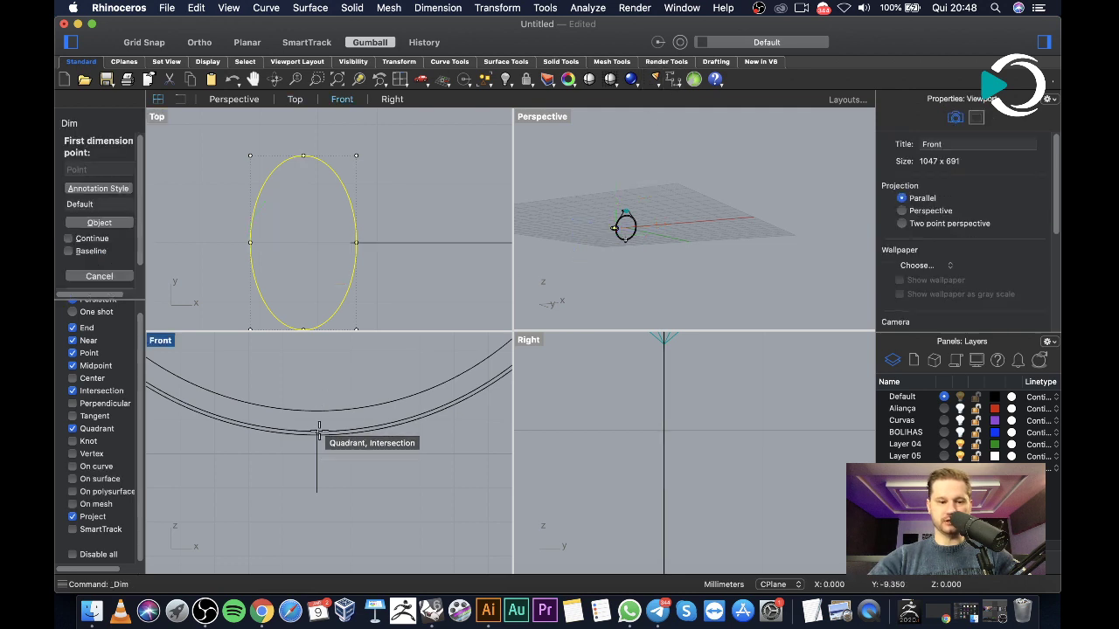
{"action": "left_click", "coordinate": [318, 432]}
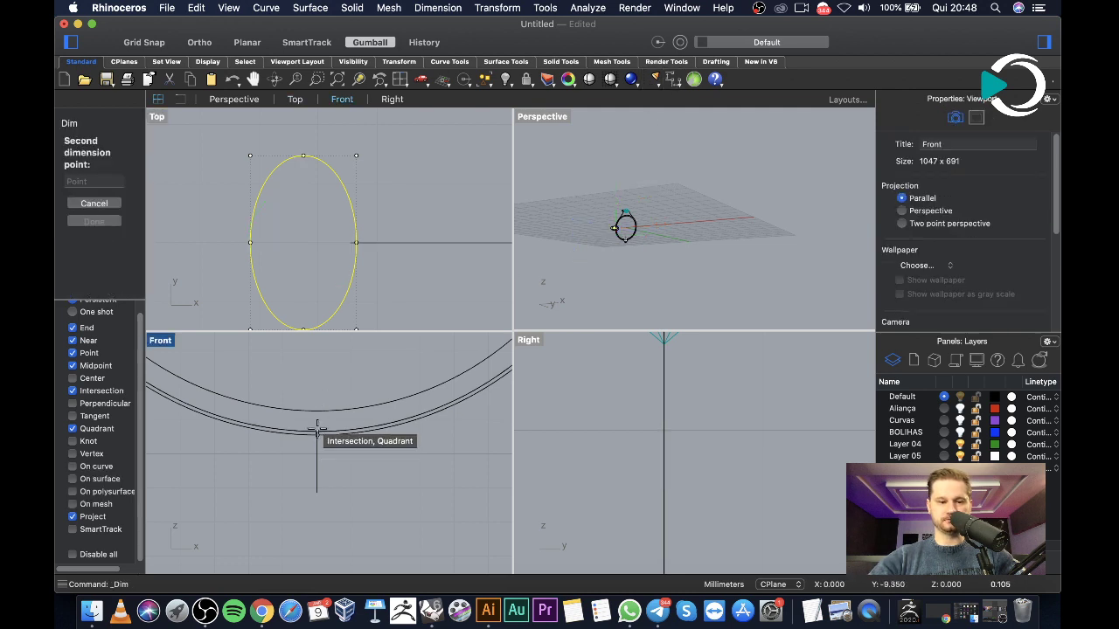
{"action": "left_click", "coordinate": [317, 491]}
{"action": "scroll", "coordinate": [402, 525], "scroll_direction": "down", "scroll_amount": 3}
{"action": "key", "text": "Escape"}
{"action": "key", "text": "Escape"}
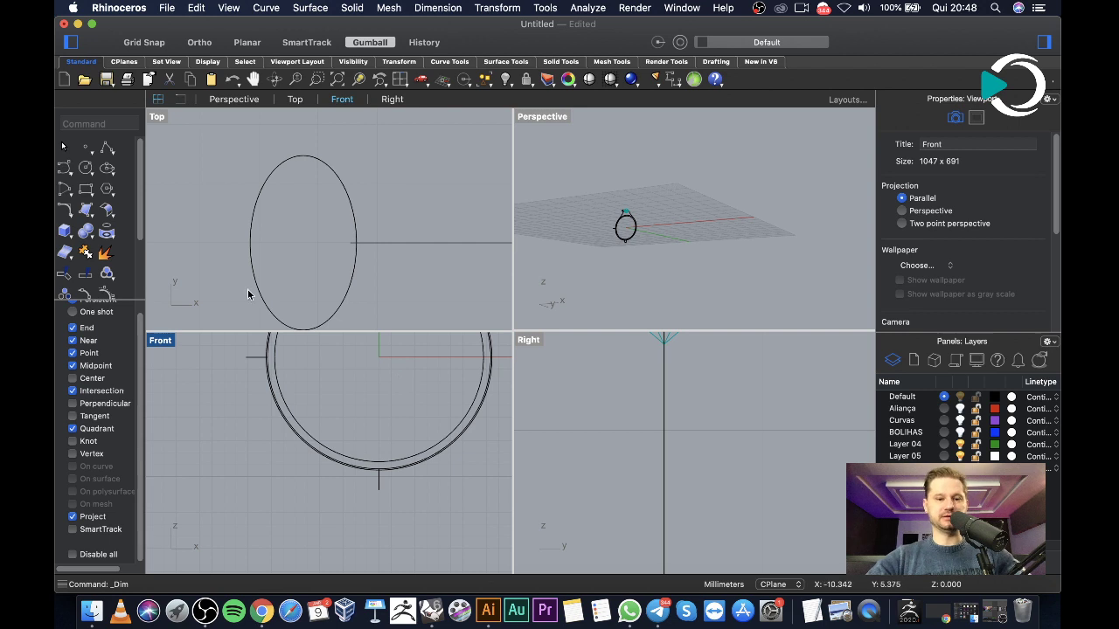
Add a vertical dimension between two points on the side ellipse's outer edge in the Top view
{"action": "scroll", "coordinate": [322, 429], "scroll_direction": "down", "scroll_amount": 3}
{"action": "scroll", "coordinate": [325, 389], "scroll_direction": "up", "scroll_amount": 1}
{"action": "scroll", "coordinate": [323, 378], "scroll_direction": "up", "scroll_amount": 3}
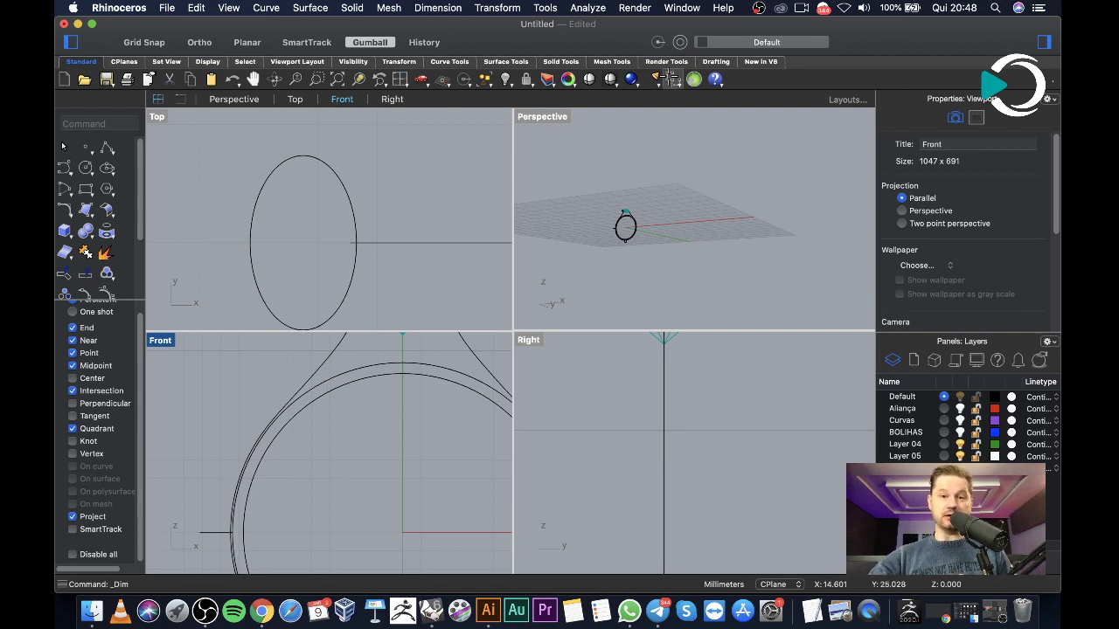
{"action": "left_click", "coordinate": [661, 79]}
{"action": "left_click", "coordinate": [265, 182]}
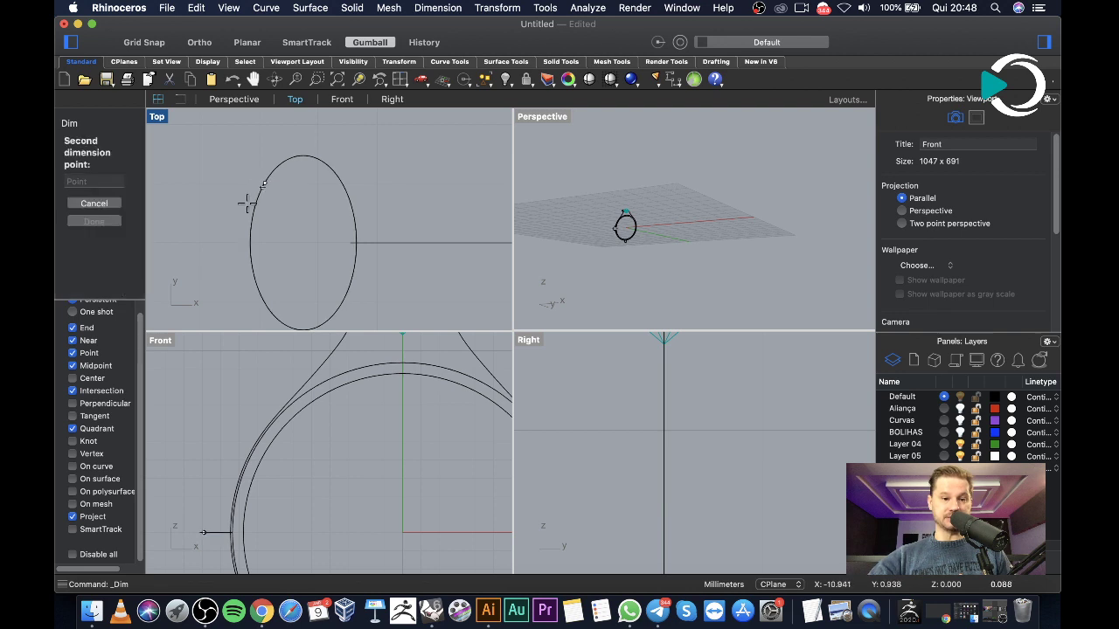
{"action": "left_click", "coordinate": [256, 302]}
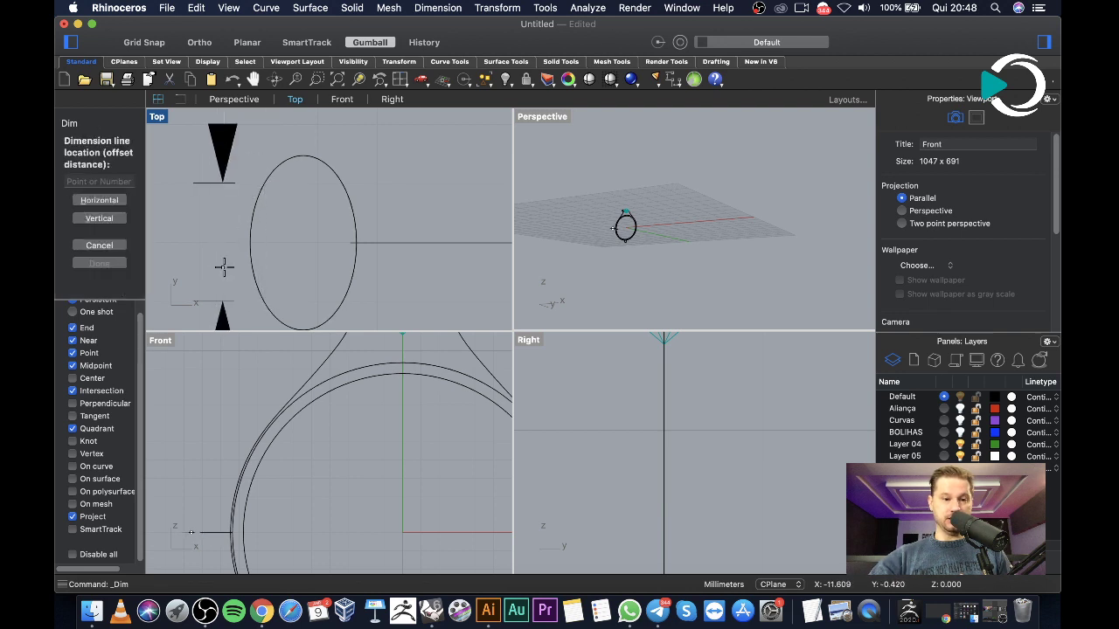
{"action": "scroll", "coordinate": [222, 262], "scroll_direction": "down", "scroll_amount": 3}
{"action": "left_click", "coordinate": [209, 257]}
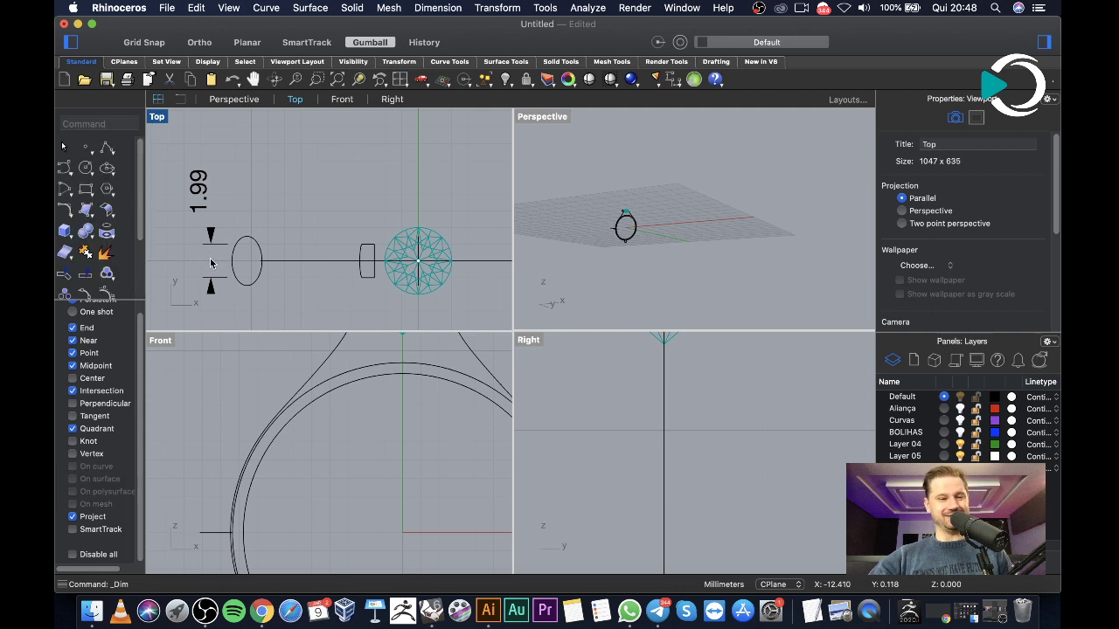
{"action": "scroll", "coordinate": [250, 187], "scroll_direction": "up", "scroll_amount": 3}
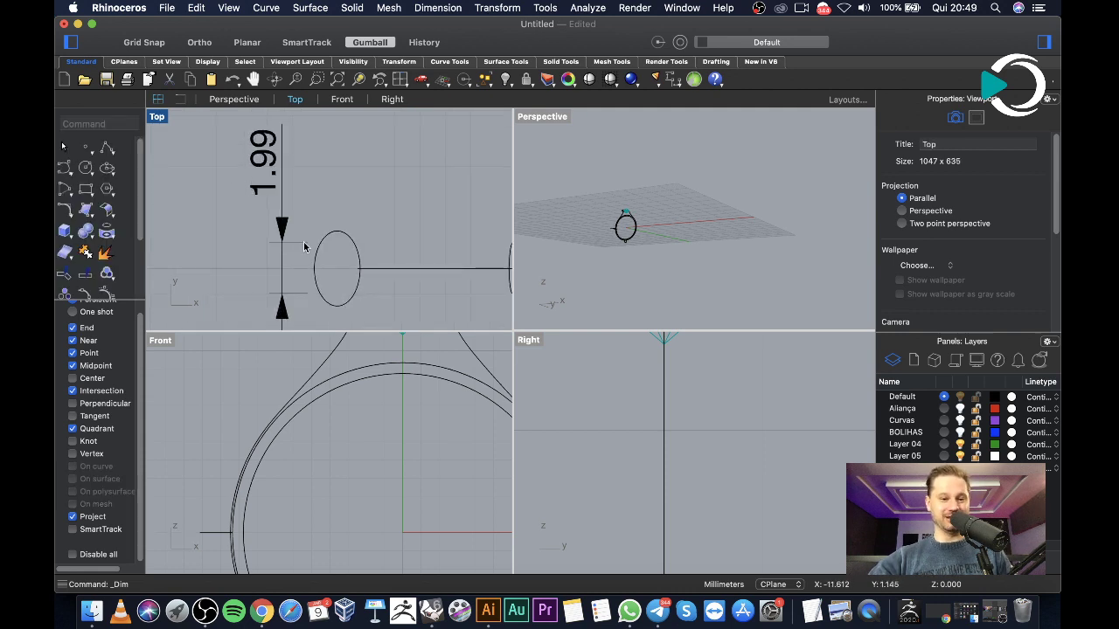
{"action": "scroll", "coordinate": [310, 248], "scroll_direction": "up", "scroll_amount": 2}
{"action": "scroll", "coordinate": [324, 262], "scroll_direction": "down", "scroll_amount": 1}
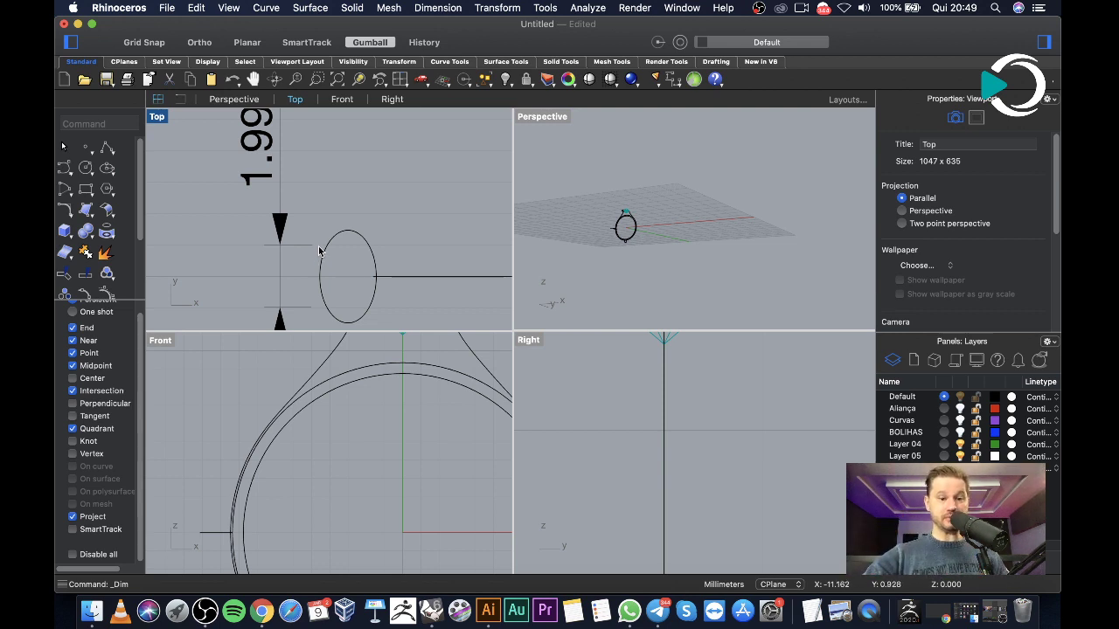
{"action": "scroll", "coordinate": [321, 258], "scroll_direction": "down", "scroll_amount": 2}
{"action": "scroll", "coordinate": [326, 271], "scroll_direction": "up", "scroll_amount": 3}
{"action": "scroll", "coordinate": [326, 271], "scroll_direction": "up", "scroll_amount": 1}
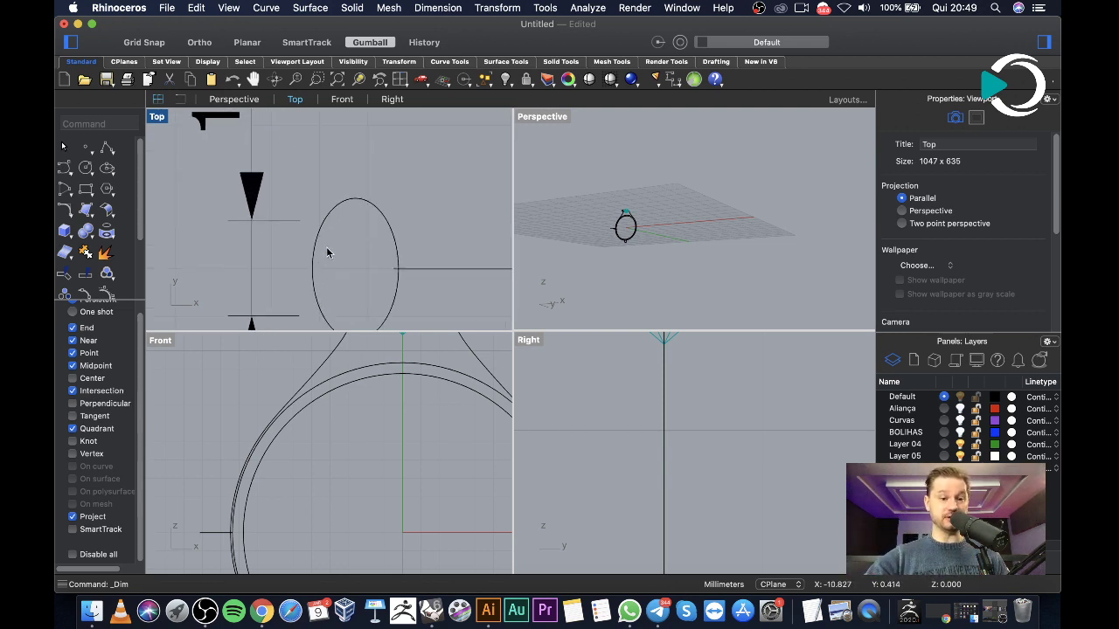
Delete the vertical dimension beside the side ellipse in the Top view
{"action": "left_click", "coordinate": [254, 194]}
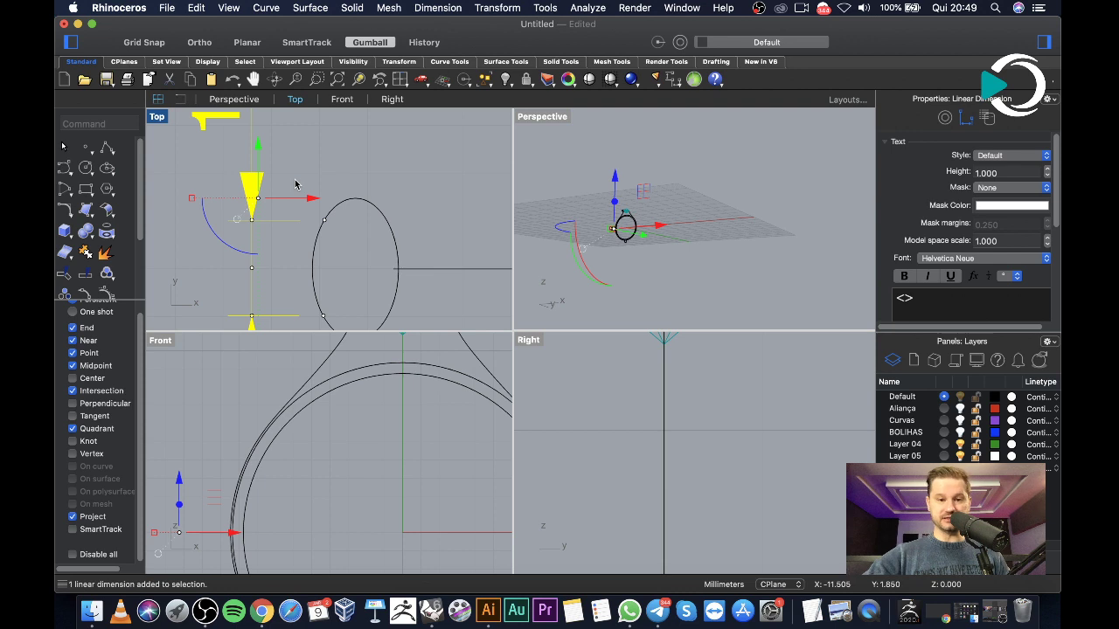
{"action": "key", "text": "Delete"}
{"action": "scroll", "coordinate": [334, 210], "scroll_direction": "down", "scroll_amount": 4}
{"action": "scroll", "coordinate": [334, 215], "scroll_direction": "up", "scroll_amount": 3}
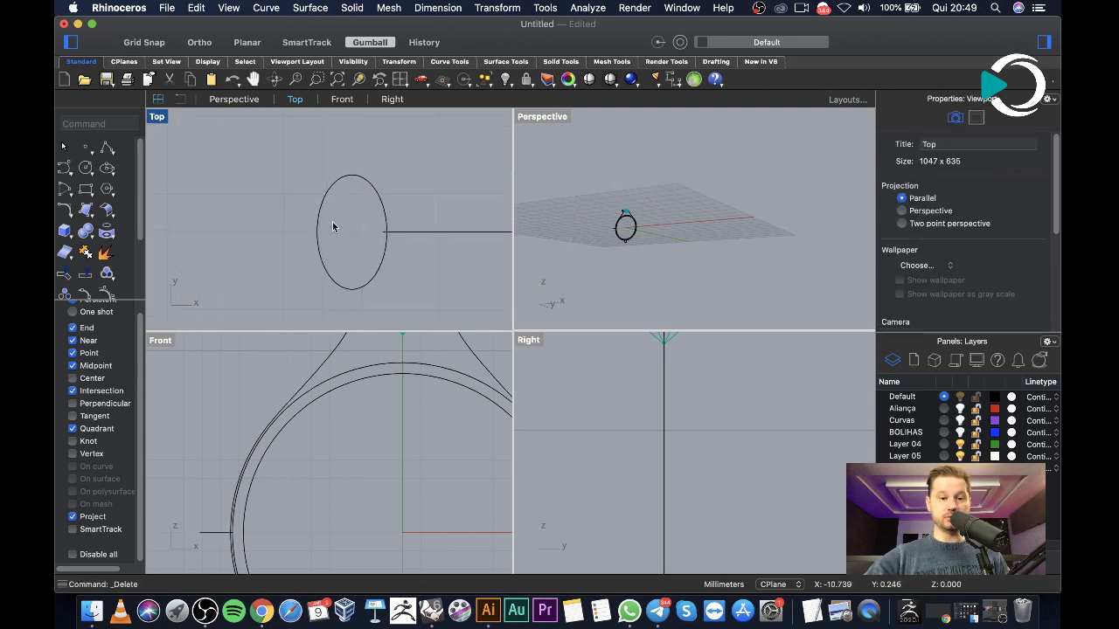
Measure the side ellipse's full width with a horizontal dimension in the Top view and delete the dimension
{"action": "left_click", "coordinate": [673, 79]}
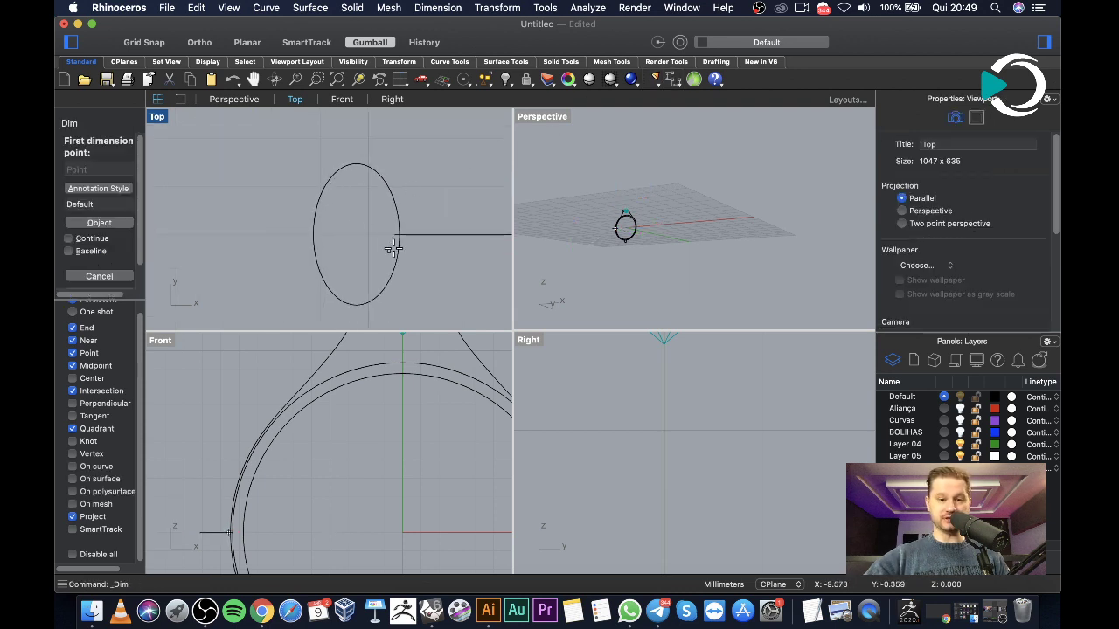
{"action": "left_click", "coordinate": [399, 234]}
{"action": "left_click", "coordinate": [315, 231]}
{"action": "scroll", "coordinate": [314, 229], "scroll_direction": "down", "scroll_amount": 3}
{"action": "left_click", "coordinate": [315, 171]}
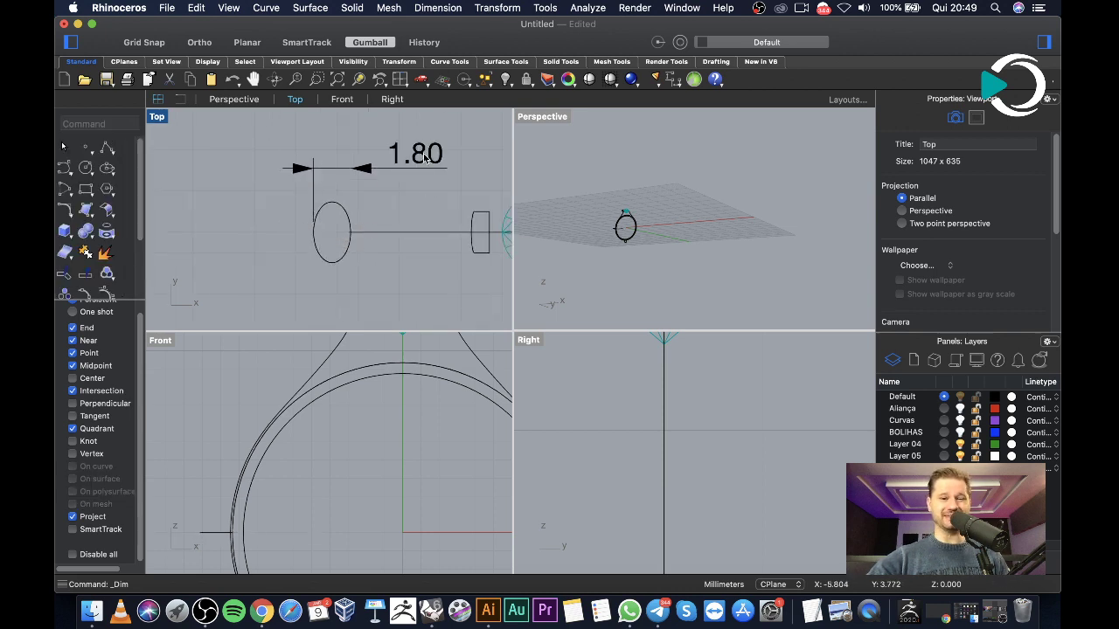
{"action": "scroll", "coordinate": [424, 156], "scroll_direction": "up", "scroll_amount": 2}
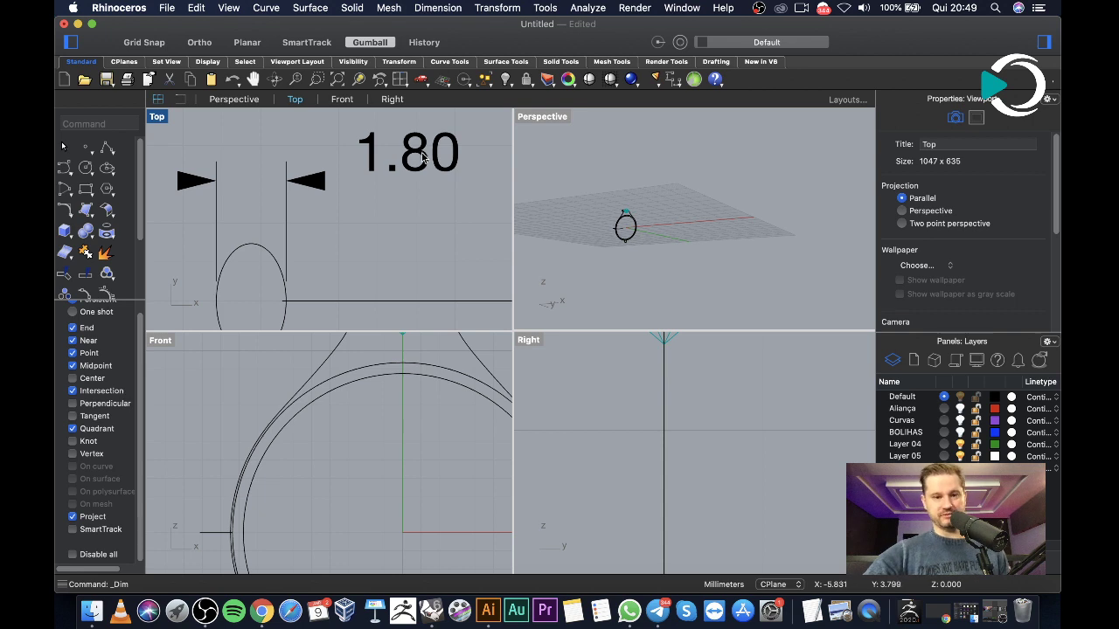
{"action": "scroll", "coordinate": [424, 157], "scroll_direction": "down", "scroll_amount": 3}
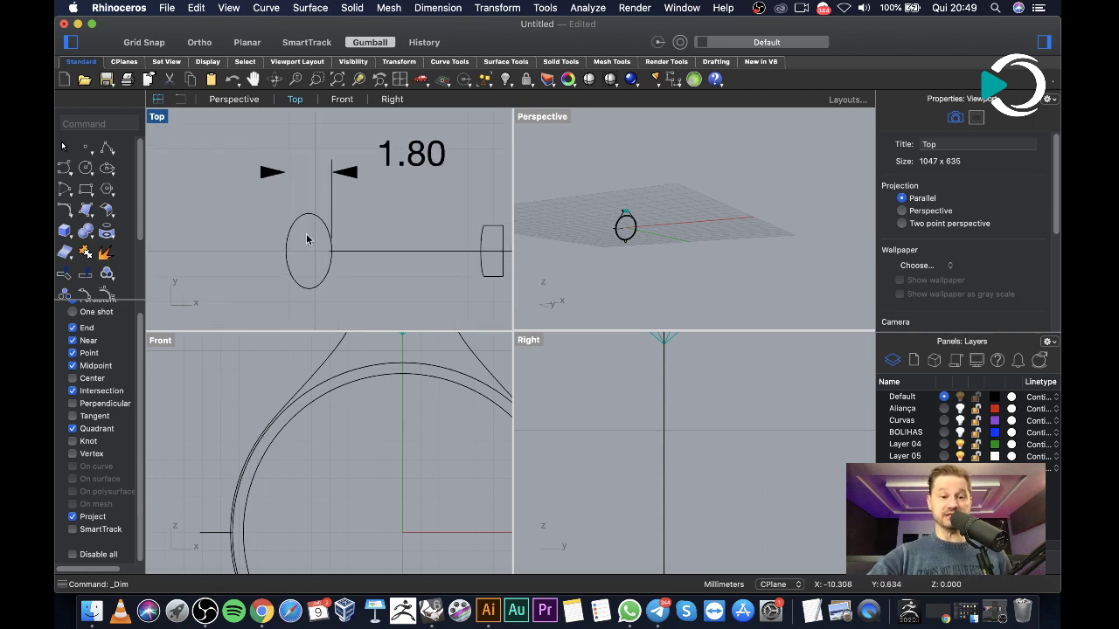
{"action": "scroll", "coordinate": [317, 233], "scroll_direction": "up", "scroll_amount": 2}
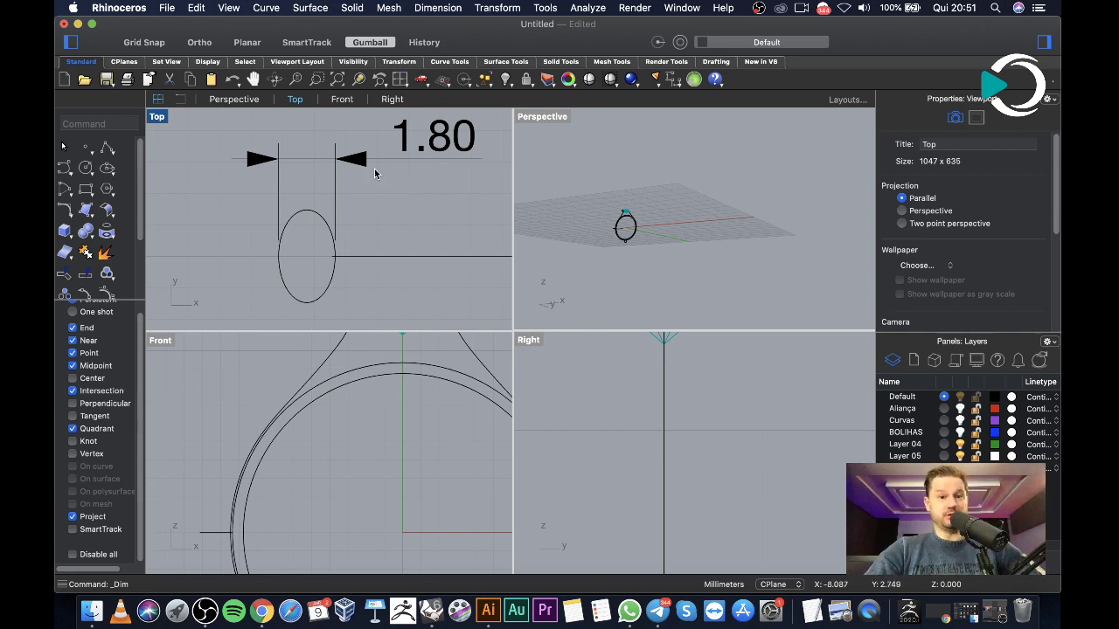
{"action": "left_click", "coordinate": [362, 163]}
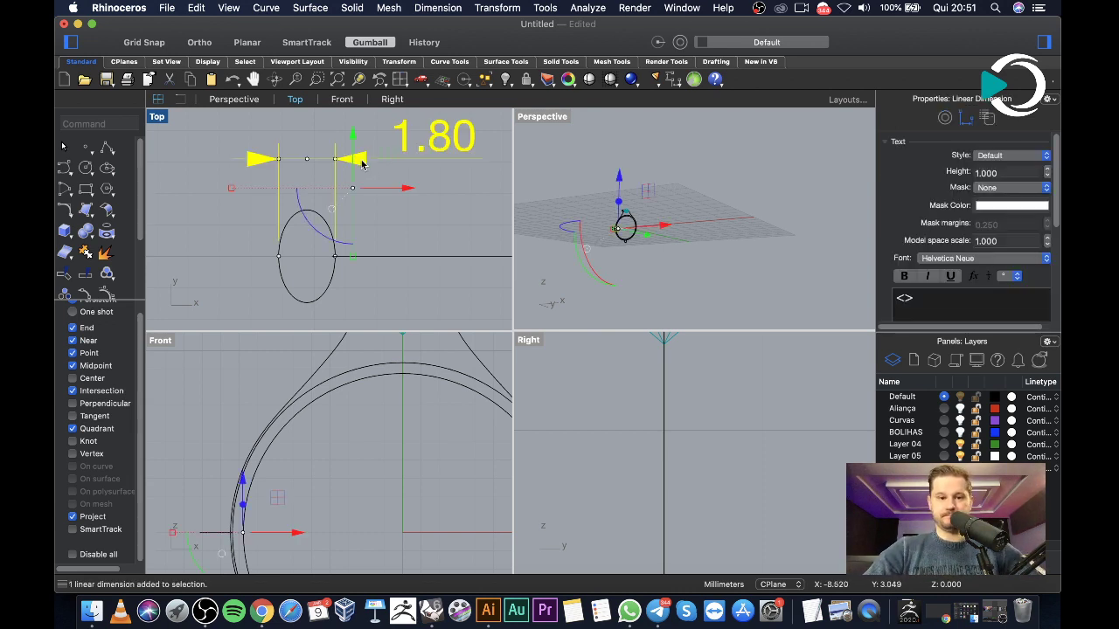
{"action": "key", "text": "Delete"}
Try narrowing the side ellipse by scaling it horizontally in the Top view, and undo the scaling
{"action": "left_click", "coordinate": [279, 250]}
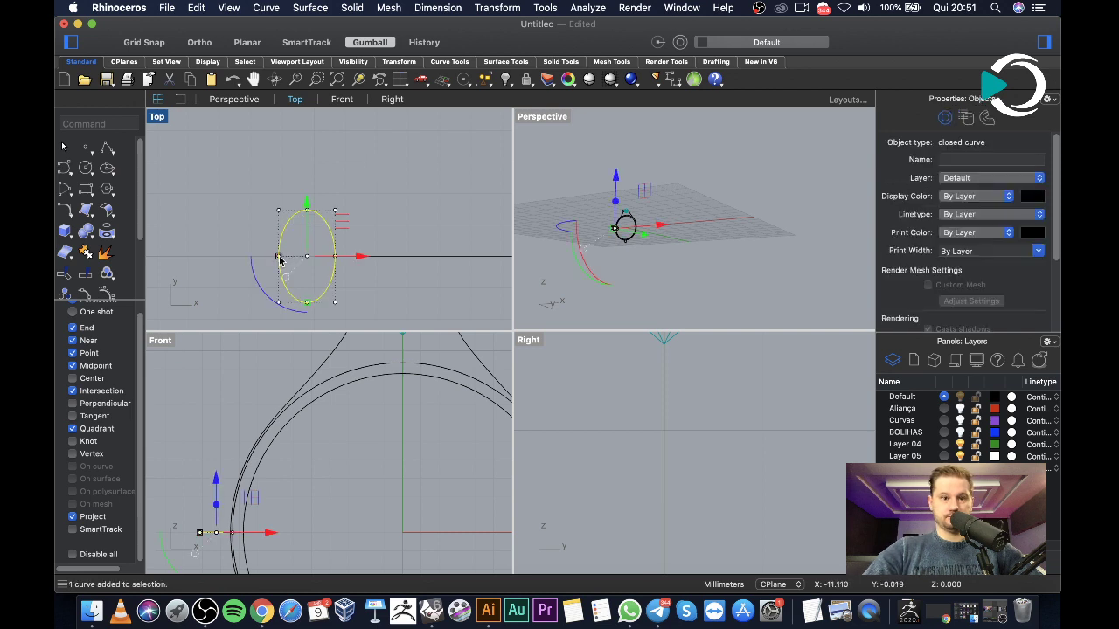
{"action": "left_click_drag", "start_coordinate": [279, 258], "coordinate": [283, 255]}
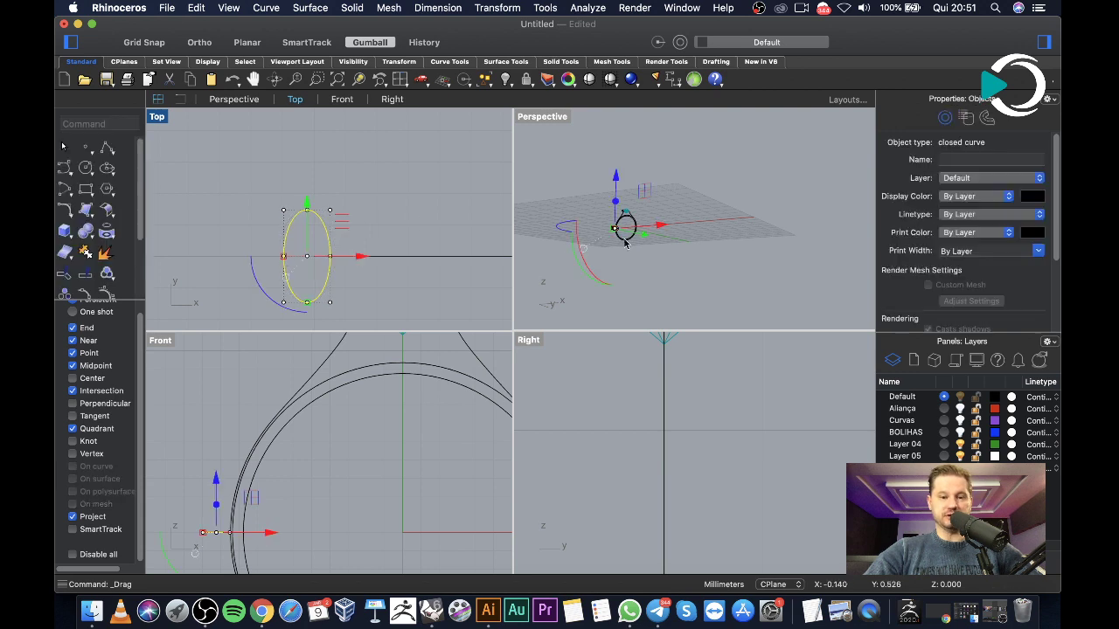
{"action": "key", "text": "super+z"}
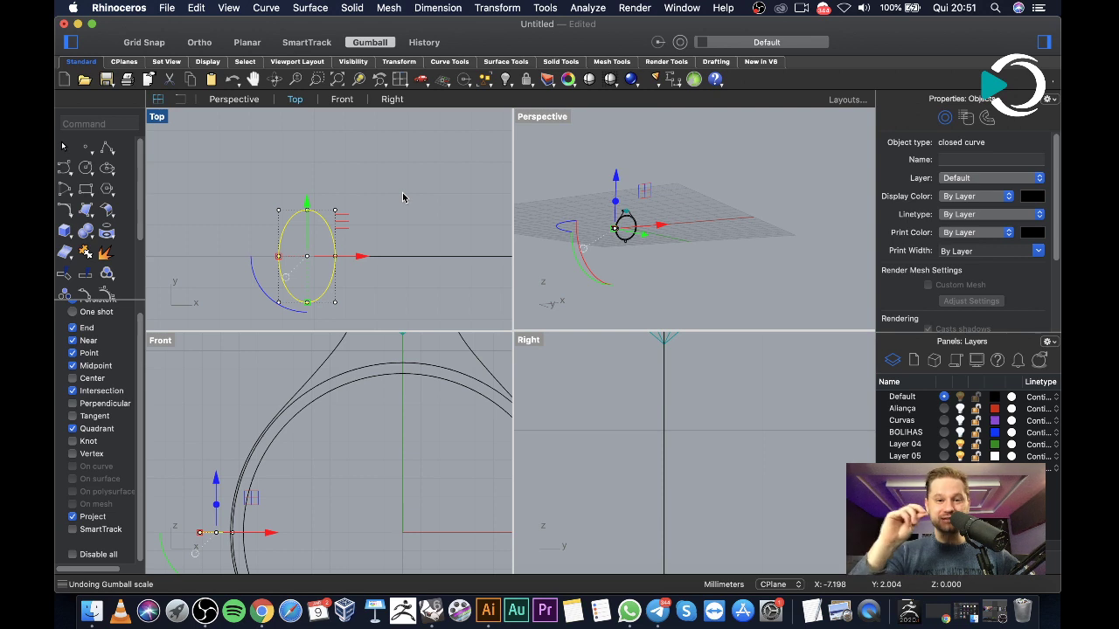
Turn on history recording and delete the elliptical profile at the bottom of the ring
{"action": "left_click", "coordinate": [424, 41]}
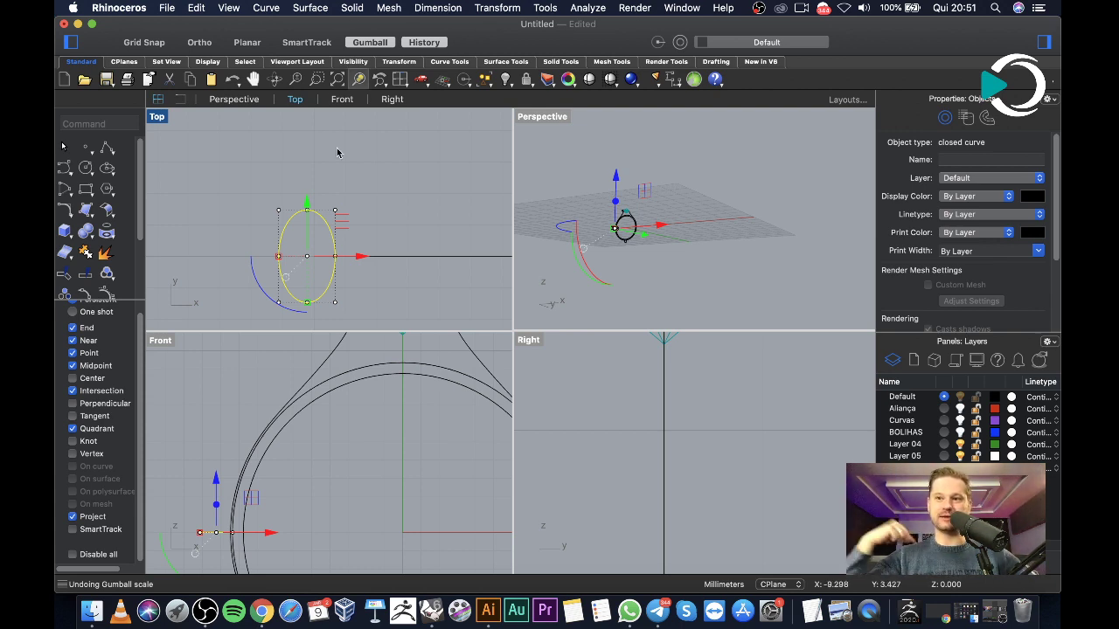
{"action": "right_click_drag", "start_coordinate": [702, 231], "coordinate": [628, 236]}
{"action": "scroll", "coordinate": [666, 215], "scroll_direction": "up", "scroll_amount": 11}
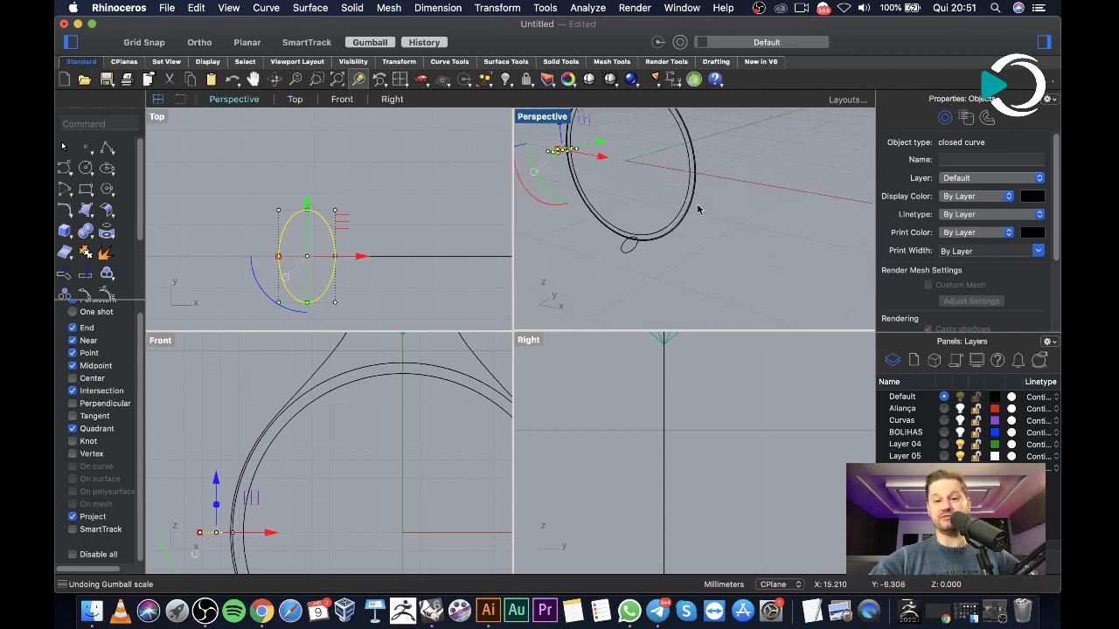
{"action": "scroll", "coordinate": [609, 263], "scroll_direction": "down", "scroll_amount": 7}
{"action": "left_click", "coordinate": [613, 259]}
{"action": "key", "text": "Delete"}
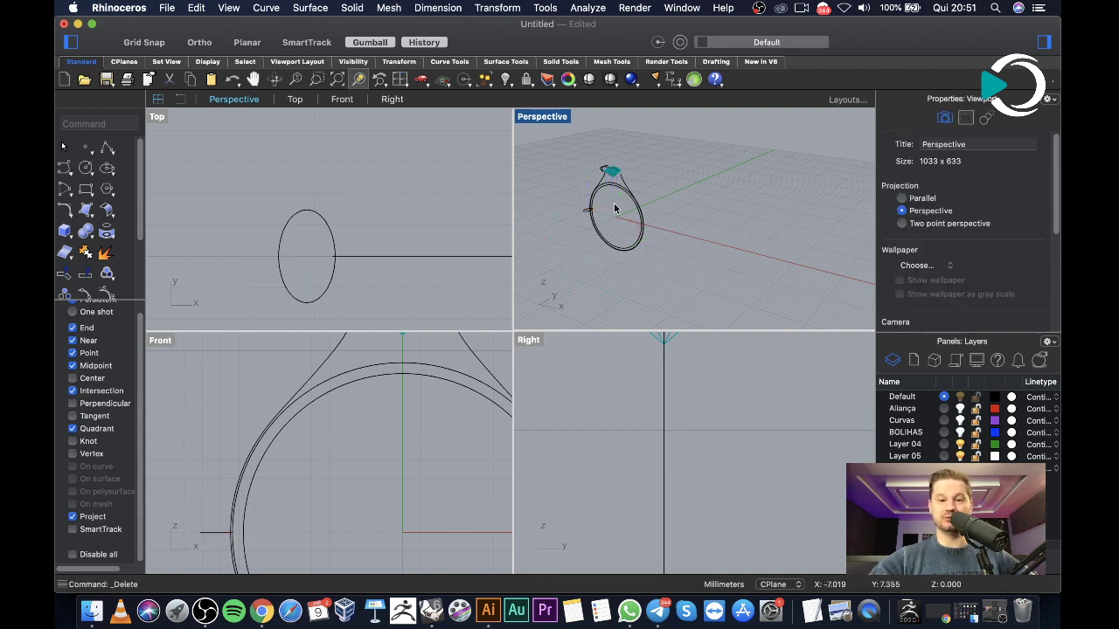
Examine the ring's rails, gem and remaining profiles from several angles in the Perspective view
{"action": "scroll", "coordinate": [615, 207], "scroll_direction": "down", "scroll_amount": 2}
{"action": "right_click_drag", "start_coordinate": [578, 231], "coordinate": [638, 256], "text": "shift"}
{"action": "scroll", "coordinate": [614, 240], "scroll_direction": "up", "scroll_amount": 8}
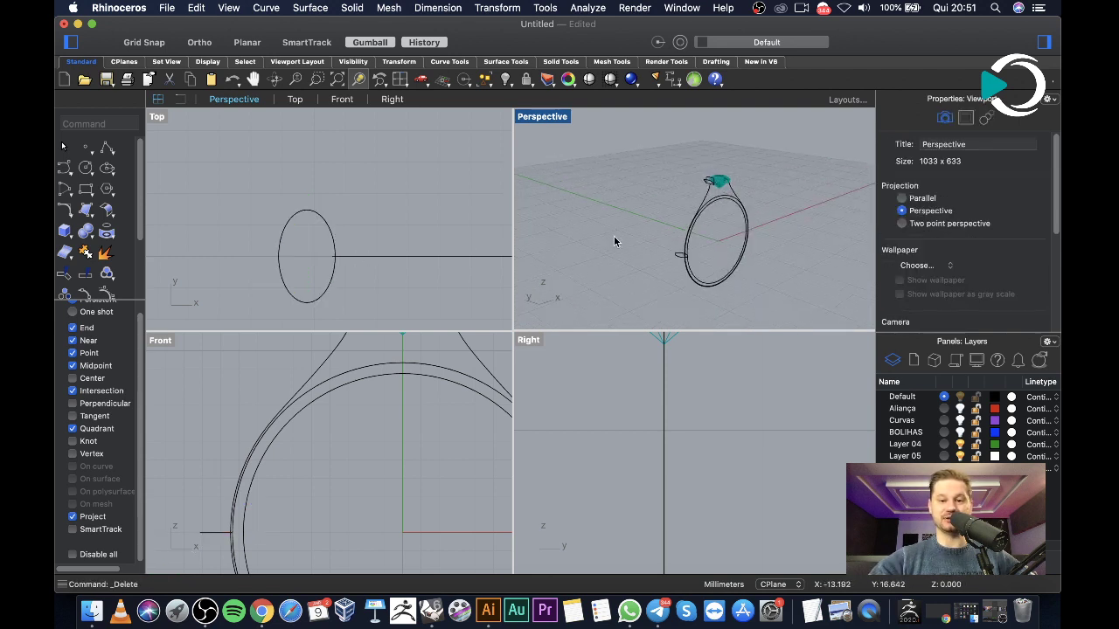
{"action": "right_click_drag", "start_coordinate": [775, 210], "coordinate": [729, 206]}
{"action": "right_click_drag", "start_coordinate": [639, 170], "coordinate": [639, 145]}
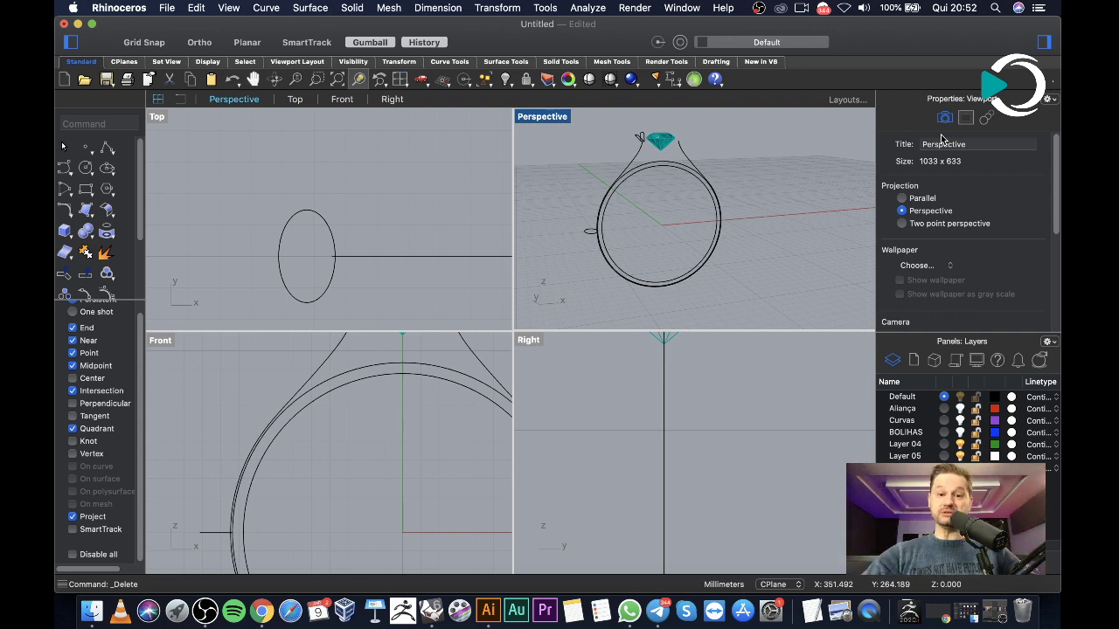
{"action": "scroll", "coordinate": [685, 202], "scroll_direction": "down", "scroll_amount": 3}
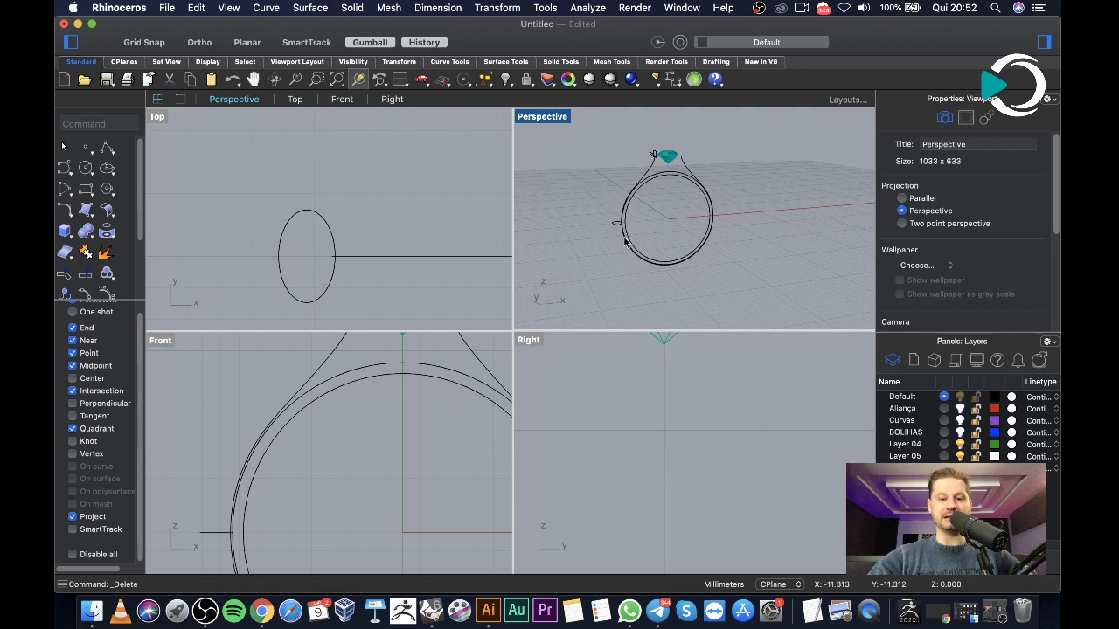
{"action": "right_click_drag", "start_coordinate": [627, 241], "coordinate": [583, 232]}
{"action": "scroll", "coordinate": [606, 179], "scroll_direction": "up", "scroll_amount": 4}
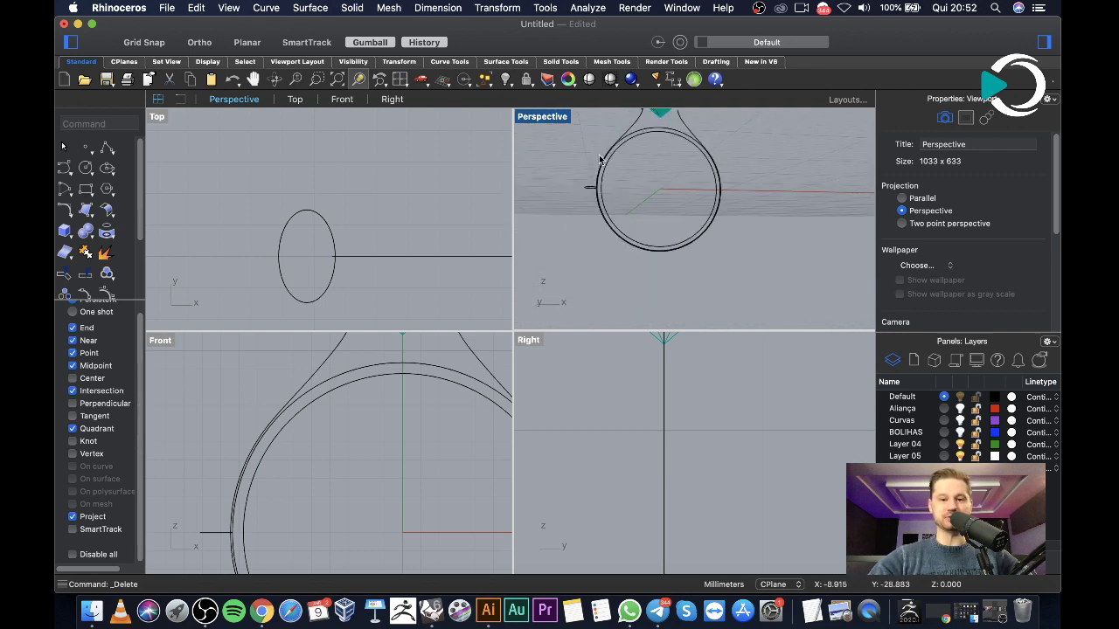
{"action": "scroll", "coordinate": [624, 172], "scroll_direction": "down", "scroll_amount": 3}
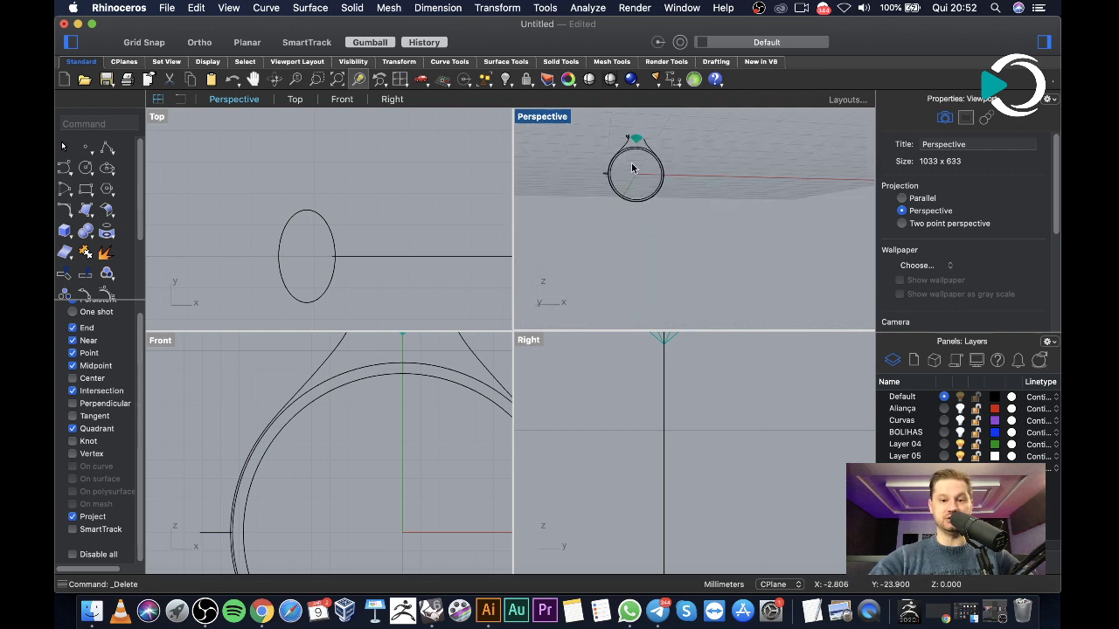
{"action": "scroll", "coordinate": [634, 169], "scroll_direction": "up", "scroll_amount": 3}
{"action": "scroll", "coordinate": [597, 210], "scroll_direction": "down", "scroll_amount": 2}
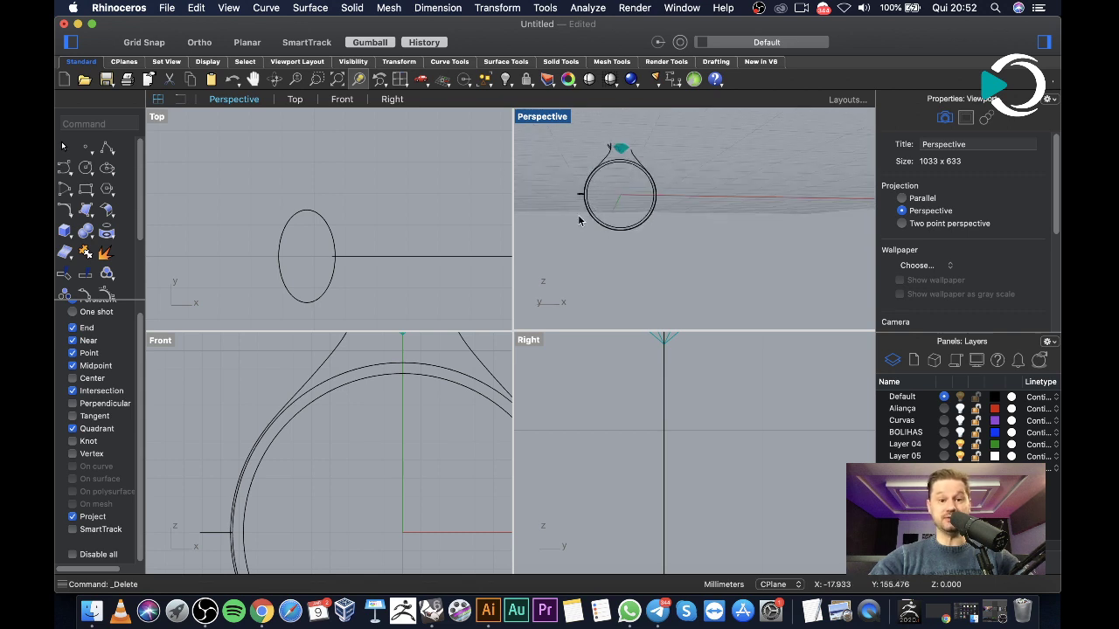
{"action": "scroll", "coordinate": [583, 218], "scroll_direction": "down", "scroll_amount": 1}
{"action": "right_click_drag", "start_coordinate": [603, 162], "coordinate": [613, 199]}
{"action": "scroll", "coordinate": [621, 230], "scroll_direction": "up", "scroll_amount": 5}
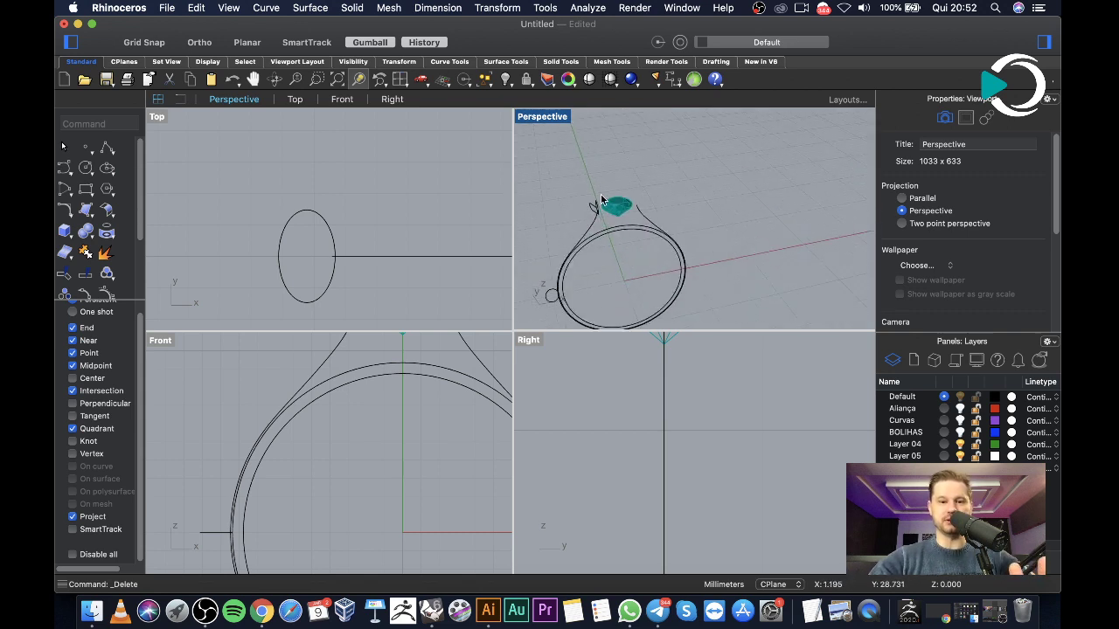
{"action": "scroll", "coordinate": [597, 212], "scroll_direction": "down", "scroll_amount": 2}
{"action": "scroll", "coordinate": [330, 248], "scroll_direction": "up", "scroll_amount": 2}
Rotate a copy of the side ellipse about the ring's center to the bottom of the ring in the Front view, with history recorded
{"action": "left_click", "coordinate": [573, 258]}
{"action": "scroll", "coordinate": [435, 444], "scroll_direction": "down", "scroll_amount": 3}
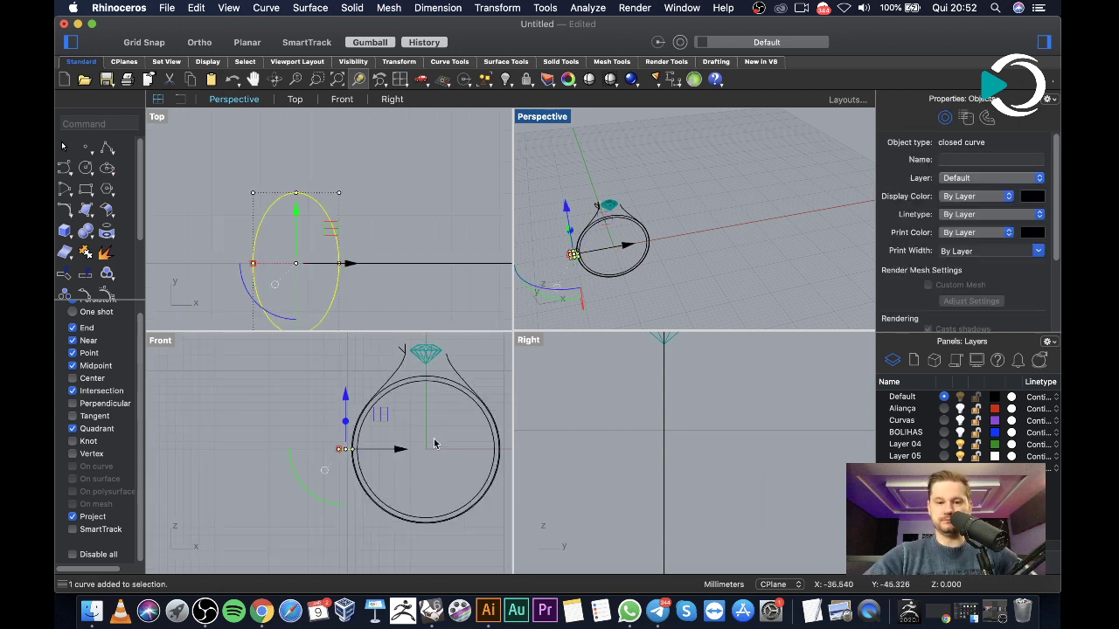
{"action": "type", "text": "Rotate"}
{"action": "key", "text": "Return"}
{"action": "left_click", "coordinate": [434, 443]}
{"action": "left_click", "coordinate": [314, 442]}
{"action": "scroll", "coordinate": [321, 461], "scroll_direction": "down", "scroll_amount": 2}
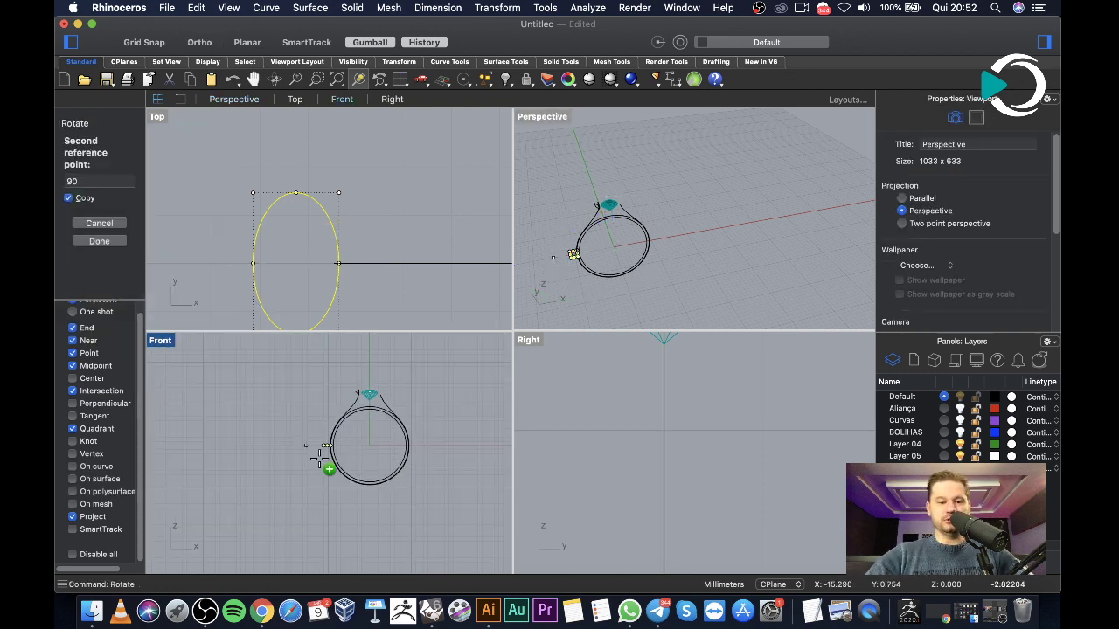
{"action": "left_click", "coordinate": [417, 480]}
{"action": "right_click", "coordinate": [343, 473]}
Cancel the repeated Rotate command and set the Front viewport's display mode to Shaded
{"action": "key", "text": "a"}
{"action": "key", "text": "Escape"}
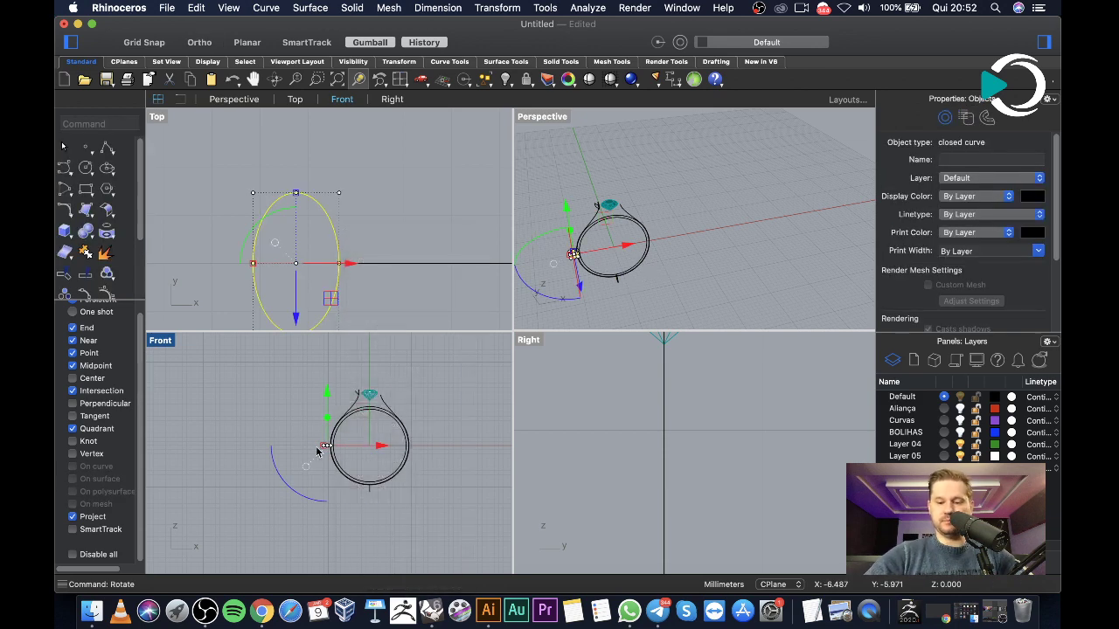
{"action": "right_click", "coordinate": [317, 451]}
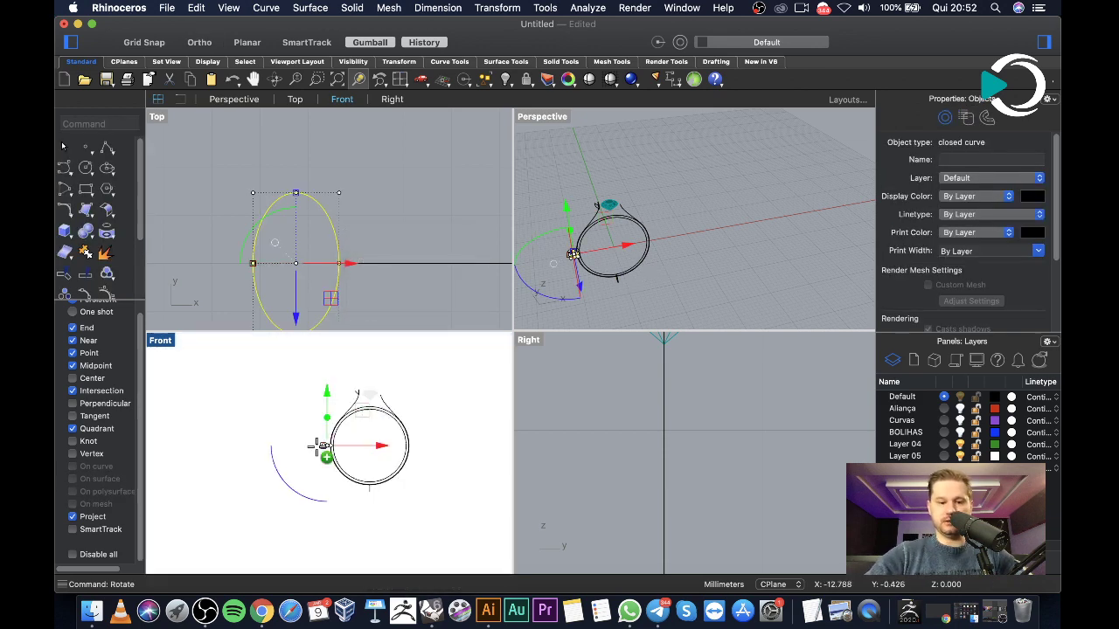
{"action": "key", "text": "Escape"}
{"action": "key", "text": "Escape"}
{"action": "right_click", "coordinate": [160, 342]}
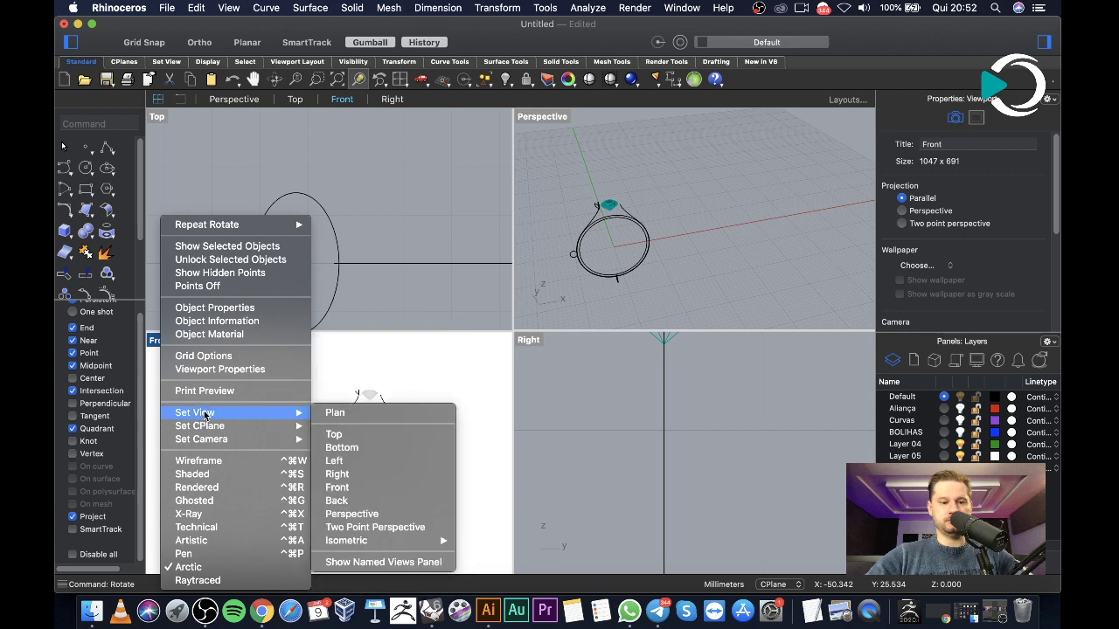
{"action": "left_click", "coordinate": [194, 477]}
{"action": "scroll", "coordinate": [341, 451], "scroll_direction": "up", "scroll_amount": 3}
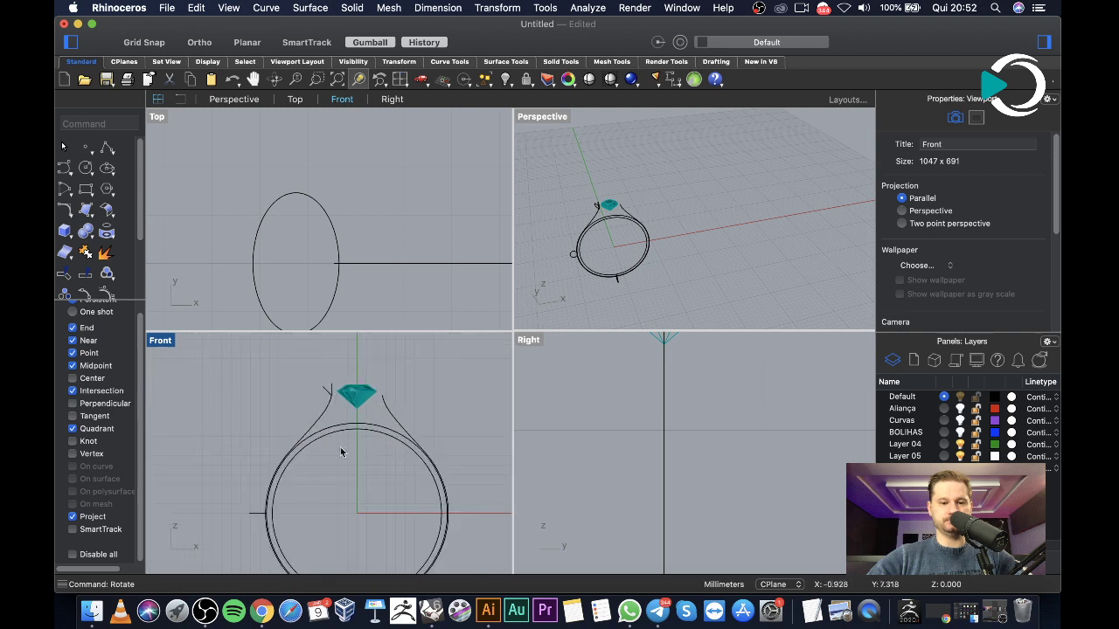
Show the Aliança layer's band by making the layer current, and set Default back as the current layer
{"action": "left_click", "coordinate": [257, 513]}
{"action": "scroll", "coordinate": [277, 513], "scroll_direction": "up", "scroll_amount": 5}
{"action": "scroll", "coordinate": [335, 479], "scroll_direction": "down", "scroll_amount": 5}
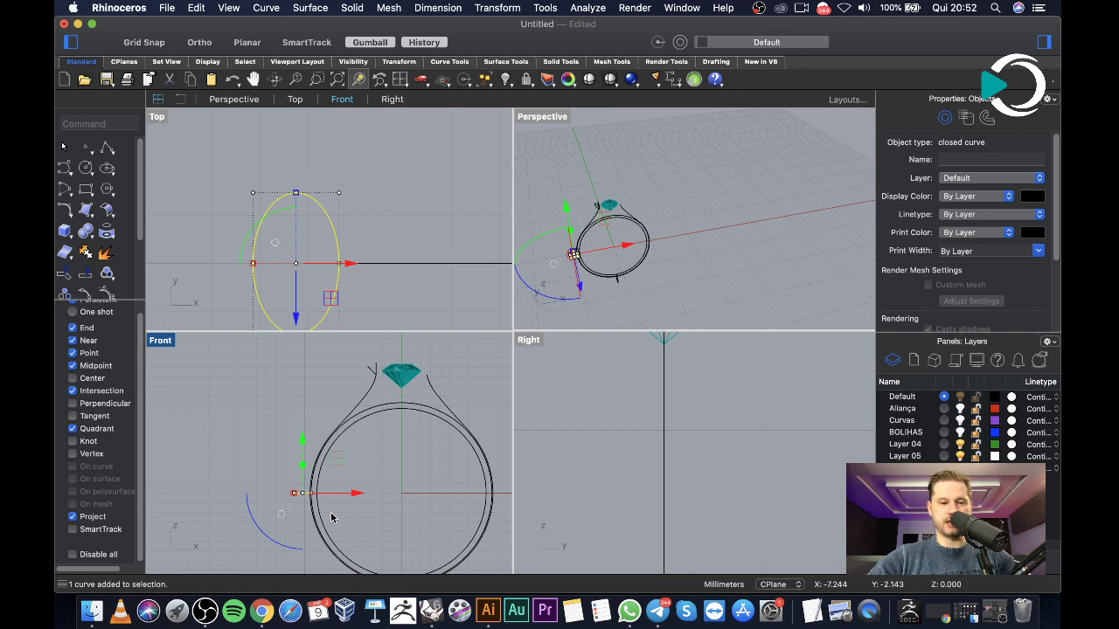
{"action": "left_click", "coordinate": [945, 410]}
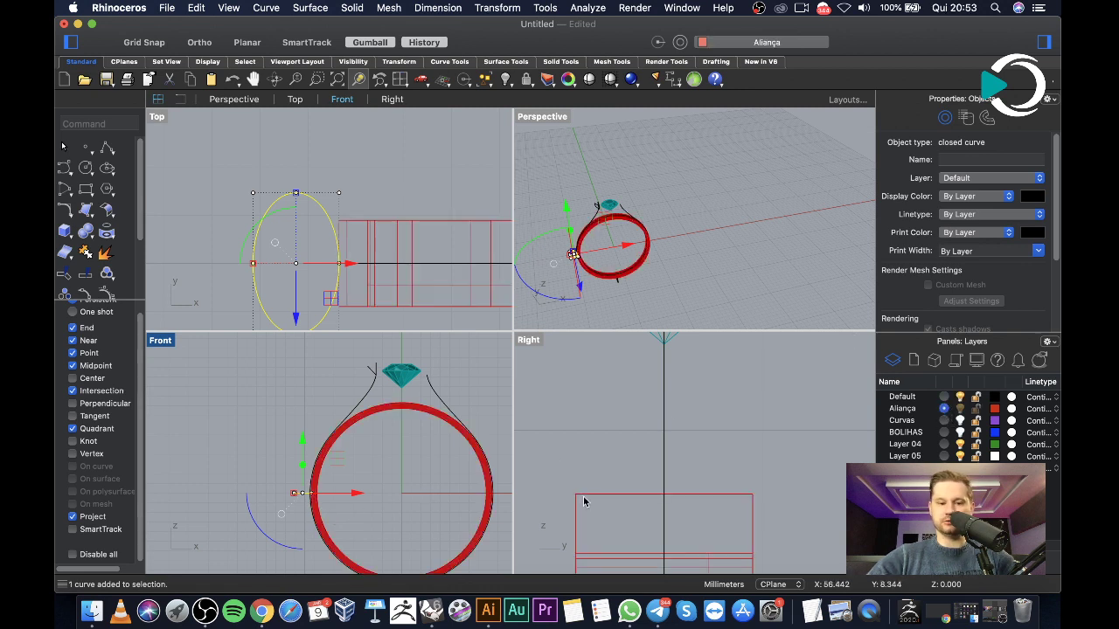
{"action": "scroll", "coordinate": [316, 510], "scroll_direction": "up", "scroll_amount": 2}
{"action": "left_click", "coordinate": [944, 397]}
Scale the side ellipse down along its radial width about its center in the Front view
{"action": "left_click", "coordinate": [372, 510]}
{"action": "scroll", "coordinate": [299, 491], "scroll_direction": "up", "scroll_amount": 5}
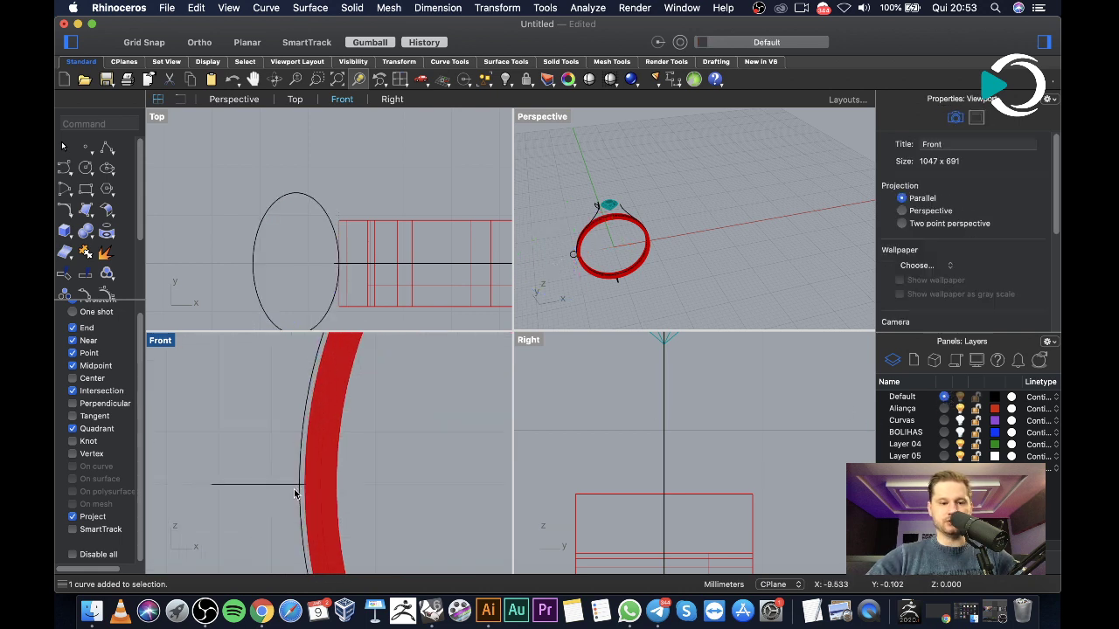
{"action": "right_click_drag", "start_coordinate": [297, 492], "coordinate": [300, 463]}
{"action": "left_click", "coordinate": [296, 457]}
{"action": "left_click_drag", "start_coordinate": [232, 455], "coordinate": [247, 458]}
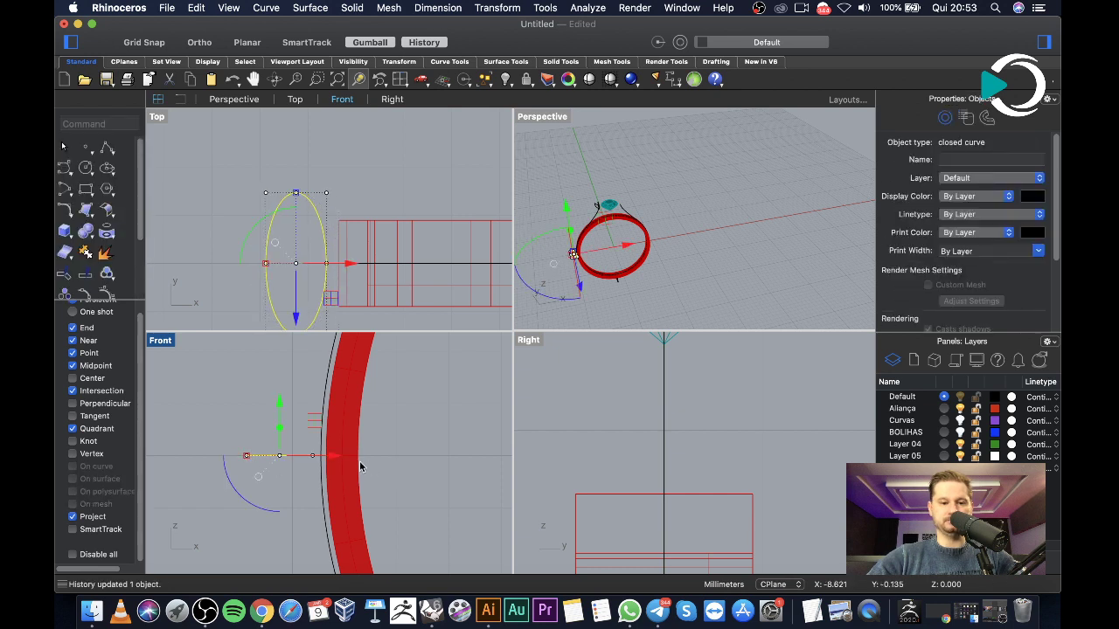
Move the side ellipse from its inner quadrant to the red band's outer edge in the Front view and clear the selection
{"action": "key", "text": "Return"}
{"action": "left_click", "coordinate": [314, 456]}
{"action": "scroll", "coordinate": [317, 454], "scroll_direction": "up", "scroll_amount": 7}
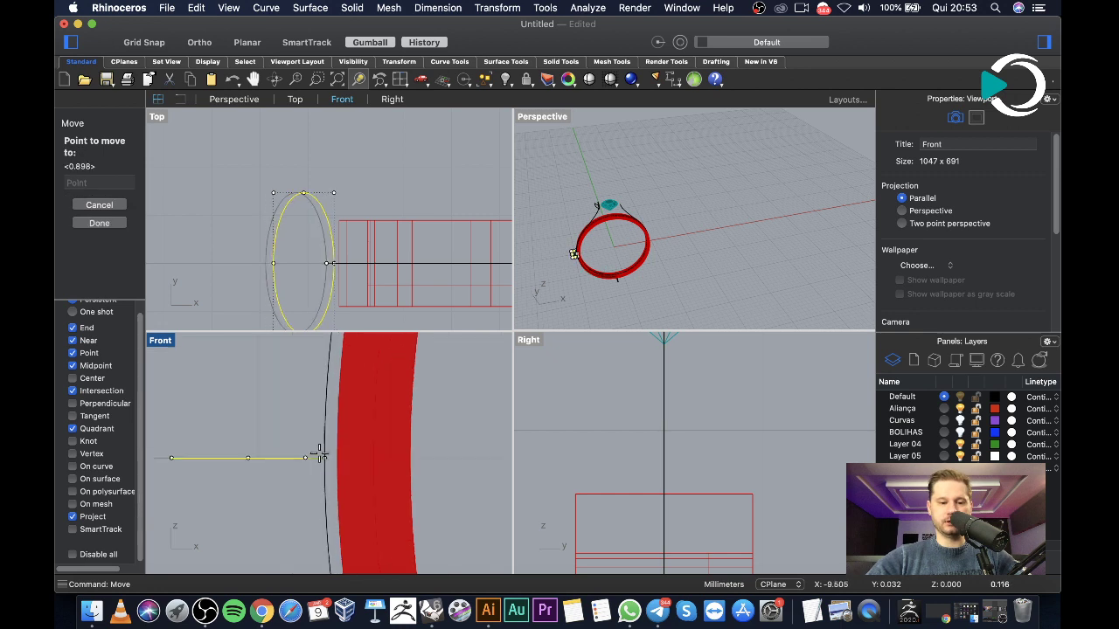
{"action": "left_click", "coordinate": [336, 458]}
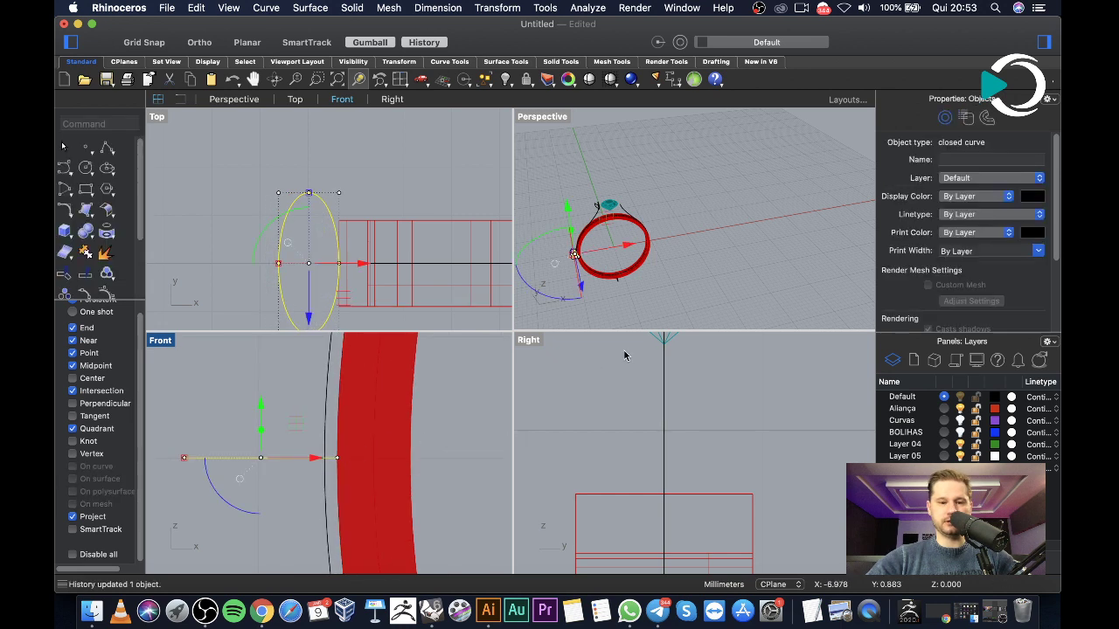
{"action": "left_click", "coordinate": [610, 414]}
{"action": "scroll", "coordinate": [300, 276], "scroll_direction": "down", "scroll_amount": 4}
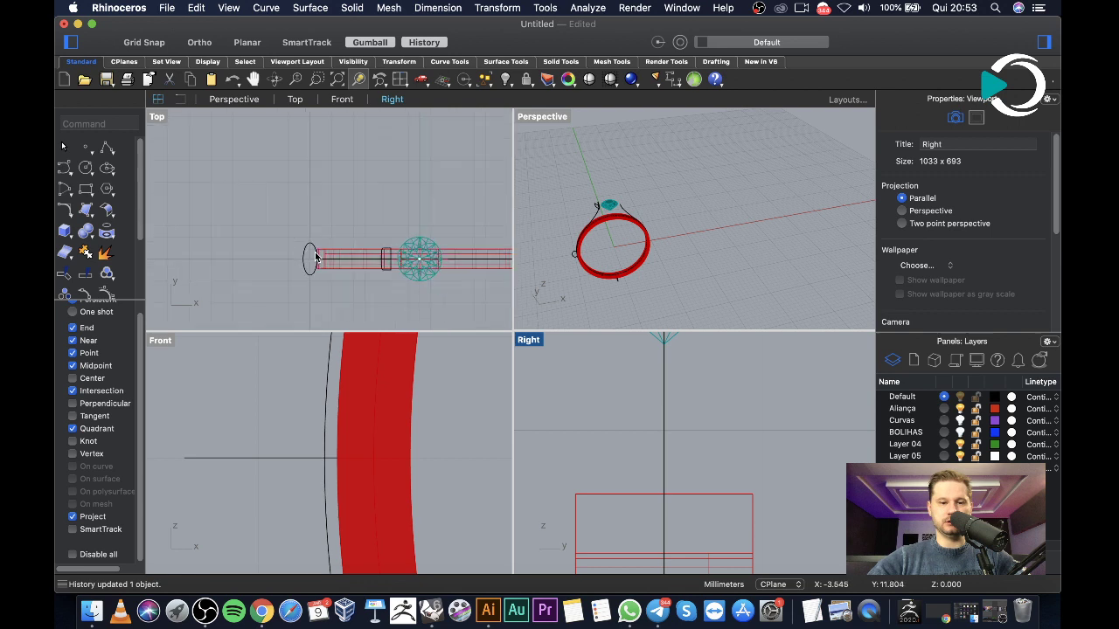
{"action": "scroll", "coordinate": [292, 256], "scroll_direction": "up", "scroll_amount": 5}
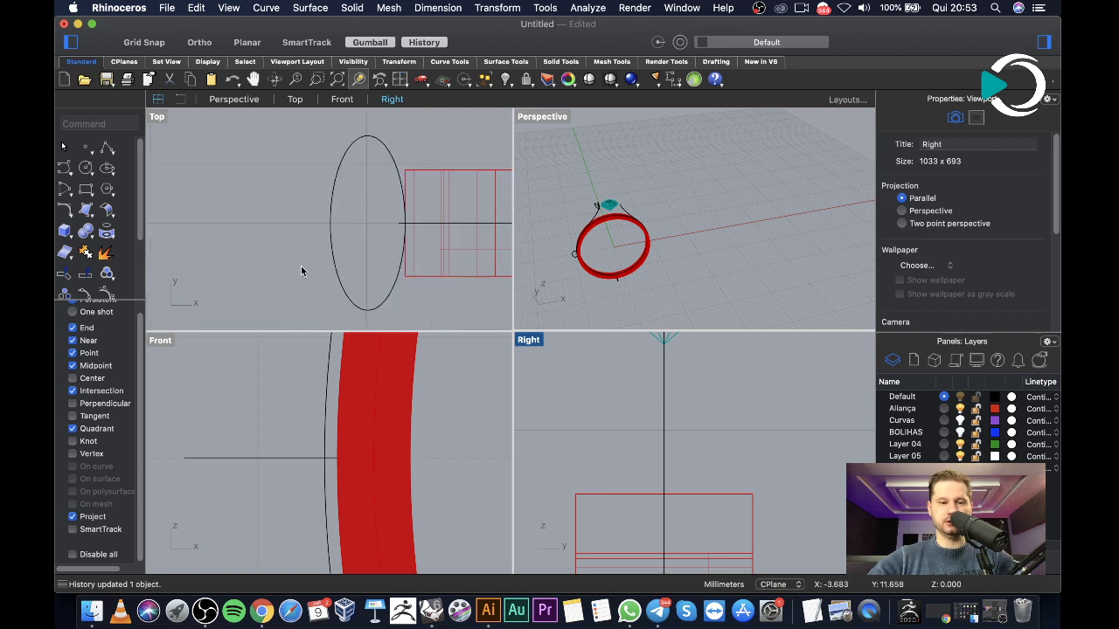
Nudge the side ellipse in the Front view to line it up with the red band's outer edge
{"action": "scroll", "coordinate": [342, 205], "scroll_direction": "down", "scroll_amount": 3}
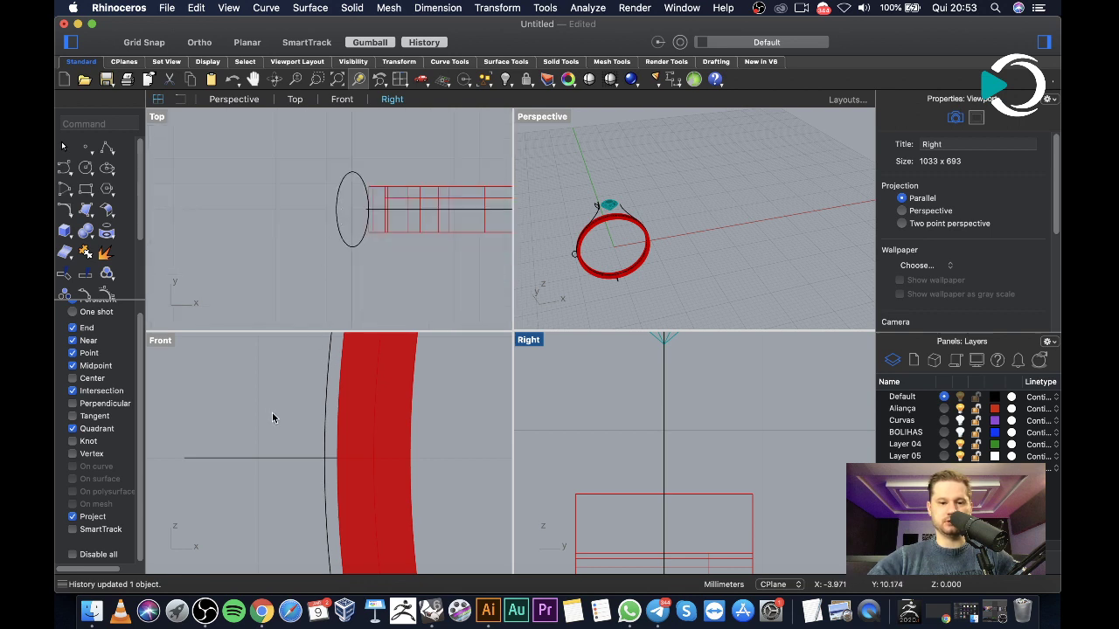
{"action": "left_click", "coordinate": [282, 458]}
{"action": "left_click_drag", "start_coordinate": [324, 458], "coordinate": [320, 459]}
{"action": "scroll", "coordinate": [393, 289], "scroll_direction": "up", "scroll_amount": 6}
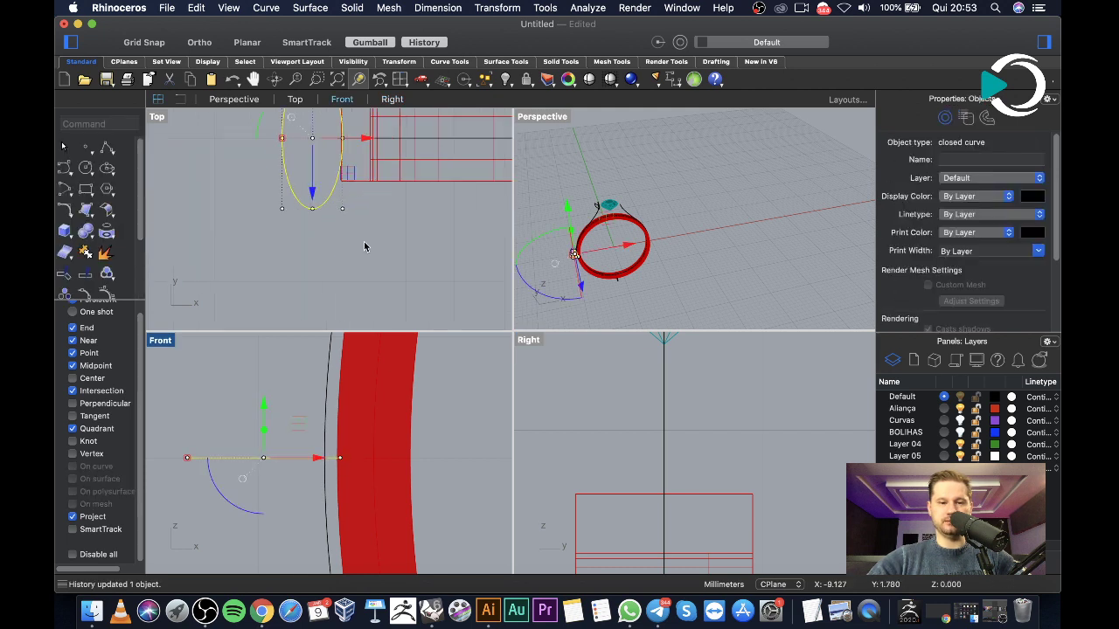
Delete the old ellipse profile at the bottom of the ring in the Front view
{"action": "scroll", "coordinate": [347, 420], "scroll_direction": "down", "scroll_amount": 15}
{"action": "right_click_drag", "start_coordinate": [430, 494], "coordinate": [326, 359]}
{"action": "scroll", "coordinate": [364, 462], "scroll_direction": "up", "scroll_amount": 6}
{"action": "left_click_drag", "start_coordinate": [326, 395], "coordinate": [387, 522]}
{"action": "key", "text": "Delete"}
{"action": "scroll", "coordinate": [370, 494], "scroll_direction": "down", "scroll_amount": 5}
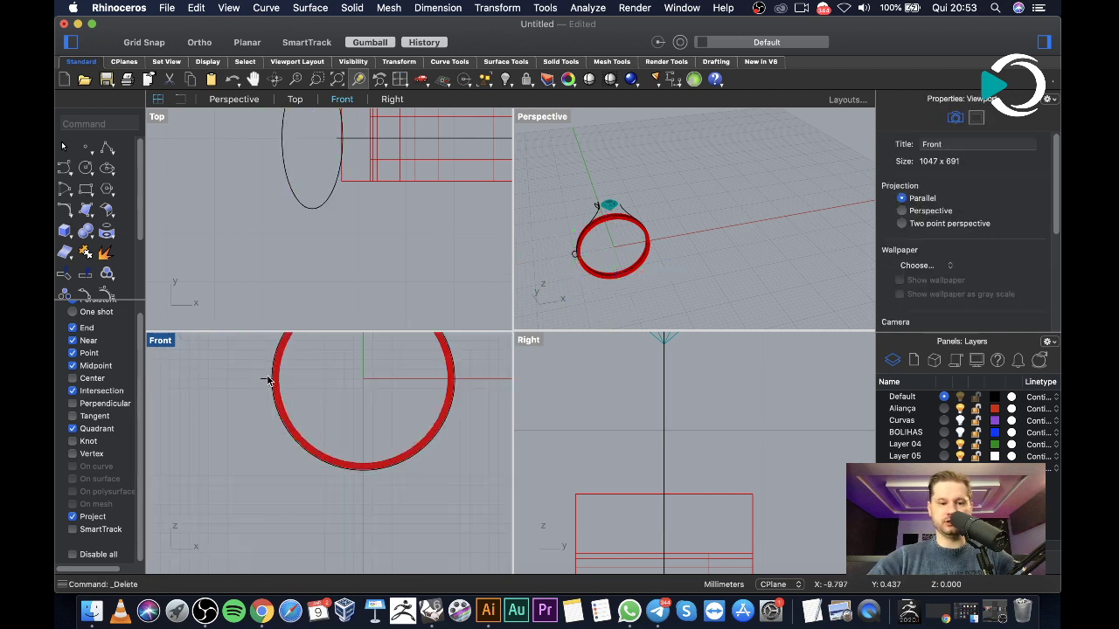
Rotate copies of the side ellipse about the origin (0) to 90 degrees at the ring's bottom and -90 degrees at its top in the Front view
{"action": "left_click", "coordinate": [269, 377]}
{"action": "type", "text": "rot"}
{"action": "key", "text": "Return"}
{"action": "type", "text": "0"}
{"action": "key", "text": "Return"}
{"action": "left_click", "coordinate": [231, 378]}
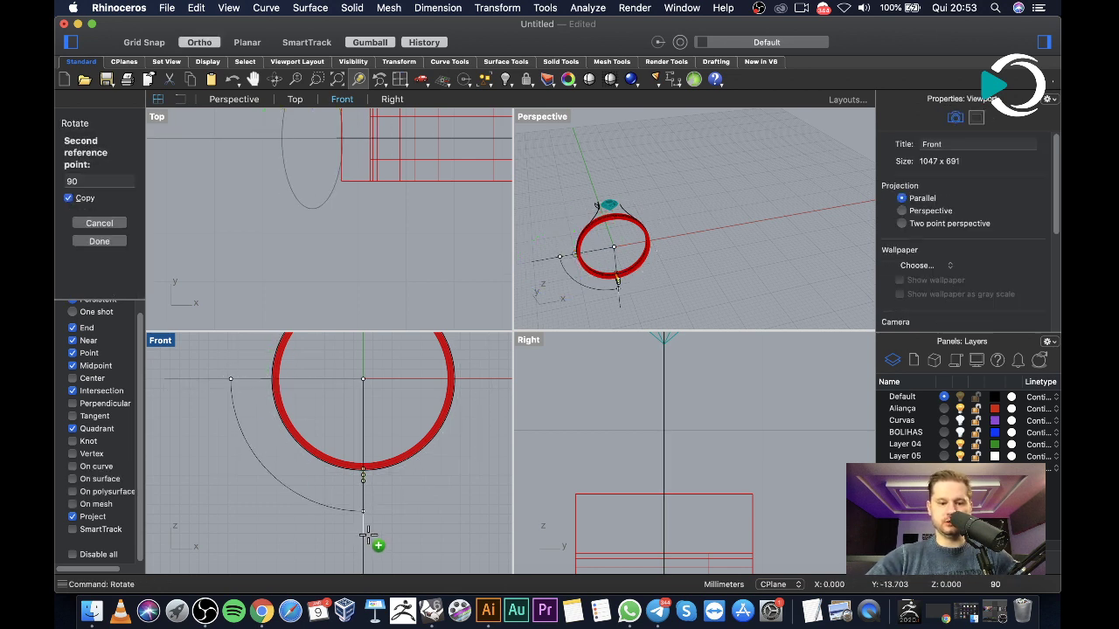
{"action": "scroll", "coordinate": [389, 518], "scroll_direction": "down", "scroll_amount": 3}
{"action": "key", "text": "shift"}
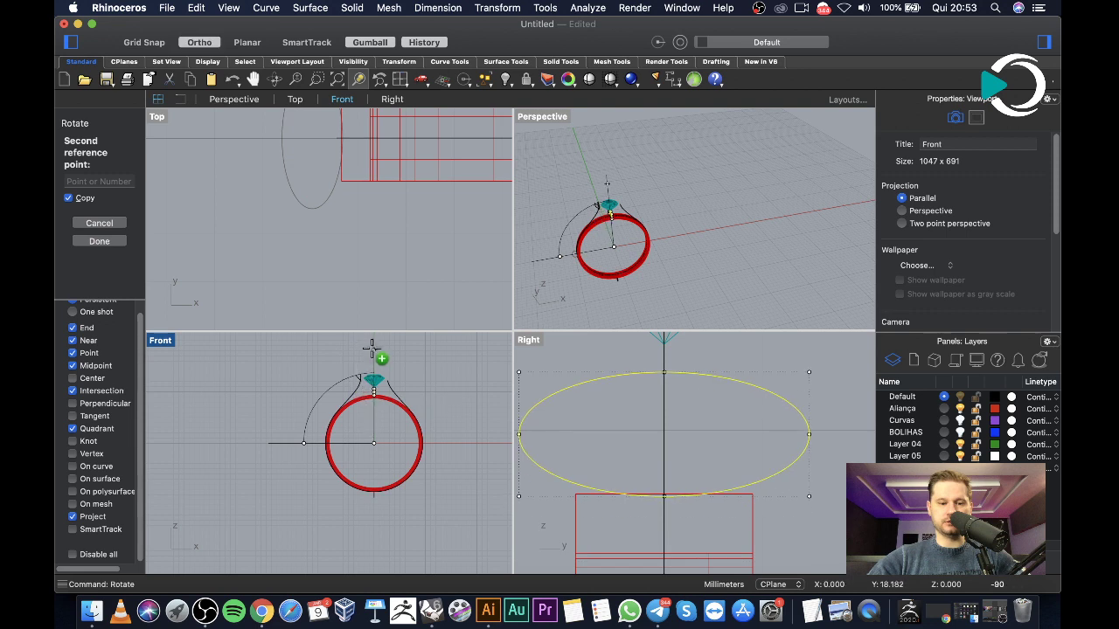
{"action": "left_click", "coordinate": [372, 348]}
Move the upper ellipse from its lower quadrant to the upper end of the left arm curve beside the brilliant, accepting the broken history
{"action": "scroll", "coordinate": [389, 384], "scroll_direction": "up", "scroll_amount": 3}
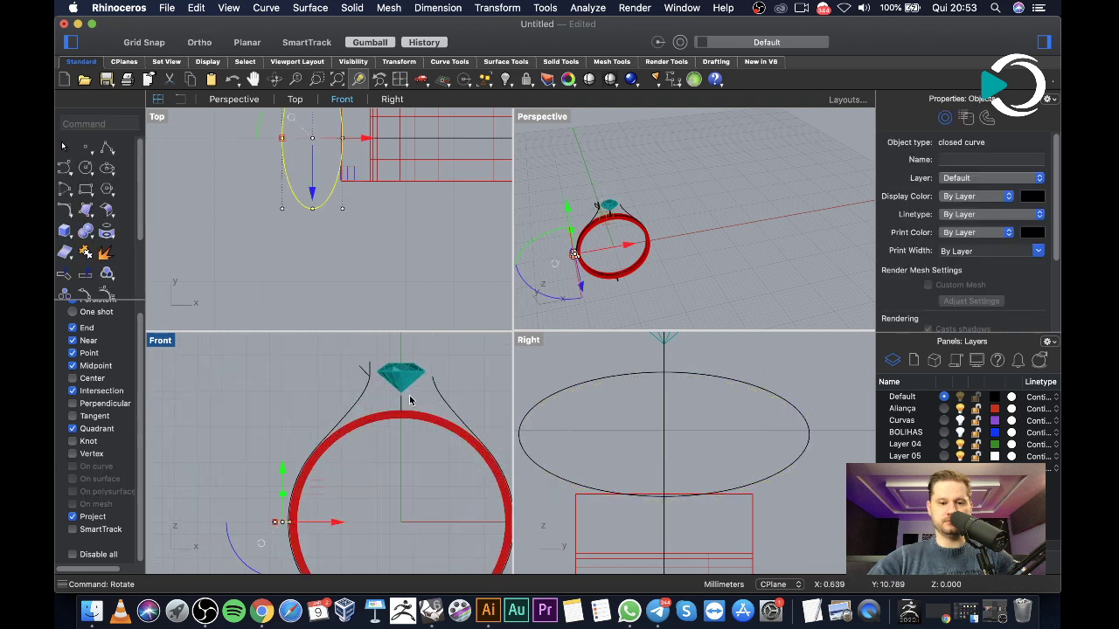
{"action": "left_click", "coordinate": [402, 404]}
{"action": "type", "text": "move"}
{"action": "key", "text": "Return"}
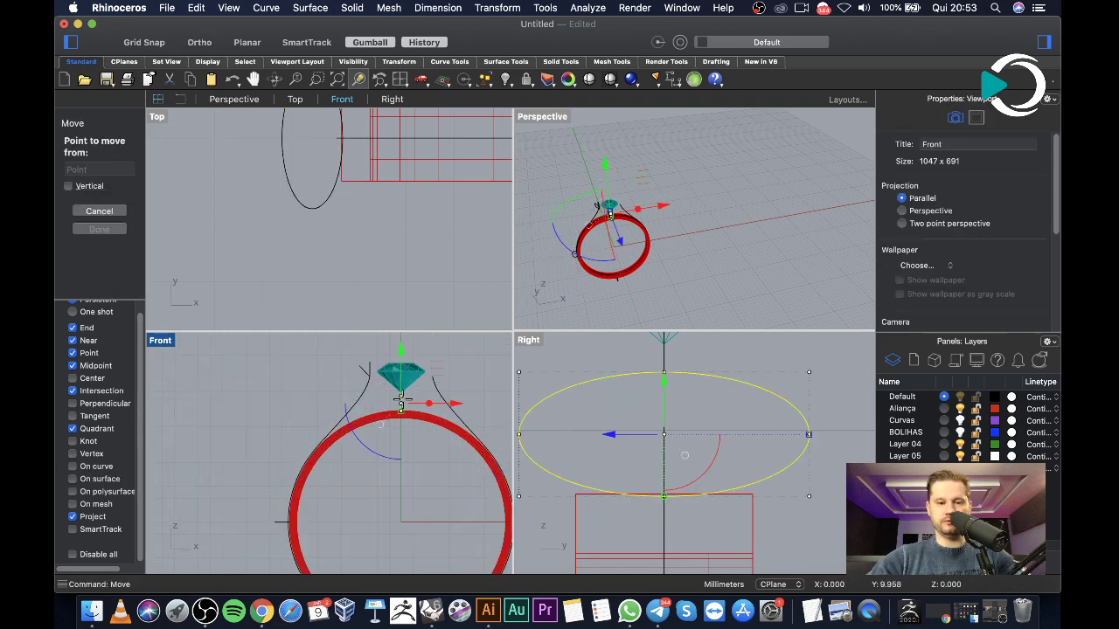
{"action": "scroll", "coordinate": [393, 406], "scroll_direction": "up", "scroll_amount": 3}
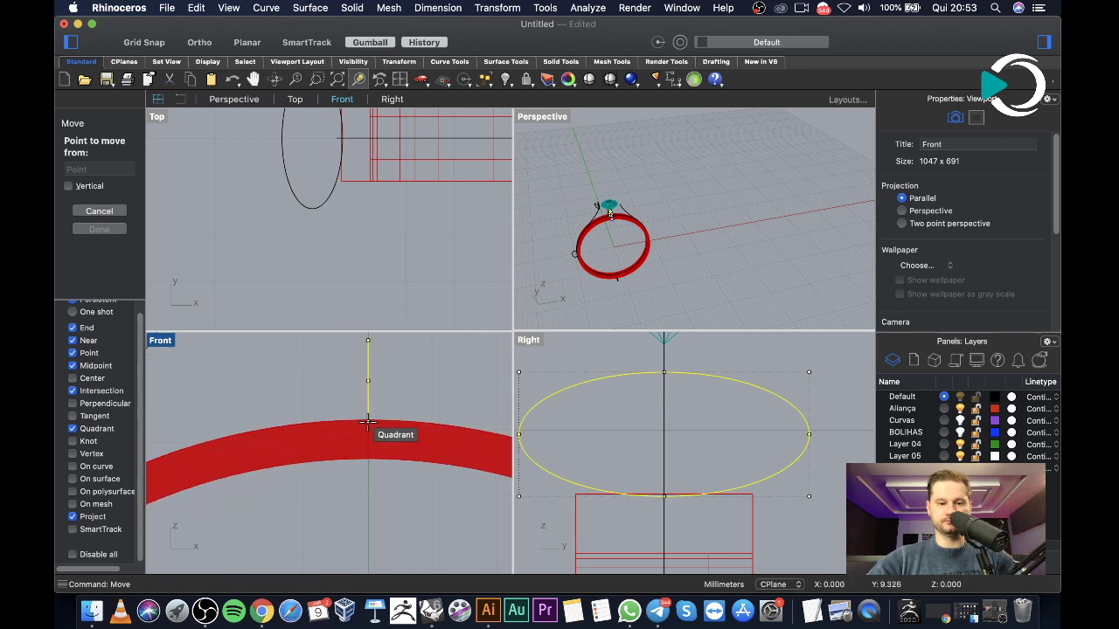
{"action": "left_click", "coordinate": [368, 418]}
{"action": "scroll", "coordinate": [349, 385], "scroll_direction": "down", "scroll_amount": 3}
{"action": "scroll", "coordinate": [299, 356], "scroll_direction": "up", "scroll_amount": 5}
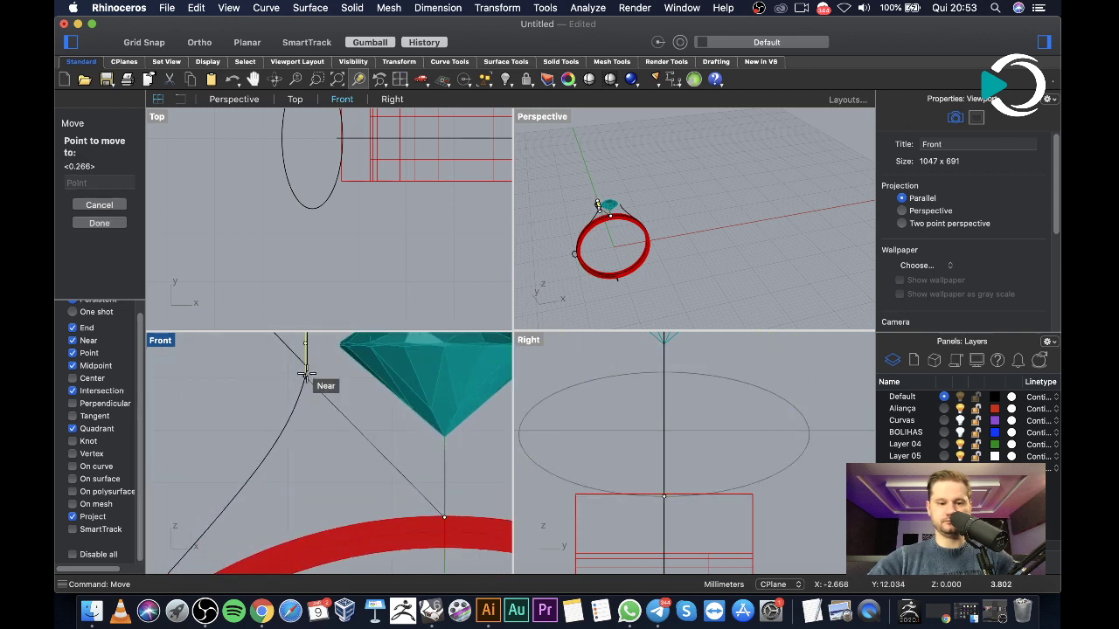
{"action": "left_click", "coordinate": [307, 356]}
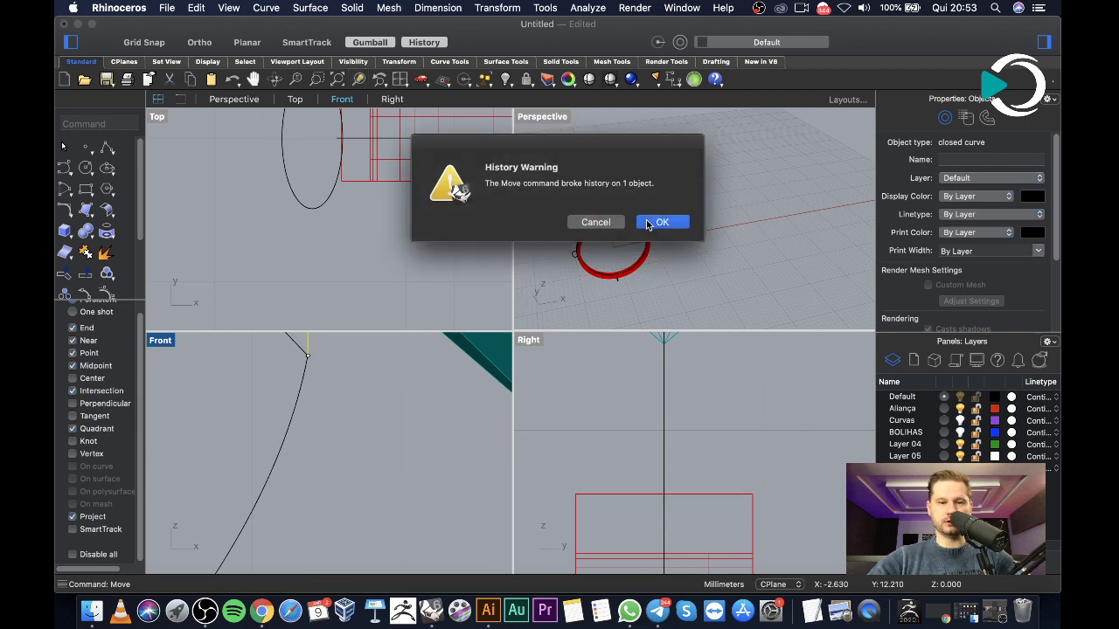
{"action": "left_click", "coordinate": [662, 222]}
{"action": "scroll", "coordinate": [357, 389], "scroll_direction": "down", "scroll_amount": 3}
{"action": "scroll", "coordinate": [345, 454], "scroll_direction": "up", "scroll_amount": 3}
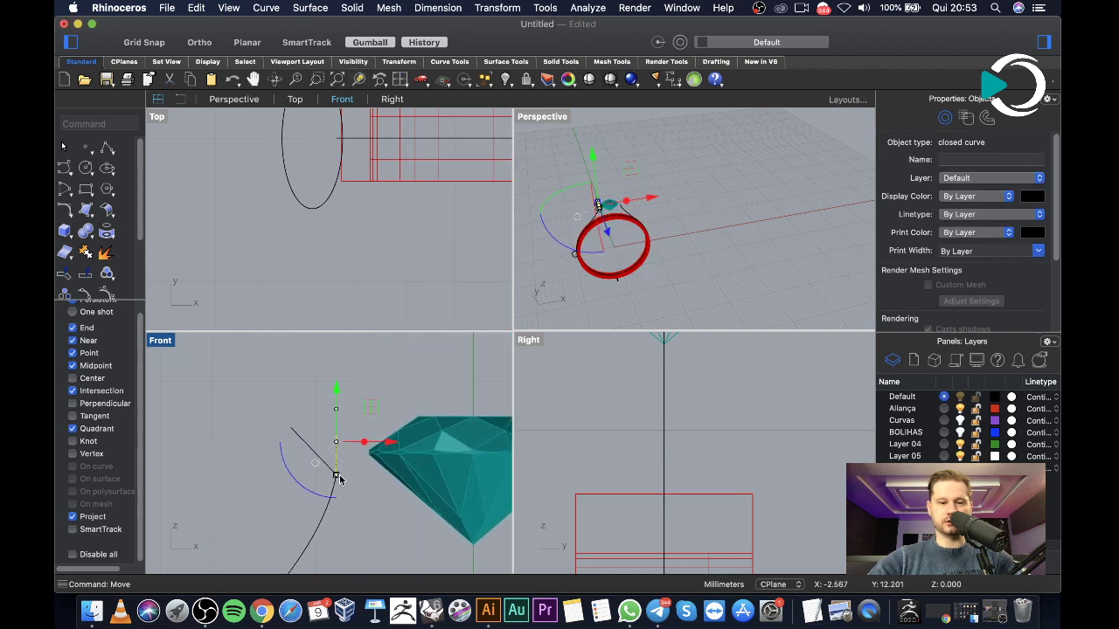
{"action": "left_click", "coordinate": [322, 372]}
Delete the upright rectangular profile at the upper end of the left arm curve in the Perspective view
{"action": "scroll", "coordinate": [336, 428], "scroll_direction": "up", "scroll_amount": 2}
{"action": "scroll", "coordinate": [595, 207], "scroll_direction": "up", "scroll_amount": 15}
{"action": "right_click_drag", "start_coordinate": [699, 234], "coordinate": [662, 227]}
{"action": "scroll", "coordinate": [715, 190], "scroll_direction": "up", "scroll_amount": 4}
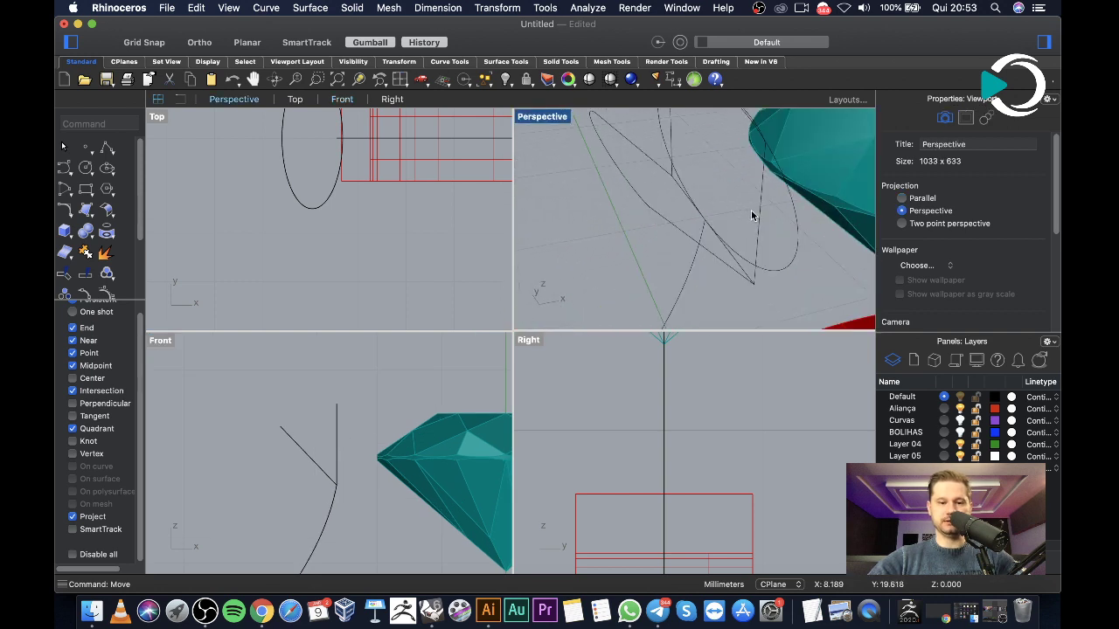
{"action": "left_click", "coordinate": [757, 218]}
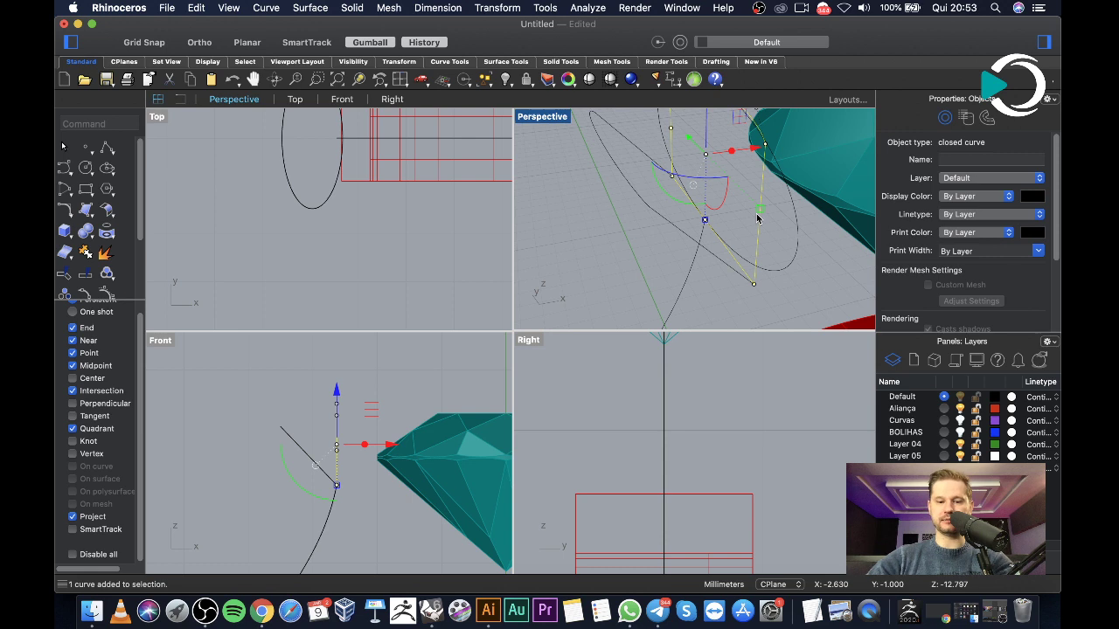
{"action": "key", "text": "Delete"}
Scale and shift the upper ellipse in the Right view to match the width of the remaining arched profile and flatten its height
{"action": "scroll", "coordinate": [747, 455], "scroll_direction": "down", "scroll_amount": 3}
{"action": "scroll", "coordinate": [612, 437], "scroll_direction": "up", "scroll_amount": 5}
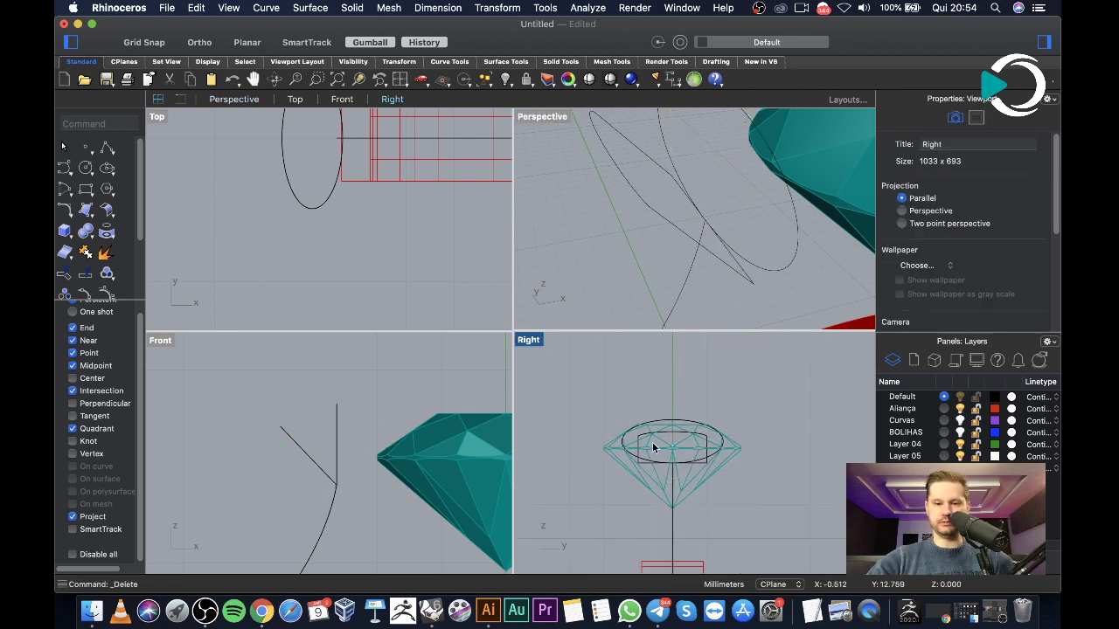
{"action": "left_click", "coordinate": [583, 446]}
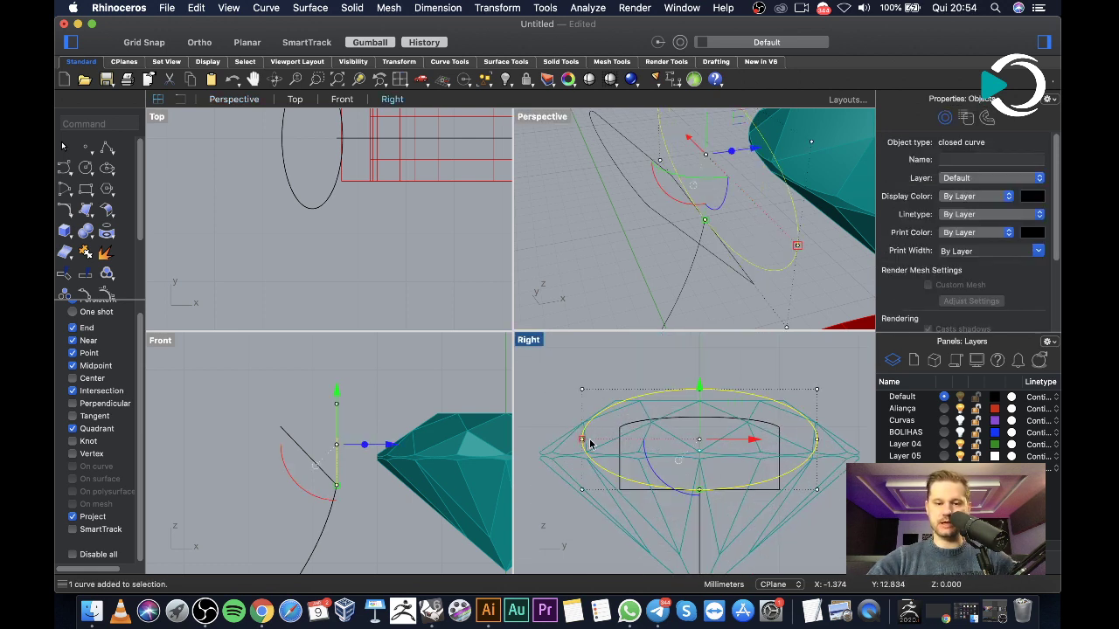
{"action": "left_click_drag", "start_coordinate": [584, 443], "coordinate": [618, 443]}
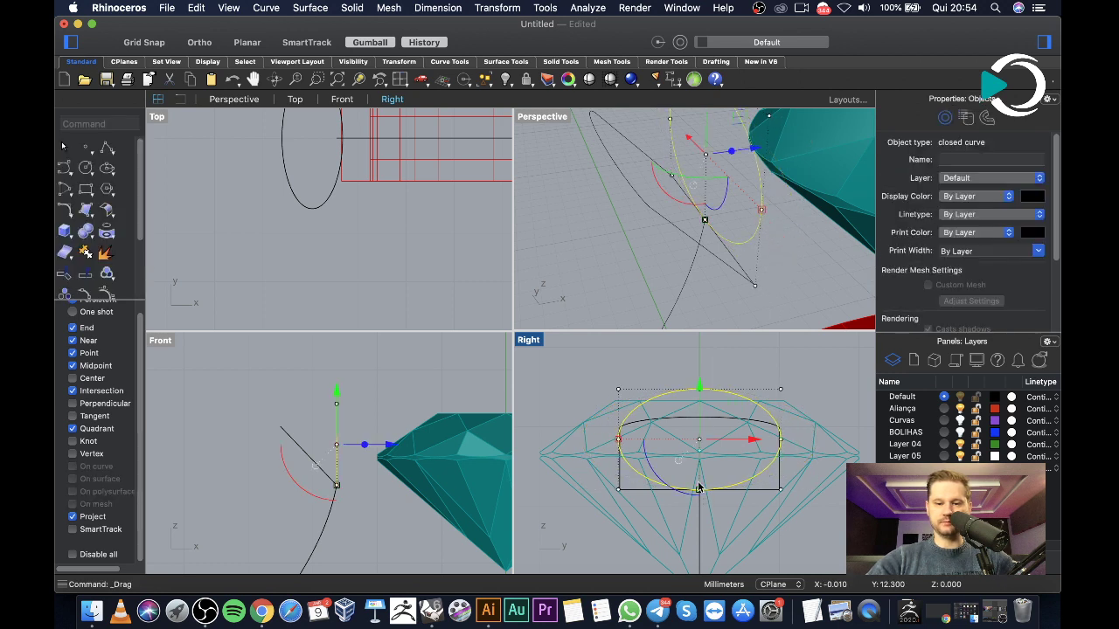
{"action": "left_click_drag", "start_coordinate": [699, 388], "coordinate": [700, 402]}
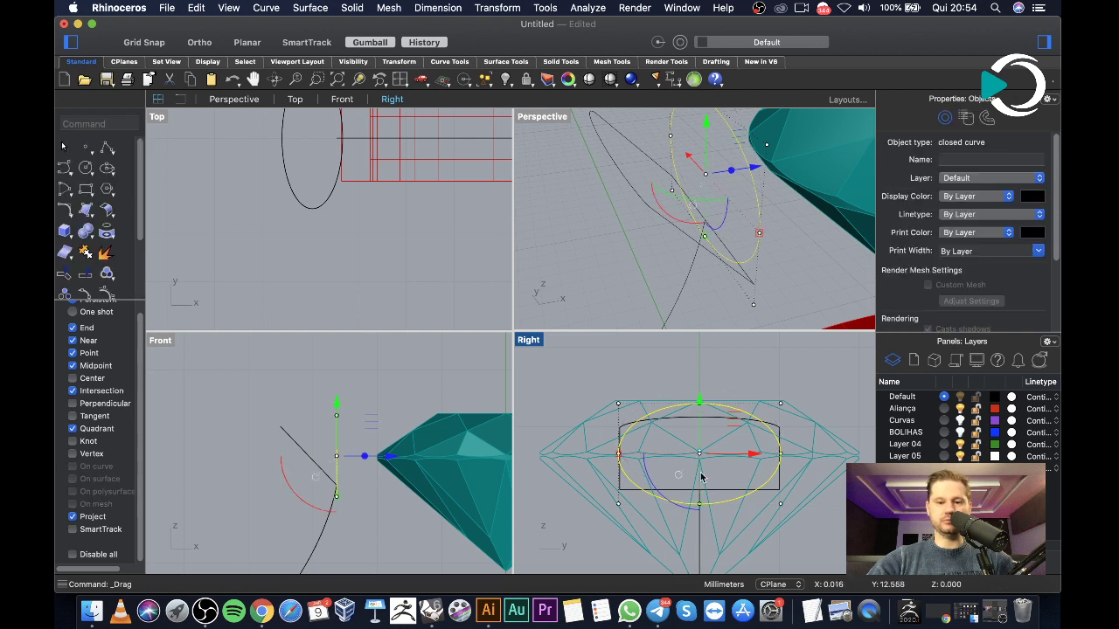
{"action": "left_click_drag", "start_coordinate": [699, 505], "coordinate": [698, 498]}
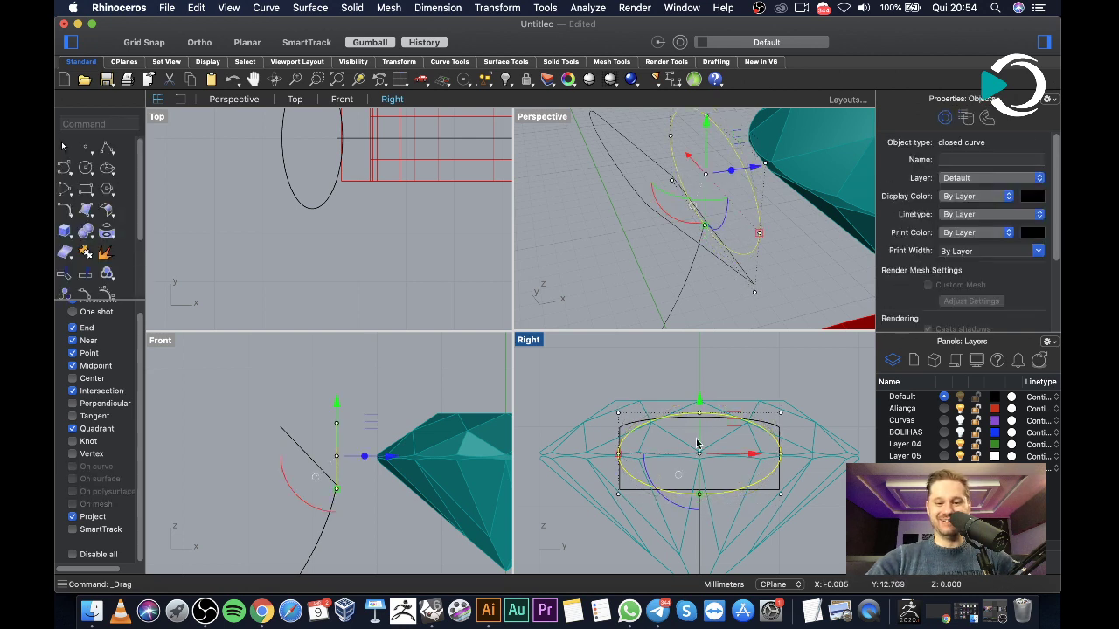
{"action": "scroll", "coordinate": [611, 462], "scroll_direction": "up", "scroll_amount": 2}
{"action": "left_click_drag", "start_coordinate": [625, 454], "coordinate": [627, 451]}
{"action": "scroll", "coordinate": [732, 438], "scroll_direction": "down", "scroll_amount": 2}
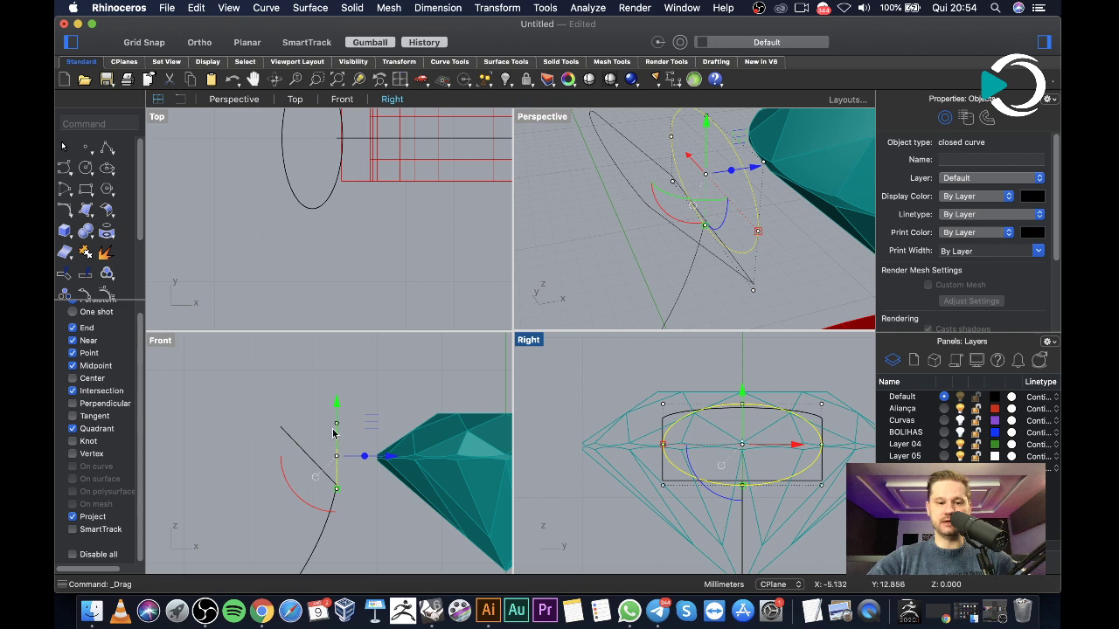
Rotate the upper ellipse about its lower quadrant in the Front view until it lies along the tilted profile
{"action": "type", "text": "ro"}
{"action": "key", "text": "Return"}
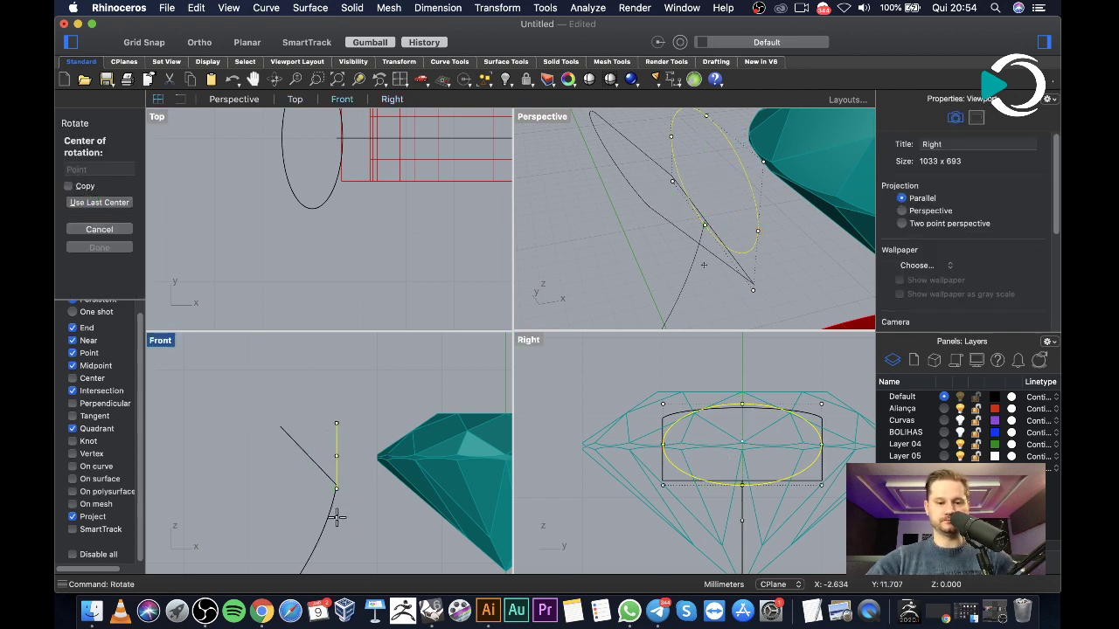
{"action": "left_click", "coordinate": [336, 488]}
{"action": "left_click", "coordinate": [337, 382]}
{"action": "left_click", "coordinate": [243, 385]}
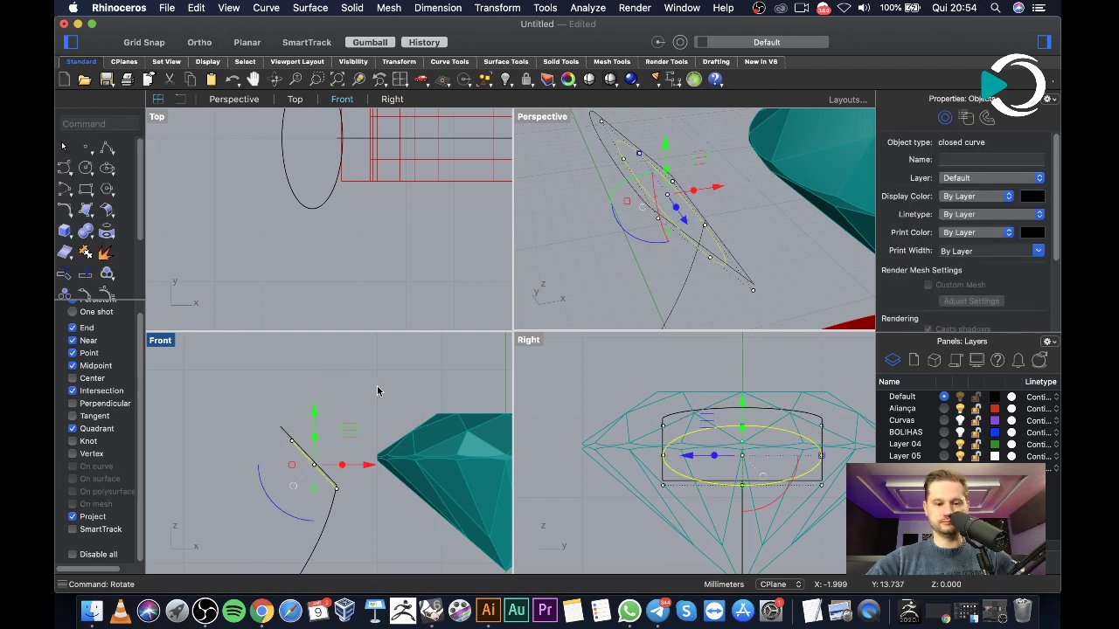
Delete the tilted arched profile beside the ellipse at the arm's upper end
{"action": "left_click", "coordinate": [574, 282]}
{"action": "left_click", "coordinate": [603, 147]}
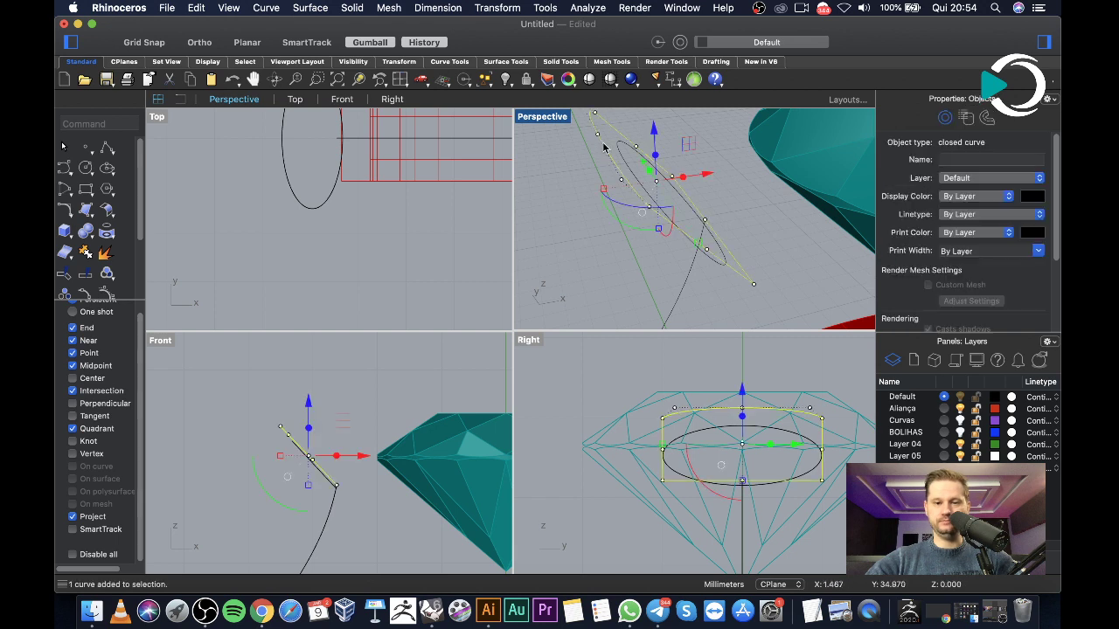
{"action": "key", "text": "Delete"}
Try a Sweep1 along the left arm curve through the ellipse profiles placed on it, keeping the proposed seam points and sweep options
{"action": "scroll", "coordinate": [694, 201], "scroll_direction": "down", "scroll_amount": 5}
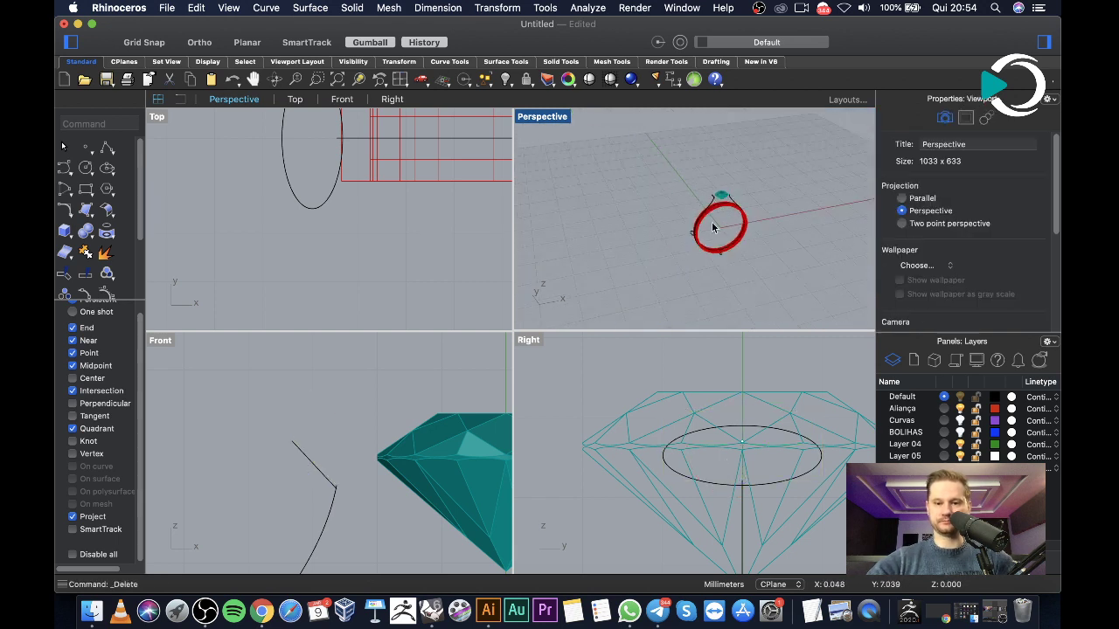
{"action": "type", "text": "sweep1"}
{"action": "key", "text": "Return"}
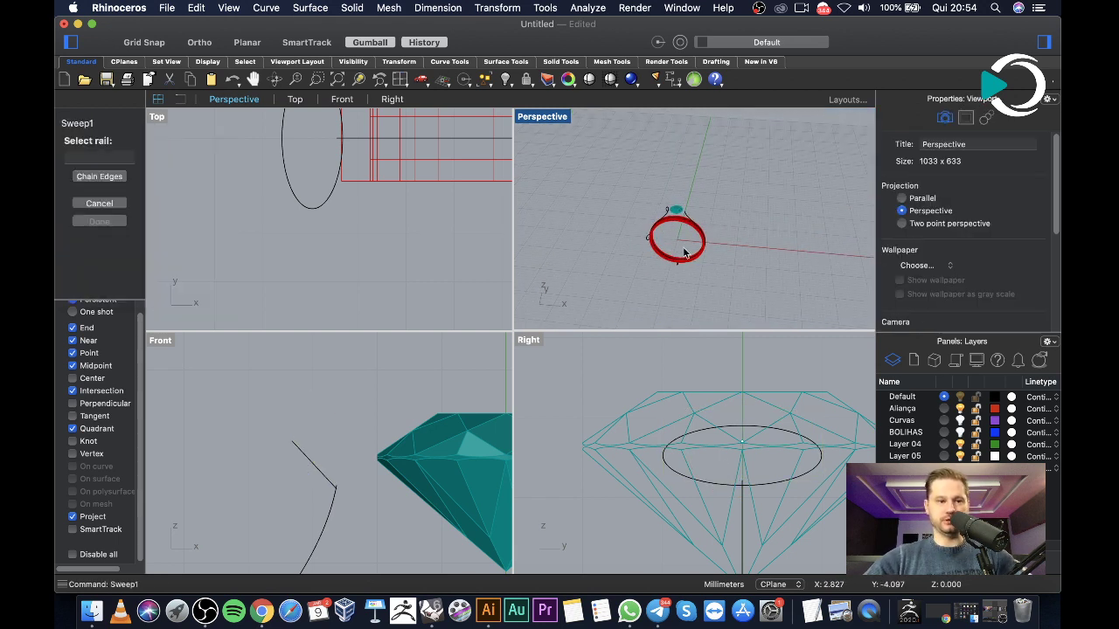
{"action": "scroll", "coordinate": [663, 203], "scroll_direction": "up", "scroll_amount": 4}
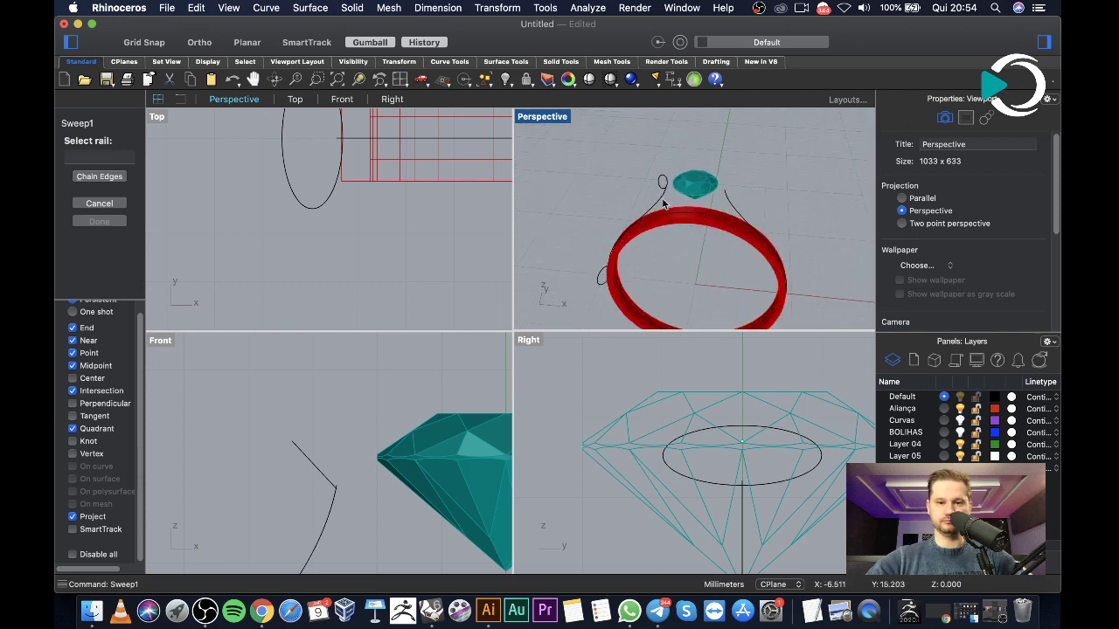
{"action": "left_click", "coordinate": [659, 200]}
{"action": "scroll", "coordinate": [661, 201], "scroll_direction": "down", "scroll_amount": 3}
{"action": "right_click_drag", "start_coordinate": [685, 306], "coordinate": [624, 202], "text": "shift"}
{"action": "scroll", "coordinate": [669, 255], "scroll_direction": "up", "scroll_amount": 5}
{"action": "left_click", "coordinate": [662, 272]}
{"action": "scroll", "coordinate": [662, 275], "scroll_direction": "down", "scroll_amount": 3}
{"action": "scroll", "coordinate": [623, 203], "scroll_direction": "up", "scroll_amount": 6}
{"action": "scroll", "coordinate": [671, 229], "scroll_direction": "down", "scroll_amount": 6}
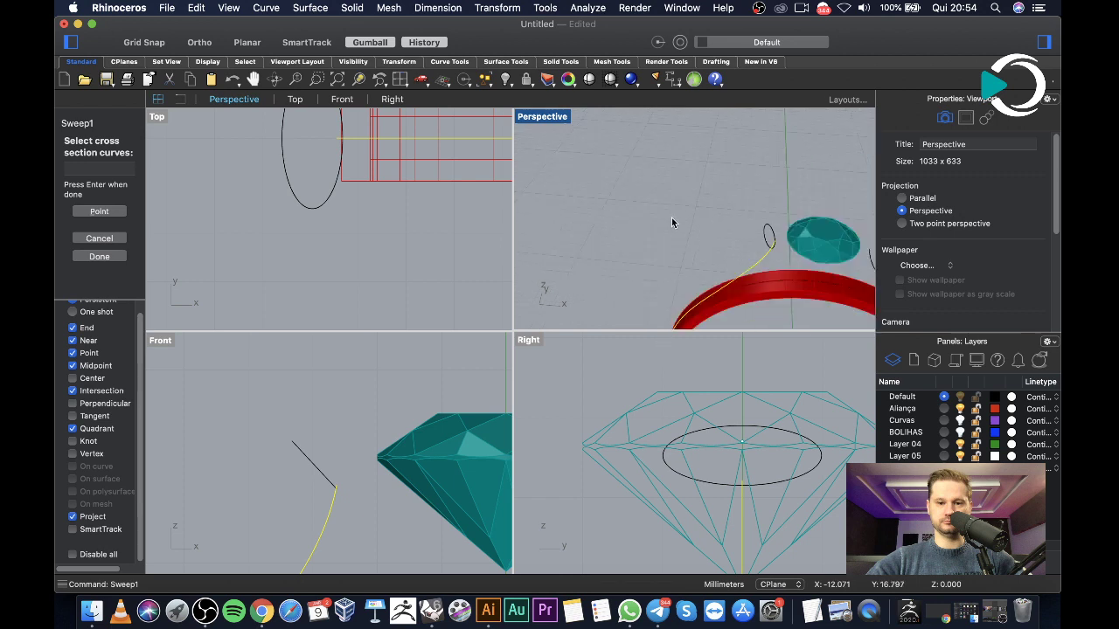
{"action": "scroll", "coordinate": [664, 306], "scroll_direction": "up", "scroll_amount": 3}
{"action": "left_click", "coordinate": [667, 287]}
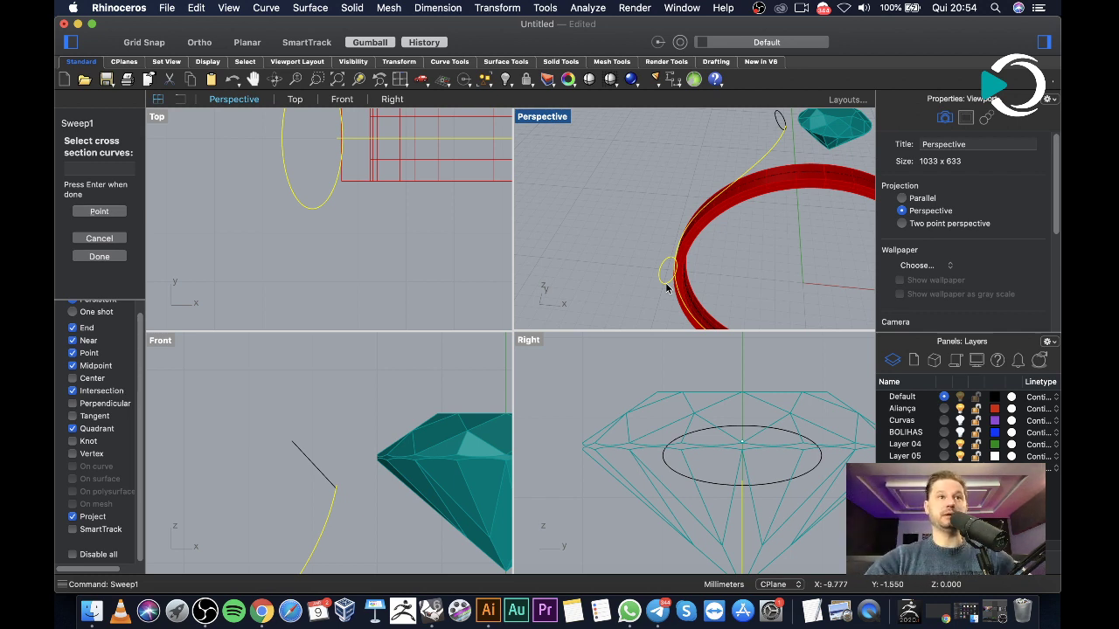
{"action": "scroll", "coordinate": [658, 290], "scroll_direction": "down", "scroll_amount": 5}
{"action": "scroll", "coordinate": [671, 219], "scroll_direction": "up", "scroll_amount": 8}
{"action": "scroll", "coordinate": [724, 251], "scroll_direction": "down", "scroll_amount": 5}
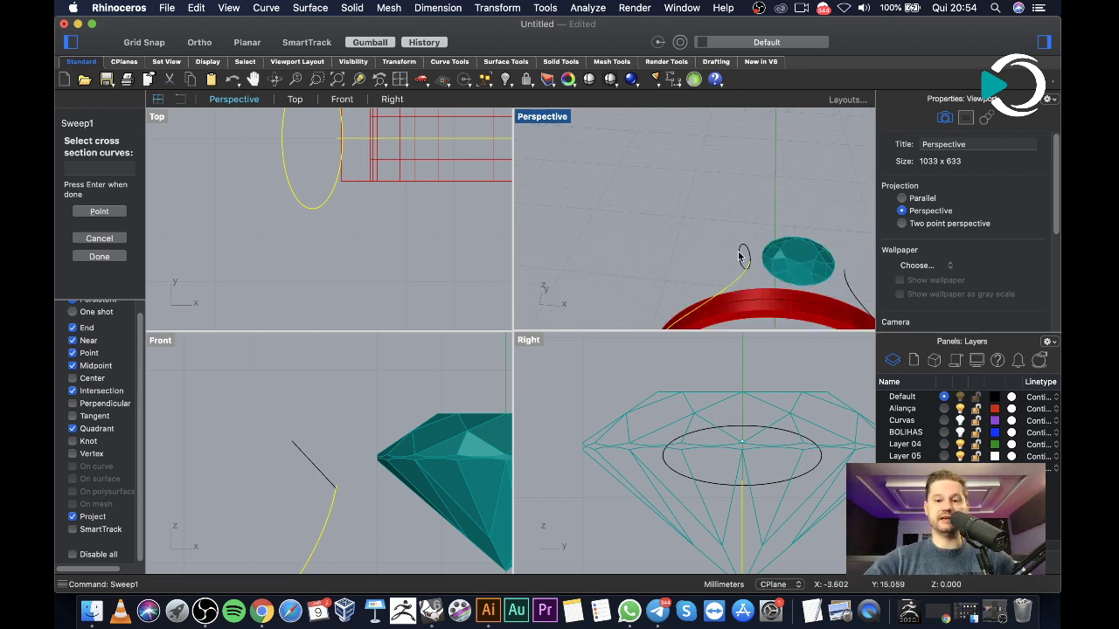
{"action": "left_click", "coordinate": [743, 258]}
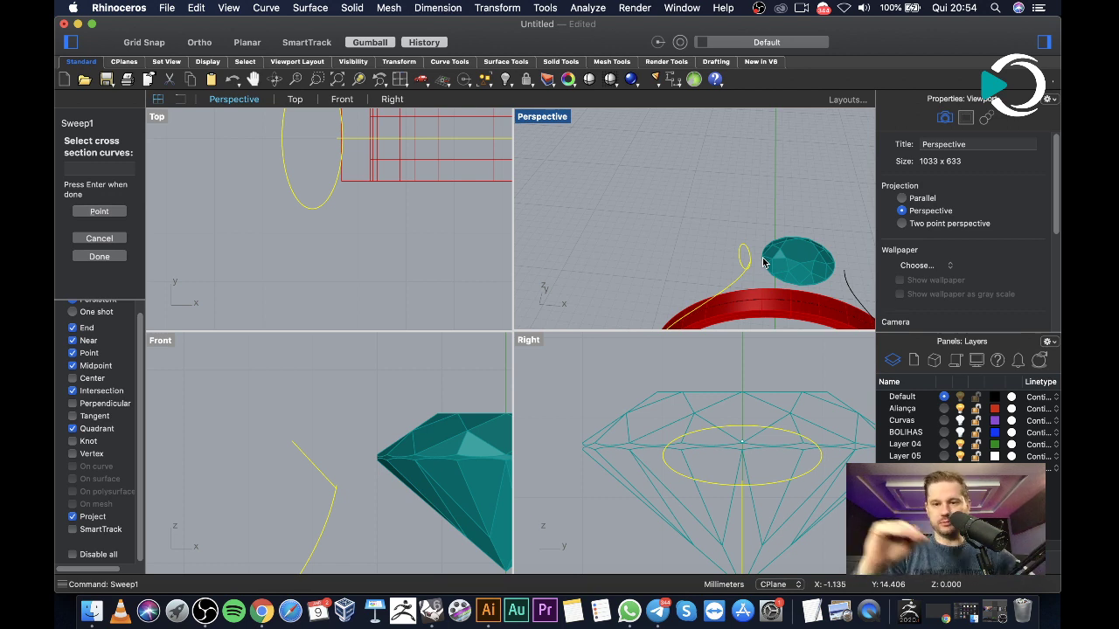
{"action": "key", "text": "Return"}
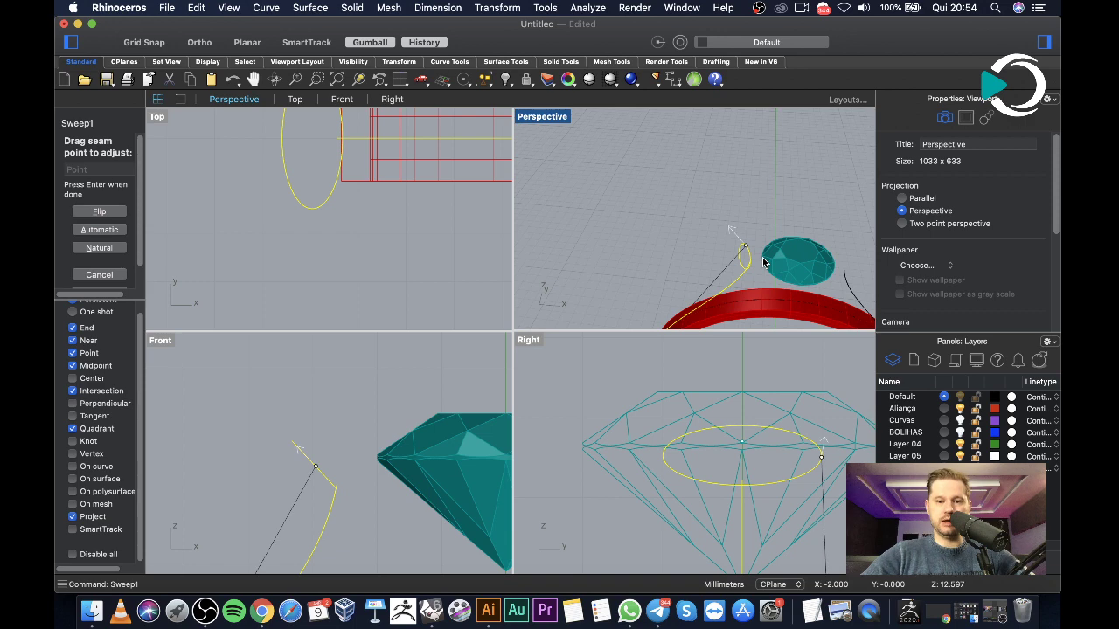
{"action": "key", "text": "Return"}
{"action": "left_click", "coordinate": [475, 482]}
Examine the swept left arm against the band and brilliant from several angles in an enlarged Perspective view
{"action": "scroll", "coordinate": [695, 226], "scroll_direction": "down", "scroll_amount": 10}
{"action": "right_click_drag", "start_coordinate": [716, 273], "coordinate": [757, 210]}
{"action": "scroll", "coordinate": [758, 166], "scroll_direction": "up", "scroll_amount": 5}
{"action": "right_click_drag", "start_coordinate": [759, 166], "coordinate": [755, 177]}
{"action": "scroll", "coordinate": [639, 210], "scroll_direction": "up", "scroll_amount": 4}
{"action": "right_click_drag", "start_coordinate": [639, 210], "coordinate": [762, 236]}
{"action": "scroll", "coordinate": [670, 205], "scroll_direction": "down", "scroll_amount": 7}
{"action": "scroll", "coordinate": [835, 215], "scroll_direction": "up", "scroll_amount": 6}
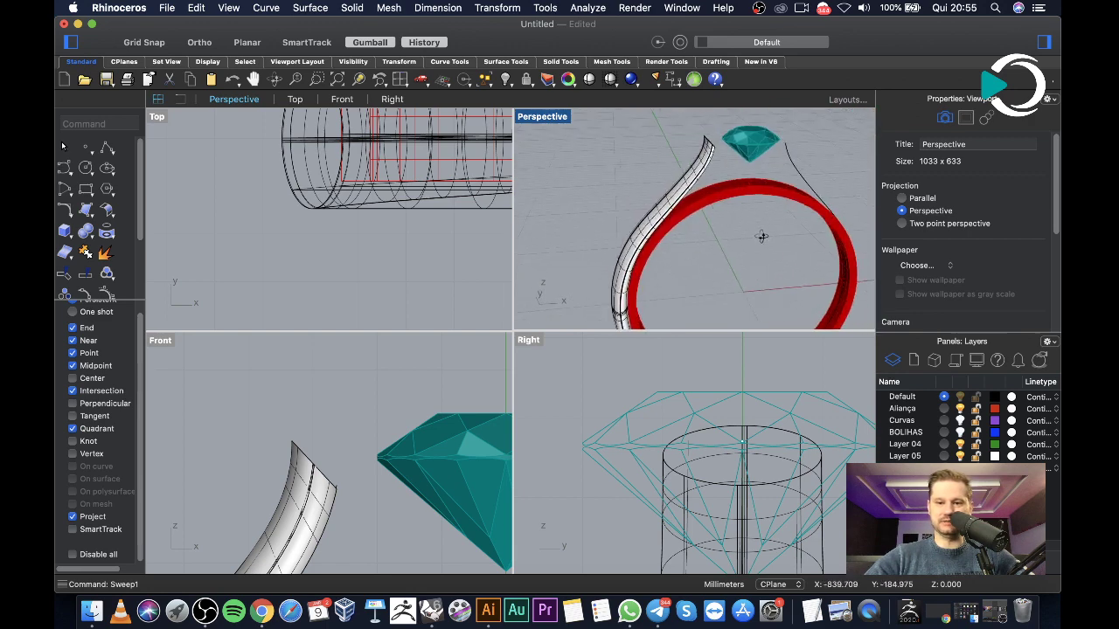
{"action": "scroll", "coordinate": [697, 169], "scroll_direction": "up", "scroll_amount": 6}
{"action": "scroll", "coordinate": [700, 159], "scroll_direction": "down", "scroll_amount": 5}
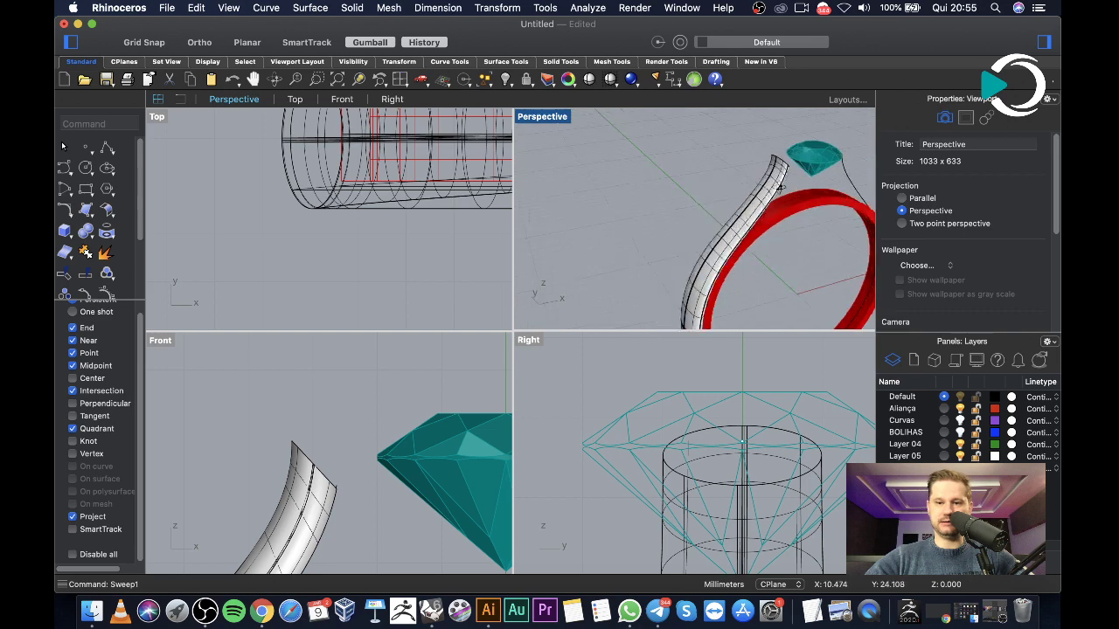
{"action": "right_click_drag", "start_coordinate": [768, 186], "coordinate": [635, 167]}
{"action": "double_click", "coordinate": [552, 119]}
{"action": "scroll", "coordinate": [500, 232], "scroll_direction": "down", "scroll_amount": 3}
{"action": "right_click_drag", "start_coordinate": [500, 233], "coordinate": [538, 261]}
Undo the sweep and hide the Aliança layer with the four viewports restored
{"action": "key", "text": "super+z"}
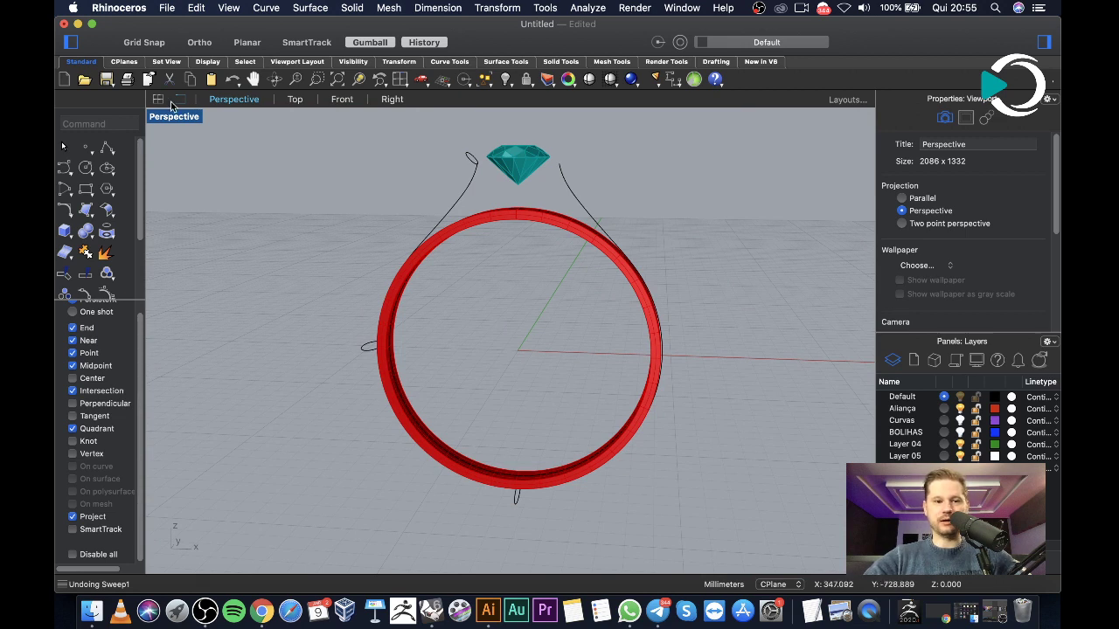
{"action": "double_click", "coordinate": [174, 117]}
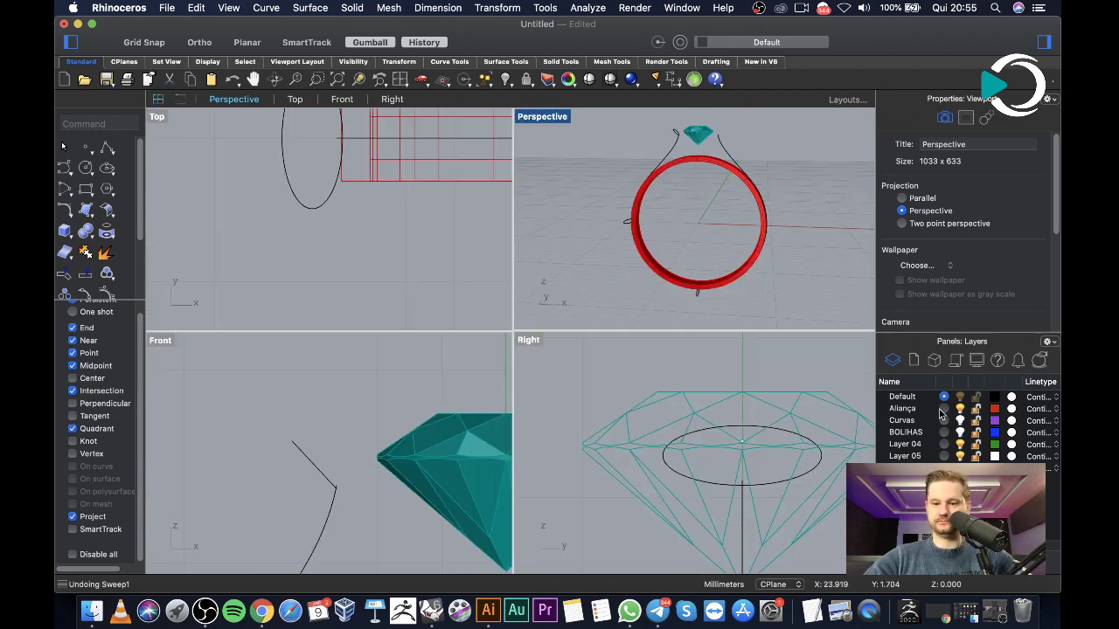
{"action": "left_click", "coordinate": [959, 408]}
{"action": "scroll", "coordinate": [704, 288], "scroll_direction": "down", "scroll_amount": 2}
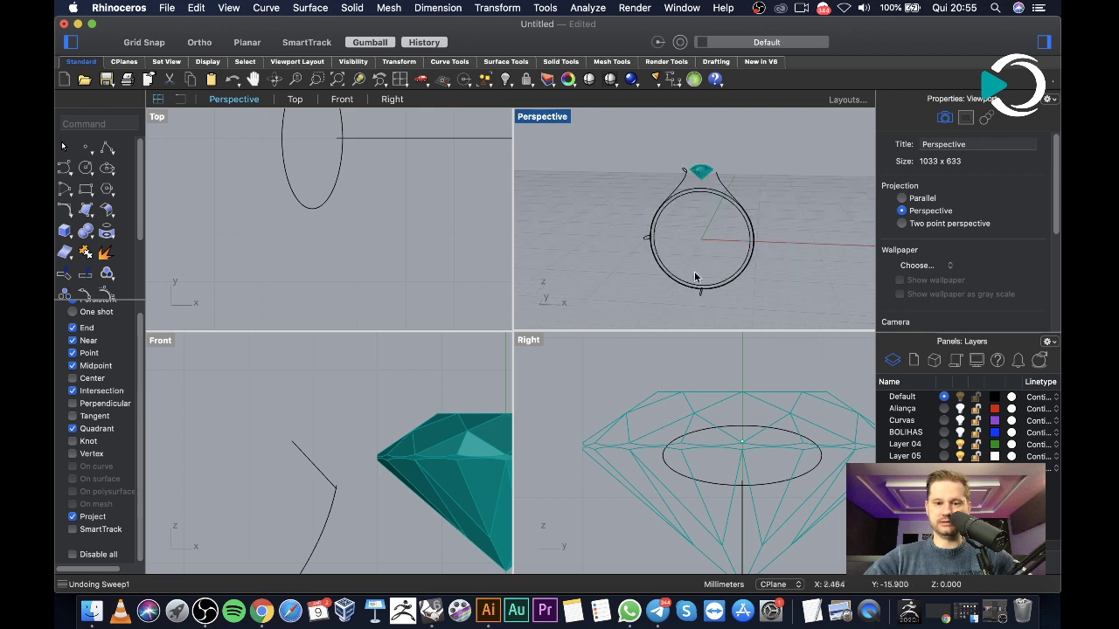
Rotate the ellipse at the left arm's upper end outward to a flatter tilt, about its lower quadrant on the arm curve's end
{"action": "scroll", "coordinate": [400, 381], "scroll_direction": "down", "scroll_amount": 4}
{"action": "left_click", "coordinate": [360, 418]}
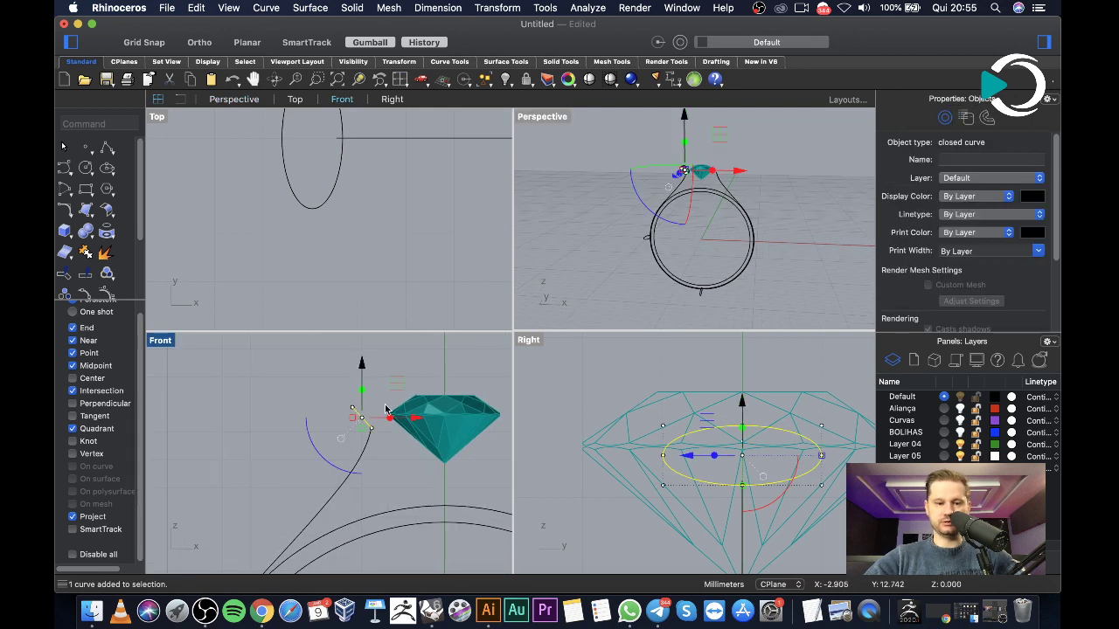
{"action": "type", "text": "Rotate"}
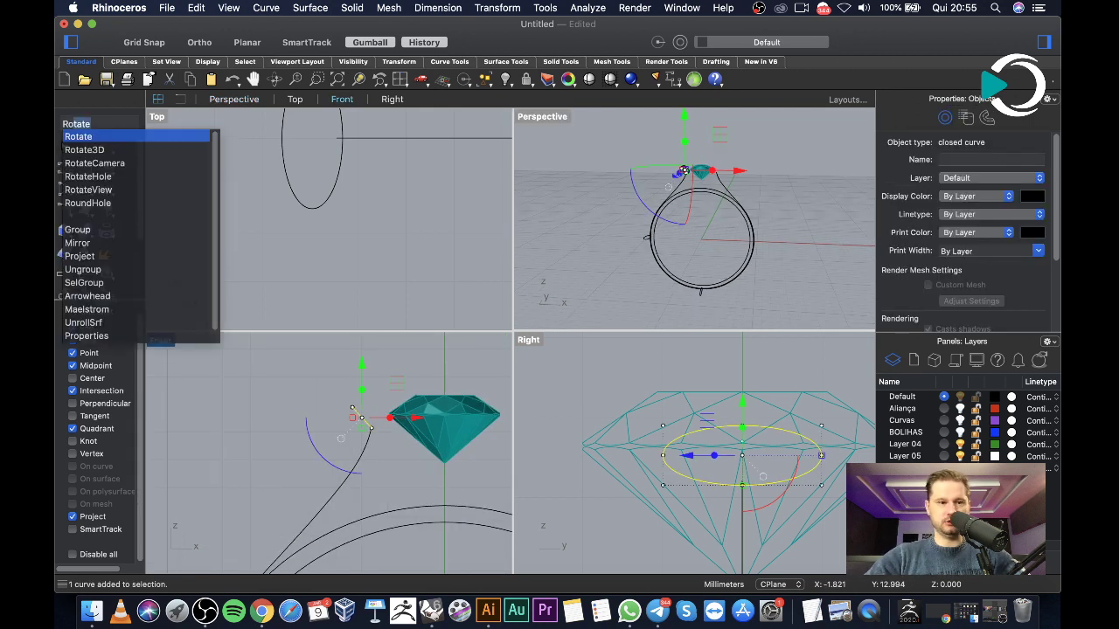
{"action": "key", "text": "Return"}
{"action": "scroll", "coordinate": [345, 435], "scroll_direction": "up", "scroll_amount": 2}
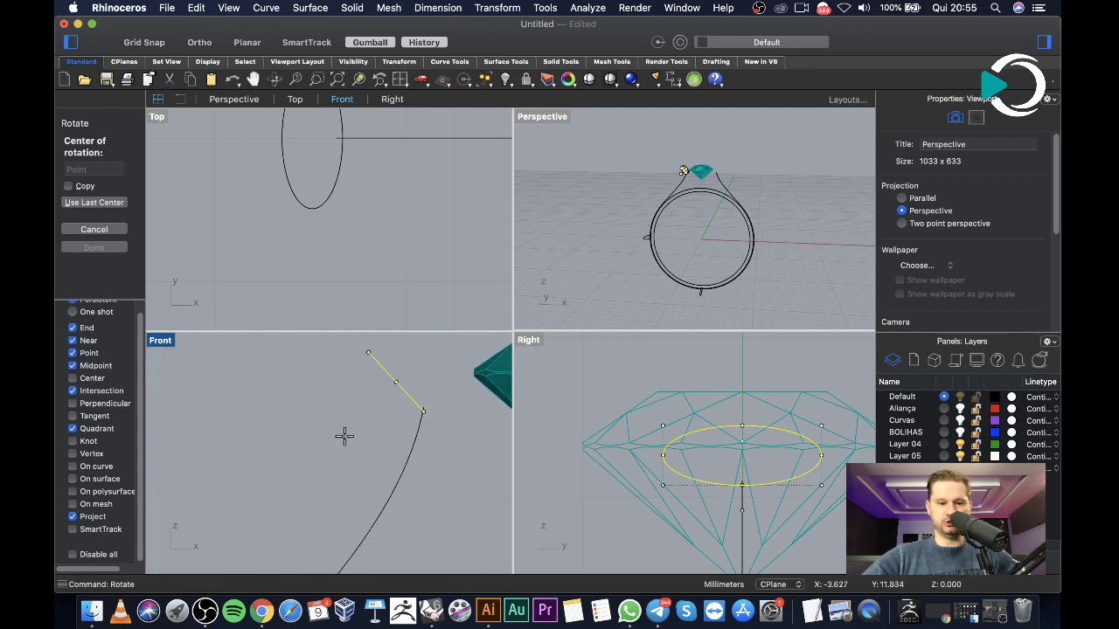
{"action": "left_click", "coordinate": [424, 411]}
{"action": "left_click", "coordinate": [367, 352]}
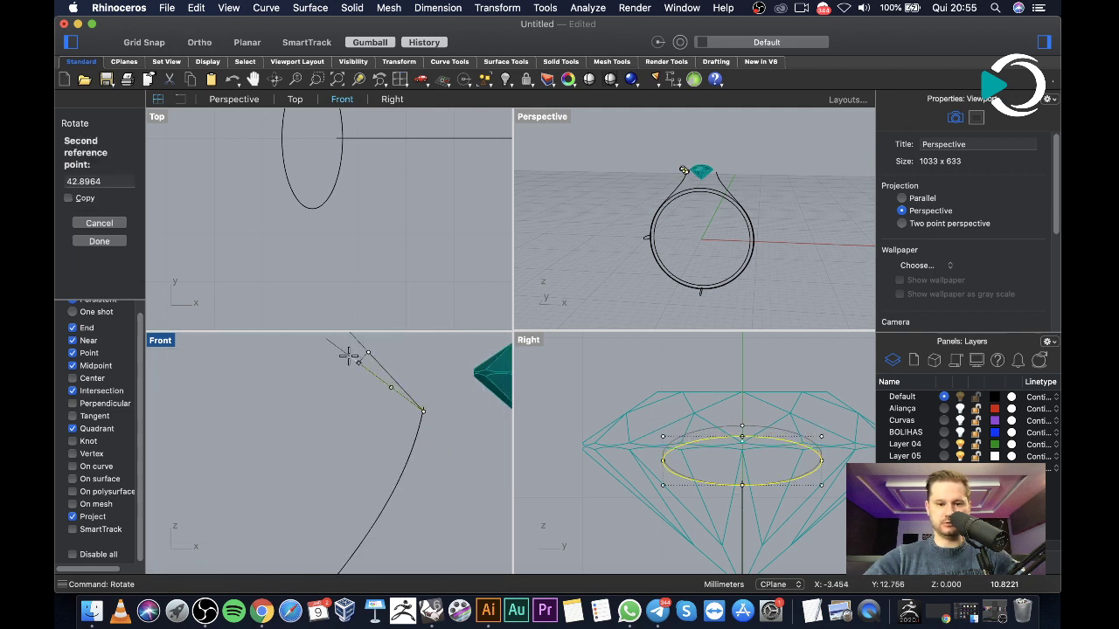
{"action": "left_click", "coordinate": [345, 365]}
{"action": "key", "text": "Escape"}
{"action": "scroll", "coordinate": [356, 354], "scroll_direction": "down", "scroll_amount": 4}
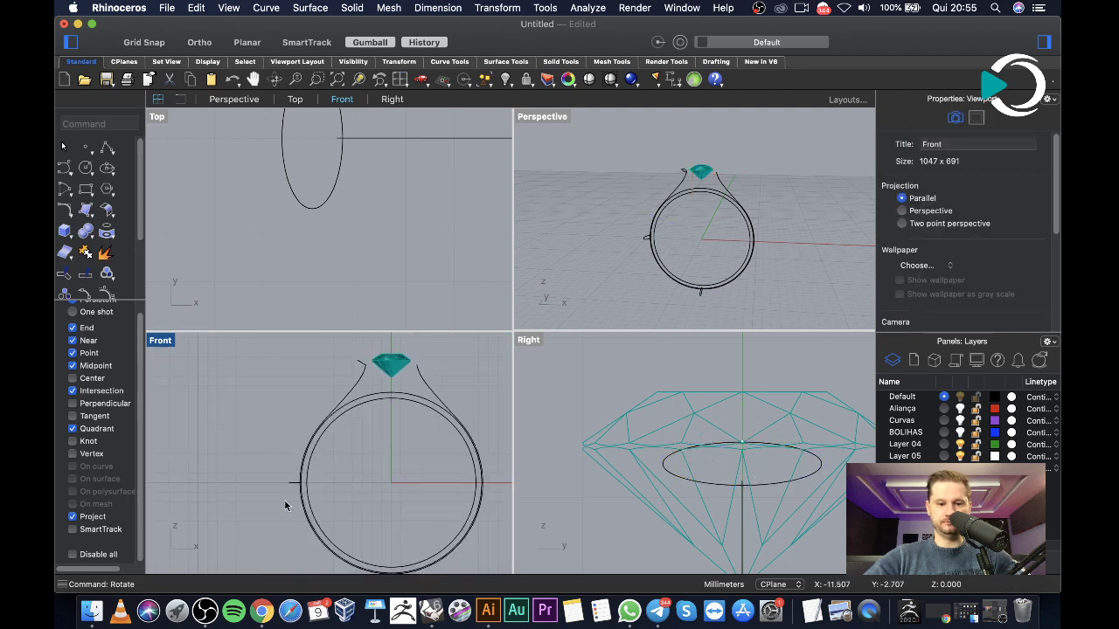
Draw a start, end, point arc from the side ellipse's point on the arm curve to the ring's lowest point, bulging slightly outside the arm curve
{"action": "scroll", "coordinate": [320, 452], "scroll_direction": "up", "scroll_amount": 5}
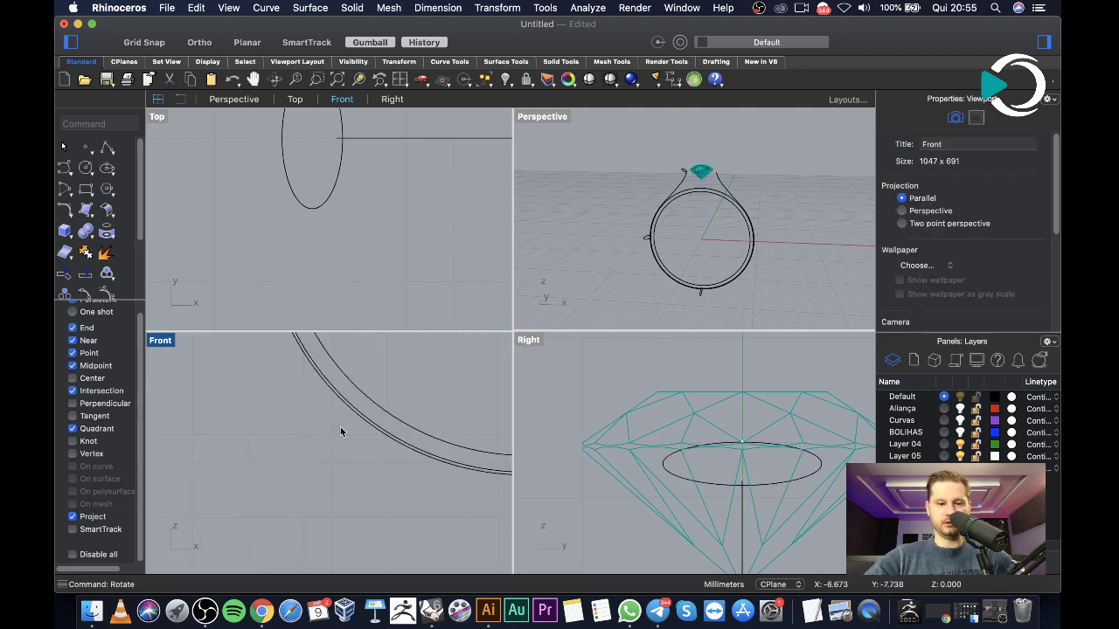
{"action": "left_click", "coordinate": [347, 409]}
{"action": "scroll", "coordinate": [294, 434], "scroll_direction": "down", "scroll_amount": 4}
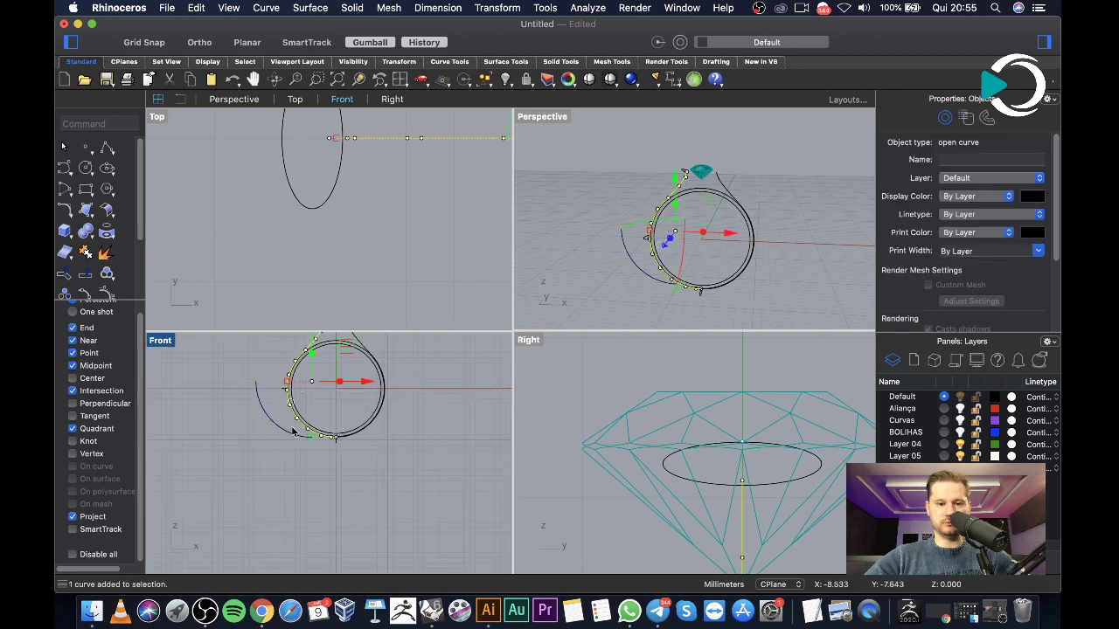
{"action": "left_click", "coordinate": [69, 200]}
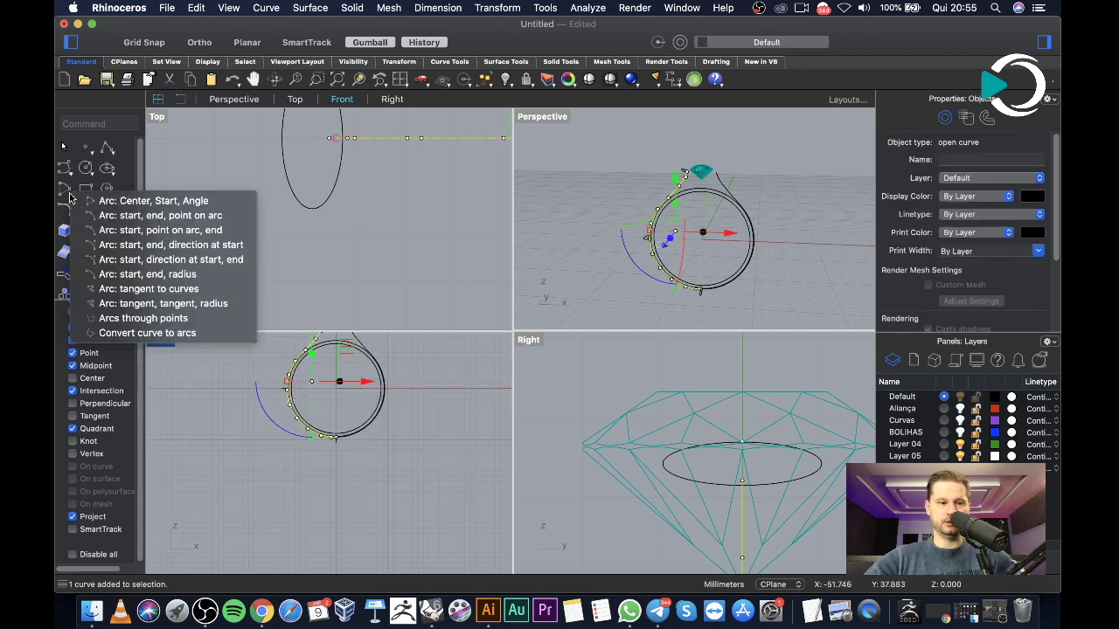
{"action": "left_click", "coordinate": [121, 218]}
{"action": "scroll", "coordinate": [300, 415], "scroll_direction": "up", "scroll_amount": 4}
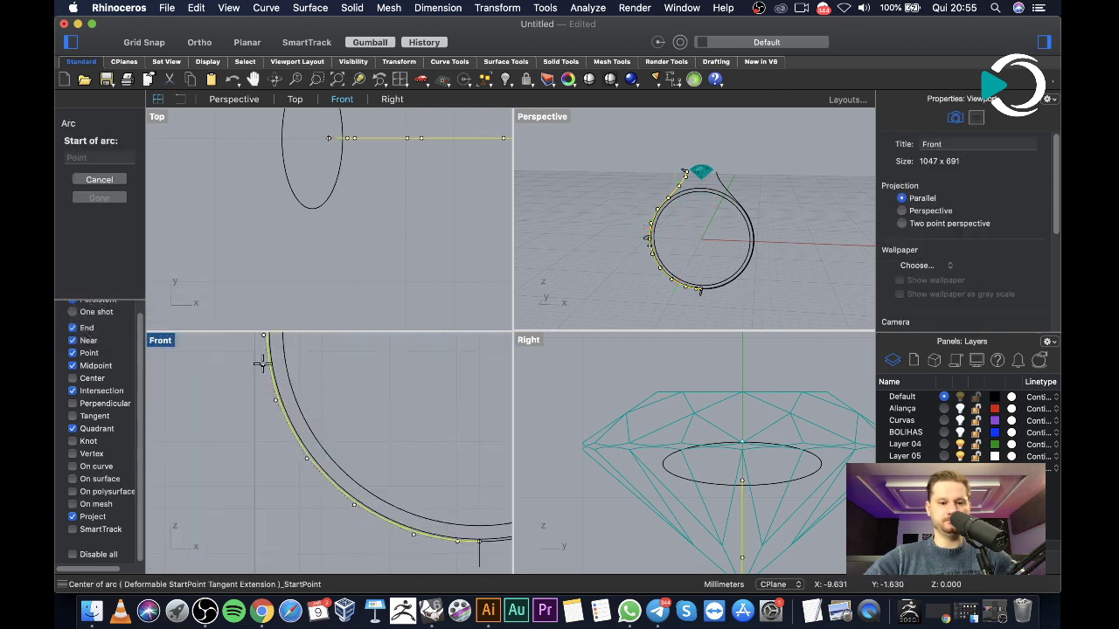
{"action": "scroll", "coordinate": [306, 449], "scroll_direction": "up", "scroll_amount": 5}
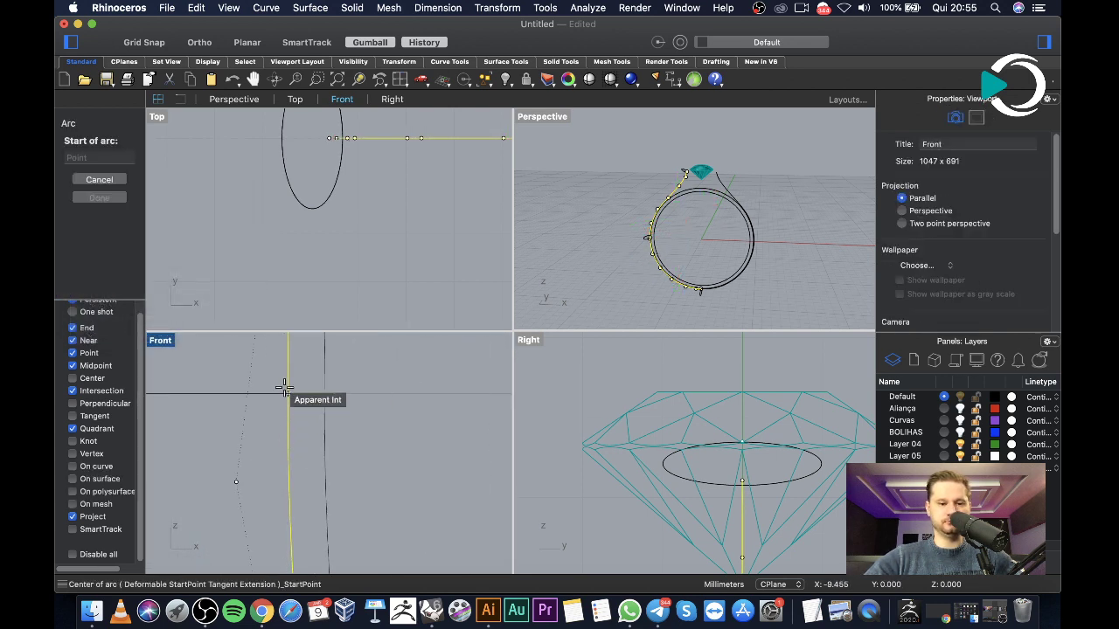
{"action": "left_click", "coordinate": [287, 392]}
{"action": "scroll", "coordinate": [275, 392], "scroll_direction": "down", "scroll_amount": 5}
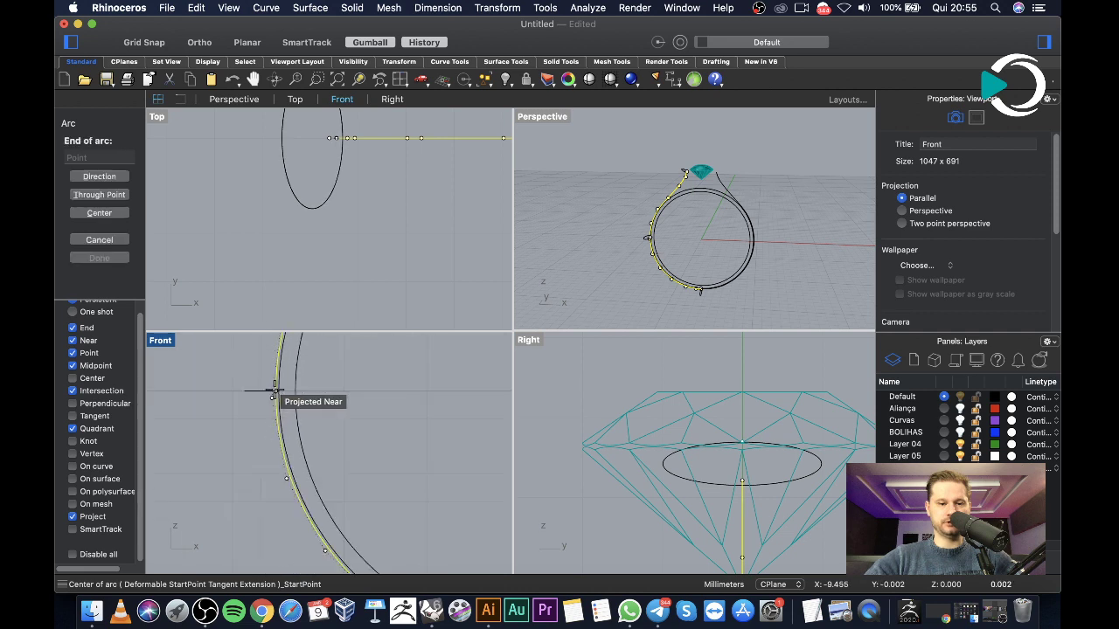
{"action": "scroll", "coordinate": [306, 429], "scroll_direction": "up", "scroll_amount": 6}
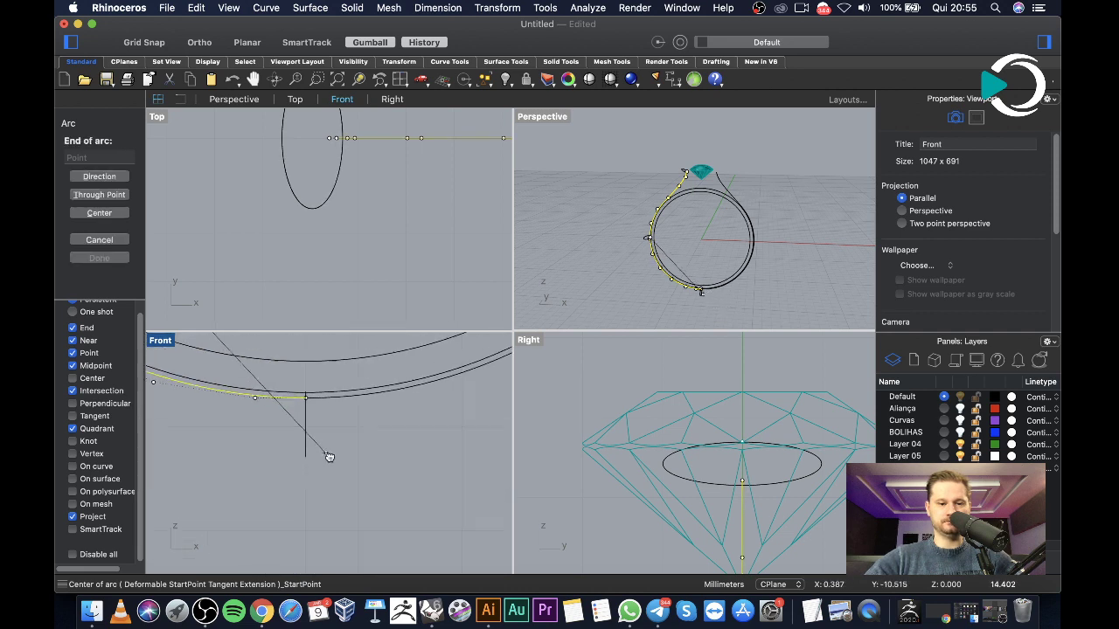
{"action": "left_click", "coordinate": [288, 402]}
{"action": "scroll", "coordinate": [275, 395], "scroll_direction": "down", "scroll_amount": 5}
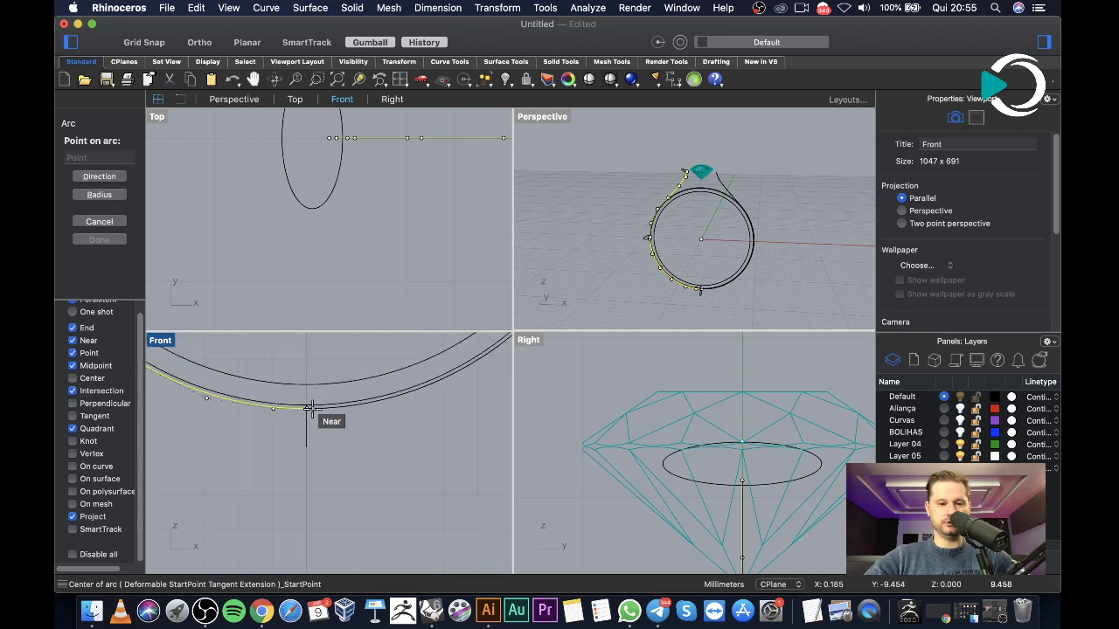
{"action": "scroll", "coordinate": [234, 386], "scroll_direction": "up", "scroll_amount": 2}
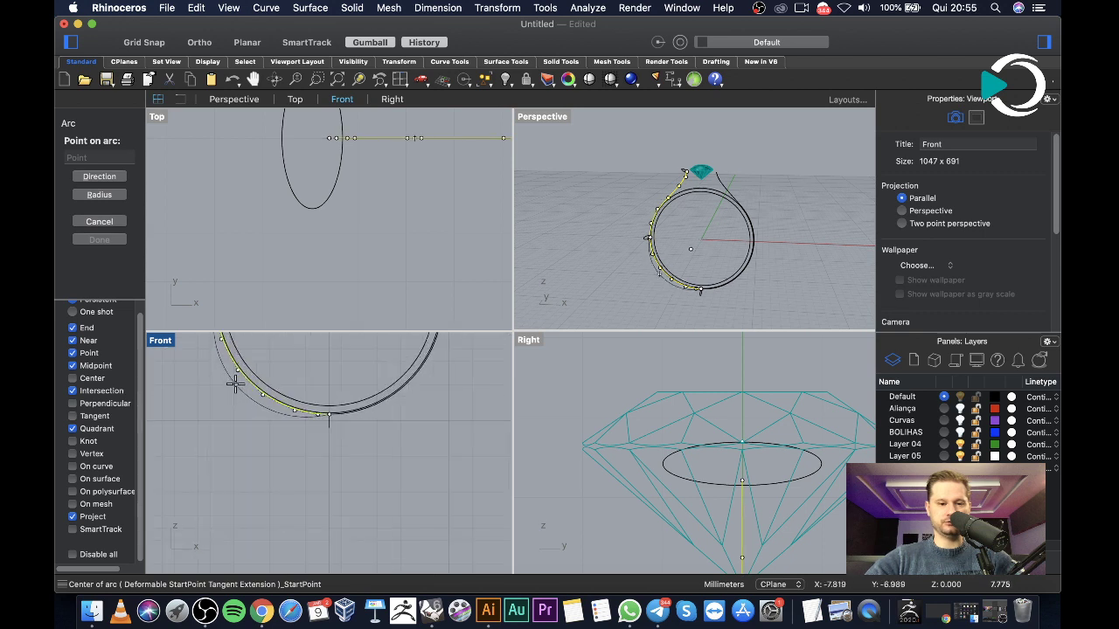
{"action": "scroll", "coordinate": [238, 381], "scroll_direction": "up", "scroll_amount": 3}
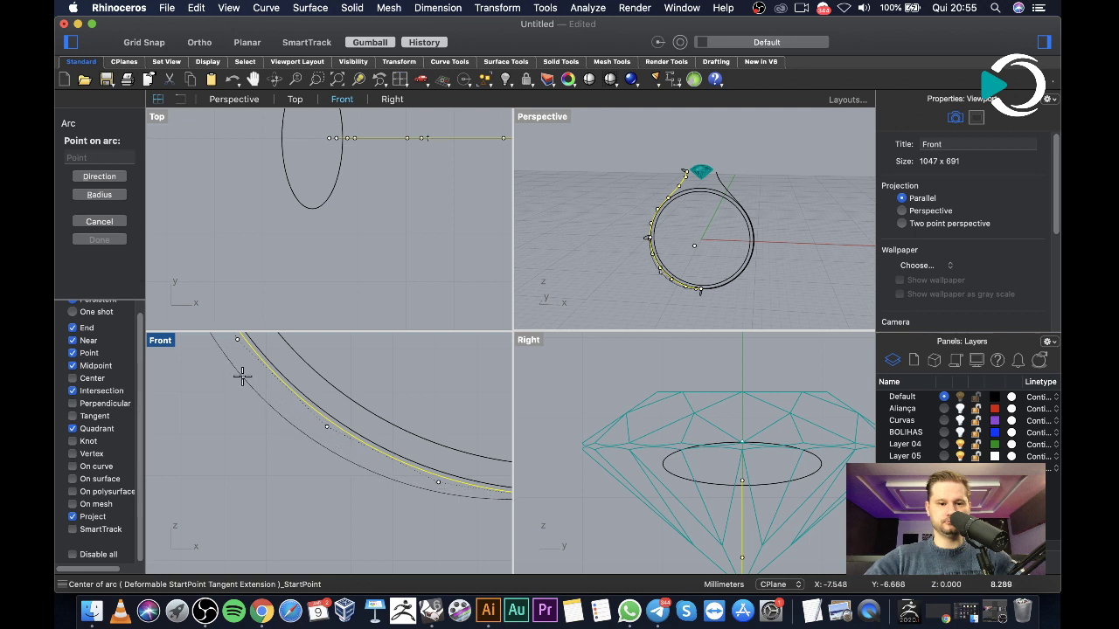
{"action": "left_click", "coordinate": [241, 378]}
{"action": "scroll", "coordinate": [271, 444], "scroll_direction": "down", "scroll_amount": 5}
{"action": "key", "text": "Escape"}
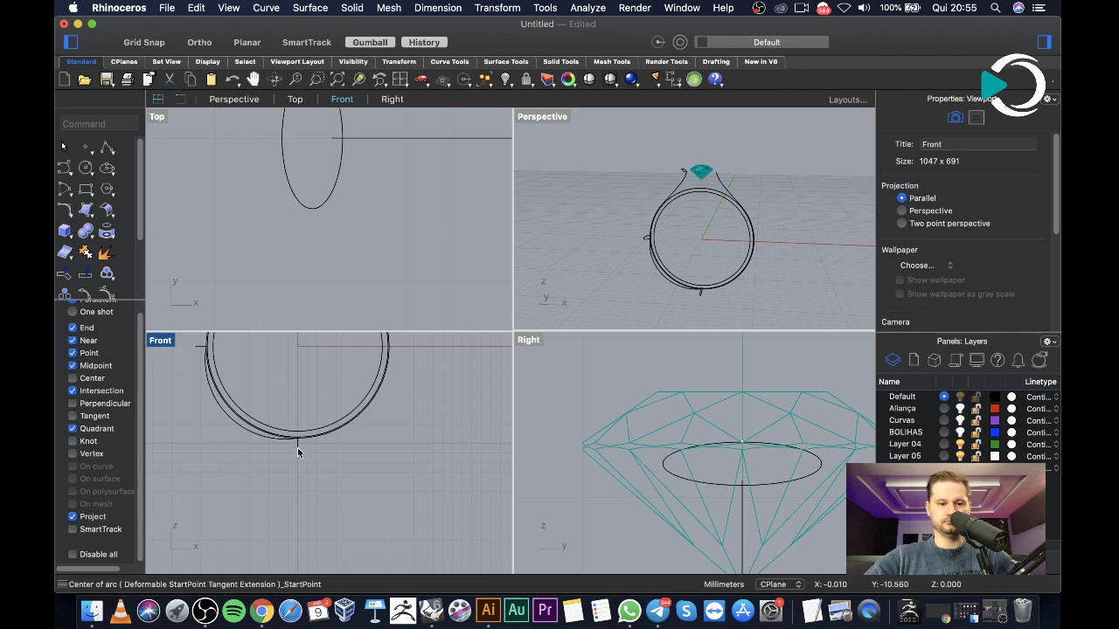
Sweep1 along the new arc through the bottom and side ellipses, keeping the proposed seam points and sweep options
{"action": "scroll", "coordinate": [296, 452], "scroll_direction": "up", "scroll_amount": 3}
{"action": "type", "text": "sw"}
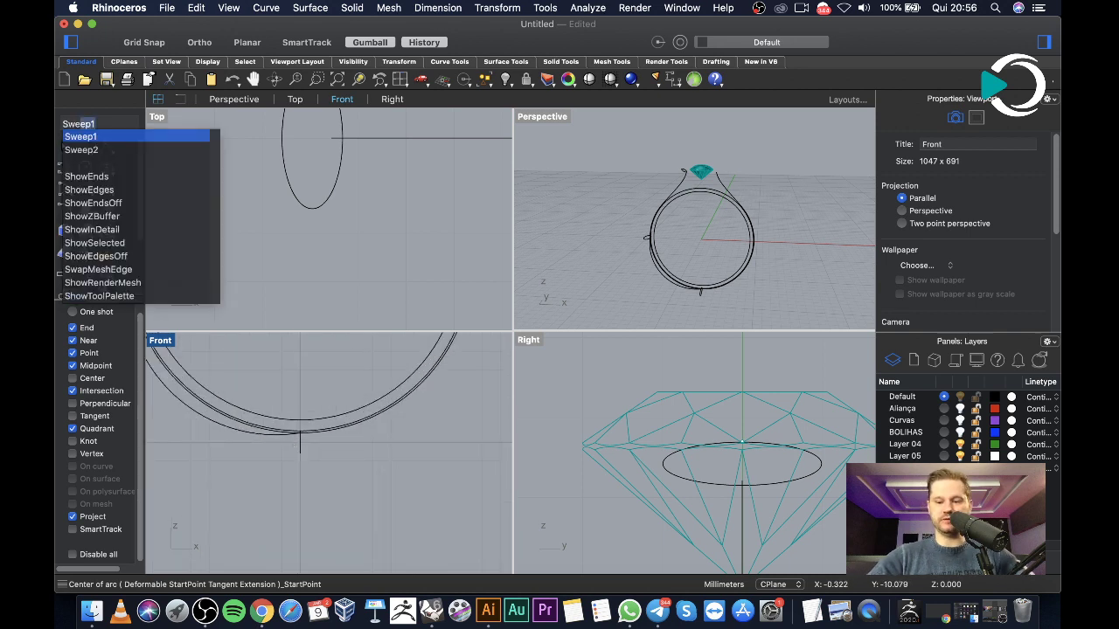
{"action": "key", "text": "Return"}
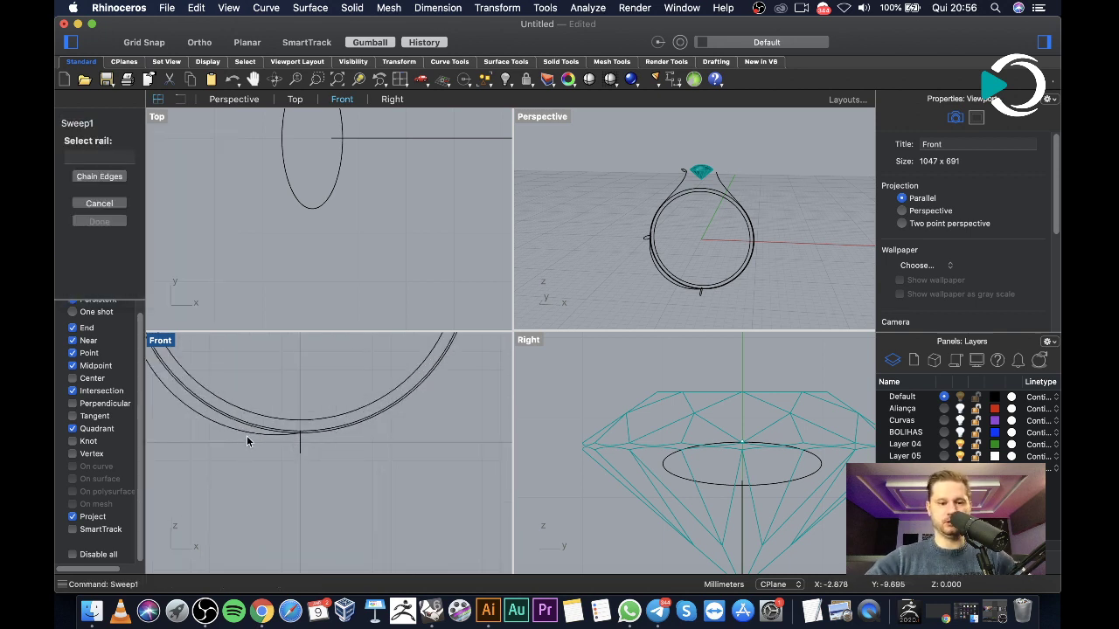
{"action": "left_click", "coordinate": [251, 441]}
{"action": "left_click", "coordinate": [298, 451]}
{"action": "scroll", "coordinate": [262, 411], "scroll_direction": "down", "scroll_amount": 4}
{"action": "scroll", "coordinate": [213, 377], "scroll_direction": "up", "scroll_amount": 4}
{"action": "left_click", "coordinate": [254, 345]}
{"action": "key", "text": "Return"}
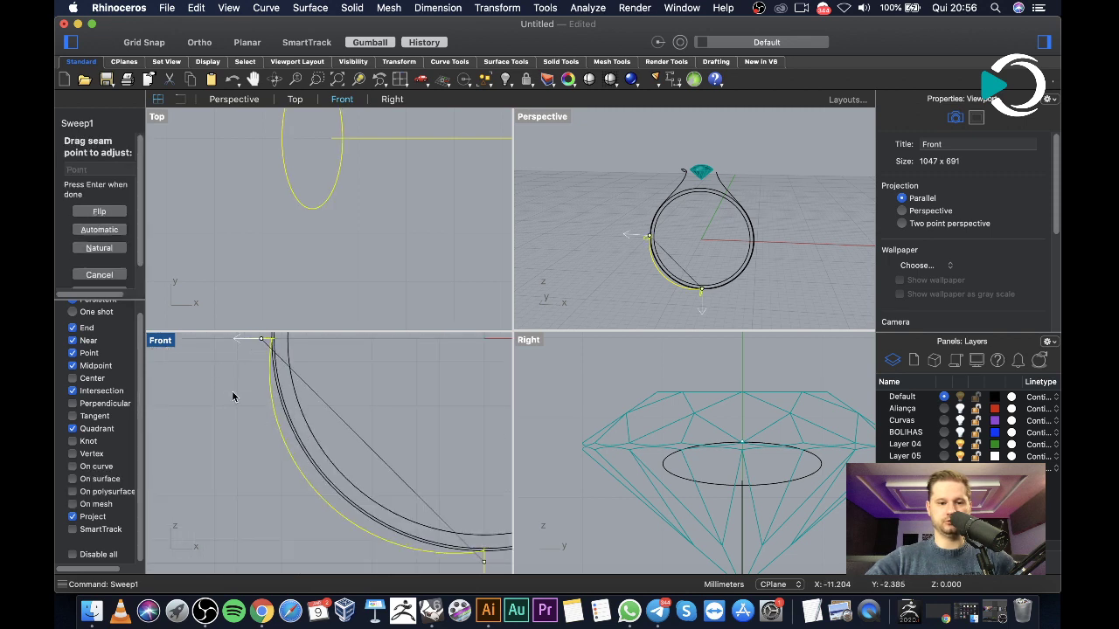
{"action": "left_click", "coordinate": [450, 480]}
{"action": "right_click_drag", "start_coordinate": [597, 270], "coordinate": [649, 255]}
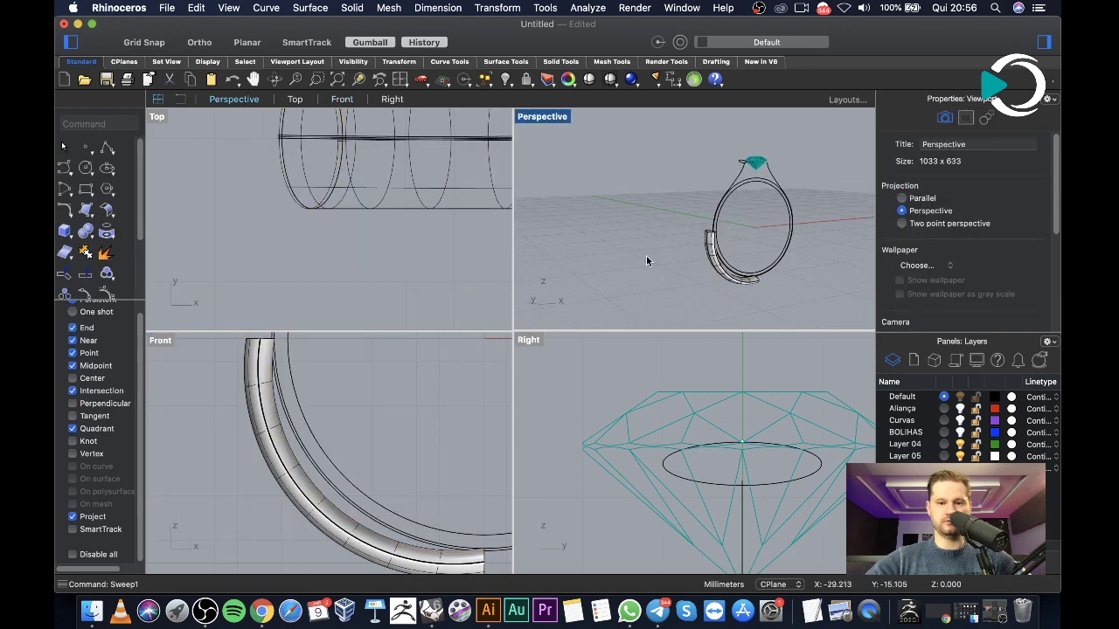
{"action": "scroll", "coordinate": [262, 424], "scroll_direction": "down", "scroll_amount": 5}
{"action": "scroll", "coordinate": [278, 437], "scroll_direction": "up", "scroll_amount": 3}
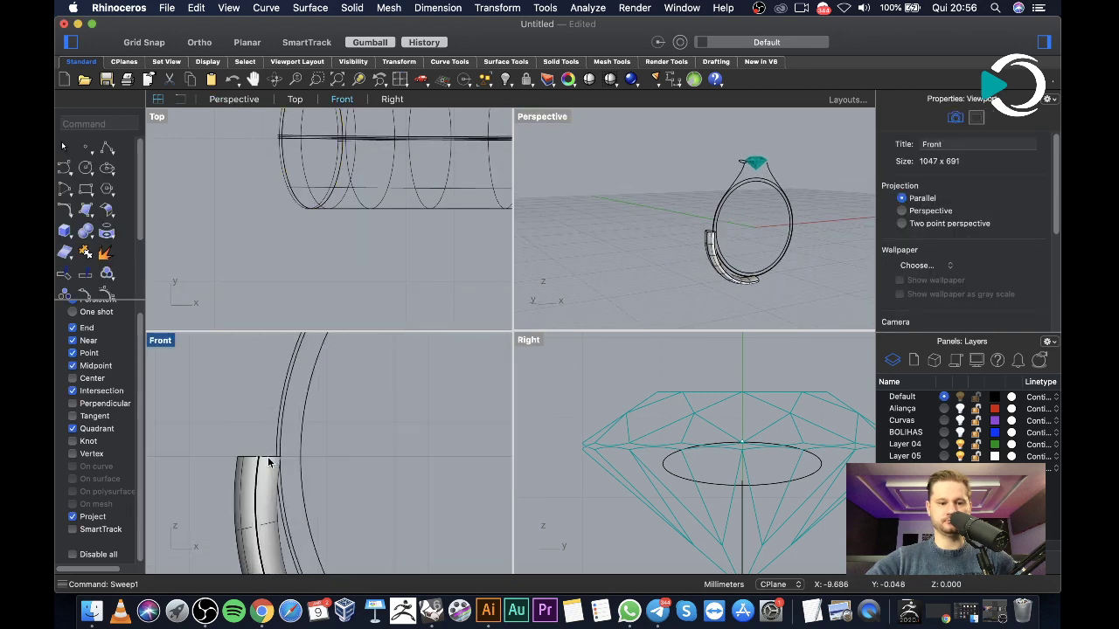
Set up another Sweep1 with the left arm curve as rail and the side and upper-end ellipses as cross sections
{"action": "right_click", "coordinate": [320, 447]}
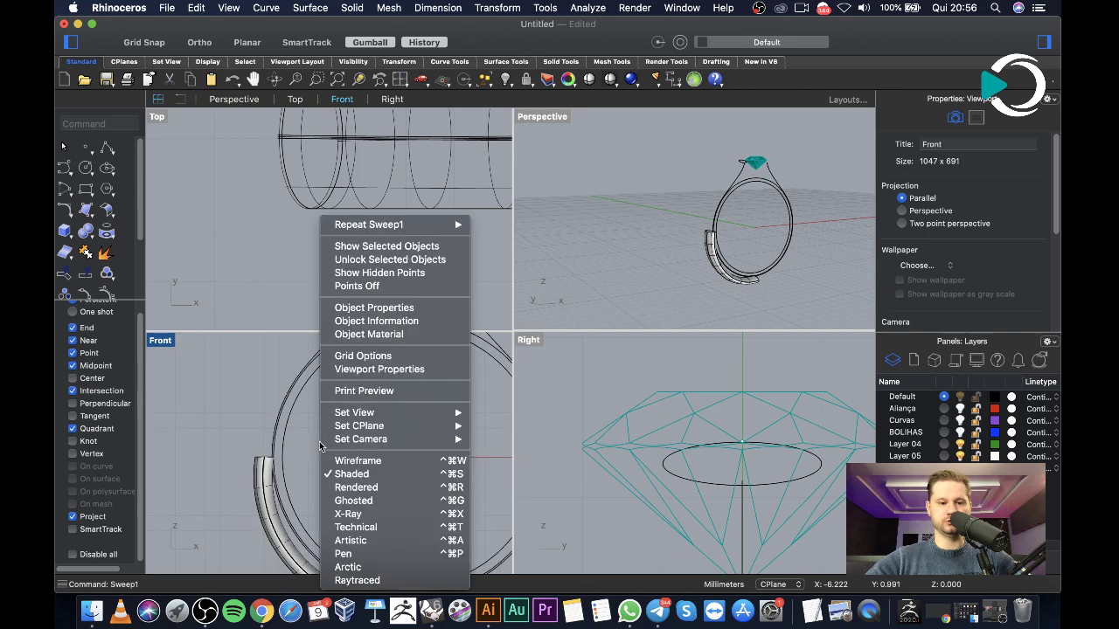
{"action": "left_click", "coordinate": [384, 224]}
{"action": "scroll", "coordinate": [265, 395], "scroll_direction": "down", "scroll_amount": 2}
{"action": "right_click_drag", "start_coordinate": [287, 373], "coordinate": [316, 434]}
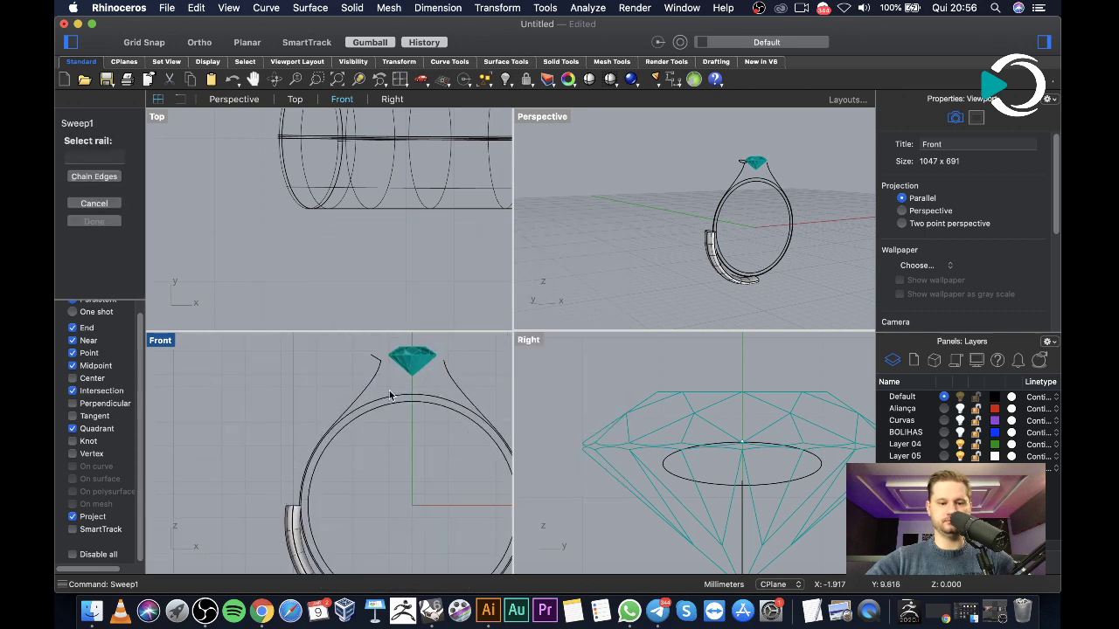
{"action": "left_click", "coordinate": [368, 389]}
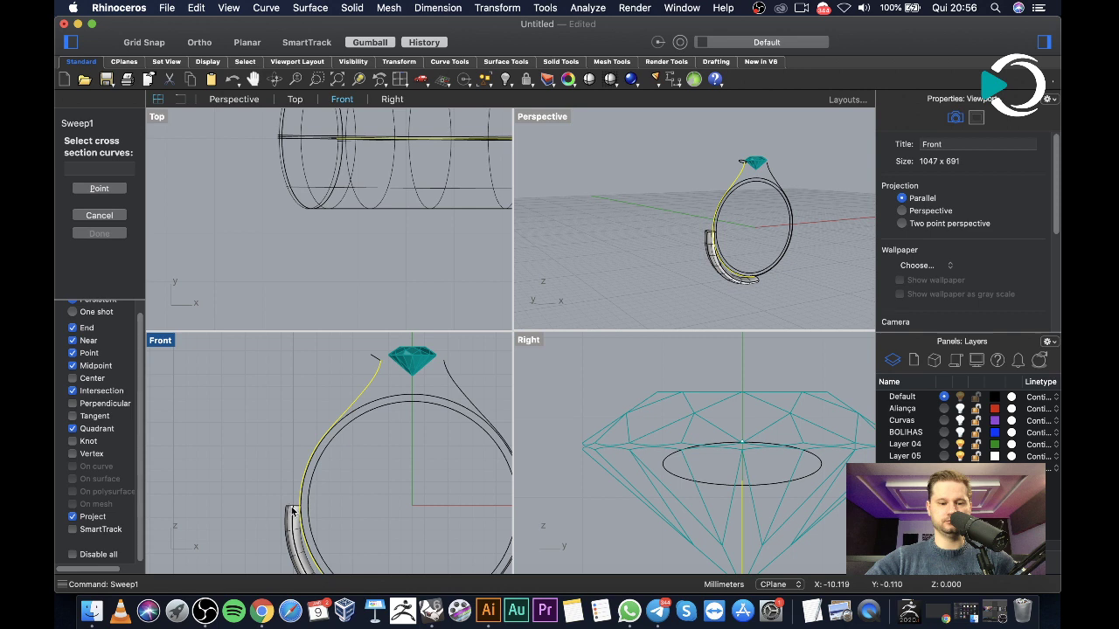
{"action": "left_click", "coordinate": [293, 509]}
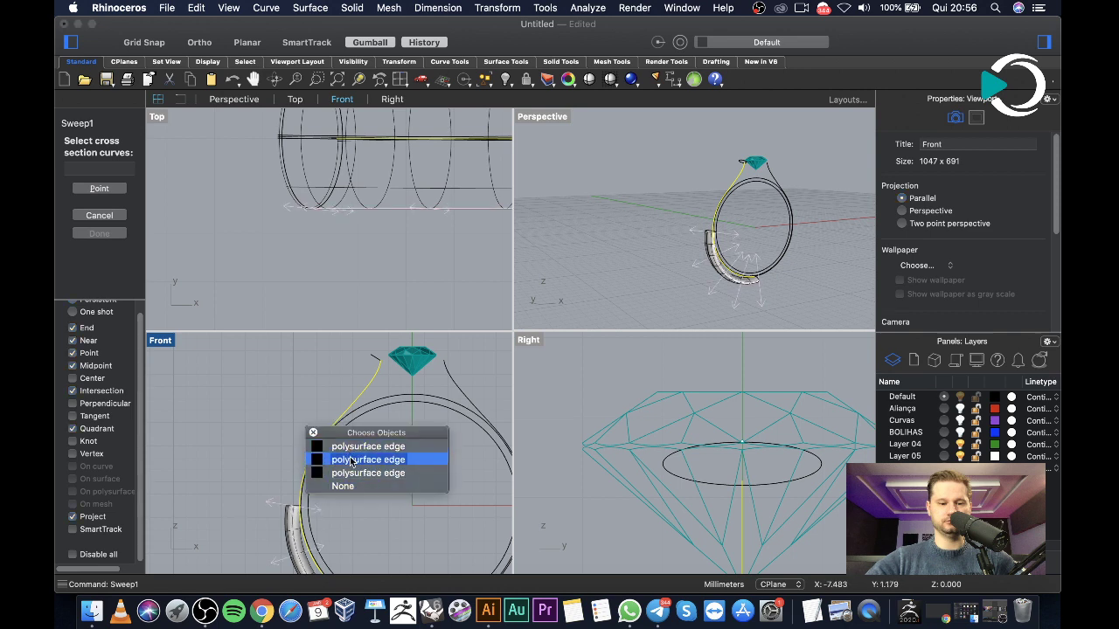
{"action": "left_click", "coordinate": [343, 486]}
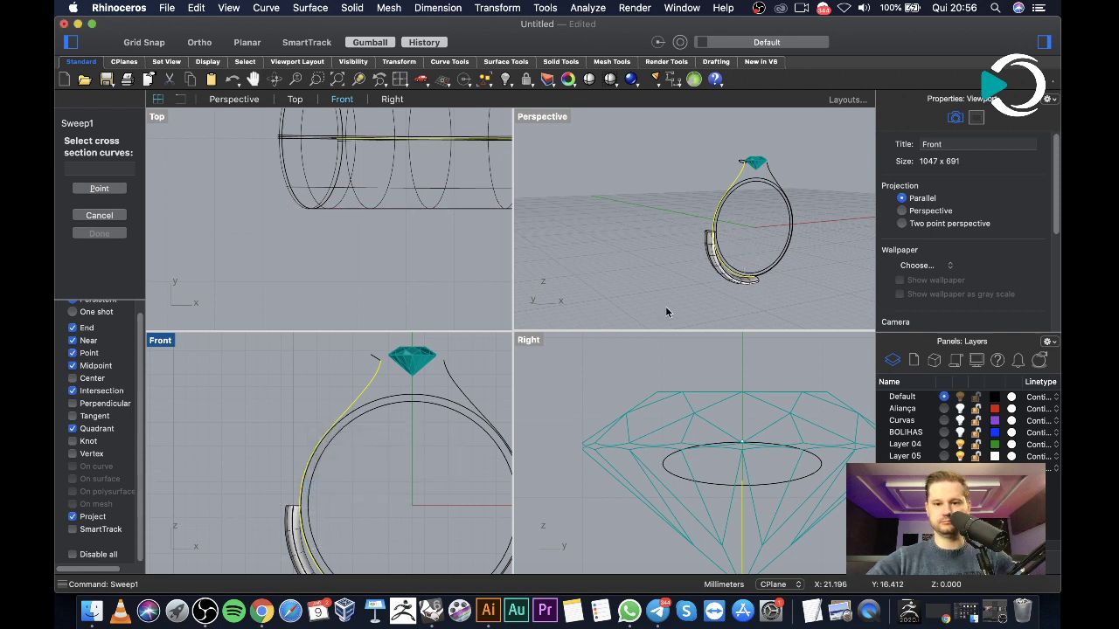
{"action": "scroll", "coordinate": [694, 239], "scroll_direction": "up", "scroll_amount": 5}
{"action": "left_click", "coordinate": [734, 267]}
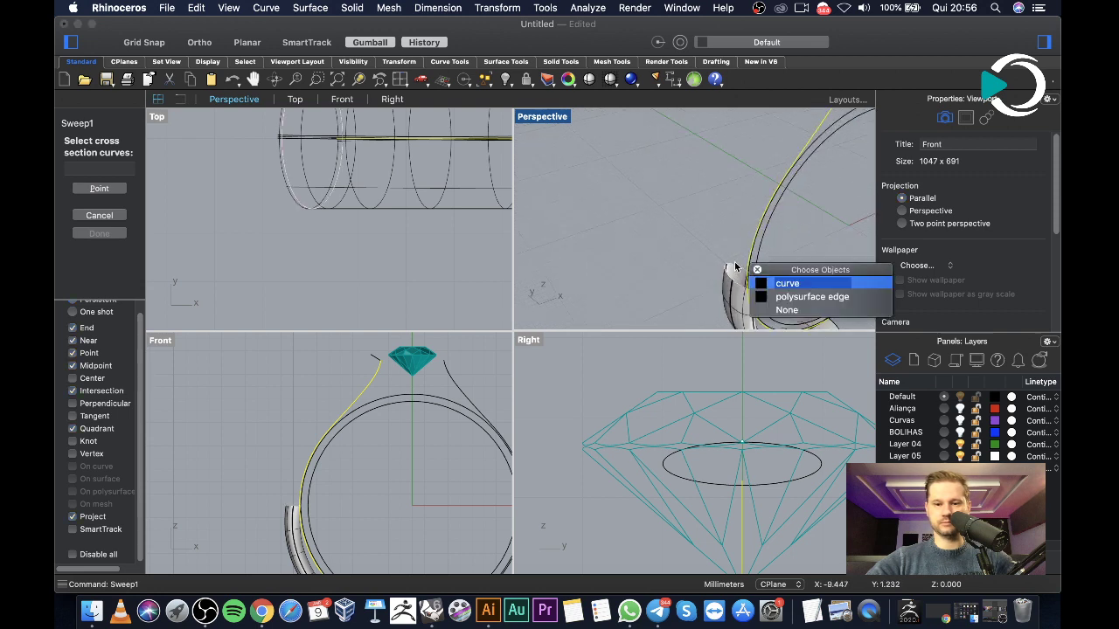
{"action": "left_click", "coordinate": [780, 285]}
{"action": "scroll", "coordinate": [723, 209], "scroll_direction": "down", "scroll_amount": 4}
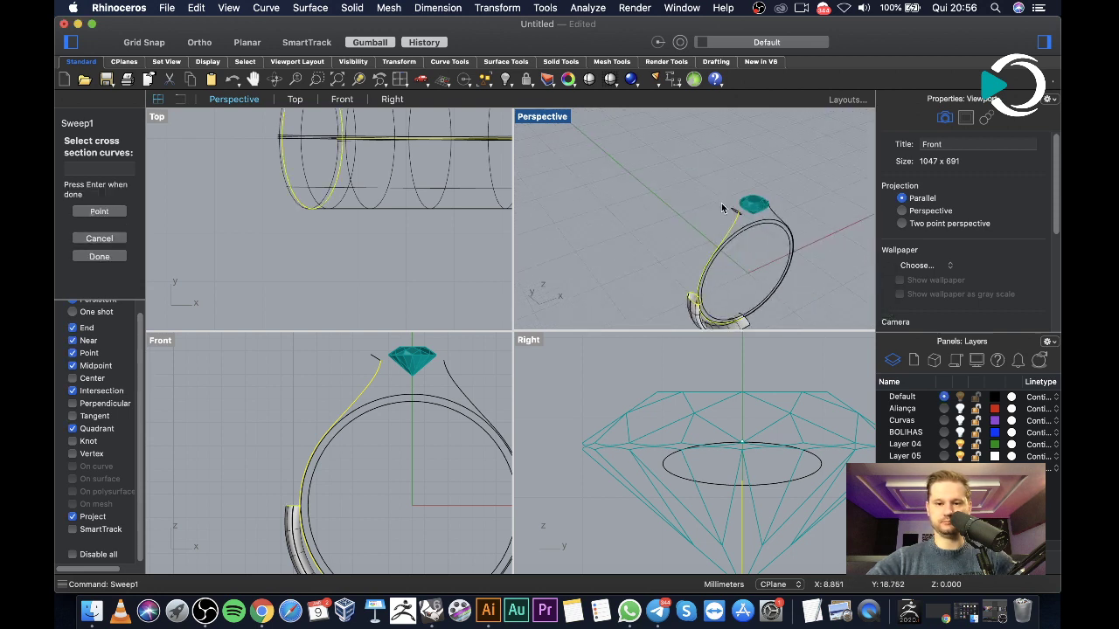
{"action": "scroll", "coordinate": [734, 197], "scroll_direction": "down", "scroll_amount": 1}
{"action": "left_click", "coordinate": [734, 225]}
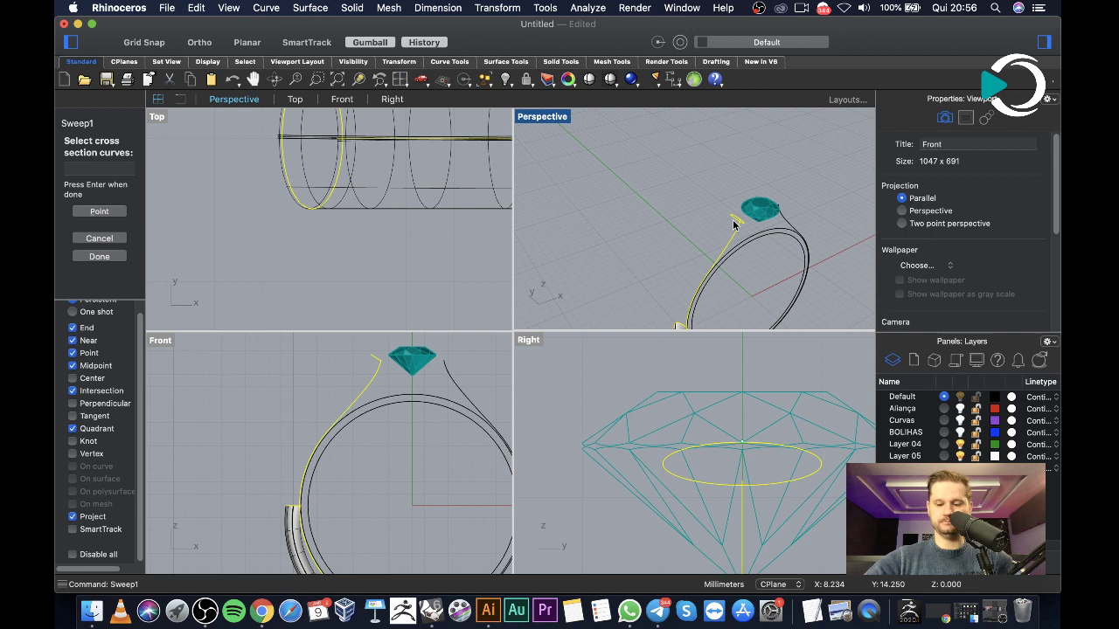
{"action": "key", "text": "Return"}
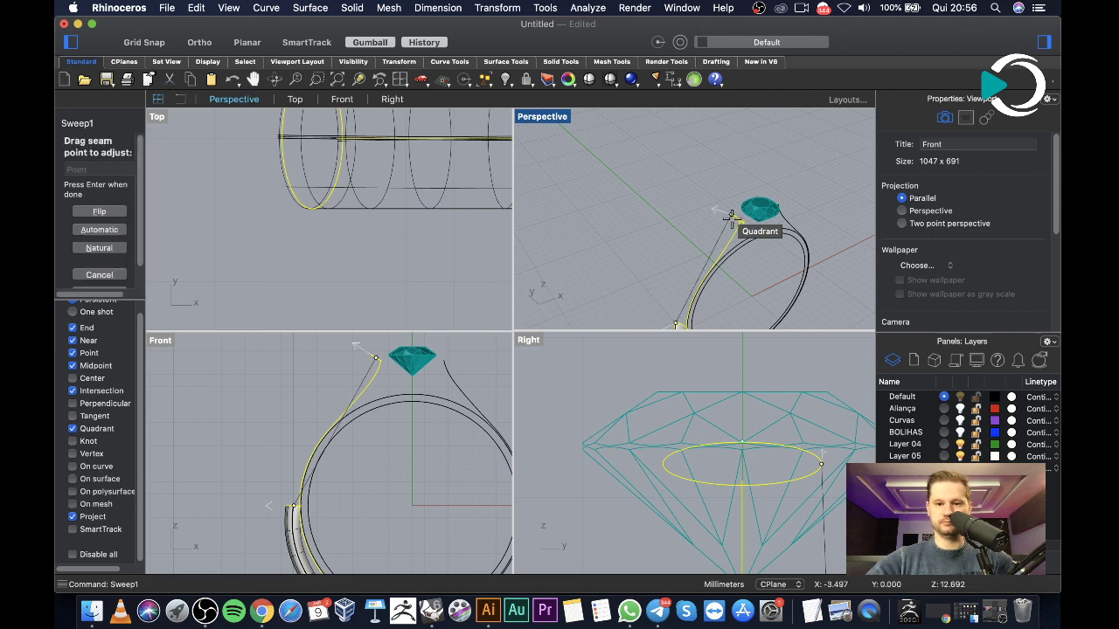
Move both ellipses' seam points to their quadrants on the arm curve and complete the sweep with the proposed options
{"action": "scroll", "coordinate": [731, 216], "scroll_direction": "up", "scroll_amount": 8}
{"action": "left_click", "coordinate": [730, 198]}
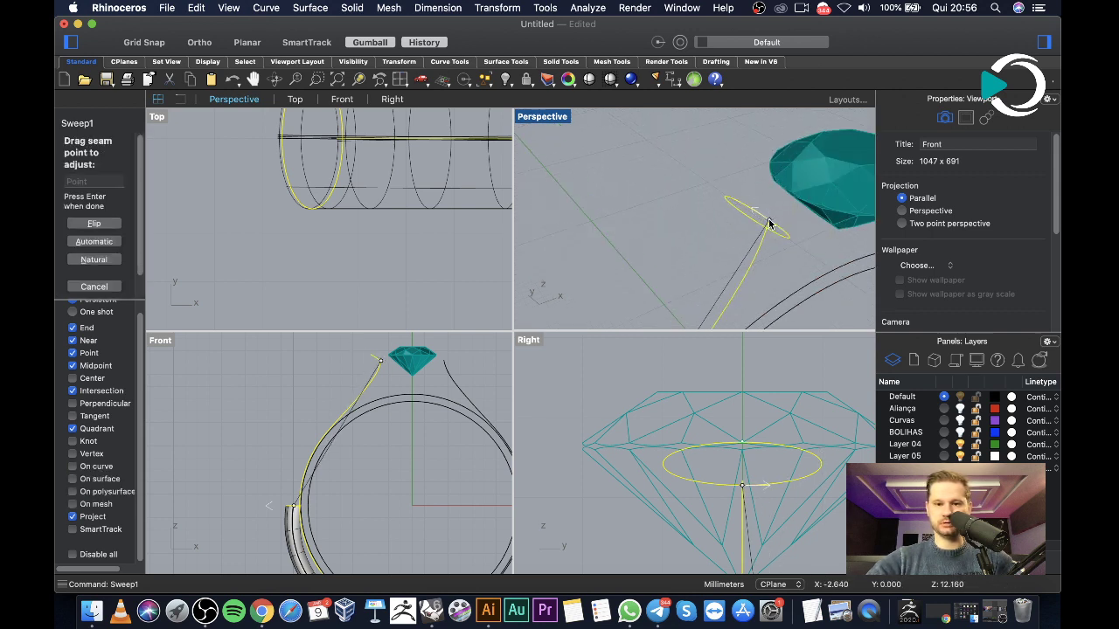
{"action": "scroll", "coordinate": [765, 223], "scroll_direction": "down", "scroll_amount": 5}
{"action": "scroll", "coordinate": [729, 270], "scroll_direction": "up", "scroll_amount": 8}
{"action": "left_click_drag", "start_coordinate": [667, 247], "coordinate": [694, 253]}
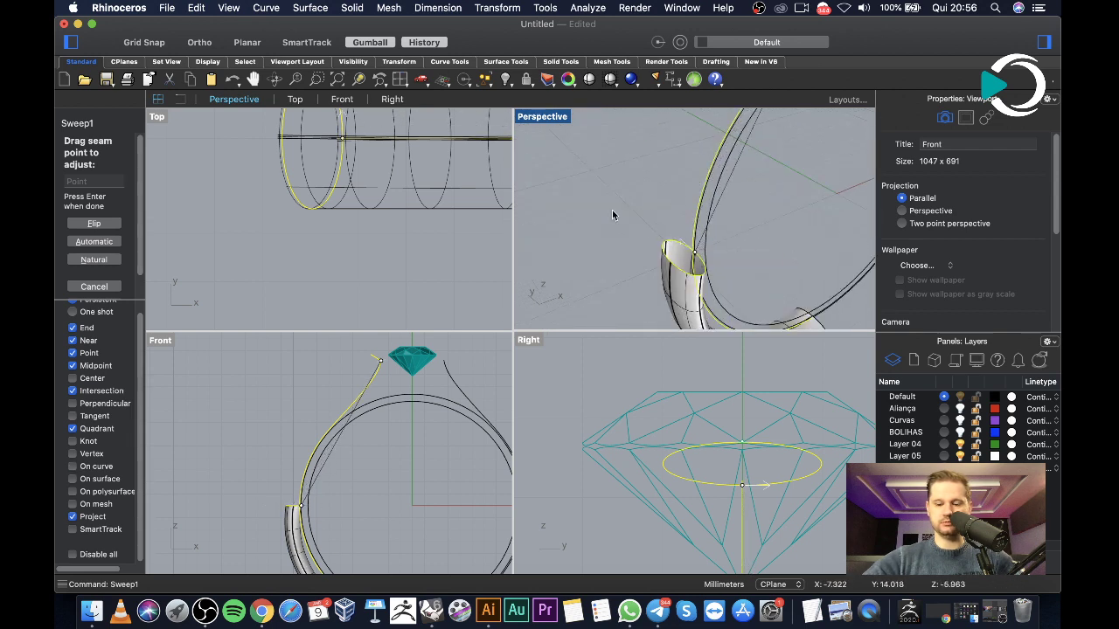
{"action": "key", "text": "Return"}
{"action": "key", "text": "Return"}
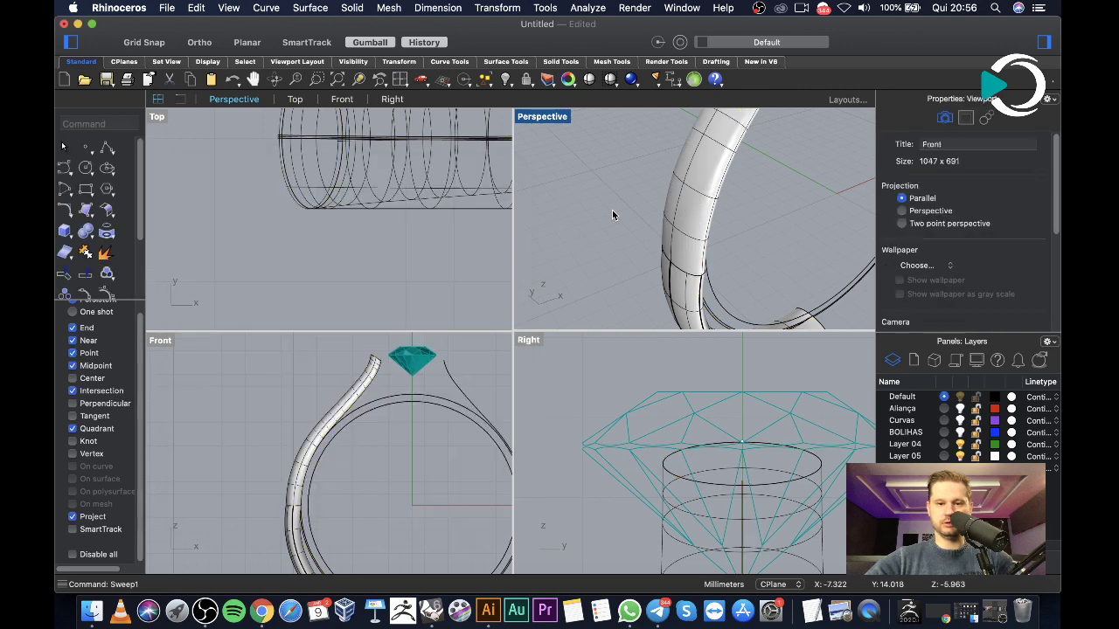
Show the Aliança layer and select the lower swept section of the left arm beside the band
{"action": "scroll", "coordinate": [612, 214], "scroll_direction": "down", "scroll_amount": 10}
{"action": "right_click_drag", "start_coordinate": [628, 253], "coordinate": [636, 208]}
{"action": "scroll", "coordinate": [628, 183], "scroll_direction": "up", "scroll_amount": 4}
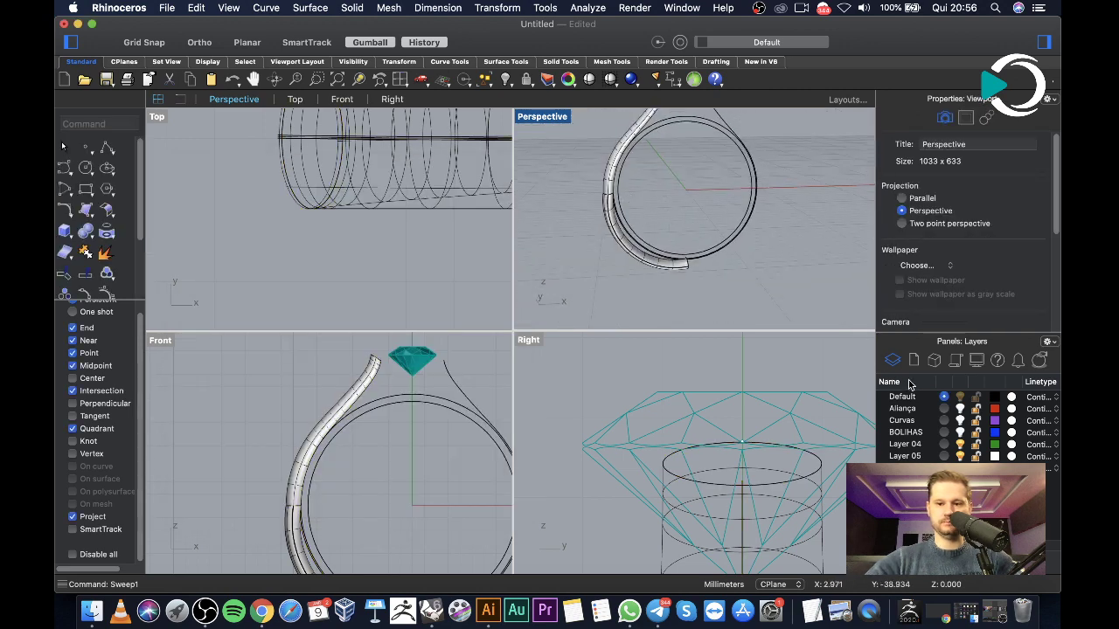
{"action": "left_click", "coordinate": [960, 408]}
{"action": "scroll", "coordinate": [690, 275], "scroll_direction": "down", "scroll_amount": 3}
{"action": "right_click_drag", "start_coordinate": [660, 264], "coordinate": [644, 243]}
{"action": "scroll", "coordinate": [646, 251], "scroll_direction": "up", "scroll_amount": 4}
{"action": "left_click", "coordinate": [639, 236]}
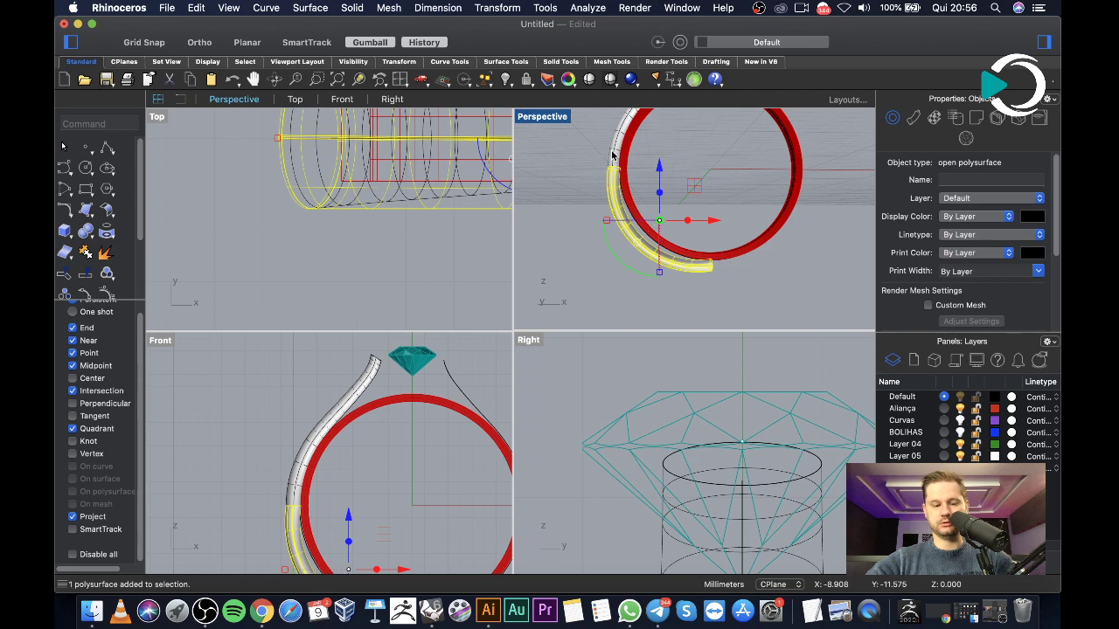
Mirror the upper and lower swept sections of the left arm across the vertical axis through the ring's center, keeping the originals
{"action": "left_click", "coordinate": [620, 147], "text": "shift"}
{"action": "type", "text": "mi"}
{"action": "key", "text": "Return"}
{"action": "left_click", "coordinate": [414, 493]}
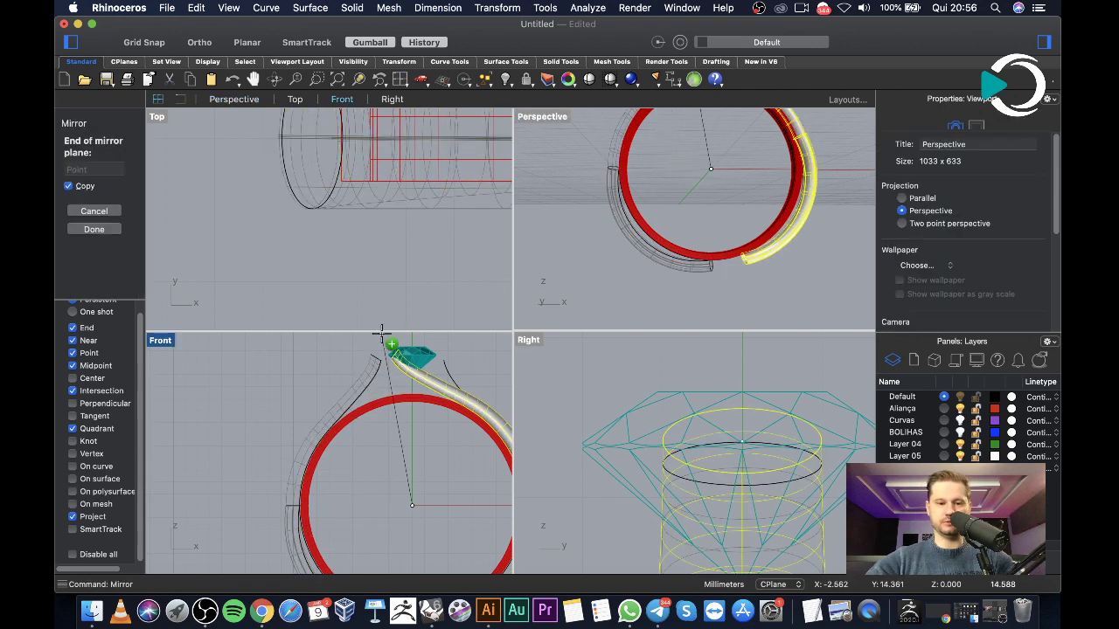
{"action": "scroll", "coordinate": [419, 440], "scroll_direction": "down", "scroll_amount": 8}
{"action": "key", "text": "shift"}
{"action": "key", "text": "shift"}
{"action": "left_click", "coordinate": [417, 451]}
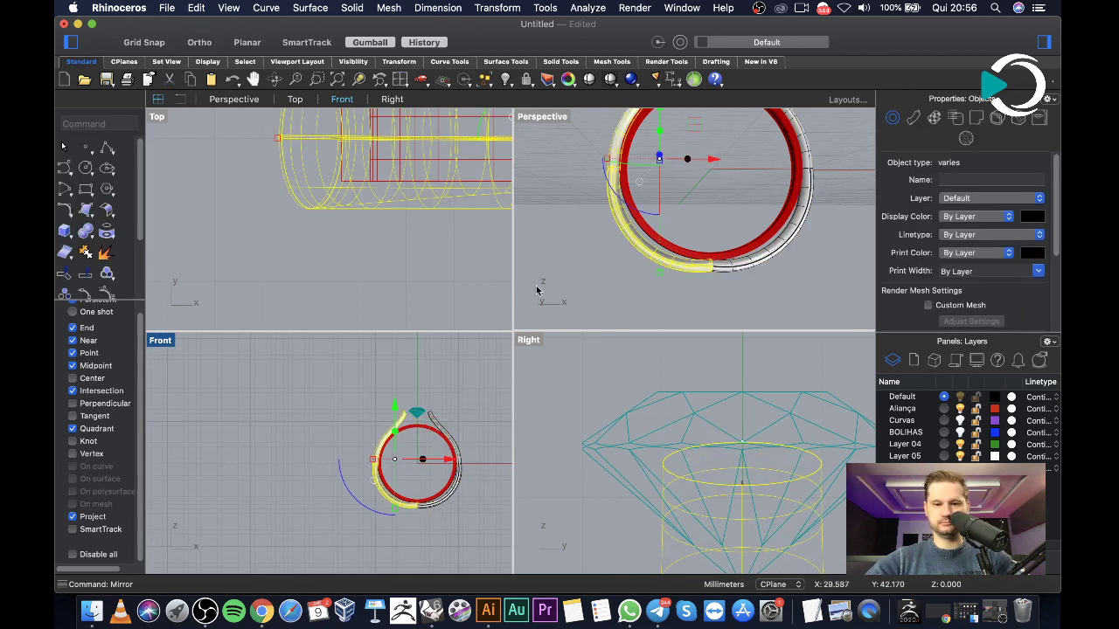
{"action": "left_click", "coordinate": [578, 242]}
Show the BOLIHAS layer so the beads along the band appear with the ring body
{"action": "scroll", "coordinate": [742, 192], "scroll_direction": "down", "scroll_amount": 4}
{"action": "right_click_drag", "start_coordinate": [742, 192], "coordinate": [735, 218]}
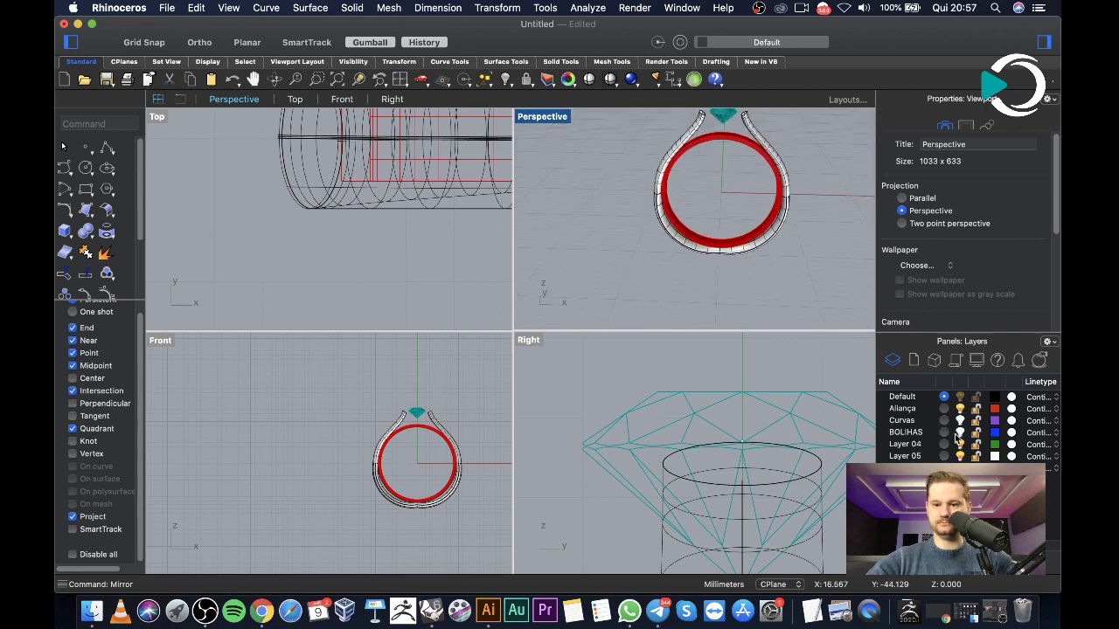
{"action": "left_click", "coordinate": [959, 432]}
{"action": "scroll", "coordinate": [690, 257], "scroll_direction": "down", "scroll_amount": 3}
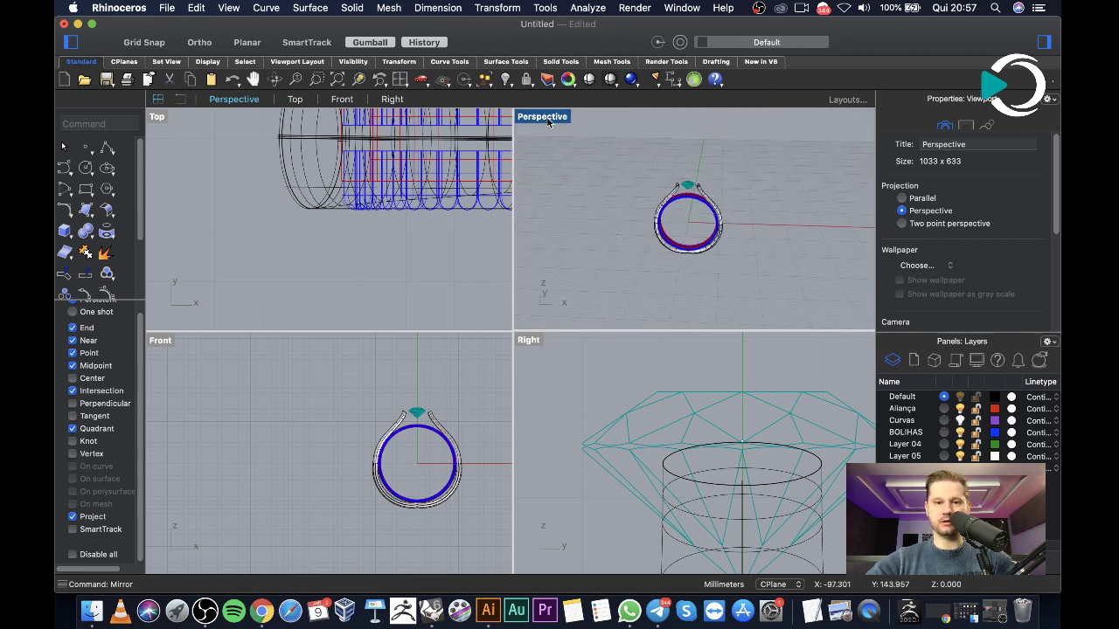
Examine how the swept arms and lower sections fit around the beaded band and the stone, from the front and at an angle
{"action": "double_click", "coordinate": [547, 119]}
{"action": "right_click_drag", "start_coordinate": [547, 122], "coordinate": [603, 224]}
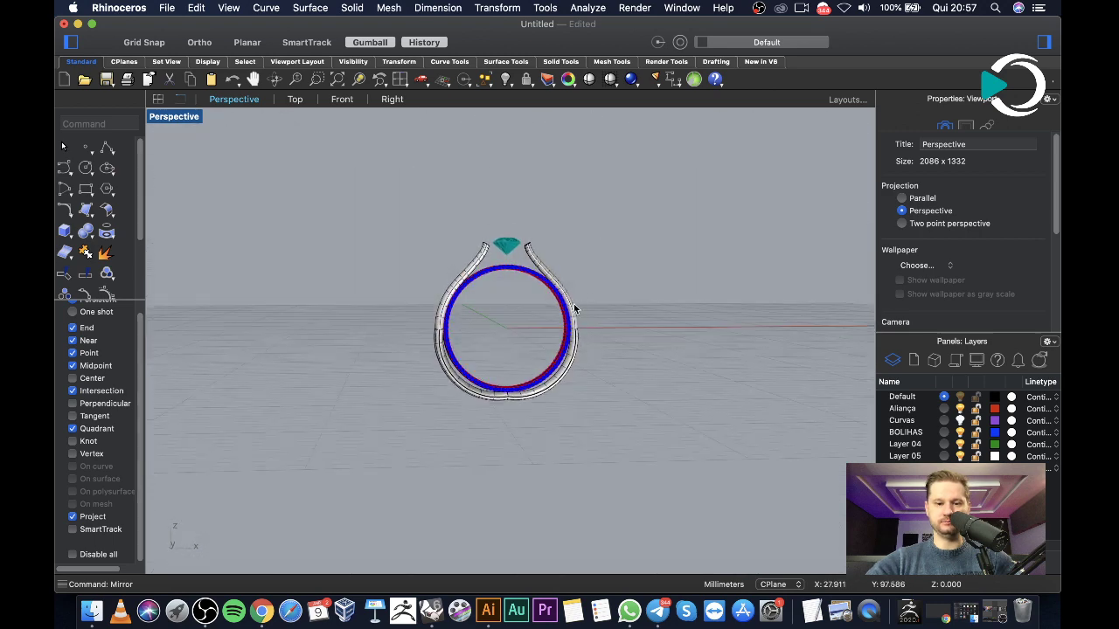
{"action": "scroll", "coordinate": [490, 347], "scroll_direction": "up", "scroll_amount": 3}
{"action": "scroll", "coordinate": [489, 342], "scroll_direction": "up", "scroll_amount": 2}
{"action": "scroll", "coordinate": [489, 342], "scroll_direction": "down", "scroll_amount": 2}
{"action": "right_click_drag", "start_coordinate": [501, 354], "coordinate": [497, 356]}
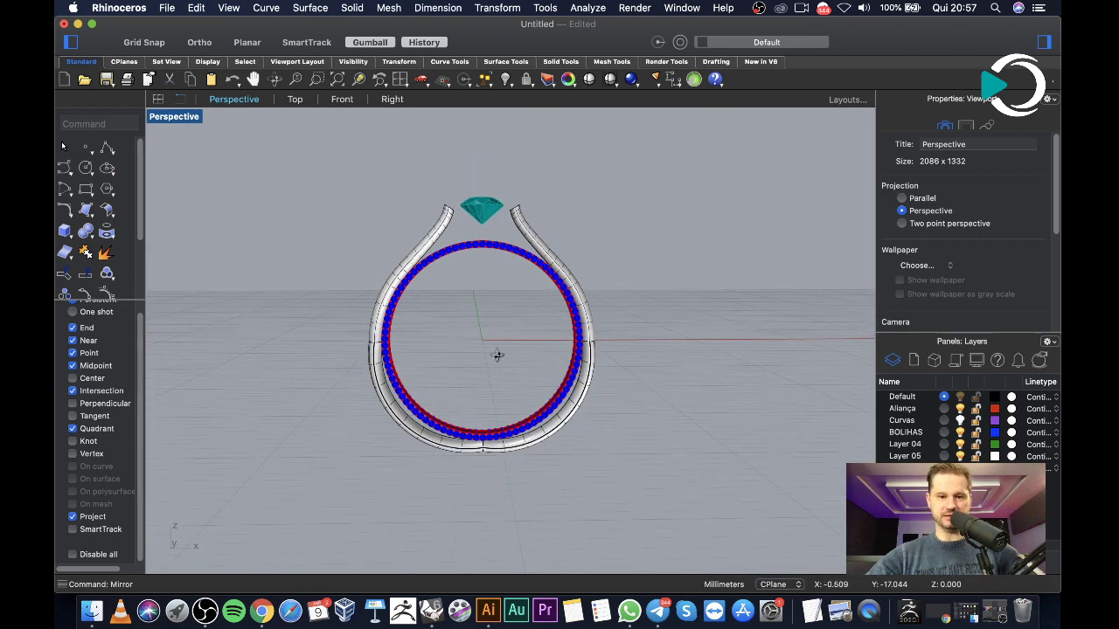
{"action": "scroll", "coordinate": [498, 359], "scroll_direction": "up", "scroll_amount": 5}
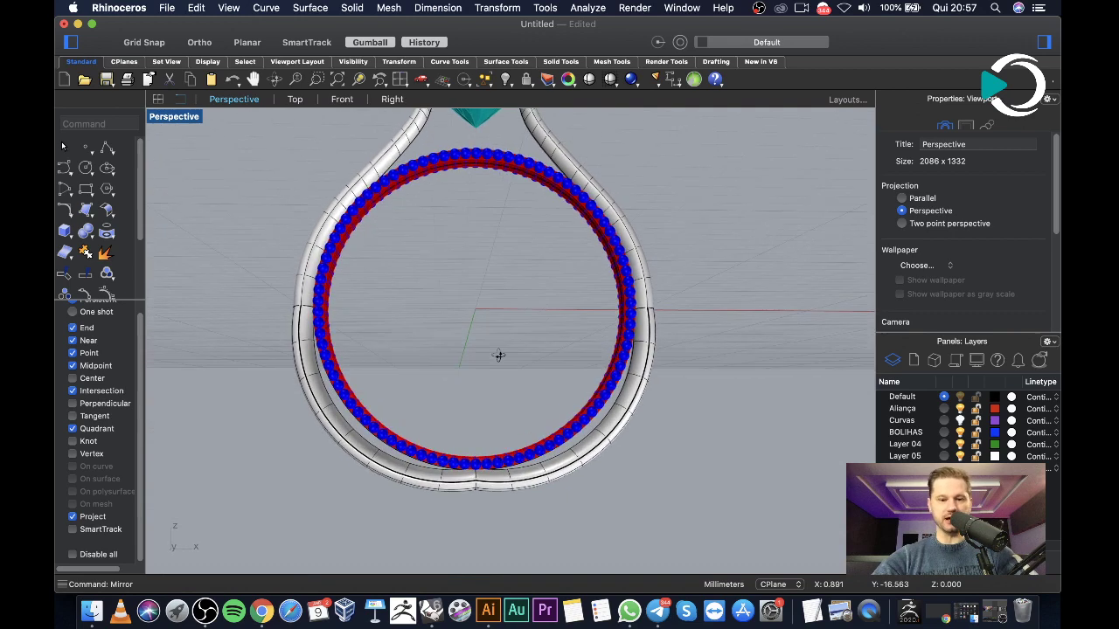
{"action": "right_click_drag", "start_coordinate": [600, 419], "coordinate": [591, 428]}
{"action": "mouse_move", "coordinate": [475, 484]}
{"action": "right_mouse_down"}
{"action": "mouse_move", "coordinate": [483, 464]}
{"action": "mouse_move", "coordinate": [491, 477]}
{"action": "right_mouse_up"}
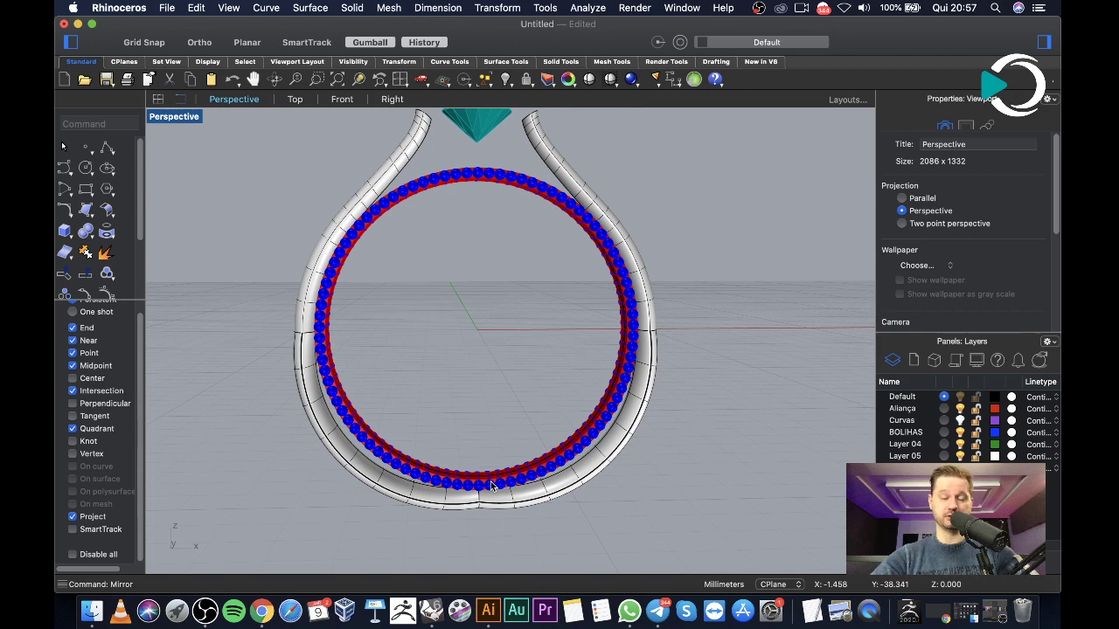
{"action": "mouse_move", "coordinate": [568, 487]}
{"action": "right_mouse_down"}
{"action": "mouse_move", "coordinate": [547, 464]}
{"action": "mouse_move", "coordinate": [569, 476]}
{"action": "right_mouse_up"}
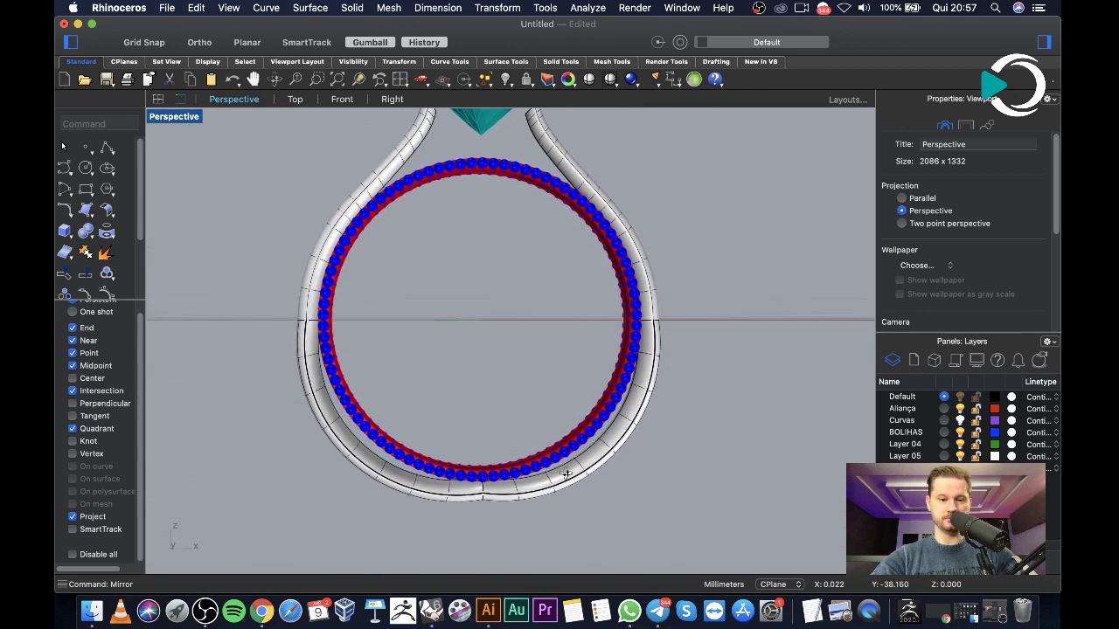
{"action": "scroll", "coordinate": [306, 377], "scroll_direction": "up", "scroll_amount": 3}
{"action": "scroll", "coordinate": [308, 375], "scroll_direction": "down", "scroll_amount": 6}
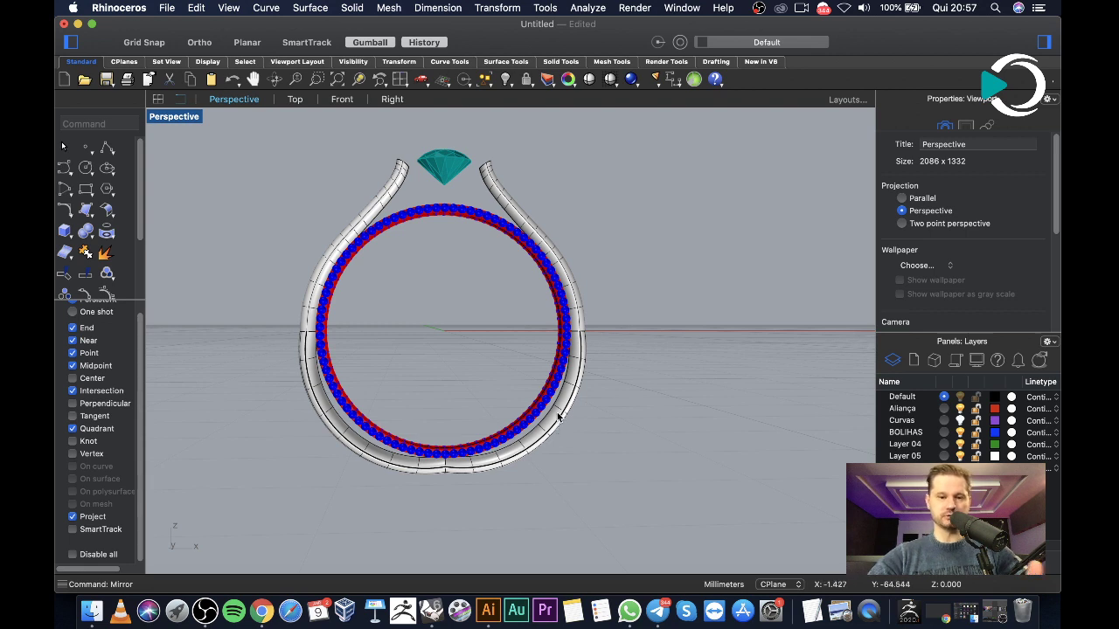
{"action": "double_click", "coordinate": [179, 117]}
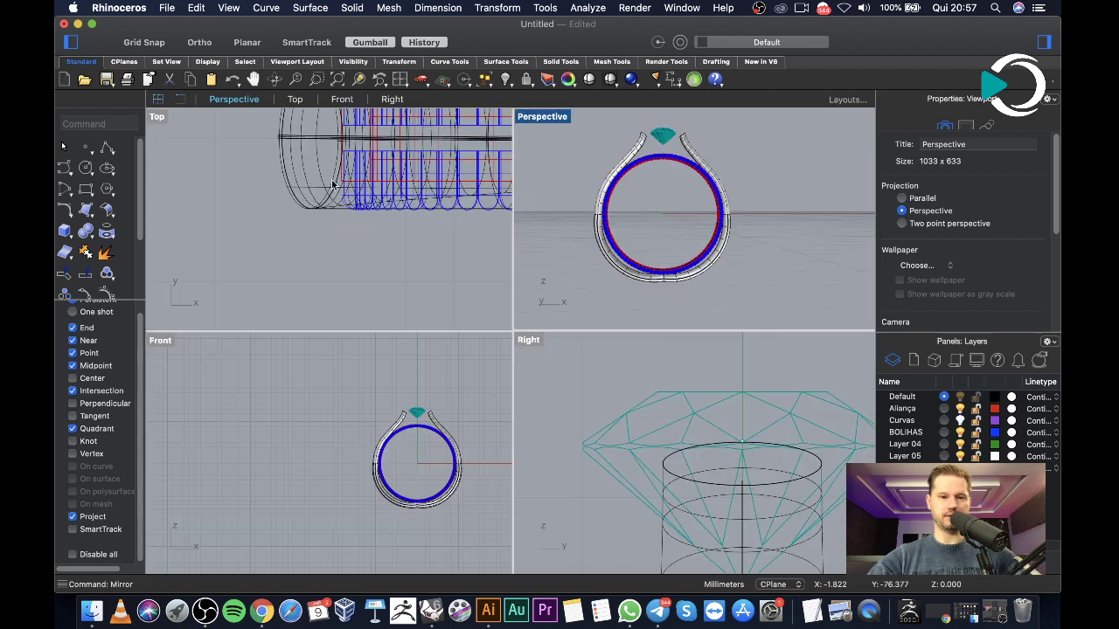
{"action": "scroll", "coordinate": [707, 258], "scroll_direction": "down", "scroll_amount": 5}
{"action": "right_click_drag", "start_coordinate": [706, 252], "coordinate": [725, 281]}
{"action": "scroll", "coordinate": [684, 207], "scroll_direction": "up", "scroll_amount": 4}
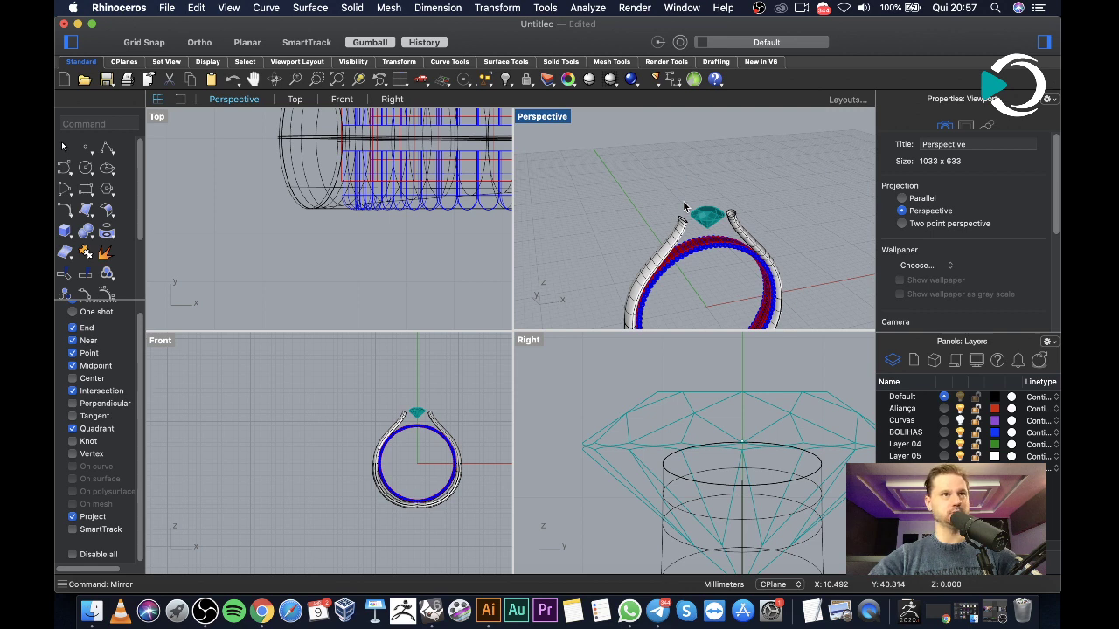
{"action": "scroll", "coordinate": [703, 210], "scroll_direction": "down", "scroll_amount": 5}
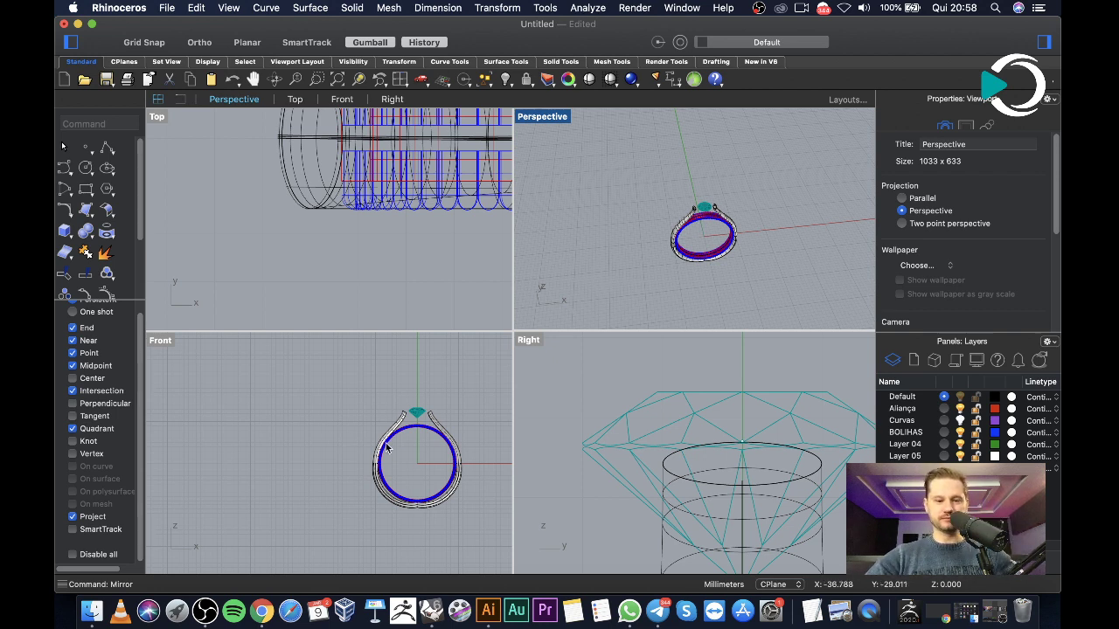
Delete both lower swept sections and the lower arc curve they followed
{"action": "scroll", "coordinate": [461, 510], "scroll_direction": "up", "scroll_amount": 3}
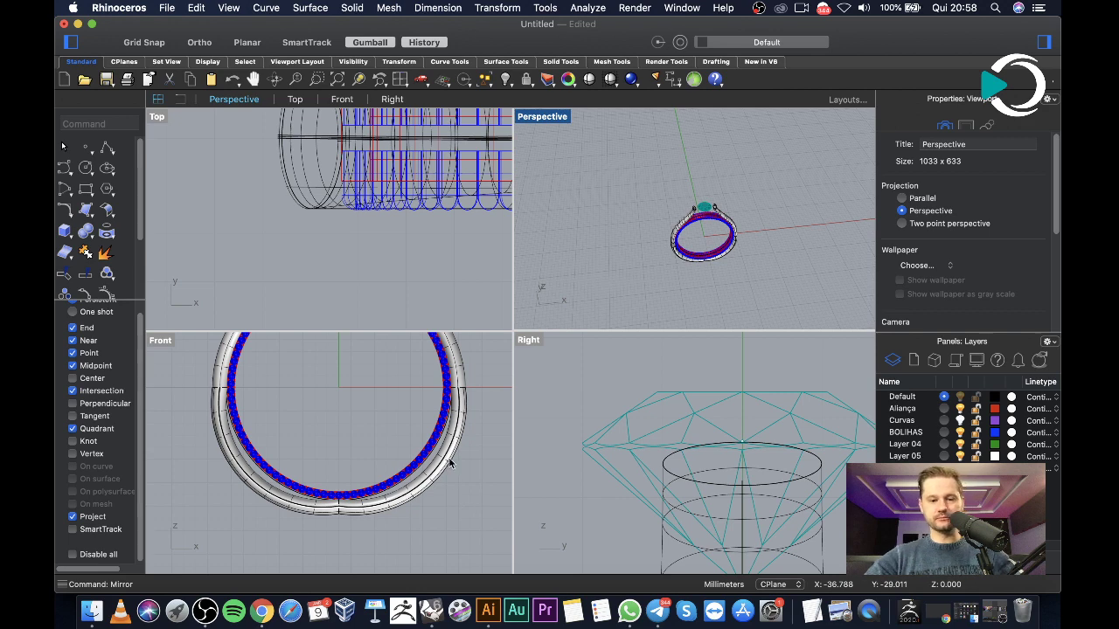
{"action": "left_click", "coordinate": [451, 464]}
{"action": "key", "text": "Escape"}
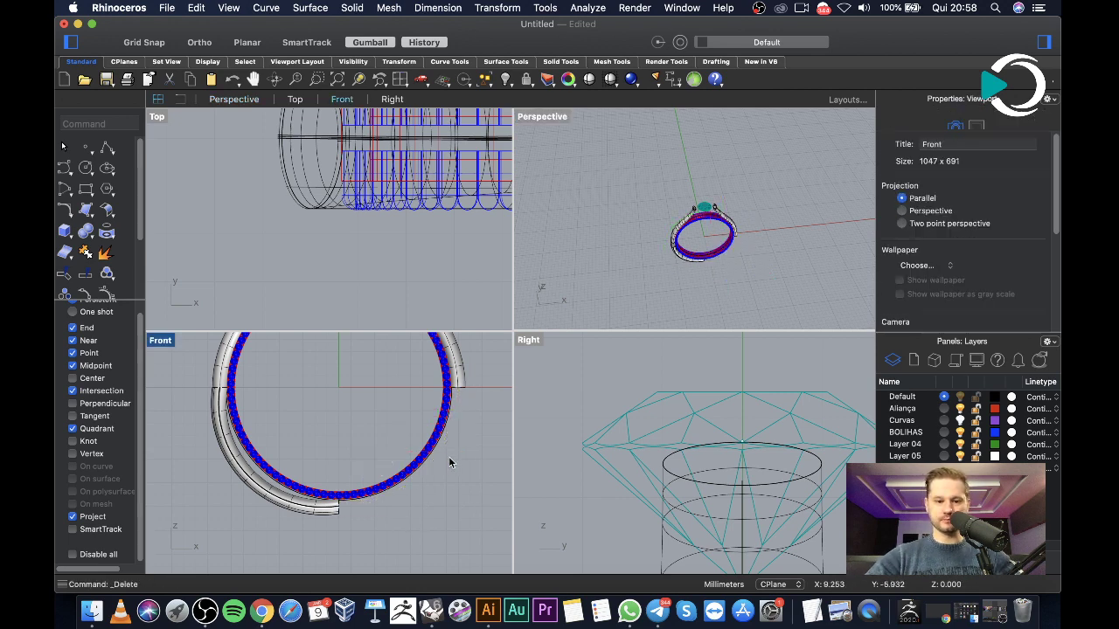
{"action": "scroll", "coordinate": [449, 457], "scroll_direction": "up", "scroll_amount": 1}
{"action": "left_click", "coordinate": [283, 528]}
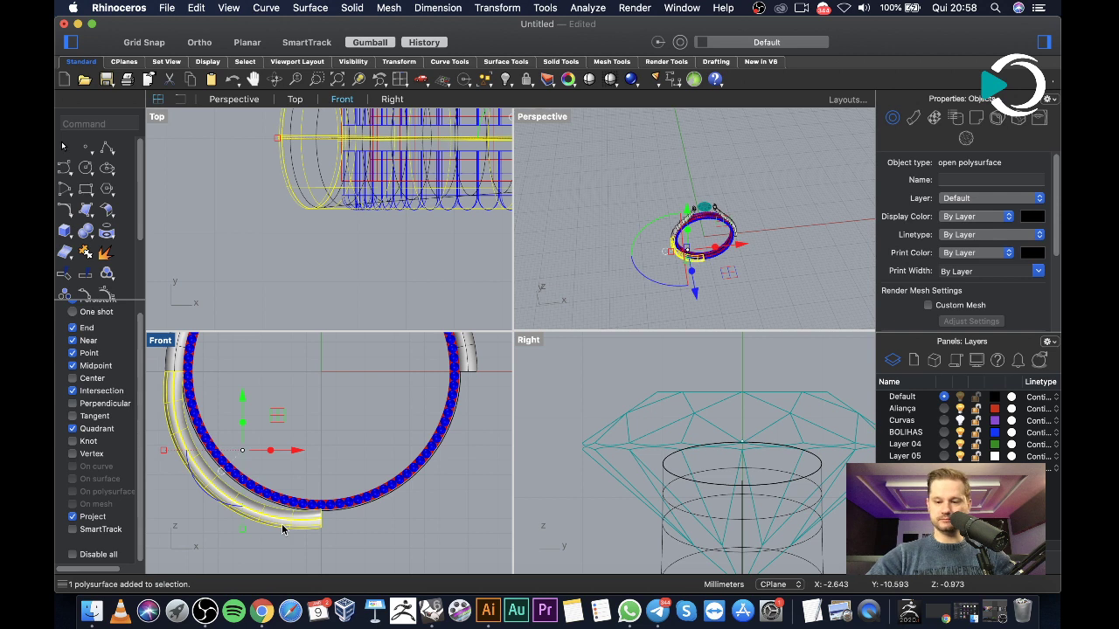
{"action": "key", "text": "Delete"}
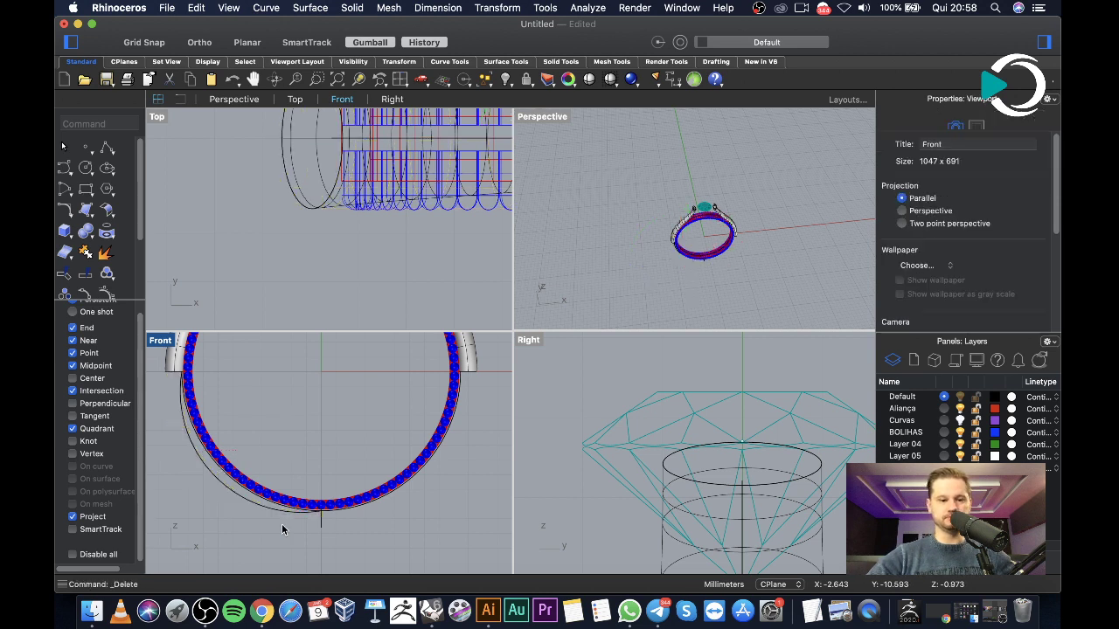
{"action": "left_click", "coordinate": [233, 497]}
{"action": "key", "text": "Delete"}
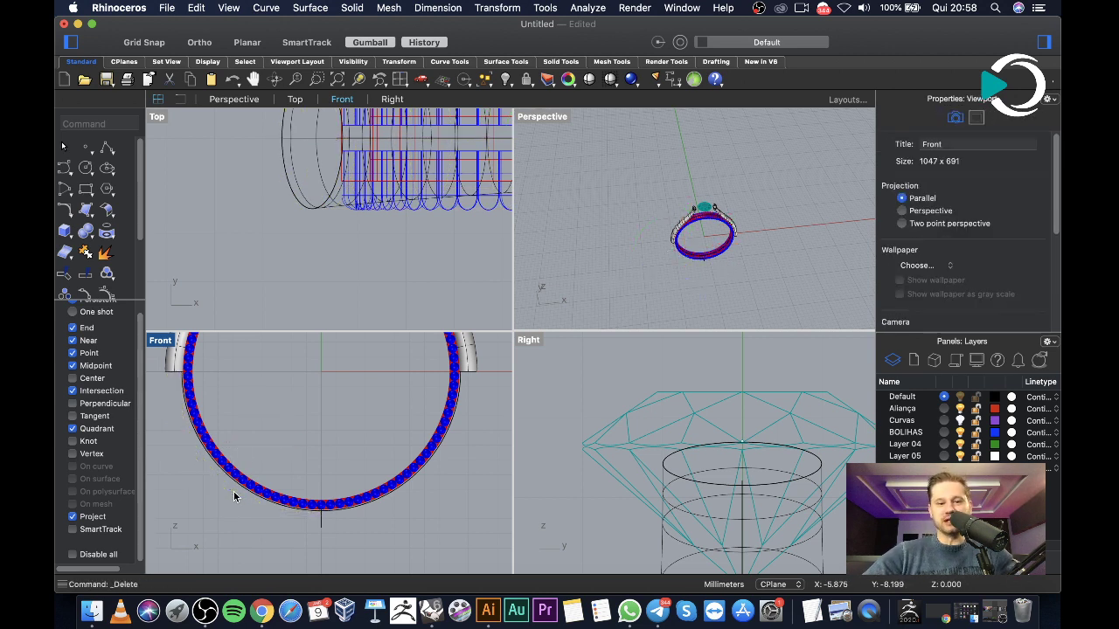
Delete the left and right upper swept arm surfaces, keeping the arm curves and elliptical profiles
{"action": "scroll", "coordinate": [389, 389], "scroll_direction": "down", "scroll_amount": 4}
{"action": "scroll", "coordinate": [393, 443], "scroll_direction": "up", "scroll_amount": 3}
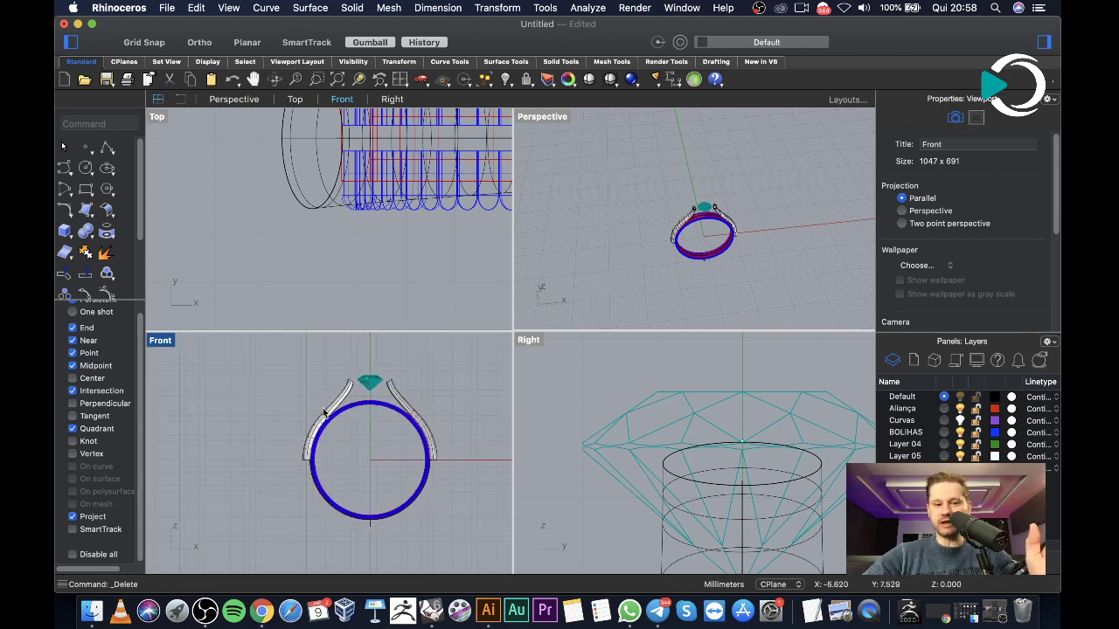
{"action": "left_click", "coordinate": [360, 379]}
{"action": "key", "text": "Delete"}
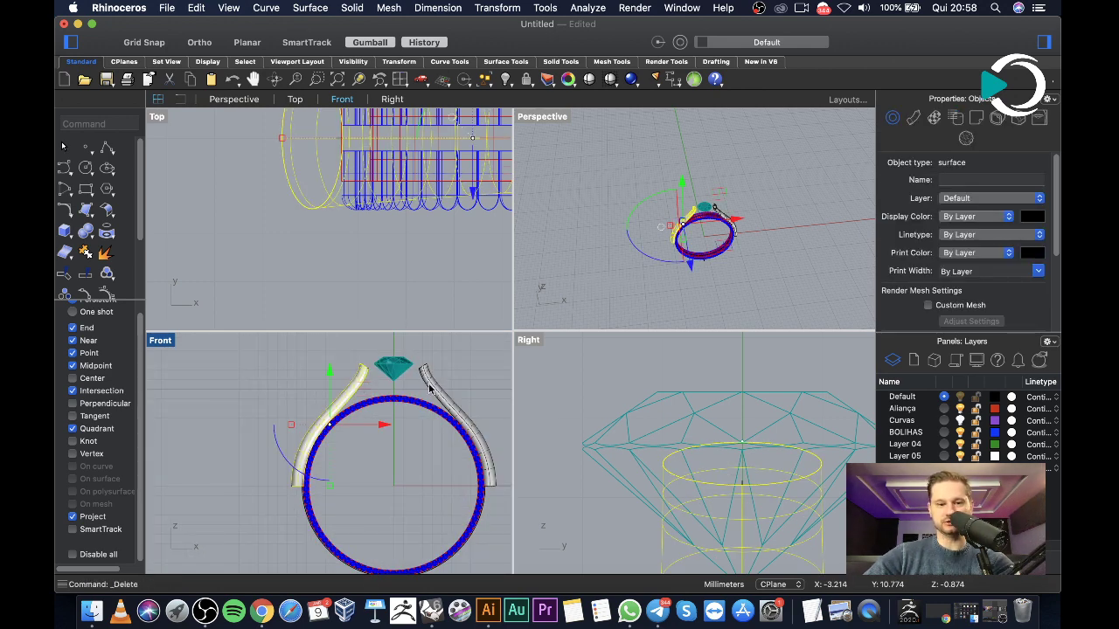
{"action": "left_click", "coordinate": [658, 224]}
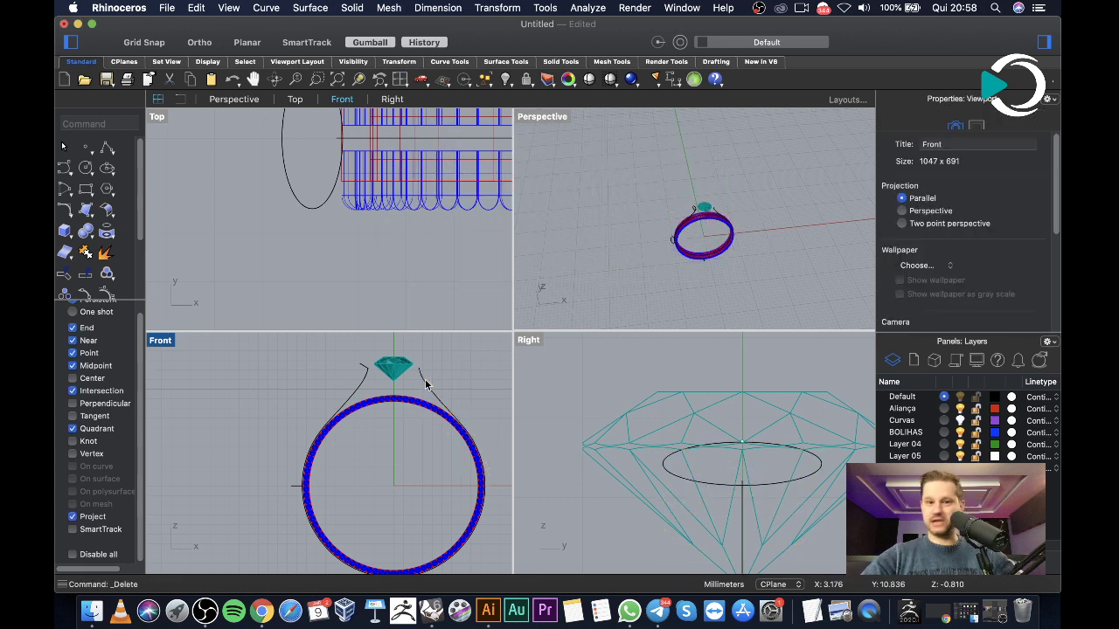
Examine the remaining arm curves and elliptical profiles around the beaded band
{"action": "right_click_drag", "start_coordinate": [703, 236], "coordinate": [694, 213]}
{"action": "scroll", "coordinate": [694, 211], "scroll_direction": "up", "scroll_amount": 8}
{"action": "scroll", "coordinate": [714, 196], "scroll_direction": "down", "scroll_amount": 5}
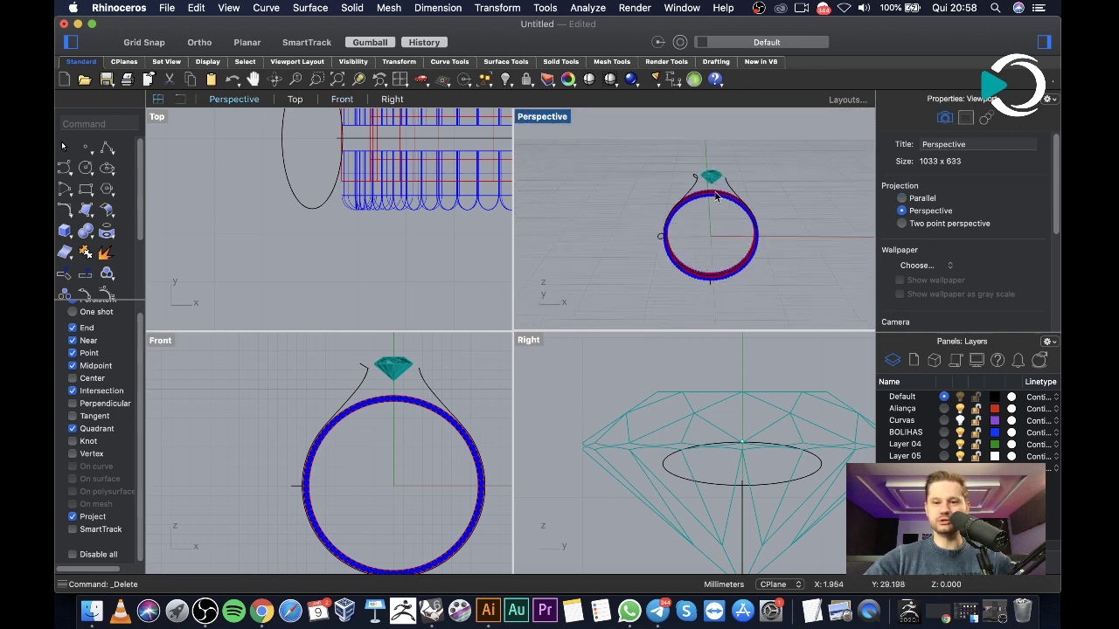
{"action": "left_click", "coordinate": [731, 186]}
{"action": "left_click", "coordinate": [813, 287]}
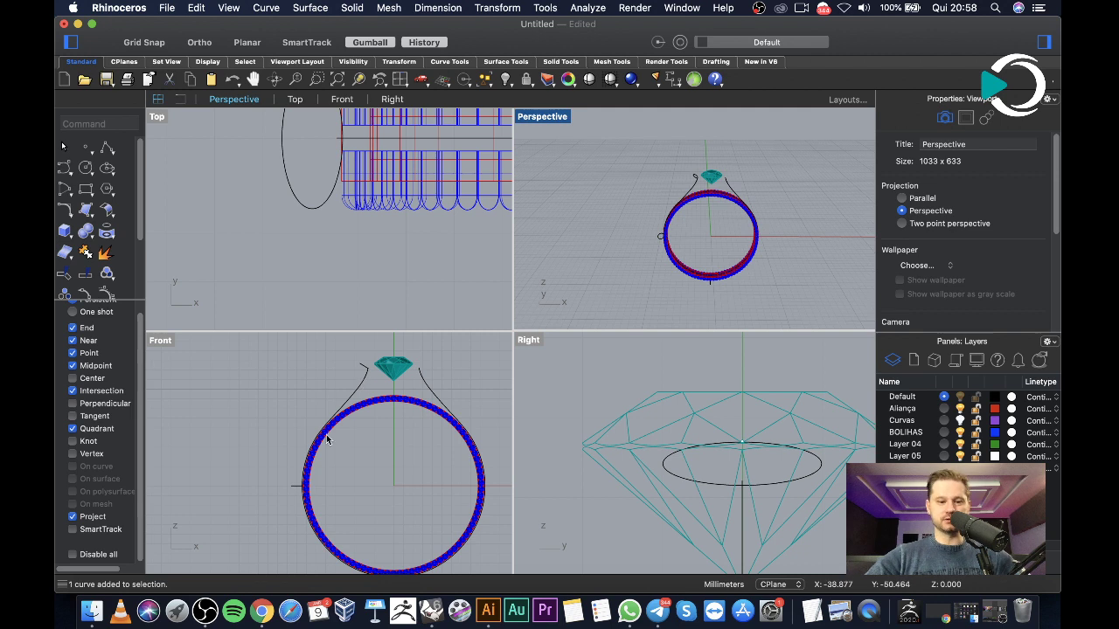
{"action": "right_click_drag", "start_coordinate": [537, 253], "coordinate": [807, 247]}
{"action": "scroll", "coordinate": [331, 224], "scroll_direction": "down", "scroll_amount": 3}
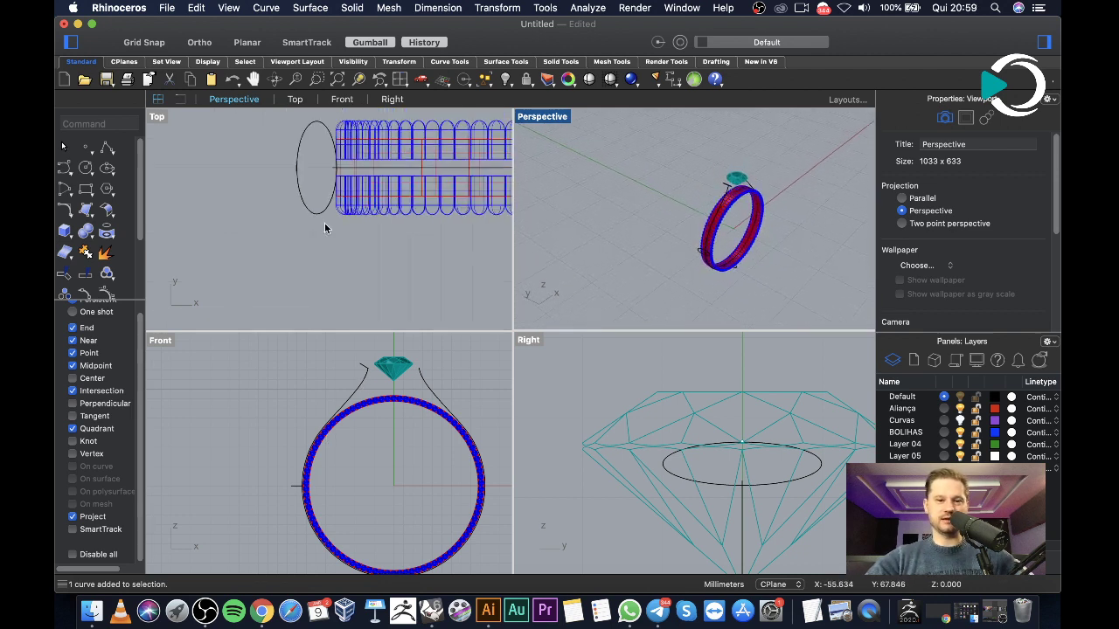
{"action": "type", "text": "Sweep1"}
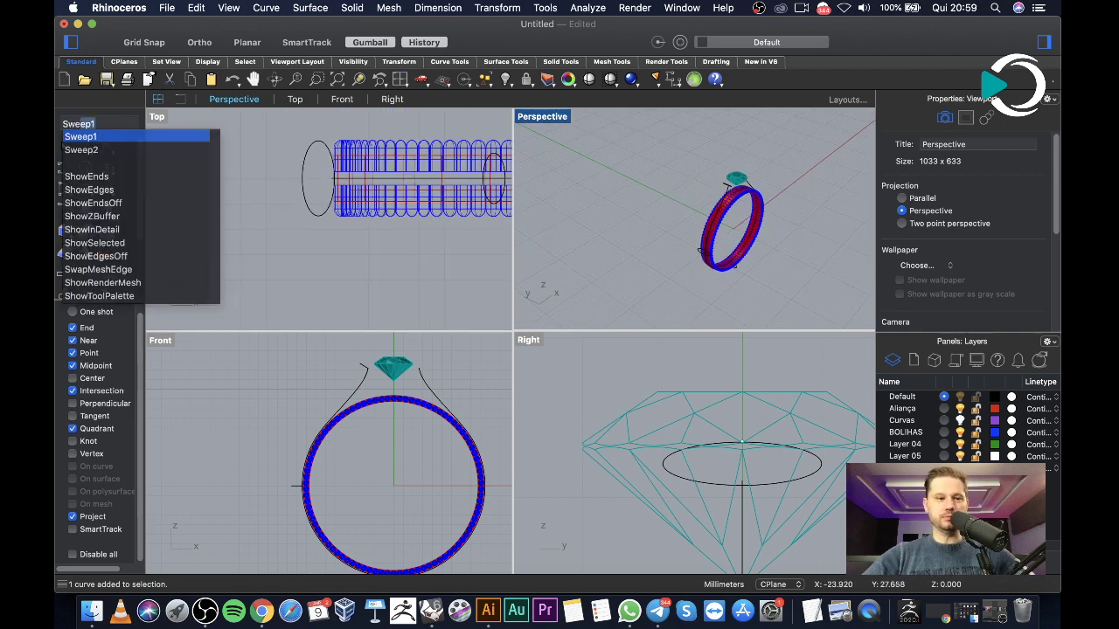
{"action": "key", "text": "Return"}
{"action": "scroll", "coordinate": [738, 199], "scroll_direction": "up", "scroll_amount": 5}
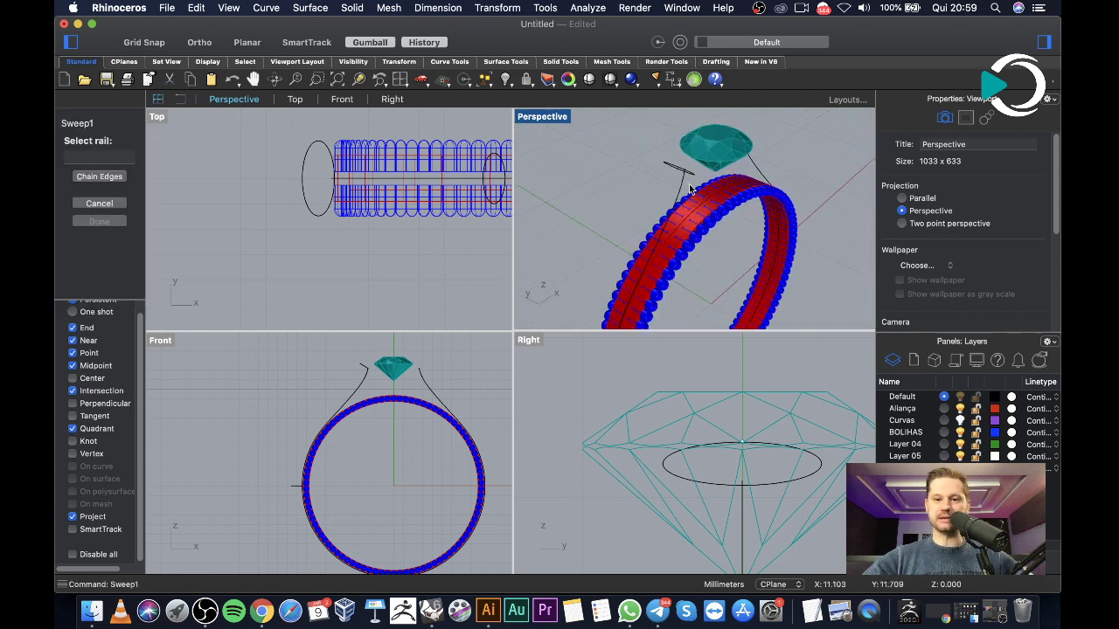
{"action": "left_click", "coordinate": [682, 179]}
{"action": "left_click", "coordinate": [670, 167]}
{"action": "scroll", "coordinate": [584, 175], "scroll_direction": "down", "scroll_amount": 8}
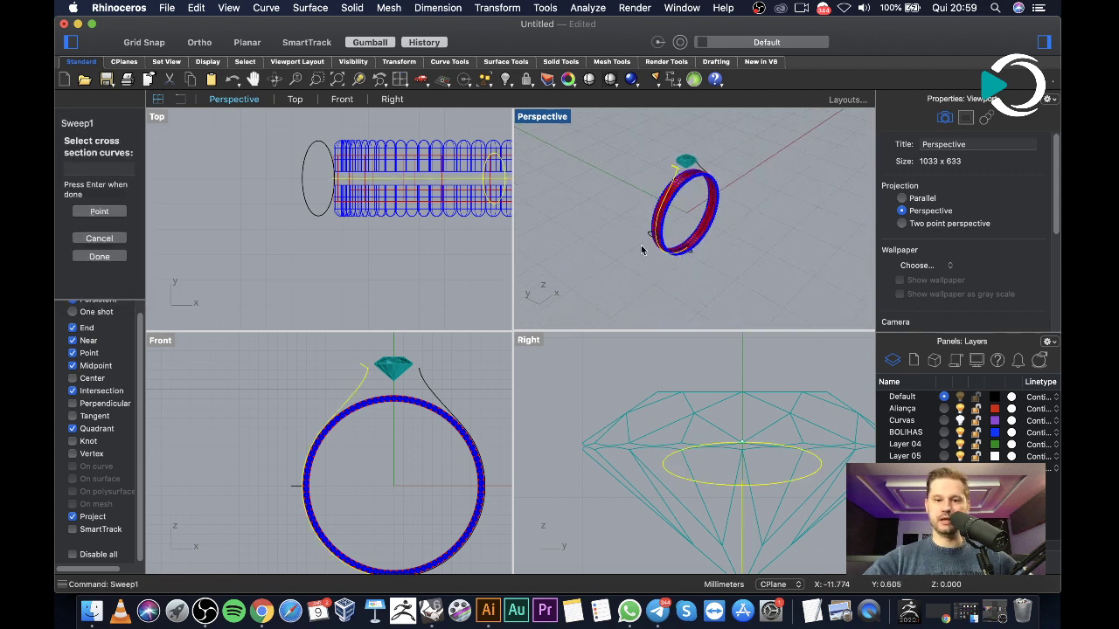
{"action": "scroll", "coordinate": [577, 240], "scroll_direction": "up", "scroll_amount": 8}
{"action": "left_click", "coordinate": [655, 232]}
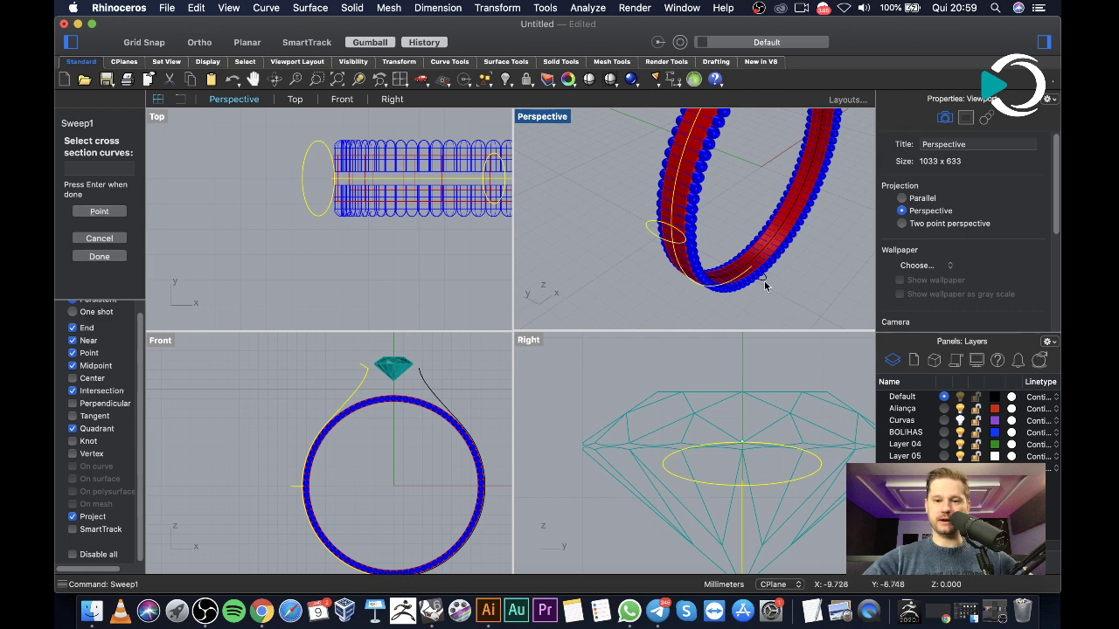
{"action": "right_click_drag", "start_coordinate": [754, 288], "coordinate": [714, 277]}
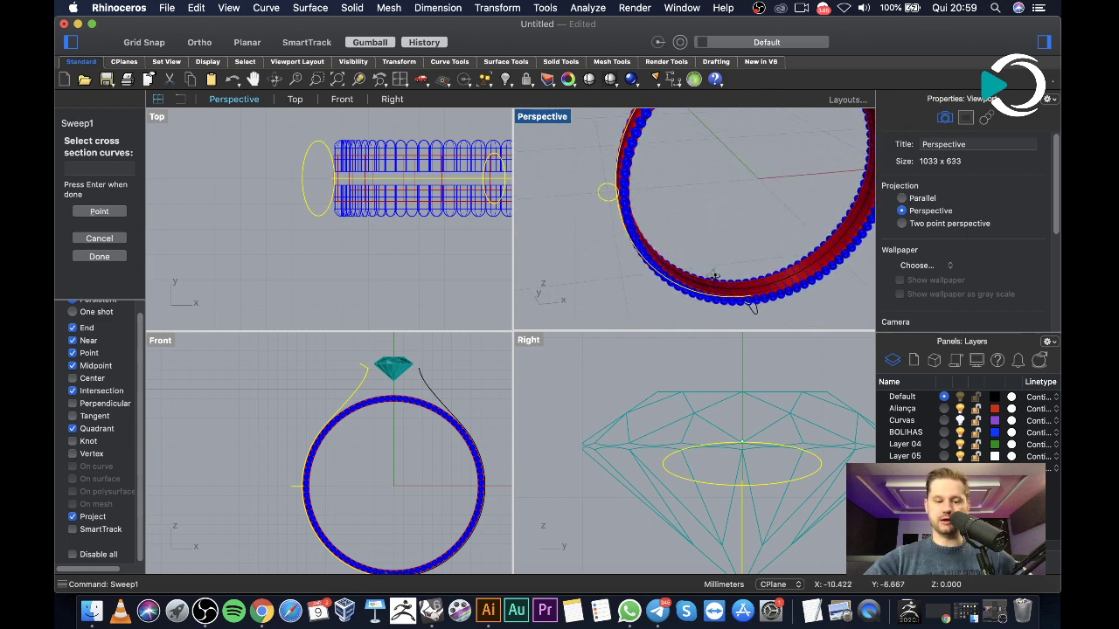
{"action": "key", "text": "Escape"}
{"action": "key", "text": "Escape"}
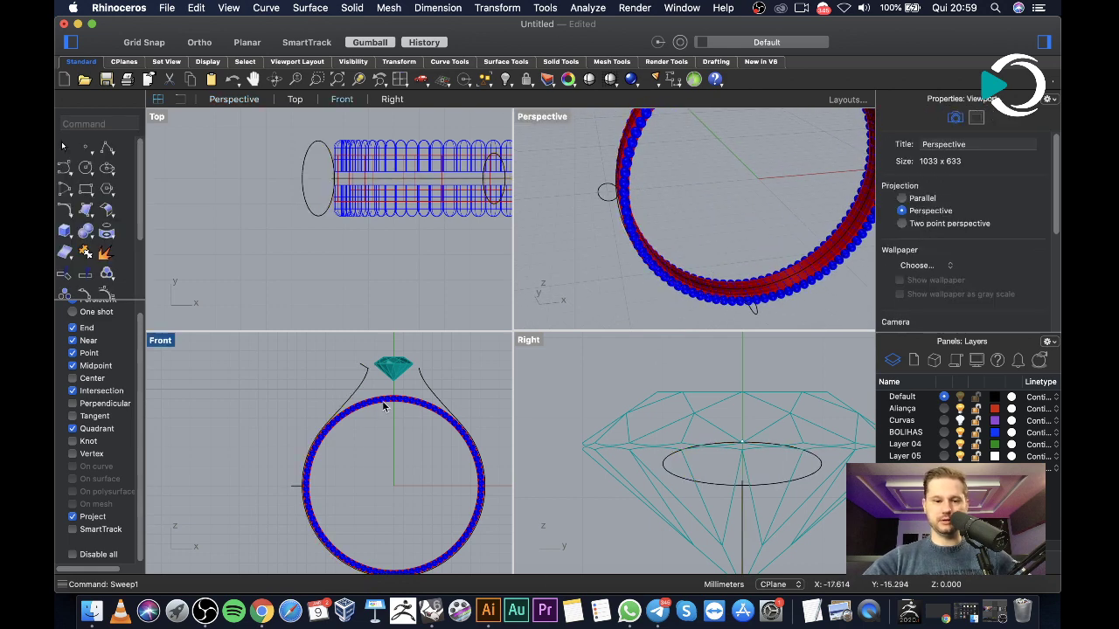
Set up Sweep1 with the left arm curve as rail and the upper-end, side and bottom ellipses as cross sections
{"action": "right_click", "coordinate": [383, 406]}
{"action": "left_click", "coordinate": [419, 224]}
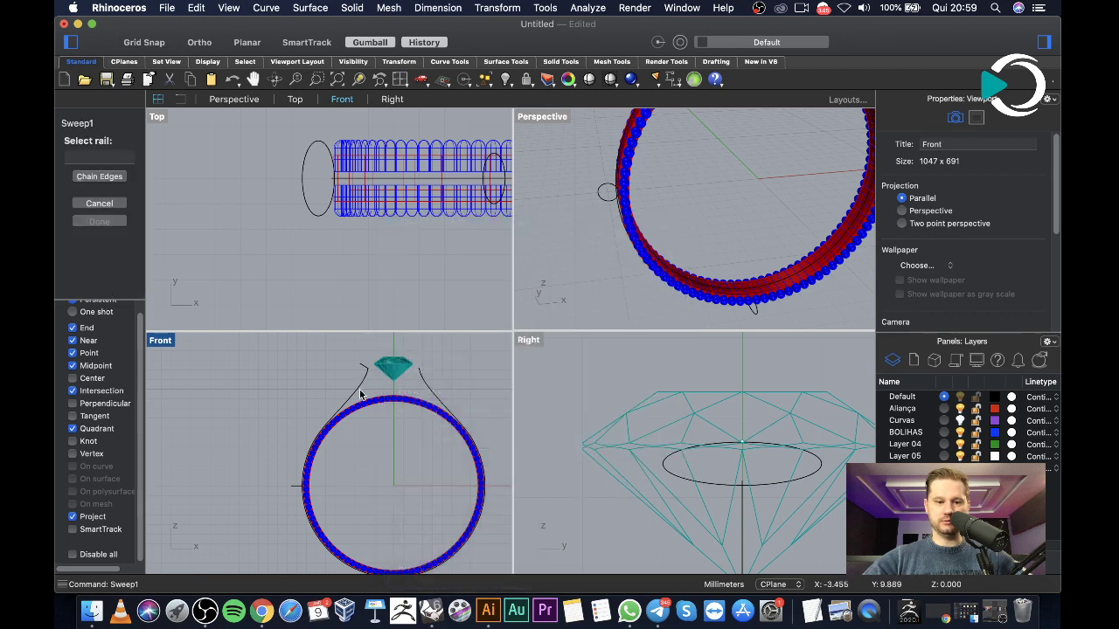
{"action": "left_click", "coordinate": [360, 395]}
{"action": "left_click", "coordinate": [365, 367]}
{"action": "scroll", "coordinate": [284, 491], "scroll_direction": "up", "scroll_amount": 7}
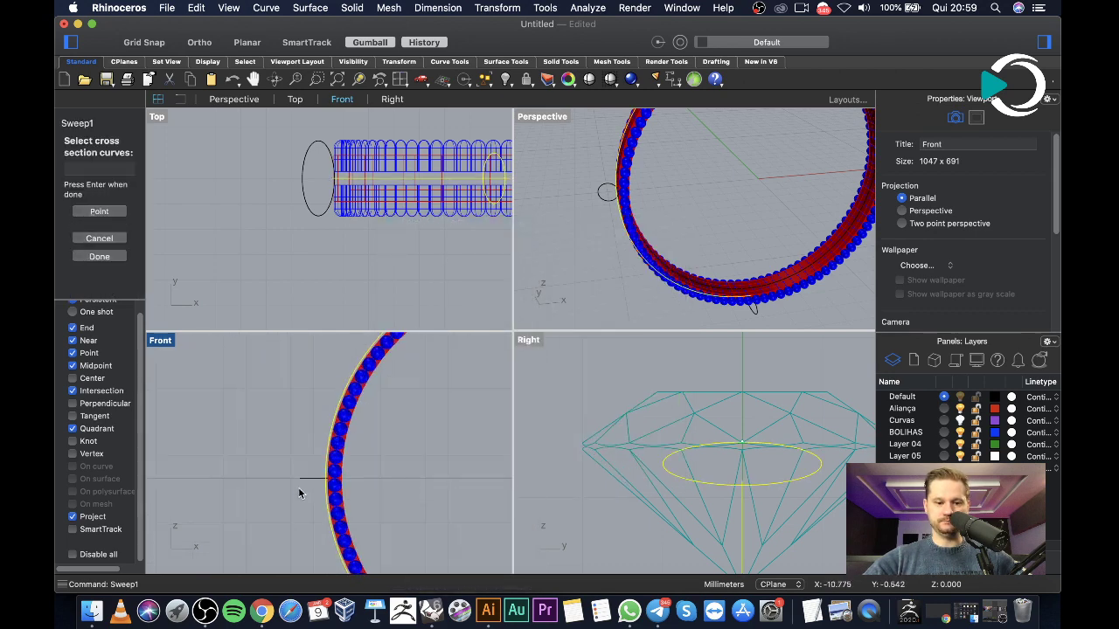
{"action": "scroll", "coordinate": [306, 485], "scroll_direction": "down", "scroll_amount": 3}
{"action": "scroll", "coordinate": [359, 516], "scroll_direction": "up", "scroll_amount": 3}
{"action": "left_click", "coordinate": [351, 512]}
{"action": "key", "text": "Return"}
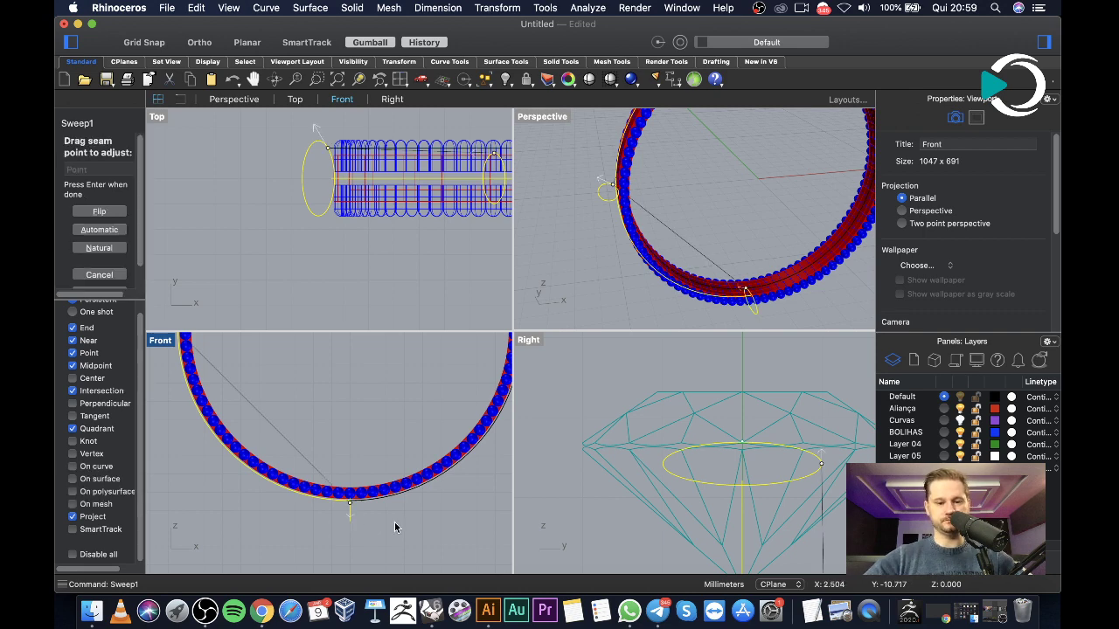
Move the seam points of the side and bottom ellipses onto the rail curve
{"action": "right_click_drag", "start_coordinate": [577, 249], "coordinate": [709, 245]}
{"action": "scroll", "coordinate": [711, 247], "scroll_direction": "up", "scroll_amount": 4}
{"action": "left_click", "coordinate": [730, 212]}
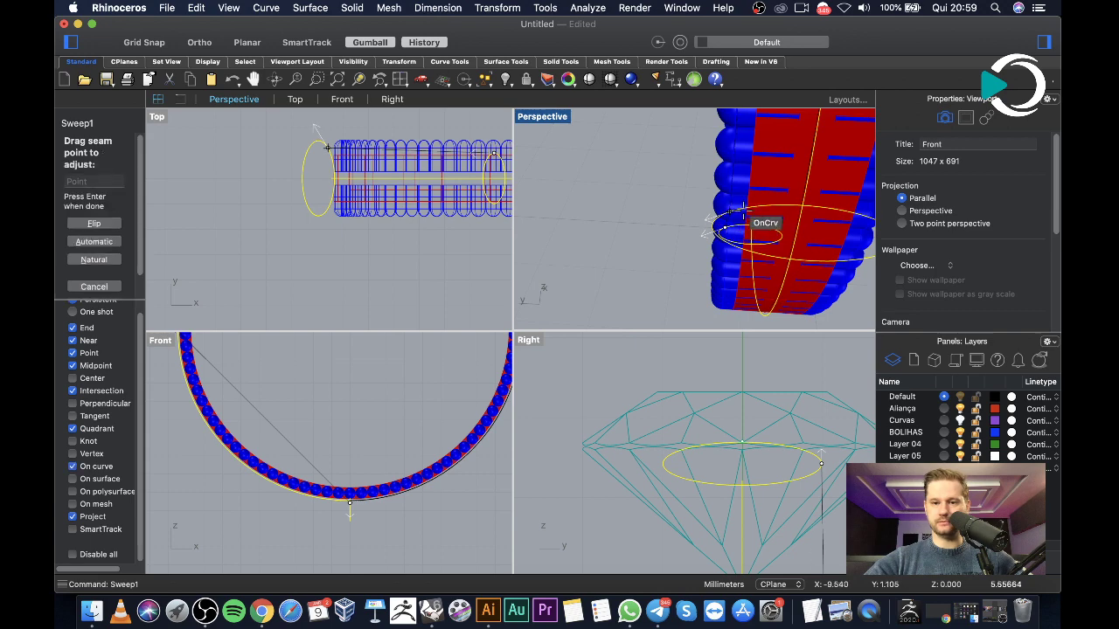
{"action": "left_click", "coordinate": [804, 205]}
{"action": "scroll", "coordinate": [766, 276], "scroll_direction": "down", "scroll_amount": 6}
{"action": "right_click_drag", "start_coordinate": [766, 275], "coordinate": [817, 279]}
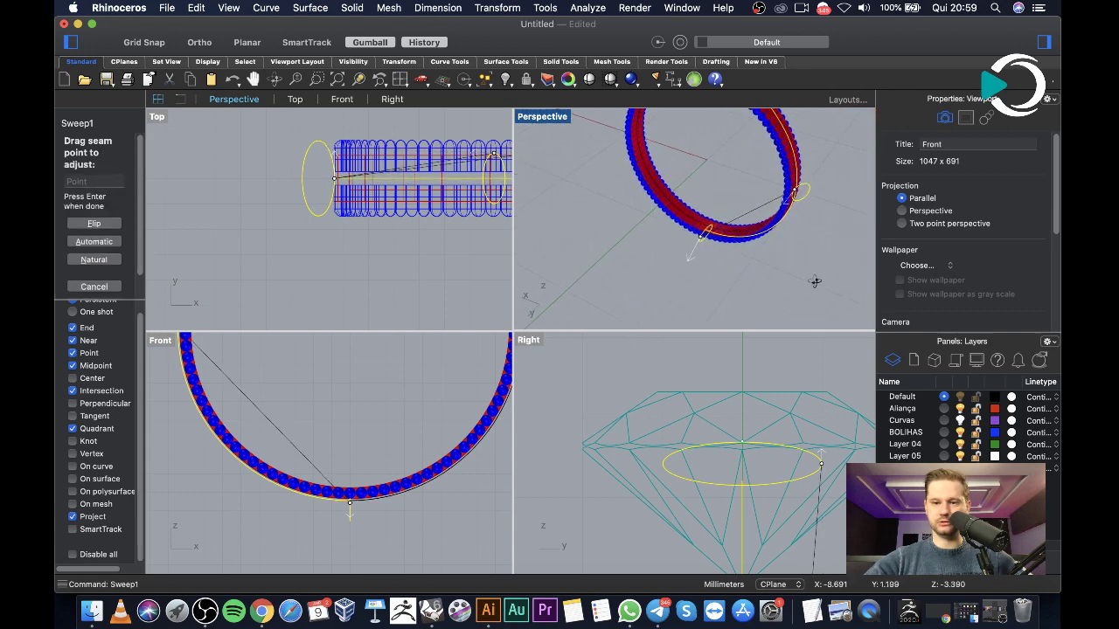
{"action": "scroll", "coordinate": [705, 239], "scroll_direction": "up", "scroll_amount": 5}
{"action": "left_click_drag", "start_coordinate": [690, 217], "coordinate": [712, 187]}
{"action": "scroll", "coordinate": [712, 187], "scroll_direction": "down", "scroll_amount": 10}
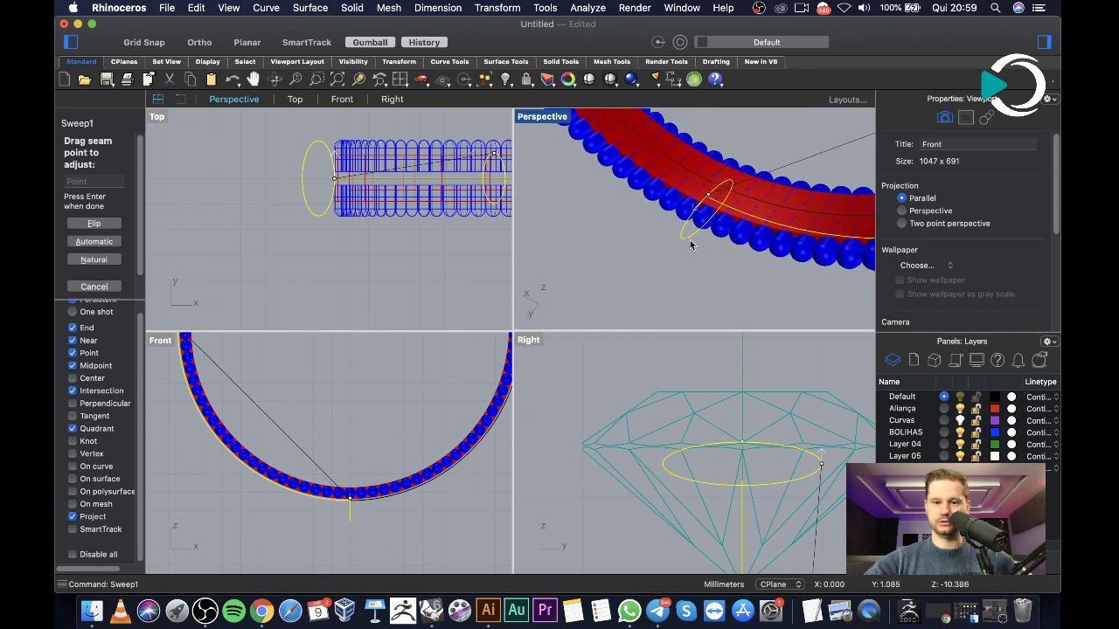
Accept the aligned seams and create the one-rail sweep with Freeform frame style, Refit rail and unchanged cross sections
{"action": "scroll", "coordinate": [582, 175], "scroll_direction": "down", "scroll_amount": 3}
{"action": "scroll", "coordinate": [671, 180], "scroll_direction": "up", "scroll_amount": 12}
{"action": "left_click_drag", "start_coordinate": [671, 181], "coordinate": [619, 169]}
{"action": "scroll", "coordinate": [761, 163], "scroll_direction": "down", "scroll_amount": 5}
{"action": "right_click_drag", "start_coordinate": [757, 195], "coordinate": [598, 181]}
{"action": "key", "text": "Return"}
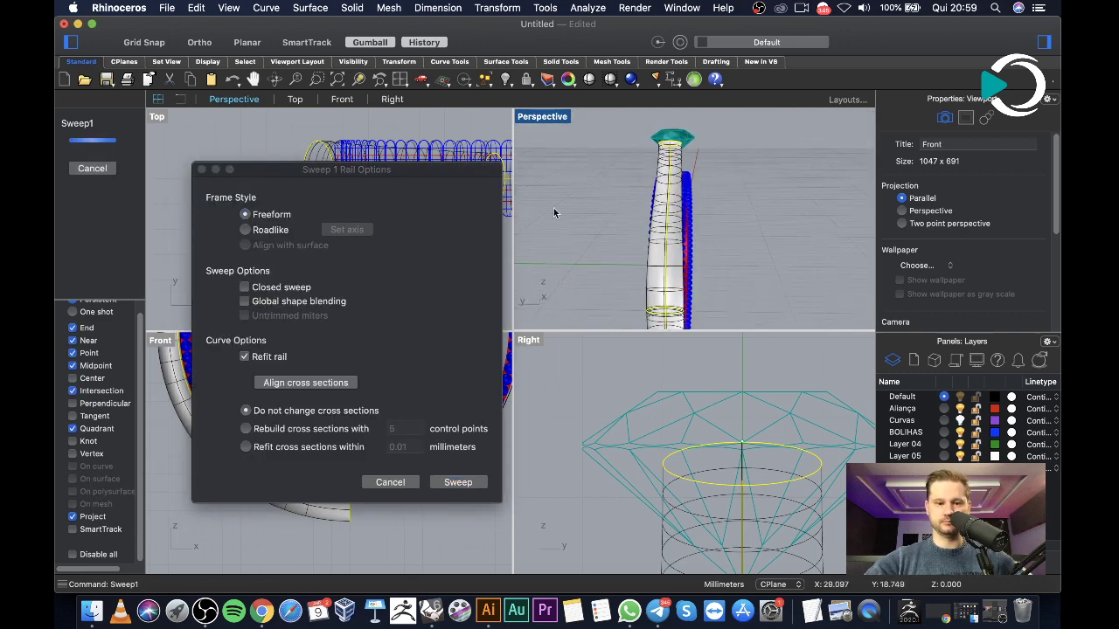
{"action": "left_click", "coordinate": [456, 482]}
Mirror the swept half of the ring body across the vertical axis through the origin, keeping the original
{"action": "right_click_drag", "start_coordinate": [639, 276], "coordinate": [707, 264]}
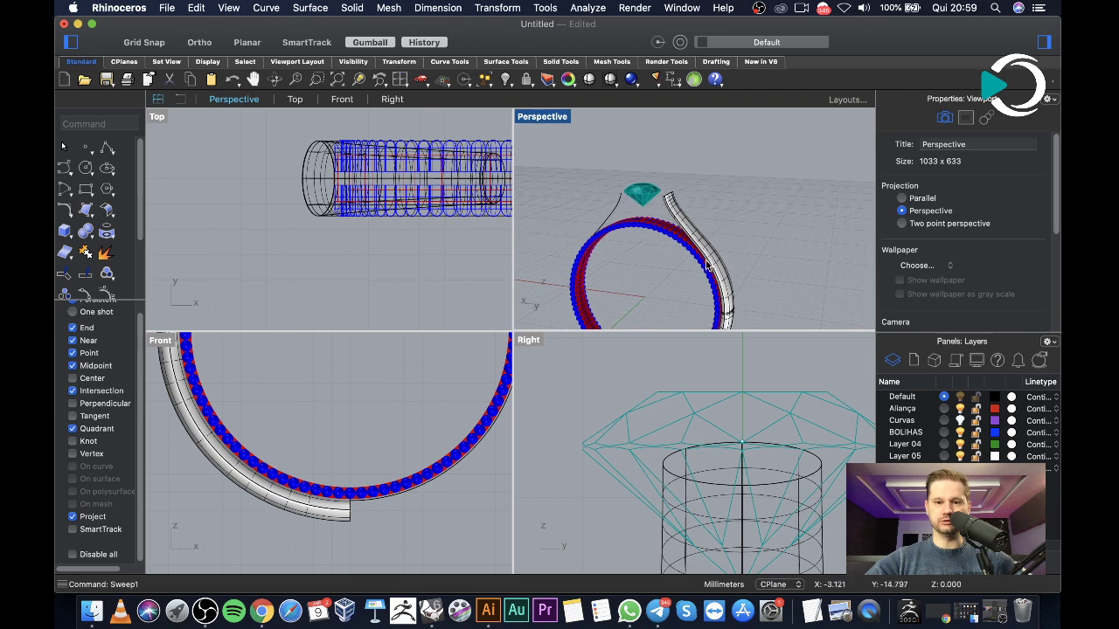
{"action": "left_click", "coordinate": [710, 258]}
{"action": "scroll", "coordinate": [328, 494], "scroll_direction": "down", "scroll_amount": 3}
{"action": "type", "text": "mir"}
{"action": "key", "text": "Return"}
{"action": "type", "text": "0"}
{"action": "key", "text": "Return"}
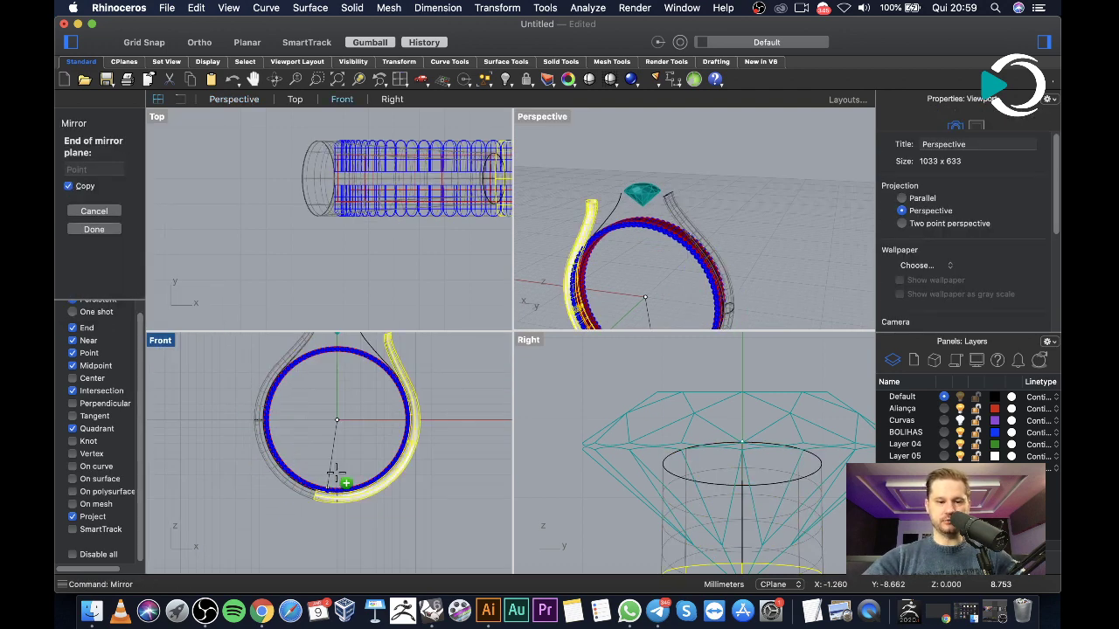
{"action": "left_click", "coordinate": [333, 382]}
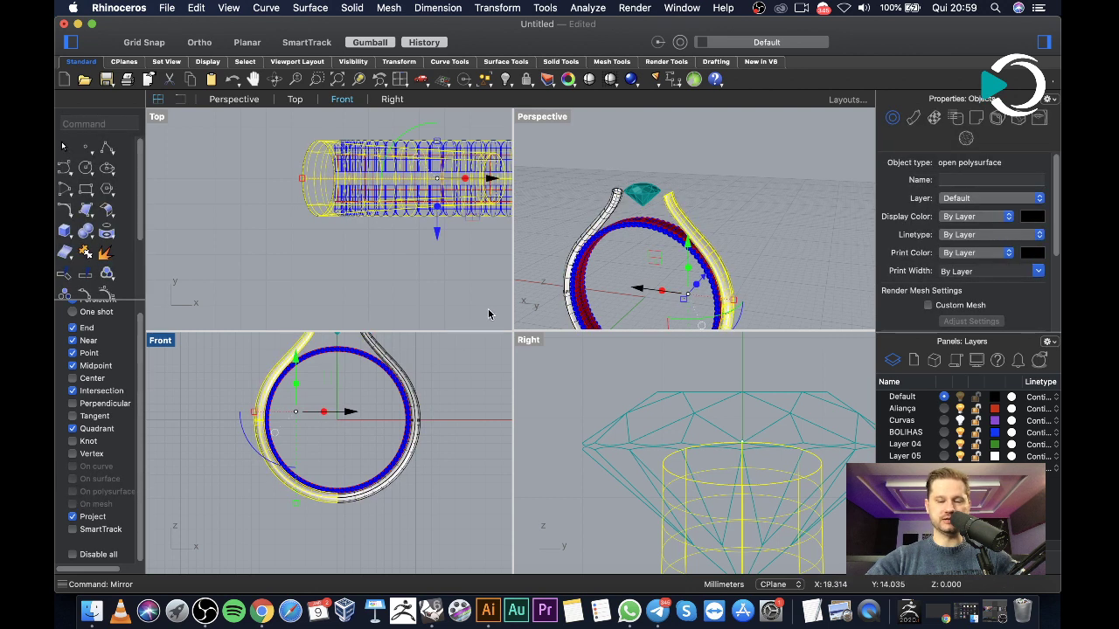
Join the two swept halves and cap the open arm ends to make one solid ring body
{"action": "left_click", "coordinate": [369, 344], "text": "shift"}
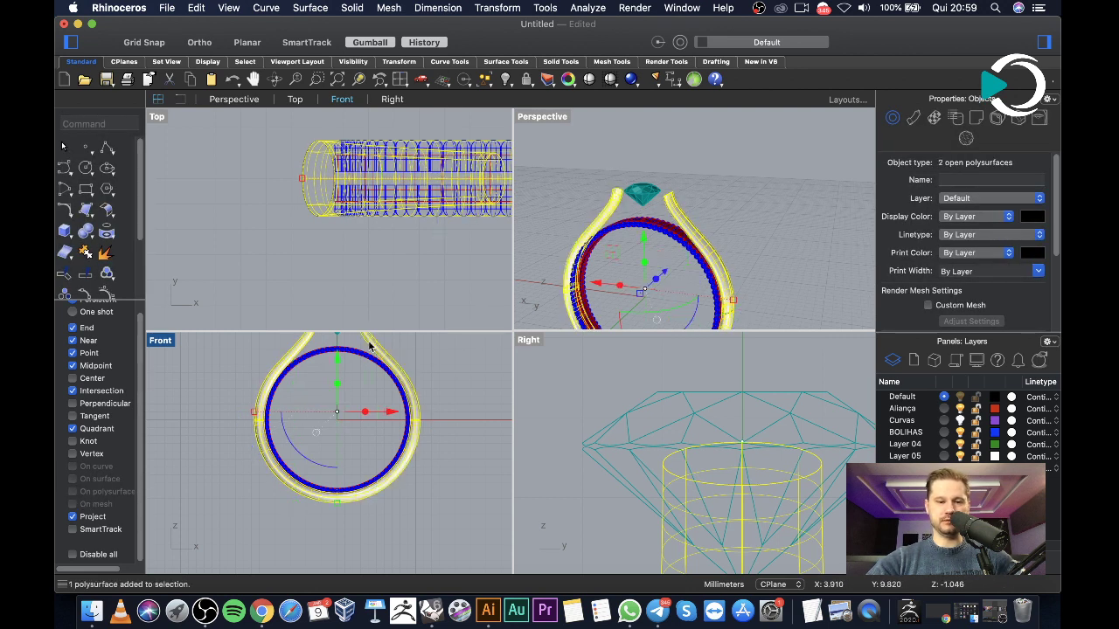
{"action": "type", "text": "join"}
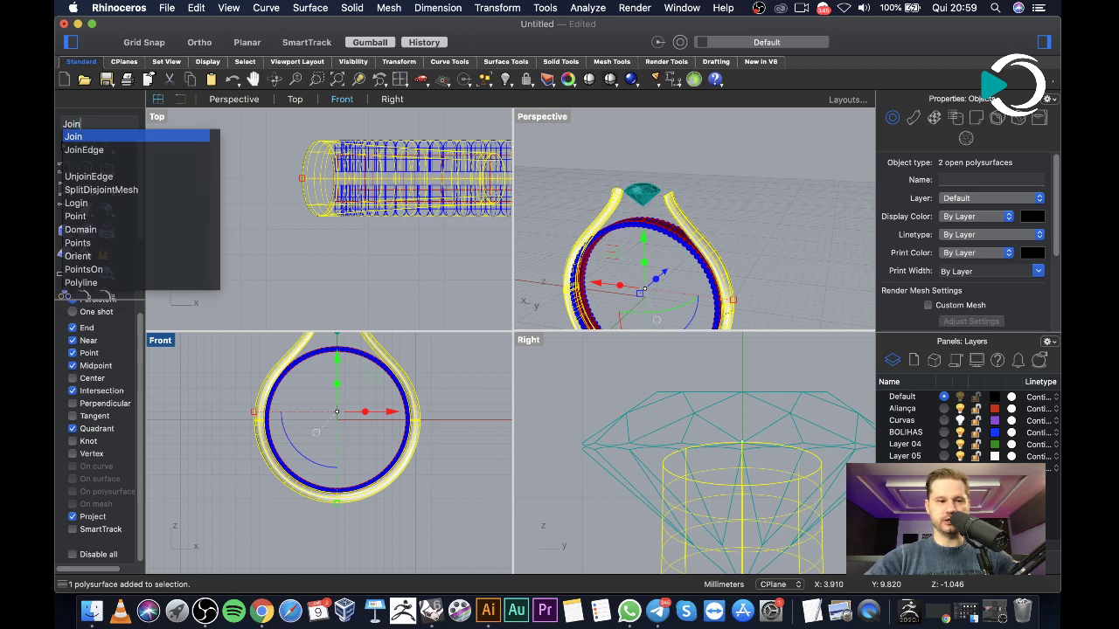
{"action": "key", "text": "Return"}
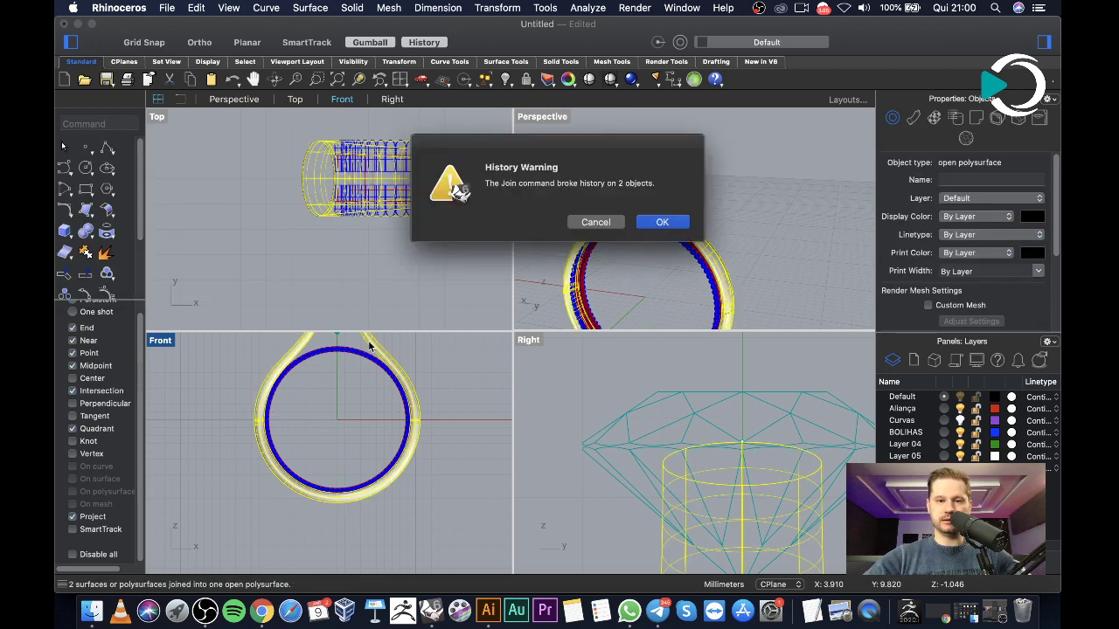
{"action": "left_click", "coordinate": [662, 222]}
{"action": "type", "text": "cap"}
{"action": "key", "text": "Return"}
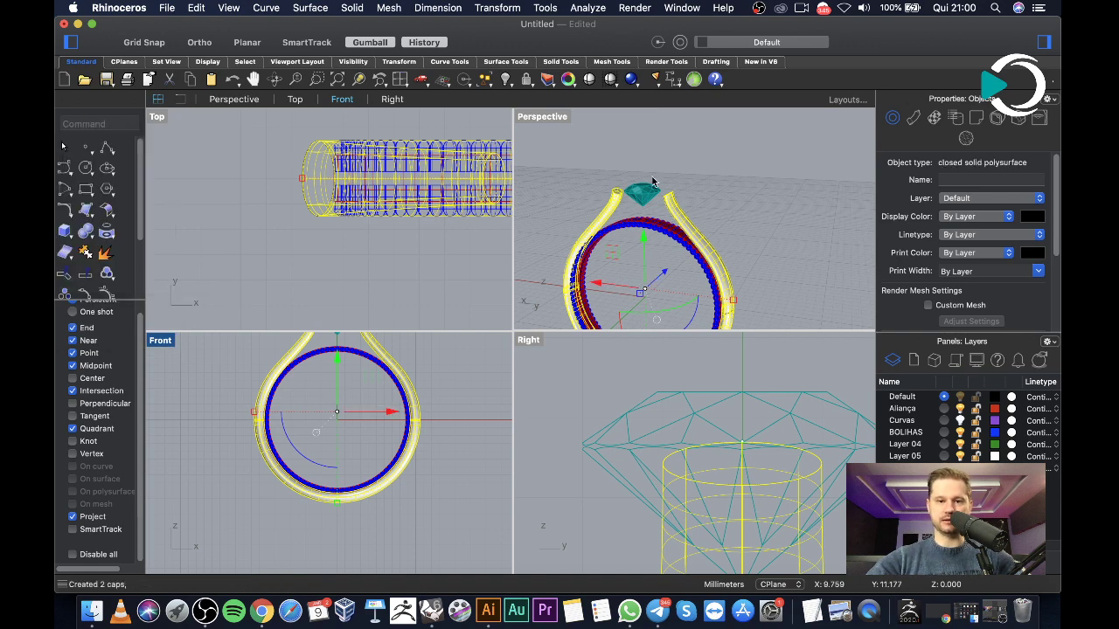
Examine the capped ring body, comparing the shape of its upper arms with the brilliant and the beaded band
{"action": "right_click_drag", "start_coordinate": [673, 170], "coordinate": [687, 164]}
{"action": "left_click", "coordinate": [687, 159]}
{"action": "scroll", "coordinate": [626, 198], "scroll_direction": "up", "scroll_amount": 8}
{"action": "right_click_drag", "start_coordinate": [636, 201], "coordinate": [617, 202]}
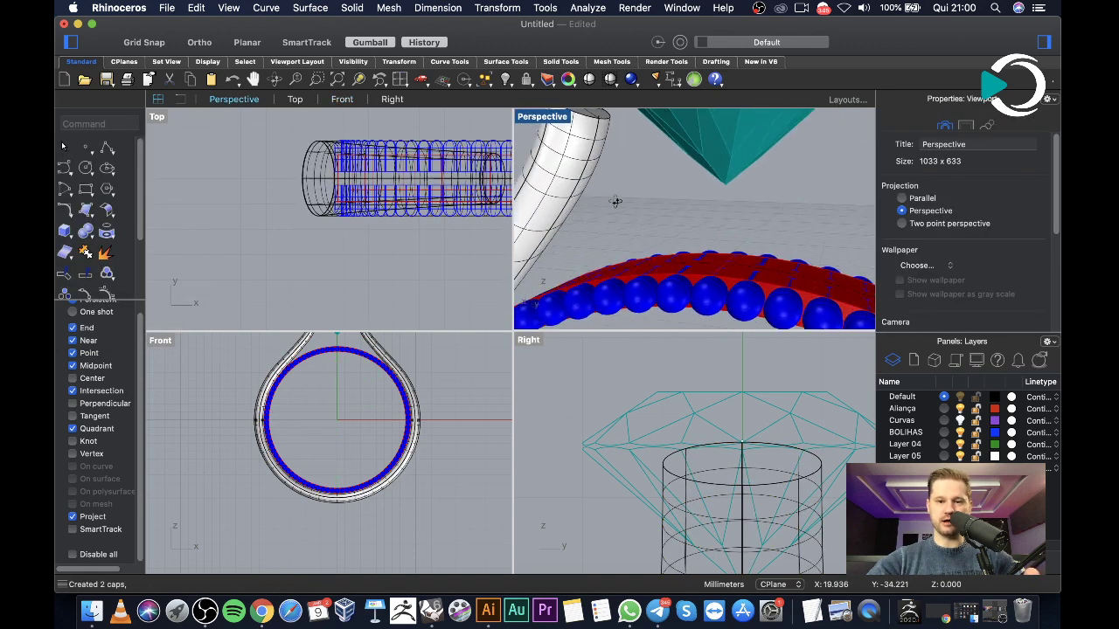
{"action": "scroll", "coordinate": [616, 200], "scroll_direction": "down", "scroll_amount": 6}
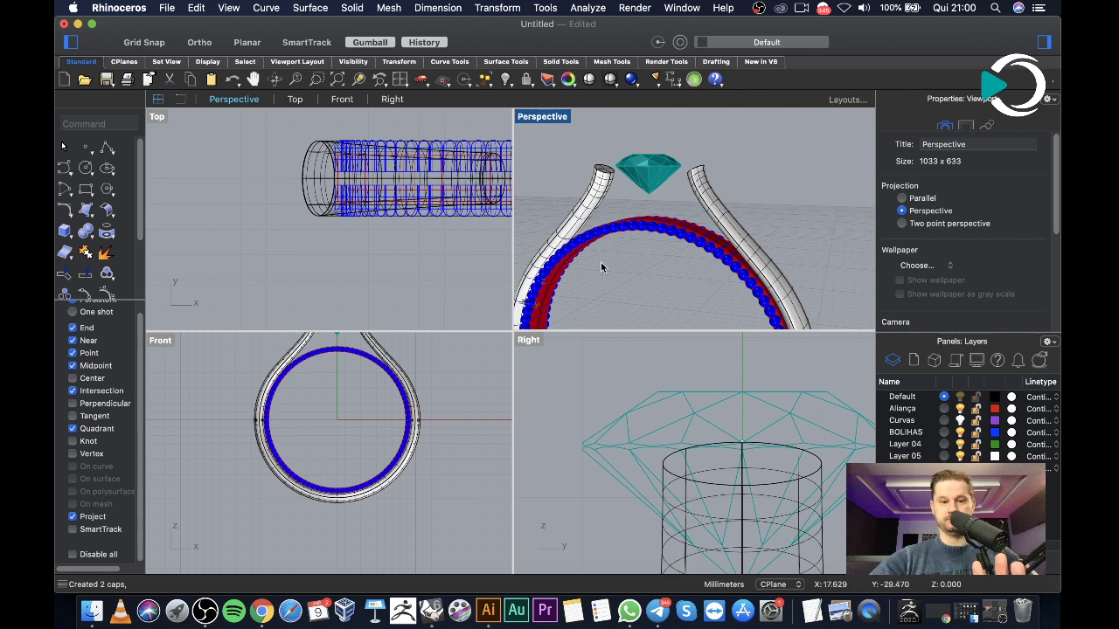
{"action": "right_click_drag", "start_coordinate": [408, 359], "coordinate": [350, 400]}
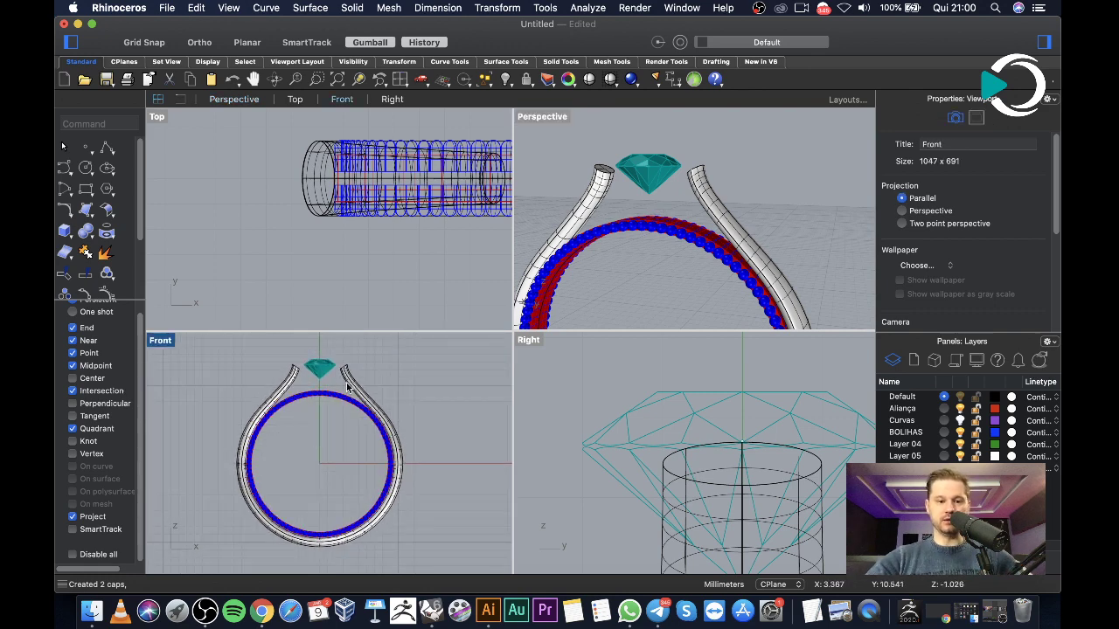
{"action": "left_click", "coordinate": [347, 387]}
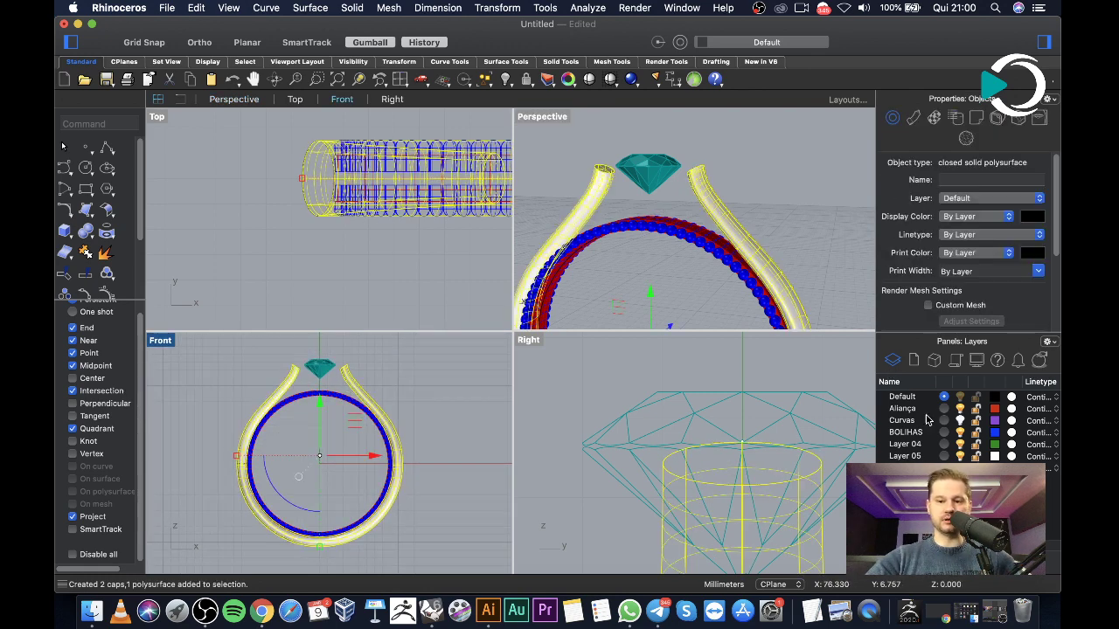
{"action": "scroll", "coordinate": [301, 359], "scroll_direction": "up", "scroll_amount": 4}
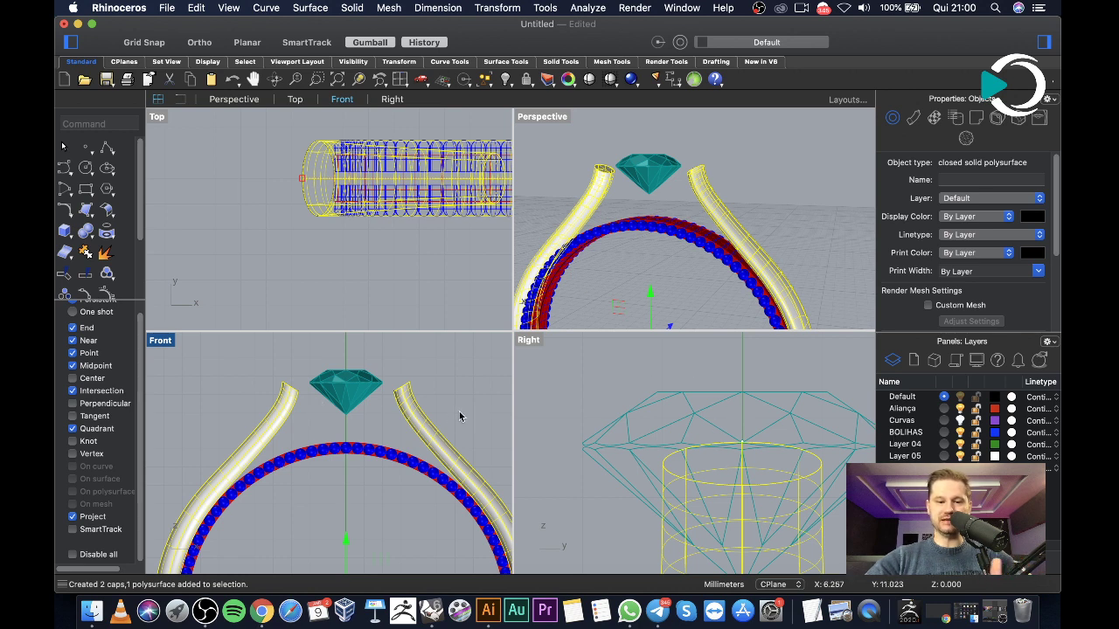
{"action": "scroll", "coordinate": [405, 426], "scroll_direction": "up", "scroll_amount": 5}
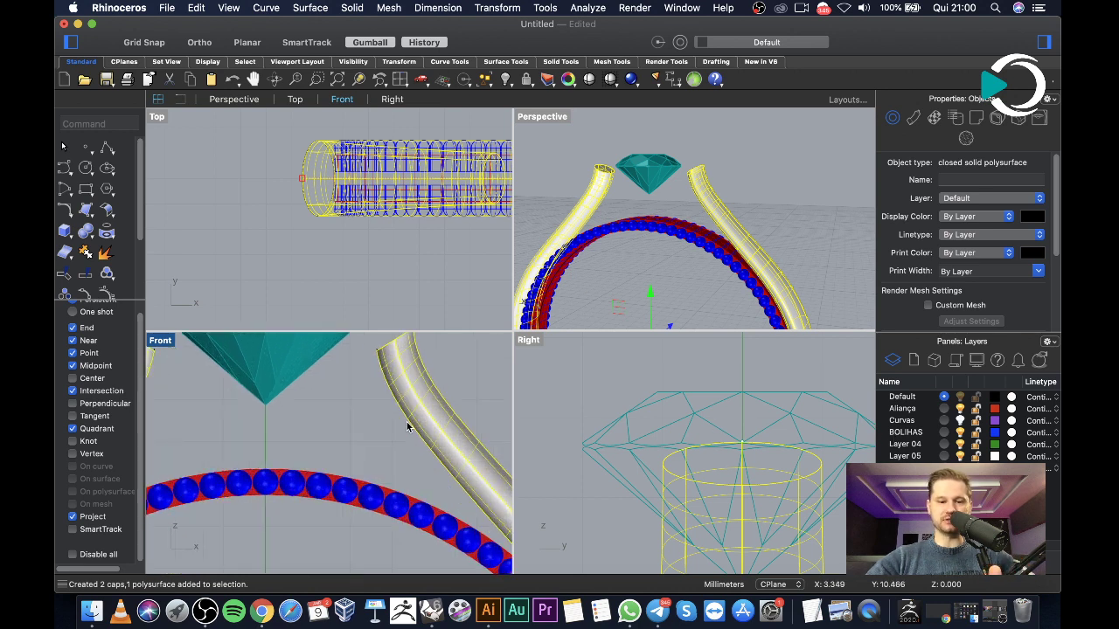
{"action": "scroll", "coordinate": [406, 426], "scroll_direction": "down", "scroll_amount": 3}
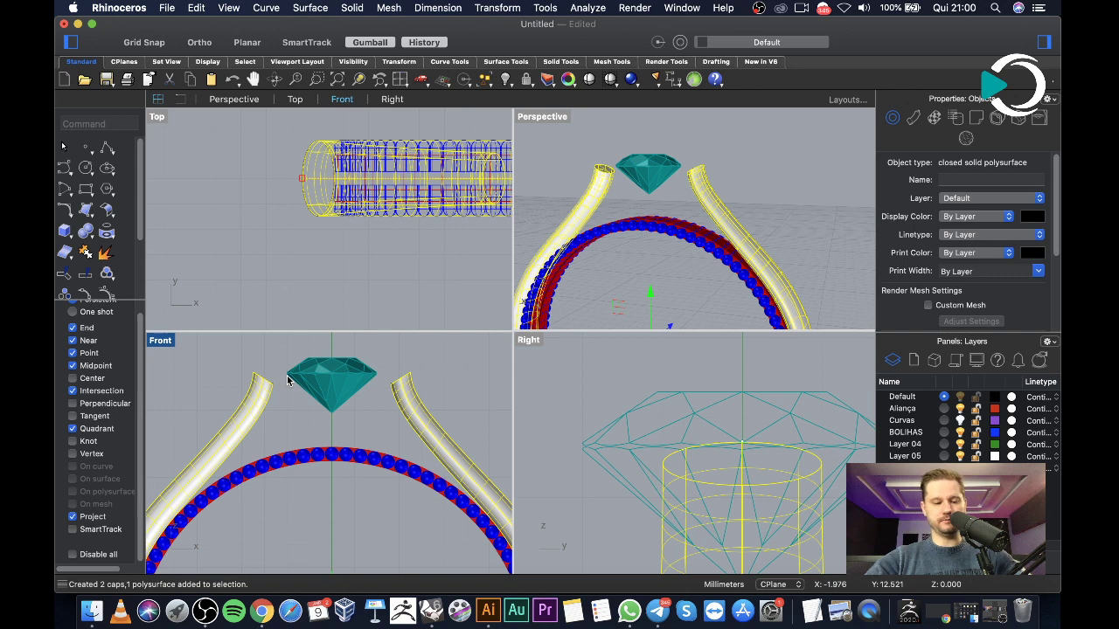
Delete the capped ring body, keeping the arm curves and elliptical profiles
{"action": "key", "text": "Escape"}
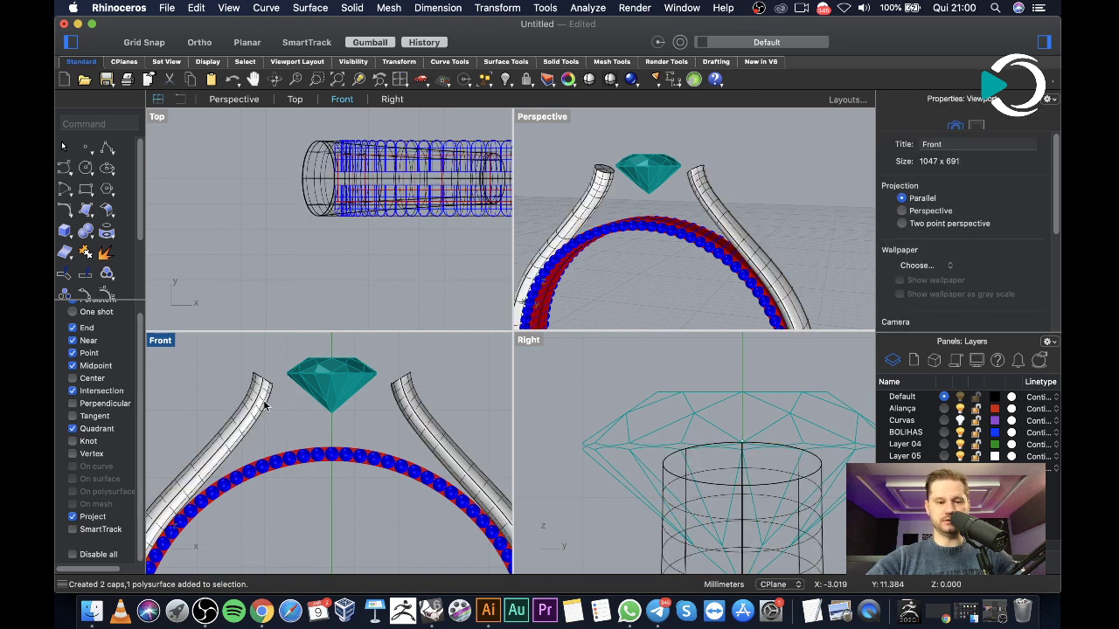
{"action": "left_click", "coordinate": [265, 404]}
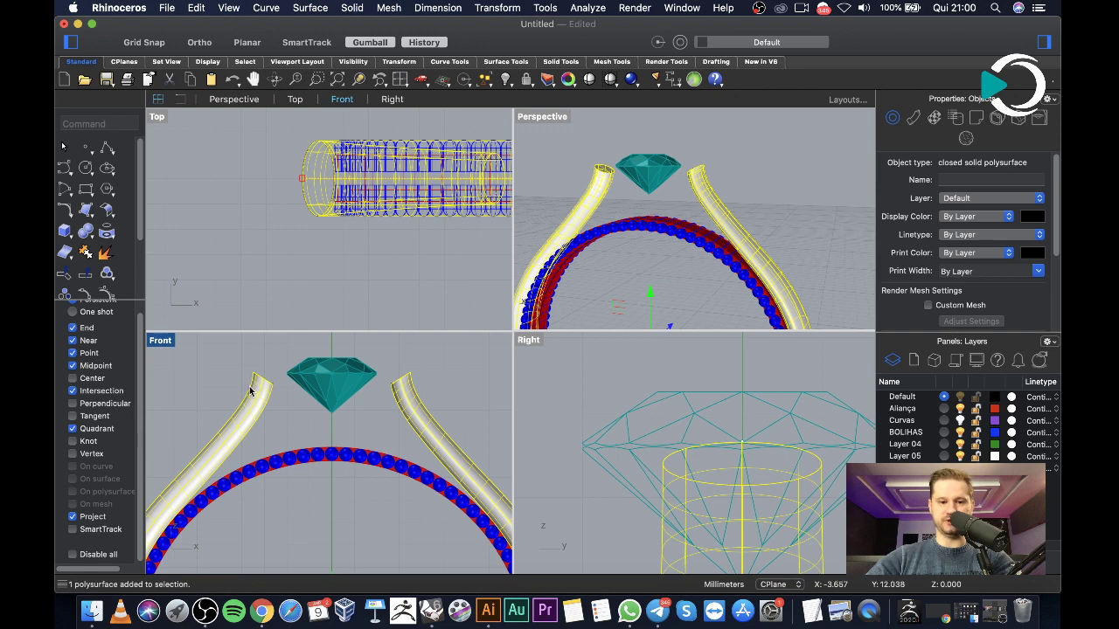
{"action": "key", "text": "Delete"}
Move the control point just below the left arm curve's upper end slightly outward from the brilliant in the front view
{"action": "scroll", "coordinate": [255, 393], "scroll_direction": "up", "scroll_amount": 5}
{"action": "left_click", "coordinate": [273, 423]}
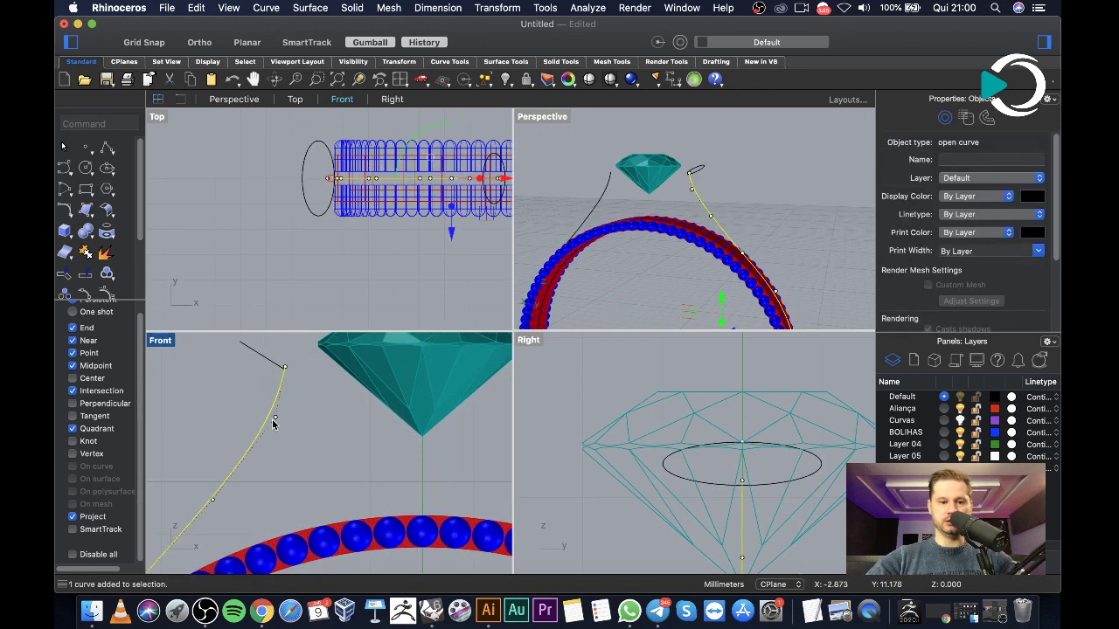
{"action": "left_click", "coordinate": [273, 418]}
{"action": "scroll", "coordinate": [271, 419], "scroll_direction": "up", "scroll_amount": 2}
{"action": "left_click_drag", "start_coordinate": [323, 423], "coordinate": [312, 422]}
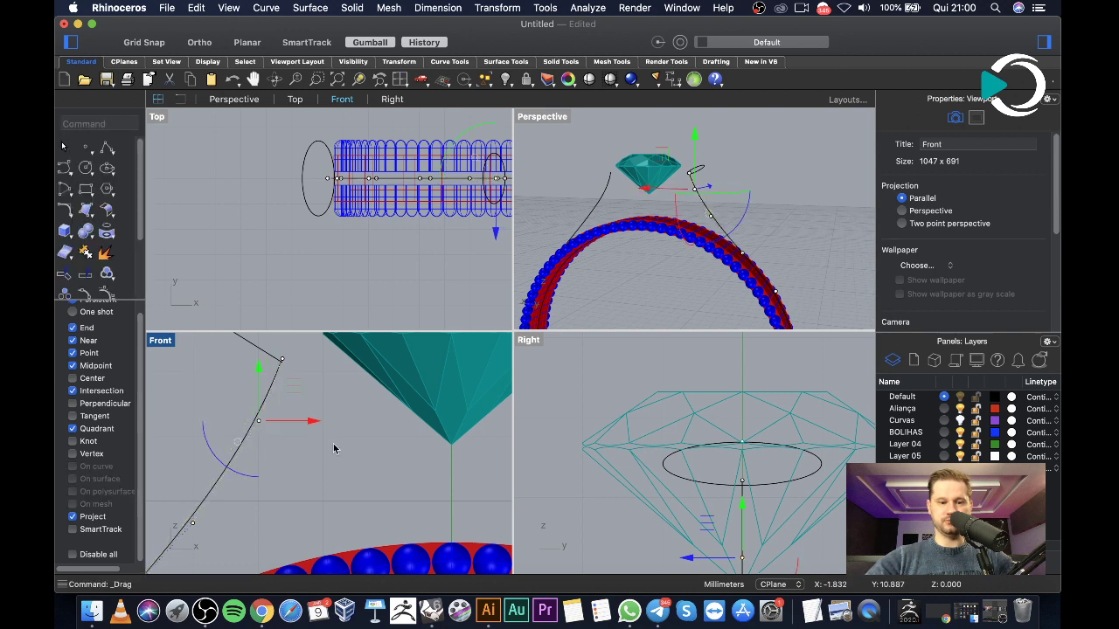
{"action": "scroll", "coordinate": [333, 448], "scroll_direction": "down", "scroll_amount": 3}
{"action": "key", "text": "Escape"}
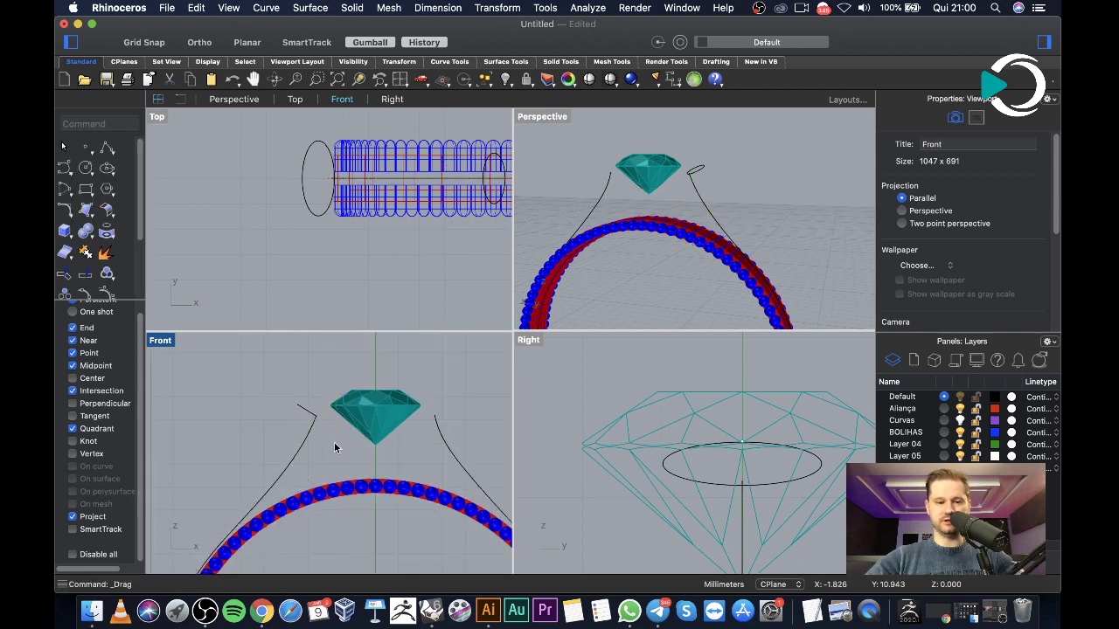
Nudge the two control points below the left arm curve's upper end slightly further outward to straighten the arm
{"action": "scroll", "coordinate": [308, 437], "scroll_direction": "up", "scroll_amount": 3}
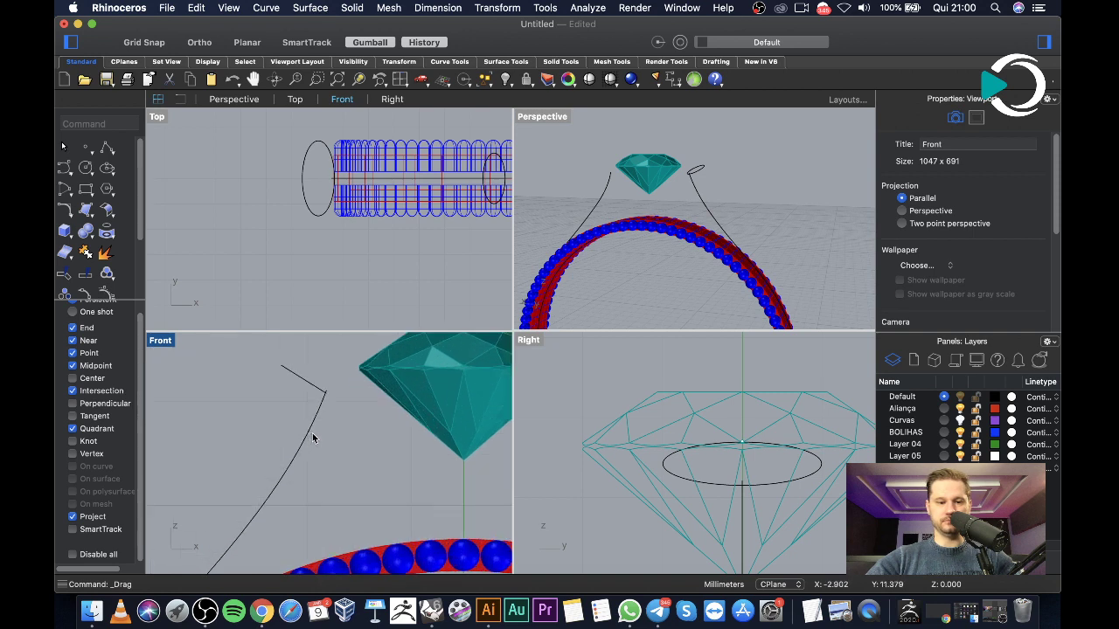
{"action": "left_click", "coordinate": [308, 439]}
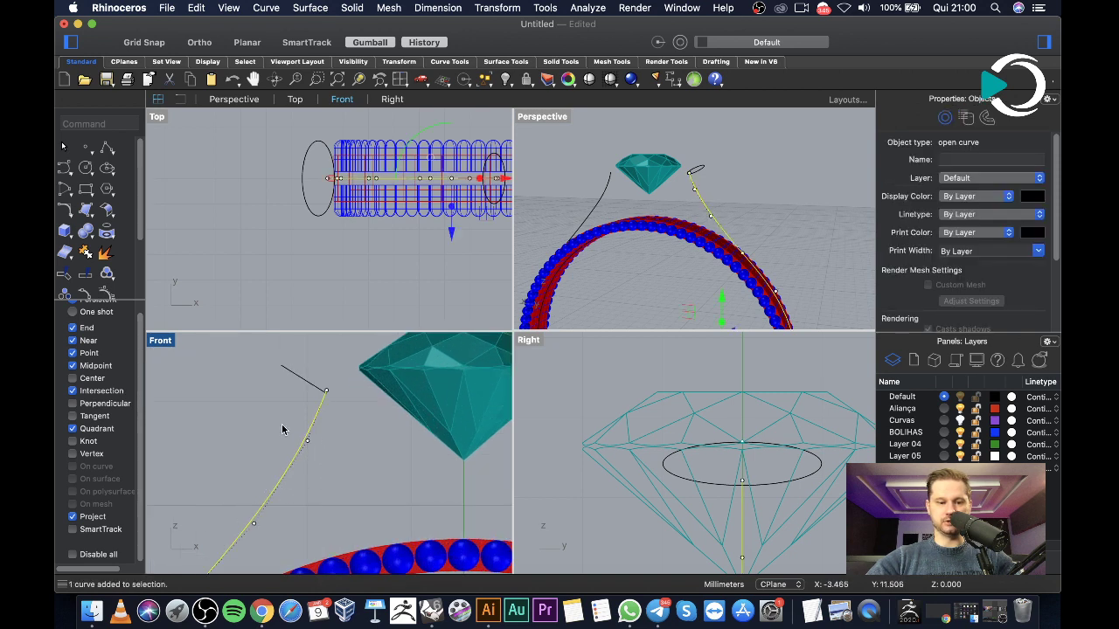
{"action": "left_click", "coordinate": [310, 441]}
{"action": "left_click_drag", "start_coordinate": [351, 442], "coordinate": [346, 442]}
{"action": "right_click_drag", "start_coordinate": [247, 510], "coordinate": [280, 448]}
{"action": "left_click", "coordinate": [288, 463]}
{"action": "left_click_drag", "start_coordinate": [332, 464], "coordinate": [326, 464]}
{"action": "key", "text": "Escape"}
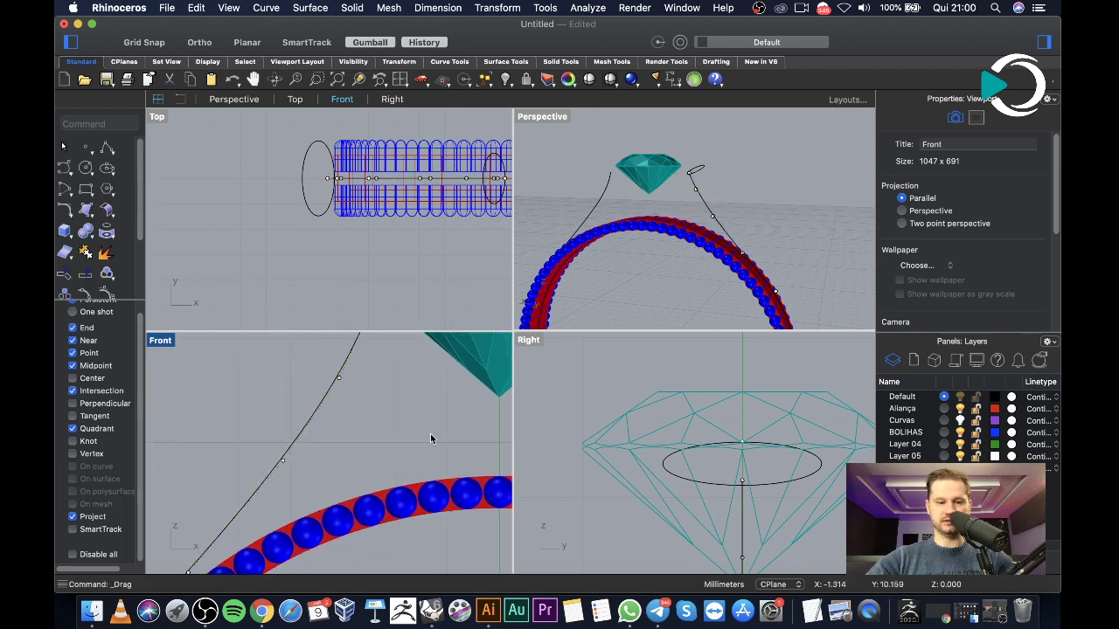
Delete the right arm curve
{"action": "scroll", "coordinate": [430, 433], "scroll_direction": "down", "scroll_amount": 3}
{"action": "right_click_drag", "start_coordinate": [430, 439], "coordinate": [346, 421]}
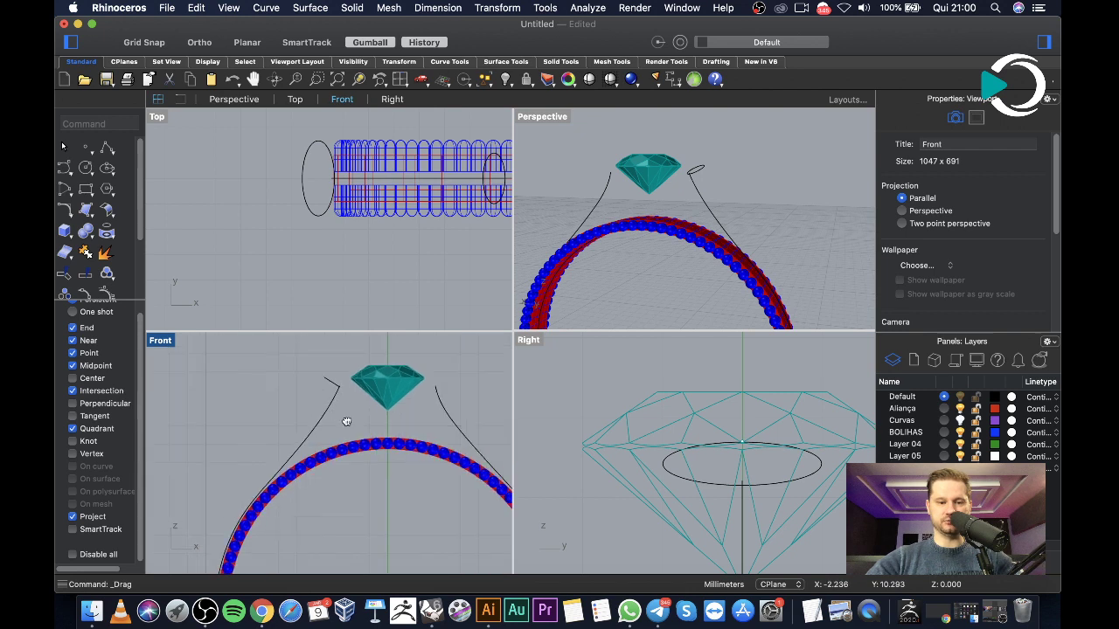
{"action": "left_click", "coordinate": [445, 417]}
{"action": "key", "text": "Delete"}
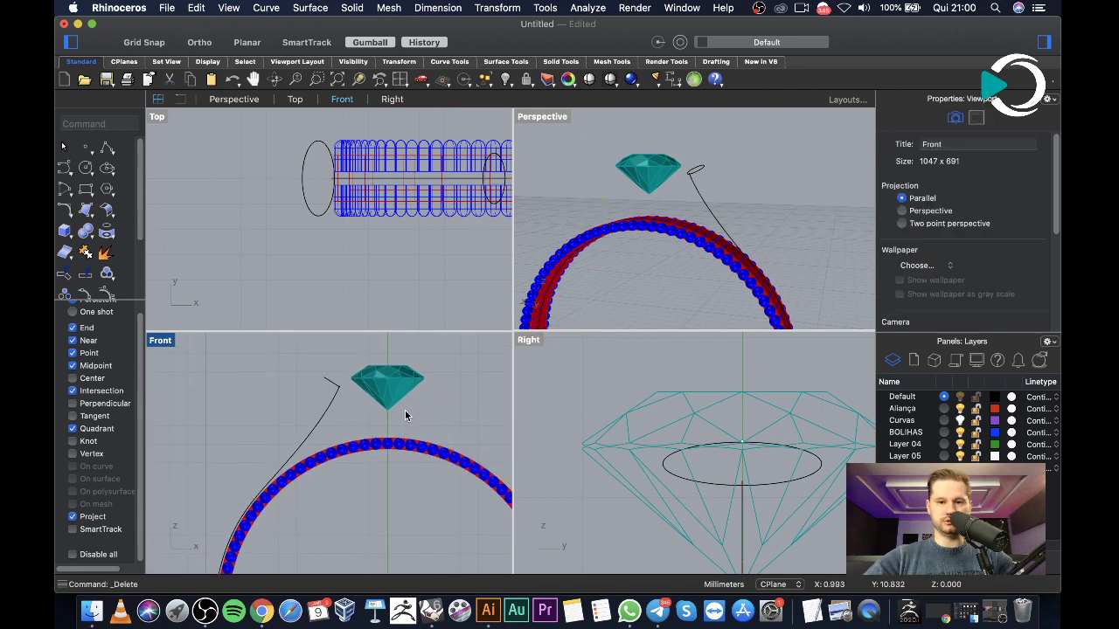
Set up Sweep1 with the reshaped left arm curve as rail and its three ellipses as cross sections
{"action": "type", "text": "swe"}
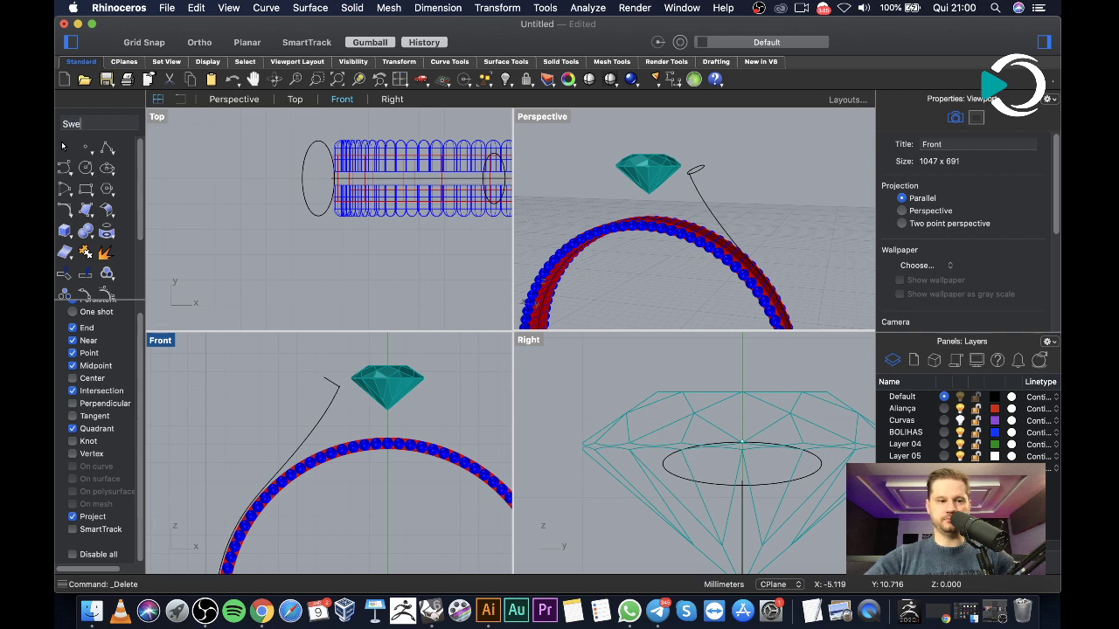
{"action": "type", "text": "ep1"}
{"action": "key", "text": "Return"}
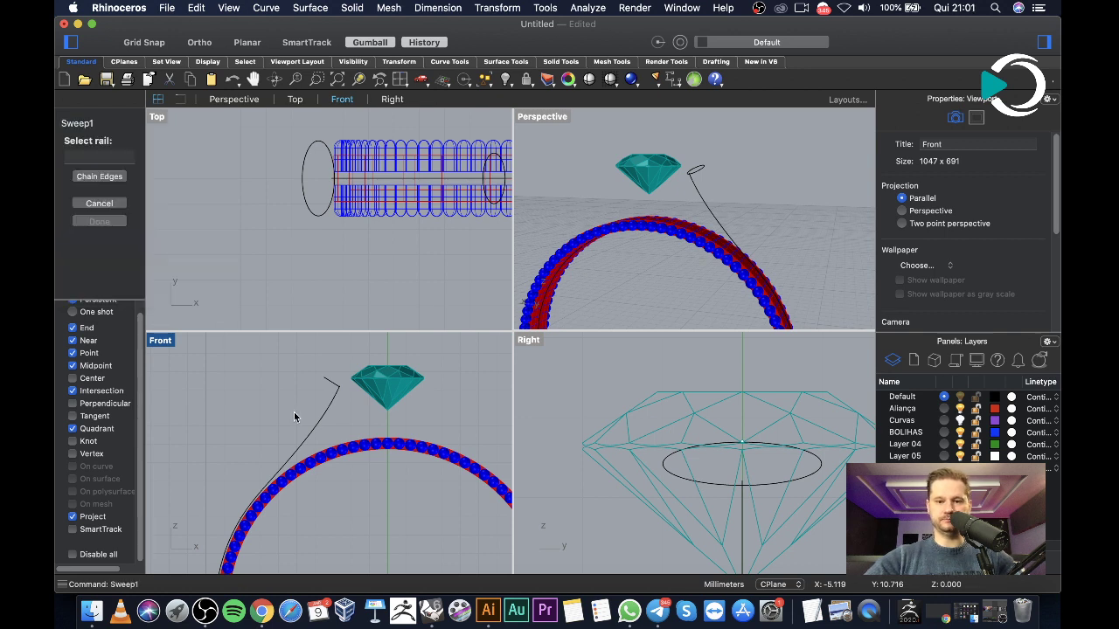
{"action": "left_click", "coordinate": [696, 187]}
{"action": "left_click", "coordinate": [705, 166]}
{"action": "scroll", "coordinate": [704, 393], "scroll_direction": "down", "scroll_amount": 3}
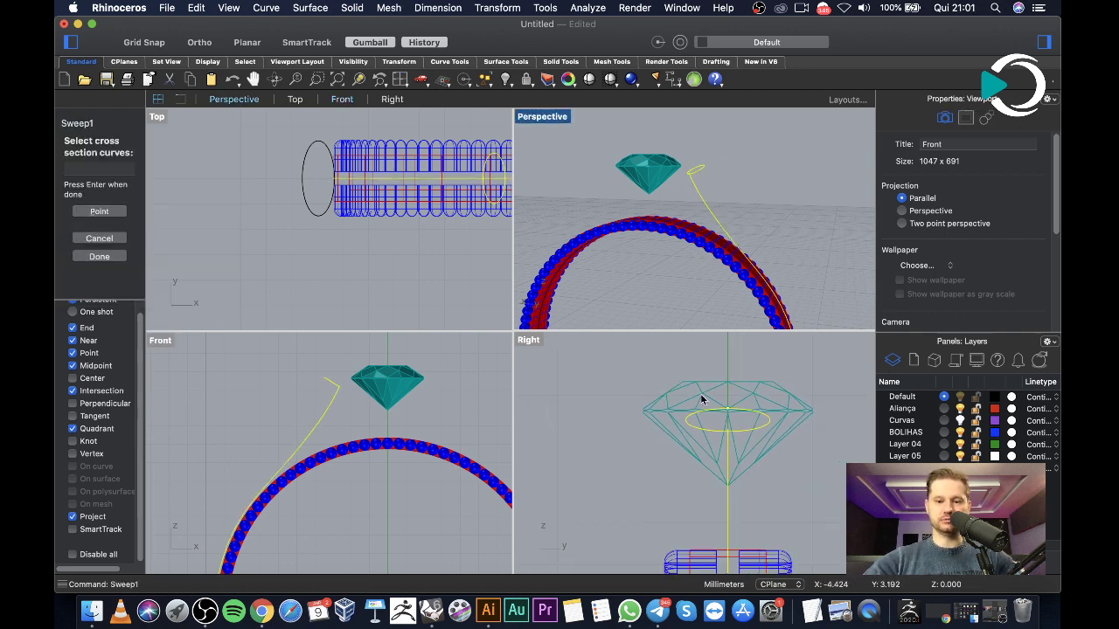
{"action": "scroll", "coordinate": [682, 455], "scroll_direction": "down", "scroll_amount": 3}
{"action": "scroll", "coordinate": [316, 463], "scroll_direction": "down", "scroll_amount": 4}
{"action": "scroll", "coordinate": [296, 449], "scroll_direction": "up", "scroll_amount": 8}
{"action": "left_click", "coordinate": [296, 448]}
{"action": "scroll", "coordinate": [343, 517], "scroll_direction": "down", "scroll_amount": 5}
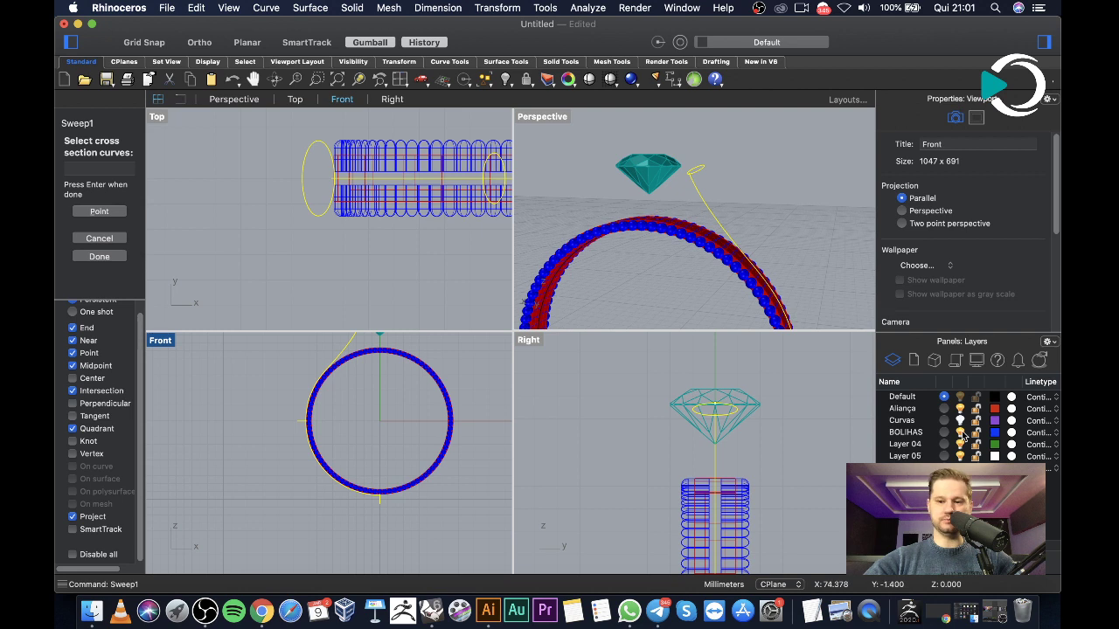
Hide the BOLIHAS and Aliança layers so only the sweep curves and the brilliant are in the way
{"action": "left_click", "coordinate": [960, 432]}
{"action": "left_click", "coordinate": [959, 408]}
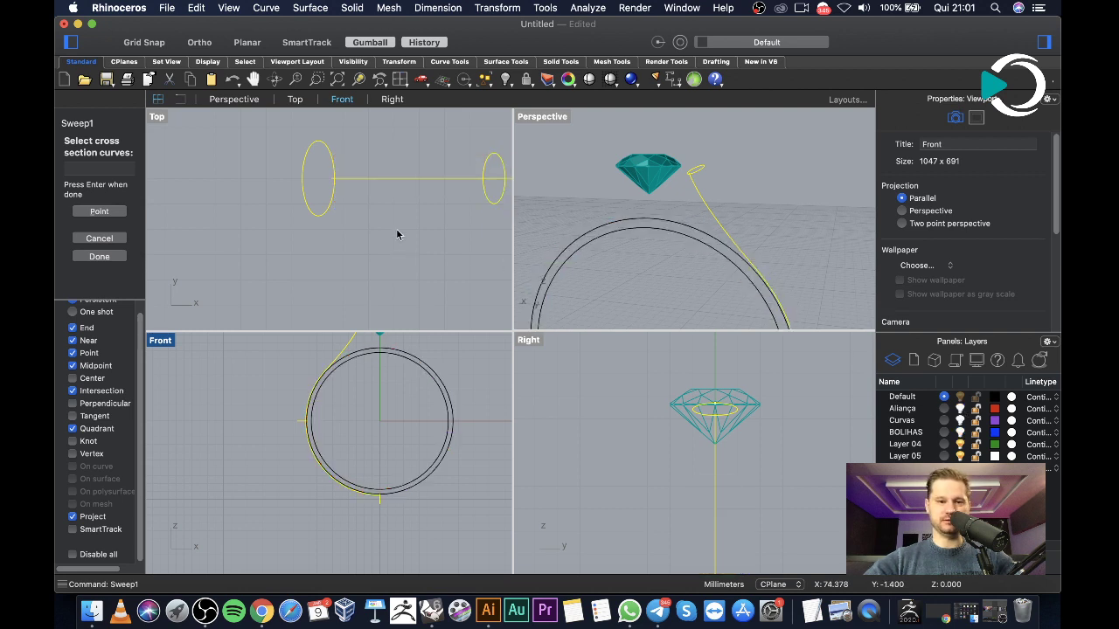
{"action": "scroll", "coordinate": [400, 251], "scroll_direction": "down", "scroll_amount": 3}
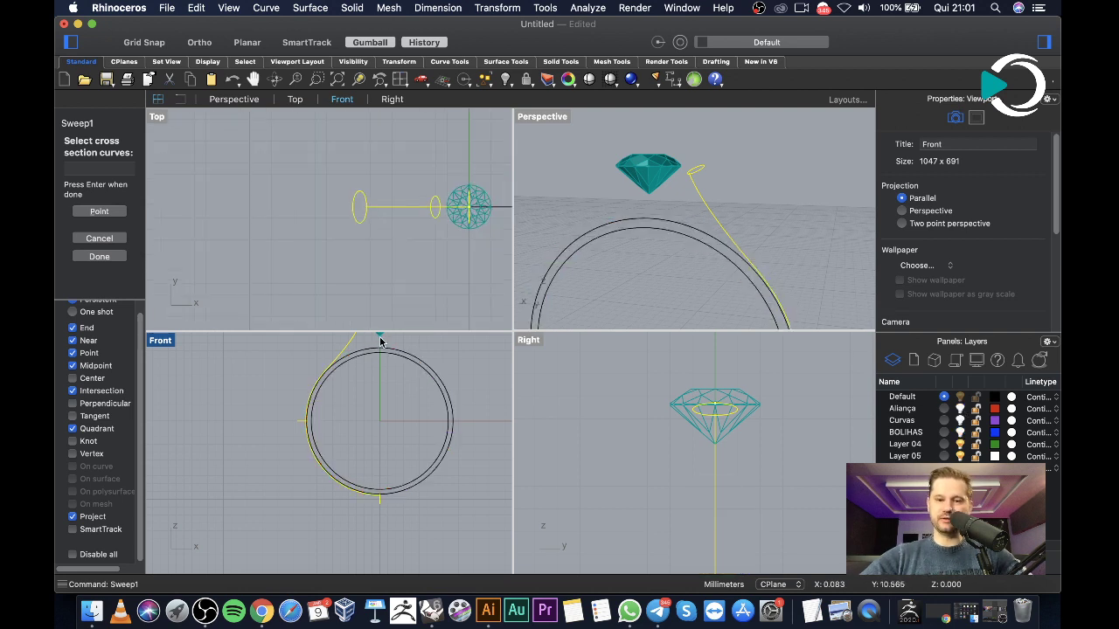
Accept the Sweep1 cross sections and move the seam points on the three ellipses into matching alignment along the rail
{"action": "key", "text": "Return"}
{"action": "scroll", "coordinate": [426, 189], "scroll_direction": "up", "scroll_amount": 3}
{"action": "right_click_drag", "start_coordinate": [705, 177], "coordinate": [734, 200]}
{"action": "scroll", "coordinate": [807, 236], "scroll_direction": "up", "scroll_amount": 10}
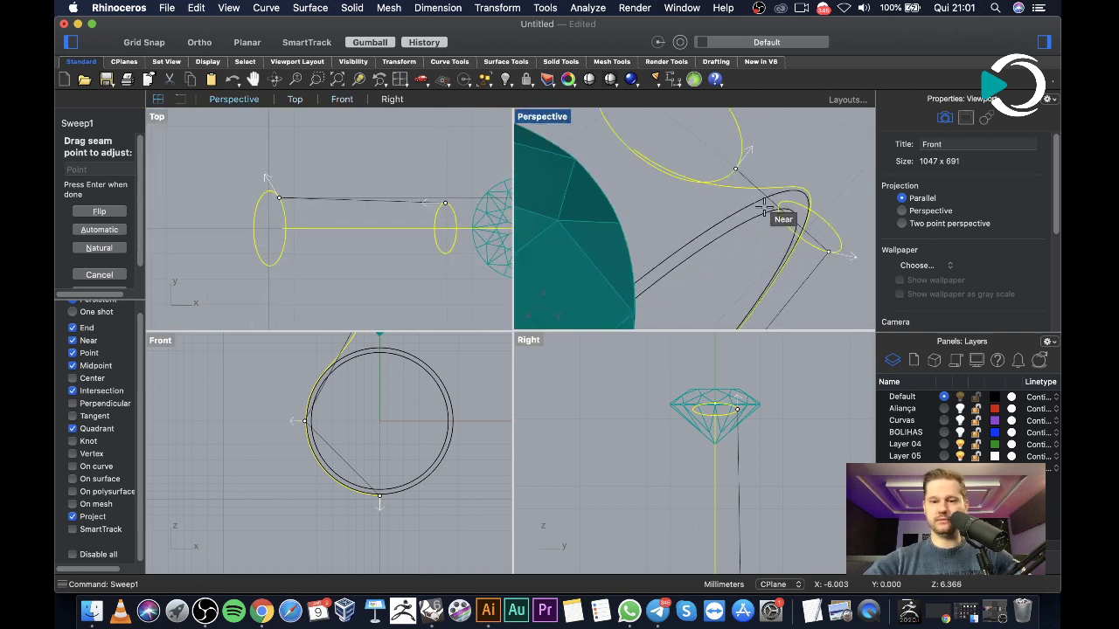
{"action": "left_click_drag", "start_coordinate": [732, 167], "coordinate": [634, 154]}
{"action": "right_click_drag", "start_coordinate": [858, 251], "coordinate": [735, 233]}
{"action": "scroll", "coordinate": [736, 234], "scroll_direction": "down", "scroll_amount": 10}
{"action": "scroll", "coordinate": [779, 312], "scroll_direction": "up", "scroll_amount": 8}
{"action": "left_click_drag", "start_coordinate": [751, 299], "coordinate": [745, 255]}
{"action": "scroll", "coordinate": [772, 230], "scroll_direction": "down", "scroll_amount": 6}
{"action": "right_click_drag", "start_coordinate": [616, 305], "coordinate": [637, 317]}
{"action": "scroll", "coordinate": [605, 264], "scroll_direction": "up", "scroll_amount": 6}
{"action": "left_click_drag", "start_coordinate": [606, 264], "coordinate": [637, 243]}
{"action": "scroll", "coordinate": [691, 244], "scroll_direction": "down", "scroll_amount": 4}
{"action": "scroll", "coordinate": [442, 241], "scroll_direction": "down", "scroll_amount": 2}
{"action": "key", "text": "Return"}
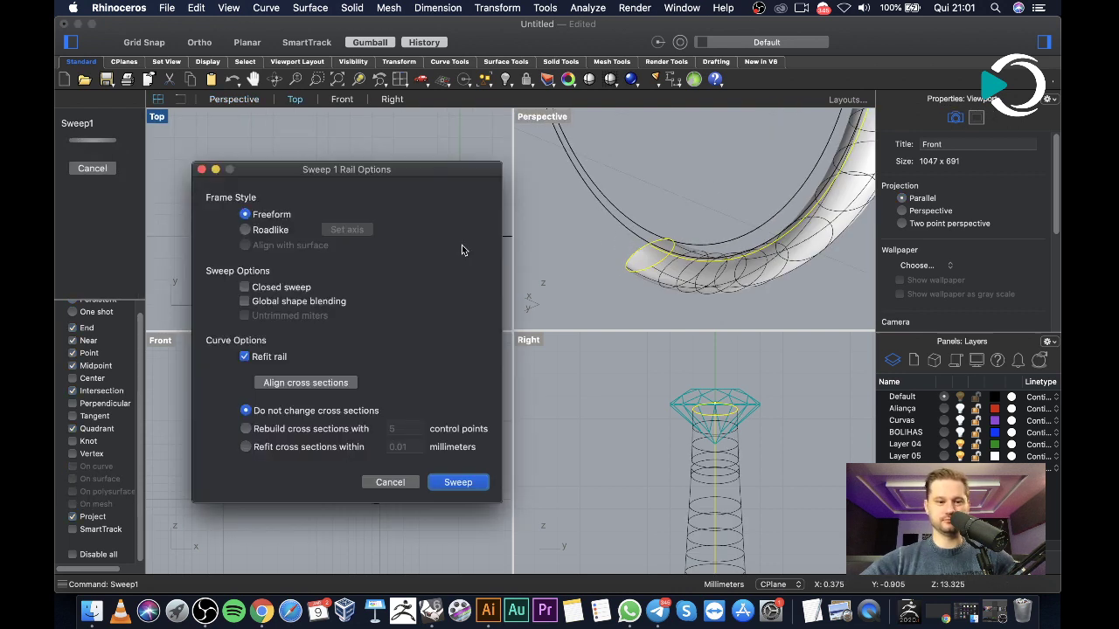
Create the one-rail sweep with freeform frame style, refitted rail and unchanged cross sections
{"action": "left_click", "coordinate": [458, 483]}
{"action": "right_click_drag", "start_coordinate": [612, 262], "coordinate": [605, 209]}
{"action": "scroll", "coordinate": [695, 279], "scroll_direction": "down", "scroll_amount": 5}
{"action": "scroll", "coordinate": [670, 184], "scroll_direction": "up", "scroll_amount": 6}
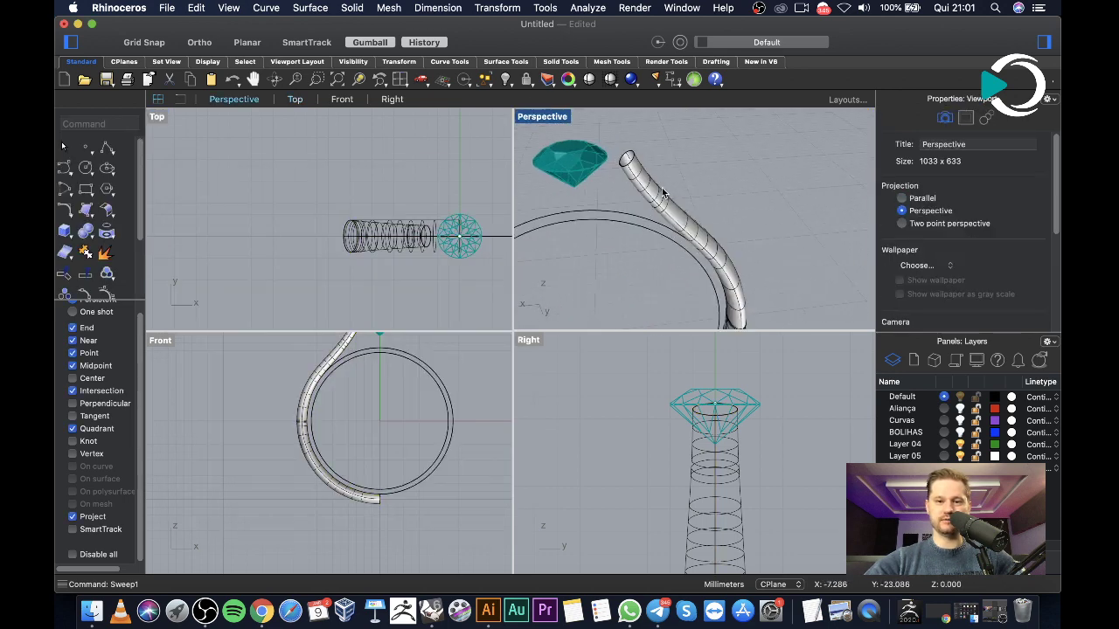
Mirror the swept half of the ring body across the vertical centre axis in the Front view
{"action": "scroll", "coordinate": [306, 392], "scroll_direction": "up", "scroll_amount": 6}
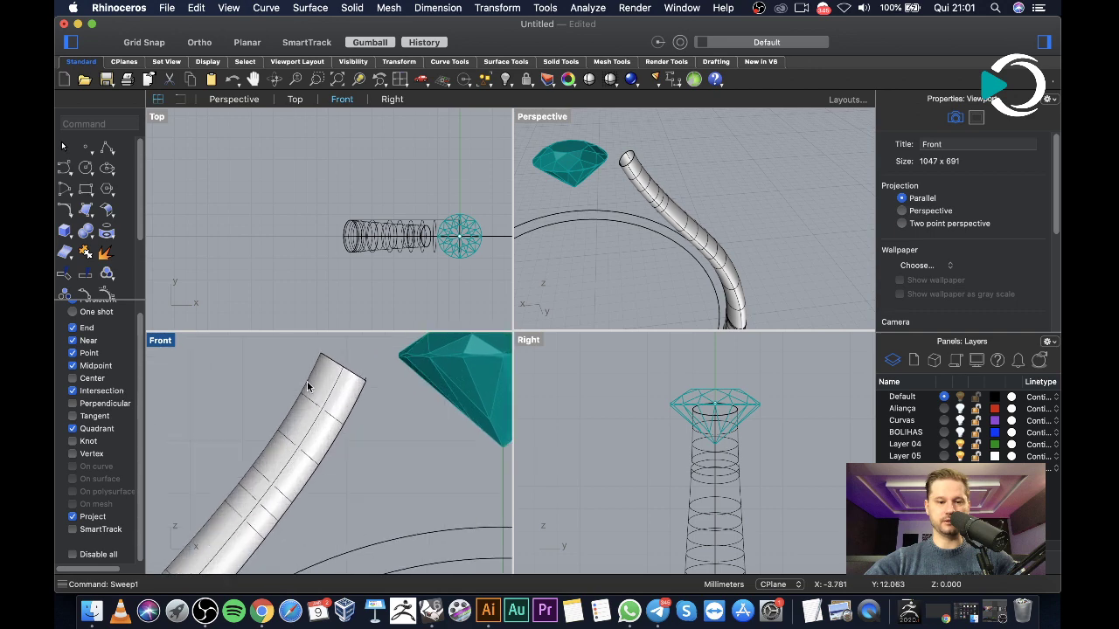
{"action": "left_click", "coordinate": [347, 404]}
{"action": "type", "text": "mirror"}
{"action": "key", "text": "Return"}
{"action": "left_click", "coordinate": [351, 410]}
{"action": "scroll", "coordinate": [362, 467], "scroll_direction": "down", "scroll_amount": 8}
{"action": "left_click", "coordinate": [392, 377]}
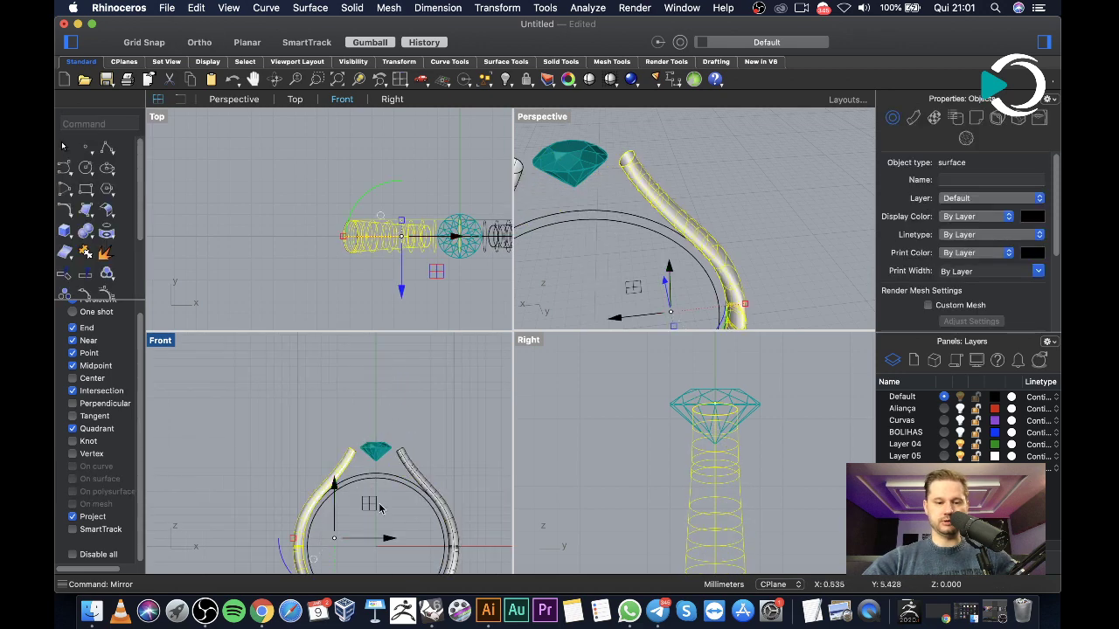
Join the two swept halves into one polysurface and cap its open ends
{"action": "scroll", "coordinate": [379, 506], "scroll_direction": "up", "scroll_amount": 5}
{"action": "left_click", "coordinate": [428, 399], "text": "shift"}
{"action": "type", "text": "join"}
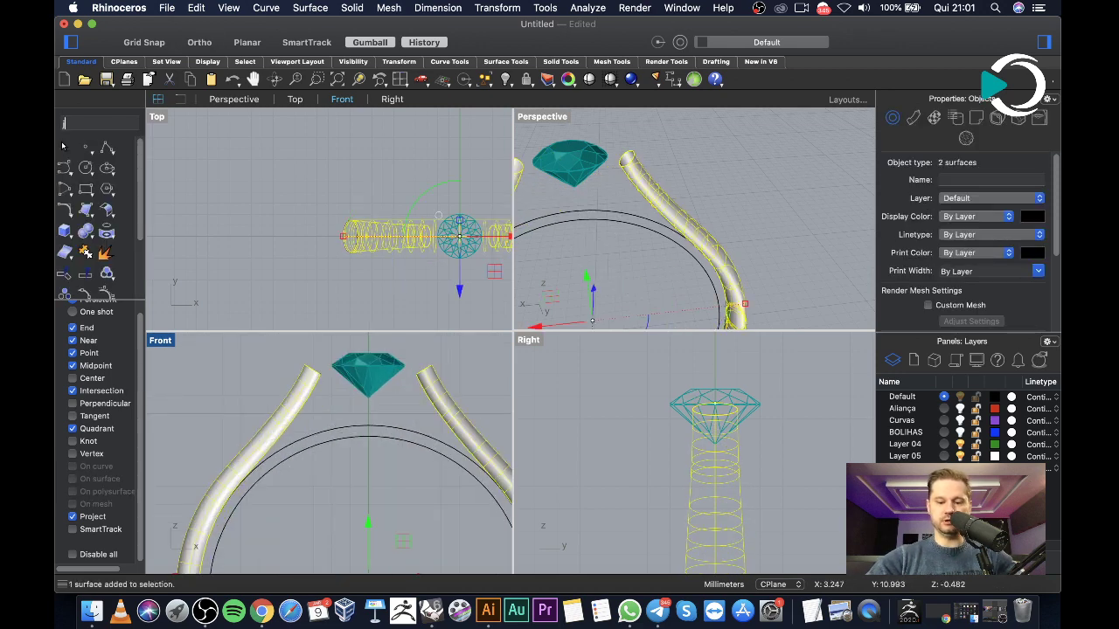
{"action": "key", "text": "Return"}
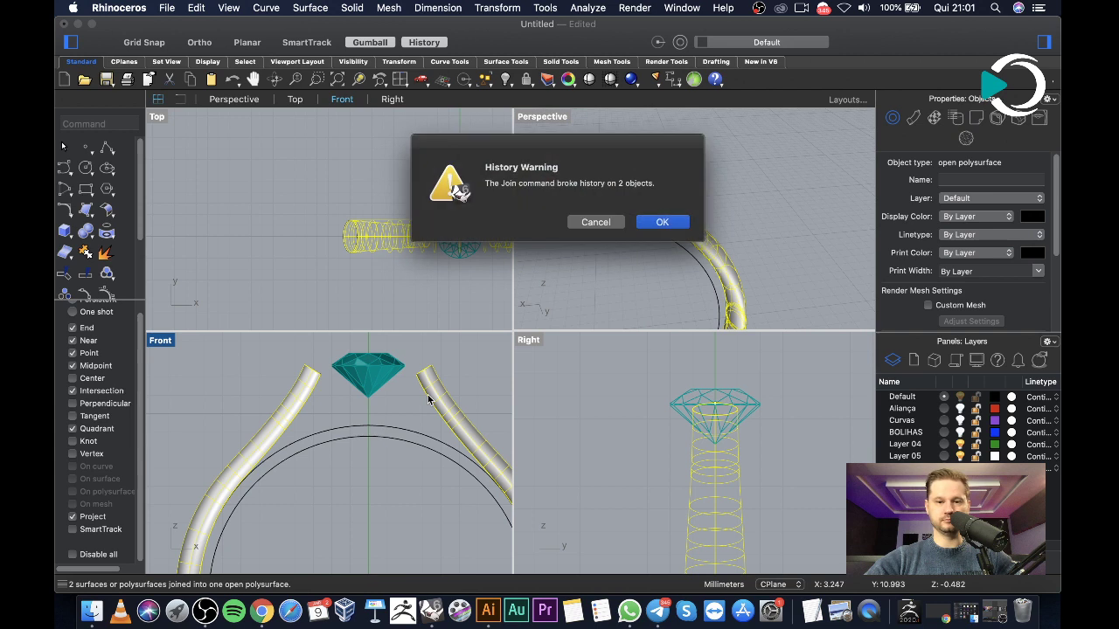
{"action": "key", "text": "Return"}
{"action": "type", "text": "cap"}
{"action": "key", "text": "Return"}
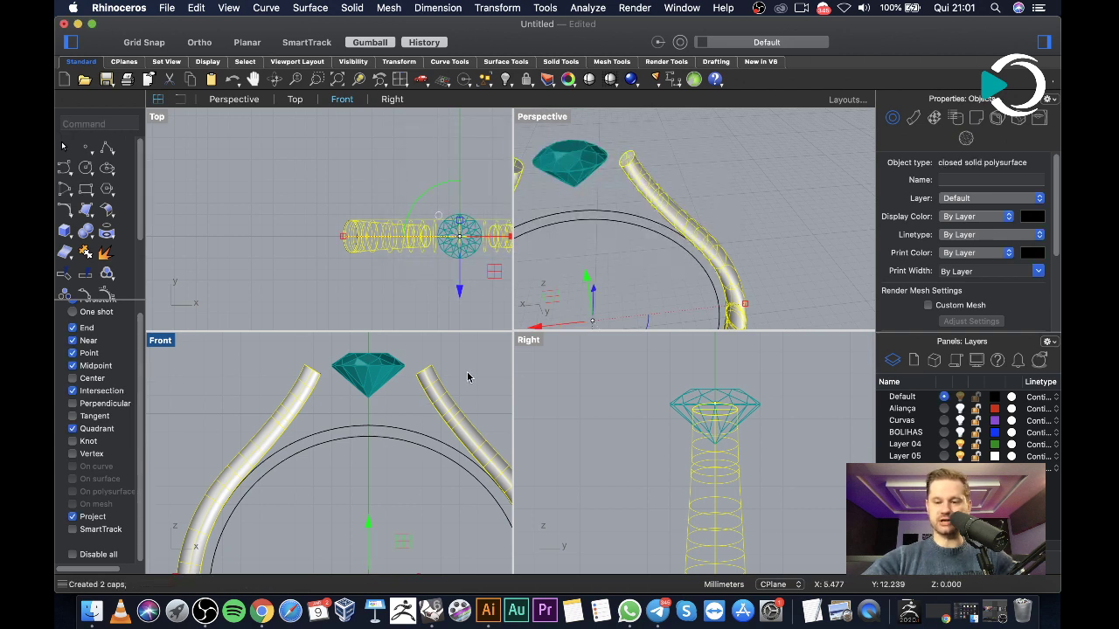
Rename Layer 04 as fora
{"action": "left_click", "coordinate": [900, 446]}
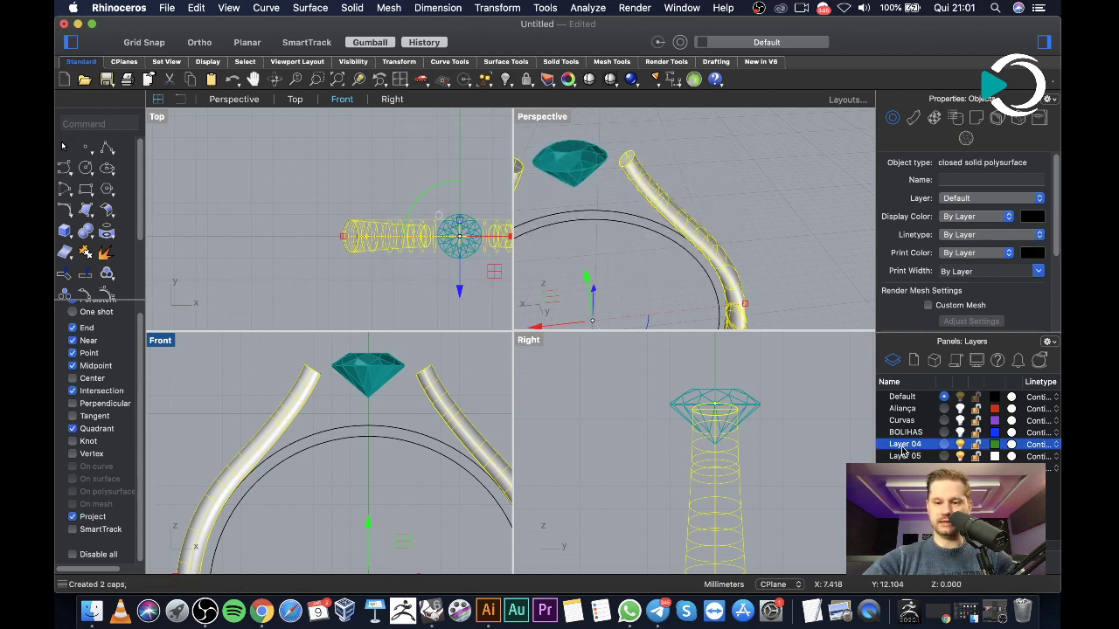
{"action": "left_click", "coordinate": [913, 445]}
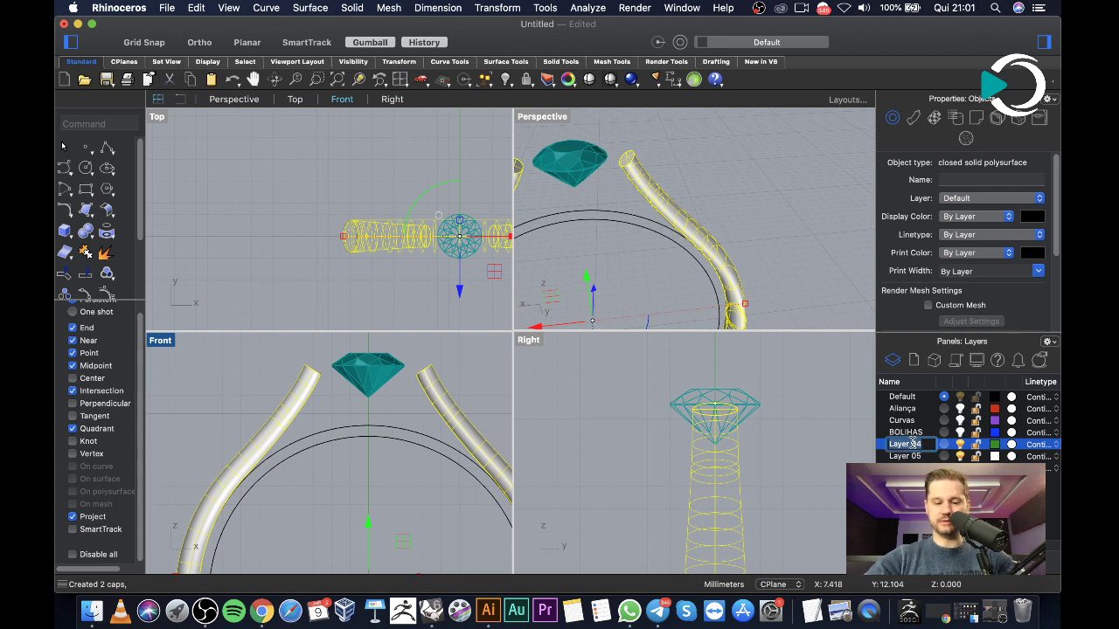
{"action": "type", "text": "for"}
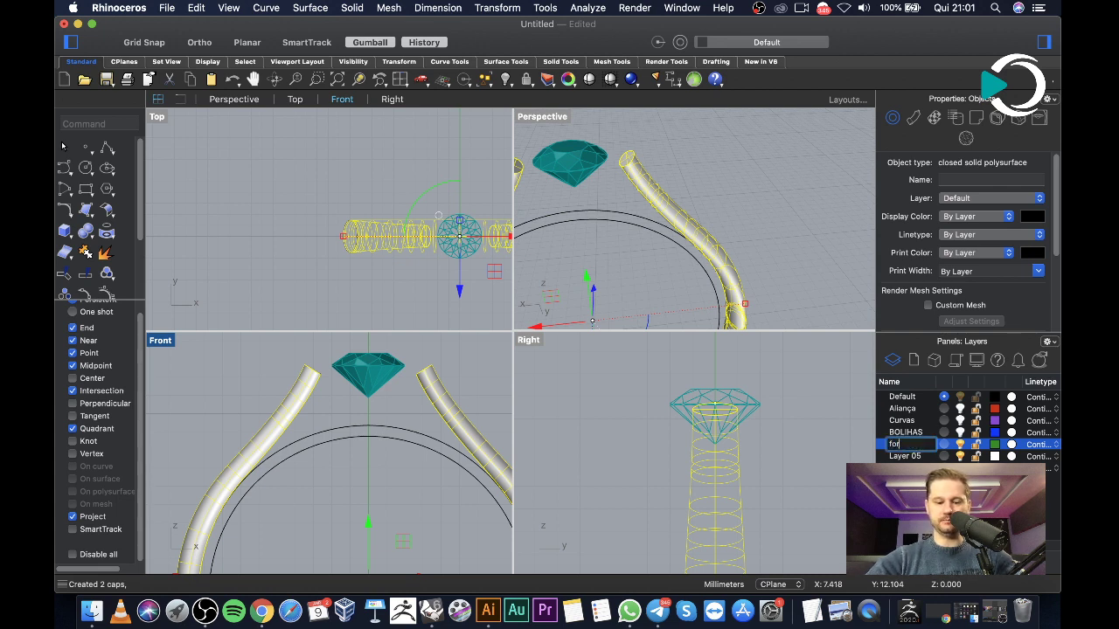
{"action": "type", "text": "a"}
{"action": "key", "text": "Return"}
Move the capped ring body to the fora layer, and lock and hide that layer
{"action": "right_click", "coordinate": [900, 447]}
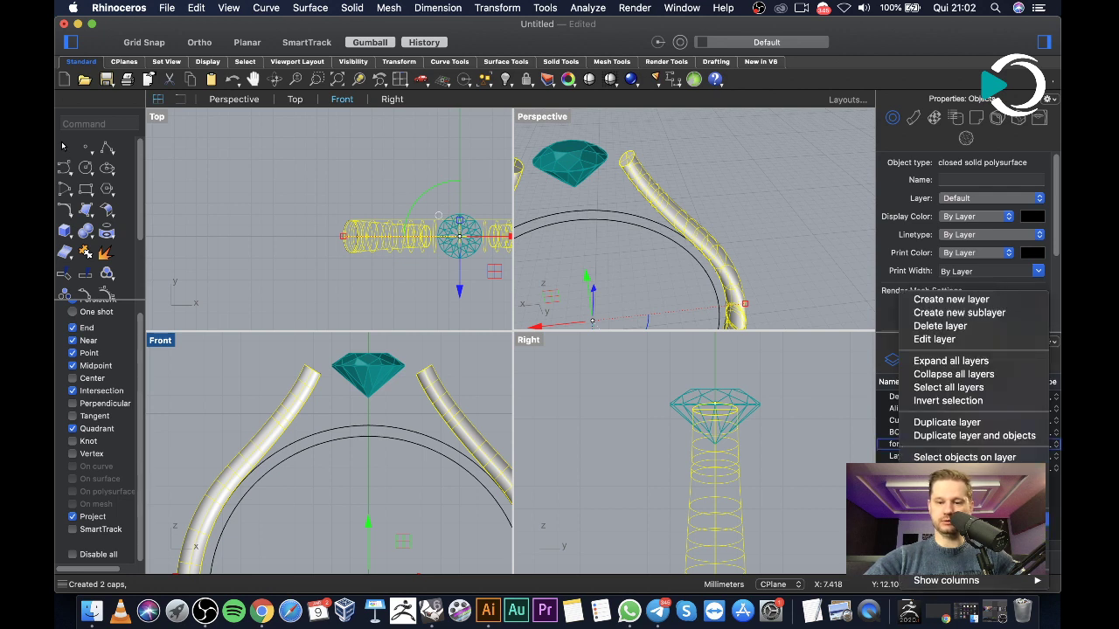
{"action": "left_click", "coordinate": [952, 470]}
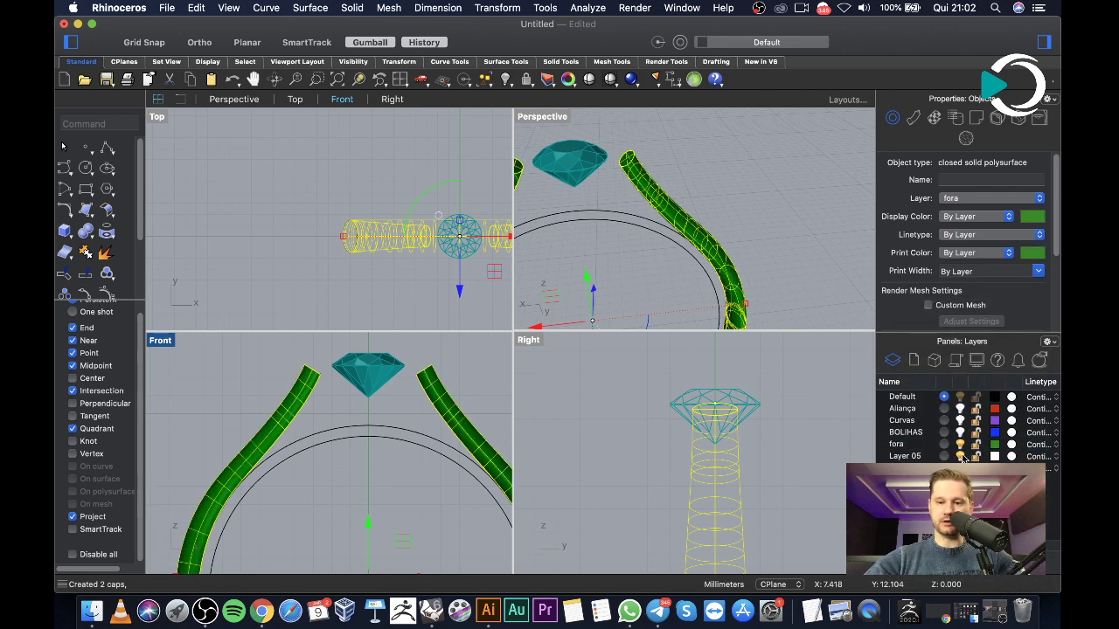
{"action": "left_click", "coordinate": [198, 372]}
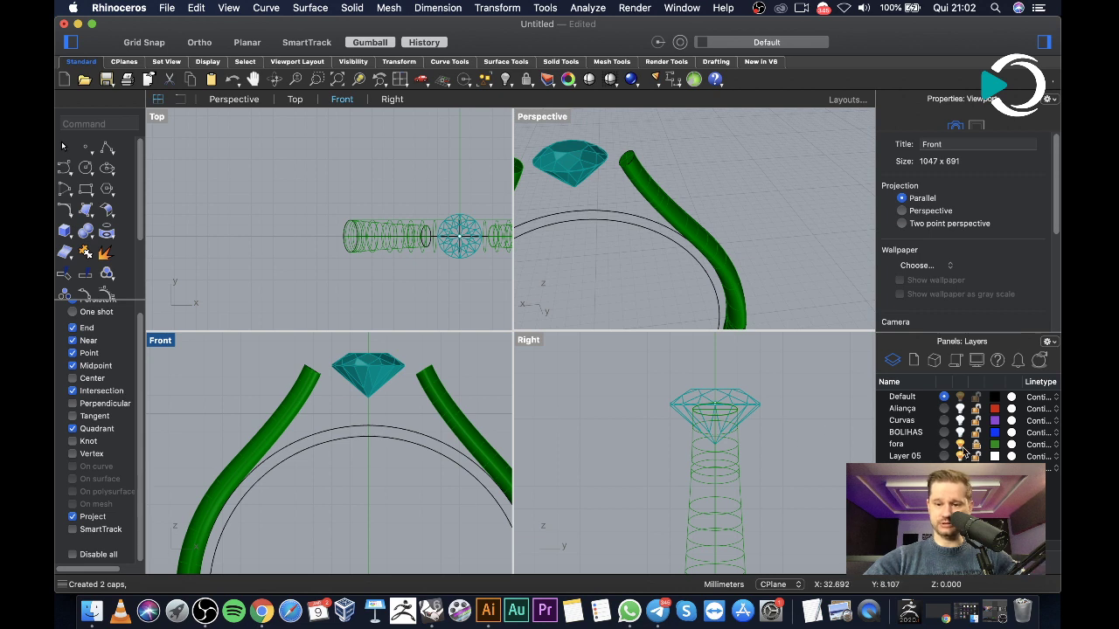
{"action": "left_click", "coordinate": [960, 444]}
Move the three profile ellipses and the left arm rail curve to the Curvas layer
{"action": "scroll", "coordinate": [273, 433], "scroll_direction": "down", "scroll_amount": 6}
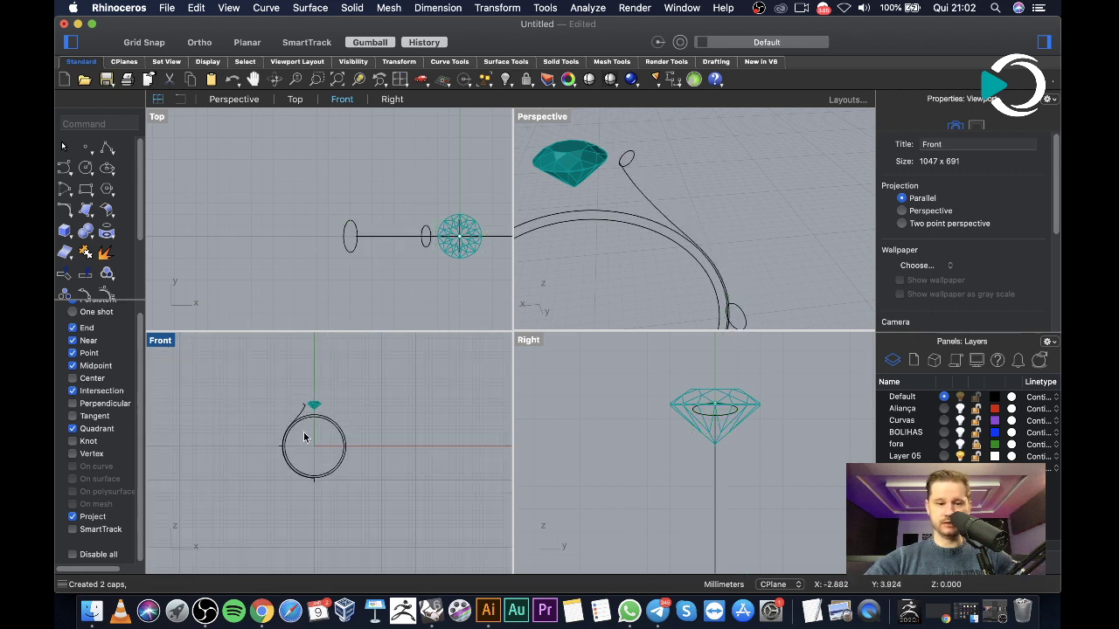
{"action": "scroll", "coordinate": [273, 433], "scroll_direction": "up", "scroll_amount": 6}
{"action": "scroll", "coordinate": [345, 437], "scroll_direction": "down", "scroll_amount": 3}
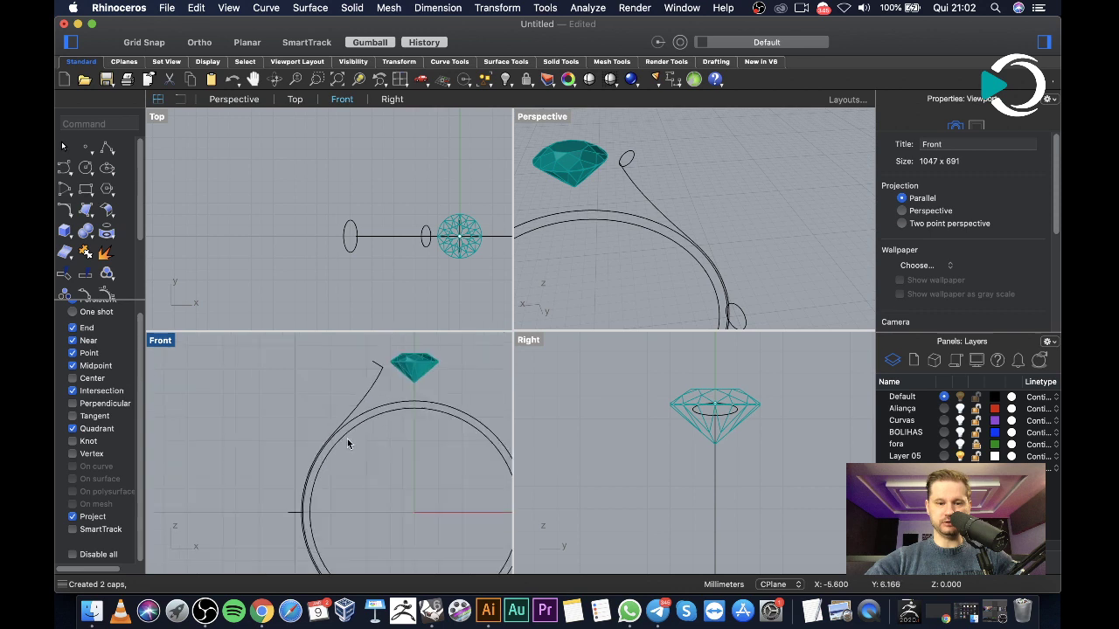
{"action": "left_click_drag", "start_coordinate": [306, 347], "coordinate": [394, 439]}
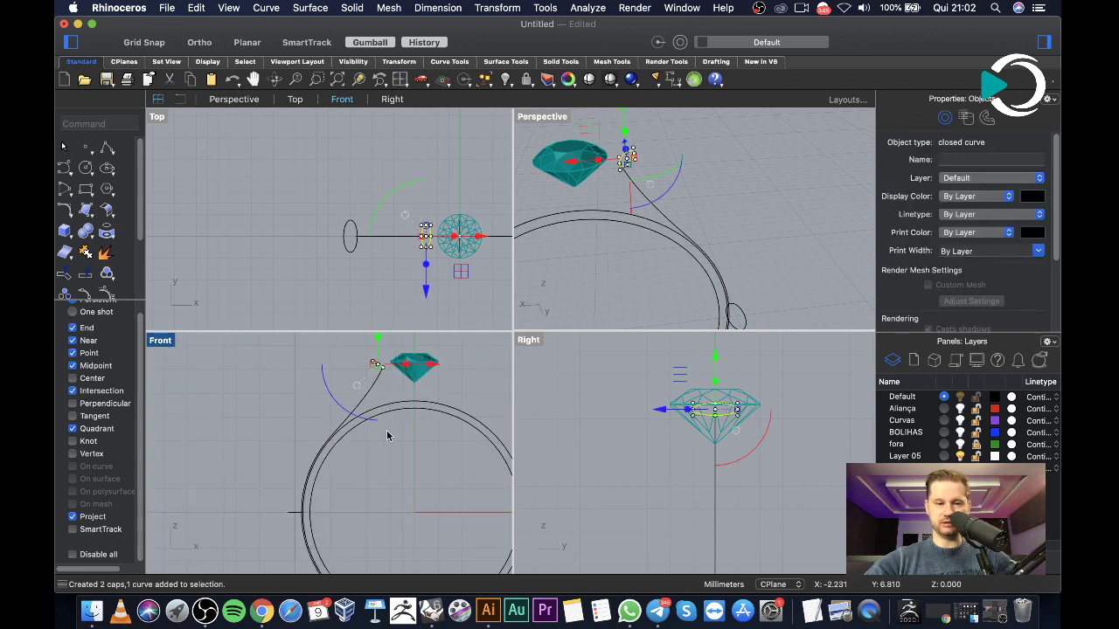
{"action": "scroll", "coordinate": [353, 516], "scroll_direction": "down", "scroll_amount": 2}
{"action": "left_click_drag", "start_coordinate": [290, 442], "coordinate": [379, 524], "text": "shift"}
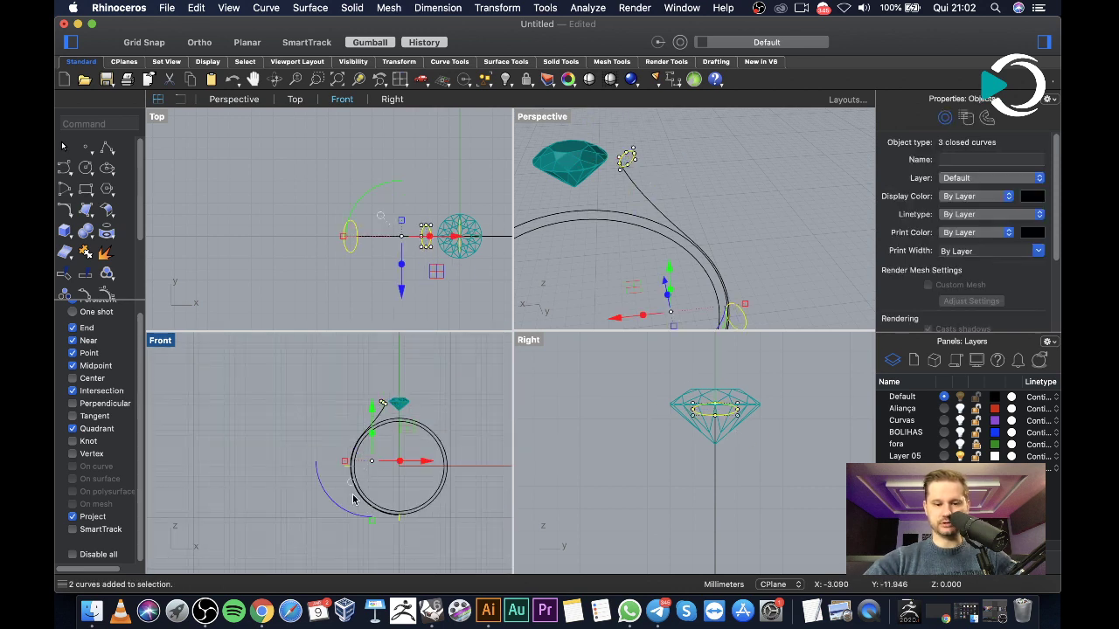
{"action": "scroll", "coordinate": [388, 400], "scroll_direction": "up", "scroll_amount": 3}
{"action": "left_click", "coordinate": [412, 376], "text": "shift"}
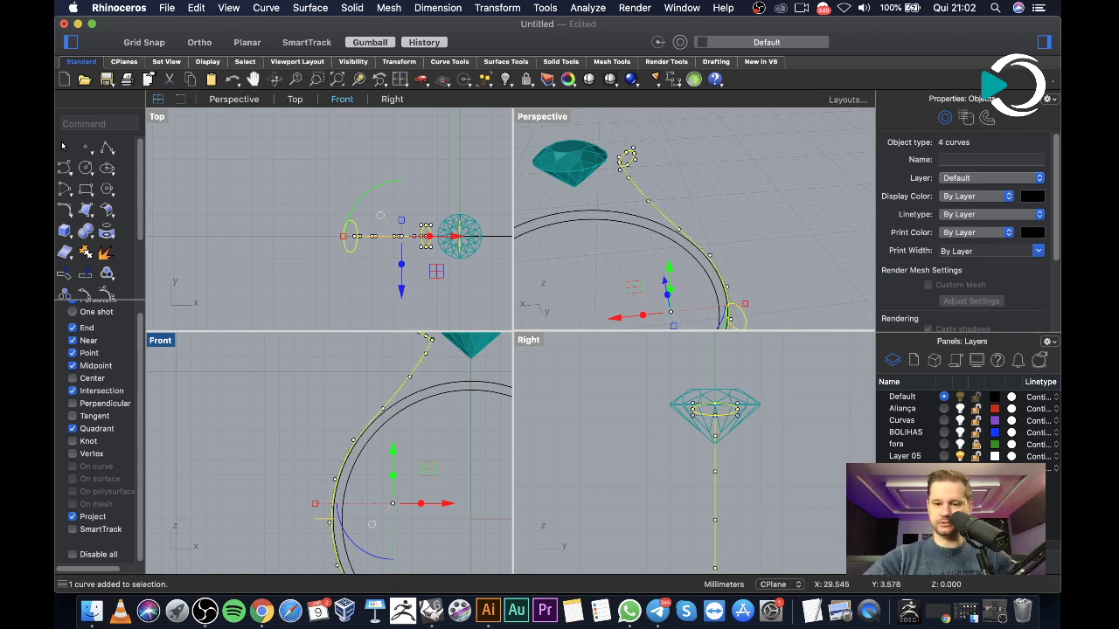
{"action": "right_click", "coordinate": [908, 421]}
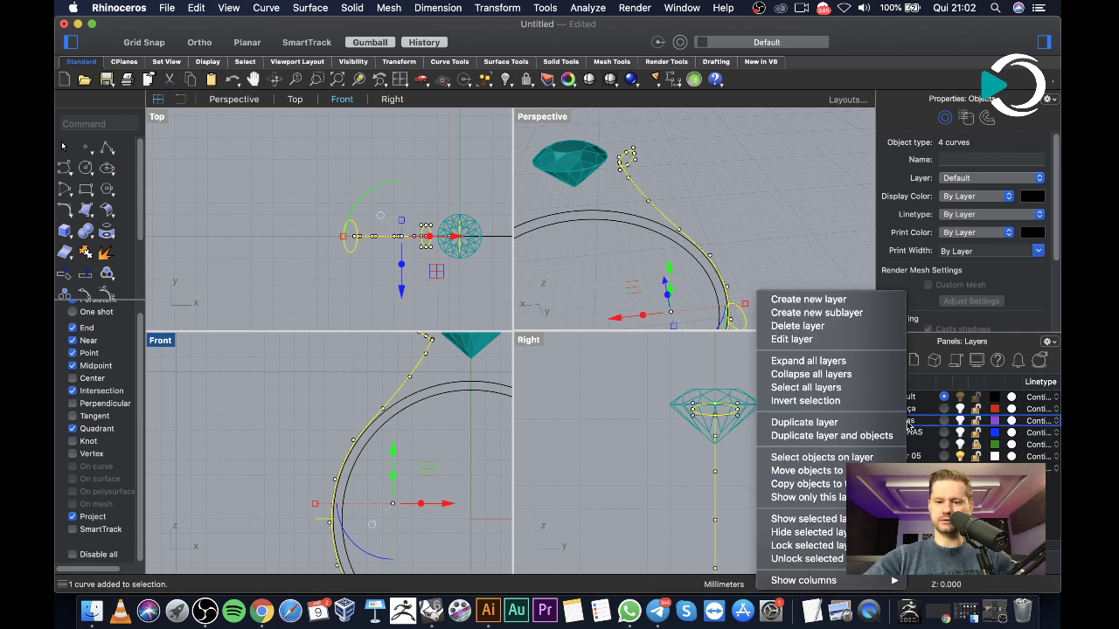
{"action": "left_click", "coordinate": [807, 471]}
Rename Layer 05 as lixo
{"action": "right_click", "coordinate": [924, 494]}
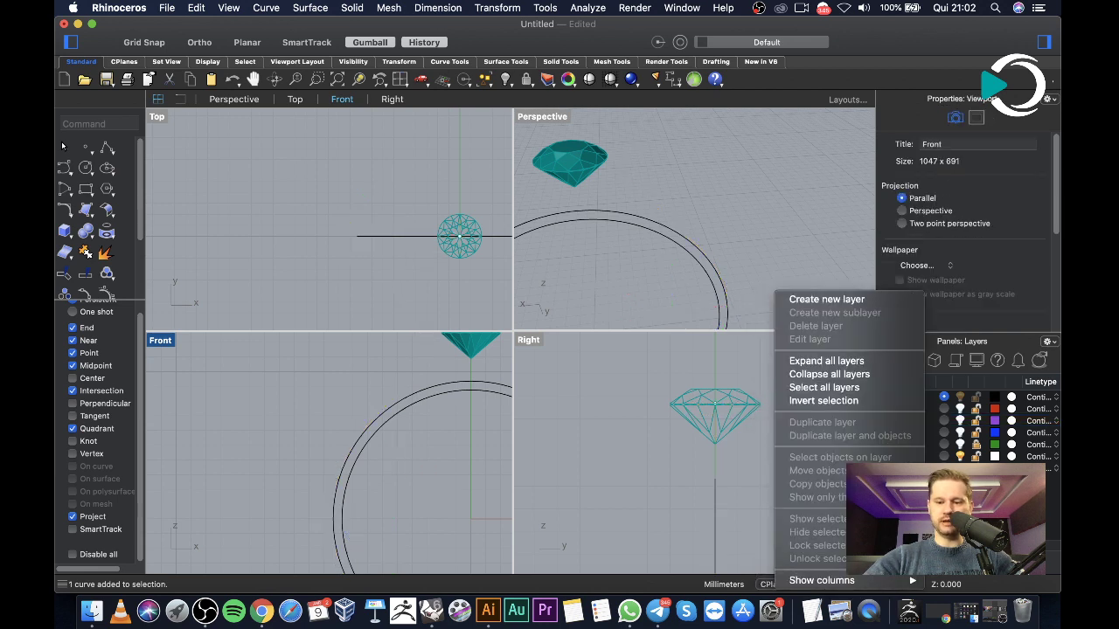
{"action": "left_click", "coordinate": [935, 455]}
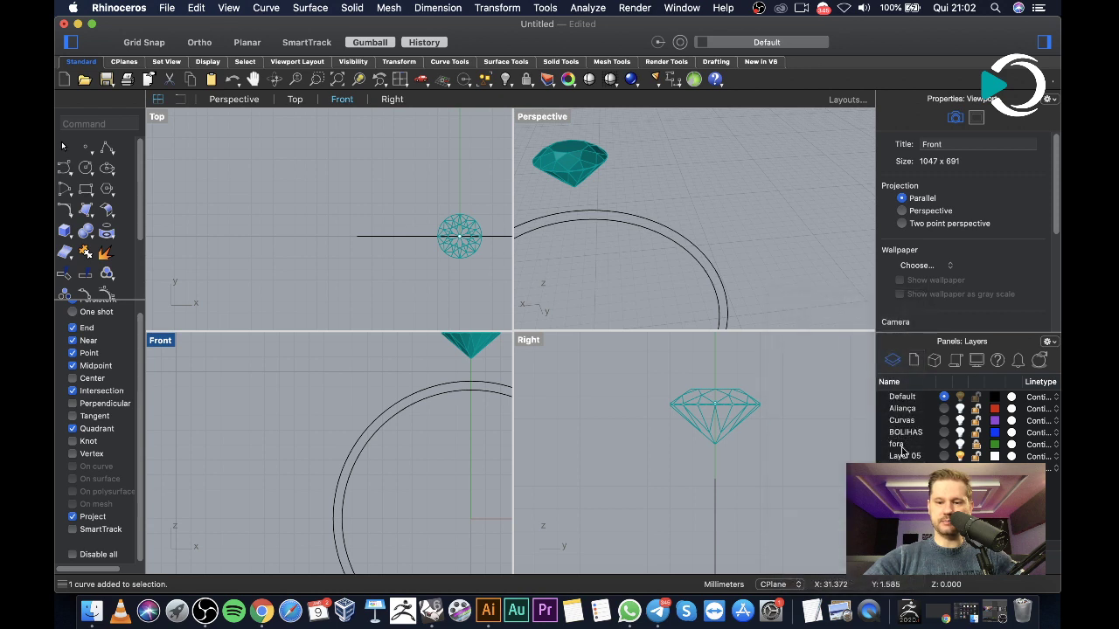
{"action": "left_click", "coordinate": [900, 456]}
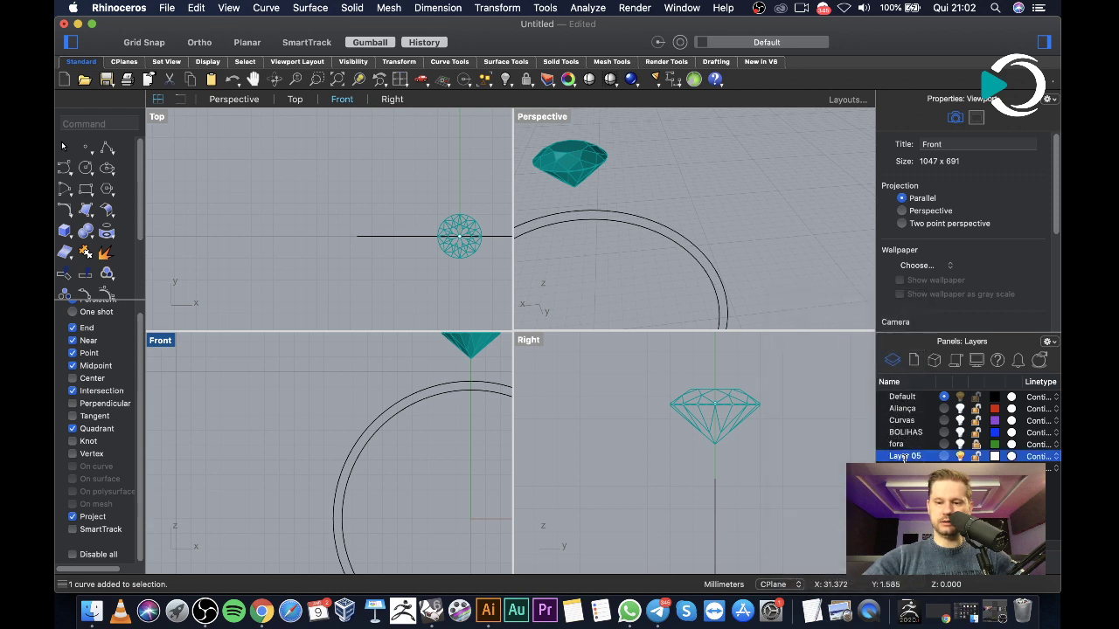
{"action": "key", "text": "Return"}
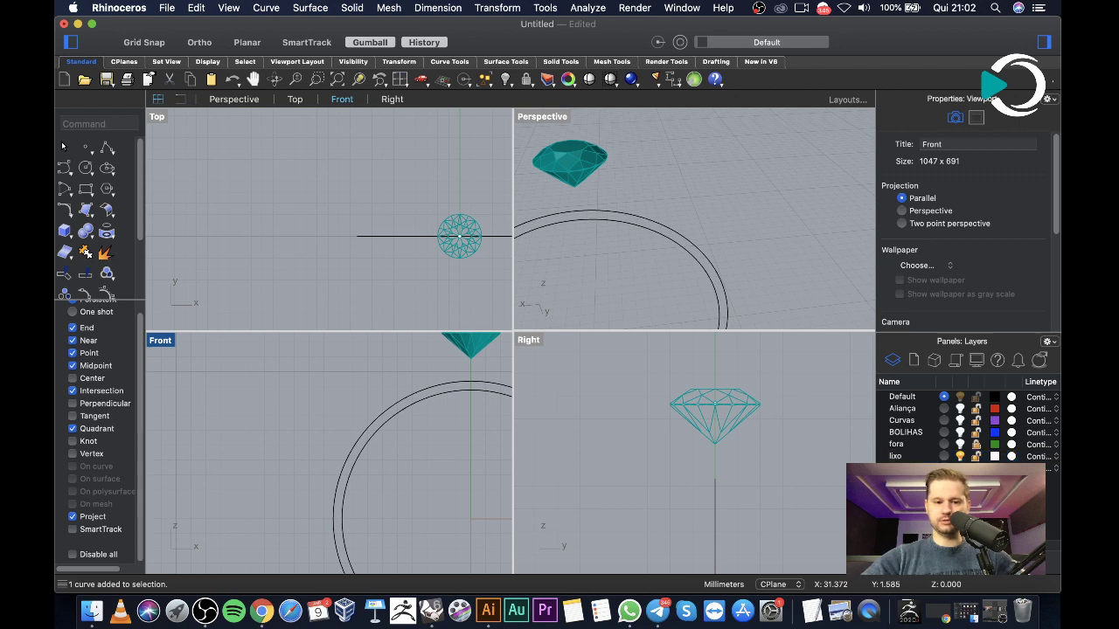
Select the outer band circle in the Front view
{"action": "left_click", "coordinate": [409, 400]}
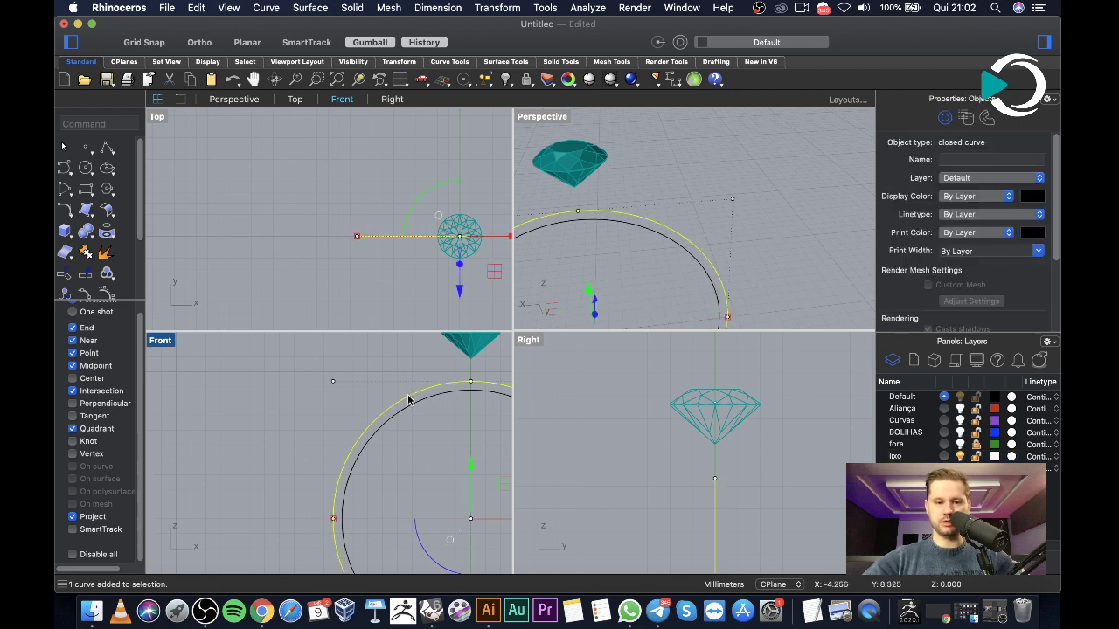
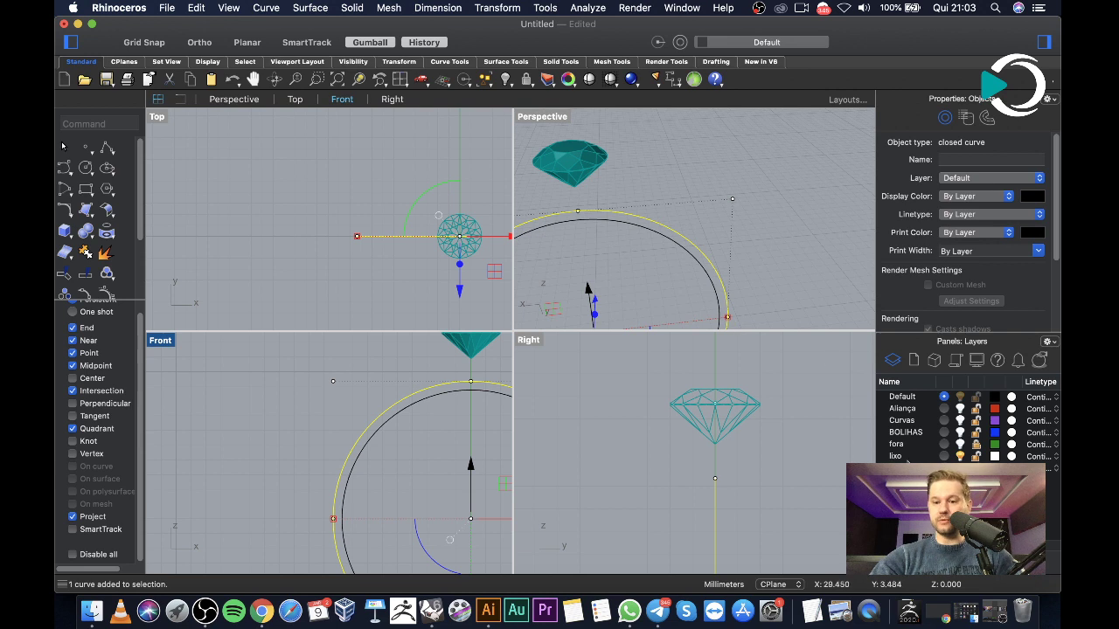
Move the selected outer band circle to the lixo layer and hide that layer
{"action": "right_click", "coordinate": [905, 449]}
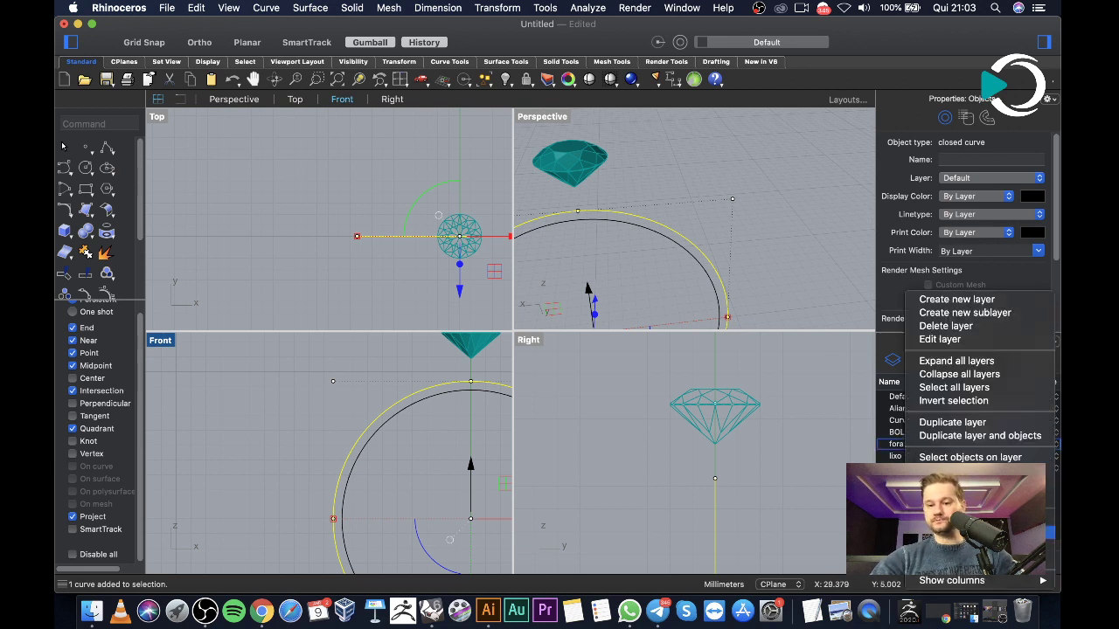
{"action": "left_click", "coordinate": [962, 532]}
{"action": "right_click", "coordinate": [894, 455]}
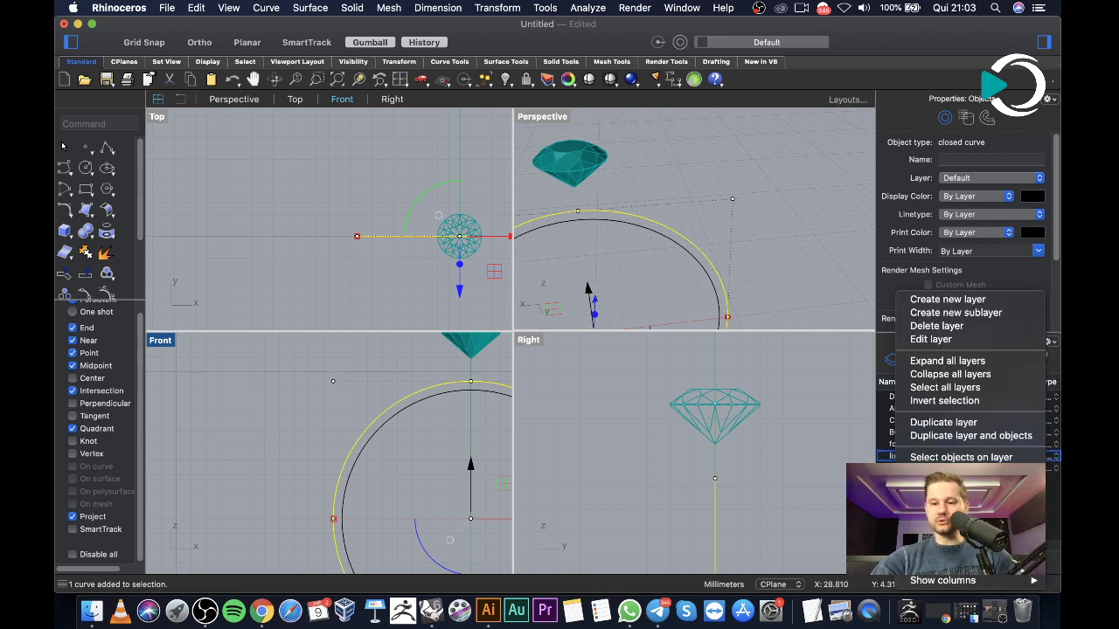
{"action": "left_click", "coordinate": [948, 471]}
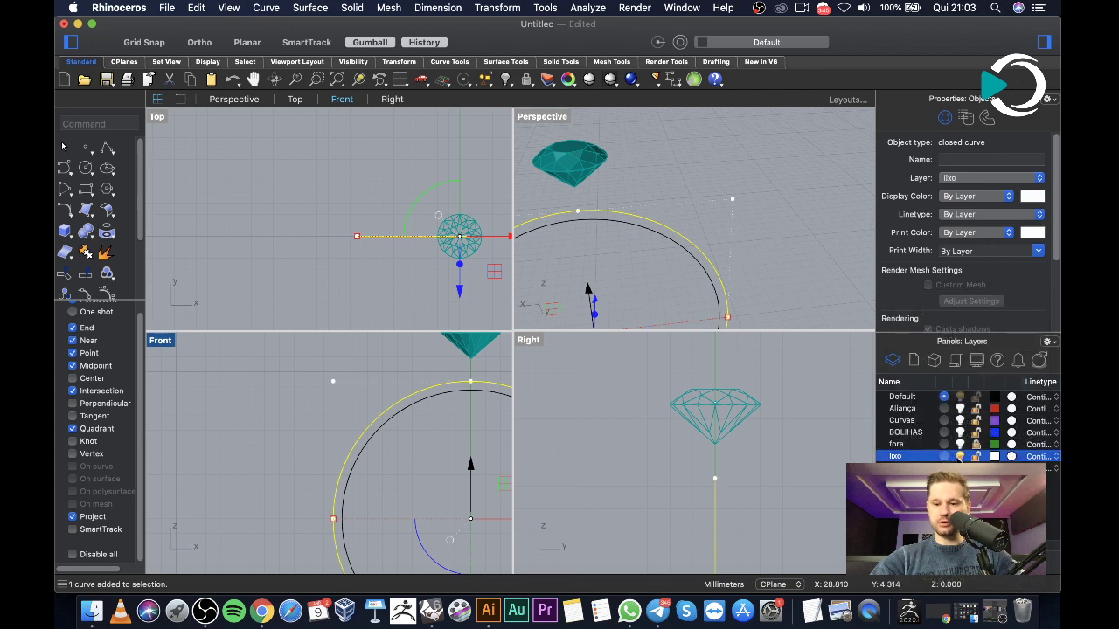
{"action": "left_click", "coordinate": [959, 456]}
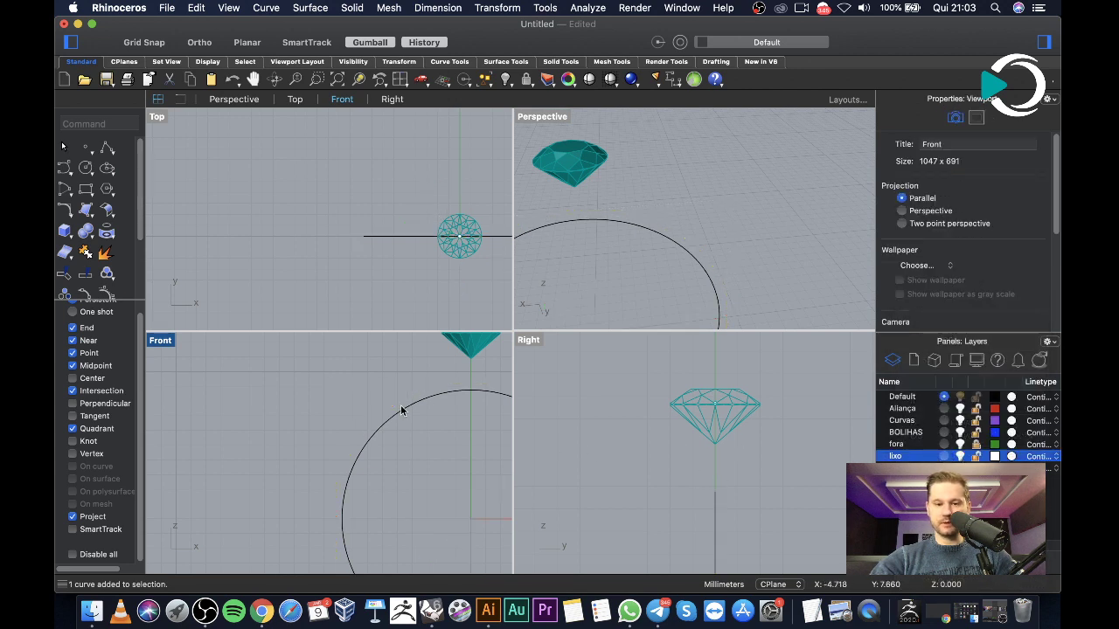
Show the Aliança and fora layers, and lock the Aliança layer
{"action": "scroll", "coordinate": [402, 409], "scroll_direction": "down", "scroll_amount": 3}
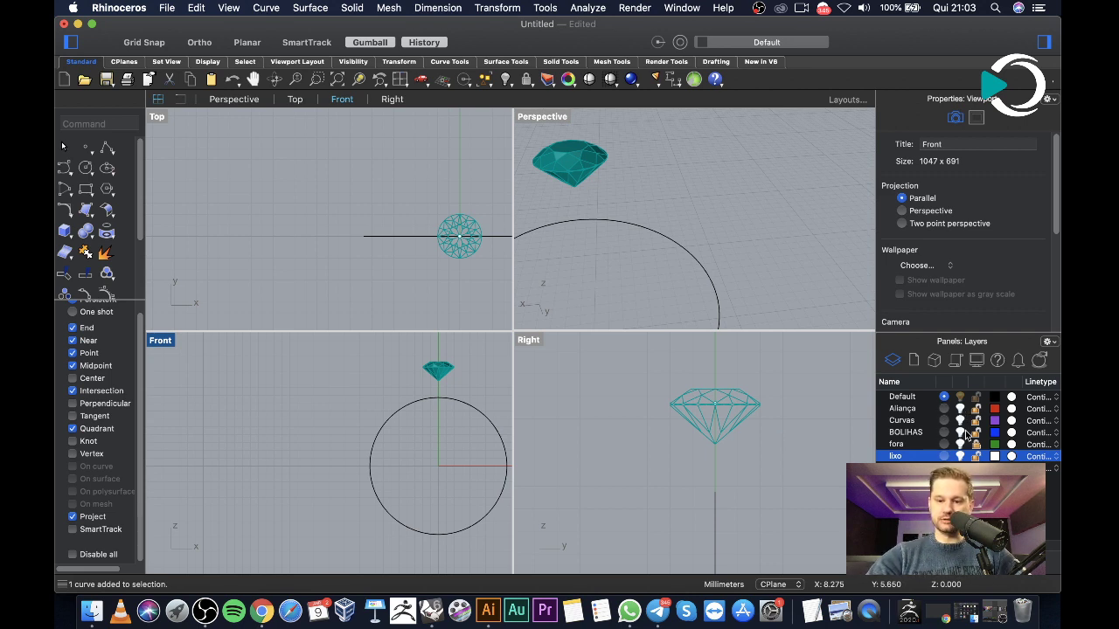
{"action": "left_click", "coordinate": [959, 409]}
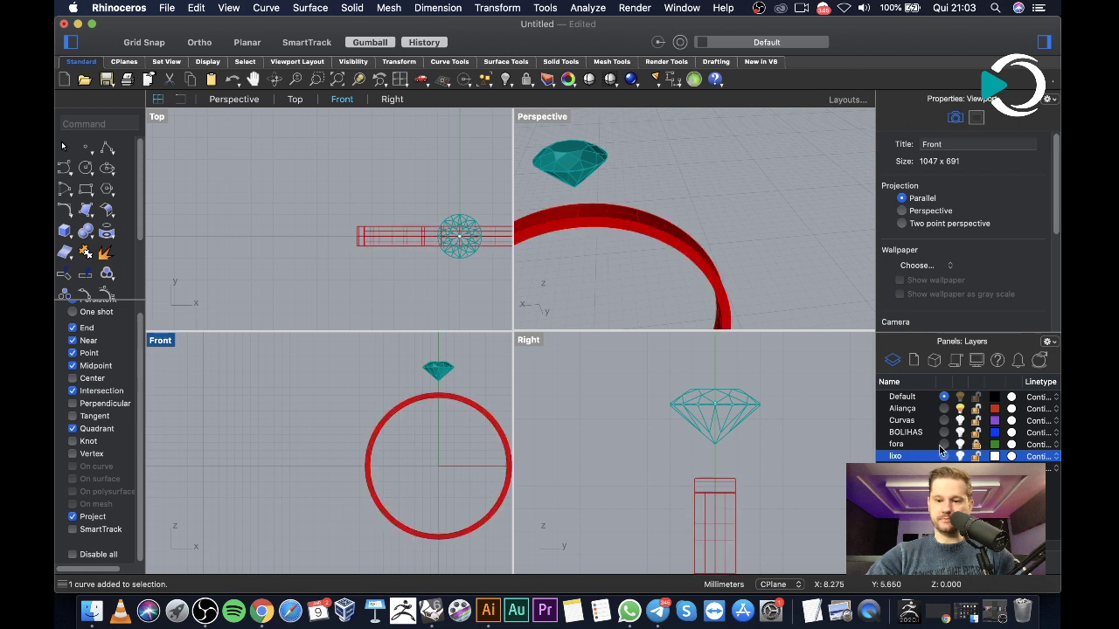
{"action": "left_click", "coordinate": [959, 444]}
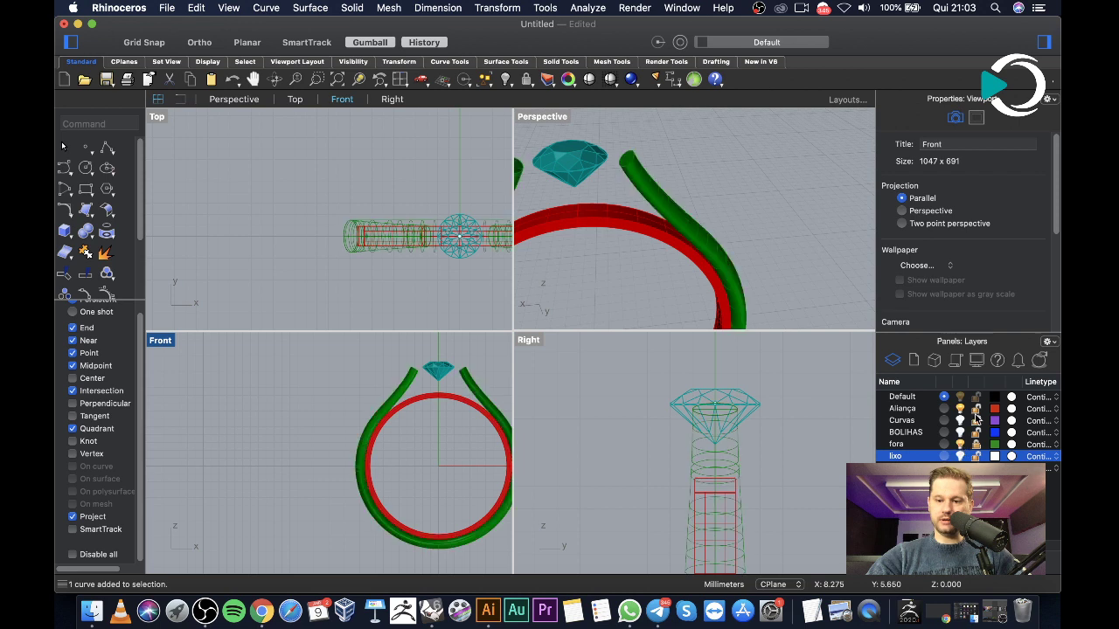
Select the brilliant with its centre point in the Front view and raise it slightly between the two arms
{"action": "double_click", "coordinate": [160, 342]}
{"action": "scroll", "coordinate": [471, 261], "scroll_direction": "up", "scroll_amount": 5}
{"action": "right_click_drag", "start_coordinate": [496, 255], "coordinate": [467, 272]}
{"action": "left_click_drag", "start_coordinate": [448, 242], "coordinate": [601, 357]}
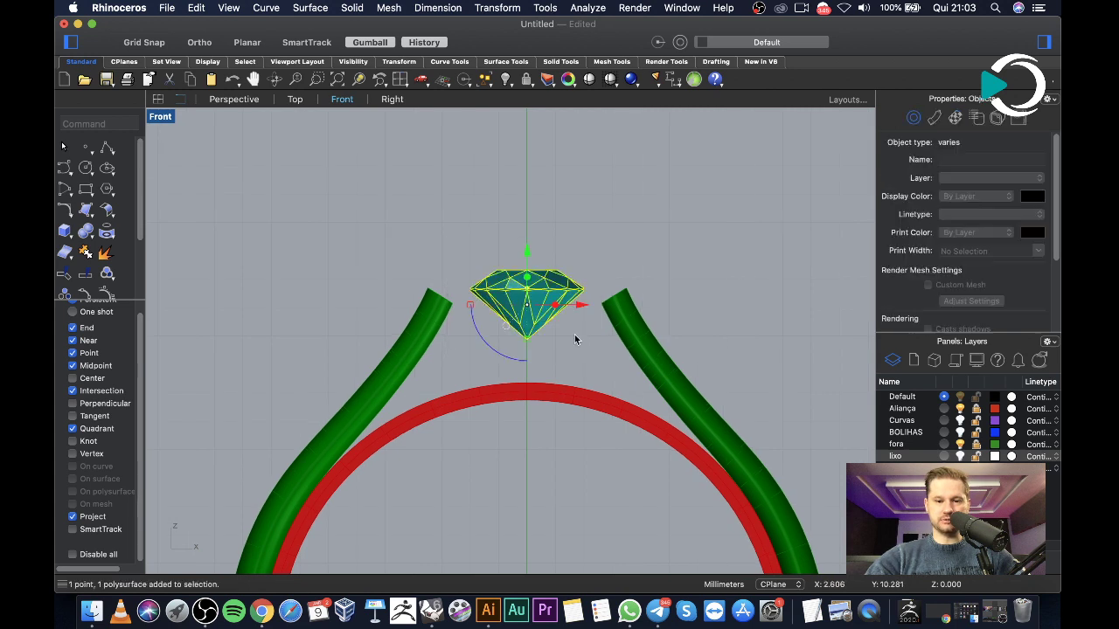
{"action": "left_click_drag", "start_coordinate": [527, 254], "coordinate": [526, 247]}
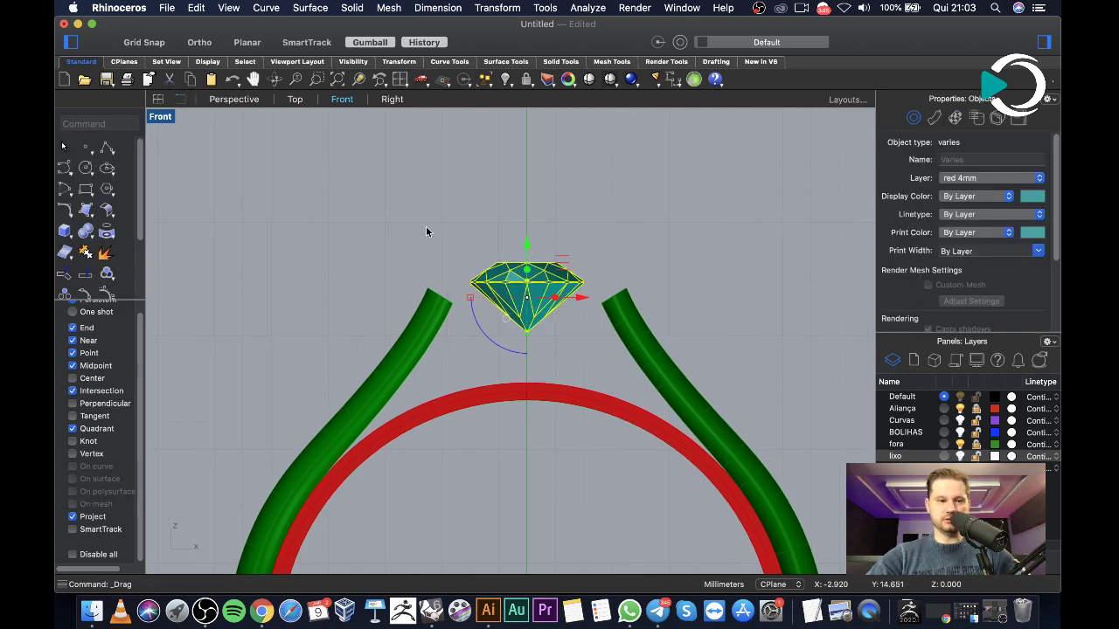
Draw an arc by start, end and point, from above the brilliant's left girdle edge to the band's outer top on the centre axis
{"action": "left_click", "coordinate": [70, 176]}
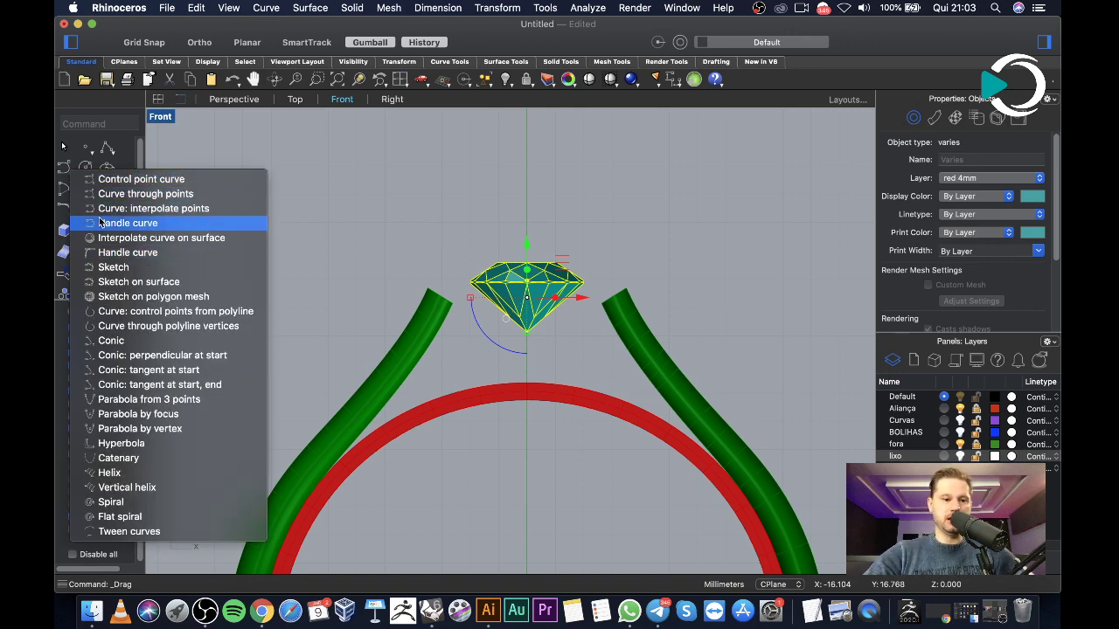
{"action": "left_click", "coordinate": [67, 191]}
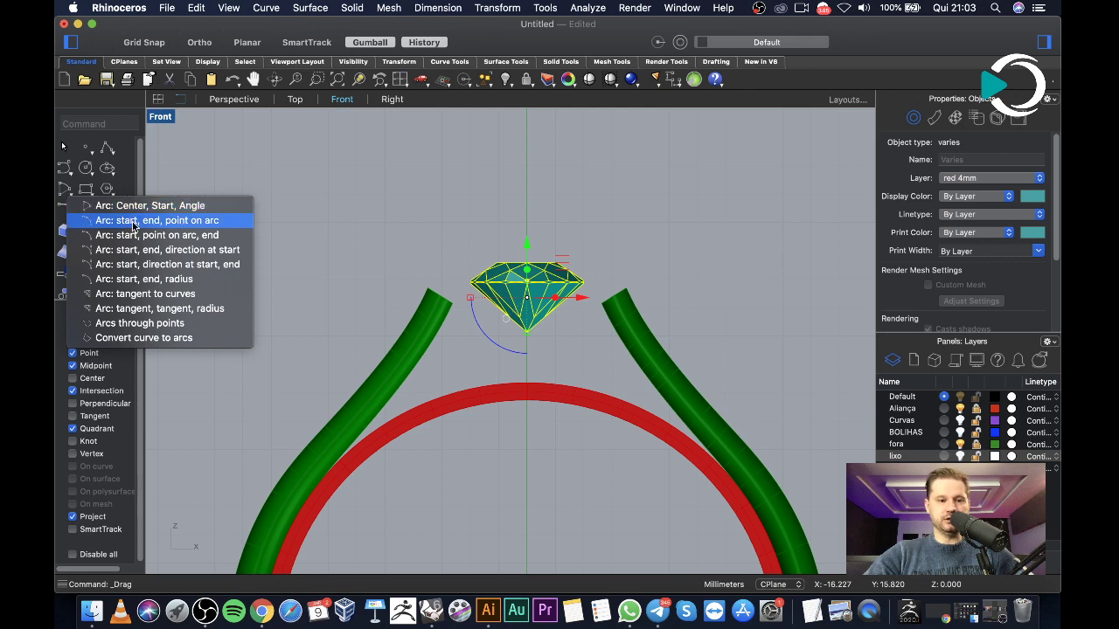
{"action": "left_click", "coordinate": [133, 222]}
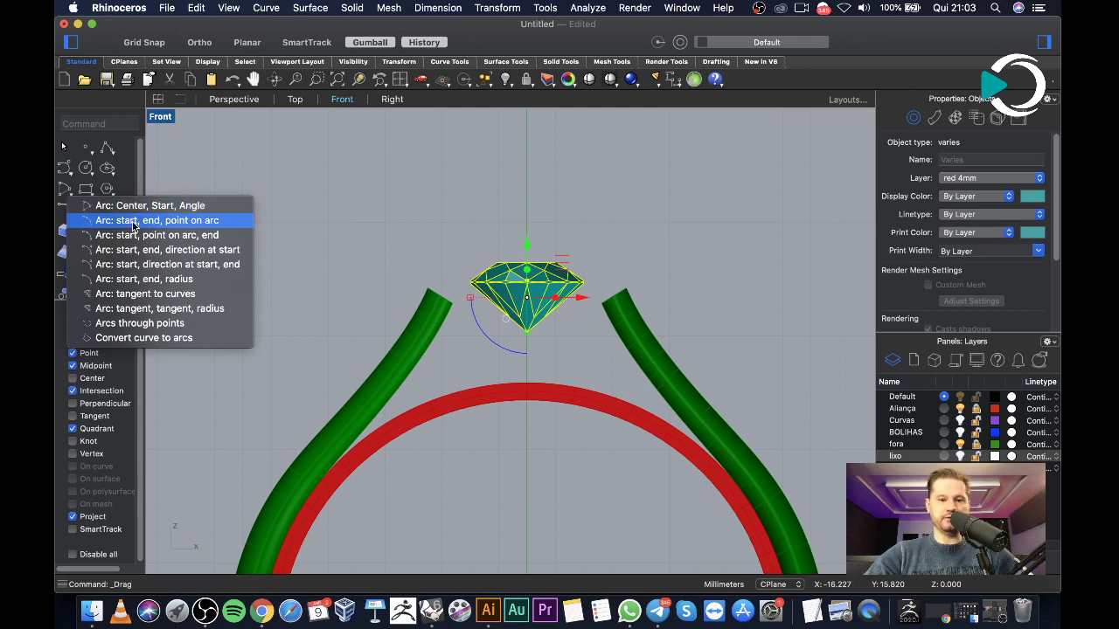
{"action": "scroll", "coordinate": [521, 293], "scroll_direction": "up", "scroll_amount": 5}
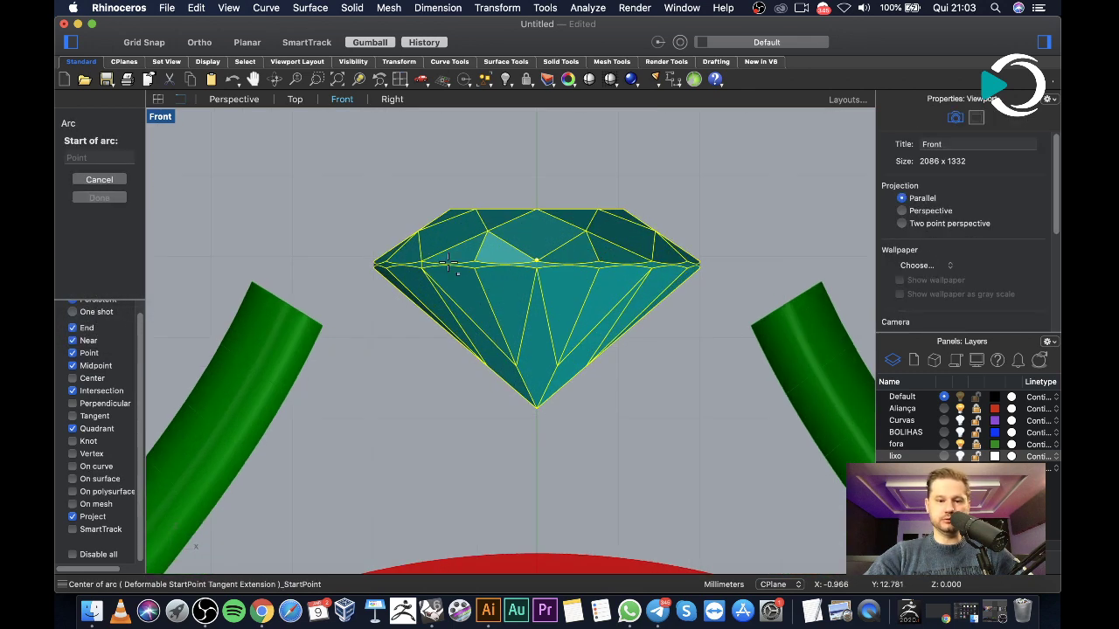
{"action": "left_click", "coordinate": [376, 203]}
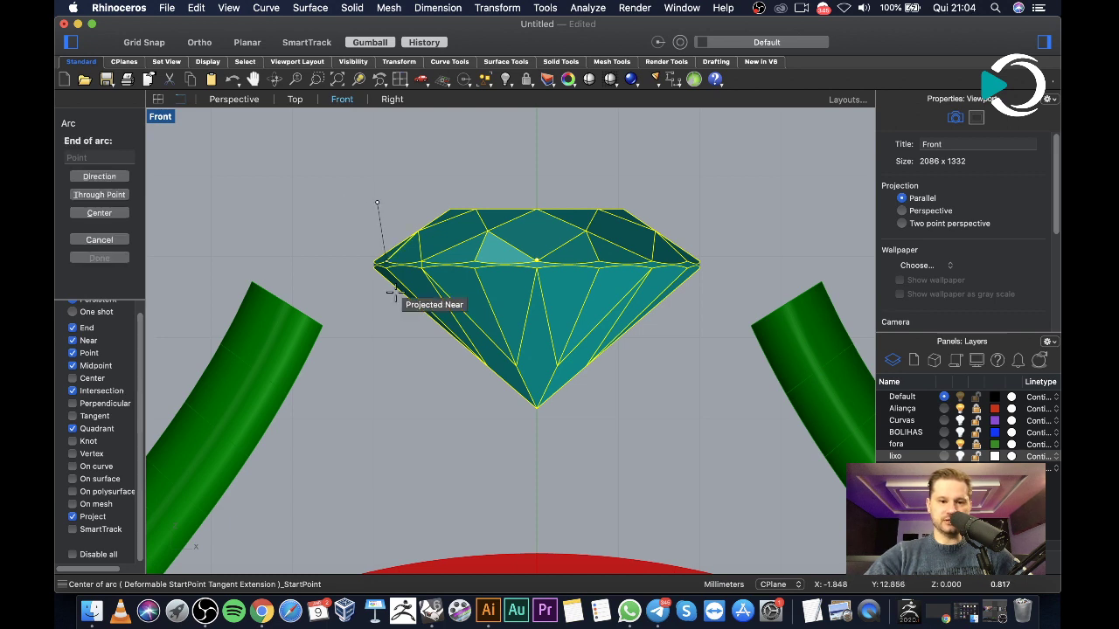
{"action": "scroll", "coordinate": [525, 512], "scroll_direction": "down", "scroll_amount": 2}
{"action": "scroll", "coordinate": [529, 525], "scroll_direction": "up", "scroll_amount": 6}
{"action": "left_click", "coordinate": [529, 535]}
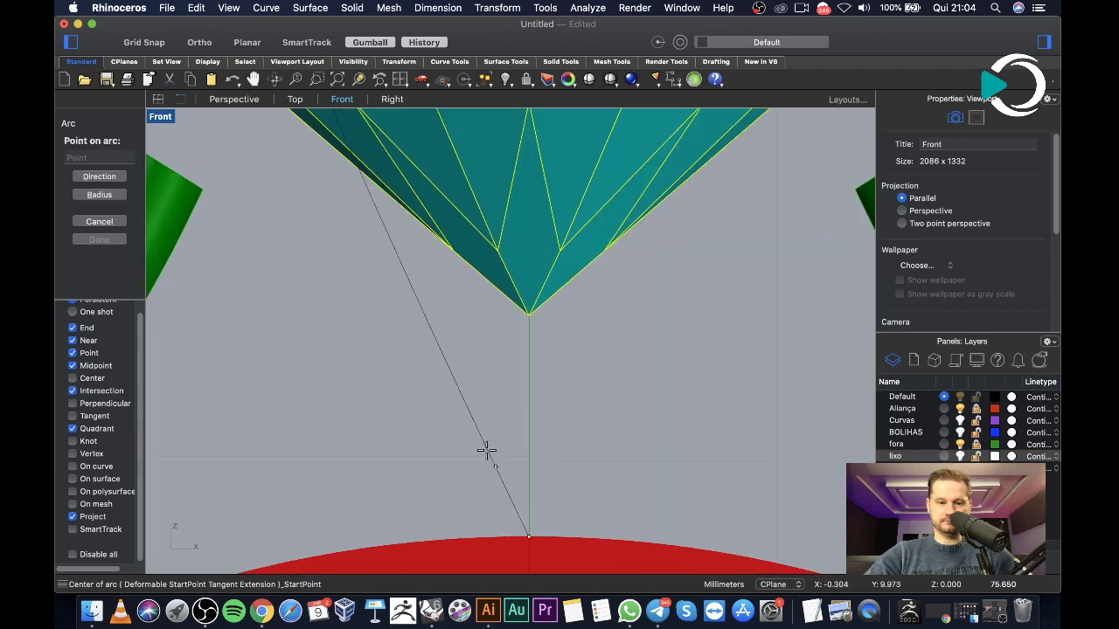
{"action": "scroll", "coordinate": [445, 393], "scroll_direction": "down", "scroll_amount": 3}
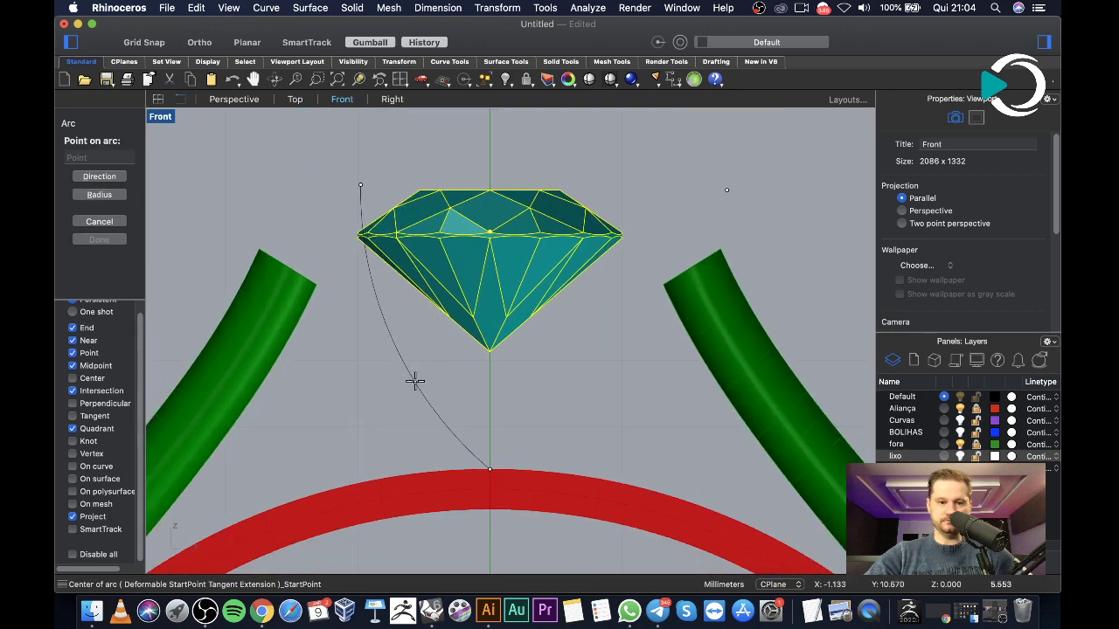
{"action": "left_click", "coordinate": [414, 381]}
{"action": "key", "text": "Escape"}
{"action": "scroll", "coordinate": [554, 374], "scroll_direction": "down", "scroll_amount": 4}
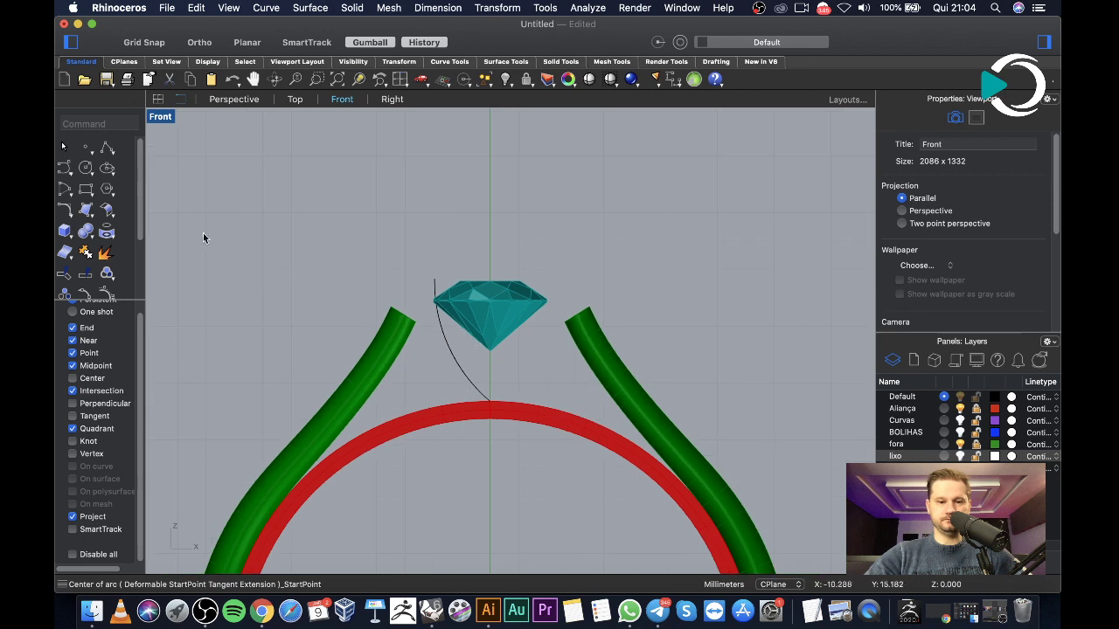
Lower the arc's middle control point in the Front view so the curve bulges outward beneath the brilliant
{"action": "double_click", "coordinate": [165, 121]}
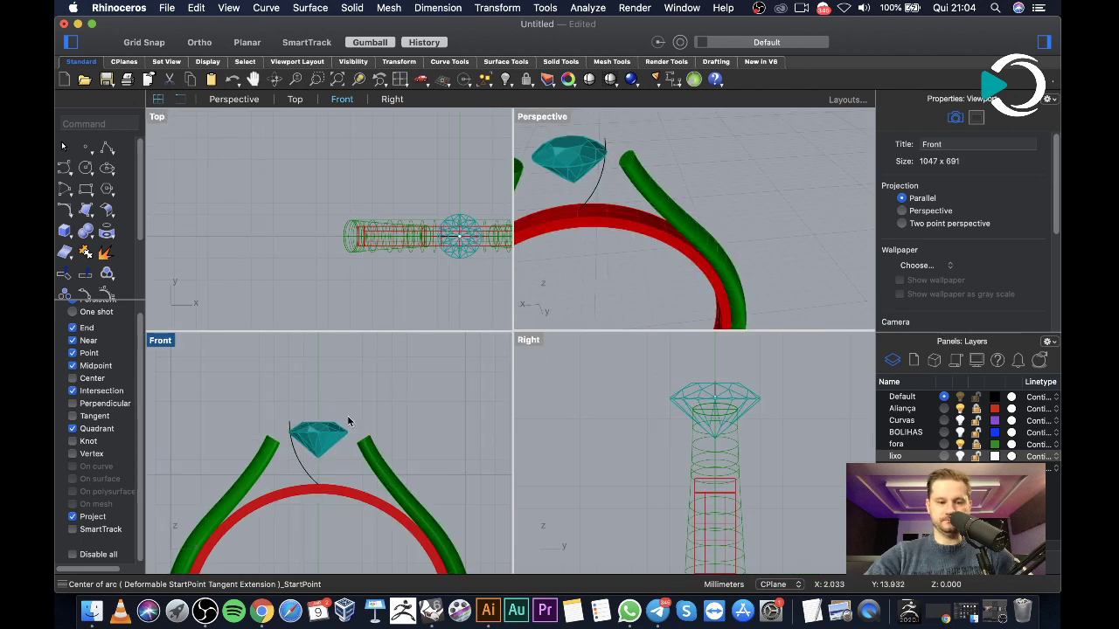
{"action": "left_click", "coordinate": [304, 472]}
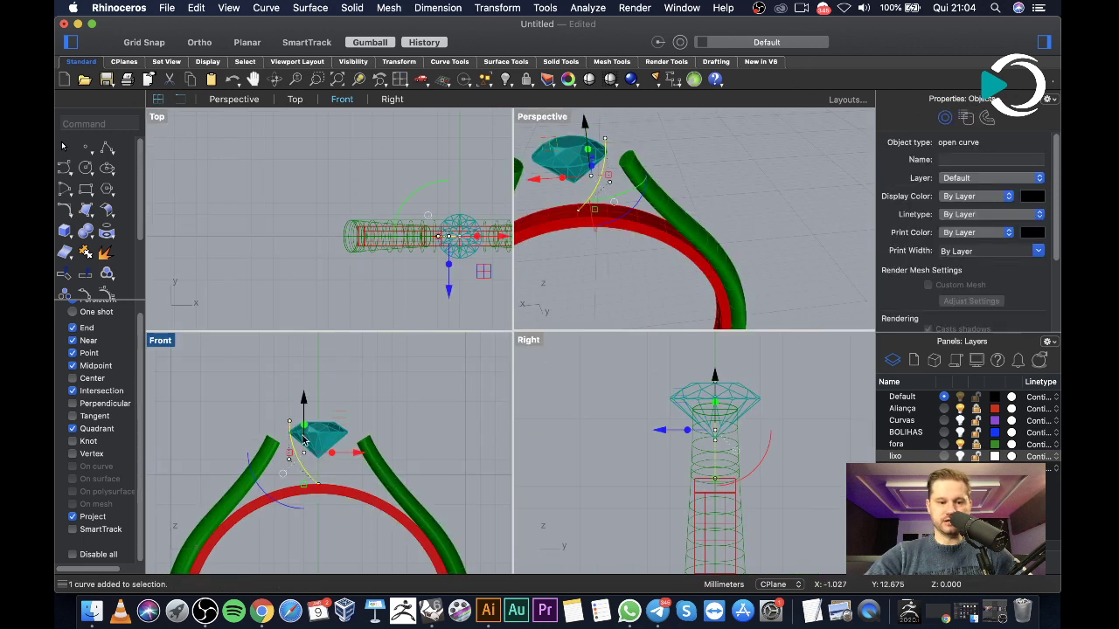
{"action": "scroll", "coordinate": [305, 437], "scroll_direction": "up", "scroll_amount": 2}
{"action": "left_click_drag", "start_coordinate": [243, 386], "coordinate": [265, 387]}
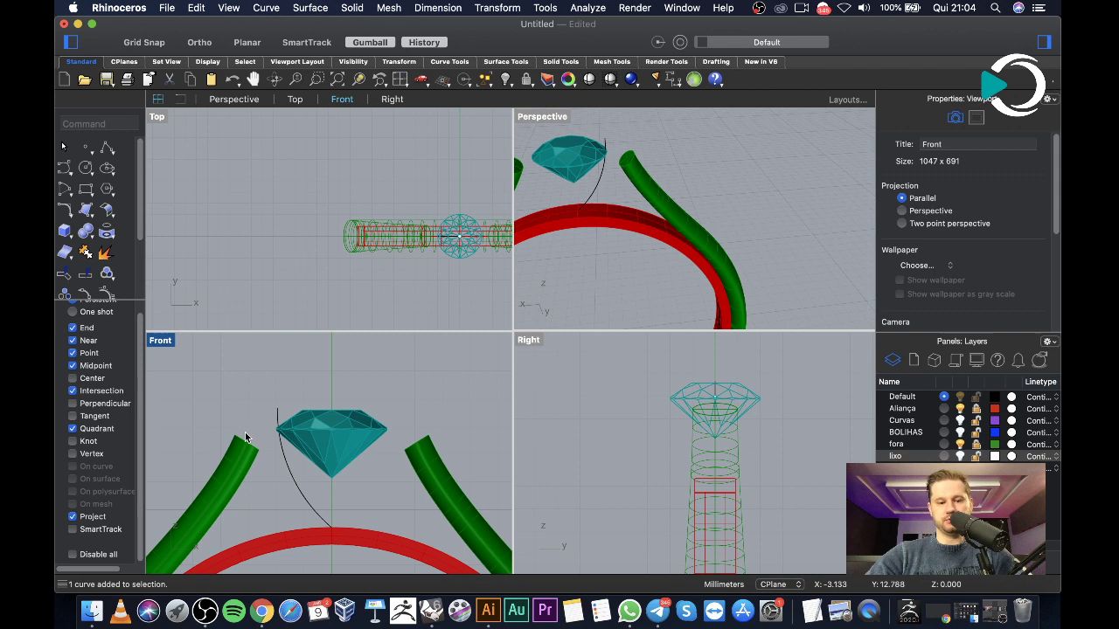
{"action": "scroll", "coordinate": [289, 444], "scroll_direction": "up", "scroll_amount": 4}
{"action": "left_click", "coordinate": [293, 480]}
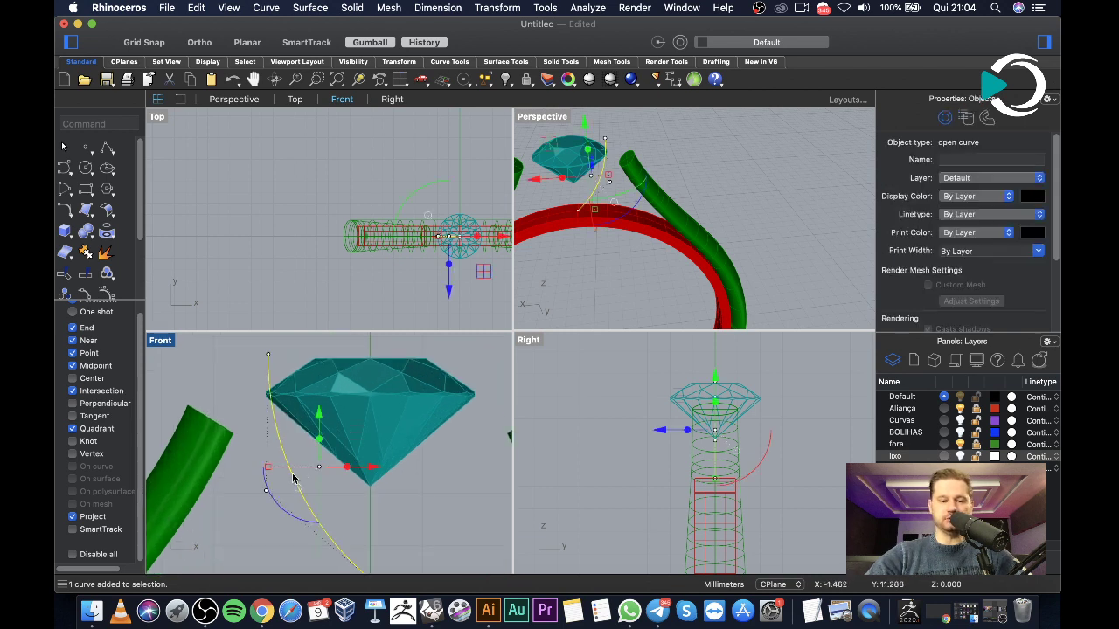
{"action": "scroll", "coordinate": [278, 488], "scroll_direction": "down", "scroll_amount": 2}
{"action": "left_click", "coordinate": [275, 485]}
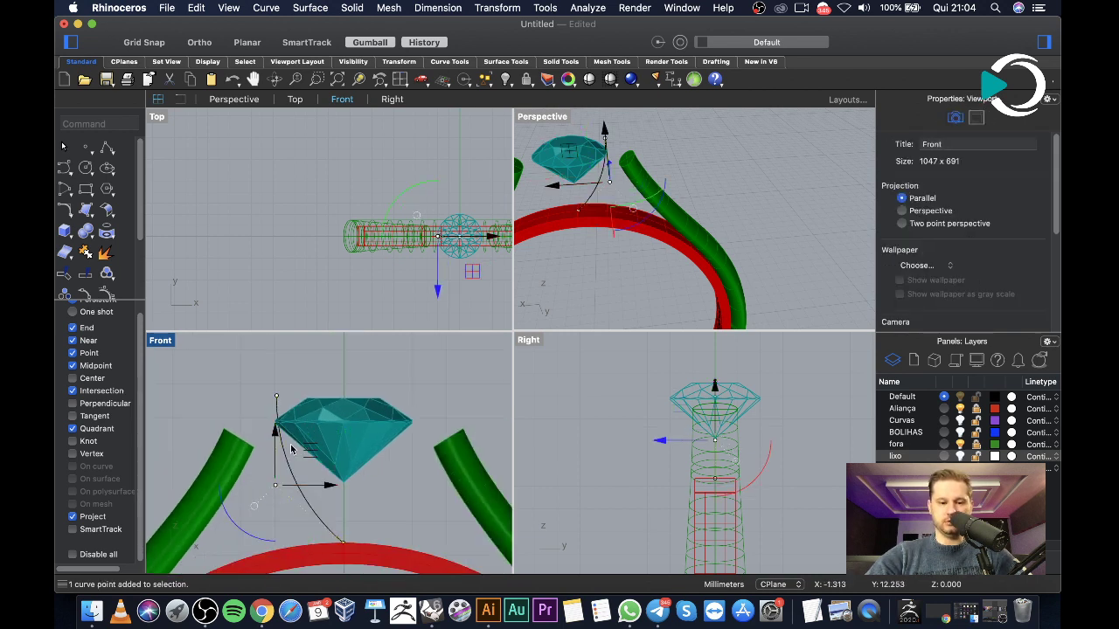
{"action": "left_click_drag", "start_coordinate": [273, 436], "coordinate": [279, 513]}
{"action": "scroll", "coordinate": [280, 513], "scroll_direction": "up", "scroll_amount": 2}
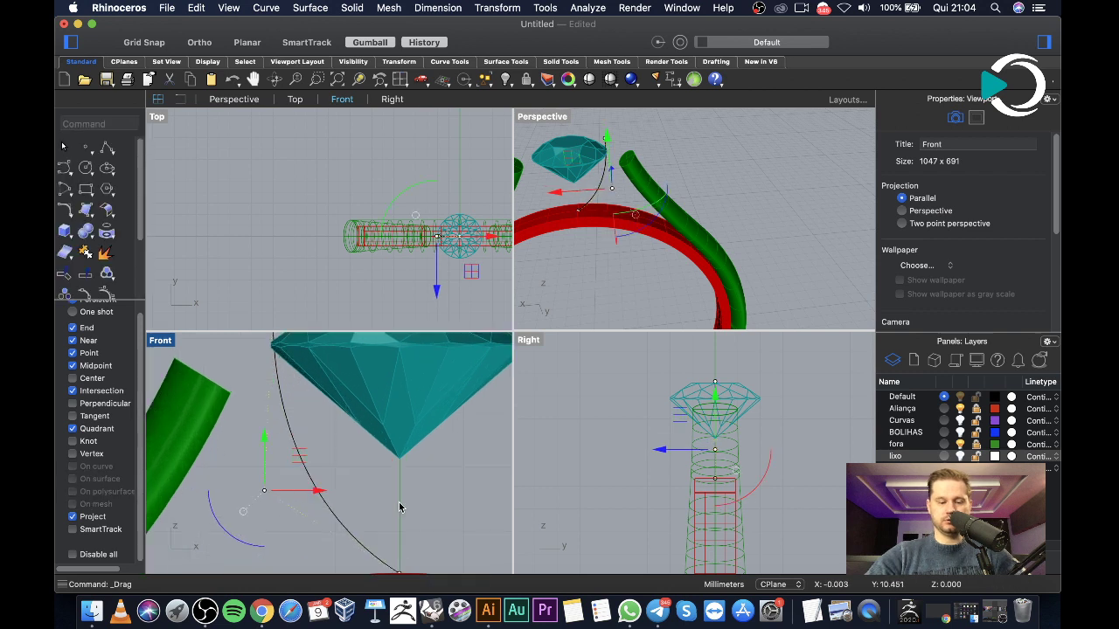
{"action": "key", "text": "Escape"}
{"action": "key", "text": "Escape"}
Revolve the arc 360 degrees from a start angle of 0 around the vertical axis through the origin, forming a cup around the brilliant
{"action": "left_click", "coordinate": [310, 487]}
{"action": "type", "text": "Revolve"}
{"action": "key", "text": "Return"}
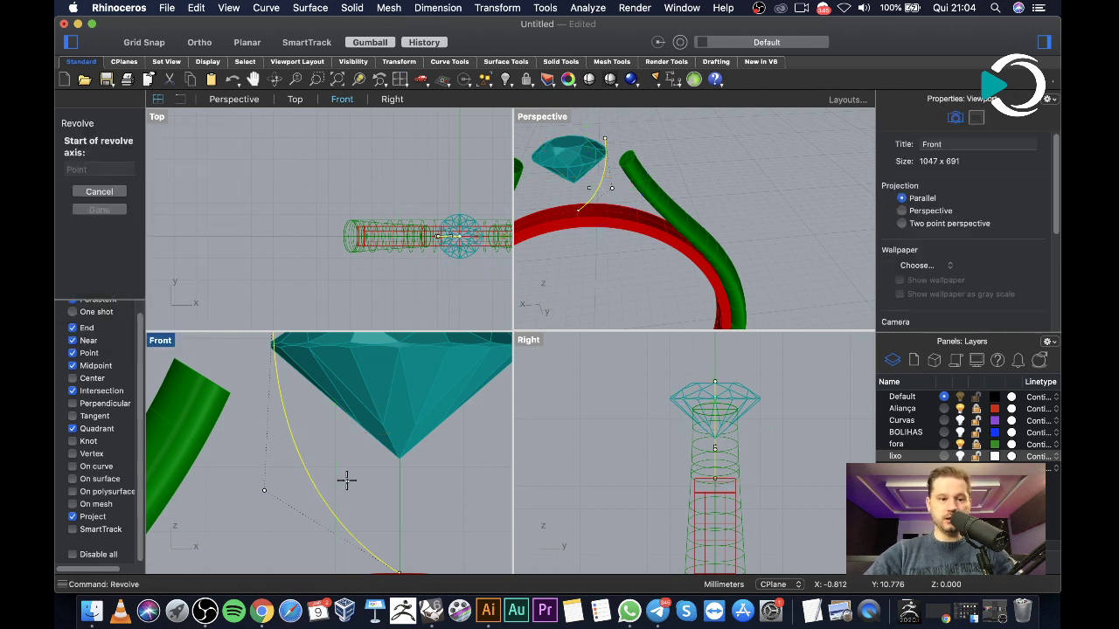
{"action": "type", "text": "0"}
{"action": "key", "text": "Return"}
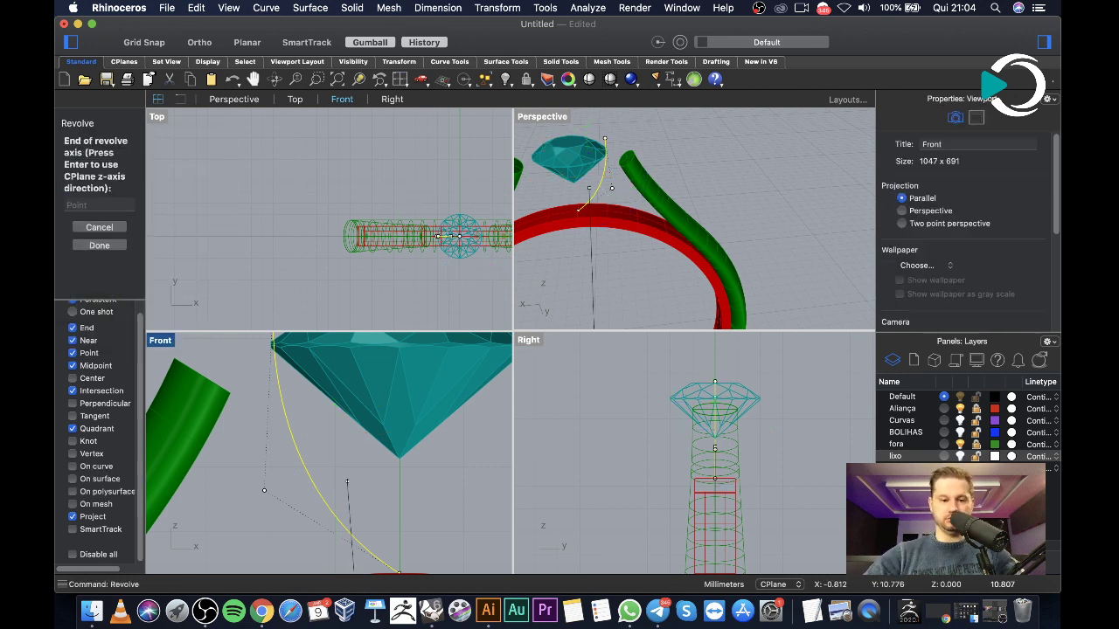
{"action": "scroll", "coordinate": [348, 479], "scroll_direction": "down", "scroll_amount": 3}
{"action": "left_click", "coordinate": [370, 376]}
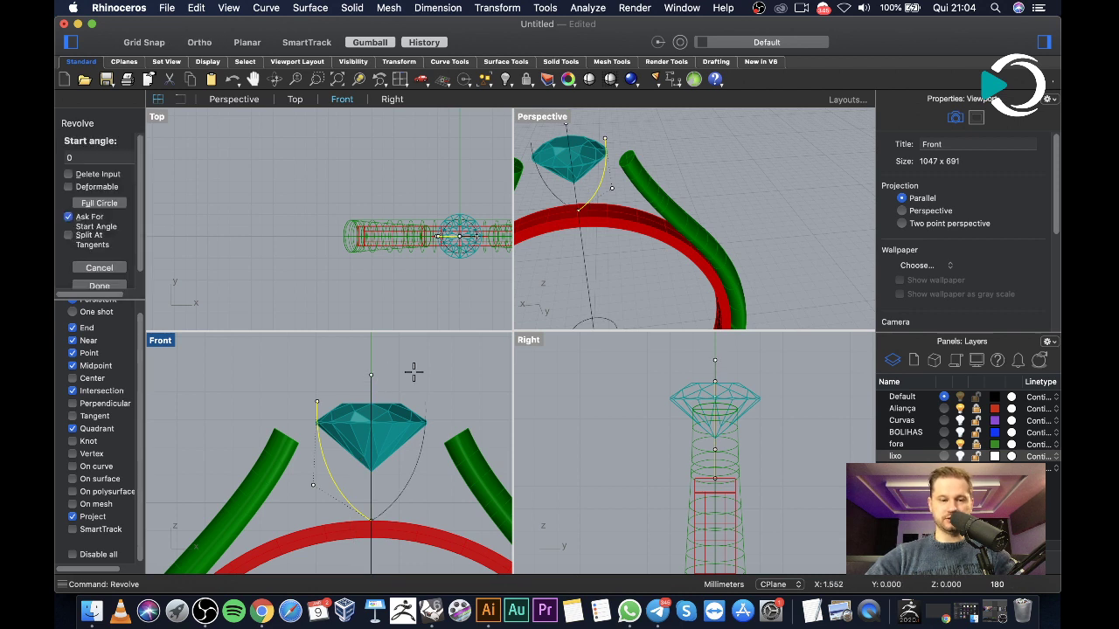
{"action": "key", "text": "Return"}
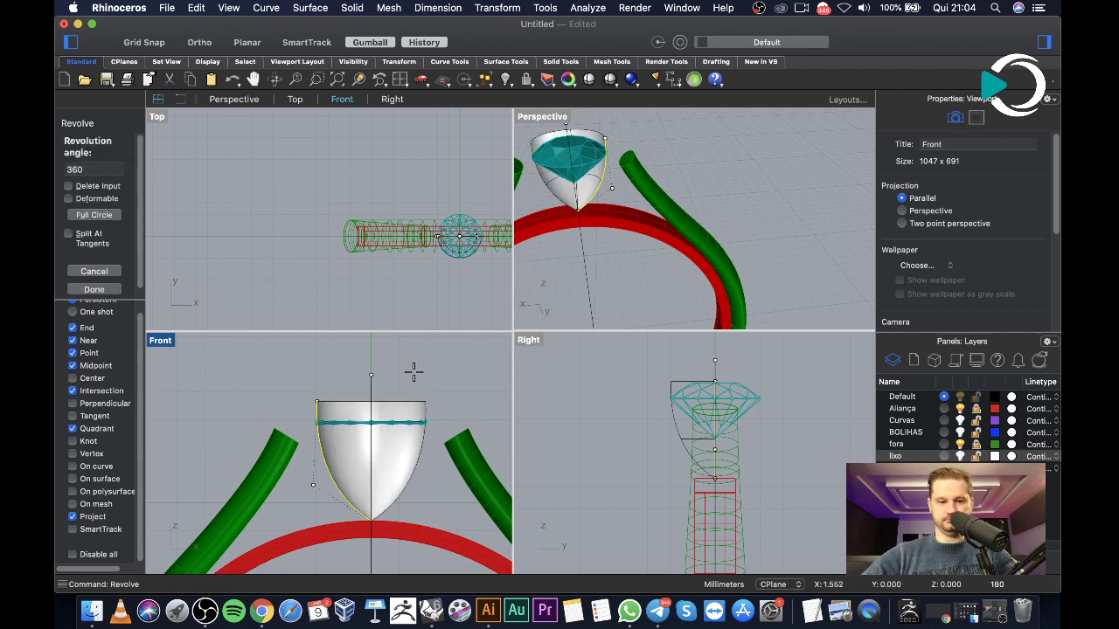
{"action": "key", "text": "Return"}
Examine the revolved cup around the brilliant and its fit between the arms in the Perspective view
{"action": "left_click", "coordinate": [716, 155]}
{"action": "scroll", "coordinate": [718, 154], "scroll_direction": "down", "scroll_amount": 3}
{"action": "right_click_drag", "start_coordinate": [689, 166], "coordinate": [659, 196]}
{"action": "scroll", "coordinate": [621, 184], "scroll_direction": "up", "scroll_amount": 5}
{"action": "scroll", "coordinate": [659, 197], "scroll_direction": "down", "scroll_amount": 3}
{"action": "scroll", "coordinate": [673, 184], "scroll_direction": "up", "scroll_amount": 5}
{"action": "right_click_drag", "start_coordinate": [693, 175], "coordinate": [709, 176]}
{"action": "scroll", "coordinate": [709, 177], "scroll_direction": "up", "scroll_amount": 4}
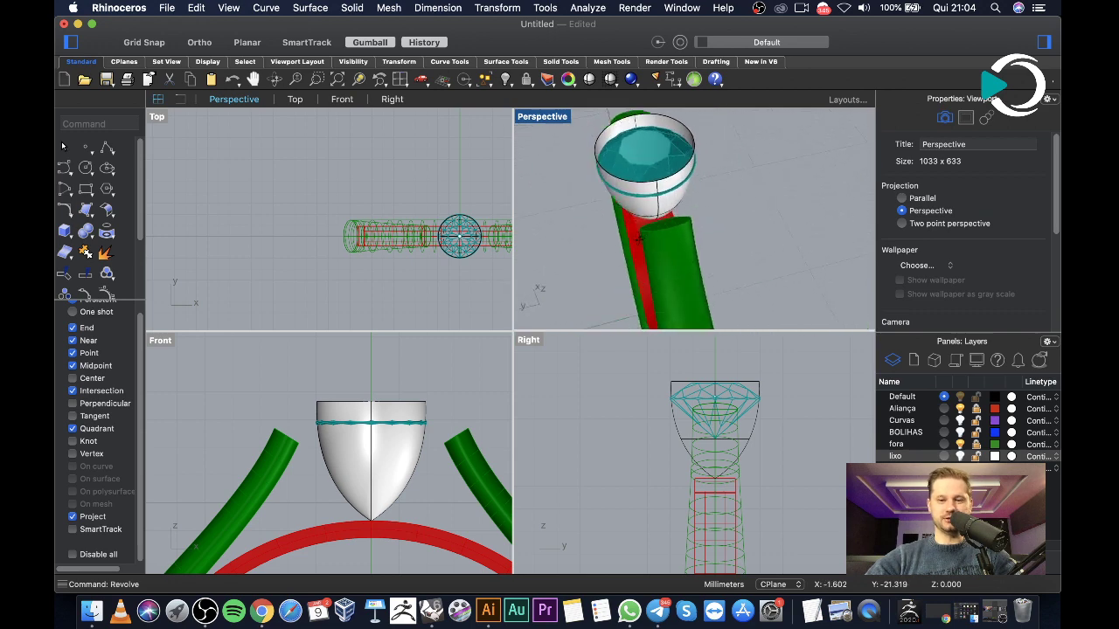
{"action": "scroll", "coordinate": [711, 183], "scroll_direction": "down", "scroll_amount": 6}
{"action": "mouse_move", "coordinate": [712, 189]}
{"action": "right_mouse_down"}
{"action": "mouse_move", "coordinate": [642, 174]}
{"action": "mouse_move", "coordinate": [651, 206]}
{"action": "mouse_move", "coordinate": [710, 185]}
{"action": "right_mouse_up"}
Create the UV curves of the revolved cup, flattening its boundary into a rectangle on the Top plane
{"action": "left_click", "coordinate": [709, 185]}
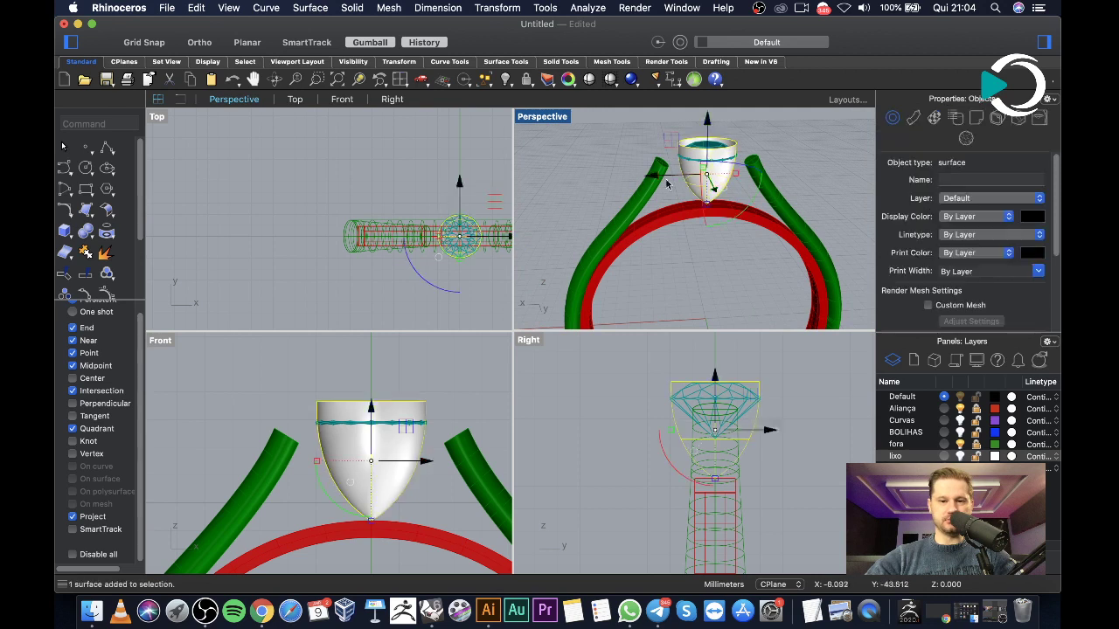
{"action": "scroll", "coordinate": [140, 238], "scroll_direction": "down", "scroll_amount": 3}
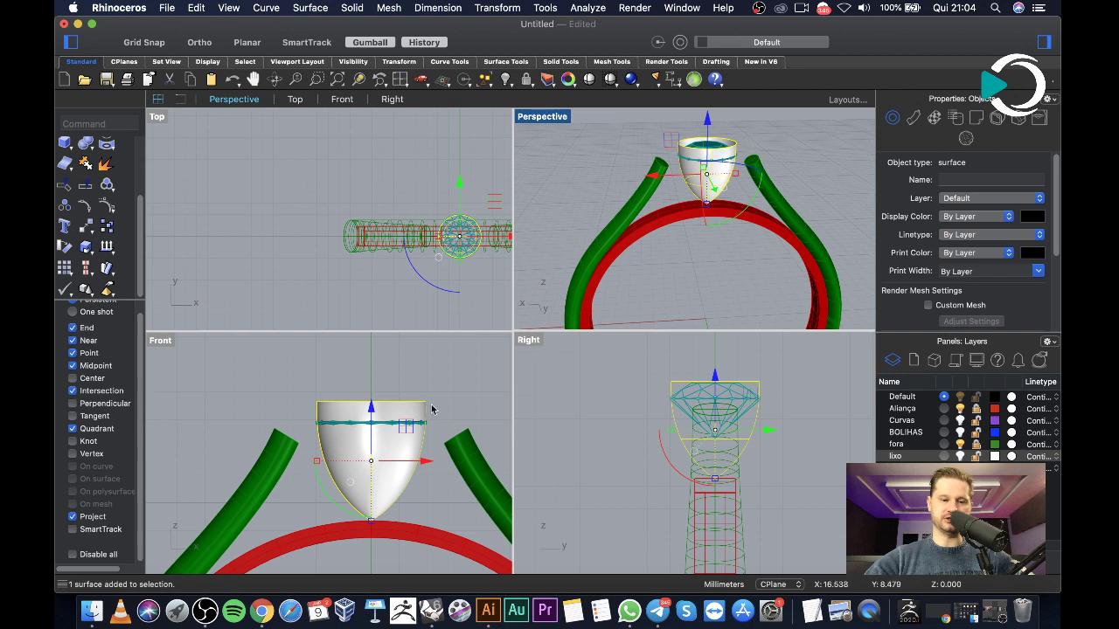
{"action": "scroll", "coordinate": [413, 517], "scroll_direction": "down", "scroll_amount": 4}
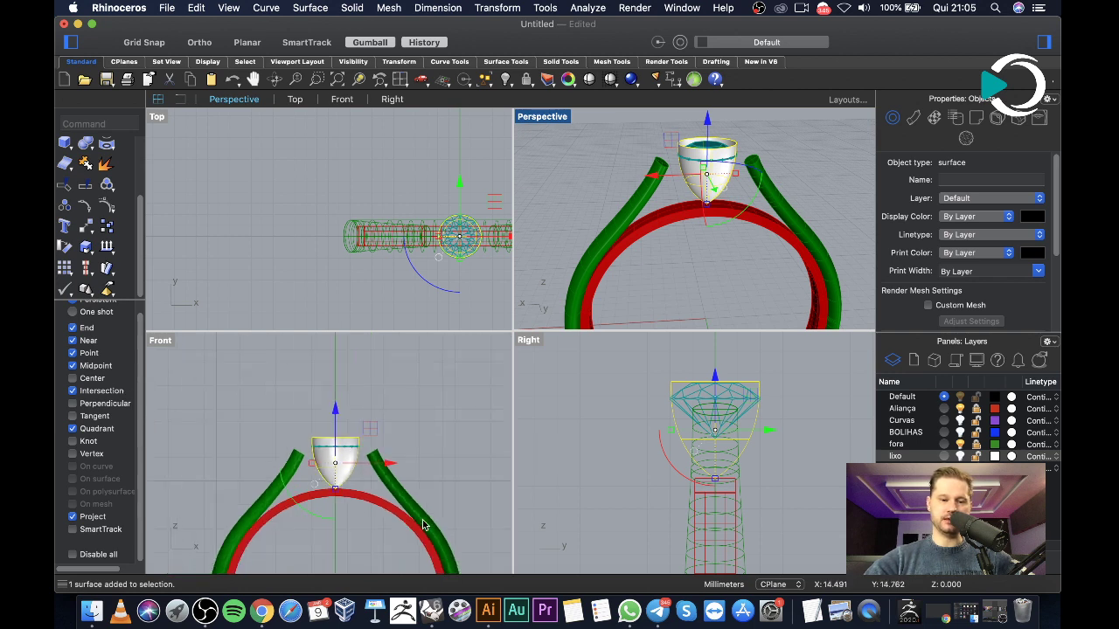
{"action": "scroll", "coordinate": [412, 517], "scroll_direction": "up", "scroll_amount": 5}
{"action": "scroll", "coordinate": [429, 452], "scroll_direction": "down", "scroll_amount": 4}
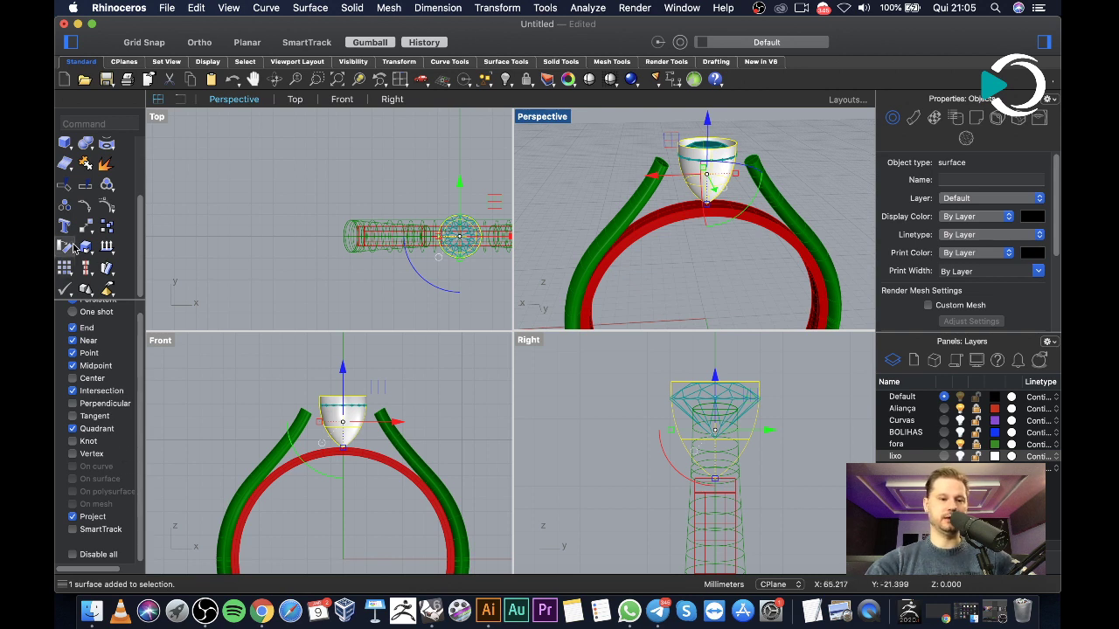
{"action": "scroll", "coordinate": [88, 231], "scroll_direction": "up", "scroll_amount": 3}
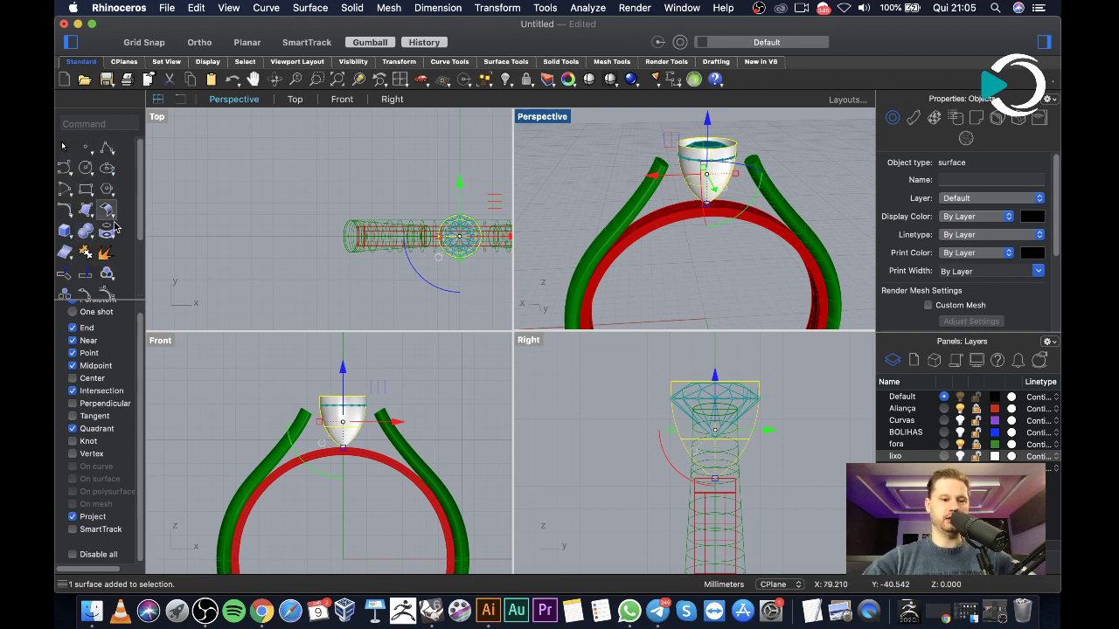
{"action": "left_click", "coordinate": [108, 233]}
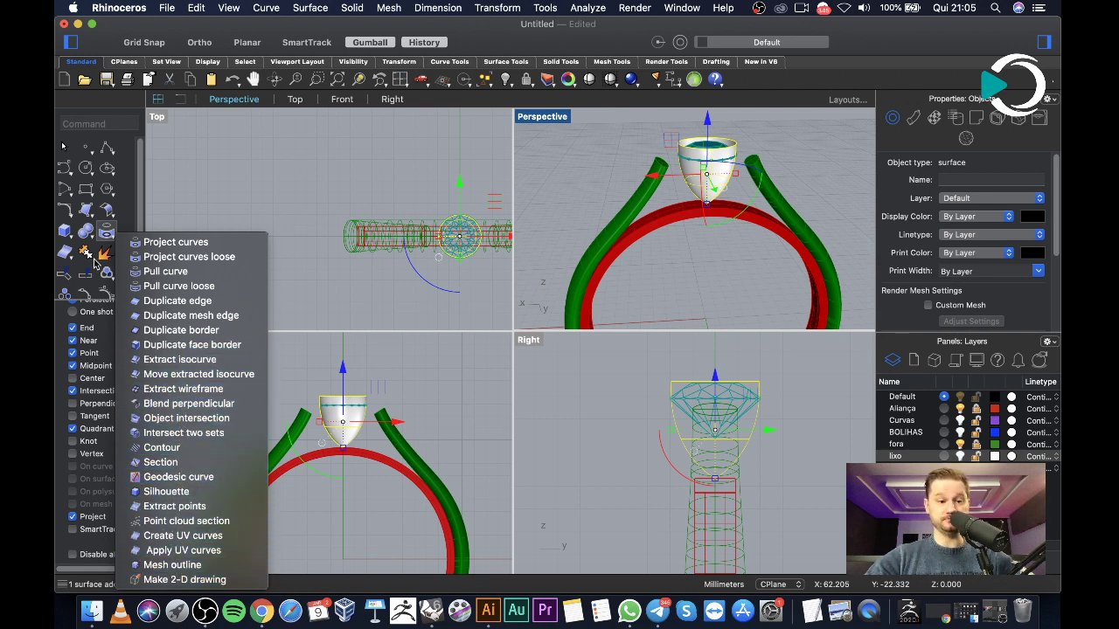
{"action": "type", "text": "UV"}
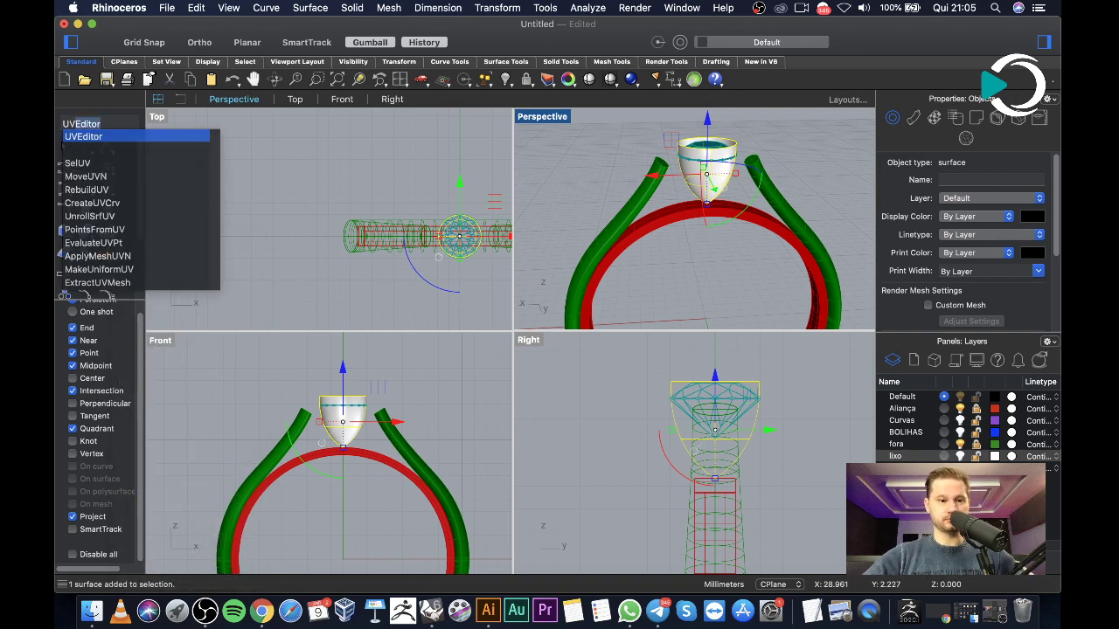
{"action": "type", "text": "c"}
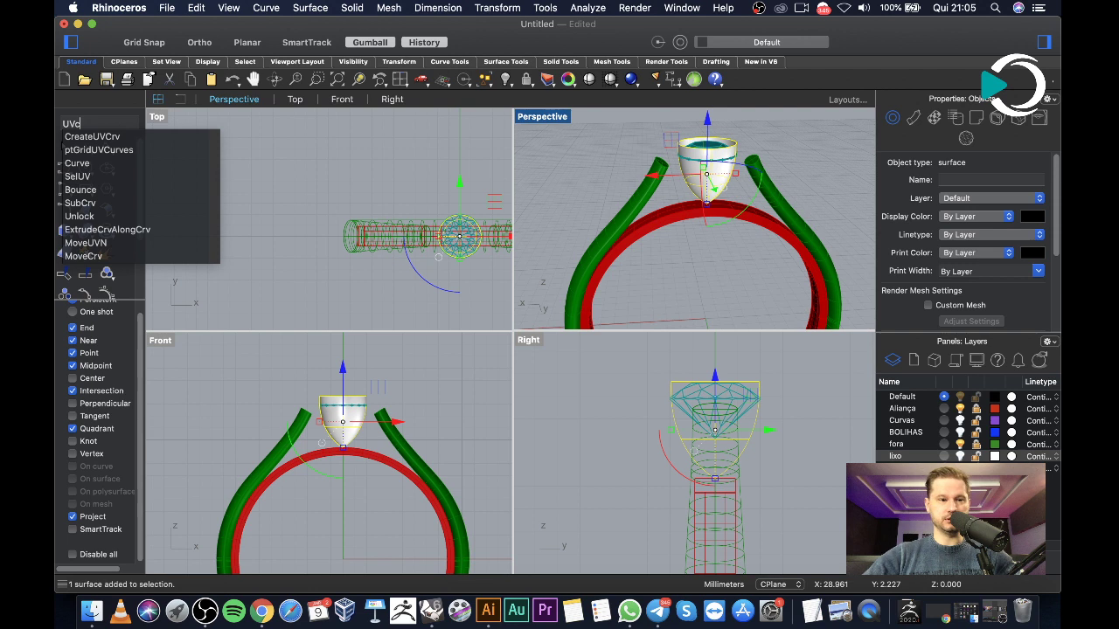
{"action": "key", "text": "Up"}
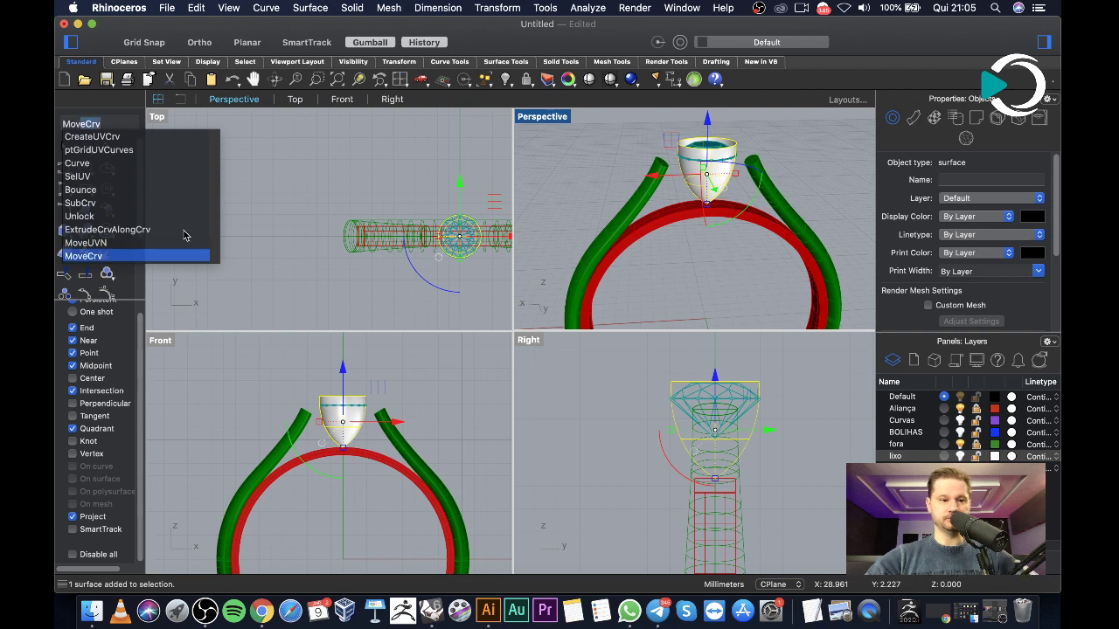
{"action": "left_click", "coordinate": [102, 138]}
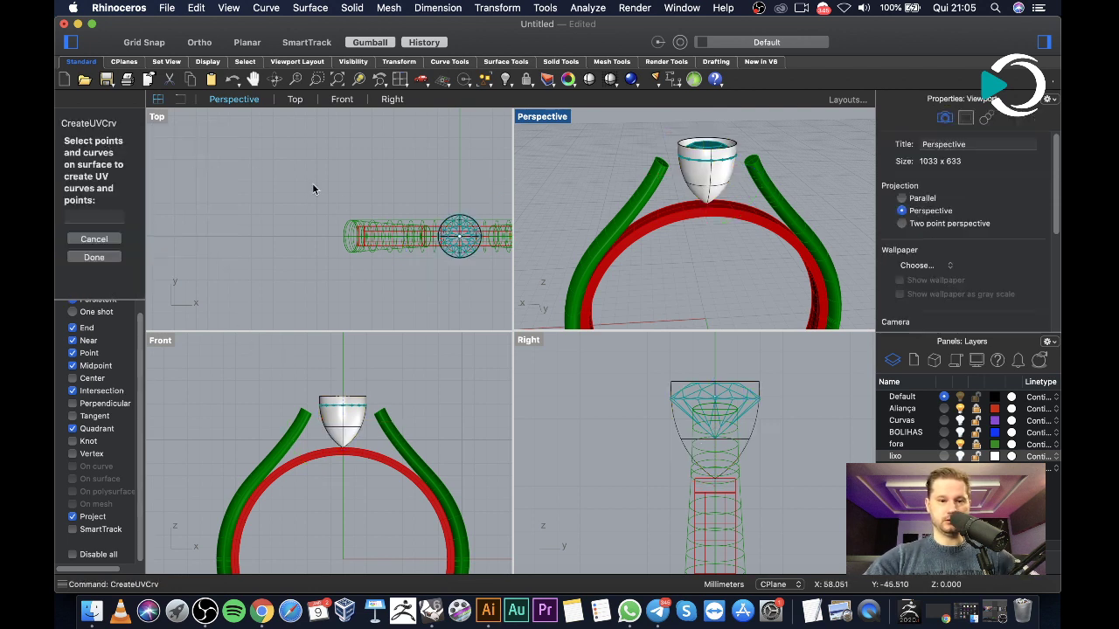
{"action": "left_click", "coordinate": [698, 183]}
{"action": "key", "text": "Return"}
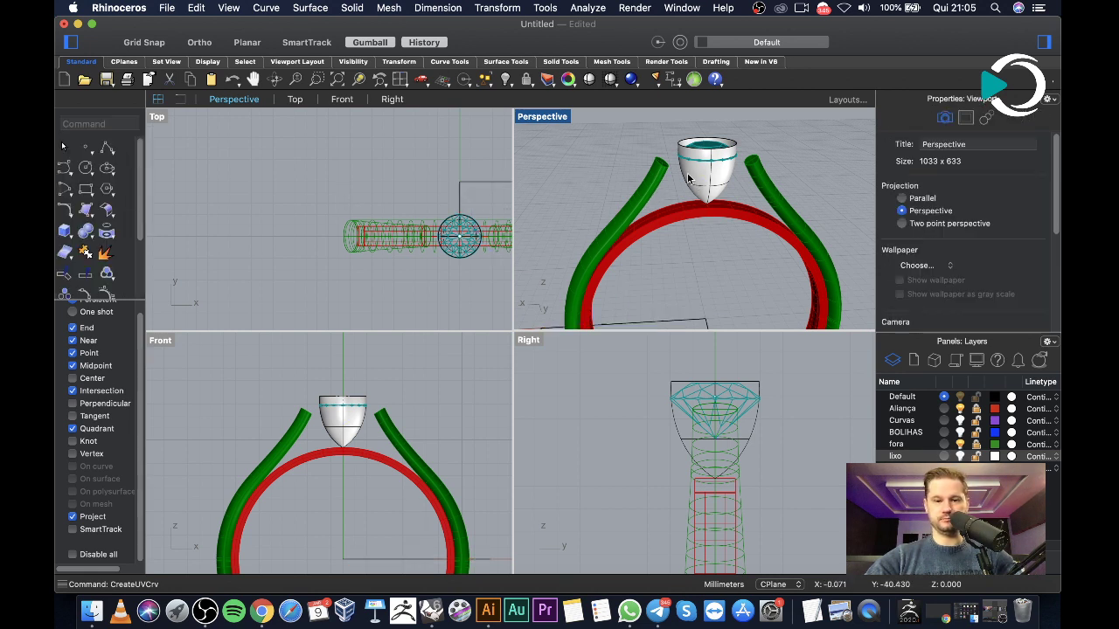
Create the cup's UV curves again, this time including the flattened boundary rectangle as a curve to convert
{"action": "scroll", "coordinate": [725, 160], "scroll_direction": "down", "scroll_amount": 5}
{"action": "right_click_drag", "start_coordinate": [726, 161], "coordinate": [714, 186]}
{"action": "scroll", "coordinate": [714, 186], "scroll_direction": "up", "scroll_amount": 9}
{"action": "left_click", "coordinate": [732, 192]}
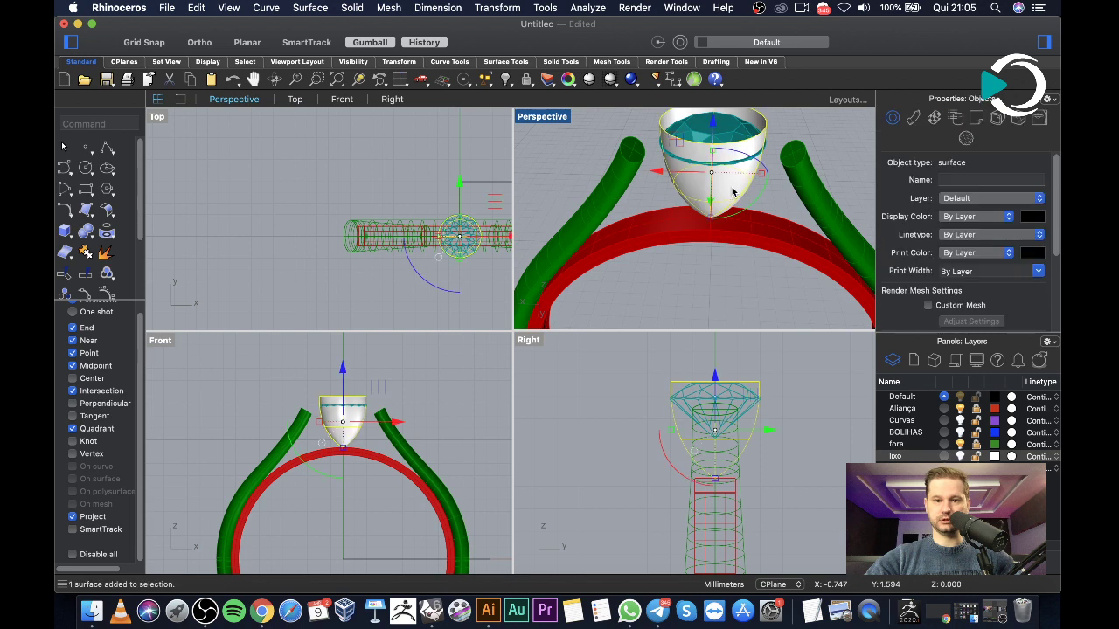
{"action": "right_click", "coordinate": [738, 193]}
{"action": "left_click", "coordinate": [776, 203]}
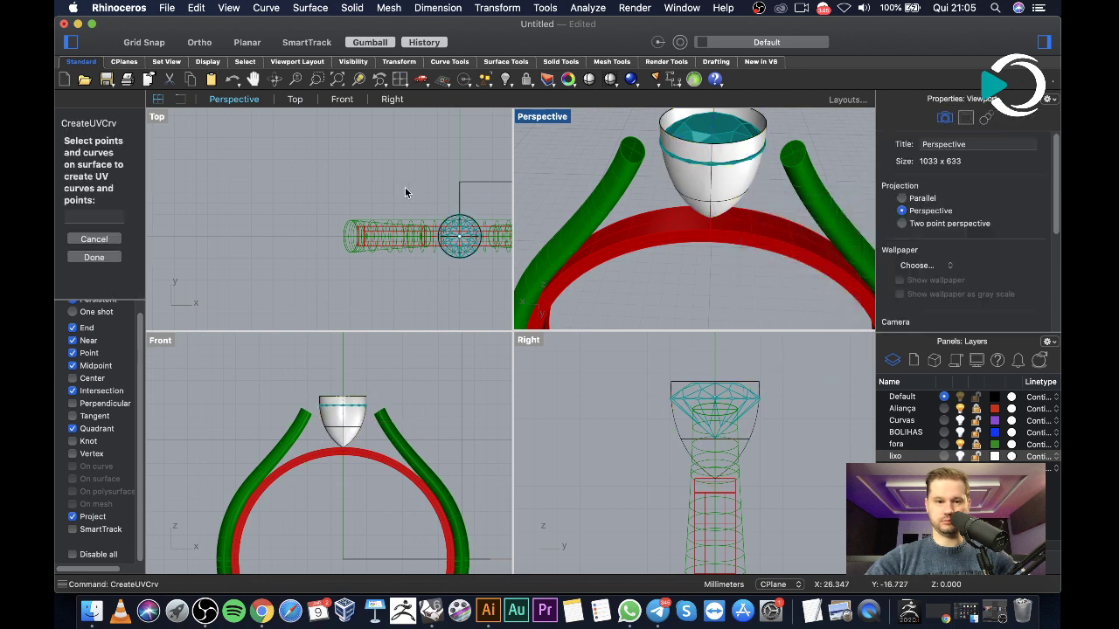
{"action": "scroll", "coordinate": [376, 174], "scroll_direction": "down", "scroll_amount": 2}
{"action": "right_click_drag", "start_coordinate": [374, 175], "coordinate": [299, 213]}
{"action": "left_click", "coordinate": [368, 227]}
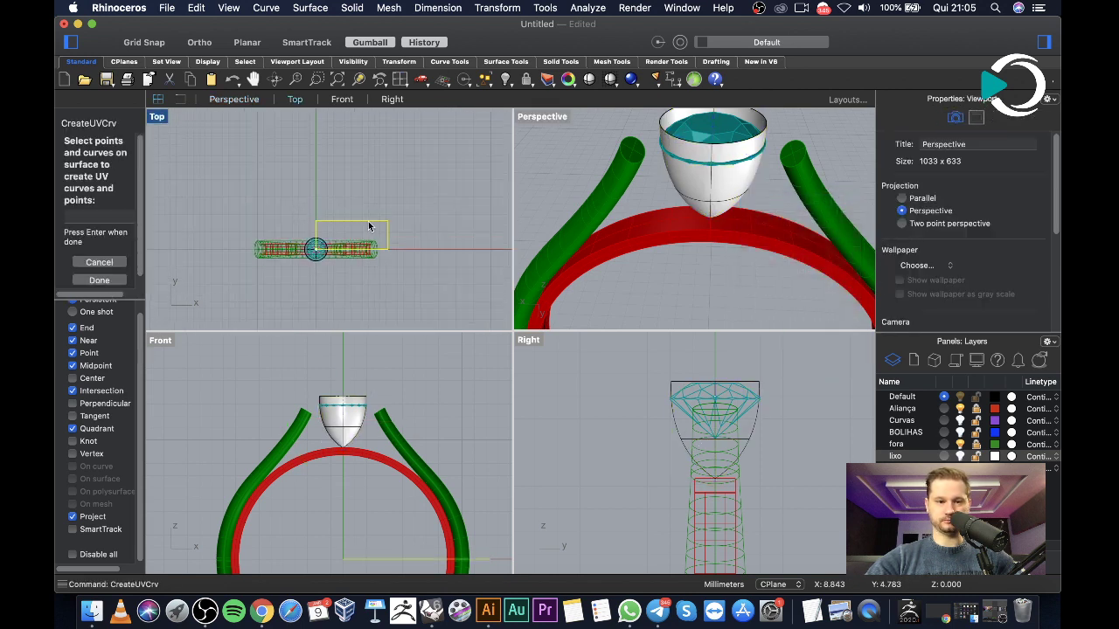
{"action": "left_click", "coordinate": [99, 280]}
Delete the small distorted curves inside the flattened rectangle in the Top view
{"action": "scroll", "coordinate": [345, 241], "scroll_direction": "up", "scroll_amount": 2}
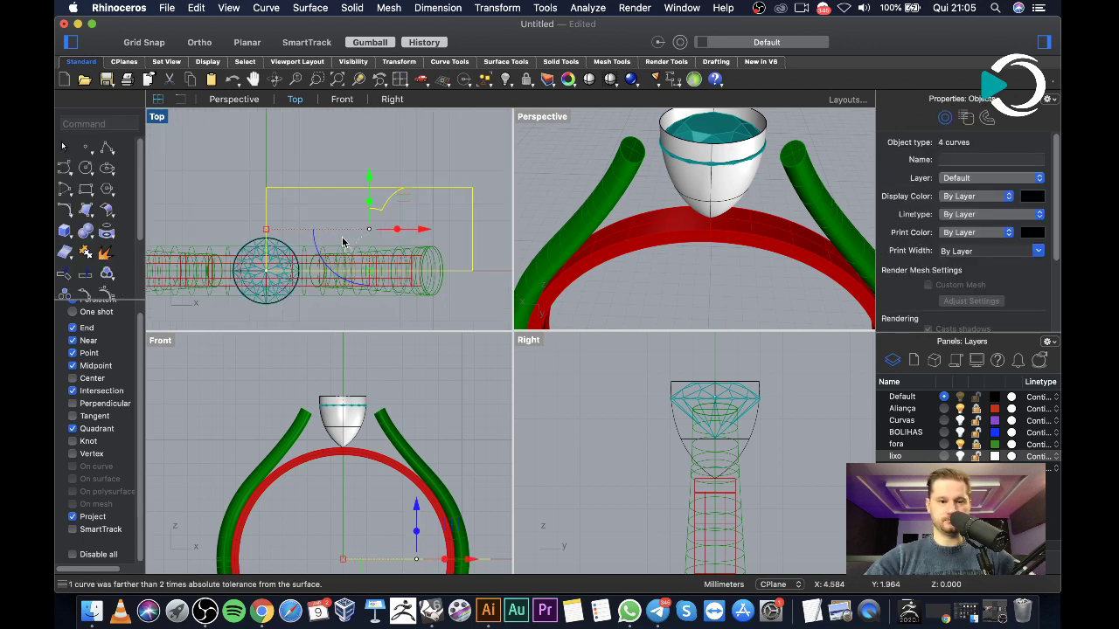
{"action": "left_click", "coordinate": [337, 218]}
{"action": "scroll", "coordinate": [385, 215], "scroll_direction": "up", "scroll_amount": 3}
{"action": "left_click", "coordinate": [382, 208]}
{"action": "scroll", "coordinate": [378, 206], "scroll_direction": "down", "scroll_amount": 3}
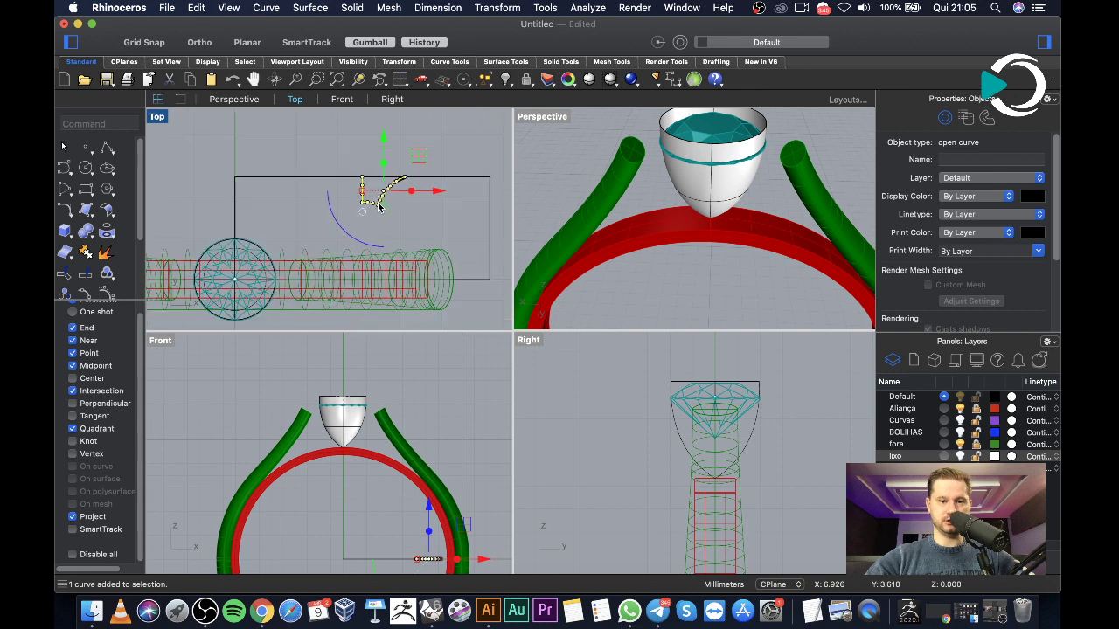
{"action": "key", "text": "Delete"}
{"action": "left_click_drag", "start_coordinate": [387, 159], "coordinate": [428, 208]}
{"action": "key", "text": "Delete"}
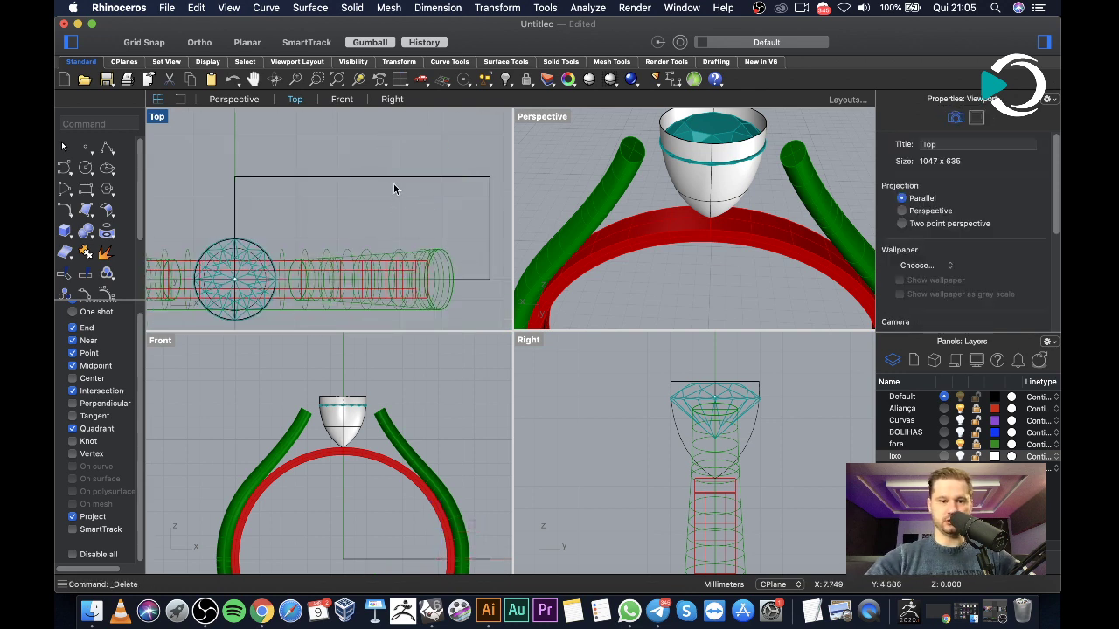
Delete an overlapping boundary rectangle and move the one beneath it in the positive Y direction, clear of the ring
{"action": "left_click", "coordinate": [394, 177]}
{"action": "left_click", "coordinate": [424, 210]}
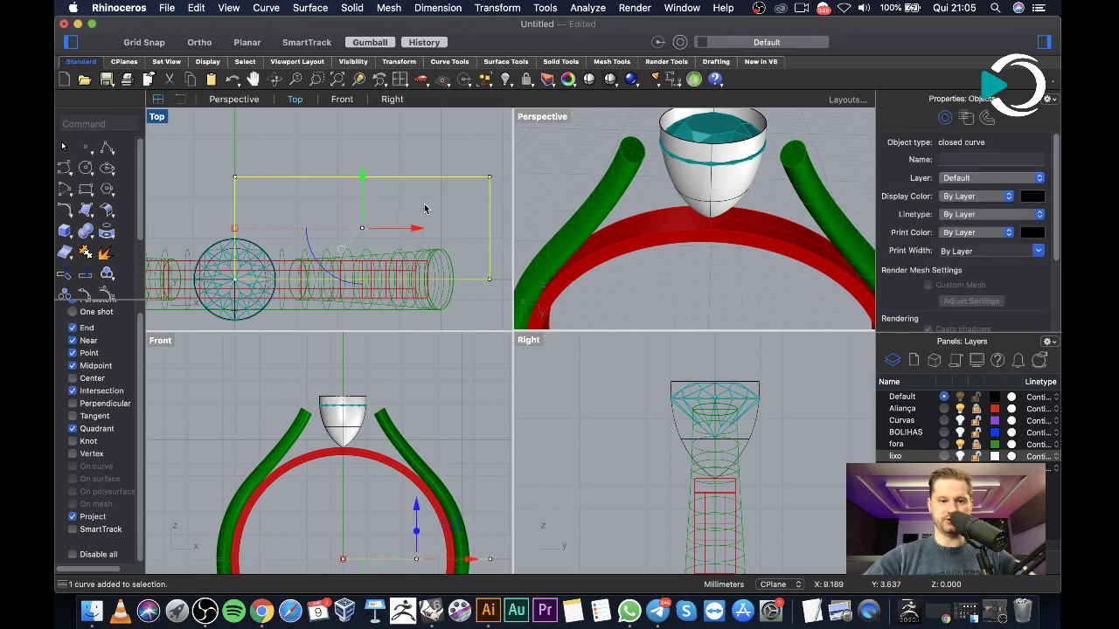
{"action": "key", "text": "Delete"}
{"action": "left_click", "coordinate": [407, 178]}
{"action": "scroll", "coordinate": [407, 180], "scroll_direction": "down", "scroll_amount": 6}
{"action": "left_click_drag", "start_coordinate": [382, 155], "coordinate": [383, 119]}
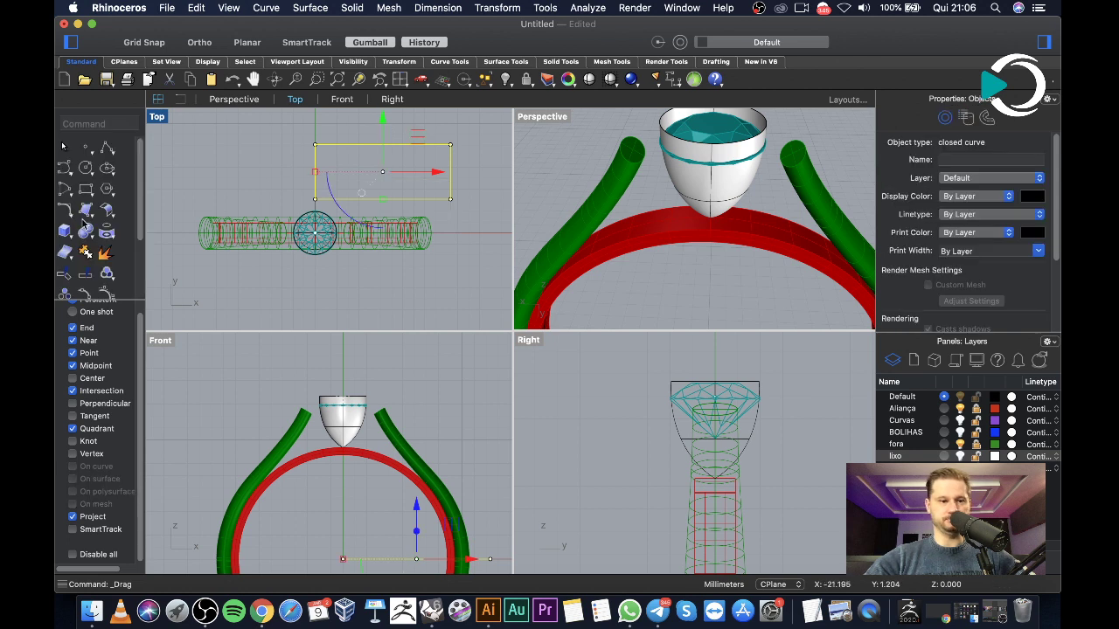
Draw two circles about 2.5 mm and about 4 mm in diameter side by side, and move the larger one inside the flattened rectangle
{"action": "left_click", "coordinate": [86, 168]}
{"action": "left_click", "coordinate": [346, 165]}
{"action": "left_click", "coordinate": [359, 167]}
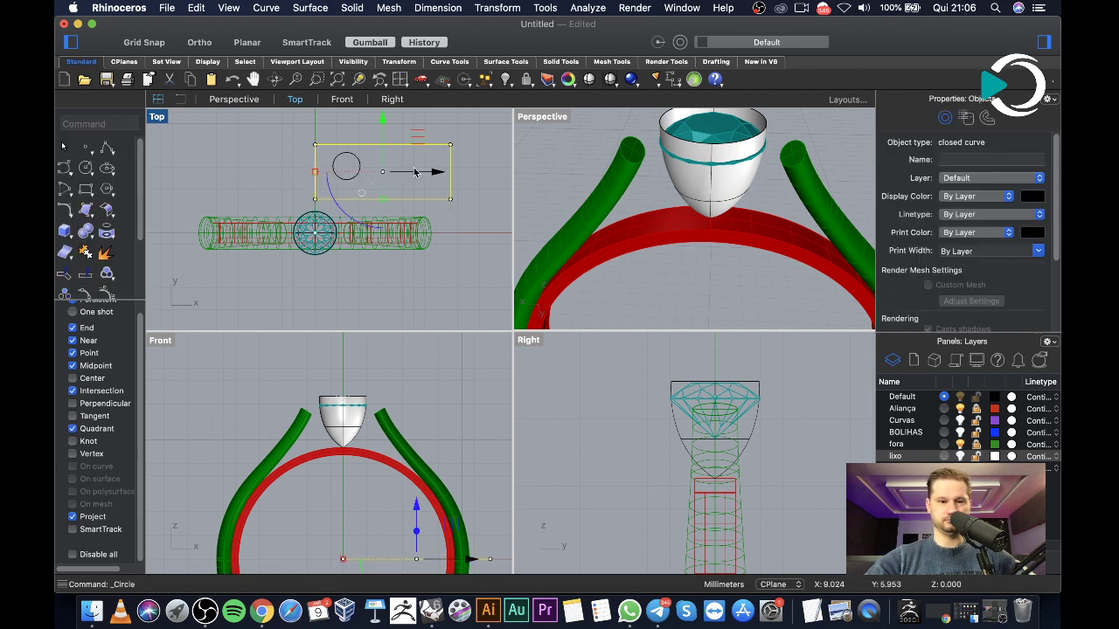
{"action": "right_click", "coordinate": [417, 165]}
{"action": "left_click", "coordinate": [437, 181]}
{"action": "left_click", "coordinate": [418, 162]}
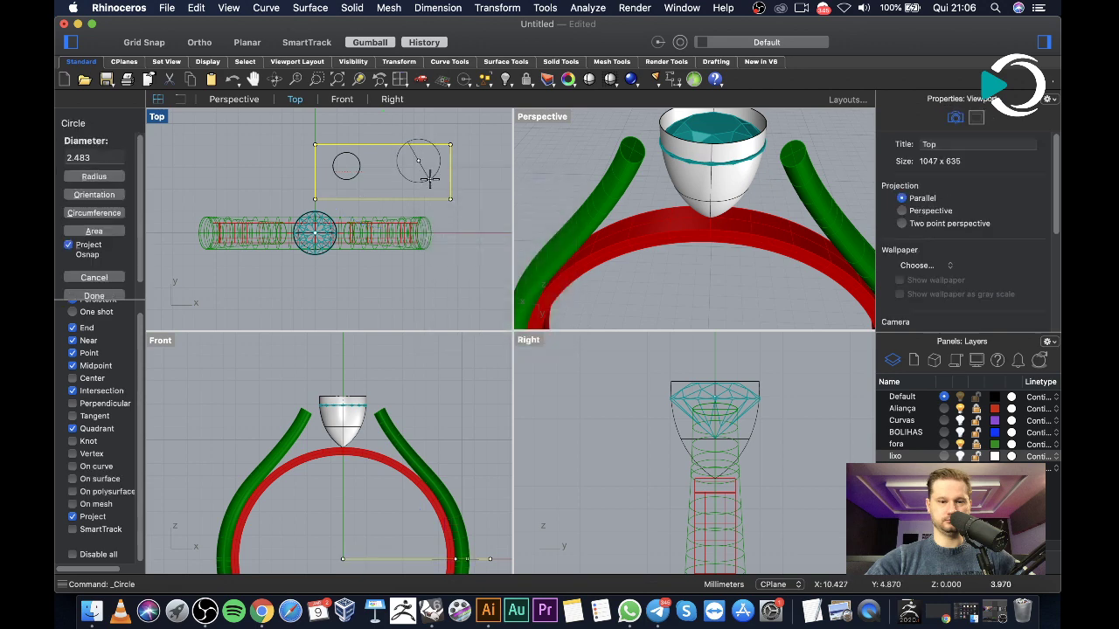
{"action": "left_click", "coordinate": [429, 182]}
{"action": "left_click", "coordinate": [442, 161]}
{"action": "left_click_drag", "start_coordinate": [418, 129], "coordinate": [418, 129]}
Select the flattened rectangle and both circles, and search the available commands for applying UV curves to a surface
{"action": "left_click", "coordinate": [271, 140]}
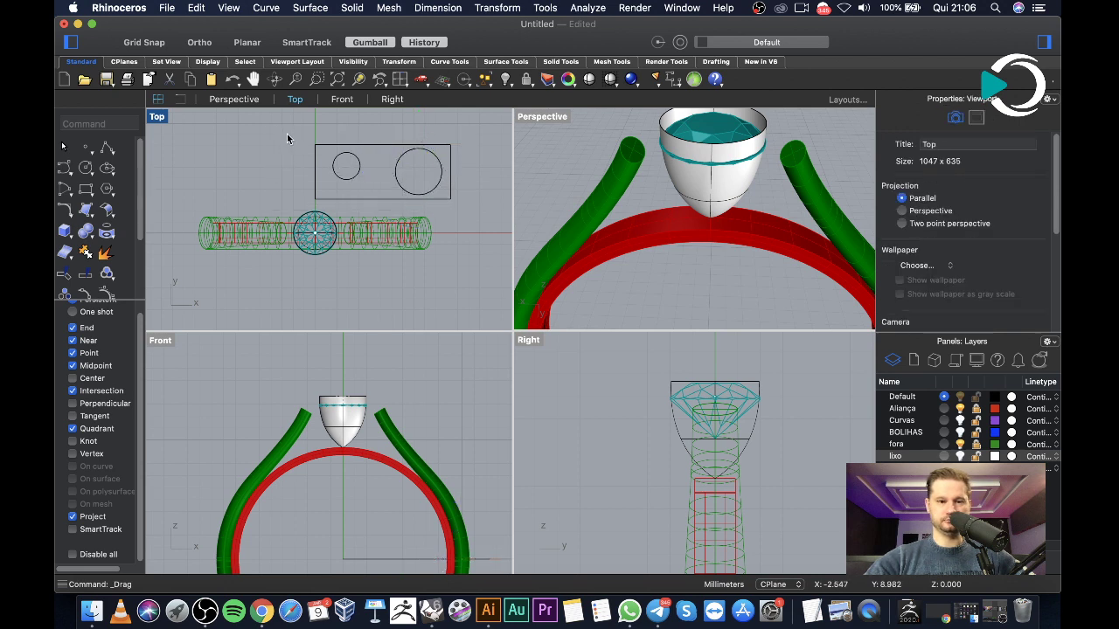
{"action": "left_click_drag", "start_coordinate": [292, 137], "coordinate": [486, 208]}
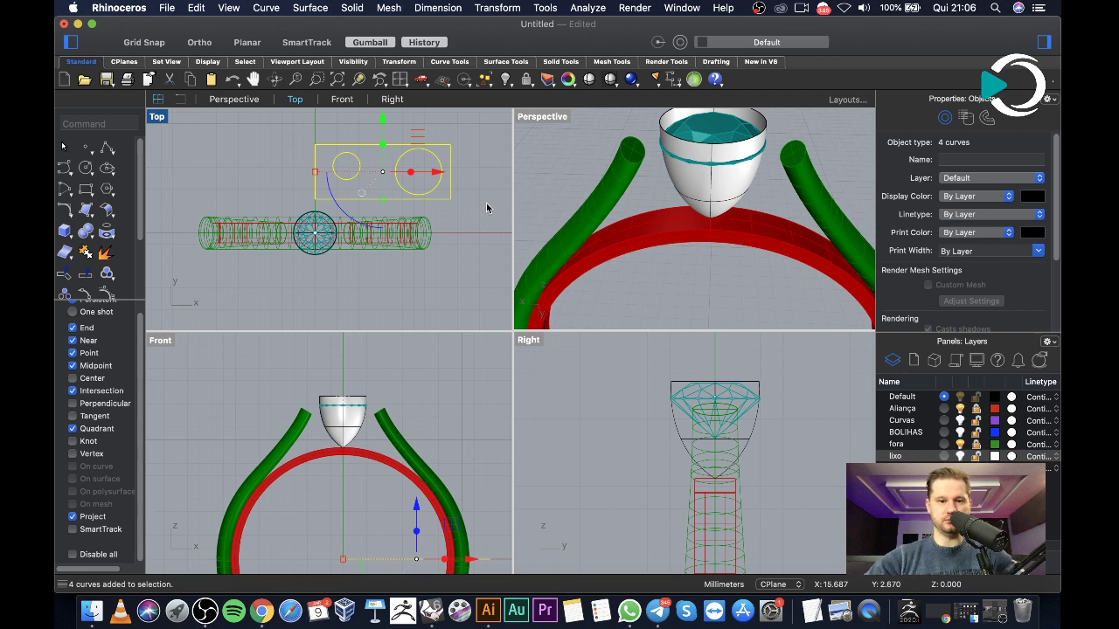
{"action": "type", "text": "UVEditor"}
{"action": "type", "text": "cr"}
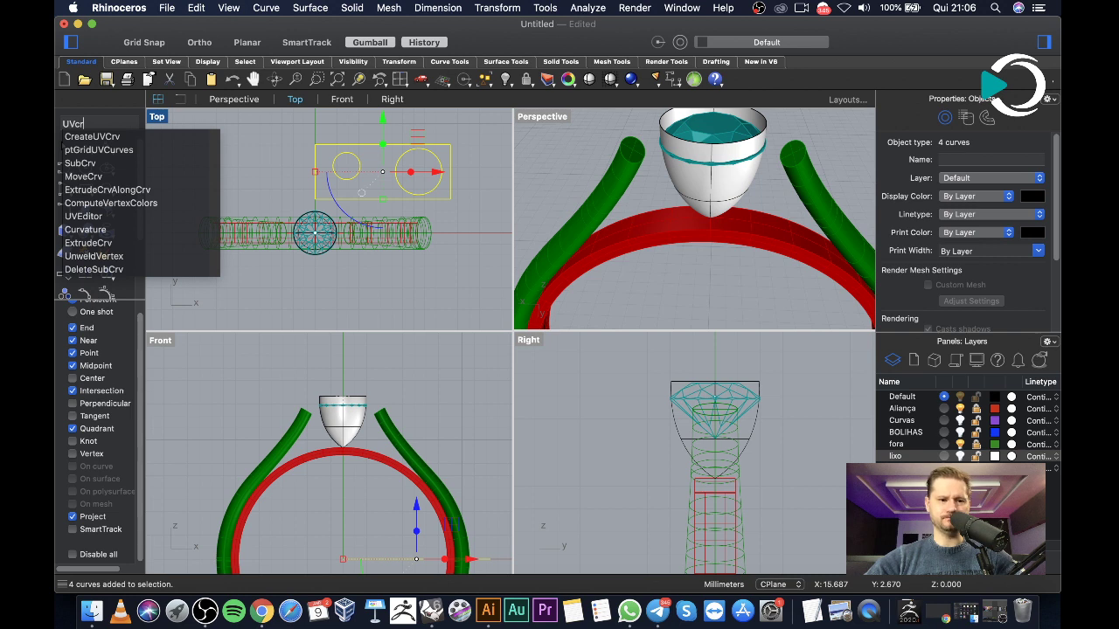
{"action": "key", "text": "Escape"}
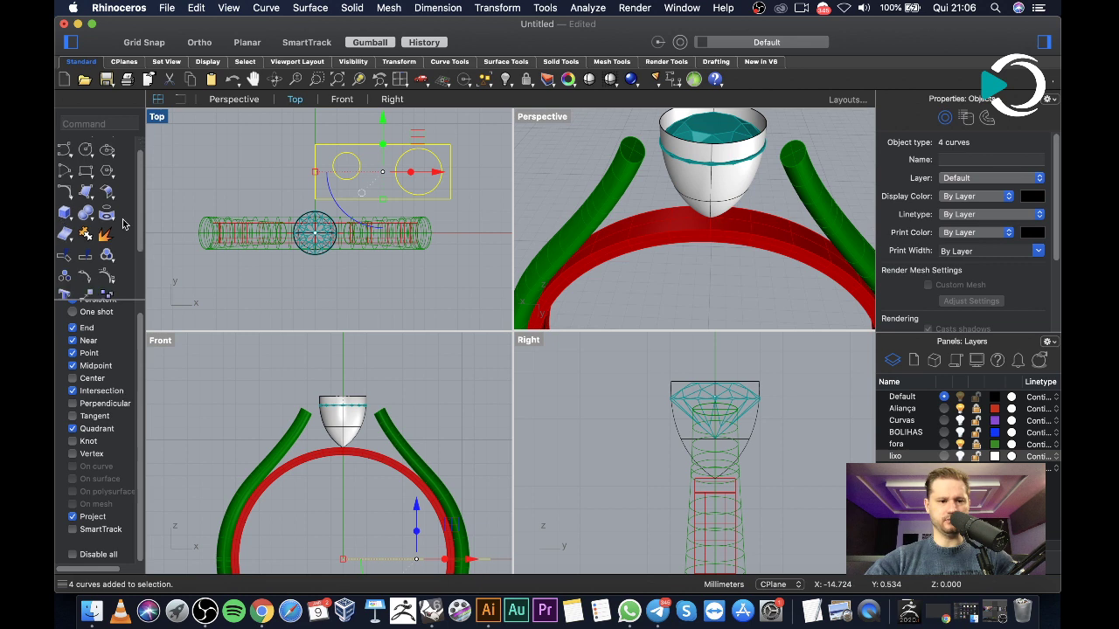
{"action": "left_click", "coordinate": [265, 11]}
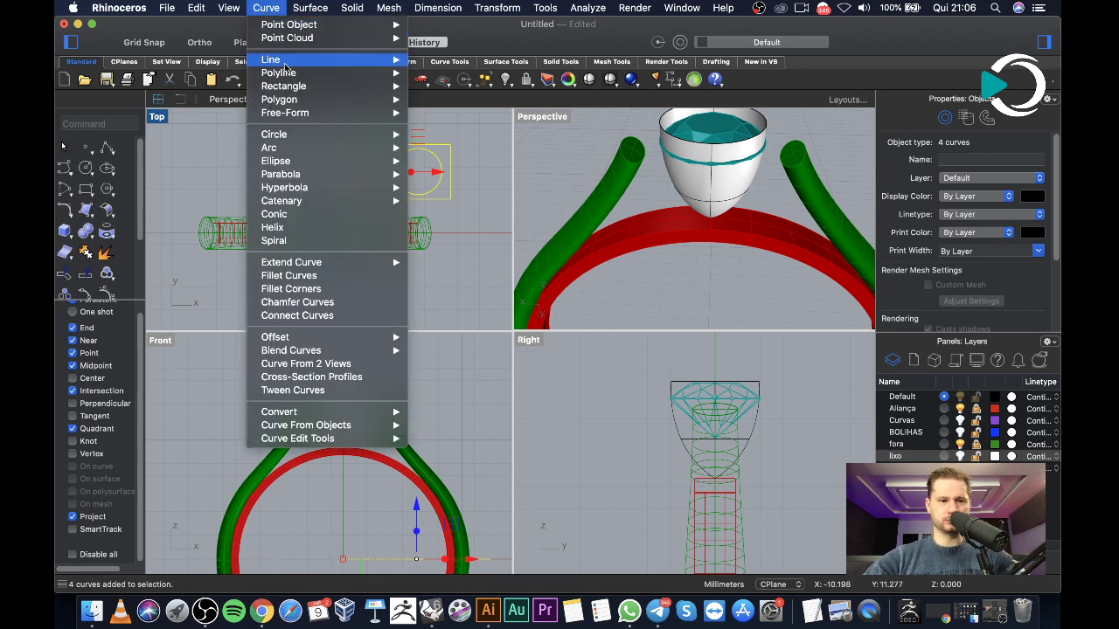
{"action": "mouse_move", "coordinate": [305, 268]}
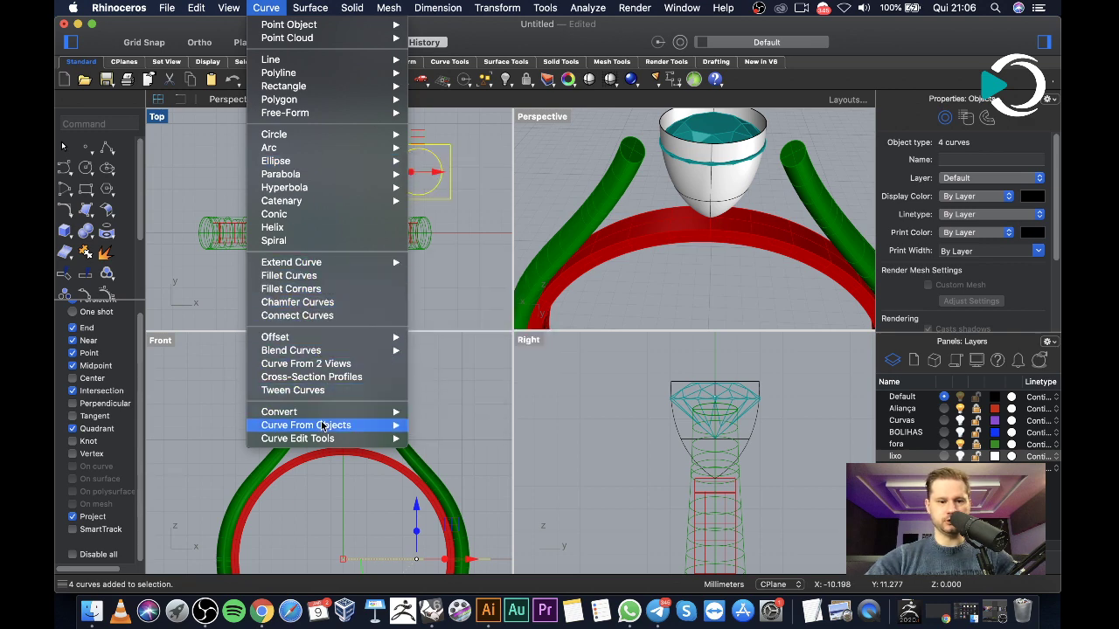
{"action": "mouse_move", "coordinate": [363, 9]}
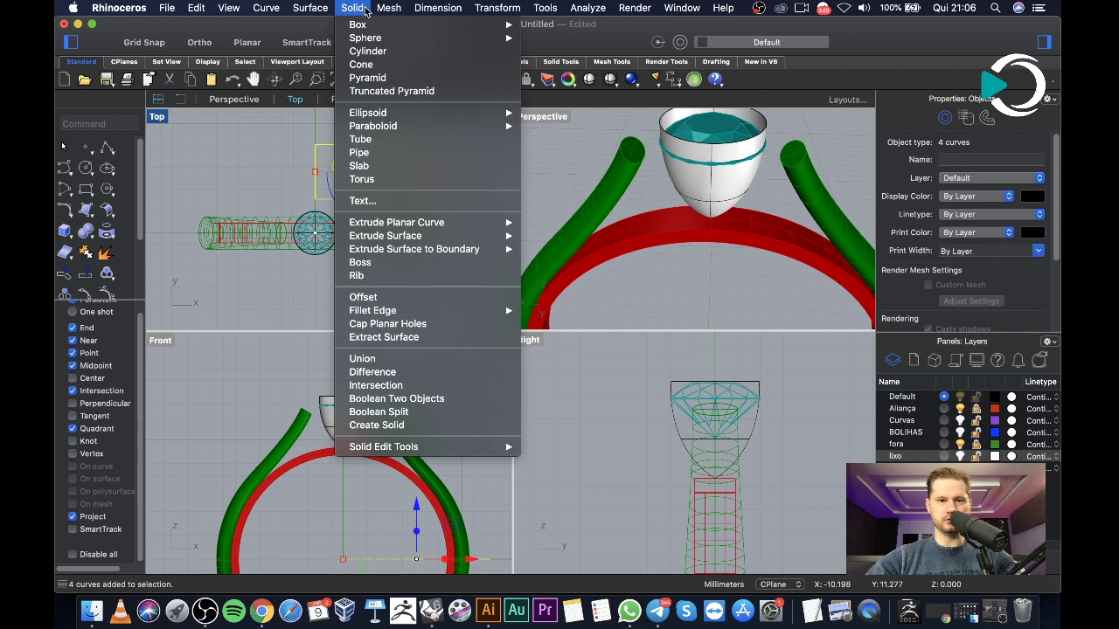
{"action": "mouse_move", "coordinate": [320, 8]}
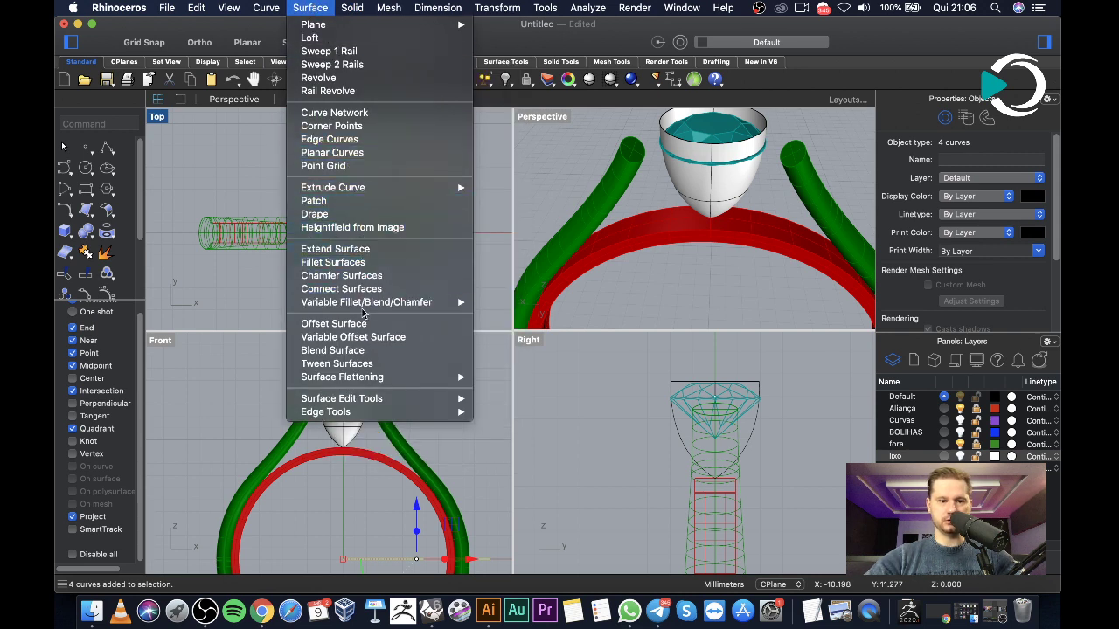
{"action": "mouse_move", "coordinate": [356, 401]}
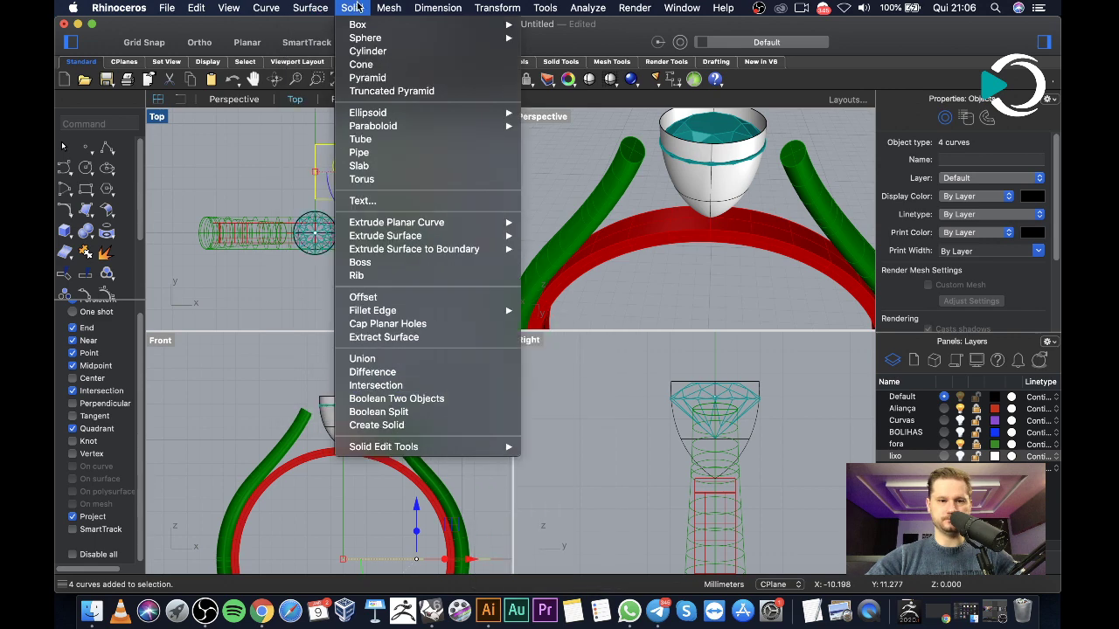
{"action": "mouse_move", "coordinate": [498, 9]}
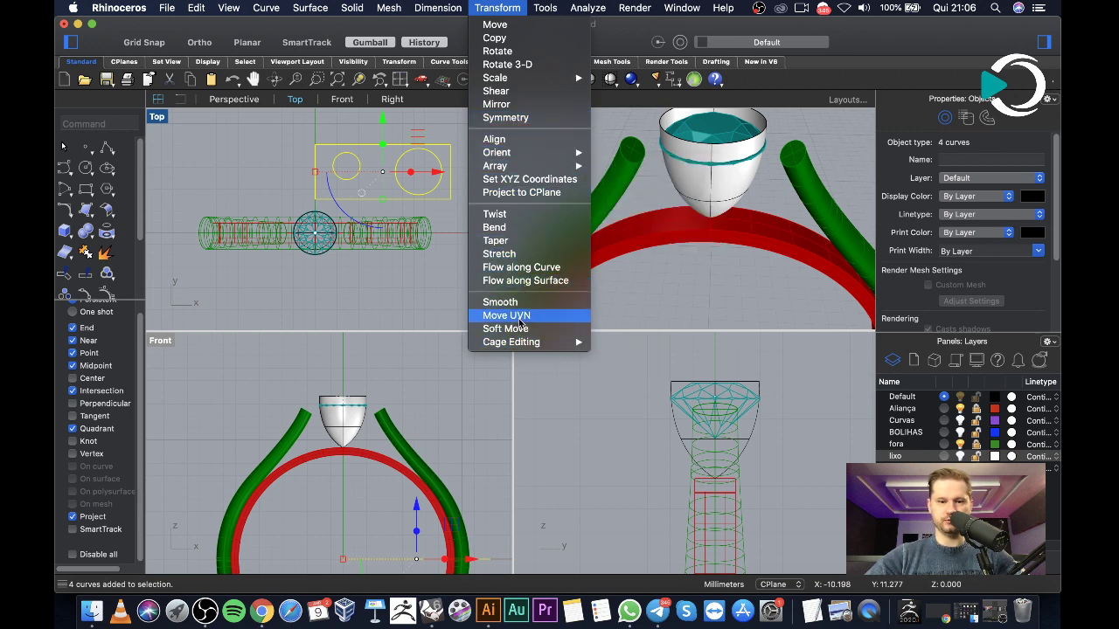
Cancel the started Project command and locate the Apply UV Curves command among the curve-from-object tools
{"action": "left_click", "coordinate": [108, 238]}
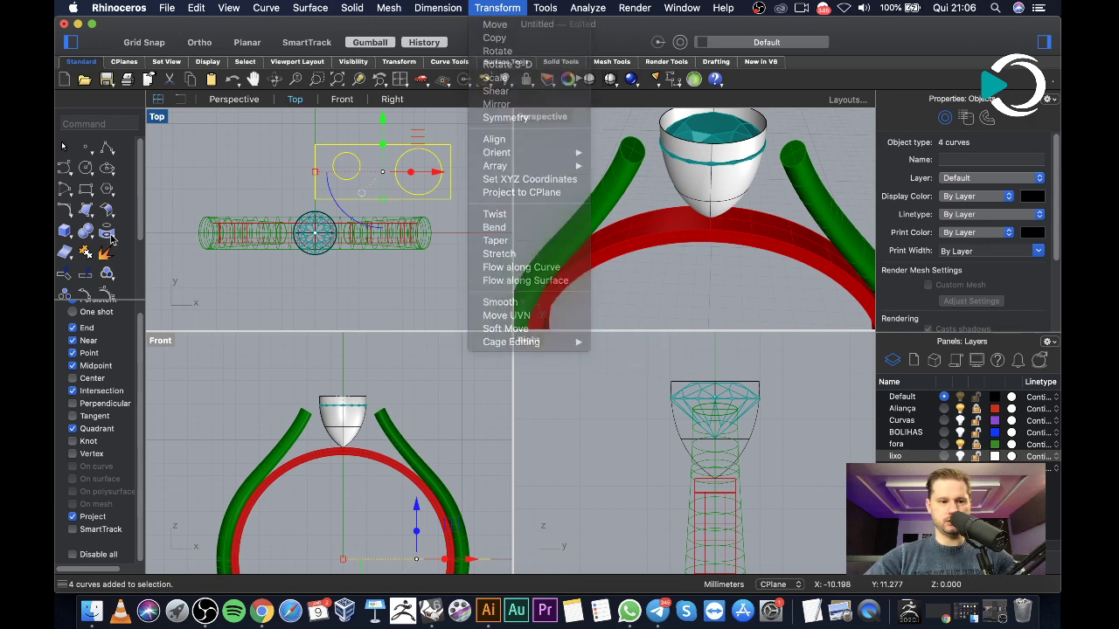
{"action": "left_click", "coordinate": [111, 236]}
{"action": "left_click", "coordinate": [111, 237]}
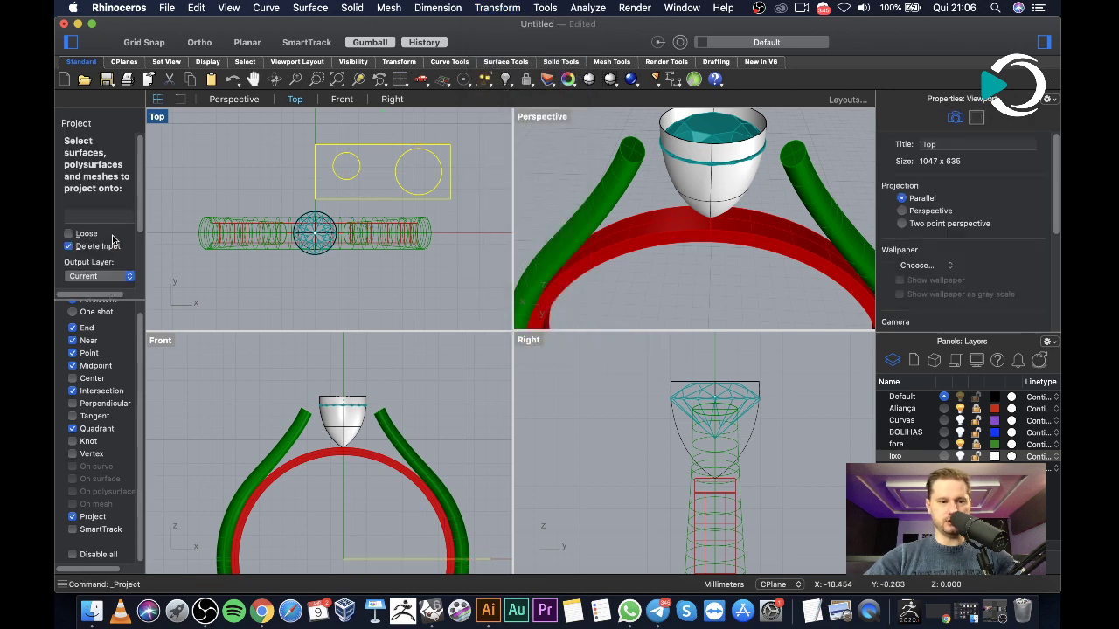
{"action": "key", "text": "Escape"}
{"action": "left_click", "coordinate": [107, 232]}
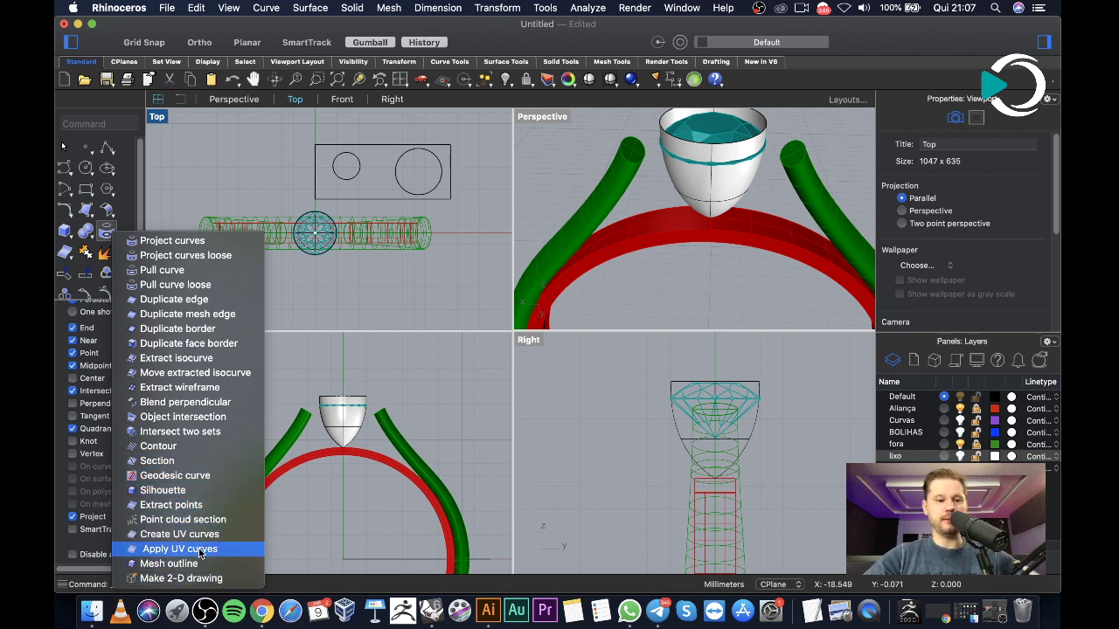
{"action": "left_click", "coordinate": [401, 367]}
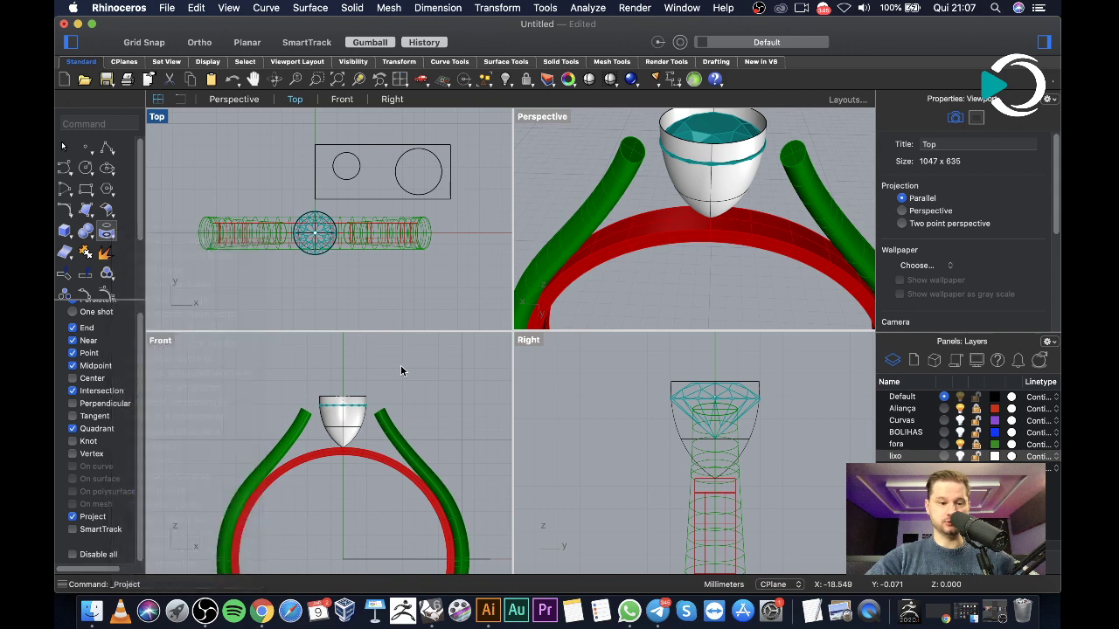
Apply the flattened rectangle and both circles as UV curves onto the cup setting's surface
{"action": "left_click_drag", "start_coordinate": [308, 130], "coordinate": [474, 204]}
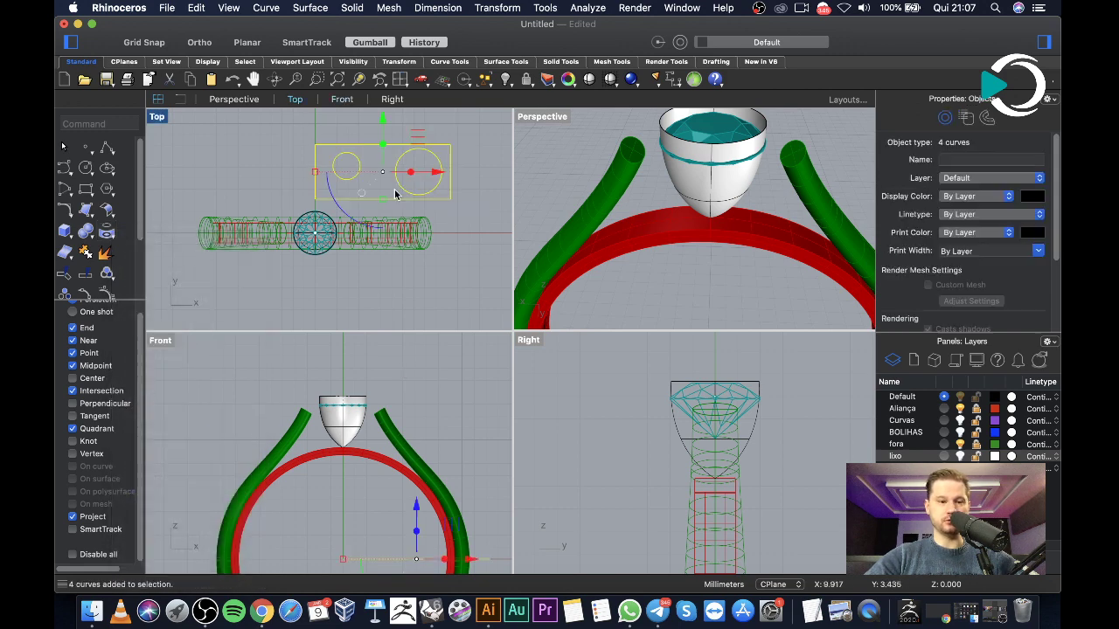
{"action": "left_click", "coordinate": [107, 230]}
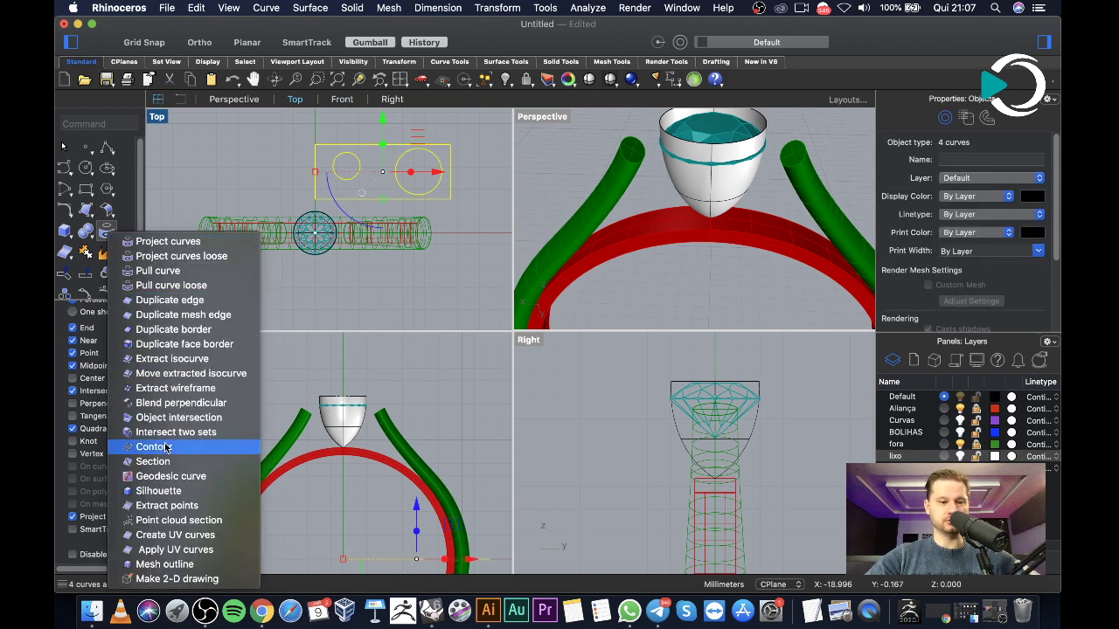
{"action": "left_click", "coordinate": [179, 556]}
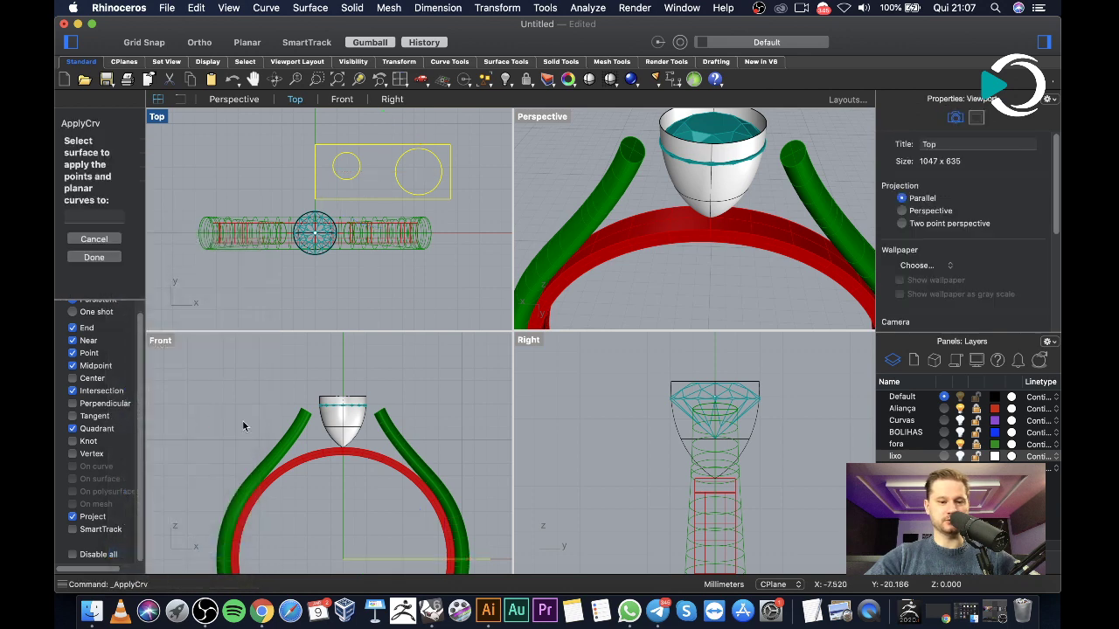
{"action": "scroll", "coordinate": [722, 187], "scroll_direction": "up", "scroll_amount": 3}
{"action": "left_click", "coordinate": [731, 189]}
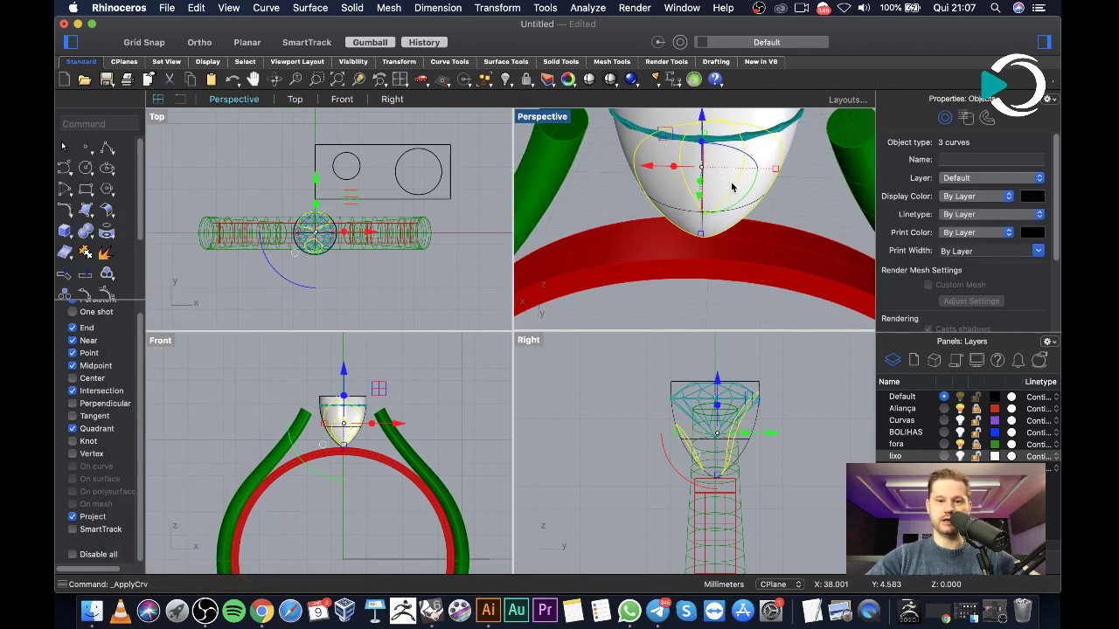
{"action": "scroll", "coordinate": [628, 206], "scroll_direction": "down", "scroll_amount": 2}
{"action": "left_click", "coordinate": [533, 149]}
{"action": "right_click_drag", "start_coordinate": [769, 162], "coordinate": [586, 140]}
{"action": "left_click", "coordinate": [404, 155]}
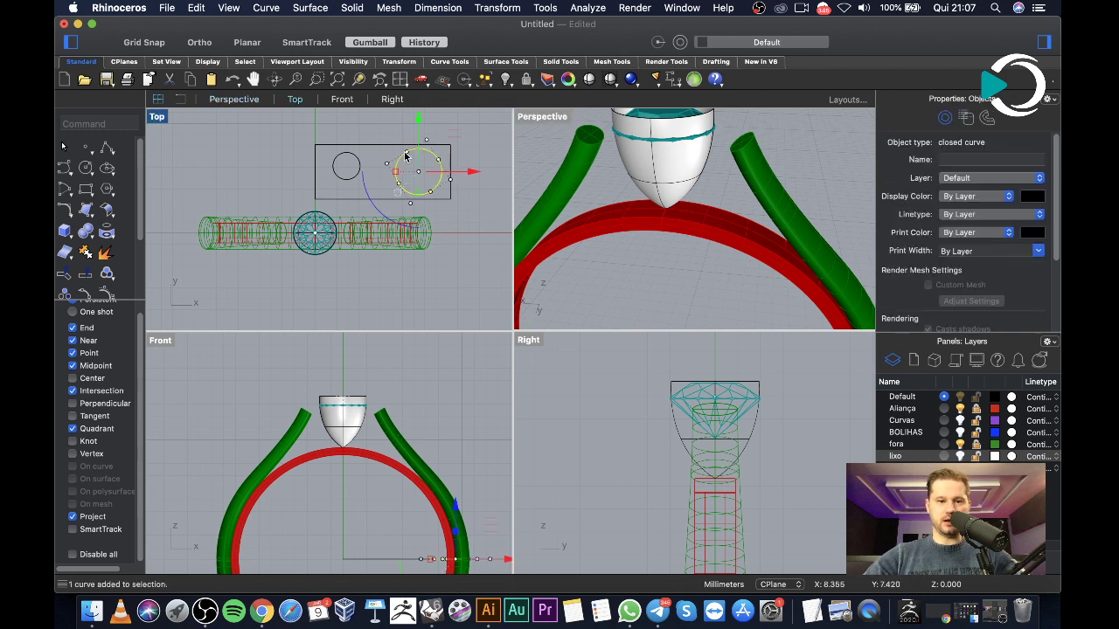
{"action": "right_click", "coordinate": [405, 155]}
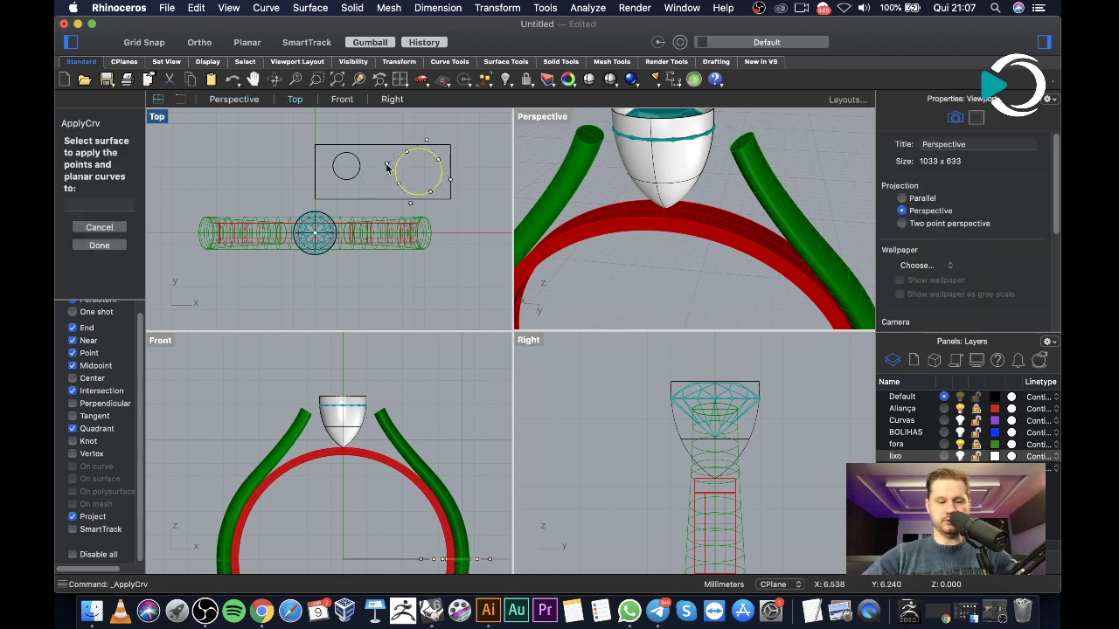
{"action": "key", "text": "Escape"}
Delete both circles inside the flattened rectangle
{"action": "left_click", "coordinate": [401, 164]}
{"action": "key", "text": "Delete"}
{"action": "left_click", "coordinate": [356, 163]}
{"action": "key", "text": "Delete"}
Draw a start, end, point-on-arc curve between the ends of the flattened rectangle's left edge, bulging outward about 1.1 mm
{"action": "right_click_drag", "start_coordinate": [699, 125], "coordinate": [672, 163]}
{"action": "scroll", "coordinate": [684, 143], "scroll_direction": "down", "scroll_amount": 4}
{"action": "scroll", "coordinate": [426, 172], "scroll_direction": "up", "scroll_amount": 4}
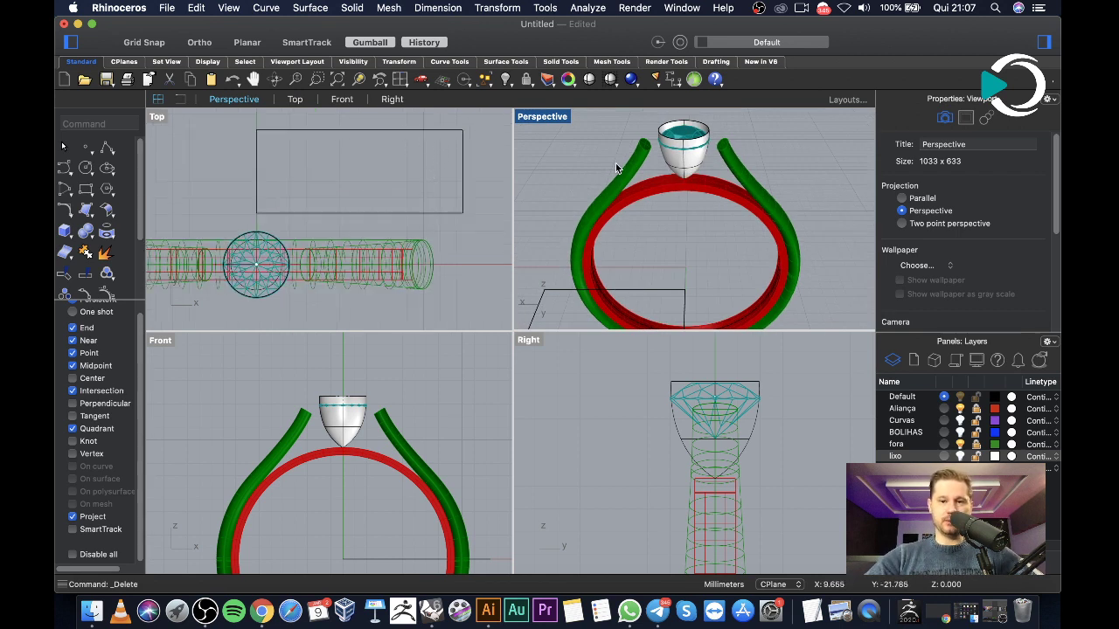
{"action": "scroll", "coordinate": [719, 129], "scroll_direction": "up", "scroll_amount": 3}
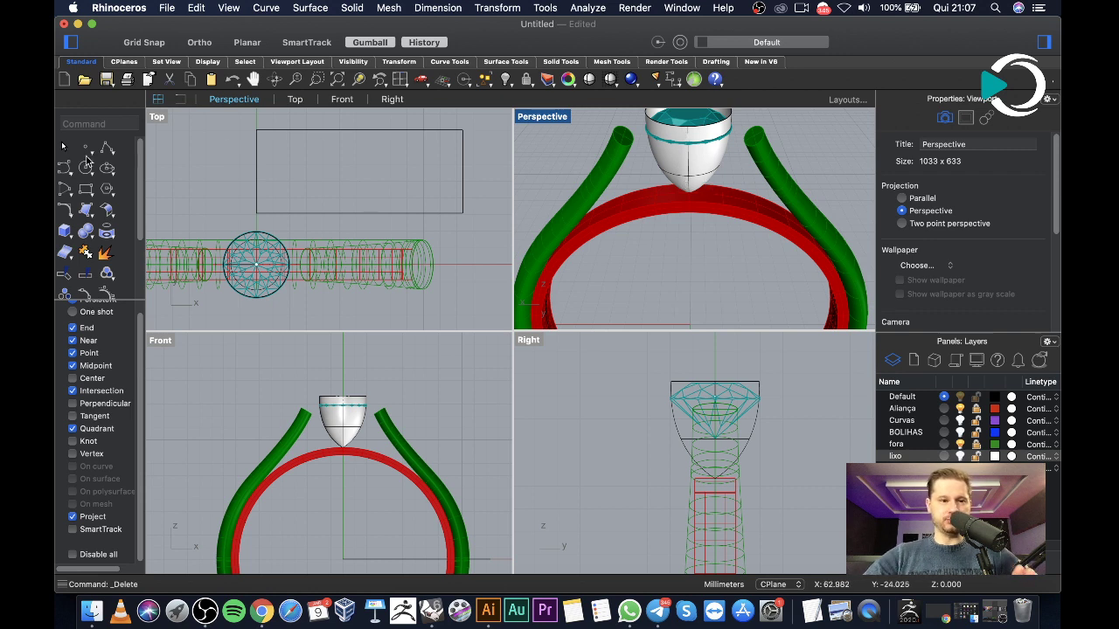
{"action": "left_click", "coordinate": [76, 199]}
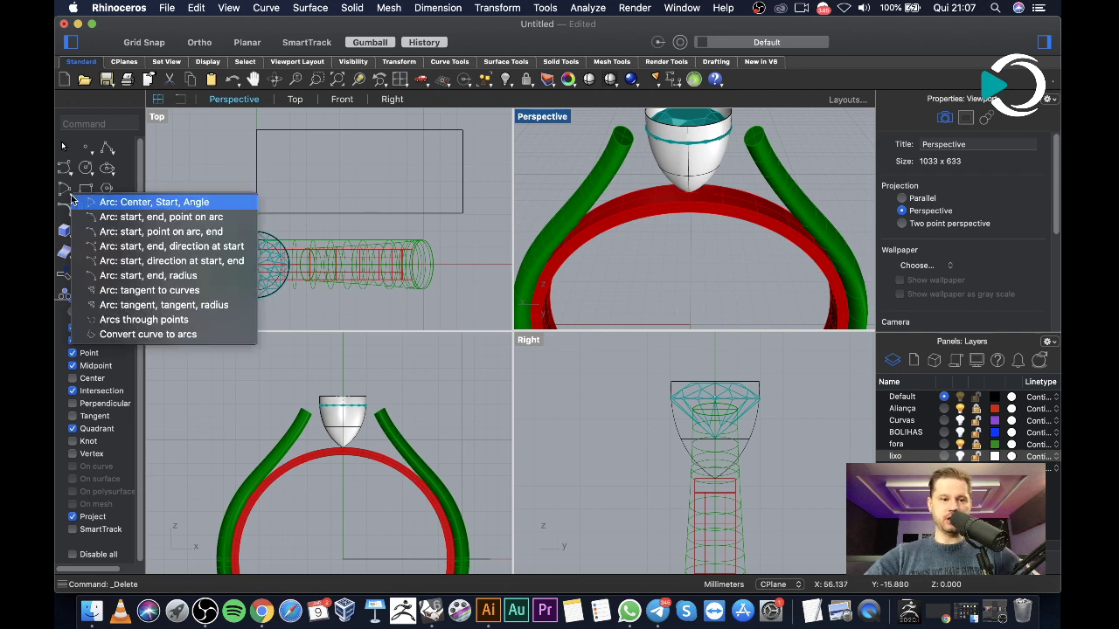
{"action": "left_click", "coordinate": [133, 222]}
{"action": "left_click", "coordinate": [256, 214]}
{"action": "left_click", "coordinate": [257, 131]}
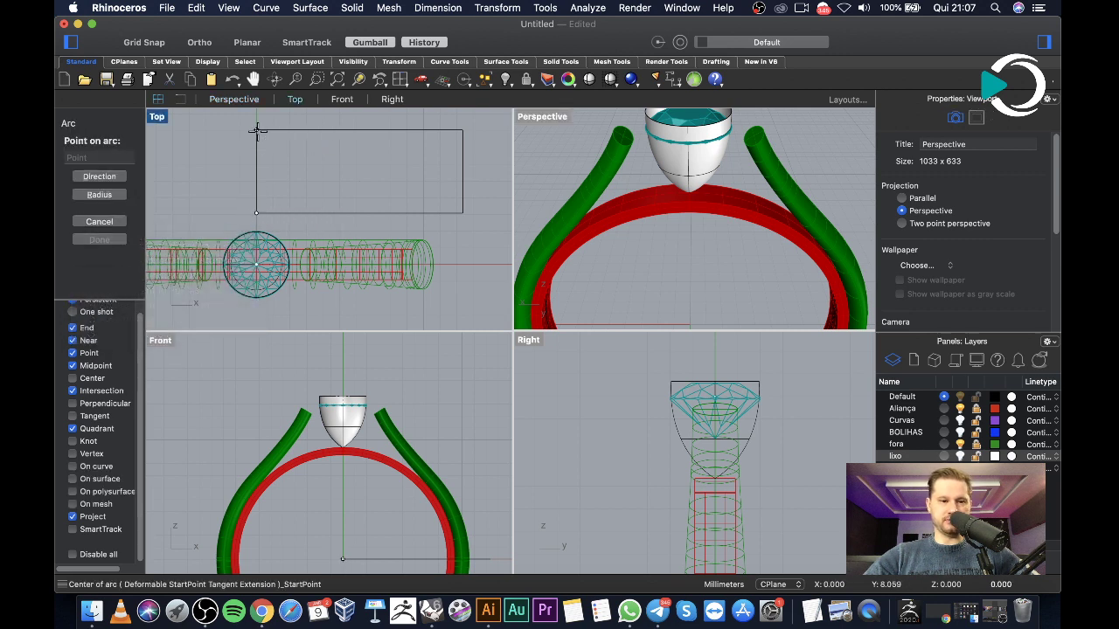
{"action": "left_click", "coordinate": [239, 173]}
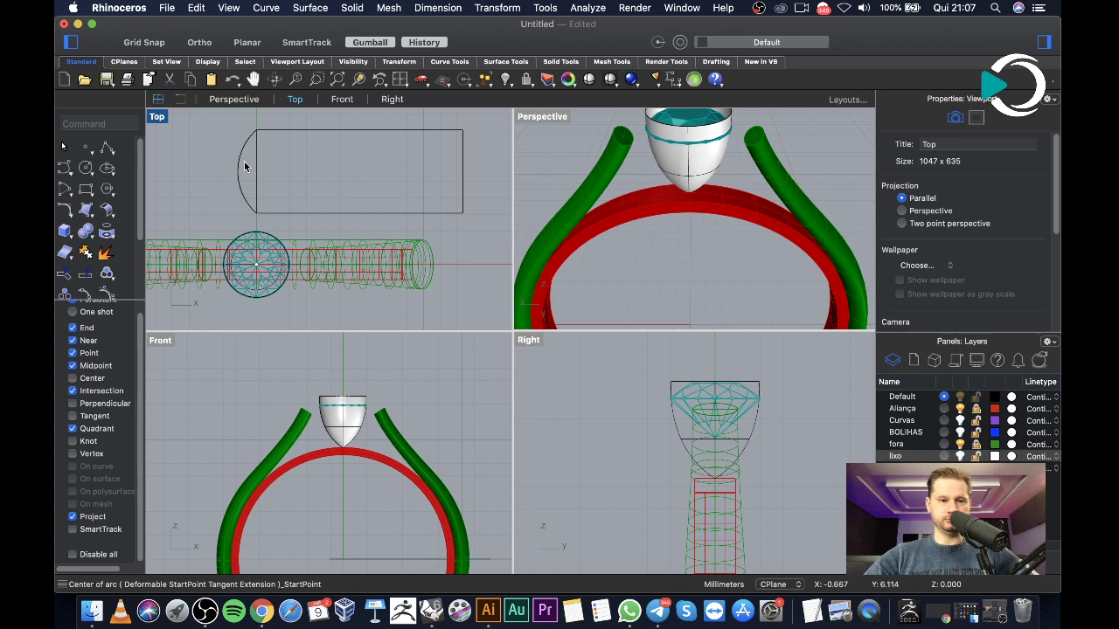
Mirror the arc across the rectangle's left edge, keeping the original, to form a pointed oval
{"action": "left_click", "coordinate": [240, 172]}
{"action": "type", "text": "mi"}
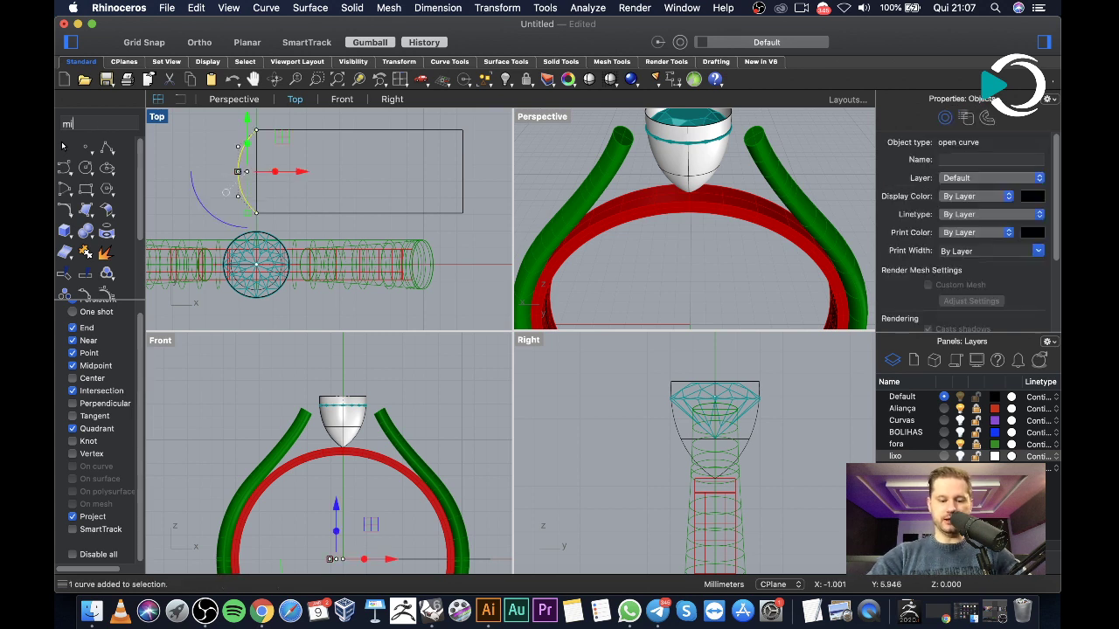
{"action": "type", "text": "r"}
{"action": "key", "text": "Return"}
{"action": "left_click", "coordinate": [257, 212]}
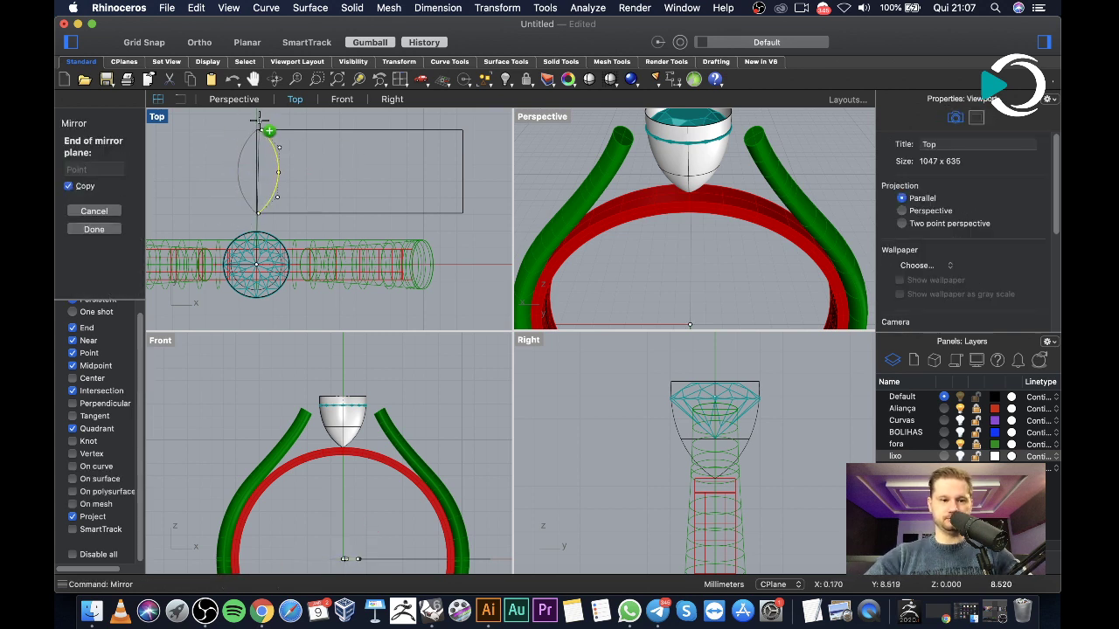
{"action": "left_click", "coordinate": [257, 131]}
{"action": "key", "text": "Escape"}
Move both arcs inside the rectangle, from the outer arc's midpoint to the midpoint of the rectangle's left edge, accepting the history break
{"action": "scroll", "coordinate": [231, 147], "scroll_direction": "down", "scroll_amount": 2}
{"action": "left_click_drag", "start_coordinate": [204, 127], "coordinate": [266, 199]}
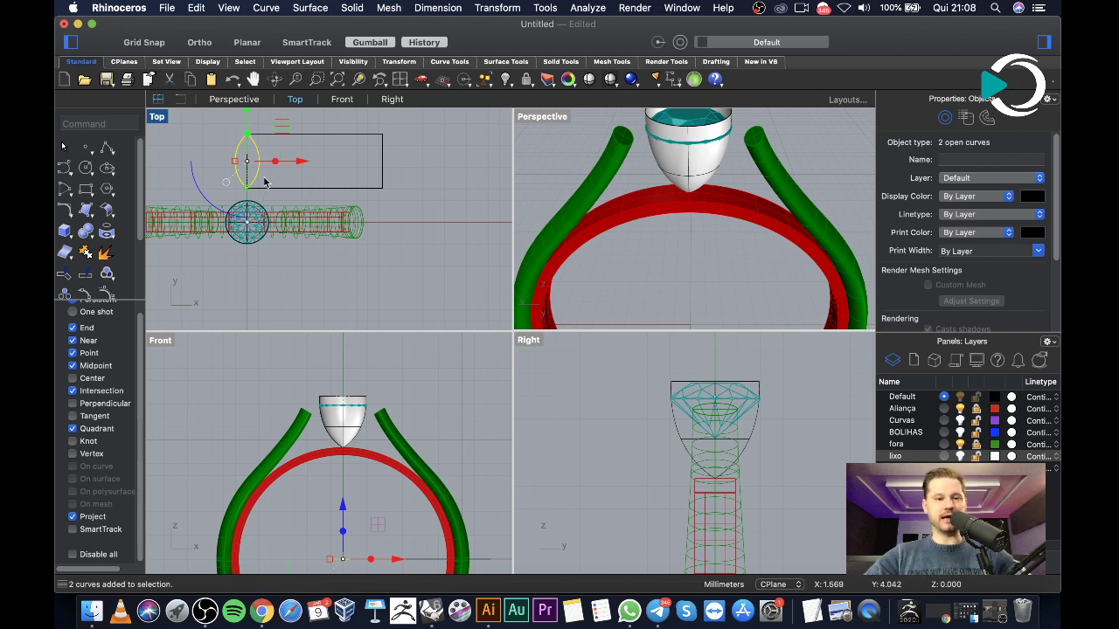
{"action": "type", "text": "Move"}
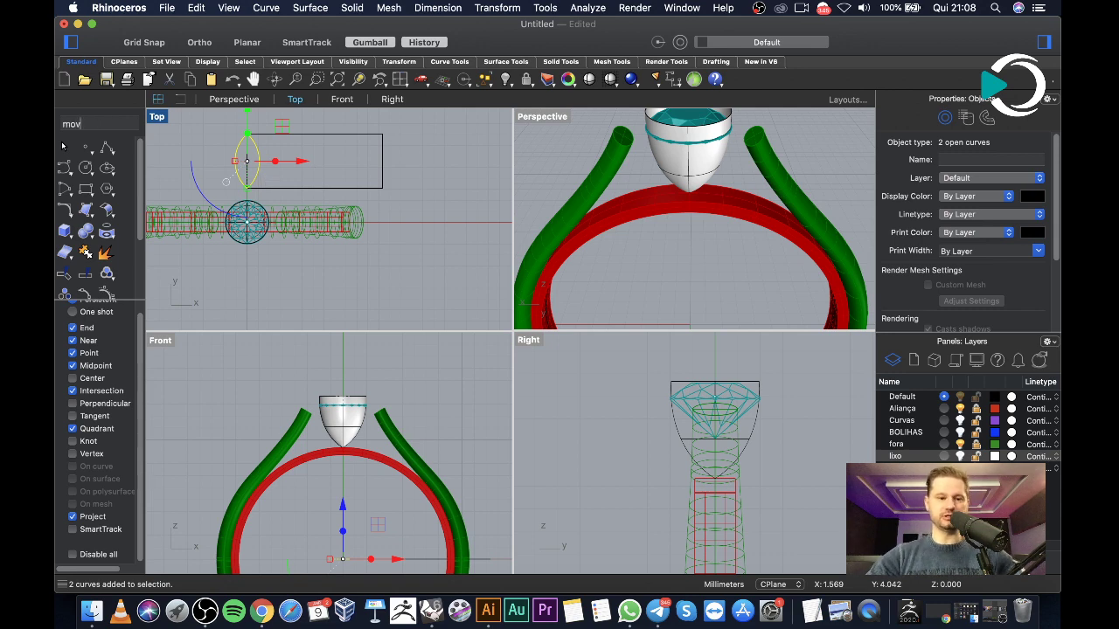
{"action": "key", "text": "Return"}
{"action": "scroll", "coordinate": [225, 149], "scroll_direction": "up", "scroll_amount": 3}
{"action": "left_click", "coordinate": [243, 166]}
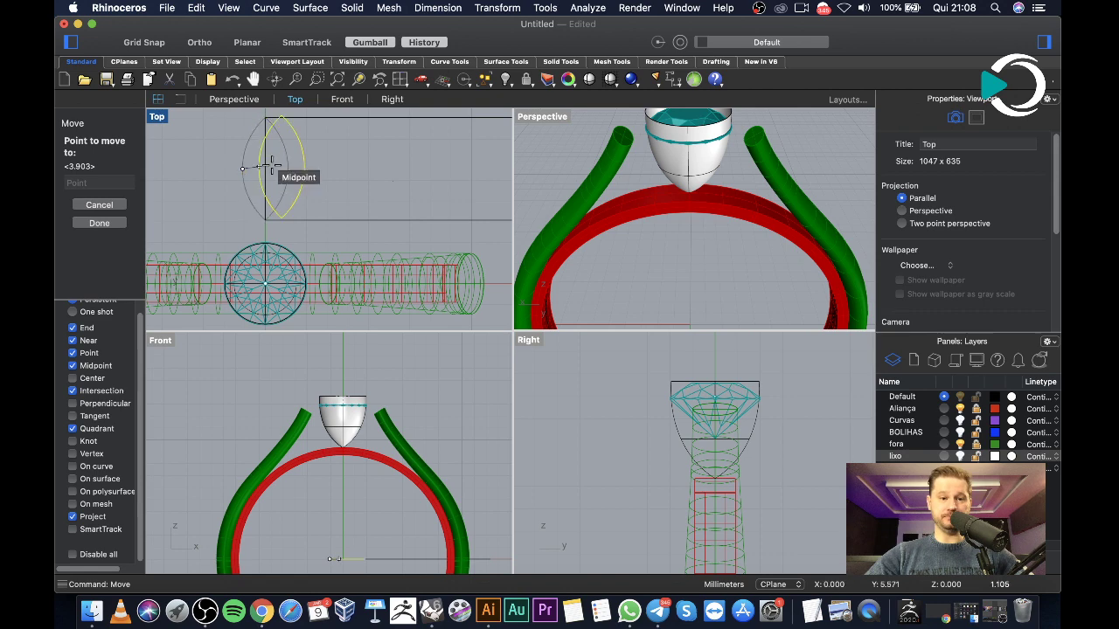
{"action": "left_click", "coordinate": [266, 166]}
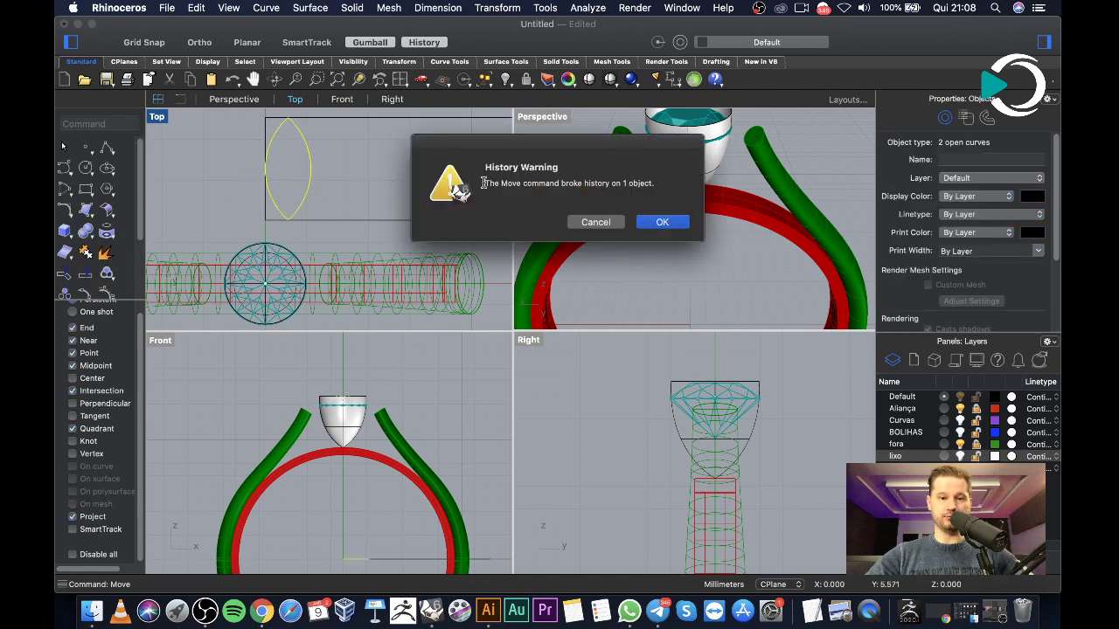
{"action": "left_click", "coordinate": [657, 223]}
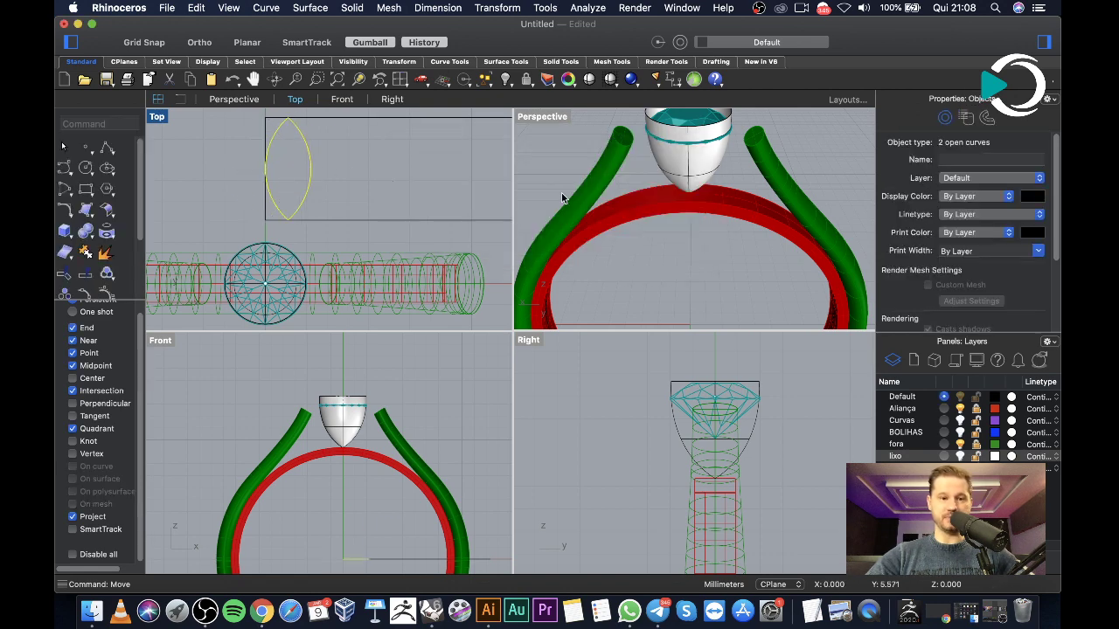
{"action": "left_click", "coordinate": [374, 195]}
{"action": "scroll", "coordinate": [334, 175], "scroll_direction": "down", "scroll_amount": 2}
{"action": "scroll", "coordinate": [334, 178], "scroll_direction": "down", "scroll_amount": 1}
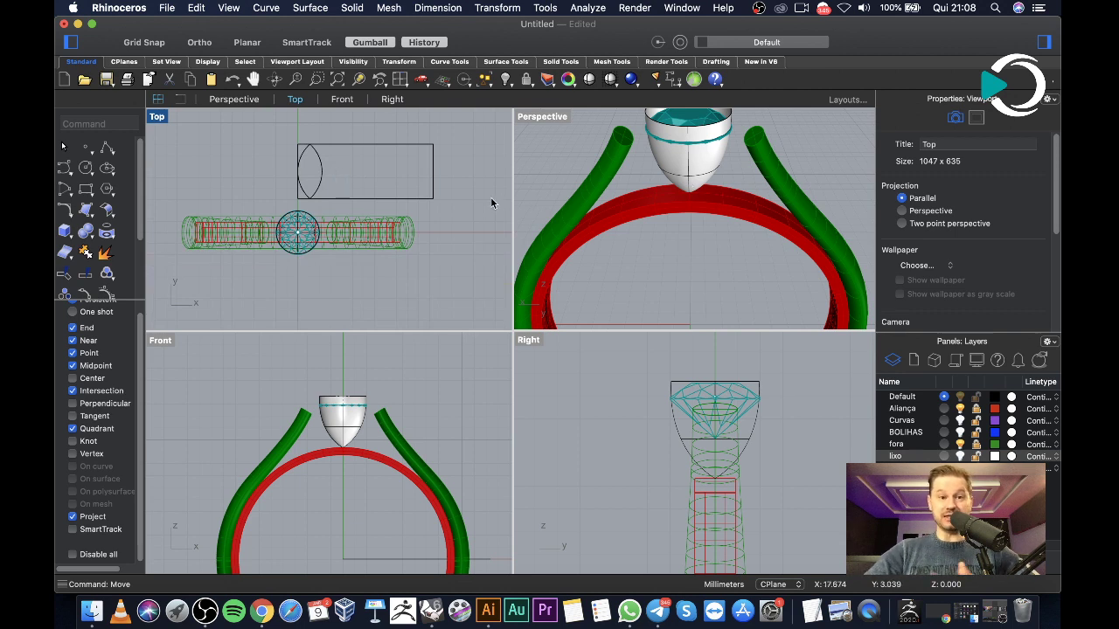
{"action": "left_click", "coordinate": [700, 173]}
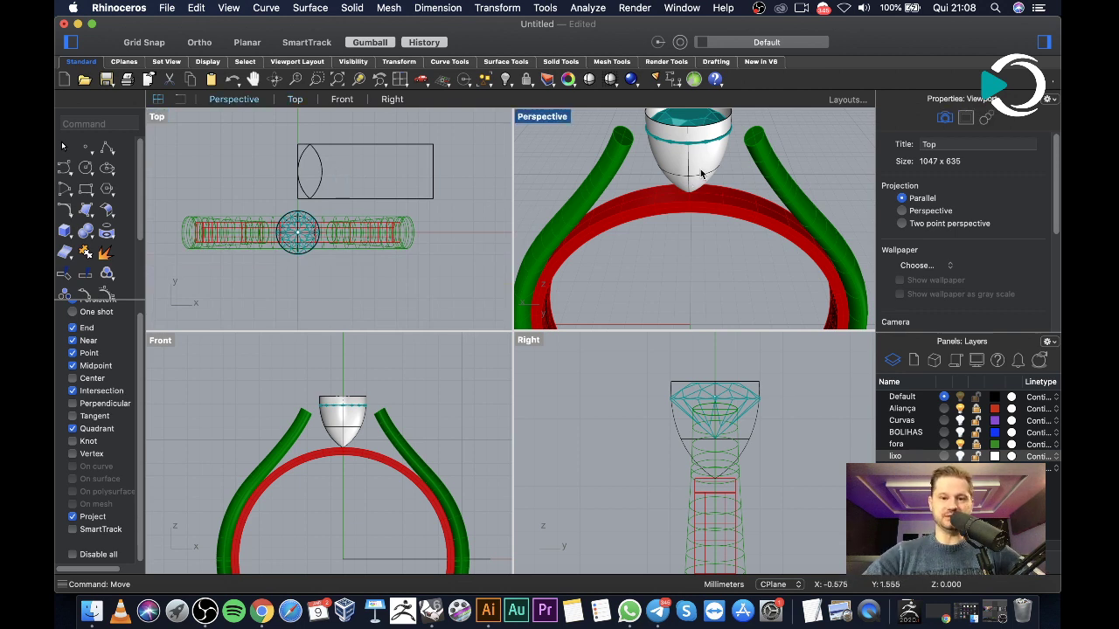
{"action": "left_click", "coordinate": [481, 156]}
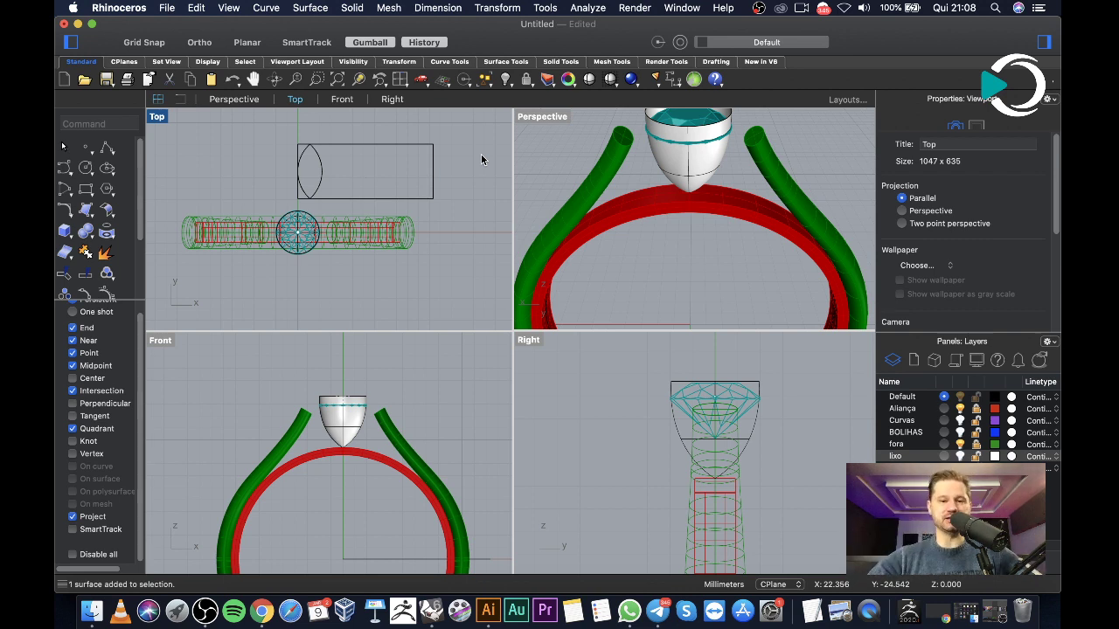
{"action": "scroll", "coordinate": [481, 153], "scroll_direction": "down", "scroll_amount": 1}
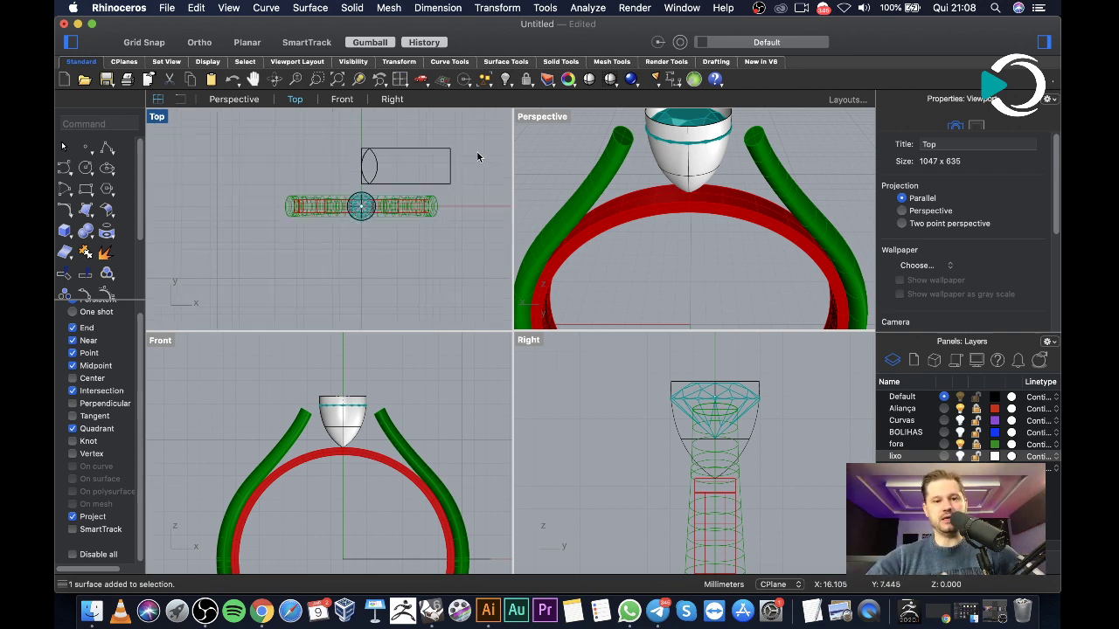
{"action": "scroll", "coordinate": [478, 157], "scroll_direction": "down", "scroll_amount": 4}
{"action": "right_click_drag", "start_coordinate": [478, 159], "coordinate": [420, 166]}
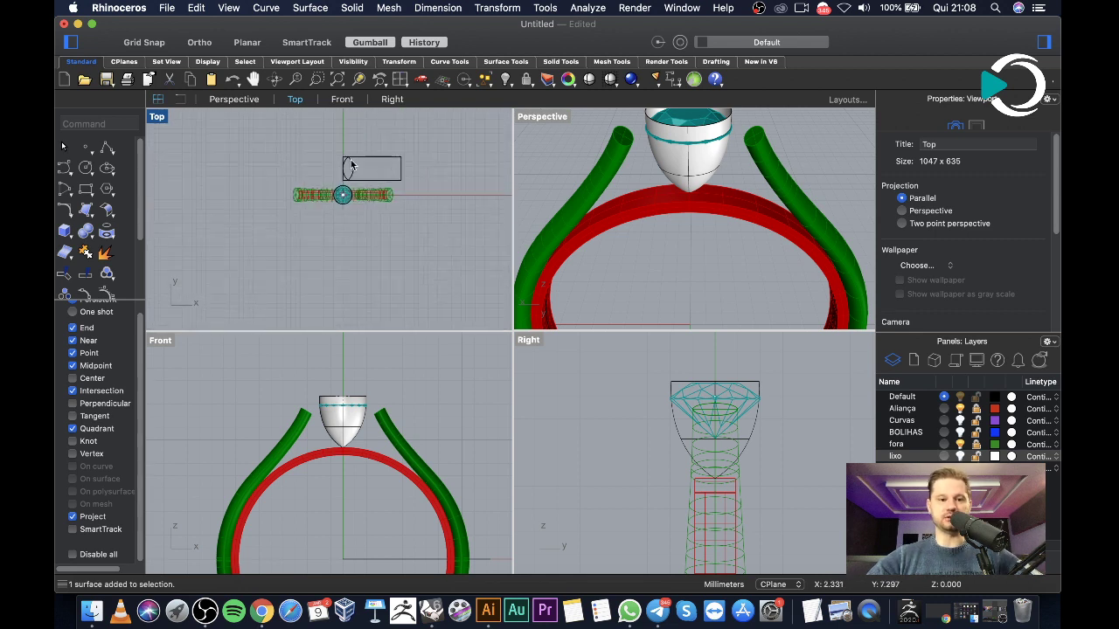
Copy the pointed oval three times along the rectangle, placing each copy edge to edge with the previous one
{"action": "scroll", "coordinate": [359, 165], "scroll_direction": "up", "scroll_amount": 3}
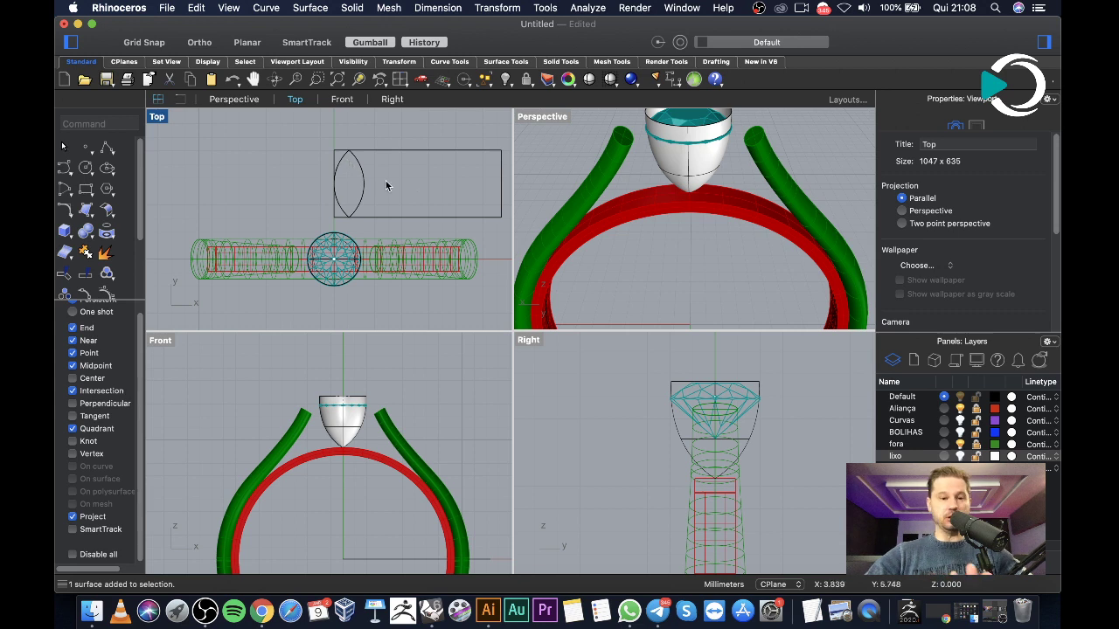
{"action": "left_click", "coordinate": [346, 160]}
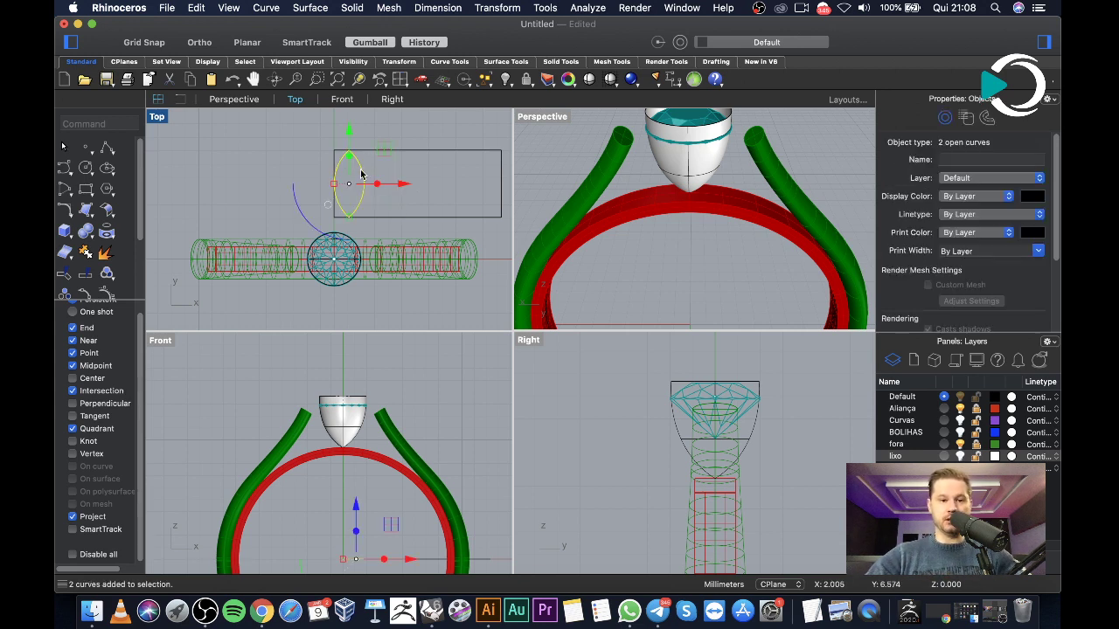
{"action": "type", "text": "Copy"}
{"action": "key", "text": "Return"}
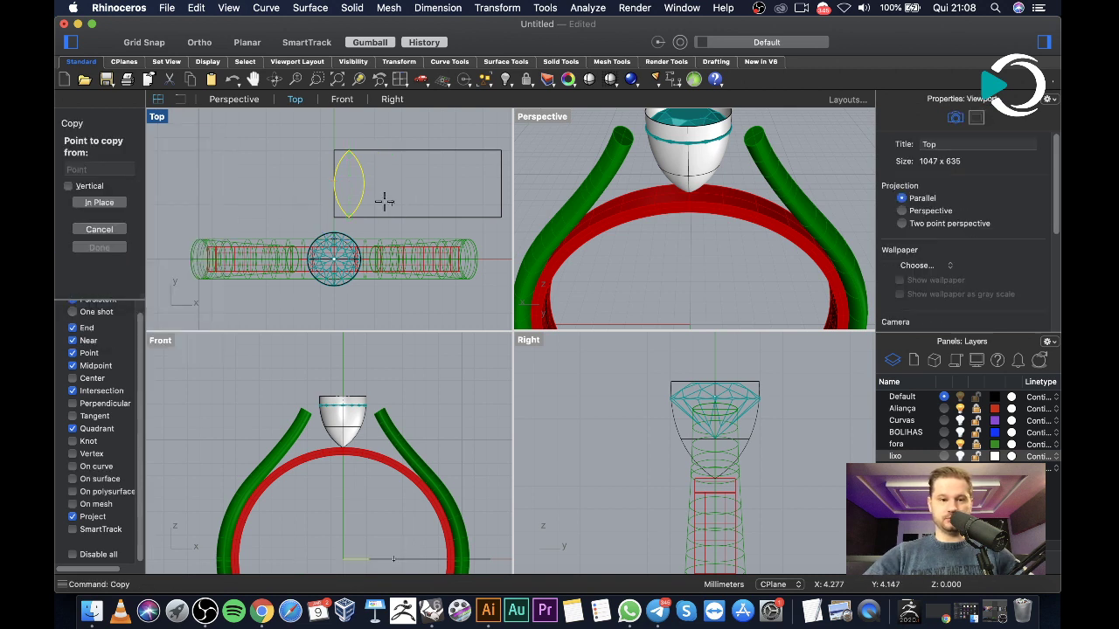
{"action": "left_click", "coordinate": [334, 184]}
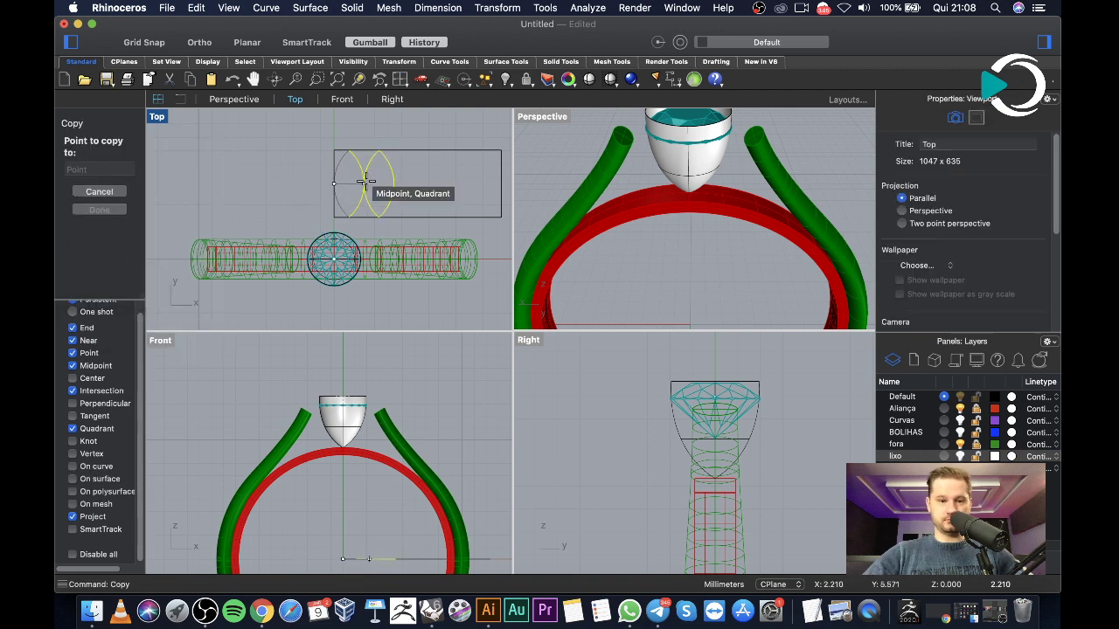
{"action": "left_click", "coordinate": [364, 183]}
{"action": "left_click", "coordinate": [395, 184]}
{"action": "left_click", "coordinate": [425, 184]}
{"action": "key", "text": "Return"}
{"action": "left_click_drag", "start_coordinate": [471, 194], "coordinate": [341, 162]}
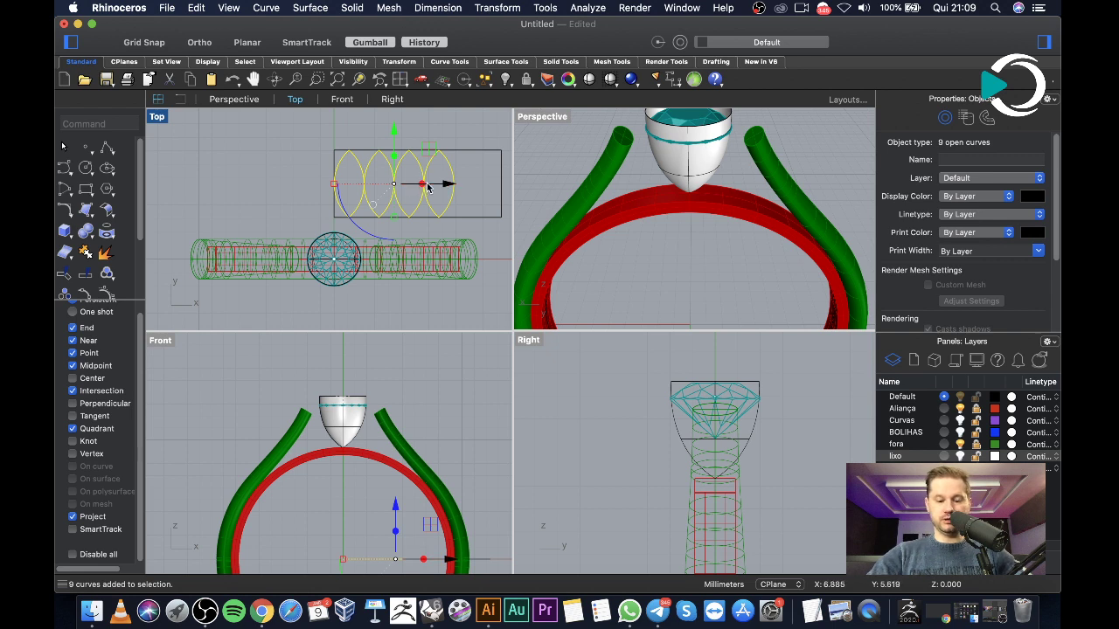
{"action": "type", "text": "C"}
{"action": "key", "text": "BackSpace"}
{"action": "type", "text": "Scale"}
{"action": "key", "text": "Down"}
{"action": "key", "text": "Down"}
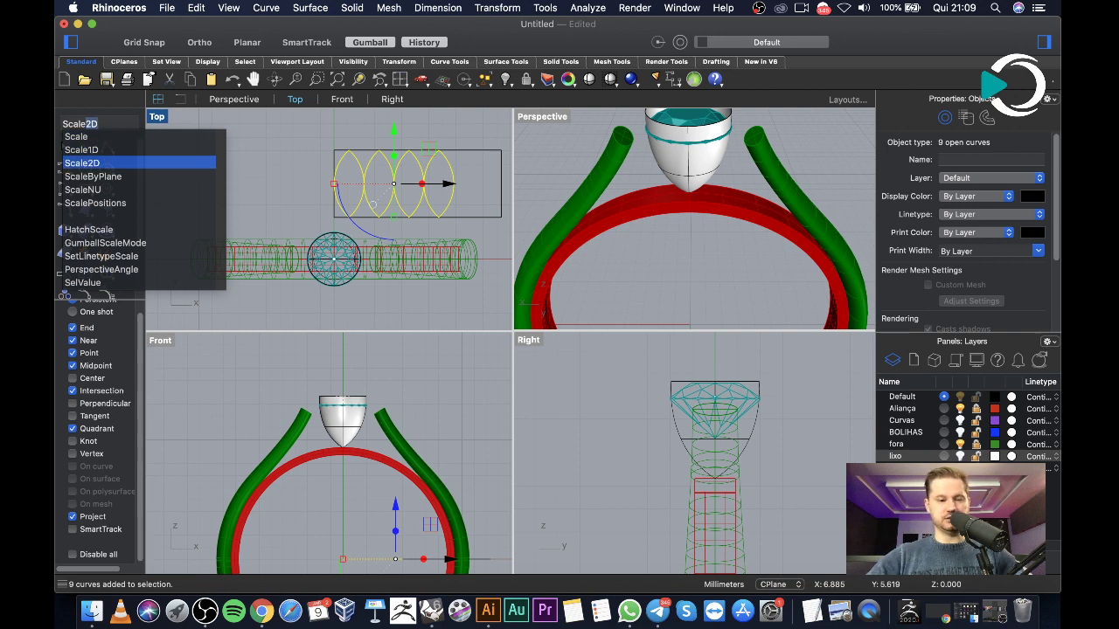
{"action": "key", "text": "Return"}
{"action": "left_click", "coordinate": [480, 192]}
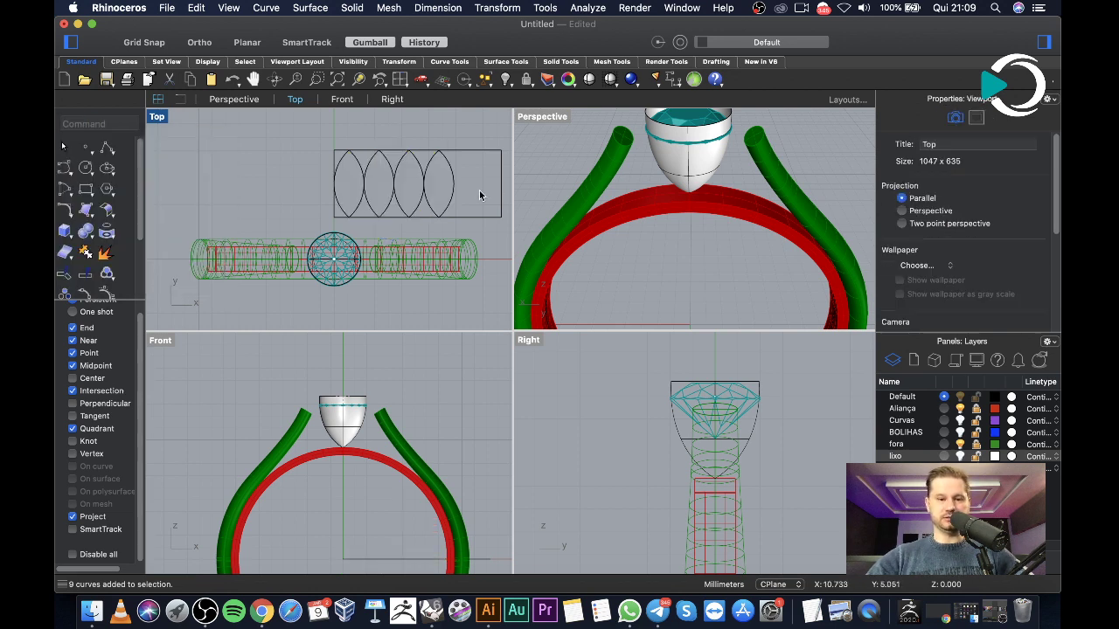
Copy the last pointed oval twice more in the same direction, edge to edge, so the row covers the rectangle's full length
{"action": "left_click_drag", "start_coordinate": [430, 160], "coordinate": [421, 172]}
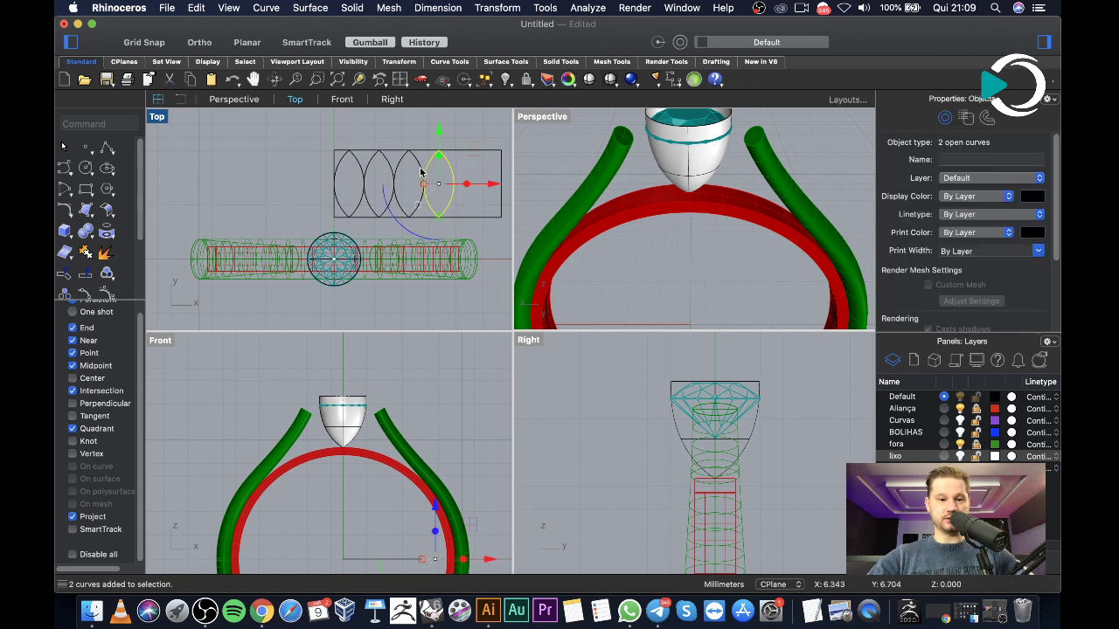
{"action": "type", "text": "Copy"}
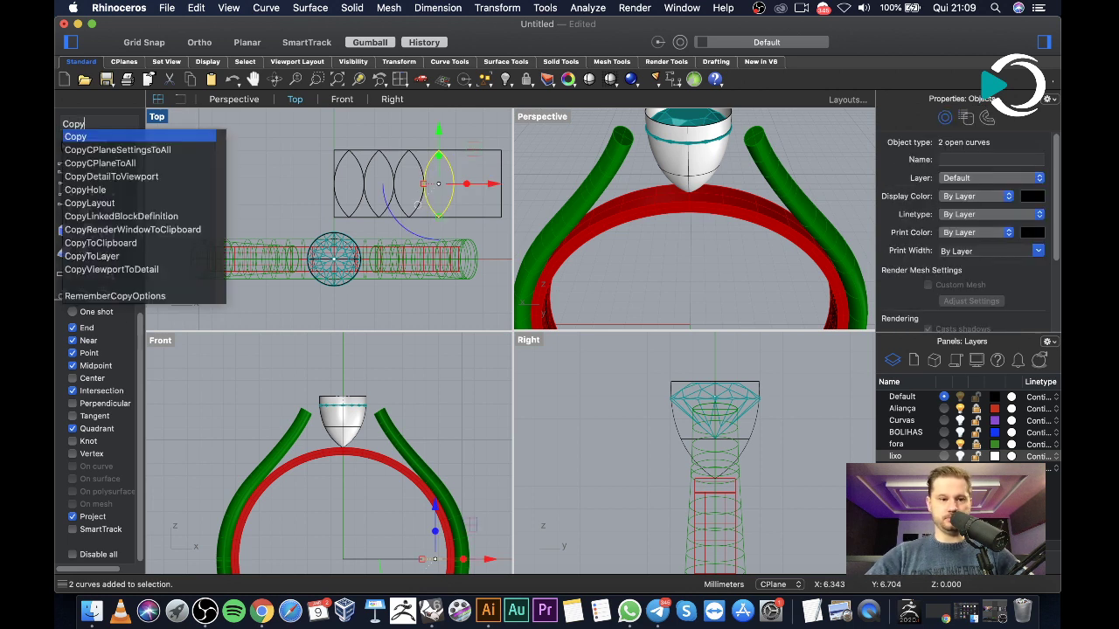
{"action": "key", "text": "Return"}
{"action": "left_click", "coordinate": [423, 182]}
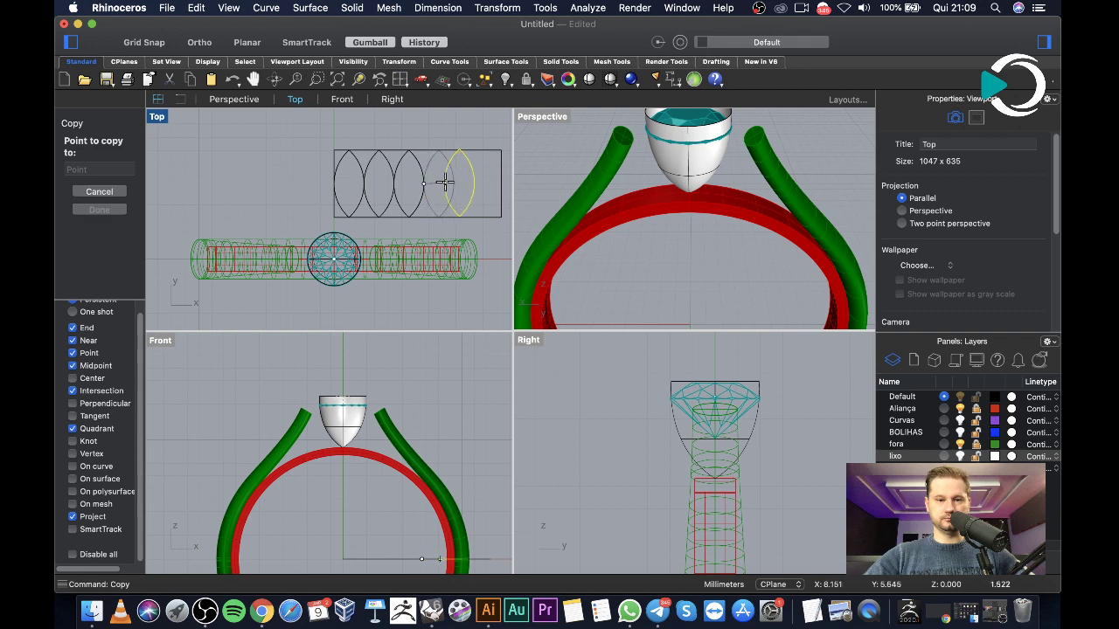
{"action": "left_click", "coordinate": [455, 182]}
{"action": "left_click", "coordinate": [484, 182]}
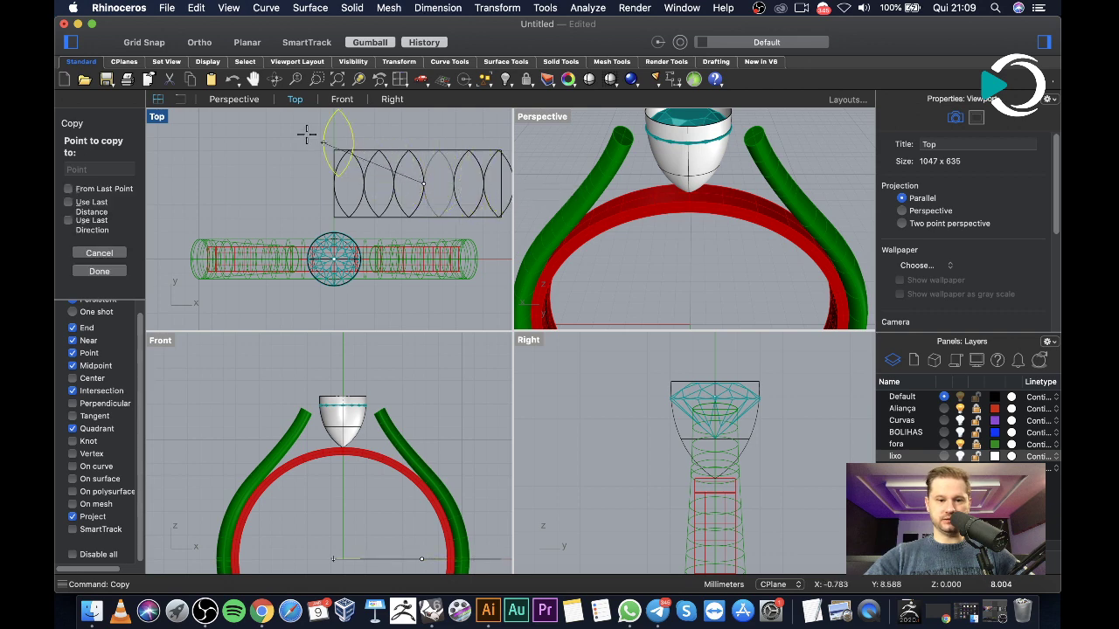
{"action": "right_click", "coordinate": [281, 160]}
{"action": "right_click_drag", "start_coordinate": [344, 160], "coordinate": [286, 169]}
{"action": "scroll", "coordinate": [387, 177], "scroll_direction": "up", "scroll_amount": 2}
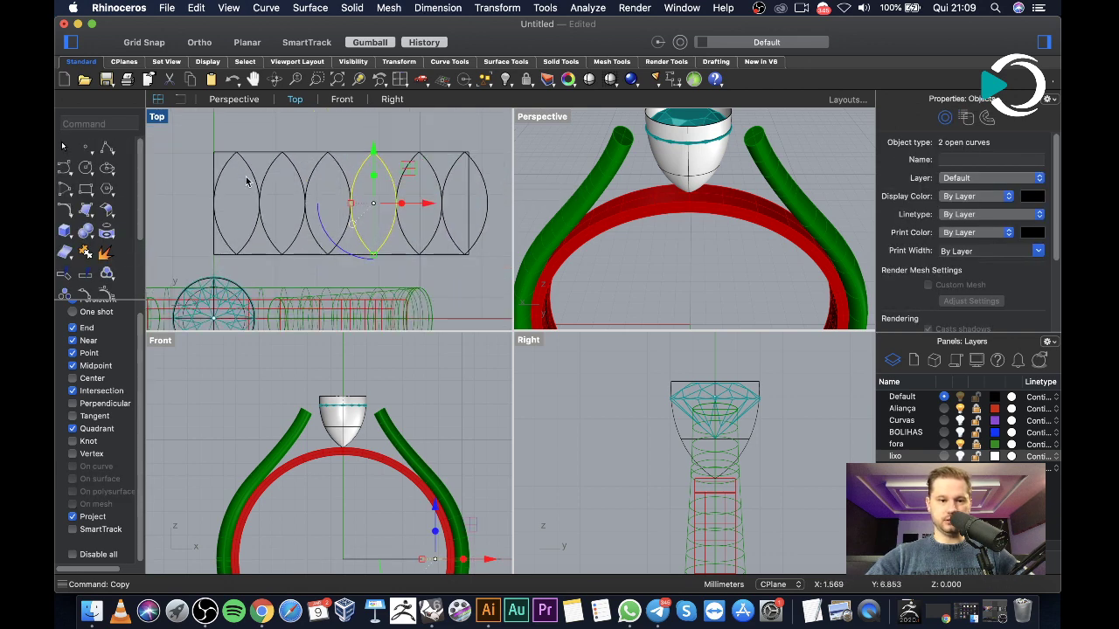
Scale all the oval arcs, excluding the rectangle, in one direction from the rectangle's start edge to fit its length, accepting the history break
{"action": "left_click", "coordinate": [503, 250]}
{"action": "left_click_drag", "start_coordinate": [191, 129], "coordinate": [502, 271]}
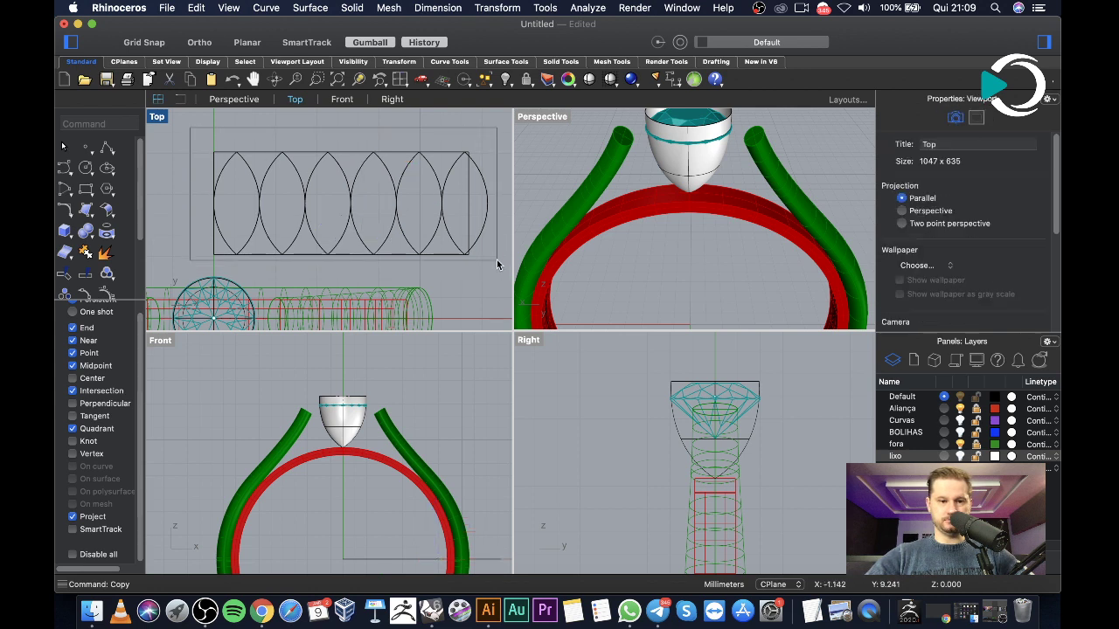
{"action": "right_click", "coordinate": [254, 156]}
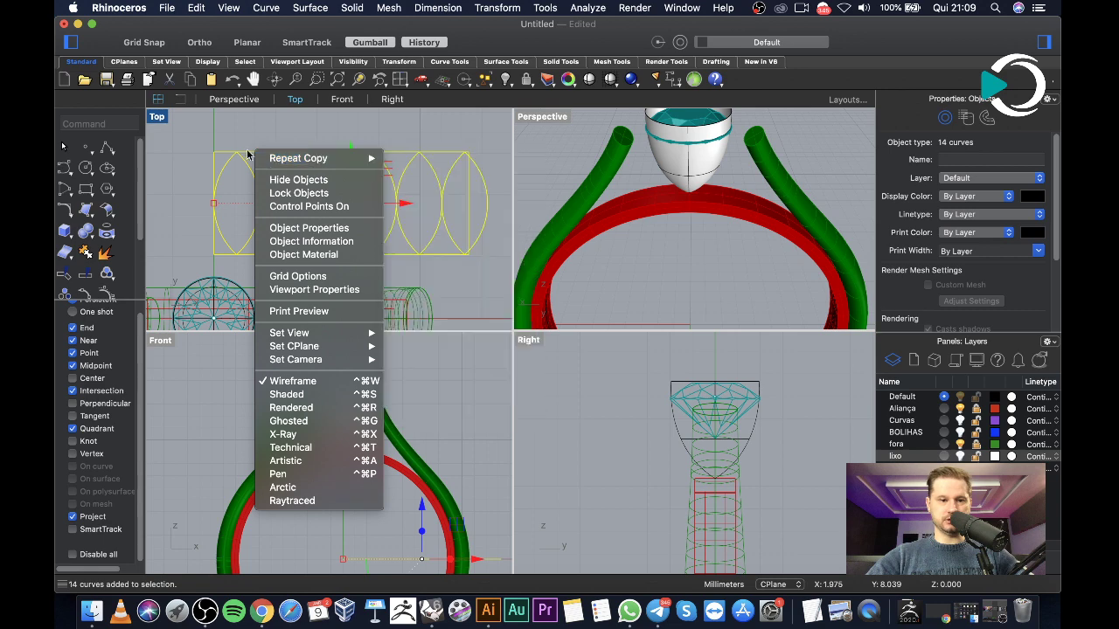
{"action": "left_click", "coordinate": [223, 157]}
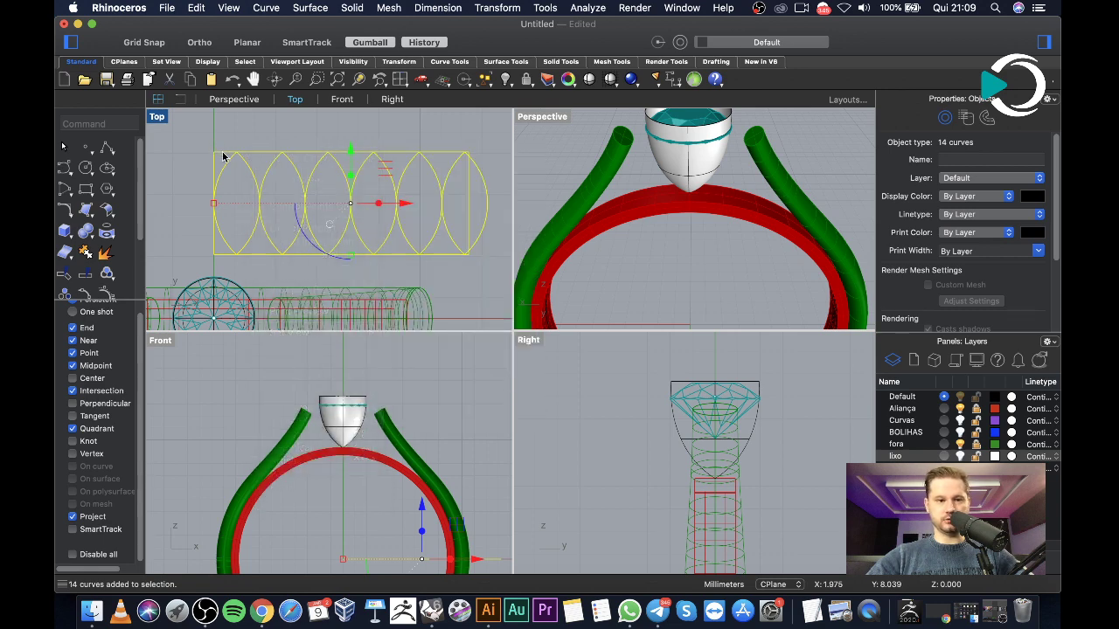
{"action": "left_click", "coordinate": [223, 156], "text": "super"}
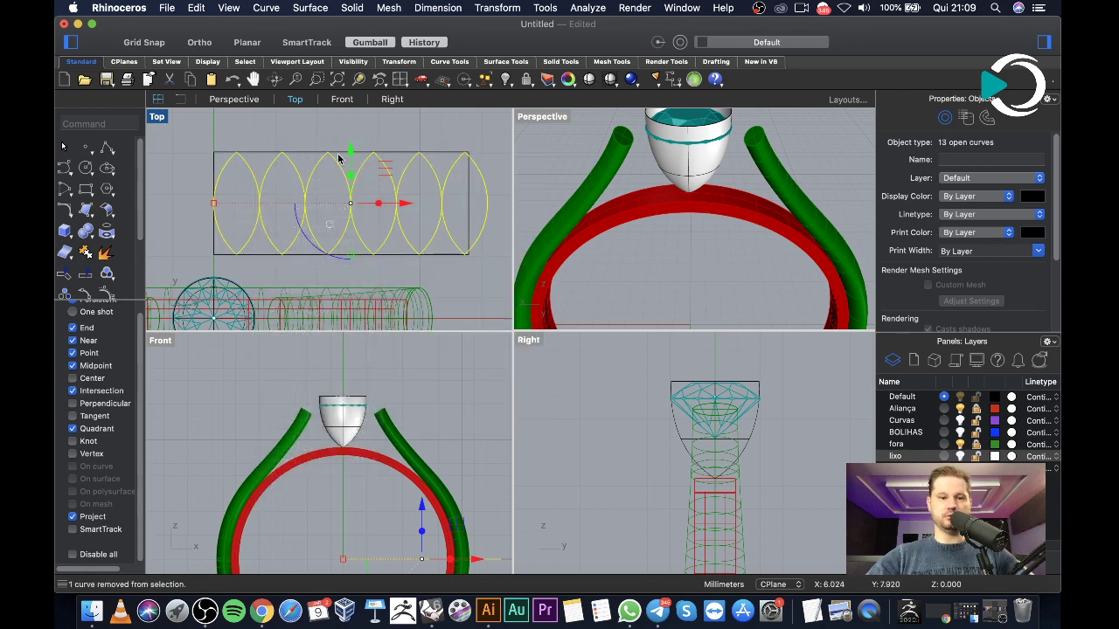
{"action": "type", "text": "Scale"}
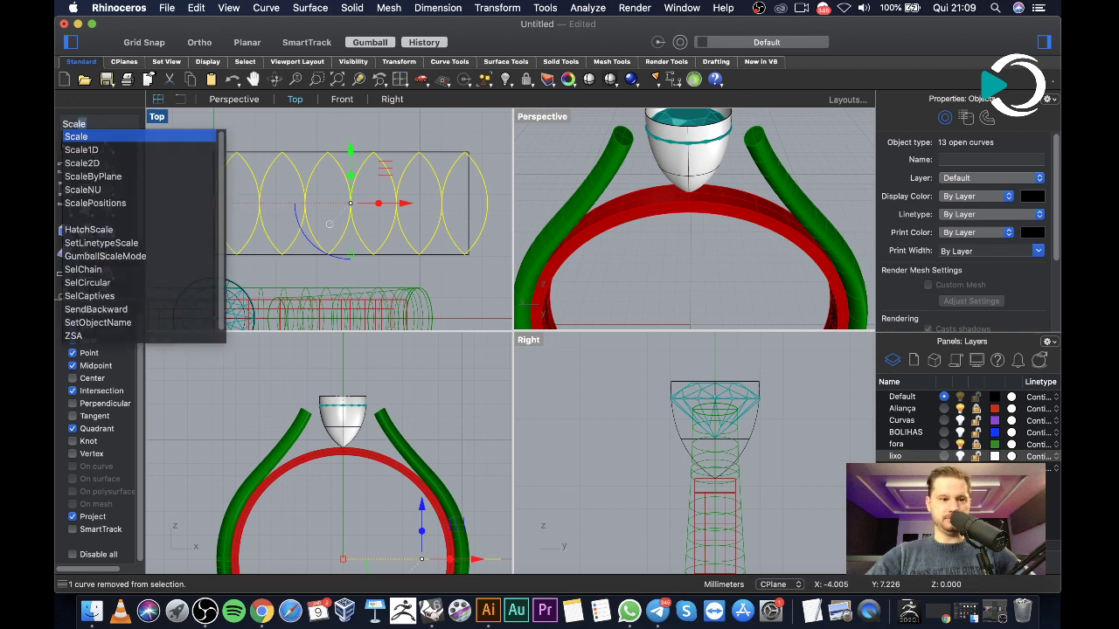
{"action": "key", "text": "Down"}
{"action": "key", "text": "Down"}
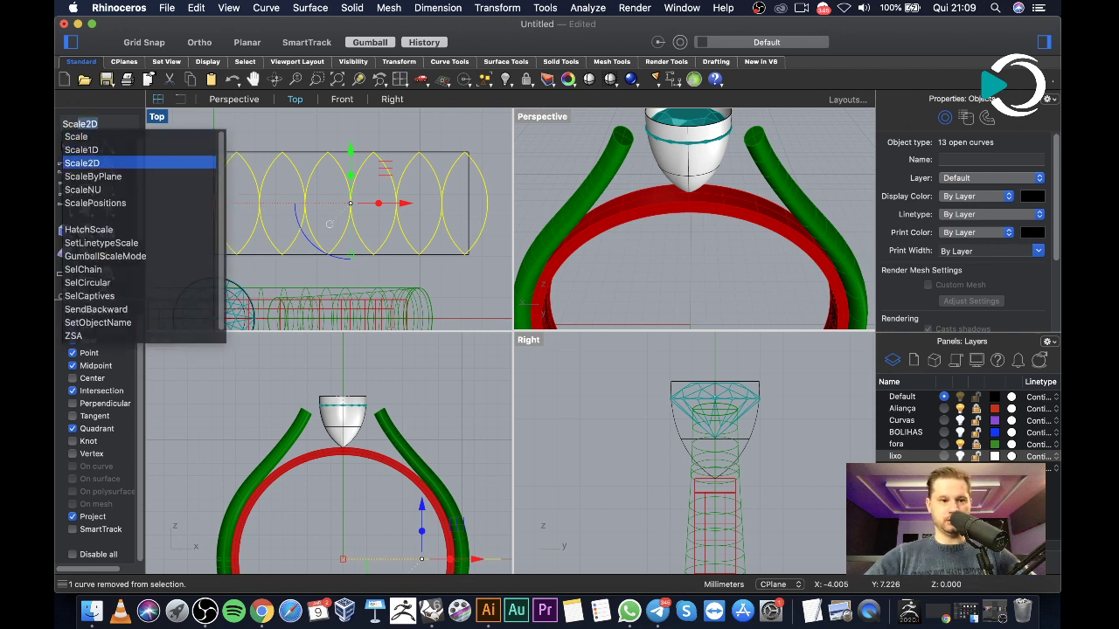
{"action": "key", "text": "Up"}
{"action": "key", "text": "Return"}
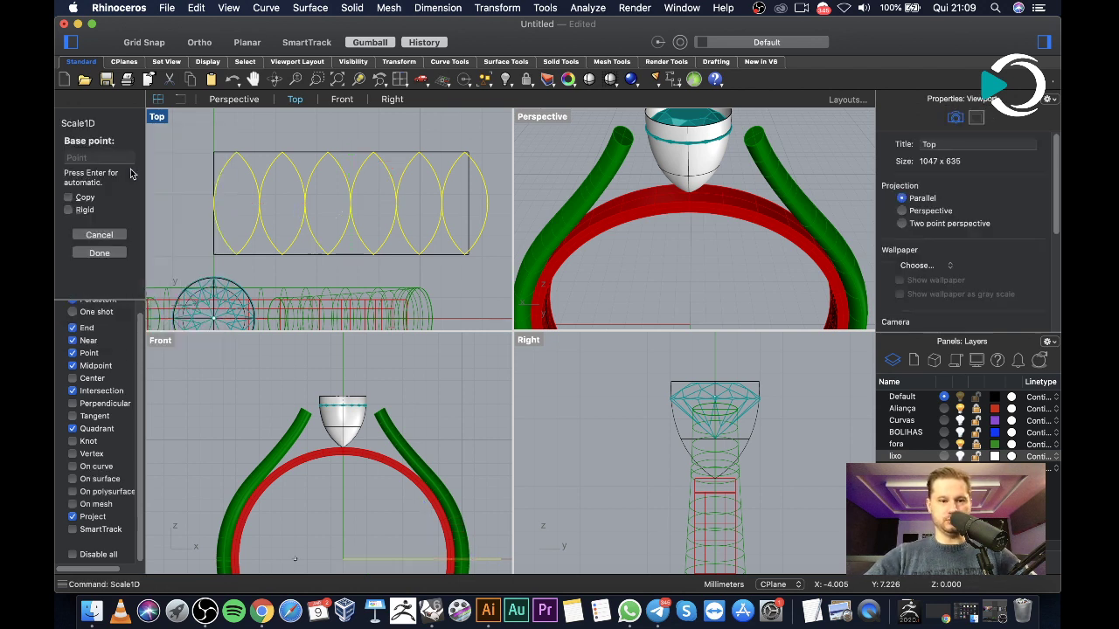
{"action": "left_click", "coordinate": [214, 203]}
{"action": "left_click", "coordinate": [487, 201]}
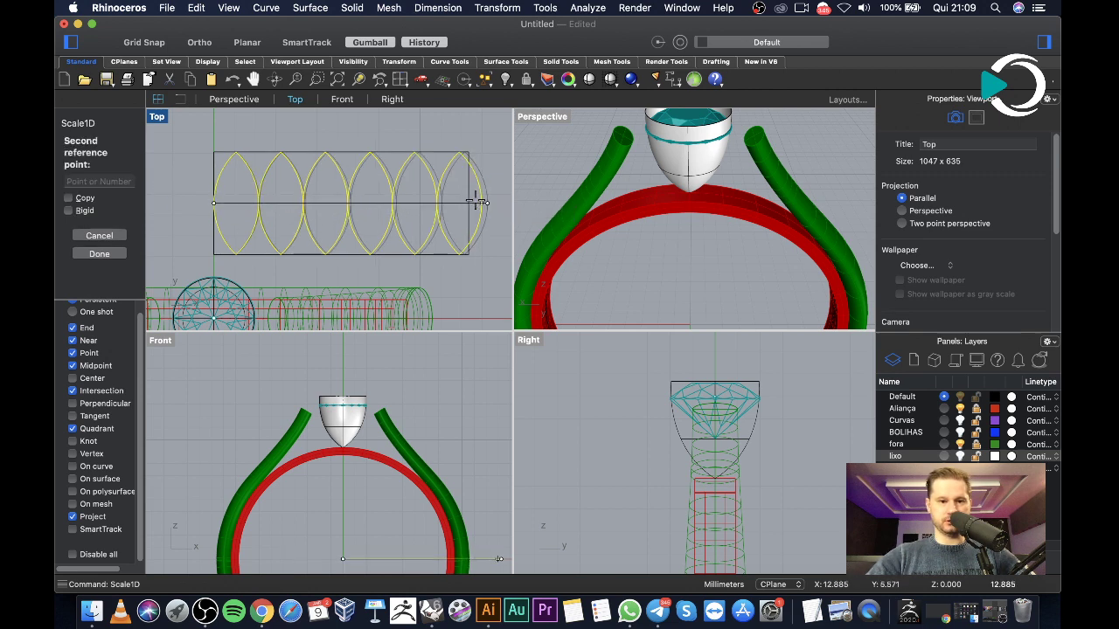
{"action": "left_click", "coordinate": [468, 202]}
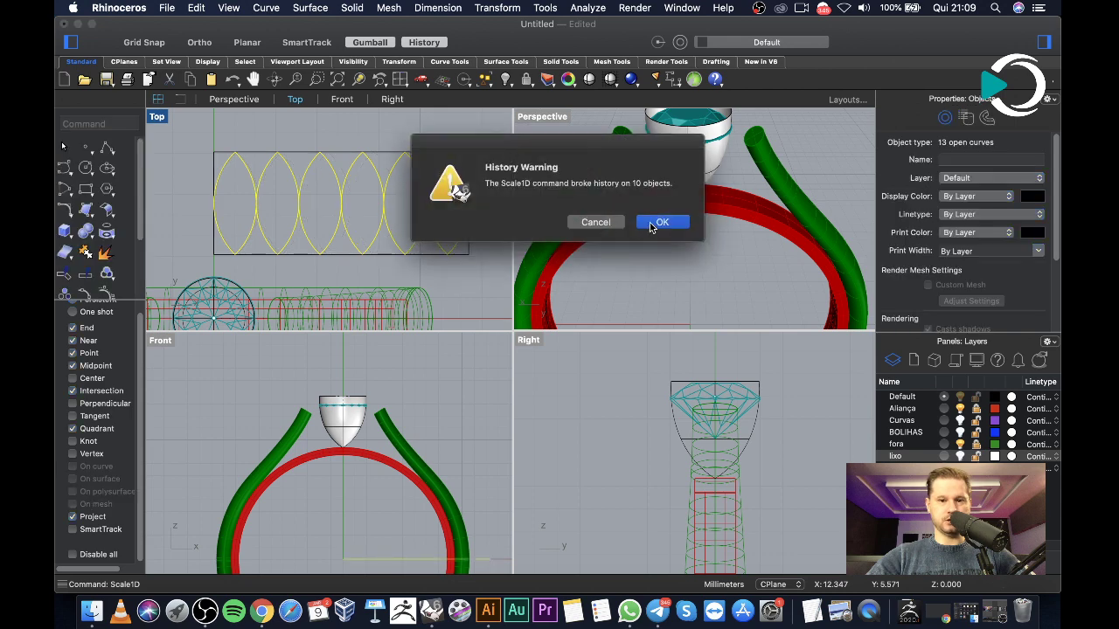
{"action": "left_click", "coordinate": [660, 223]}
{"action": "left_click", "coordinate": [488, 154]}
Hide the layer containing the brilliant in the cup setting
{"action": "scroll", "coordinate": [464, 180], "scroll_direction": "down", "scroll_amount": 2}
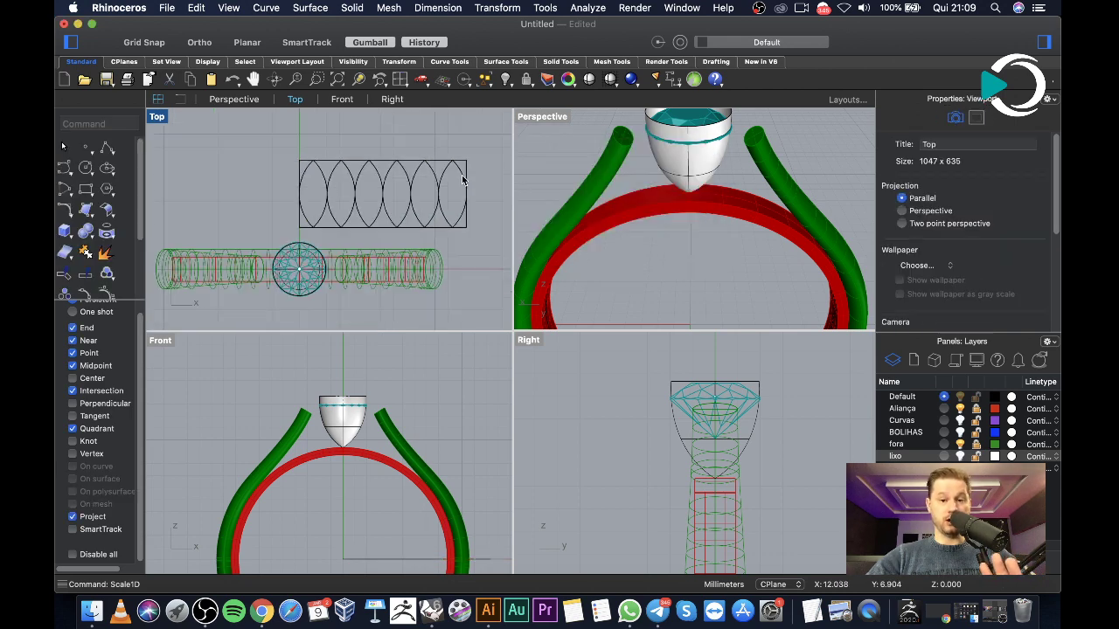
{"action": "scroll", "coordinate": [660, 157], "scroll_direction": "down", "scroll_amount": 2}
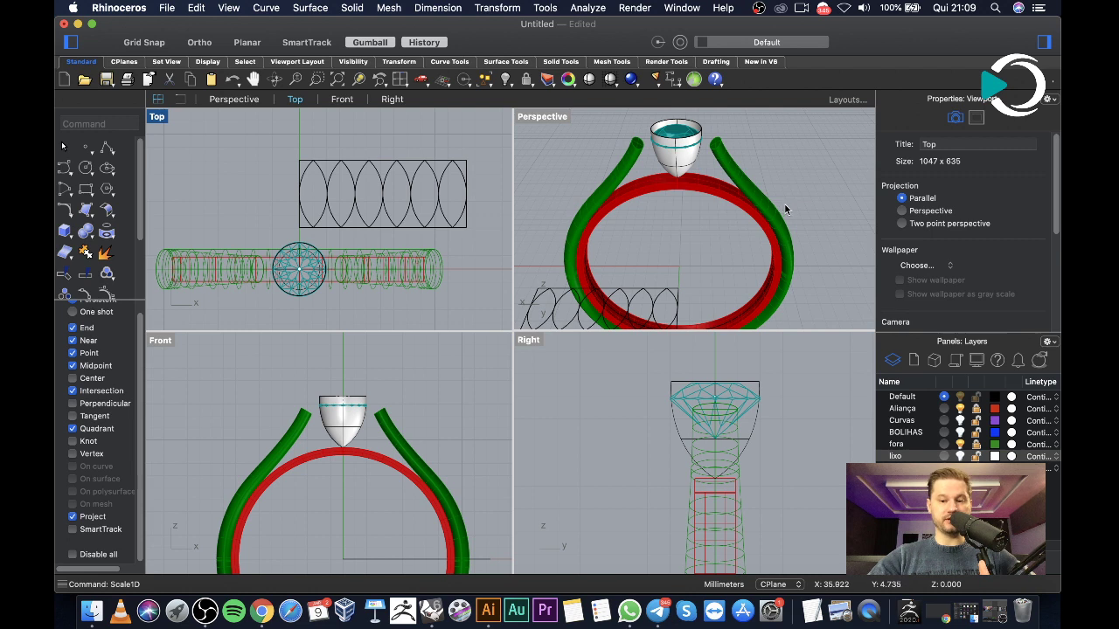
{"action": "left_click", "coordinate": [960, 468]}
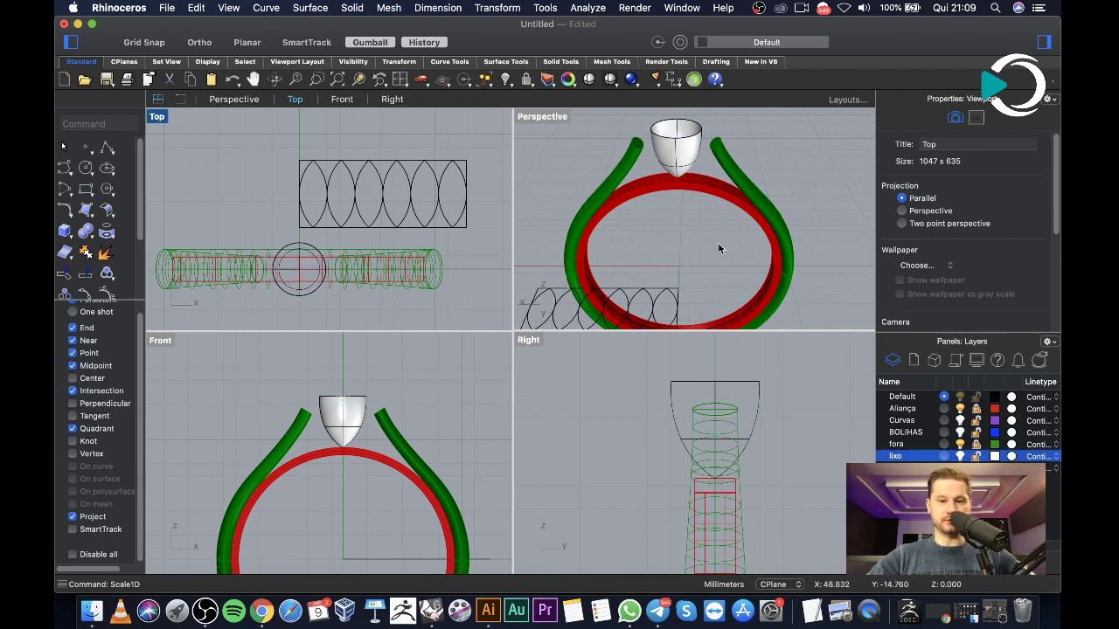
Try applying the rectangle and pointed-oval pattern as UV curves on the cup surface, and undo the application
{"action": "left_click_drag", "start_coordinate": [274, 148], "coordinate": [497, 237]}
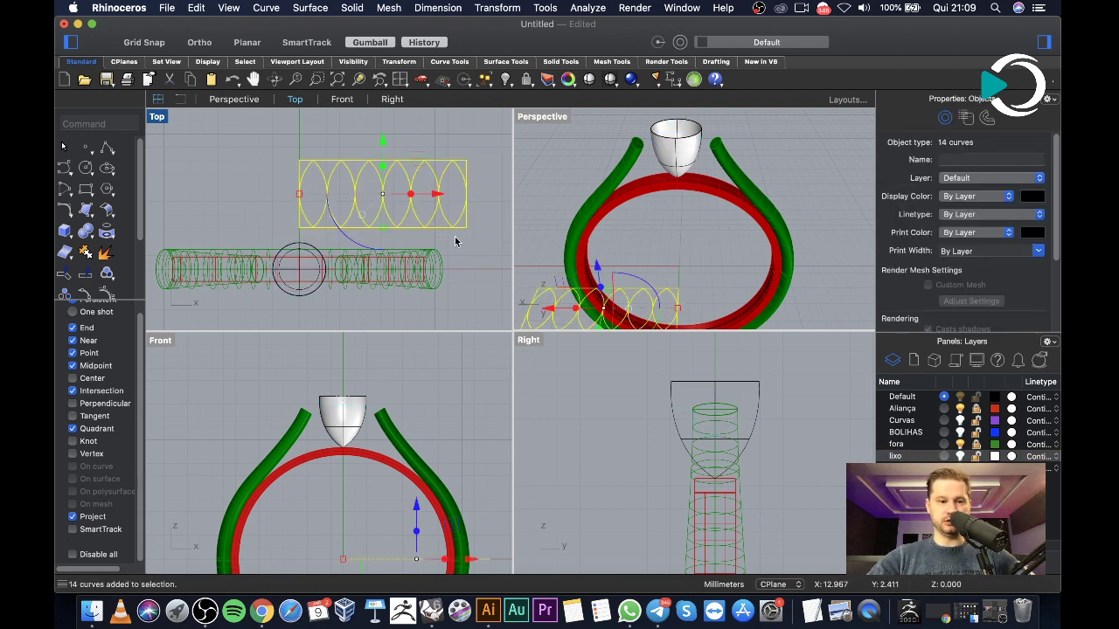
{"action": "left_click", "coordinate": [106, 231]}
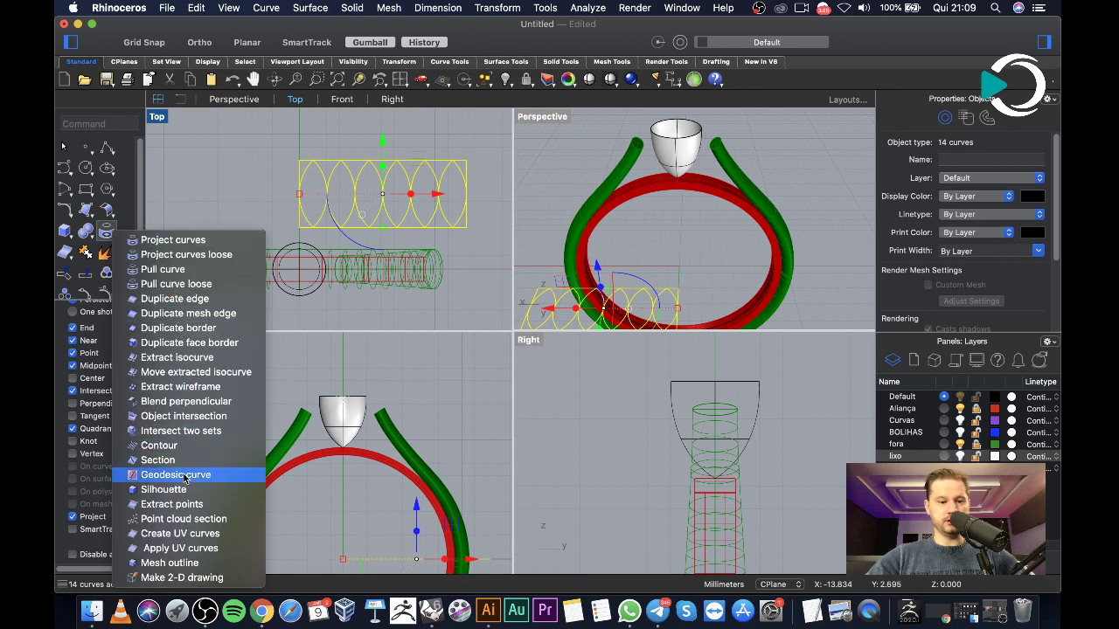
{"action": "left_click", "coordinate": [181, 548]}
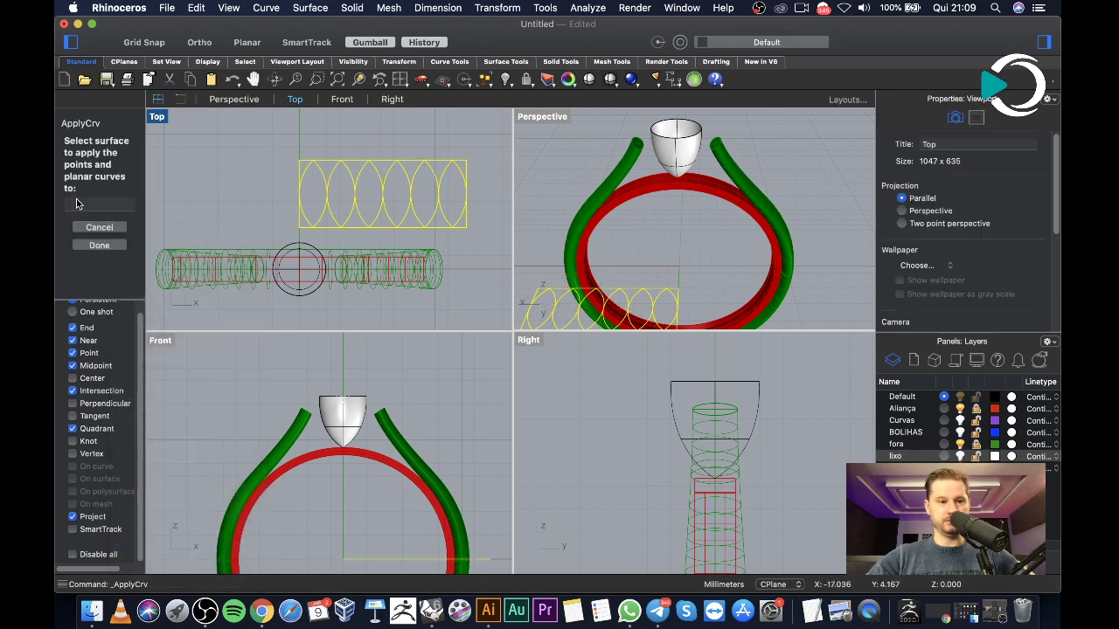
{"action": "left_click", "coordinate": [691, 150]}
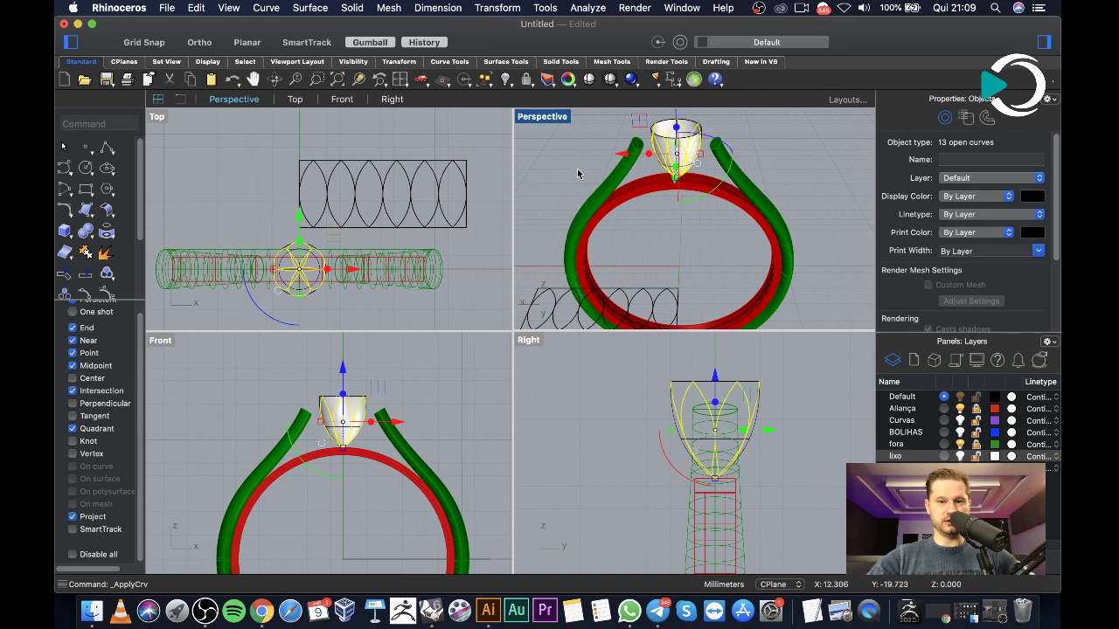
{"action": "left_click", "coordinate": [507, 148]}
{"action": "right_click_drag", "start_coordinate": [570, 149], "coordinate": [635, 157]}
{"action": "scroll", "coordinate": [635, 157], "scroll_direction": "down", "scroll_amount": 2}
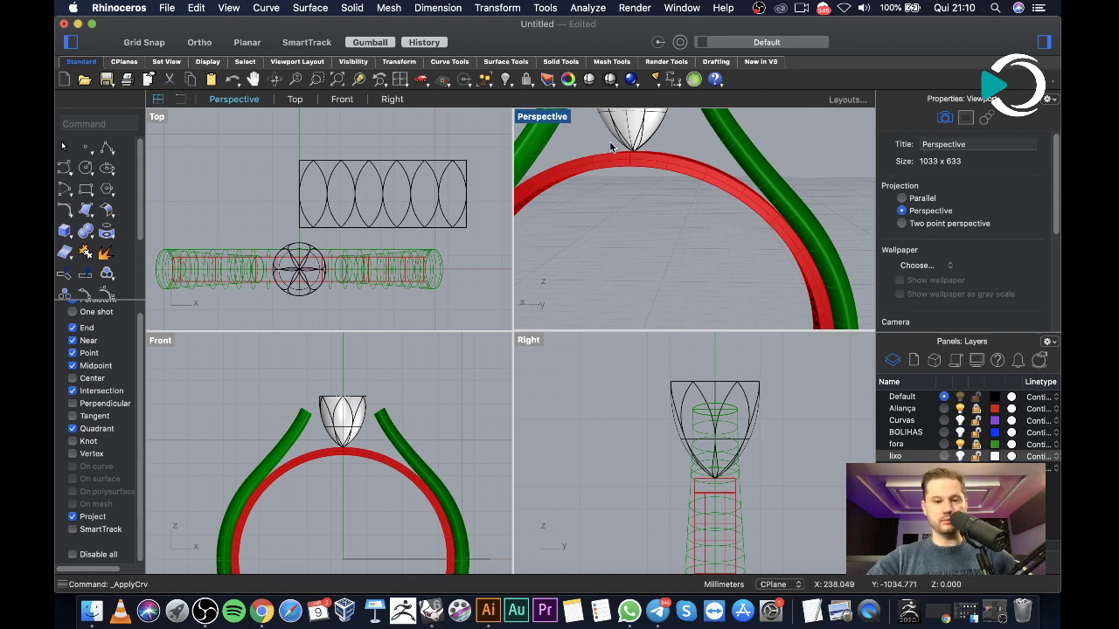
{"action": "key", "text": "super+z"}
{"action": "scroll", "coordinate": [474, 198], "scroll_direction": "down", "scroll_amount": 2}
{"action": "scroll", "coordinate": [387, 197], "scroll_direction": "up", "scroll_amount": 4}
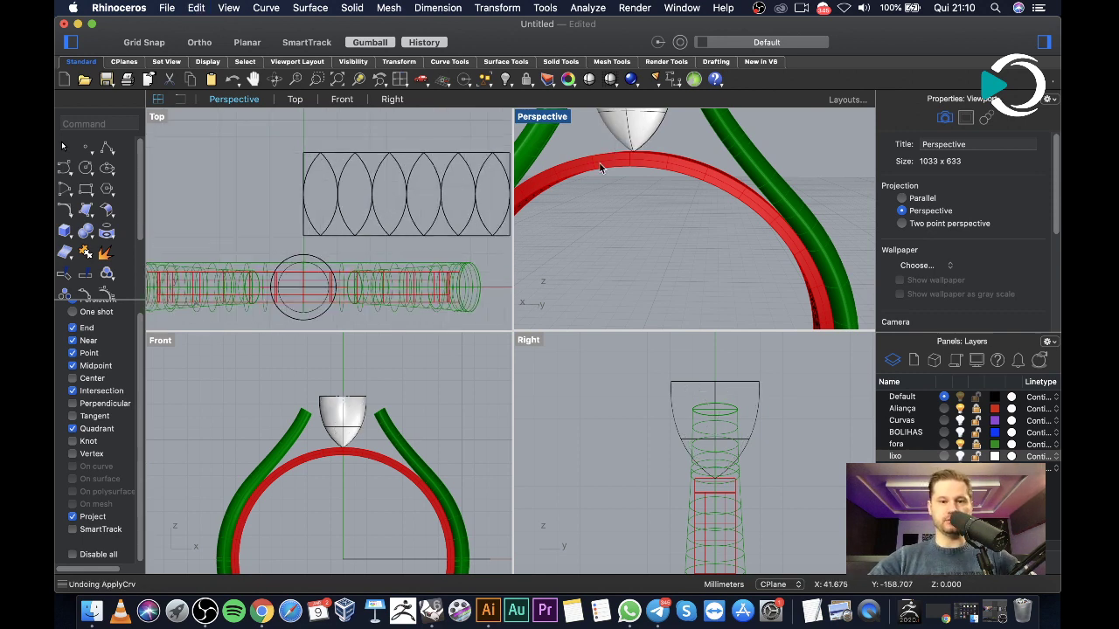
Join the two arcs of the first pointed oval into one closed curve, accepting the history break
{"action": "scroll", "coordinate": [603, 166], "scroll_direction": "down", "scroll_amount": 6}
{"action": "right_click_drag", "start_coordinate": [606, 153], "coordinate": [539, 181]}
{"action": "left_click", "coordinate": [329, 166]}
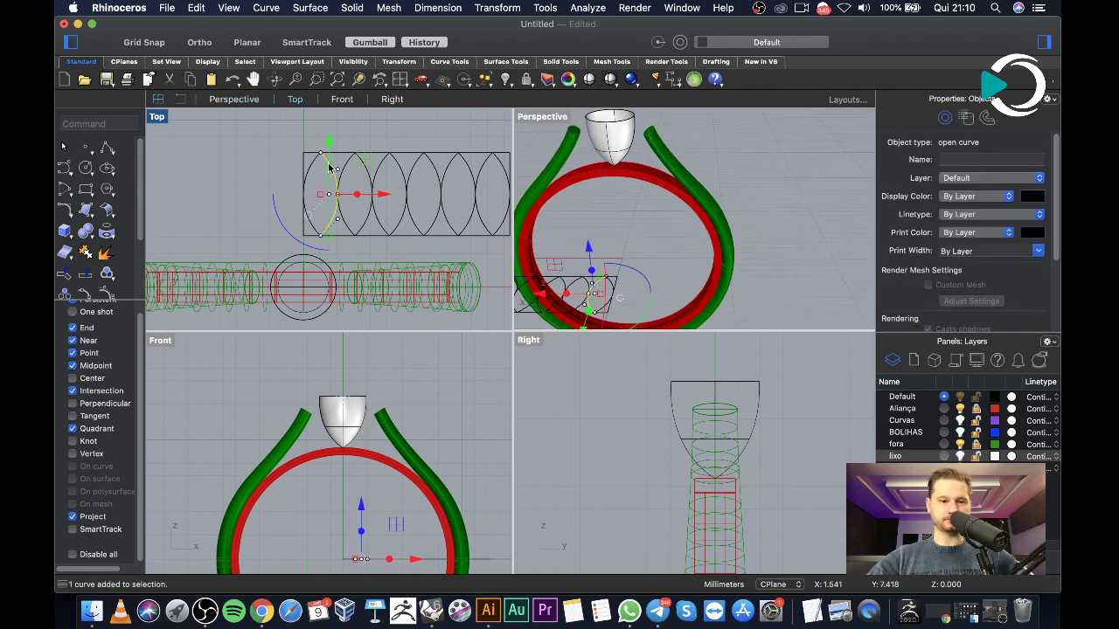
{"action": "left_click", "coordinate": [312, 167], "text": "shift"}
{"action": "type", "text": "join"}
{"action": "key", "text": "Return"}
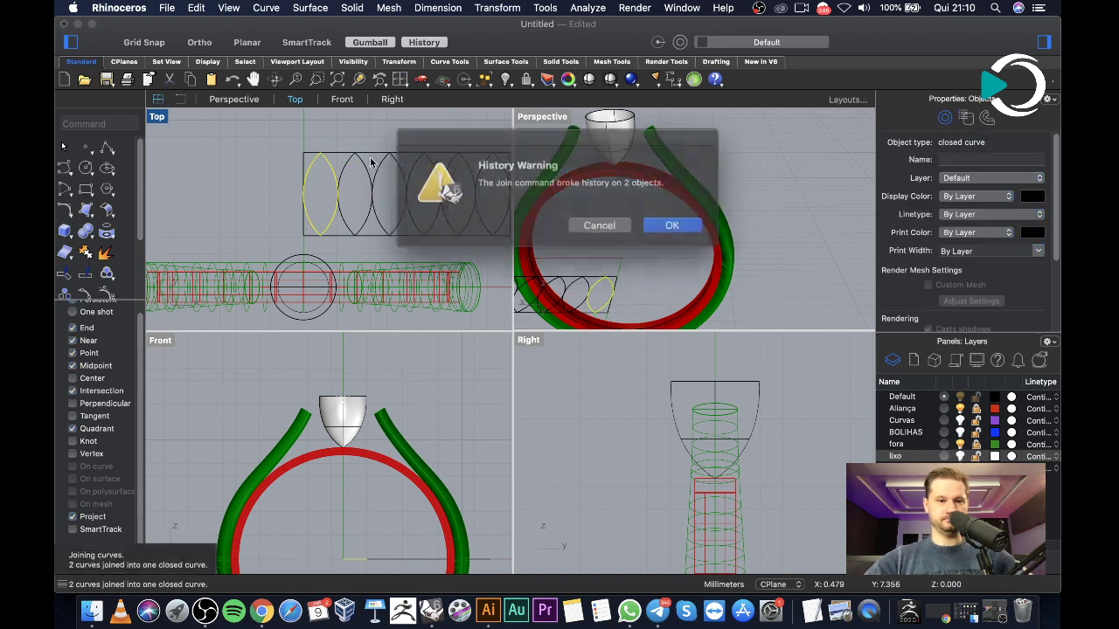
{"action": "left_click", "coordinate": [663, 222]}
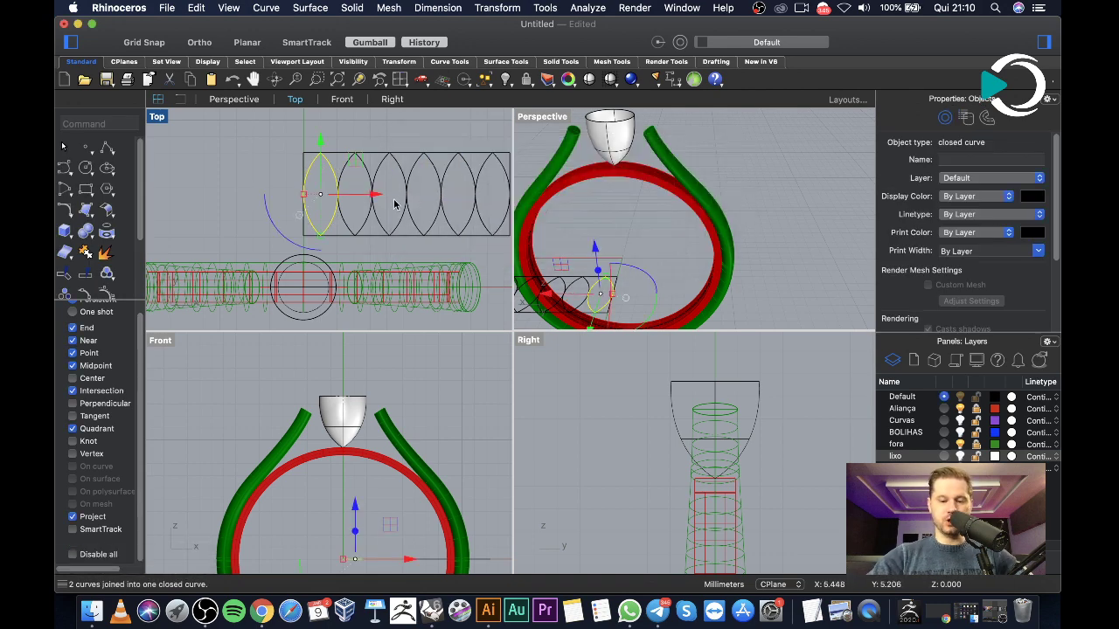
Offset the first pointed oval inward by 0.5 mm with sharp corners
{"action": "type", "text": "of"}
{"action": "key", "text": "Return"}
{"action": "scroll", "coordinate": [314, 175], "scroll_direction": "up", "scroll_amount": 3}
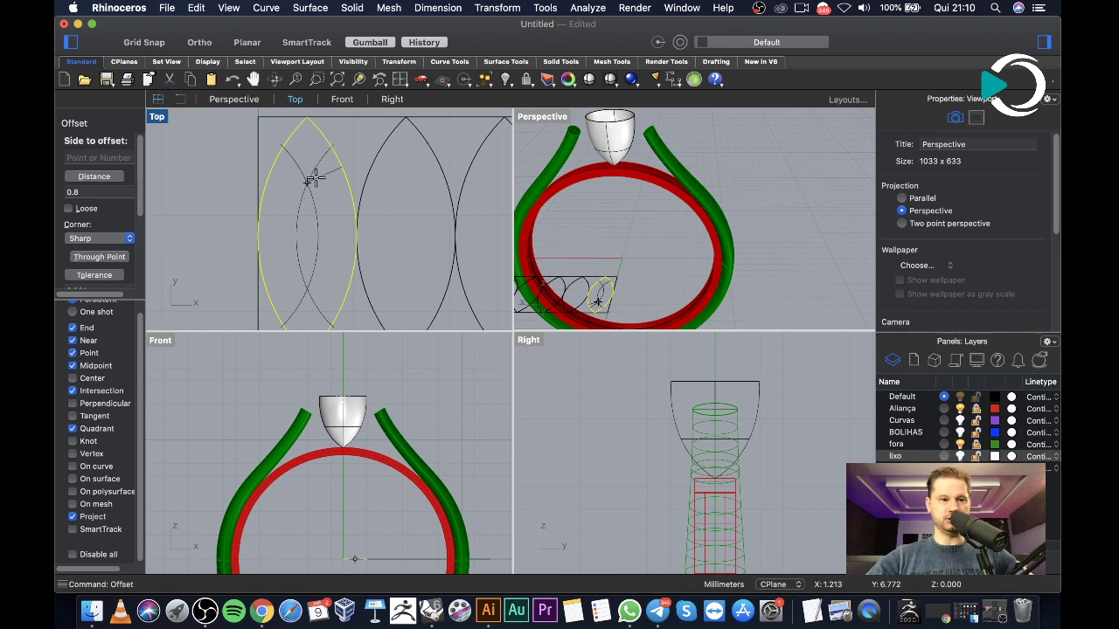
{"action": "type", "text": "0."}
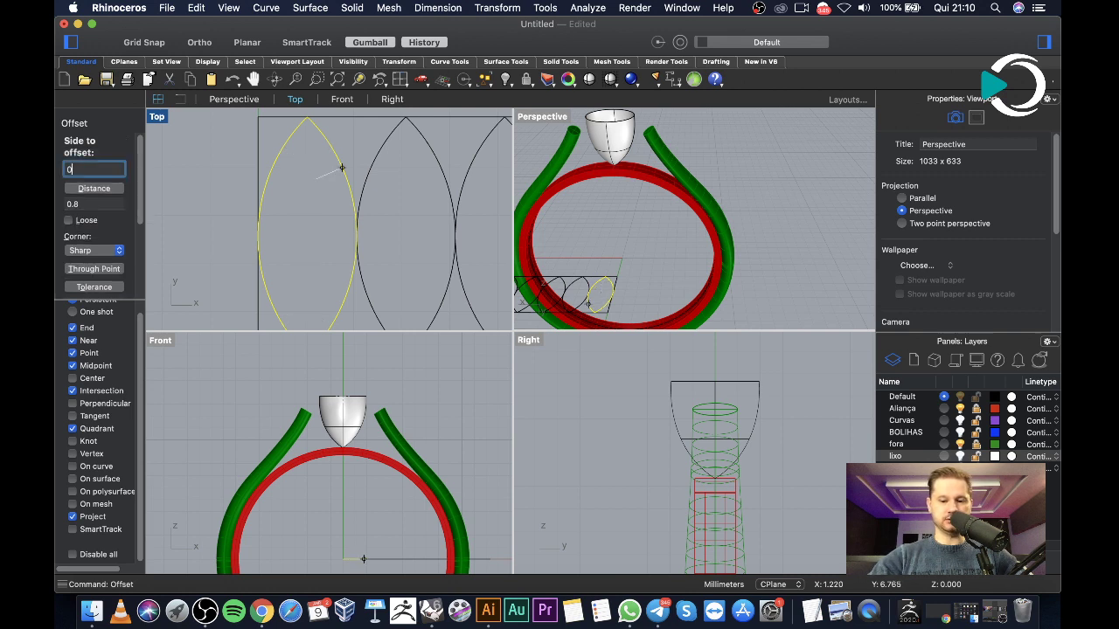
{"action": "type", "text": "5"}
{"action": "key", "text": "Return"}
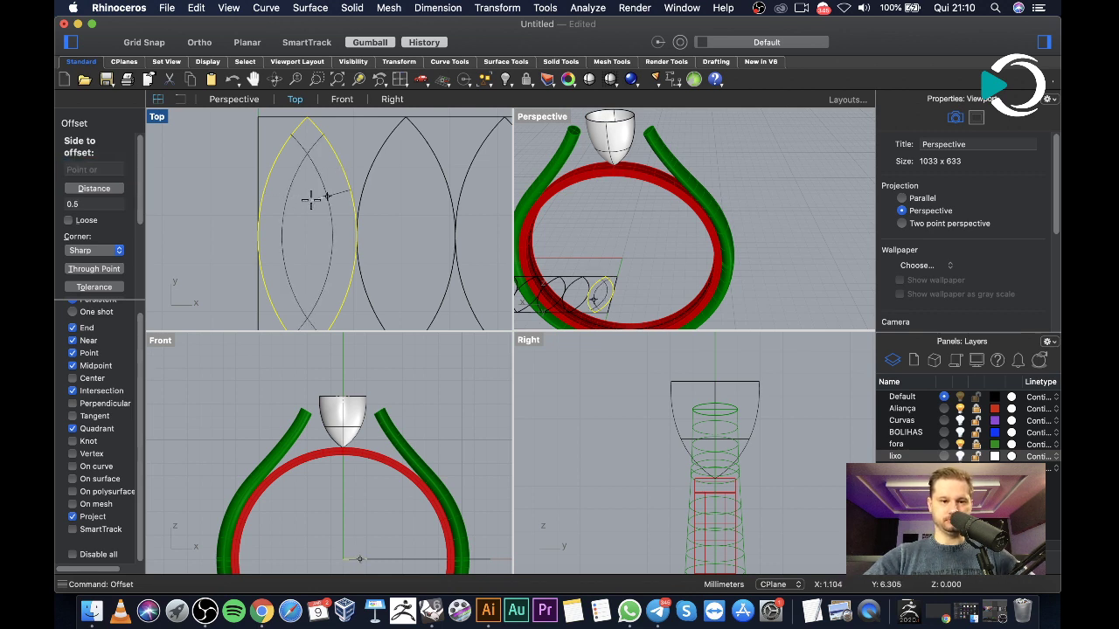
{"action": "left_click", "coordinate": [309, 194]}
{"action": "scroll", "coordinate": [341, 188], "scroll_direction": "down", "scroll_amount": 2}
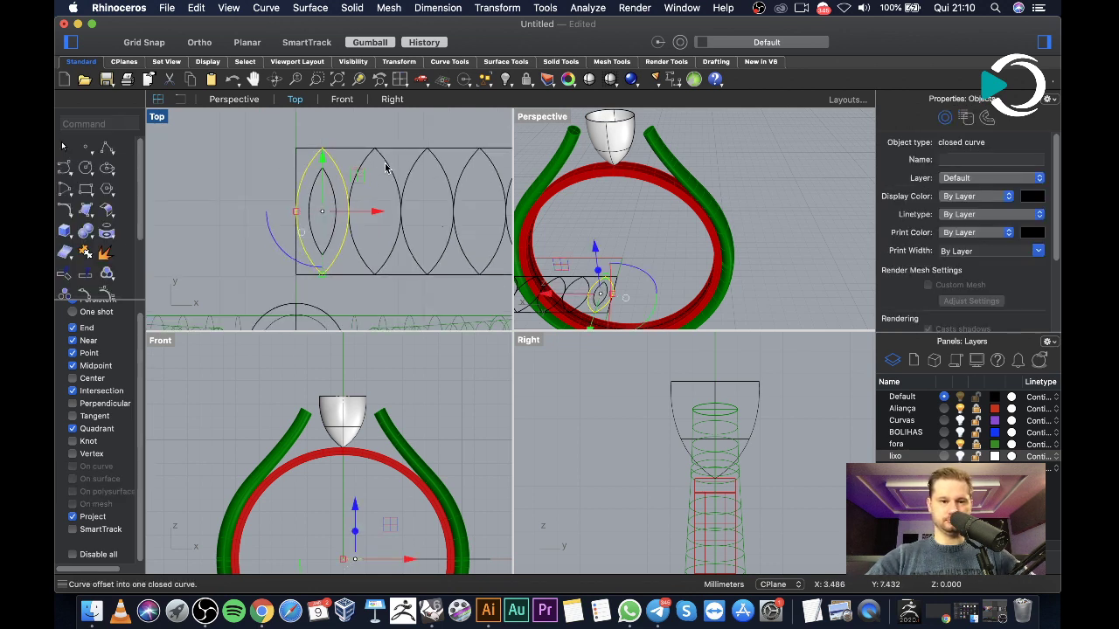
{"action": "left_click", "coordinate": [370, 130]}
Join the arcs of the remaining pointed ovals into closed curves, accepting the history break
{"action": "scroll", "coordinate": [350, 127], "scroll_direction": "down", "scroll_amount": 2}
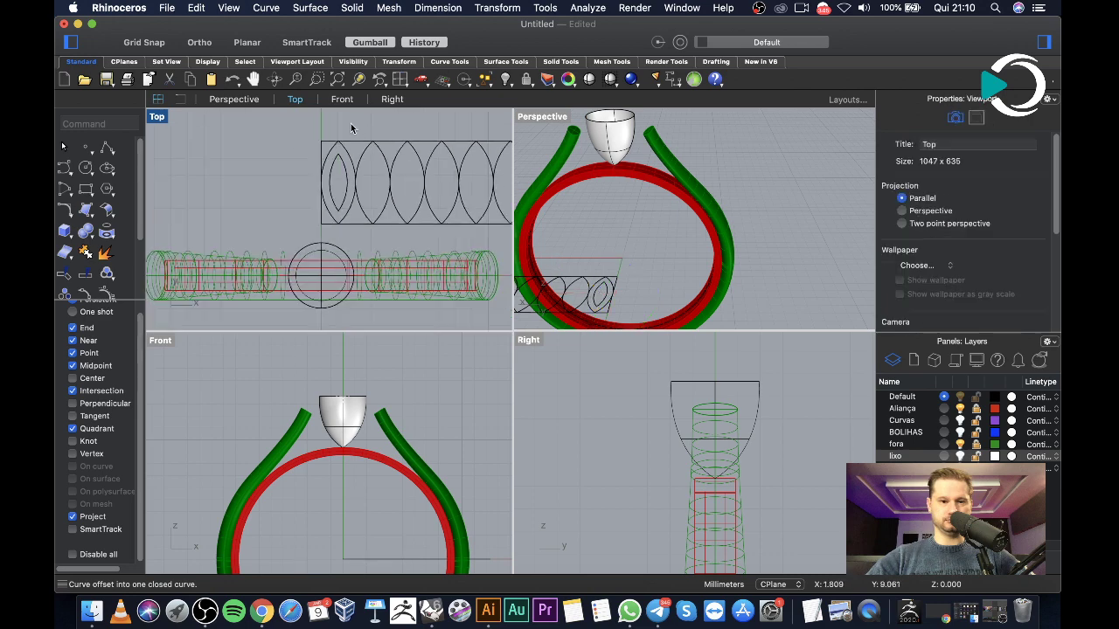
{"action": "left_click_drag", "start_coordinate": [276, 124], "coordinate": [498, 243]}
{"action": "left_click", "coordinate": [86, 252]}
{"action": "left_click", "coordinate": [661, 222]}
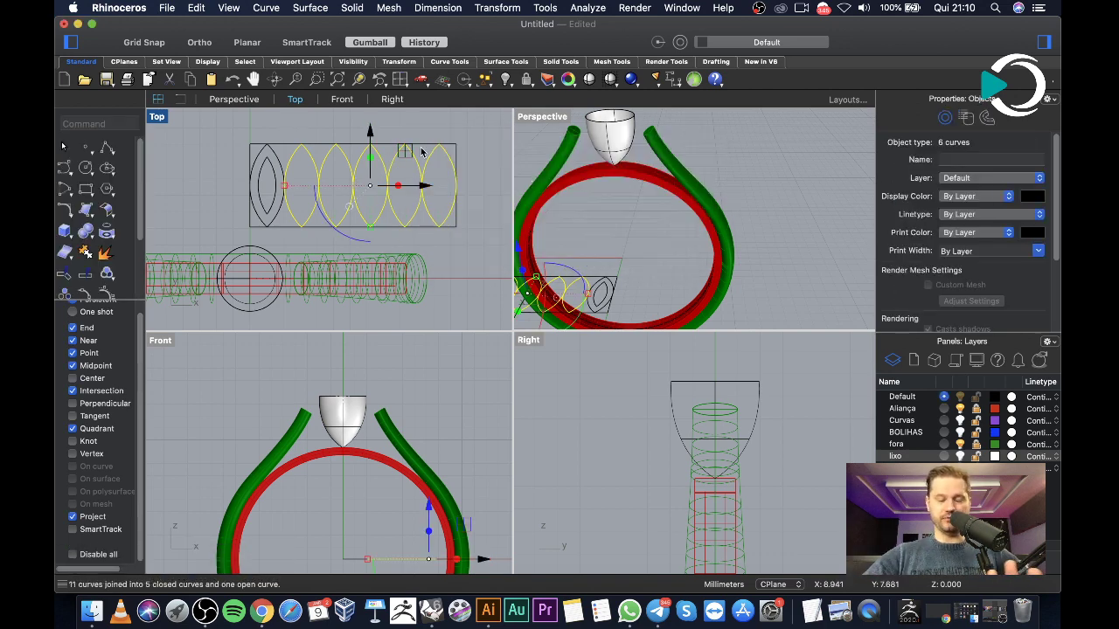
{"action": "left_click", "coordinate": [424, 140]}
Offset the second and third pointed ovals inward by 0.5 mm
{"action": "scroll", "coordinate": [303, 177], "scroll_direction": "up", "scroll_amount": 3}
{"action": "scroll", "coordinate": [302, 176], "scroll_direction": "up", "scroll_amount": 2}
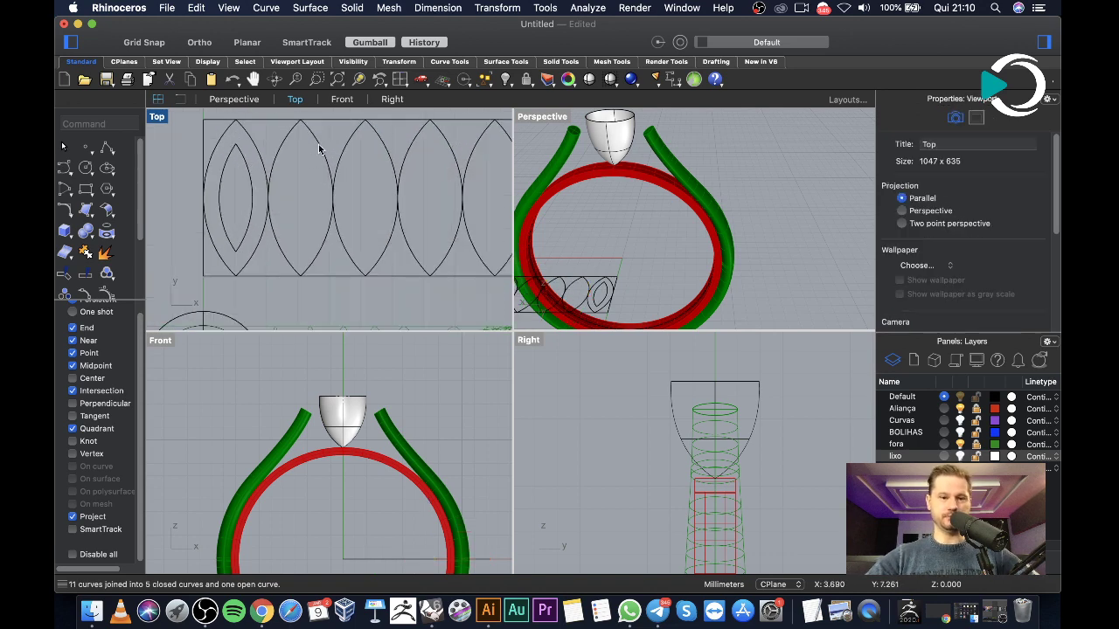
{"action": "left_click", "coordinate": [320, 151]}
{"action": "type", "text": "of"}
{"action": "key", "text": "Return"}
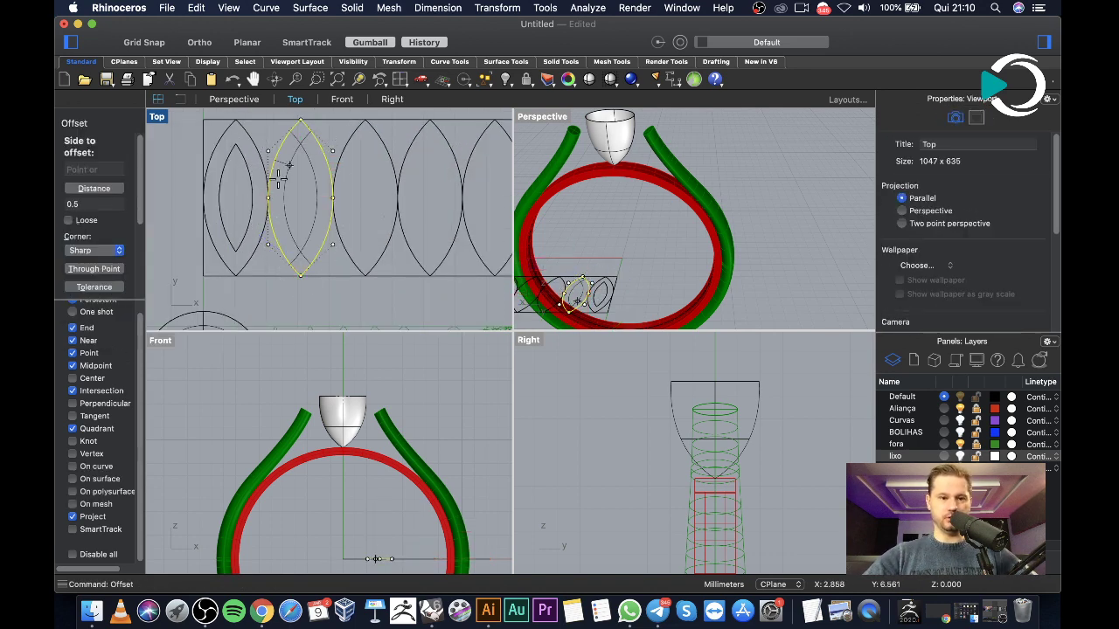
{"action": "left_click", "coordinate": [284, 177]}
{"action": "left_click", "coordinate": [355, 140]}
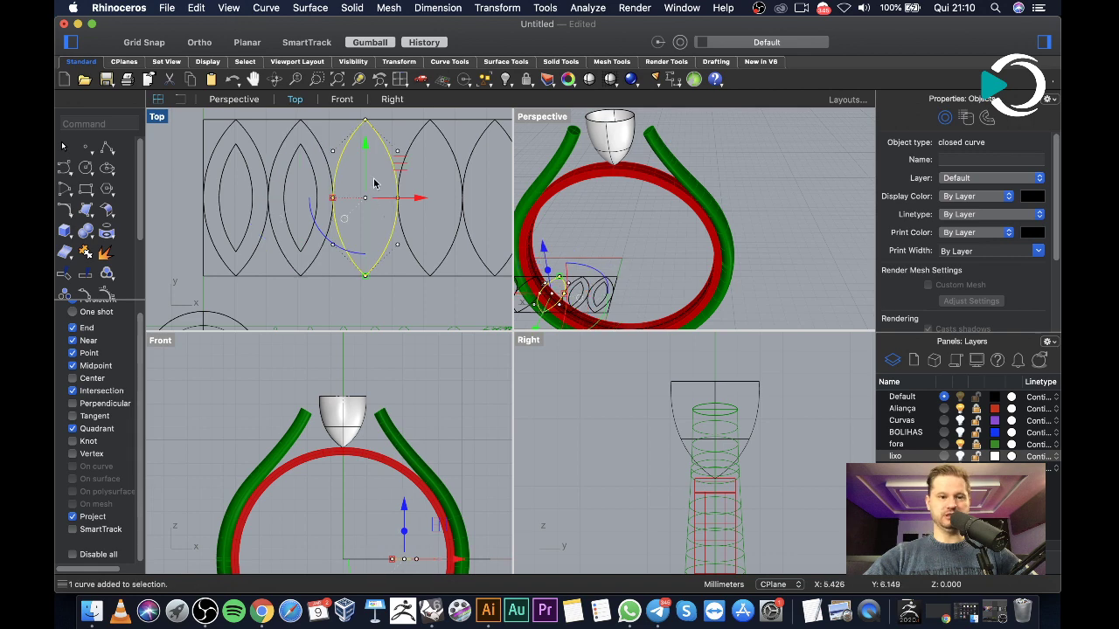
{"action": "right_click", "coordinate": [376, 183]}
{"action": "left_click", "coordinate": [384, 185]}
{"action": "left_click", "coordinate": [361, 175]}
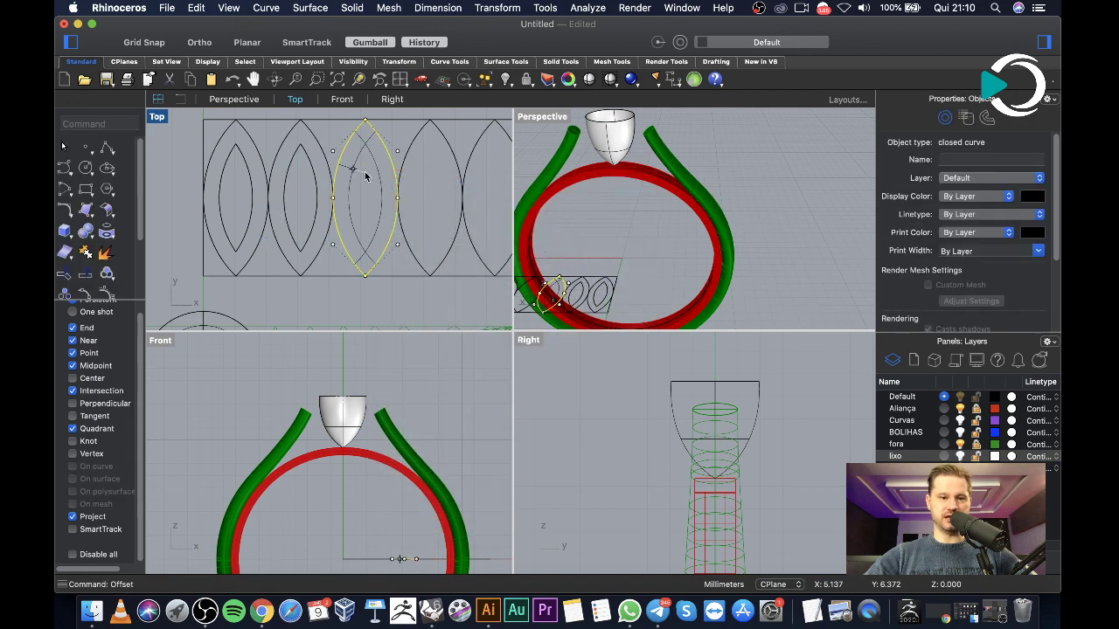
Offset the fourth and fifth pointed ovals inward by 0.5 mm
{"action": "left_click", "coordinate": [450, 147]}
{"action": "right_click", "coordinate": [440, 163]}
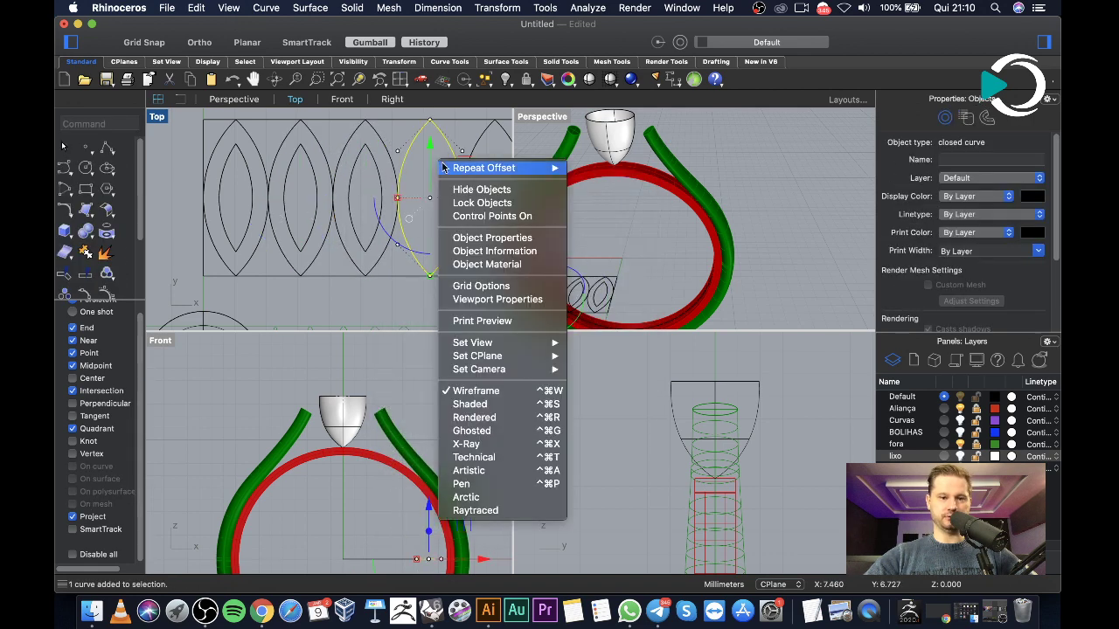
{"action": "left_click", "coordinate": [450, 170]}
{"action": "left_click", "coordinate": [433, 179]}
{"action": "scroll", "coordinate": [348, 174], "scroll_direction": "down", "scroll_amount": 2}
{"action": "scroll", "coordinate": [350, 175], "scroll_direction": "up", "scroll_amount": 3}
{"action": "left_click", "coordinate": [392, 168]}
{"action": "left_click", "coordinate": [377, 182]}
{"action": "right_click", "coordinate": [377, 182]}
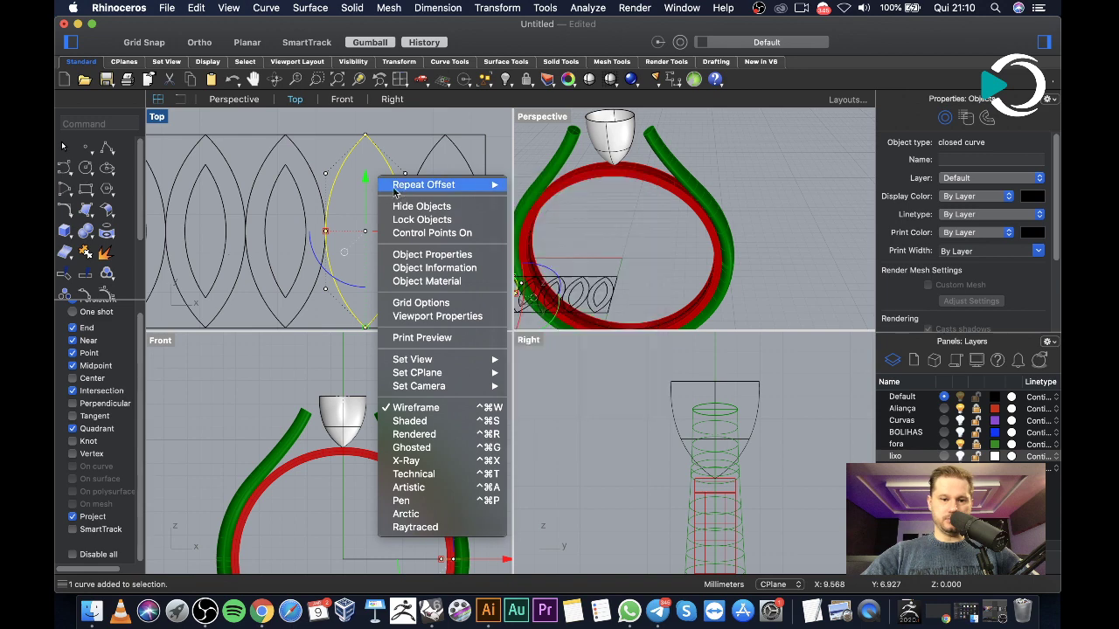
{"action": "left_click", "coordinate": [399, 187]}
{"action": "left_click", "coordinate": [367, 202]}
Offset the sixth pointed oval inward by 0.5 mm with sharp corners
{"action": "left_click", "coordinate": [432, 161]}
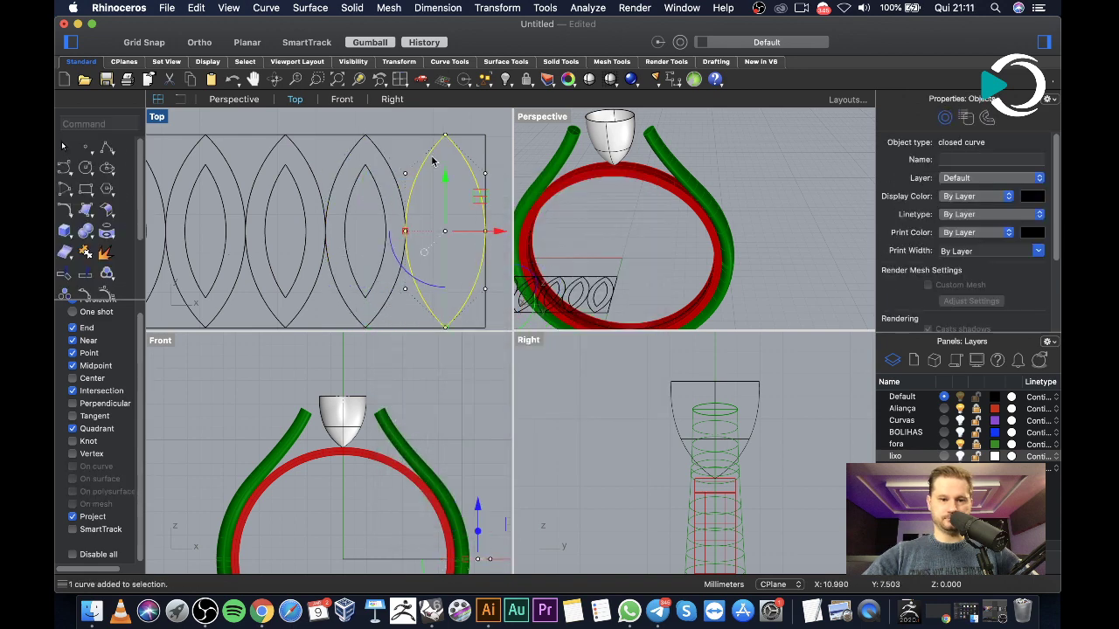
{"action": "right_click", "coordinate": [435, 169]}
{"action": "left_click", "coordinate": [482, 177]}
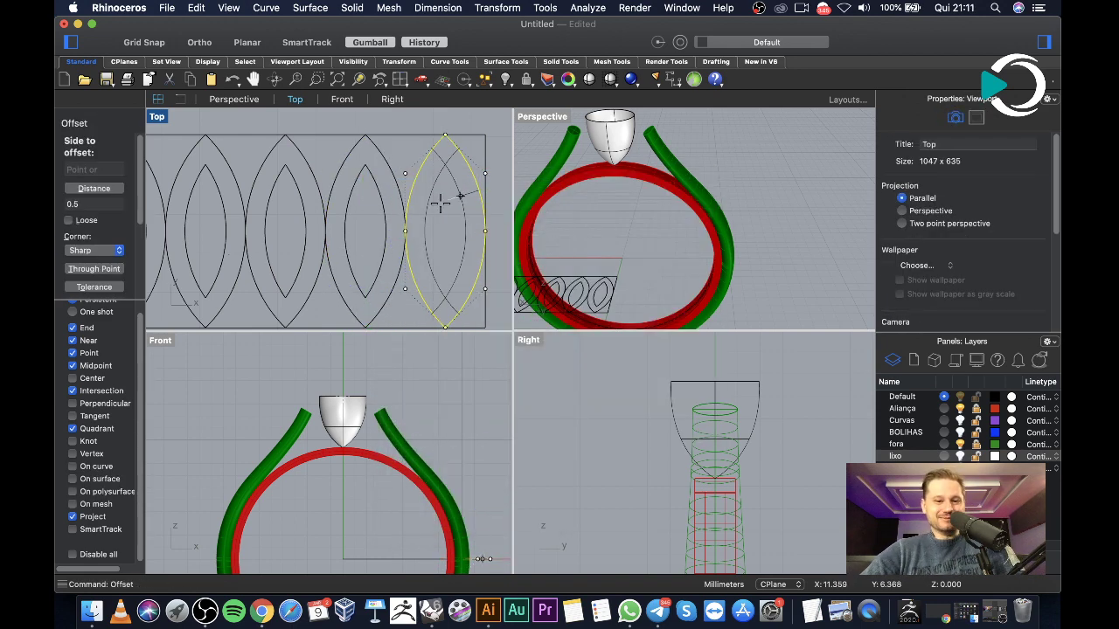
{"action": "left_click", "coordinate": [442, 187]}
{"action": "left_click", "coordinate": [484, 121]}
{"action": "scroll", "coordinate": [480, 134], "scroll_direction": "down", "scroll_amount": 6}
{"action": "right_click_drag", "start_coordinate": [422, 174], "coordinate": [402, 168]}
{"action": "scroll", "coordinate": [400, 171], "scroll_direction": "down", "scroll_amount": 4}
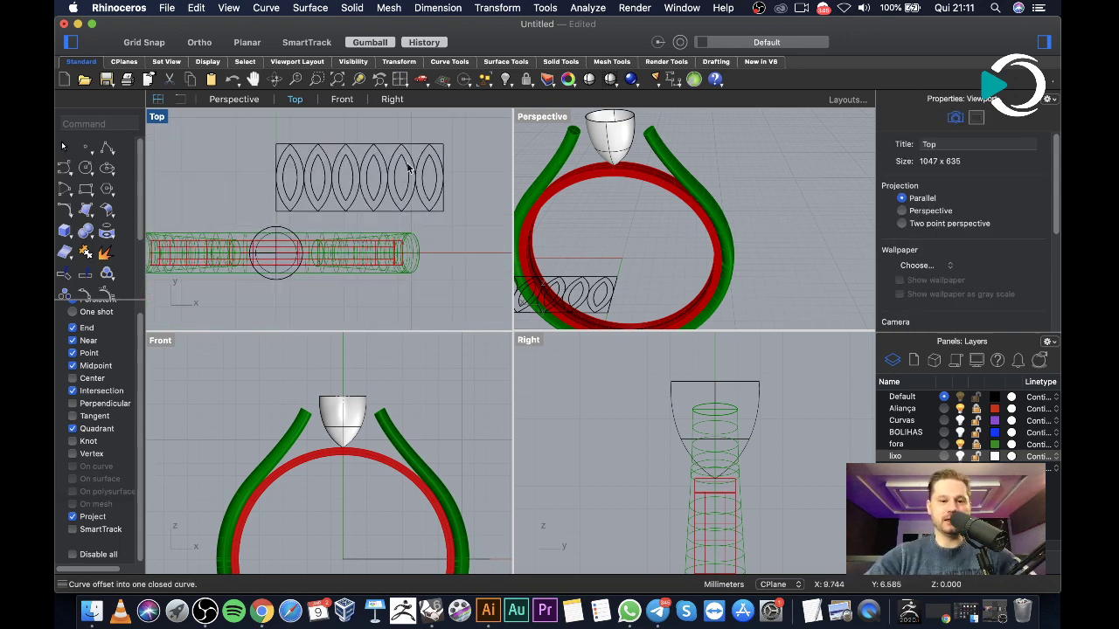
{"action": "scroll", "coordinate": [343, 170], "scroll_direction": "up", "scroll_amount": 2}
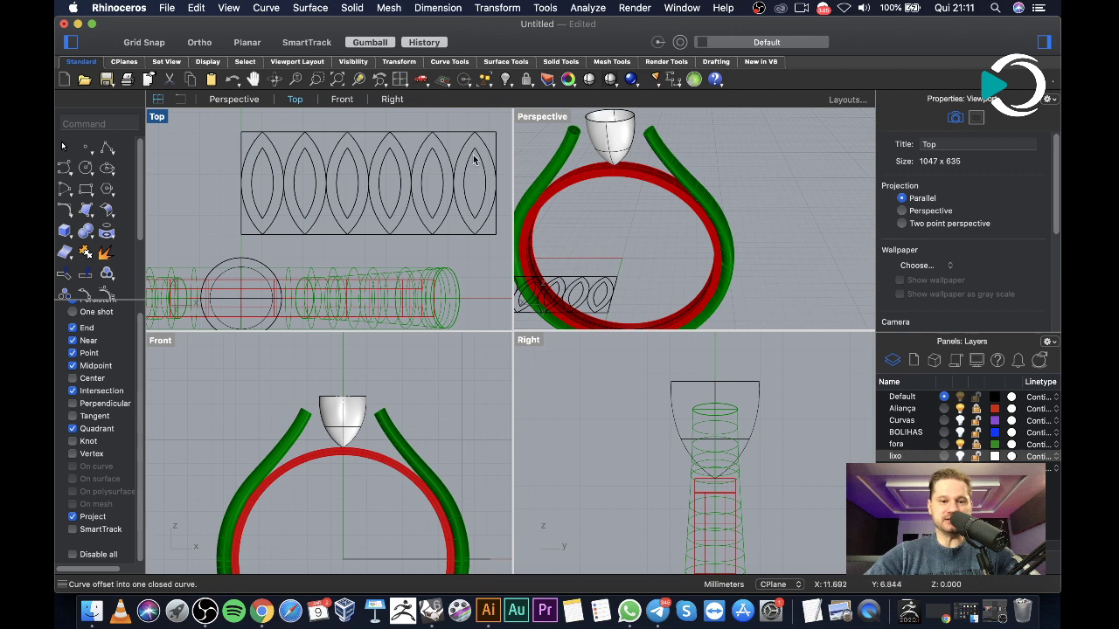
Apply the framed row of pointed ovals and their inner offsets as UV curves onto the cup surface
{"action": "scroll", "coordinate": [344, 176], "scroll_direction": "down", "scroll_amount": 2}
{"action": "left_click_drag", "start_coordinate": [248, 132], "coordinate": [472, 218]}
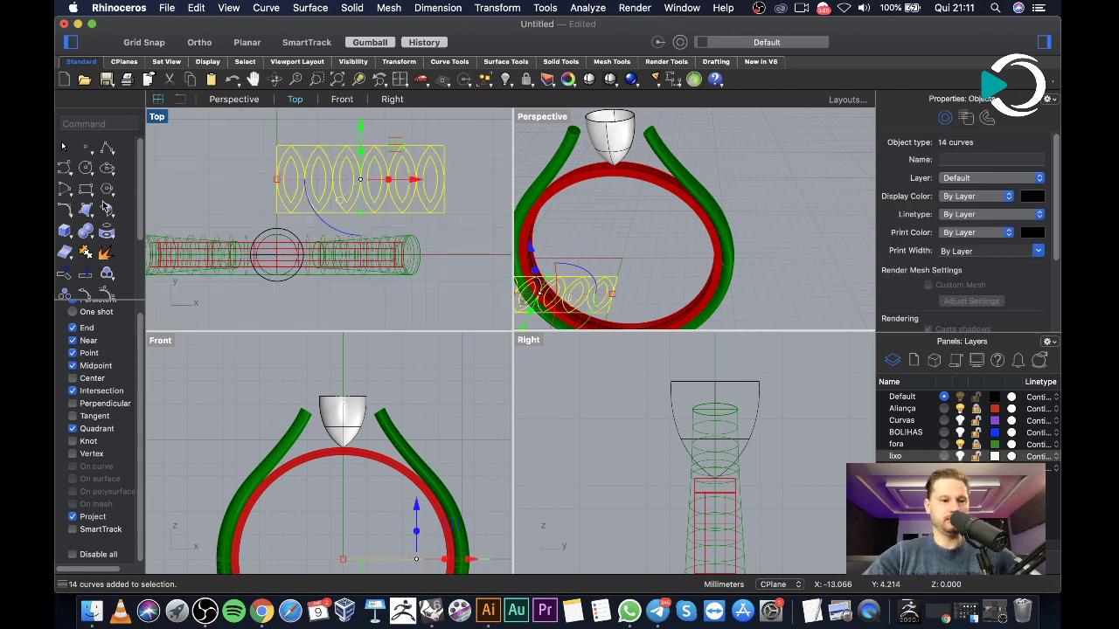
{"action": "left_click", "coordinate": [107, 231]}
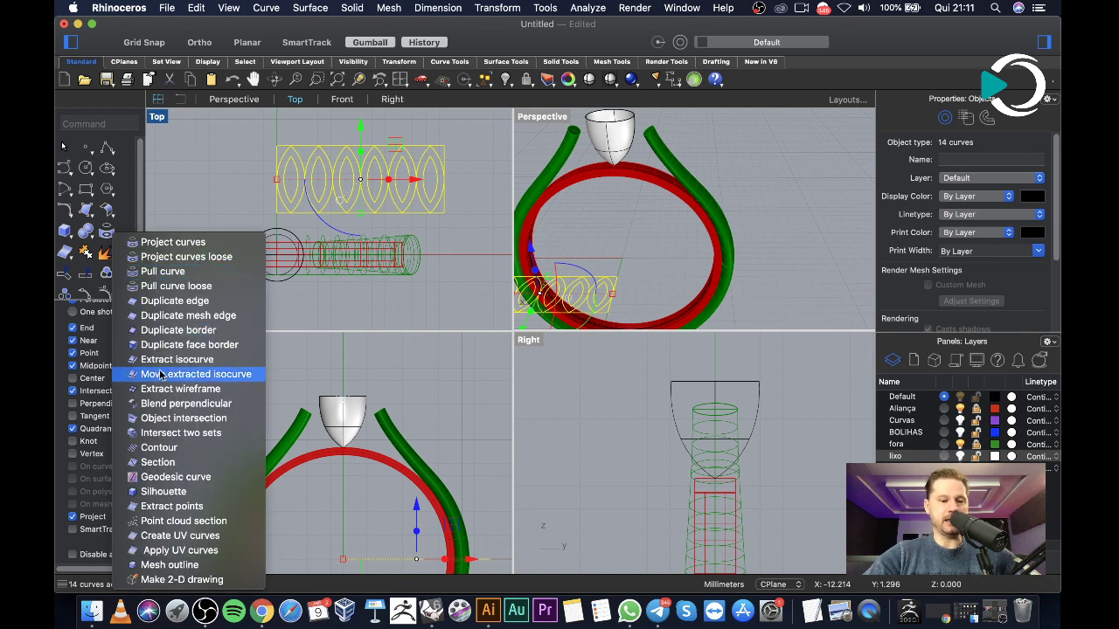
{"action": "left_click", "coordinate": [180, 550]}
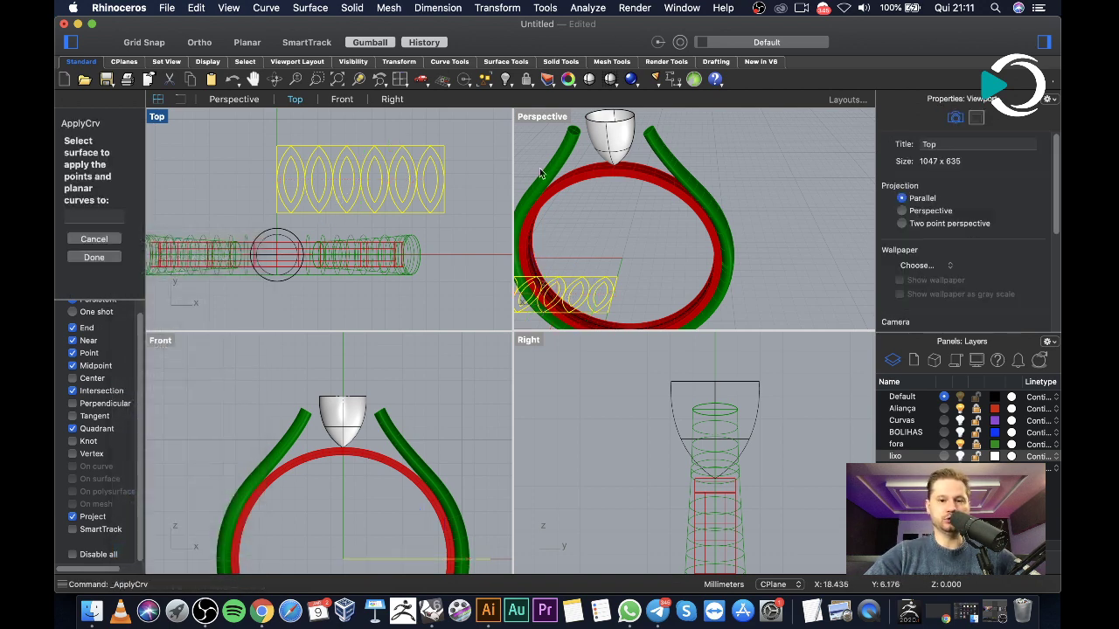
{"action": "left_click", "coordinate": [595, 131]}
{"action": "key", "text": "Escape"}
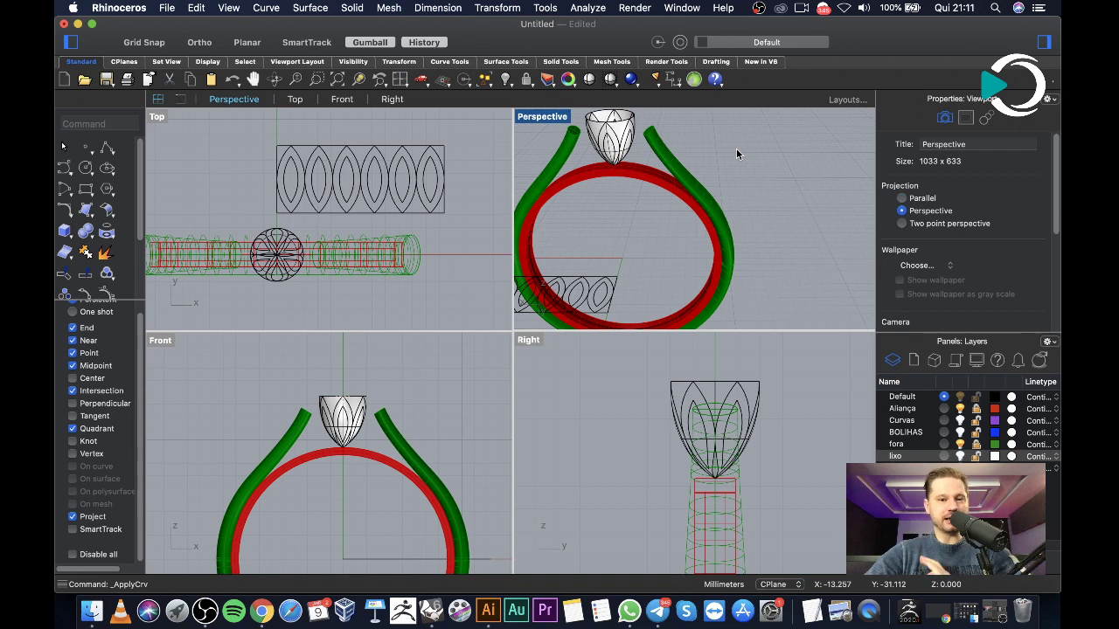
Start a Trim using the cup and its applied curves as cutting objects, and remove the first upper pieces between the petals
{"action": "scroll", "coordinate": [677, 209], "scroll_direction": "down", "scroll_amount": 3}
{"action": "right_click_drag", "start_coordinate": [678, 209], "coordinate": [687, 183]}
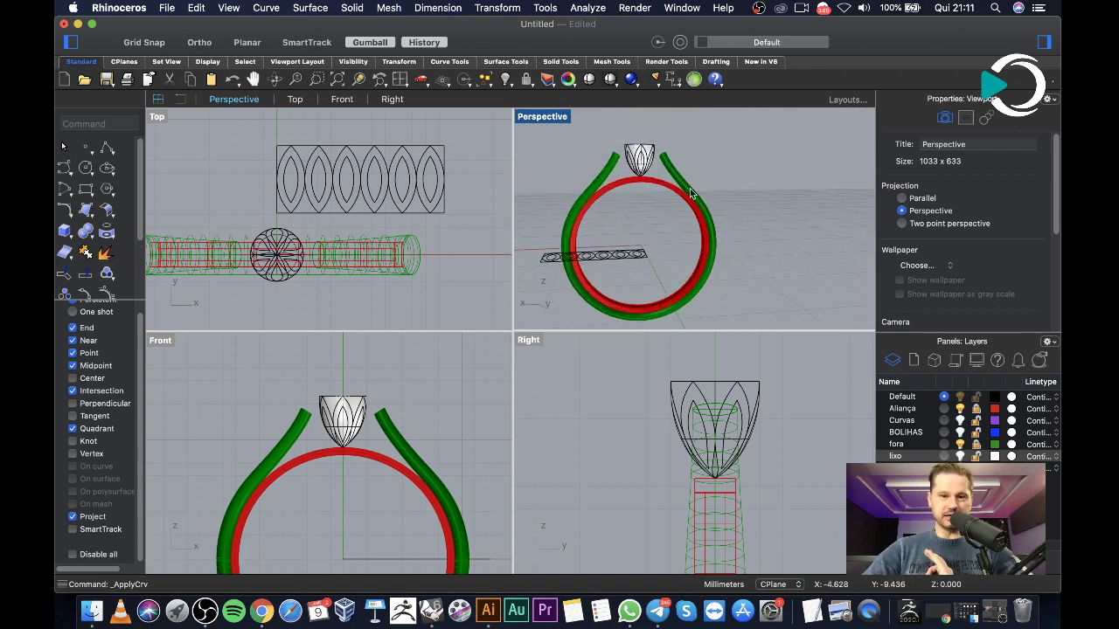
{"action": "scroll", "coordinate": [643, 143], "scroll_direction": "up", "scroll_amount": 5}
{"action": "left_click_drag", "start_coordinate": [641, 168], "coordinate": [643, 221]}
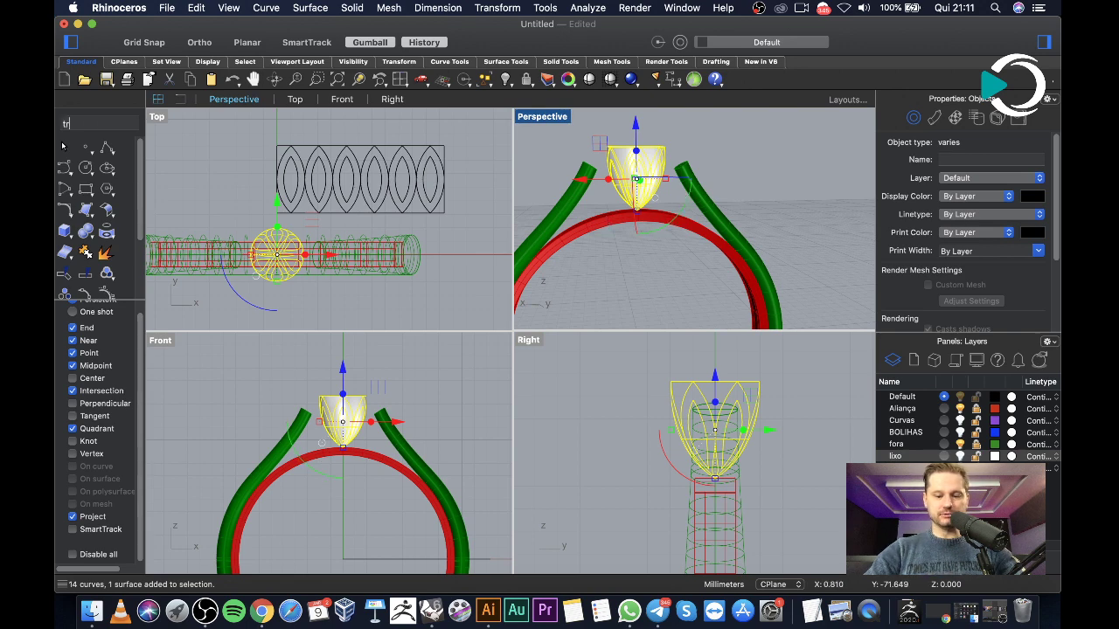
{"action": "key", "text": "Return"}
{"action": "scroll", "coordinate": [646, 136], "scroll_direction": "up", "scroll_amount": 5}
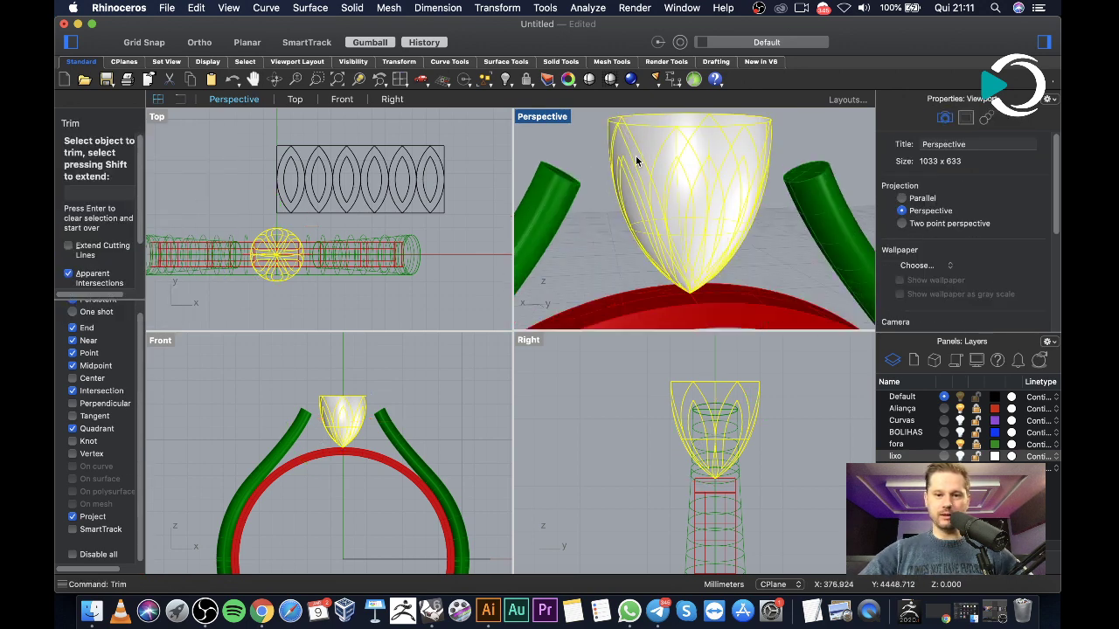
{"action": "scroll", "coordinate": [646, 137], "scroll_direction": "down", "scroll_amount": 5}
{"action": "right_click_drag", "start_coordinate": [646, 136], "coordinate": [597, 173]}
{"action": "left_click", "coordinate": [769, 143]}
{"action": "scroll", "coordinate": [694, 145], "scroll_direction": "up", "scroll_amount": 3}
{"action": "scroll", "coordinate": [694, 160], "scroll_direction": "down", "scroll_amount": 3}
{"action": "scroll", "coordinate": [711, 147], "scroll_direction": "up", "scroll_amount": 3}
{"action": "left_click", "coordinate": [711, 147]}
Trim away the remaining upper pieces of the cup between the petal tips
{"action": "scroll", "coordinate": [542, 161], "scroll_direction": "down", "scroll_amount": 4}
{"action": "scroll", "coordinate": [699, 162], "scroll_direction": "up", "scroll_amount": 3}
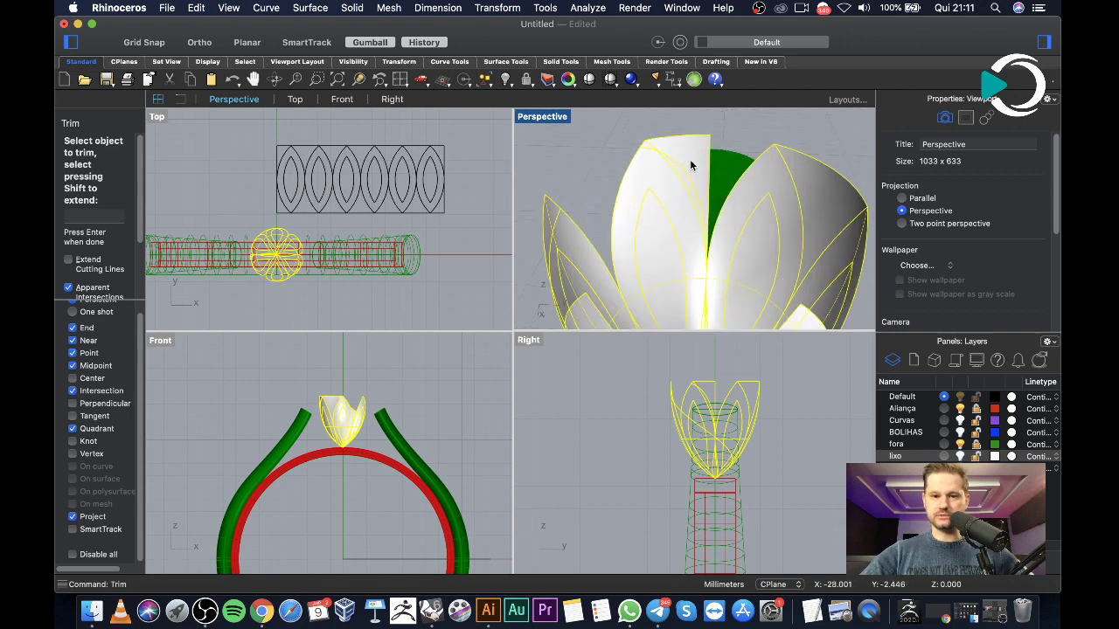
{"action": "scroll", "coordinate": [688, 167], "scroll_direction": "up", "scroll_amount": 4}
{"action": "left_click", "coordinate": [686, 172]}
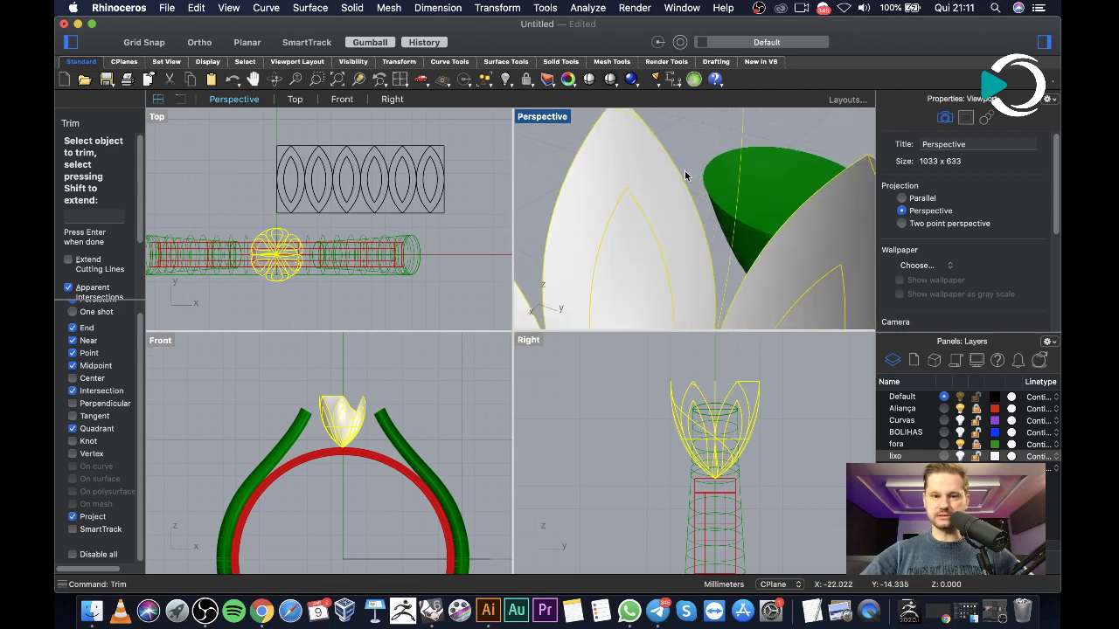
{"action": "scroll", "coordinate": [687, 171], "scroll_direction": "down", "scroll_amount": 7}
{"action": "right_click_drag", "start_coordinate": [715, 199], "coordinate": [428, 179]}
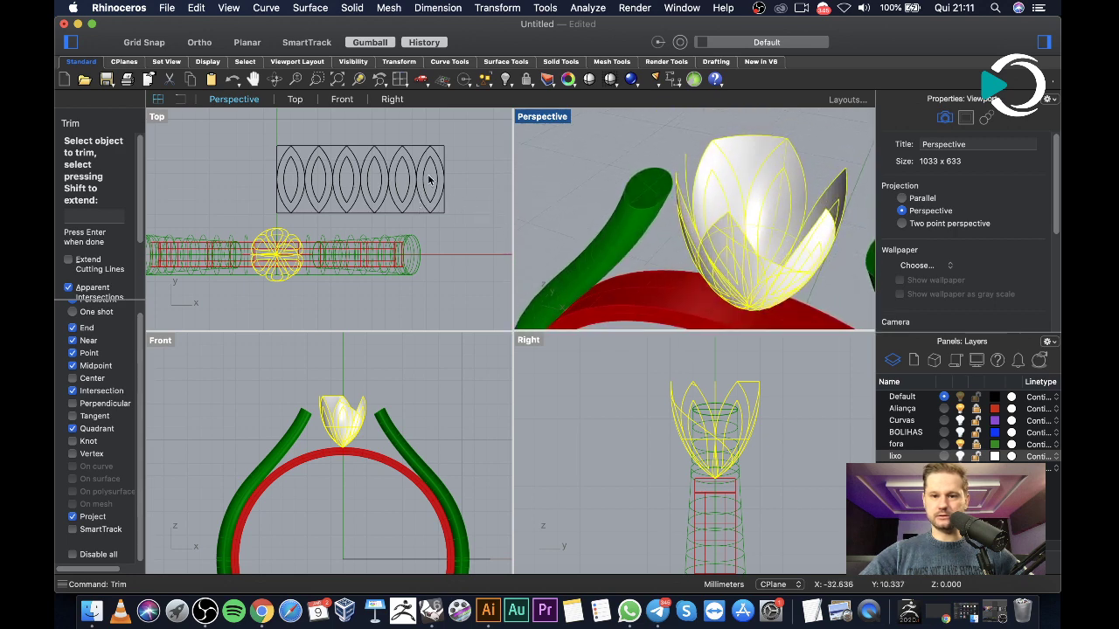
{"action": "left_click", "coordinate": [752, 156]}
{"action": "scroll", "coordinate": [752, 153], "scroll_direction": "down", "scroll_amount": 6}
{"action": "right_click_drag", "start_coordinate": [752, 153], "coordinate": [782, 183]}
{"action": "scroll", "coordinate": [633, 169], "scroll_direction": "up", "scroll_amount": 5}
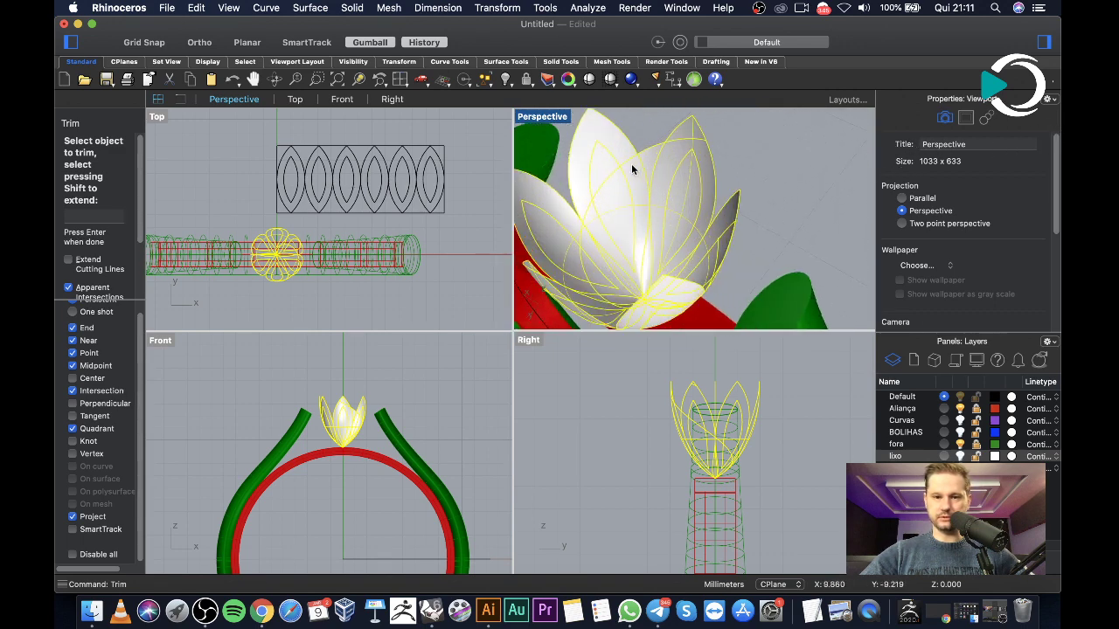
Trim away a narrow surface sliver between two petals near the cup's base
{"action": "scroll", "coordinate": [645, 244], "scroll_direction": "up", "scroll_amount": 5}
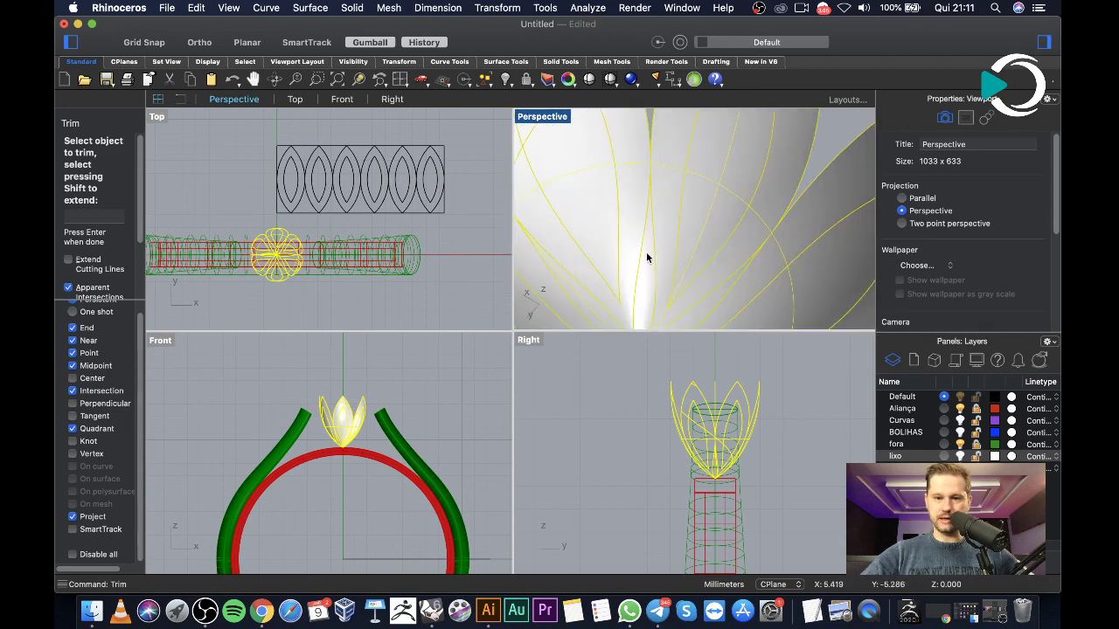
{"action": "scroll", "coordinate": [647, 252], "scroll_direction": "down", "scroll_amount": 5}
{"action": "right_click_drag", "start_coordinate": [647, 252], "coordinate": [612, 207]}
{"action": "scroll", "coordinate": [612, 208], "scroll_direction": "up", "scroll_amount": 3}
{"action": "left_click", "coordinate": [650, 205]}
{"action": "left_click", "coordinate": [650, 204]}
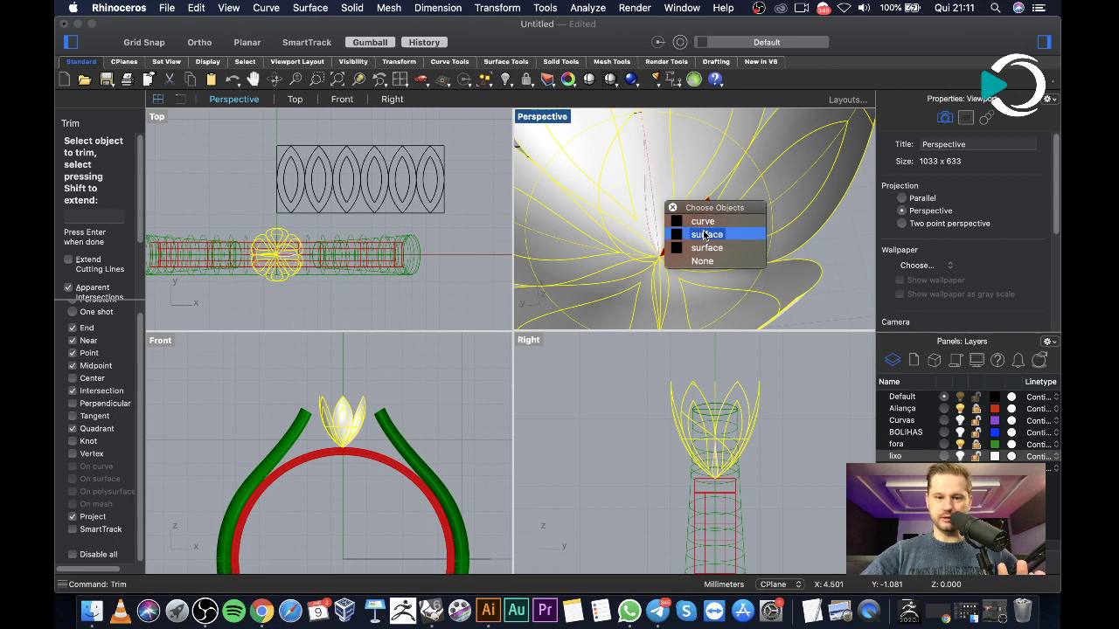
{"action": "left_click", "coordinate": [695, 234]}
Trim the next two surface slivers between neighbouring petals around the cup's base point
{"action": "right_click_drag", "start_coordinate": [658, 214], "coordinate": [687, 204]}
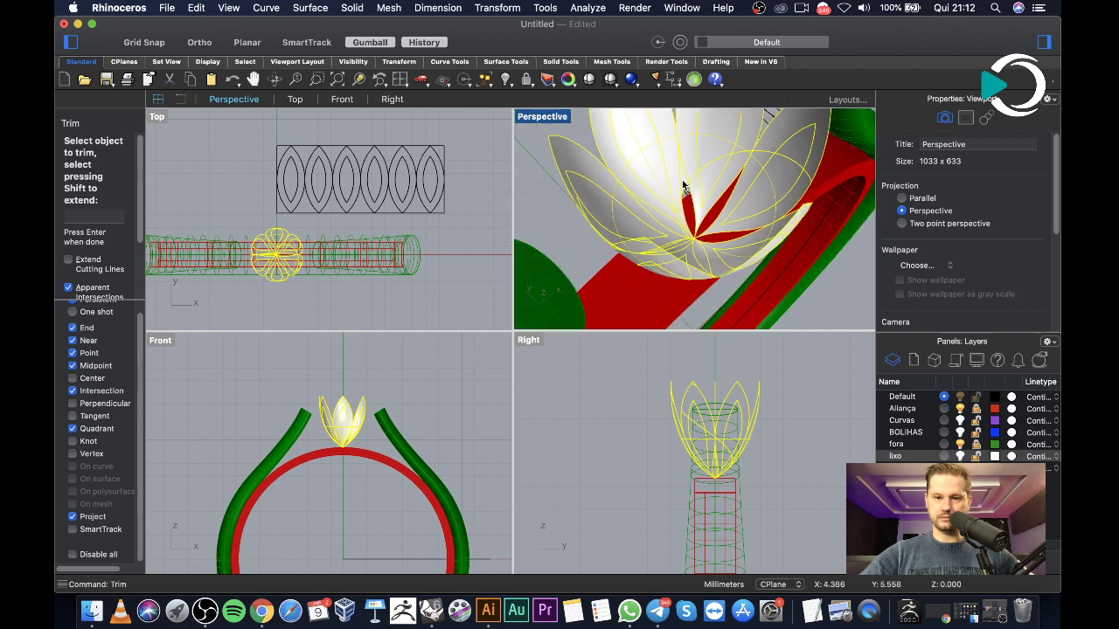
{"action": "left_click", "coordinate": [685, 184]}
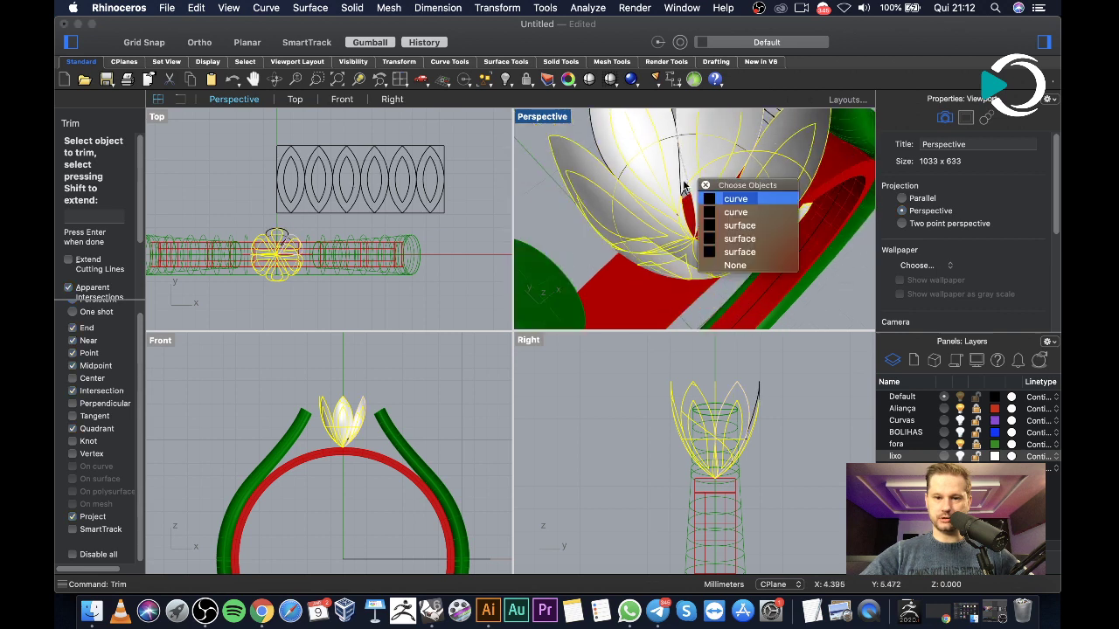
{"action": "left_click", "coordinate": [742, 226]}
{"action": "scroll", "coordinate": [721, 217], "scroll_direction": "up", "scroll_amount": 6}
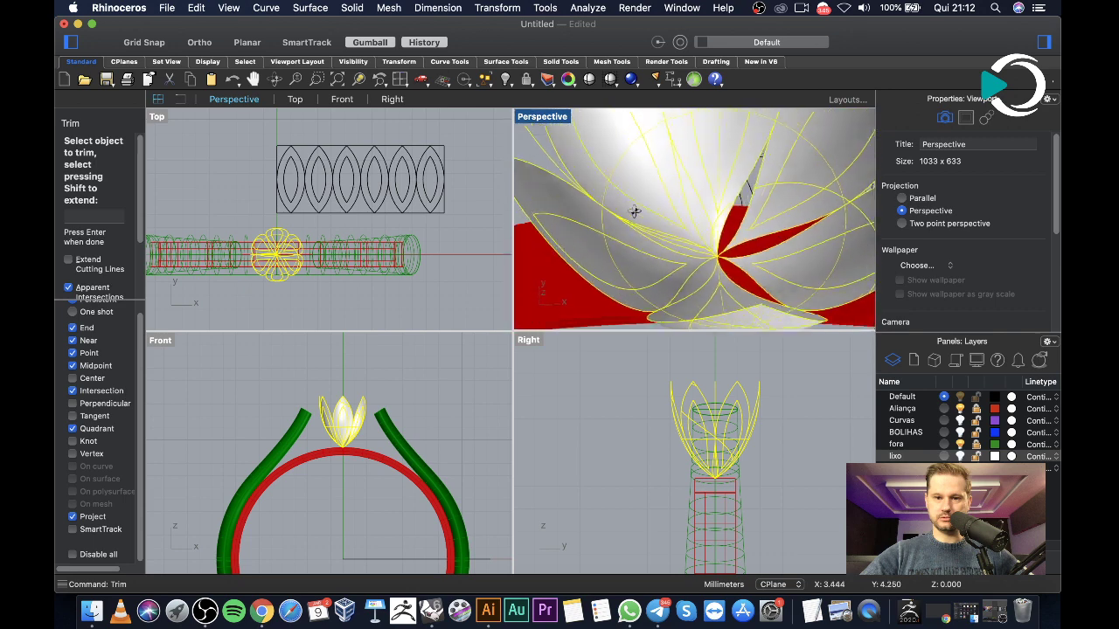
{"action": "scroll", "coordinate": [720, 217], "scroll_direction": "up", "scroll_amount": 5}
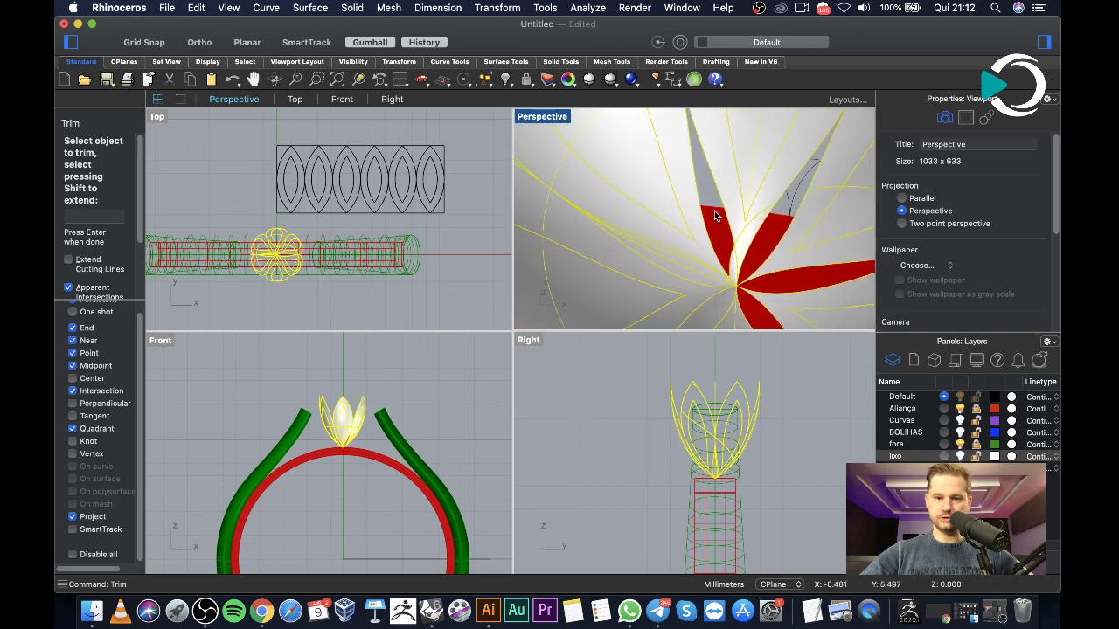
{"action": "left_click", "coordinate": [730, 258]}
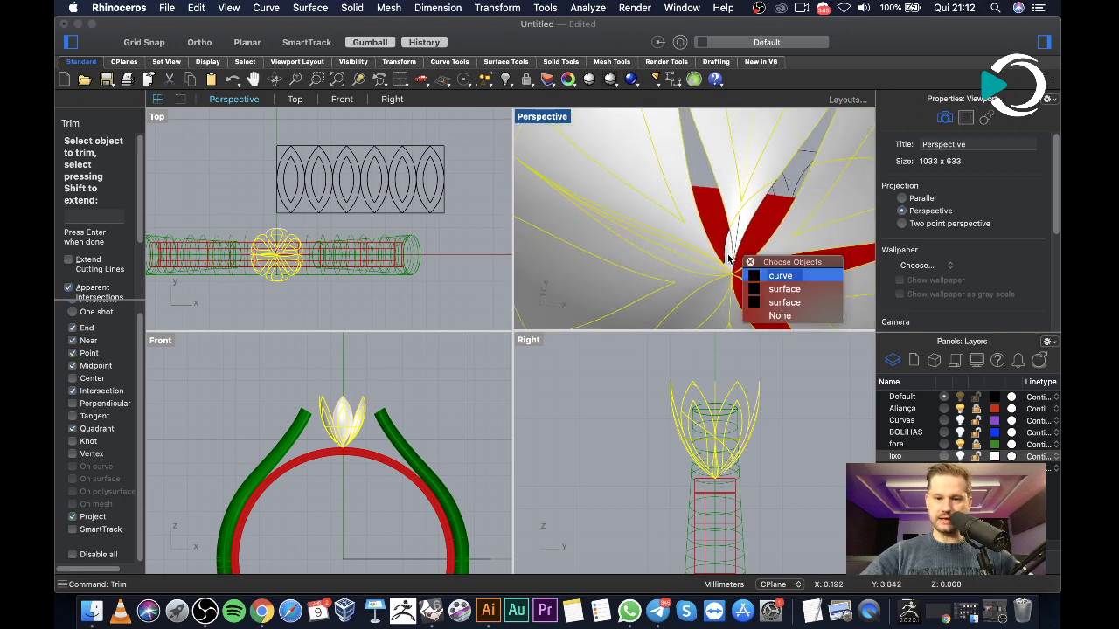
{"action": "left_click", "coordinate": [776, 289]}
Trim out the last surface slivers between the petals so all lower gaps of the cup are open
{"action": "scroll", "coordinate": [752, 258], "scroll_direction": "down", "scroll_amount": 8}
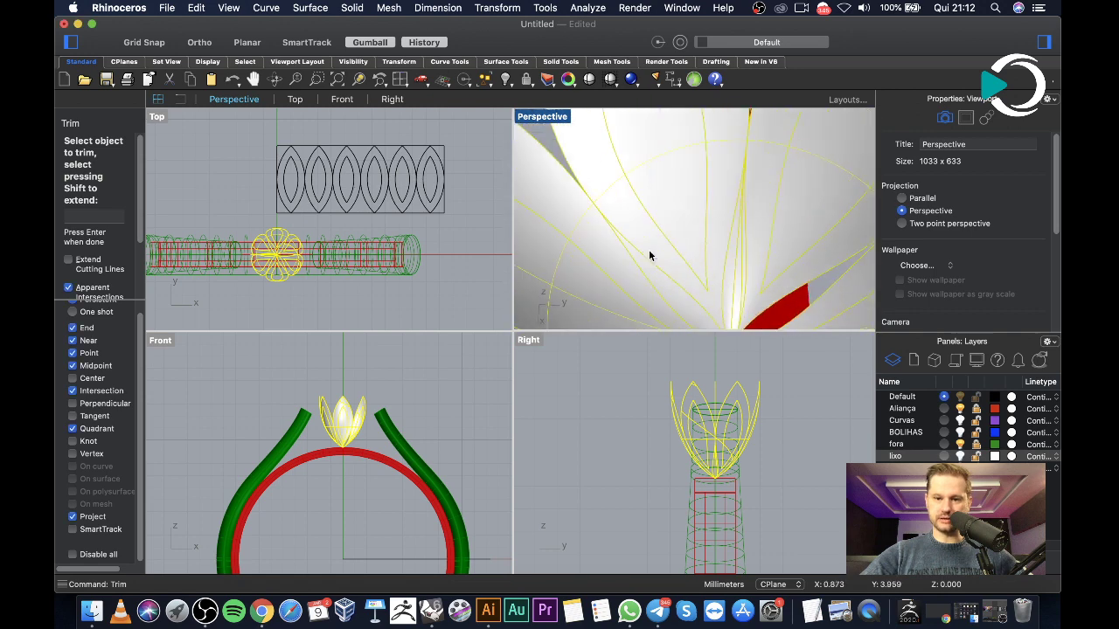
{"action": "right_click_drag", "start_coordinate": [672, 284], "coordinate": [628, 280]}
{"action": "left_click", "coordinate": [676, 280]}
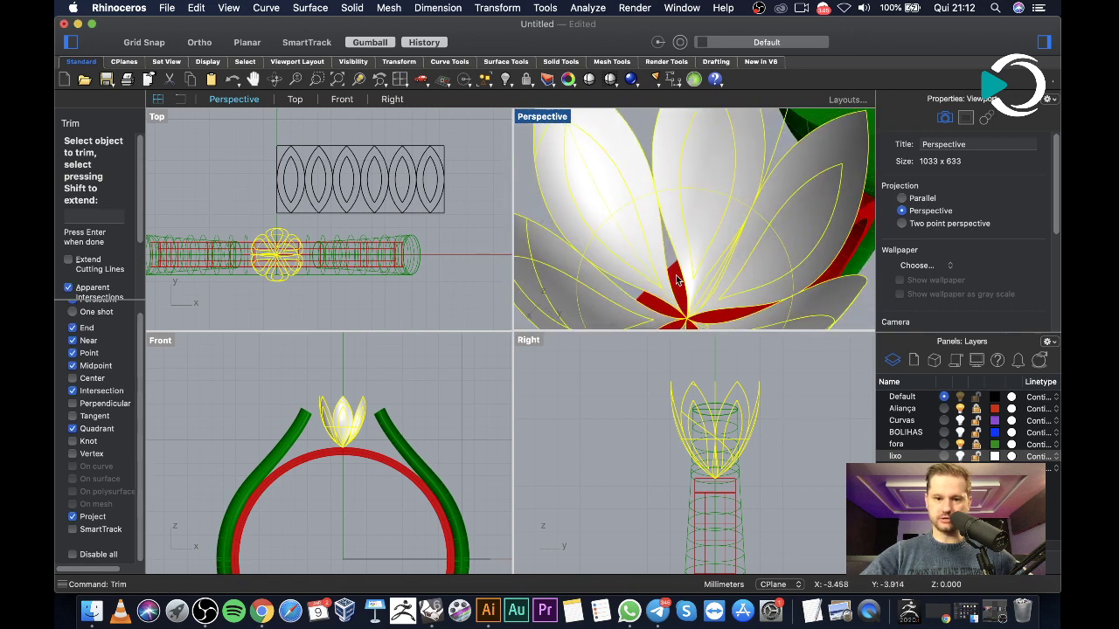
{"action": "scroll", "coordinate": [680, 272], "scroll_direction": "down", "scroll_amount": 5}
{"action": "scroll", "coordinate": [684, 286], "scroll_direction": "up", "scroll_amount": 8}
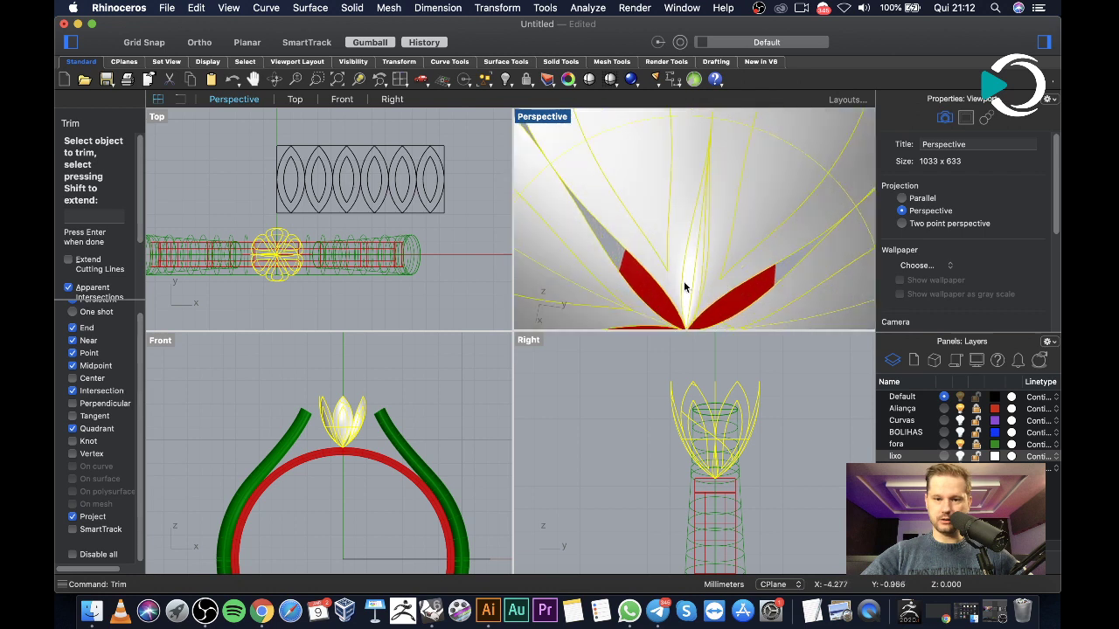
{"action": "left_click", "coordinate": [686, 279]}
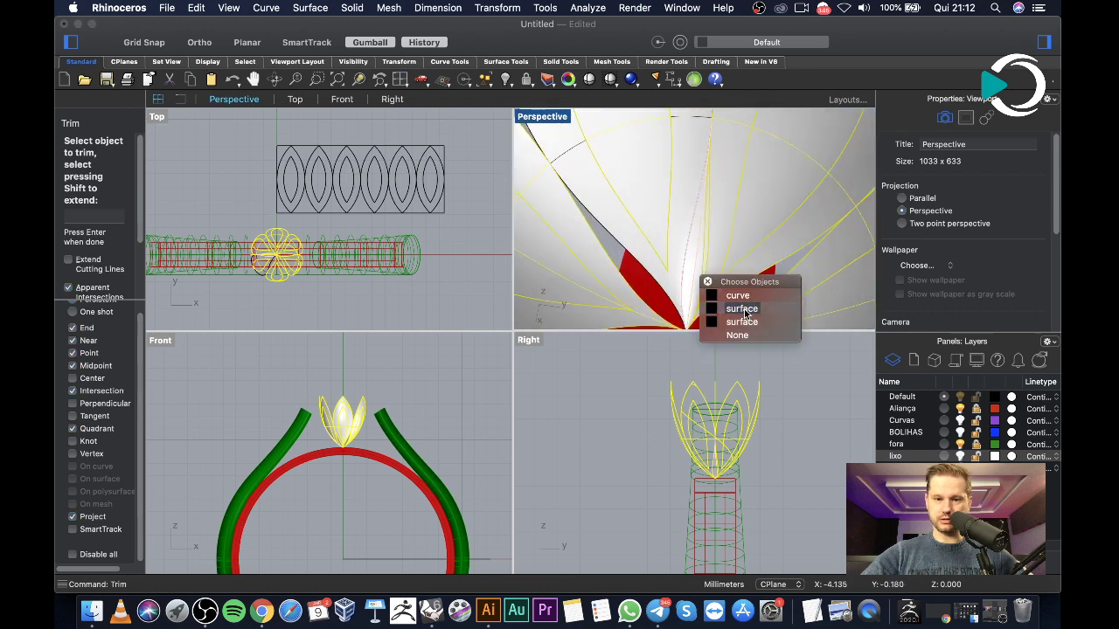
{"action": "left_click", "coordinate": [734, 308]}
{"action": "left_click", "coordinate": [698, 280]}
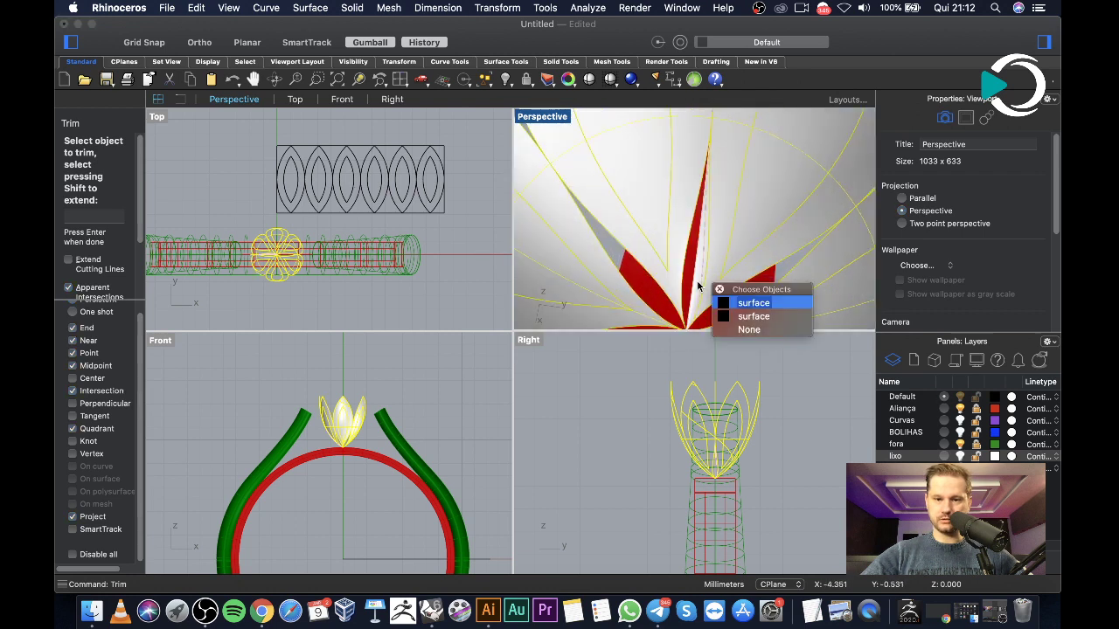
{"action": "left_click", "coordinate": [757, 303]}
{"action": "scroll", "coordinate": [708, 280], "scroll_direction": "up", "scroll_amount": 6}
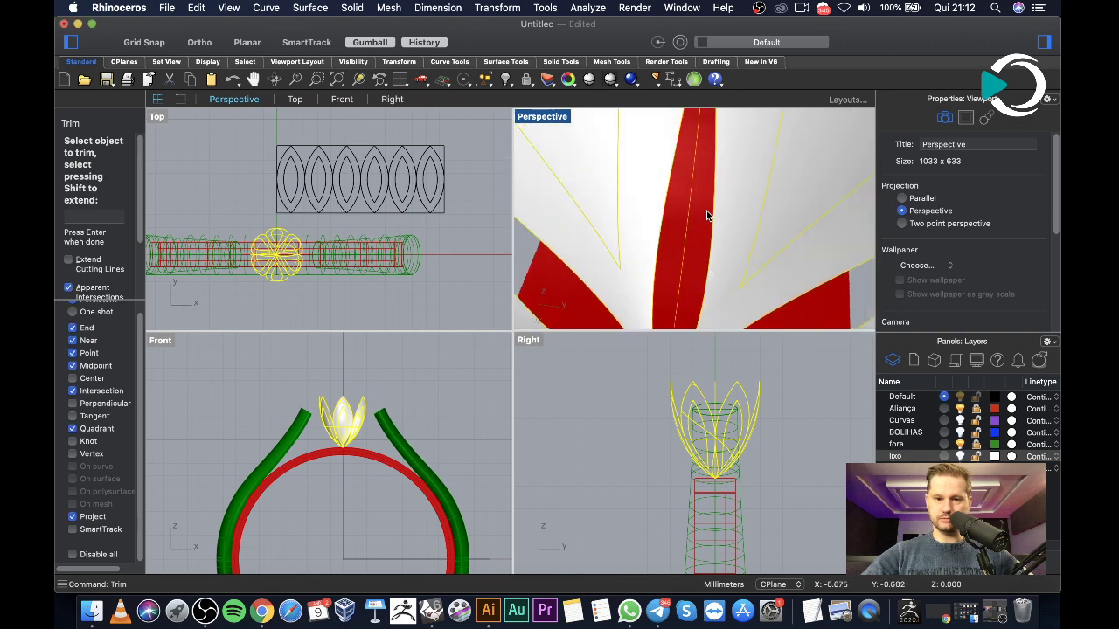
{"action": "scroll", "coordinate": [706, 210], "scroll_direction": "down", "scroll_amount": 6}
{"action": "scroll", "coordinate": [711, 229], "scroll_direction": "down", "scroll_amount": 8}
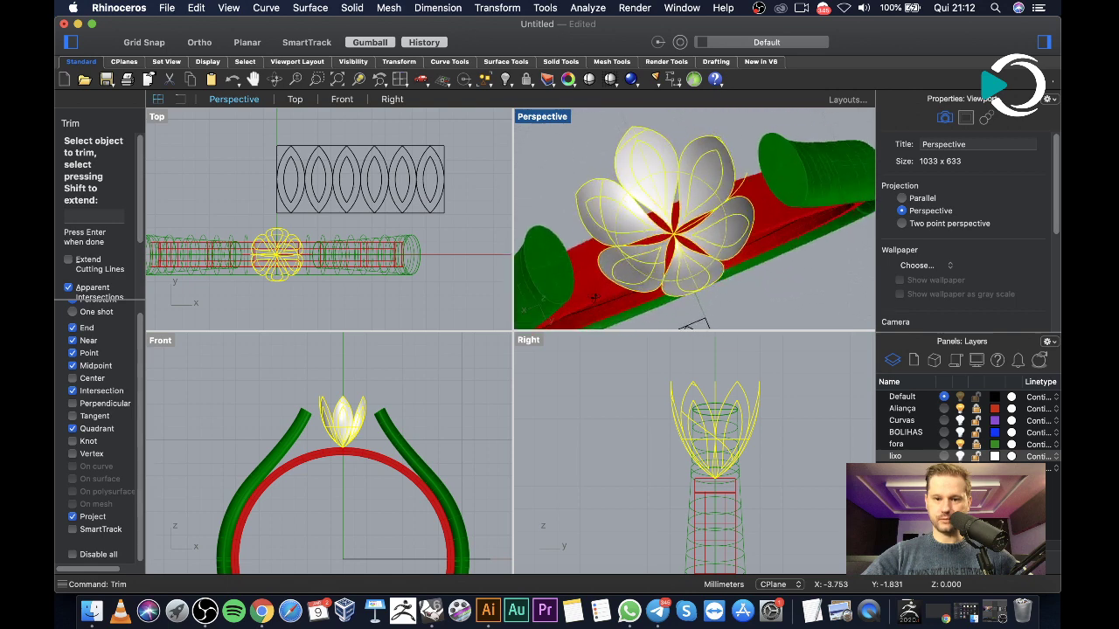
Trim the surface inside the inner offset ovals of the first petals to open them up
{"action": "scroll", "coordinate": [693, 173], "scroll_direction": "up", "scroll_amount": 6}
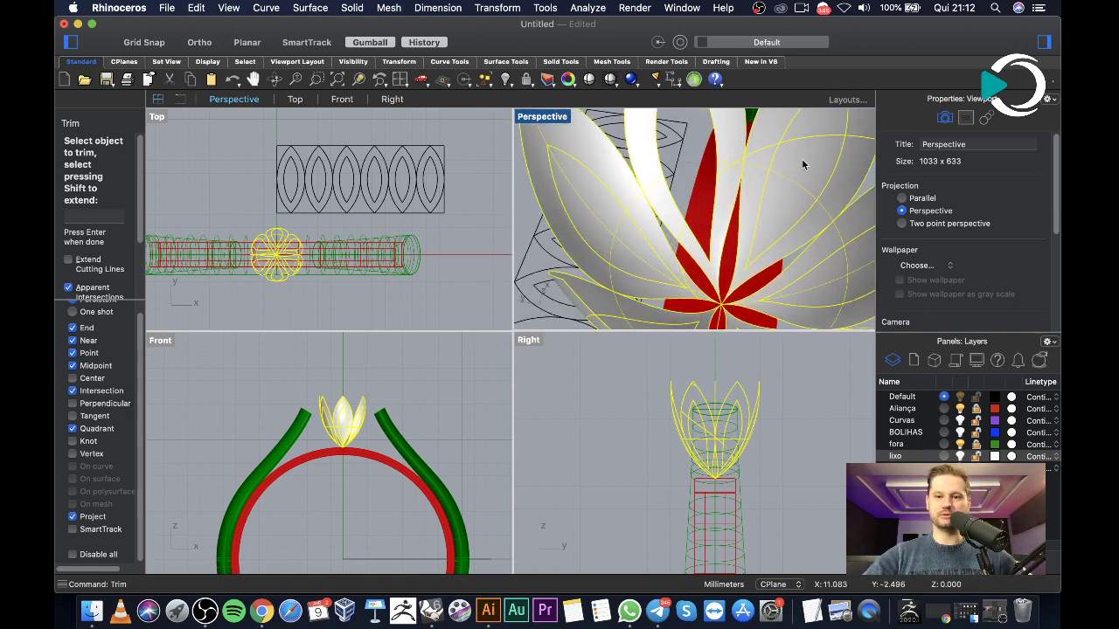
{"action": "left_click", "coordinate": [797, 178]}
{"action": "scroll", "coordinate": [747, 131], "scroll_direction": "down", "scroll_amount": 5}
{"action": "right_click_drag", "start_coordinate": [746, 133], "coordinate": [725, 164]}
{"action": "scroll", "coordinate": [729, 181], "scroll_direction": "up", "scroll_amount": 5}
{"action": "left_click", "coordinate": [717, 156]}
{"action": "scroll", "coordinate": [738, 229], "scroll_direction": "down", "scroll_amount": 5}
{"action": "scroll", "coordinate": [727, 186], "scroll_direction": "up", "scroll_amount": 5}
Trim out the remaining petals' inner ovals, finish the Trim accepting the history break, and deselect everything
{"action": "scroll", "coordinate": [630, 192], "scroll_direction": "down", "scroll_amount": 5}
{"action": "right_click_drag", "start_coordinate": [624, 194], "coordinate": [684, 191]}
{"action": "scroll", "coordinate": [684, 191], "scroll_direction": "up", "scroll_amount": 5}
{"action": "left_click", "coordinate": [631, 138]}
{"action": "left_click", "coordinate": [739, 179]}
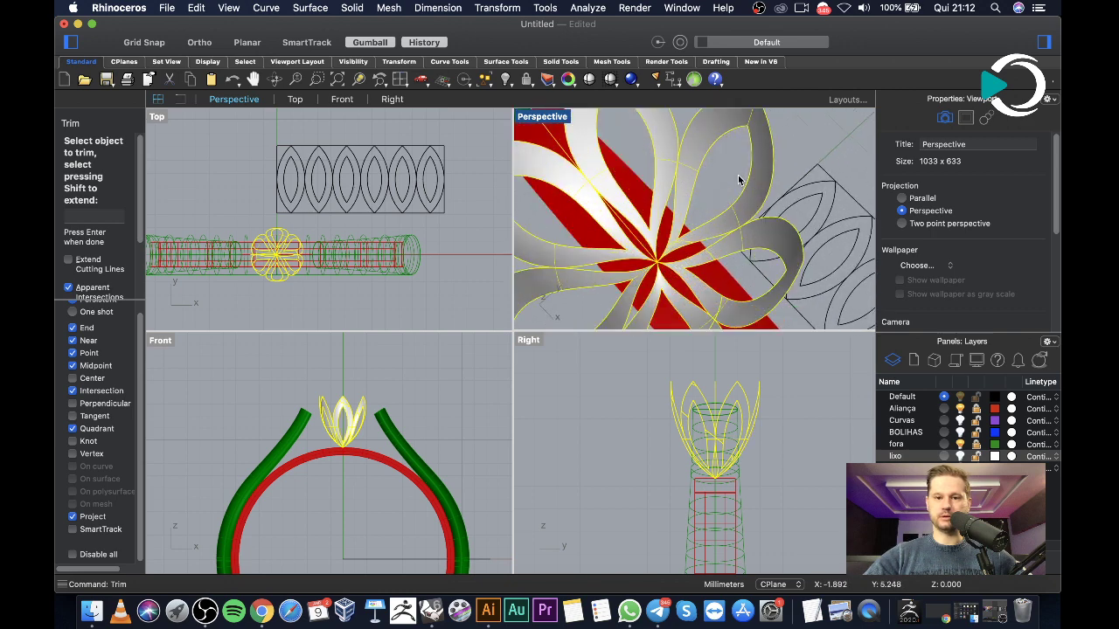
{"action": "scroll", "coordinate": [734, 194], "scroll_direction": "down", "scroll_amount": 5}
{"action": "right_click_drag", "start_coordinate": [733, 194], "coordinate": [767, 167]}
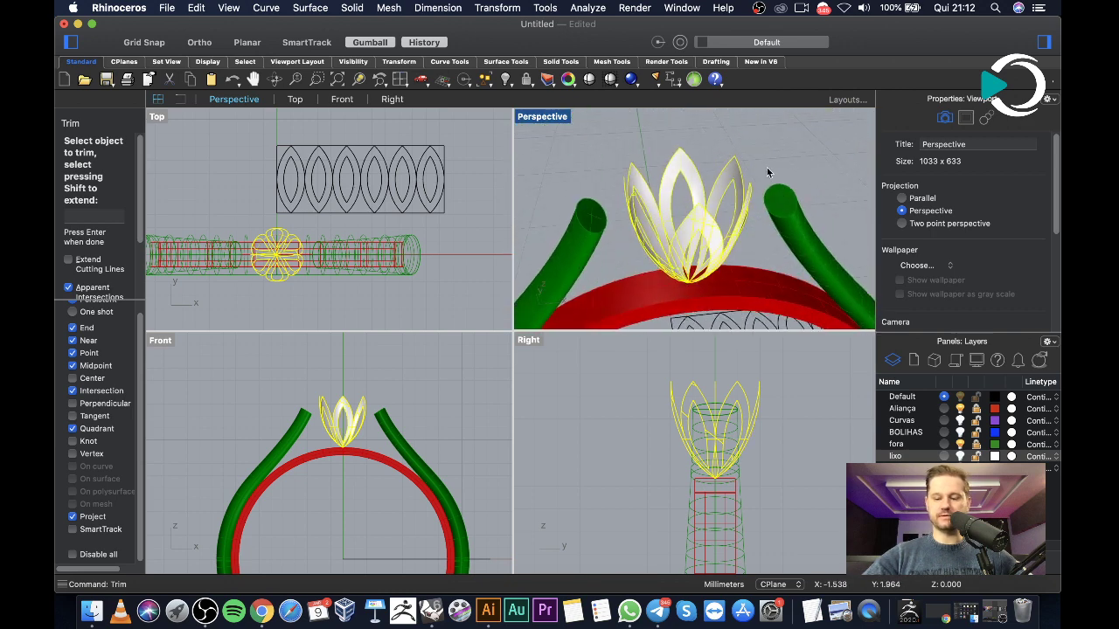
{"action": "key", "text": "Return"}
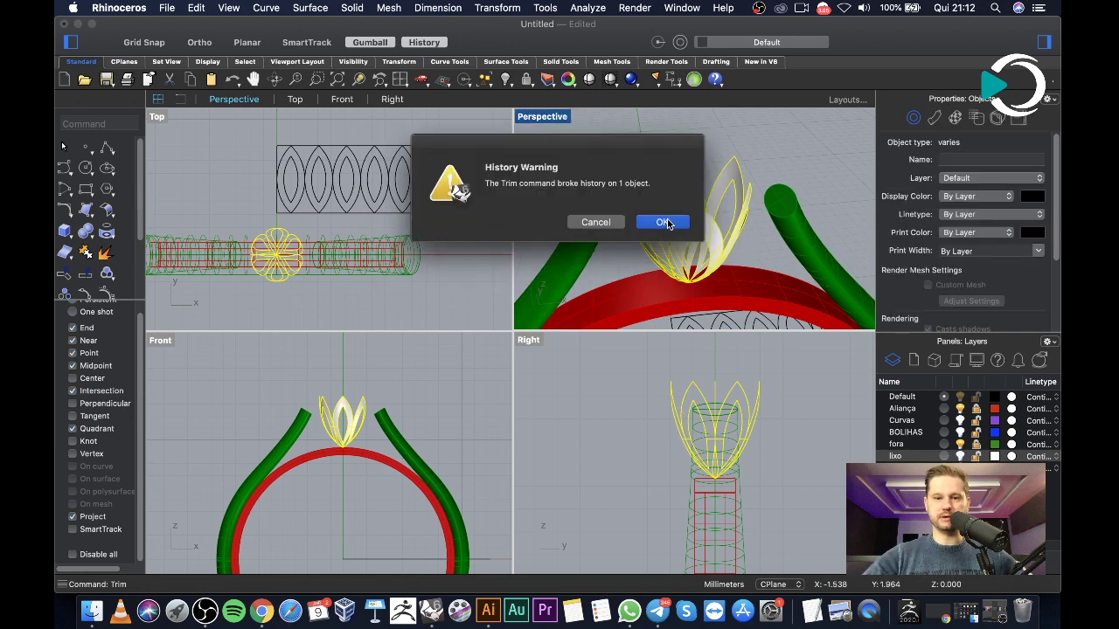
{"action": "left_click", "coordinate": [664, 222]}
{"action": "left_click", "coordinate": [781, 171]}
{"action": "right_click_drag", "start_coordinate": [775, 175], "coordinate": [685, 187]}
{"action": "right_click_drag", "start_coordinate": [657, 208], "coordinate": [850, 179]}
{"action": "scroll", "coordinate": [850, 178], "scroll_direction": "down", "scroll_amount": 6}
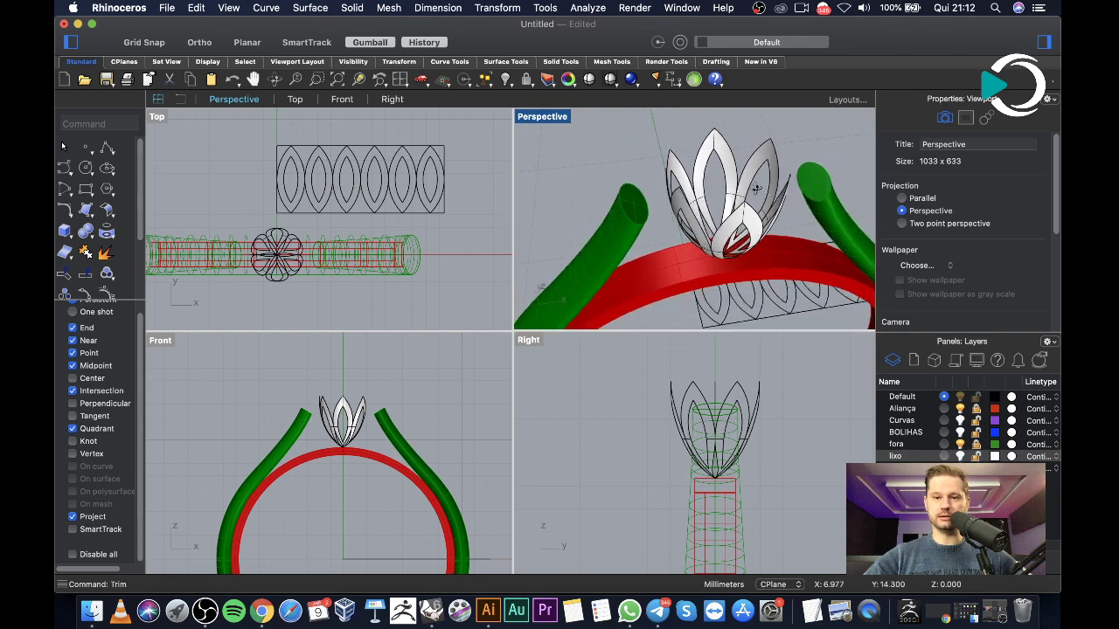
{"action": "right_click_drag", "start_coordinate": [754, 186], "coordinate": [727, 193]}
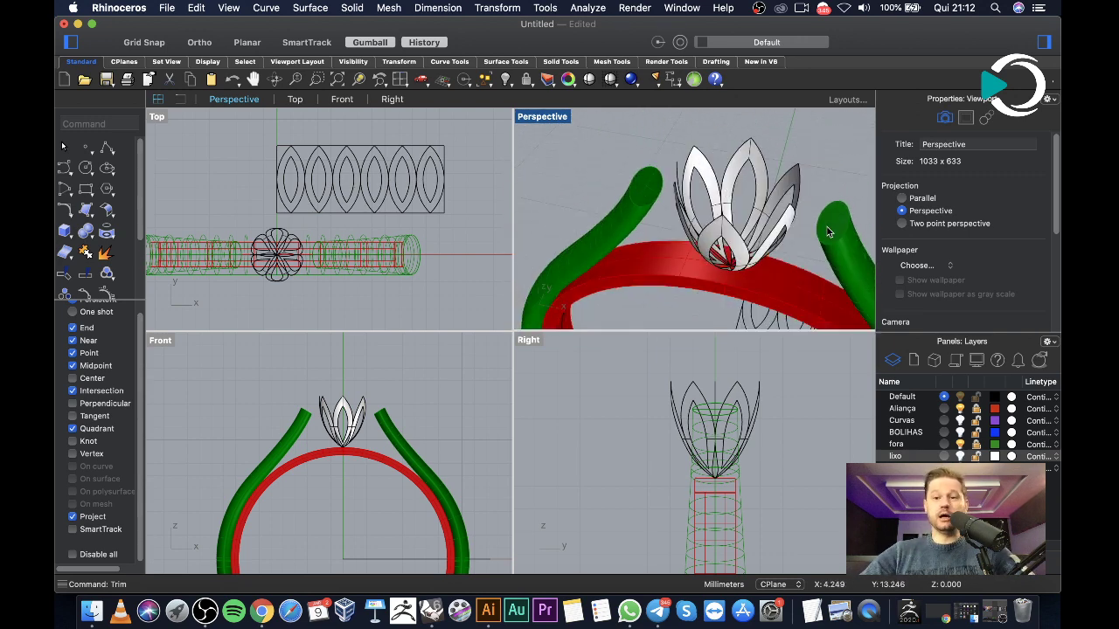
Examine the trimmed open petals of the cup from several sides
{"action": "left_click", "coordinate": [739, 166]}
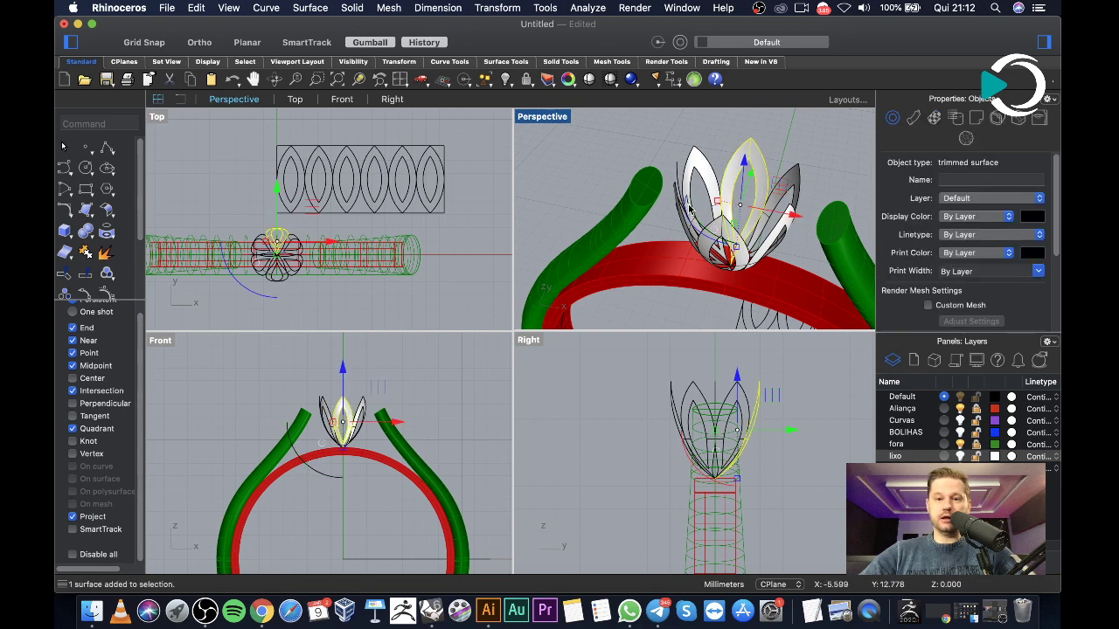
{"action": "right_click_drag", "start_coordinate": [740, 166], "coordinate": [685, 148]}
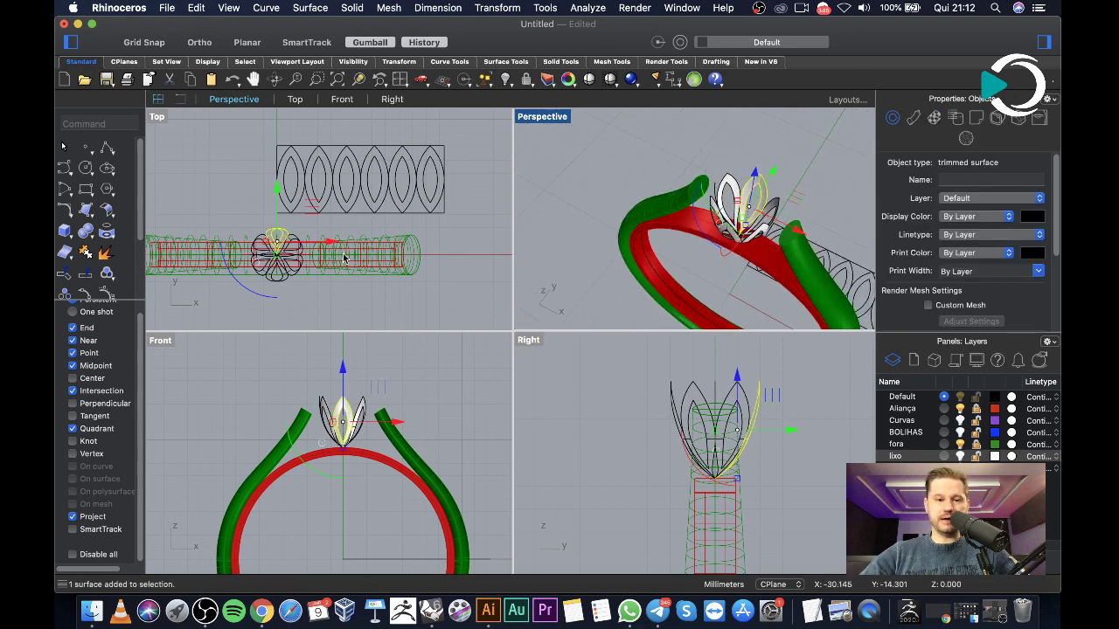
{"action": "left_click", "coordinate": [645, 163]}
{"action": "scroll", "coordinate": [773, 197], "scroll_direction": "up", "scroll_amount": 5}
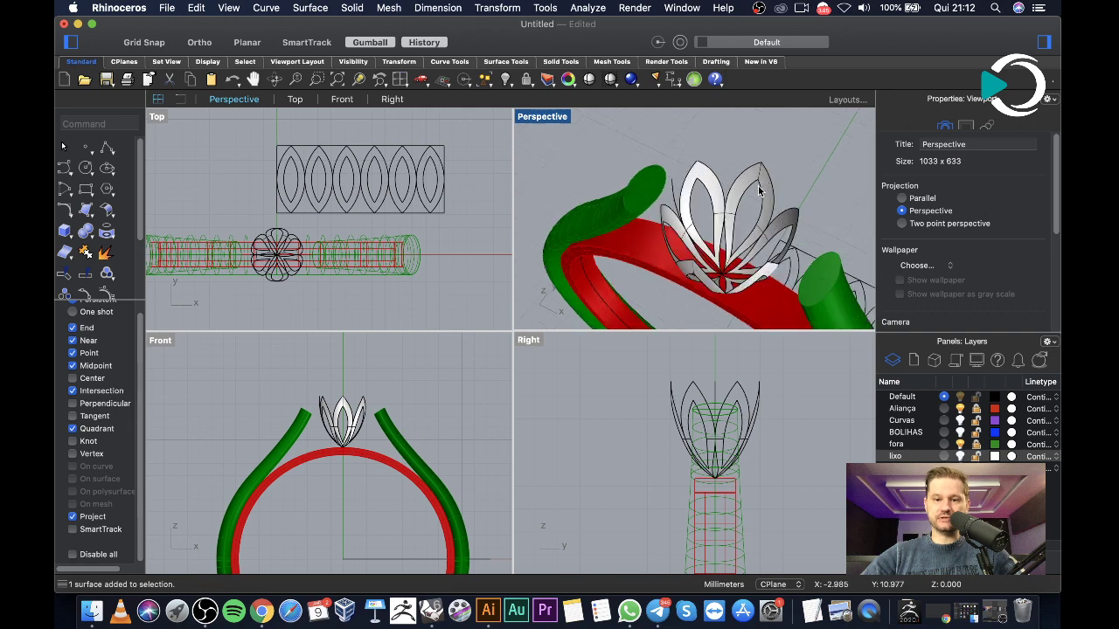
{"action": "left_click", "coordinate": [768, 197]}
{"action": "left_click", "coordinate": [768, 197]}
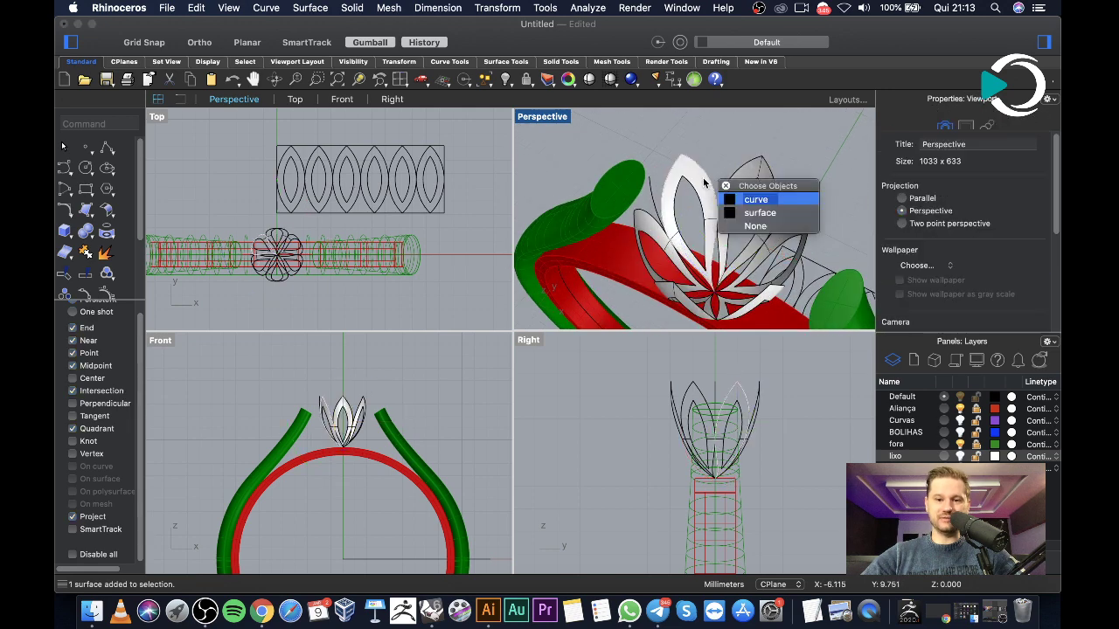
{"action": "left_click", "coordinate": [760, 213]}
{"action": "right_click_drag", "start_coordinate": [760, 214], "coordinate": [659, 183]}
{"action": "left_click", "coordinate": [605, 164]}
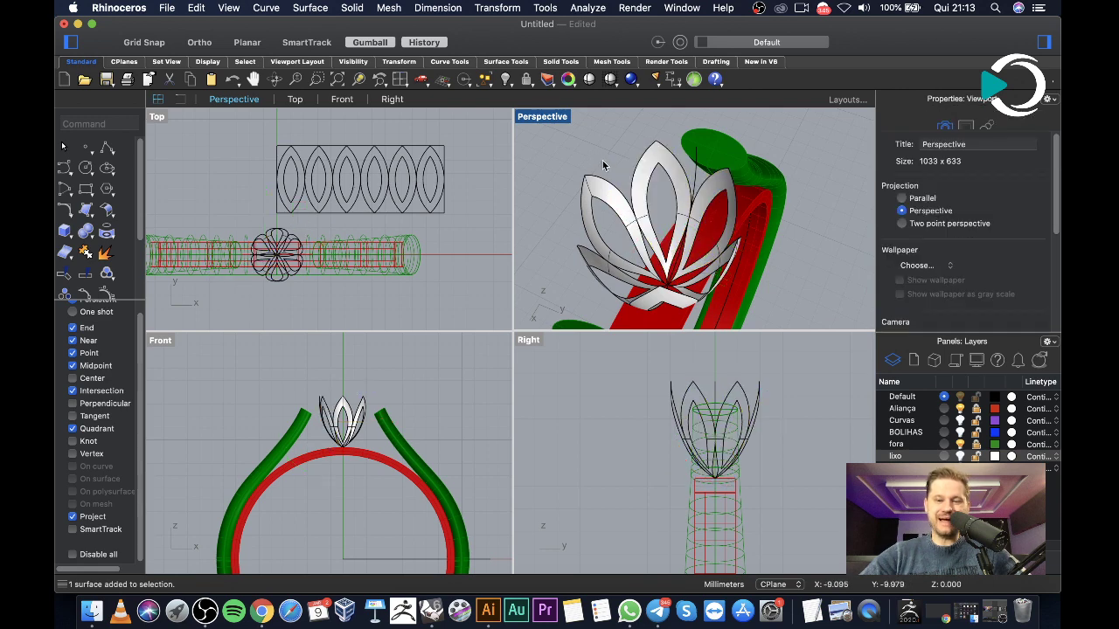
Start a solid OffsetSrf on one petal surface and flip its offset direction to point outward
{"action": "left_click", "coordinate": [650, 168]}
{"action": "type", "text": "of"}
{"action": "key", "text": "Down"}
{"action": "key", "text": "Down"}
{"action": "key", "text": "Down"}
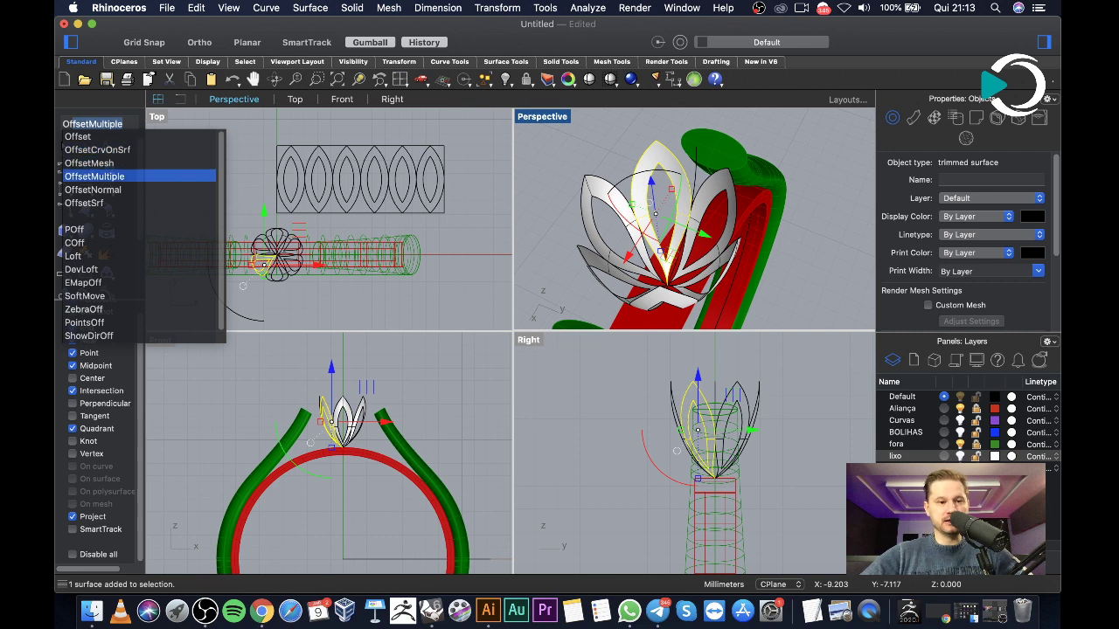
{"action": "key", "text": "Down"}
{"action": "key", "text": "Down"}
{"action": "key", "text": "Return"}
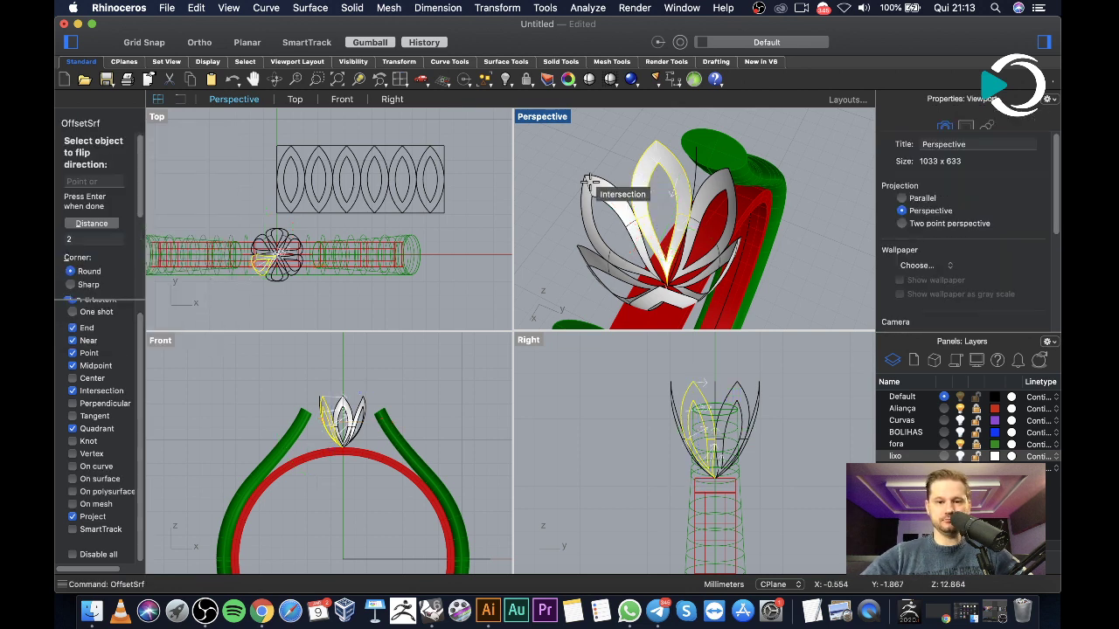
{"action": "scroll", "coordinate": [375, 379], "scroll_direction": "up", "scroll_amount": 2}
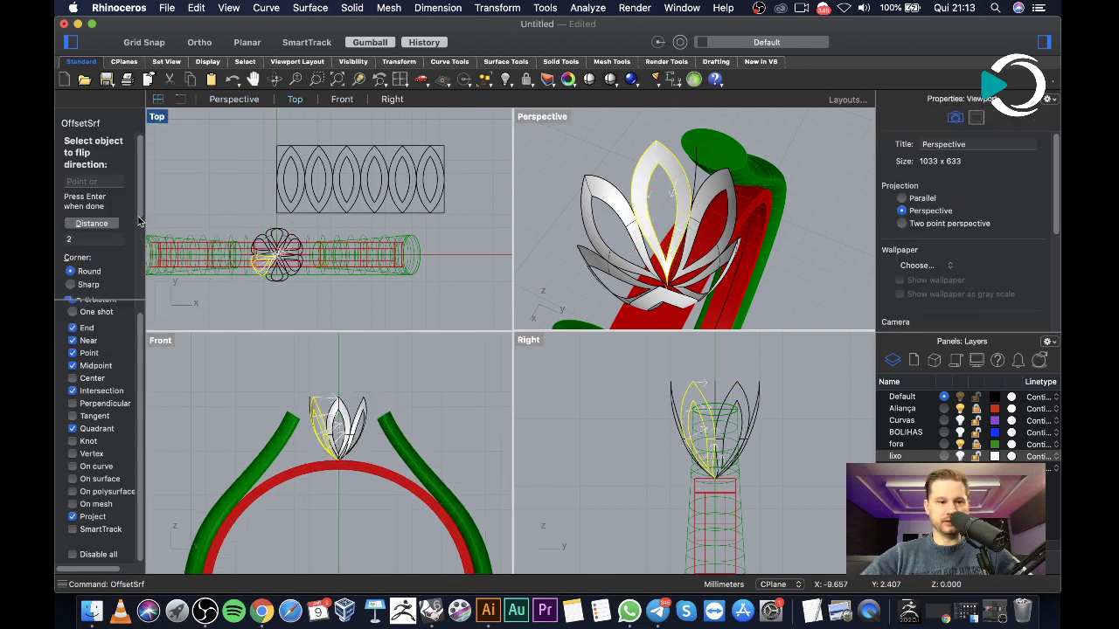
{"action": "scroll", "coordinate": [94, 218], "scroll_direction": "down", "scroll_amount": 5}
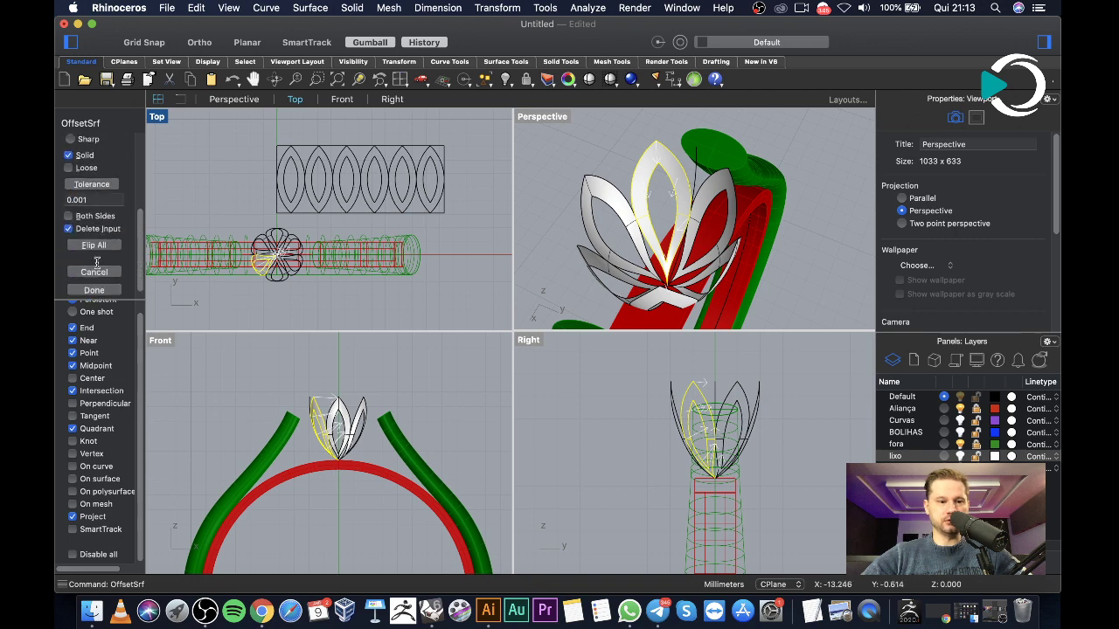
{"action": "left_click", "coordinate": [94, 238]}
Set the petal's offset distance to 0.7 mm and create the thickened solid
{"action": "right_click_drag", "start_coordinate": [527, 235], "coordinate": [688, 181]}
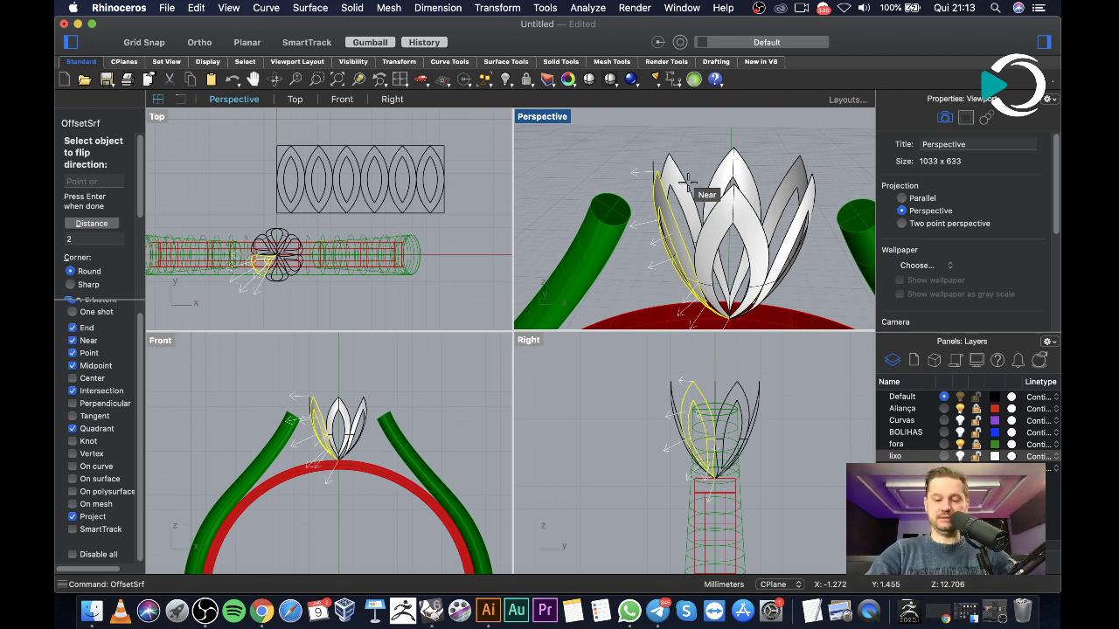
{"action": "type", "text": "0.7"}
{"action": "key", "text": "Return"}
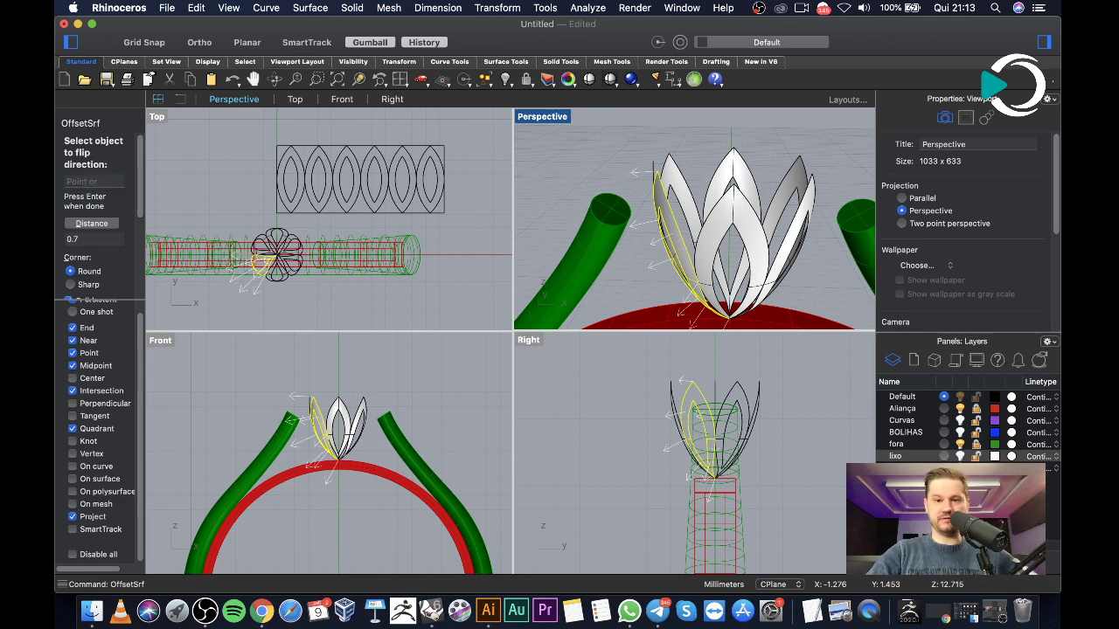
{"action": "key", "text": "Return"}
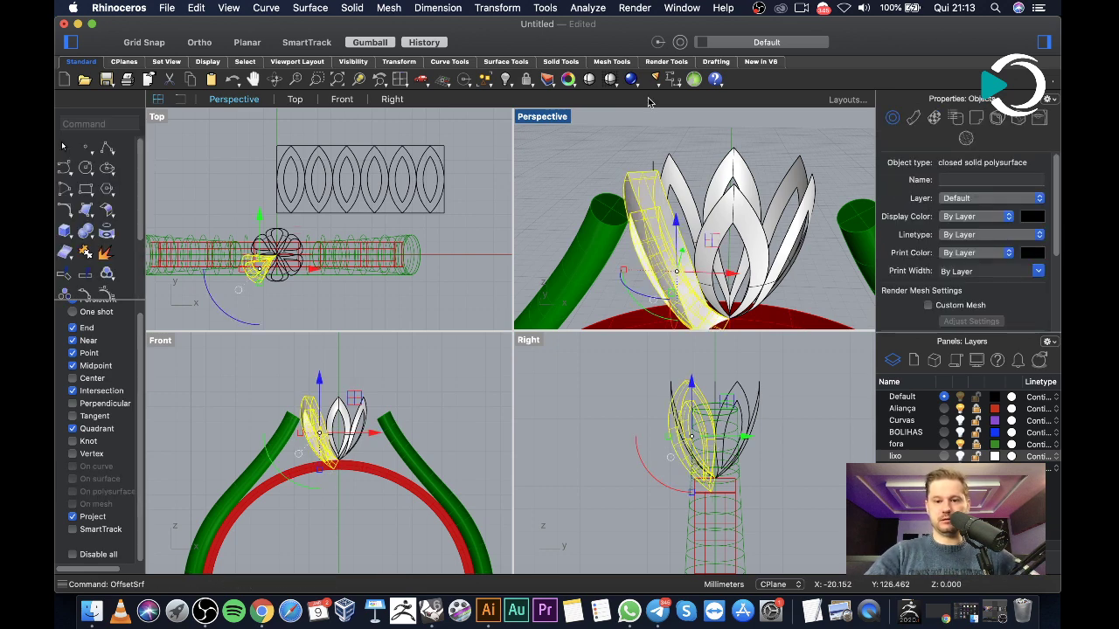
{"action": "left_click", "coordinate": [577, 153]}
{"action": "scroll", "coordinate": [577, 154], "scroll_direction": "down", "scroll_amount": 2}
{"action": "right_click_drag", "start_coordinate": [577, 153], "coordinate": [595, 170]}
{"action": "scroll", "coordinate": [597, 170], "scroll_direction": "up", "scroll_amount": 5}
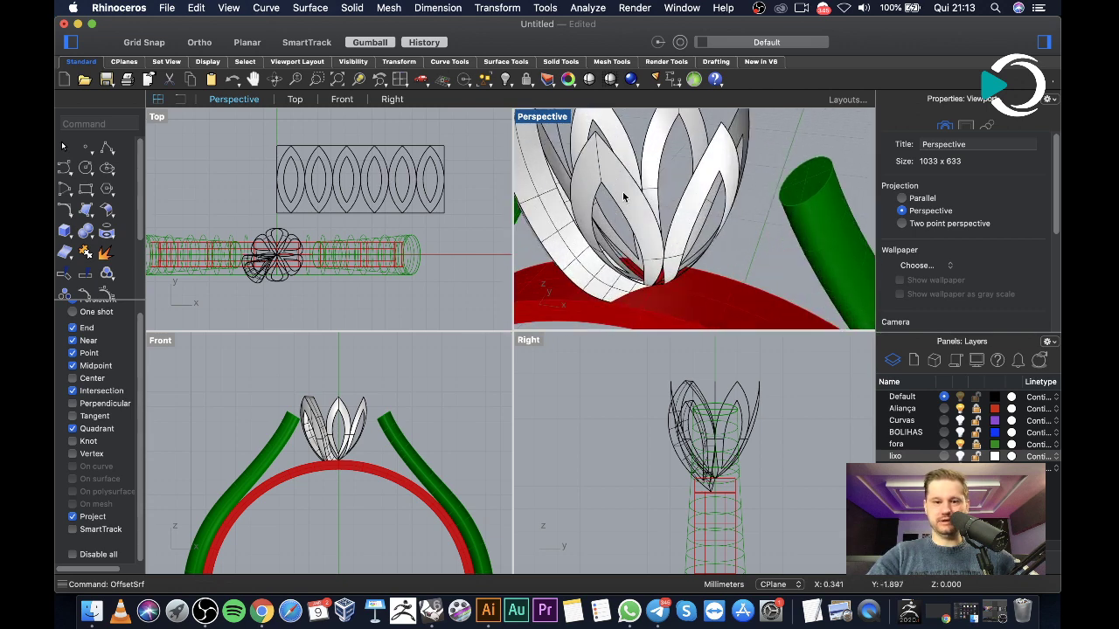
{"action": "left_click", "coordinate": [623, 197]}
{"action": "key", "text": "Return"}
{"action": "right_click_drag", "start_coordinate": [662, 229], "coordinate": [678, 171]}
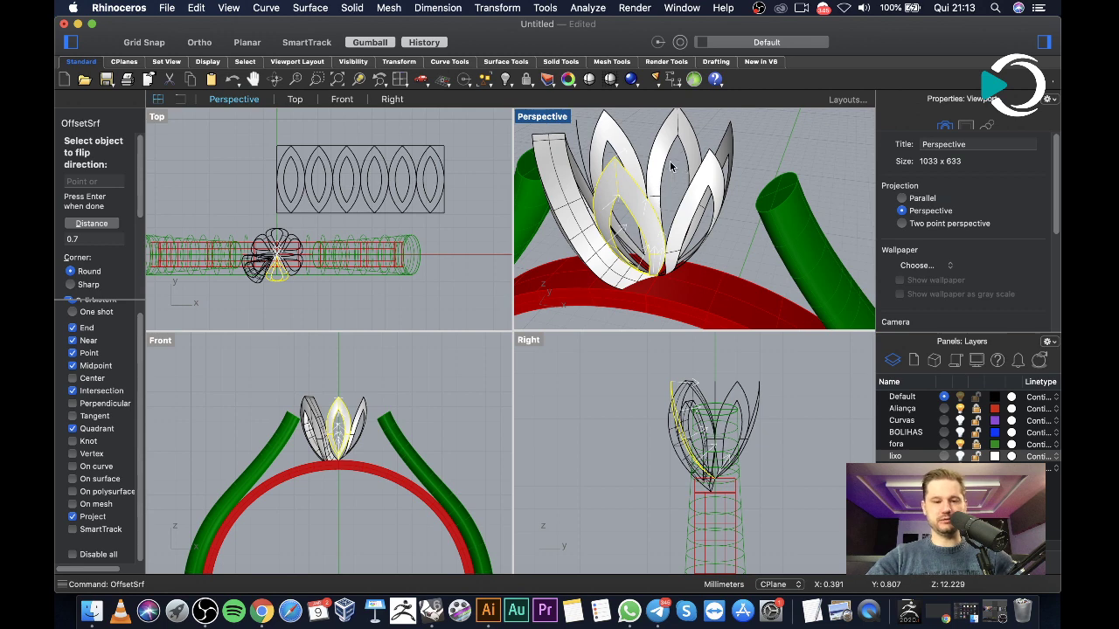
{"action": "key", "text": "Return"}
Delete all the other thin petal surfaces, keeping only the thickened solid petal
{"action": "scroll", "coordinate": [372, 437], "scroll_direction": "up", "scroll_amount": 5}
{"action": "left_click_drag", "start_coordinate": [393, 450], "coordinate": [338, 400]}
{"action": "key", "text": "Delete"}
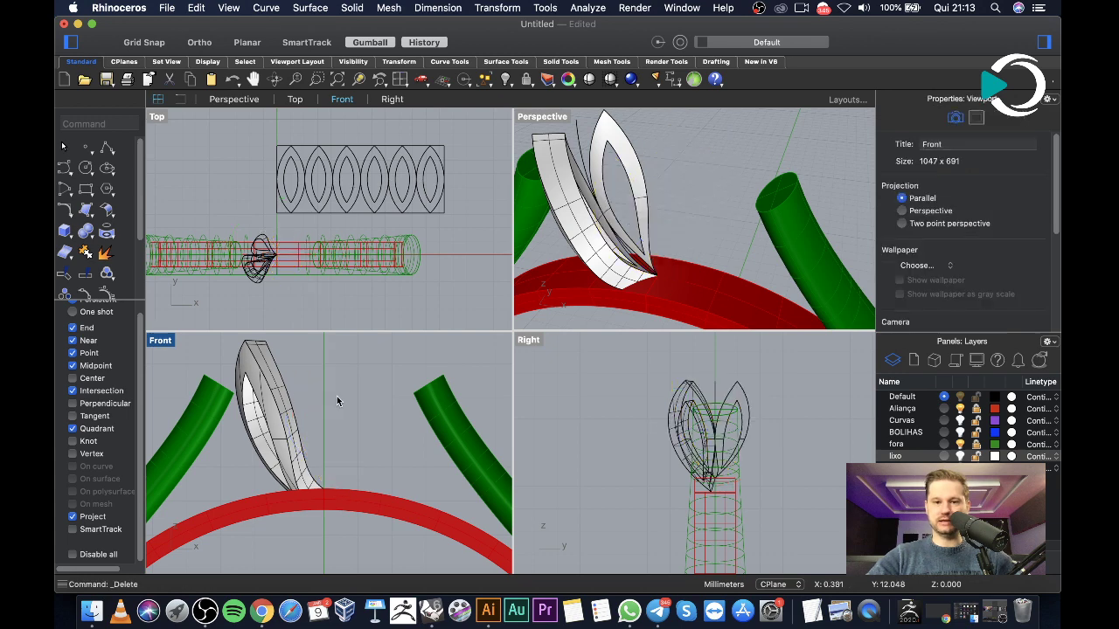
{"action": "right_click_drag", "start_coordinate": [628, 229], "coordinate": [738, 137]}
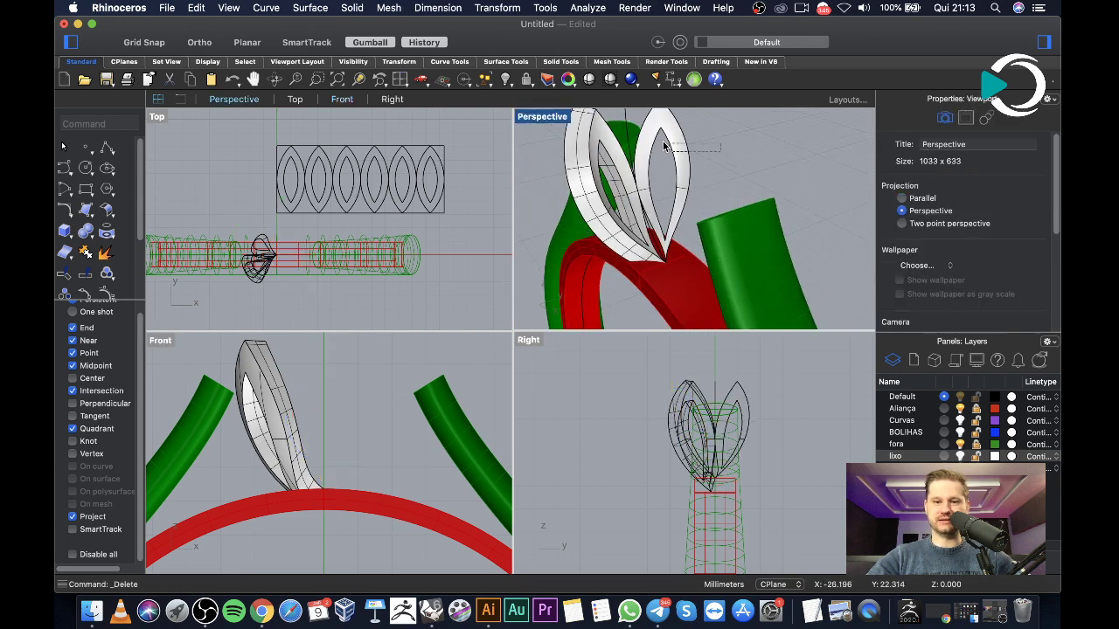
{"action": "left_click_drag", "start_coordinate": [676, 148], "coordinate": [661, 145]}
{"action": "key", "text": "Delete"}
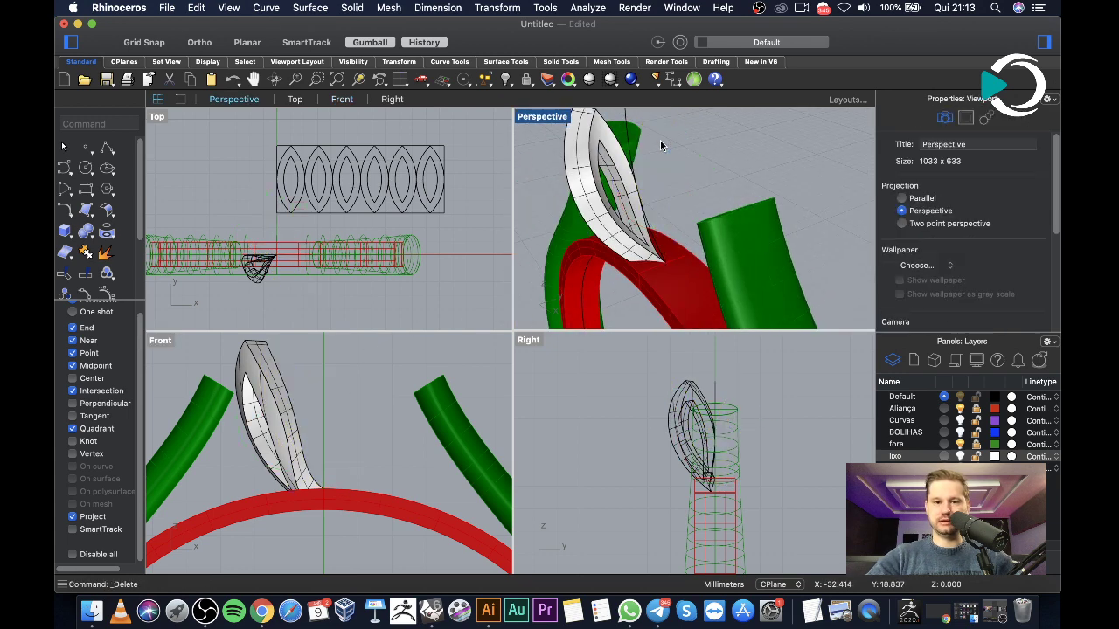
Polar-array the solid petal around the origin with 6 items, accepting the default angle
{"action": "left_click", "coordinate": [573, 166]}
{"action": "scroll", "coordinate": [225, 207], "scroll_direction": "down", "scroll_amount": 5}
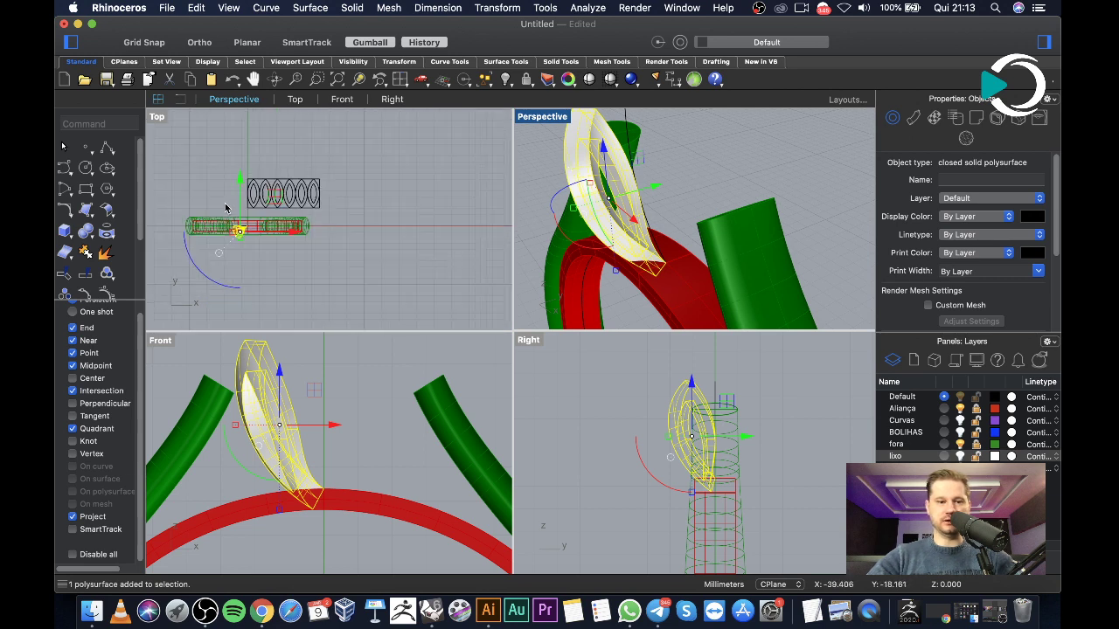
{"action": "type", "text": "polar"}
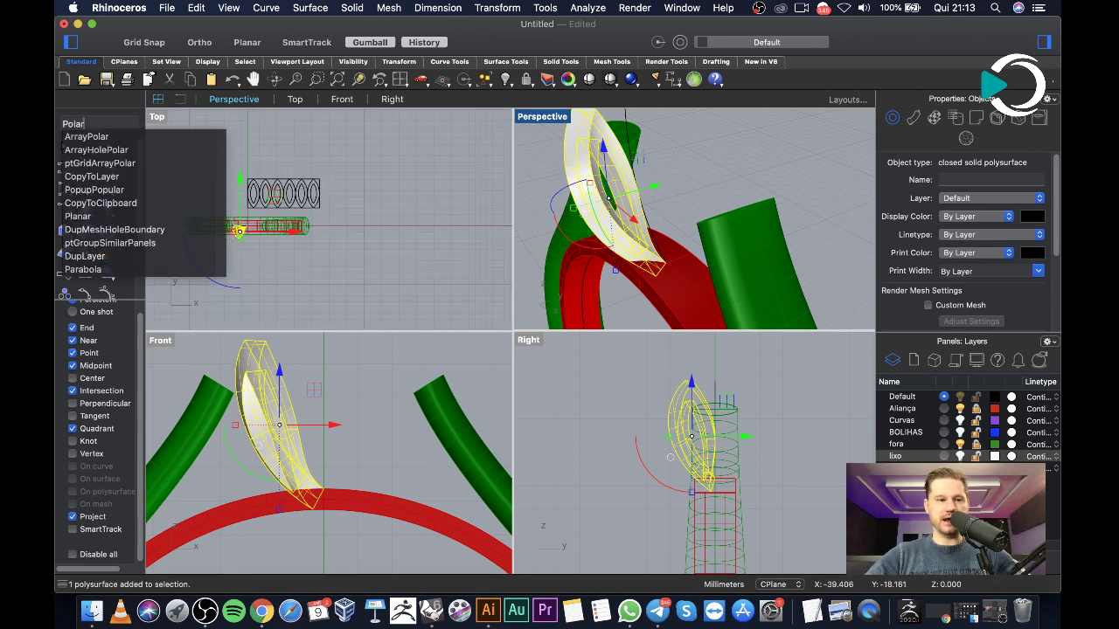
{"action": "key", "text": "Down"}
{"action": "key", "text": "Return"}
{"action": "type", "text": "0"}
{"action": "key", "text": "Return"}
{"action": "type", "text": "6"}
{"action": "key", "text": "Return"}
{"action": "key", "text": "Return"}
{"action": "key", "text": "Return"}
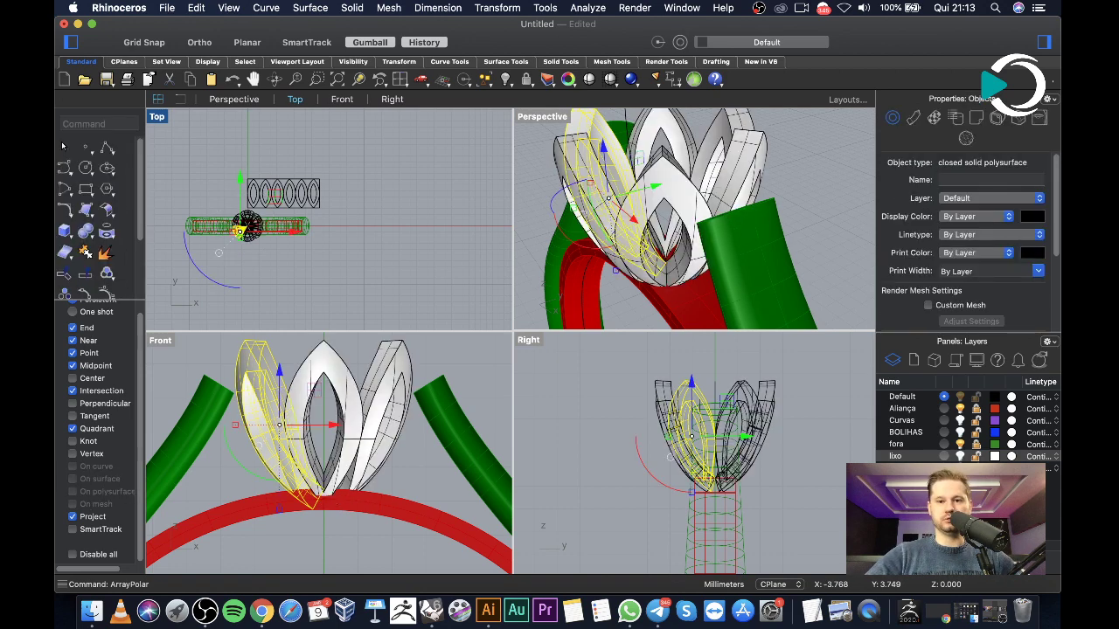
Deselect the arrayed petals and turn on the gemstone's layer to show the brilliant inside the setting
{"action": "left_click", "coordinate": [434, 175]}
{"action": "scroll", "coordinate": [711, 209], "scroll_direction": "down", "scroll_amount": 6}
{"action": "right_click_drag", "start_coordinate": [697, 215], "coordinate": [736, 210]}
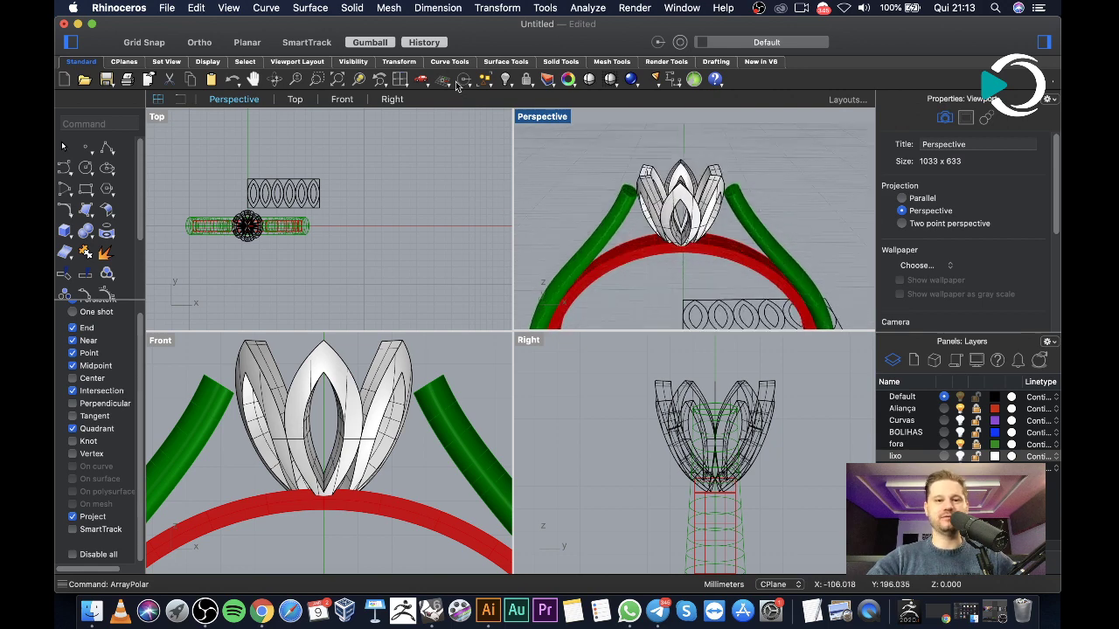
{"action": "left_click", "coordinate": [959, 467]}
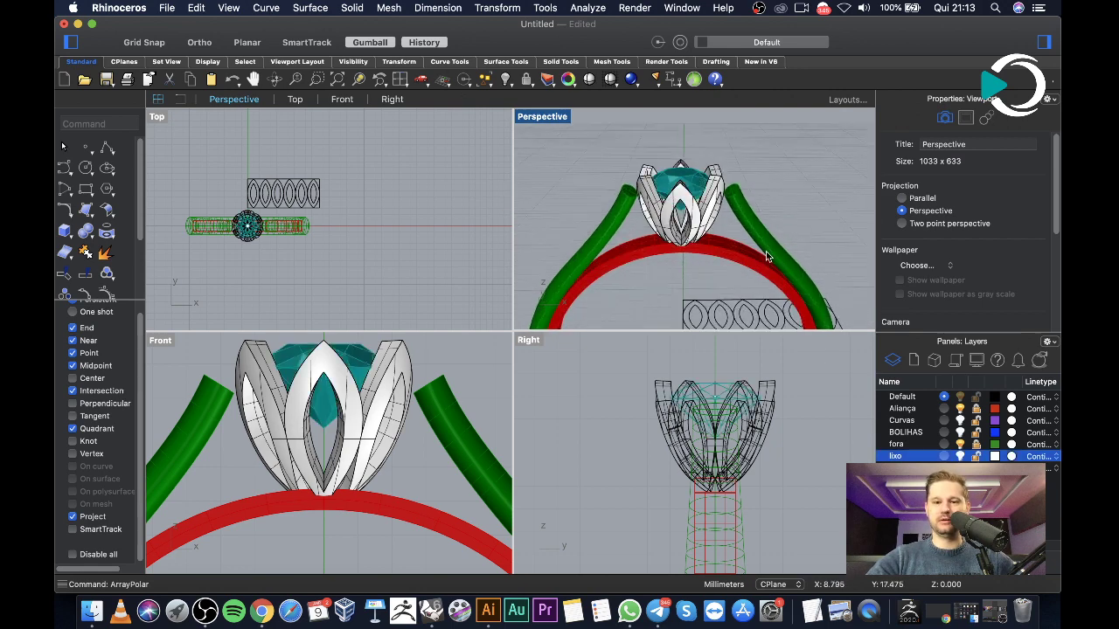
Examine how the petal setting, the gemstone and the ring band fit together from several angles
{"action": "scroll", "coordinate": [767, 253], "scroll_direction": "down", "scroll_amount": 2}
{"action": "right_click_drag", "start_coordinate": [767, 237], "coordinate": [717, 201]}
{"action": "scroll", "coordinate": [664, 210], "scroll_direction": "up", "scroll_amount": 7}
{"action": "scroll", "coordinate": [645, 216], "scroll_direction": "down", "scroll_amount": 1}
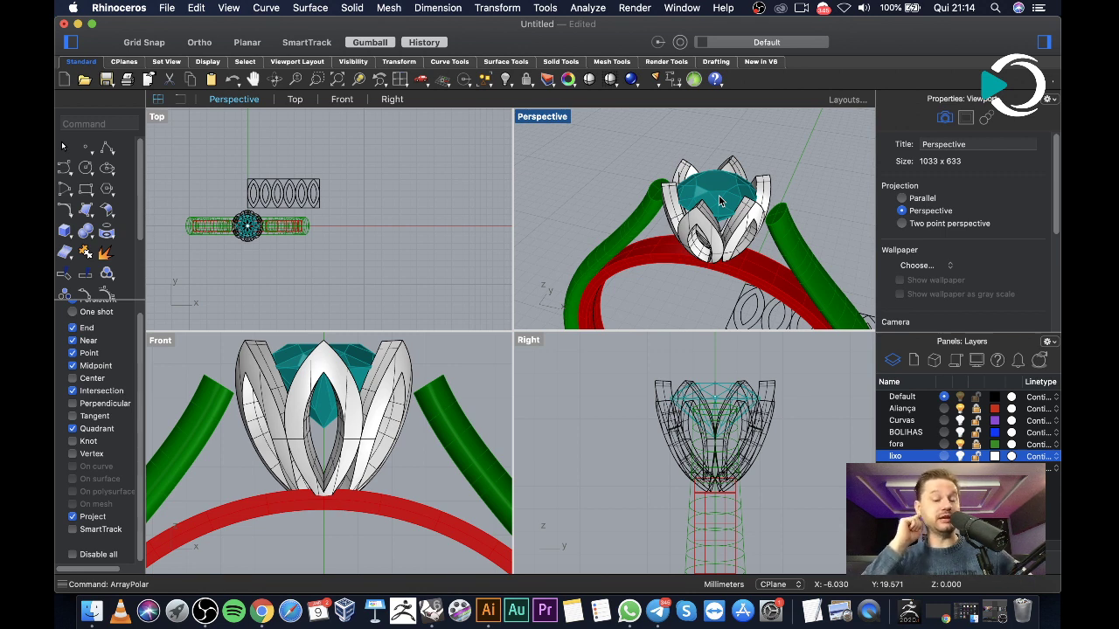
{"action": "right_click_drag", "start_coordinate": [718, 201], "coordinate": [785, 160]}
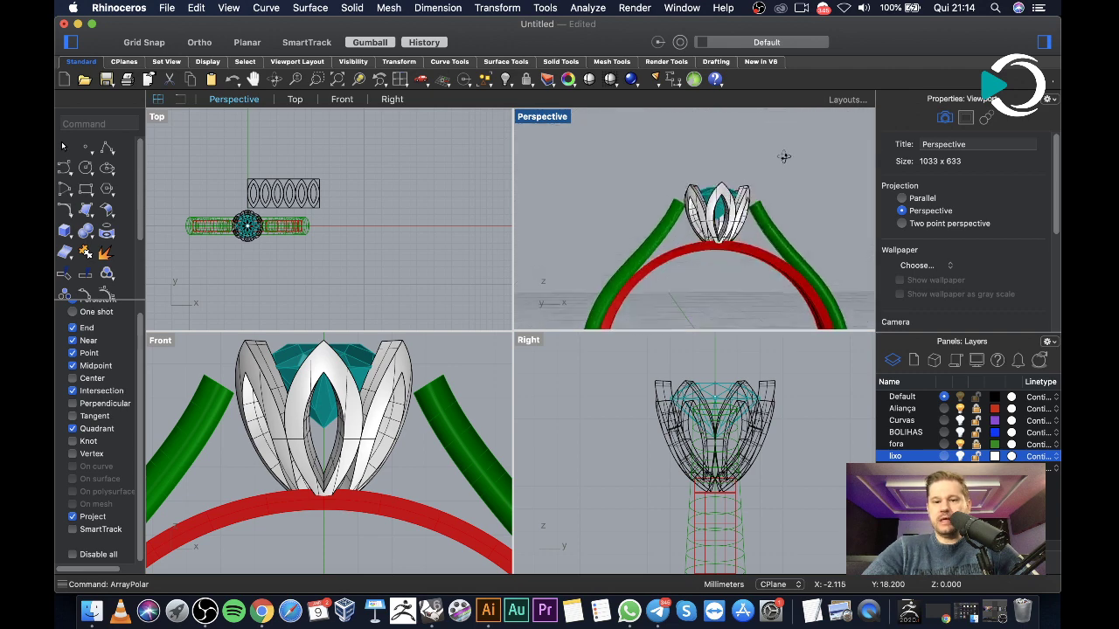
{"action": "scroll", "coordinate": [704, 208], "scroll_direction": "up", "scroll_amount": 5}
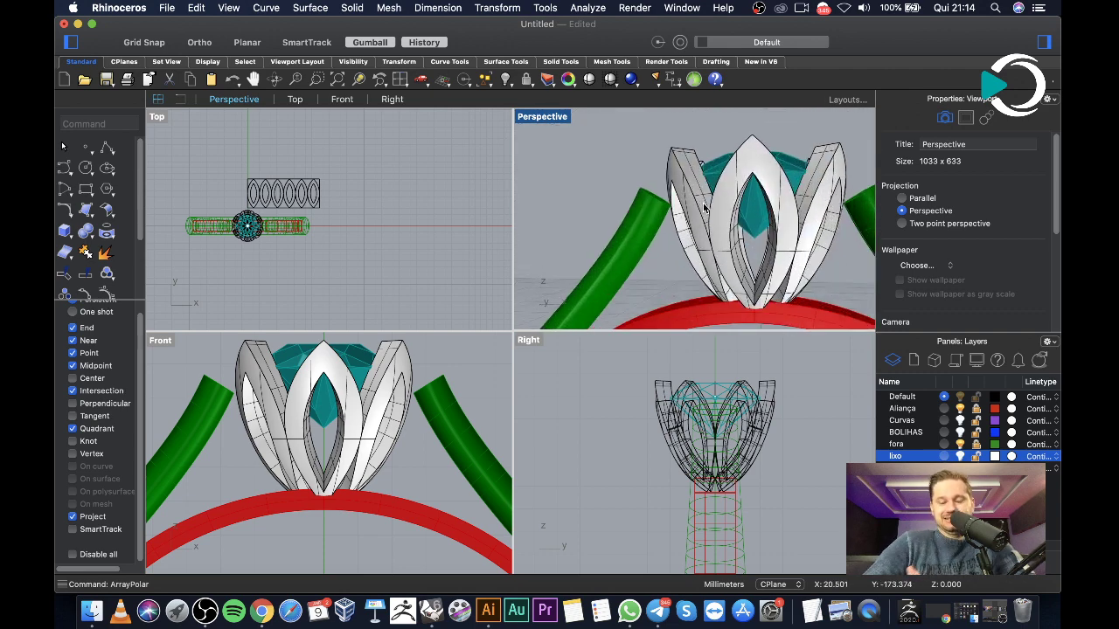
{"action": "left_click", "coordinate": [196, 384]}
{"action": "scroll", "coordinate": [210, 385], "scroll_direction": "down", "scroll_amount": 6}
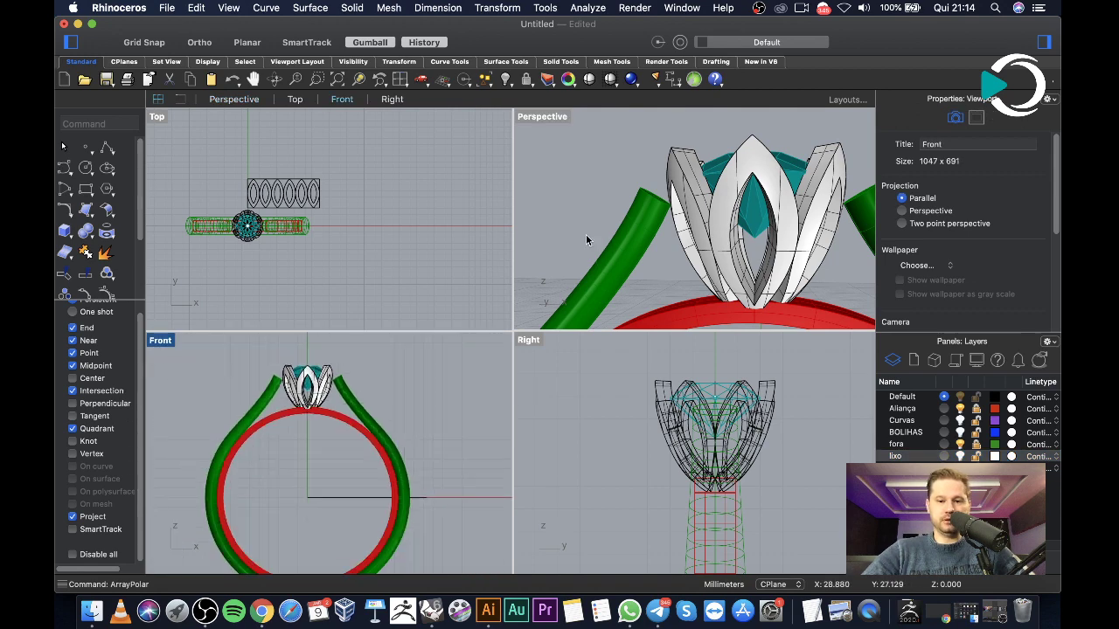
{"action": "scroll", "coordinate": [588, 197], "scroll_direction": "down", "scroll_amount": 6}
{"action": "right_click_drag", "start_coordinate": [587, 197], "coordinate": [643, 274]}
{"action": "scroll", "coordinate": [638, 242], "scroll_direction": "down", "scroll_amount": 4}
{"action": "right_click_drag", "start_coordinate": [644, 200], "coordinate": [655, 180]}
{"action": "scroll", "coordinate": [656, 223], "scroll_direction": "up", "scroll_amount": 4}
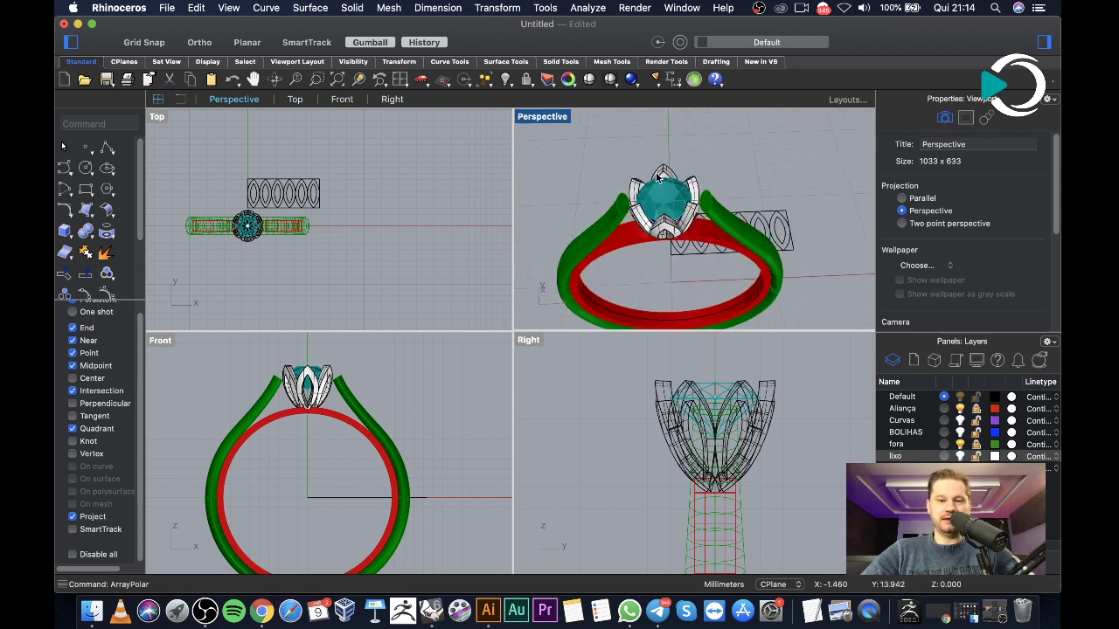
{"action": "scroll", "coordinate": [655, 180], "scroll_direction": "up", "scroll_amount": 5}
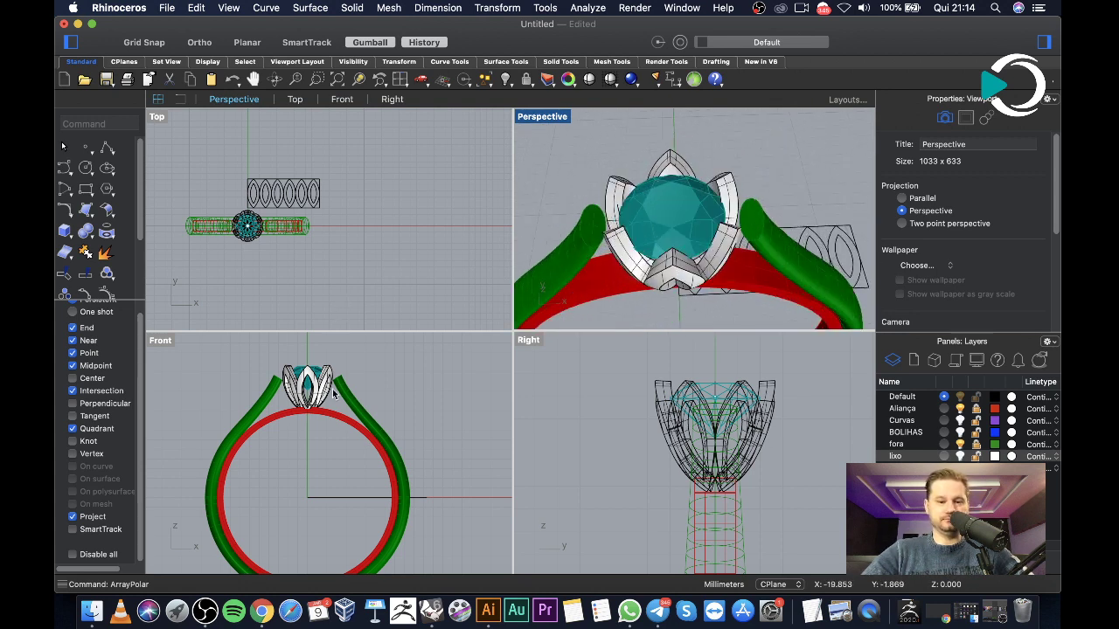
{"action": "right_click_drag", "start_coordinate": [662, 204], "coordinate": [740, 205]}
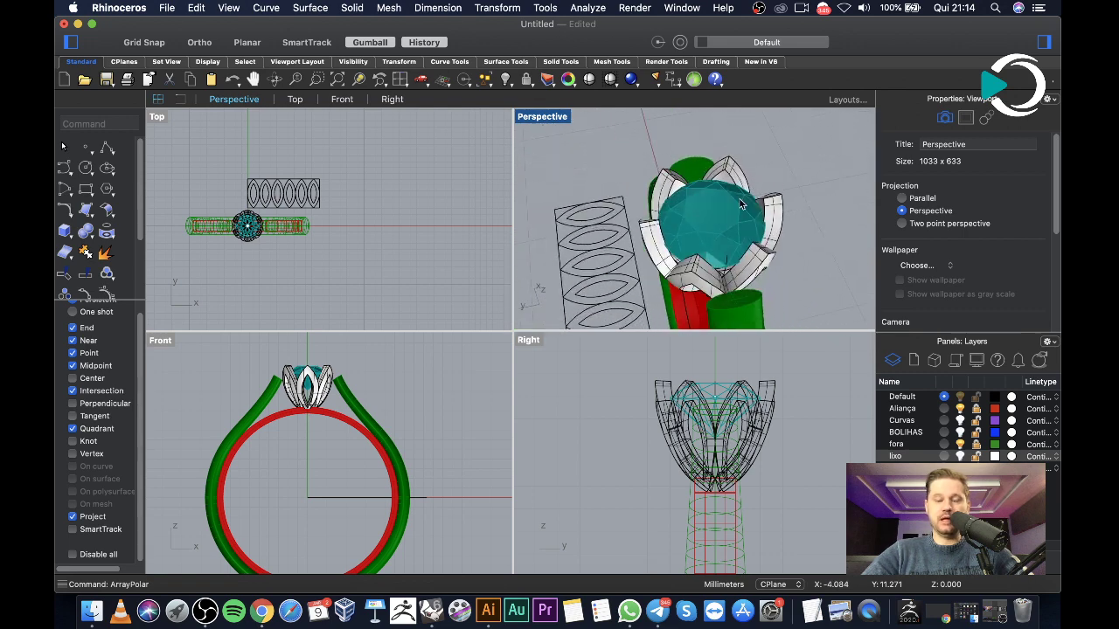
{"action": "scroll", "coordinate": [685, 204], "scroll_direction": "down", "scroll_amount": 3}
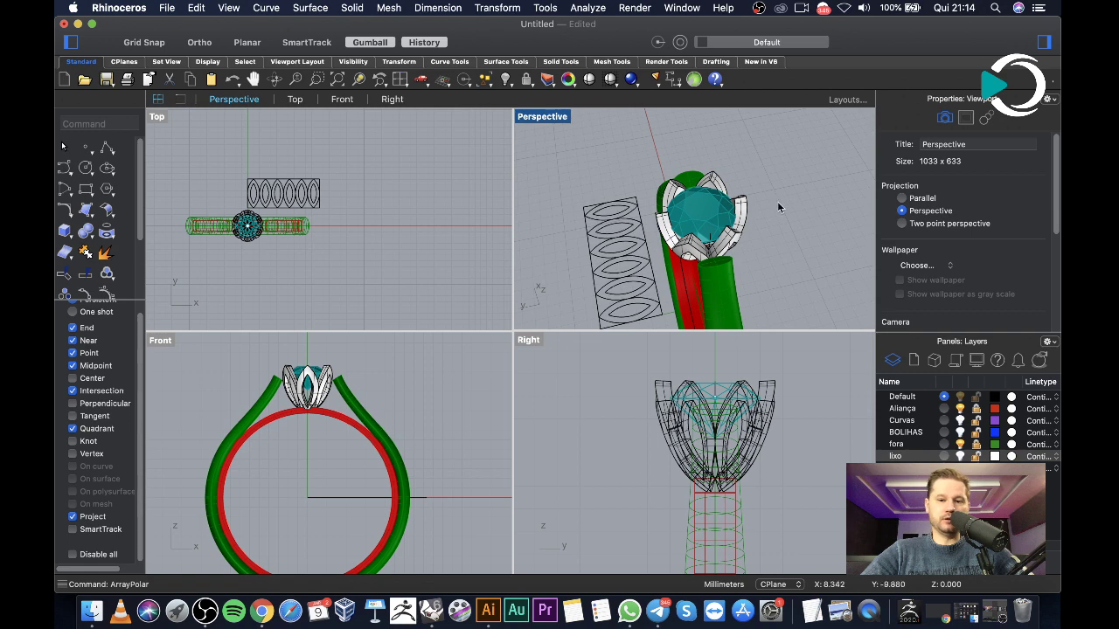
{"action": "right_click_drag", "start_coordinate": [735, 210], "coordinate": [673, 200]}
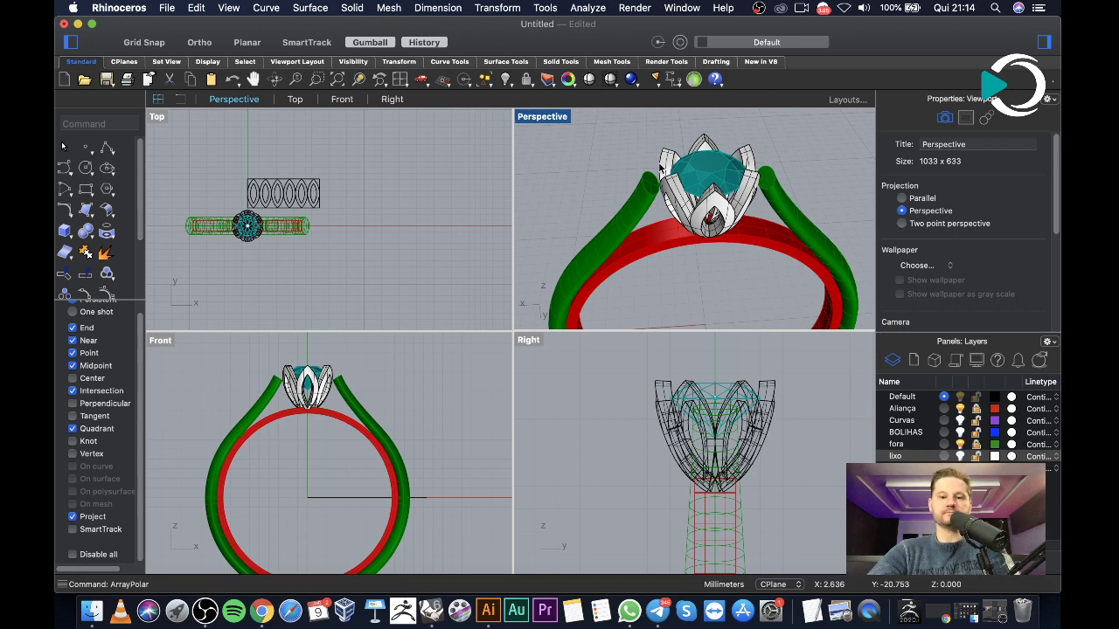
{"action": "right_click_drag", "start_coordinate": [735, 185], "coordinate": [706, 206]}
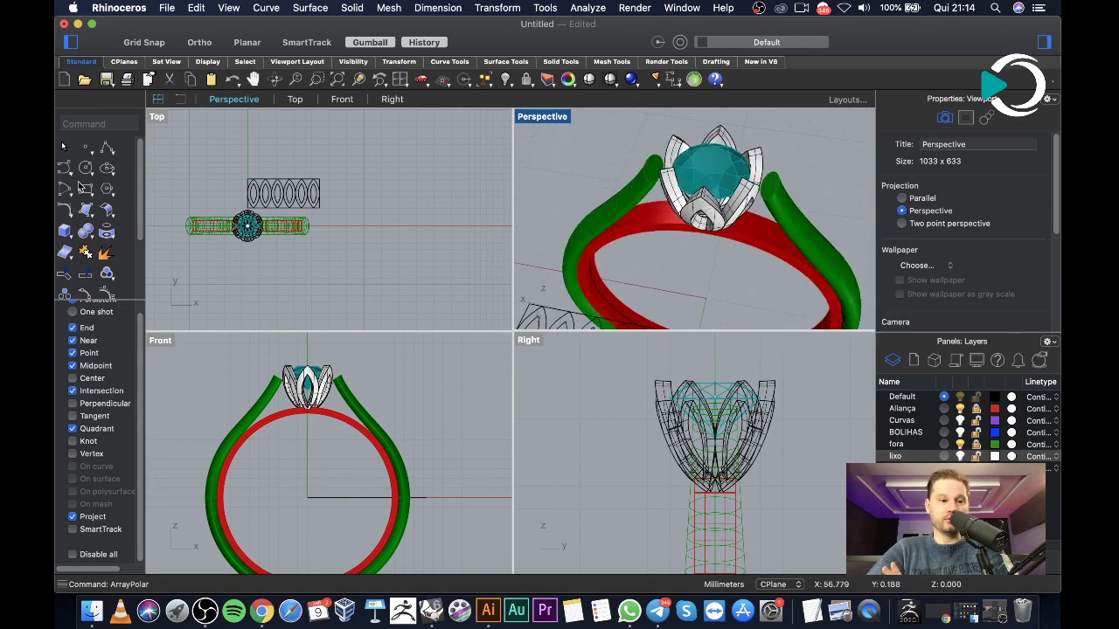
{"action": "left_click", "coordinate": [107, 170]}
{"action": "scroll", "coordinate": [264, 375], "scroll_direction": "up", "scroll_amount": 10}
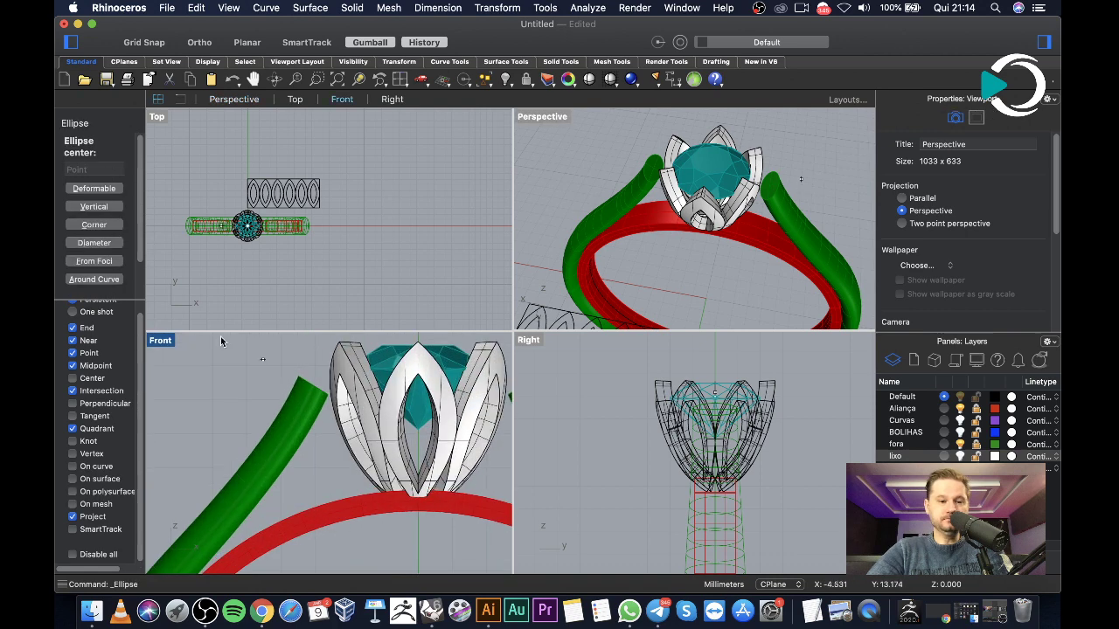
{"action": "scroll", "coordinate": [306, 385], "scroll_direction": "up", "scroll_amount": 4}
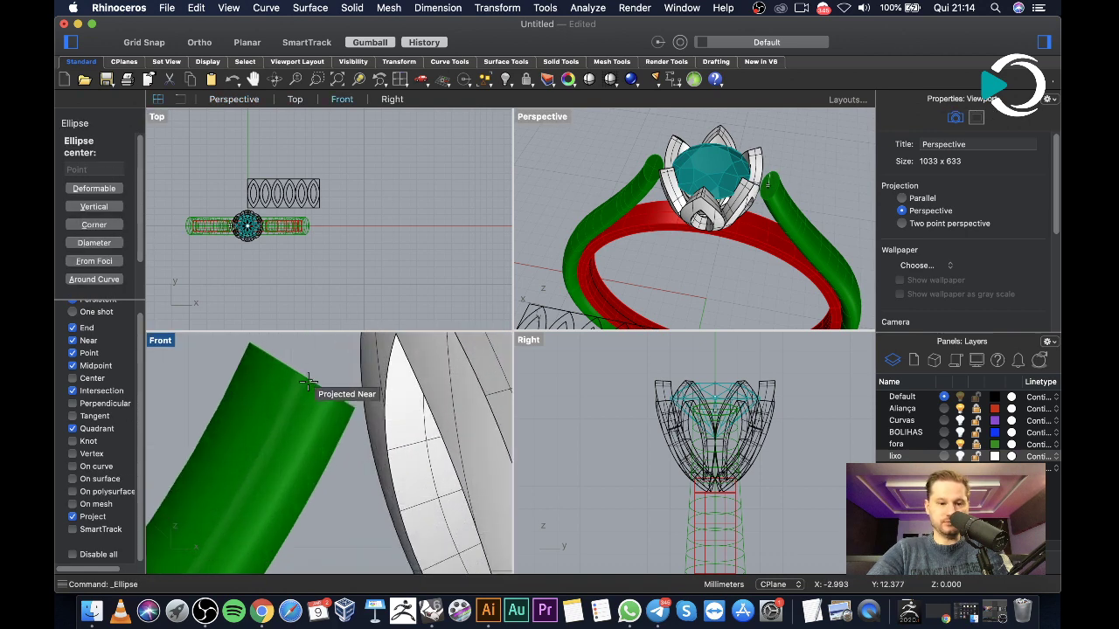
{"action": "key", "text": "Escape"}
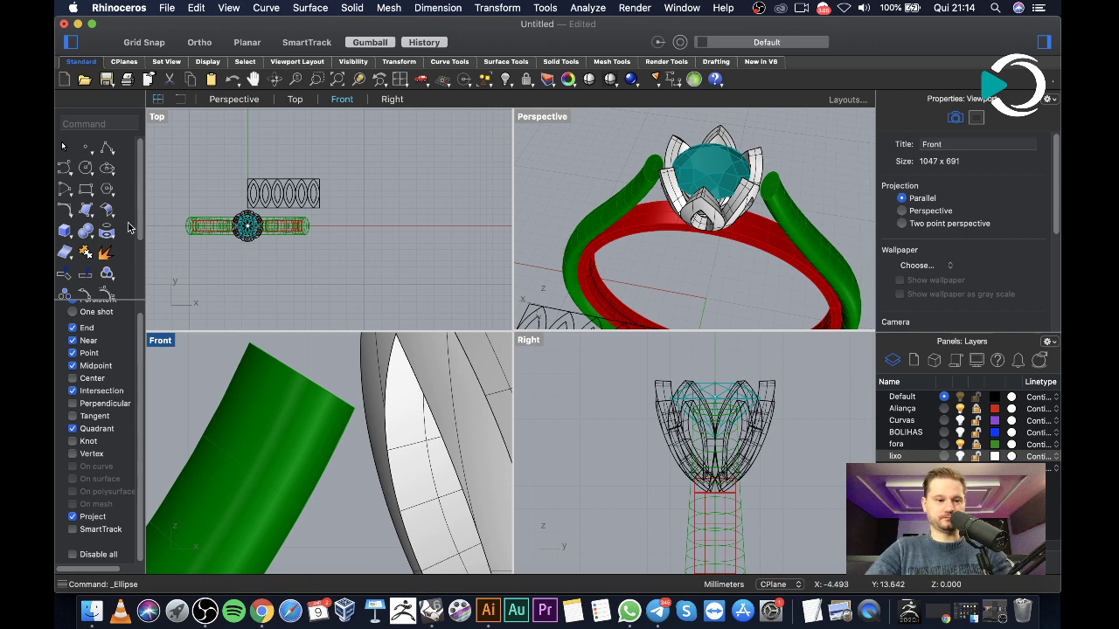
{"action": "left_click", "coordinate": [84, 196]}
{"action": "scroll", "coordinate": [388, 356], "scroll_direction": "down", "scroll_amount": 6}
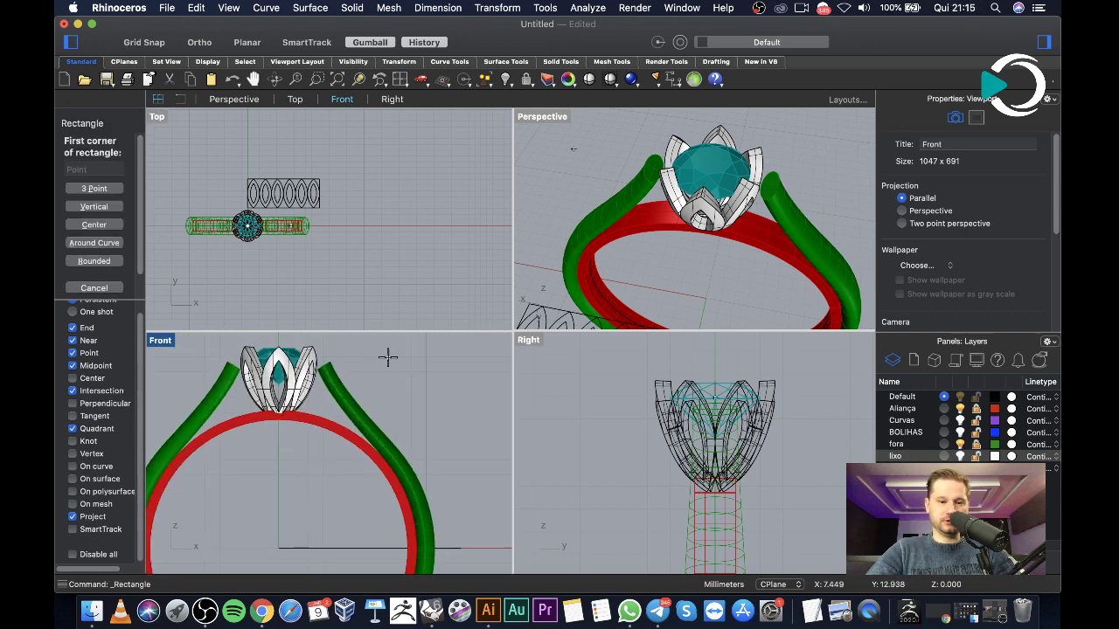
{"action": "left_click", "coordinate": [382, 358]}
{"action": "scroll", "coordinate": [415, 348], "scroll_direction": "up", "scroll_amount": 3}
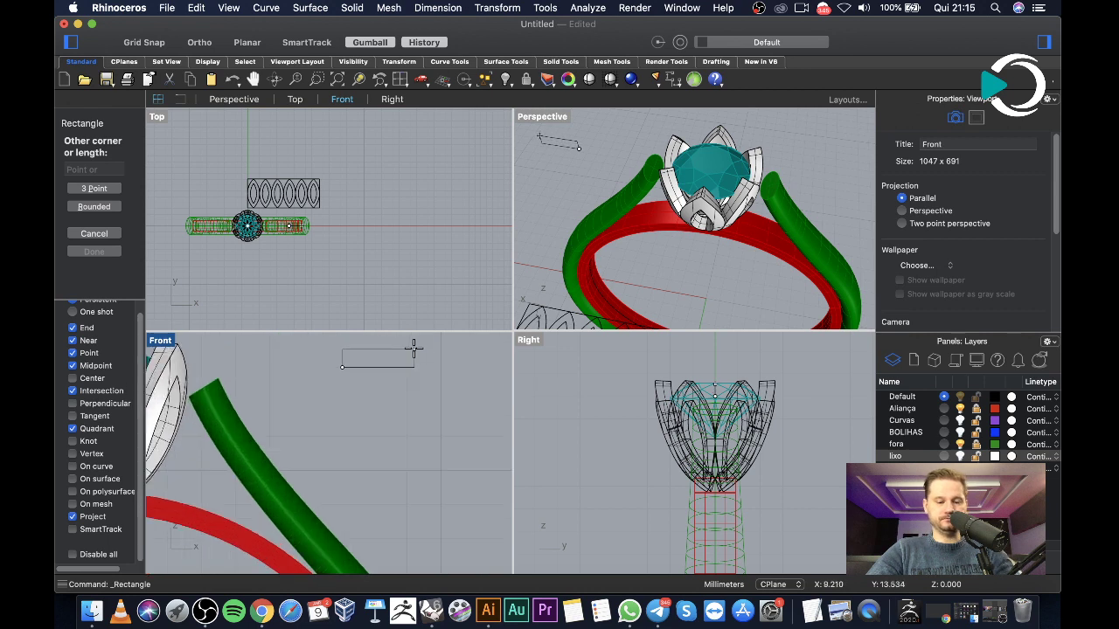
{"action": "key", "text": "Escape"}
Draw a closed rectangular polyline 1.5 mm wide and 1.2 mm high beside the ring arm in the Front view
{"action": "left_click", "coordinate": [106, 152]}
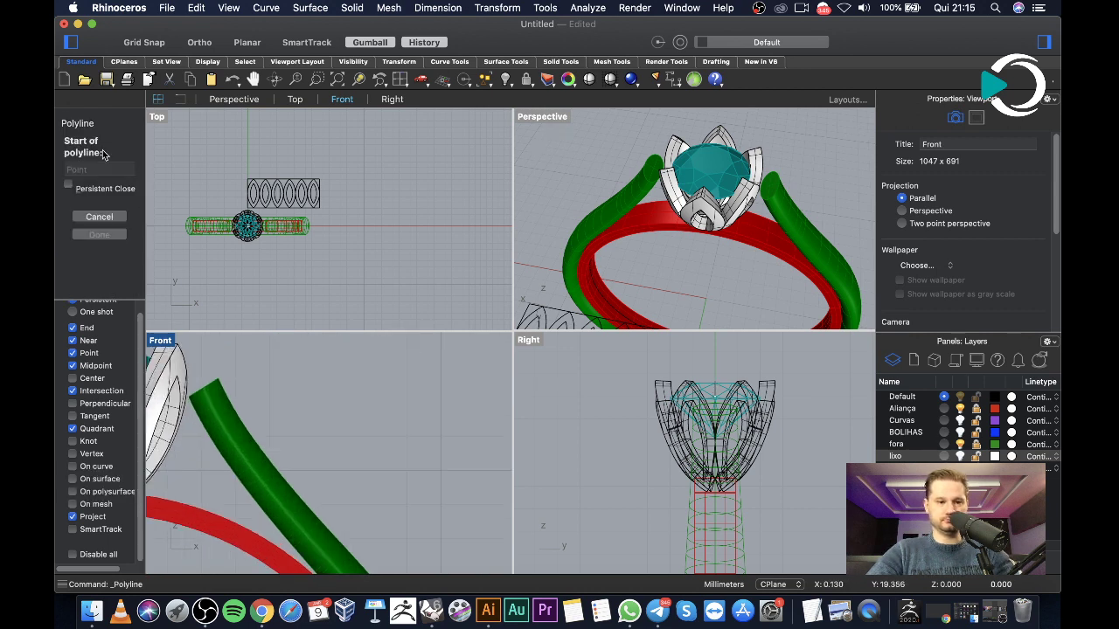
{"action": "left_click", "coordinate": [303, 402]}
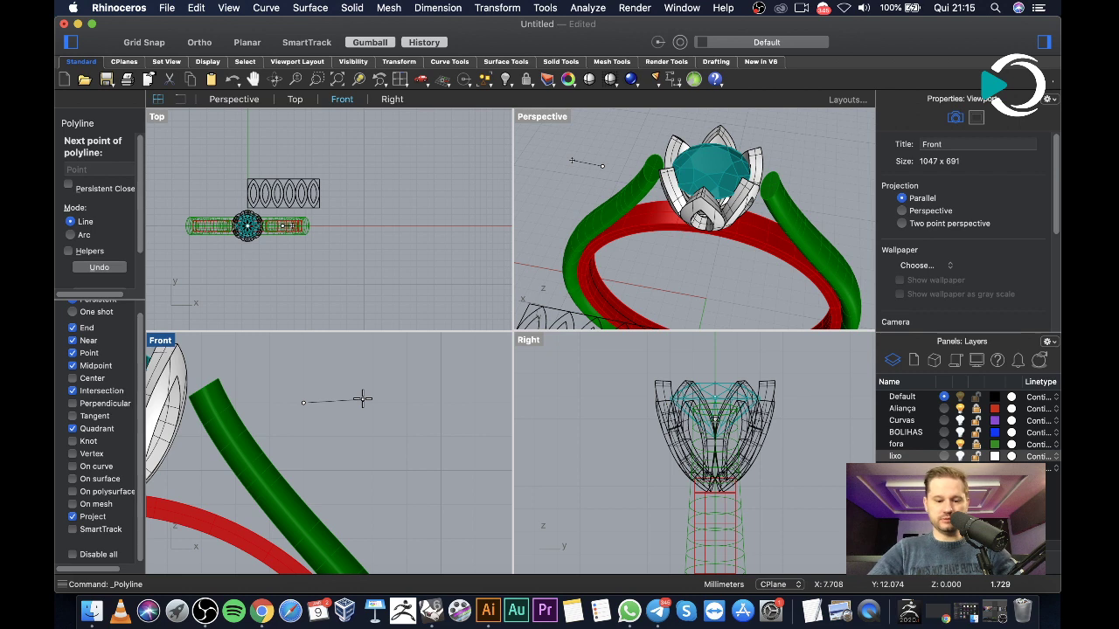
{"action": "type", "text": "1.5"}
{"action": "key", "text": "Return"}
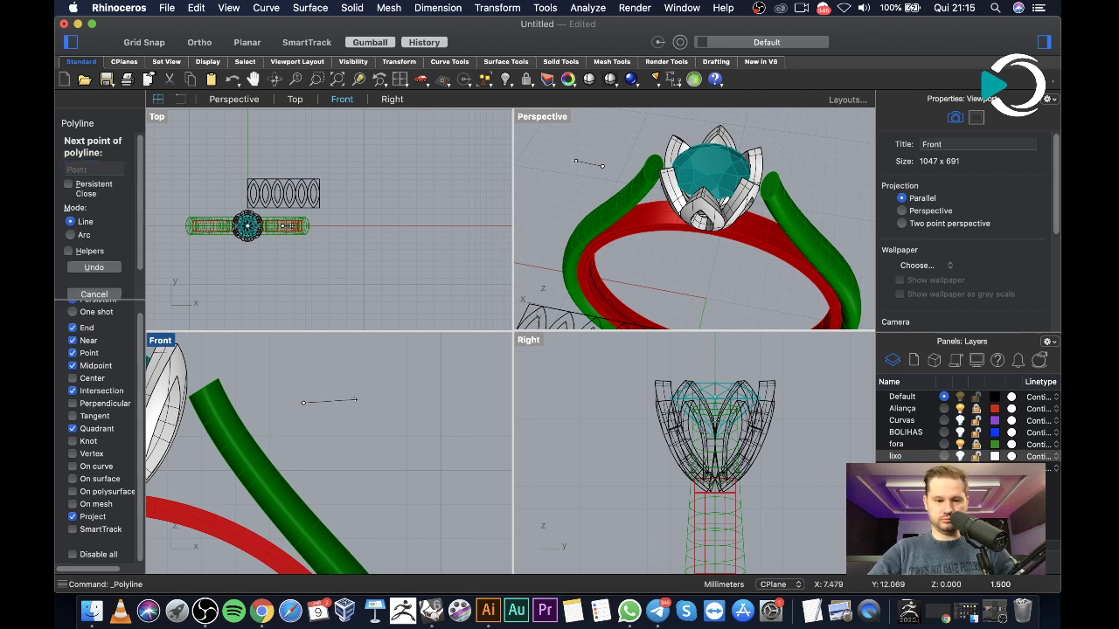
{"action": "left_click", "coordinate": [354, 401]}
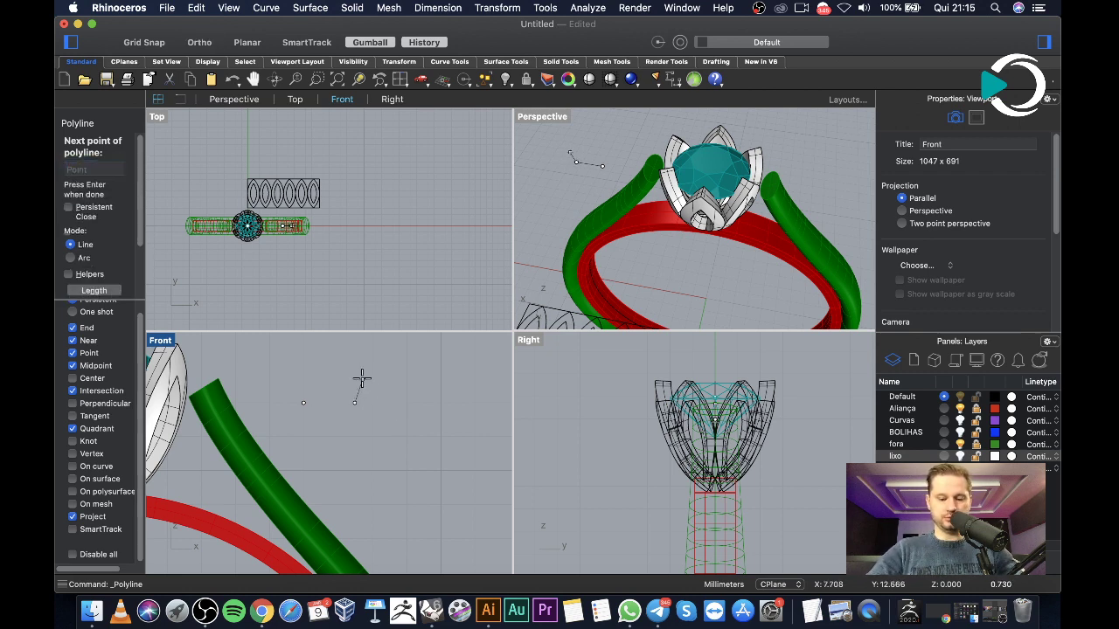
{"action": "type", "text": "1.2"}
{"action": "key", "text": "Return"}
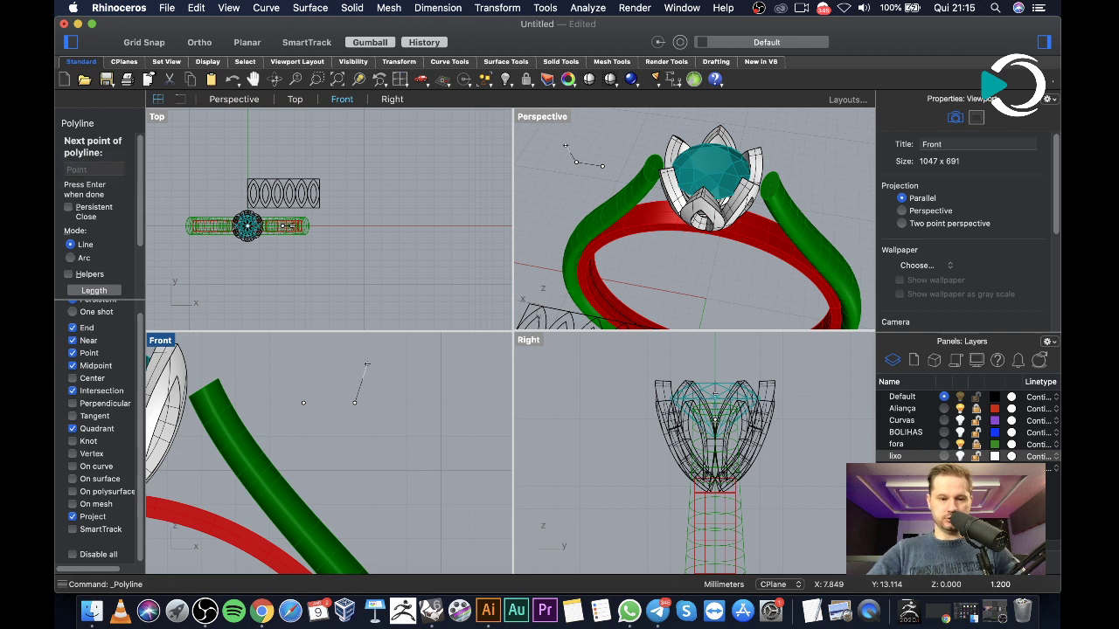
{"action": "key", "text": "shift"}
{"action": "left_click", "coordinate": [352, 350]}
{"action": "type", "text": "1.5"}
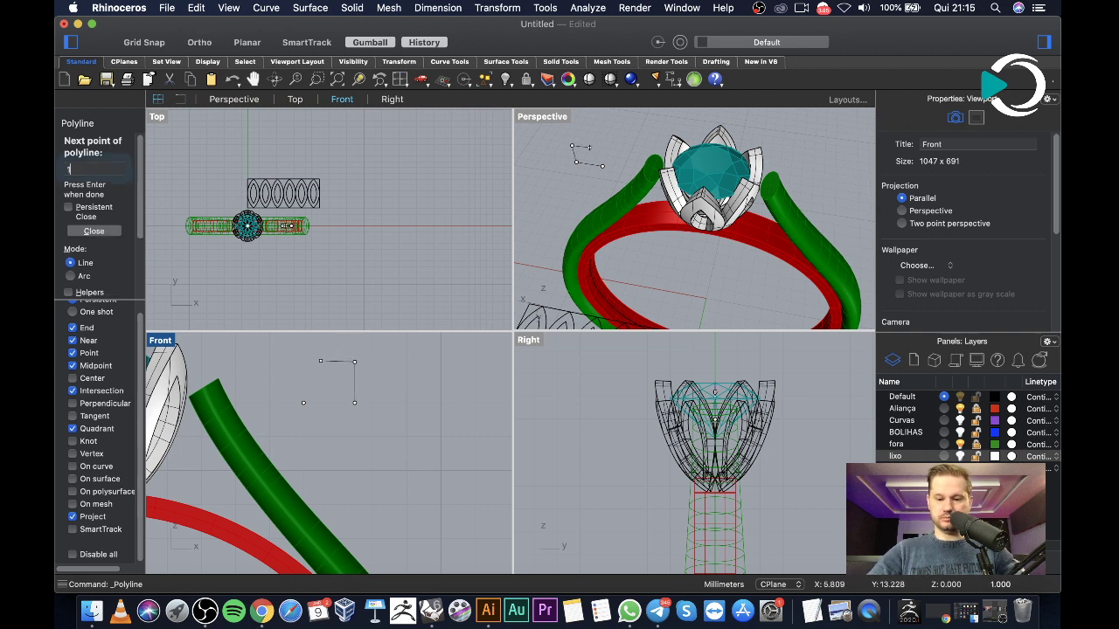
{"action": "key", "text": "Return"}
{"action": "left_click", "coordinate": [292, 359], "text": "shift"}
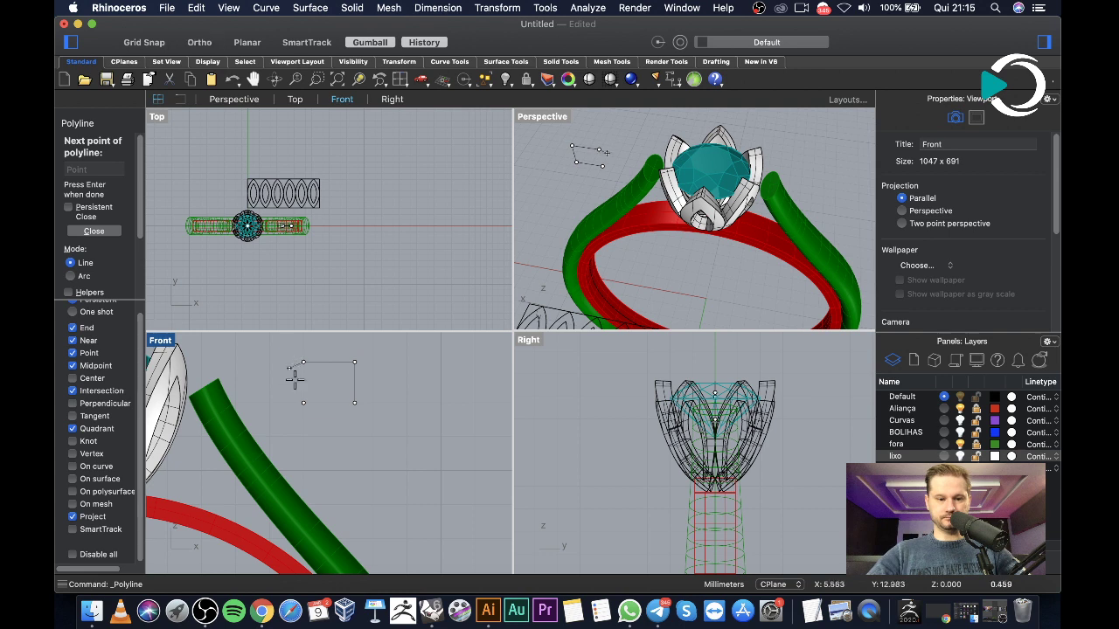
{"action": "left_click", "coordinate": [300, 401]}
{"action": "scroll", "coordinate": [395, 435], "scroll_direction": "down", "scroll_amount": 5}
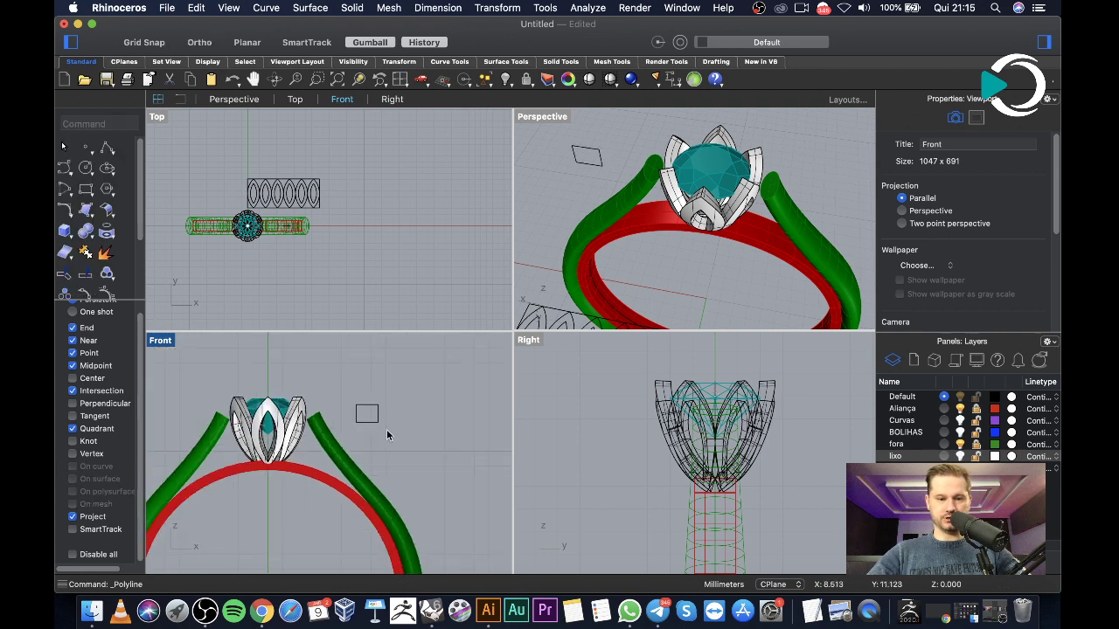
Move the rectangle beside the upper end of the left arm and flatten it to a height of about 0.8 mm
{"action": "left_click_drag", "start_coordinate": [347, 386], "coordinate": [395, 444]}
{"action": "left_click_drag", "start_coordinate": [400, 378], "coordinate": [223, 377]}
{"action": "scroll", "coordinate": [174, 410], "scroll_direction": "up", "scroll_amount": 10}
{"action": "right_click_drag", "start_coordinate": [172, 410], "coordinate": [219, 404]}
{"action": "mouse_move", "coordinate": [272, 424]}
{"action": "left_mouse_down"}
{"action": "mouse_move", "coordinate": [271, 414]}
{"action": "mouse_move", "coordinate": [277, 435]}
{"action": "left_mouse_up"}
{"action": "scroll", "coordinate": [267, 397], "scroll_direction": "up", "scroll_amount": 3}
Measure the flattened rectangle's height with a temporary dimension
{"action": "left_click", "coordinate": [674, 81]}
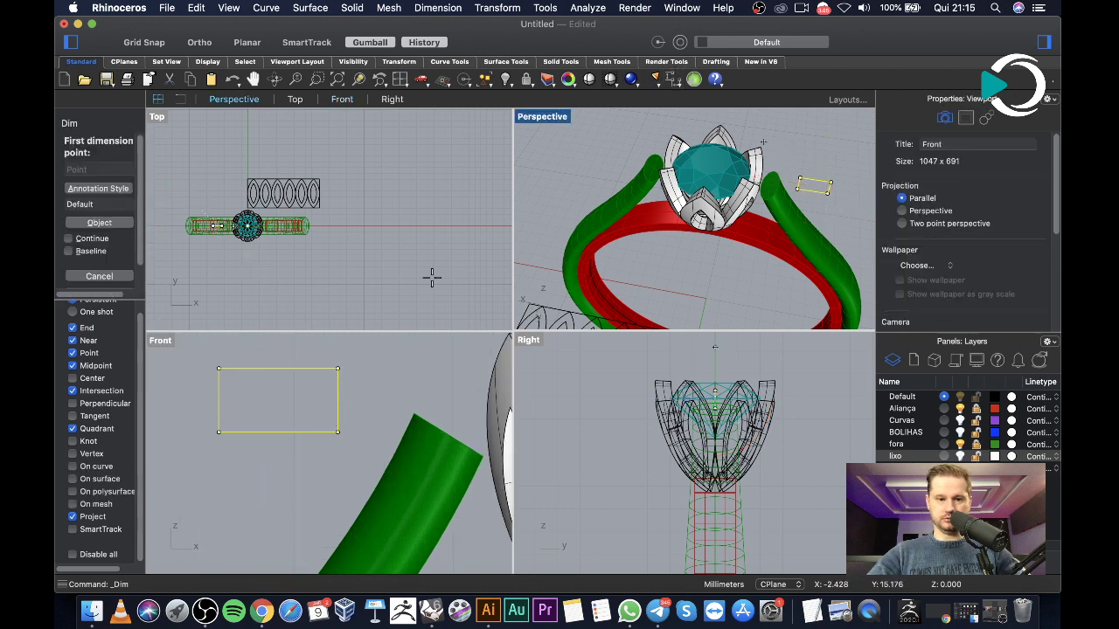
{"action": "left_click", "coordinate": [338, 368]}
{"action": "left_click", "coordinate": [338, 432]}
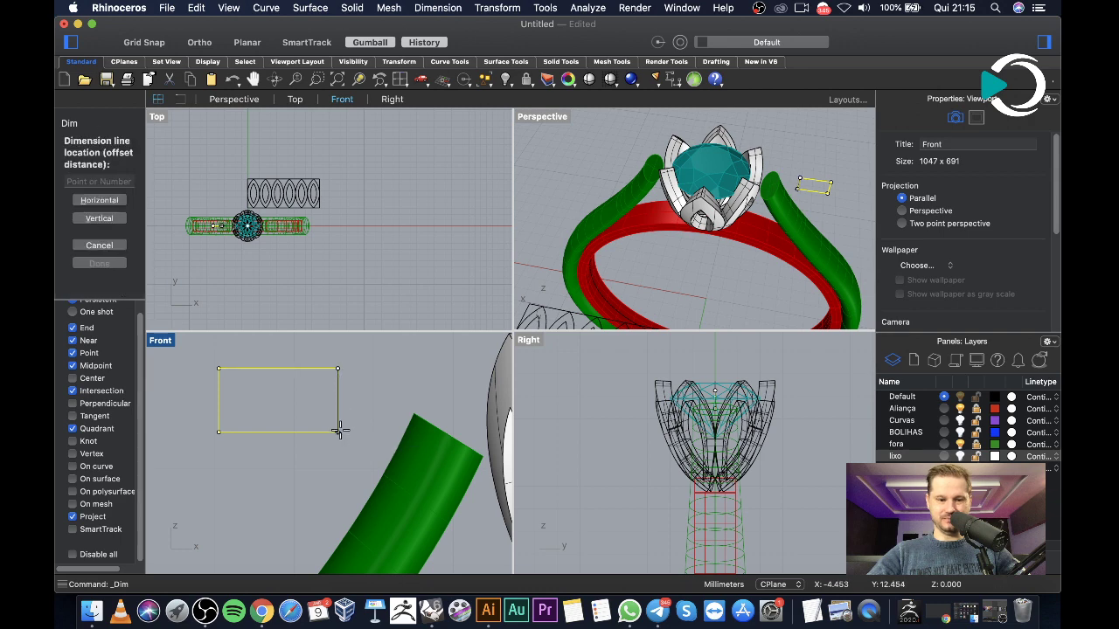
{"action": "scroll", "coordinate": [302, 435], "scroll_direction": "down", "scroll_amount": 5}
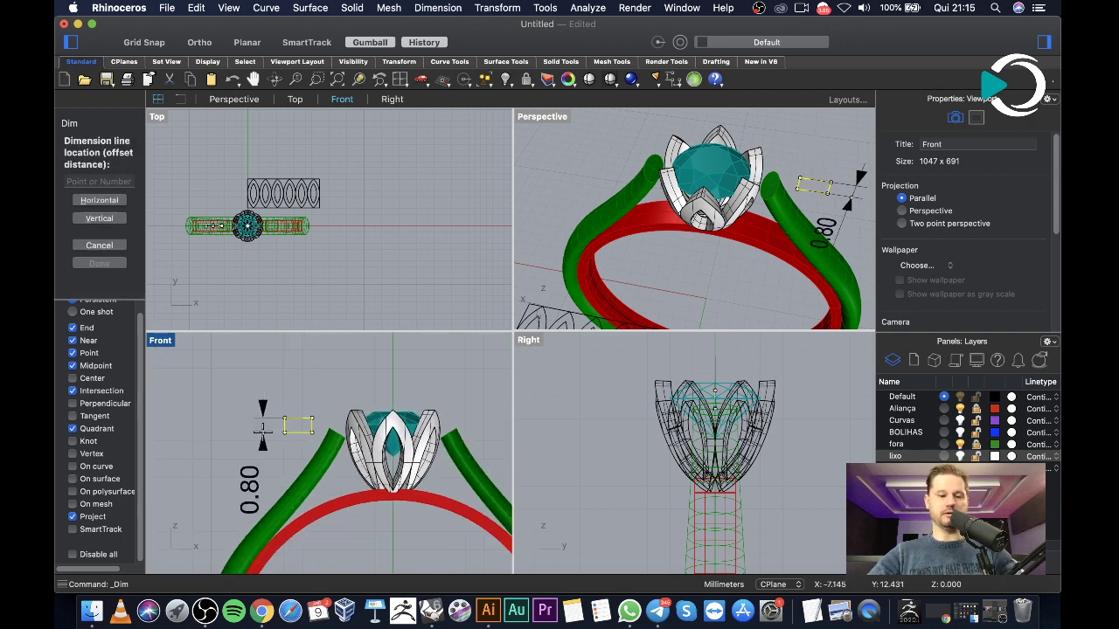
{"action": "key", "text": "Escape"}
{"action": "key", "text": "Escape"}
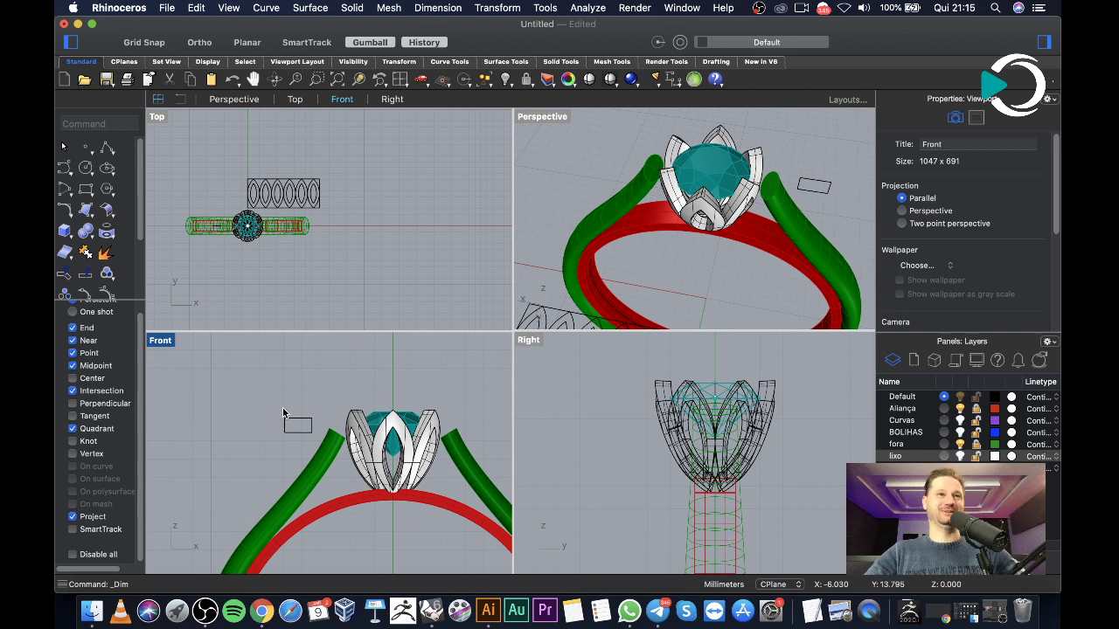
Fillet the two upper corners of the rectangle with a 0.2 mm radius
{"action": "scroll", "coordinate": [282, 413], "scroll_direction": "up", "scroll_amount": 3}
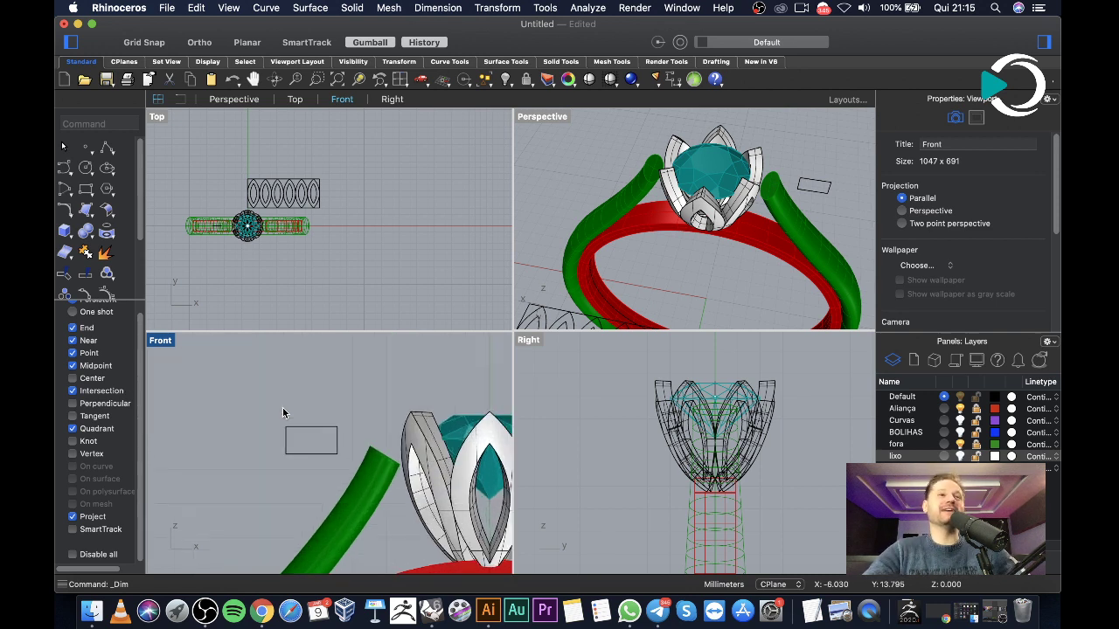
{"action": "scroll", "coordinate": [304, 473], "scroll_direction": "up", "scroll_amount": 3}
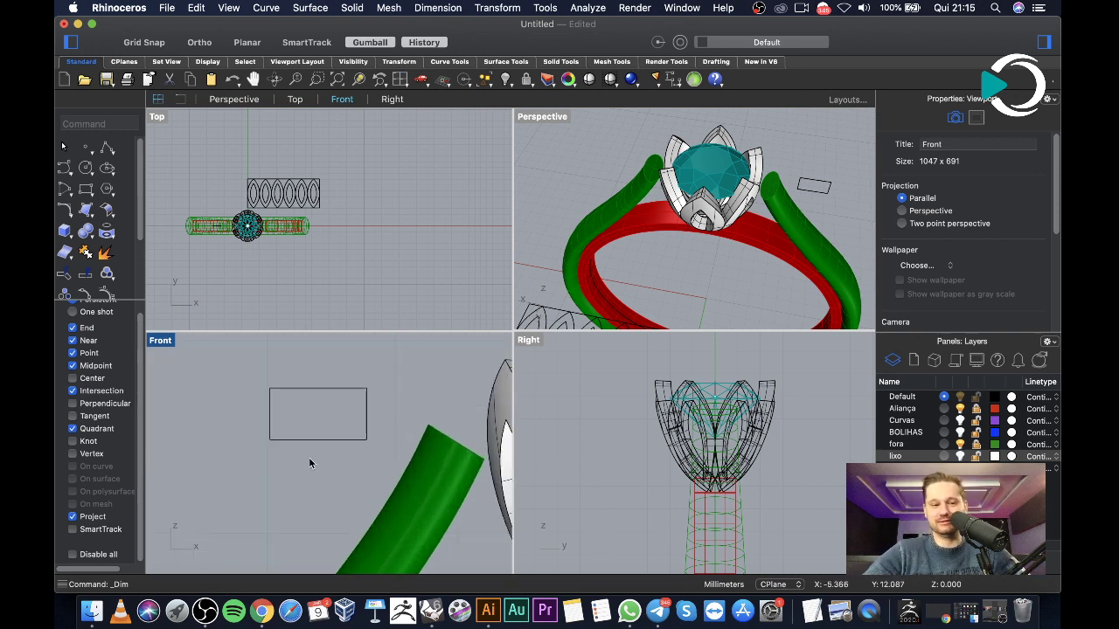
{"action": "left_click", "coordinate": [307, 390]}
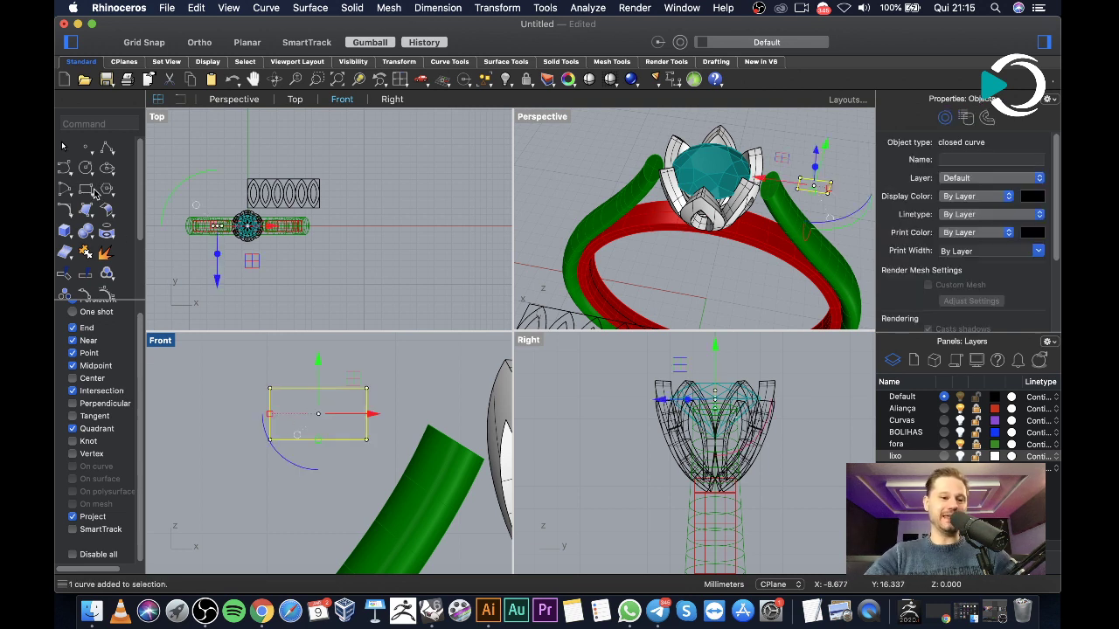
{"action": "scroll", "coordinate": [103, 174], "scroll_direction": "down", "scroll_amount": 5}
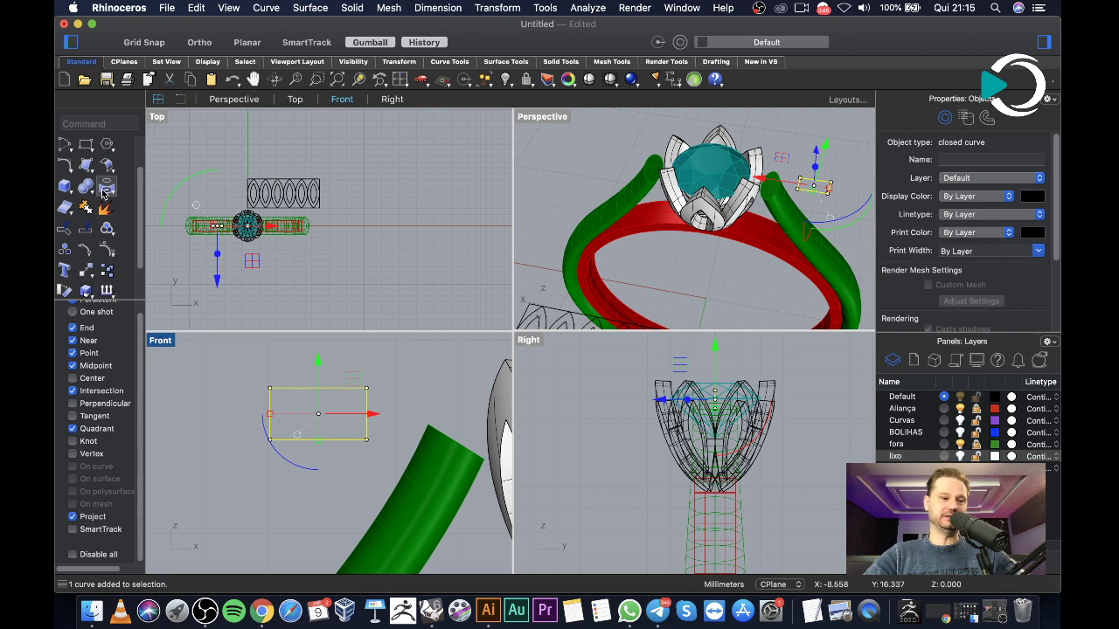
{"action": "scroll", "coordinate": [112, 210], "scroll_direction": "up", "scroll_amount": 5}
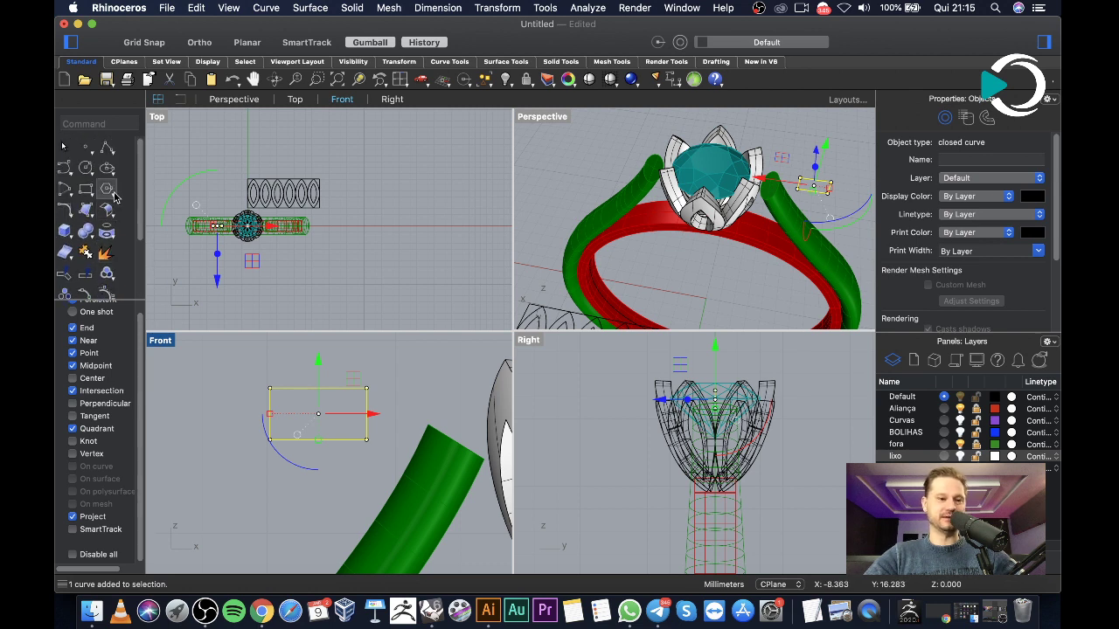
{"action": "left_click_drag", "start_coordinate": [67, 215], "coordinate": [70, 217]}
{"action": "scroll", "coordinate": [292, 438], "scroll_direction": "up", "scroll_amount": 2}
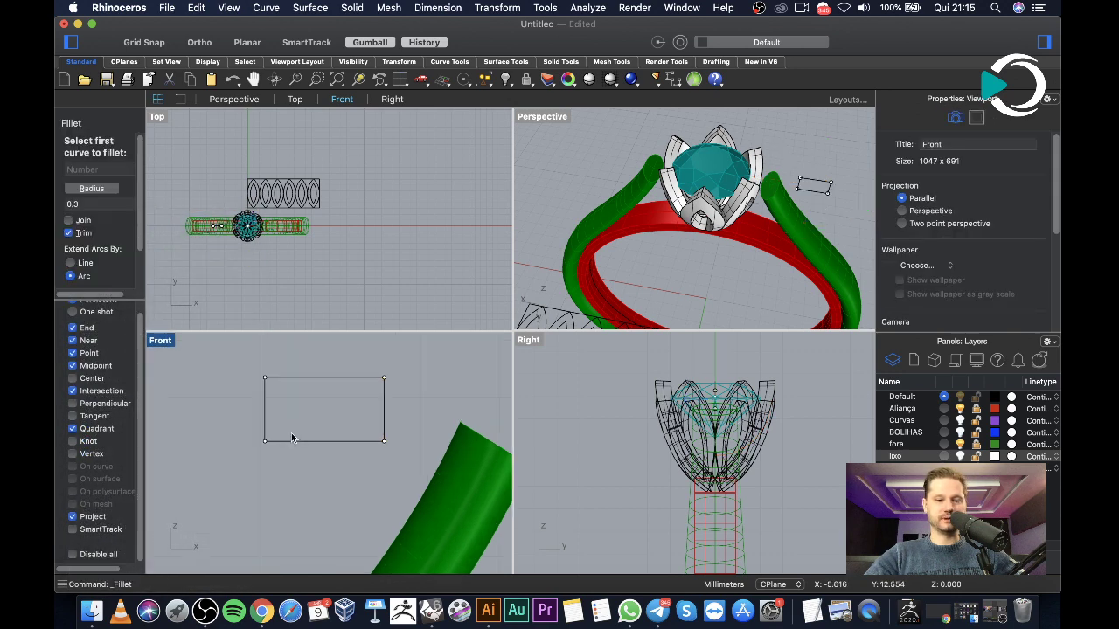
{"action": "type", "text": "0.2"}
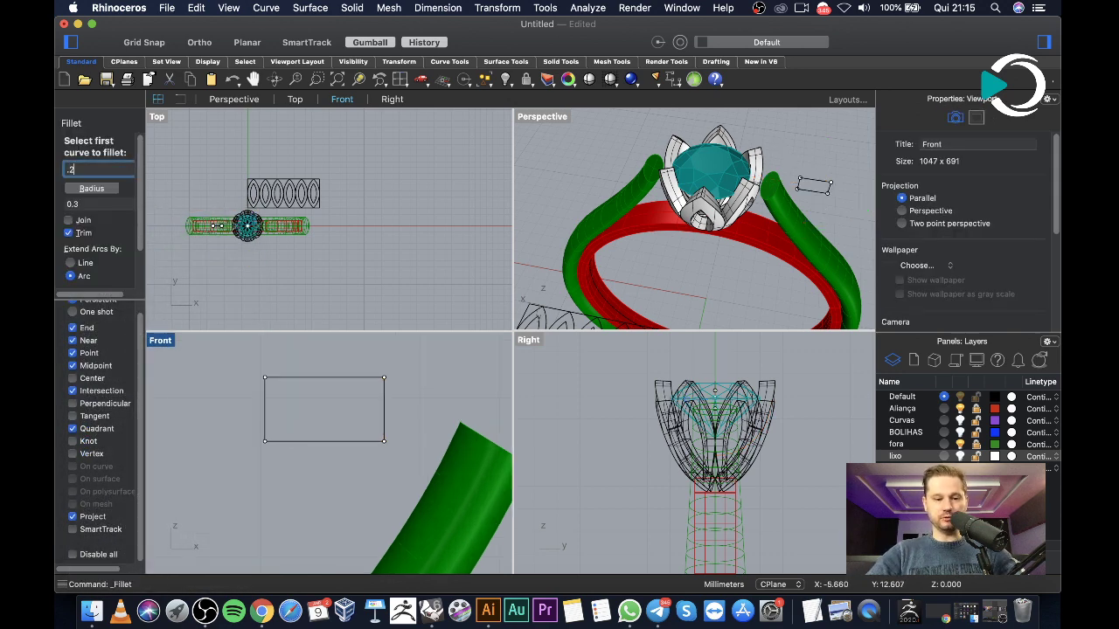
{"action": "key", "text": "Return"}
{"action": "left_click", "coordinate": [265, 385]}
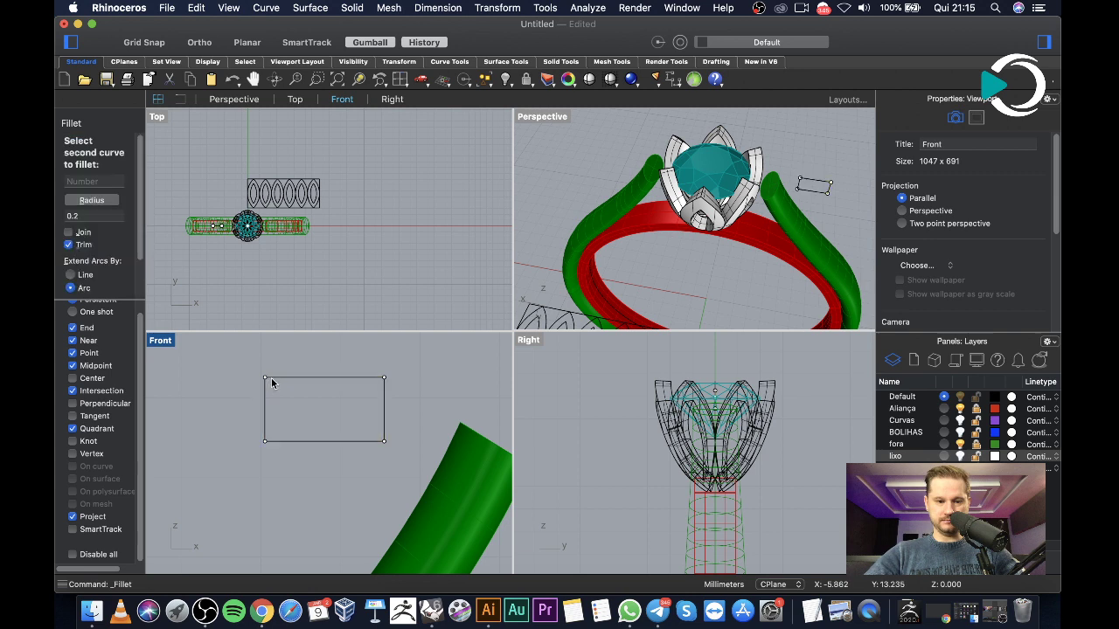
{"action": "left_click", "coordinate": [270, 377]}
{"action": "key", "text": "Return"}
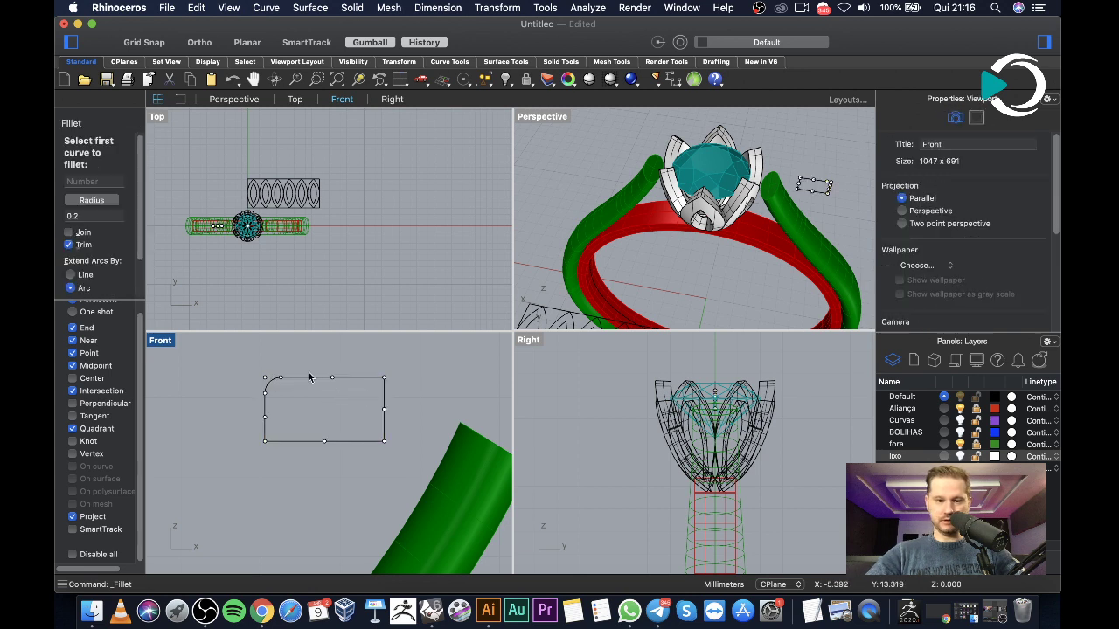
{"action": "left_click", "coordinate": [368, 381]}
{"action": "left_click", "coordinate": [383, 389]}
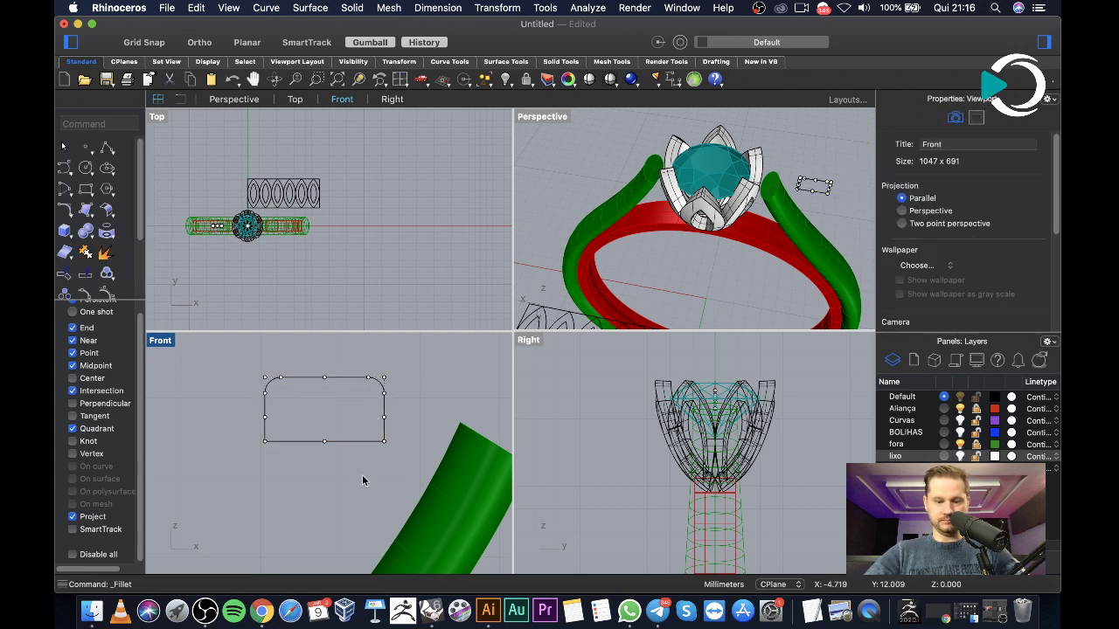
Fillet the two lower corners of the rectangle with the same 0.2 mm radius
{"action": "key", "text": "Return"}
{"action": "left_click", "coordinate": [367, 444]}
{"action": "left_click", "coordinate": [383, 435]}
{"action": "key", "text": "Return"}
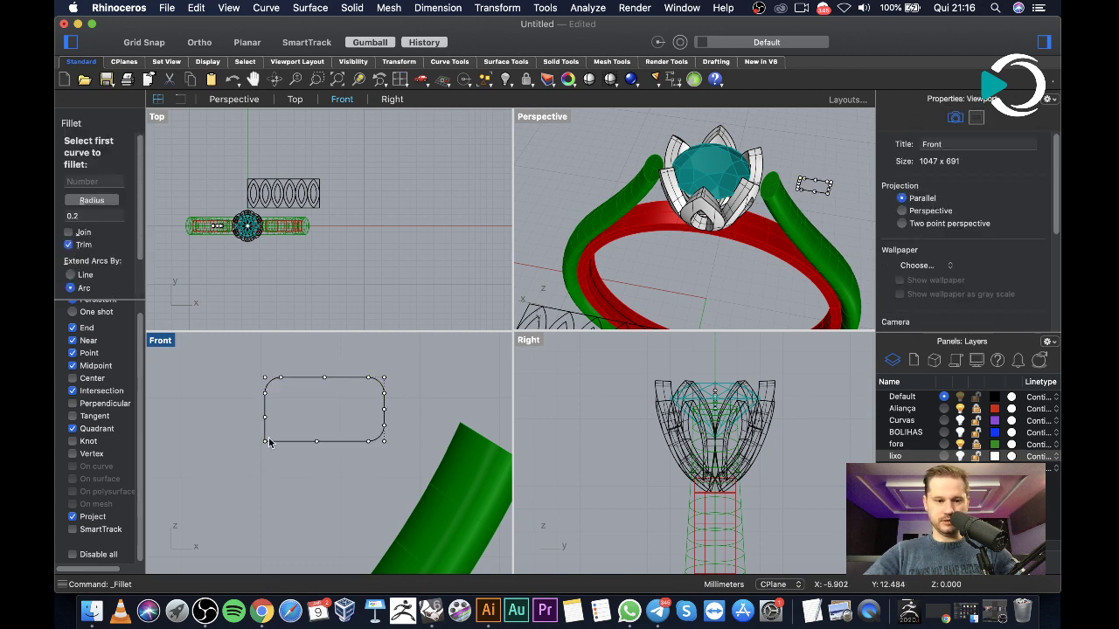
{"action": "left_click", "coordinate": [280, 444]}
{"action": "left_click", "coordinate": [262, 446]}
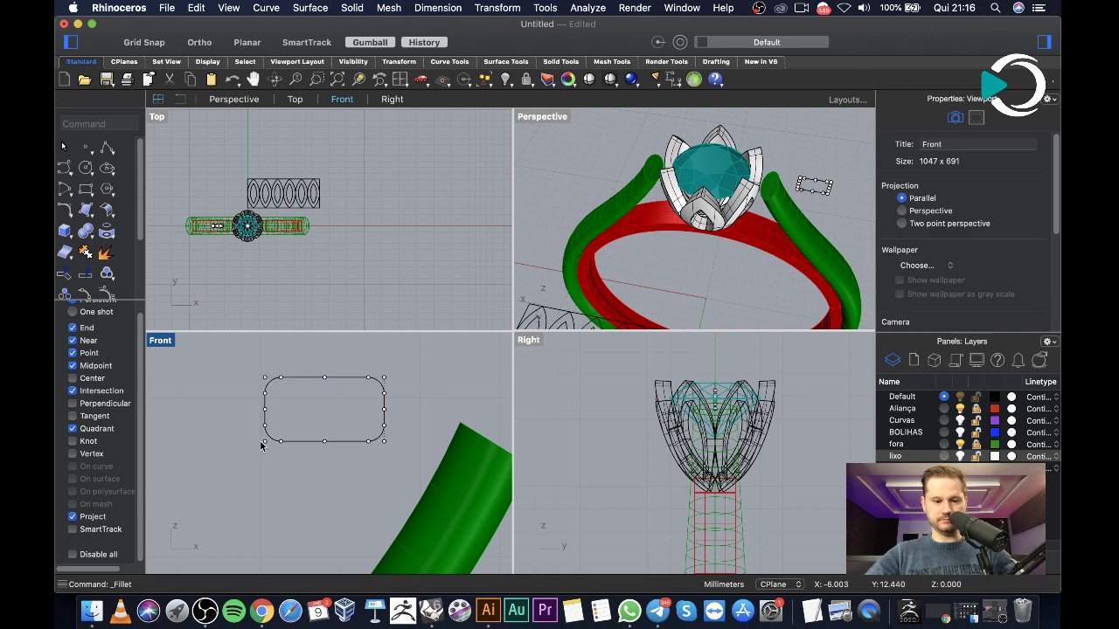
Place the rounded rectangle over the left arm's upper end and tilt it slightly
{"action": "left_click_drag", "start_coordinate": [264, 356], "coordinate": [416, 468]}
{"action": "scroll", "coordinate": [237, 430], "scroll_direction": "down", "scroll_amount": 6}
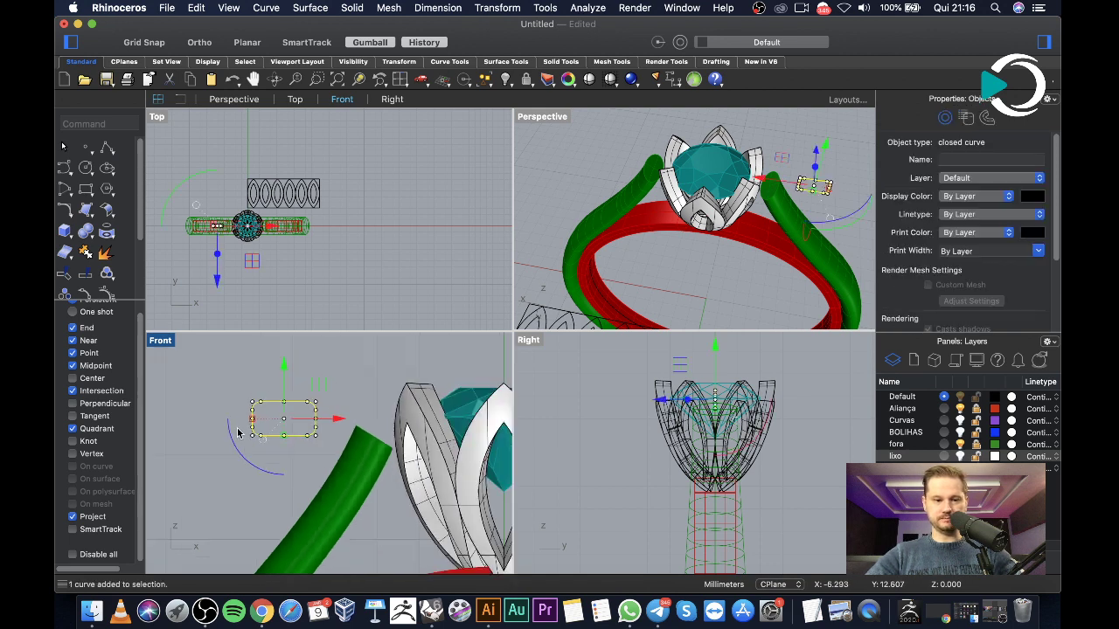
{"action": "left_click_drag", "start_coordinate": [315, 419], "coordinate": [348, 453]}
{"action": "scroll", "coordinate": [369, 489], "scroll_direction": "up", "scroll_amount": 3}
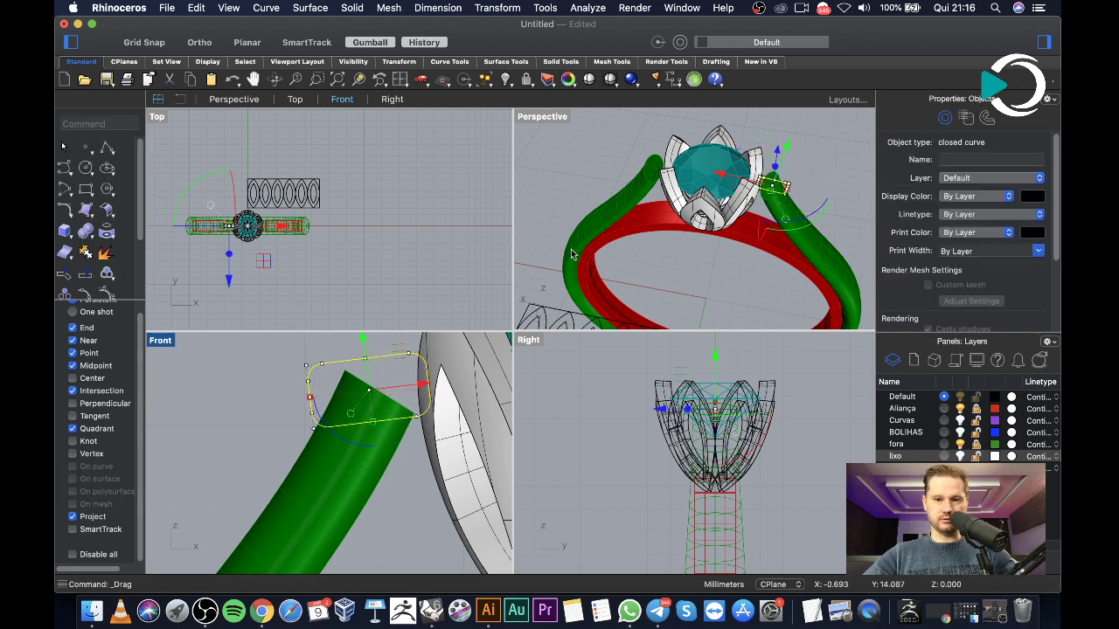
{"action": "left_click", "coordinate": [556, 182]}
{"action": "scroll", "coordinate": [351, 391], "scroll_direction": "down", "scroll_amount": 3}
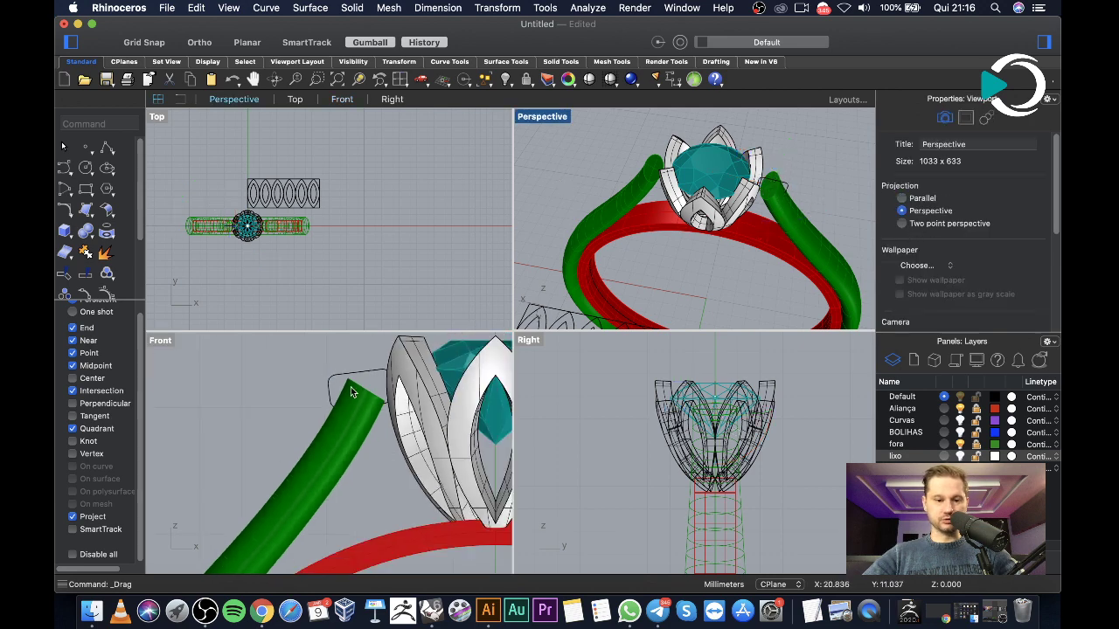
Shift the tilted profile slightly outward, away from the neighbouring petal
{"action": "left_click", "coordinate": [364, 372]}
{"action": "scroll", "coordinate": [360, 376], "scroll_direction": "up", "scroll_amount": 2}
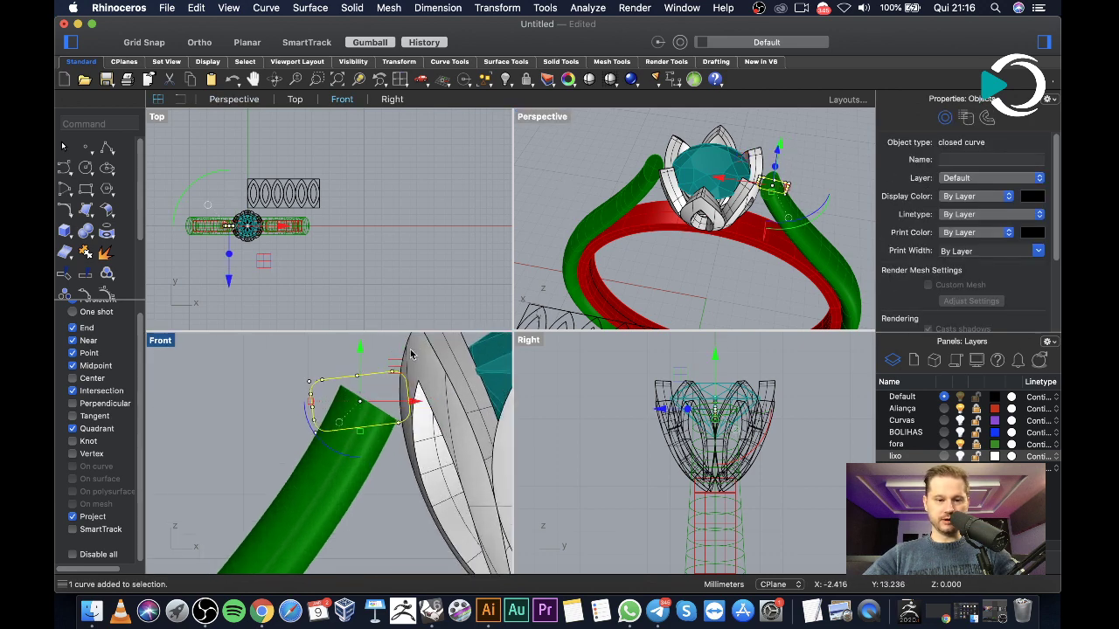
{"action": "left_click_drag", "start_coordinate": [398, 363], "coordinate": [390, 365]}
{"action": "left_click", "coordinate": [307, 352]}
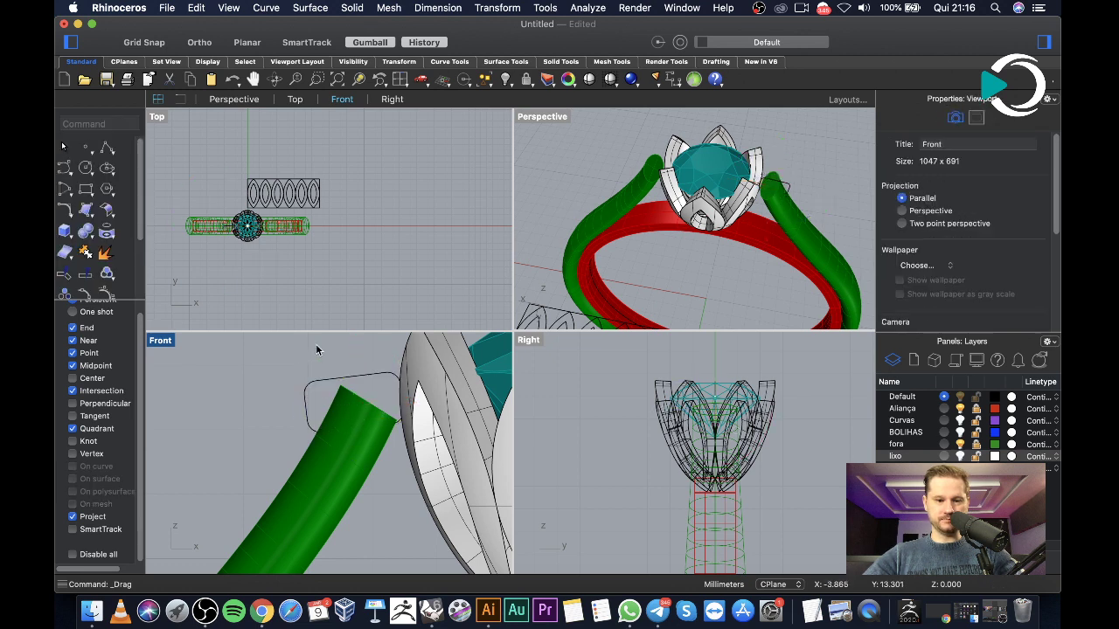
Revolve the tilted rounded rectangle a full circle around the vertical axis through the origin to form the halo
{"action": "left_click", "coordinate": [369, 379]}
{"action": "scroll", "coordinate": [305, 398], "scroll_direction": "down", "scroll_amount": 3}
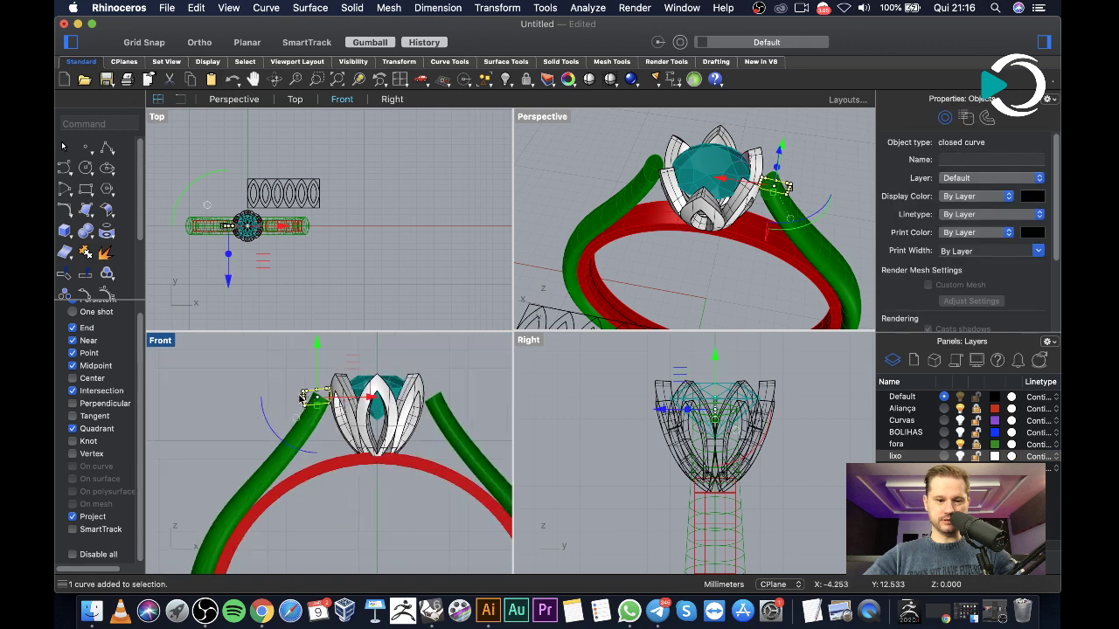
{"action": "scroll", "coordinate": [302, 397], "scroll_direction": "down", "scroll_amount": 4}
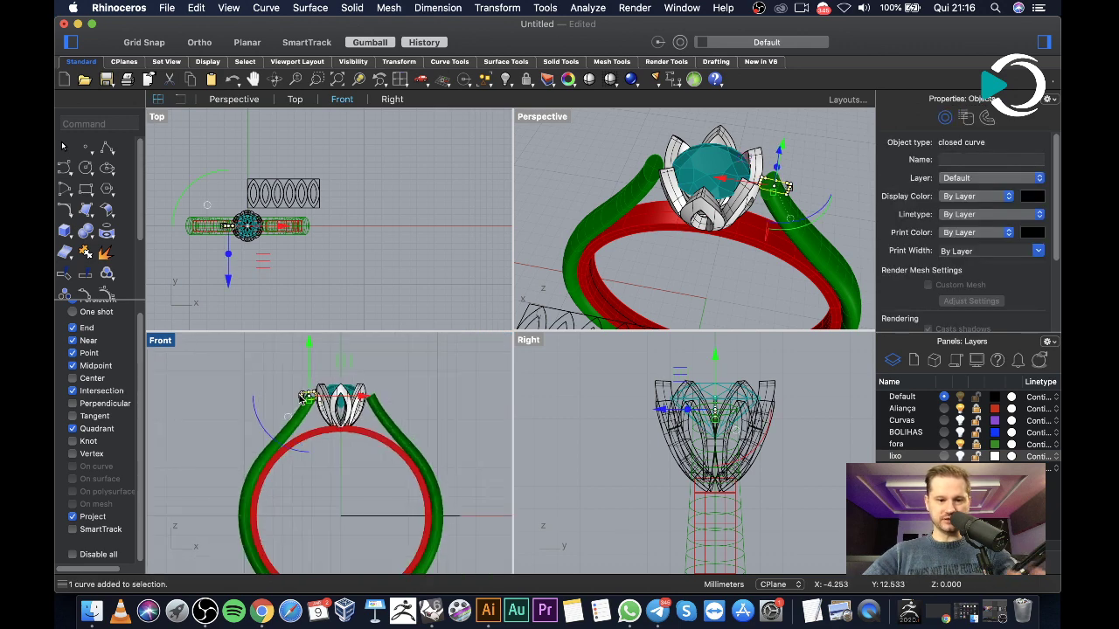
{"action": "scroll", "coordinate": [307, 402], "scroll_direction": "up", "scroll_amount": 4}
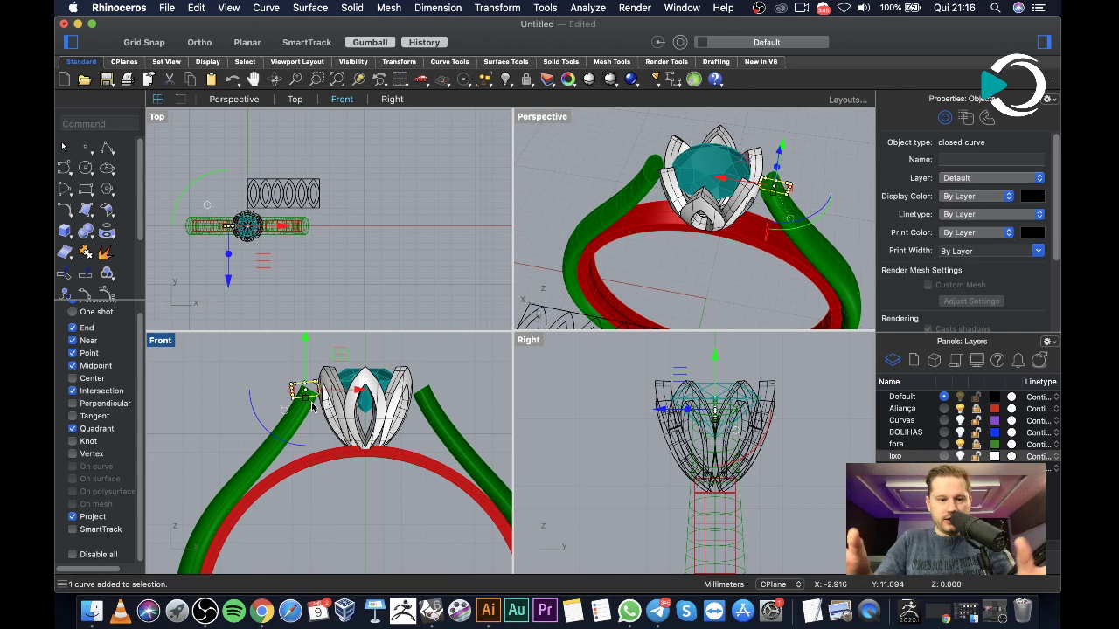
{"action": "type", "text": "revolve"}
{"action": "key", "text": "Return"}
{"action": "type", "text": "0"}
{"action": "key", "text": "Return"}
{"action": "scroll", "coordinate": [297, 398], "scroll_direction": "down", "scroll_amount": 3}
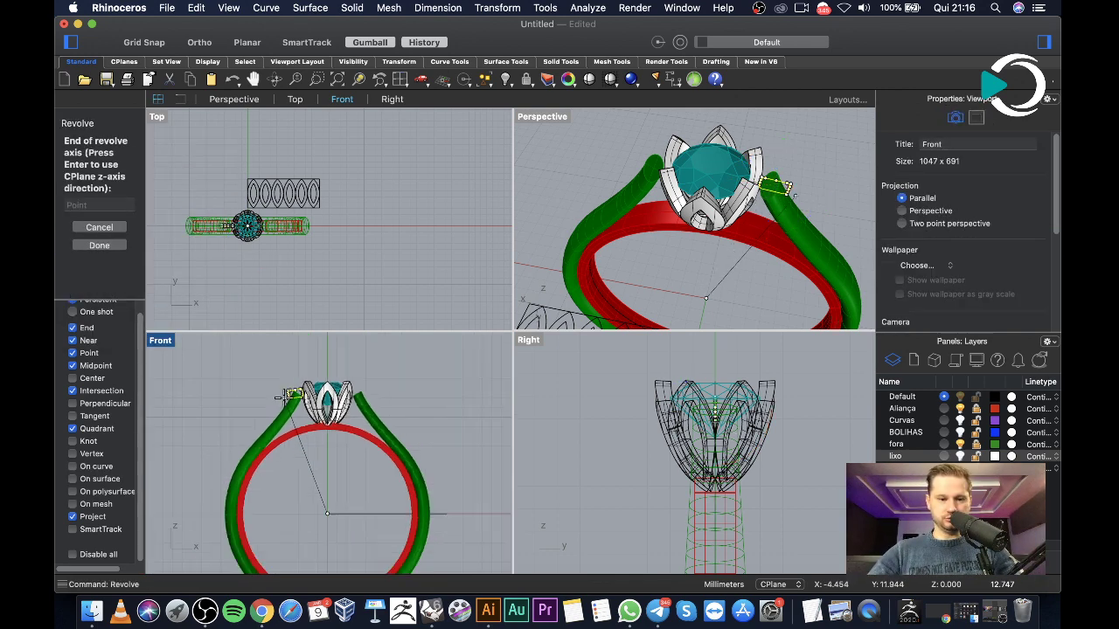
{"action": "key", "text": "F8"}
{"action": "left_click", "coordinate": [332, 347], "text": "shift"}
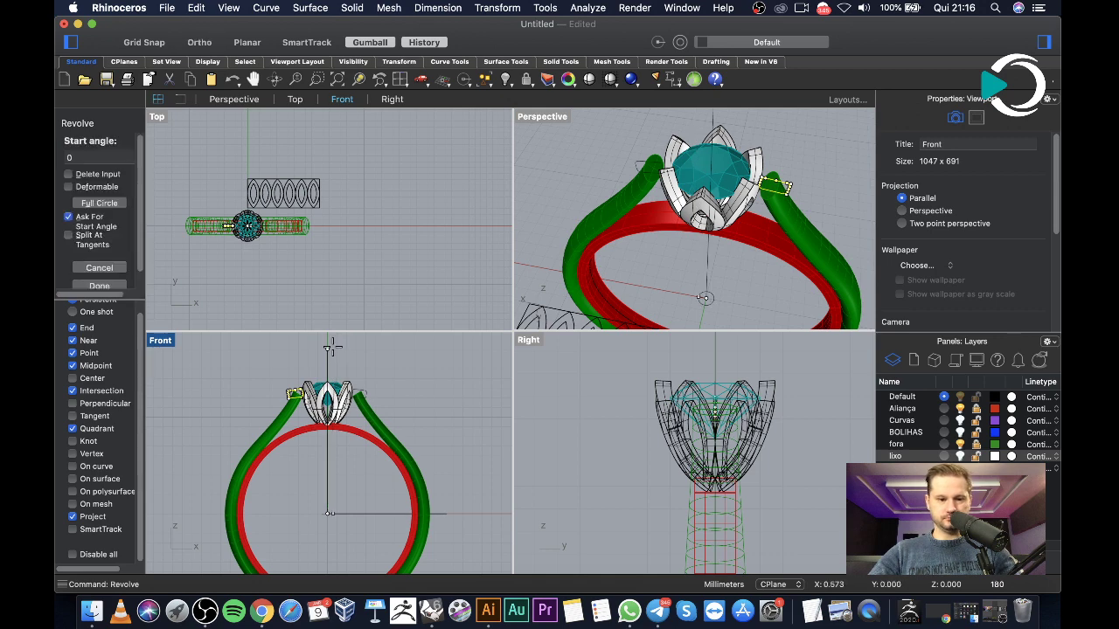
{"action": "key", "text": "Return"}
{"action": "key", "text": "Return"}
{"action": "left_click", "coordinate": [416, 417]}
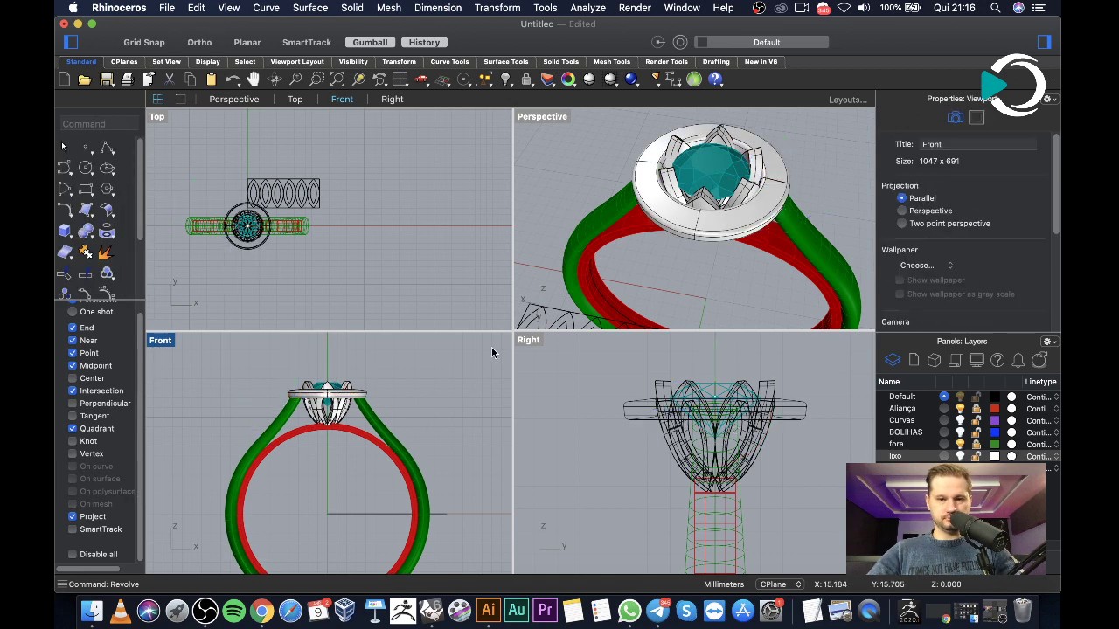
Lower the halo slightly below the tips of the side arms in the Front view, accepting the break in its history
{"action": "scroll", "coordinate": [582, 267], "scroll_direction": "down", "scroll_amount": 3}
{"action": "mouse_move", "coordinate": [645, 248]}
{"action": "right_mouse_down"}
{"action": "mouse_move", "coordinate": [659, 180]}
{"action": "mouse_move", "coordinate": [662, 238]}
{"action": "right_mouse_up"}
{"action": "left_click", "coordinate": [672, 216]}
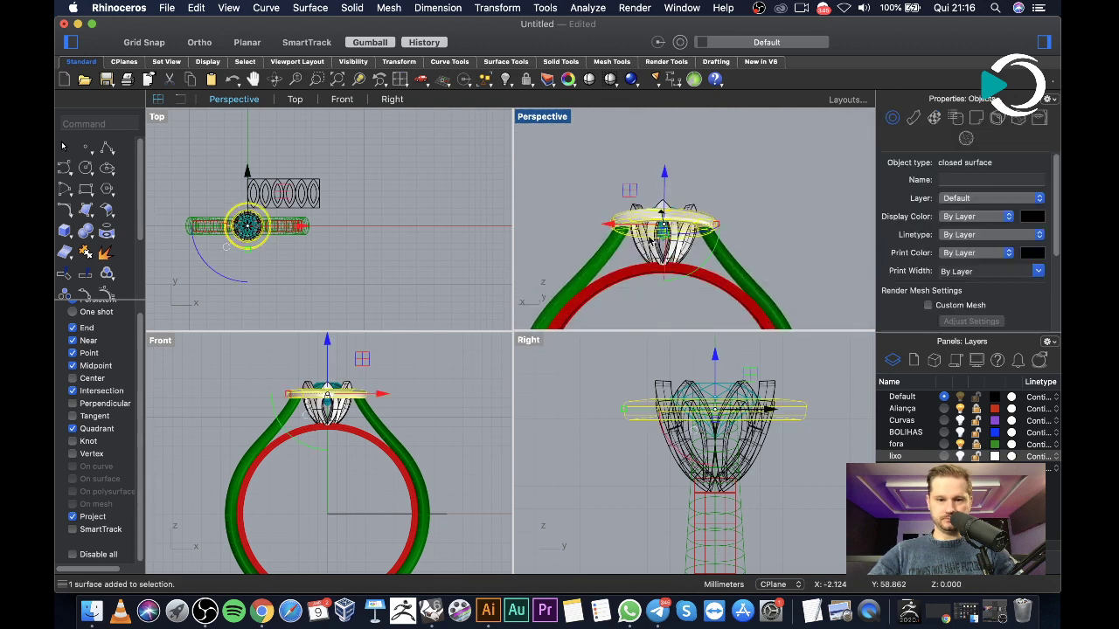
{"action": "scroll", "coordinate": [303, 432], "scroll_direction": "up", "scroll_amount": 3}
{"action": "right_click_drag", "start_coordinate": [334, 362], "coordinate": [314, 430]}
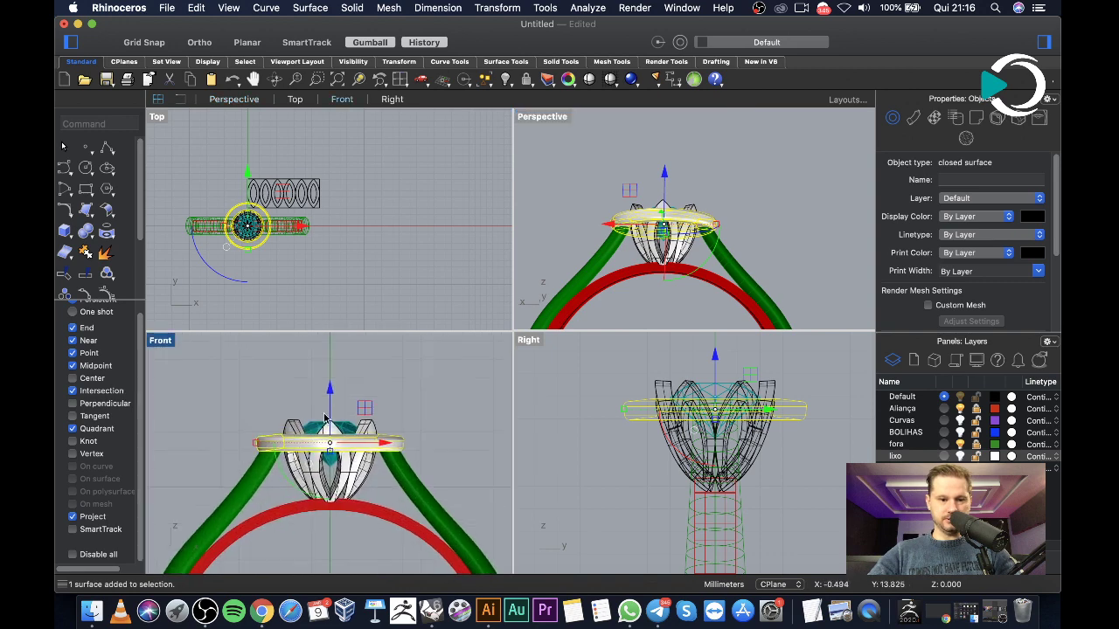
{"action": "left_click_drag", "start_coordinate": [331, 387], "coordinate": [329, 405]}
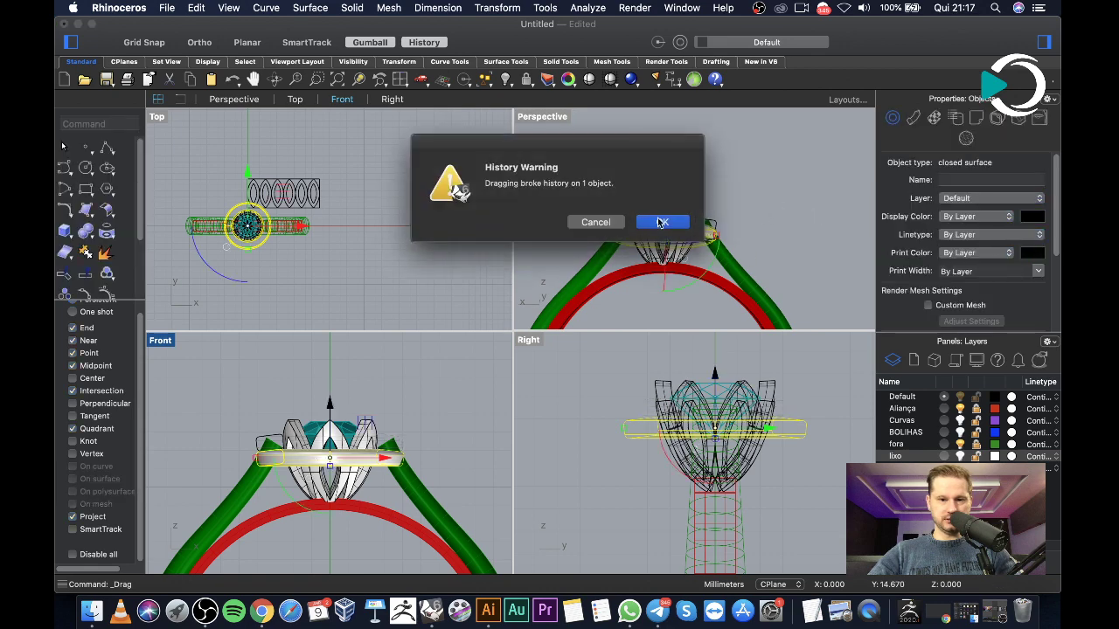
{"action": "left_click", "coordinate": [657, 222]}
{"action": "left_click", "coordinate": [765, 180]}
Examine from several angles how the lowered halo meets the petals, the stone and the side arms
{"action": "right_click_drag", "start_coordinate": [765, 180], "coordinate": [754, 251]}
{"action": "right_click_drag", "start_coordinate": [764, 210], "coordinate": [769, 235]}
{"action": "scroll", "coordinate": [686, 212], "scroll_direction": "up", "scroll_amount": 8}
{"action": "right_click_drag", "start_coordinate": [686, 212], "coordinate": [682, 175]}
{"action": "scroll", "coordinate": [227, 483], "scroll_direction": "up", "scroll_amount": 4}
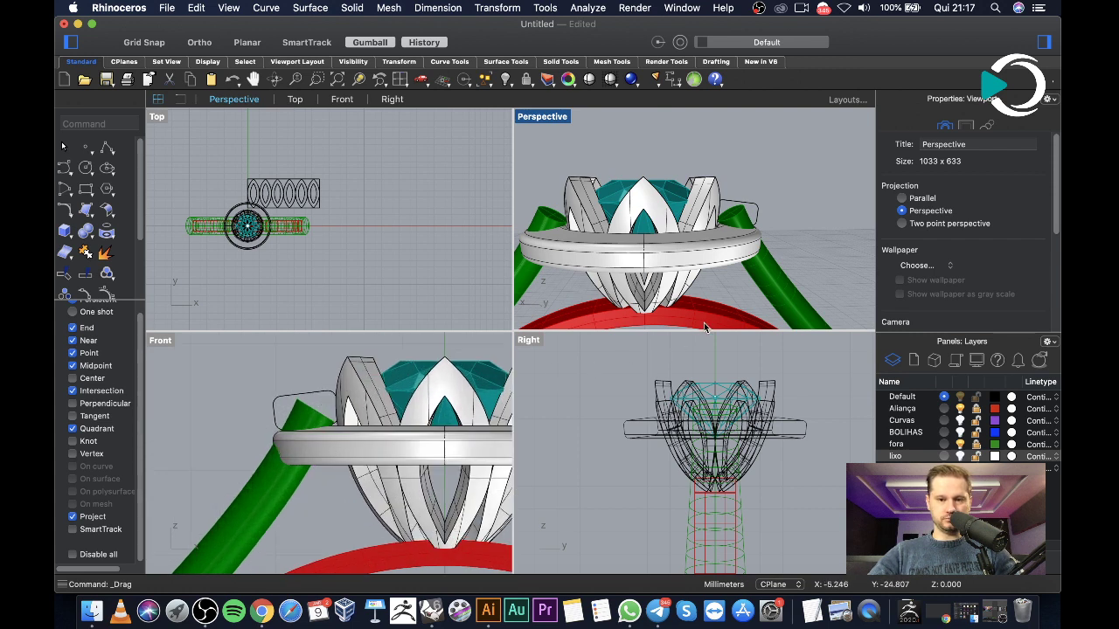
{"action": "right_click_drag", "start_coordinate": [725, 251], "coordinate": [546, 213]}
{"action": "scroll", "coordinate": [661, 206], "scroll_direction": "down", "scroll_amount": 7}
{"action": "right_click_drag", "start_coordinate": [668, 202], "coordinate": [703, 206]}
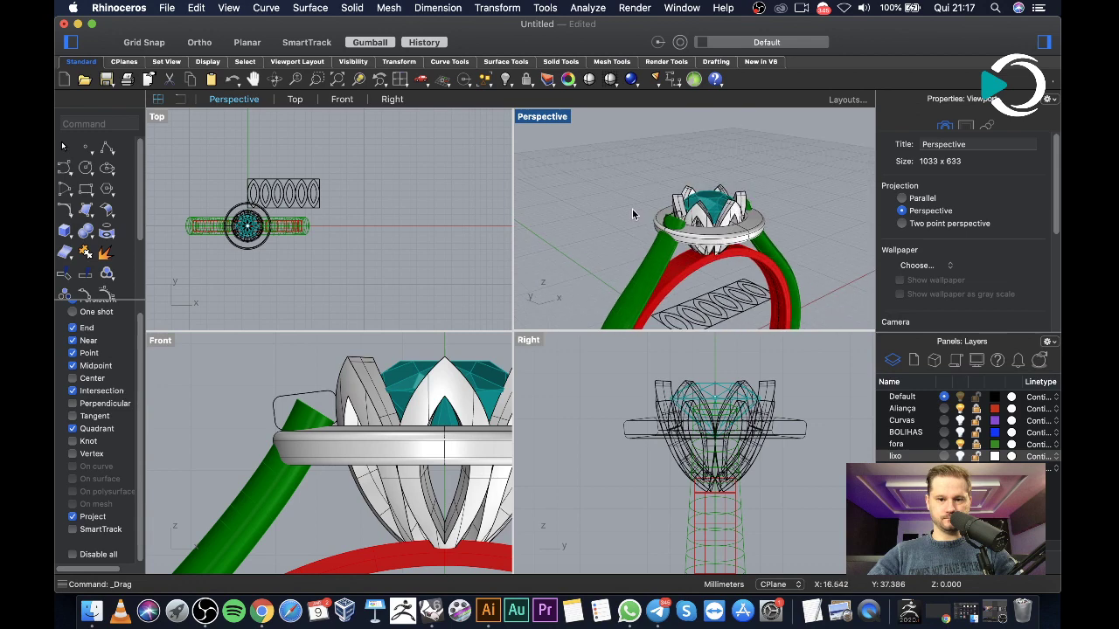
{"action": "right_click_drag", "start_coordinate": [632, 210], "coordinate": [726, 220]}
{"action": "right_click_drag", "start_coordinate": [673, 197], "coordinate": [696, 186]}
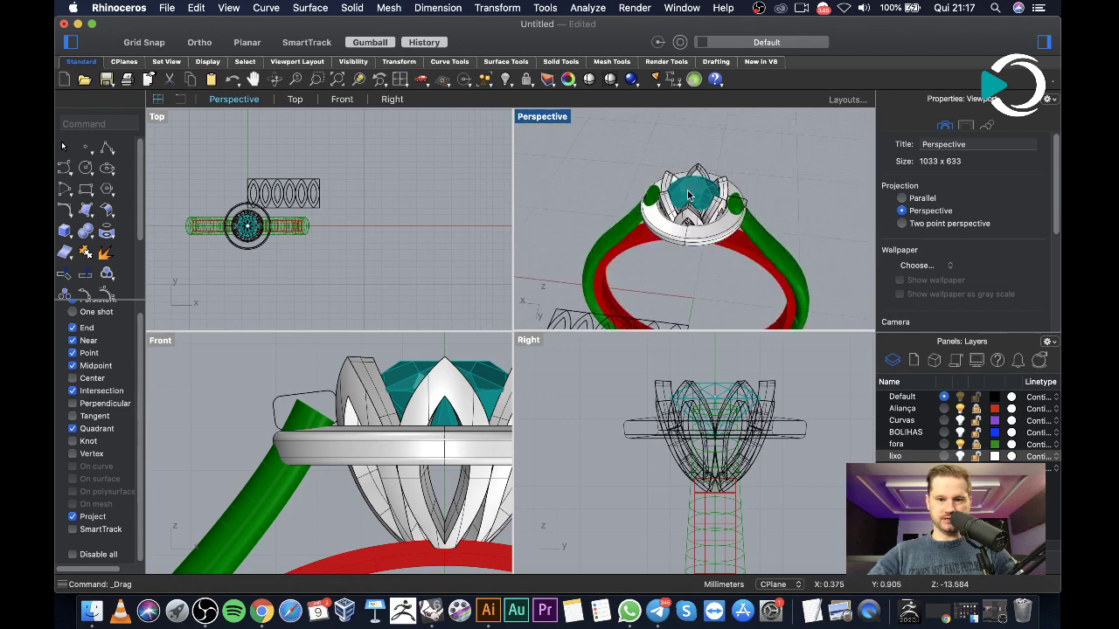
Raise the brilliant slightly within the petals in the Front view
{"action": "left_click", "coordinate": [688, 194]}
{"action": "right_click_drag", "start_coordinate": [429, 351], "coordinate": [349, 391]}
{"action": "left_click", "coordinate": [368, 395]}
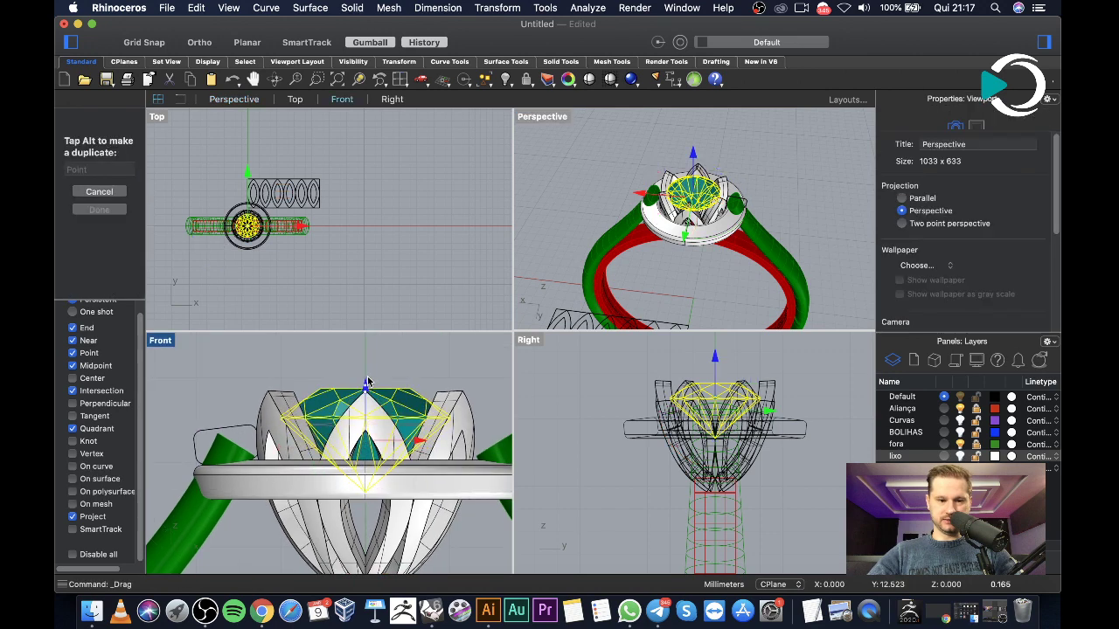
{"action": "left_click_drag", "start_coordinate": [368, 395], "coordinate": [369, 379]}
{"action": "left_click", "coordinate": [452, 270]}
Check the raised stone from several angles and move the halo up slightly in the Front view
{"action": "right_click_drag", "start_coordinate": [709, 212], "coordinate": [760, 262]}
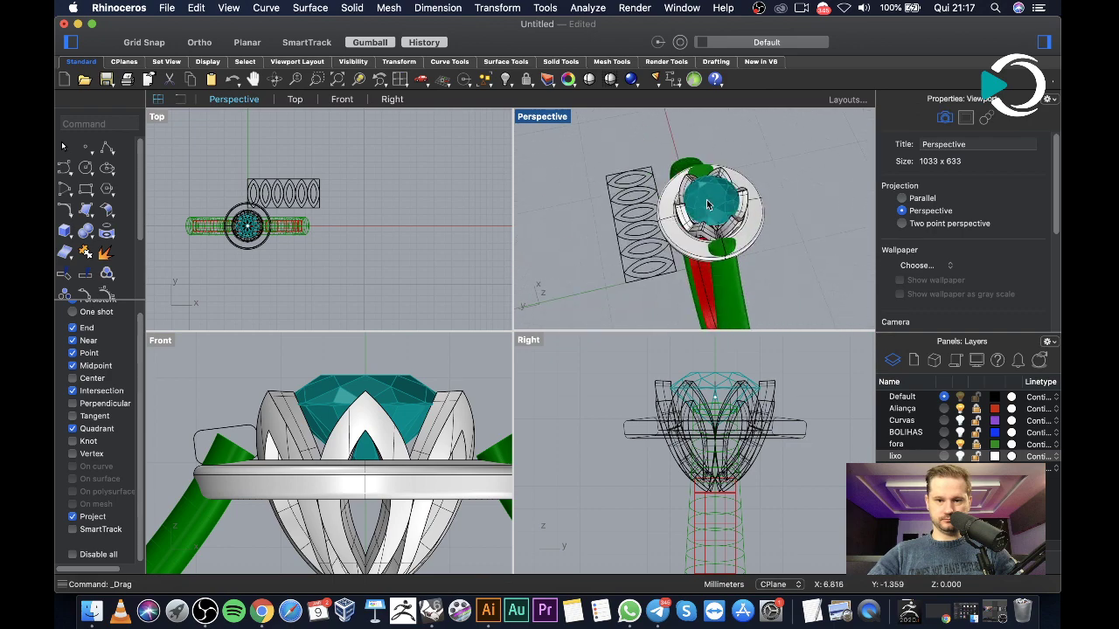
{"action": "scroll", "coordinate": [718, 175], "scroll_direction": "up", "scroll_amount": 4}
{"action": "right_click_drag", "start_coordinate": [719, 218], "coordinate": [611, 201]}
{"action": "scroll", "coordinate": [709, 182], "scroll_direction": "up", "scroll_amount": 2}
{"action": "right_click_drag", "start_coordinate": [709, 182], "coordinate": [747, 149]}
{"action": "left_click", "coordinate": [617, 260]}
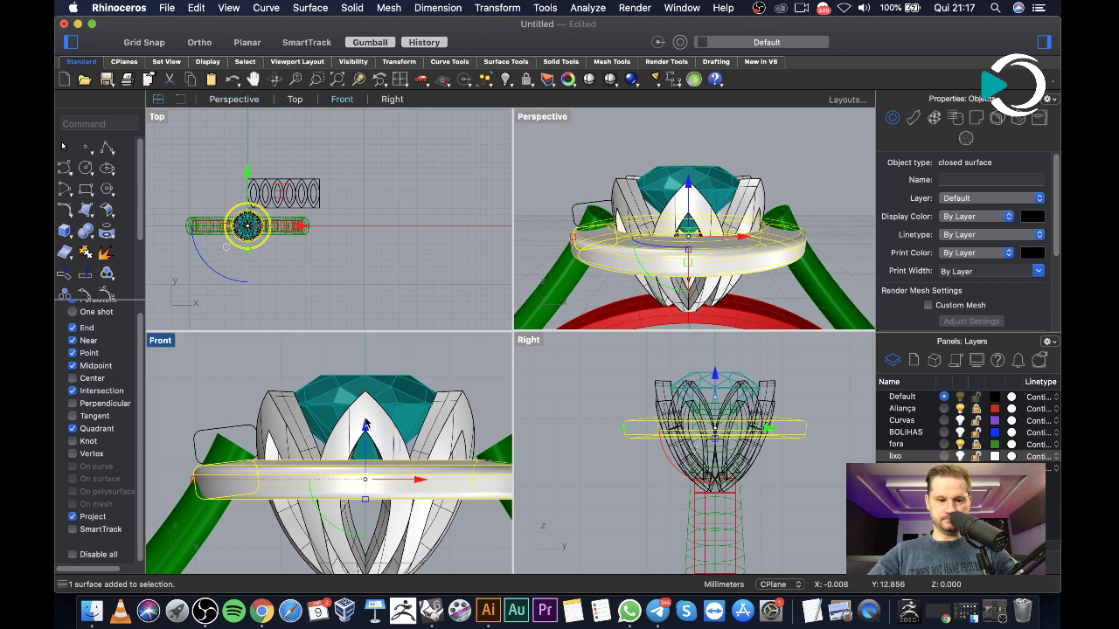
{"action": "left_click_drag", "start_coordinate": [366, 424], "coordinate": [366, 415]}
{"action": "left_click", "coordinate": [562, 169]}
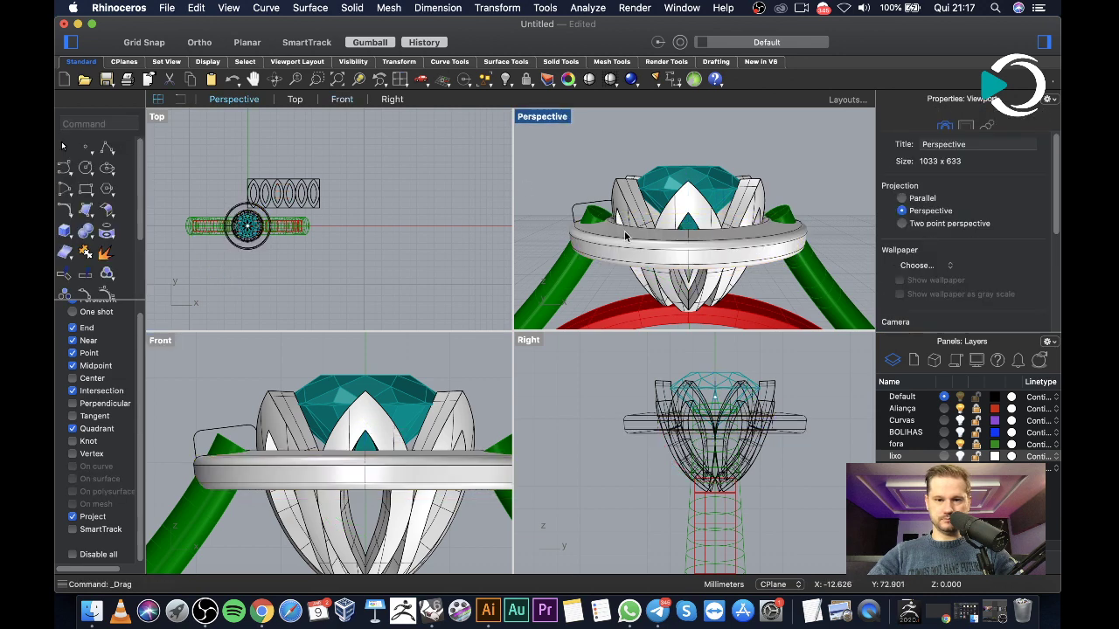
Enlarge the Perspective view to fill the workspace and examine the whole ring with its halo
{"action": "scroll", "coordinate": [628, 292], "scroll_direction": "down", "scroll_amount": 5}
{"action": "right_click_drag", "start_coordinate": [627, 293], "coordinate": [662, 308]}
{"action": "scroll", "coordinate": [671, 224], "scroll_direction": "down", "scroll_amount": 8}
{"action": "double_click", "coordinate": [548, 120]}
{"action": "right_click_drag", "start_coordinate": [582, 247], "coordinate": [572, 374]}
{"action": "scroll", "coordinate": [572, 374], "scroll_direction": "up", "scroll_amount": 5}
{"action": "mouse_move", "coordinate": [476, 388]}
{"action": "right_mouse_down"}
{"action": "mouse_move", "coordinate": [480, 400]}
{"action": "mouse_move", "coordinate": [445, 408]}
{"action": "mouse_move", "coordinate": [461, 384]}
{"action": "right_mouse_up"}
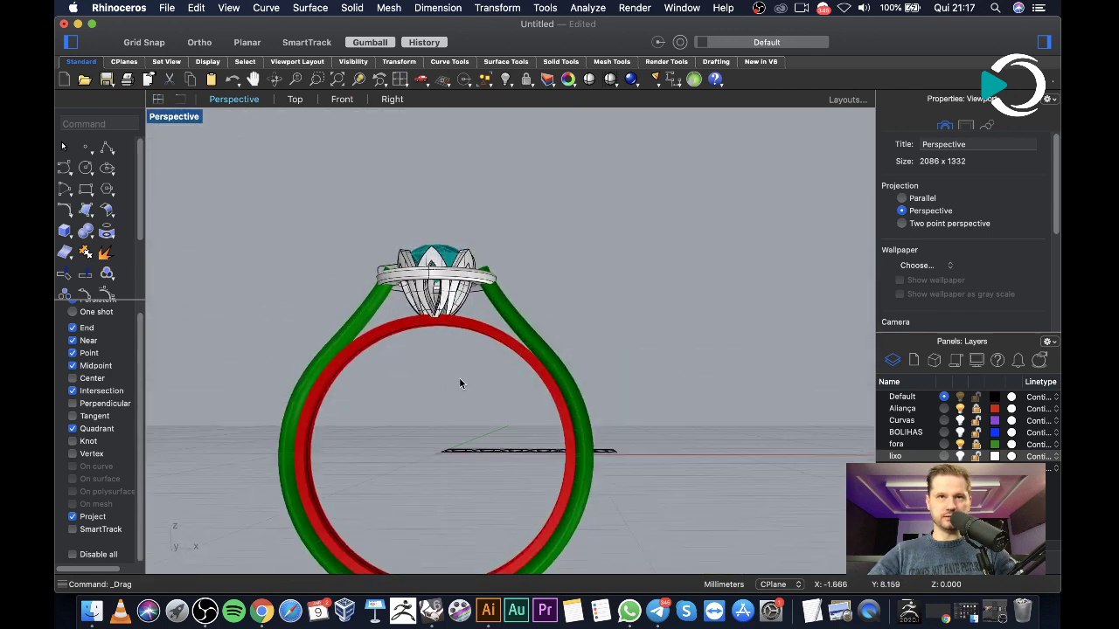
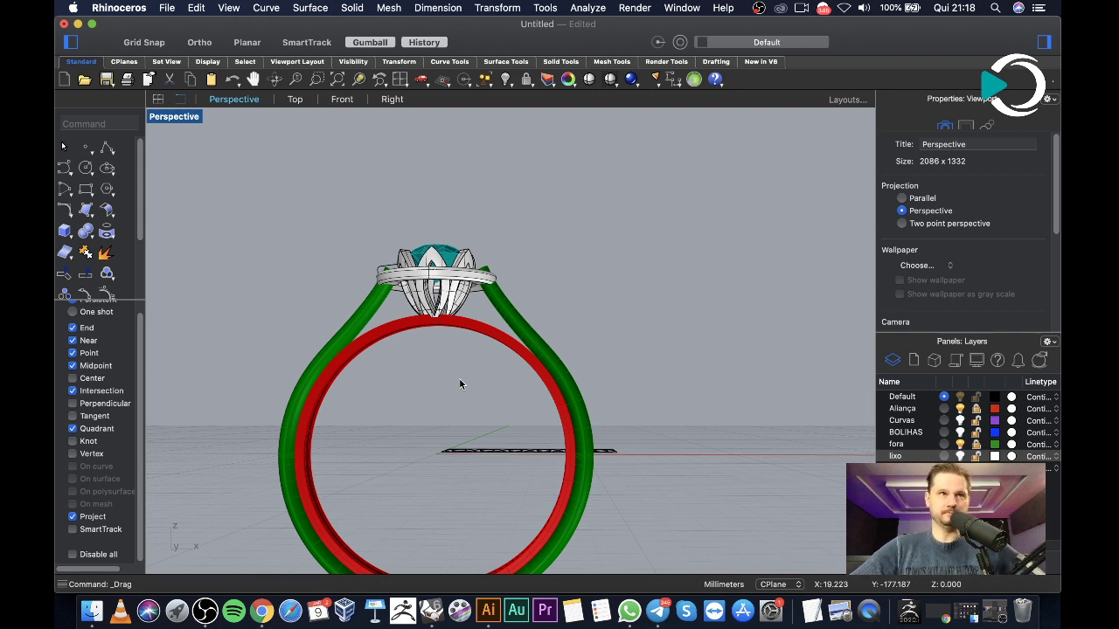
Delete the flat ring-shaped surface that surrounds the stone setting
{"action": "mouse_move", "coordinate": [437, 282]}
{"action": "right_mouse_down"}
{"action": "mouse_move", "coordinate": [439, 371]}
{"action": "mouse_move", "coordinate": [453, 278]}
{"action": "right_mouse_up"}
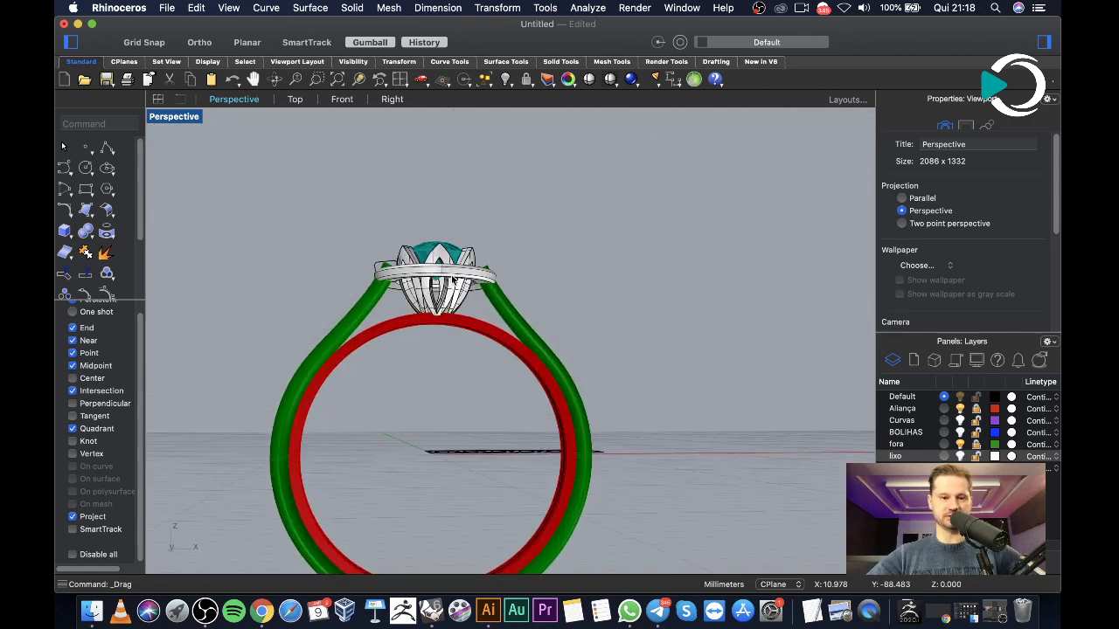
{"action": "double_click", "coordinate": [184, 121]}
{"action": "scroll", "coordinate": [306, 495], "scroll_direction": "down", "scroll_amount": 5}
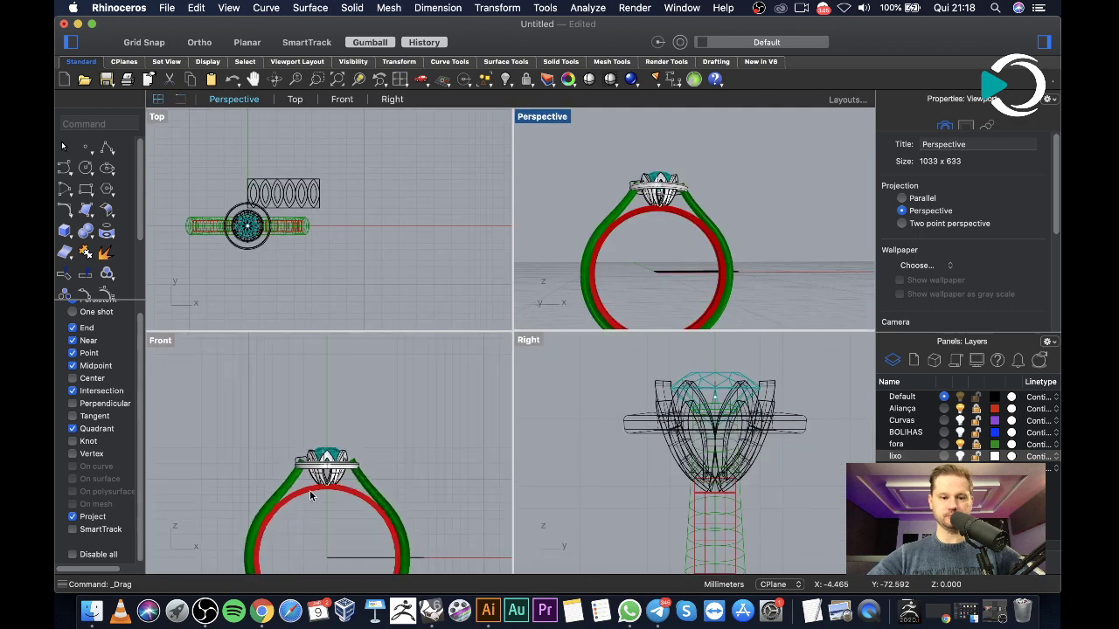
{"action": "scroll", "coordinate": [306, 494], "scroll_direction": "up", "scroll_amount": 5}
{"action": "left_click", "coordinate": [303, 424]}
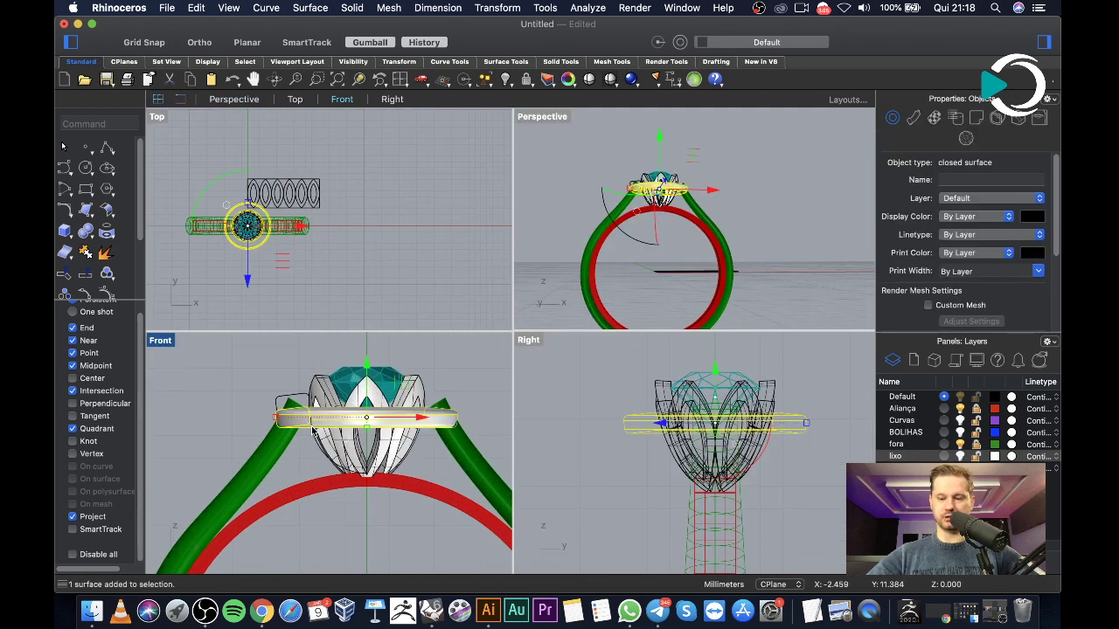
{"action": "key", "text": "Delete"}
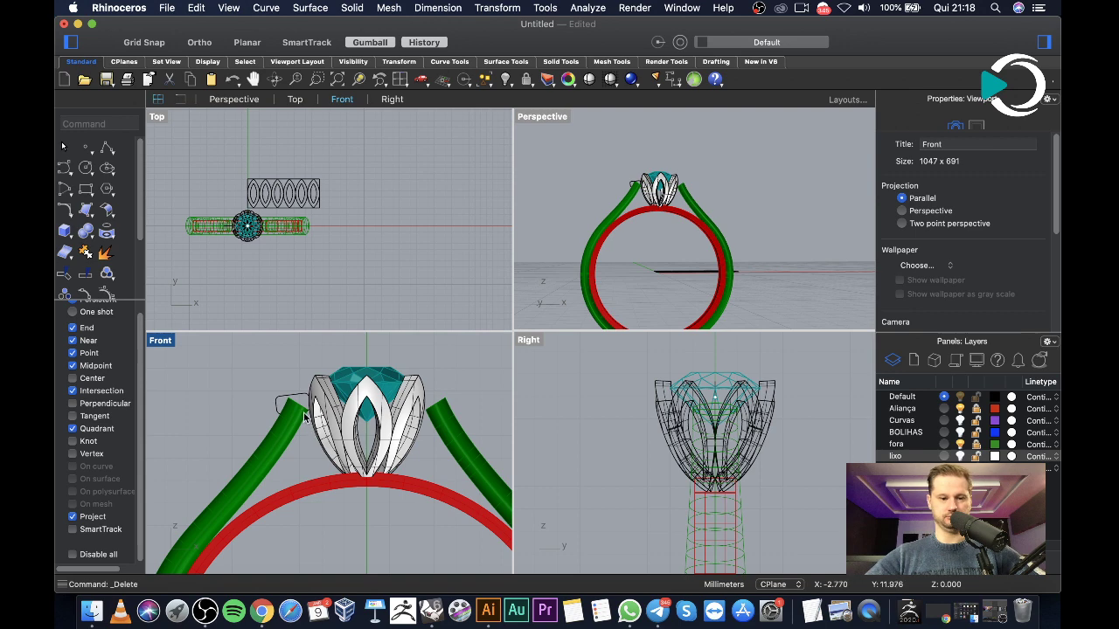
{"action": "scroll", "coordinate": [304, 417], "scroll_direction": "up", "scroll_amount": 3}
{"action": "scroll", "coordinate": [303, 417], "scroll_direction": "down", "scroll_amount": 4}
{"action": "scroll", "coordinate": [304, 417], "scroll_direction": "up", "scroll_amount": 2}
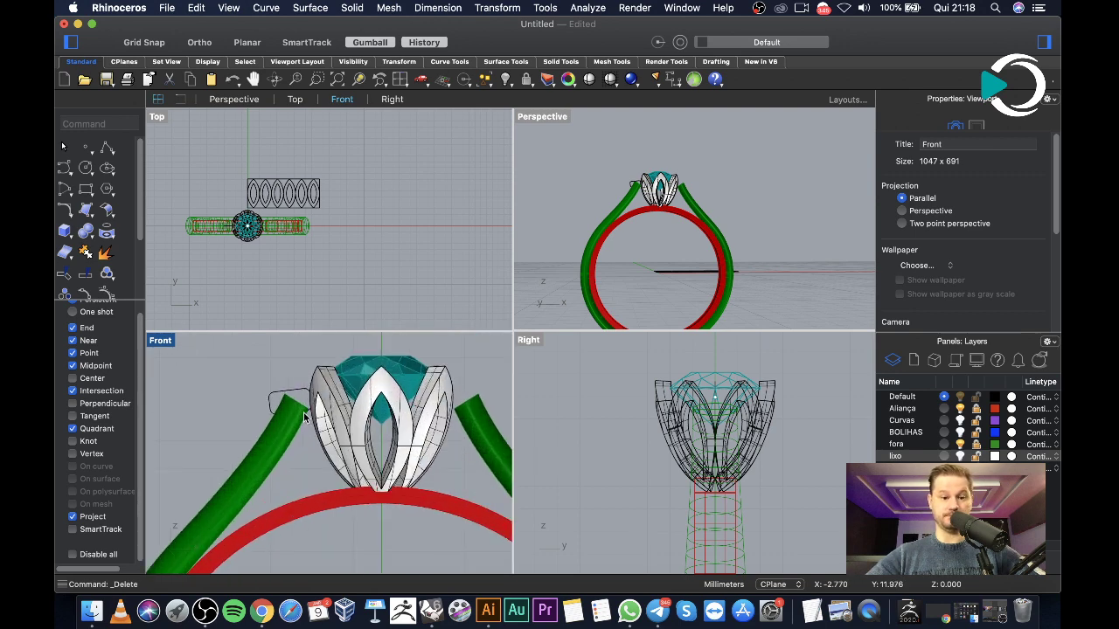
{"action": "scroll", "coordinate": [306, 418], "scroll_direction": "down", "scroll_amount": 4}
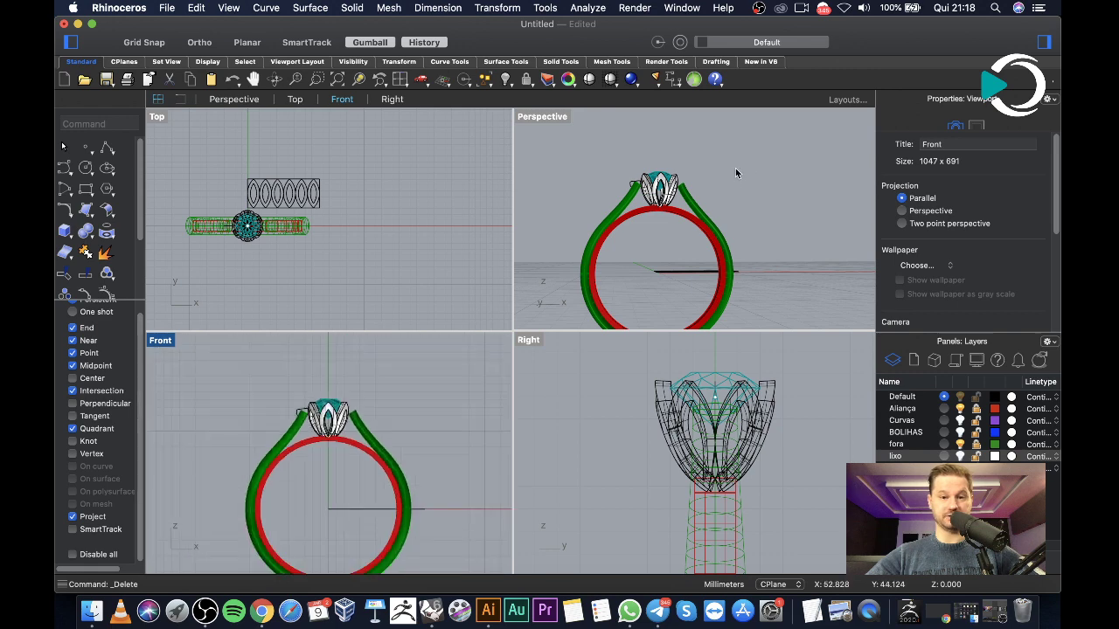
{"action": "left_click", "coordinate": [654, 230]}
{"action": "scroll", "coordinate": [658, 223], "scroll_direction": "up", "scroll_amount": 5}
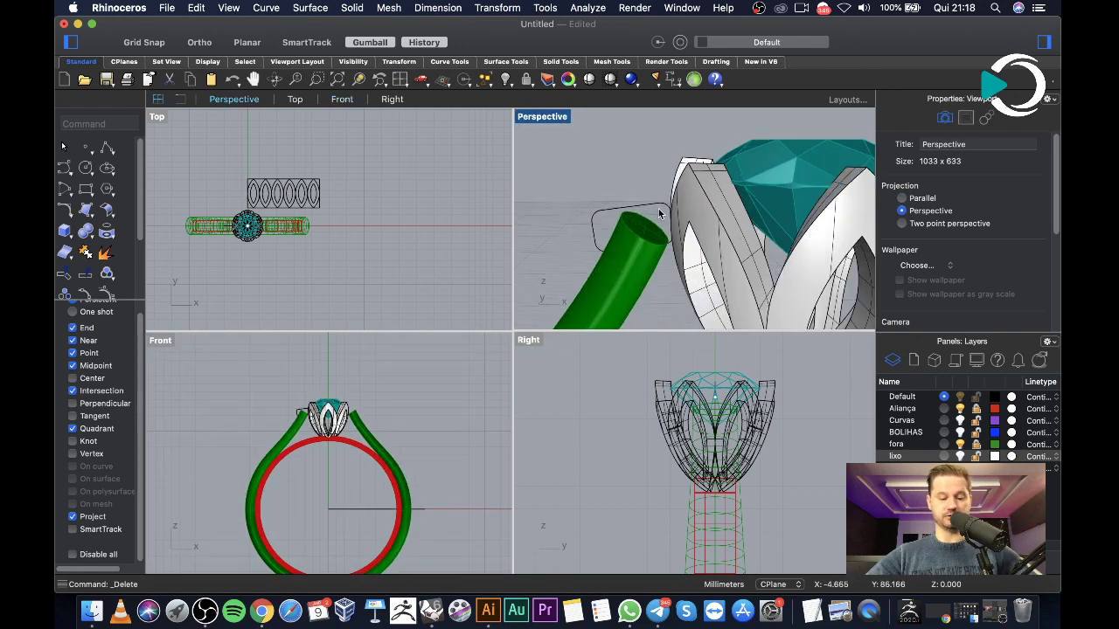
Undo the deletion of the ring-shaped surface around the setting
{"action": "key", "text": "super+z"}
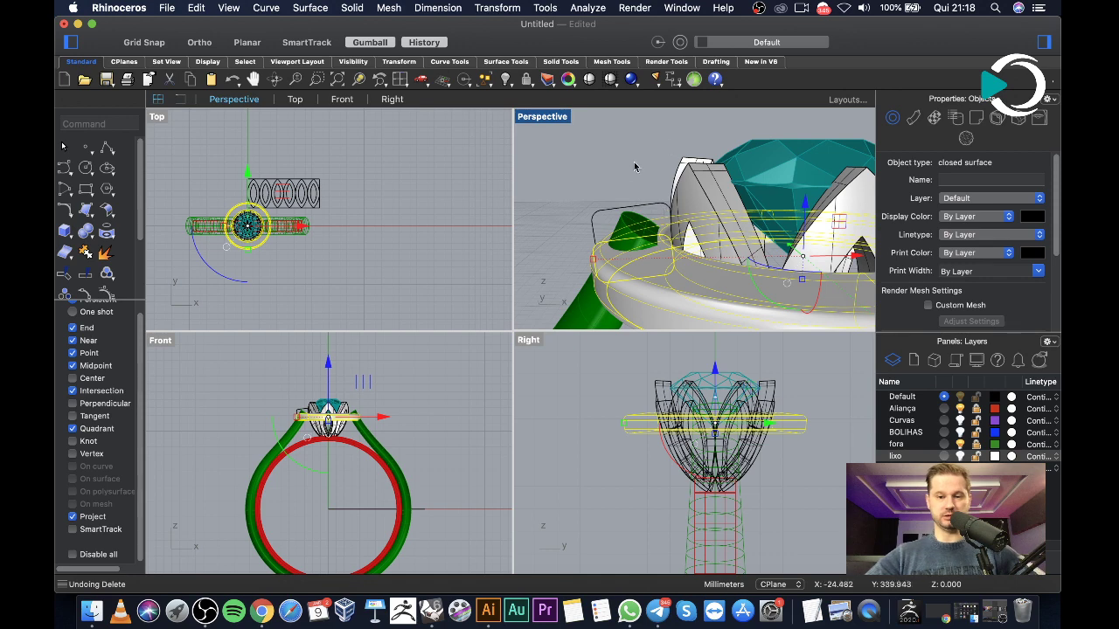
{"action": "key", "text": "Escape"}
{"action": "scroll", "coordinate": [715, 236], "scroll_direction": "down", "scroll_amount": 5}
{"action": "mouse_move", "coordinate": [715, 236]}
{"action": "right_mouse_down"}
{"action": "mouse_move", "coordinate": [686, 306]}
{"action": "mouse_move", "coordinate": [724, 245]}
{"action": "mouse_move", "coordinate": [723, 280]}
{"action": "mouse_move", "coordinate": [722, 241]}
{"action": "right_mouse_up"}
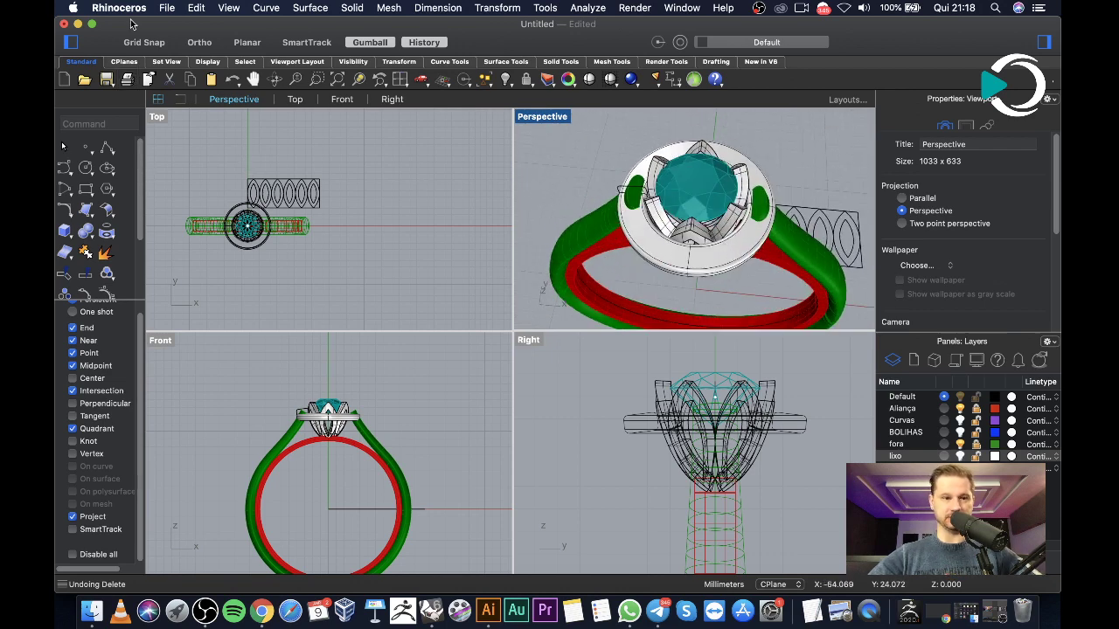
{"action": "left_click", "coordinate": [166, 8]}
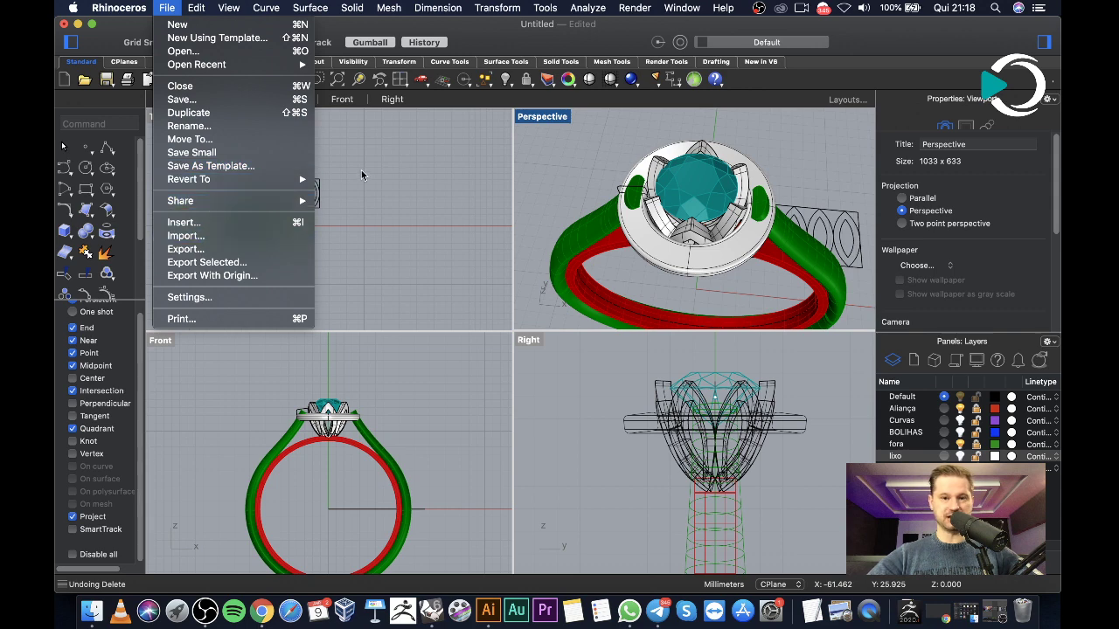
{"action": "left_click", "coordinate": [393, 171]}
Delete the flat ring-shaped surface around the setting and its small profile curve near the green shank's end
{"action": "left_click", "coordinate": [658, 250]}
{"action": "key", "text": "Delete"}
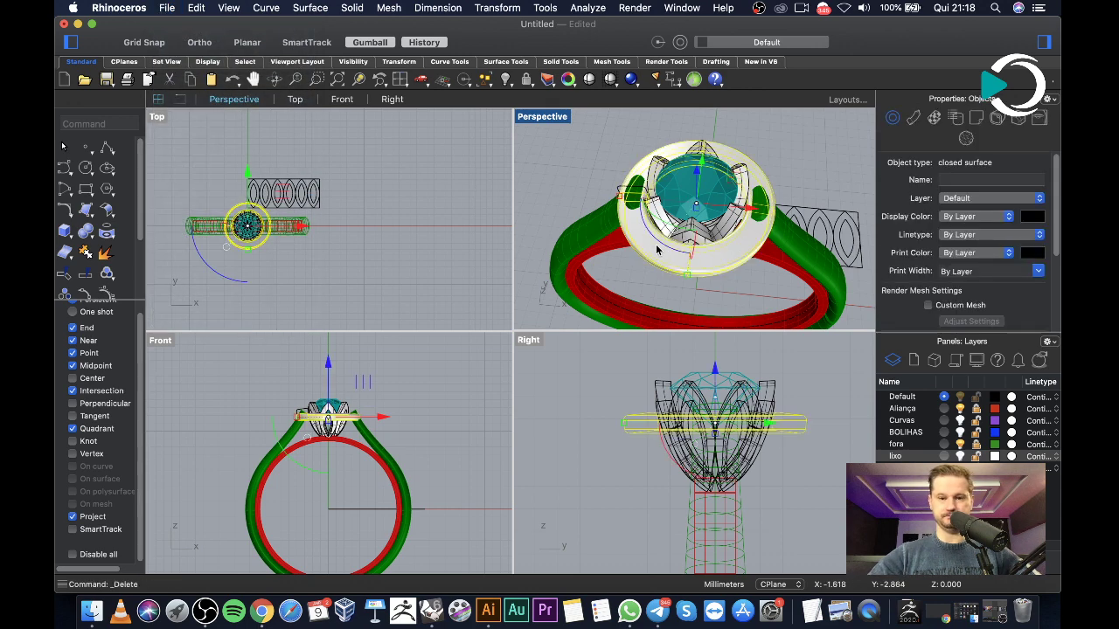
{"action": "scroll", "coordinate": [645, 187], "scroll_direction": "up", "scroll_amount": 8}
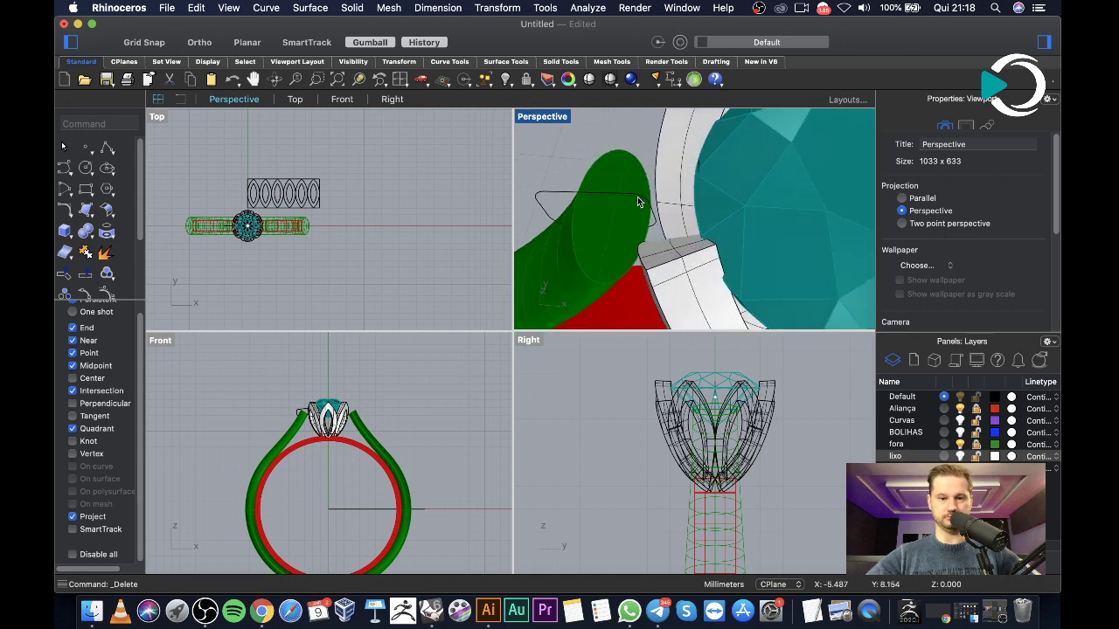
{"action": "left_click", "coordinate": [639, 201]}
{"action": "key", "text": "Delete"}
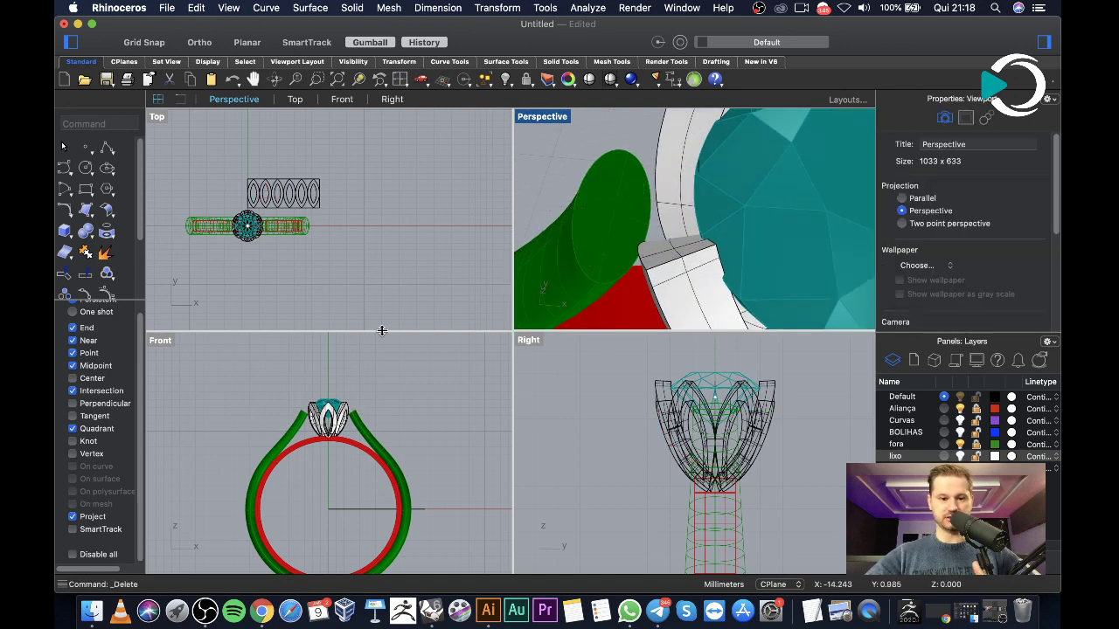
Show only the Front view, framed on the stone setting and the ends of the green shank
{"action": "scroll", "coordinate": [341, 426], "scroll_direction": "up", "scroll_amount": 8}
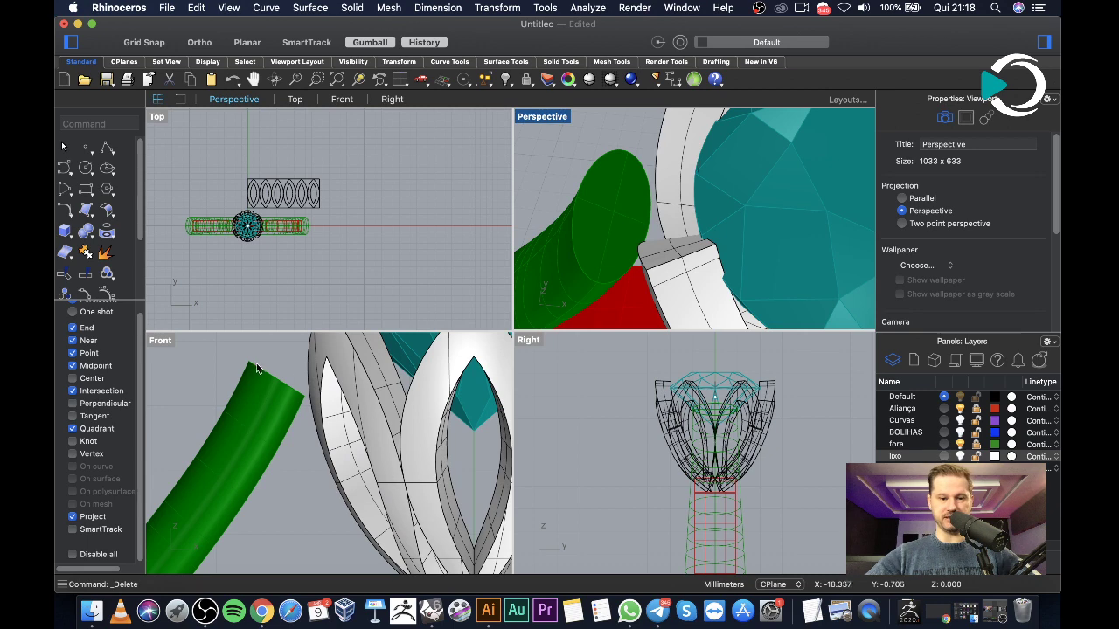
{"action": "scroll", "coordinate": [273, 382], "scroll_direction": "down", "scroll_amount": 6}
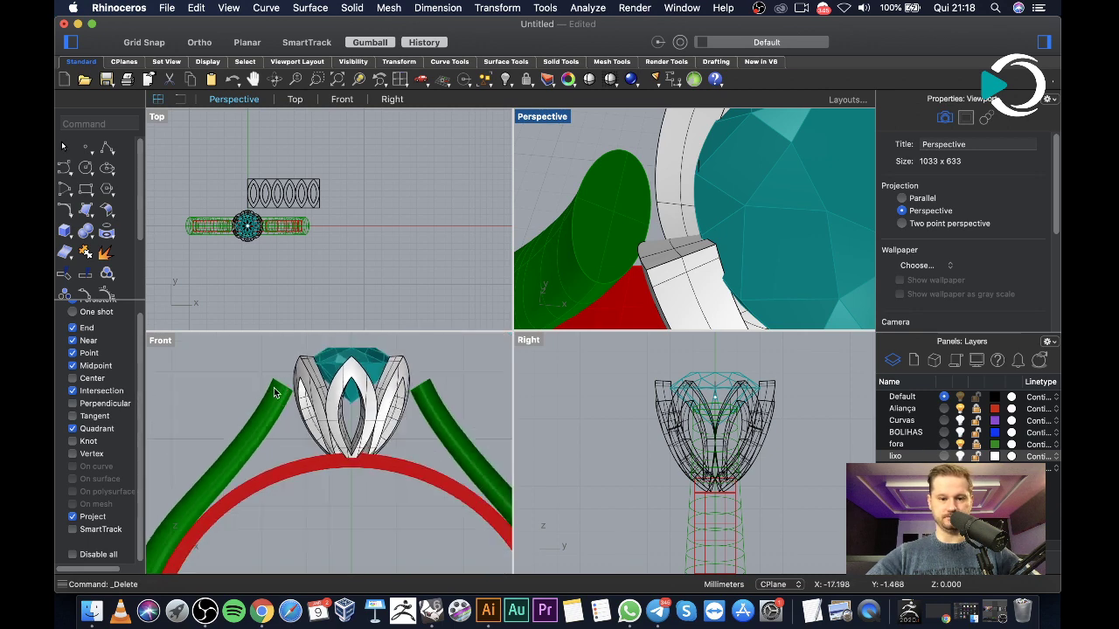
{"action": "right_click_drag", "start_coordinate": [577, 280], "coordinate": [597, 251]}
{"action": "scroll", "coordinate": [597, 251], "scroll_direction": "down", "scroll_amount": 4}
{"action": "scroll", "coordinate": [597, 253], "scroll_direction": "down", "scroll_amount": 8}
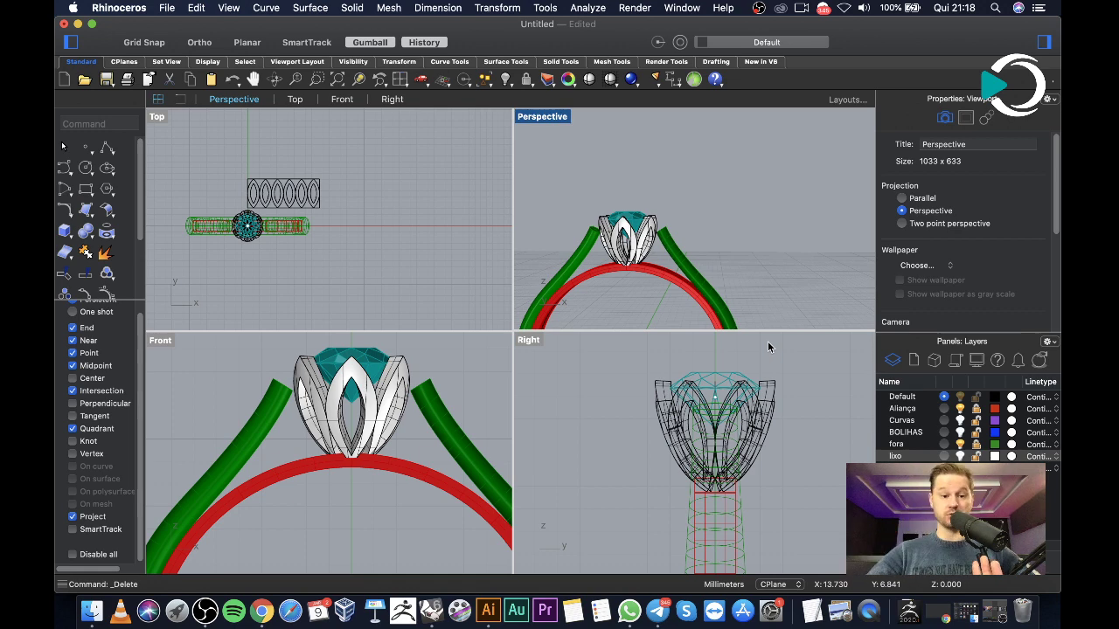
{"action": "double_click", "coordinate": [158, 343]}
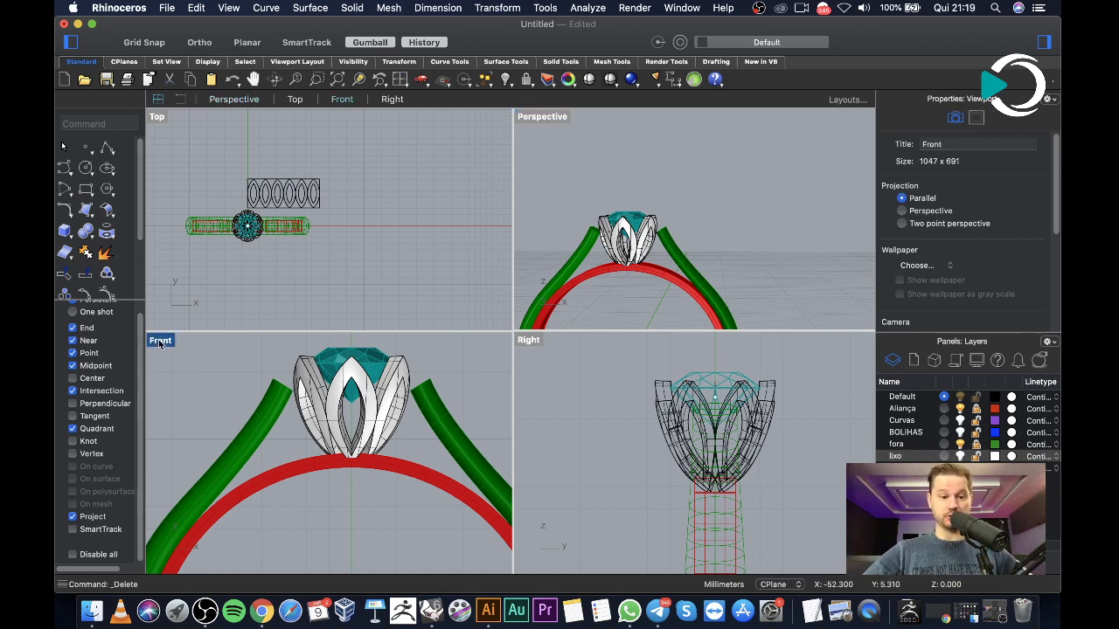
{"action": "scroll", "coordinate": [354, 373], "scroll_direction": "up", "scroll_amount": 1}
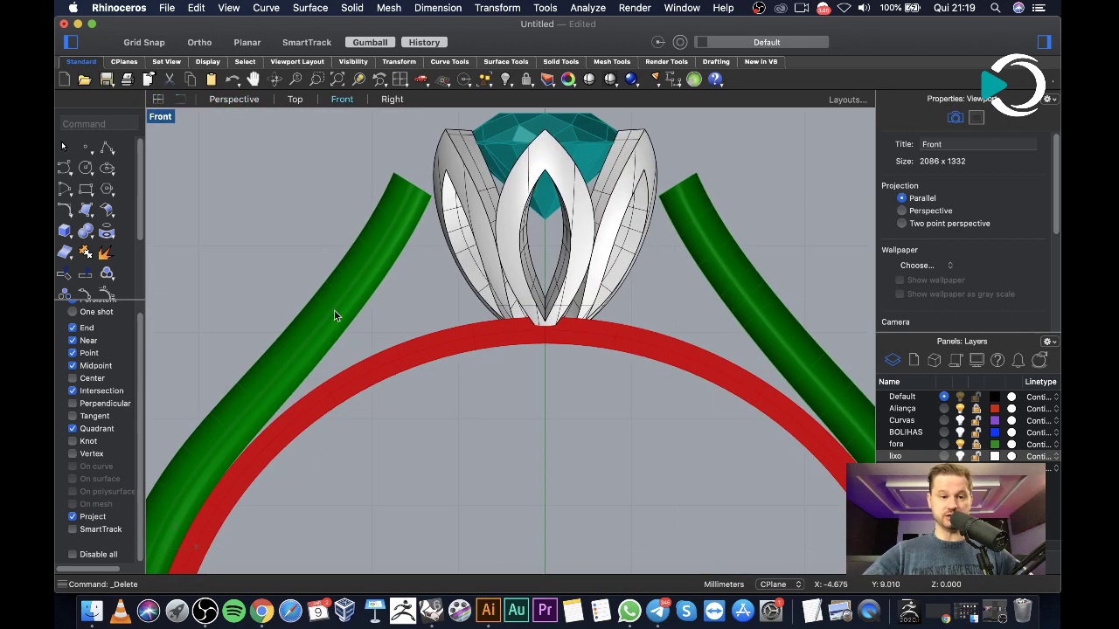
{"action": "left_click", "coordinate": [77, 175]}
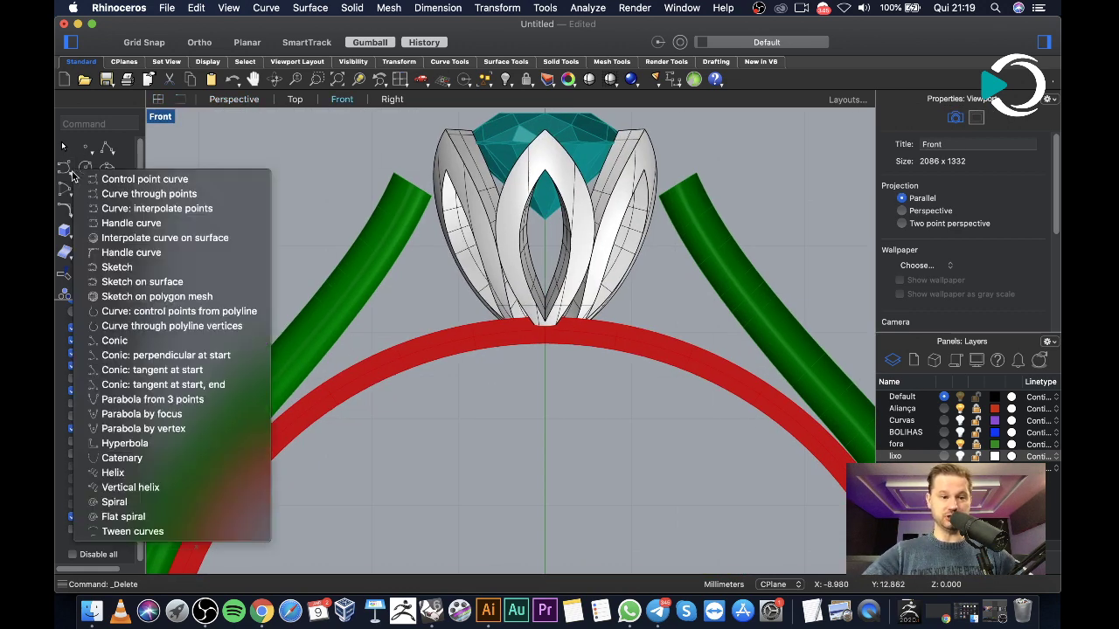
{"action": "left_click", "coordinate": [131, 194]}
{"action": "scroll", "coordinate": [400, 275], "scroll_direction": "up", "scroll_amount": 5}
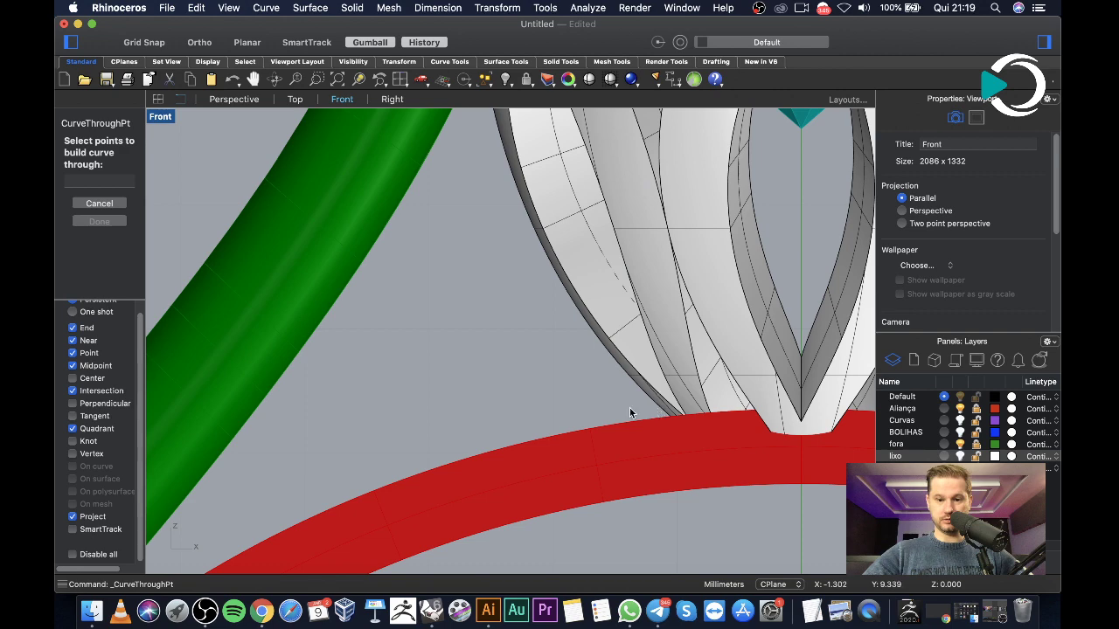
{"action": "left_click", "coordinate": [101, 202]}
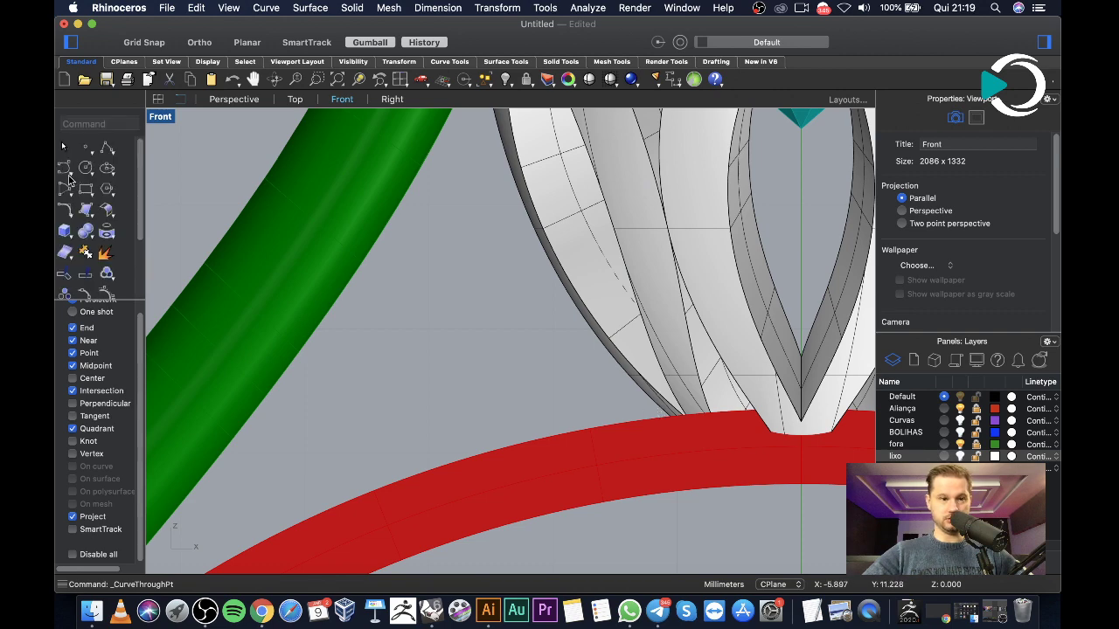
Draw an interpolated curve from the setting's base above the red band, curling into an open spiral beside the petals
{"action": "left_click", "coordinate": [69, 180]}
{"action": "left_click", "coordinate": [131, 215]}
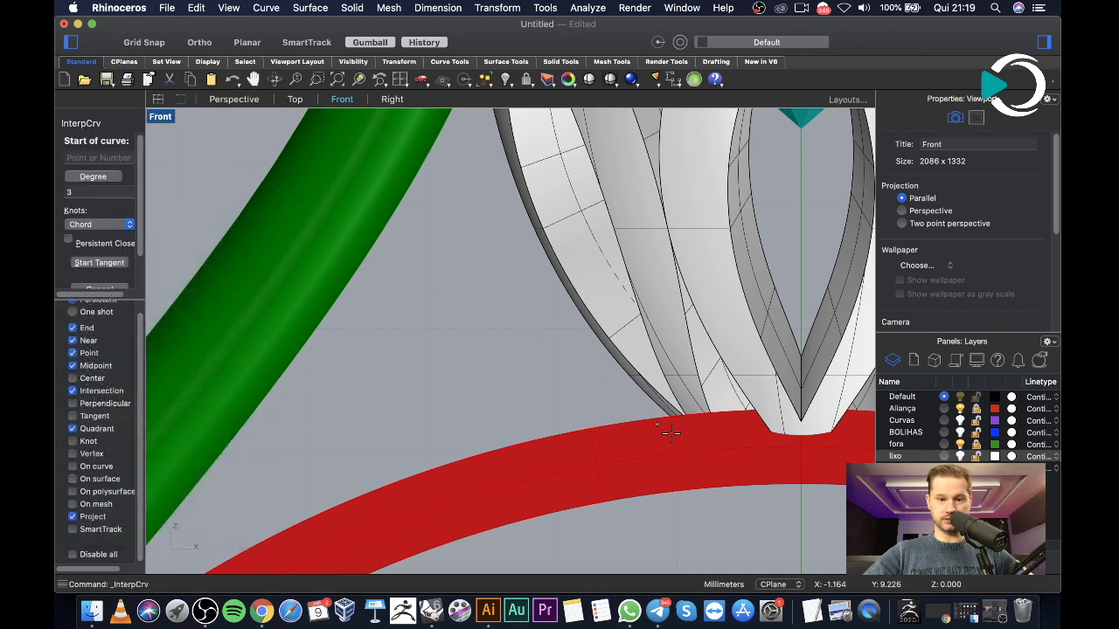
{"action": "scroll", "coordinate": [656, 410], "scroll_direction": "up", "scroll_amount": 3}
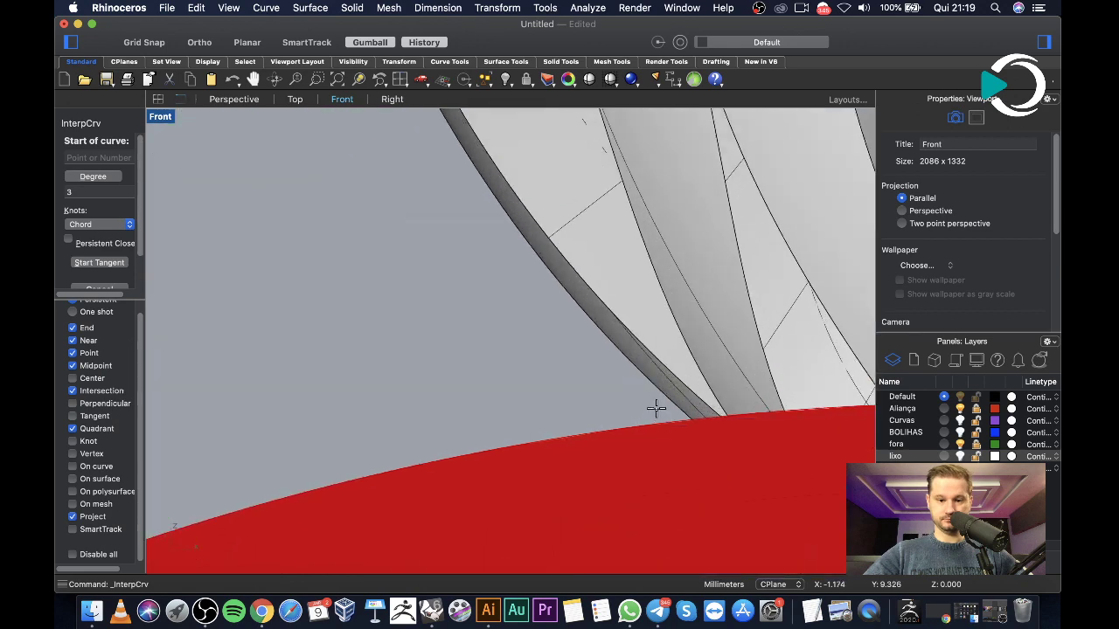
{"action": "left_click", "coordinate": [657, 409]}
{"action": "scroll", "coordinate": [657, 409], "scroll_direction": "down", "scroll_amount": 3}
{"action": "left_click", "coordinate": [556, 404]}
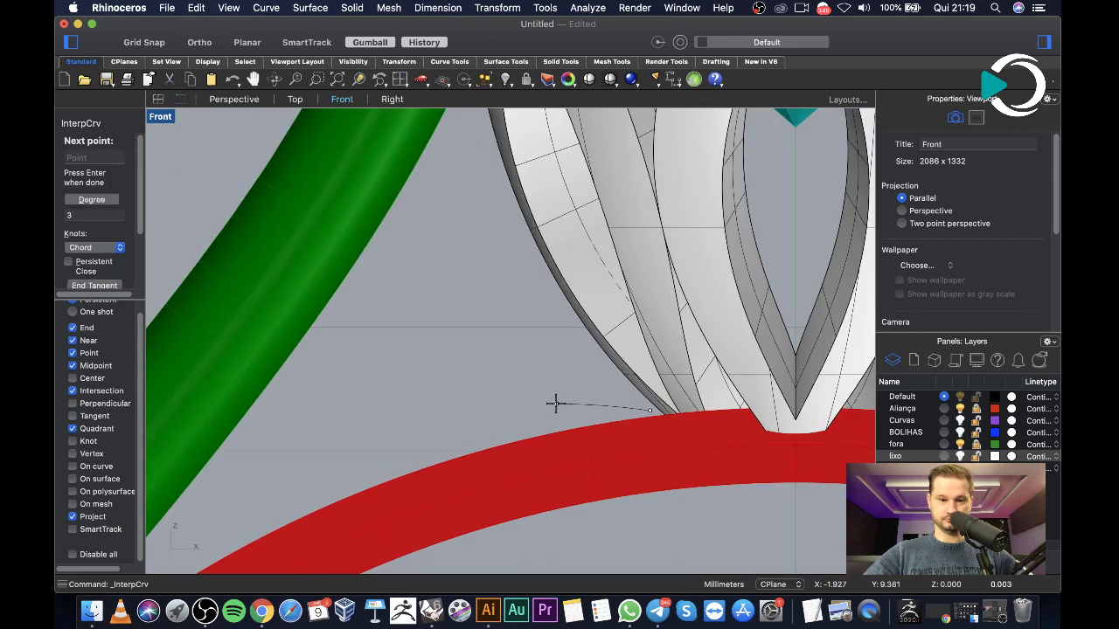
{"action": "left_click", "coordinate": [479, 391]}
{"action": "left_click", "coordinate": [417, 342]}
{"action": "left_click", "coordinate": [419, 255]}
{"action": "left_click", "coordinate": [479, 221]}
{"action": "left_click", "coordinate": [536, 281]}
{"action": "right_click", "coordinate": [419, 380]}
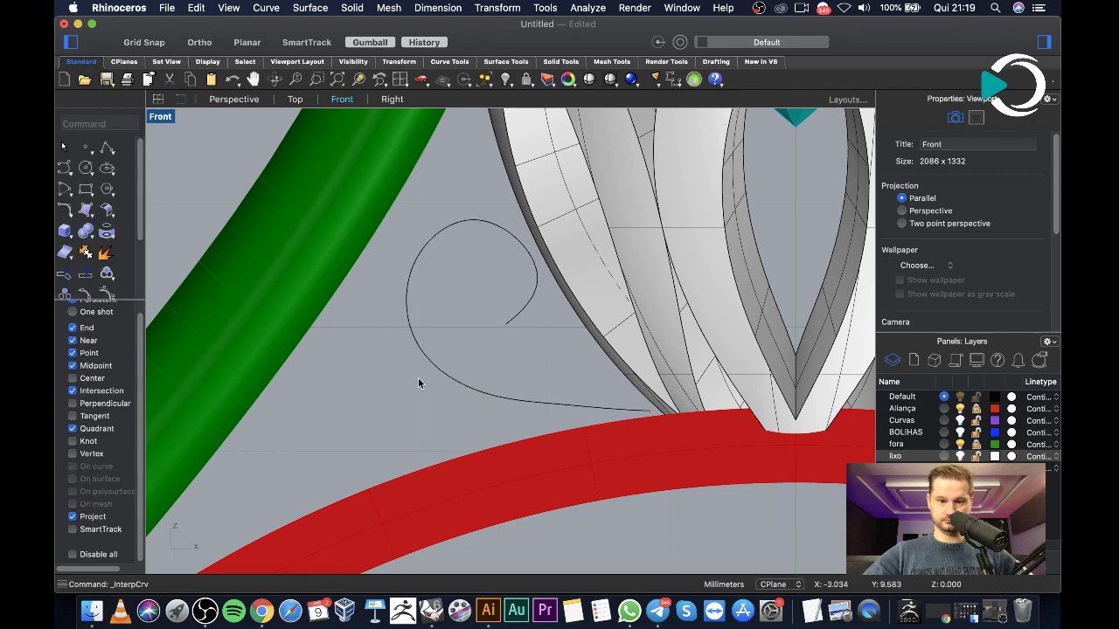
Draw a second interpolated curve branching off the first scroll and curling down toward the red band
{"action": "scroll", "coordinate": [420, 394], "scroll_direction": "down", "scroll_amount": 2}
{"action": "right_click", "coordinate": [421, 394]}
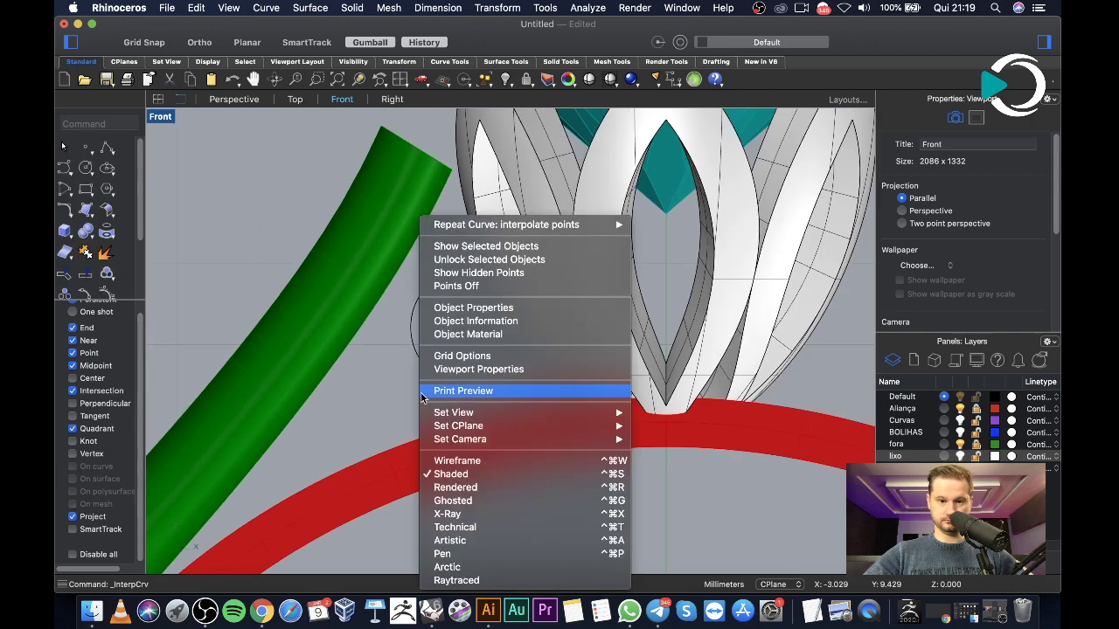
{"action": "left_click", "coordinate": [494, 225]}
{"action": "left_click", "coordinate": [464, 388]}
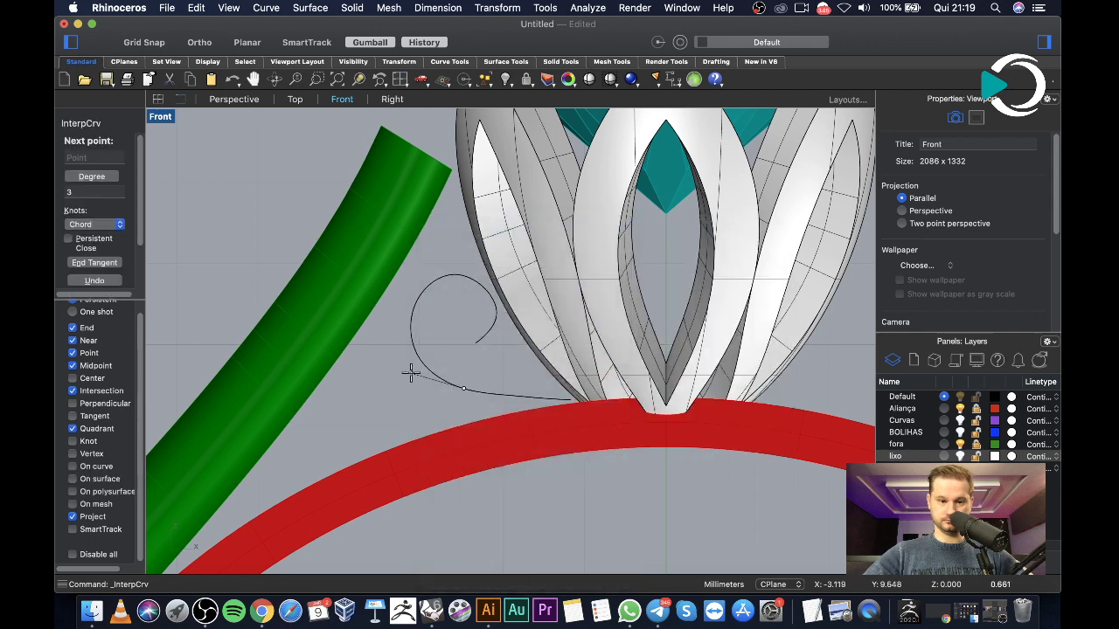
{"action": "left_click", "coordinate": [398, 369]}
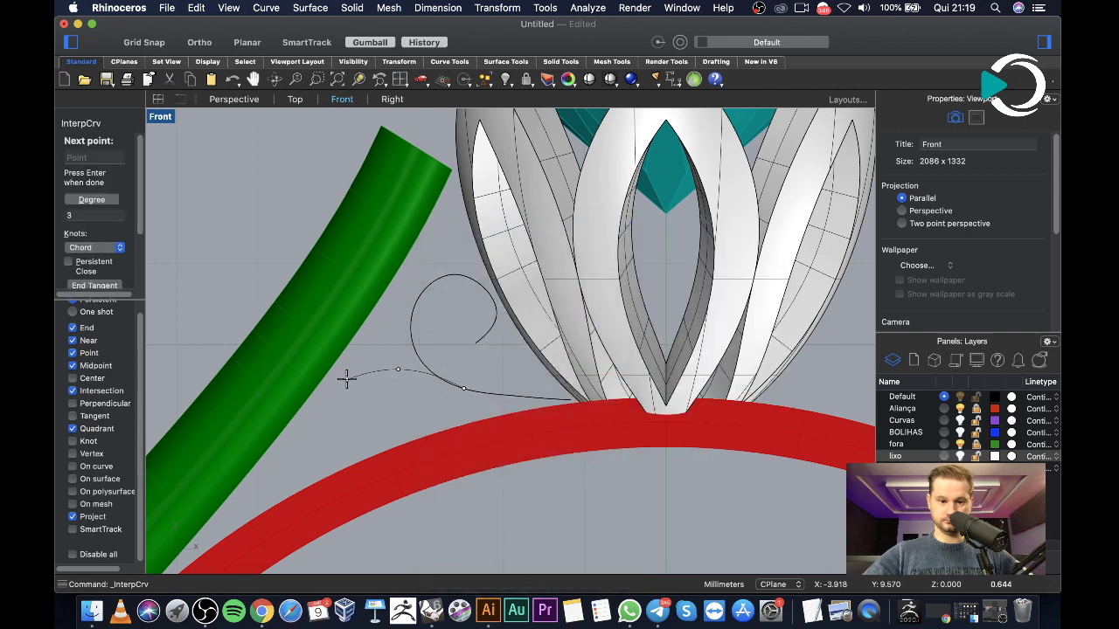
{"action": "left_click", "coordinate": [347, 377]}
{"action": "left_click", "coordinate": [332, 412]}
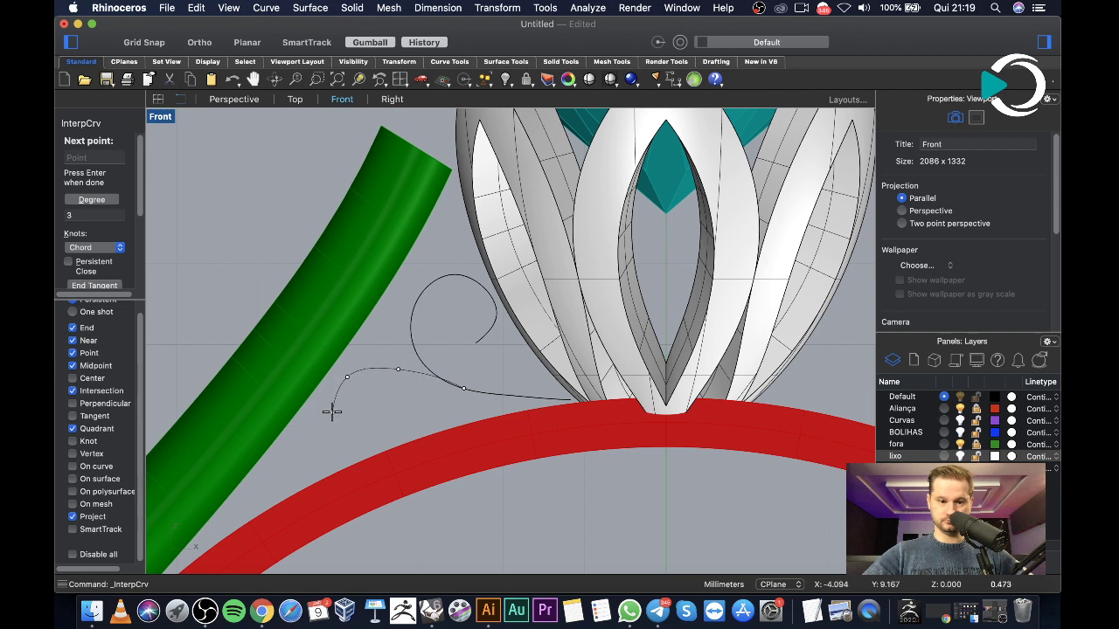
{"action": "left_click", "coordinate": [353, 438]}
{"action": "left_click", "coordinate": [389, 431]}
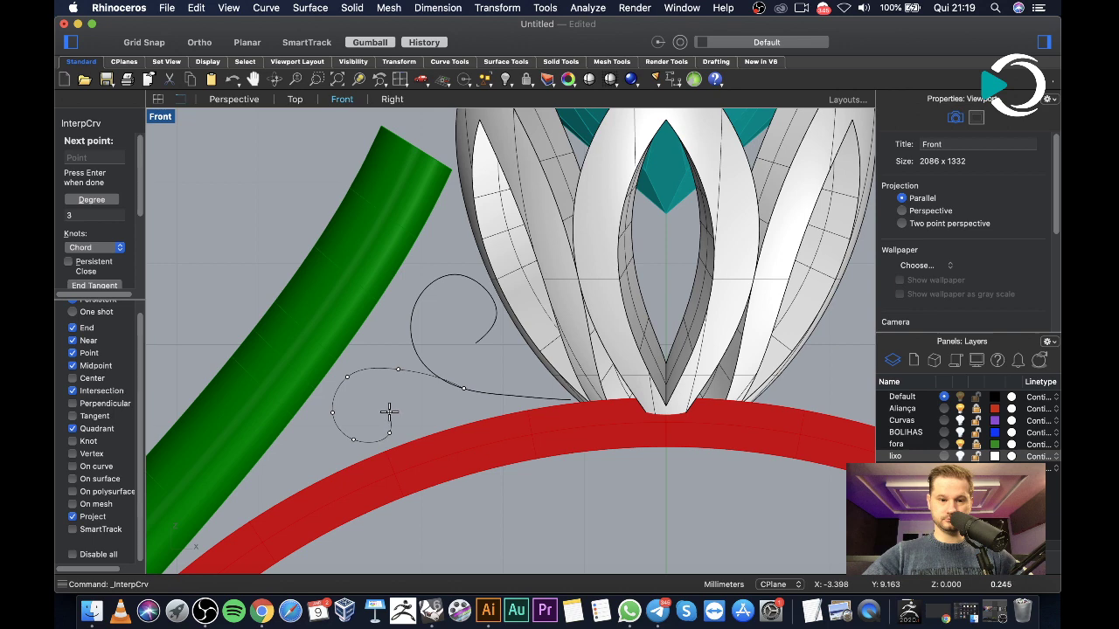
{"action": "key", "text": "Return"}
Move the lower scroll curve toward the setting and shrink it slightly so it branches from the upper scroll
{"action": "left_click", "coordinate": [425, 290]}
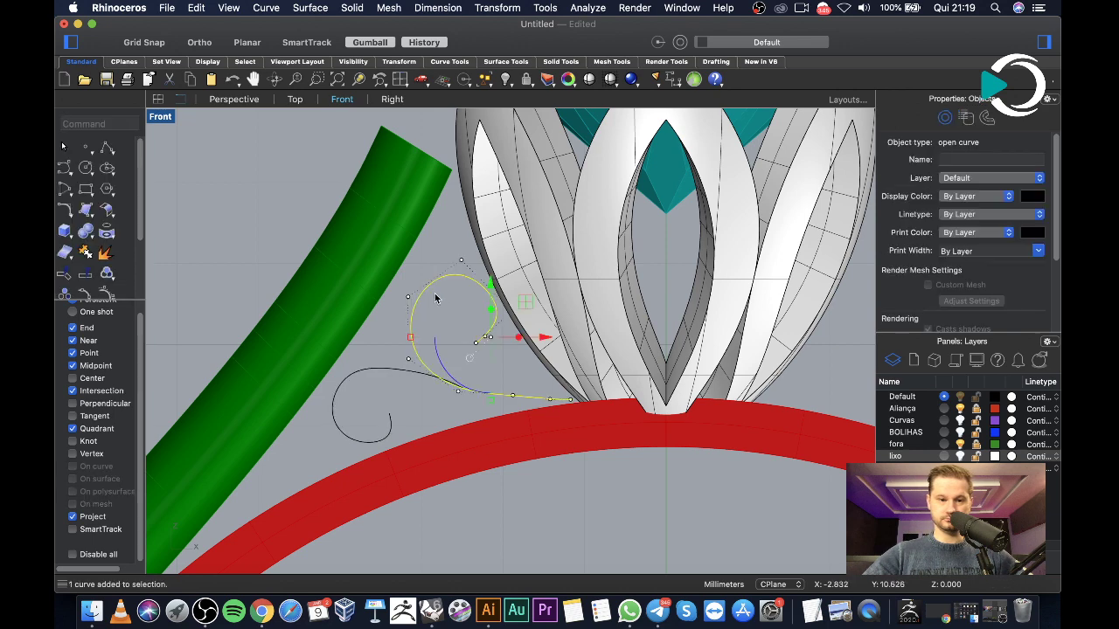
{"action": "scroll", "coordinate": [437, 302], "scroll_direction": "down", "scroll_amount": 3}
{"action": "scroll", "coordinate": [336, 332], "scroll_direction": "up", "scroll_amount": 5}
{"action": "left_click", "coordinate": [336, 332]}
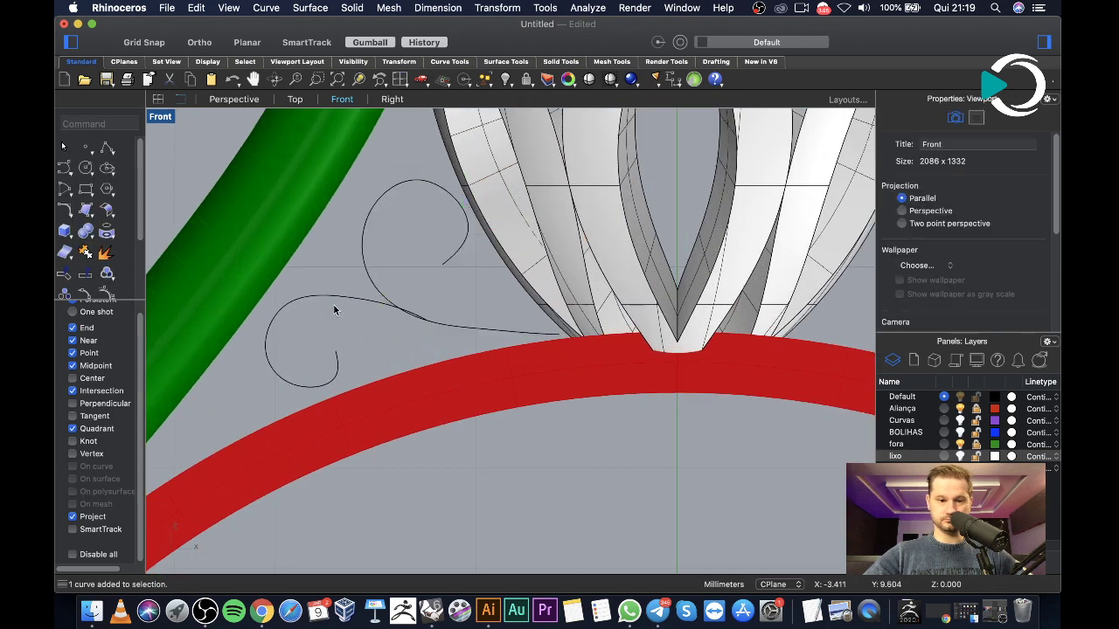
{"action": "left_click", "coordinate": [333, 301]}
{"action": "left_click_drag", "start_coordinate": [385, 310], "coordinate": [404, 313]}
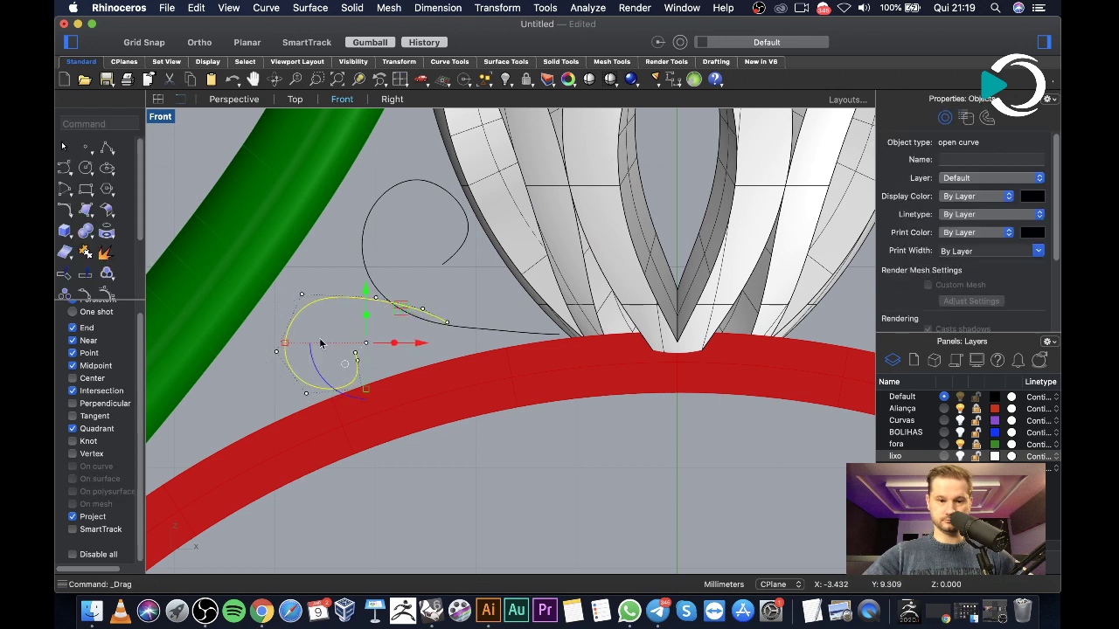
{"action": "left_click_drag", "start_coordinate": [286, 348], "coordinate": [299, 344]}
{"action": "left_click_drag", "start_coordinate": [393, 306], "coordinate": [401, 306]}
{"action": "left_click", "coordinate": [420, 186]}
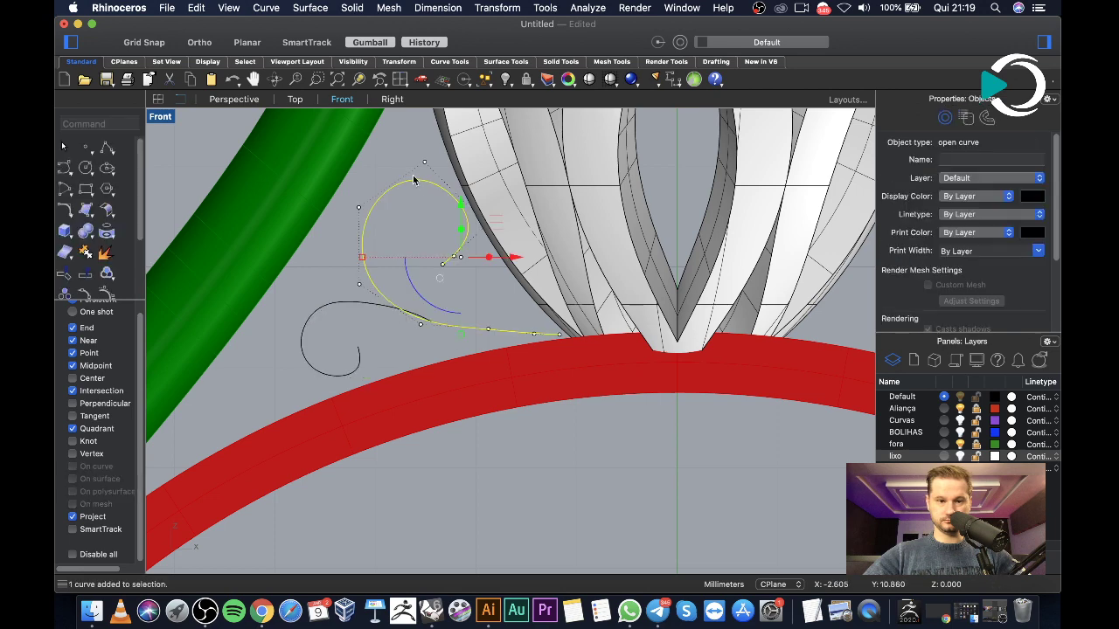
{"action": "left_click", "coordinate": [370, 294]}
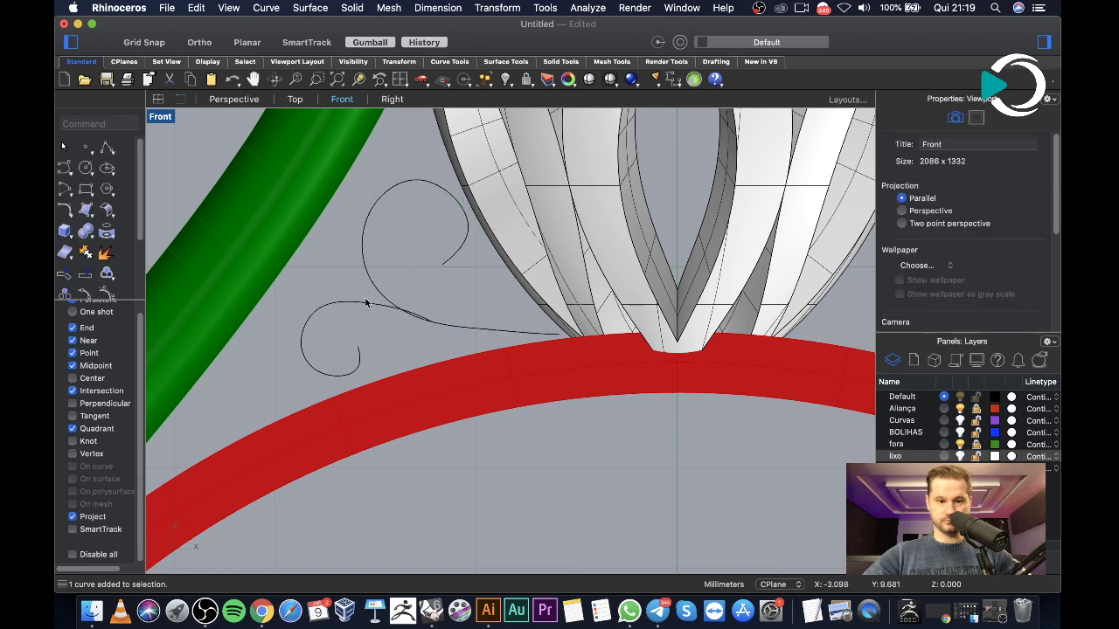
Raise the control point at the crest of the lower scroll curve slightly to refine its bend
{"action": "left_click", "coordinate": [359, 304]}
{"action": "scroll", "coordinate": [373, 300], "scroll_direction": "up", "scroll_amount": 6}
{"action": "left_click_drag", "start_coordinate": [353, 280], "coordinate": [384, 321]}
{"action": "left_click_drag", "start_coordinate": [379, 262], "coordinate": [378, 258]}
{"action": "left_click", "coordinate": [479, 271]}
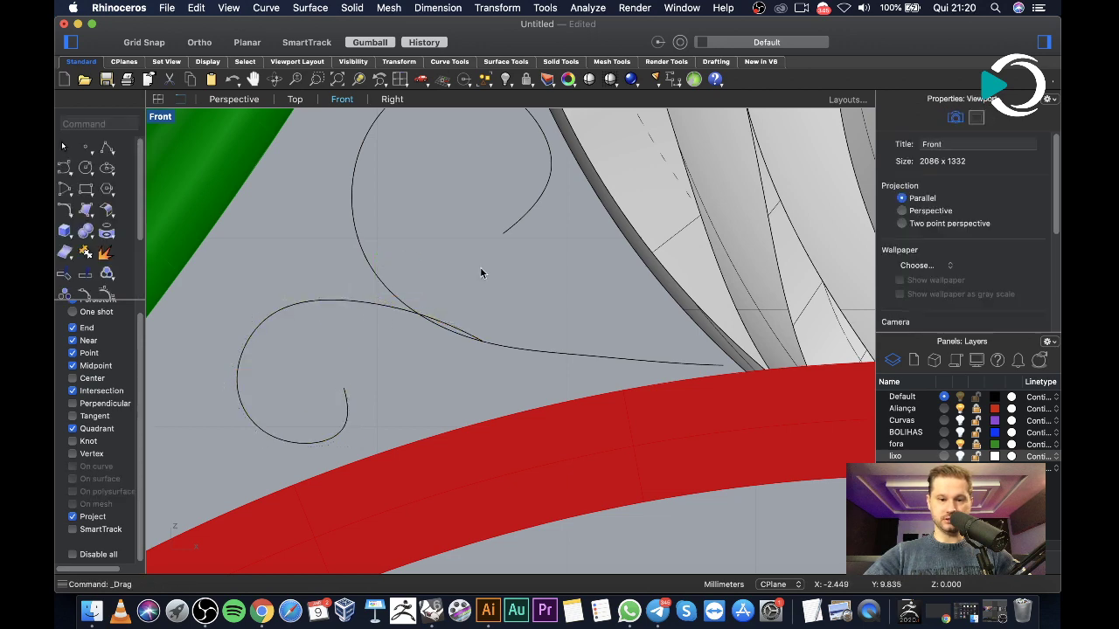
Pipe the upper scroll curve with round caps and a 0.5 mm diameter
{"action": "left_click", "coordinate": [561, 354]}
{"action": "scroll", "coordinate": [551, 349], "scroll_direction": "down", "scroll_amount": 2}
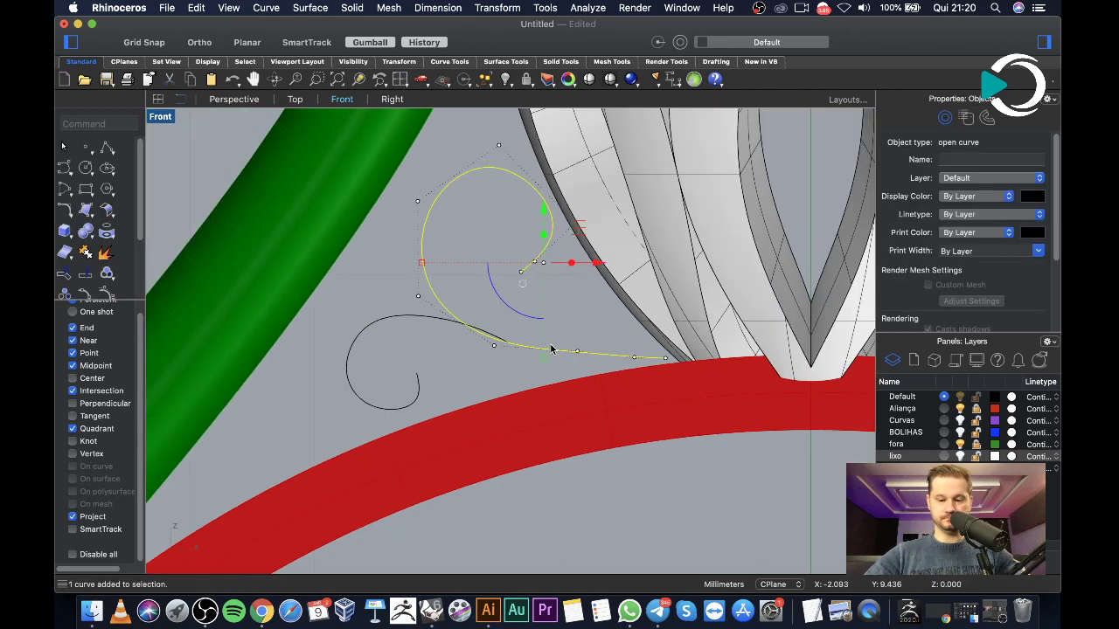
{"action": "type", "text": "ipe"}
{"action": "key", "text": "Return"}
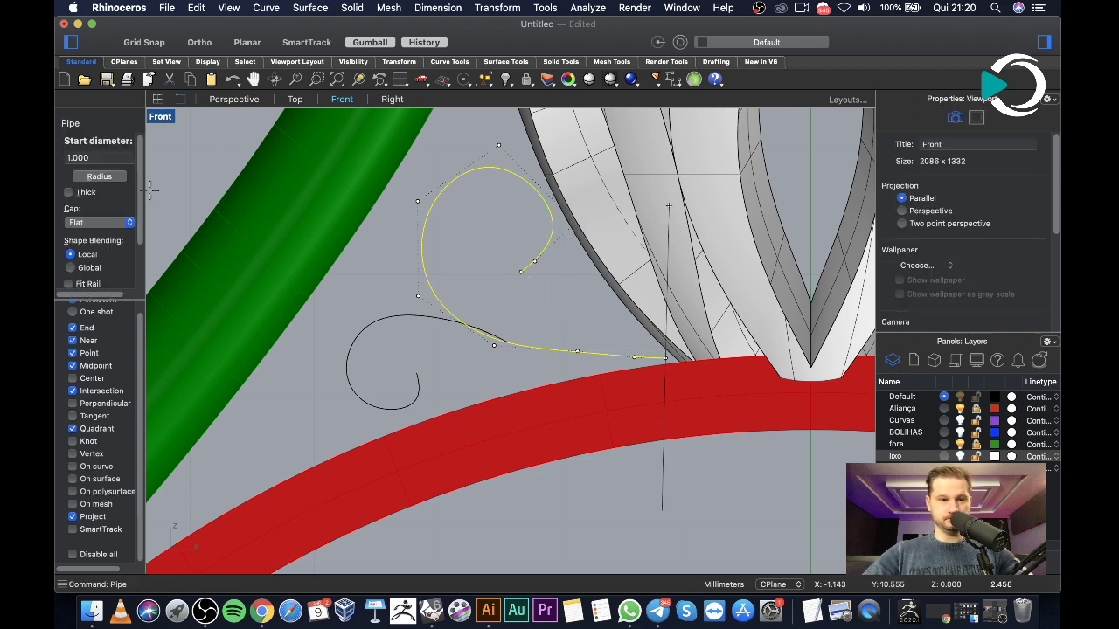
{"action": "left_click", "coordinate": [98, 225]}
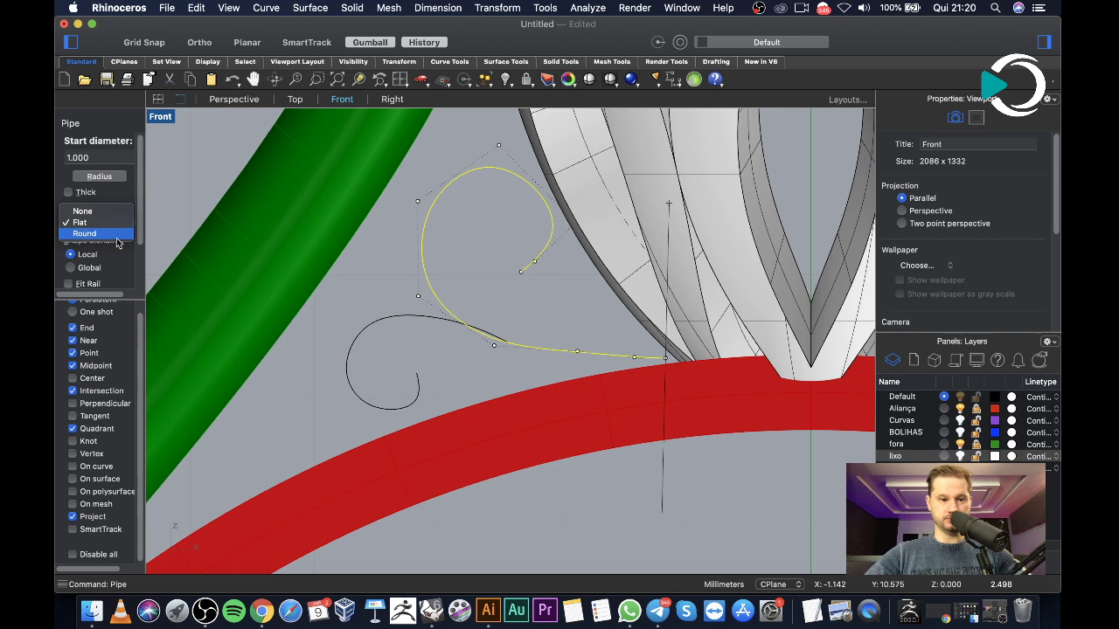
{"action": "left_click", "coordinate": [87, 238]}
{"action": "scroll", "coordinate": [476, 297], "scroll_direction": "down", "scroll_amount": 2}
{"action": "scroll", "coordinate": [476, 298], "scroll_direction": "down", "scroll_amount": 1}
{"action": "type", "text": "0.5"}
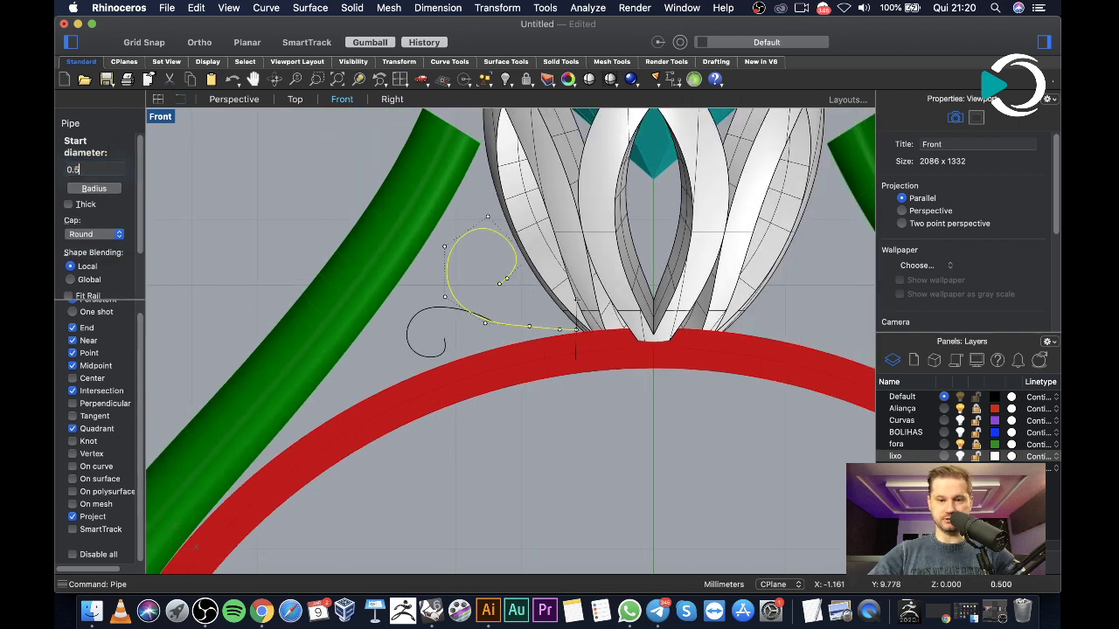
{"action": "key", "text": "Return"}
{"action": "key", "text": "Return"}
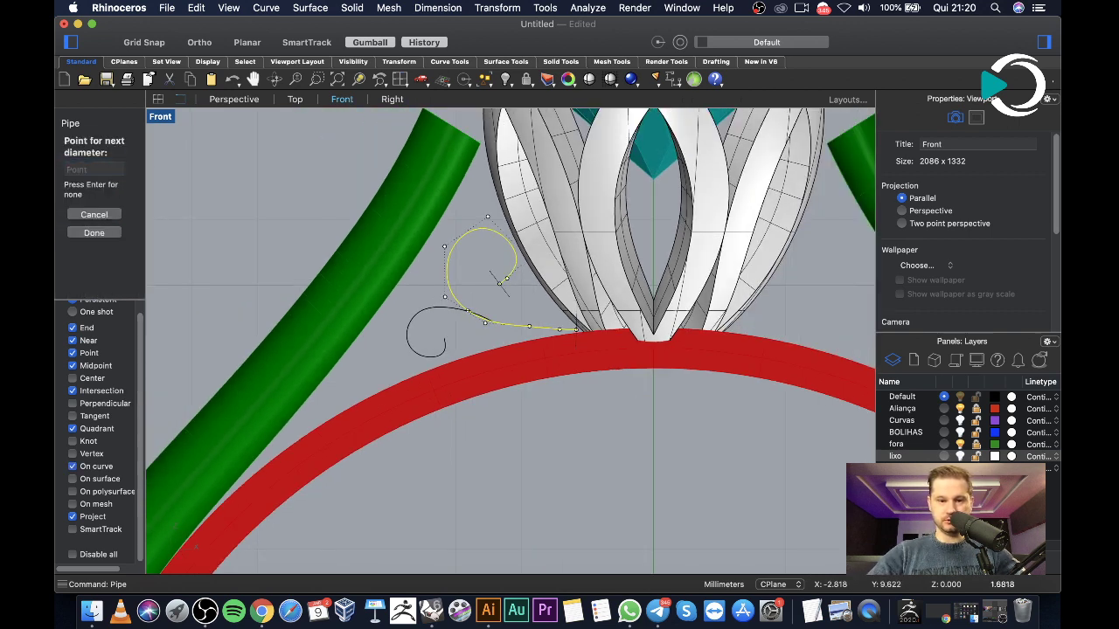
{"action": "key", "text": "Return"}
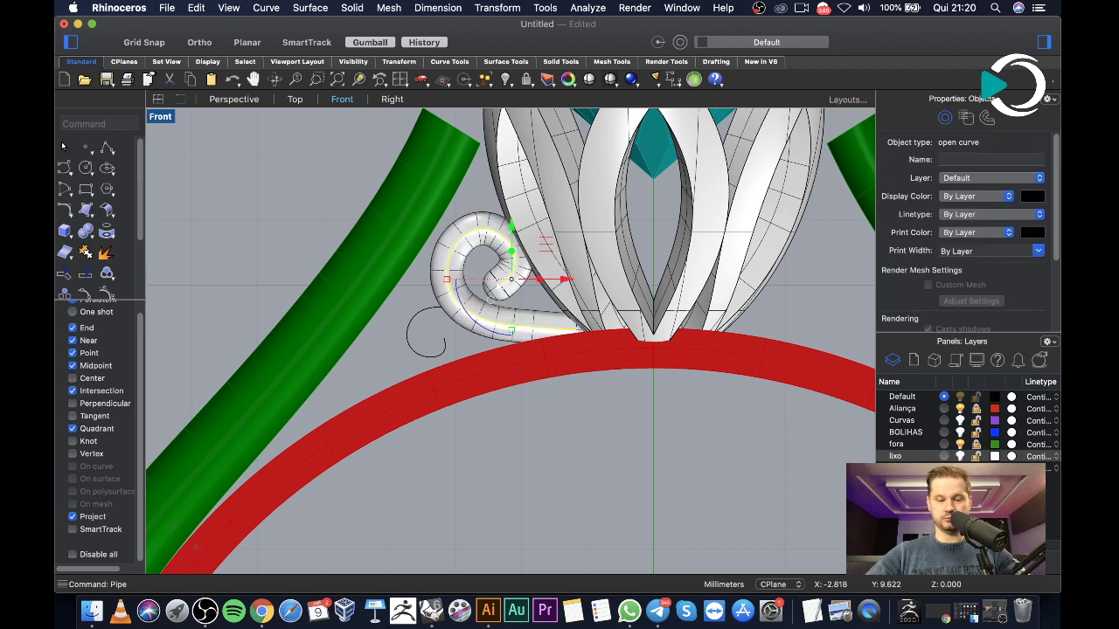
Undo the last pipe and pipe the upper scroll curve again with a 0.4 mm diameter
{"action": "key", "text": "super+z"}
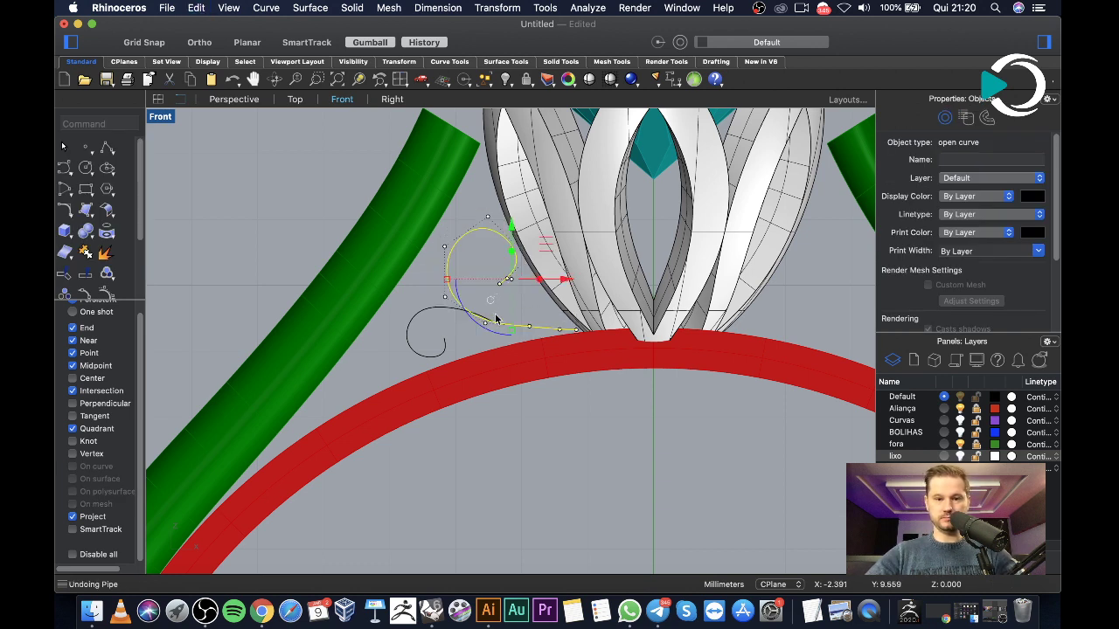
{"action": "key", "text": "Return"}
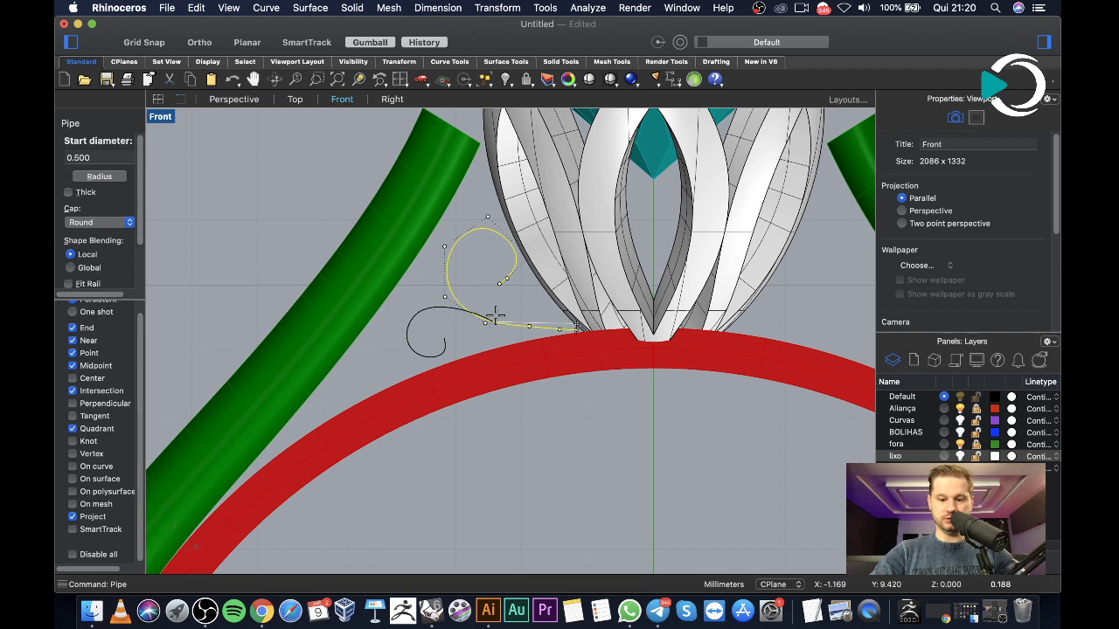
{"action": "type", "text": "0.4"}
{"action": "key", "text": "Return"}
{"action": "key", "text": "Return"}
{"action": "key", "text": "Return"}
Pipe the lower scroll curve with the same 0.4 mm diameter and round caps
{"action": "left_click", "coordinate": [425, 313]}
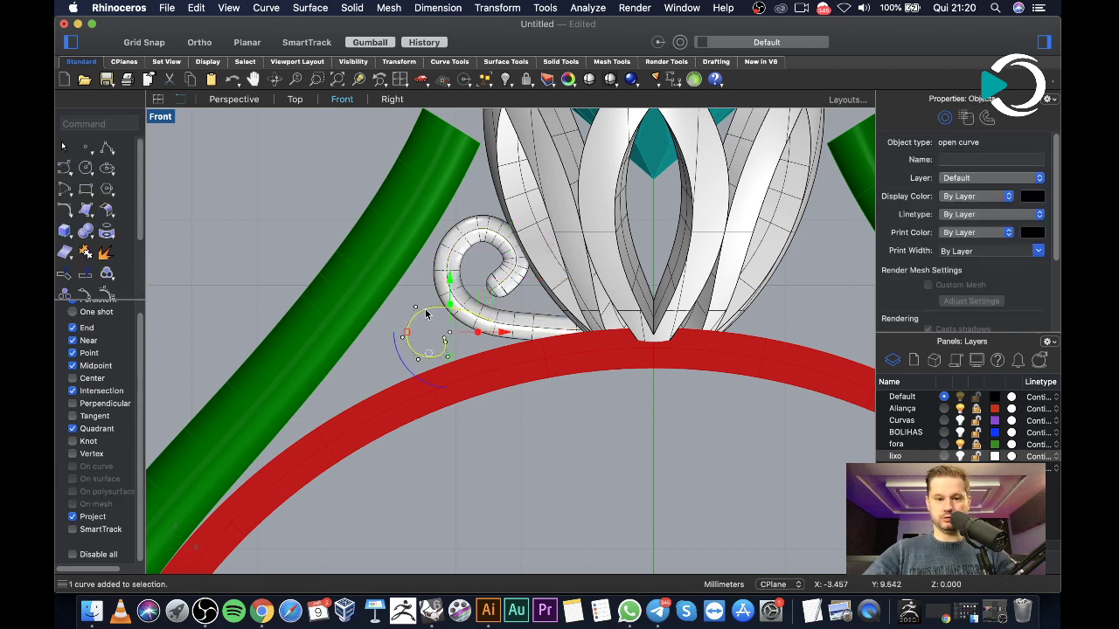
{"action": "key", "text": "Return"}
{"action": "key", "text": "Return"}
{"action": "key", "text": "Return"}
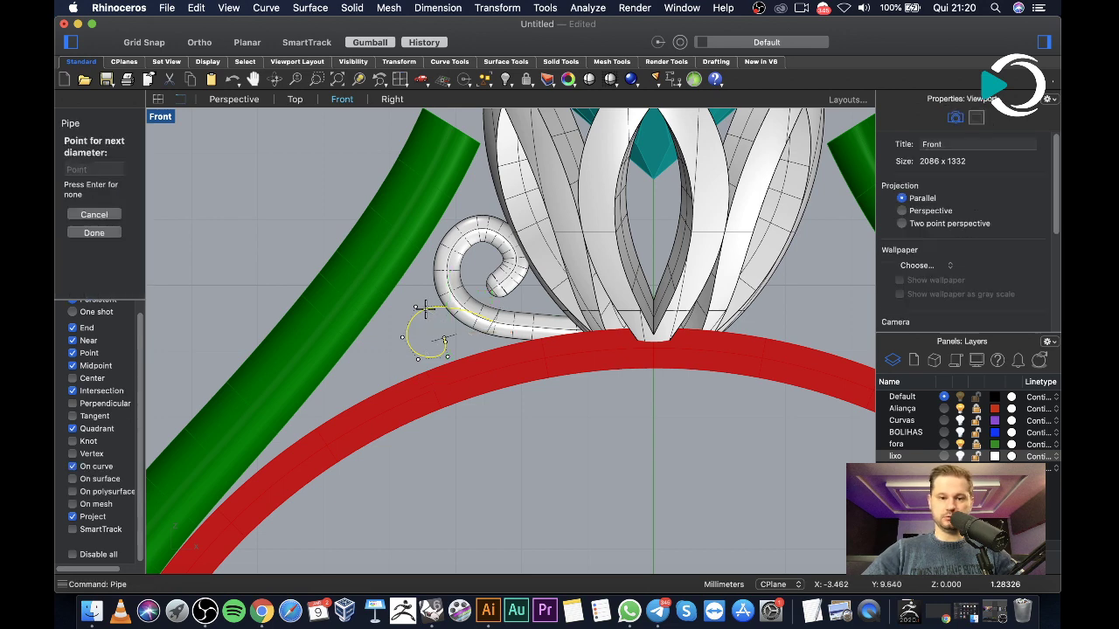
{"action": "key", "text": "Return"}
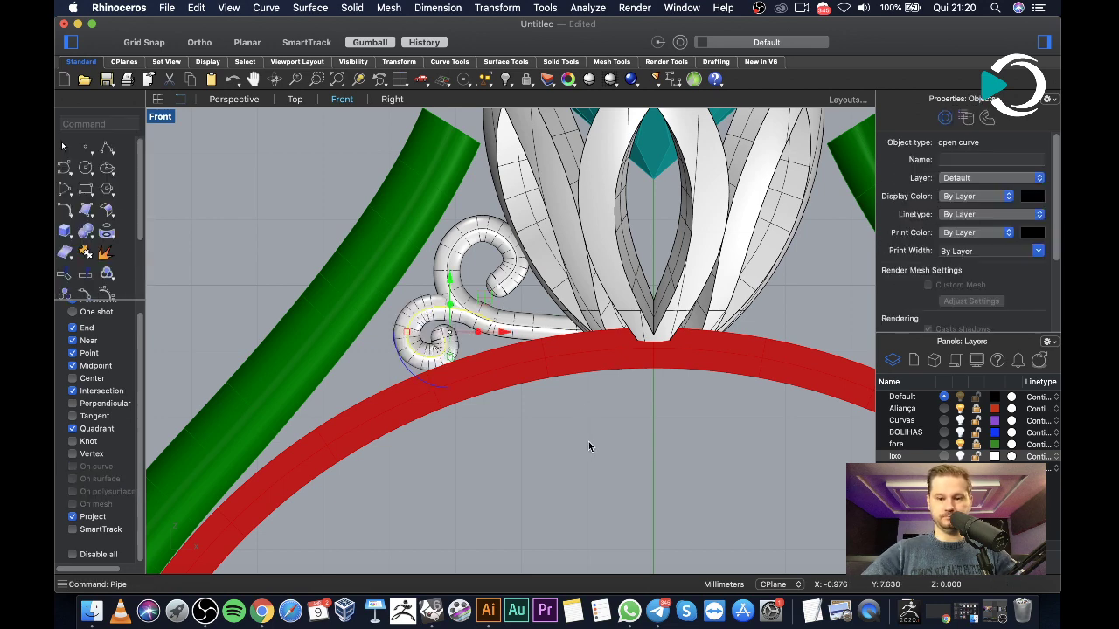
{"action": "left_click", "coordinate": [588, 447]}
{"action": "scroll", "coordinate": [453, 329], "scroll_direction": "down", "scroll_amount": 6}
{"action": "scroll", "coordinate": [453, 336], "scroll_direction": "up", "scroll_amount": 6}
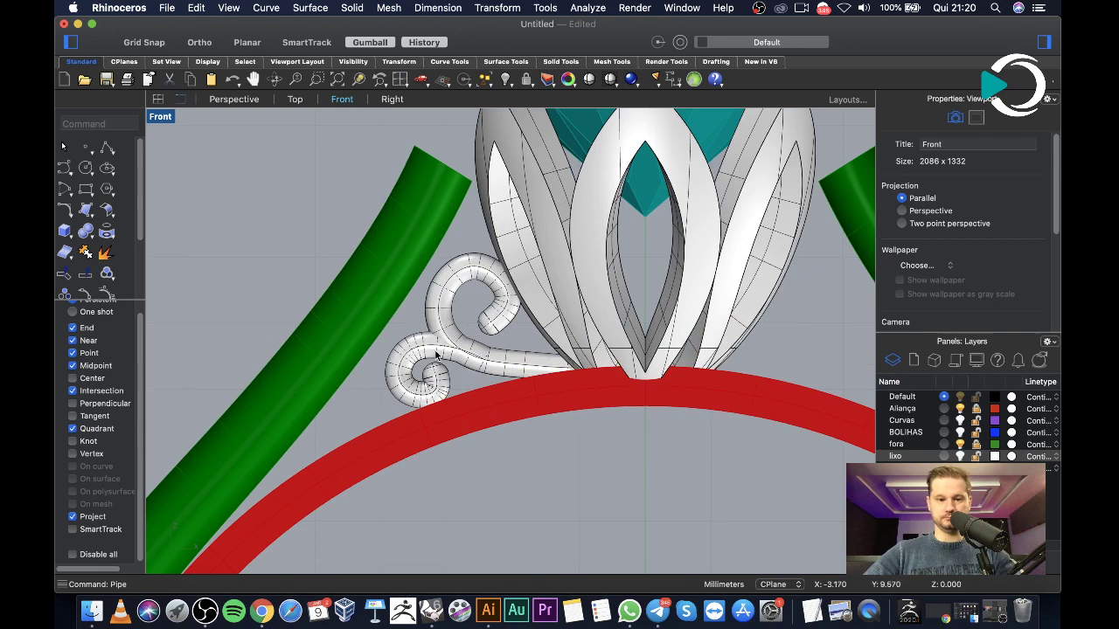
Nudge and slightly rotate the lower scroll pipe so it blends into the upper scroll, accepting that its history is broken
{"action": "left_click", "coordinate": [436, 356]}
{"action": "scroll", "coordinate": [441, 349], "scroll_direction": "up", "scroll_amount": 3}
{"action": "left_click_drag", "start_coordinate": [455, 367], "coordinate": [454, 349]}
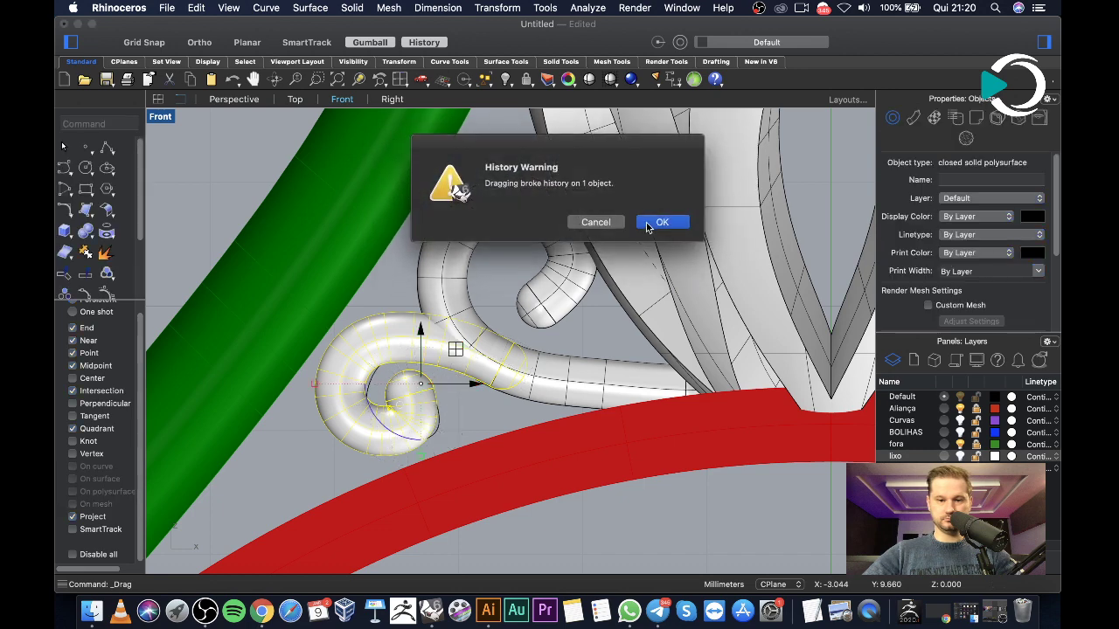
{"action": "left_click", "coordinate": [648, 224]}
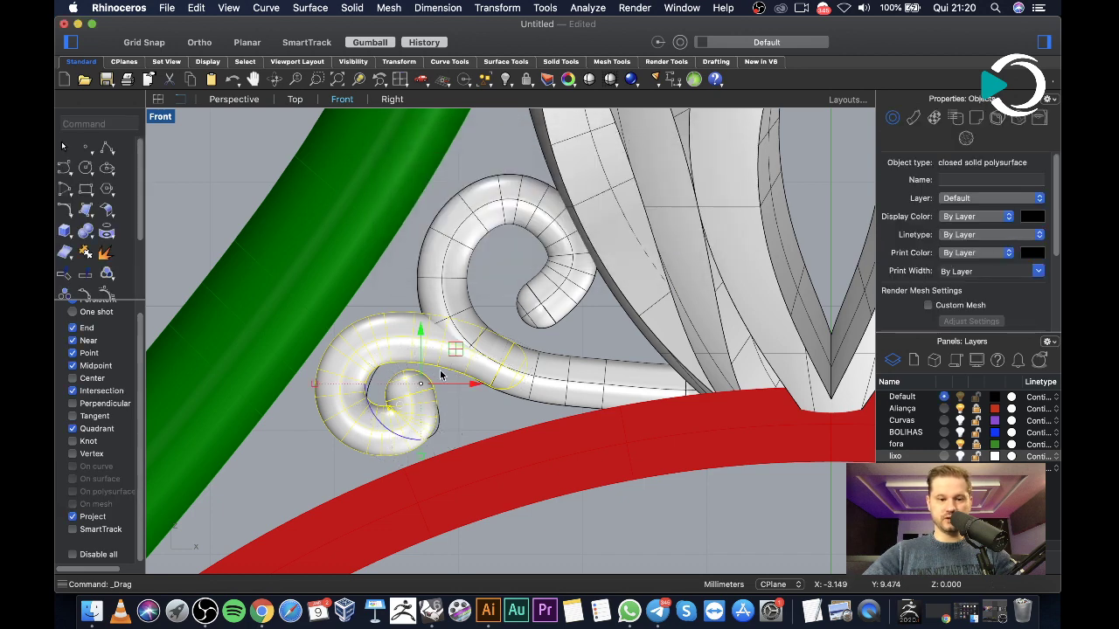
{"action": "scroll", "coordinate": [398, 437], "scroll_direction": "up", "scroll_amount": 3}
{"action": "left_click_drag", "start_coordinate": [397, 402], "coordinate": [376, 434]}
{"action": "left_click_drag", "start_coordinate": [464, 316], "coordinate": [487, 342]}
{"action": "left_click", "coordinate": [556, 404]}
{"action": "scroll", "coordinate": [487, 282], "scroll_direction": "down", "scroll_amount": 15}
{"action": "right_click_drag", "start_coordinate": [594, 329], "coordinate": [559, 384]}
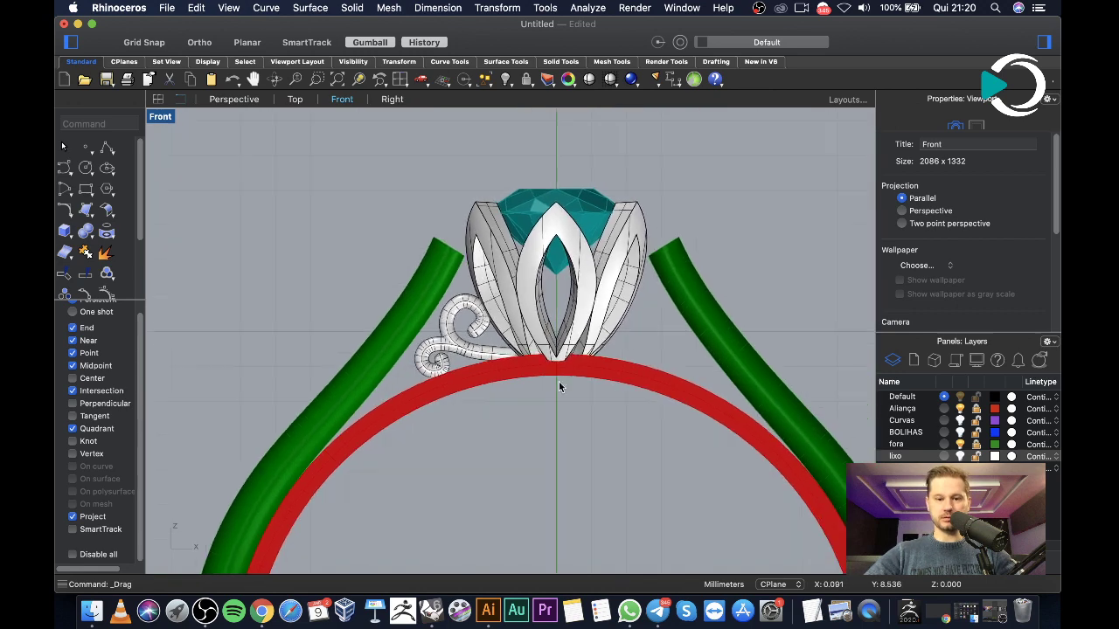
Mirror both scroll pipes across the ring's vertical axis from the origin, keeping the originals
{"action": "scroll", "coordinate": [481, 286], "scroll_direction": "up", "scroll_amount": 3}
{"action": "left_click", "coordinate": [501, 285]}
{"action": "left_click", "coordinate": [439, 358]}
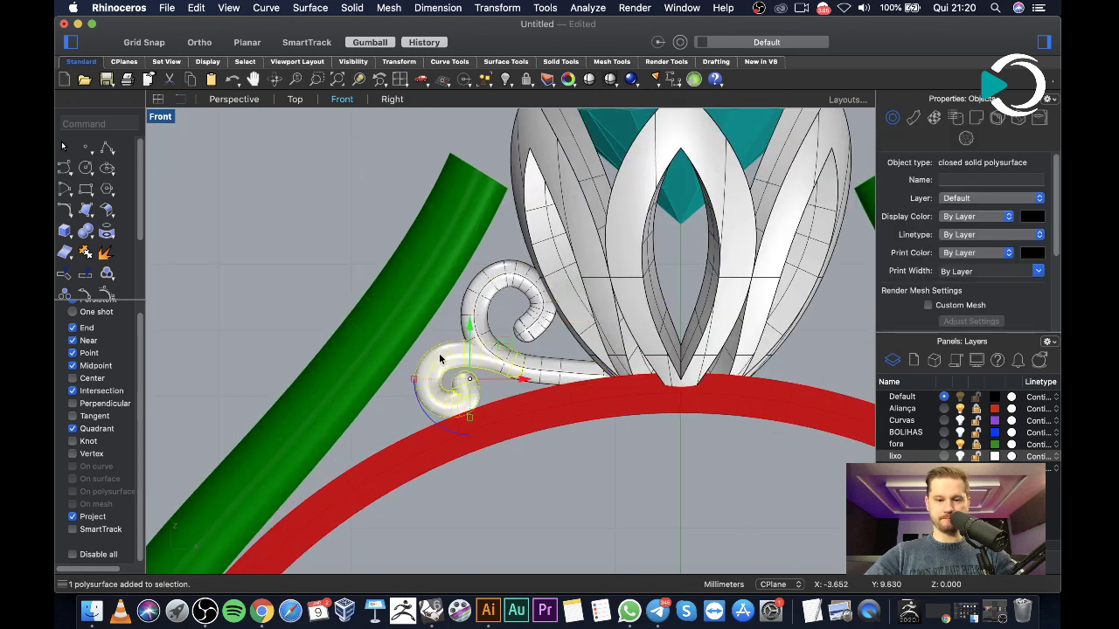
{"action": "left_click", "coordinate": [513, 278], "text": "shift"}
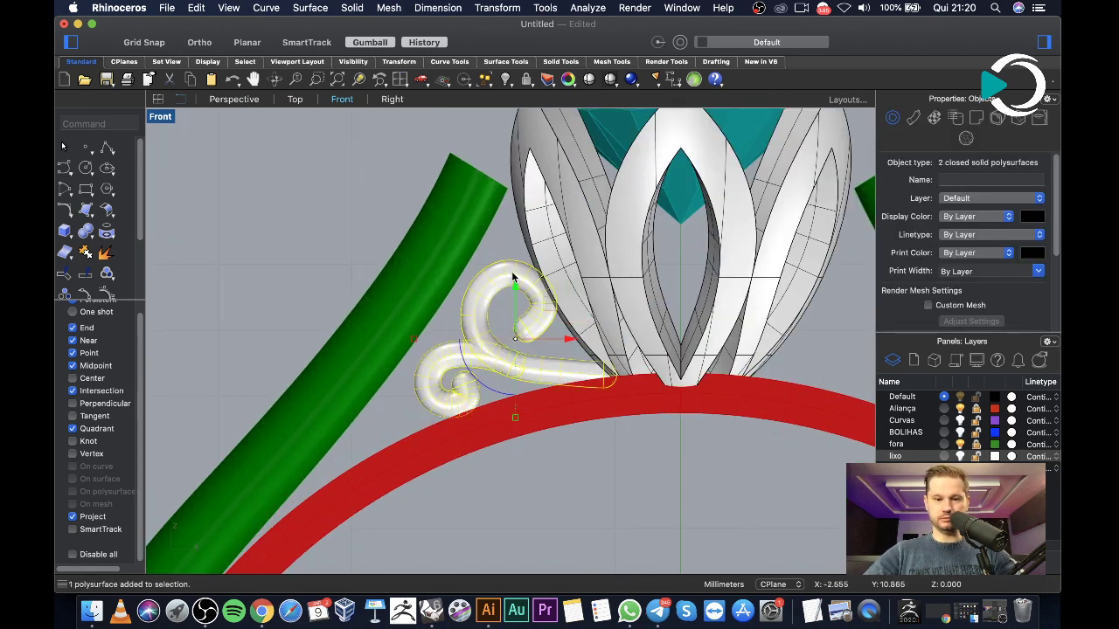
{"action": "type", "text": "mir"}
{"action": "key", "text": "Return"}
{"action": "type", "text": "0"}
{"action": "key", "text": "Return"}
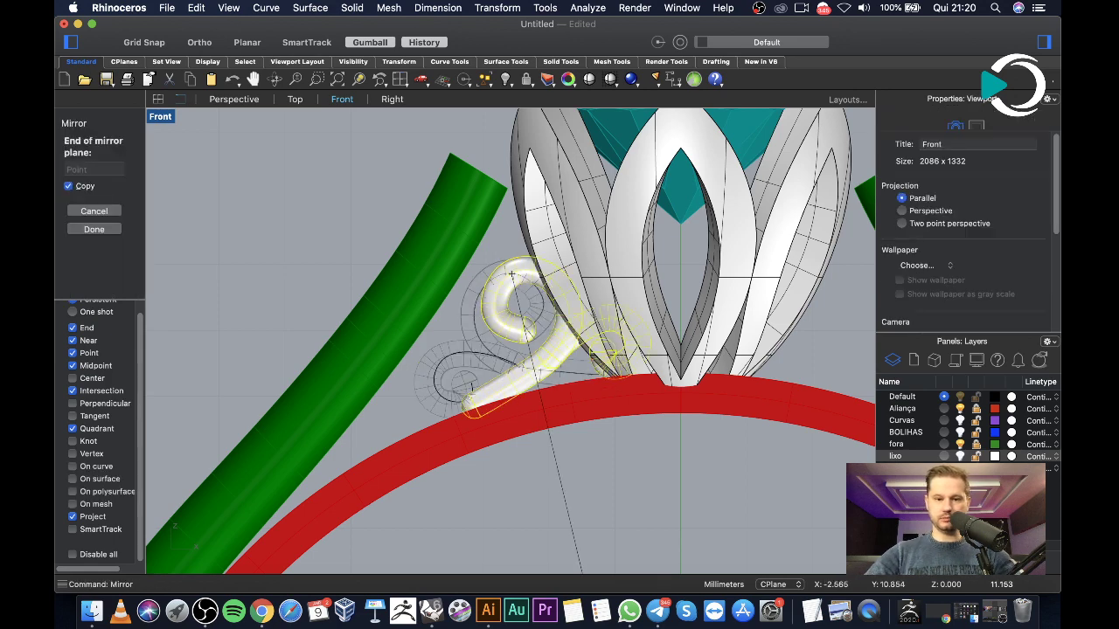
{"action": "scroll", "coordinate": [554, 326], "scroll_direction": "down", "scroll_amount": 6}
{"action": "left_click", "coordinate": [589, 392]}
{"action": "key", "text": "Escape"}
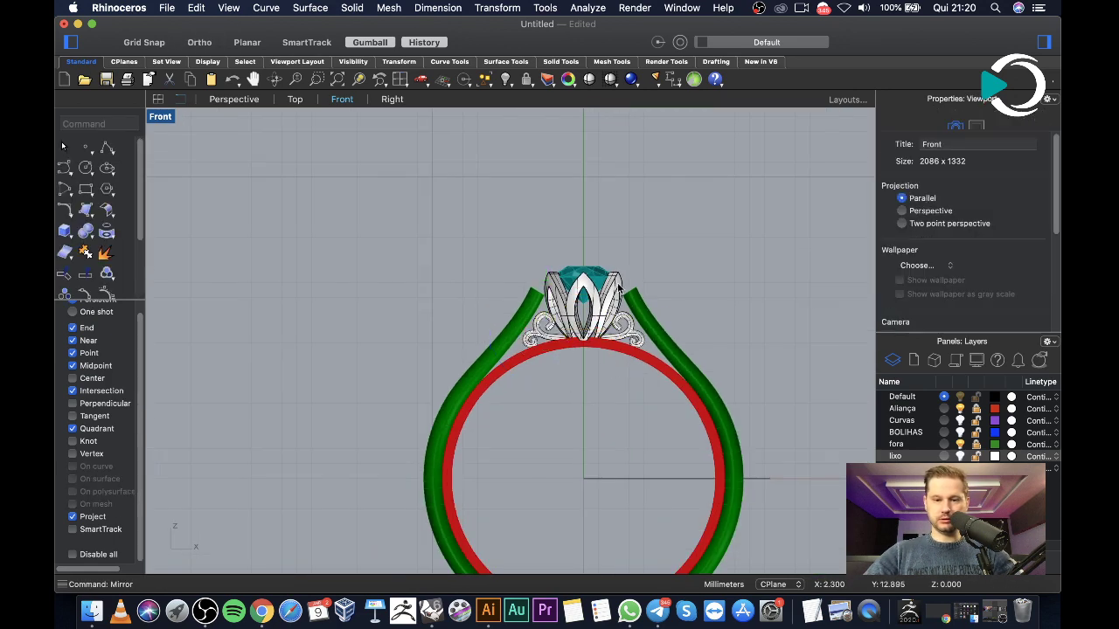
Select all four scroll pipes, show the four-viewport layout and examine them closely in the Right view
{"action": "scroll", "coordinate": [611, 380], "scroll_direction": "up", "scroll_amount": 5}
{"action": "scroll", "coordinate": [638, 402], "scroll_direction": "up", "scroll_amount": 3}
{"action": "scroll", "coordinate": [651, 437], "scroll_direction": "down", "scroll_amount": 2}
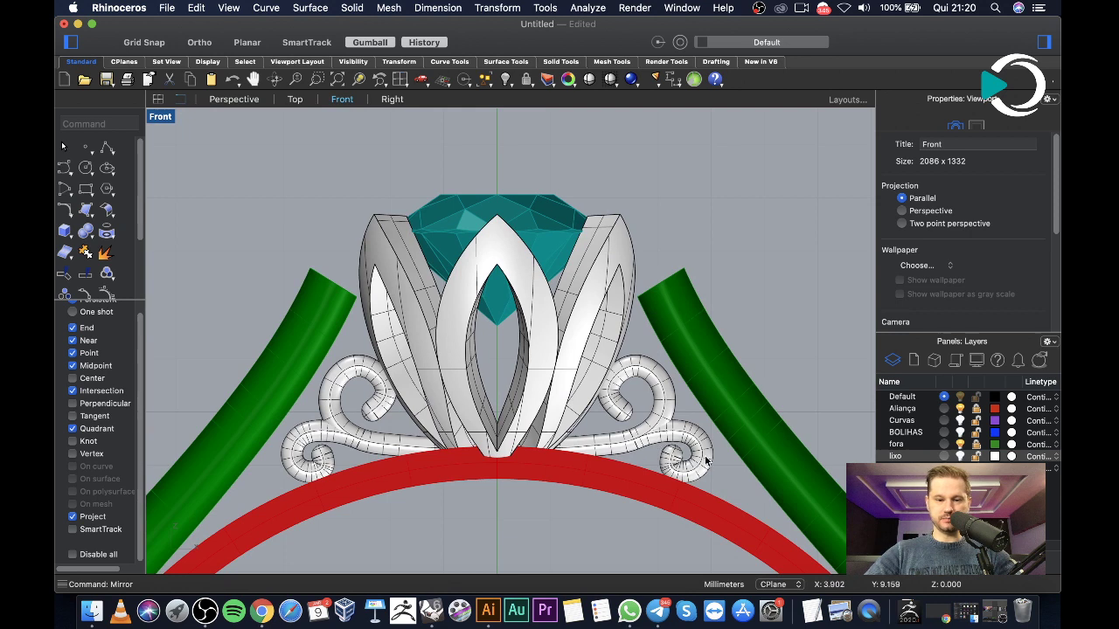
{"action": "left_click", "coordinate": [670, 436]}
{"action": "left_click", "coordinate": [656, 379], "text": "shift"}
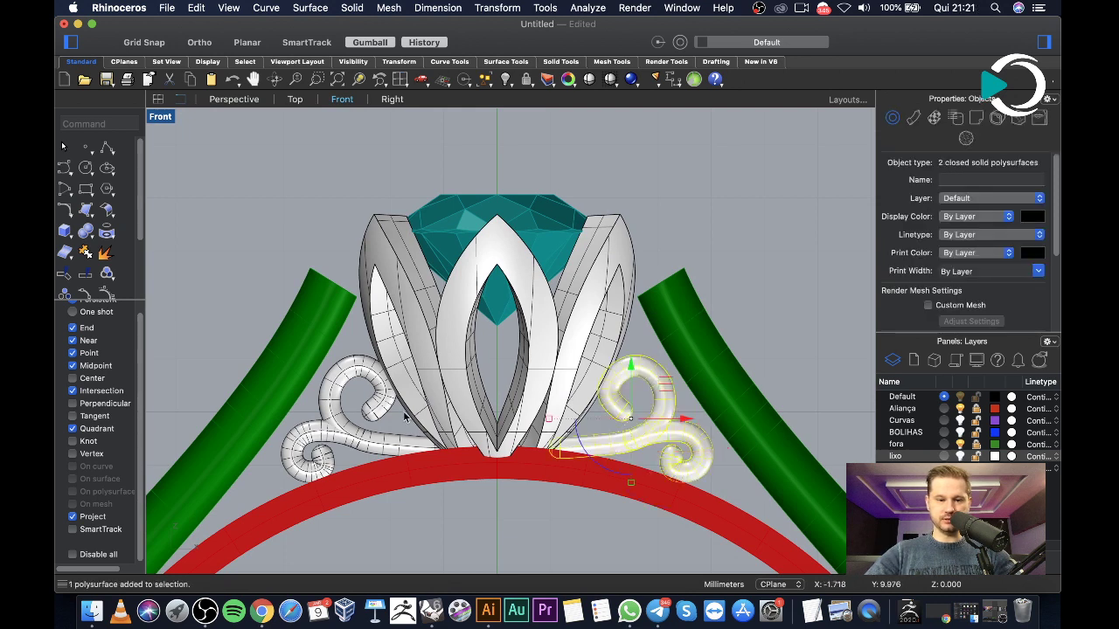
{"action": "left_click", "coordinate": [356, 371], "text": "shift"}
{"action": "left_click", "coordinate": [292, 439], "text": "shift"}
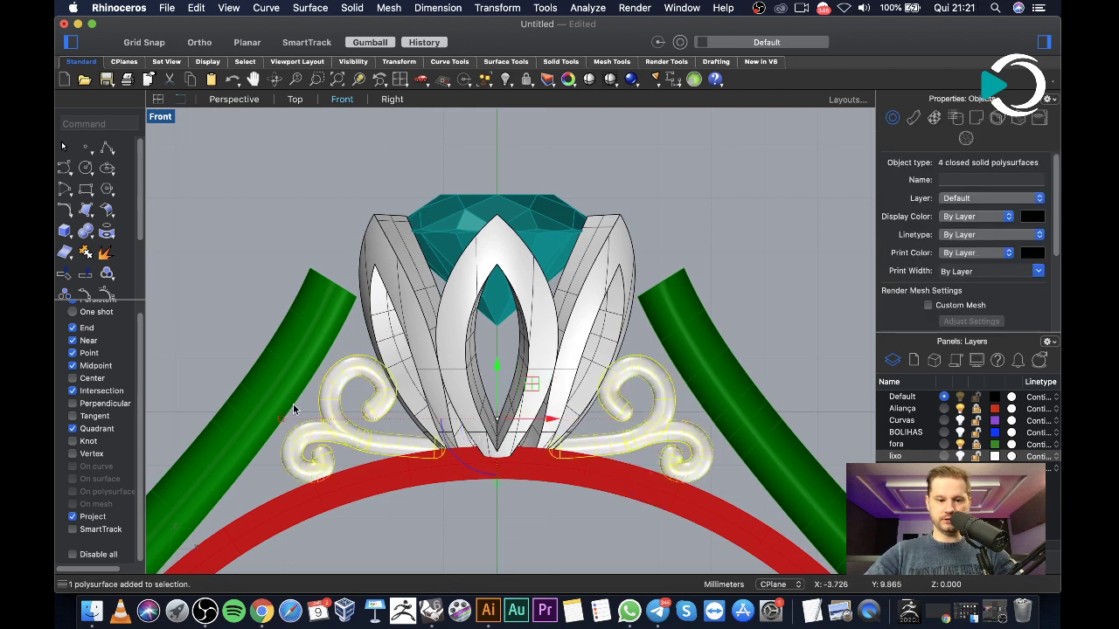
{"action": "double_click", "coordinate": [155, 119]}
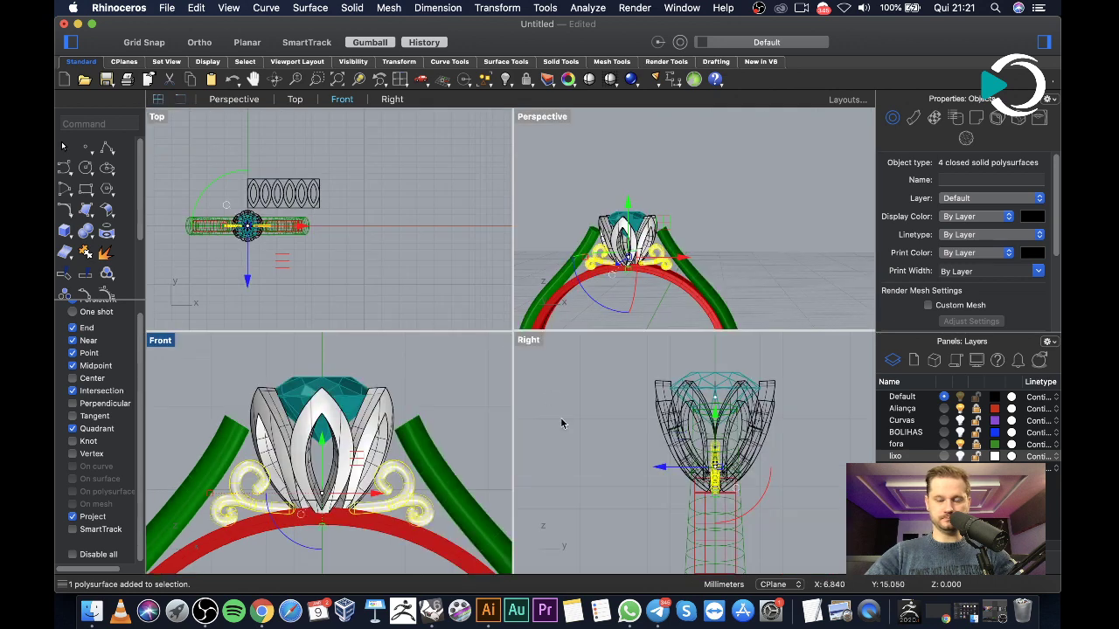
{"action": "scroll", "coordinate": [697, 488], "scroll_direction": "up", "scroll_amount": 6}
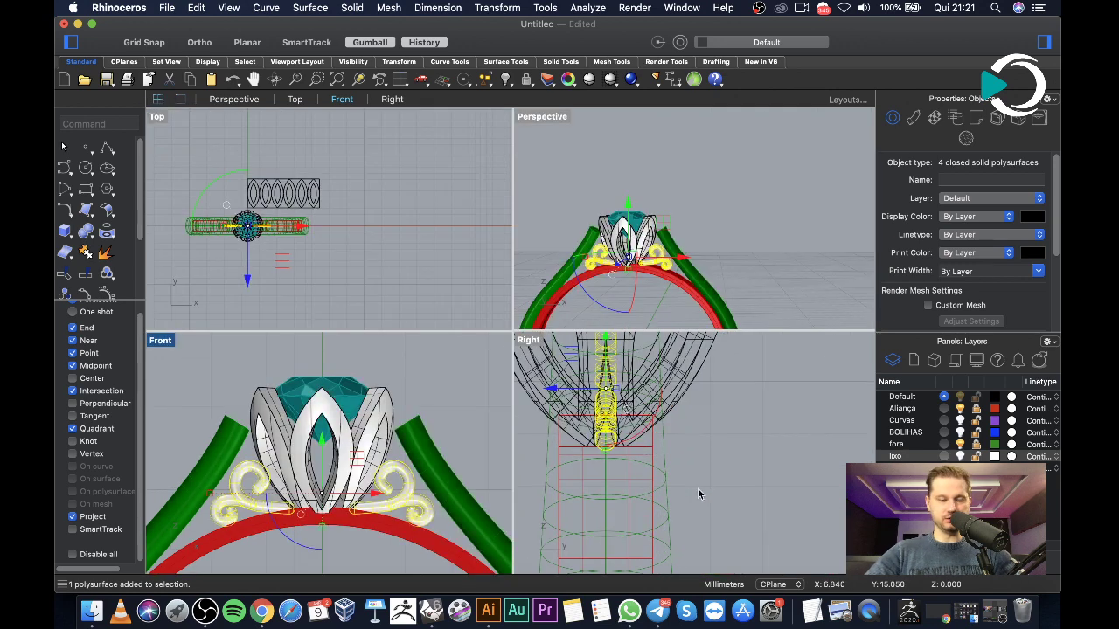
{"action": "scroll", "coordinate": [599, 392], "scroll_direction": "up", "scroll_amount": 4}
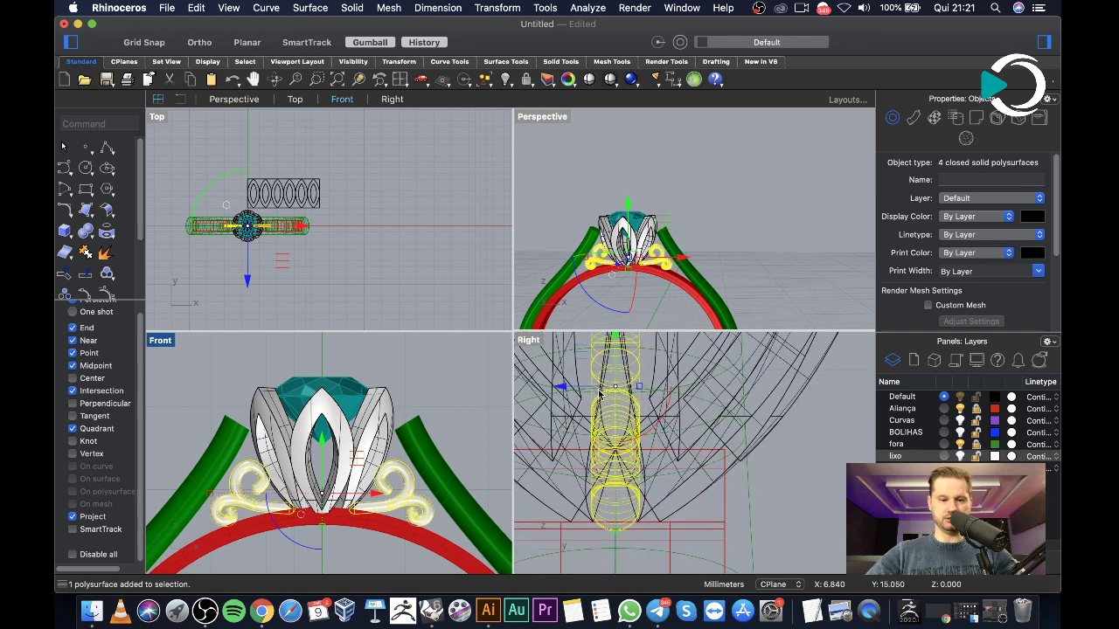
Undo the mirror and the scroll pipe adjustments, and remove both pipes, leaving only the scroll curves
{"action": "key", "text": "super+z"}
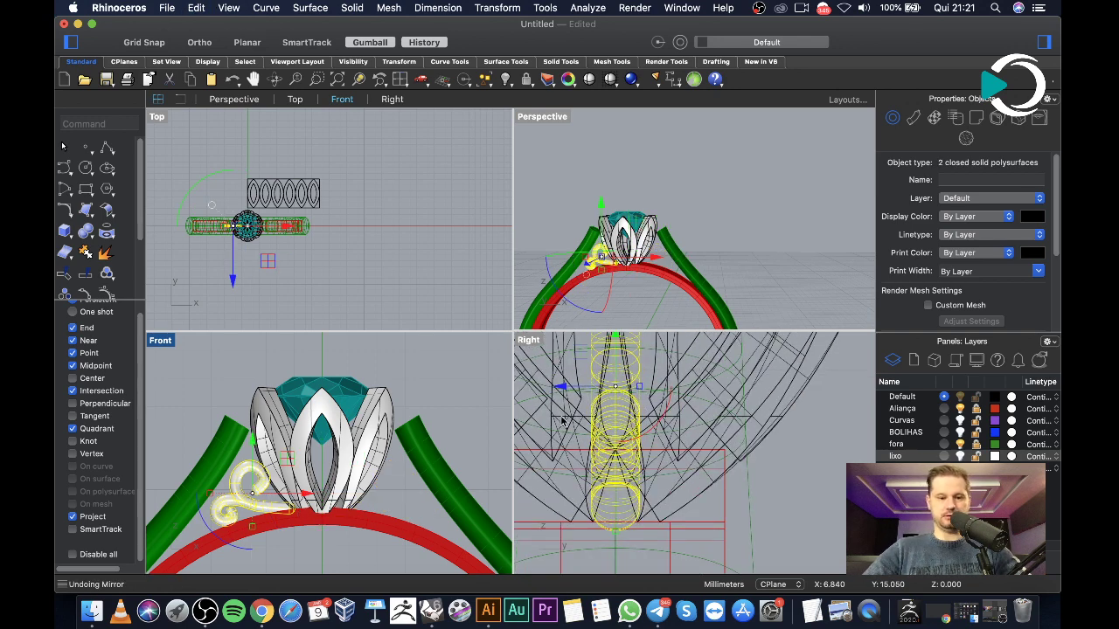
{"action": "key", "text": "super+z"}
{"action": "key", "text": "super+z"}
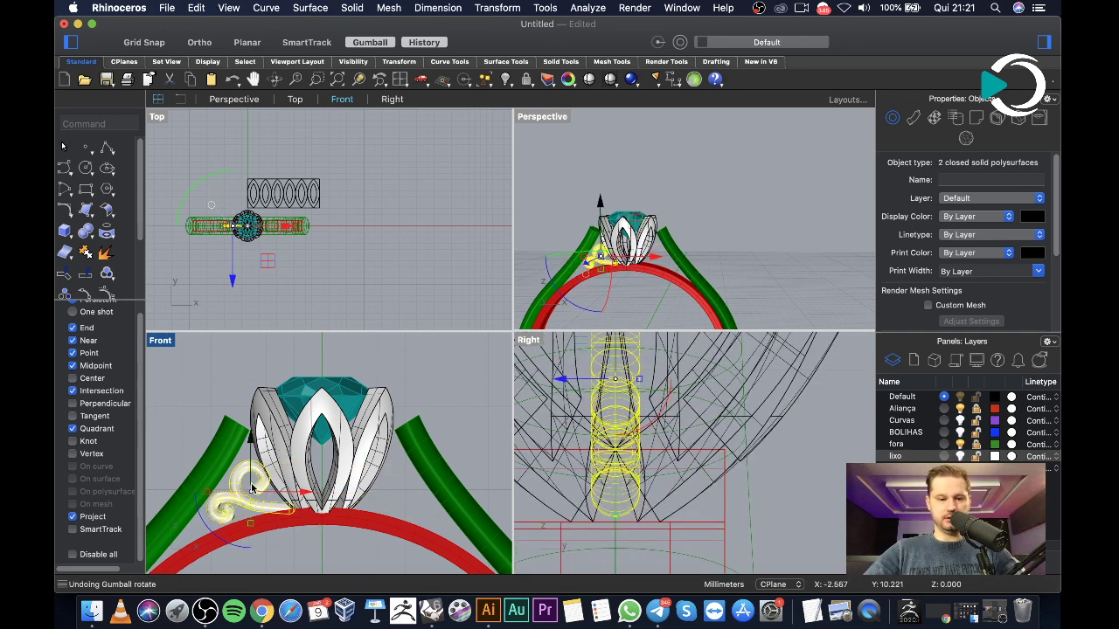
{"action": "key", "text": "super+z"}
{"action": "scroll", "coordinate": [238, 489], "scroll_direction": "up", "scroll_amount": 3}
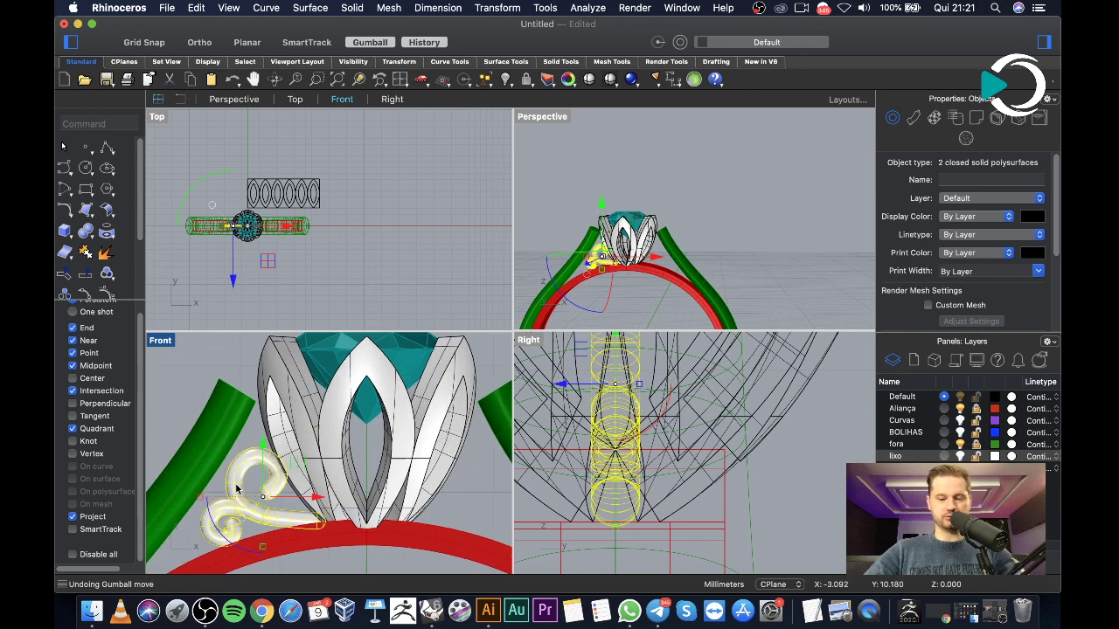
{"action": "key", "text": "super+z"}
{"action": "scroll", "coordinate": [245, 485], "scroll_direction": "up", "scroll_amount": 5}
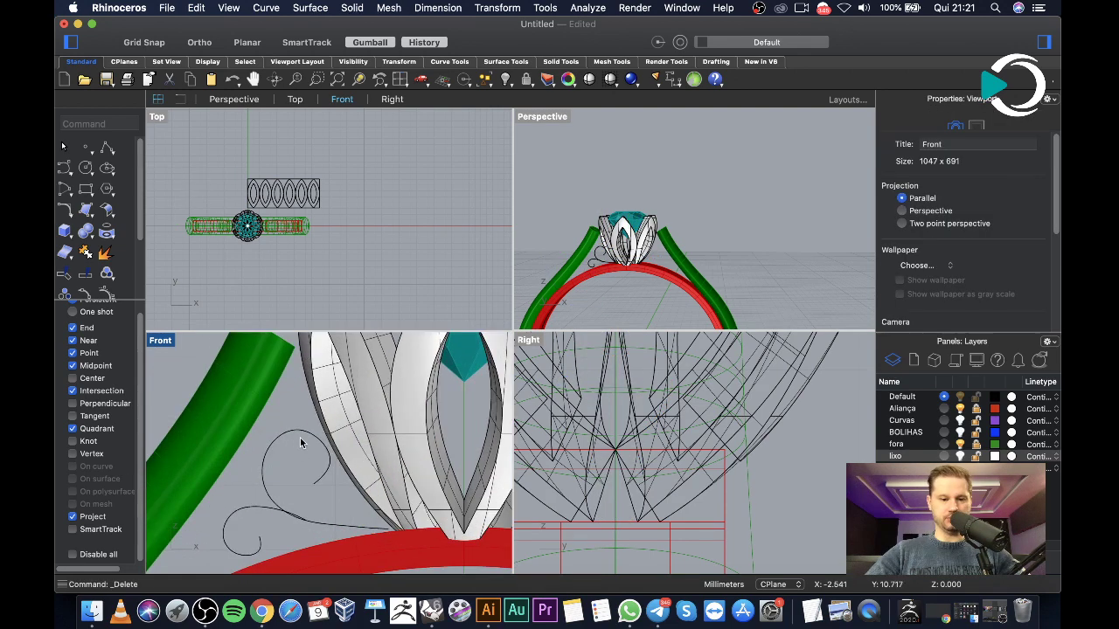
Move the upper scroll curve's inner end point inward so the spiral curls further
{"action": "left_click", "coordinate": [303, 437]}
{"action": "scroll", "coordinate": [302, 442], "scroll_direction": "up", "scroll_amount": 5}
{"action": "left_click", "coordinate": [304, 463]}
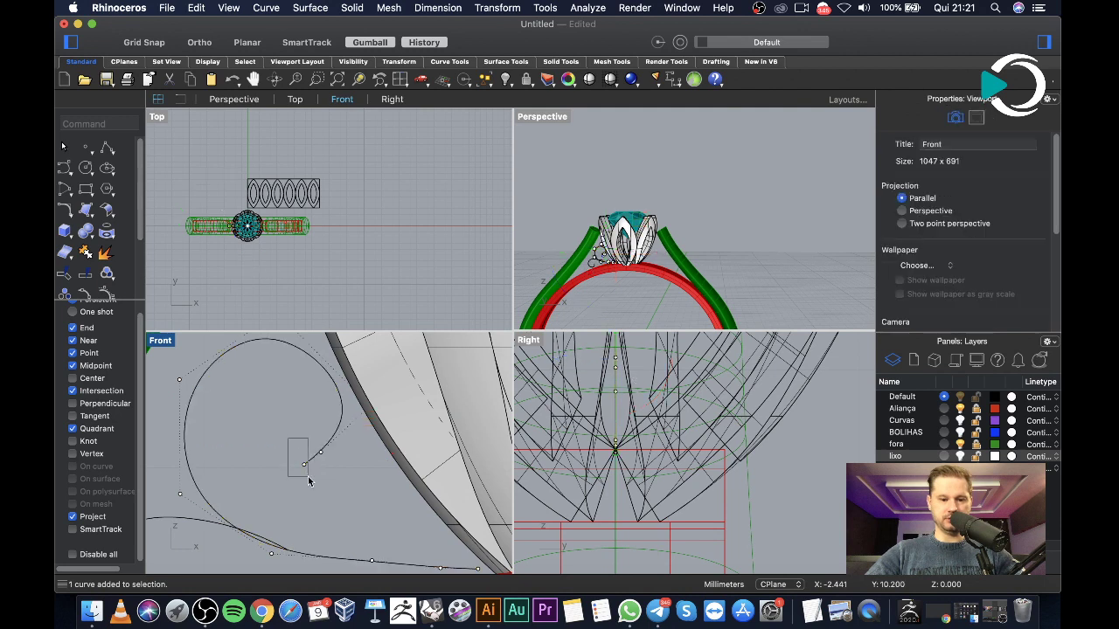
{"action": "left_click_drag", "start_coordinate": [339, 429], "coordinate": [310, 421]}
{"action": "left_click", "coordinate": [321, 457]}
{"action": "left_click", "coordinate": [334, 519]}
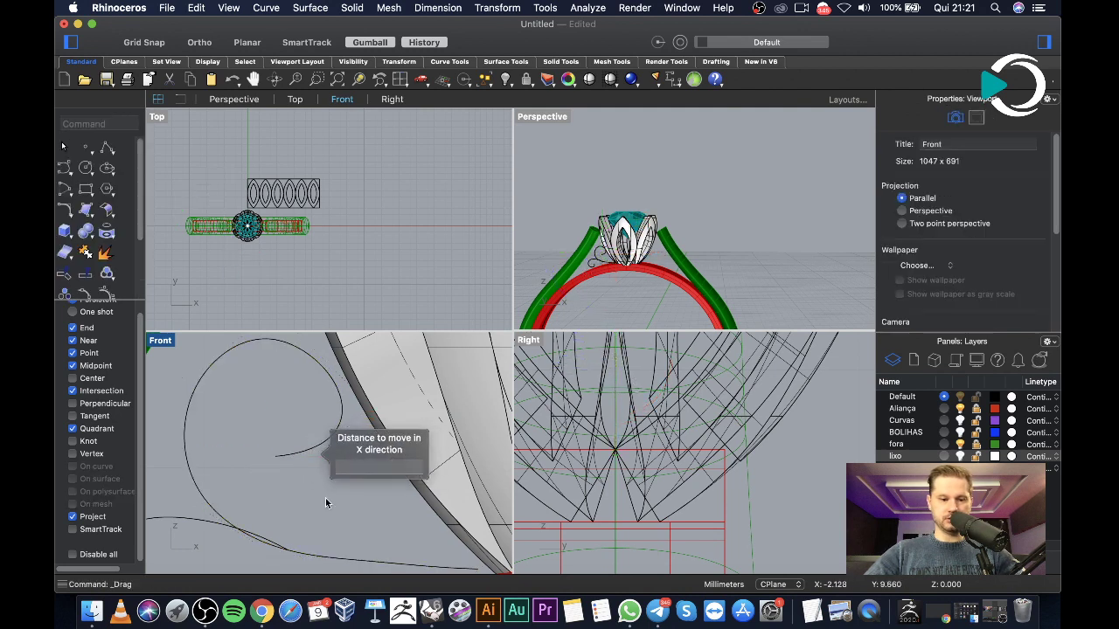
{"action": "key", "text": "Escape"}
Reposition the control points near the upper scroll's inner end to round out the spiral
{"action": "scroll", "coordinate": [324, 477], "scroll_direction": "up", "scroll_amount": 5}
{"action": "left_click", "coordinate": [325, 431]}
{"action": "left_click_drag", "start_coordinate": [321, 435], "coordinate": [329, 466]}
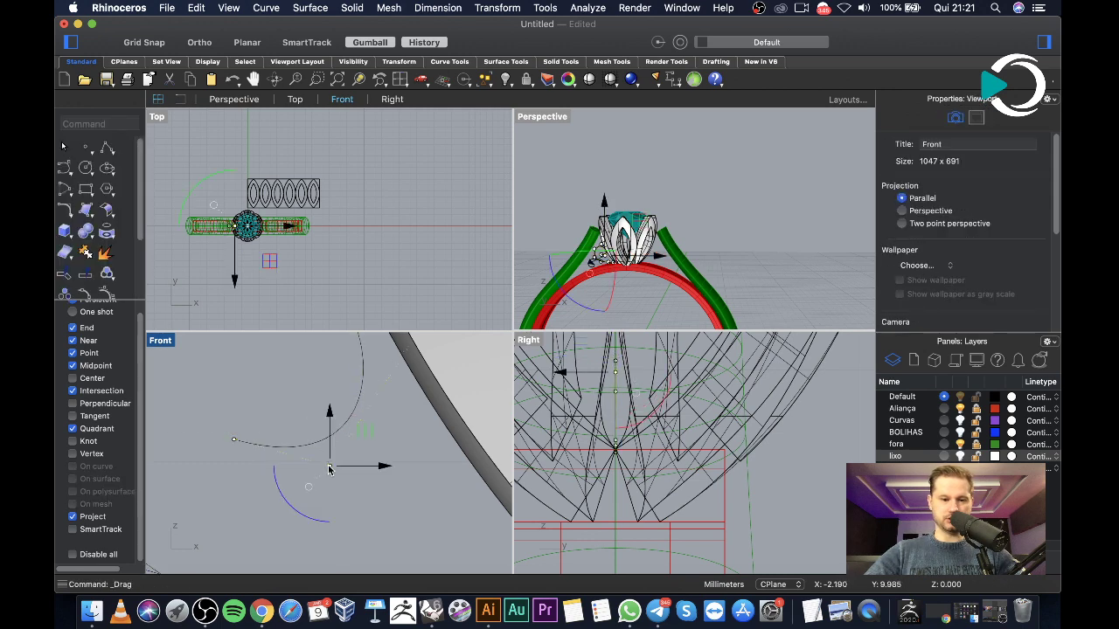
{"action": "scroll", "coordinate": [320, 459], "scroll_direction": "down", "scroll_amount": 5}
{"action": "right_click_drag", "start_coordinate": [292, 400], "coordinate": [322, 472]}
{"action": "scroll", "coordinate": [305, 400], "scroll_direction": "up", "scroll_amount": 2}
{"action": "scroll", "coordinate": [311, 425], "scroll_direction": "down", "scroll_amount": 6}
{"action": "right_click_drag", "start_coordinate": [309, 513], "coordinate": [278, 430]}
{"action": "scroll", "coordinate": [252, 463], "scroll_direction": "up", "scroll_amount": 3}
{"action": "left_click", "coordinate": [226, 477]}
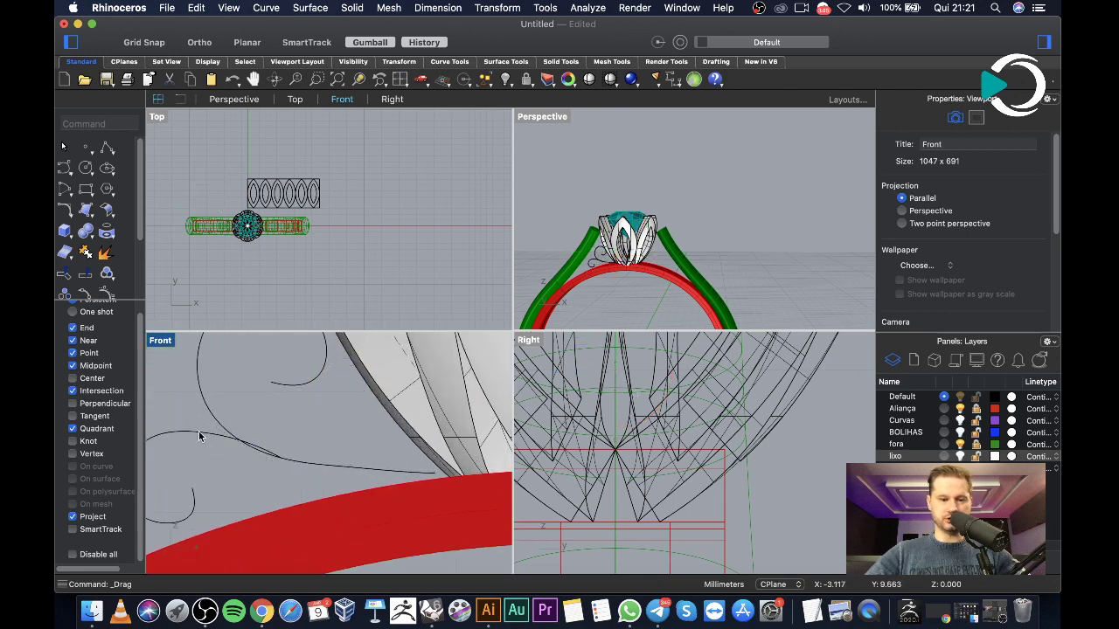
Delete the lower scroll curve
{"action": "left_click", "coordinate": [199, 436]}
{"action": "key", "text": "Delete"}
{"action": "scroll", "coordinate": [224, 428], "scroll_direction": "down", "scroll_amount": 3}
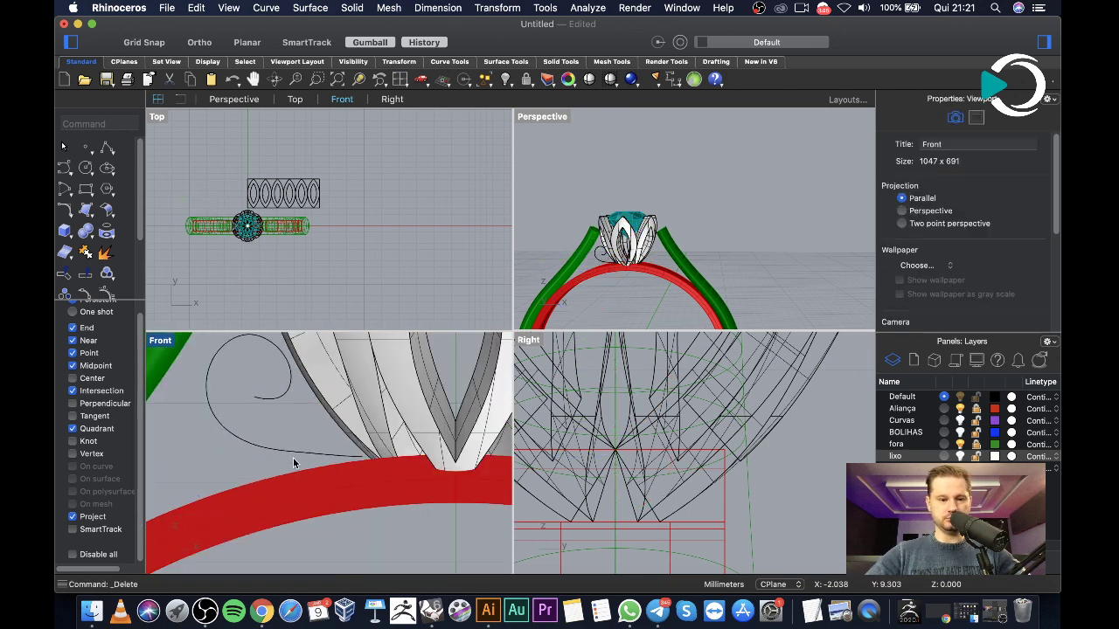
Lower the control points near the tail end of the remaining scroll curve to flatten it toward the band
{"action": "left_click", "coordinate": [307, 454]}
{"action": "scroll", "coordinate": [310, 454], "scroll_direction": "up", "scroll_amount": 8}
{"action": "left_click_drag", "start_coordinate": [290, 425], "coordinate": [315, 465]}
{"action": "mouse_move", "coordinate": [304, 395]}
{"action": "left_mouse_down"}
{"action": "mouse_move", "coordinate": [304, 412]}
{"action": "mouse_move", "coordinate": [304, 402]}
{"action": "left_mouse_up"}
{"action": "scroll", "coordinate": [347, 399], "scroll_direction": "down", "scroll_amount": 5}
{"action": "scroll", "coordinate": [280, 412], "scroll_direction": "up", "scroll_amount": 5}
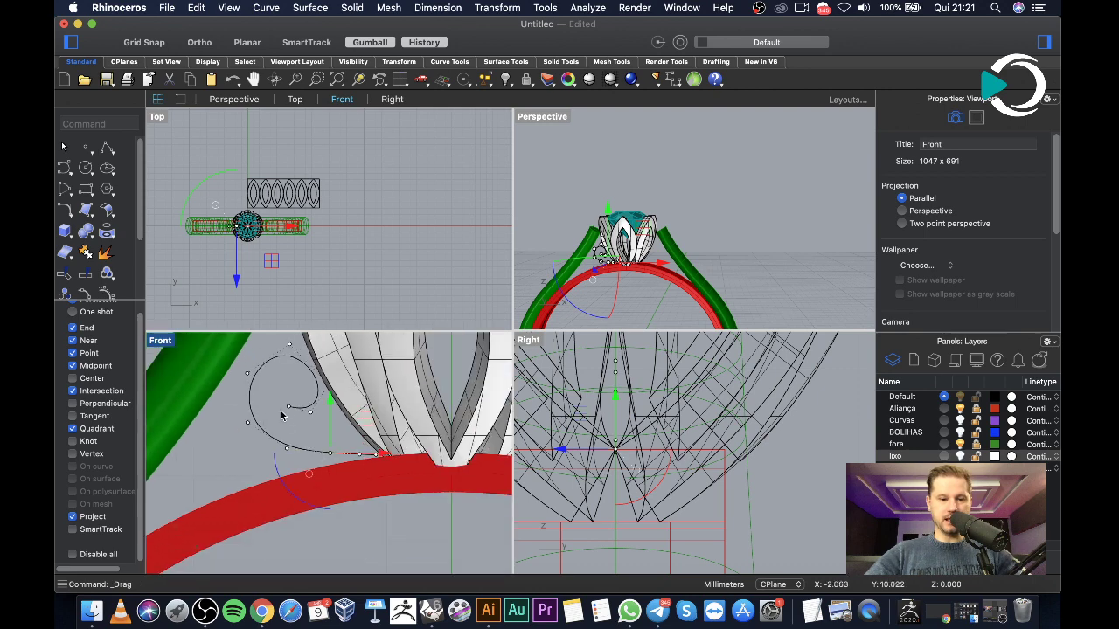
{"action": "scroll", "coordinate": [364, 470], "scroll_direction": "up", "scroll_amount": 4}
{"action": "left_click_drag", "start_coordinate": [316, 406], "coordinate": [398, 458]}
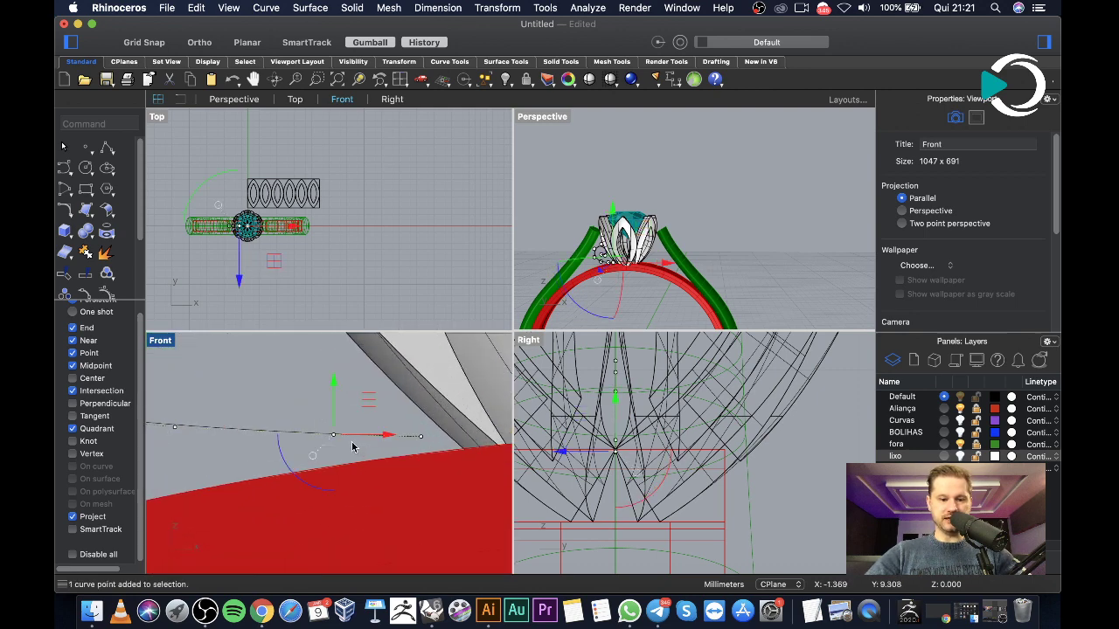
{"action": "scroll", "coordinate": [319, 387], "scroll_direction": "down", "scroll_amount": 2}
{"action": "left_click_drag", "start_coordinate": [311, 381], "coordinate": [312, 391]}
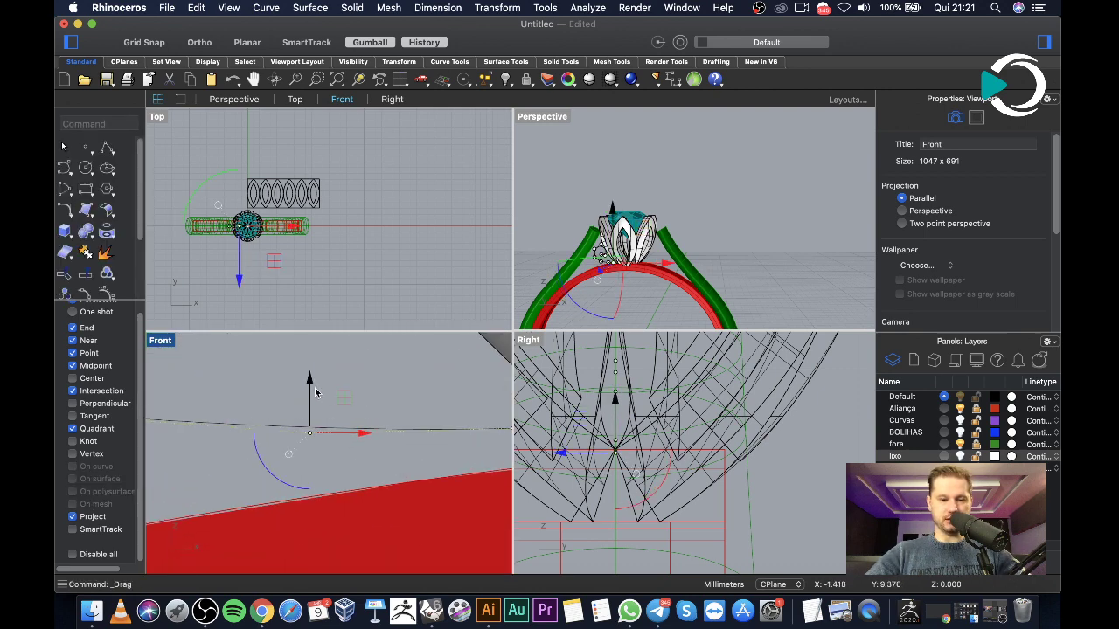
{"action": "scroll", "coordinate": [337, 401], "scroll_direction": "down", "scroll_amount": 4}
{"action": "scroll", "coordinate": [324, 432], "scroll_direction": "down", "scroll_amount": 3}
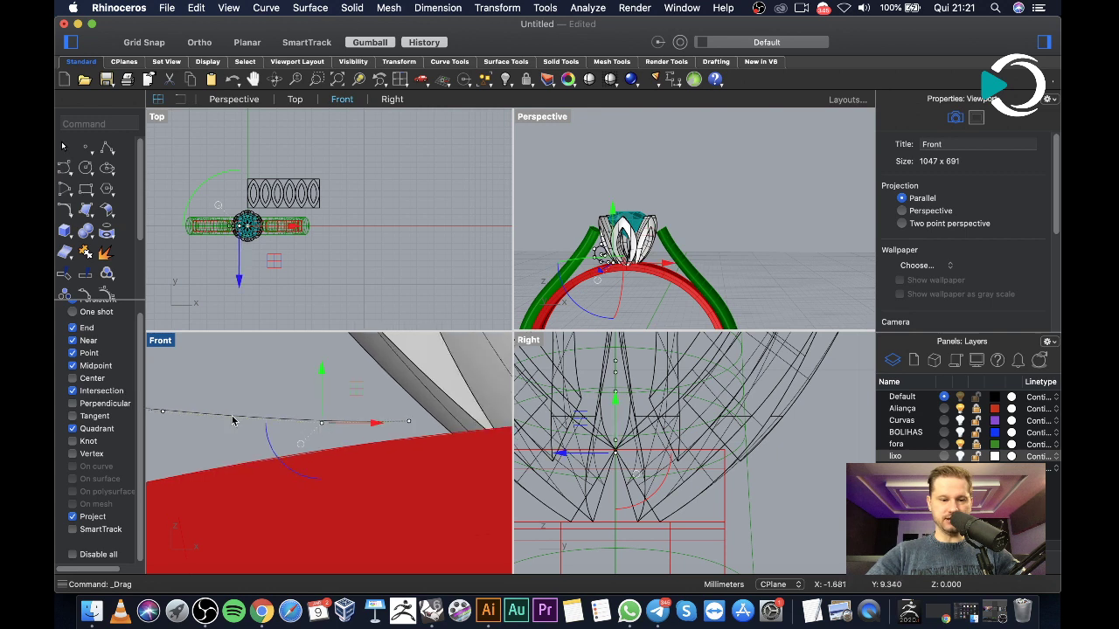
Nudge the next control point along the scroll's tail downward to smooth the transition into its lower bend
{"action": "right_click_drag", "start_coordinate": [235, 422], "coordinate": [389, 426]}
{"action": "scroll", "coordinate": [264, 424], "scroll_direction": "up", "scroll_amount": 4}
{"action": "left_click_drag", "start_coordinate": [273, 388], "coordinate": [309, 434]}
{"action": "left_click_drag", "start_coordinate": [292, 357], "coordinate": [292, 369]}
{"action": "scroll", "coordinate": [325, 389], "scroll_direction": "down", "scroll_amount": 4}
{"action": "right_click_drag", "start_coordinate": [332, 396], "coordinate": [347, 420]}
{"action": "right_click_drag", "start_coordinate": [260, 406], "coordinate": [319, 416]}
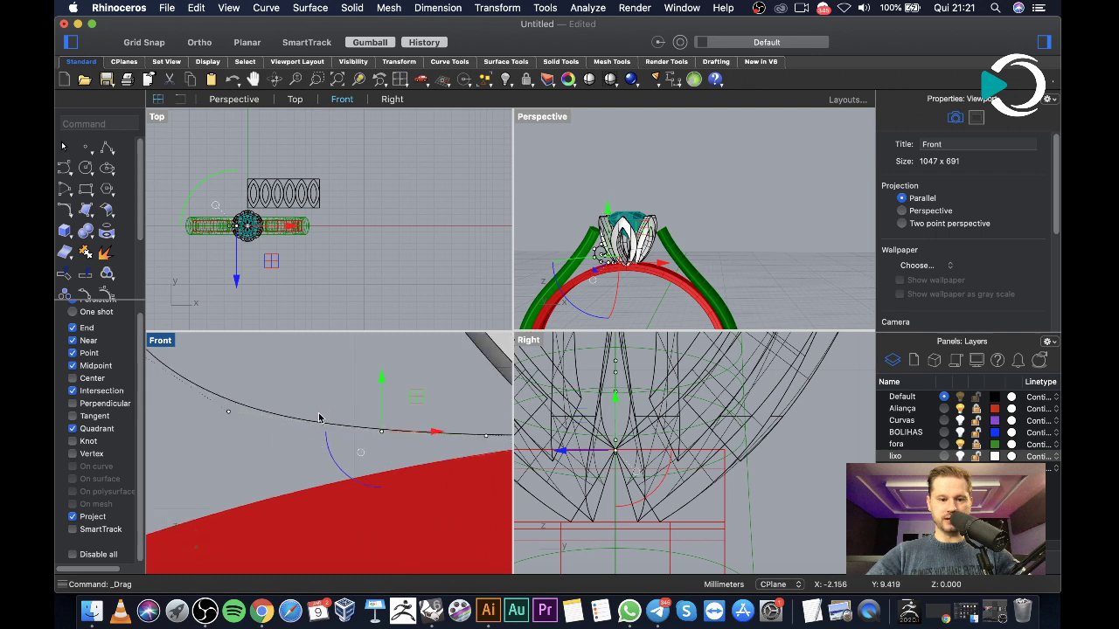
{"action": "scroll", "coordinate": [269, 404], "scroll_direction": "down", "scroll_amount": 5}
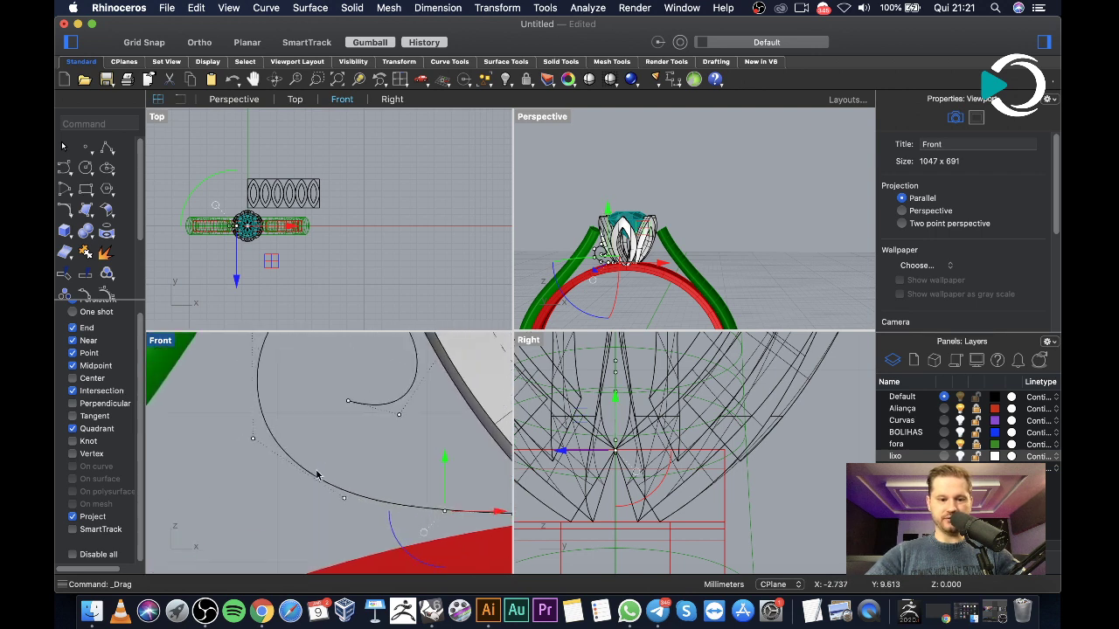
Move the control point beside the scroll's inner end downward to open up the spiral's curl
{"action": "scroll", "coordinate": [405, 437], "scroll_direction": "up", "scroll_amount": 3}
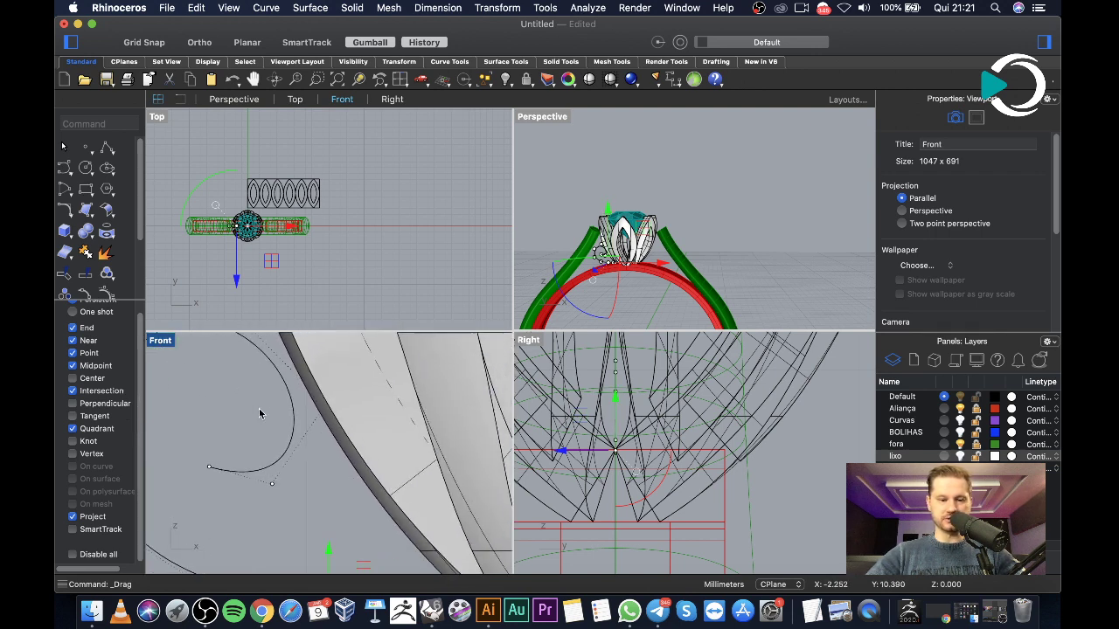
{"action": "scroll", "coordinate": [267, 486], "scroll_direction": "down", "scroll_amount": 1}
{"action": "left_click_drag", "start_coordinate": [269, 502], "coordinate": [268, 517]}
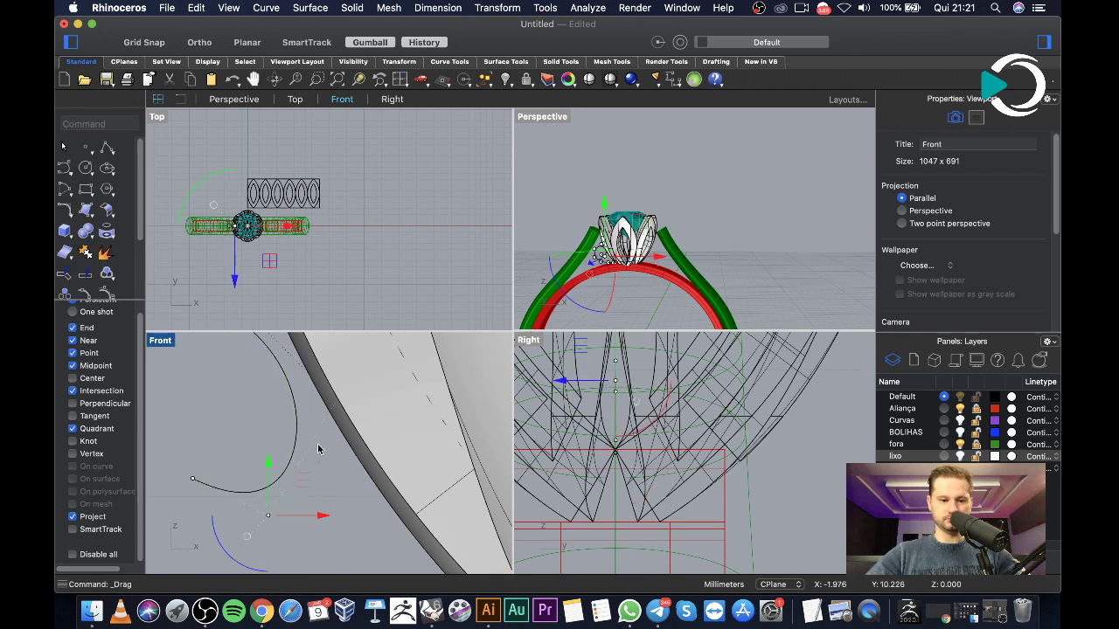
Try pulling the scroll's outer and top control points inward, and undo the change
{"action": "scroll", "coordinate": [319, 444], "scroll_direction": "down", "scroll_amount": 6}
{"action": "left_click_drag", "start_coordinate": [200, 412], "coordinate": [215, 408]}
{"action": "left_click_drag", "start_coordinate": [267, 366], "coordinate": [268, 372]}
{"action": "scroll", "coordinate": [249, 466], "scroll_direction": "down", "scroll_amount": 2}
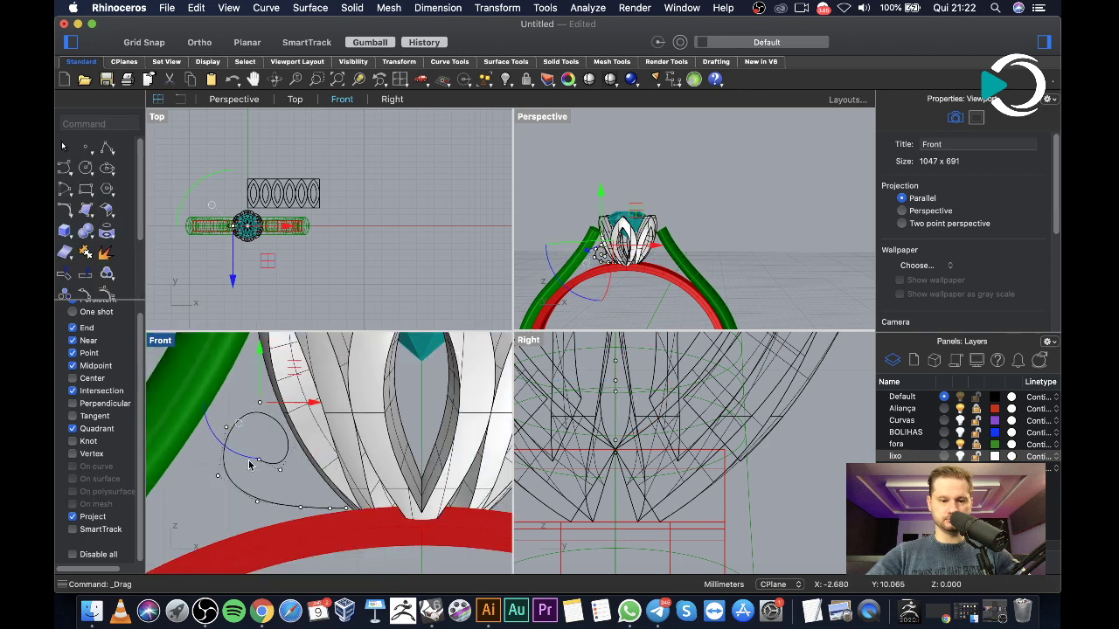
{"action": "key", "text": "super+z"}
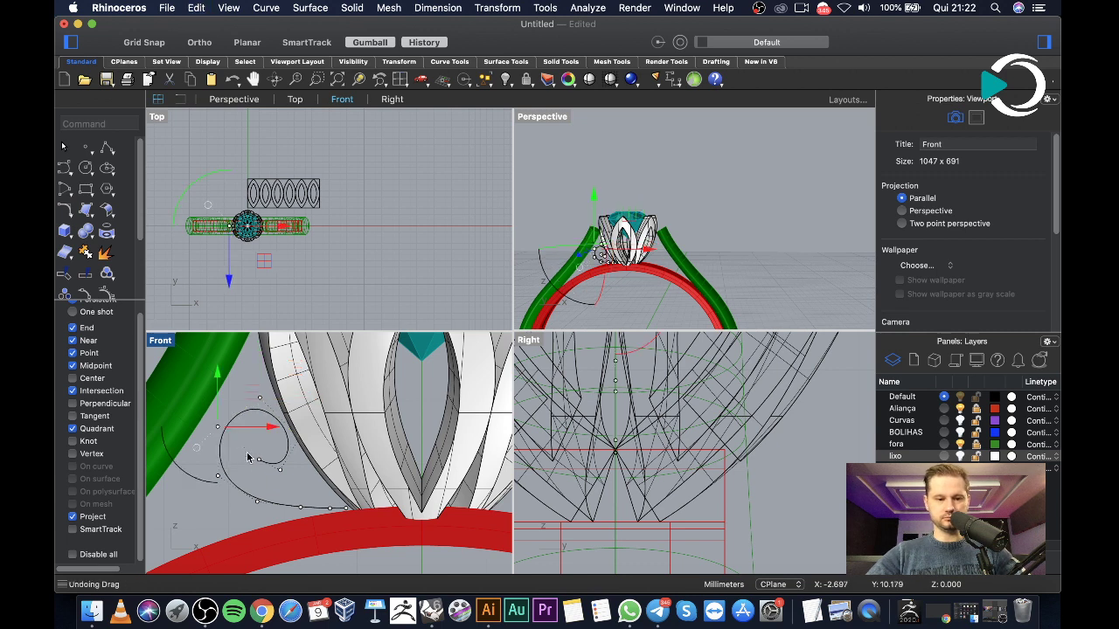
{"action": "key", "text": "Escape"}
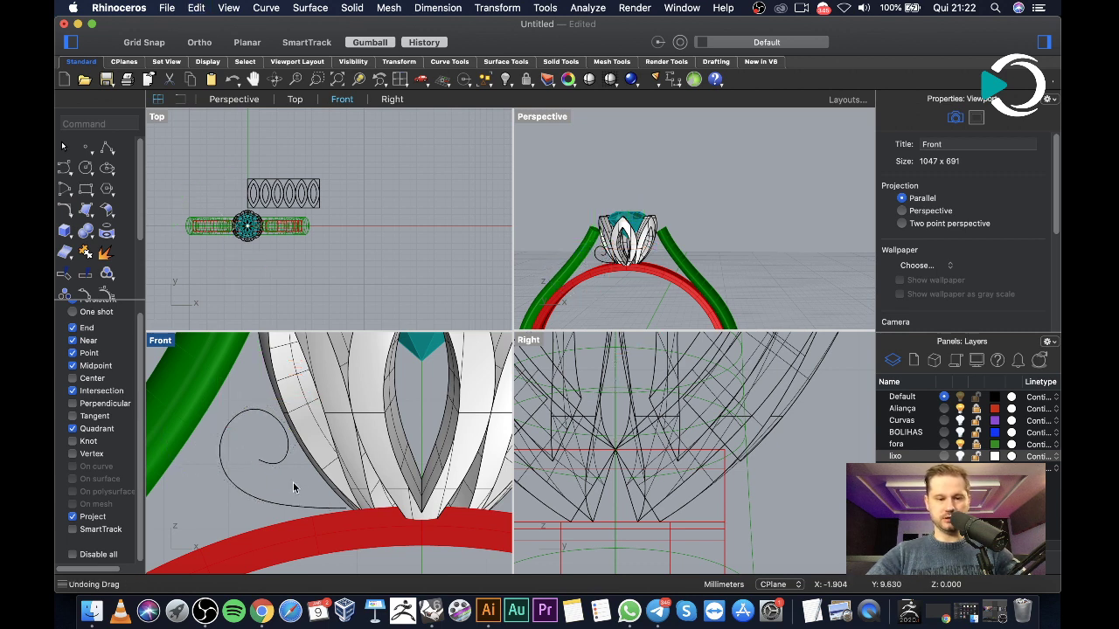
Rebuild the scroll curve with a point count of 9 and degree 3, deleting the input curve
{"action": "left_click", "coordinate": [259, 412]}
{"action": "type", "text": "rebuild"}
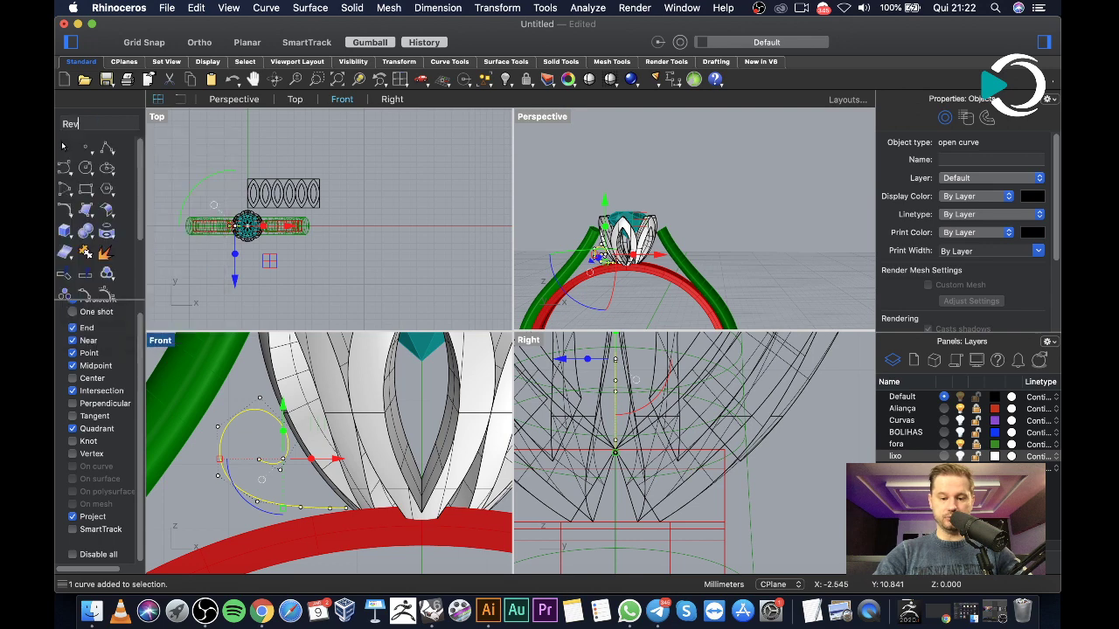
{"action": "key", "text": "Return"}
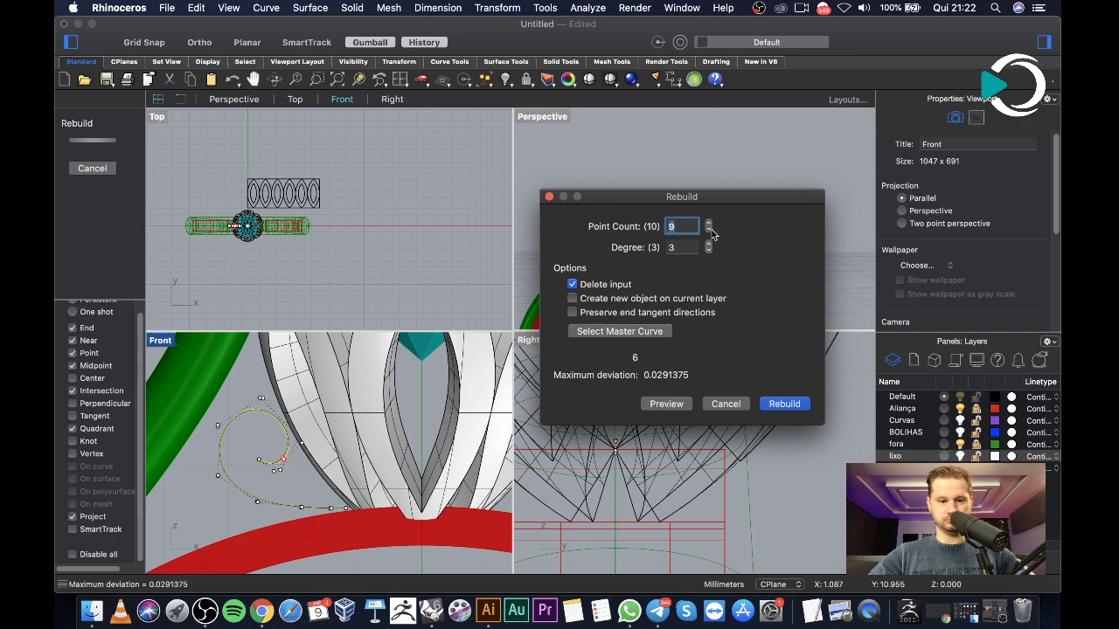
{"action": "left_click", "coordinate": [784, 404]}
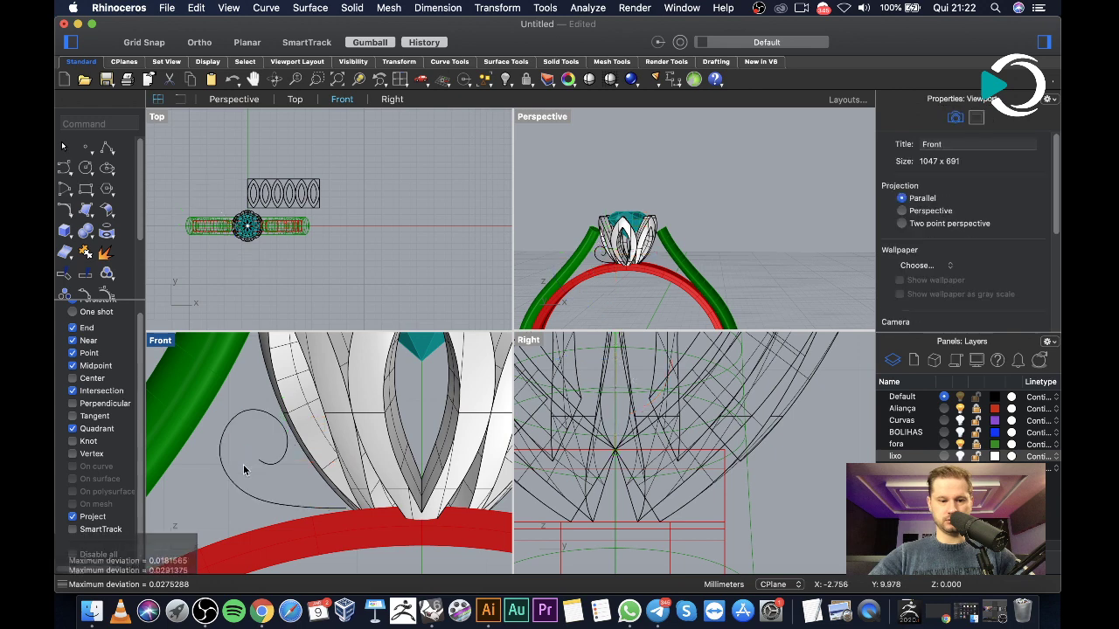
Mirror a copy of the rebuilt scroll curve in the front view across a plane starting on its lower bend
{"action": "scroll", "coordinate": [244, 469], "scroll_direction": "up", "scroll_amount": 5}
{"action": "left_click", "coordinate": [286, 400]}
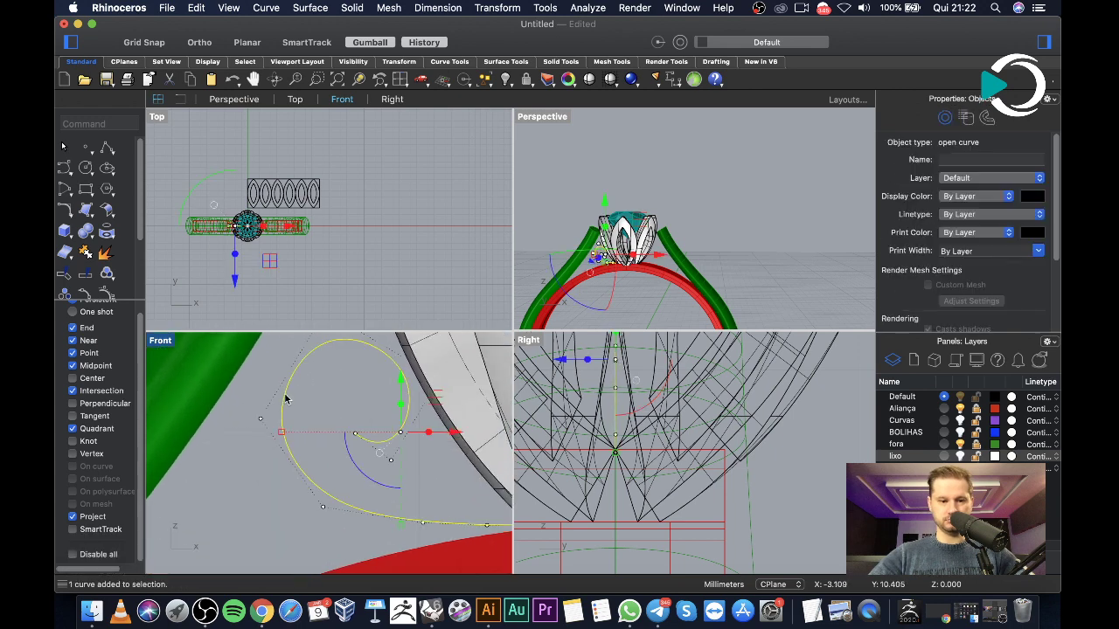
{"action": "type", "text": "mirror"}
{"action": "key", "text": "Return"}
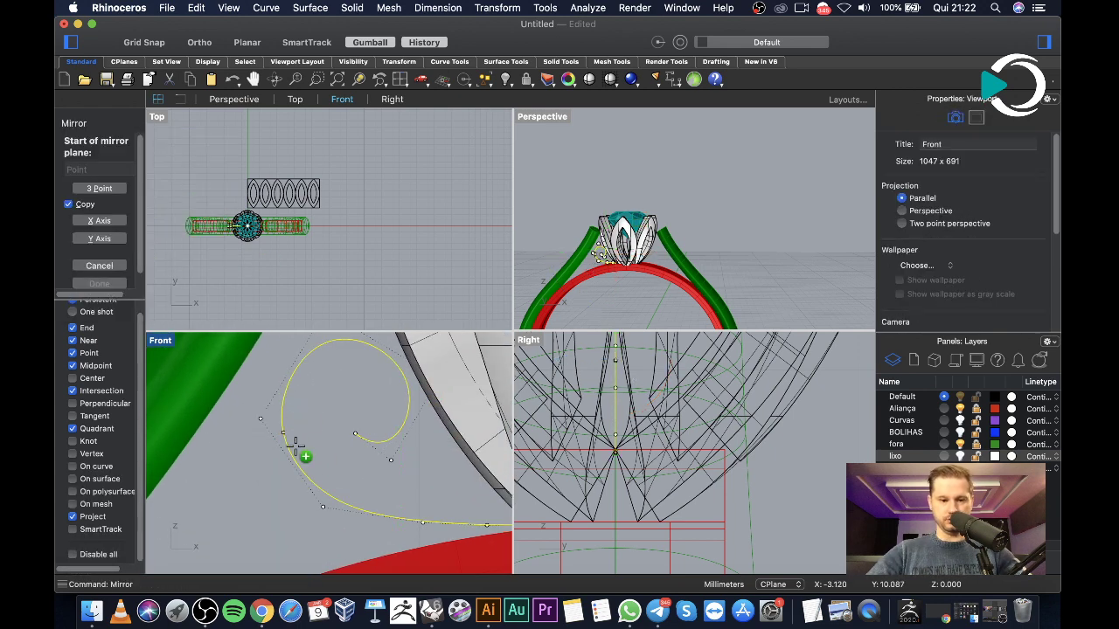
{"action": "left_click", "coordinate": [329, 495]}
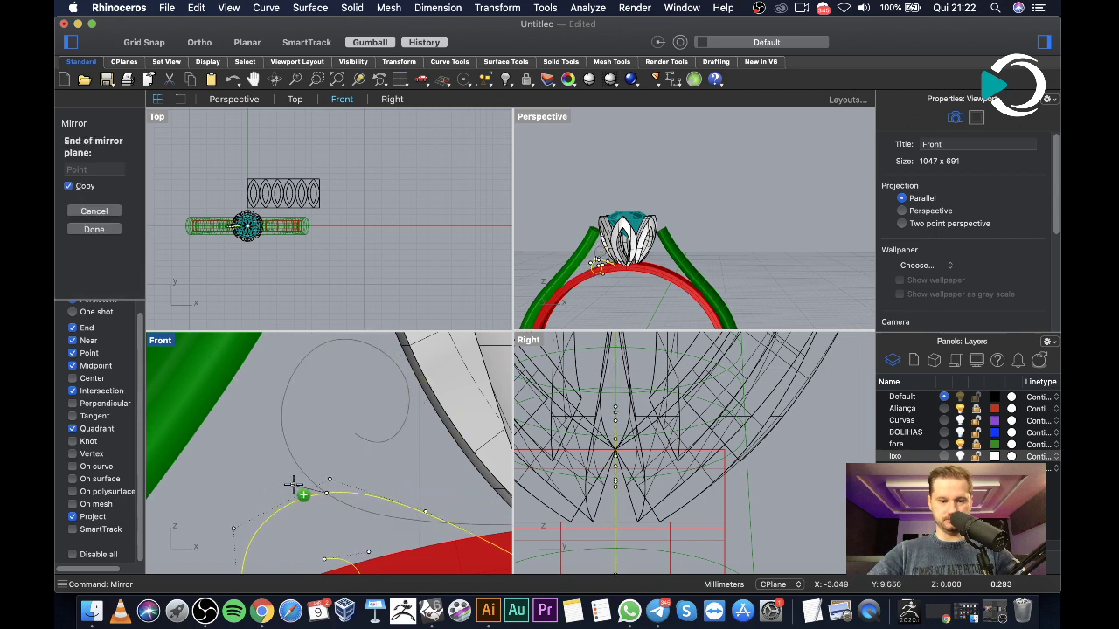
{"action": "left_click", "coordinate": [300, 485]}
Move and rotate the mirrored scroll between shank and band so its tail crosses the upper scroll's lower bend
{"action": "scroll", "coordinate": [367, 500], "scroll_direction": "down", "scroll_amount": 3}
{"action": "right_click_drag", "start_coordinate": [306, 530], "coordinate": [285, 412]}
{"action": "left_click", "coordinate": [280, 400]}
{"action": "left_click", "coordinate": [260, 456]}
{"action": "left_click_drag", "start_coordinate": [254, 437], "coordinate": [332, 372]}
{"action": "left_click", "coordinate": [642, 224]}
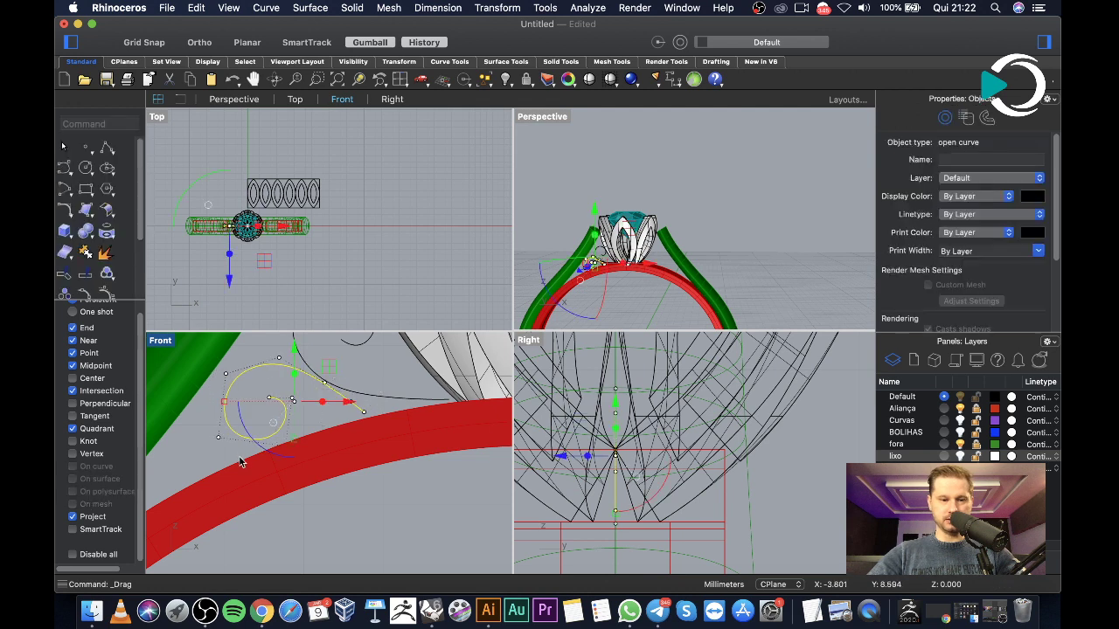
{"action": "left_click_drag", "start_coordinate": [265, 458], "coordinate": [279, 459]}
{"action": "scroll", "coordinate": [330, 350], "scroll_direction": "down", "scroll_amount": 4}
{"action": "right_click_drag", "start_coordinate": [330, 350], "coordinate": [355, 432]}
{"action": "left_click_drag", "start_coordinate": [355, 431], "coordinate": [353, 425]}
{"action": "left_click", "coordinate": [394, 540]}
Try trimming the lower scroll's overlapping tail with the upper scroll curve as the cutting object, and undo the trim
{"action": "scroll", "coordinate": [340, 401], "scroll_direction": "up", "scroll_amount": 2}
{"action": "left_click", "coordinate": [332, 443]}
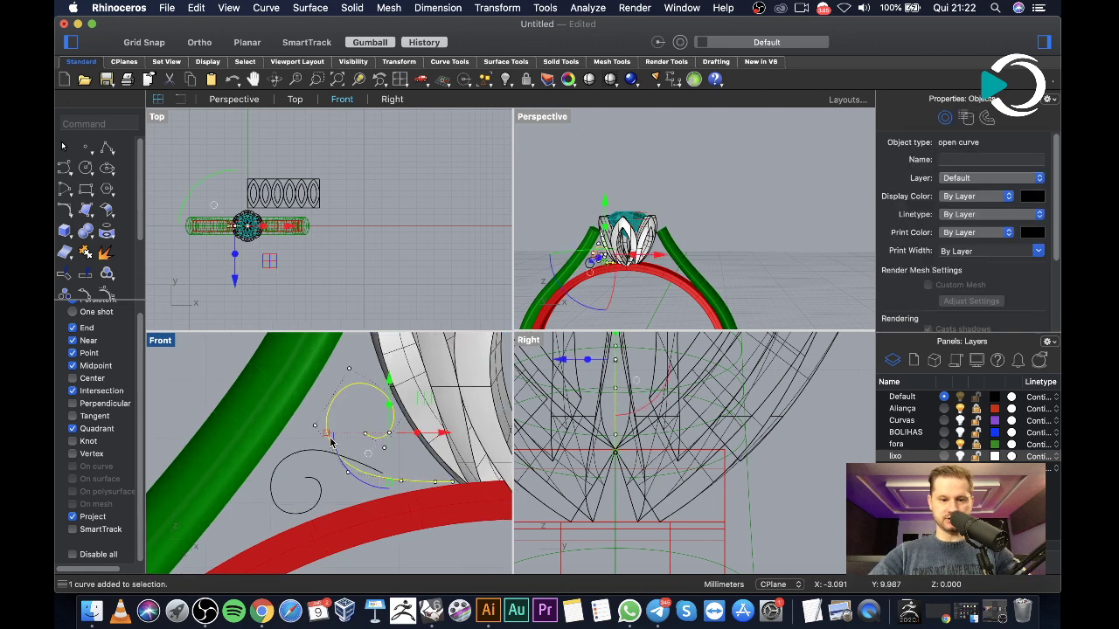
{"action": "key", "text": "Return"}
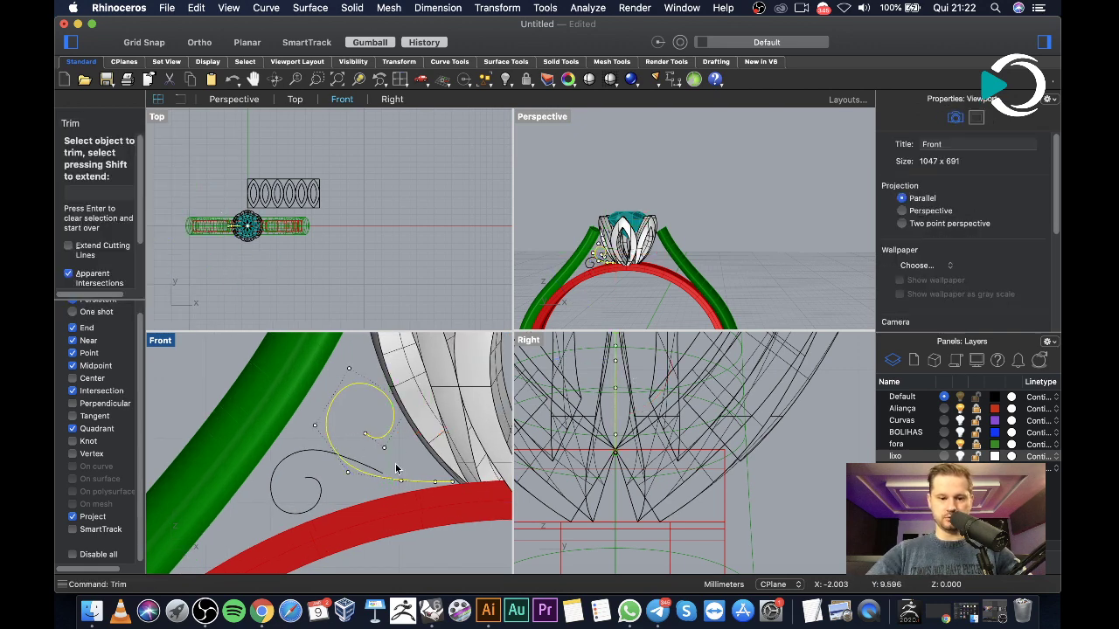
{"action": "left_click", "coordinate": [364, 466]}
{"action": "left_click", "coordinate": [373, 489]}
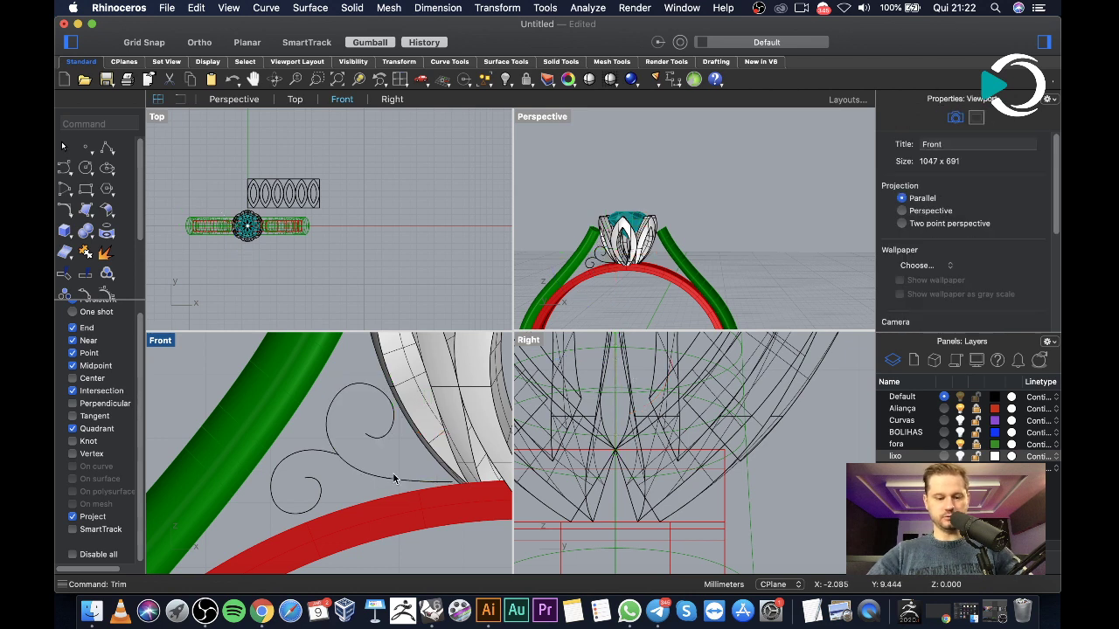
{"action": "key", "text": "super+z"}
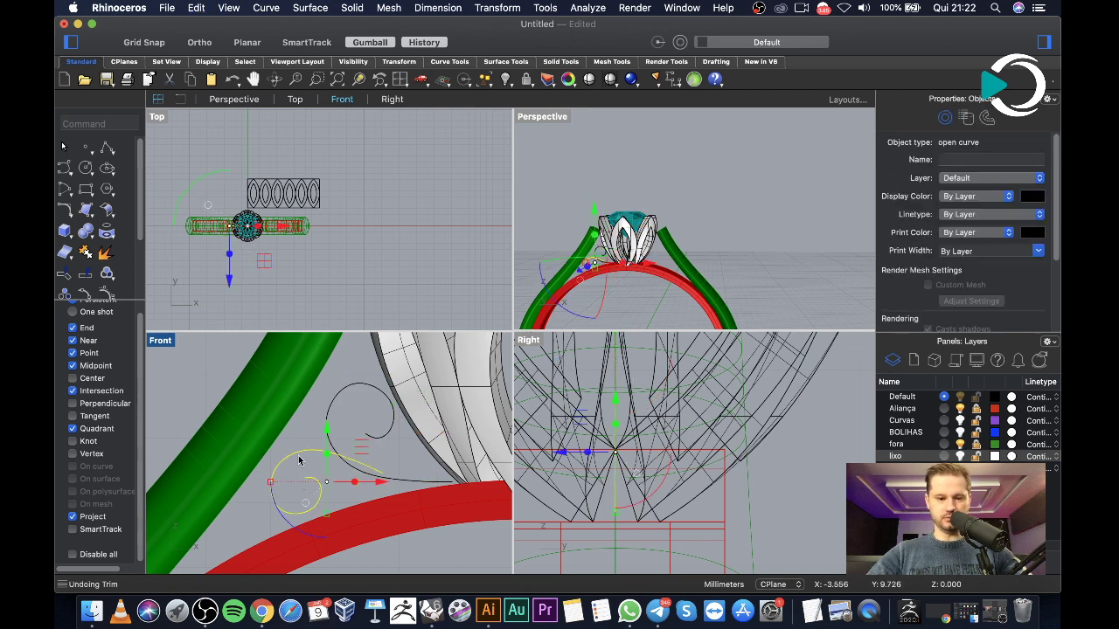
Shift the lower scroll slightly toward the shank and trim its tail where it crosses the upper scroll curve
{"action": "left_click_drag", "start_coordinate": [364, 449], "coordinate": [357, 449]}
{"action": "left_click", "coordinate": [414, 467]}
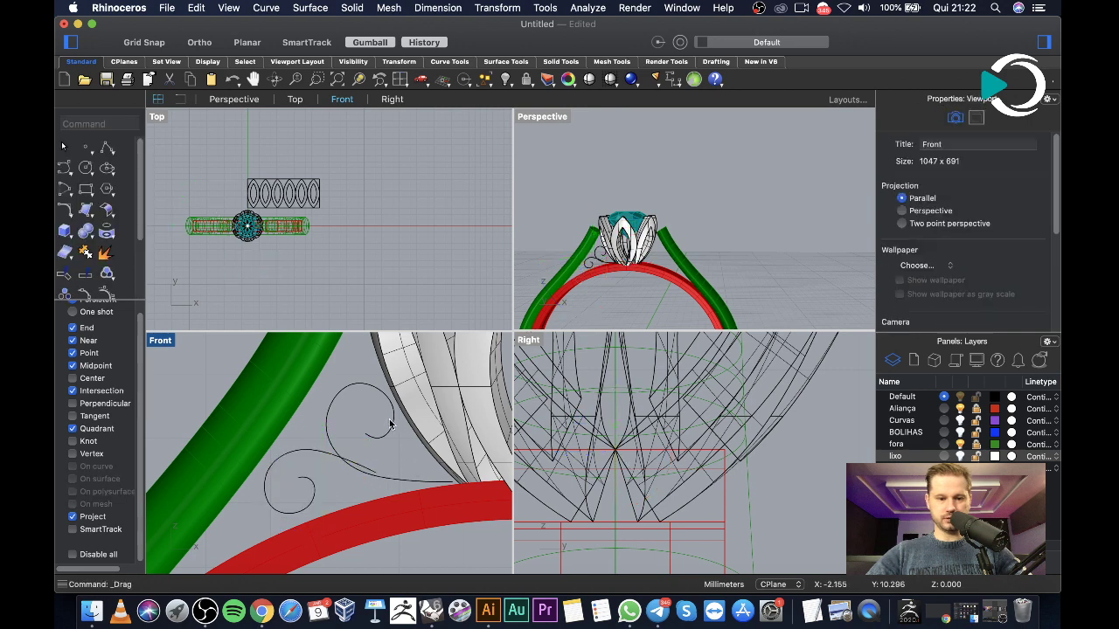
{"action": "left_click", "coordinate": [322, 436]}
{"action": "type", "text": "Trim"}
{"action": "key", "text": "Return"}
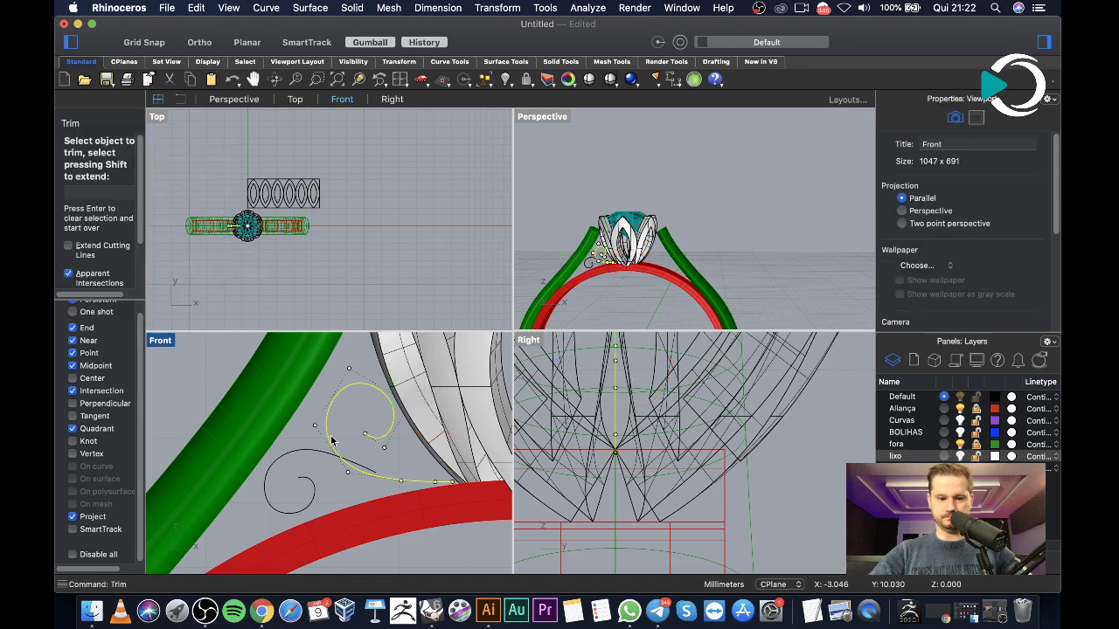
{"action": "left_click", "coordinate": [355, 466]}
{"action": "key", "text": "Return"}
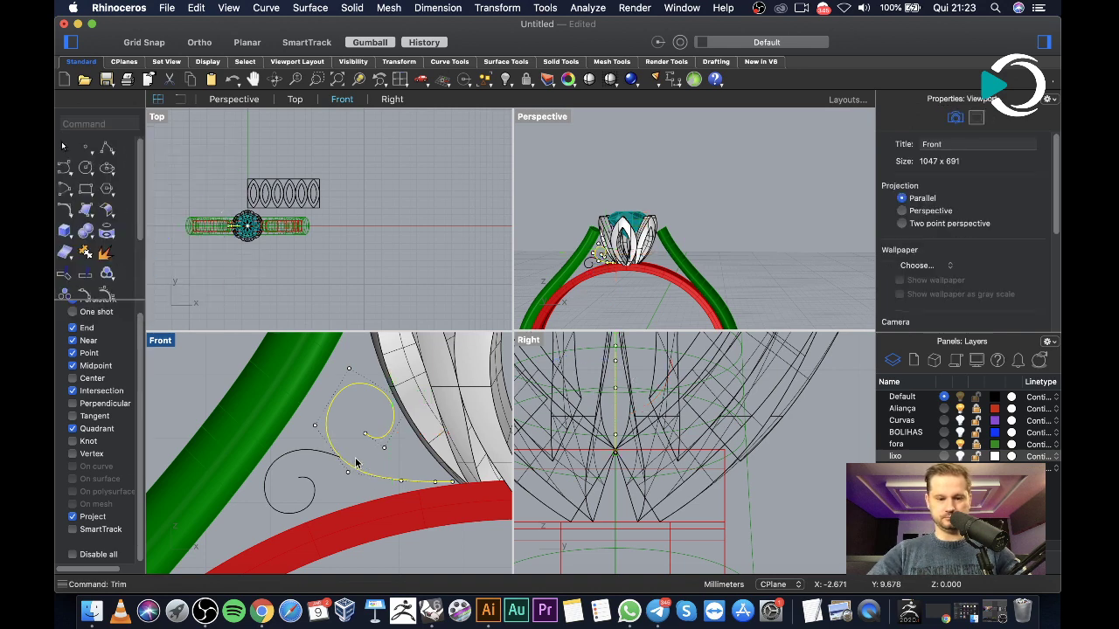
Create a round-capped pipe along the upper scroll curve with a 0.3 mm diameter
{"action": "left_click", "coordinate": [367, 390]}
{"action": "type", "text": "pipe"}
{"action": "key", "text": "Return"}
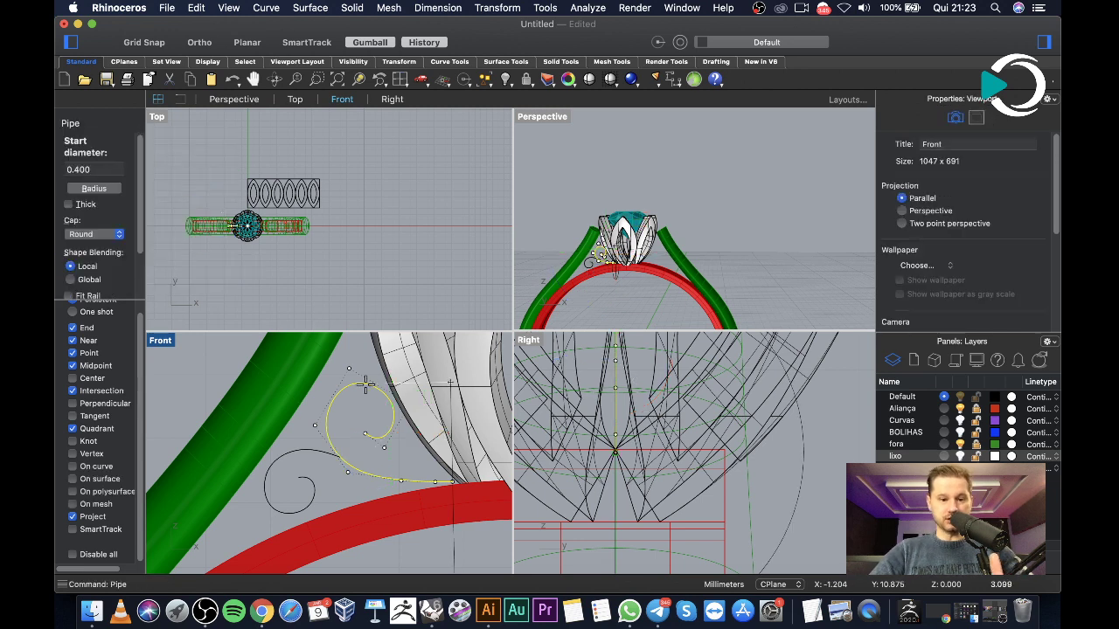
{"action": "type", "text": ".3"}
{"action": "key", "text": "Return"}
{"action": "key", "text": "Return"}
{"action": "key", "text": "Return"}
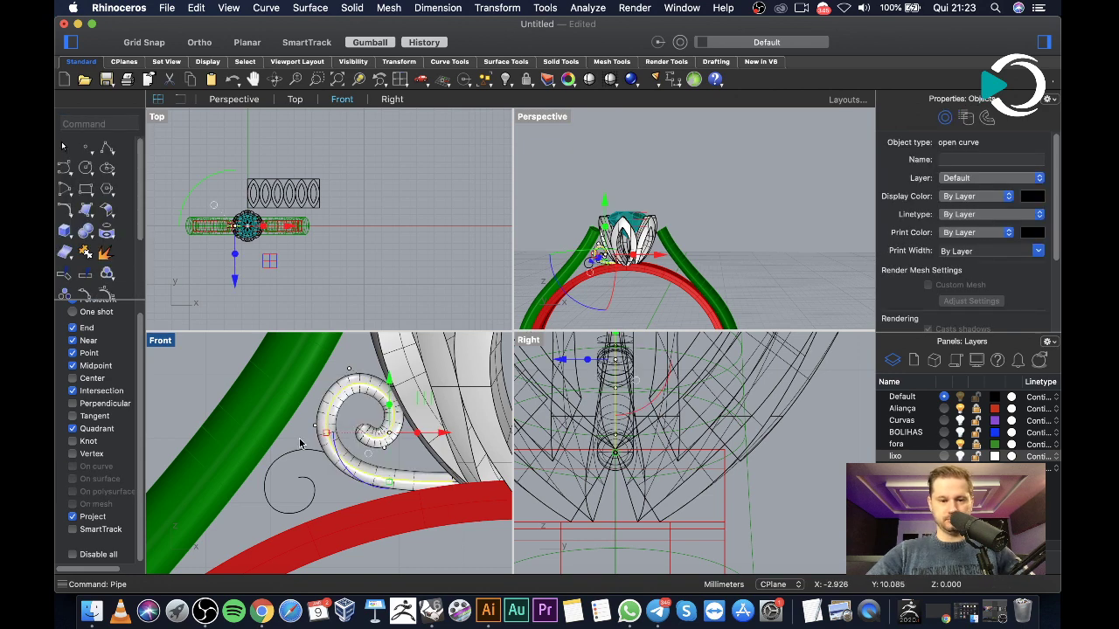
Create a pipe along the lower scroll curve with the same diameter as the upper one
{"action": "left_click", "coordinate": [293, 456]}
{"action": "key", "text": "Return"}
{"action": "key", "text": "Return"}
{"action": "key", "text": "Return"}
{"action": "key", "text": "Return"}
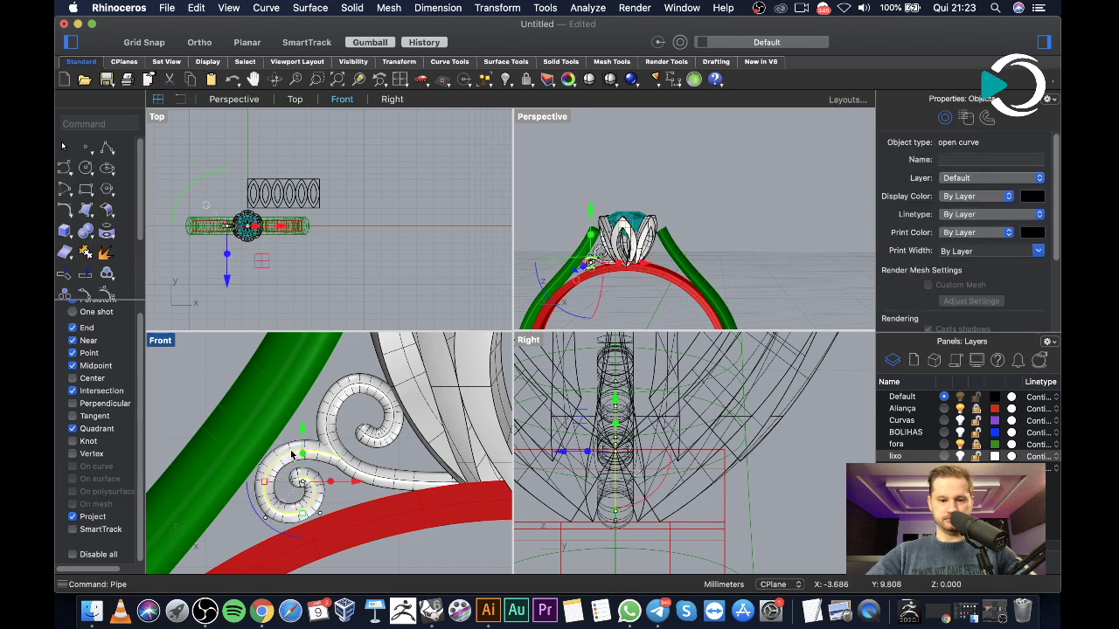
{"action": "left_click", "coordinate": [479, 546]}
{"action": "scroll", "coordinate": [345, 481], "scroll_direction": "down", "scroll_amount": 3}
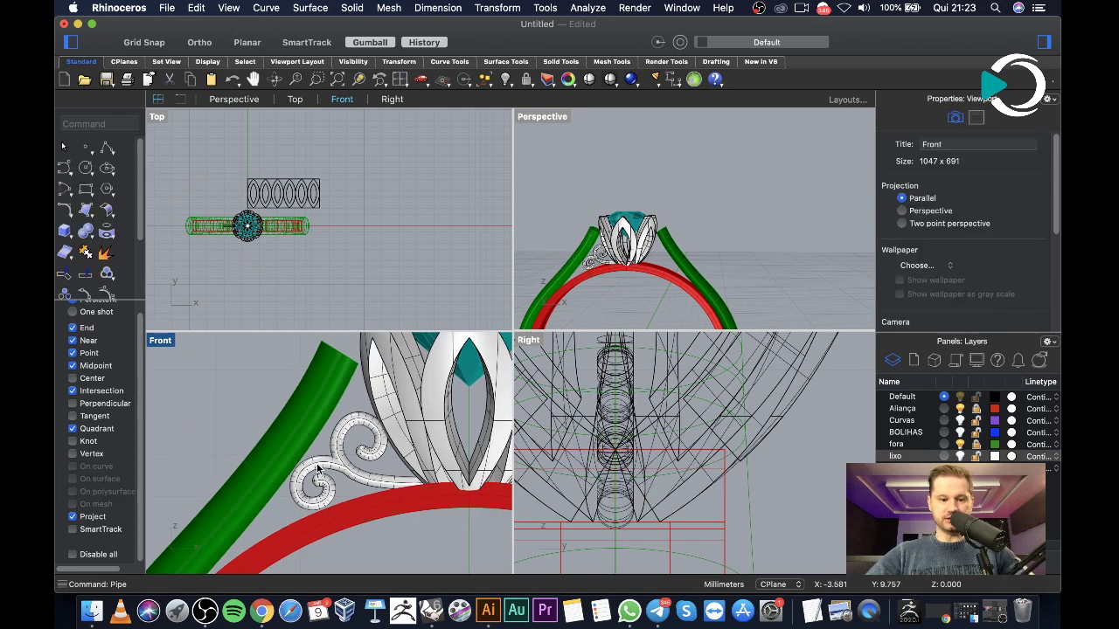
Delete the lower scroll's pipe, keeping its curve
{"action": "left_click", "coordinate": [318, 469]}
{"action": "scroll", "coordinate": [317, 470], "scroll_direction": "up", "scroll_amount": 3}
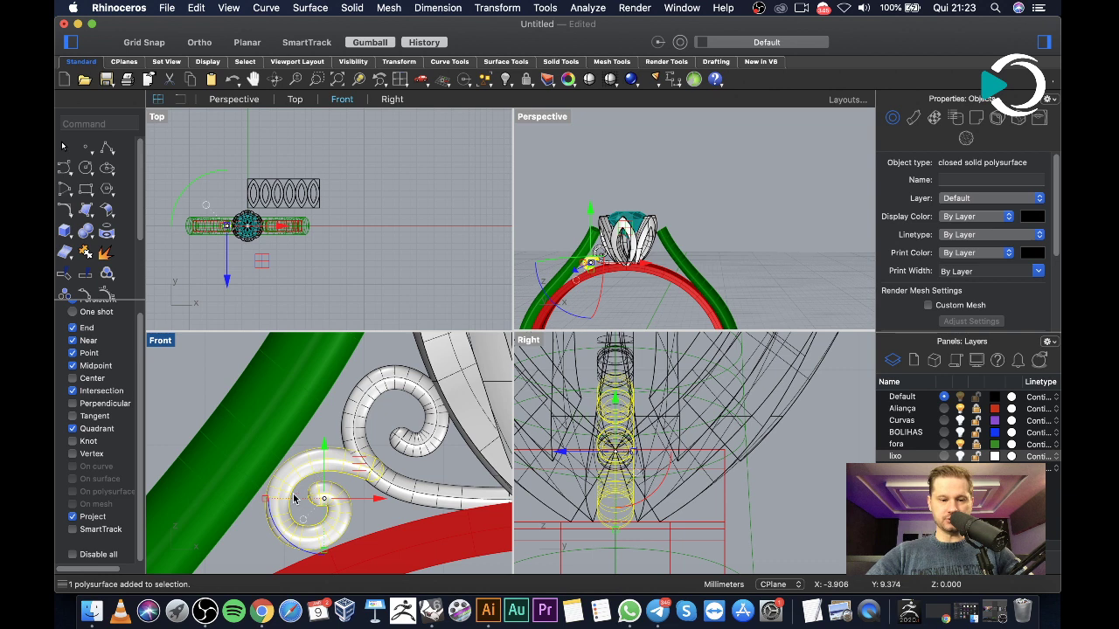
{"action": "key", "text": "Delete"}
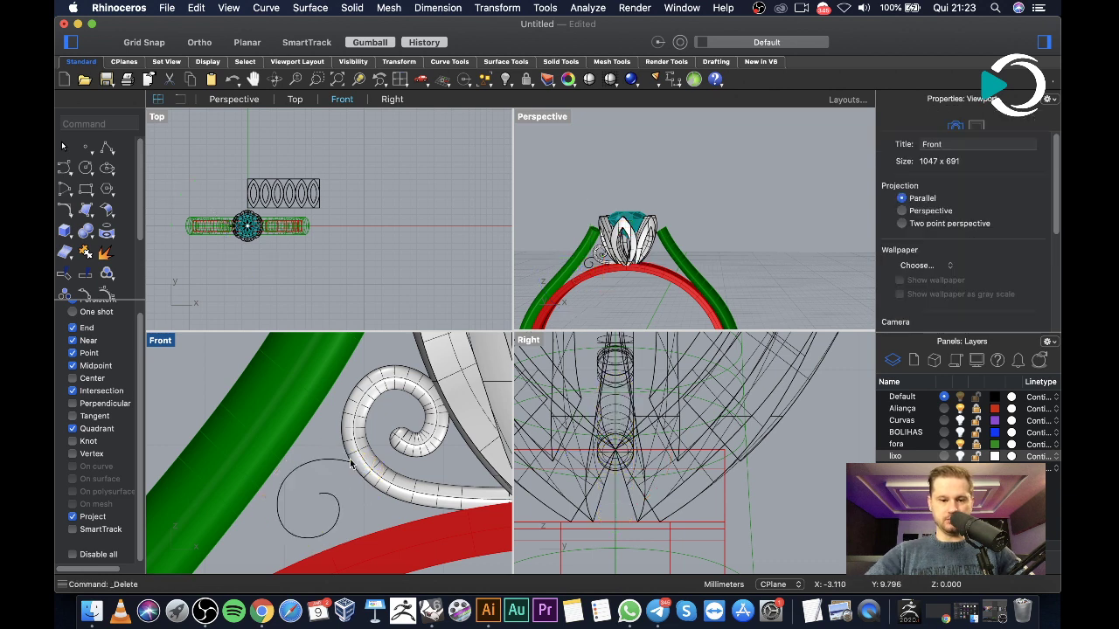
Widen the lower scroll curve slightly and rotate it to adjust how it meets the upper scroll
{"action": "left_click", "coordinate": [323, 464]}
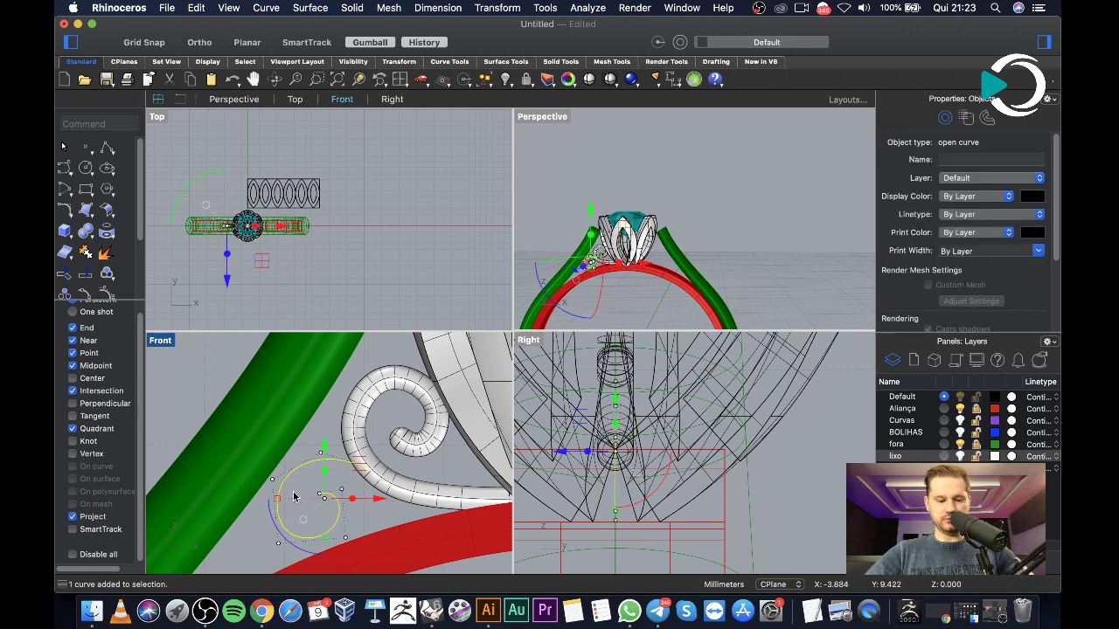
{"action": "left_click_drag", "start_coordinate": [277, 499], "coordinate": [273, 499], "text": "shift"}
{"action": "left_click_drag", "start_coordinate": [305, 546], "coordinate": [363, 488]}
Pipe the adjusted lower scroll curve with the same diameter and nudge the curve closer to the upper scroll and band
{"action": "type", "text": "pip"}
{"action": "key", "text": "Return"}
{"action": "key", "text": "Return"}
{"action": "key", "text": "Return"}
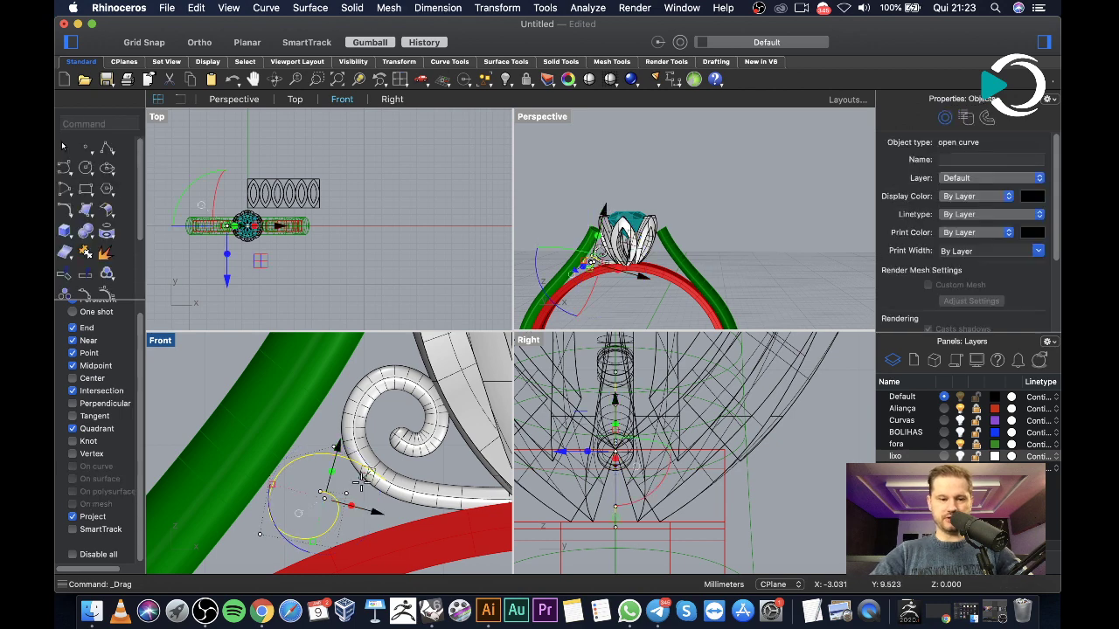
{"action": "key", "text": "Return"}
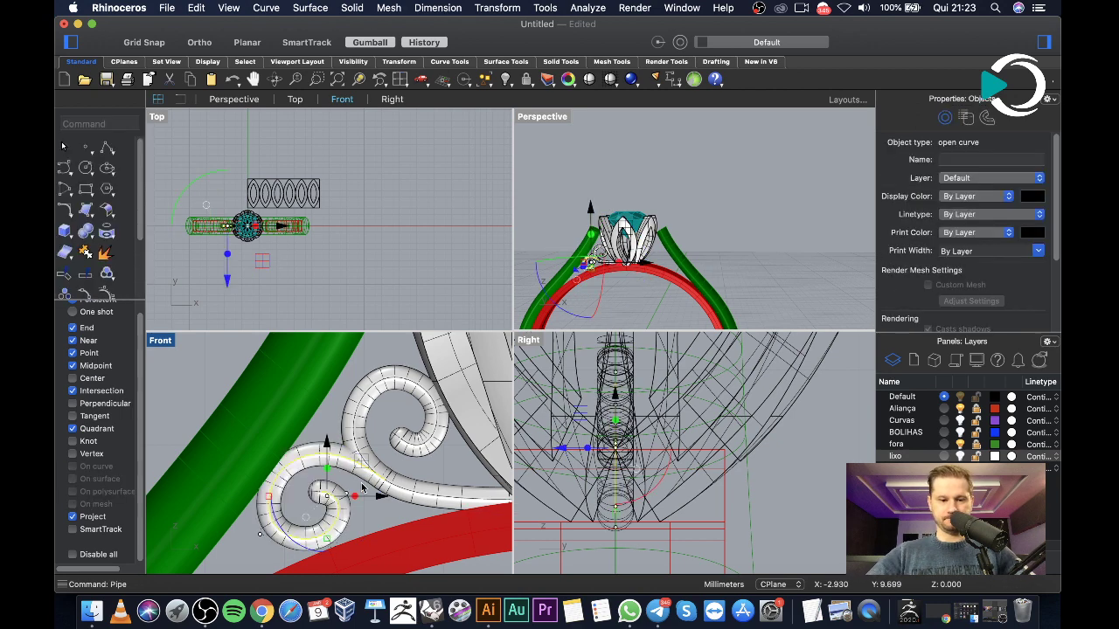
{"action": "left_click_drag", "start_coordinate": [372, 460], "coordinate": [373, 470]}
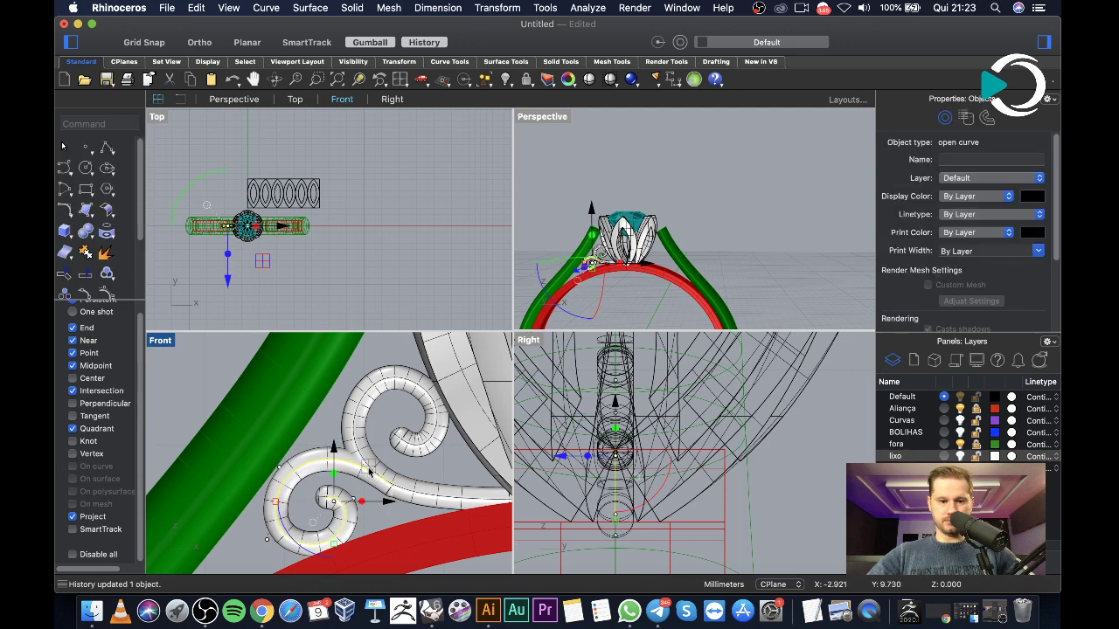
Move the control point at the upper-left bend of the lower scroll's curve slightly up and outward
{"action": "left_click_drag", "start_coordinate": [276, 502], "coordinate": [271, 503]}
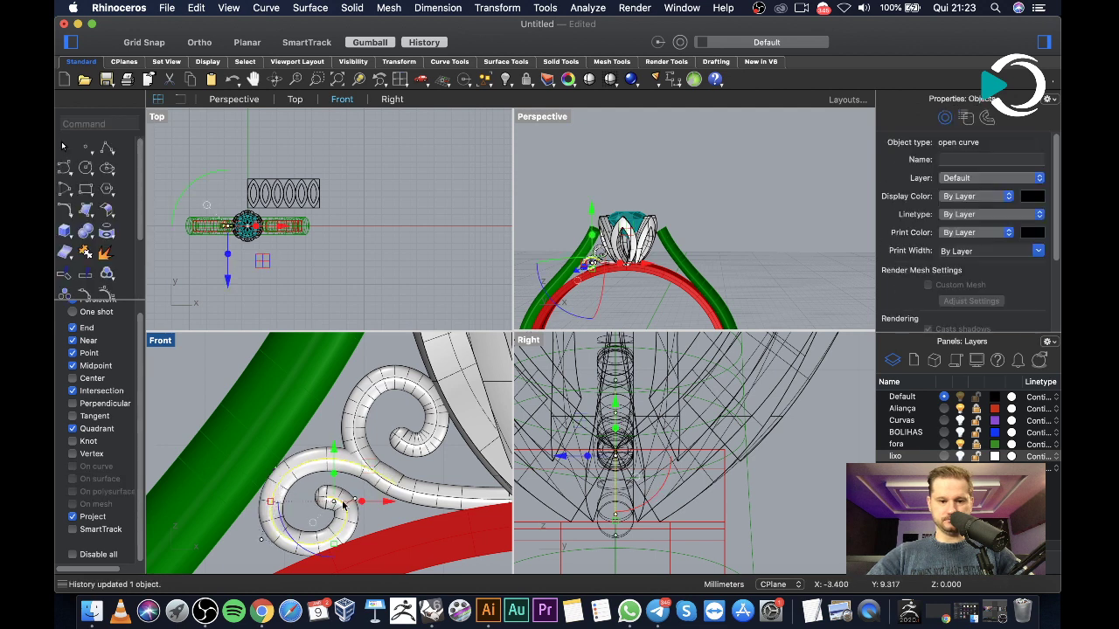
{"action": "key", "text": "super+z"}
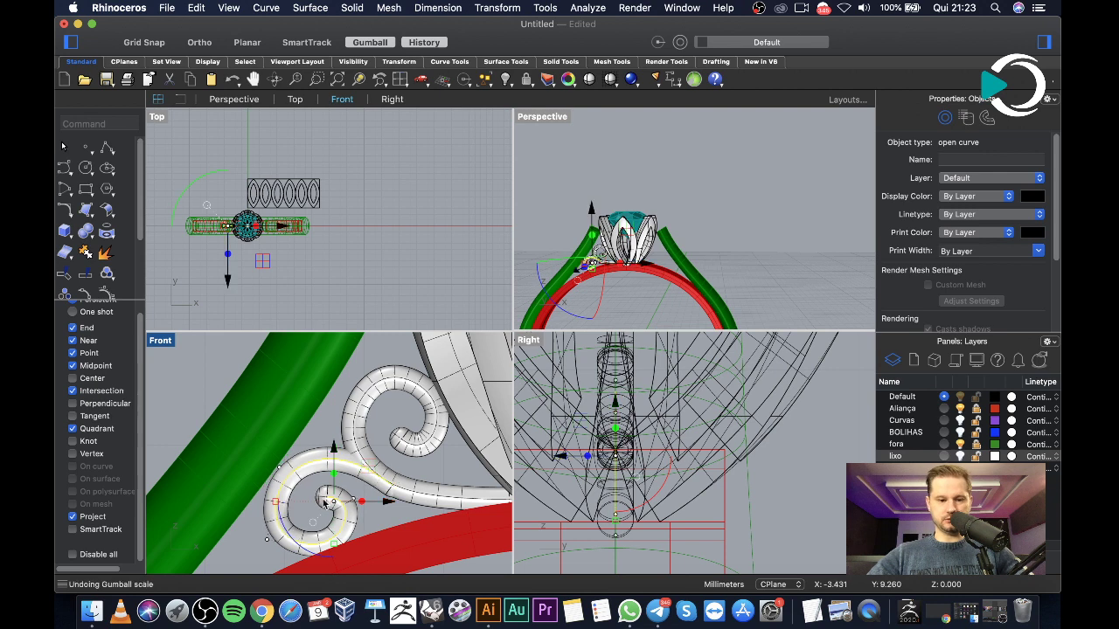
{"action": "left_click", "coordinate": [277, 468]}
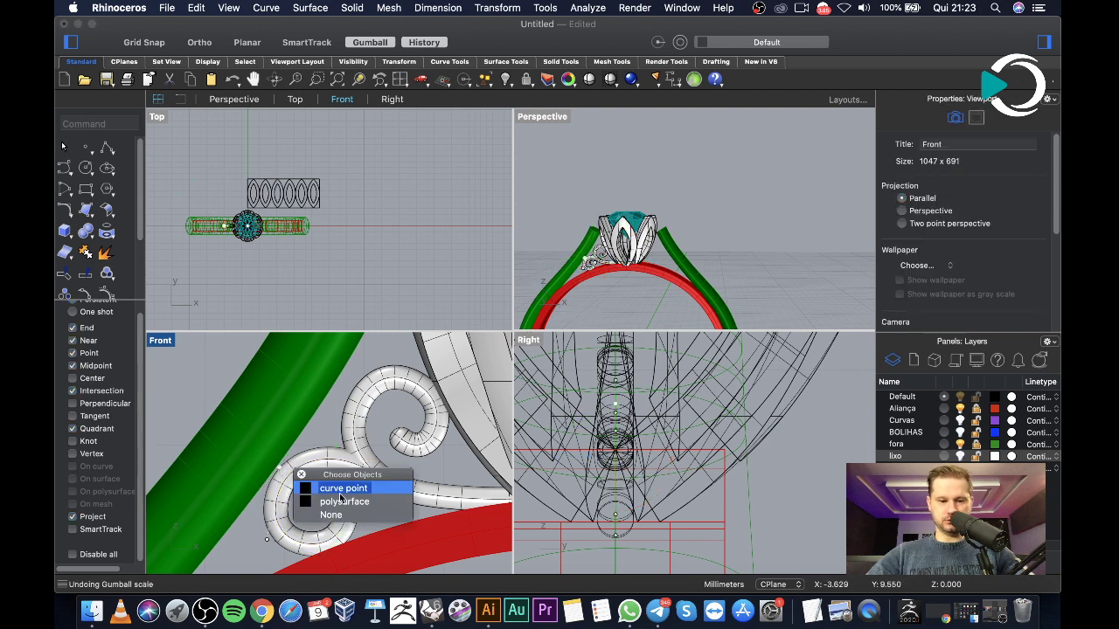
{"action": "left_click", "coordinate": [329, 489]}
{"action": "left_click_drag", "start_coordinate": [308, 434], "coordinate": [305, 429]}
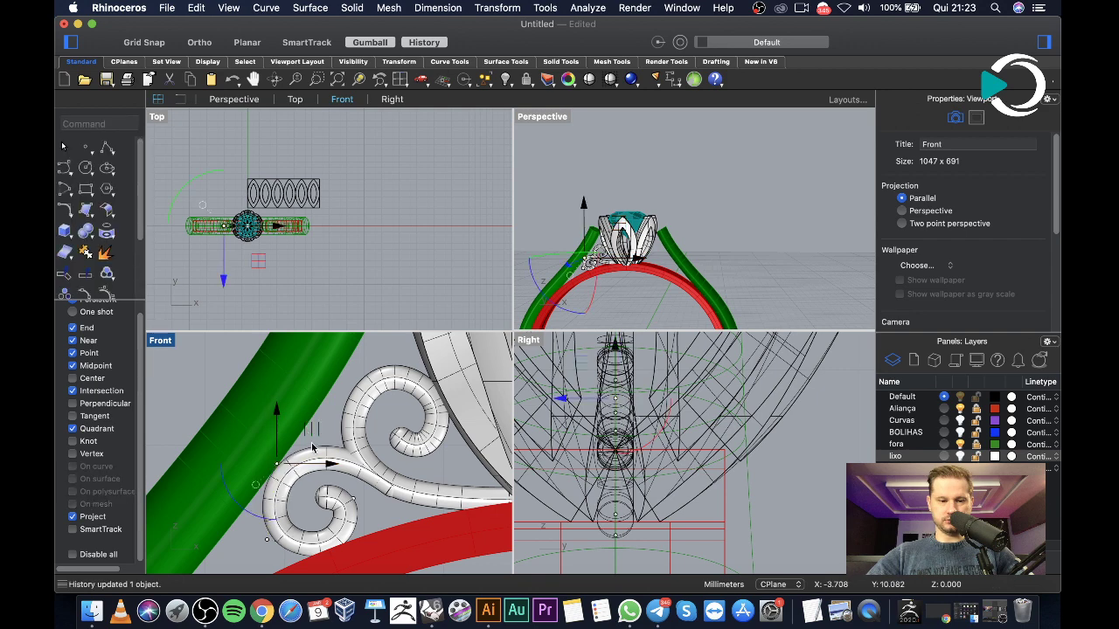
{"action": "key", "text": "Escape"}
{"action": "scroll", "coordinate": [325, 459], "scroll_direction": "down", "scroll_amount": 6}
{"action": "scroll", "coordinate": [357, 474], "scroll_direction": "up", "scroll_amount": 6}
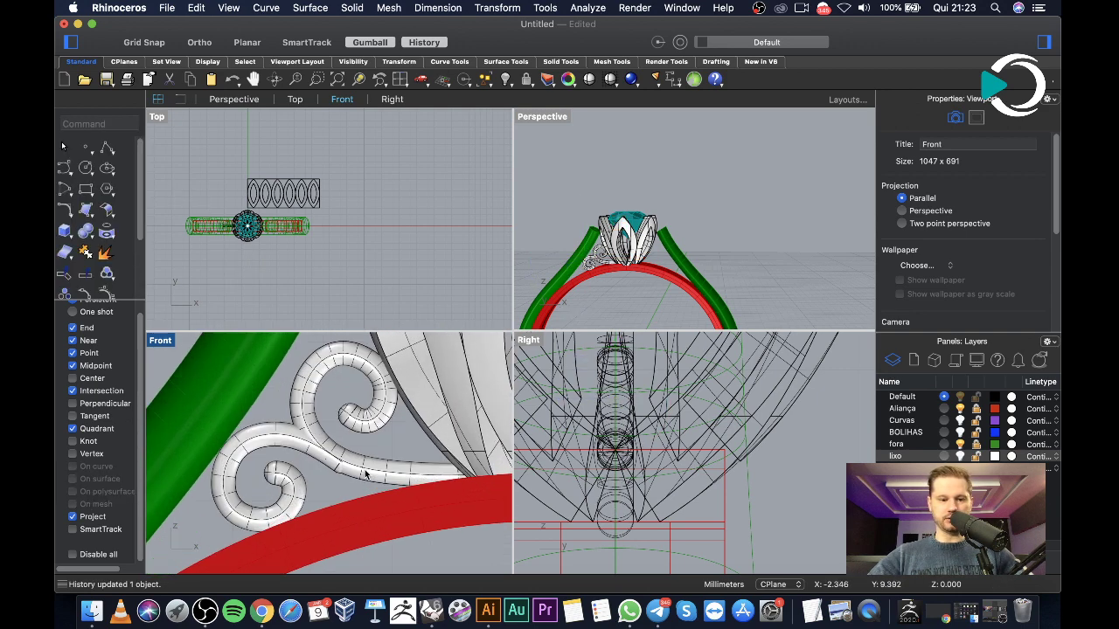
Switch the Front view to Wireframe display around the junction of the lower and upper scrolls
{"action": "left_click", "coordinate": [344, 473]}
{"action": "left_click", "coordinate": [280, 451]}
{"action": "scroll", "coordinate": [321, 463], "scroll_direction": "up", "scroll_amount": 3}
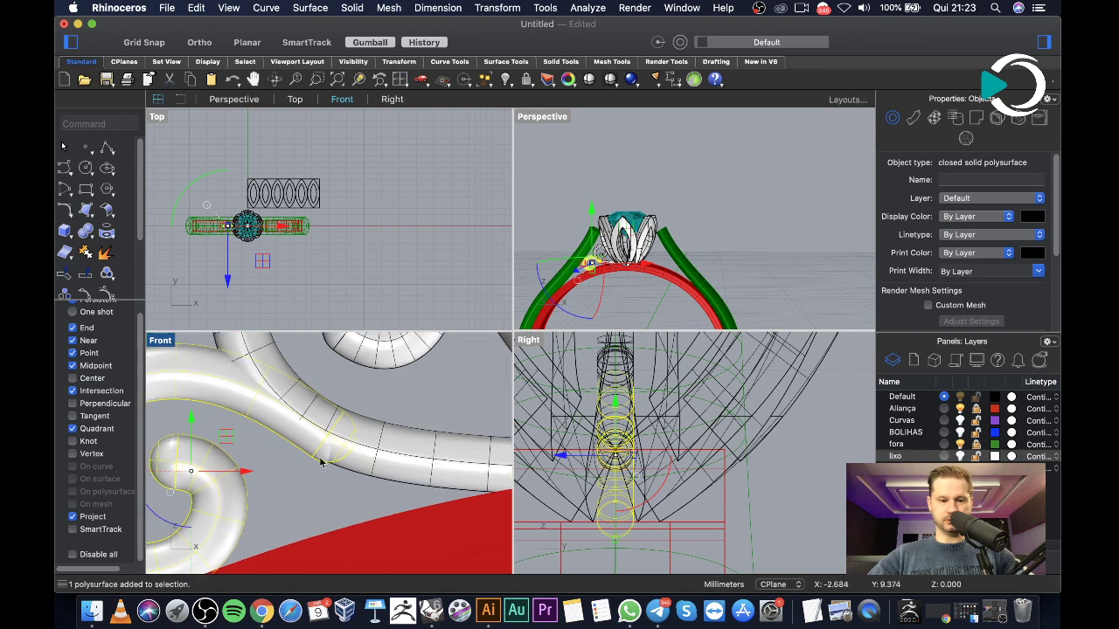
{"action": "left_click", "coordinate": [315, 429]}
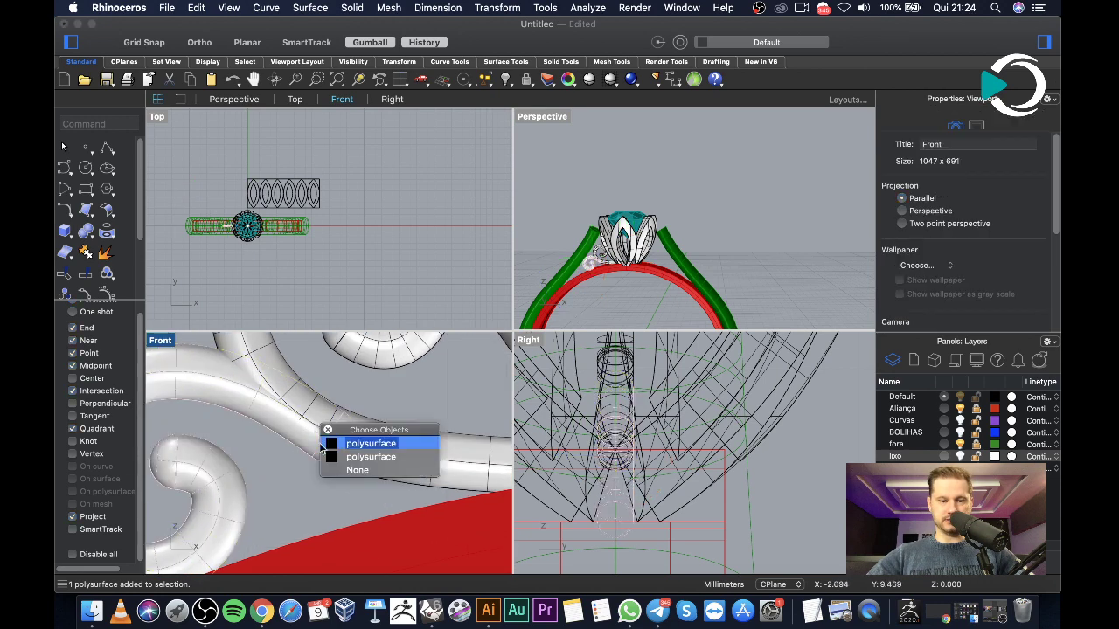
{"action": "left_click", "coordinate": [335, 504]}
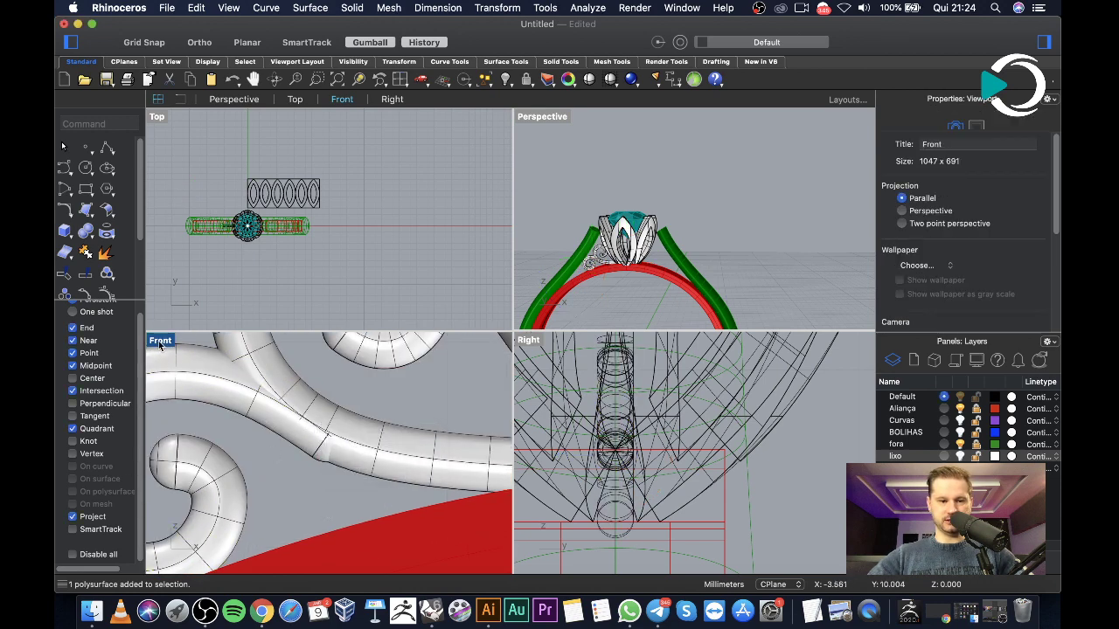
{"action": "left_click", "coordinate": [159, 345]}
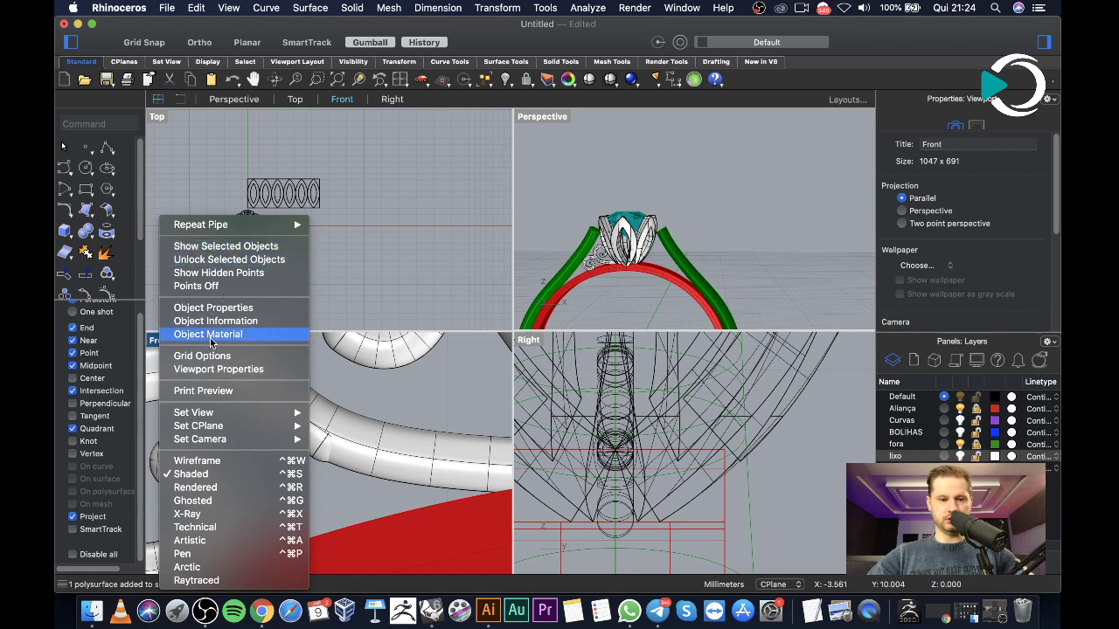
{"action": "left_click", "coordinate": [215, 463]}
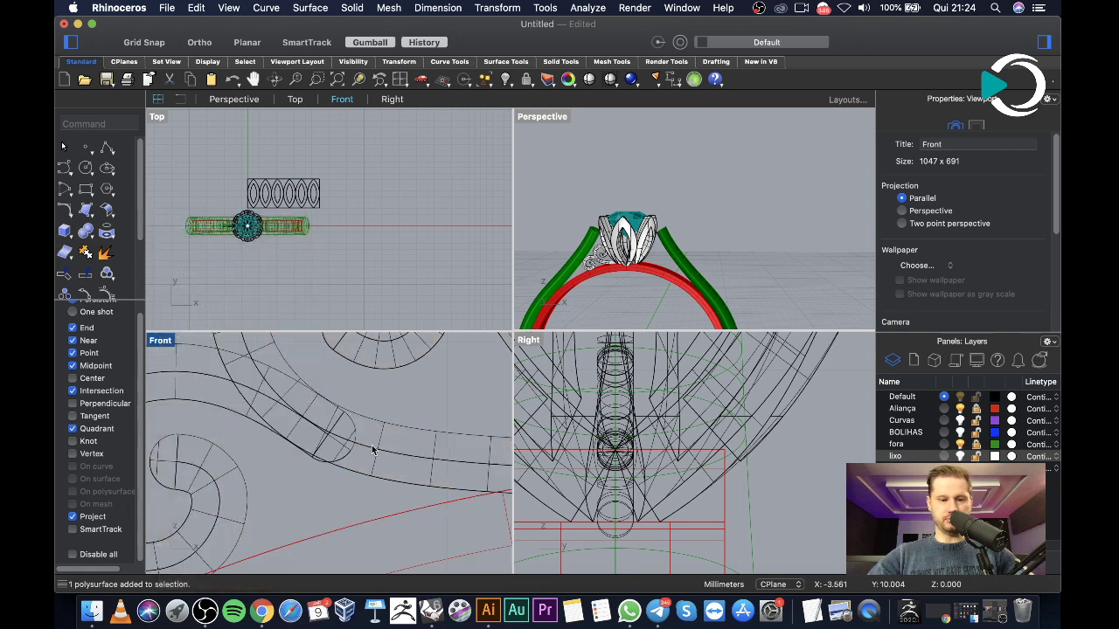
Shift the lower scroll curve's end points slightly up into the upper scroll, then restore the Front view's Shaded display
{"action": "left_click", "coordinate": [317, 428]}
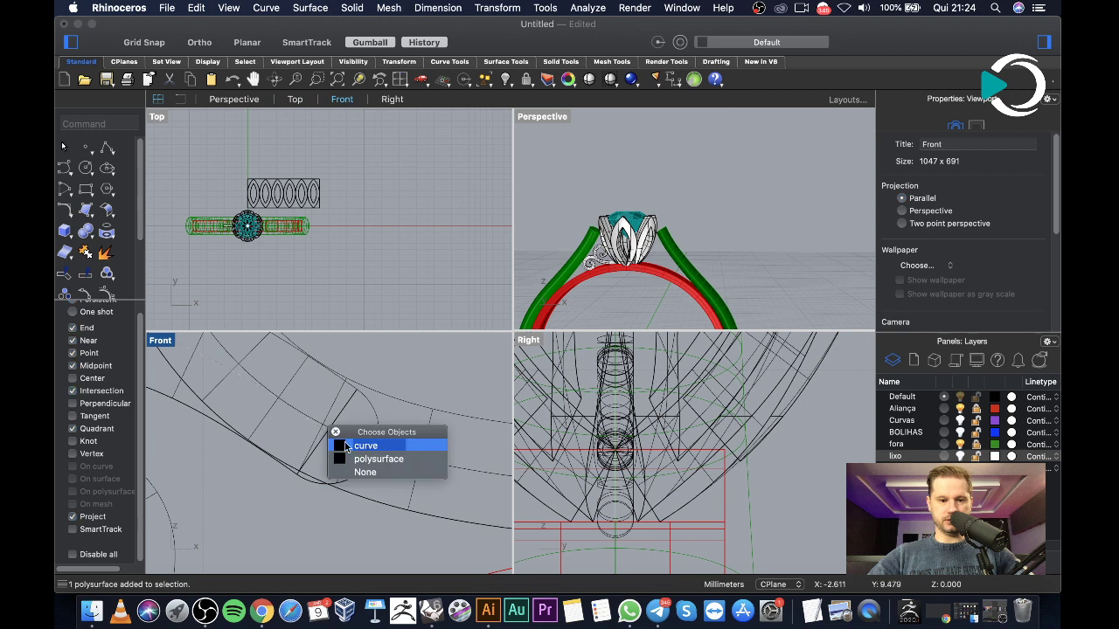
{"action": "left_click", "coordinate": [334, 444]}
{"action": "left_click_drag", "start_coordinate": [324, 426], "coordinate": [341, 446]}
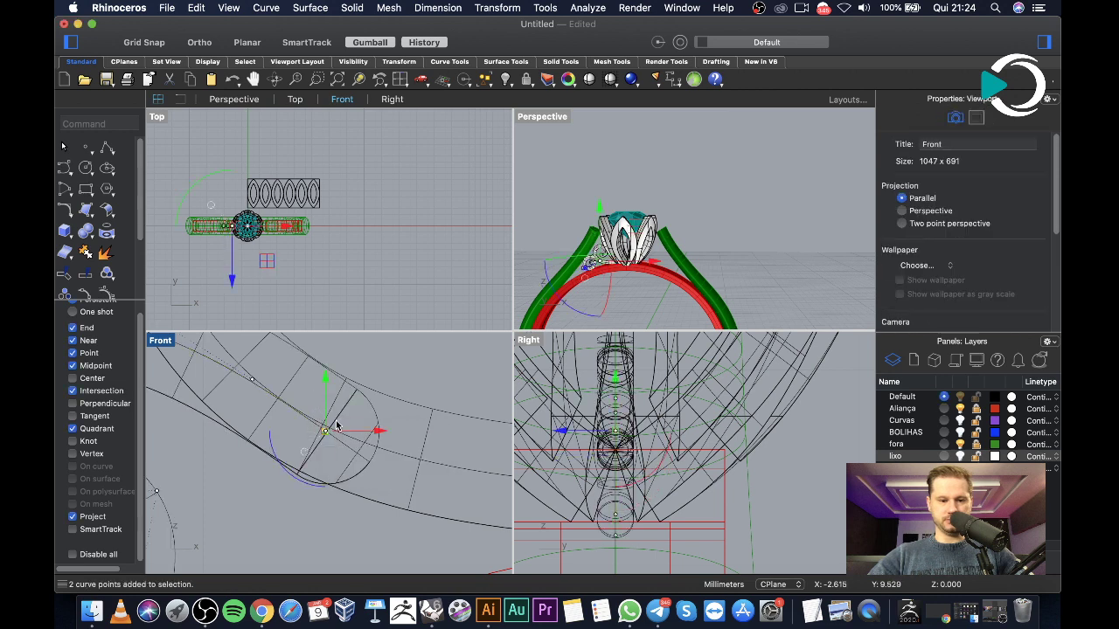
{"action": "left_click_drag", "start_coordinate": [359, 397], "coordinate": [363, 392]}
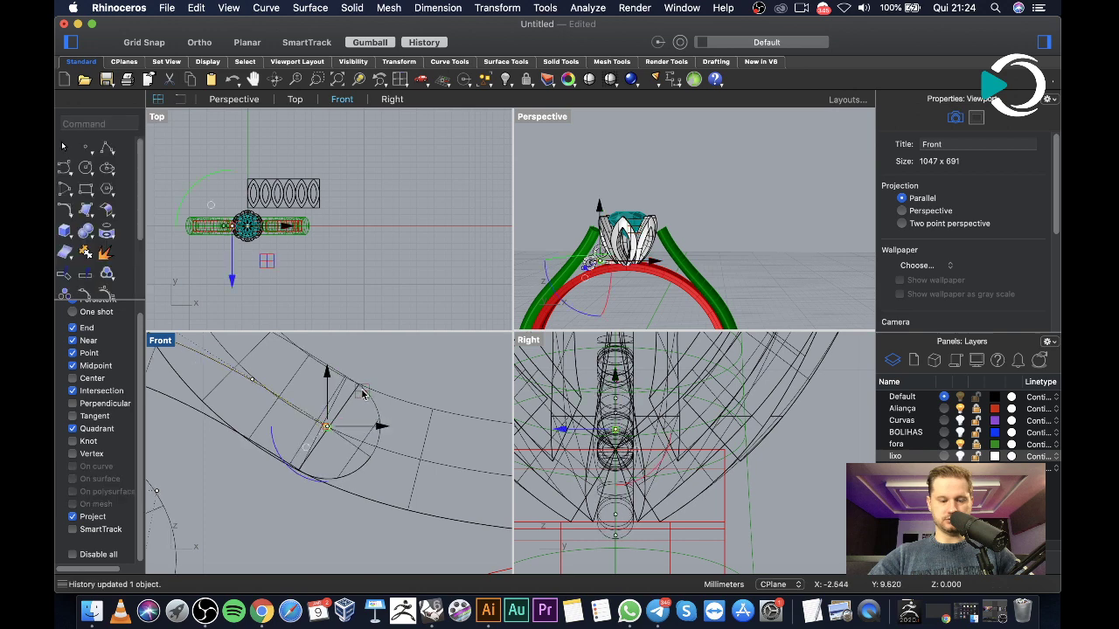
{"action": "key", "text": "Escape"}
{"action": "scroll", "coordinate": [363, 398], "scroll_direction": "down", "scroll_amount": 5}
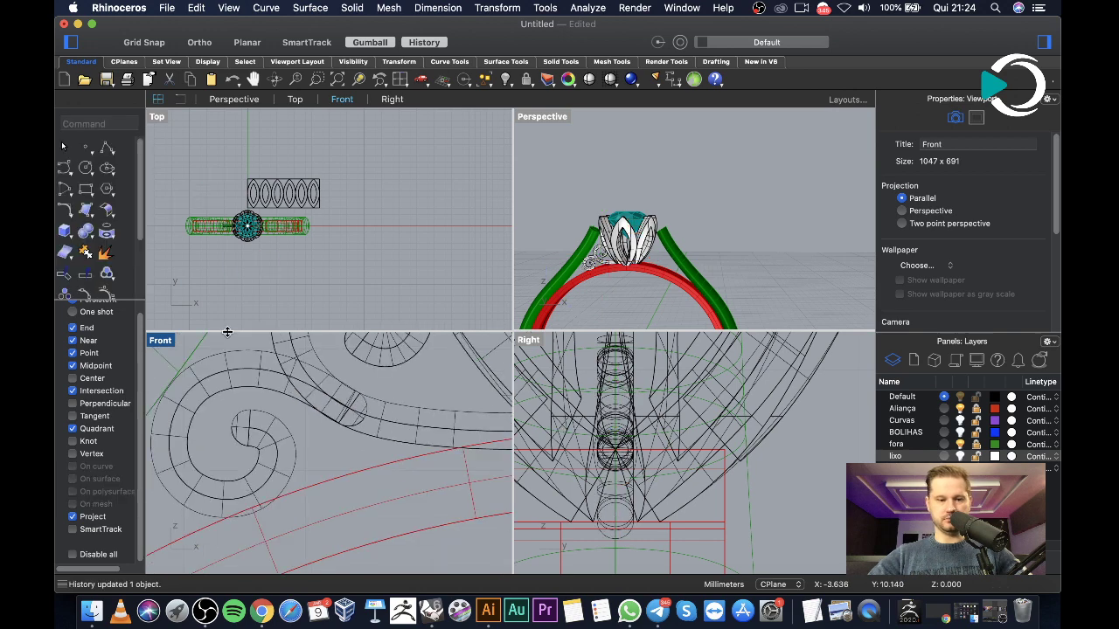
{"action": "left_click", "coordinate": [168, 344]}
{"action": "left_click", "coordinate": [236, 477]}
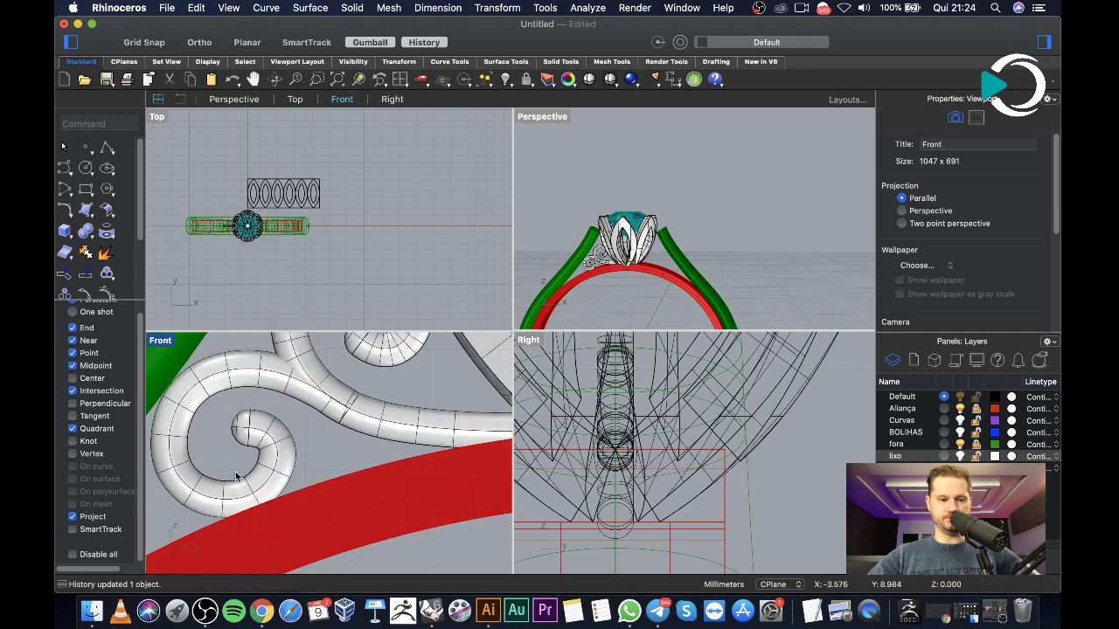
Scale both scrolls and their curves in the Top view to stretch them across the band's width
{"action": "scroll", "coordinate": [306, 452], "scroll_direction": "down", "scroll_amount": 3}
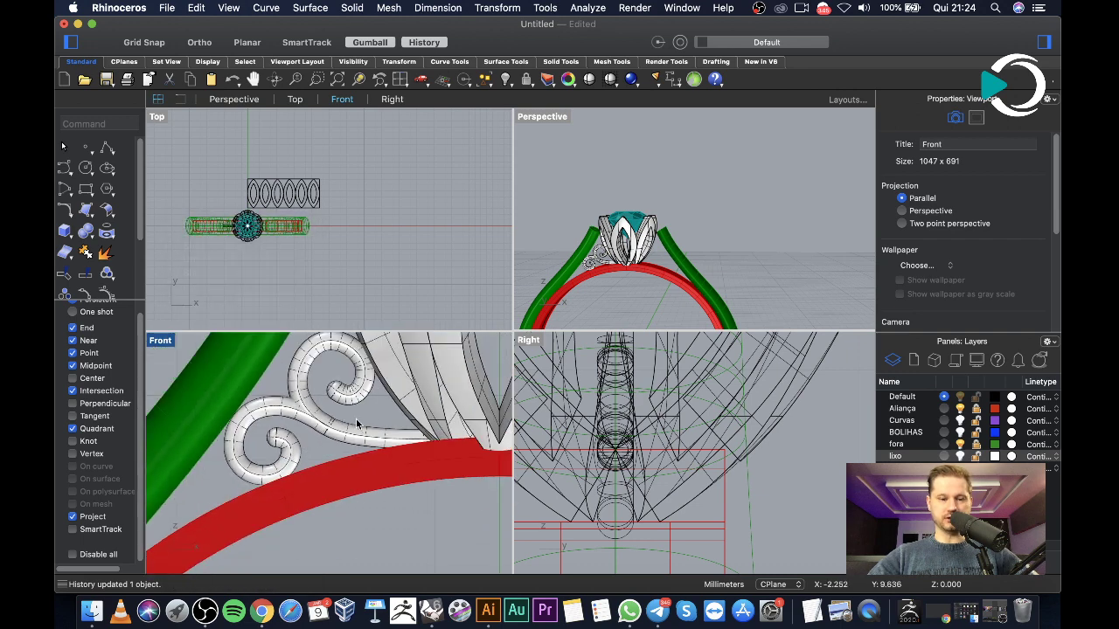
{"action": "left_click", "coordinate": [280, 433]}
{"action": "scroll", "coordinate": [171, 206], "scroll_direction": "up", "scroll_amount": 6}
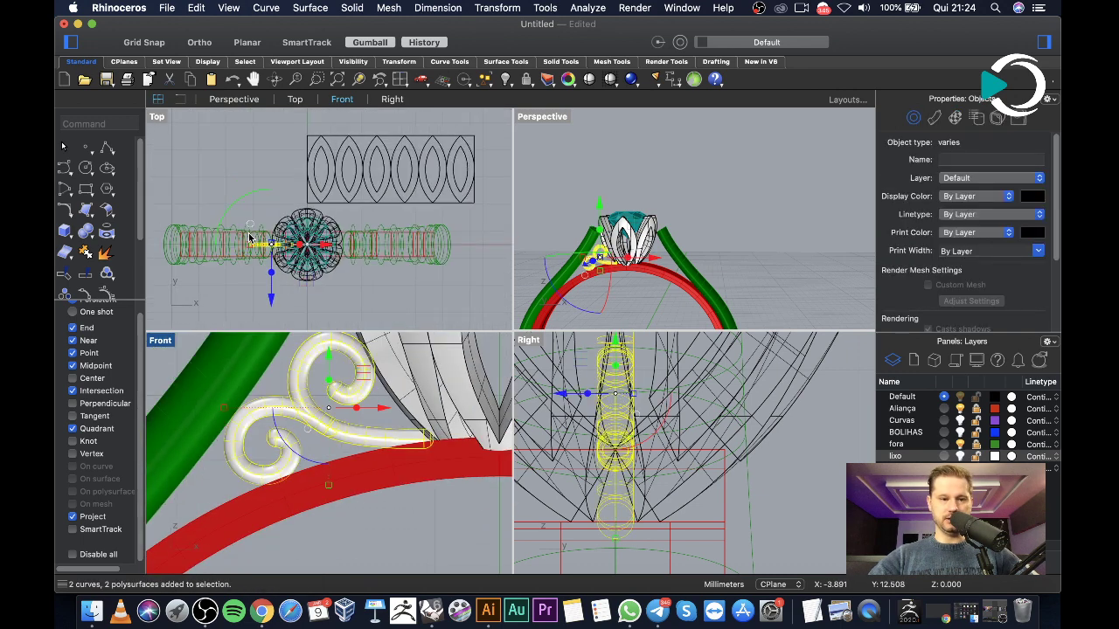
{"action": "scroll", "coordinate": [296, 207], "scroll_direction": "up", "scroll_amount": 5}
{"action": "left_click_drag", "start_coordinate": [311, 214], "coordinate": [312, 187]}
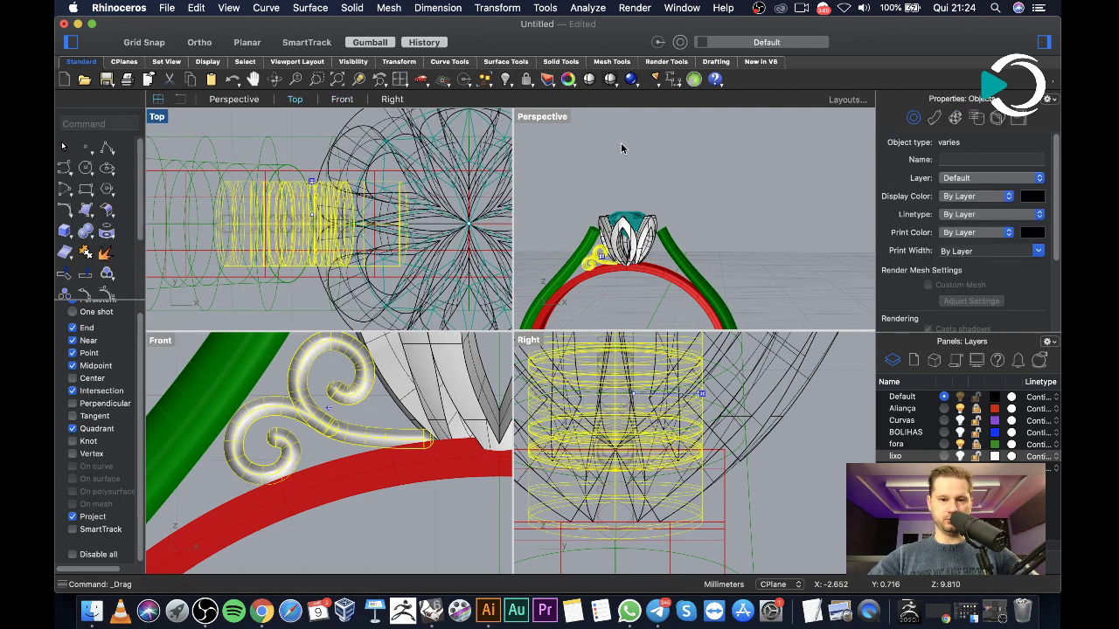
{"action": "left_click", "coordinate": [665, 220]}
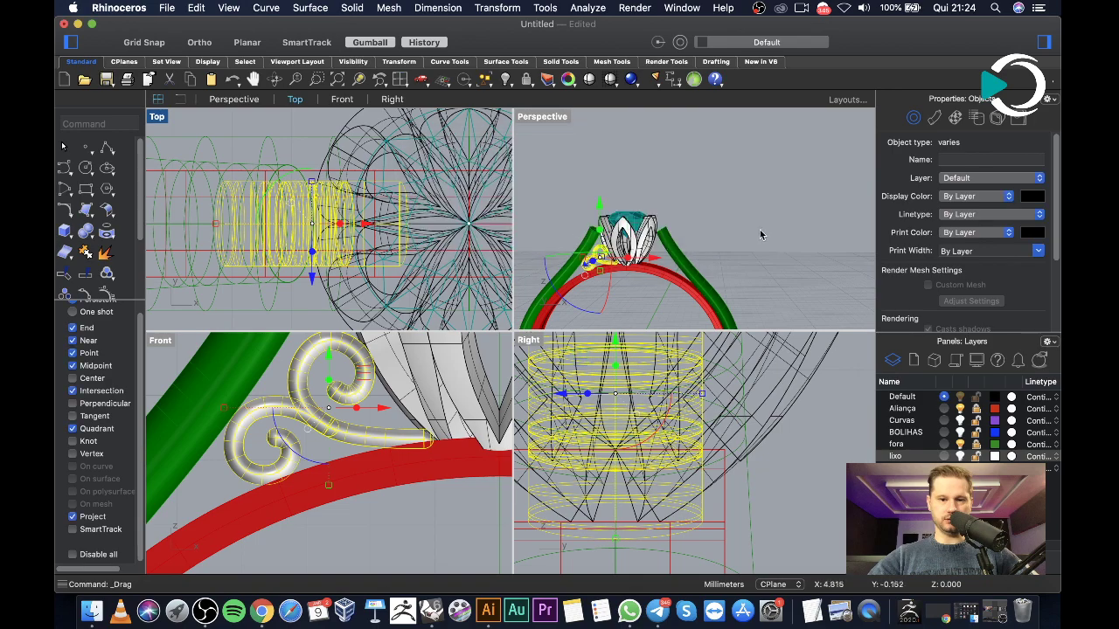
{"action": "left_click", "coordinate": [741, 242]}
Inspect the widened scrolls against the band and setting in the Perspective view
{"action": "scroll", "coordinate": [642, 293], "scroll_direction": "up", "scroll_amount": 6}
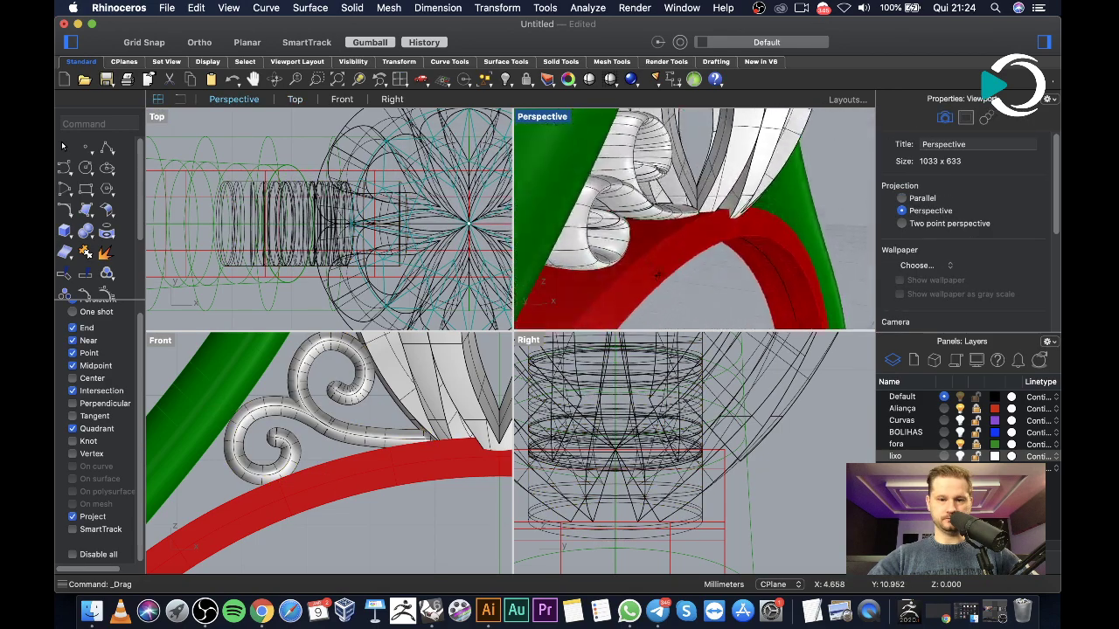
{"action": "scroll", "coordinate": [626, 242], "scroll_direction": "down", "scroll_amount": 5}
{"action": "mouse_move", "coordinate": [626, 242]}
{"action": "right_mouse_down"}
{"action": "mouse_move", "coordinate": [606, 268]}
{"action": "mouse_move", "coordinate": [622, 230]}
{"action": "mouse_move", "coordinate": [591, 255]}
{"action": "mouse_move", "coordinate": [610, 246]}
{"action": "right_mouse_up"}
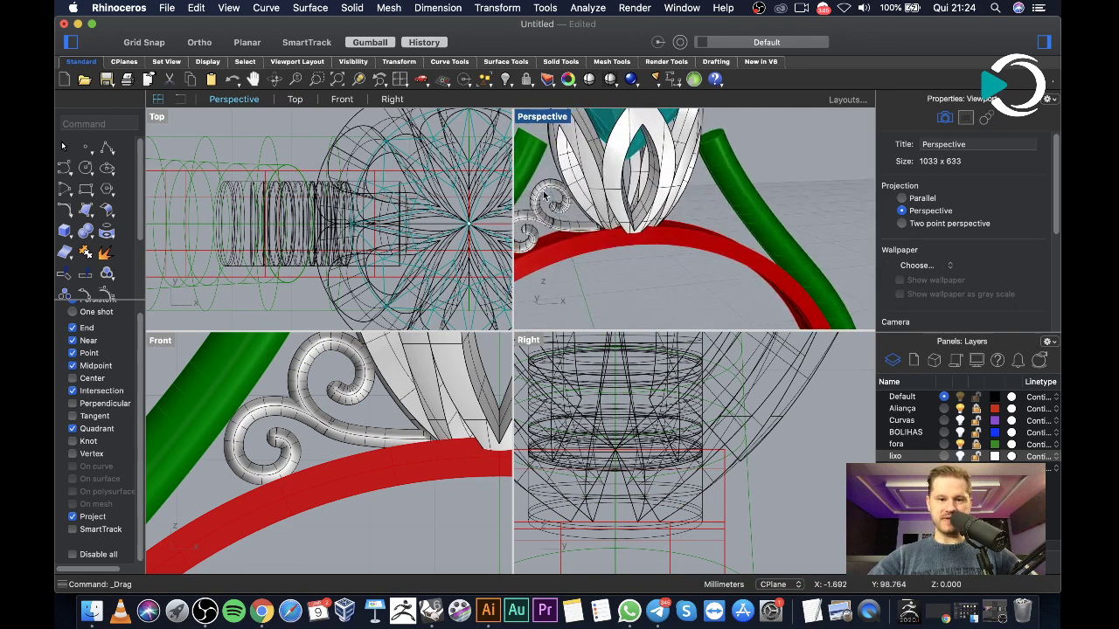
{"action": "scroll", "coordinate": [543, 196], "scroll_direction": "down", "scroll_amount": 4}
{"action": "right_click_drag", "start_coordinate": [543, 196], "coordinate": [545, 194]}
{"action": "scroll", "coordinate": [545, 194], "scroll_direction": "up", "scroll_amount": 8}
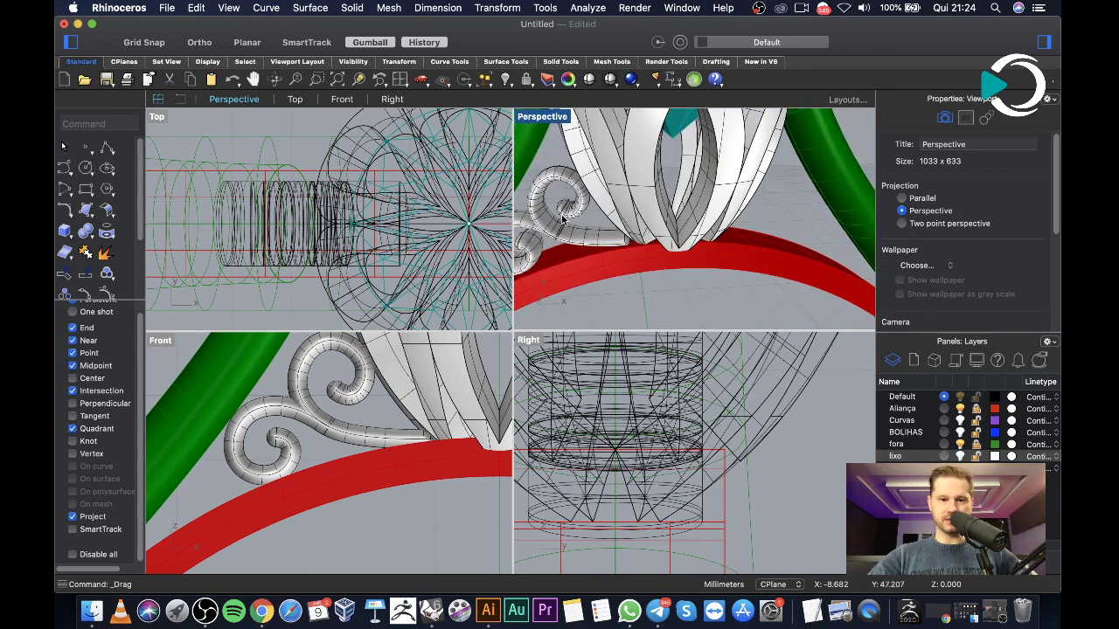
{"action": "scroll", "coordinate": [562, 220], "scroll_direction": "down", "scroll_amount": 3}
{"action": "scroll", "coordinate": [572, 236], "scroll_direction": "up", "scroll_amount": 3}
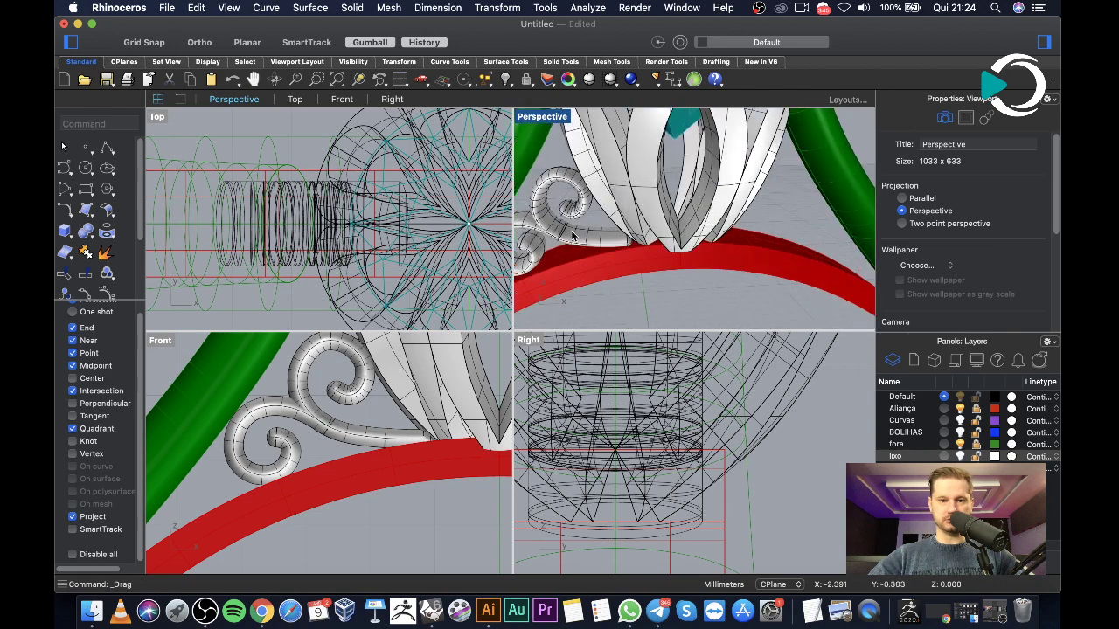
Mirror copies of both scroll pipes to the other side of the setting about the vertical plane through the origin (0)
{"action": "left_click", "coordinate": [573, 236]}
{"action": "scroll", "coordinate": [564, 241], "scroll_direction": "down", "scroll_amount": 3}
{"action": "scroll", "coordinate": [503, 240], "scroll_direction": "up", "scroll_amount": 2}
{"action": "scroll", "coordinate": [540, 234], "scroll_direction": "up", "scroll_amount": 3}
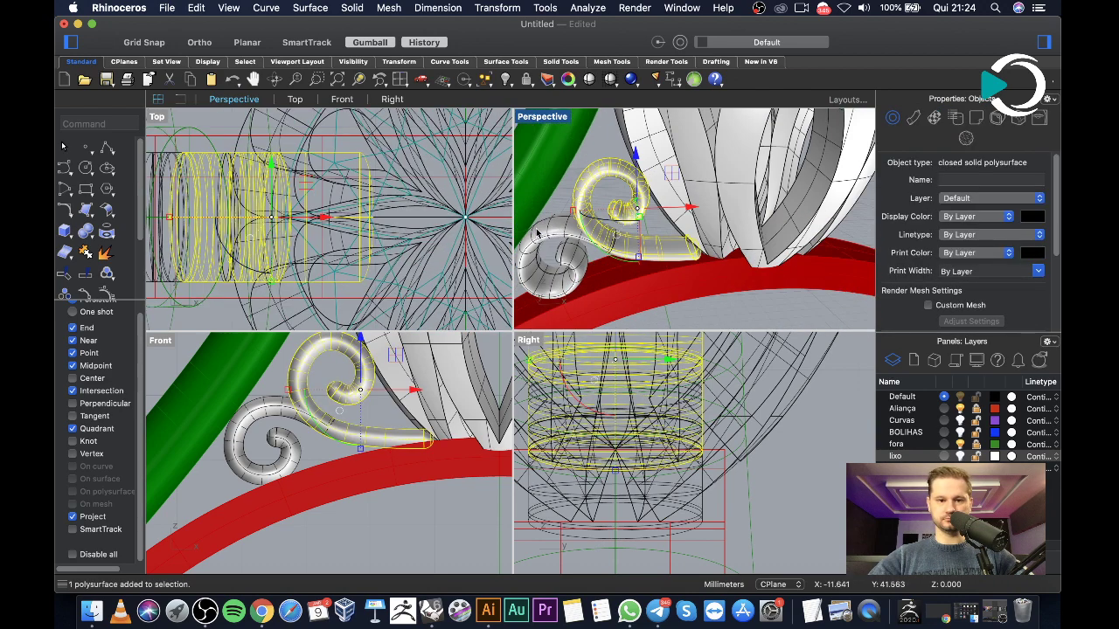
{"action": "left_click", "coordinate": [538, 234], "text": "shift"}
{"action": "scroll", "coordinate": [331, 413], "scroll_direction": "down", "scroll_amount": 3}
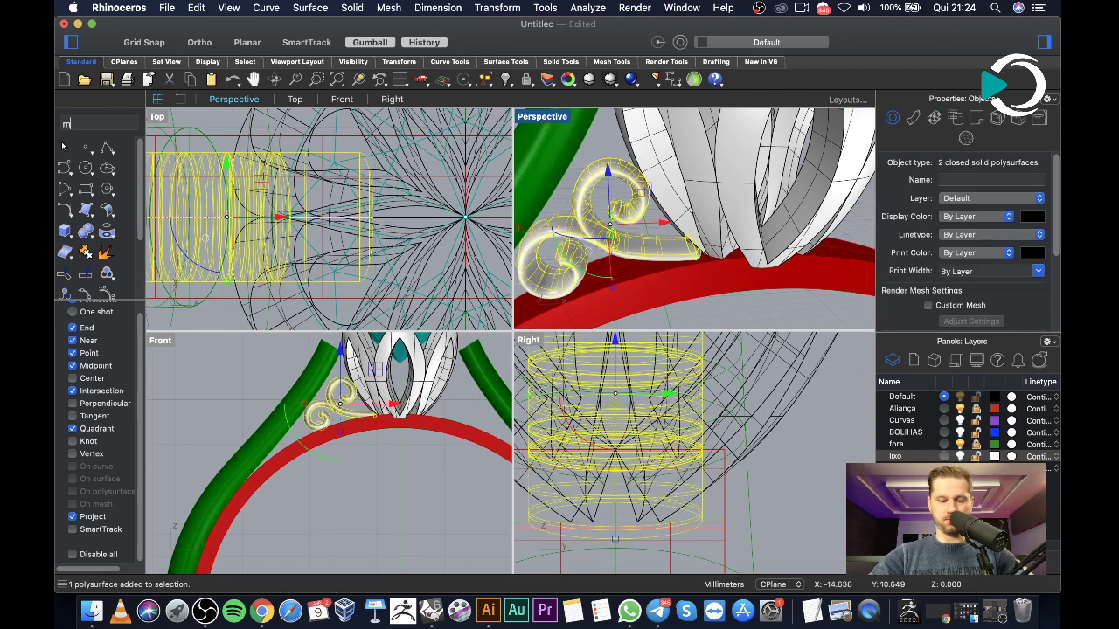
{"action": "type", "text": "mi"}
{"action": "right_click", "coordinate": [330, 413]}
{"action": "type", "text": "0"}
{"action": "key", "text": "Return"}
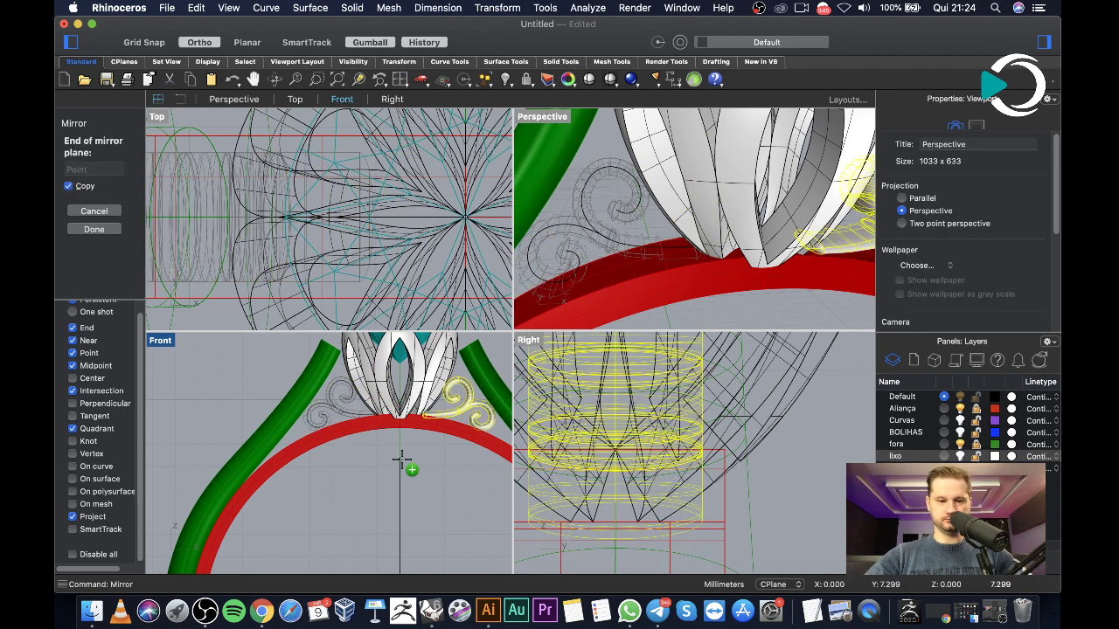
{"action": "left_click", "coordinate": [401, 461]}
{"action": "key", "text": "Escape"}
Examine the whole ring from the front and several perspective angles, checking the scrolls between shank, band and setting
{"action": "scroll", "coordinate": [392, 429], "scroll_direction": "down", "scroll_amount": 3}
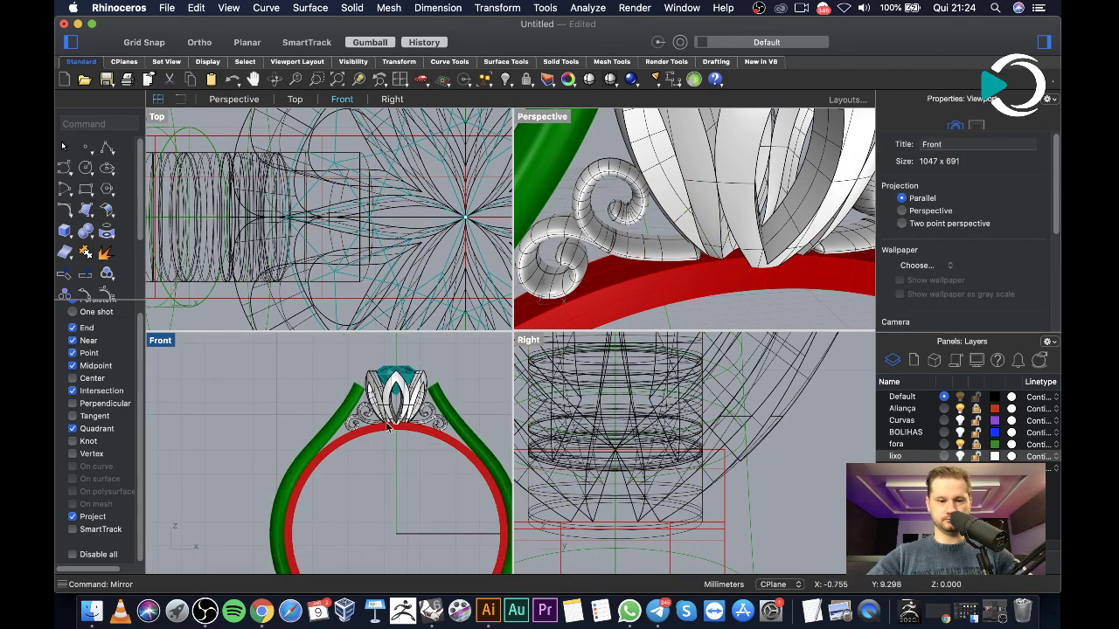
{"action": "scroll", "coordinate": [358, 407], "scroll_direction": "up", "scroll_amount": 3}
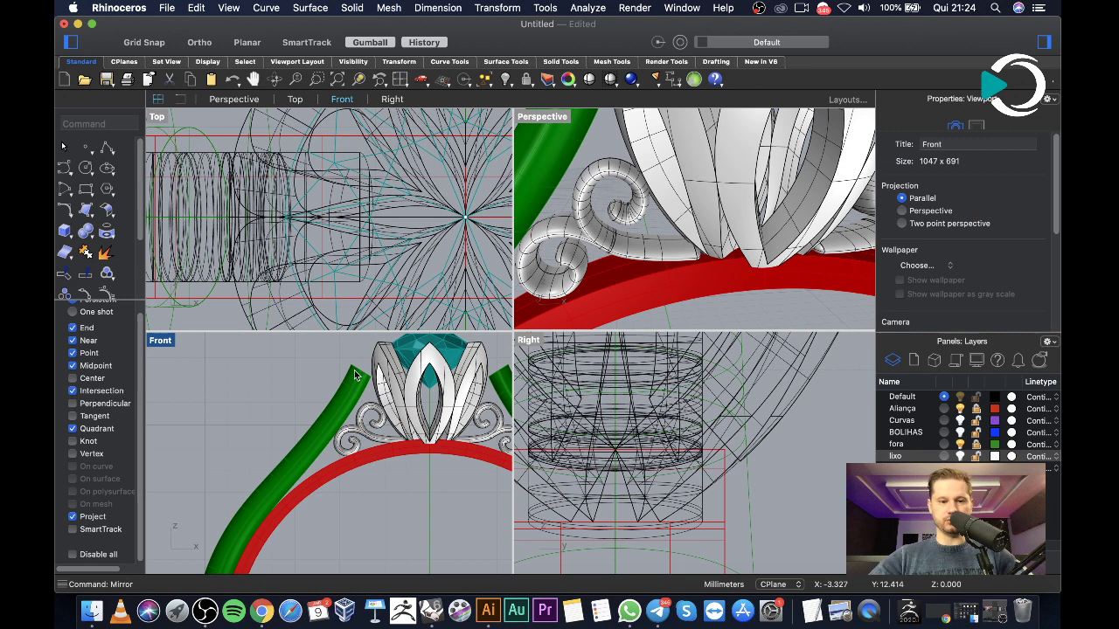
{"action": "scroll", "coordinate": [356, 387], "scroll_direction": "down", "scroll_amount": 4}
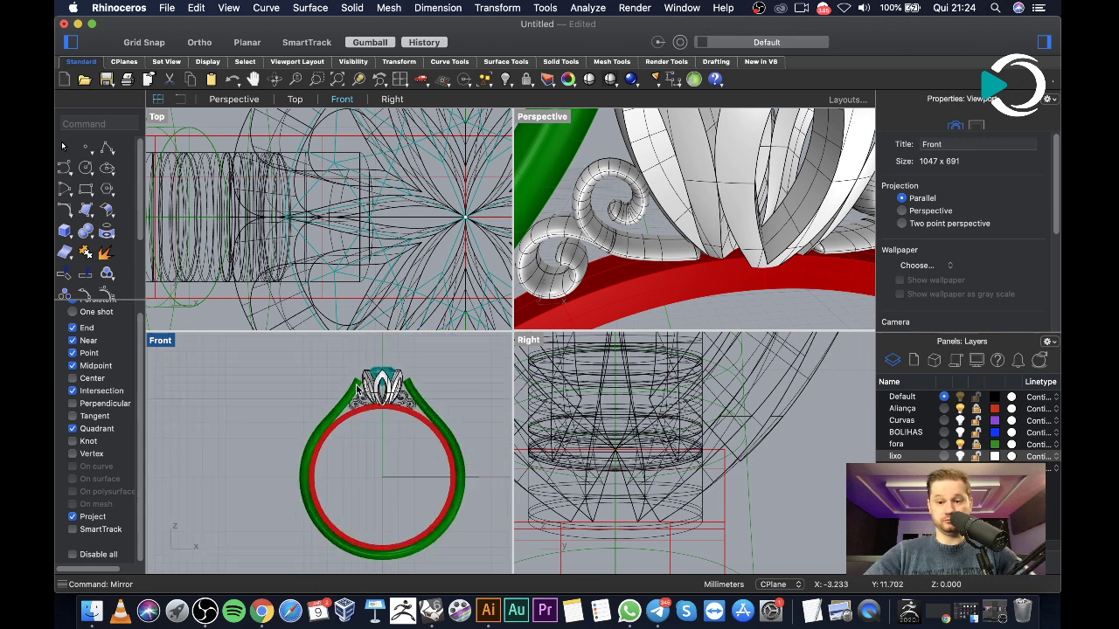
{"action": "scroll", "coordinate": [393, 424], "scroll_direction": "down", "scroll_amount": 2}
{"action": "right_click_drag", "start_coordinate": [691, 188], "coordinate": [756, 254]}
{"action": "scroll", "coordinate": [735, 210], "scroll_direction": "down", "scroll_amount": 4}
{"action": "right_click_drag", "start_coordinate": [734, 209], "coordinate": [564, 243]}
{"action": "scroll", "coordinate": [654, 178], "scroll_direction": "down", "scroll_amount": 5}
{"action": "scroll", "coordinate": [645, 207], "scroll_direction": "up", "scroll_amount": 5}
{"action": "right_click_drag", "start_coordinate": [645, 206], "coordinate": [714, 137]}
{"action": "scroll", "coordinate": [628, 185], "scroll_direction": "up", "scroll_amount": 10}
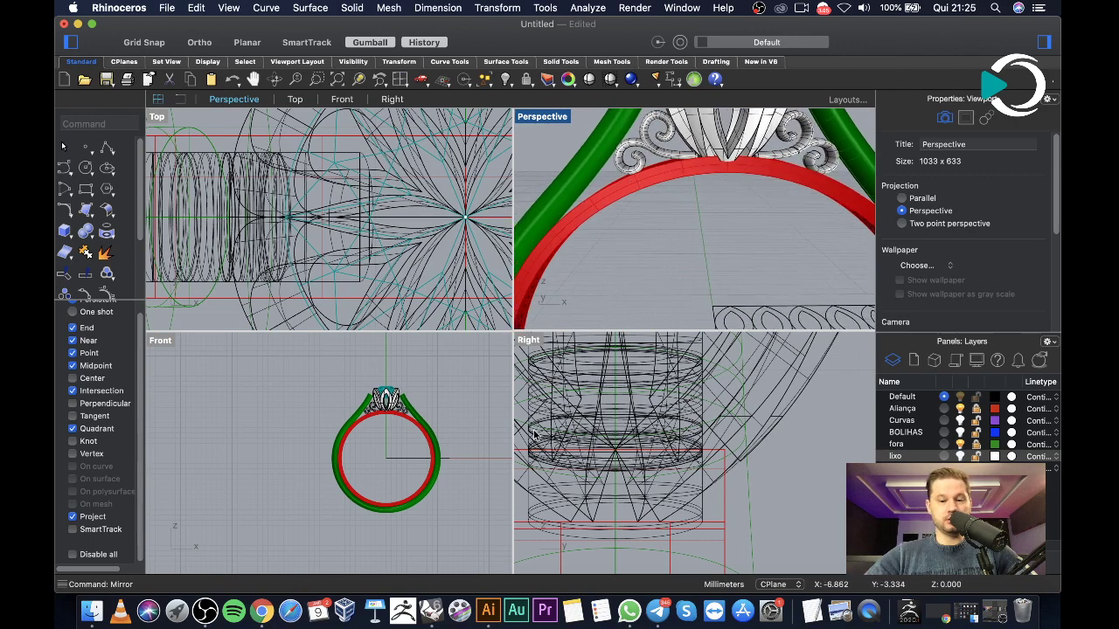
{"action": "scroll", "coordinate": [625, 213], "scroll_direction": "down", "scroll_amount": 5}
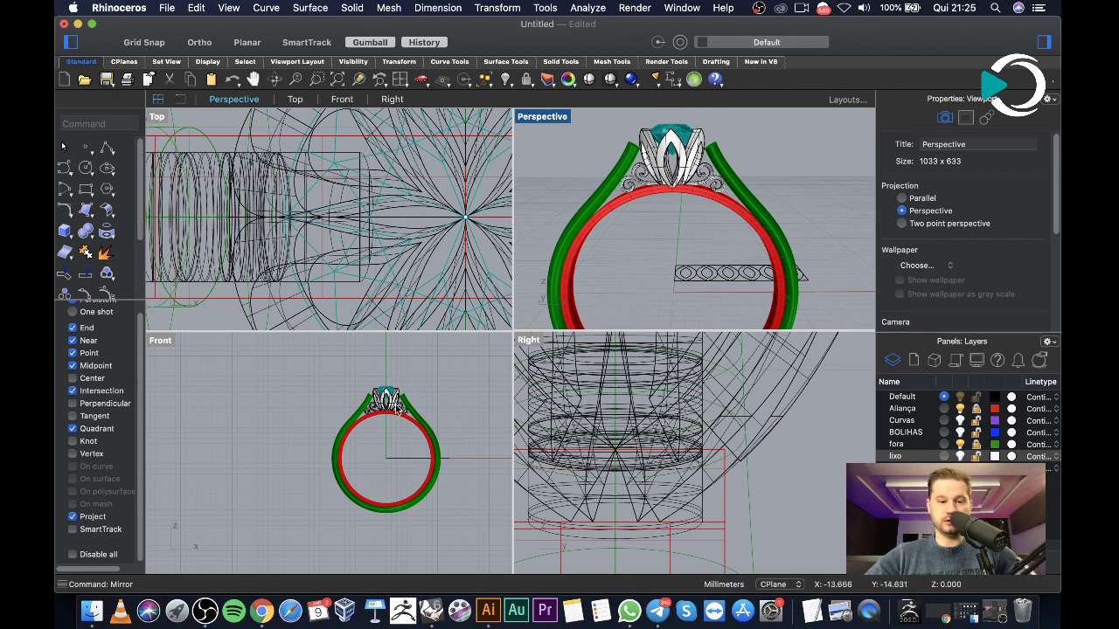
{"action": "scroll", "coordinate": [411, 394], "scroll_direction": "up", "scroll_amount": 10}
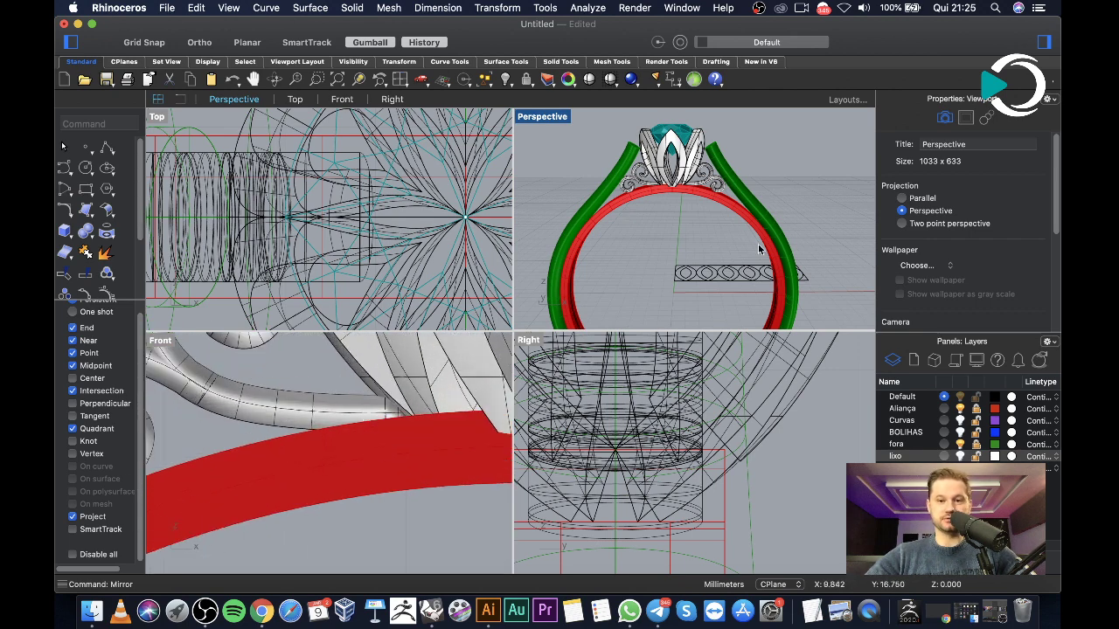
{"action": "right_click_drag", "start_coordinate": [690, 187], "coordinate": [684, 215]}
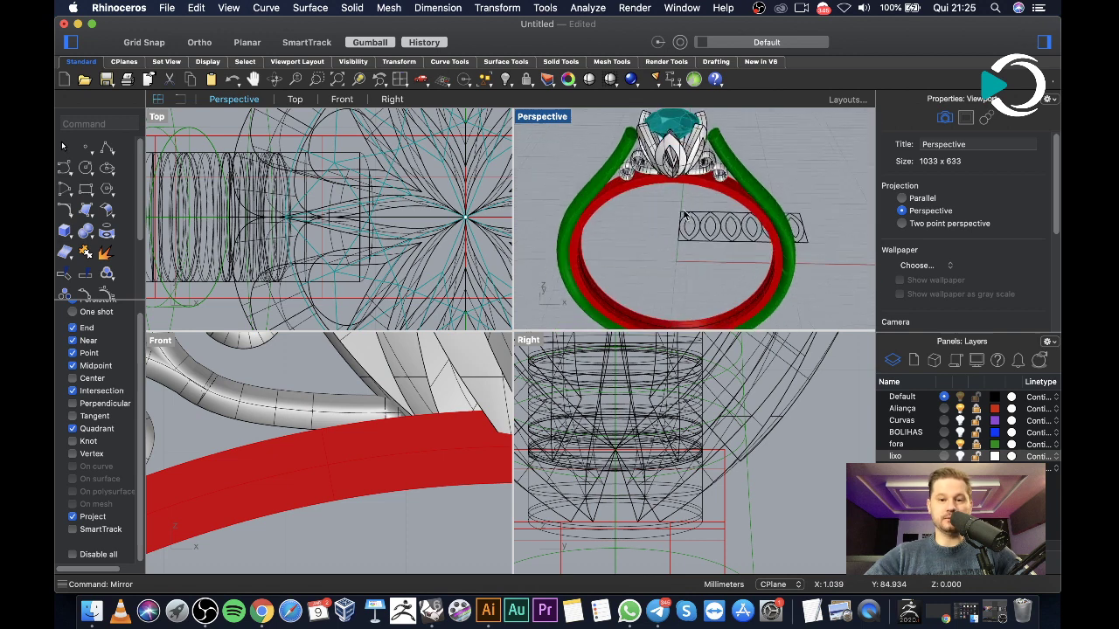
{"action": "scroll", "coordinate": [684, 215], "scroll_direction": "down", "scroll_amount": 5}
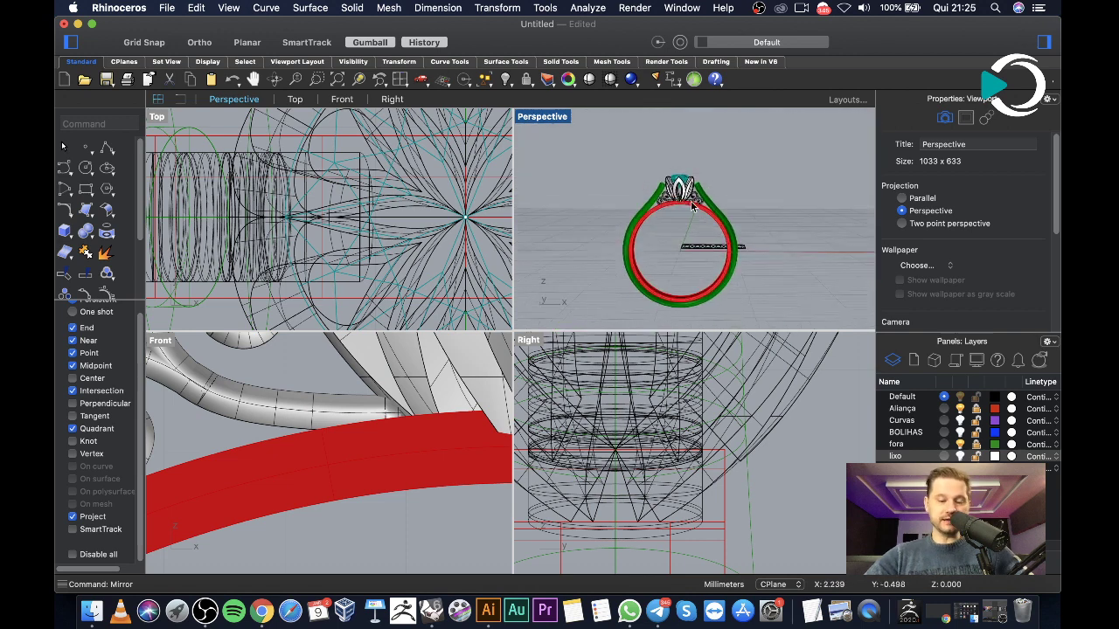
Switch to Google Chrome and look through the earlier live chat comments in YouTube Studio
{"action": "left_click", "coordinate": [262, 610]}
{"action": "scroll", "coordinate": [288, 319], "scroll_direction": "up", "scroll_amount": 5}
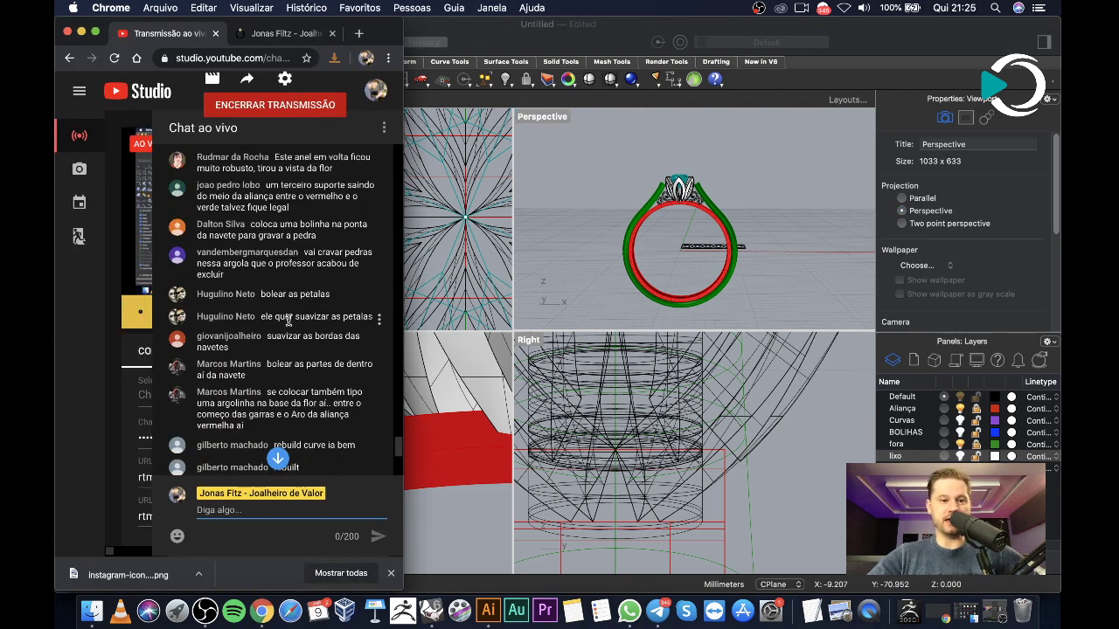
Go back through the live chat to the earlier viewer comments about the navettes and the green side of the ring
{"action": "scroll", "coordinate": [288, 320], "scroll_direction": "down", "scroll_amount": 5}
{"action": "scroll", "coordinate": [288, 320], "scroll_direction": "up", "scroll_amount": 4}
{"action": "scroll", "coordinate": [288, 320], "scroll_direction": "up", "scroll_amount": 3}
{"action": "scroll", "coordinate": [294, 213], "scroll_direction": "up", "scroll_amount": 1}
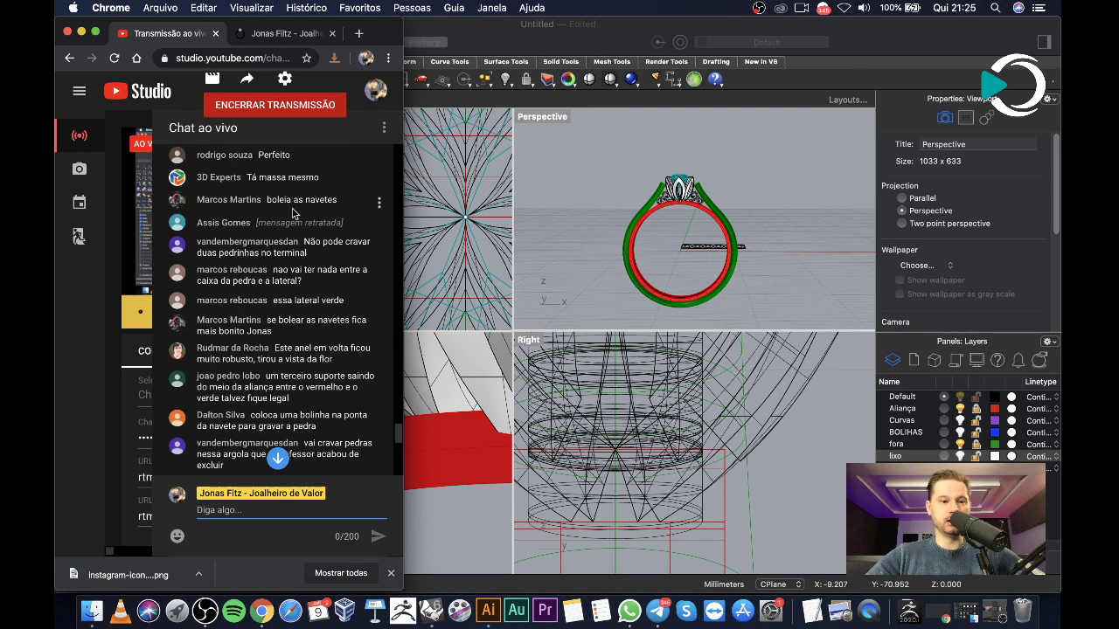
{"action": "scroll", "coordinate": [294, 214], "scroll_direction": "up", "scroll_amount": 1}
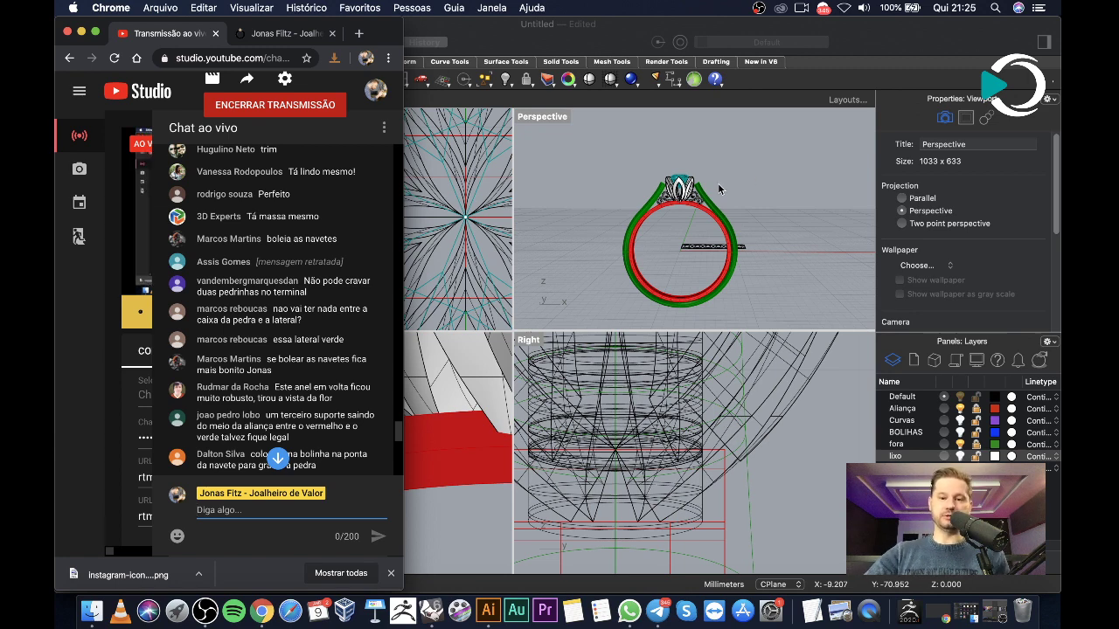
Switch to Rhinoceros and examine the ring's stone setting and scrolls up close in the Perspective view
{"action": "right_click_drag", "start_coordinate": [718, 183], "coordinate": [703, 214]}
{"action": "scroll", "coordinate": [699, 181], "scroll_direction": "up", "scroll_amount": 8}
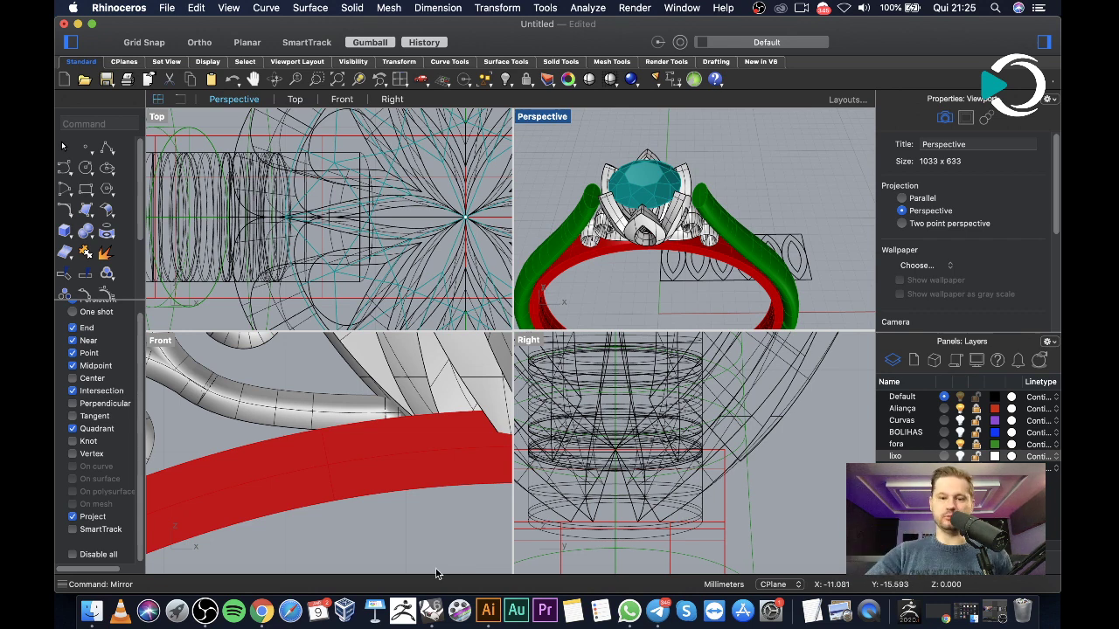
Return to Google Chrome and find the chat question about the space between the stone setting and the green side
{"action": "left_click", "coordinate": [251, 618]}
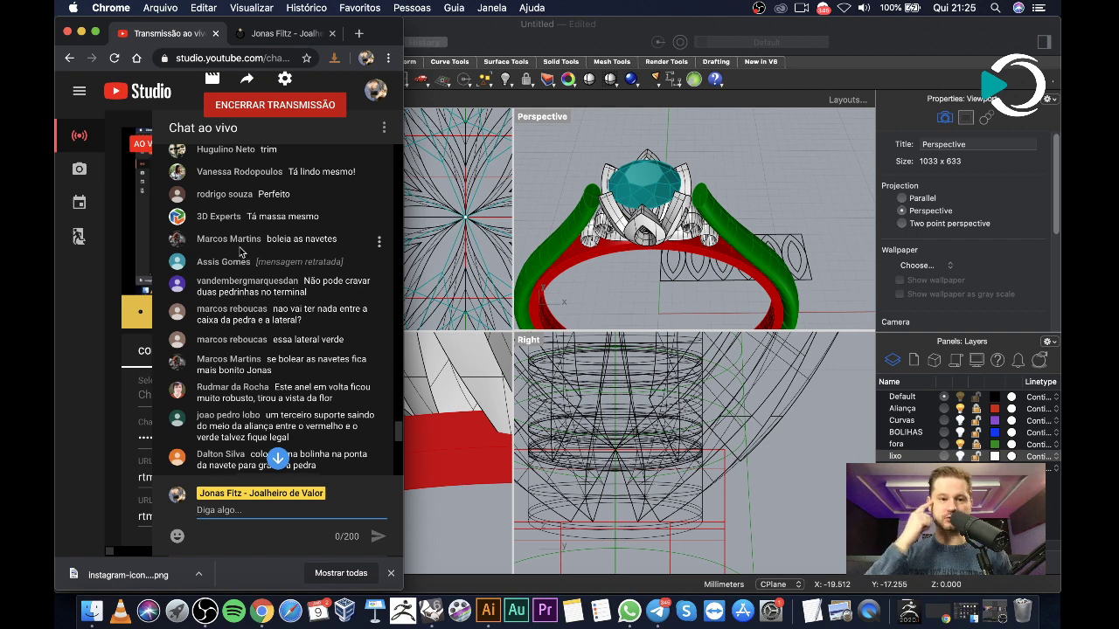
{"action": "scroll", "coordinate": [240, 252], "scroll_direction": "up", "scroll_amount": 5}
{"action": "scroll", "coordinate": [240, 252], "scroll_direction": "up", "scroll_amount": 5}
{"action": "scroll", "coordinate": [241, 251], "scroll_direction": "up", "scroll_amount": 10}
{"action": "scroll", "coordinate": [262, 262], "scroll_direction": "down", "scroll_amount": 8}
{"action": "scroll", "coordinate": [343, 350], "scroll_direction": "up", "scroll_amount": 6}
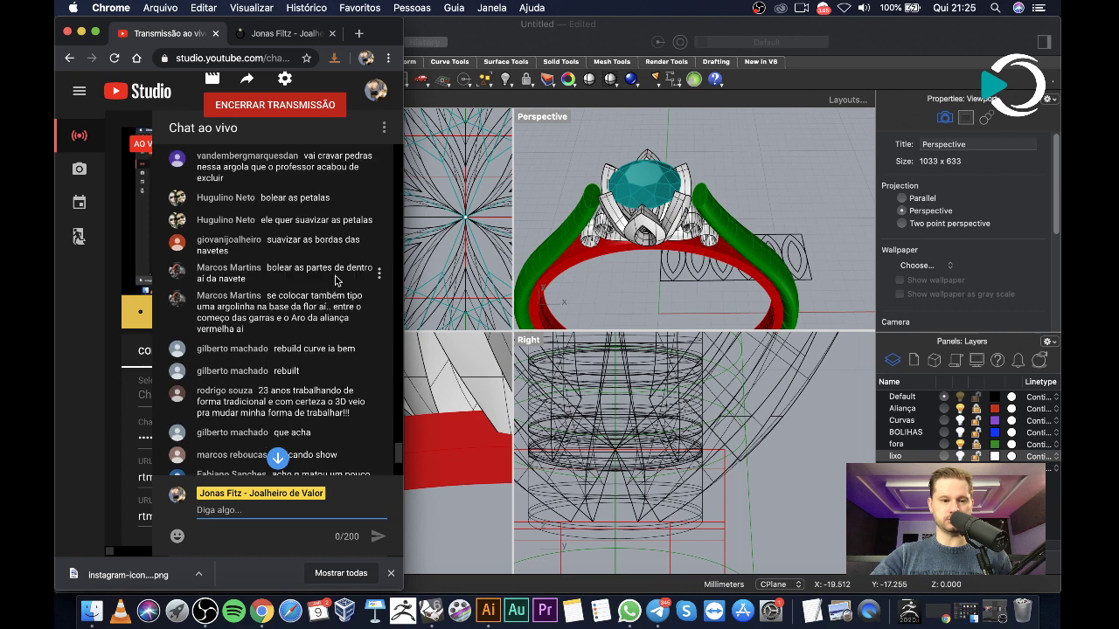
{"action": "scroll", "coordinate": [325, 239], "scroll_direction": "up", "scroll_amount": 1}
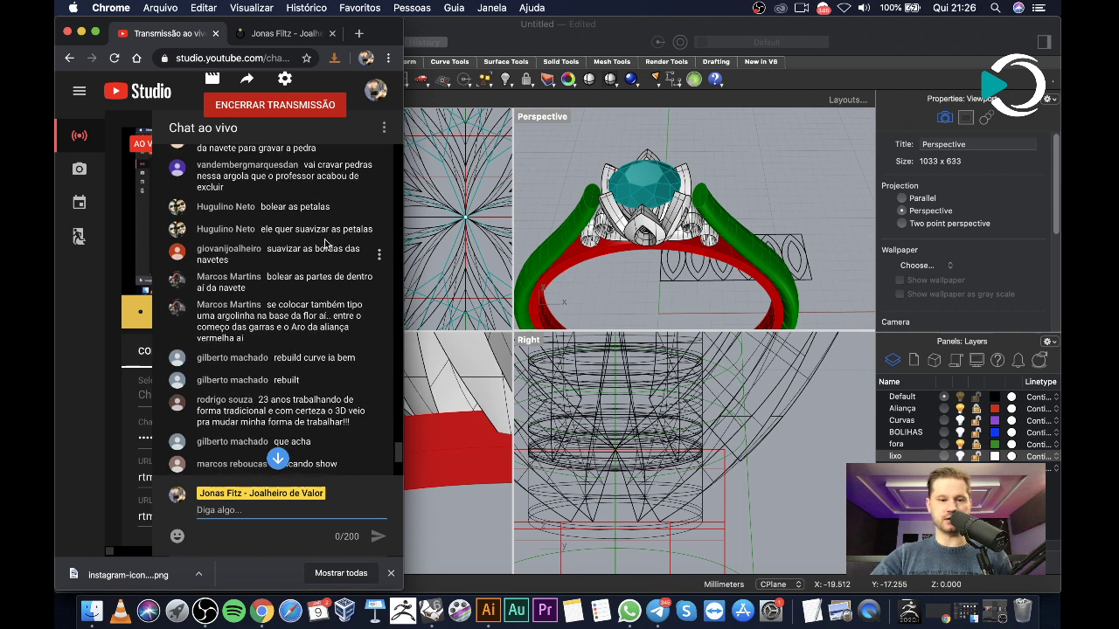
{"action": "scroll", "coordinate": [325, 243], "scroll_direction": "up", "scroll_amount": 3}
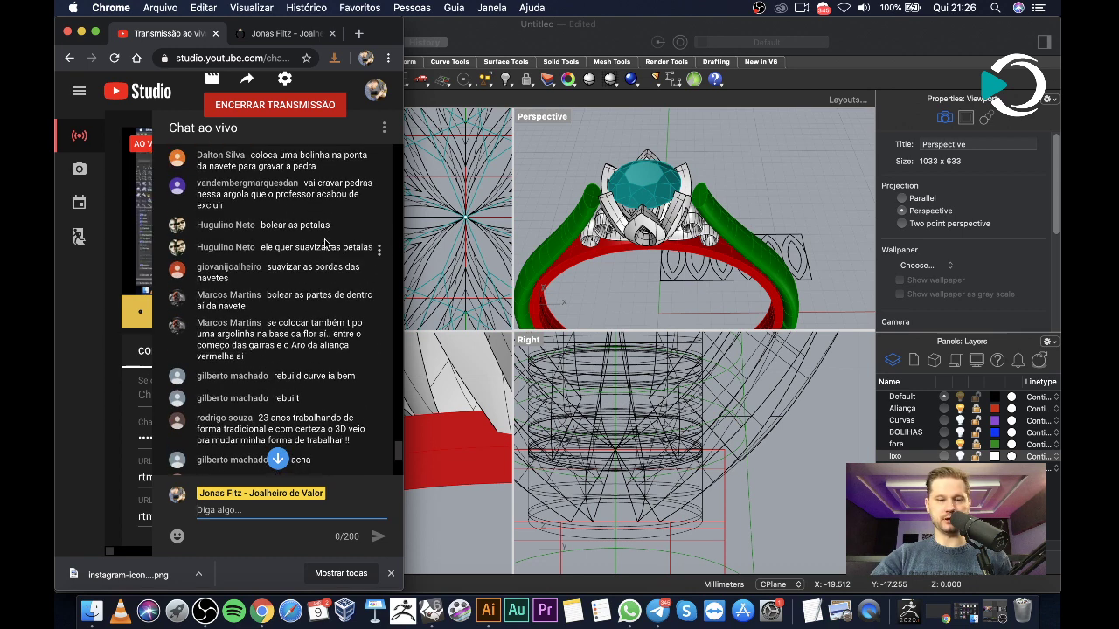
{"action": "scroll", "coordinate": [325, 241], "scroll_direction": "up", "scroll_amount": 1}
{"action": "scroll", "coordinate": [324, 240], "scroll_direction": "up", "scroll_amount": 1}
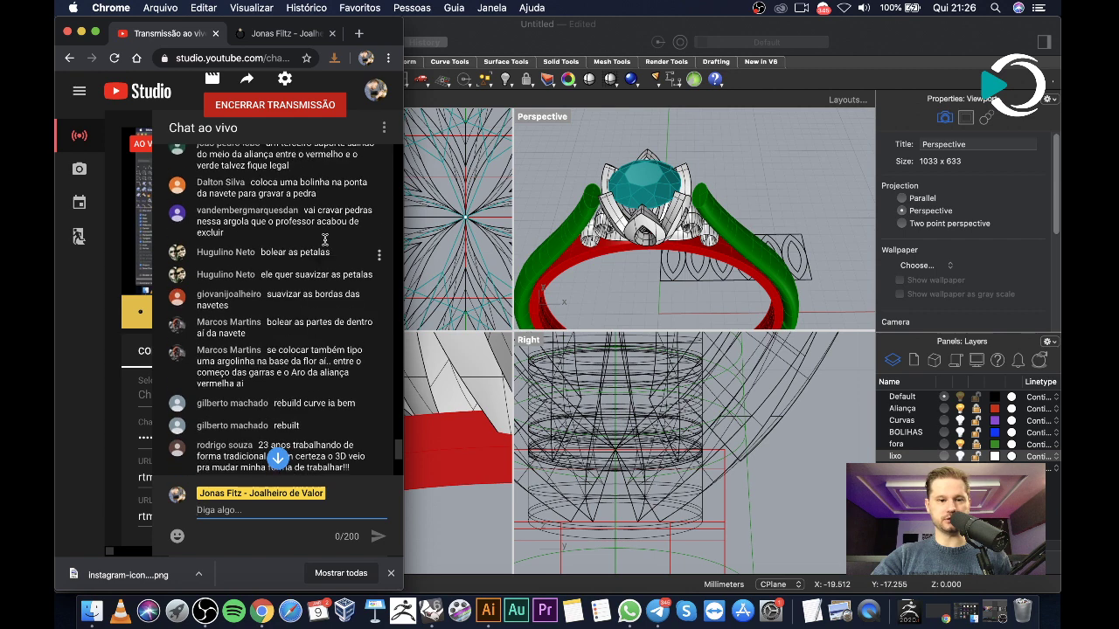
{"action": "scroll", "coordinate": [324, 244], "scroll_direction": "up", "scroll_amount": 5}
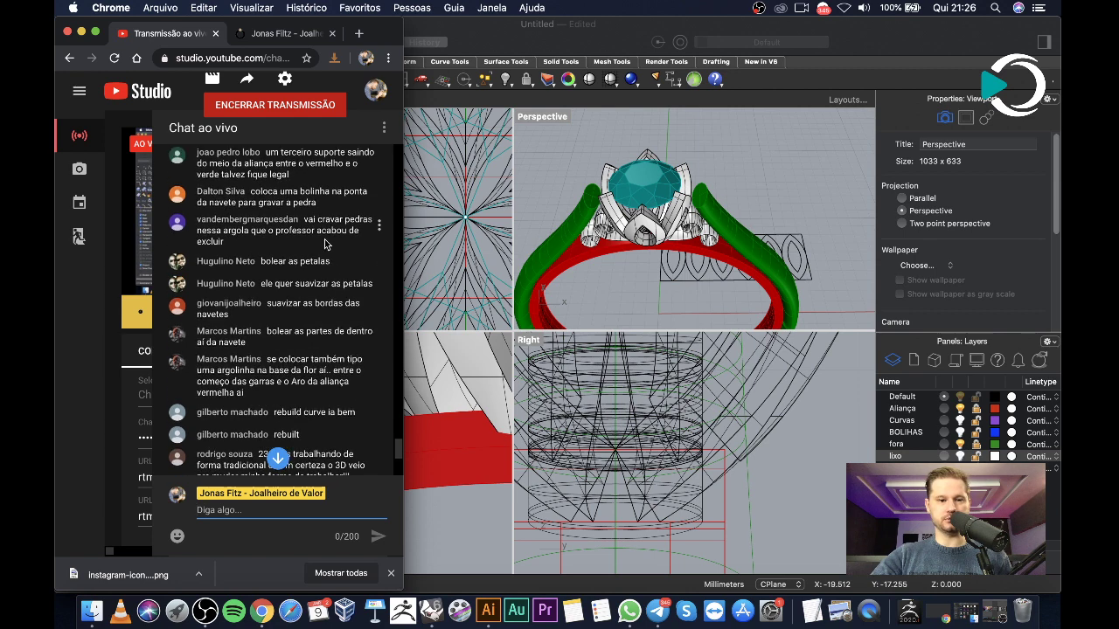
{"action": "scroll", "coordinate": [324, 241], "scroll_direction": "up", "scroll_amount": 5}
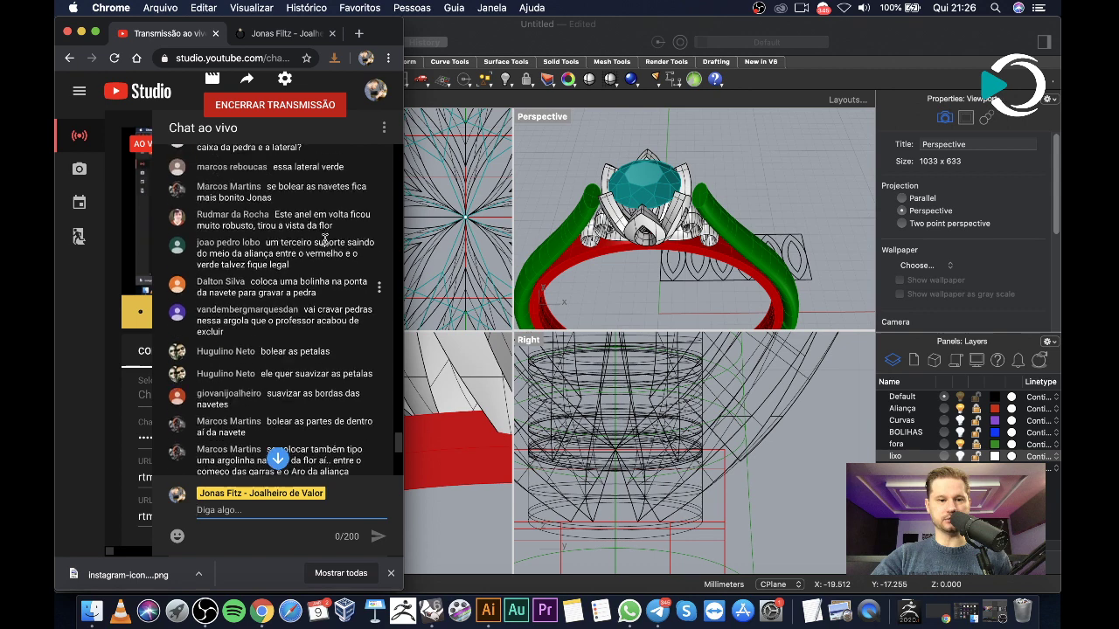
{"action": "scroll", "coordinate": [324, 242], "scroll_direction": "up", "scroll_amount": 1}
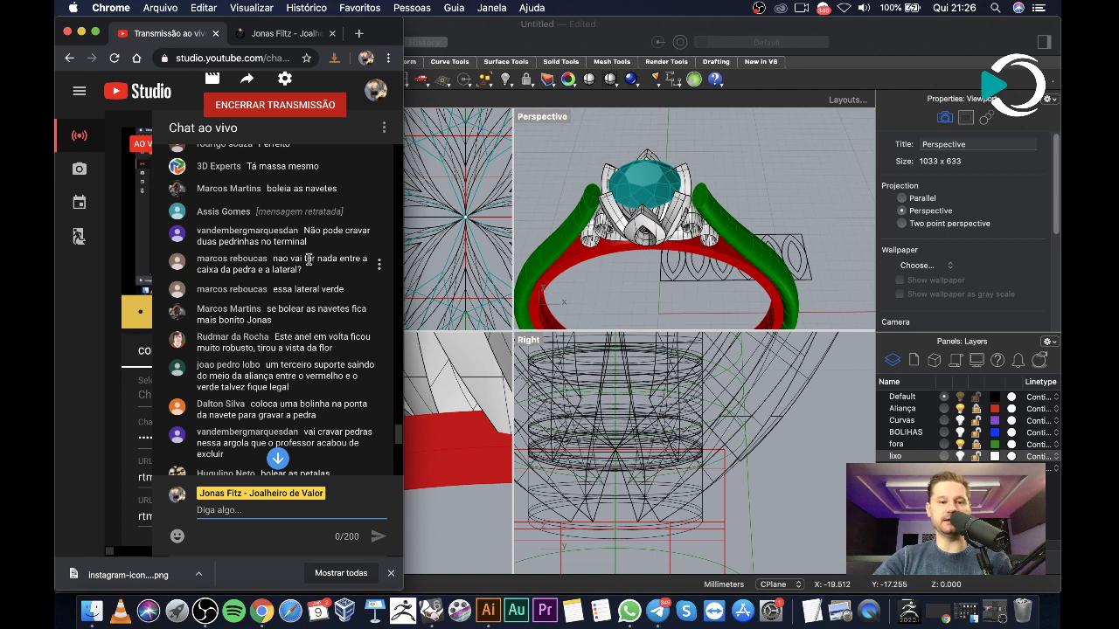
Read the chat suggestions in order, from the ring's side supports and stones to rounding the petals and navettes
{"action": "scroll", "coordinate": [308, 259], "scroll_direction": "down", "scroll_amount": 1}
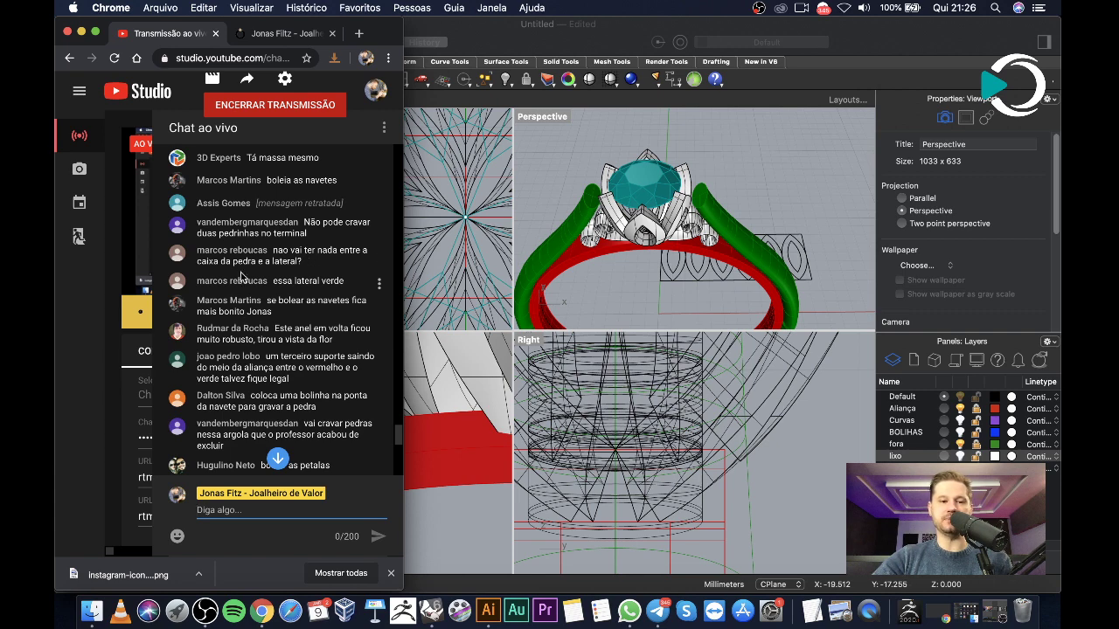
{"action": "scroll", "coordinate": [244, 284], "scroll_direction": "down", "scroll_amount": 2}
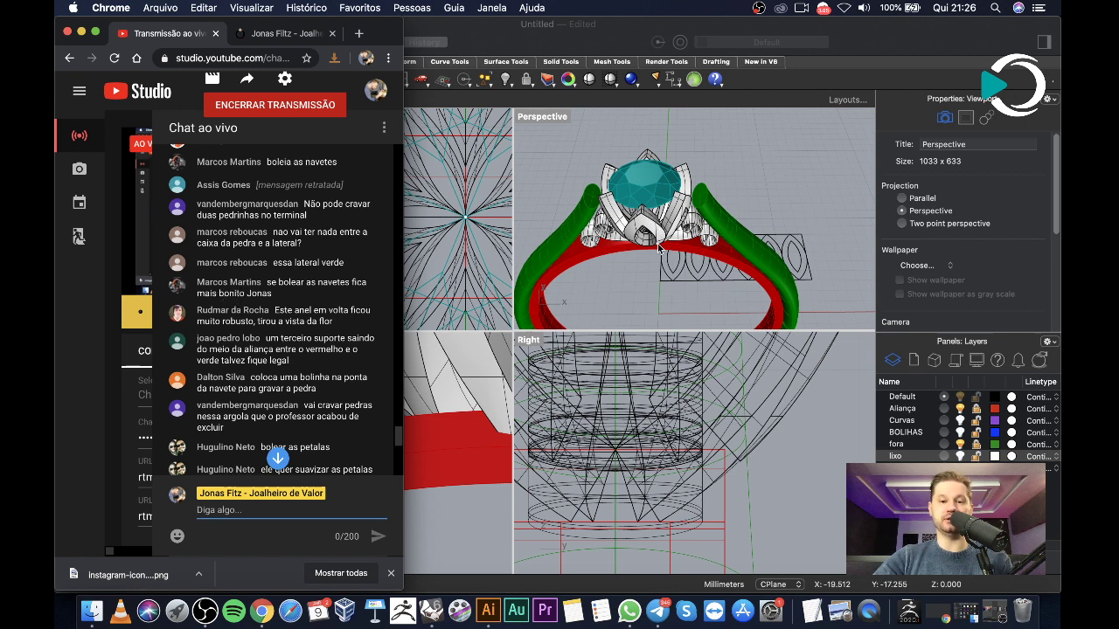
{"action": "scroll", "coordinate": [350, 254], "scroll_direction": "down", "scroll_amount": 1}
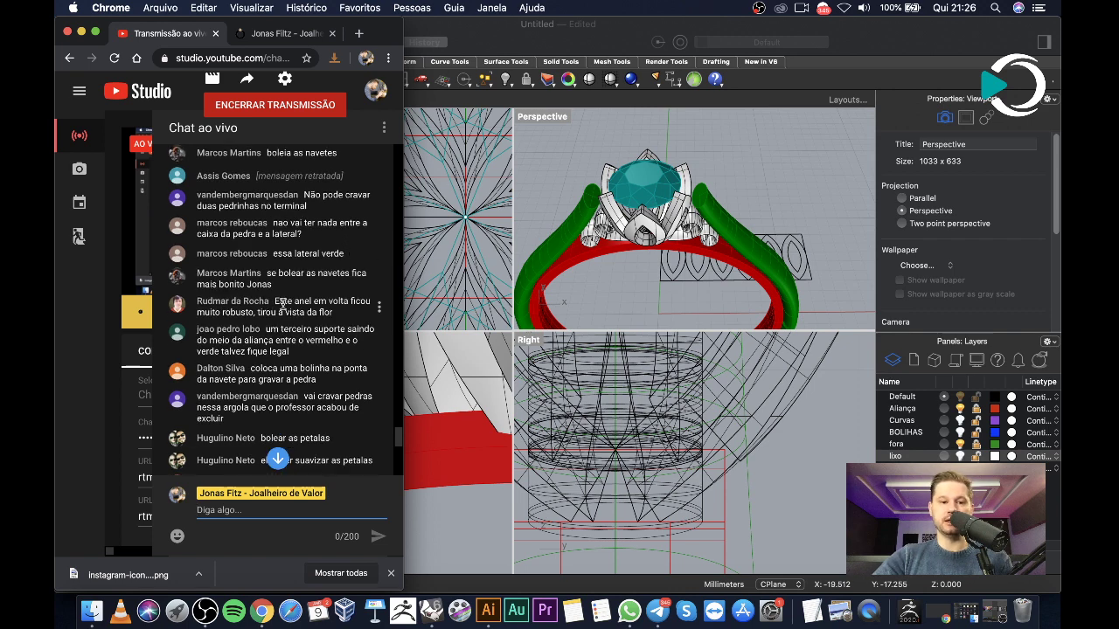
{"action": "scroll", "coordinate": [282, 303], "scroll_direction": "down", "scroll_amount": 1}
{"action": "scroll", "coordinate": [246, 319], "scroll_direction": "down", "scroll_amount": 1}
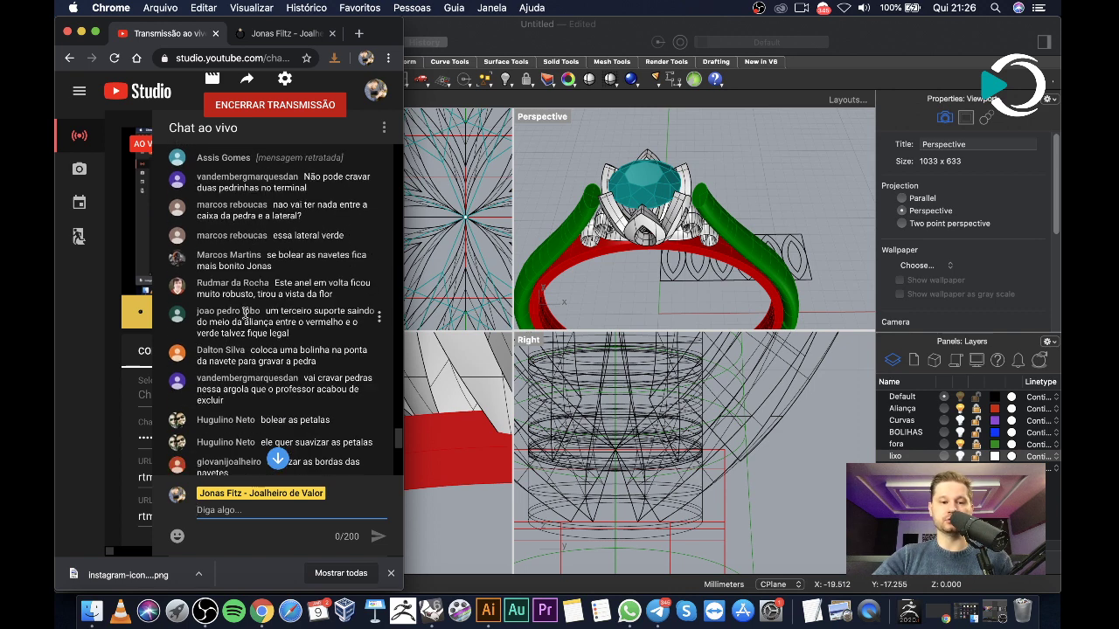
{"action": "scroll", "coordinate": [257, 305], "scroll_direction": "down", "scroll_amount": 1}
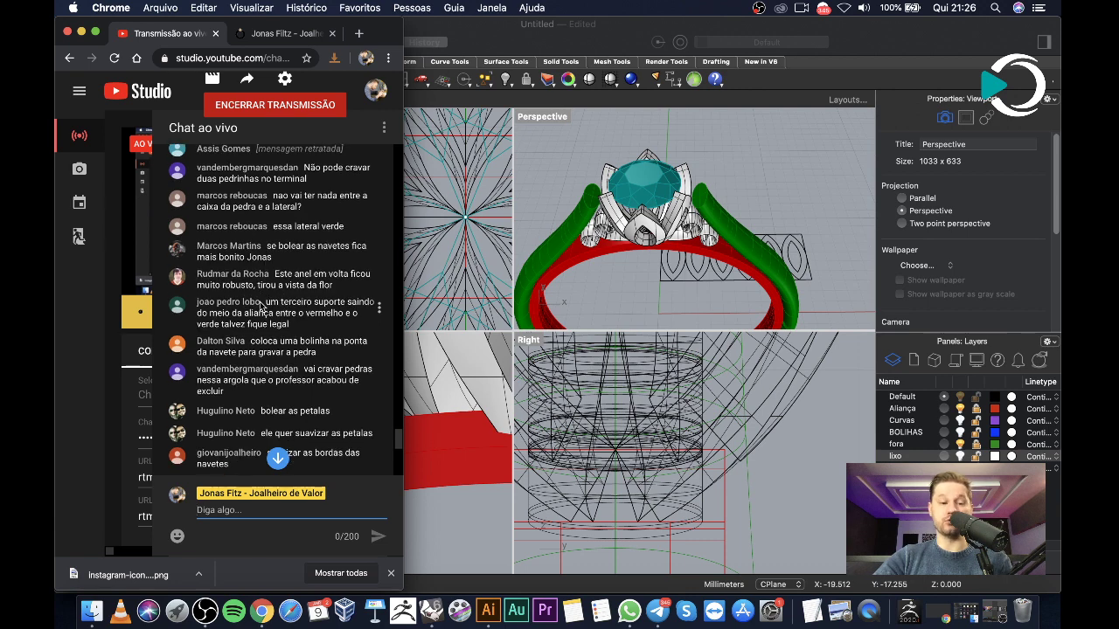
{"action": "scroll", "coordinate": [266, 302], "scroll_direction": "down", "scroll_amount": 1}
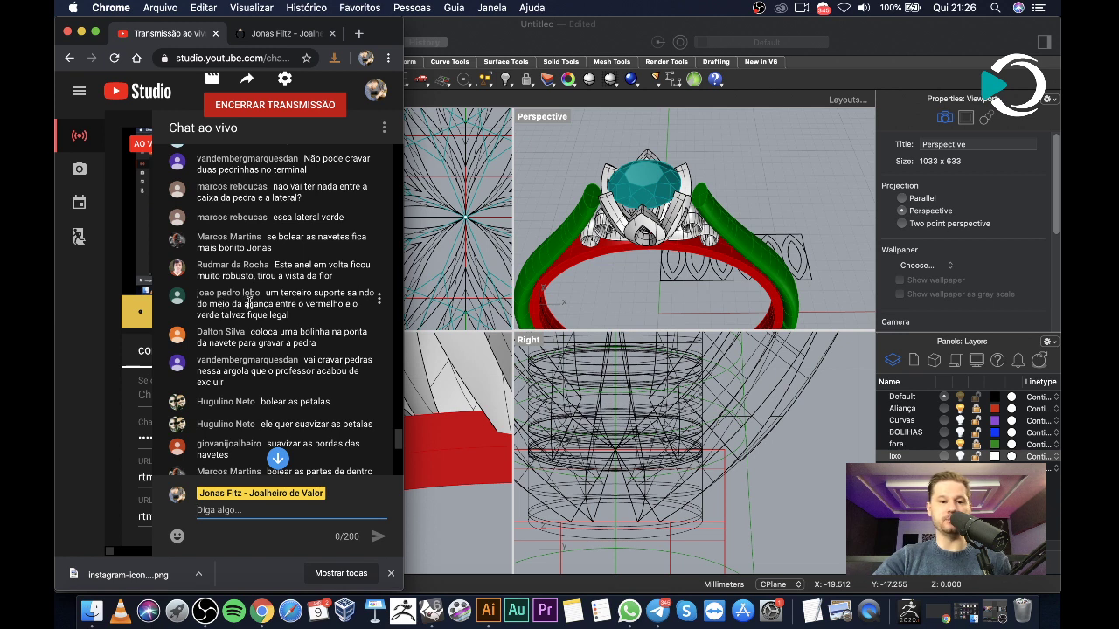
{"action": "scroll", "coordinate": [540, 277], "scroll_direction": "down", "scroll_amount": 1}
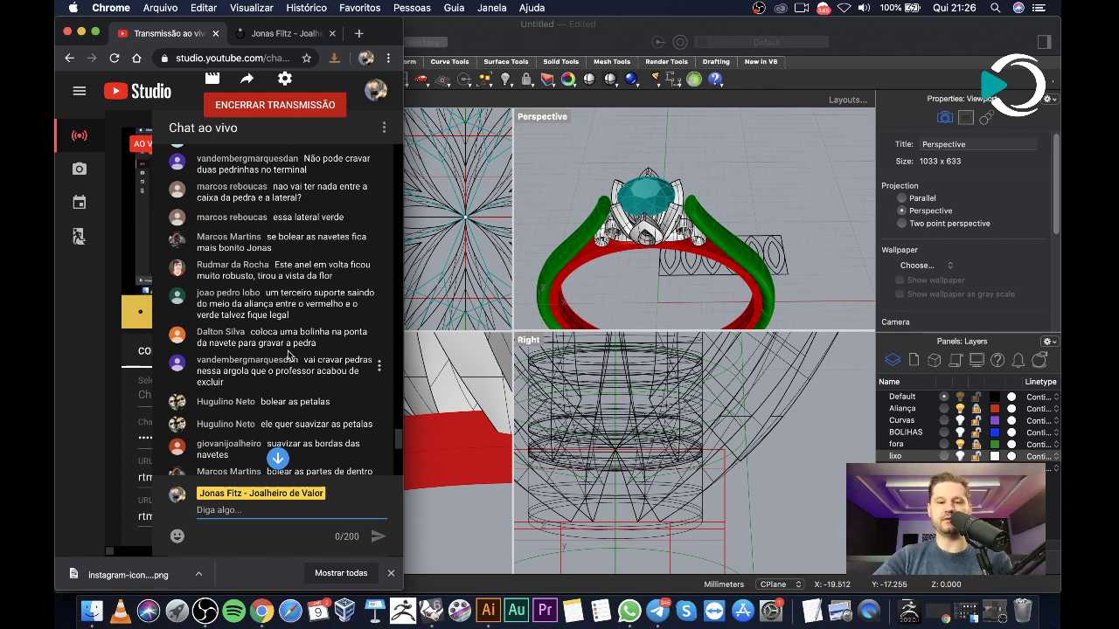
{"action": "scroll", "coordinate": [229, 372], "scroll_direction": "down", "scroll_amount": 1}
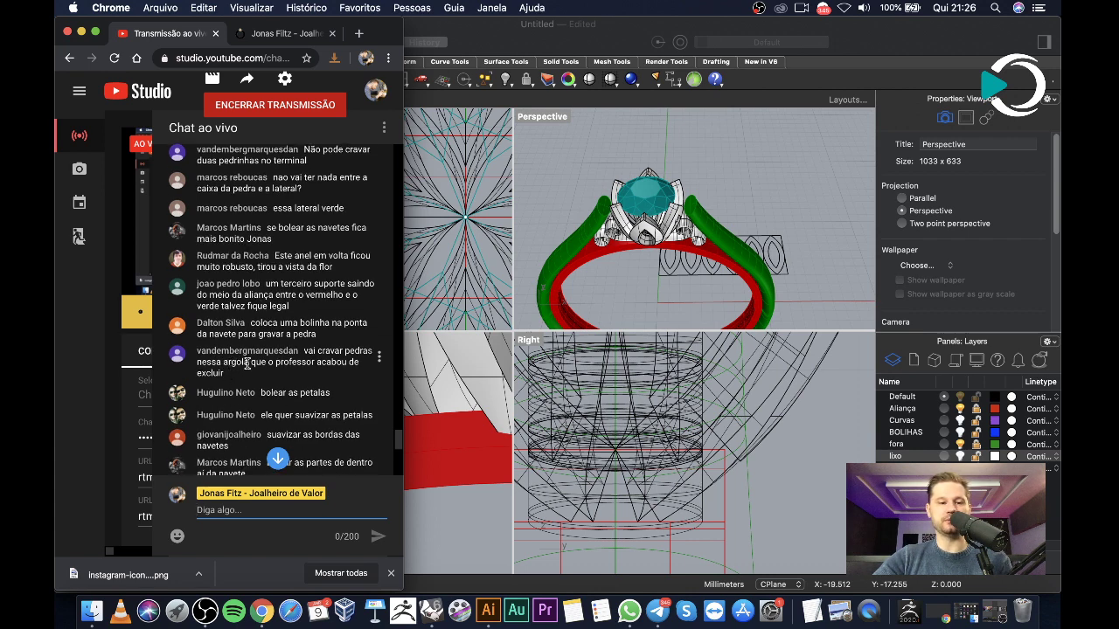
{"action": "scroll", "coordinate": [247, 368], "scroll_direction": "down", "scroll_amount": 2}
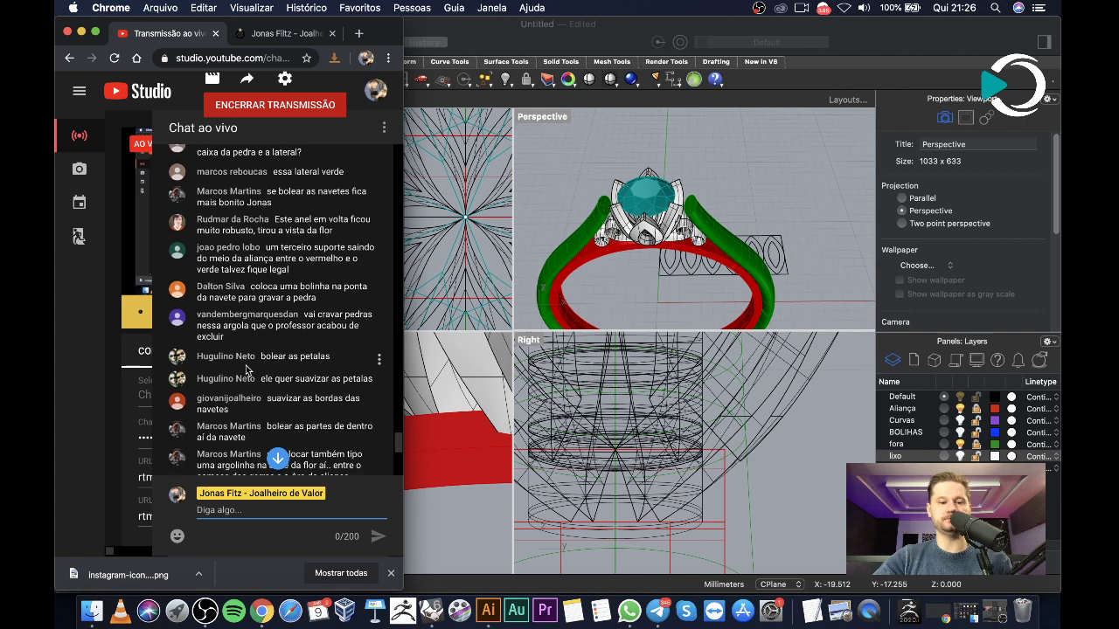
{"action": "scroll", "coordinate": [268, 372], "scroll_direction": "down", "scroll_amount": 1}
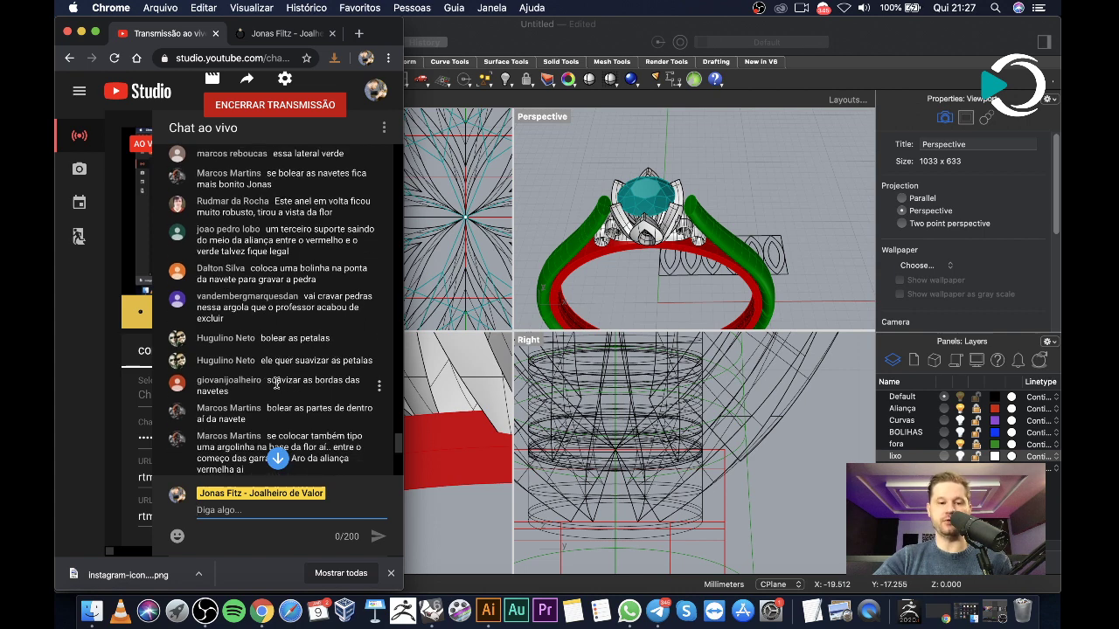
{"action": "scroll", "coordinate": [265, 390], "scroll_direction": "down", "scroll_amount": 1}
{"action": "scroll", "coordinate": [265, 397], "scroll_direction": "down", "scroll_amount": 1}
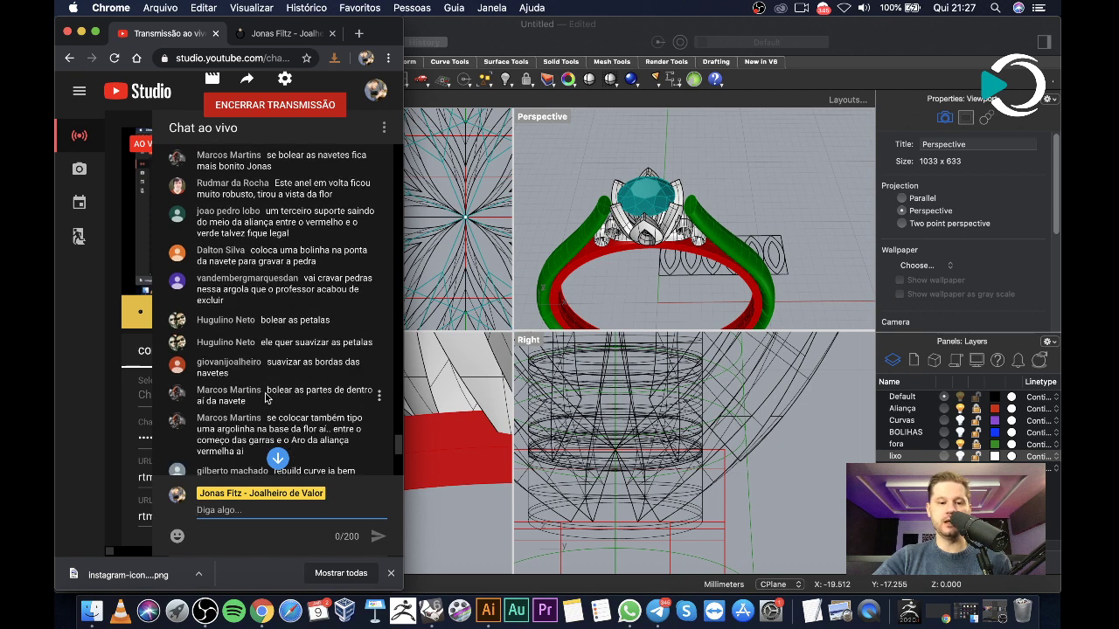
Continue reading viewers' comments from the small ring suggested at the flower's base through to the newest chat messages
{"action": "scroll", "coordinate": [207, 402], "scroll_direction": "down", "scroll_amount": 2}
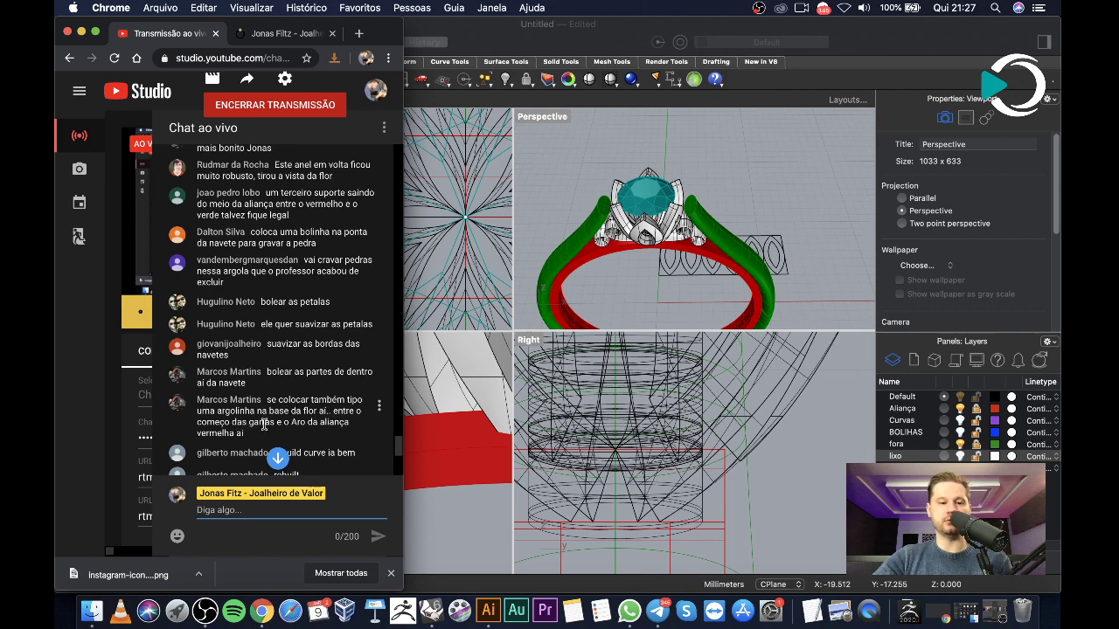
{"action": "scroll", "coordinate": [229, 432], "scroll_direction": "down", "scroll_amount": 2}
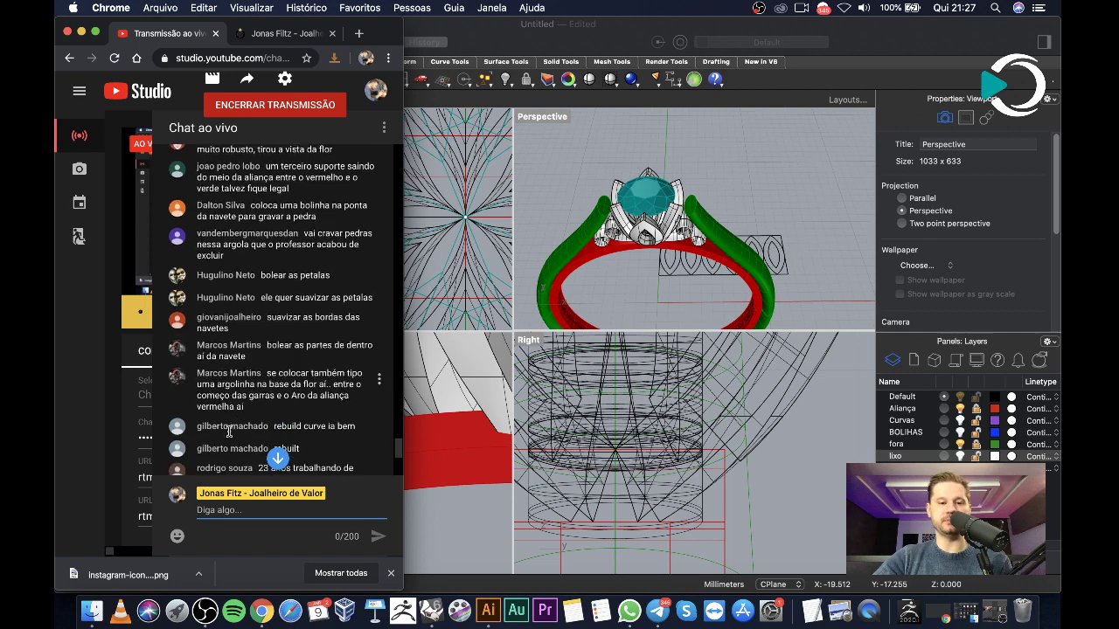
{"action": "scroll", "coordinate": [231, 427], "scroll_direction": "down", "scroll_amount": 1}
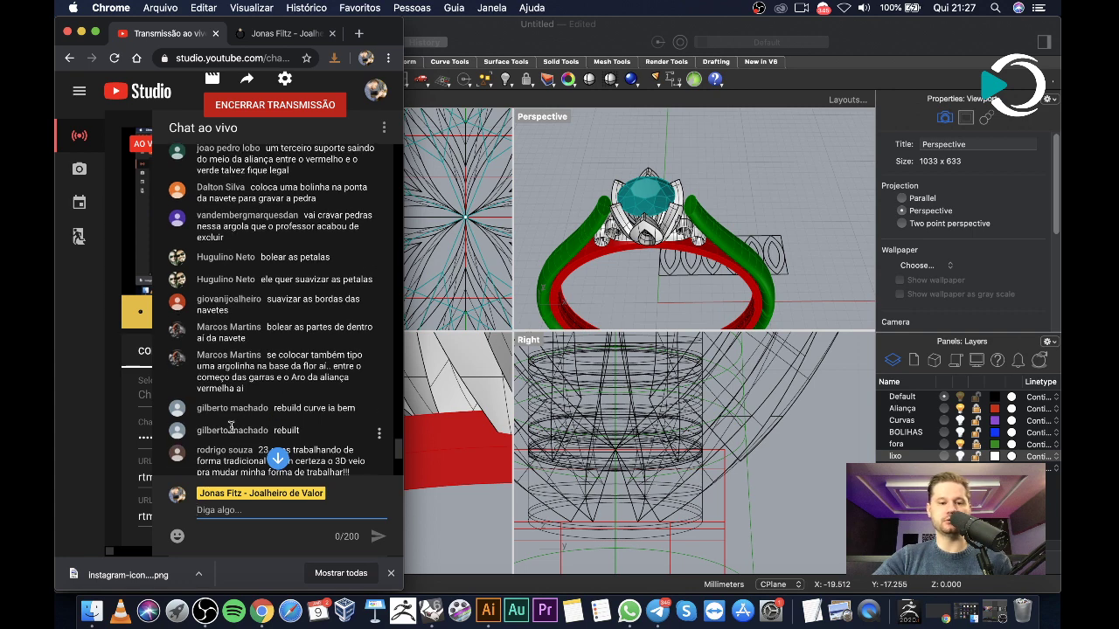
{"action": "scroll", "coordinate": [230, 428], "scroll_direction": "down", "scroll_amount": 1}
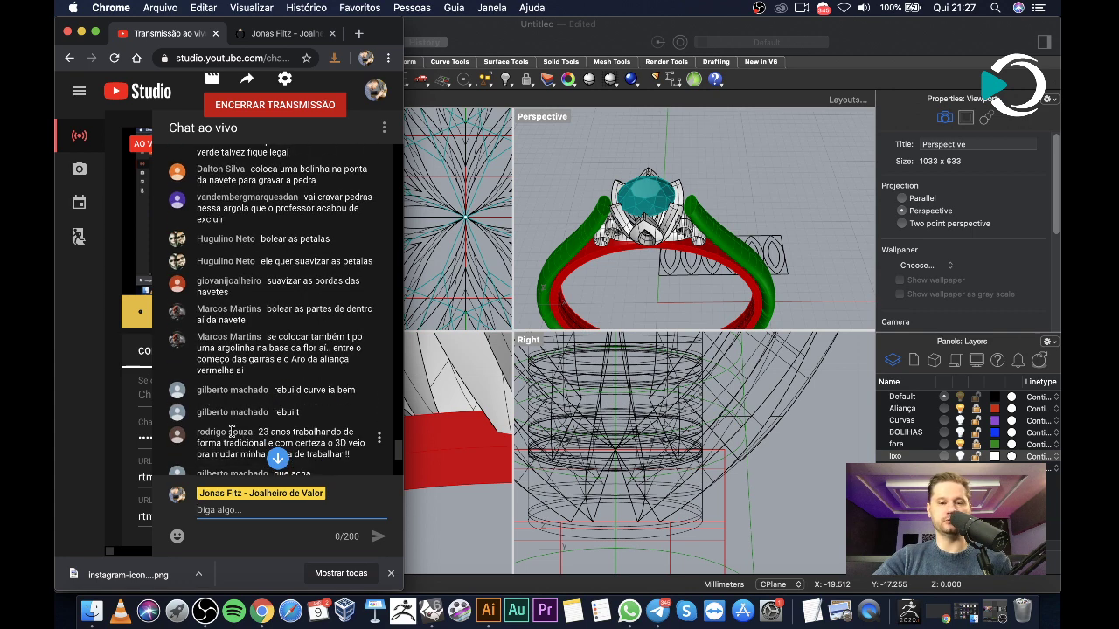
{"action": "scroll", "coordinate": [231, 431], "scroll_direction": "down", "scroll_amount": 1}
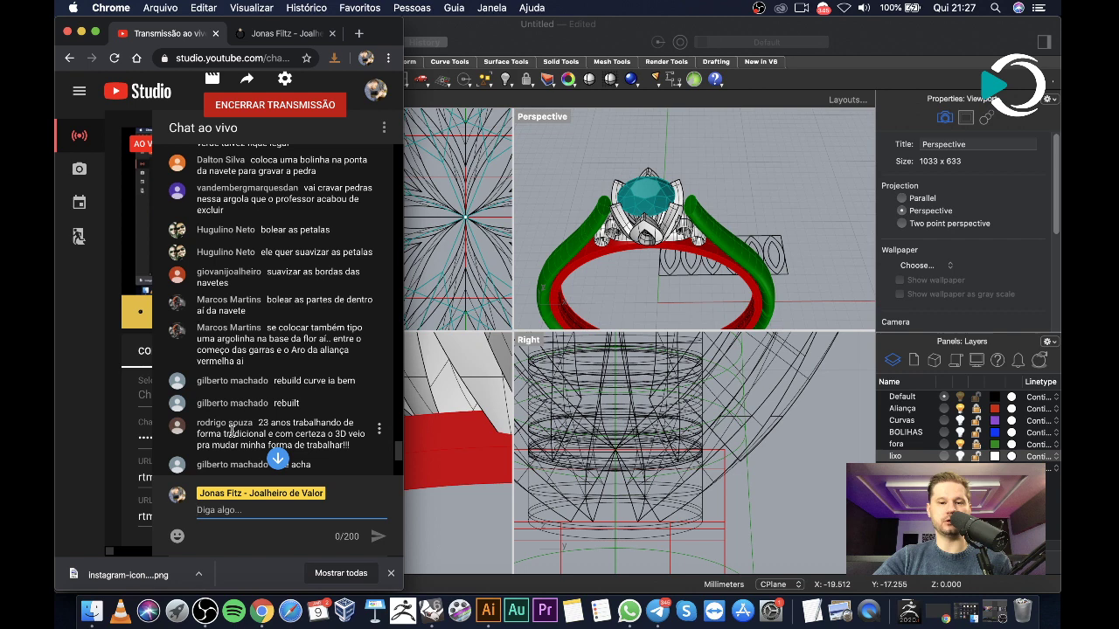
{"action": "scroll", "coordinate": [273, 426], "scroll_direction": "down", "scroll_amount": 1}
{"action": "scroll", "coordinate": [273, 426], "scroll_direction": "down", "scroll_amount": 1}
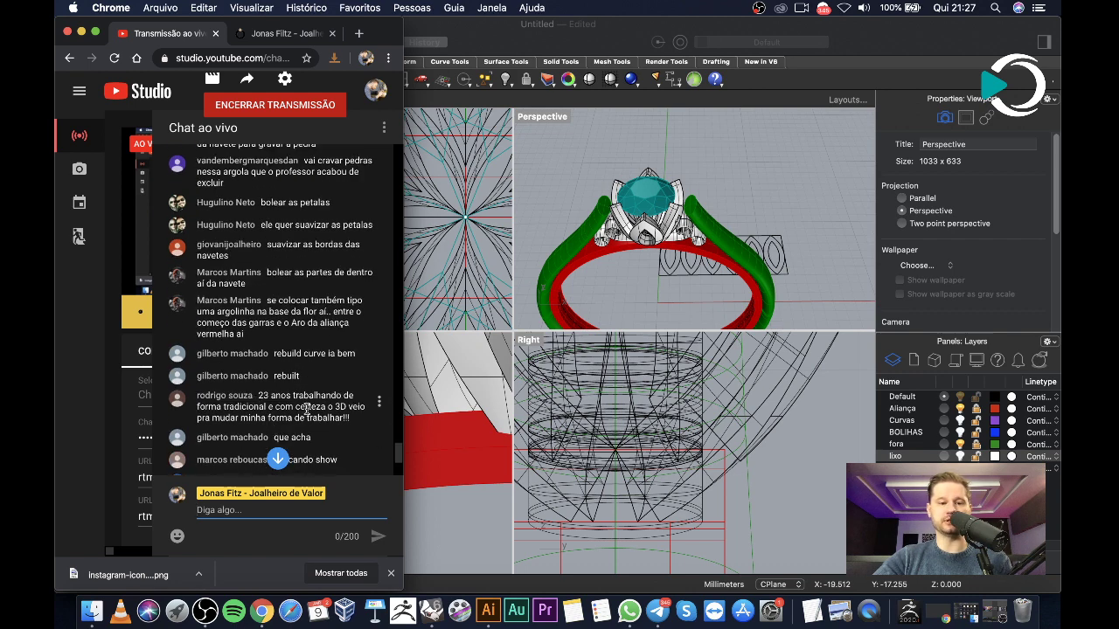
{"action": "scroll", "coordinate": [307, 409], "scroll_direction": "down", "scroll_amount": 1}
{"action": "scroll", "coordinate": [279, 411], "scroll_direction": "down", "scroll_amount": 1}
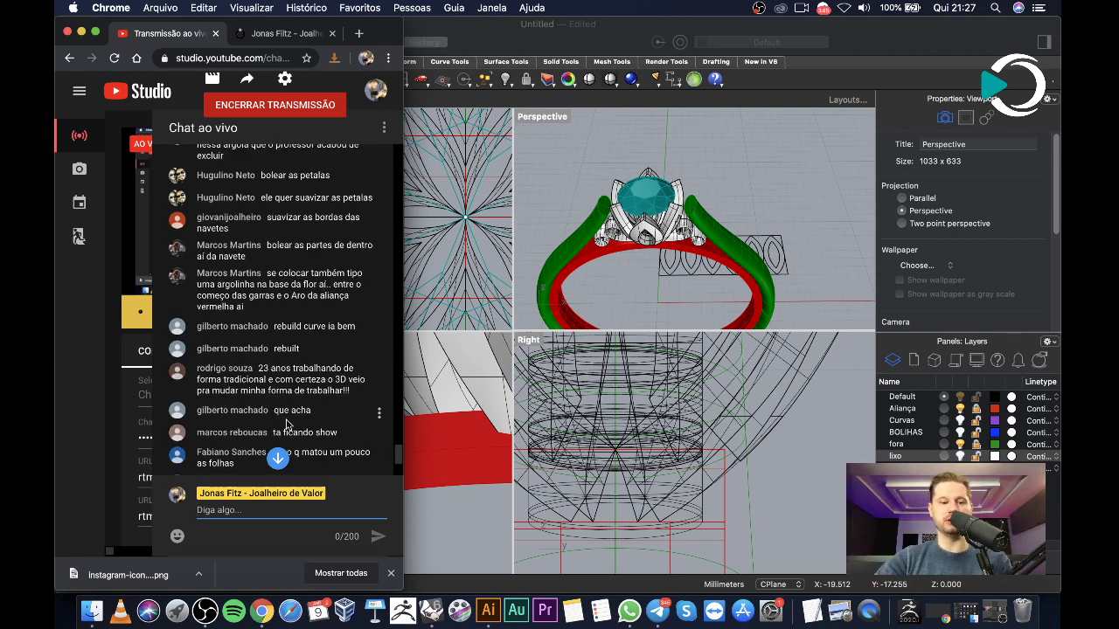
{"action": "scroll", "coordinate": [287, 420], "scroll_direction": "down", "scroll_amount": 1}
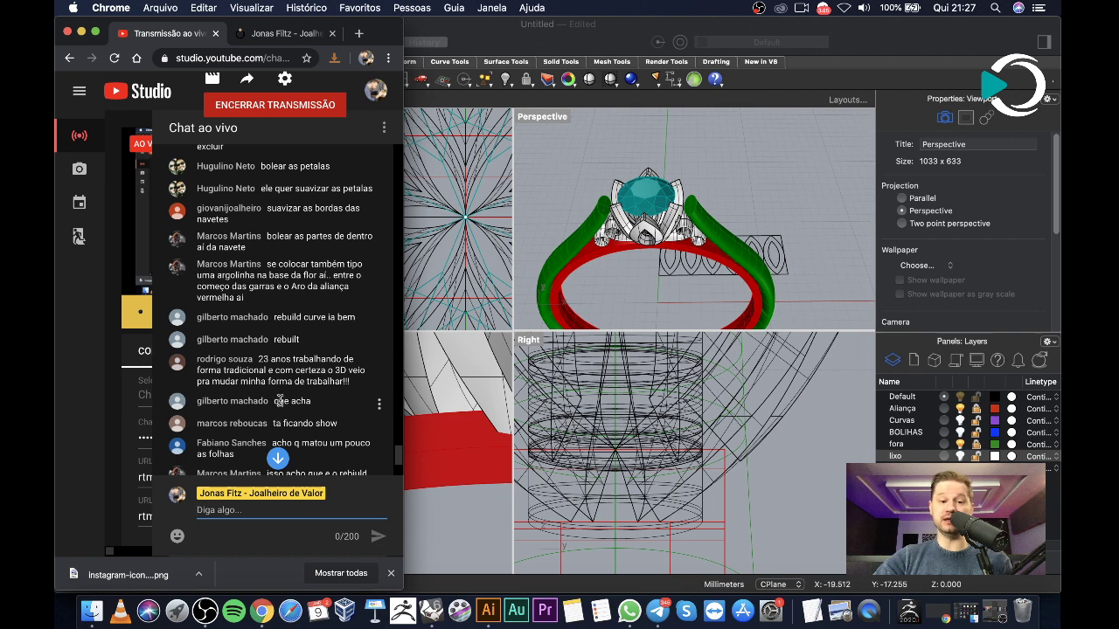
{"action": "scroll", "coordinate": [278, 401], "scroll_direction": "down", "scroll_amount": 1}
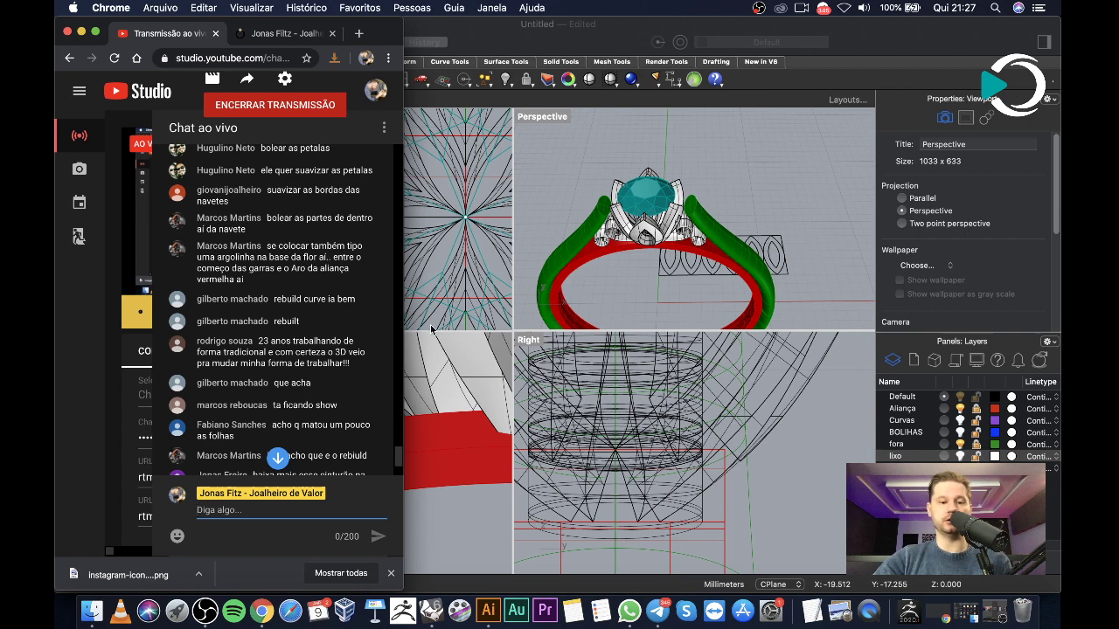
{"action": "scroll", "coordinate": [329, 432], "scroll_direction": "down", "scroll_amount": 2}
{"action": "scroll", "coordinate": [330, 432], "scroll_direction": "down", "scroll_amount": 2}
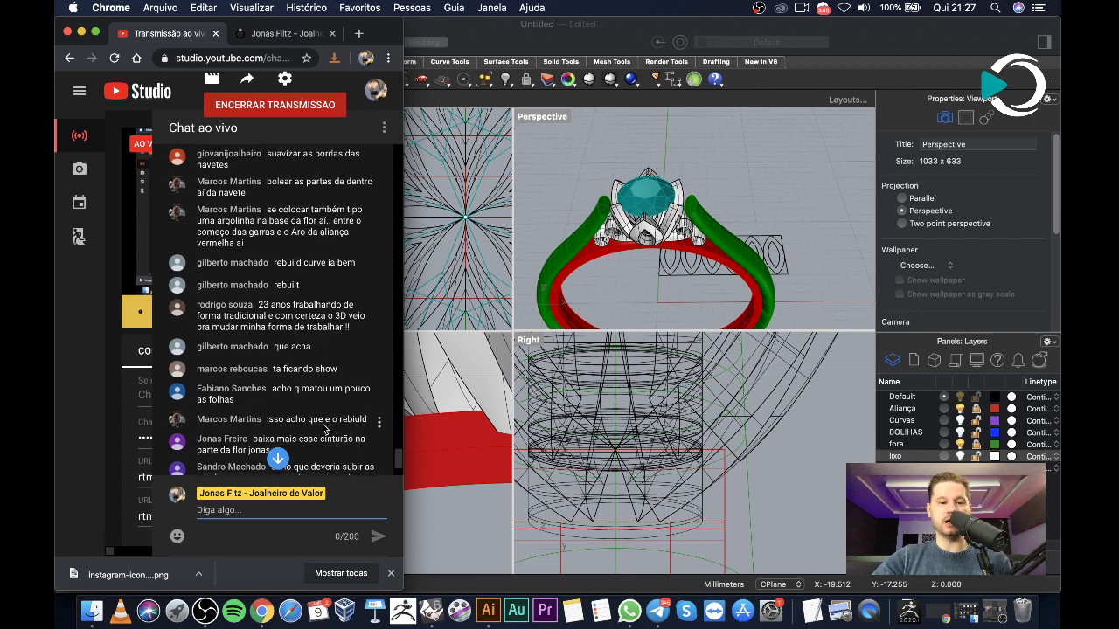
{"action": "scroll", "coordinate": [218, 410], "scroll_direction": "down", "scroll_amount": 3}
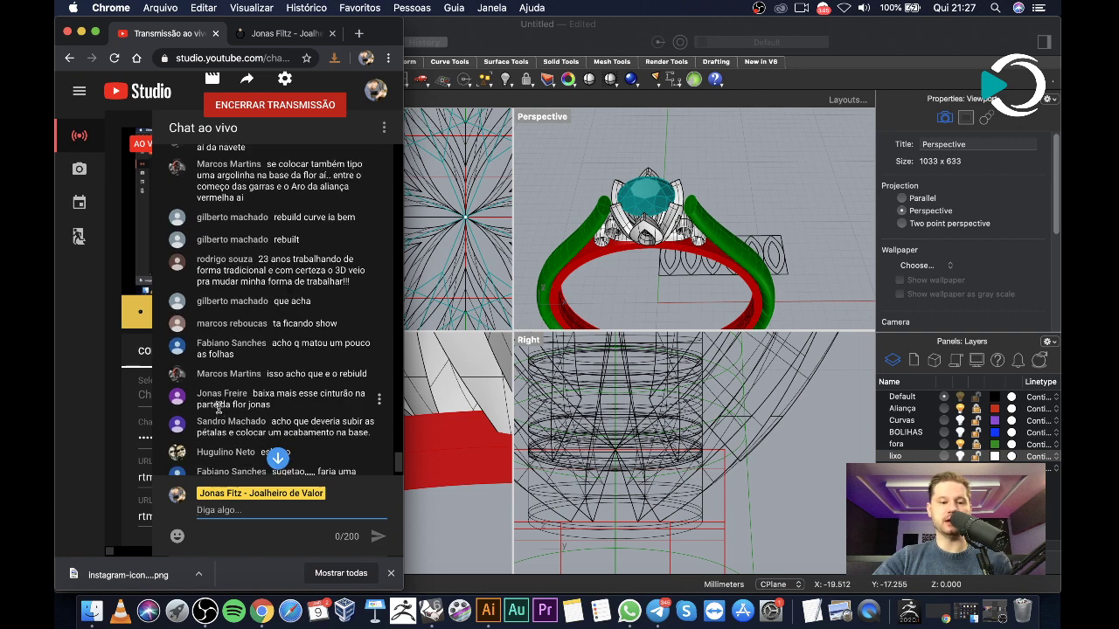
{"action": "scroll", "coordinate": [221, 404], "scroll_direction": "down", "scroll_amount": 2}
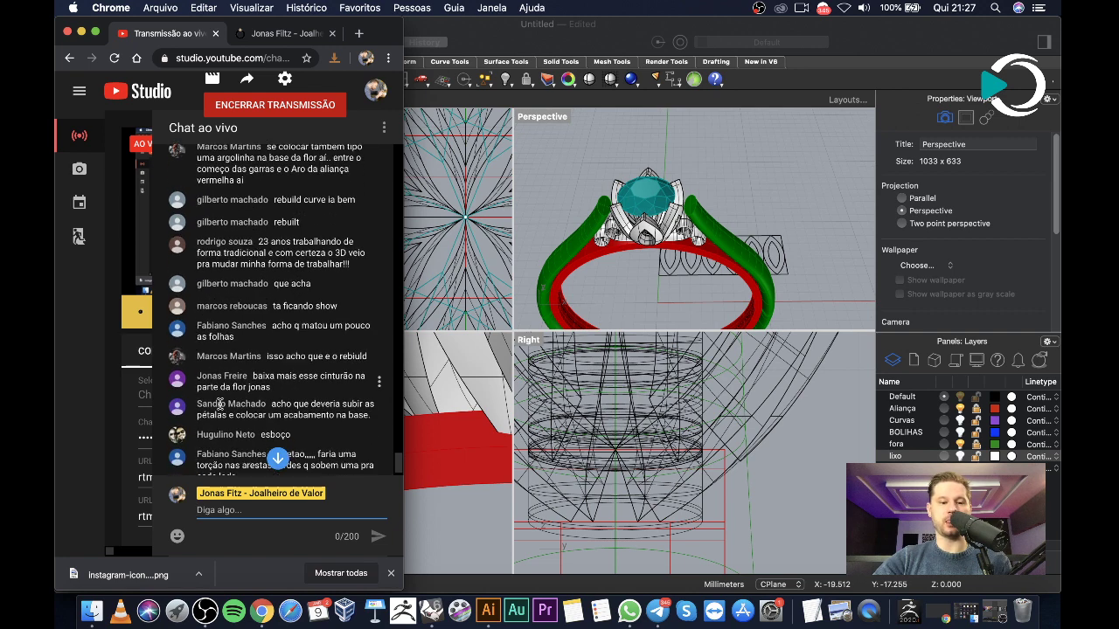
{"action": "scroll", "coordinate": [219, 404], "scroll_direction": "down", "scroll_amount": 5}
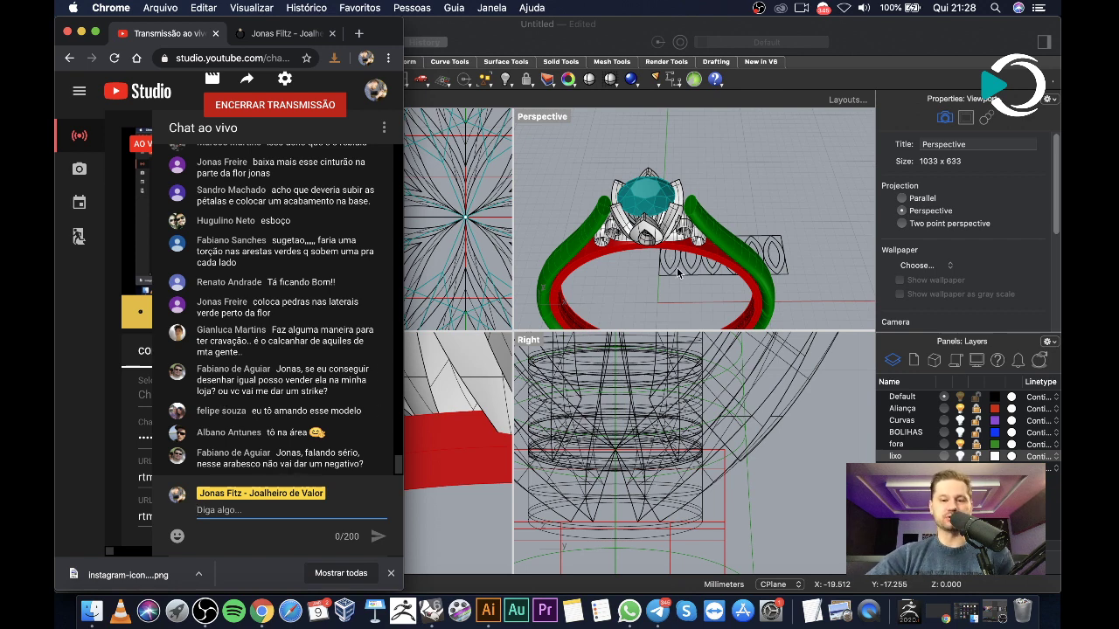
Switch to Rhinoceros and examine the flower setting, scrolls and green side supports from several angles in the Perspective view
{"action": "left_click", "coordinate": [624, 279]}
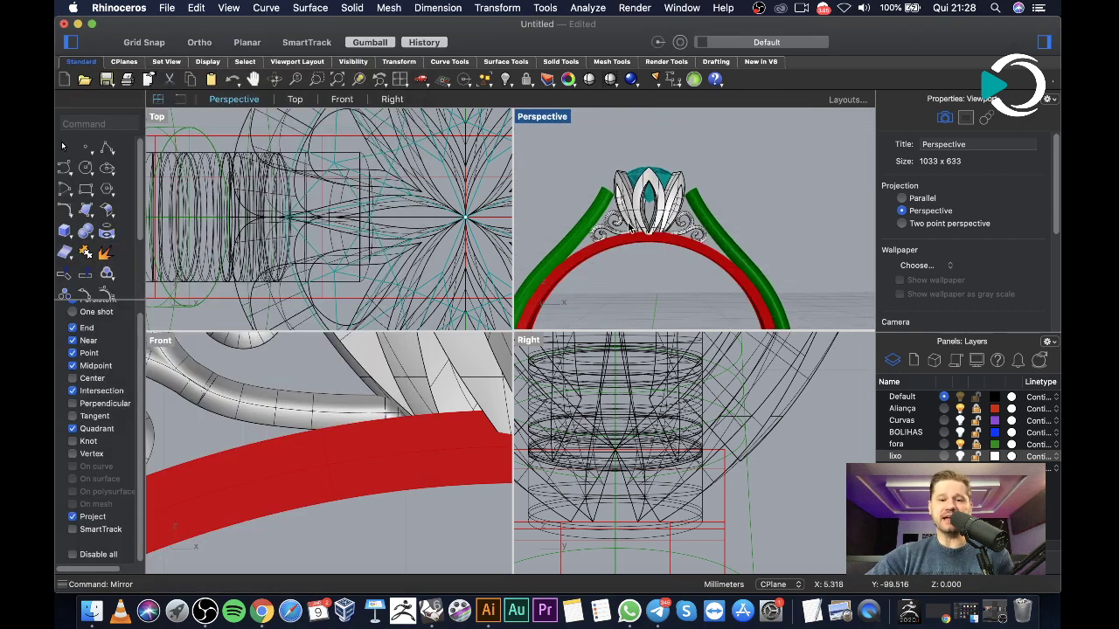
{"action": "scroll", "coordinate": [612, 232], "scroll_direction": "up", "scroll_amount": 5}
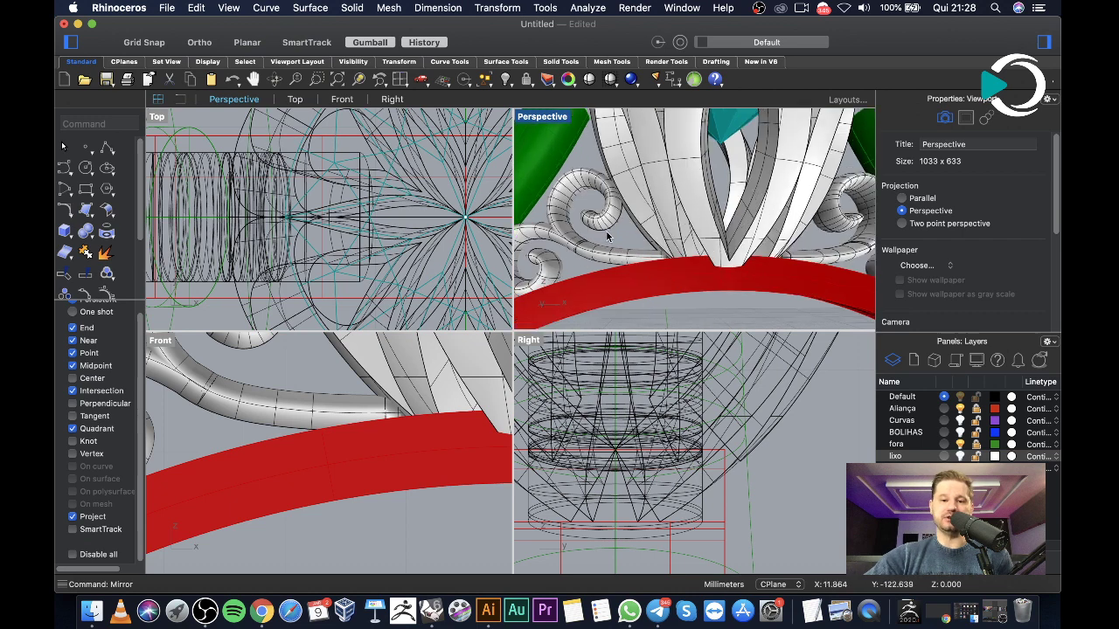
{"action": "scroll", "coordinate": [609, 236], "scroll_direction": "down", "scroll_amount": 6}
{"action": "right_click_drag", "start_coordinate": [622, 256], "coordinate": [696, 196]}
{"action": "scroll", "coordinate": [662, 222], "scroll_direction": "up", "scroll_amount": 5}
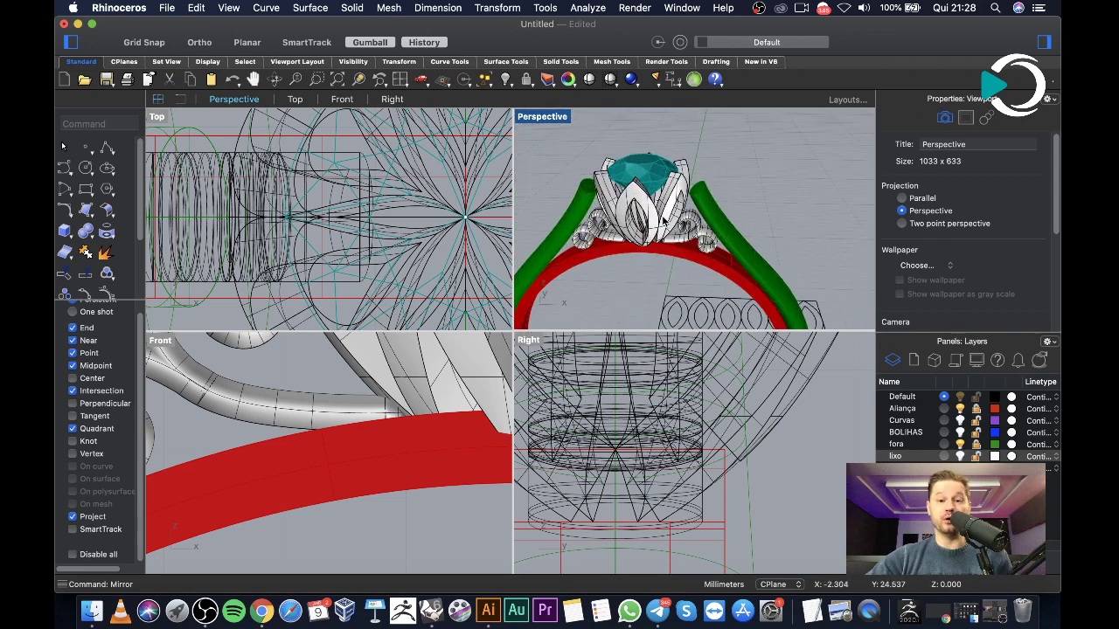
{"action": "scroll", "coordinate": [697, 184], "scroll_direction": "down", "scroll_amount": 5}
{"action": "right_click_drag", "start_coordinate": [697, 184], "coordinate": [767, 201]}
{"action": "scroll", "coordinate": [674, 223], "scroll_direction": "up", "scroll_amount": 7}
{"action": "mouse_move", "coordinate": [674, 228]}
{"action": "right_mouse_down"}
{"action": "mouse_move", "coordinate": [730, 227]}
{"action": "mouse_move", "coordinate": [618, 211]}
{"action": "mouse_move", "coordinate": [679, 227]}
{"action": "right_mouse_up"}
{"action": "scroll", "coordinate": [623, 210], "scroll_direction": "down", "scroll_amount": 4}
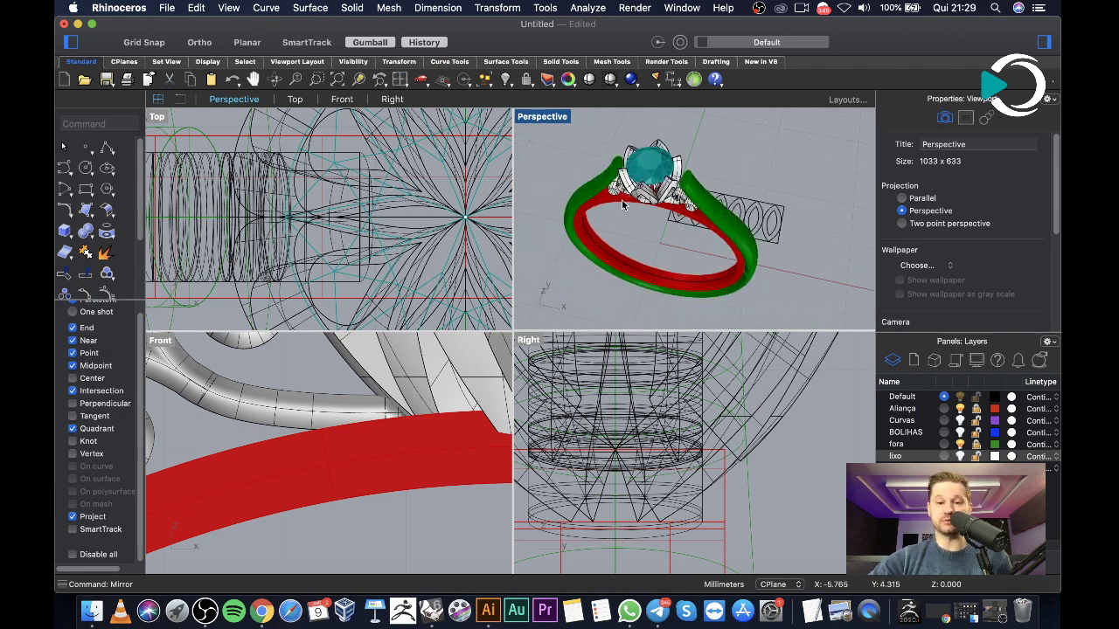
{"action": "right_click_drag", "start_coordinate": [621, 200], "coordinate": [631, 188]}
{"action": "scroll", "coordinate": [638, 185], "scroll_direction": "up", "scroll_amount": 4}
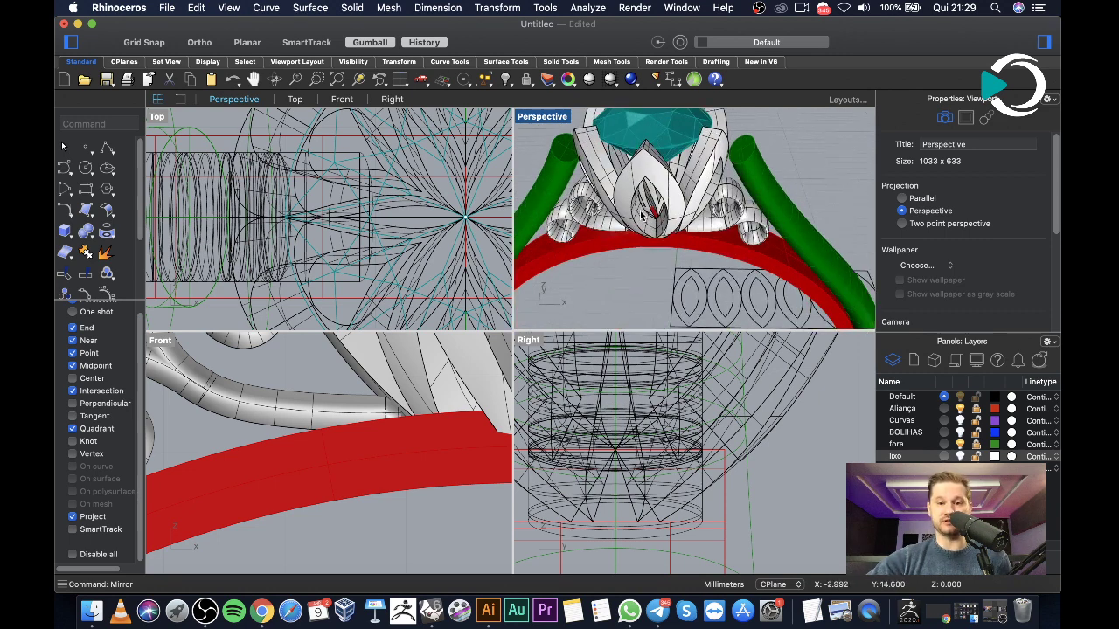
{"action": "scroll", "coordinate": [644, 198], "scroll_direction": "down", "scroll_amount": 4}
{"action": "right_click_drag", "start_coordinate": [644, 198], "coordinate": [693, 185]}
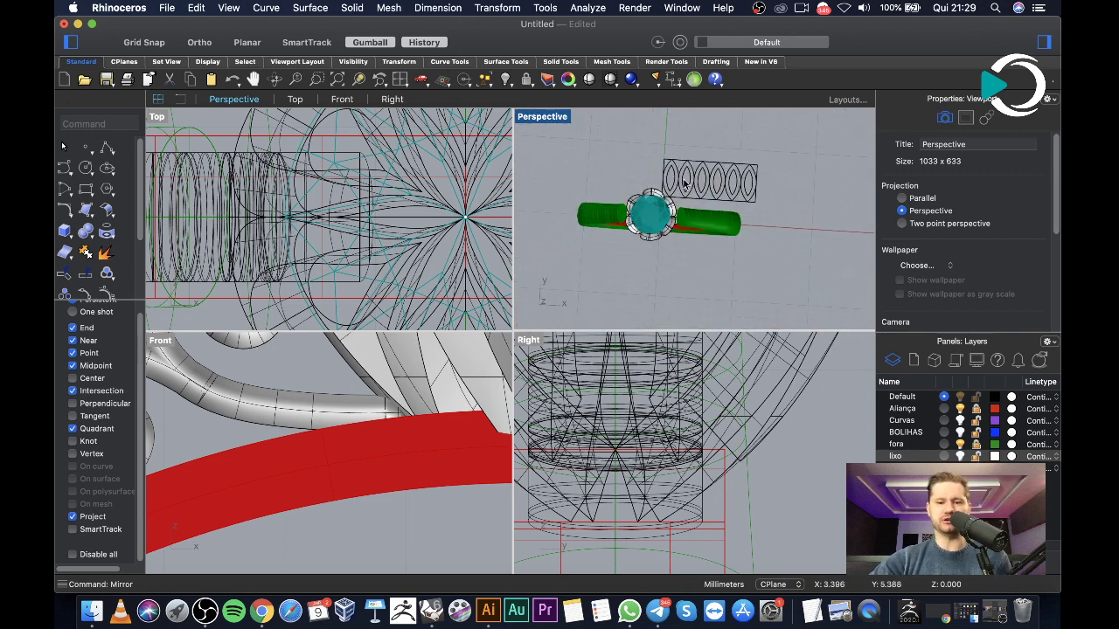
Move the framed row of navette curves beside the ring in the Top view to the lixo layer
{"action": "scroll", "coordinate": [456, 189], "scroll_direction": "down", "scroll_amount": 7}
{"action": "right_click_drag", "start_coordinate": [456, 189], "coordinate": [311, 248]}
{"action": "scroll", "coordinate": [348, 176], "scroll_direction": "down", "scroll_amount": 3}
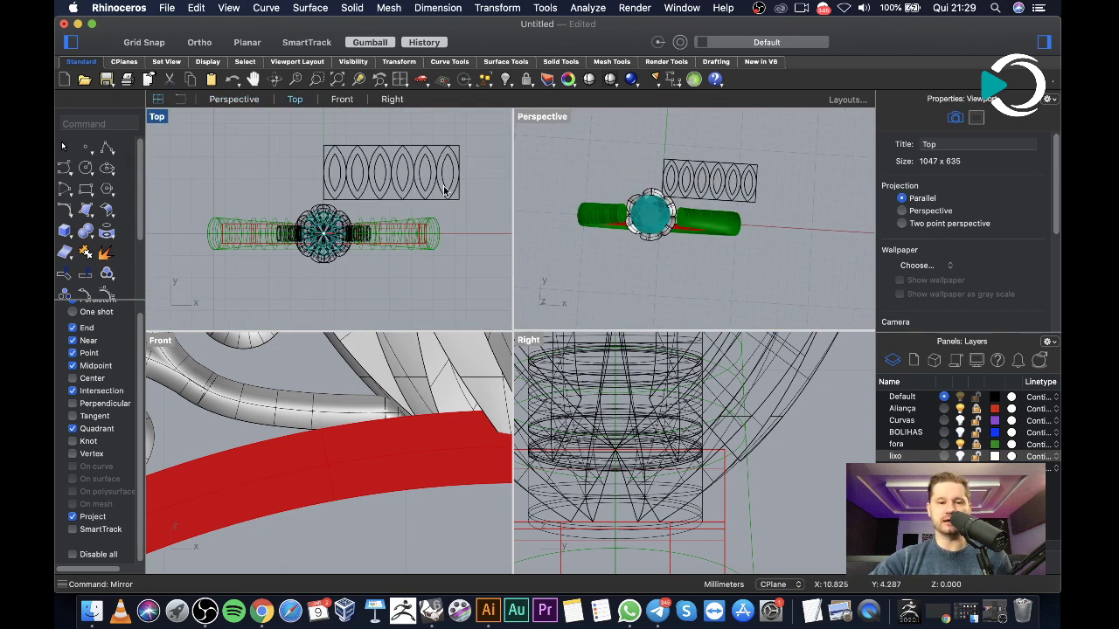
{"action": "left_click_drag", "start_coordinate": [316, 131], "coordinate": [783, 398]}
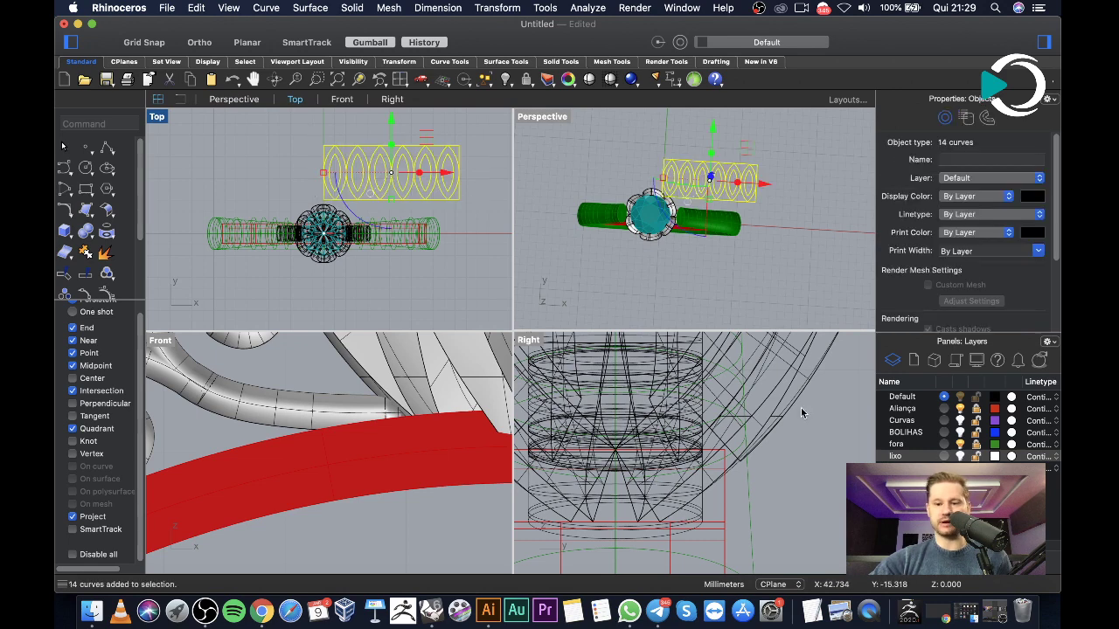
{"action": "right_click", "coordinate": [925, 457]}
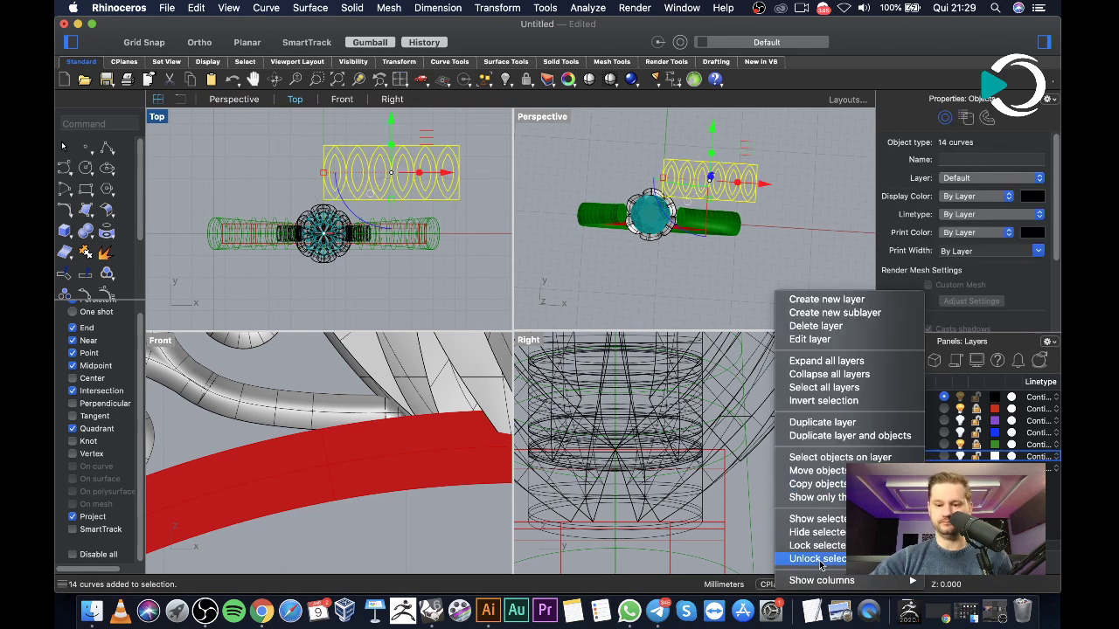
{"action": "left_click", "coordinate": [808, 470]}
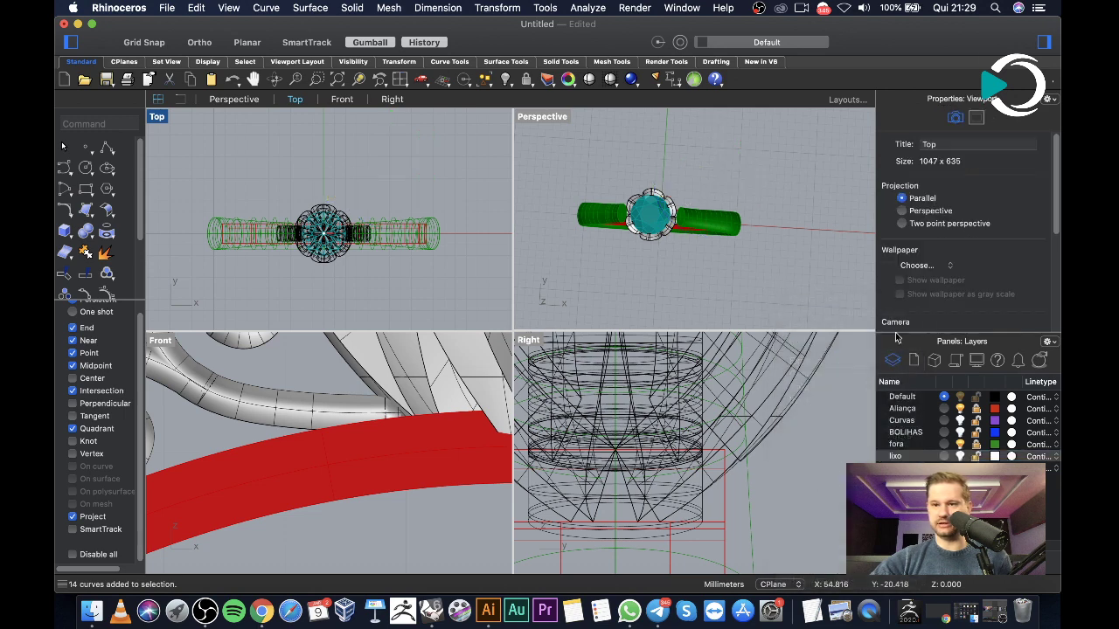
Unlock the fora layer and delete the green outer support around the shank
{"action": "scroll", "coordinate": [651, 201], "scroll_direction": "down", "scroll_amount": 2}
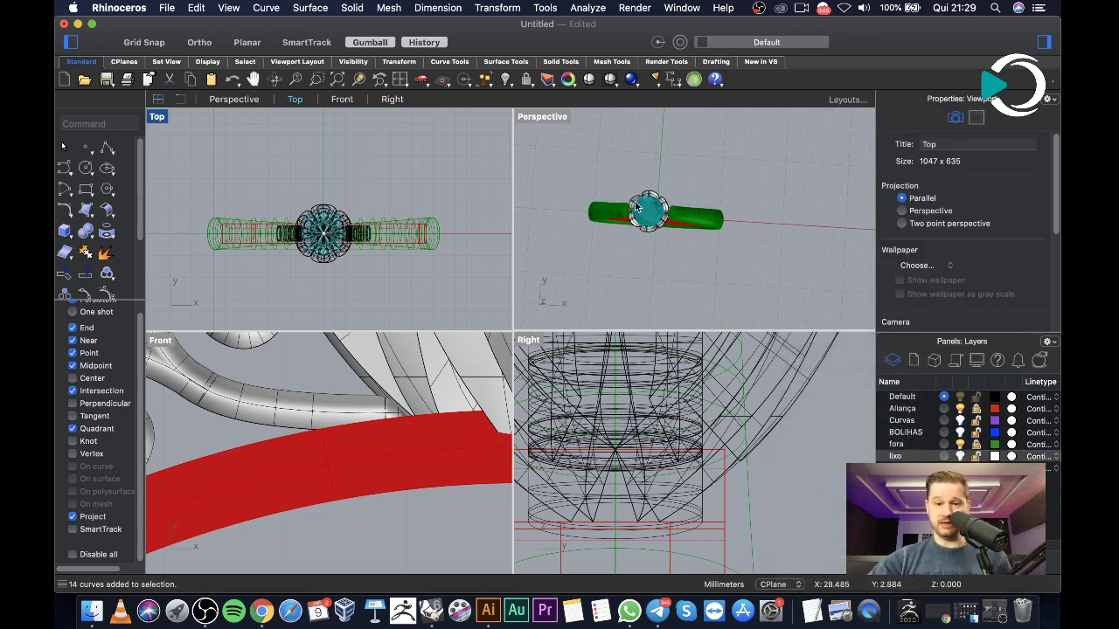
{"action": "right_click_drag", "start_coordinate": [696, 230], "coordinate": [649, 224]}
{"action": "scroll", "coordinate": [629, 224], "scroll_direction": "up", "scroll_amount": 5}
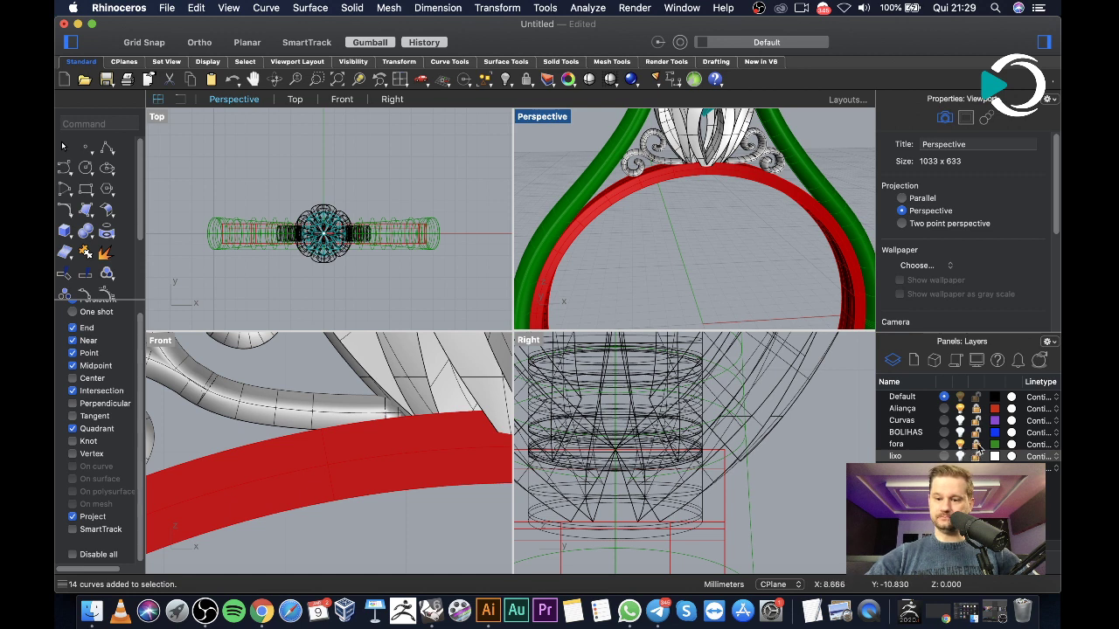
{"action": "left_click", "coordinate": [977, 454]}
{"action": "scroll", "coordinate": [684, 213], "scroll_direction": "down", "scroll_amount": 5}
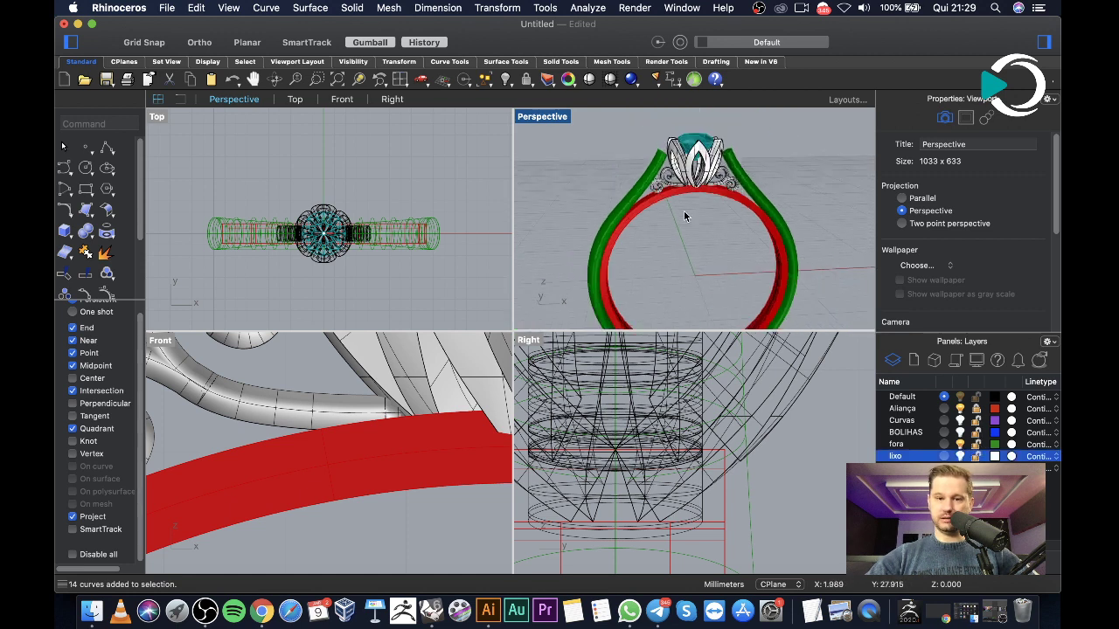
{"action": "left_click", "coordinate": [661, 163]}
{"action": "key", "text": "Delete"}
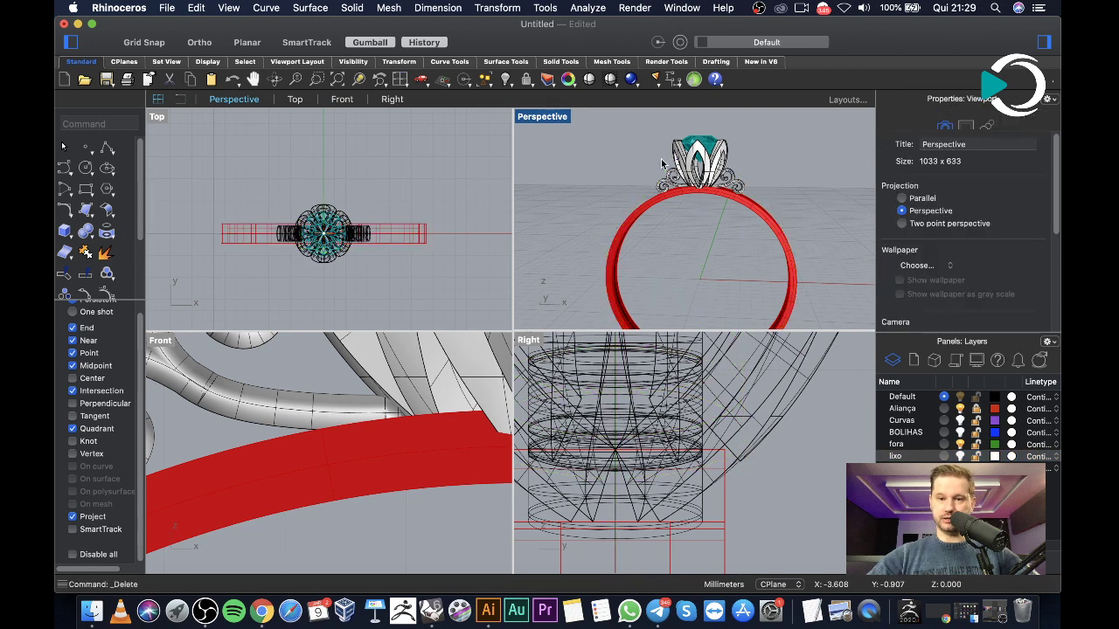
Show the Curvas layer and inspect its purple construction curves beside the setting in the Perspective and Front views
{"action": "scroll", "coordinate": [675, 174], "scroll_direction": "down", "scroll_amount": 5}
{"action": "mouse_move", "coordinate": [651, 182]}
{"action": "right_mouse_down"}
{"action": "mouse_move", "coordinate": [680, 218]}
{"action": "mouse_move", "coordinate": [732, 209]}
{"action": "mouse_move", "coordinate": [634, 170]}
{"action": "right_mouse_up"}
{"action": "scroll", "coordinate": [681, 217], "scroll_direction": "up", "scroll_amount": 5}
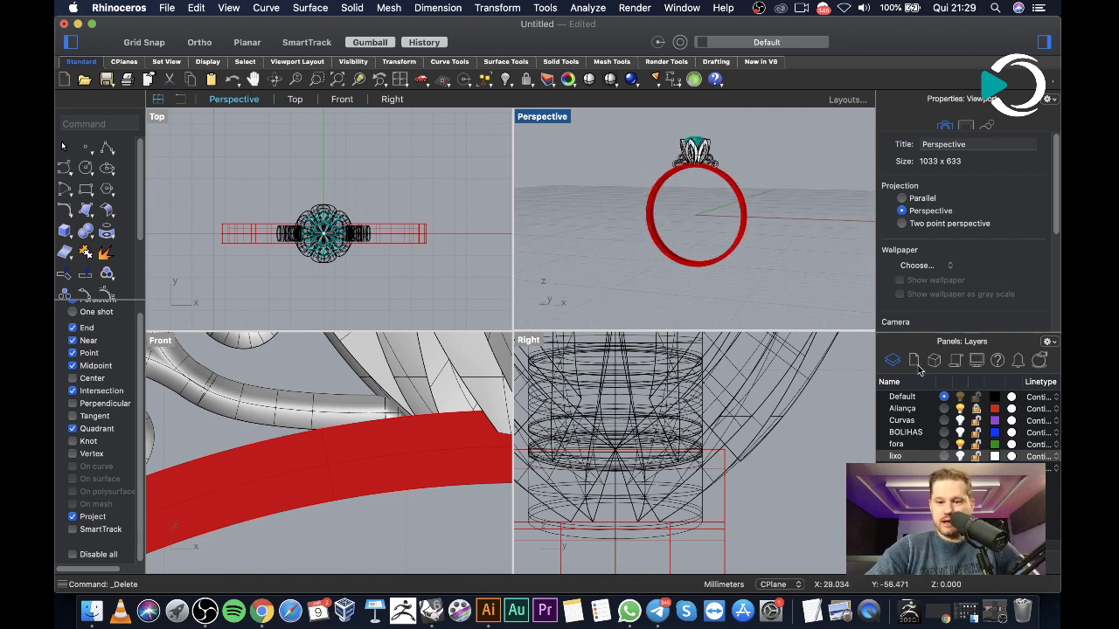
{"action": "left_click", "coordinate": [961, 421]}
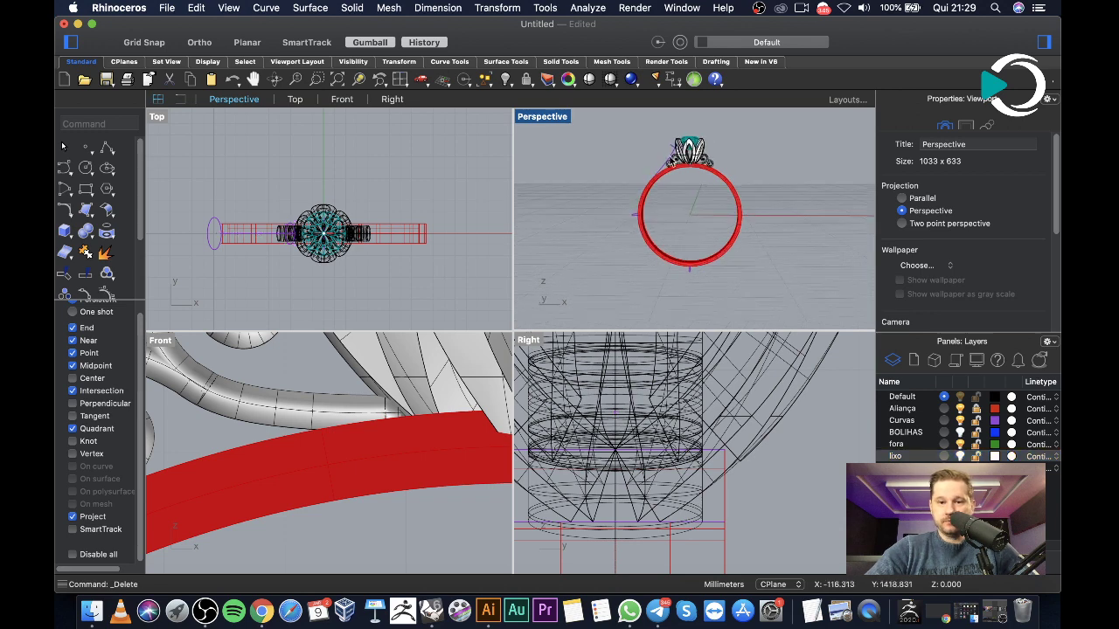
{"action": "scroll", "coordinate": [678, 166], "scroll_direction": "up", "scroll_amount": 5}
{"action": "double_click", "coordinate": [550, 120]}
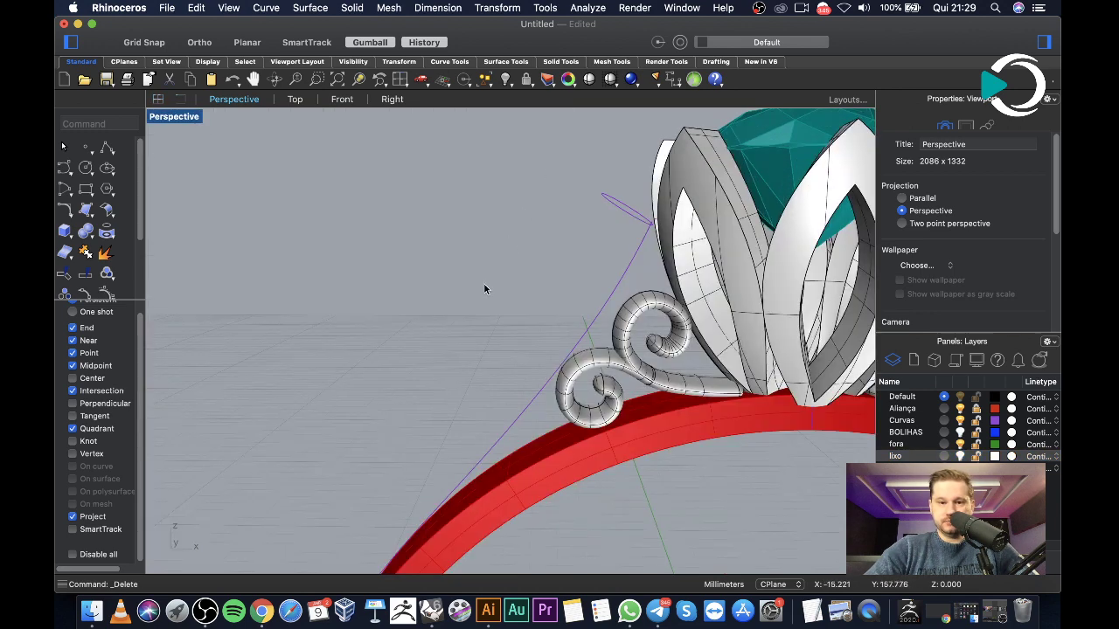
{"action": "right_click_drag", "start_coordinate": [604, 227], "coordinate": [585, 217]}
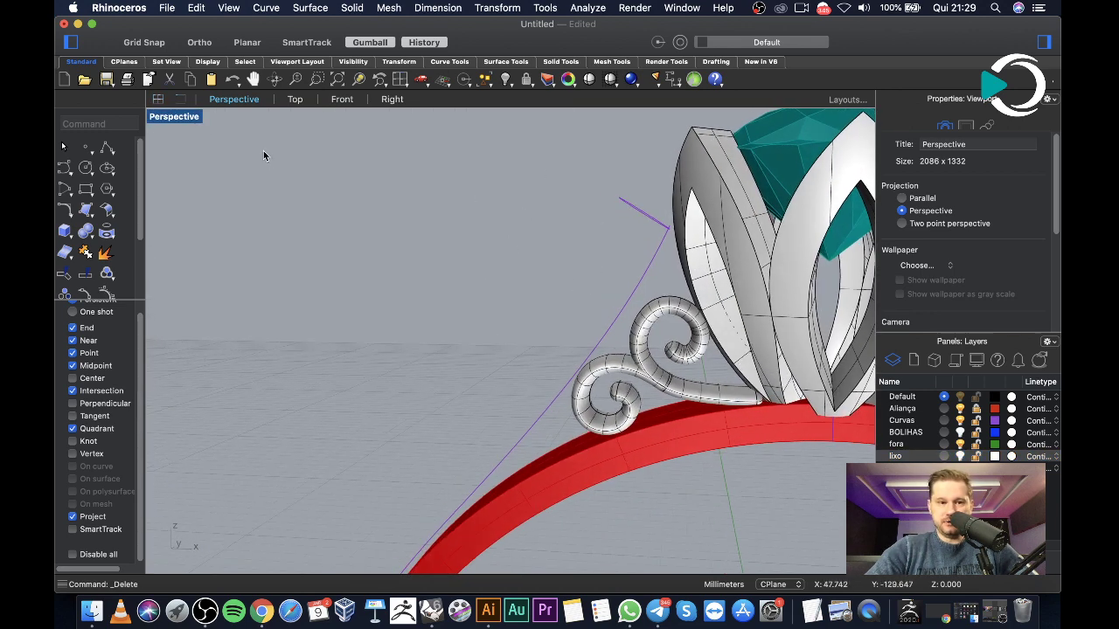
{"action": "double_click", "coordinate": [191, 119]}
{"action": "scroll", "coordinate": [224, 477], "scroll_direction": "down", "scroll_amount": 8}
{"action": "right_click_drag", "start_coordinate": [230, 474], "coordinate": [234, 494]}
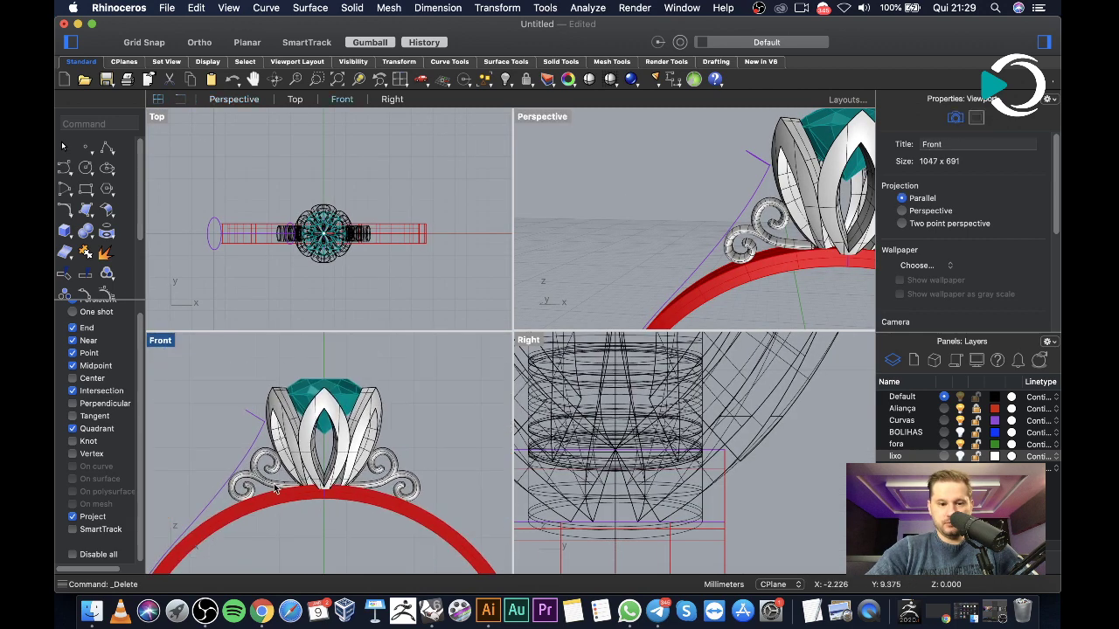
Scale the upper purple elliptical profile across the band in the Top view to match the scrolls' width
{"action": "scroll", "coordinate": [252, 395], "scroll_direction": "up", "scroll_amount": 12}
{"action": "left_click", "coordinate": [248, 411]}
{"action": "scroll", "coordinate": [252, 409], "scroll_direction": "down", "scroll_amount": 2}
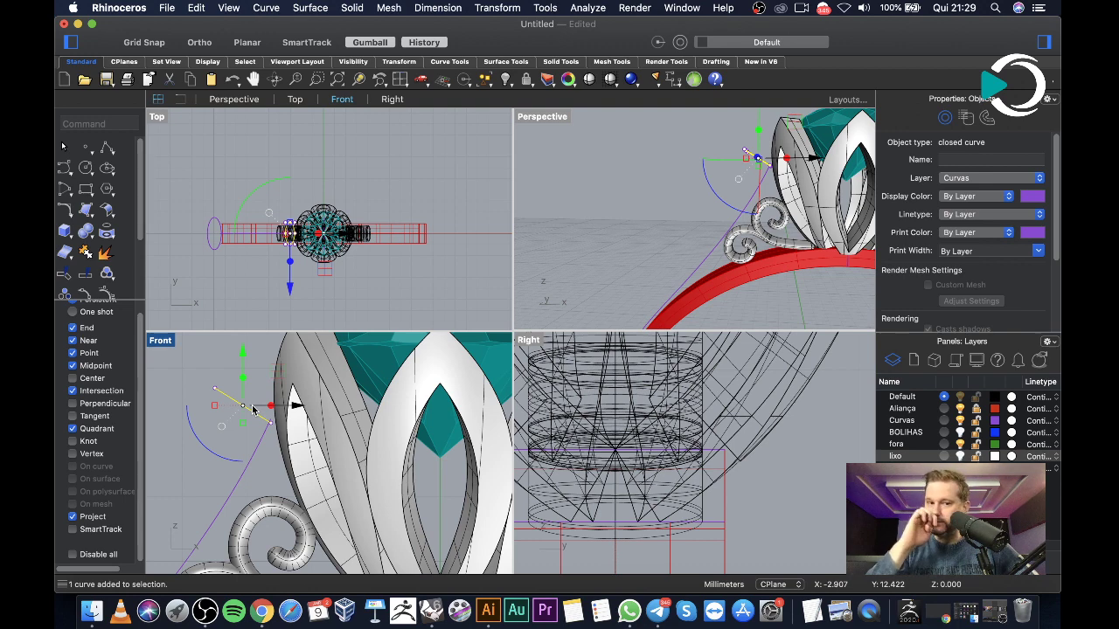
{"action": "scroll", "coordinate": [259, 190], "scroll_direction": "up", "scroll_amount": 5}
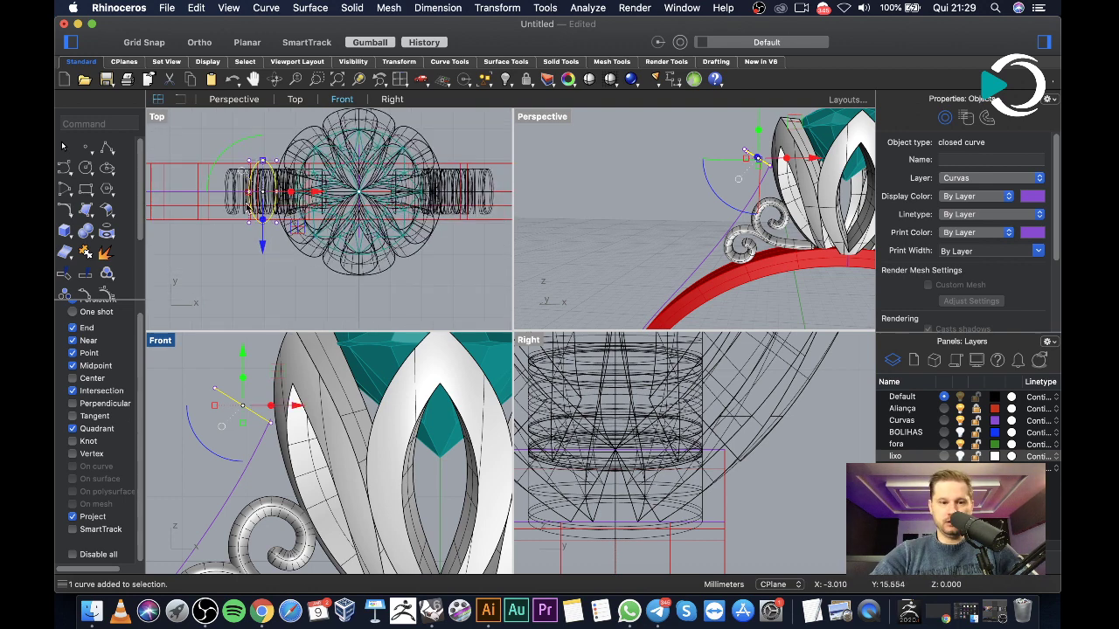
{"action": "scroll", "coordinate": [306, 214], "scroll_direction": "up", "scroll_amount": 3}
{"action": "left_click_drag", "start_coordinate": [309, 230], "coordinate": [310, 237]}
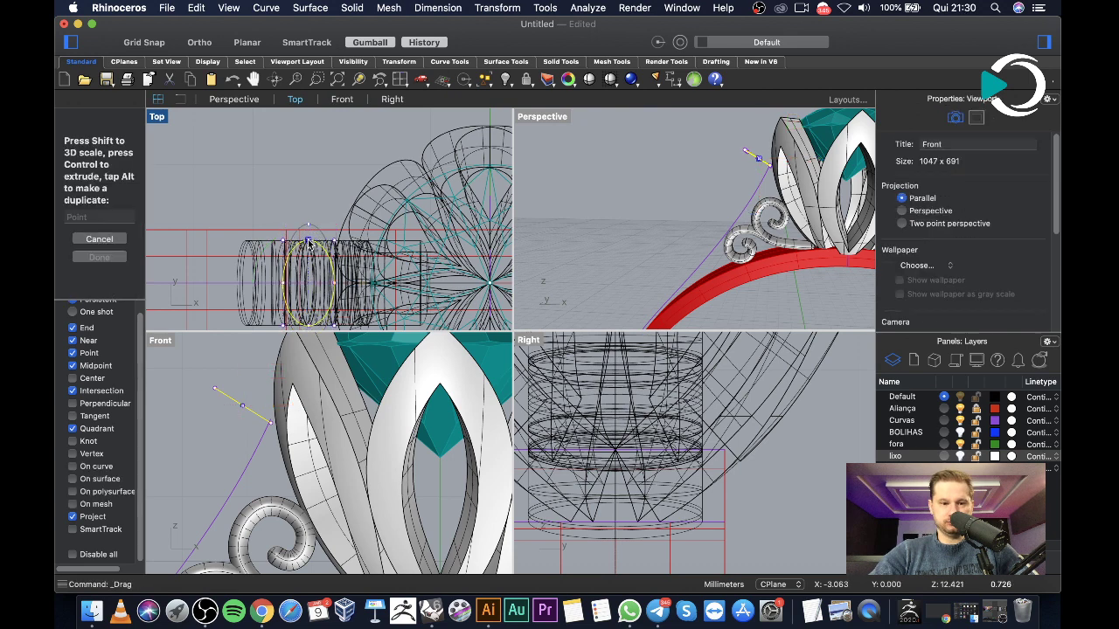
{"action": "left_click_drag", "start_coordinate": [308, 243], "coordinate": [309, 243]}
Move the scaled elliptical profile inward in the Front view so it overlaps the flower's side petal
{"action": "right_click_drag", "start_coordinate": [776, 203], "coordinate": [732, 163]}
{"action": "scroll", "coordinate": [732, 162], "scroll_direction": "up", "scroll_amount": 8}
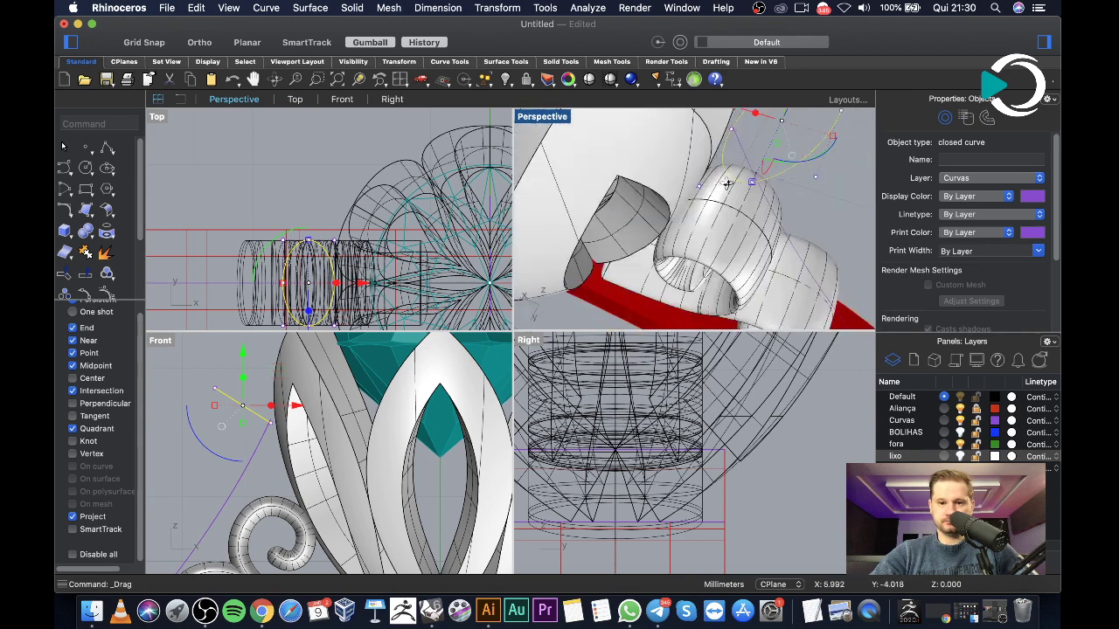
{"action": "scroll", "coordinate": [250, 404], "scroll_direction": "down", "scroll_amount": 4}
{"action": "scroll", "coordinate": [247, 403], "scroll_direction": "up", "scroll_amount": 3}
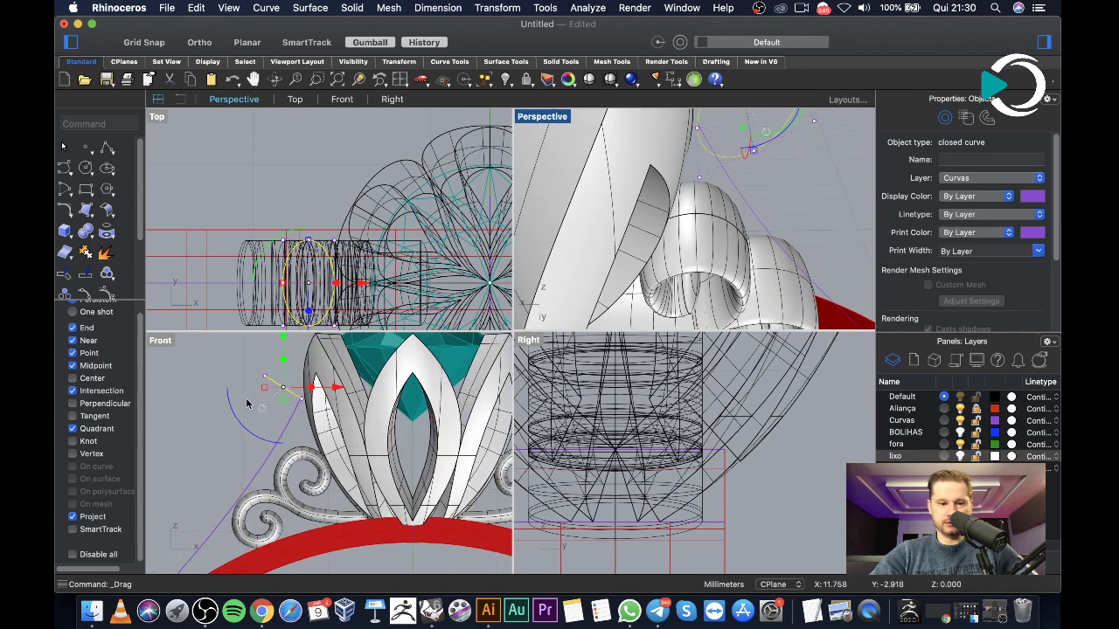
{"action": "left_click_drag", "start_coordinate": [328, 358], "coordinate": [379, 375]}
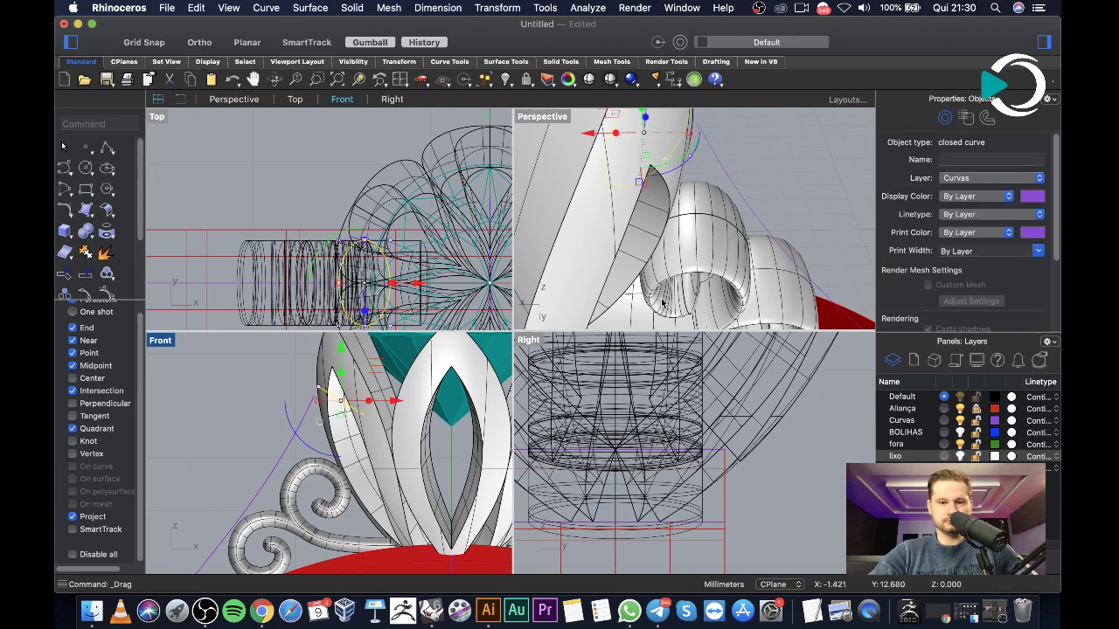
{"action": "left_click", "coordinate": [809, 168]}
Reshape the purple rail curve in the Front view by moving its upper control points against the side petal's outer edge
{"action": "scroll", "coordinate": [808, 169], "scroll_direction": "down", "scroll_amount": 3}
{"action": "right_click_drag", "start_coordinate": [809, 169], "coordinate": [580, 280]}
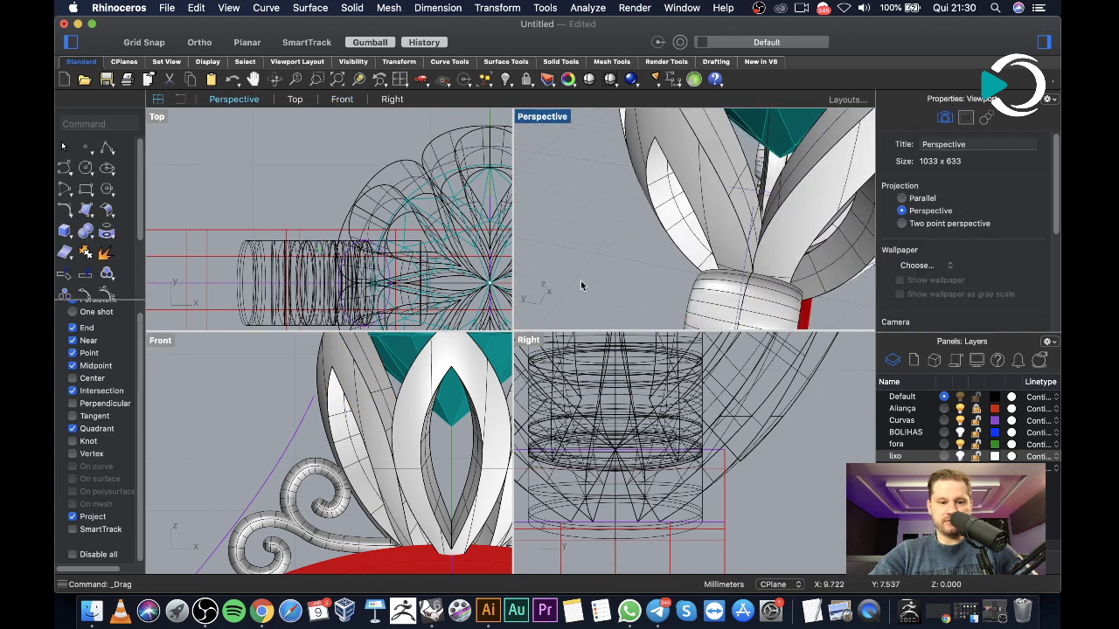
{"action": "left_click", "coordinate": [299, 428]}
{"action": "scroll", "coordinate": [288, 430], "scroll_direction": "down", "scroll_amount": 5}
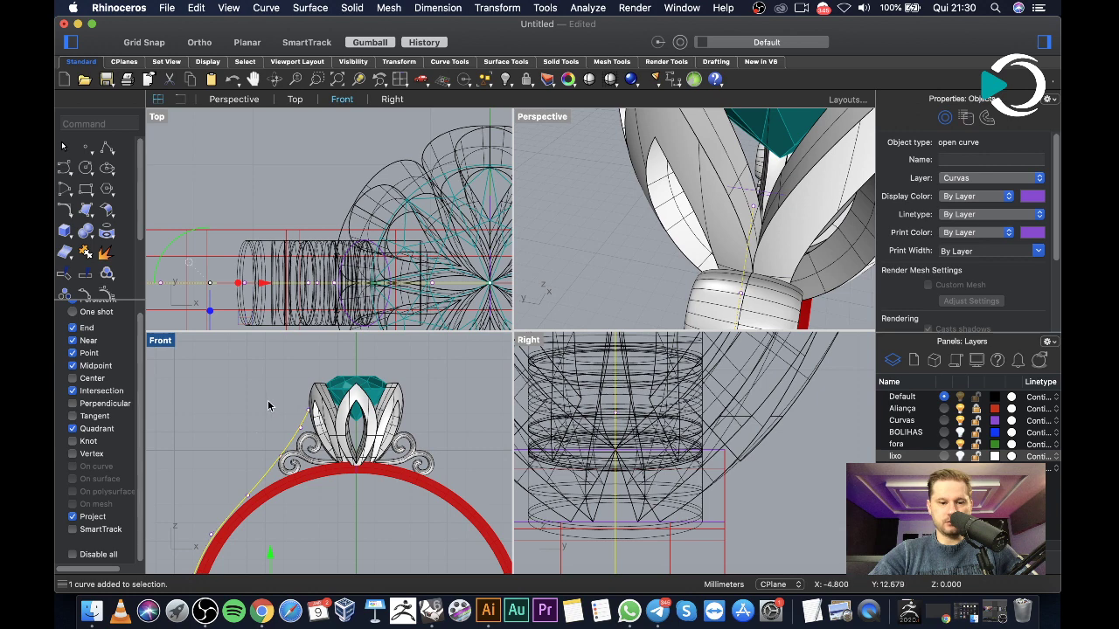
{"action": "scroll", "coordinate": [271, 406], "scroll_direction": "up", "scroll_amount": 5}
{"action": "left_click_drag", "start_coordinate": [279, 403], "coordinate": [409, 444]}
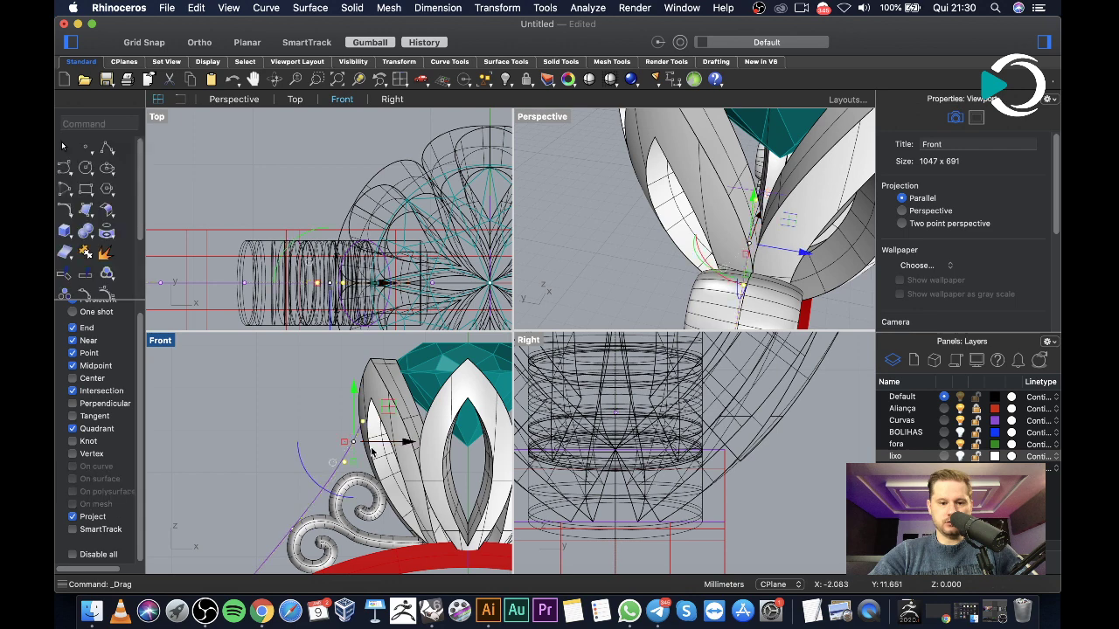
{"action": "left_click", "coordinate": [265, 474]}
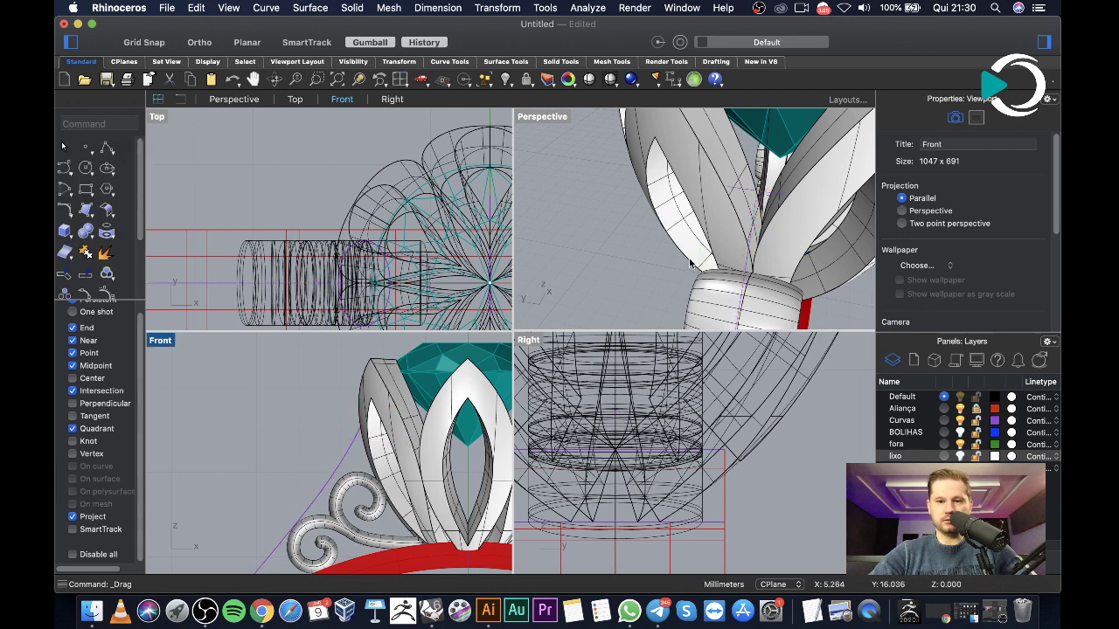
Select the Curvas layer's curves, the adjacent side petal and its scroll, and invert the selection
{"action": "scroll", "coordinate": [691, 261], "scroll_direction": "down", "scroll_amount": 5}
{"action": "right_click_drag", "start_coordinate": [721, 266], "coordinate": [660, 260]}
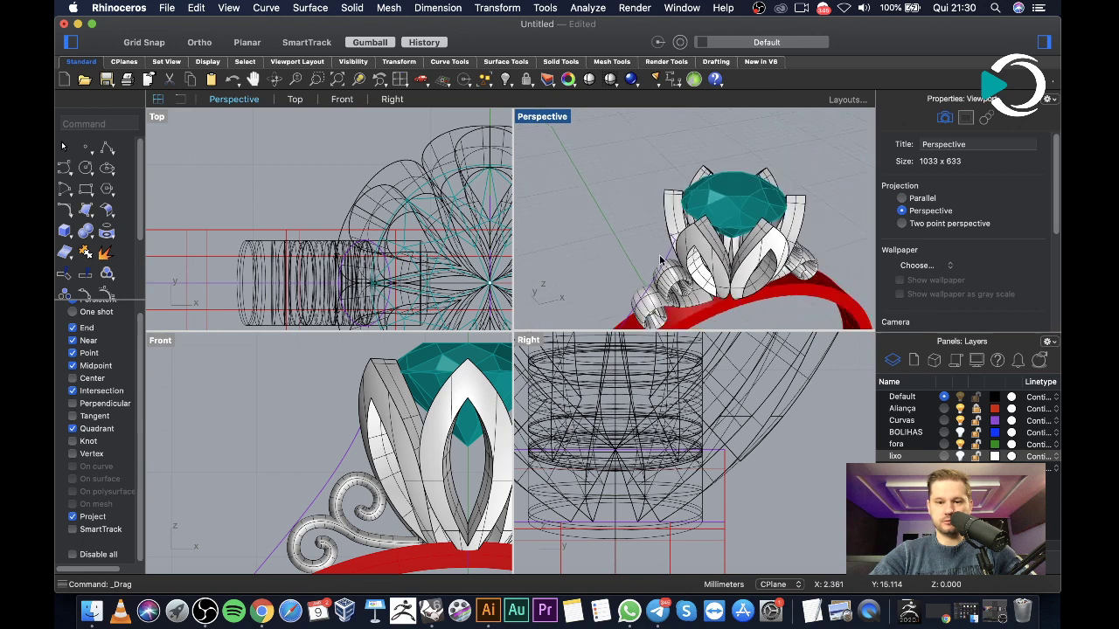
{"action": "right_click", "coordinate": [905, 423]}
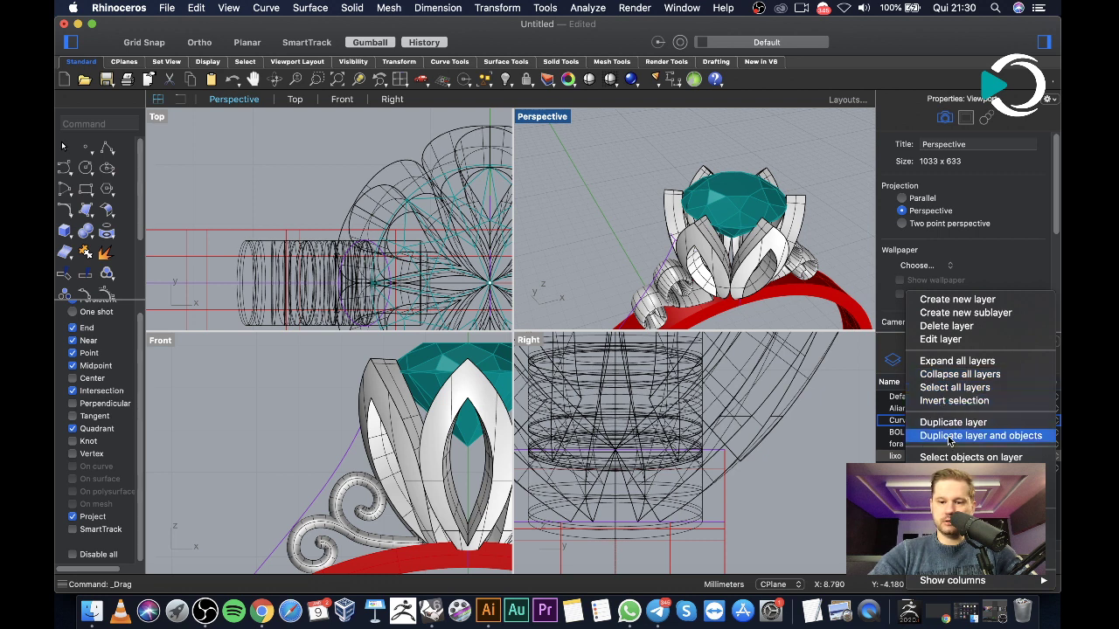
{"action": "left_click", "coordinate": [971, 457]}
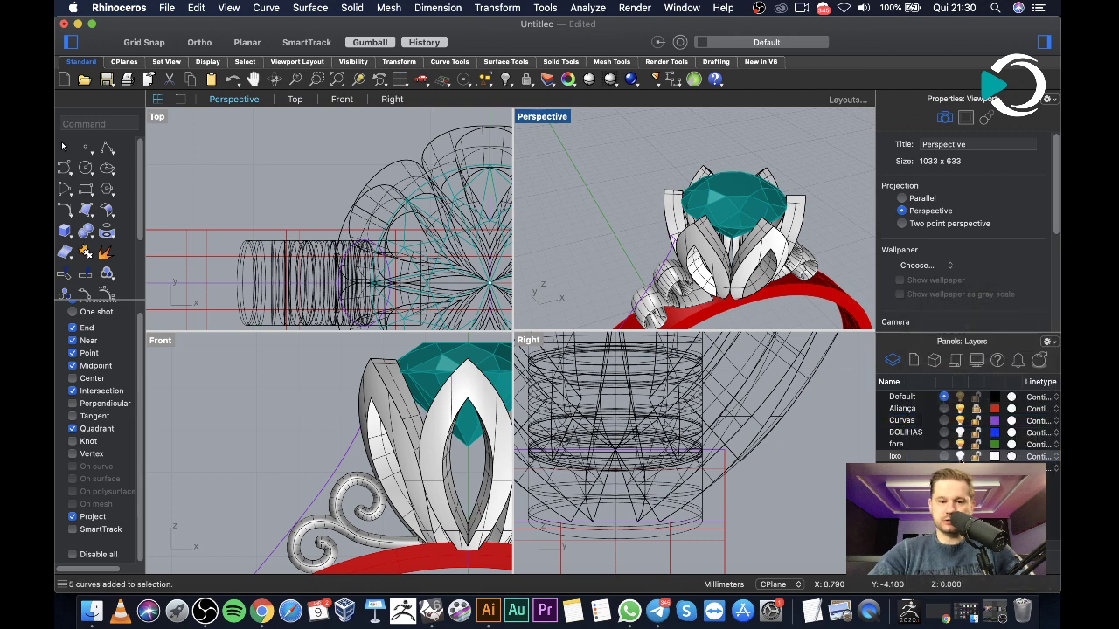
{"action": "left_click", "coordinate": [380, 451], "text": "shift"}
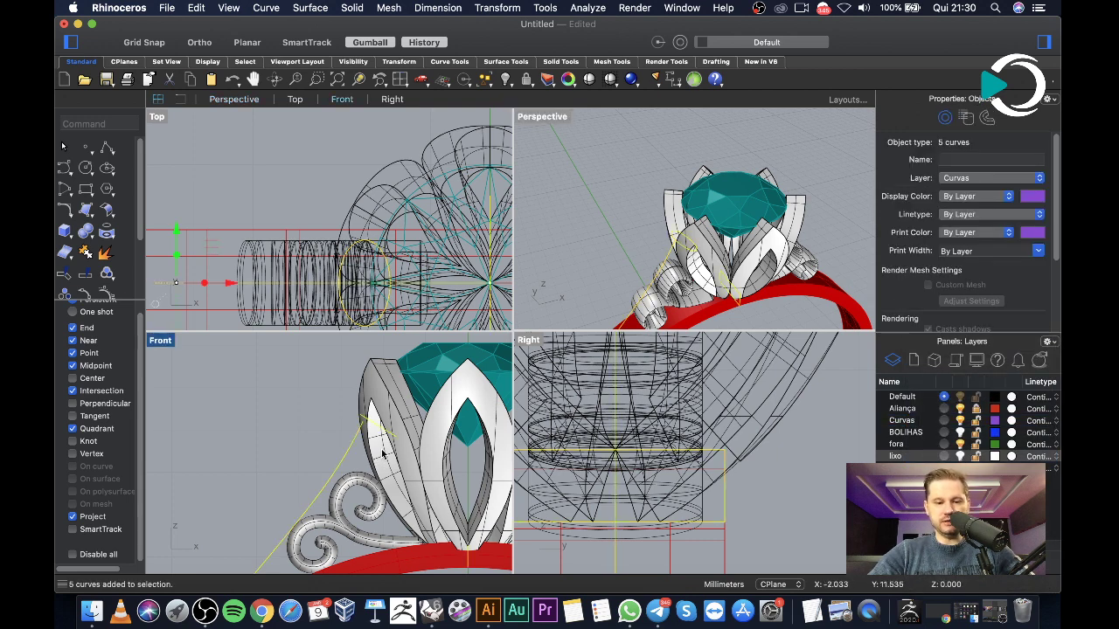
{"action": "left_click", "coordinate": [359, 479], "text": "shift"}
{"action": "left_click", "coordinate": [323, 522], "text": "shift"}
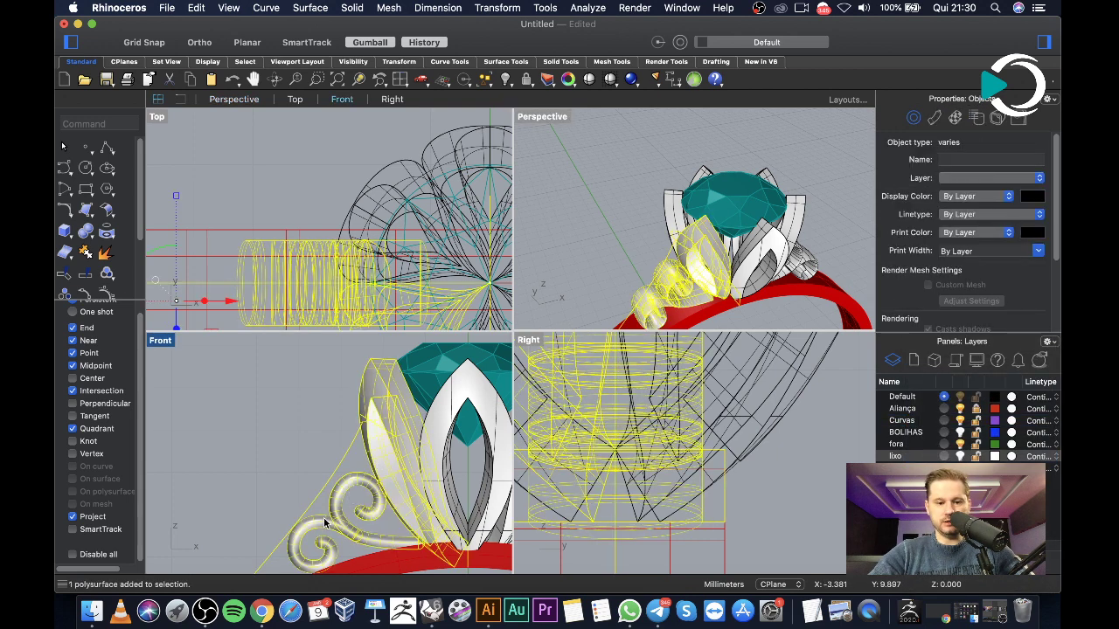
{"action": "type", "text": "Invert"}
{"action": "key", "text": "Return"}
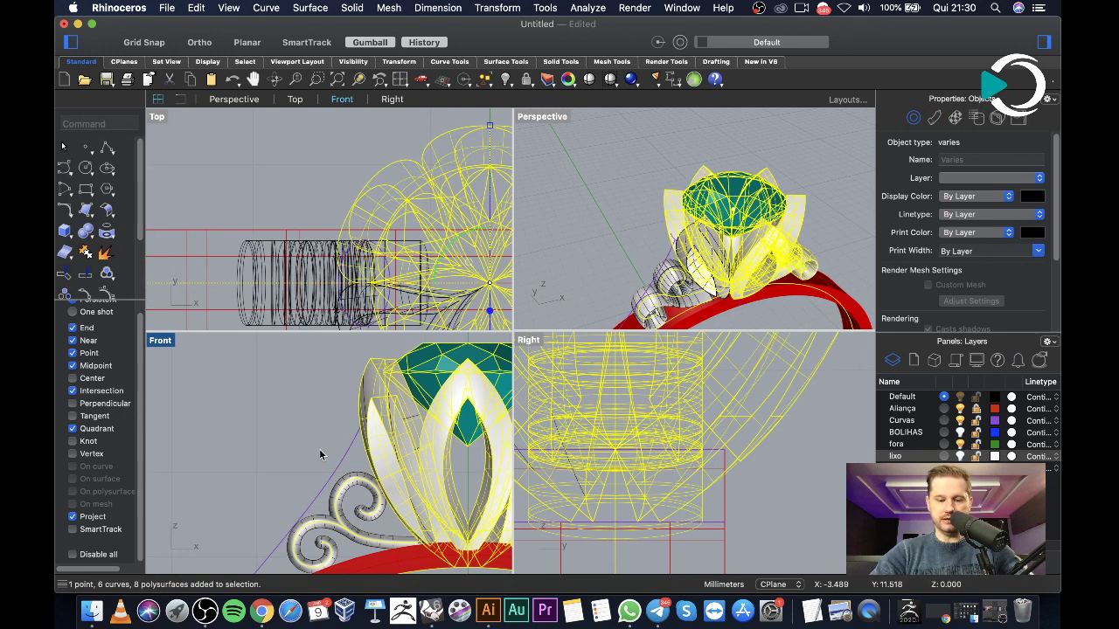
Hide the inverted selection to isolate the side petal, its scroll and the curves, and display the Front view in Wireframe
{"action": "key", "text": "super+h"}
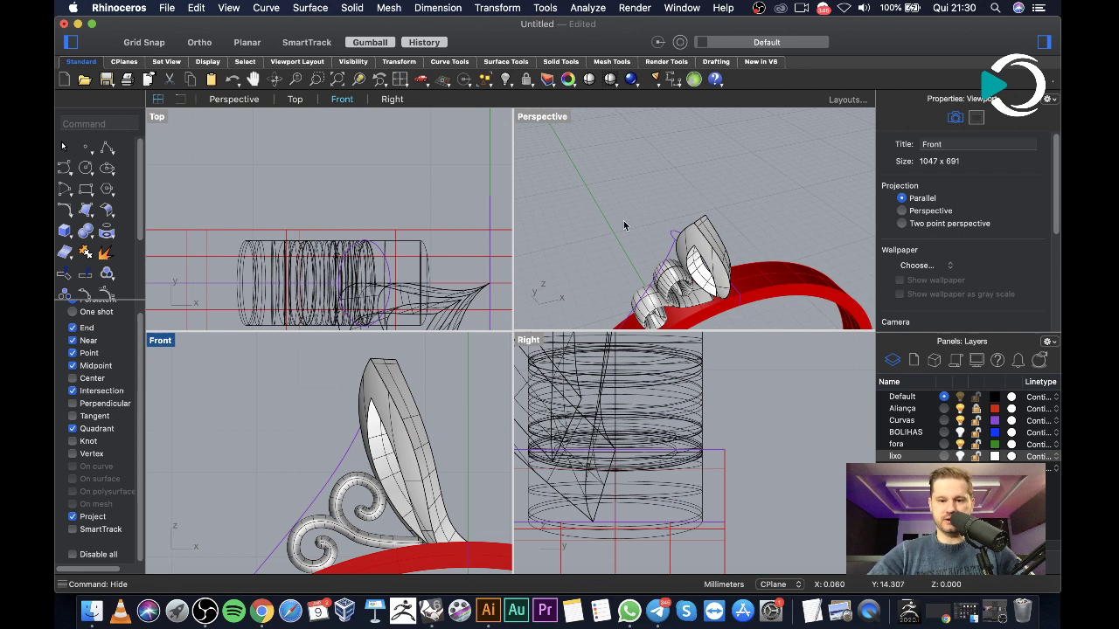
{"action": "scroll", "coordinate": [659, 217], "scroll_direction": "down", "scroll_amount": 3}
{"action": "right_click_drag", "start_coordinate": [659, 217], "coordinate": [701, 224]}
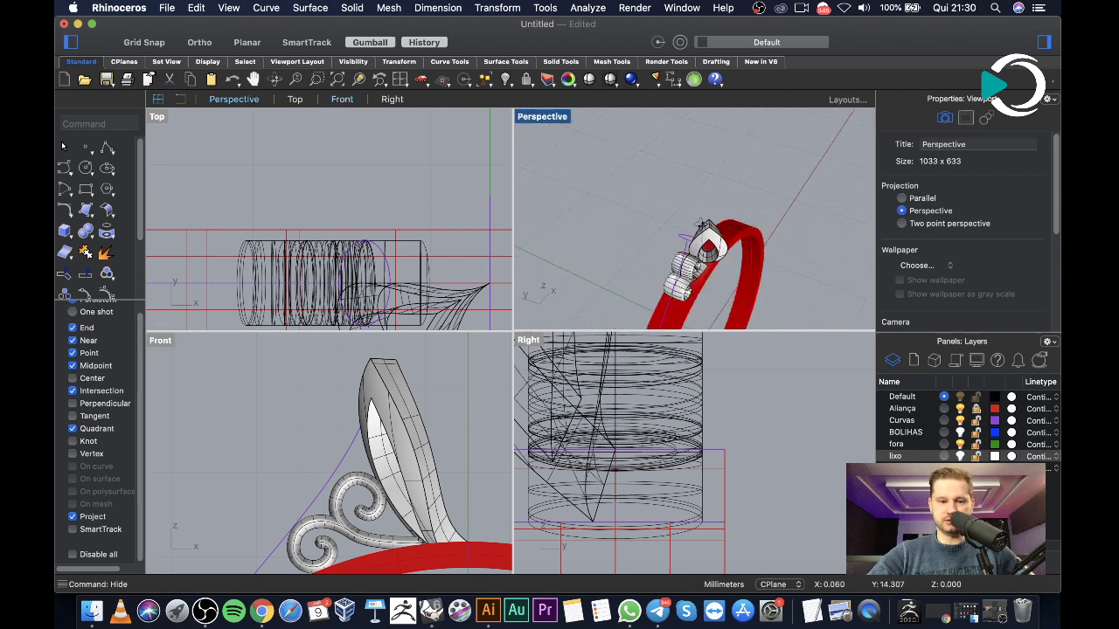
{"action": "left_click", "coordinate": [160, 340]}
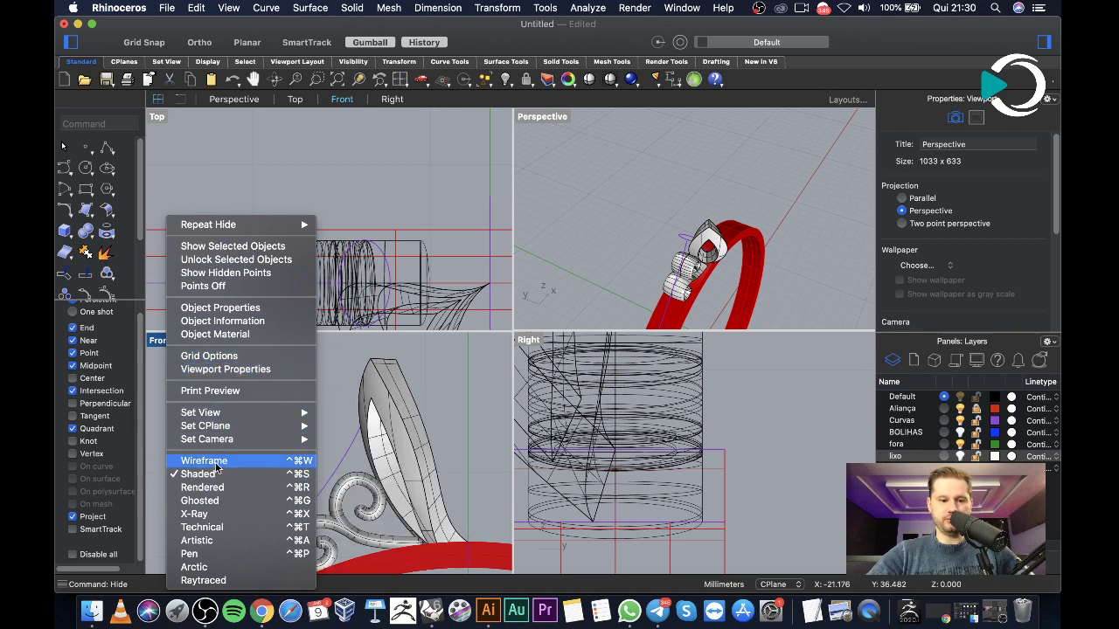
{"action": "left_click", "coordinate": [216, 462]}
{"action": "scroll", "coordinate": [357, 442], "scroll_direction": "up", "scroll_amount": 5}
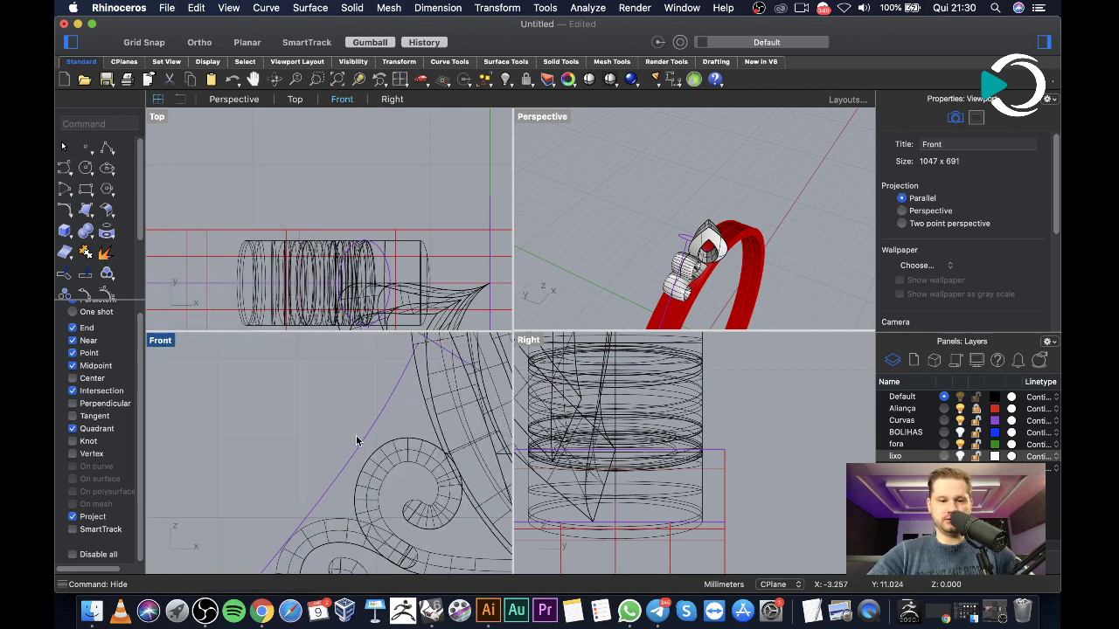
Start a one-rail sweep using the reshaped purple curve along the band's outer side as the rail
{"action": "right_click_drag", "start_coordinate": [695, 244], "coordinate": [823, 239]}
{"action": "scroll", "coordinate": [788, 299], "scroll_direction": "up", "scroll_amount": 2}
{"action": "right_click_drag", "start_coordinate": [789, 299], "coordinate": [738, 232]}
{"action": "scroll", "coordinate": [714, 224], "scroll_direction": "up", "scroll_amount": 3}
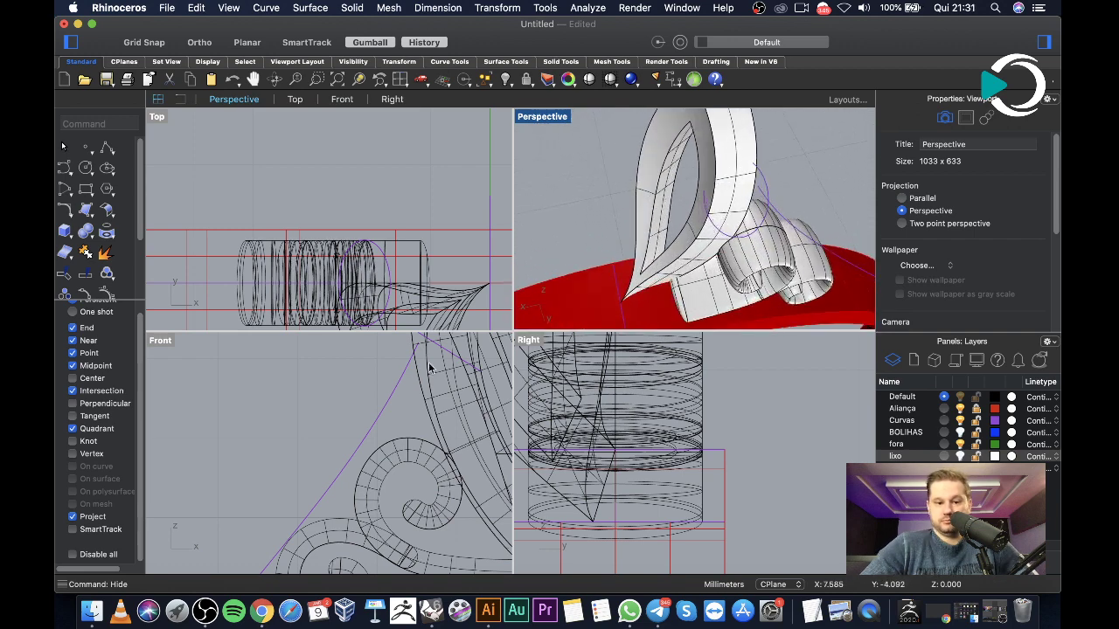
{"action": "scroll", "coordinate": [416, 382], "scroll_direction": "down", "scroll_amount": 2}
{"action": "scroll", "coordinate": [788, 375], "scroll_direction": "down", "scroll_amount": 2}
{"action": "scroll", "coordinate": [696, 288], "scroll_direction": "down", "scroll_amount": 3}
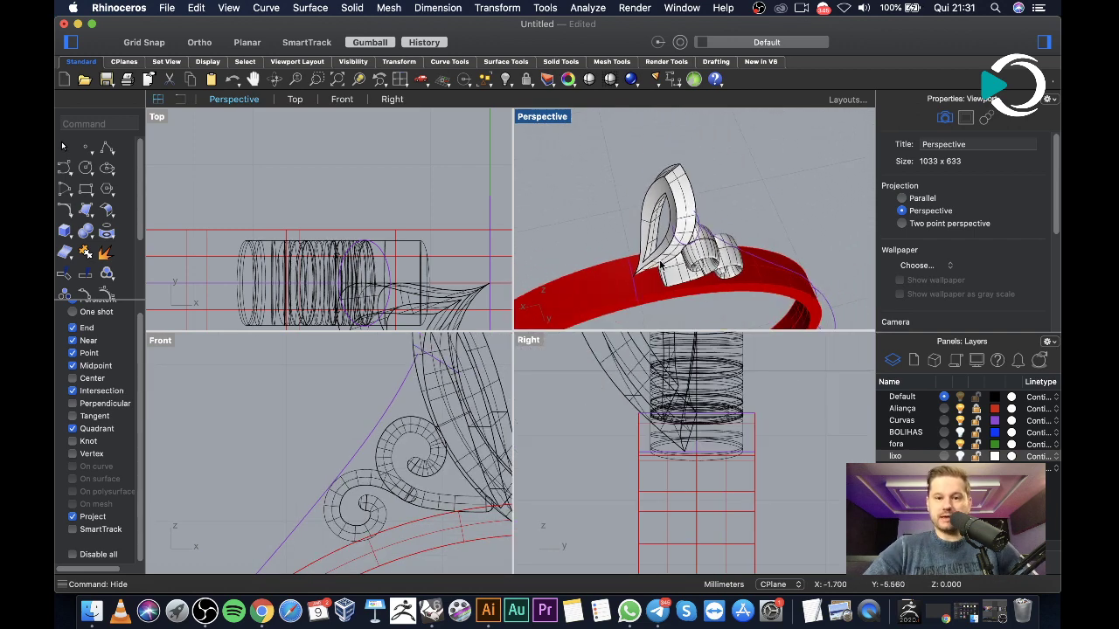
{"action": "right_click_drag", "start_coordinate": [695, 288], "coordinate": [610, 259]}
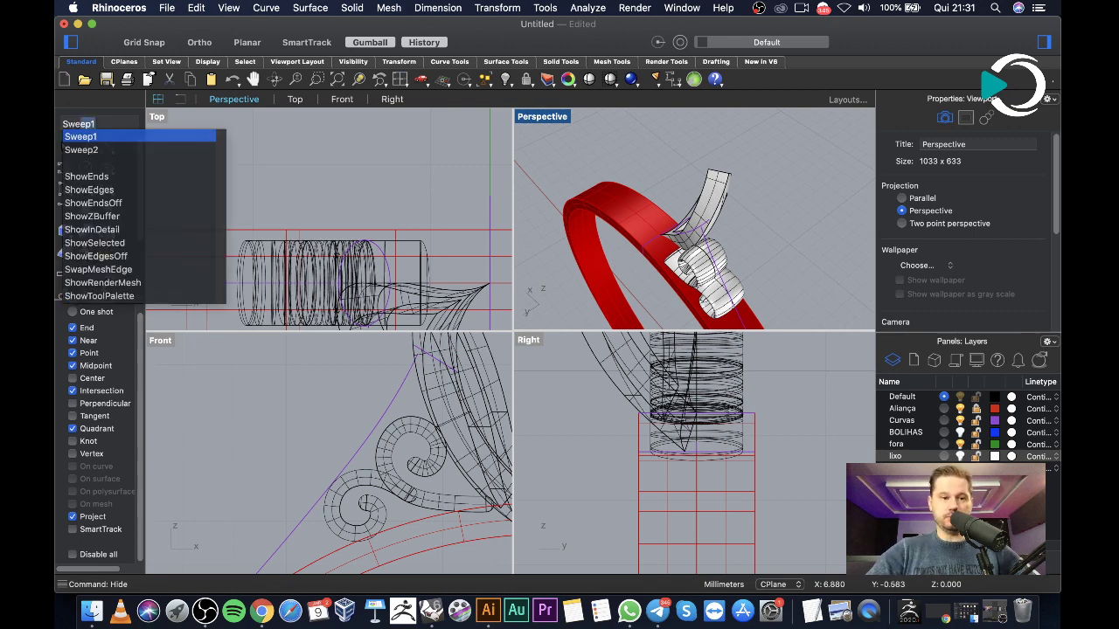
{"action": "key", "text": "Return"}
{"action": "scroll", "coordinate": [470, 343], "scroll_direction": "down", "scroll_amount": 5}
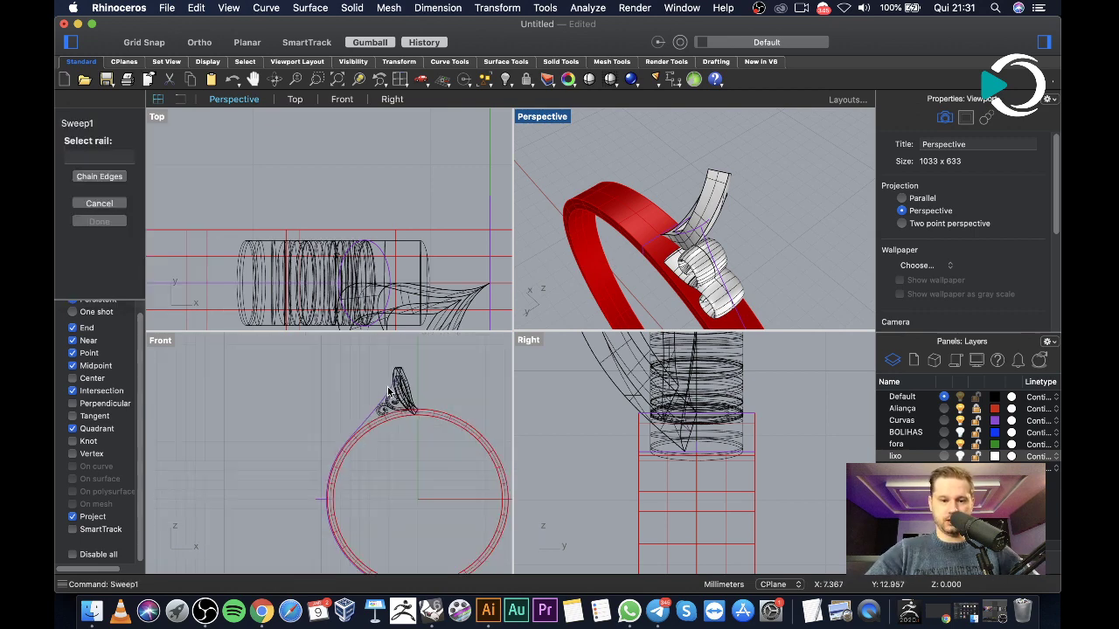
{"action": "scroll", "coordinate": [345, 358], "scroll_direction": "up", "scroll_amount": 3}
{"action": "scroll", "coordinate": [344, 362], "scroll_direction": "up", "scroll_amount": 3}
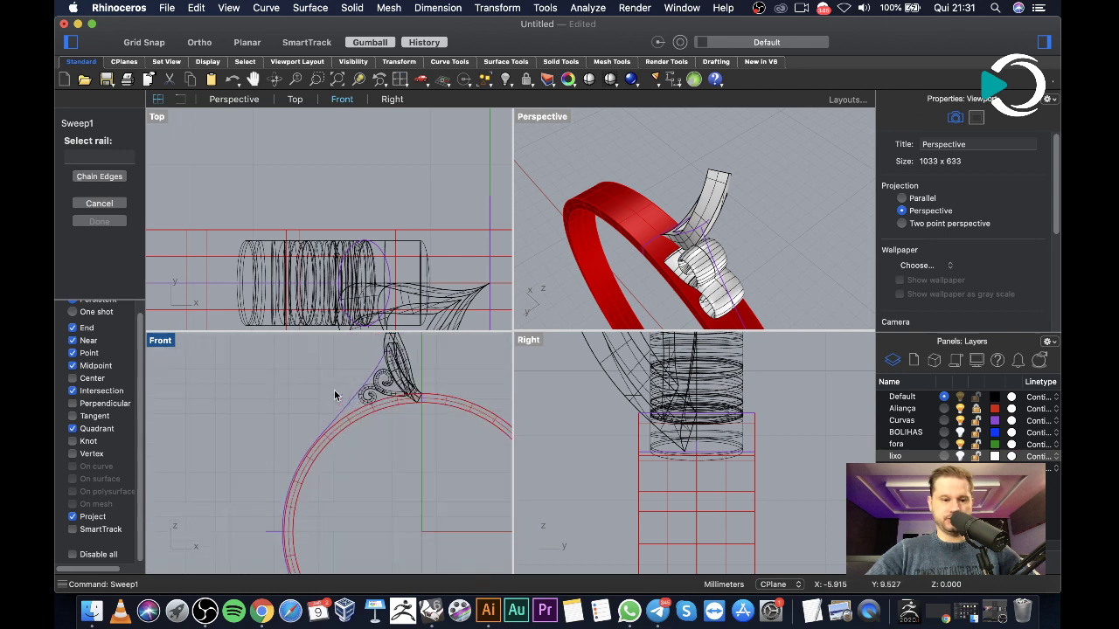
{"action": "left_click", "coordinate": [352, 399]}
Use the profiles at the band's base, its side and the side petal as the sweep's cross sections
{"action": "scroll", "coordinate": [358, 411], "scroll_direction": "down", "scroll_amount": 3}
{"action": "scroll", "coordinate": [371, 536], "scroll_direction": "up", "scroll_amount": 1}
{"action": "scroll", "coordinate": [371, 536], "scroll_direction": "up", "scroll_amount": 3}
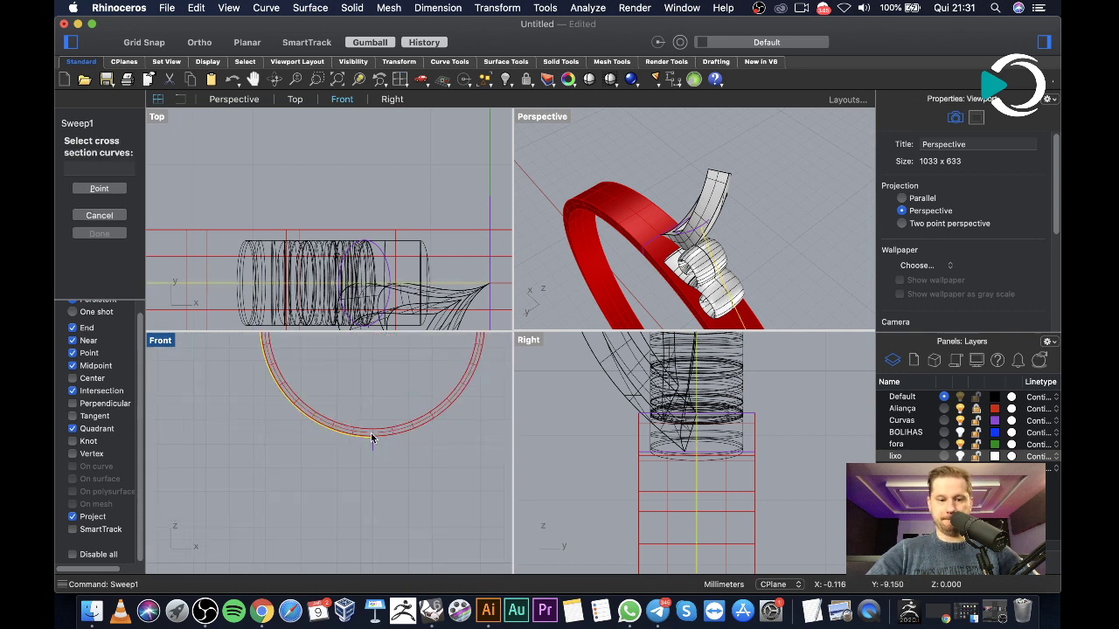
{"action": "left_click", "coordinate": [372, 441]}
{"action": "scroll", "coordinate": [370, 444], "scroll_direction": "down", "scroll_amount": 3}
{"action": "scroll", "coordinate": [323, 380], "scroll_direction": "up", "scroll_amount": 3}
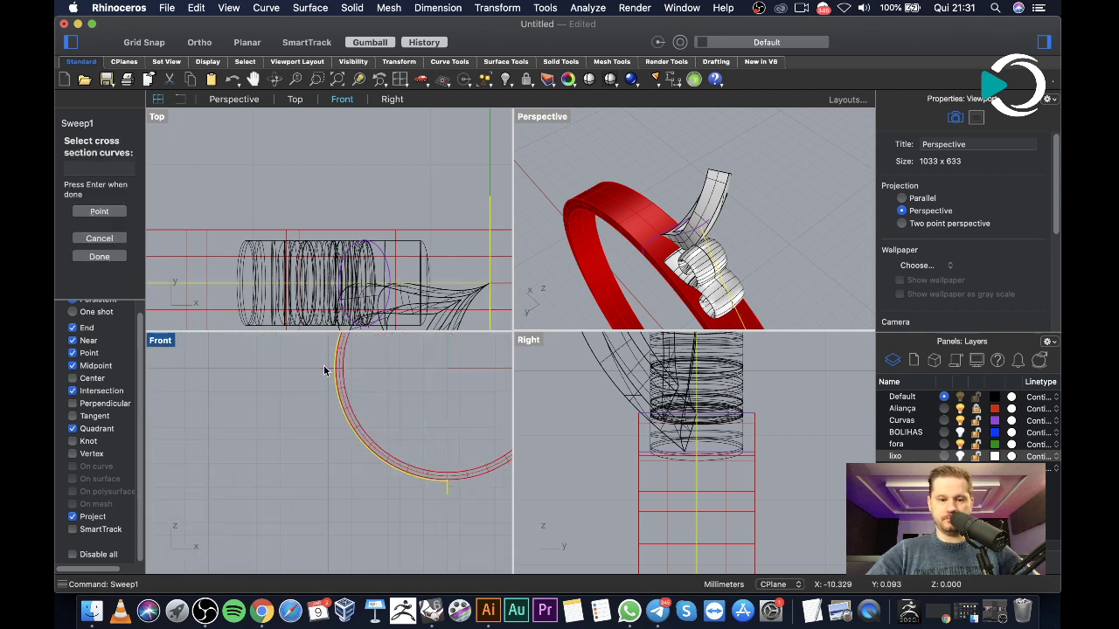
{"action": "scroll", "coordinate": [306, 413], "scroll_direction": "down", "scroll_amount": 3}
{"action": "scroll", "coordinate": [349, 369], "scroll_direction": "up", "scroll_amount": 4}
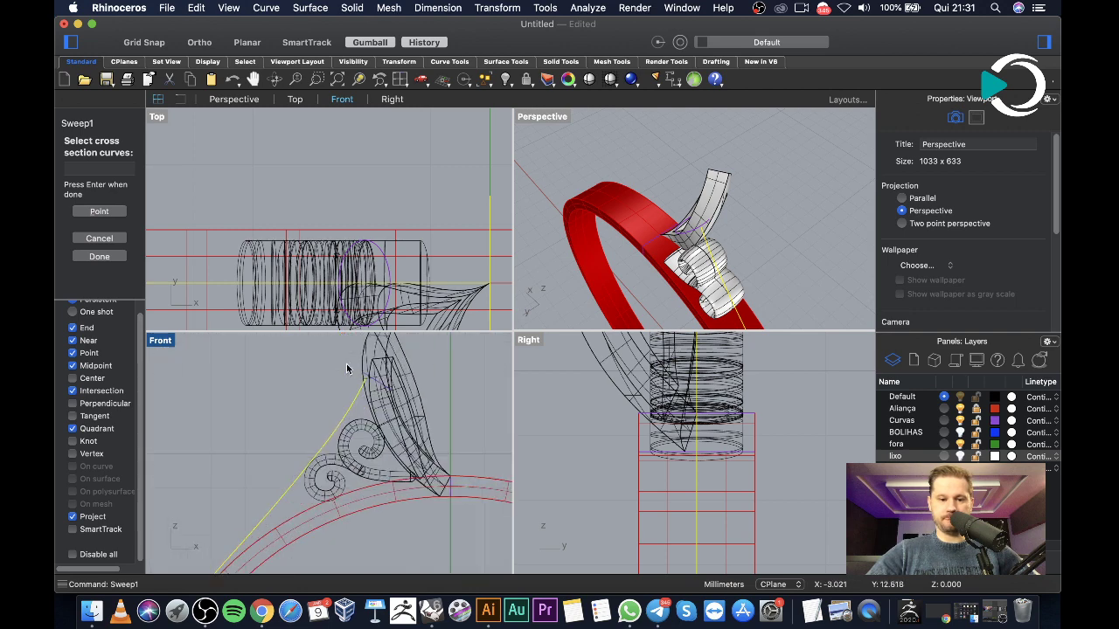
{"action": "left_click", "coordinate": [405, 404]}
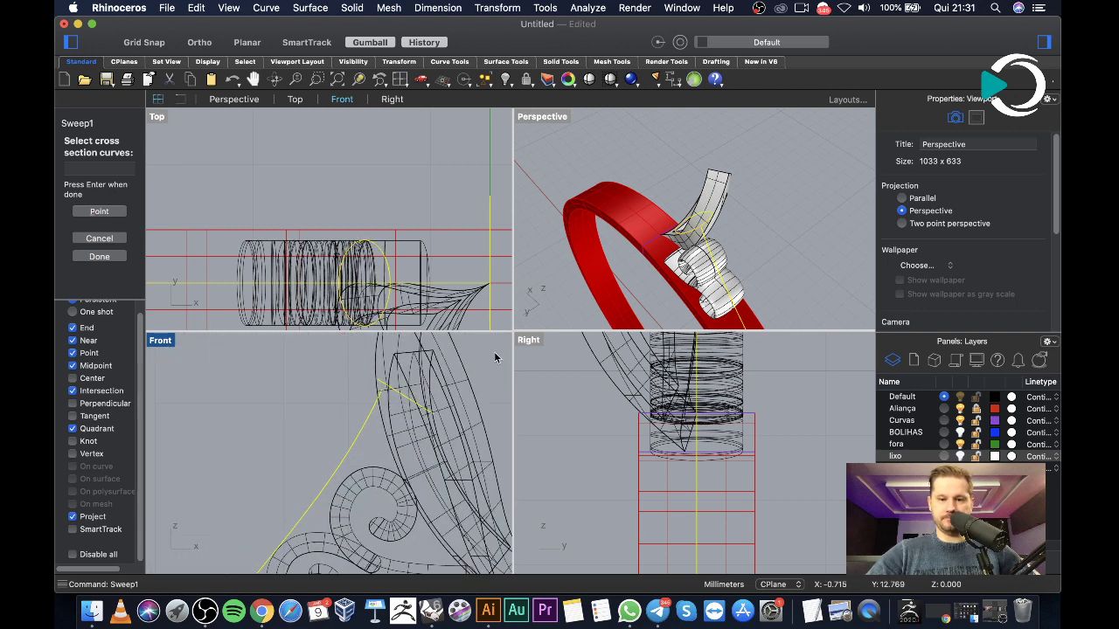
{"action": "key", "text": "Return"}
Move the seam points of the upper and side profiles to their outer quadrants
{"action": "right_click_drag", "start_coordinate": [761, 145], "coordinate": [680, 235]}
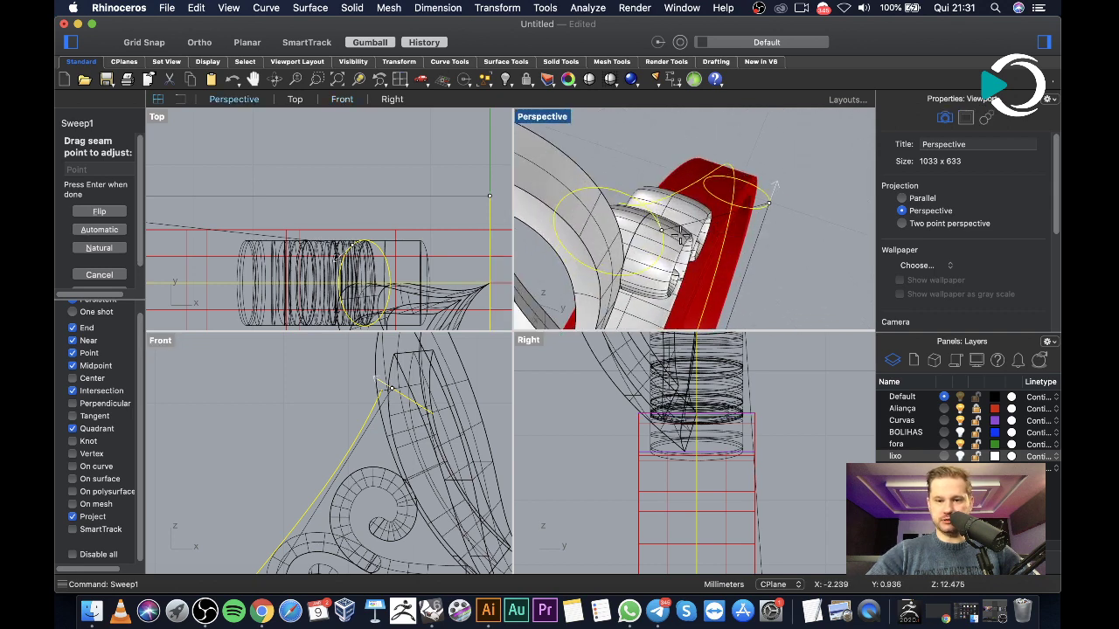
{"action": "left_click_drag", "start_coordinate": [680, 234], "coordinate": [620, 190]}
{"action": "right_click_drag", "start_coordinate": [767, 198], "coordinate": [689, 217]}
{"action": "scroll", "coordinate": [689, 216], "scroll_direction": "down", "scroll_amount": 5}
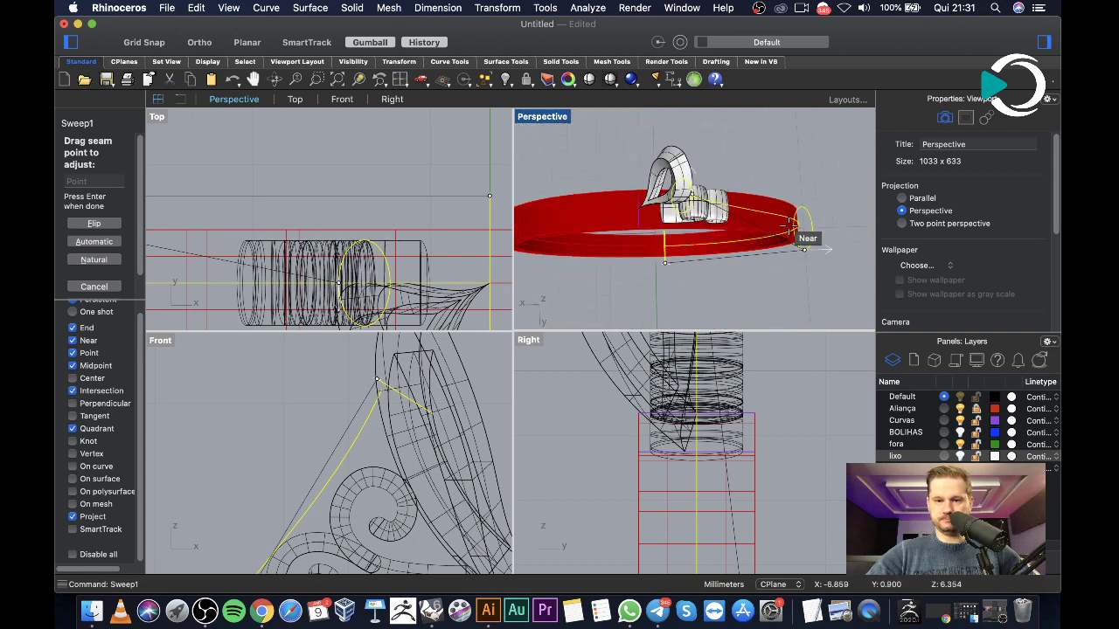
{"action": "scroll", "coordinate": [795, 231], "scroll_direction": "up", "scroll_amount": 5}
{"action": "left_click_drag", "start_coordinate": [804, 260], "coordinate": [819, 226]}
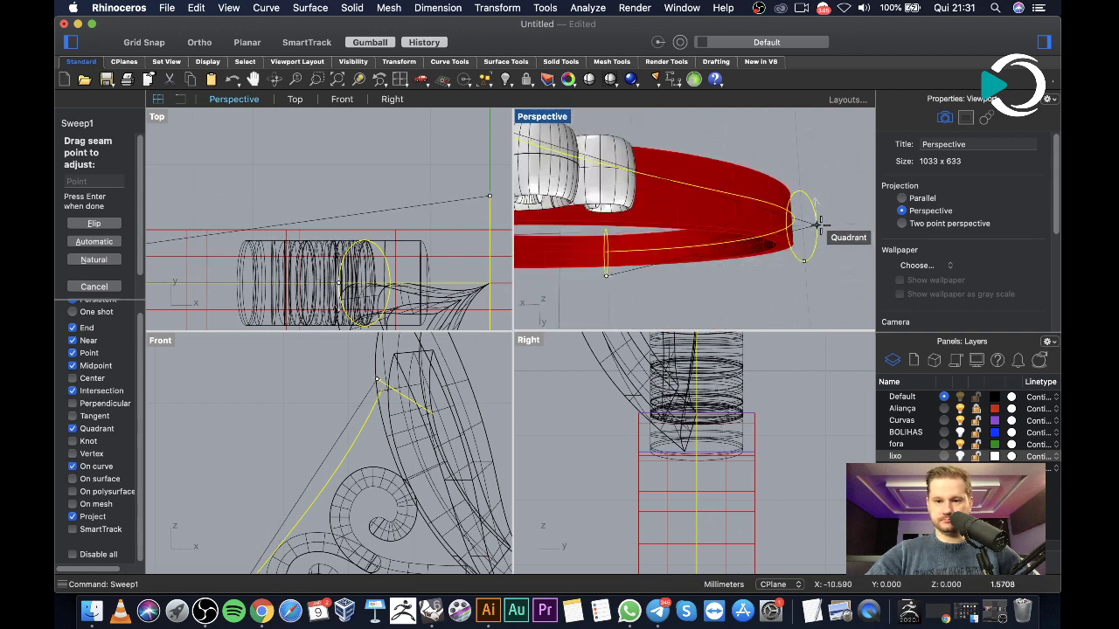
{"action": "right_click_drag", "start_coordinate": [826, 256], "coordinate": [725, 296]}
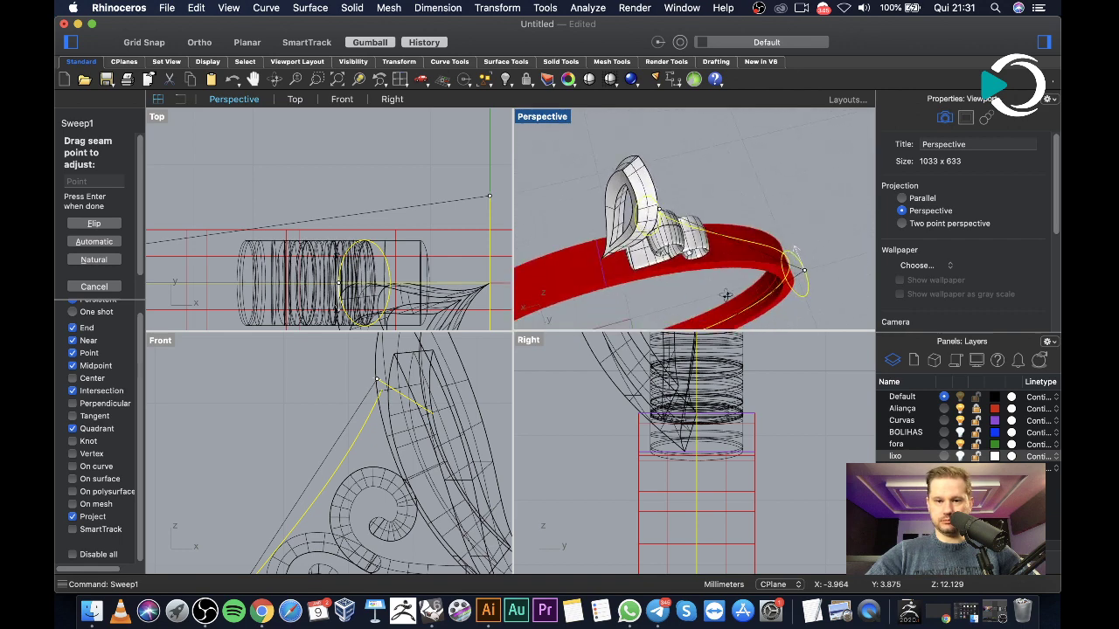
Align the base profile's seam with the others and create the sweep with Freeform frame style and unchanged cross sections
{"action": "scroll", "coordinate": [726, 296], "scroll_direction": "down", "scroll_amount": 6}
{"action": "scroll", "coordinate": [707, 294], "scroll_direction": "down", "scroll_amount": 4}
{"action": "right_click_drag", "start_coordinate": [706, 292], "coordinate": [706, 164]}
{"action": "scroll", "coordinate": [702, 242], "scroll_direction": "up", "scroll_amount": 6}
{"action": "scroll", "coordinate": [727, 280], "scroll_direction": "down", "scroll_amount": 5}
{"action": "right_click_drag", "start_coordinate": [729, 273], "coordinate": [761, 288]}
{"action": "scroll", "coordinate": [785, 272], "scroll_direction": "down", "scroll_amount": 5}
{"action": "scroll", "coordinate": [793, 284], "scroll_direction": "up", "scroll_amount": 6}
{"action": "left_click_drag", "start_coordinate": [743, 274], "coordinate": [729, 289]}
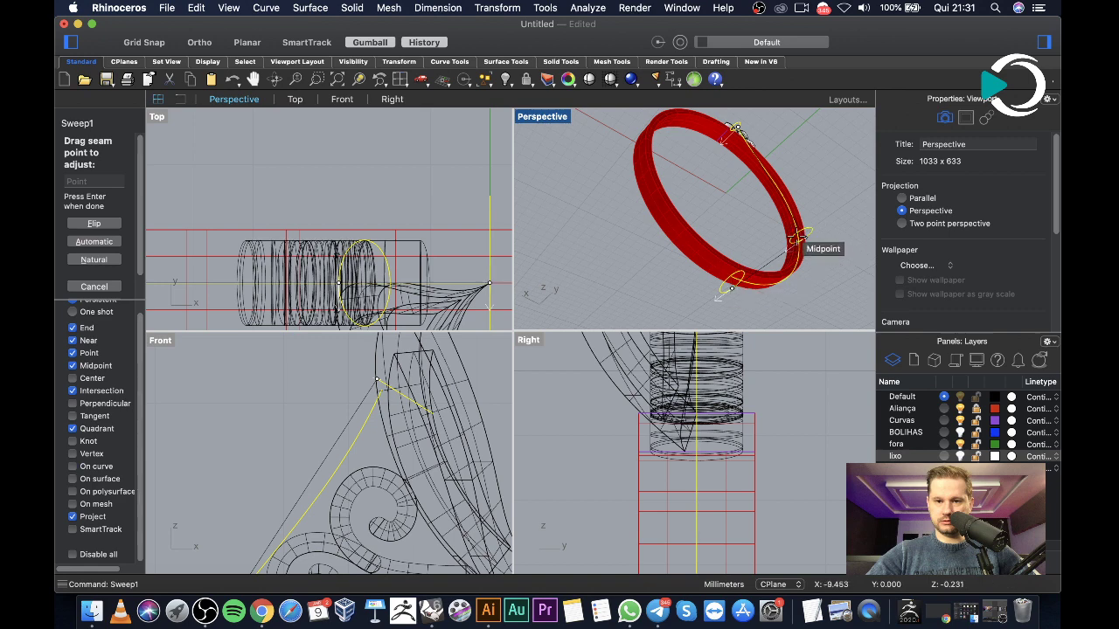
{"action": "scroll", "coordinate": [834, 260], "scroll_direction": "down", "scroll_amount": 3}
{"action": "key", "text": "Return"}
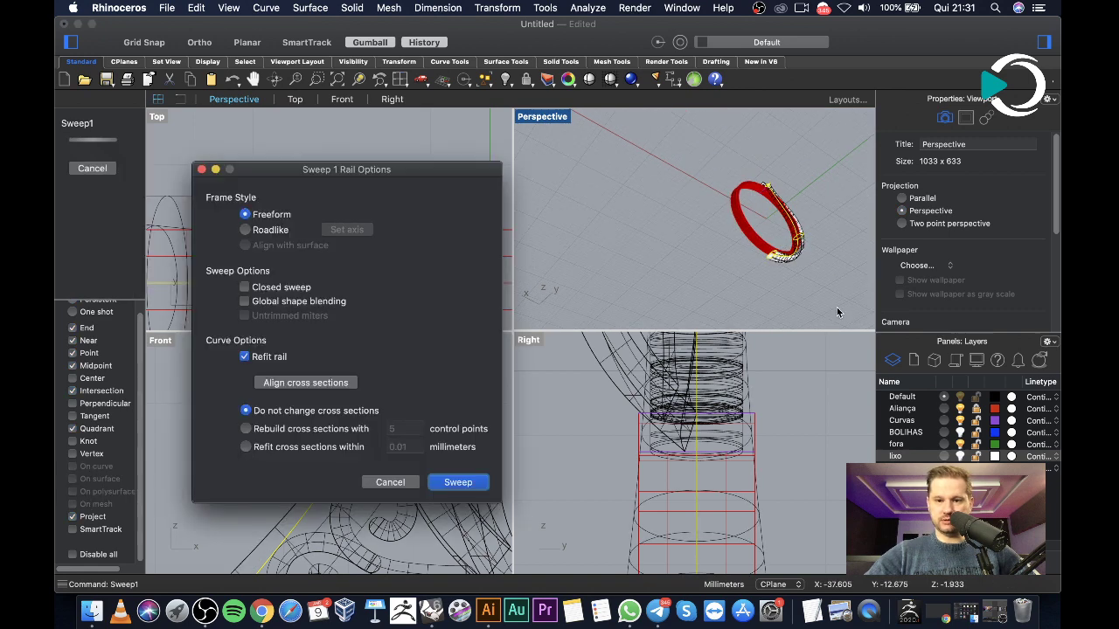
{"action": "key", "text": "Return"}
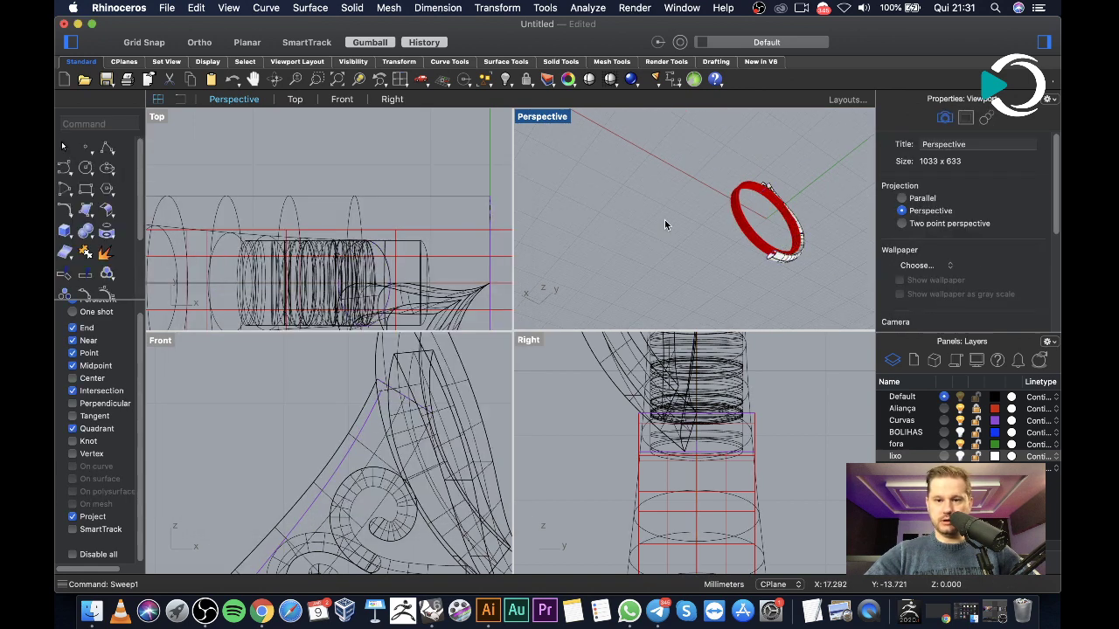
Adjust the upper elliptical profile slightly in the Top view, updating the swept shank through its history
{"action": "right_click_drag", "start_coordinate": [732, 200], "coordinate": [648, 221]}
{"action": "scroll", "coordinate": [615, 214], "scroll_direction": "up", "scroll_amount": 5}
{"action": "scroll", "coordinate": [572, 230], "scroll_direction": "up", "scroll_amount": 3}
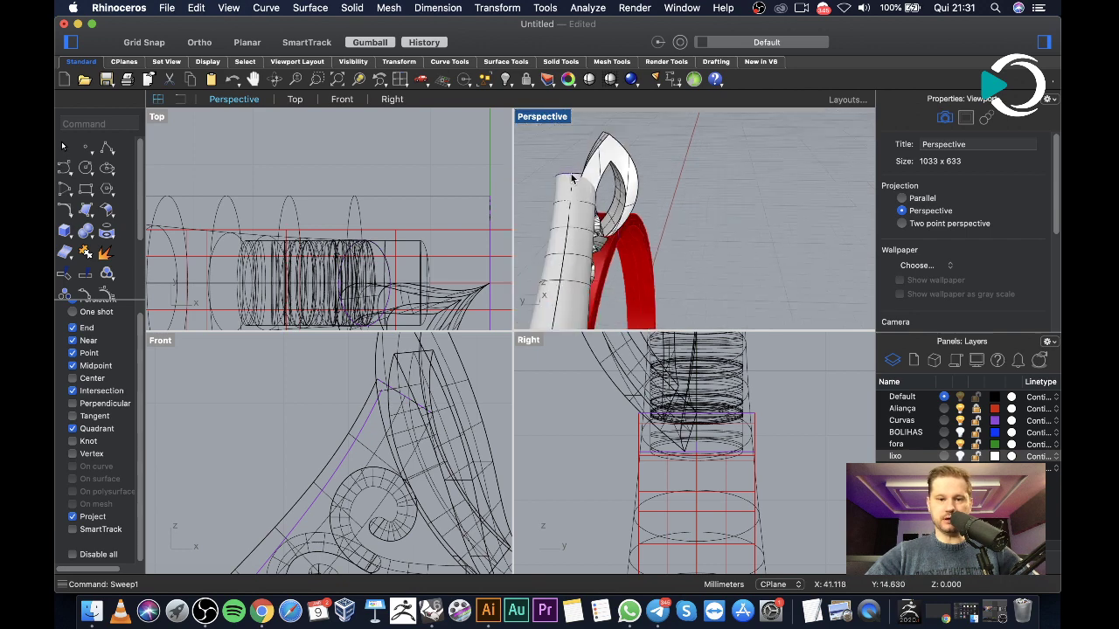
{"action": "left_click", "coordinate": [572, 179]}
{"action": "left_click", "coordinate": [619, 195]}
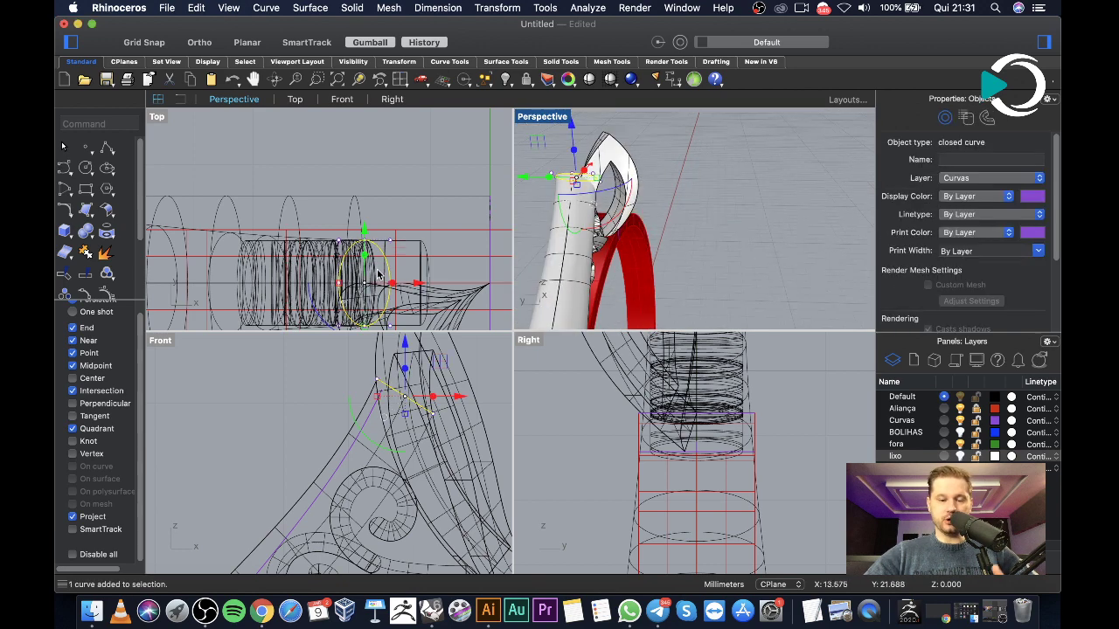
{"action": "scroll", "coordinate": [379, 275], "scroll_direction": "up", "scroll_amount": 2}
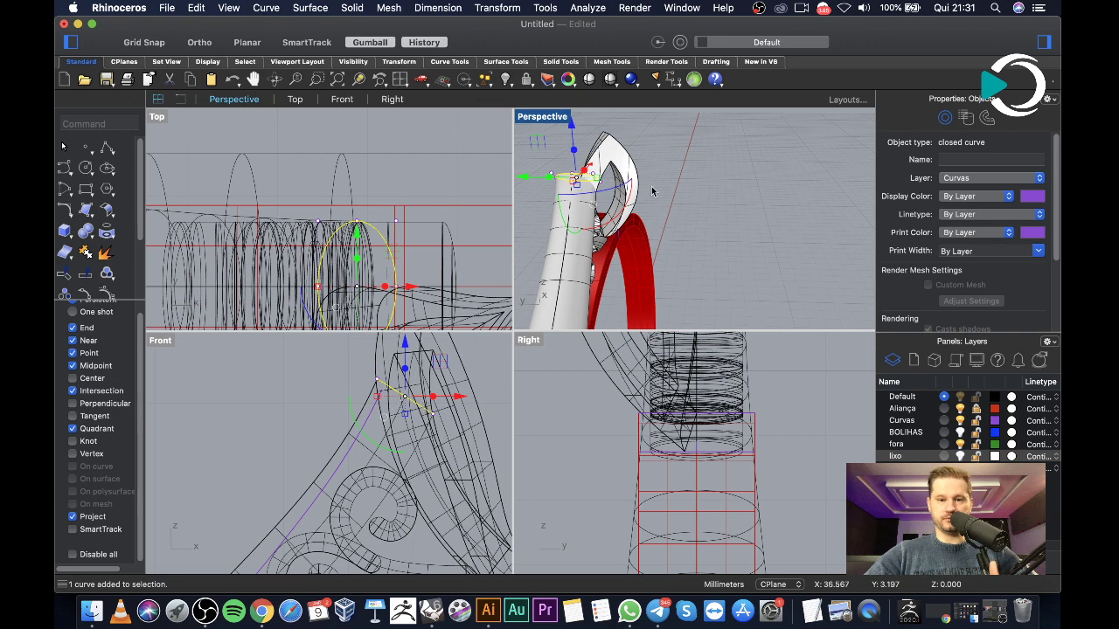
{"action": "scroll", "coordinate": [675, 204], "scroll_direction": "down", "scroll_amount": 1}
{"action": "scroll", "coordinate": [330, 205], "scroll_direction": "down", "scroll_amount": 3}
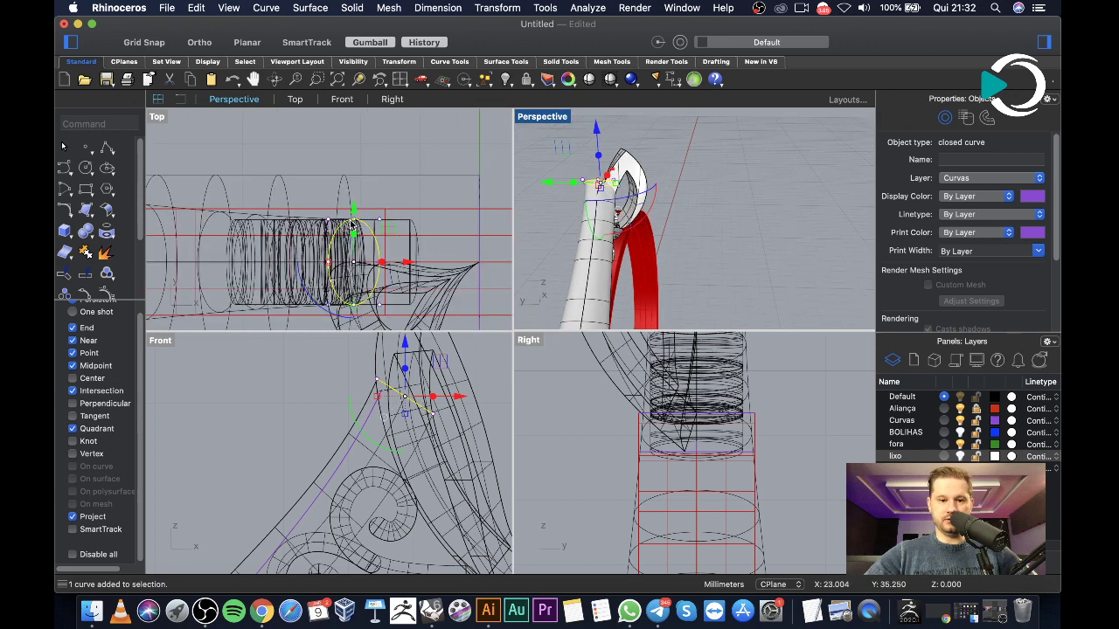
{"action": "left_click_drag", "start_coordinate": [359, 275], "coordinate": [361, 271]}
{"action": "right_click_drag", "start_coordinate": [732, 186], "coordinate": [660, 186]}
{"action": "scroll", "coordinate": [580, 143], "scroll_direction": "up", "scroll_amount": 4}
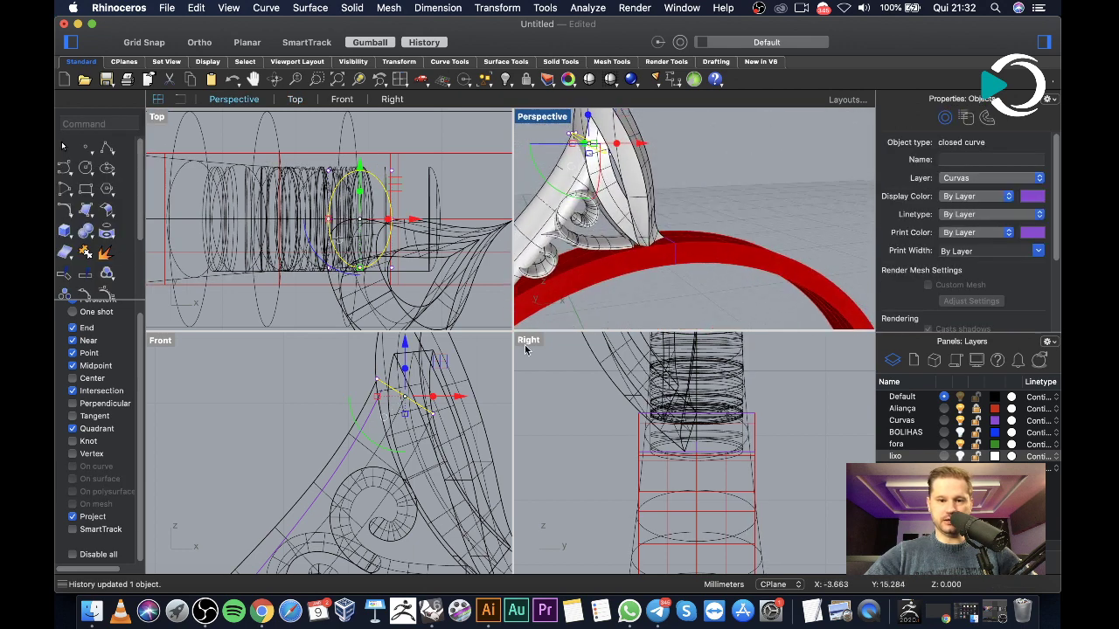
Examine how the swept shank follows the band and meets the scrolls in the Front and Perspective views
{"action": "scroll", "coordinate": [363, 469], "scroll_direction": "down", "scroll_amount": 2}
{"action": "scroll", "coordinate": [376, 485], "scroll_direction": "down", "scroll_amount": 2}
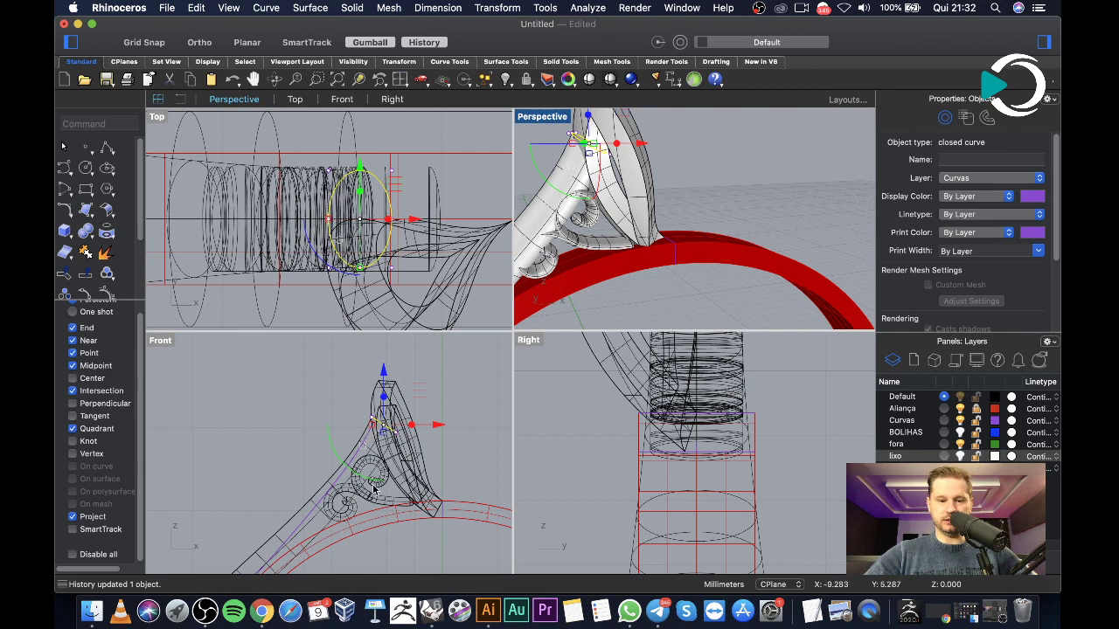
{"action": "scroll", "coordinate": [372, 474], "scroll_direction": "down", "scroll_amount": 3}
{"action": "scroll", "coordinate": [753, 183], "scroll_direction": "down", "scroll_amount": 5}
{"action": "right_click_drag", "start_coordinate": [757, 184], "coordinate": [618, 344]}
{"action": "right_click_drag", "start_coordinate": [347, 508], "coordinate": [381, 425]}
{"action": "scroll", "coordinate": [391, 411], "scroll_direction": "down", "scroll_amount": 2}
{"action": "scroll", "coordinate": [366, 461], "scroll_direction": "up", "scroll_amount": 2}
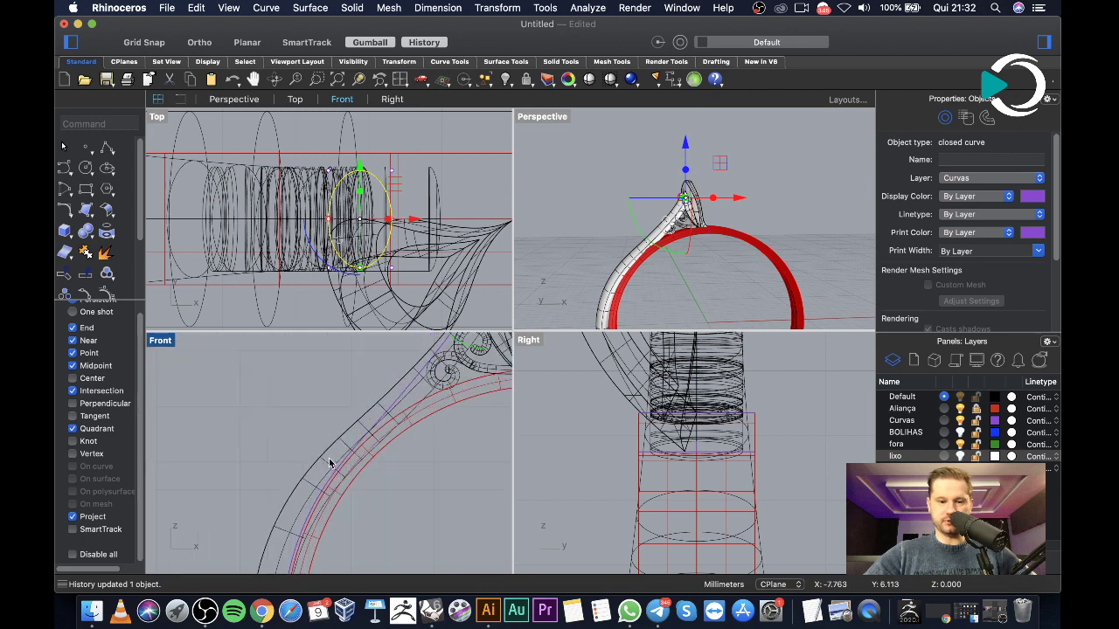
{"action": "scroll", "coordinate": [338, 448], "scroll_direction": "down", "scroll_amount": 2}
{"action": "scroll", "coordinate": [664, 249], "scroll_direction": "down", "scroll_amount": 1}
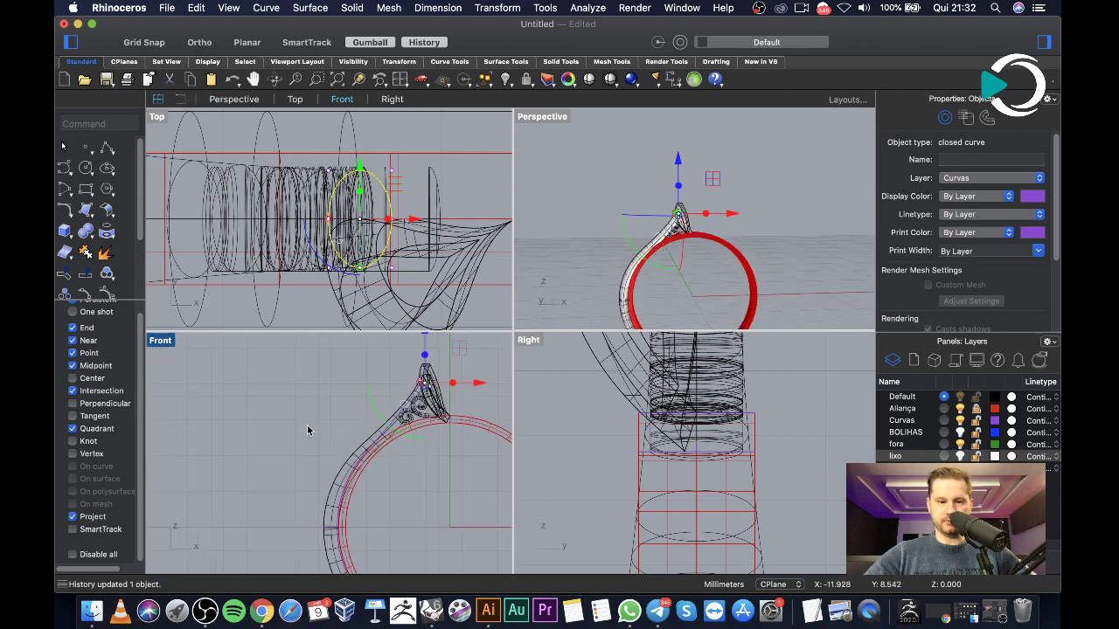
Refine the rail curve's control points beside the scrolls in the maximized Front view to smooth the swept shank's contour
{"action": "double_click", "coordinate": [160, 341]}
{"action": "scroll", "coordinate": [525, 332], "scroll_direction": "up", "scroll_amount": 5}
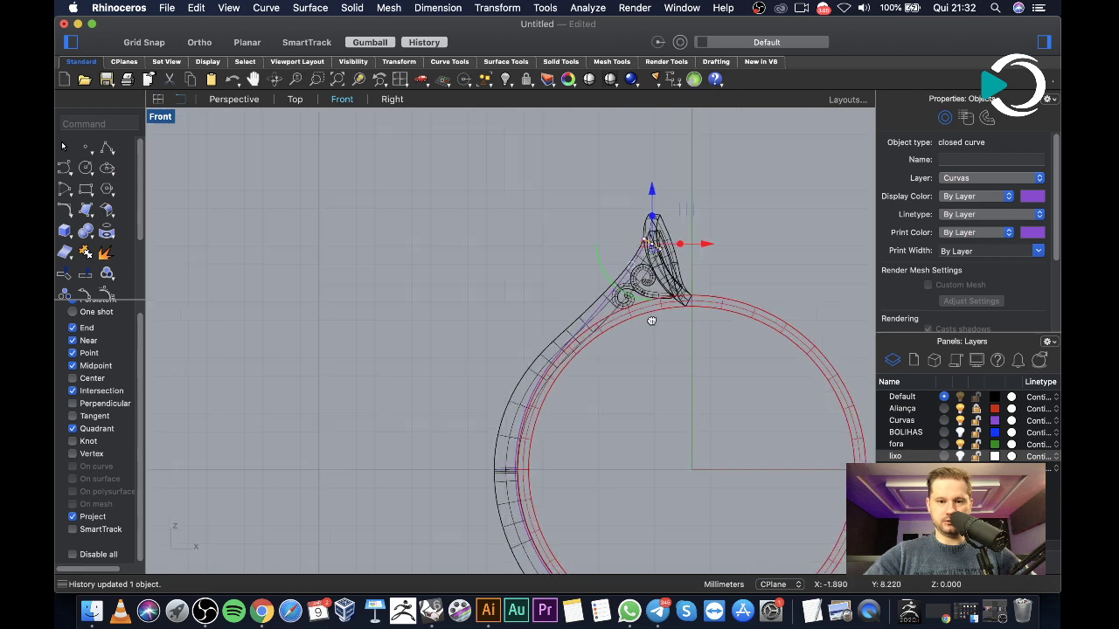
{"action": "left_click", "coordinate": [609, 329]}
{"action": "scroll", "coordinate": [539, 426], "scroll_direction": "down", "scroll_amount": 3}
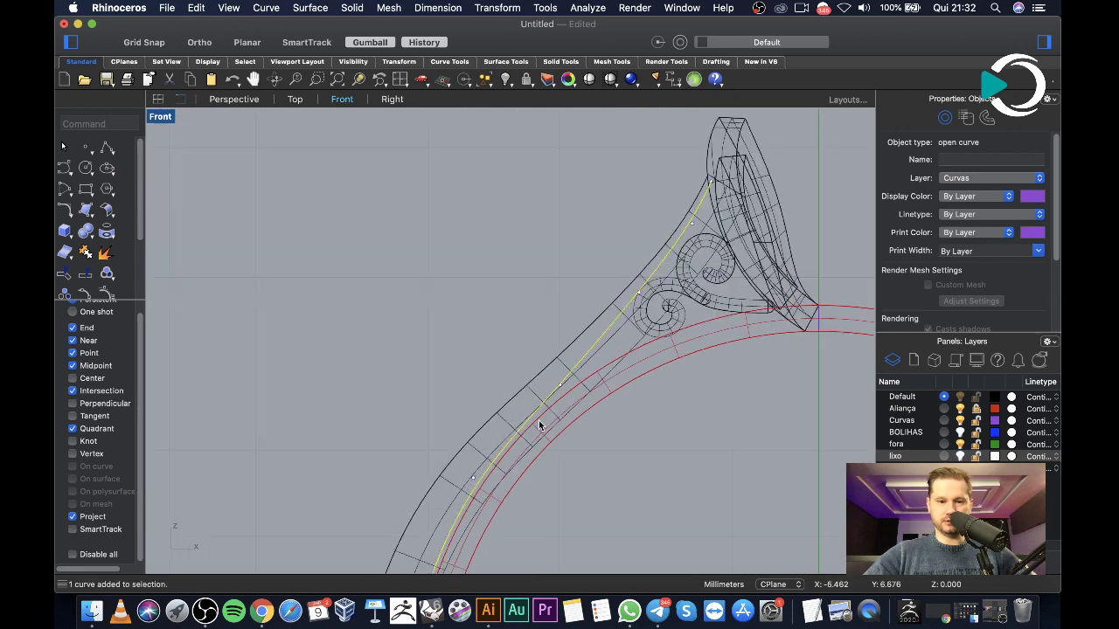
{"action": "scroll", "coordinate": [467, 377], "scroll_direction": "up", "scroll_amount": 3}
{"action": "left_click_drag", "start_coordinate": [409, 313], "coordinate": [516, 368]}
{"action": "left_click_drag", "start_coordinate": [528, 202], "coordinate": [626, 260]}
{"action": "scroll", "coordinate": [592, 207], "scroll_direction": "down", "scroll_amount": 3}
{"action": "scroll", "coordinate": [545, 223], "scroll_direction": "up", "scroll_amount": 3}
{"action": "scroll", "coordinate": [559, 219], "scroll_direction": "up", "scroll_amount": 1}
{"action": "left_click_drag", "start_coordinate": [606, 166], "coordinate": [683, 189]}
{"action": "scroll", "coordinate": [584, 175], "scroll_direction": "down", "scroll_amount": 4}
{"action": "right_click_drag", "start_coordinate": [539, 219], "coordinate": [482, 267]}
{"action": "scroll", "coordinate": [489, 262], "scroll_direction": "up", "scroll_amount": 3}
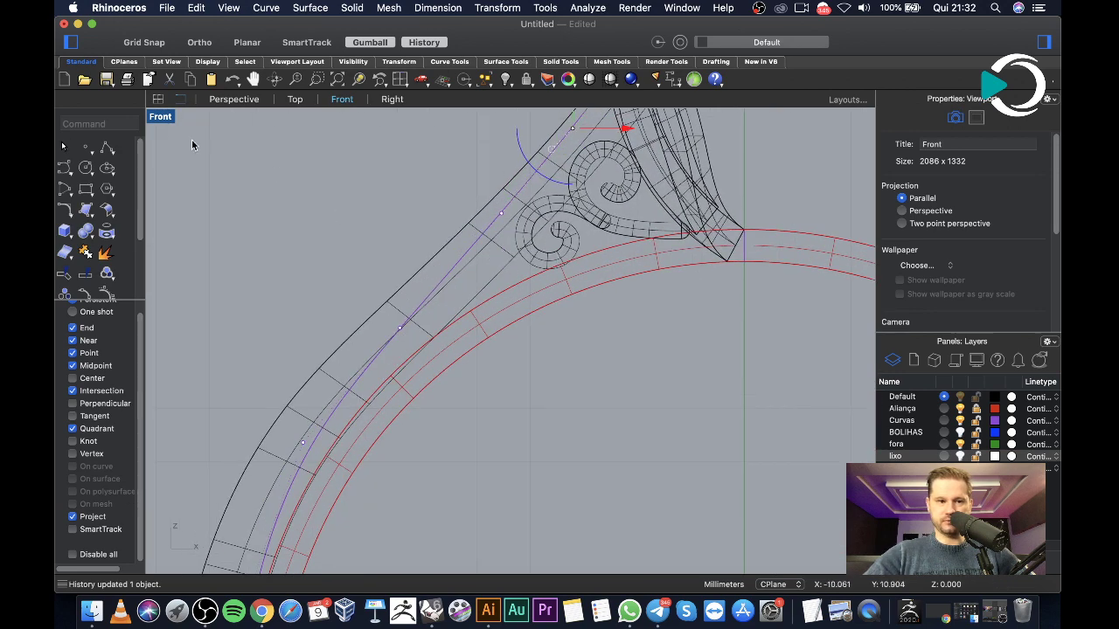
Inspect the updated shank in an enlarged Perspective view and check its side contour in the Front view
{"action": "double_click", "coordinate": [161, 122]}
{"action": "scroll", "coordinate": [694, 210], "scroll_direction": "down", "scroll_amount": 3}
{"action": "right_click_drag", "start_coordinate": [696, 212], "coordinate": [730, 226]}
{"action": "right_click_drag", "start_coordinate": [759, 276], "coordinate": [715, 244]}
{"action": "left_click", "coordinate": [739, 285]}
{"action": "scroll", "coordinate": [678, 250], "scroll_direction": "up", "scroll_amount": 6}
{"action": "scroll", "coordinate": [715, 244], "scroll_direction": "down", "scroll_amount": 5}
{"action": "double_click", "coordinate": [549, 119]}
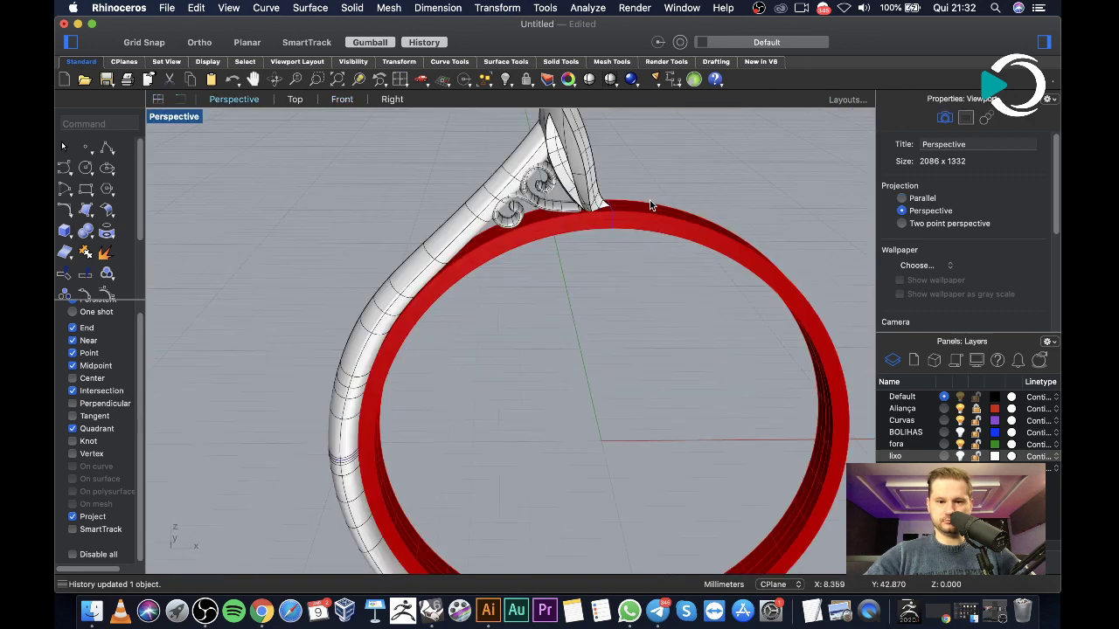
{"action": "scroll", "coordinate": [607, 244], "scroll_direction": "down", "scroll_amount": 3}
{"action": "right_click_drag", "start_coordinate": [606, 244], "coordinate": [625, 231]}
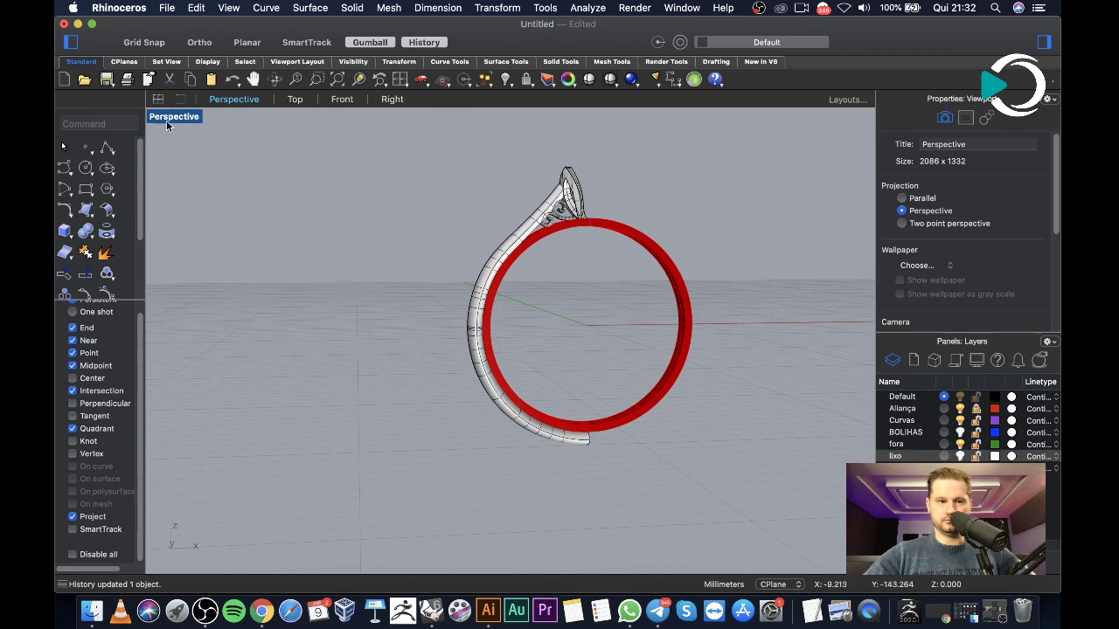
{"action": "double_click", "coordinate": [167, 125]}
{"action": "scroll", "coordinate": [398, 385], "scroll_direction": "down", "scroll_amount": 3}
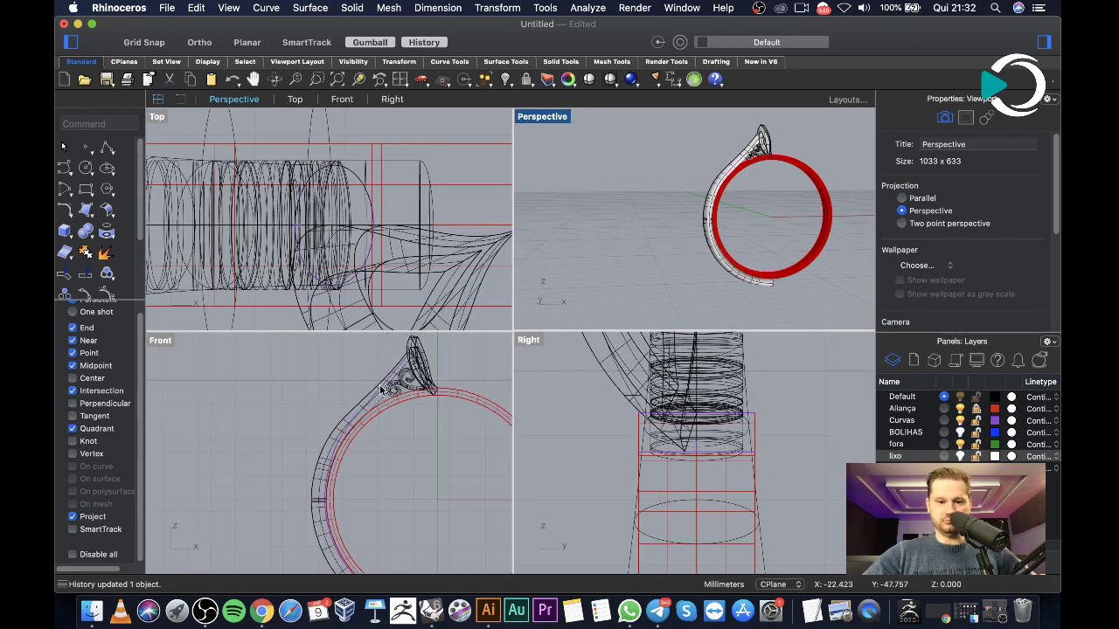
{"action": "scroll", "coordinate": [398, 385], "scroll_direction": "up", "scroll_amount": 5}
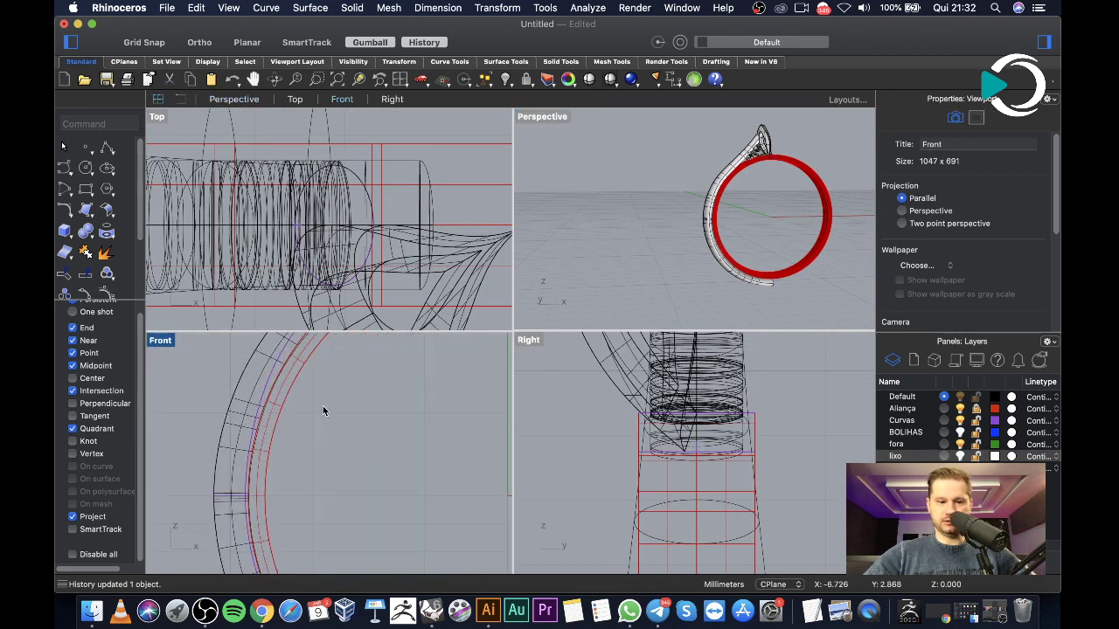
Delete the swept shank surface in the maximized Front view, keeping its construction curves
{"action": "scroll", "coordinate": [367, 434], "scroll_direction": "down", "scroll_amount": 3}
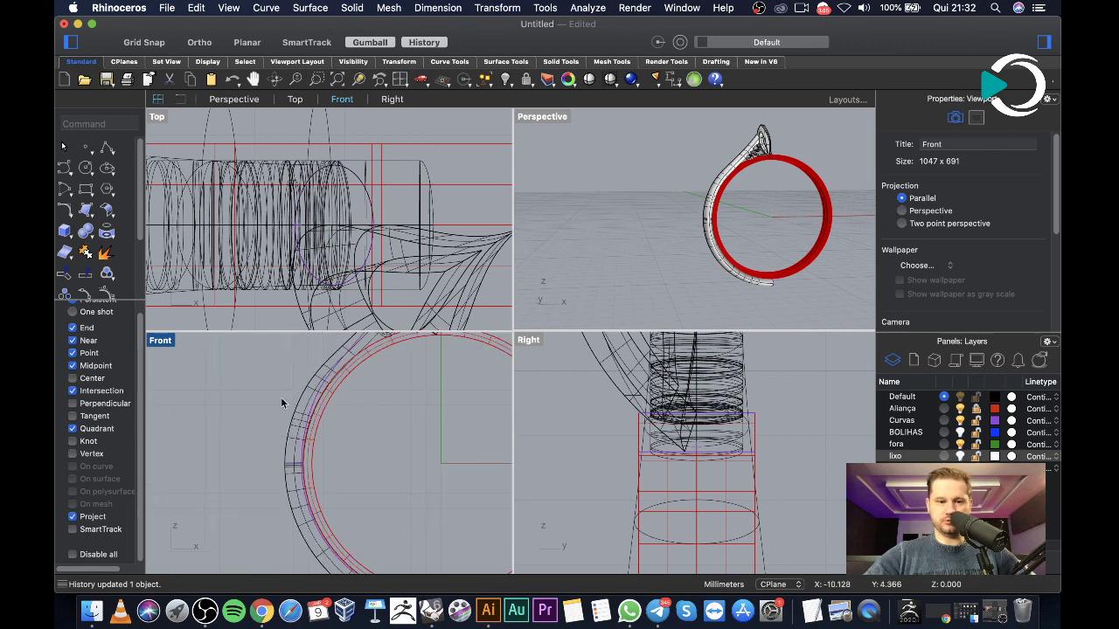
{"action": "double_click", "coordinate": [163, 343]}
{"action": "scroll", "coordinate": [437, 252], "scroll_direction": "down", "scroll_amount": 2}
{"action": "scroll", "coordinate": [438, 190], "scroll_direction": "up", "scroll_amount": 3}
{"action": "scroll", "coordinate": [386, 267], "scroll_direction": "up", "scroll_amount": 2}
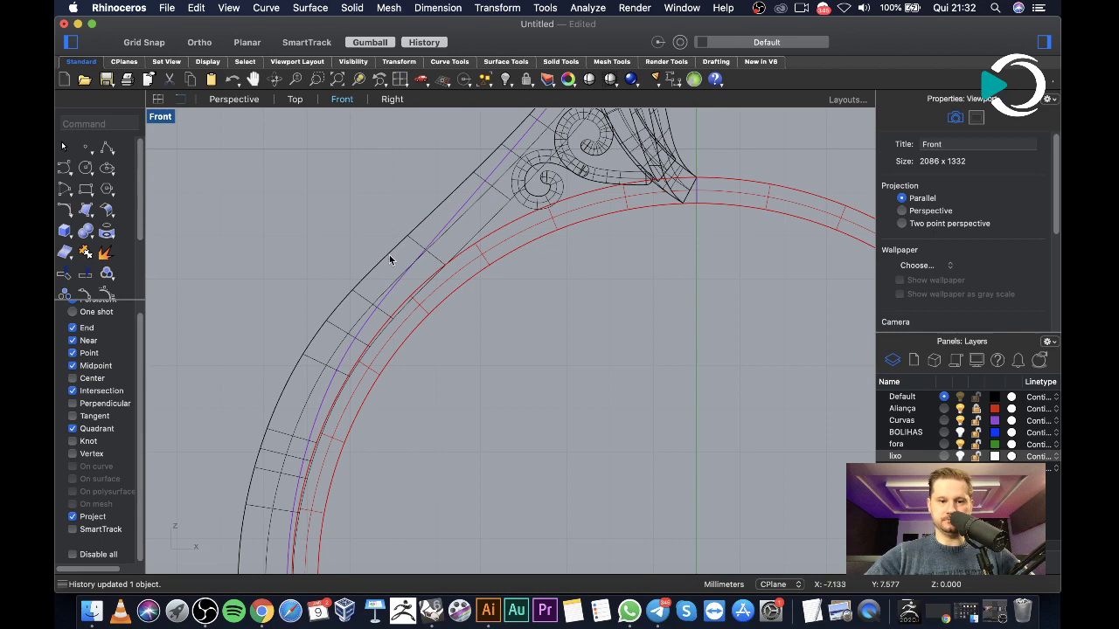
{"action": "left_click", "coordinate": [390, 260]}
{"action": "key", "text": "Delete"}
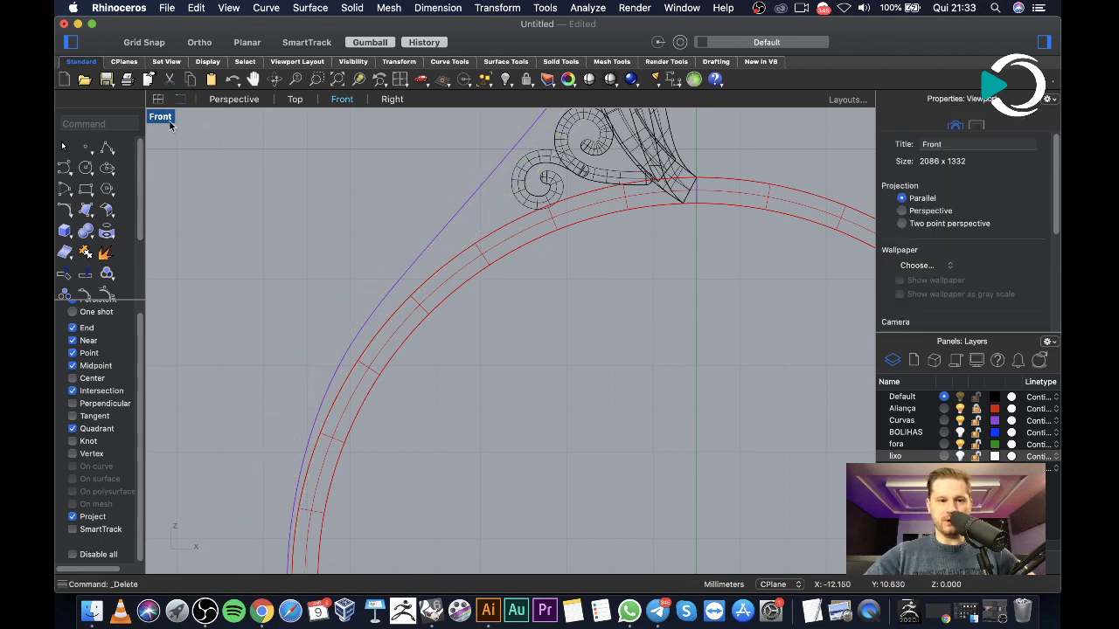
Delete the elliptical profile curve at the bottom of the band, keeping the one at the band's side
{"action": "double_click", "coordinate": [155, 117]}
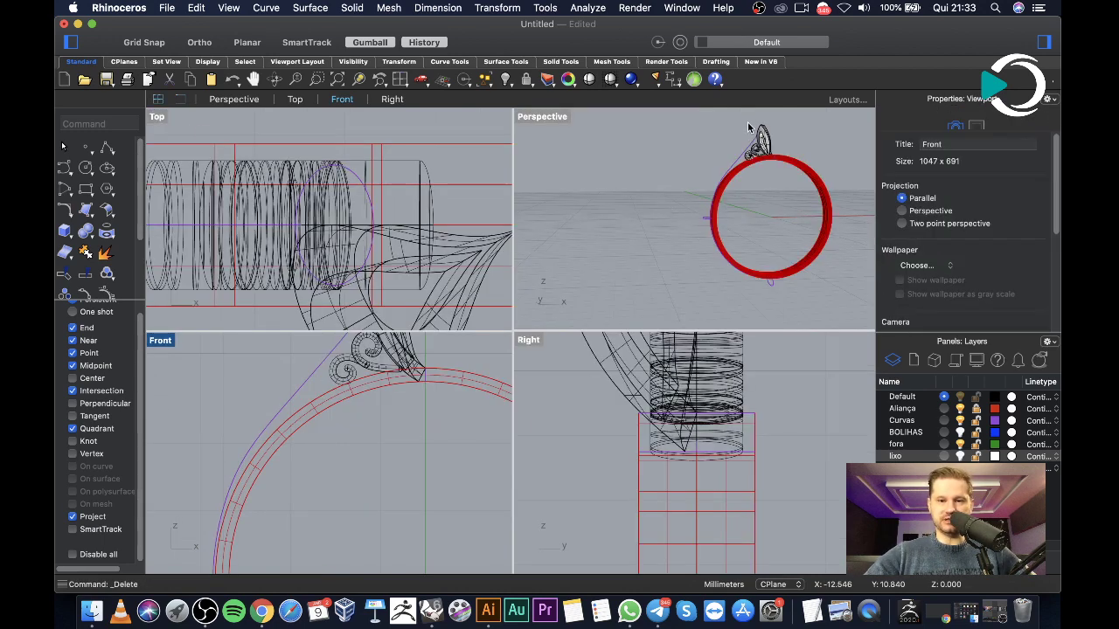
{"action": "right_click_drag", "start_coordinate": [592, 207], "coordinate": [722, 203]}
{"action": "scroll", "coordinate": [715, 163], "scroll_direction": "up", "scroll_amount": 6}
{"action": "scroll", "coordinate": [717, 165], "scroll_direction": "down", "scroll_amount": 6}
{"action": "scroll", "coordinate": [643, 219], "scroll_direction": "up", "scroll_amount": 5}
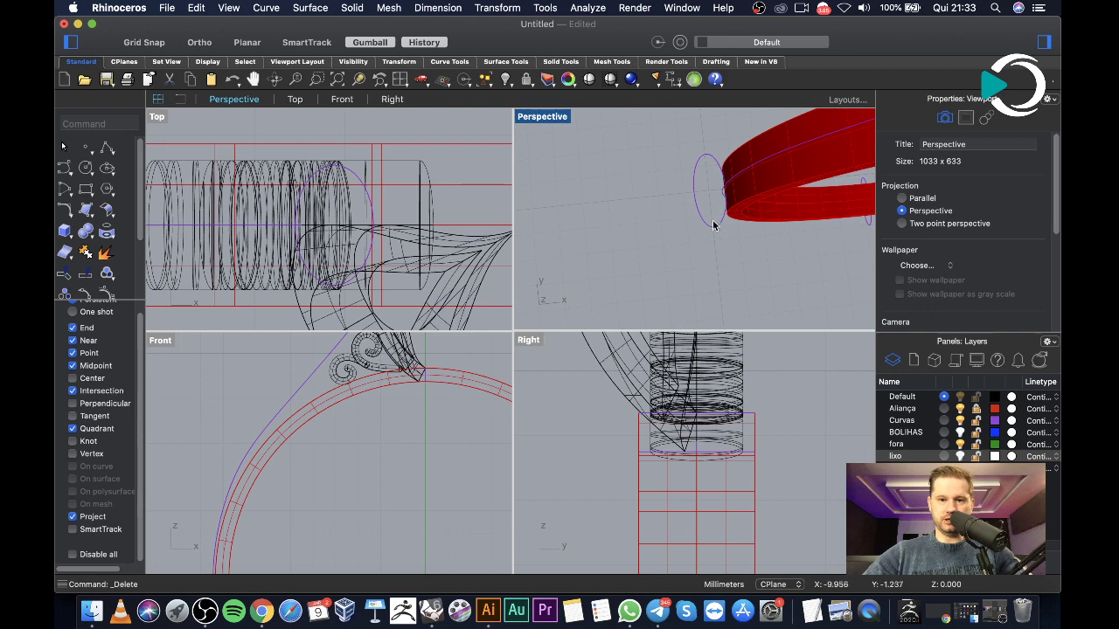
{"action": "left_click", "coordinate": [713, 222]}
{"action": "scroll", "coordinate": [713, 222], "scroll_direction": "down", "scroll_amount": 5}
{"action": "scroll", "coordinate": [292, 201], "scroll_direction": "down", "scroll_amount": 10}
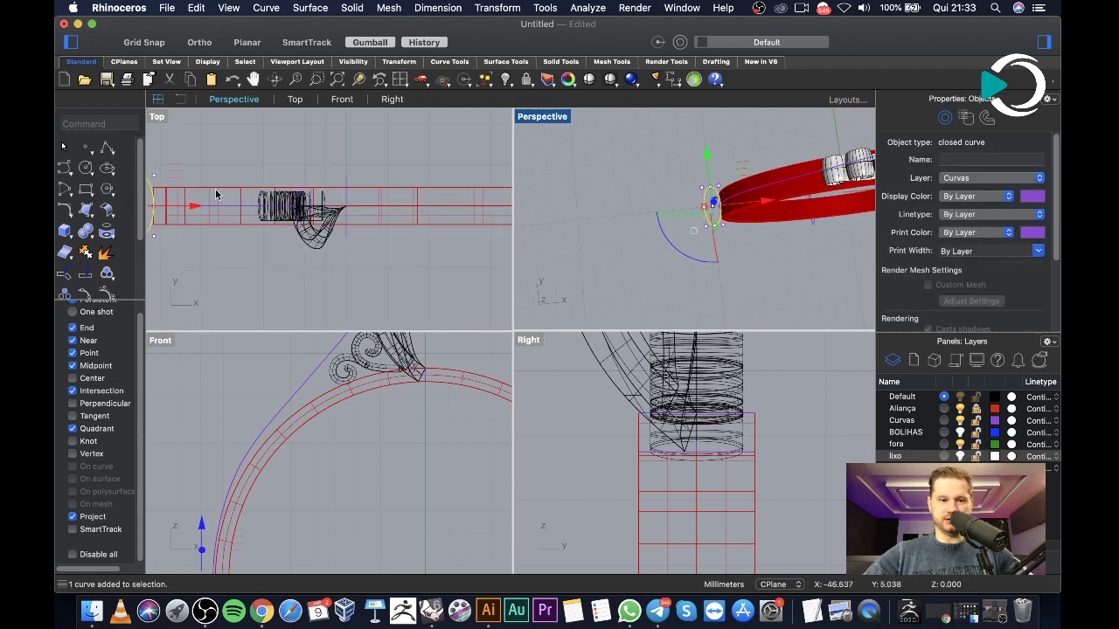
{"action": "scroll", "coordinate": [227, 201], "scroll_direction": "up", "scroll_amount": 5}
{"action": "left_click_drag", "start_coordinate": [251, 208], "coordinate": [267, 195]}
{"action": "scroll", "coordinate": [267, 195], "scroll_direction": "down", "scroll_amount": 3}
{"action": "scroll", "coordinate": [332, 255], "scroll_direction": "down", "scroll_amount": 4}
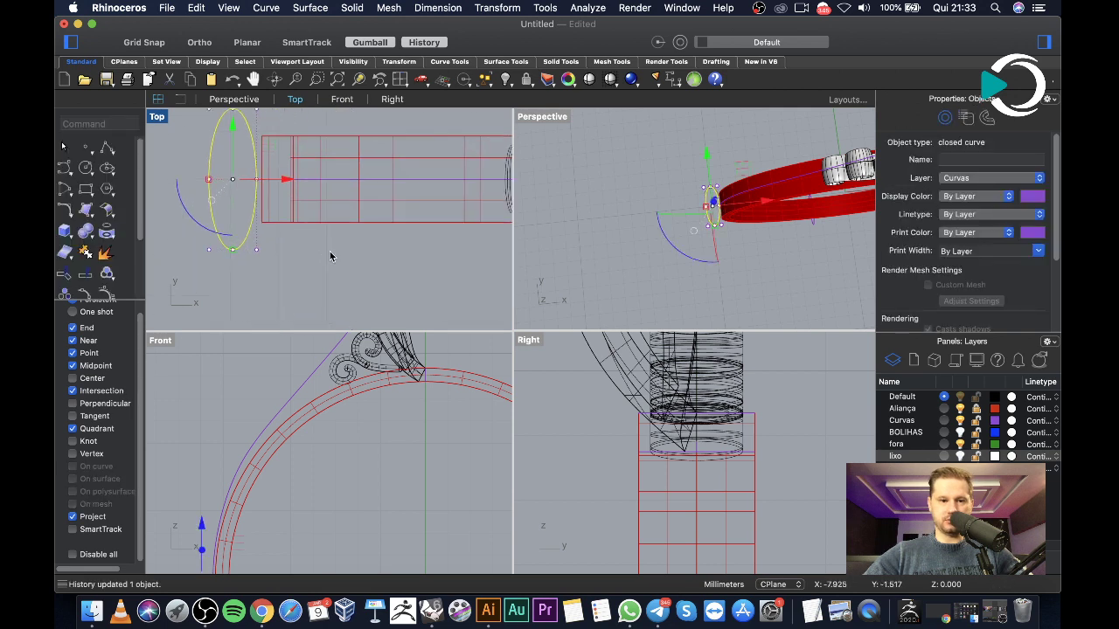
{"action": "left_click", "coordinate": [816, 229]}
{"action": "key", "text": "Delete"}
Rotate a copy of the side profile ellipse about the origin in the Front view, placing it at the band's bottom
{"action": "scroll", "coordinate": [237, 228], "scroll_direction": "up", "scroll_amount": 4}
{"action": "left_click", "coordinate": [296, 210]}
{"action": "mouse_move", "coordinate": [302, 248]}
{"action": "left_mouse_down"}
{"action": "mouse_move", "coordinate": [317, 252]}
{"action": "mouse_move", "coordinate": [317, 239]}
{"action": "left_mouse_up"}
{"action": "scroll", "coordinate": [419, 314], "scroll_direction": "down", "scroll_amount": 4}
{"action": "scroll", "coordinate": [361, 458], "scroll_direction": "down", "scroll_amount": 4}
{"action": "right_click_drag", "start_coordinate": [703, 240], "coordinate": [671, 163]}
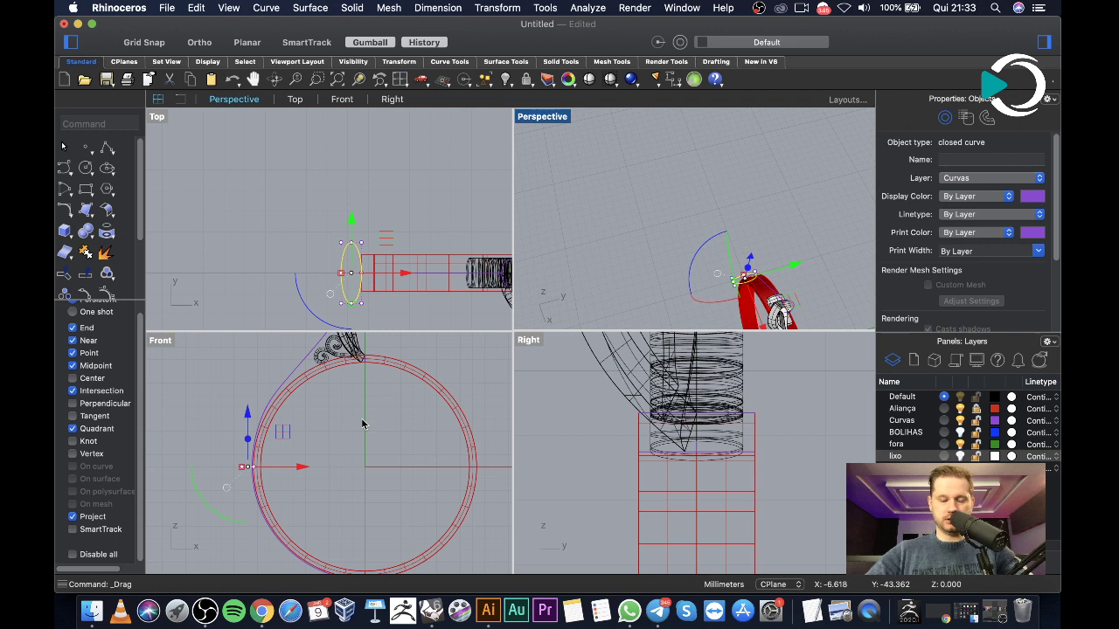
{"action": "key", "text": "Return"}
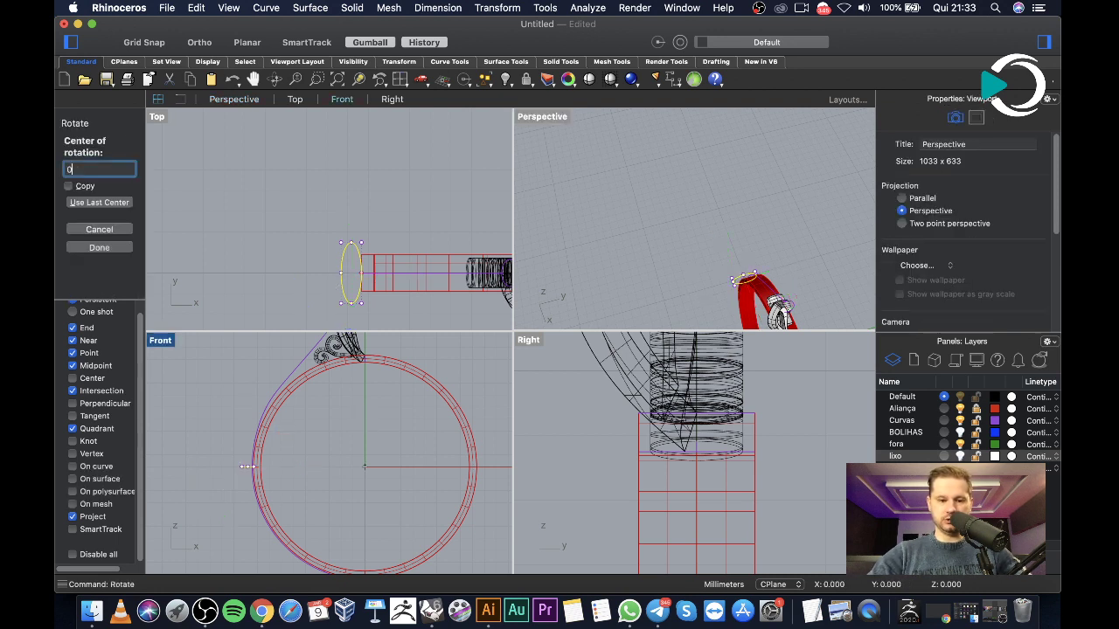
{"action": "left_click", "coordinate": [364, 465]}
{"action": "left_click", "coordinate": [214, 466]}
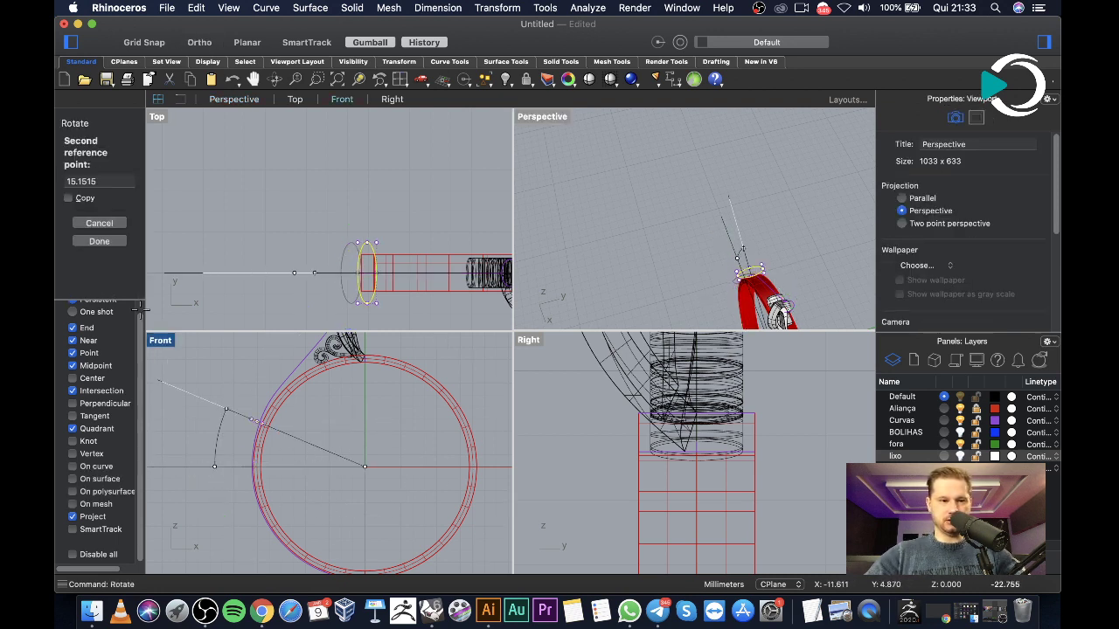
{"action": "left_click", "coordinate": [156, 272]}
{"action": "left_click", "coordinate": [81, 201]}
{"action": "scroll", "coordinate": [370, 374], "scroll_direction": "down", "scroll_amount": 10}
{"action": "left_click", "coordinate": [368, 504], "text": "shift"}
{"action": "key", "text": "Return"}
{"action": "left_click", "coordinate": [401, 195]}
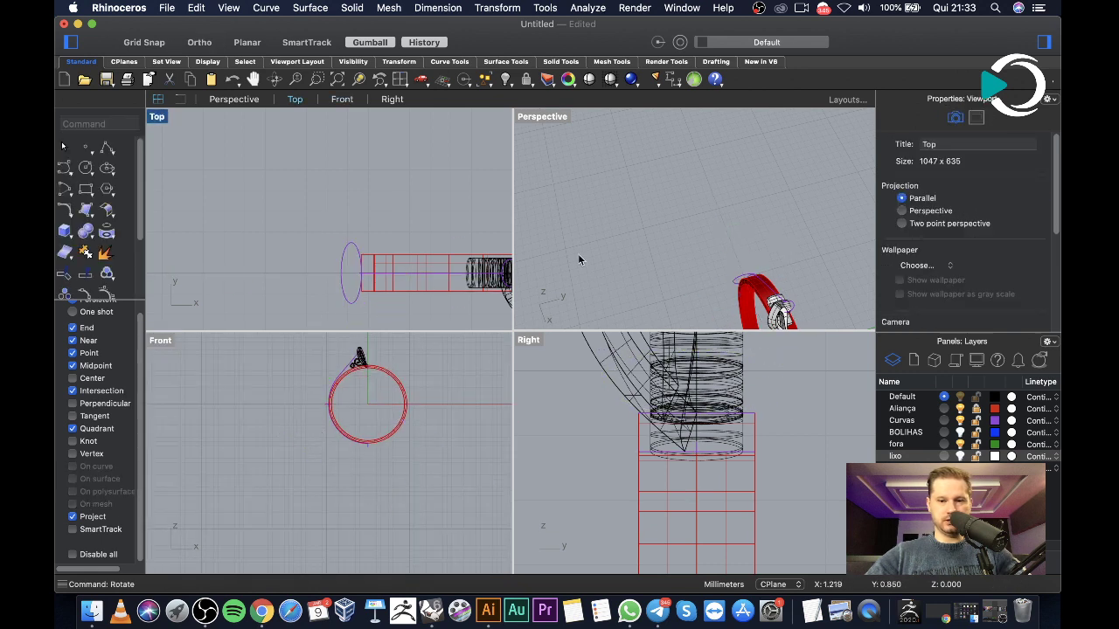
Select the upper profile ellipse at the rail's end by the flower petal and frame it in the maximized Front view
{"action": "scroll", "coordinate": [820, 293], "scroll_direction": "down", "scroll_amount": 3}
{"action": "right_click_drag", "start_coordinate": [821, 293], "coordinate": [605, 254]}
{"action": "scroll", "coordinate": [605, 254], "scroll_direction": "up", "scroll_amount": 10}
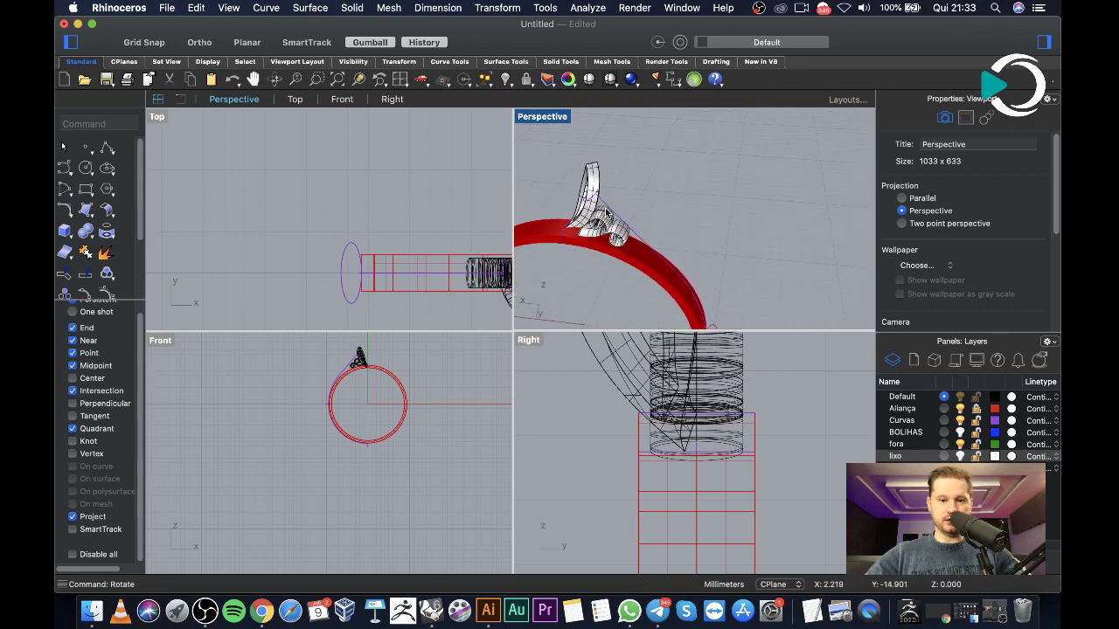
{"action": "right_click_drag", "start_coordinate": [624, 207], "coordinate": [712, 240]}
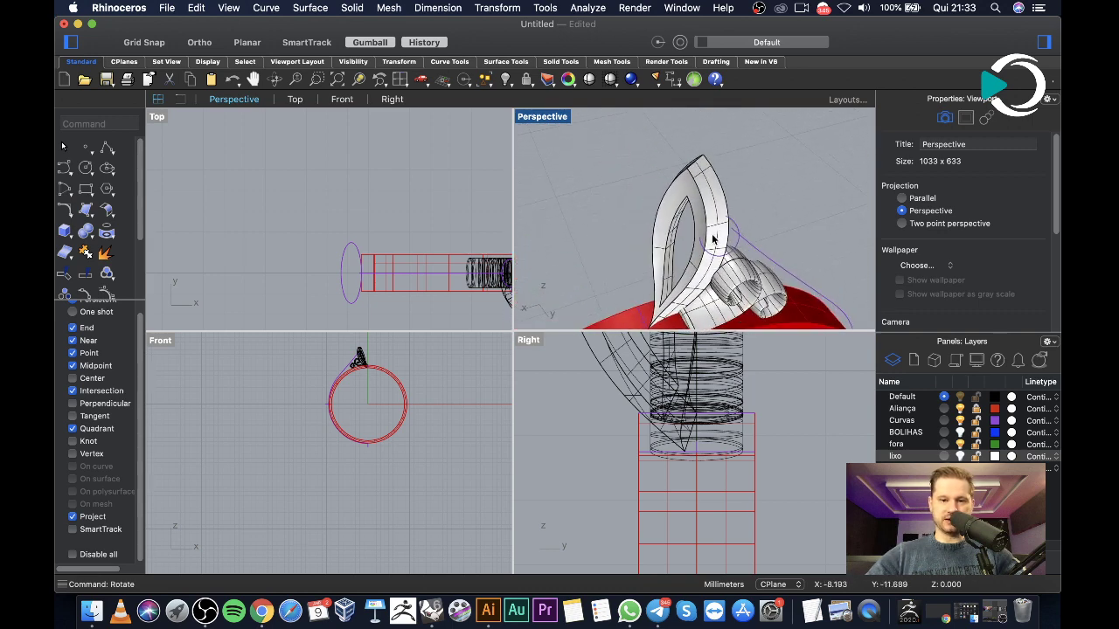
{"action": "left_click", "coordinate": [737, 246]}
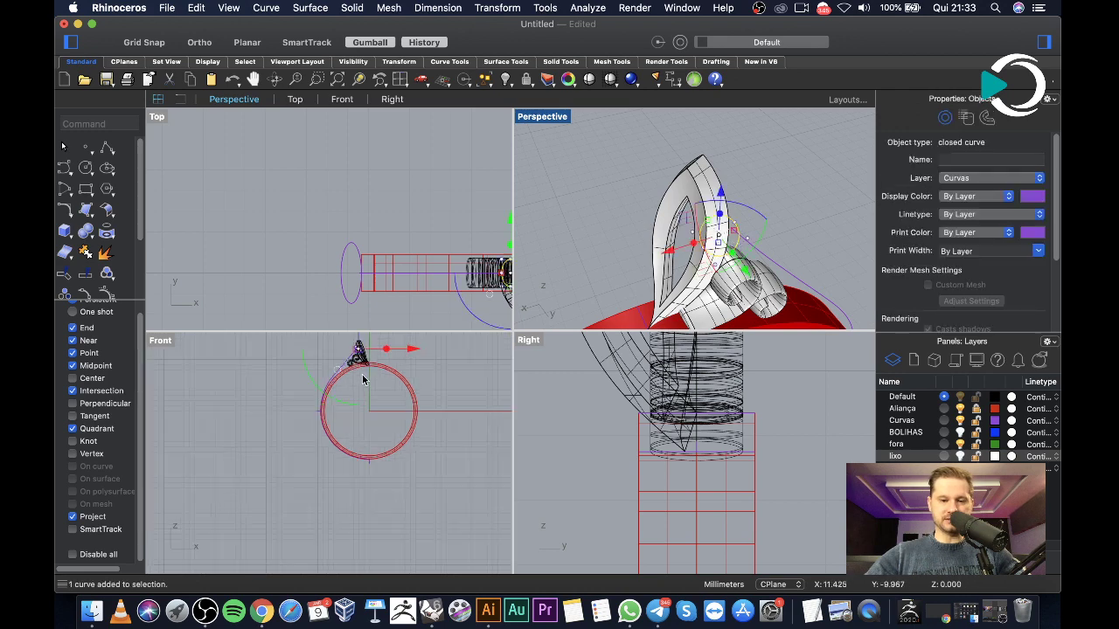
{"action": "scroll", "coordinate": [362, 378], "scroll_direction": "up", "scroll_amount": 10}
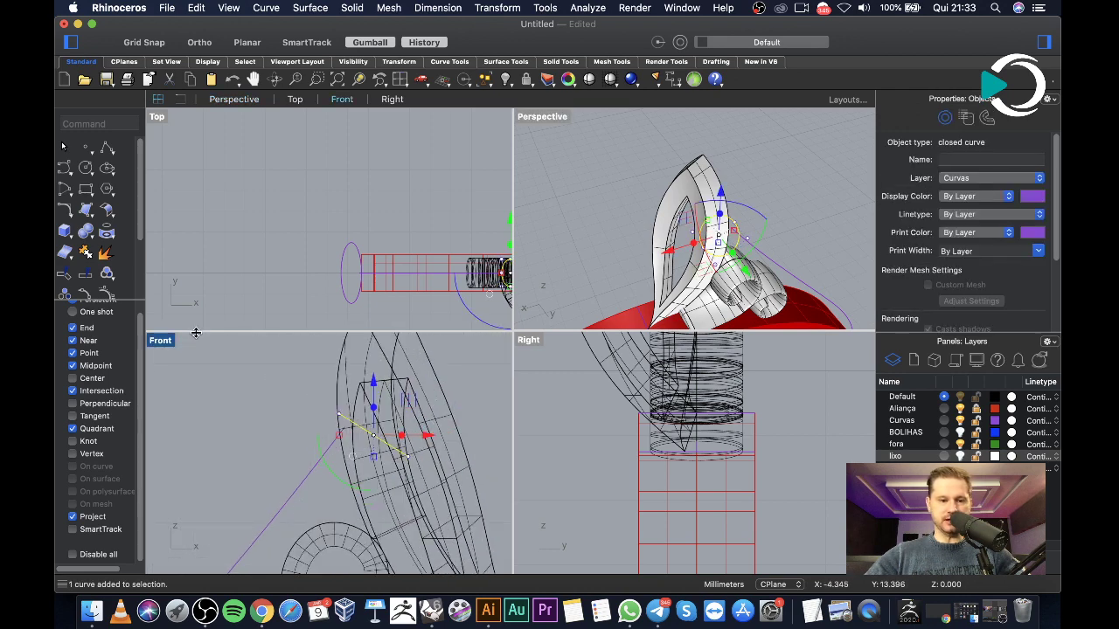
{"action": "double_click", "coordinate": [163, 341]}
{"action": "scroll", "coordinate": [338, 355], "scroll_direction": "down", "scroll_amount": 4}
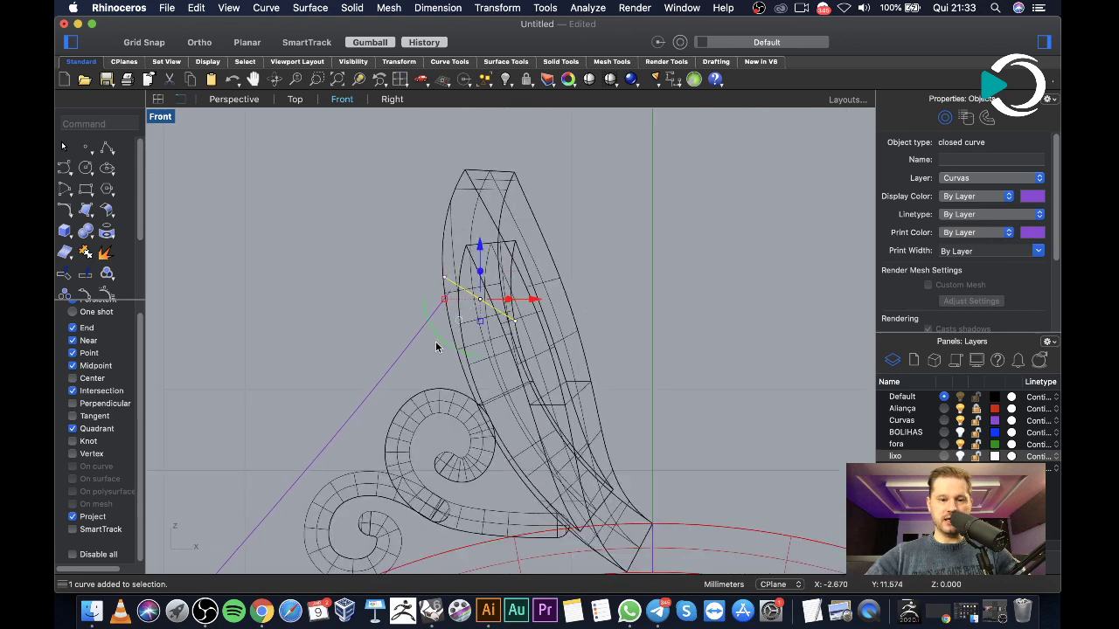
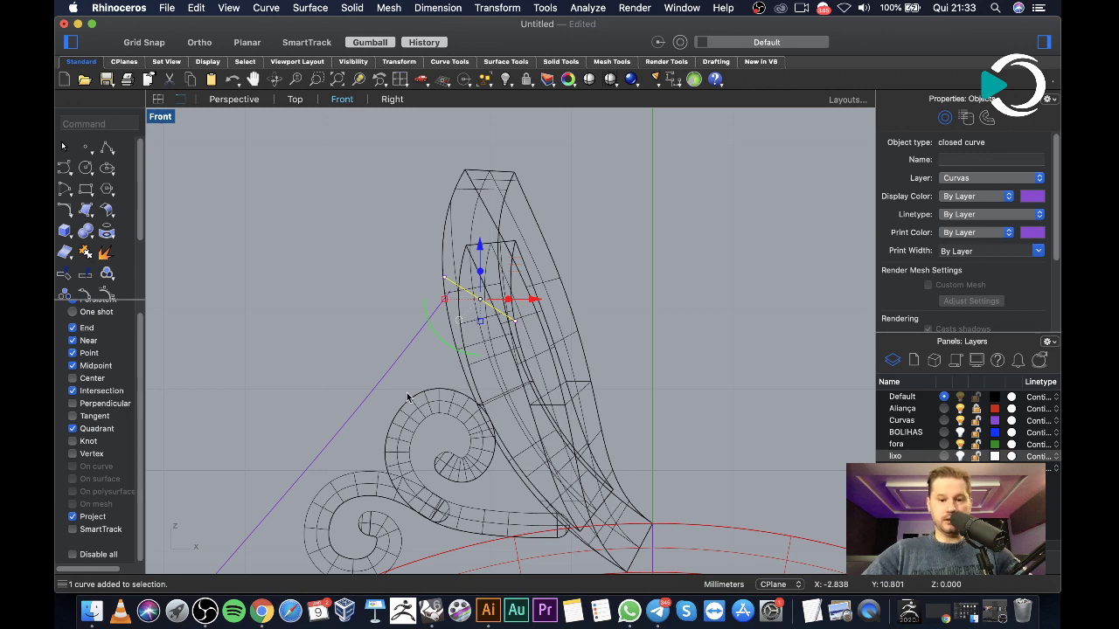
Shorten the upper profile ellipse slightly along its tilted axis with a one-directional scale (Scale1D) about its centre
{"action": "scroll", "coordinate": [394, 375], "scroll_direction": "down", "scroll_amount": 3}
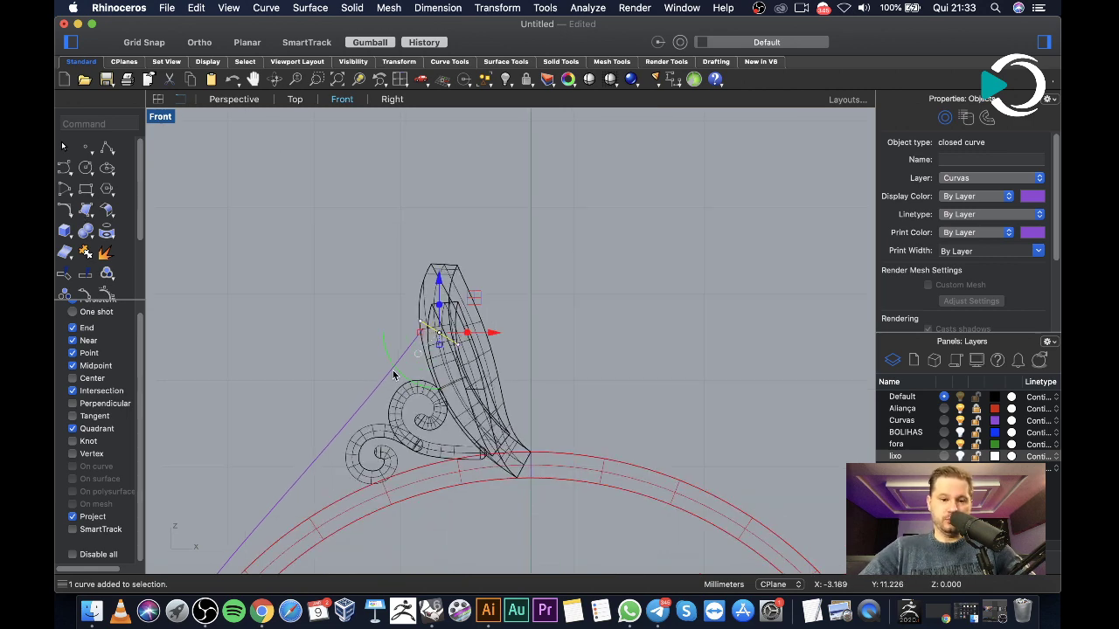
{"action": "scroll", "coordinate": [400, 378], "scroll_direction": "down", "scroll_amount": 3}
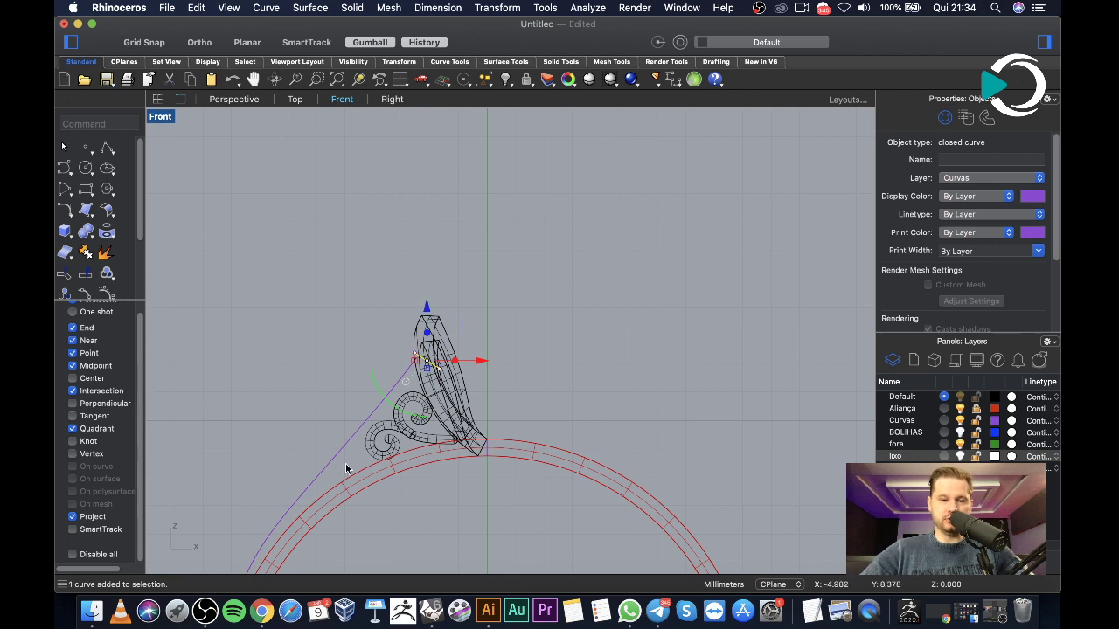
{"action": "scroll", "coordinate": [385, 392], "scroll_direction": "down", "scroll_amount": 2}
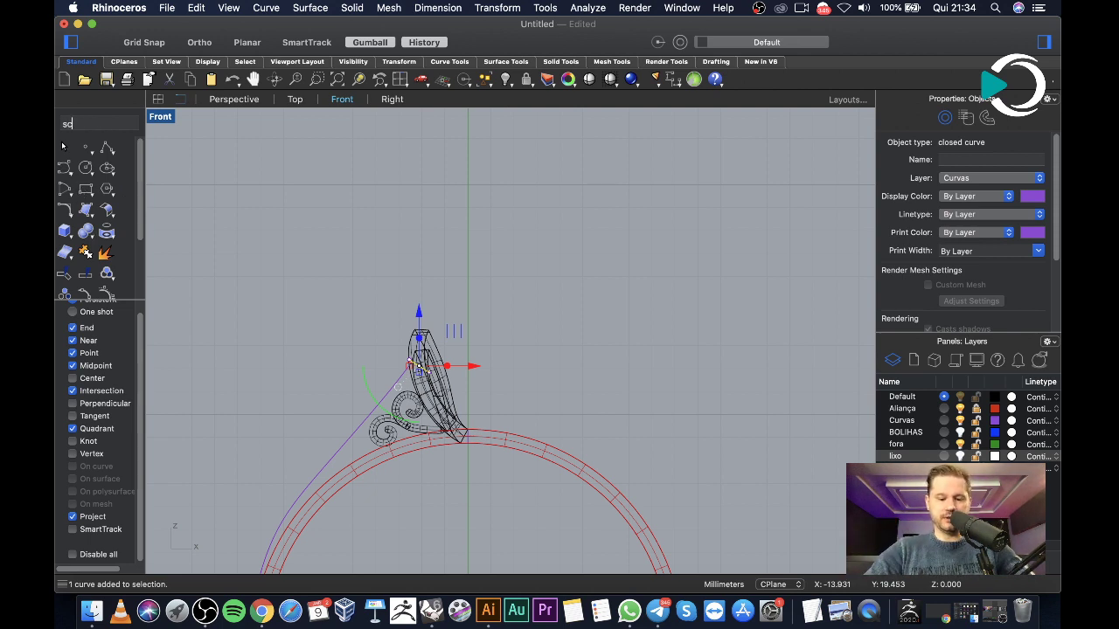
{"action": "type", "text": "al"}
{"action": "key", "text": "Down"}
{"action": "key", "text": "Down"}
{"action": "key", "text": "Return"}
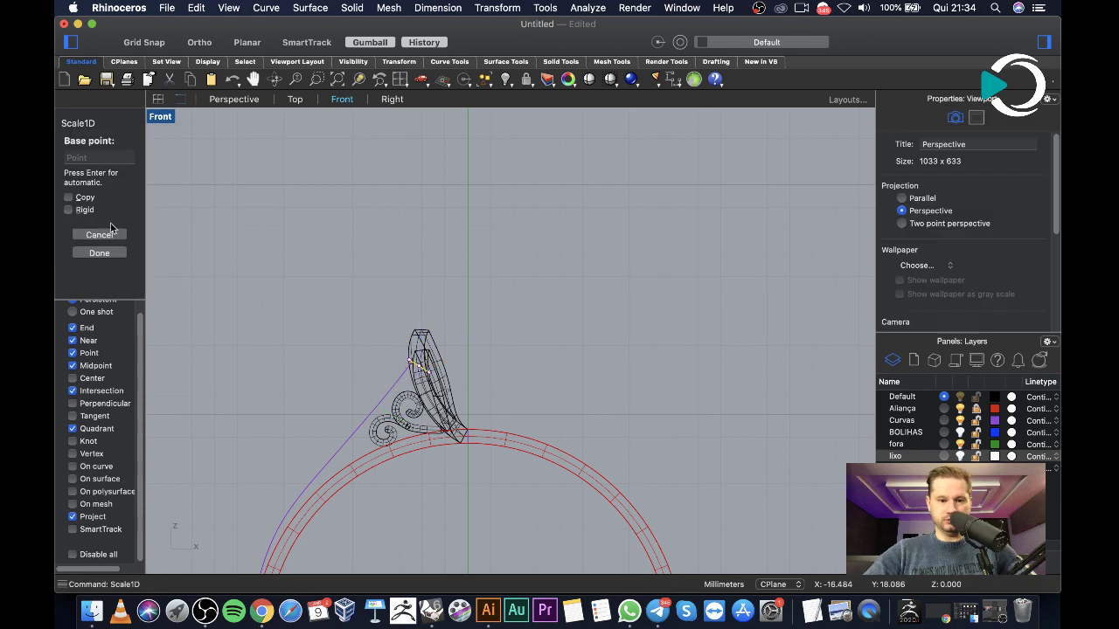
{"action": "scroll", "coordinate": [418, 365], "scroll_direction": "up", "scroll_amount": 8}
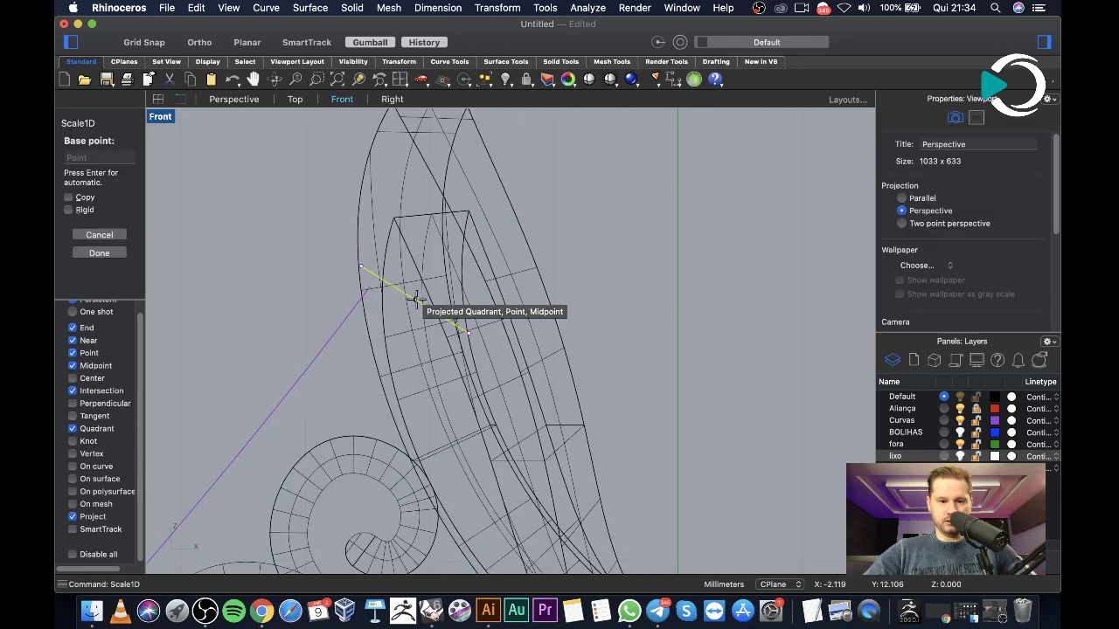
{"action": "left_click", "coordinate": [416, 299]}
{"action": "left_click", "coordinate": [361, 265]}
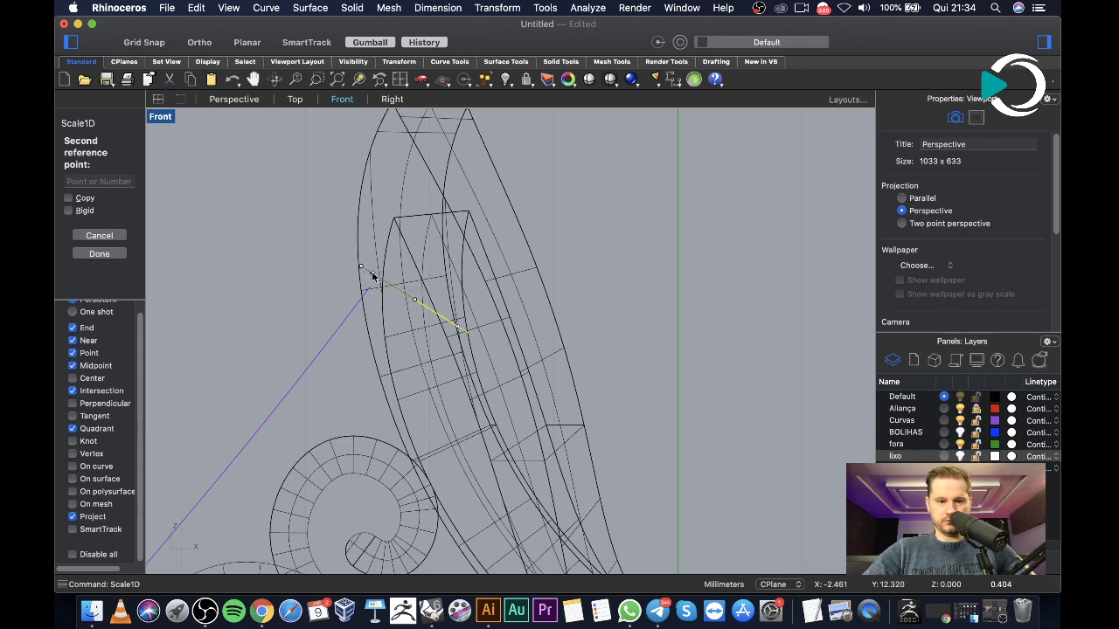
{"action": "left_click", "coordinate": [372, 275]}
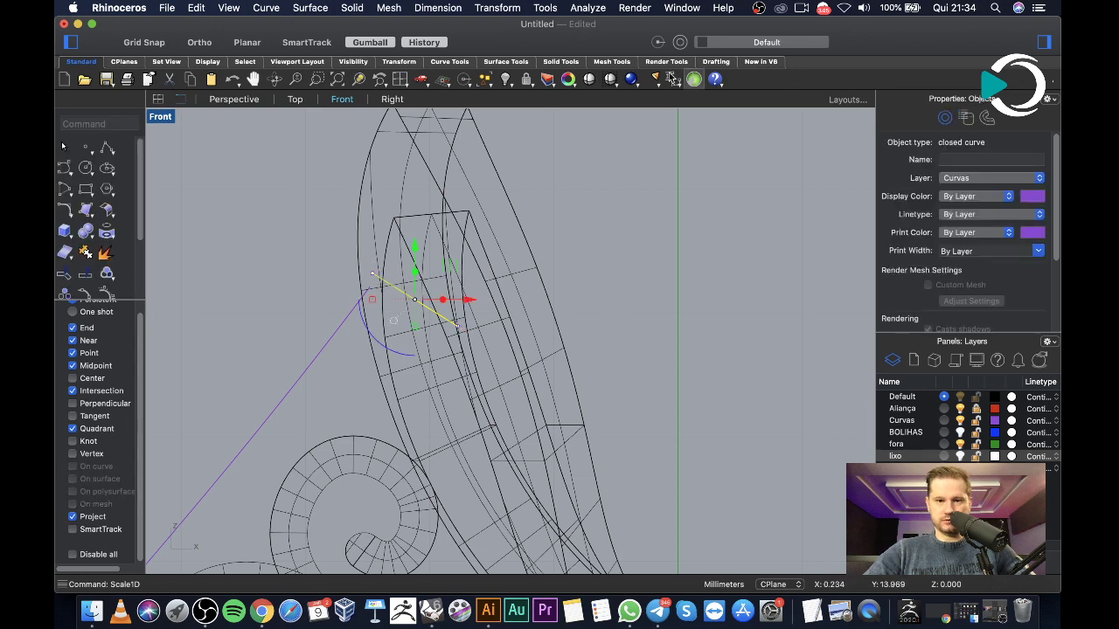
Measure the upper profile ellipse between its two end quadrants with an aligned dimension in the Front view
{"action": "double_click", "coordinate": [161, 117]}
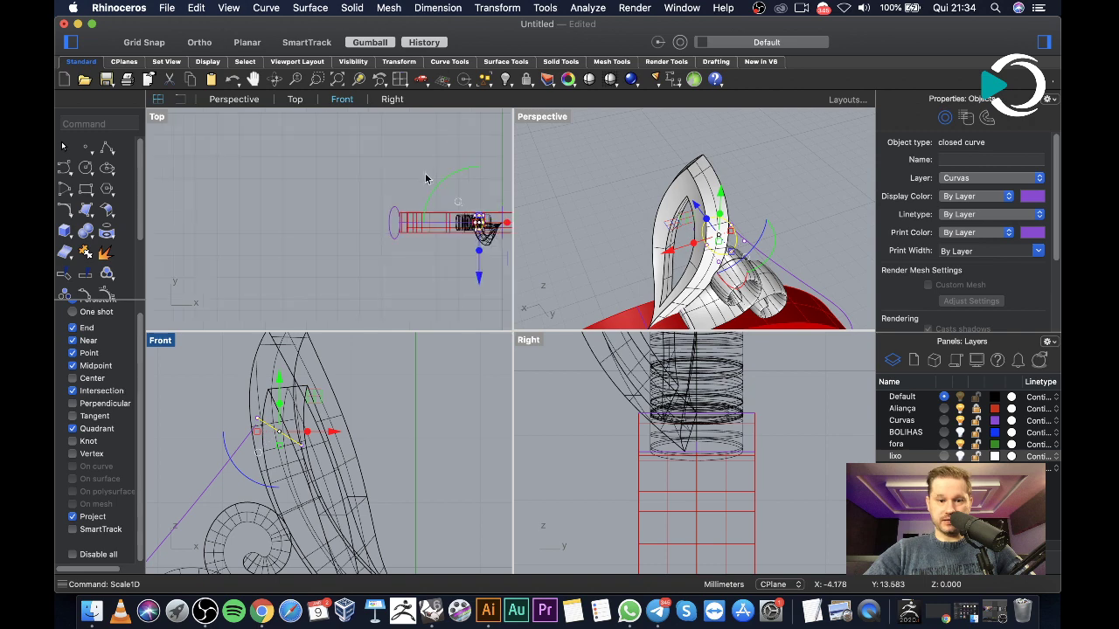
{"action": "scroll", "coordinate": [428, 177], "scroll_direction": "up", "scroll_amount": 4}
{"action": "scroll", "coordinate": [568, 227], "scroll_direction": "up", "scroll_amount": 5}
{"action": "right_click_drag", "start_coordinate": [562, 228], "coordinate": [524, 258]}
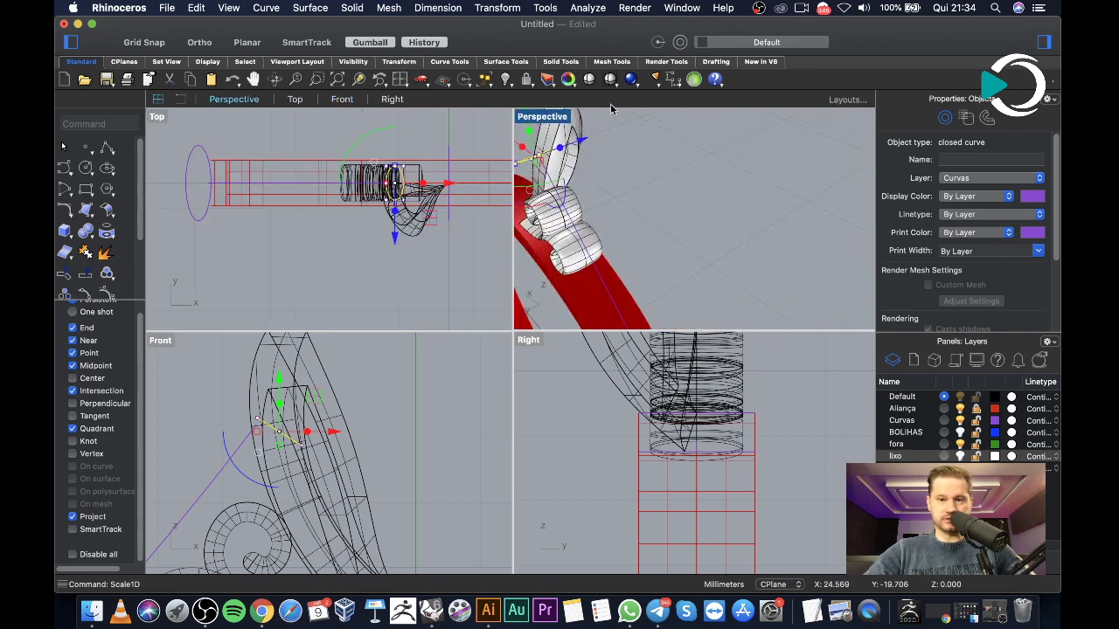
{"action": "left_click", "coordinate": [671, 79]}
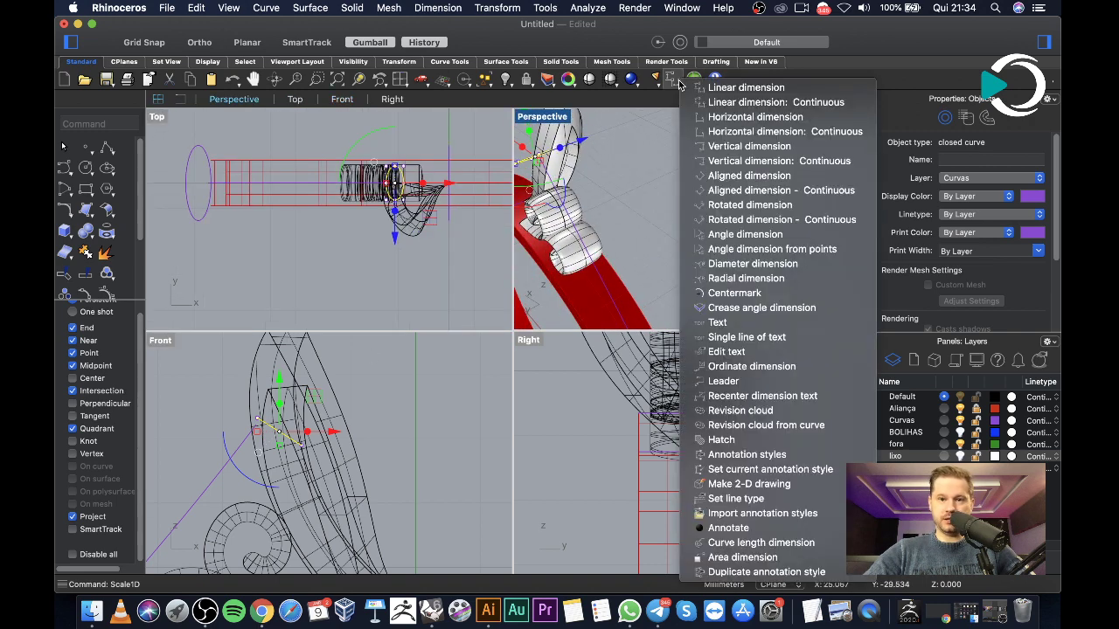
{"action": "left_click", "coordinate": [743, 176]}
{"action": "scroll", "coordinate": [228, 479], "scroll_direction": "up", "scroll_amount": 2}
{"action": "scroll", "coordinate": [257, 398], "scroll_direction": "up", "scroll_amount": 2}
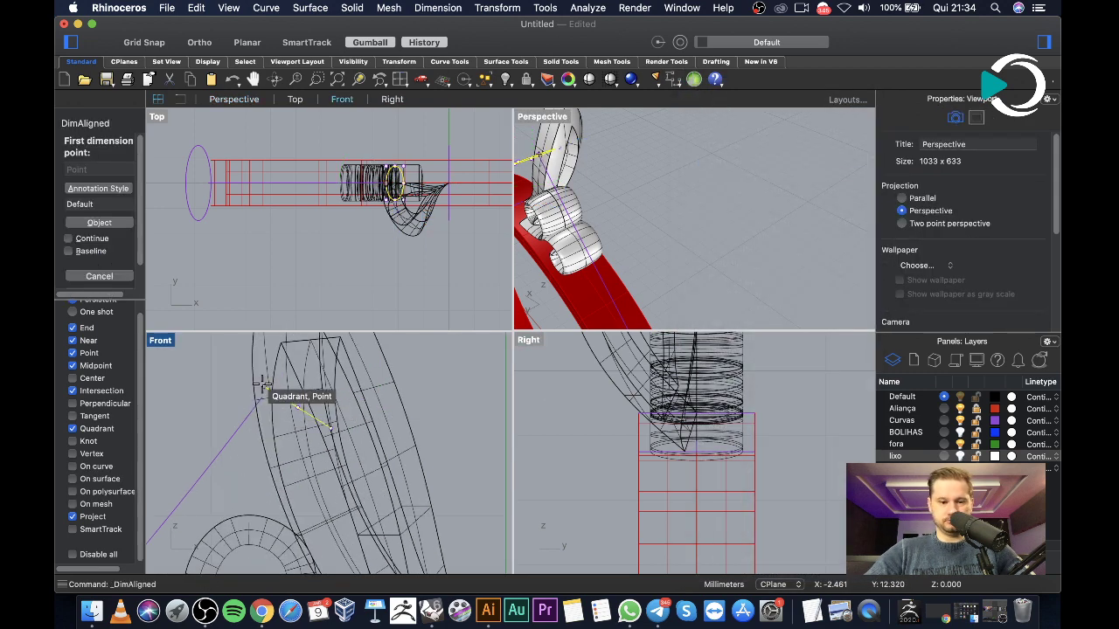
{"action": "left_click", "coordinate": [263, 386]}
{"action": "left_click", "coordinate": [332, 428]}
{"action": "scroll", "coordinate": [349, 410], "scroll_direction": "down", "scroll_amount": 3}
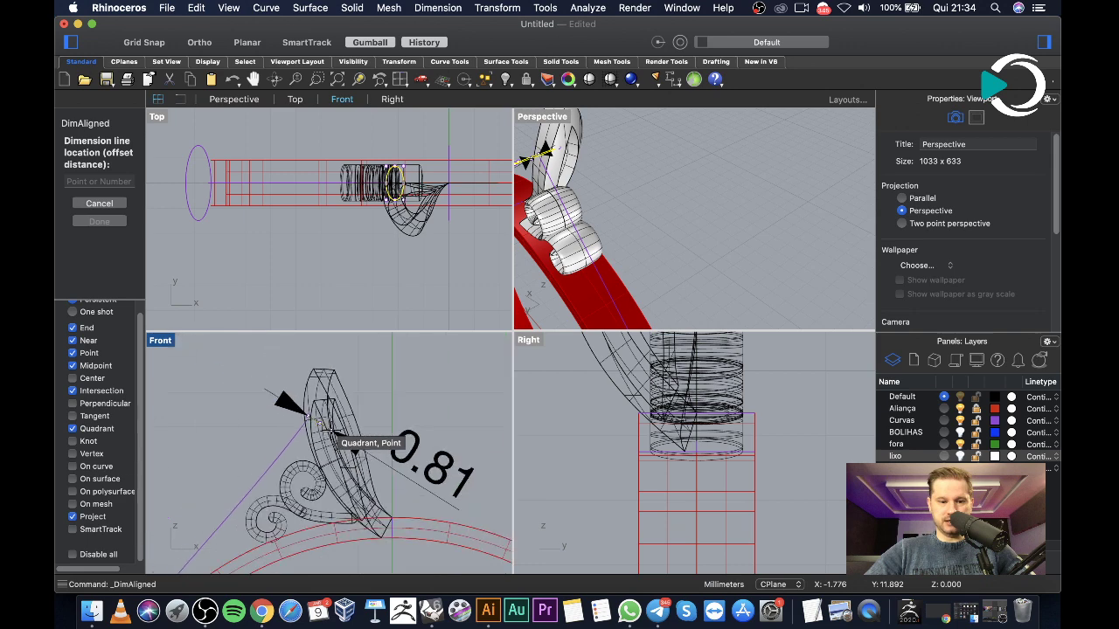
{"action": "key", "text": "Escape"}
{"action": "key", "text": "Escape"}
{"action": "scroll", "coordinate": [370, 373], "scroll_direction": "down", "scroll_amount": 6}
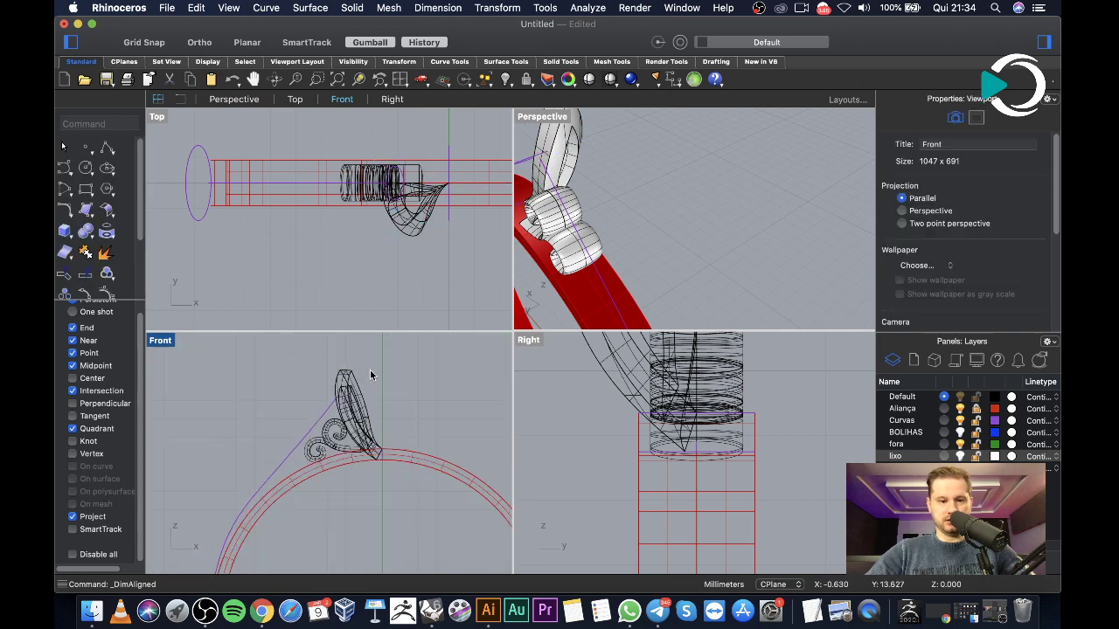
Measure the depth of the profile ellipse at the band's side with an aligned dimension, and delete that dimension
{"action": "right_click_drag", "start_coordinate": [268, 552], "coordinate": [297, 449]}
{"action": "scroll", "coordinate": [296, 449], "scroll_direction": "up", "scroll_amount": 4}
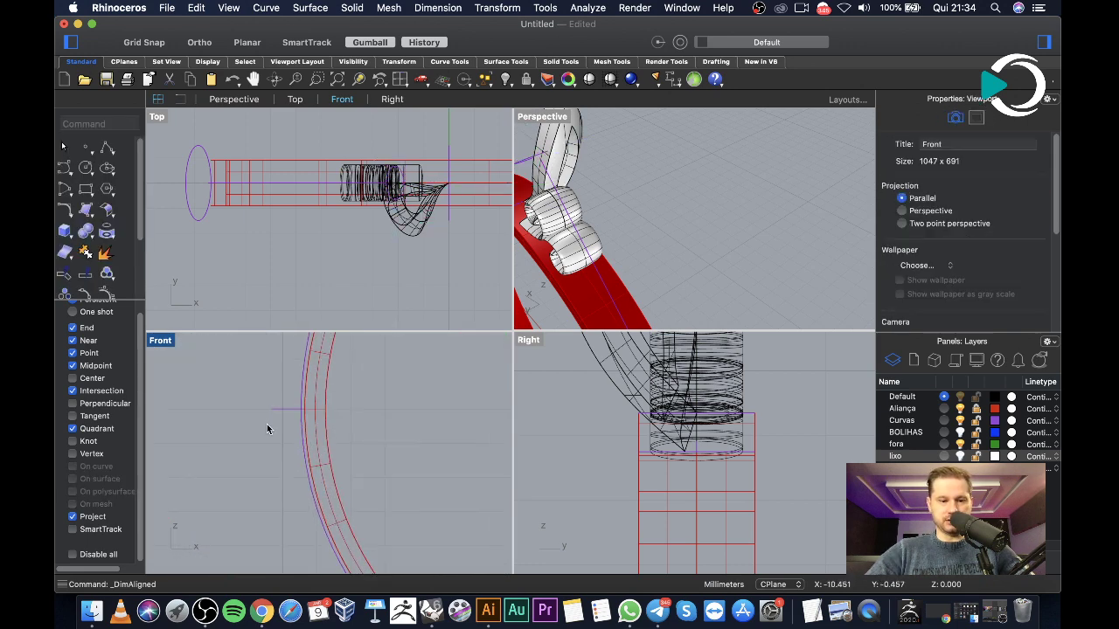
{"action": "right_click", "coordinate": [266, 425]}
{"action": "left_click", "coordinate": [317, 225]}
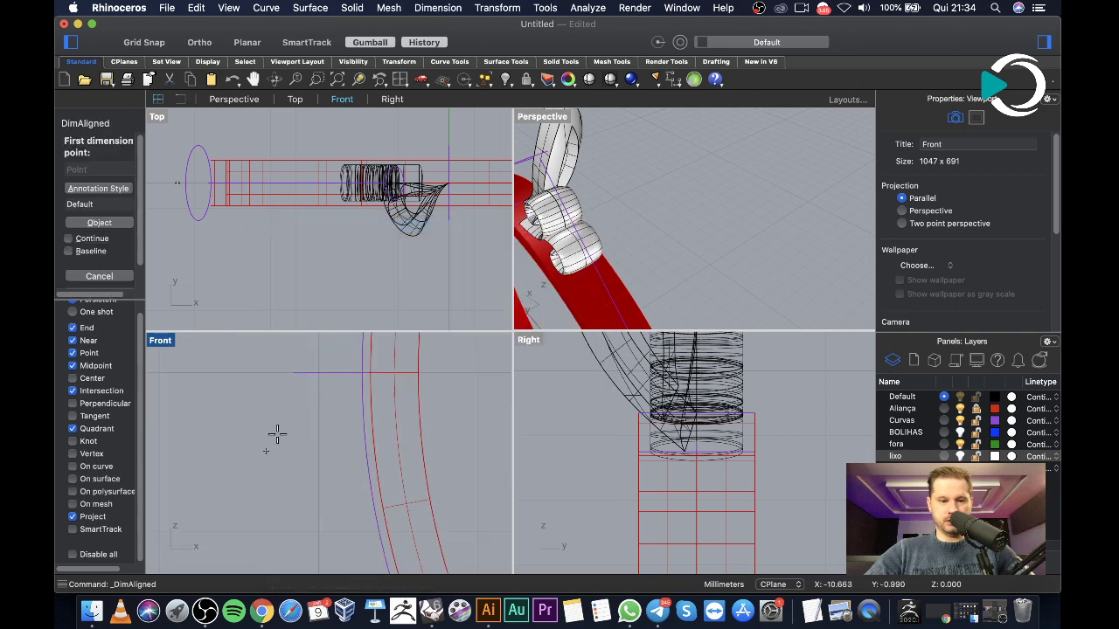
{"action": "left_click", "coordinate": [366, 373]}
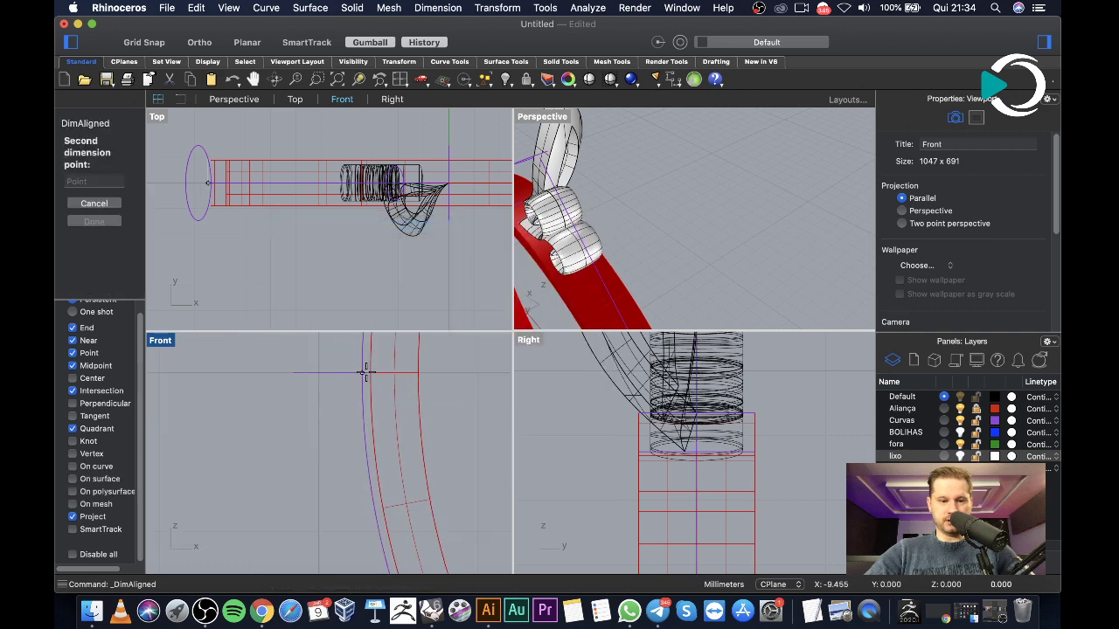
{"action": "left_click", "coordinate": [289, 370]}
{"action": "scroll", "coordinate": [294, 423], "scroll_direction": "down", "scroll_amount": 2}
{"action": "left_click", "coordinate": [296, 429]}
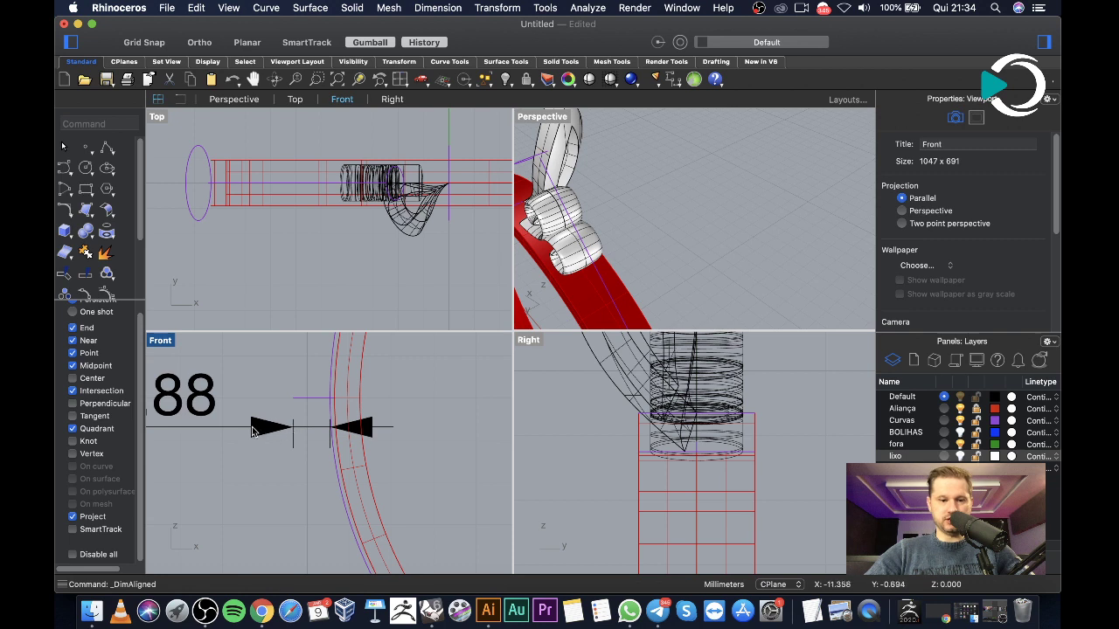
{"action": "left_click", "coordinate": [253, 431]}
{"action": "key", "text": "Delete"}
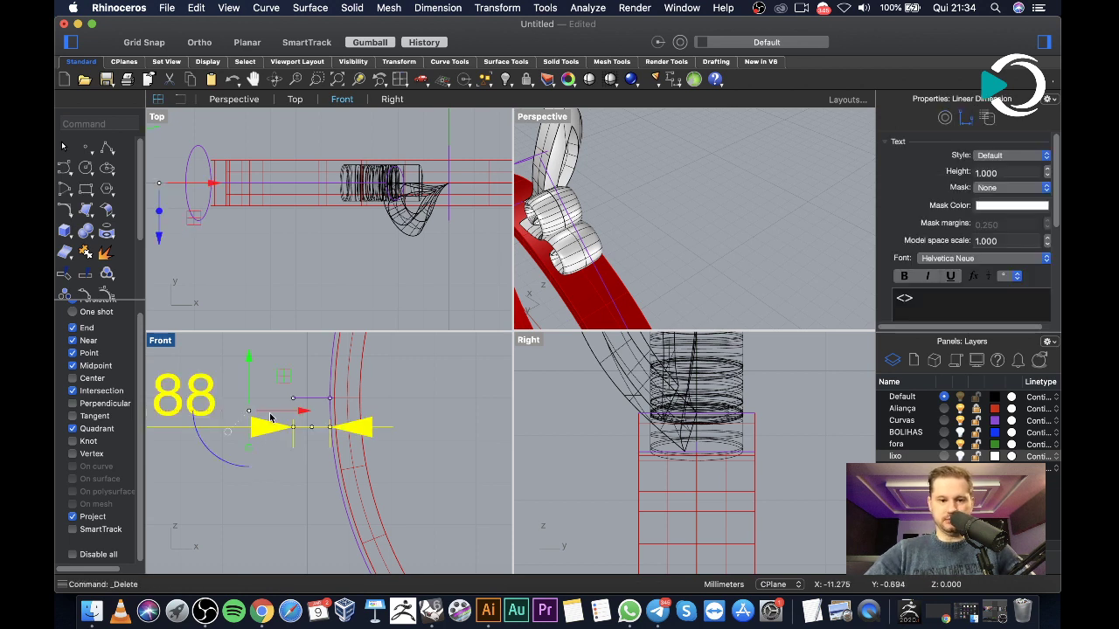
{"action": "scroll", "coordinate": [290, 418], "scroll_direction": "down", "scroll_amount": 5}
{"action": "right_click_drag", "start_coordinate": [564, 211], "coordinate": [609, 194]}
{"action": "scroll", "coordinate": [723, 175], "scroll_direction": "up", "scroll_amount": 7}
{"action": "right_click_drag", "start_coordinate": [724, 175], "coordinate": [677, 181]}
{"action": "scroll", "coordinate": [638, 171], "scroll_direction": "up", "scroll_amount": 5}
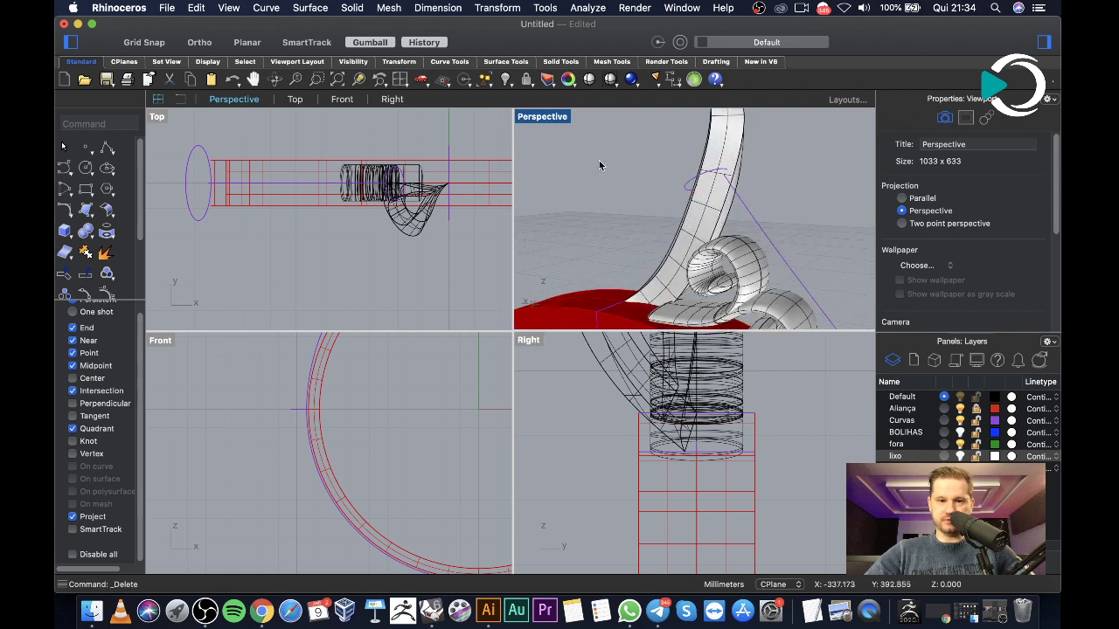
{"action": "scroll", "coordinate": [634, 165], "scroll_direction": "down", "scroll_amount": 3}
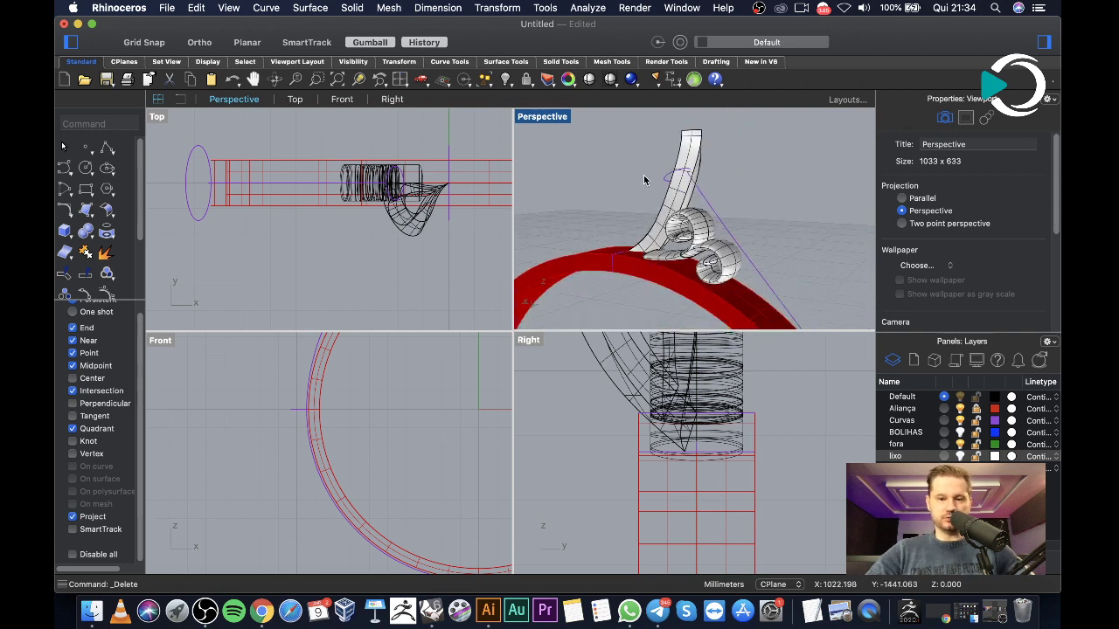
{"action": "type", "text": "eep1"}
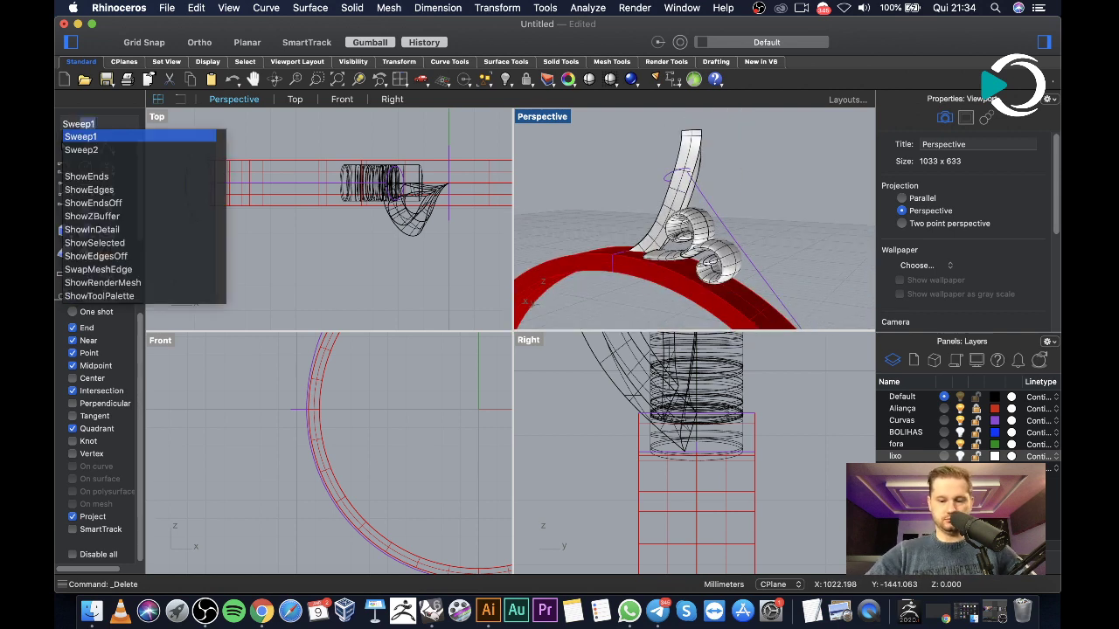
{"action": "key", "text": "Return"}
{"action": "right_click_drag", "start_coordinate": [791, 236], "coordinate": [622, 214]}
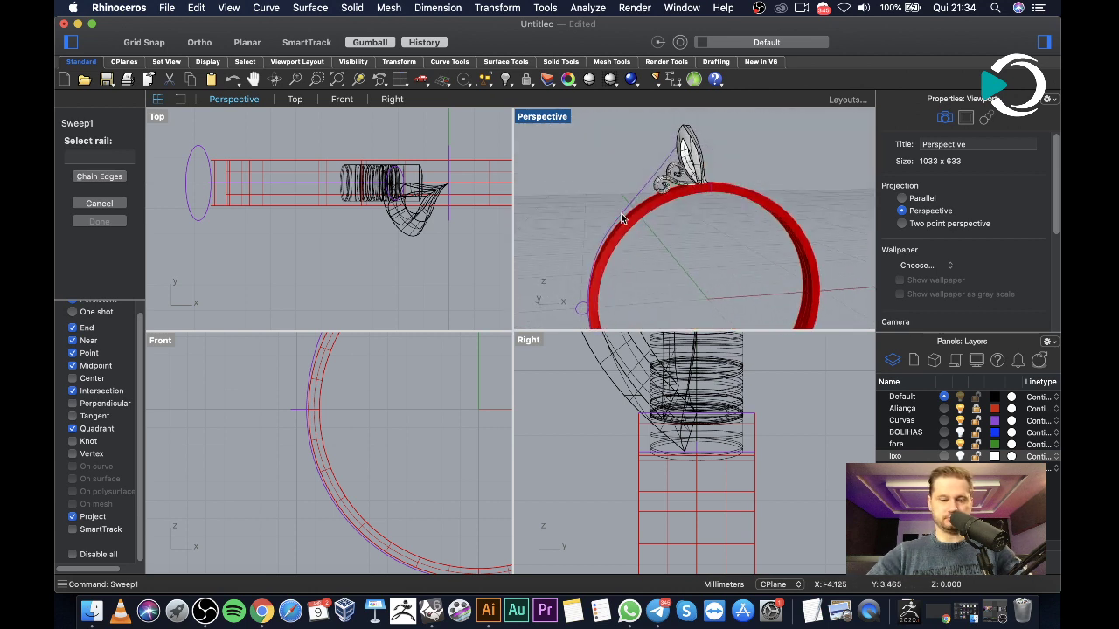
{"action": "key", "text": "Escape"}
Select the sweep rail and examine its control points along the band in the maximized Front view
{"action": "left_click", "coordinate": [649, 187]}
{"action": "scroll", "coordinate": [310, 420], "scroll_direction": "down", "scroll_amount": 3}
{"action": "double_click", "coordinate": [161, 344]}
{"action": "scroll", "coordinate": [400, 370], "scroll_direction": "down", "scroll_amount": 3}
{"action": "scroll", "coordinate": [475, 207], "scroll_direction": "up", "scroll_amount": 5}
{"action": "scroll", "coordinate": [454, 275], "scroll_direction": "up", "scroll_amount": 2}
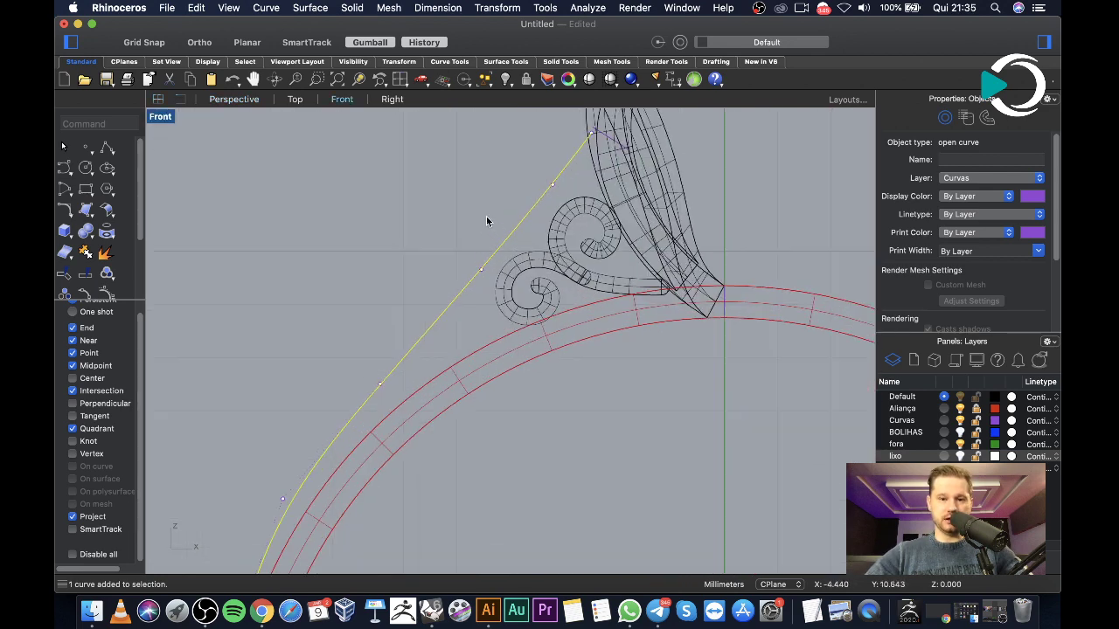
{"action": "scroll", "coordinate": [470, 249], "scroll_direction": "up", "scroll_amount": 2}
{"action": "right_click_drag", "start_coordinate": [440, 324], "coordinate": [479, 243]}
{"action": "right_click_drag", "start_coordinate": [359, 441], "coordinate": [456, 267]}
{"action": "scroll", "coordinate": [414, 313], "scroll_direction": "down", "scroll_amount": 4}
{"action": "scroll", "coordinate": [415, 317], "scroll_direction": "down", "scroll_amount": 2}
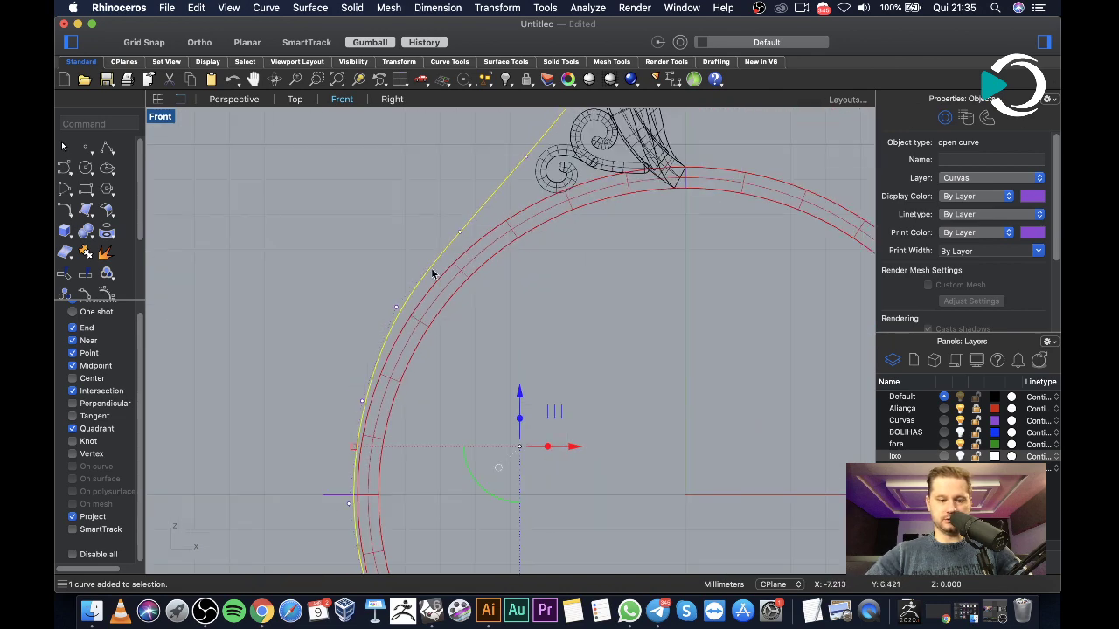
Rebuild the selected rail curve with a point count of 9 and degree 3, and clear the selection
{"action": "type", "text": "Rebuild"}
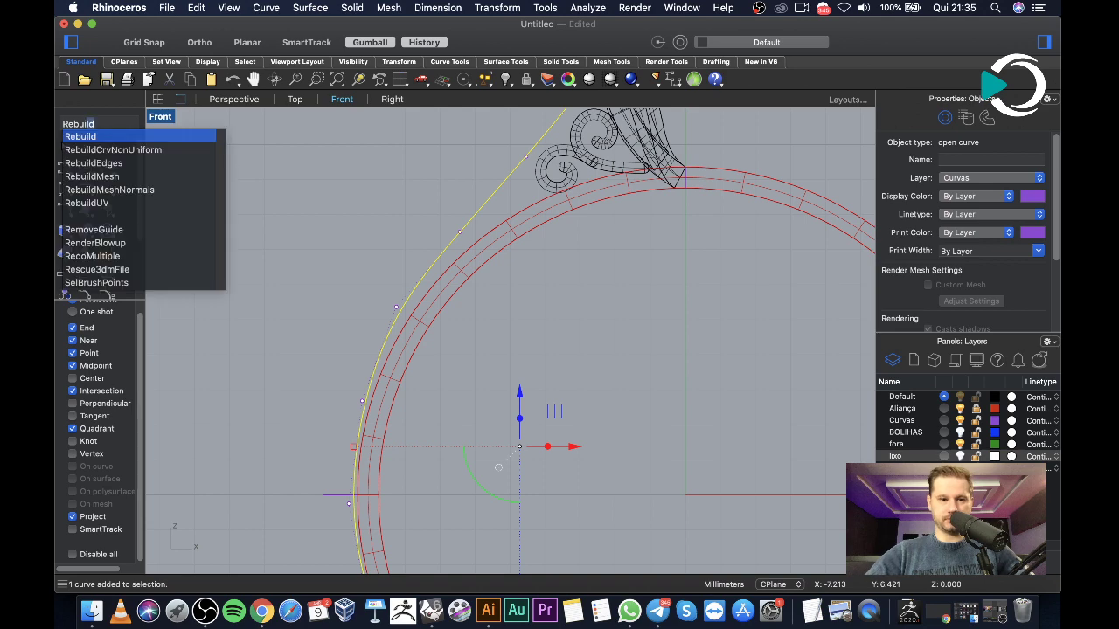
{"action": "key", "text": "Return"}
{"action": "mouse_move", "coordinate": [636, 194]}
{"action": "left_mouse_down"}
{"action": "mouse_move", "coordinate": [638, 217]}
{"action": "mouse_move", "coordinate": [634, 191]}
{"action": "left_mouse_up"}
{"action": "scroll", "coordinate": [481, 237], "scroll_direction": "up", "scroll_amount": 6}
{"action": "scroll", "coordinate": [458, 251], "scroll_direction": "down", "scroll_amount": 5}
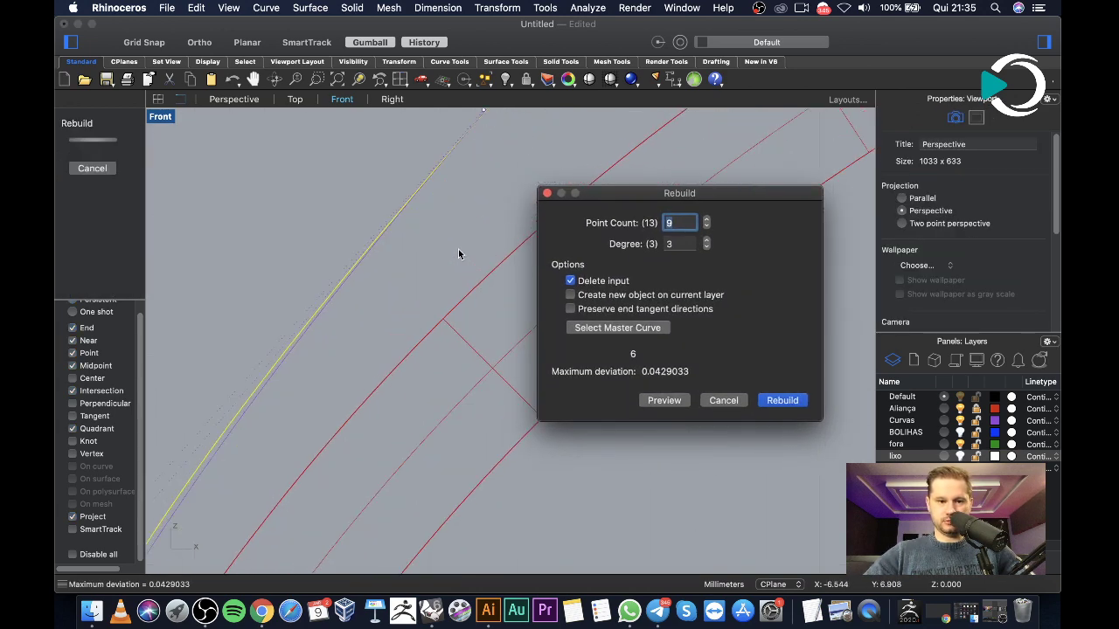
{"action": "scroll", "coordinate": [361, 341], "scroll_direction": "down", "scroll_amount": 4}
{"action": "left_click", "coordinate": [781, 401]}
{"action": "scroll", "coordinate": [586, 372], "scroll_direction": "down", "scroll_amount": 3}
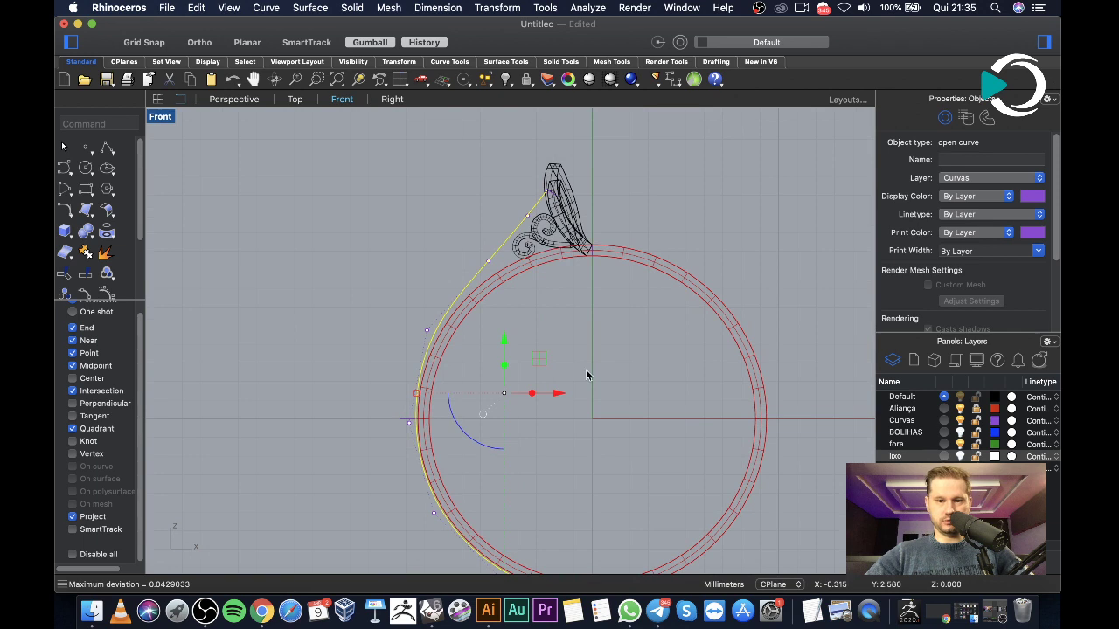
{"action": "left_click", "coordinate": [558, 340]}
Start a Sweep1 along the rebuilt rail using the upper, side and bottom profile ellipses as cross sections
{"action": "type", "text": "s"}
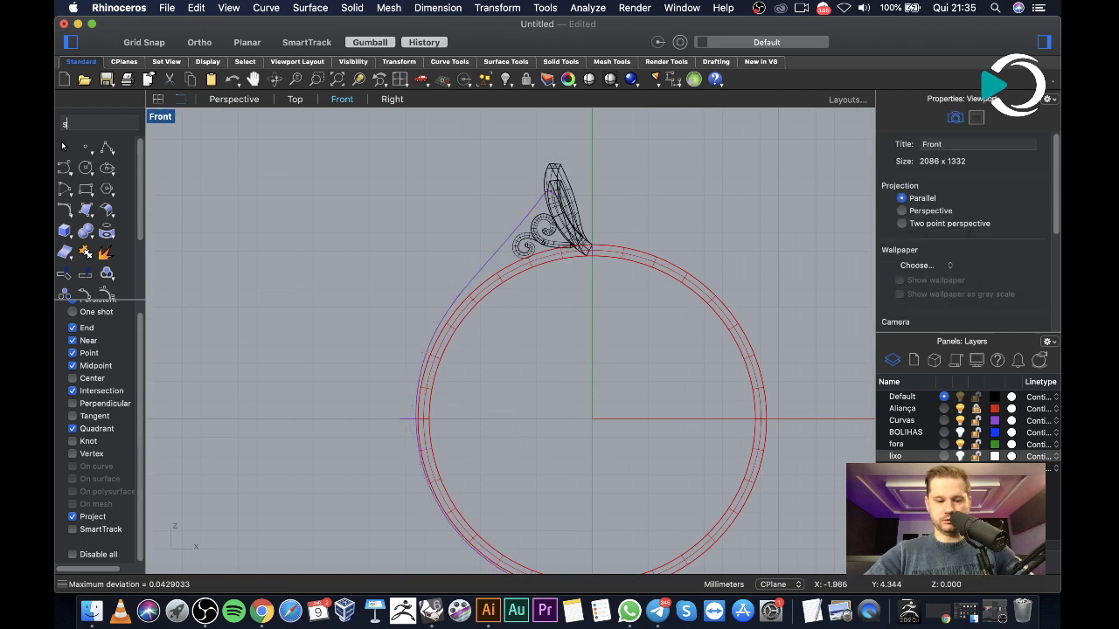
{"action": "type", "text": "weep1"}
{"action": "key", "text": "Return"}
{"action": "left_click", "coordinate": [505, 254]}
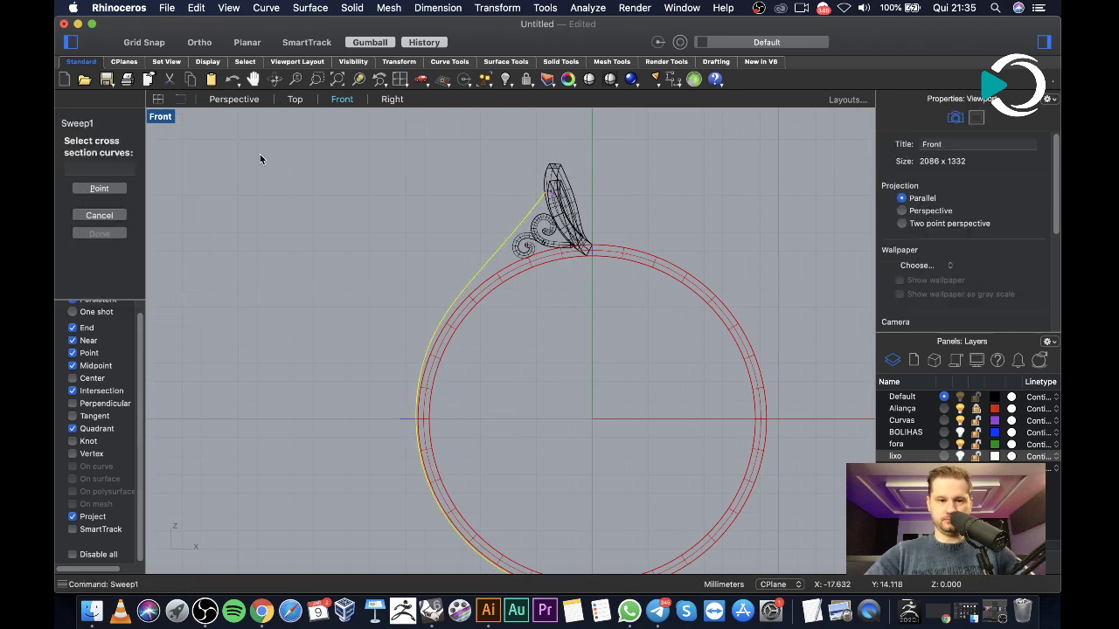
{"action": "double_click", "coordinate": [160, 117]}
{"action": "right_click_drag", "start_coordinate": [691, 174], "coordinate": [738, 315]}
{"action": "left_click", "coordinate": [680, 167]}
{"action": "left_click", "coordinate": [715, 272]}
{"action": "mouse_move", "coordinate": [716, 271]}
{"action": "right_mouse_down"}
{"action": "mouse_move", "coordinate": [724, 301]}
{"action": "mouse_move", "coordinate": [747, 224]}
{"action": "mouse_move", "coordinate": [697, 266]}
{"action": "right_mouse_up"}
{"action": "scroll", "coordinate": [673, 269], "scroll_direction": "up", "scroll_amount": 3}
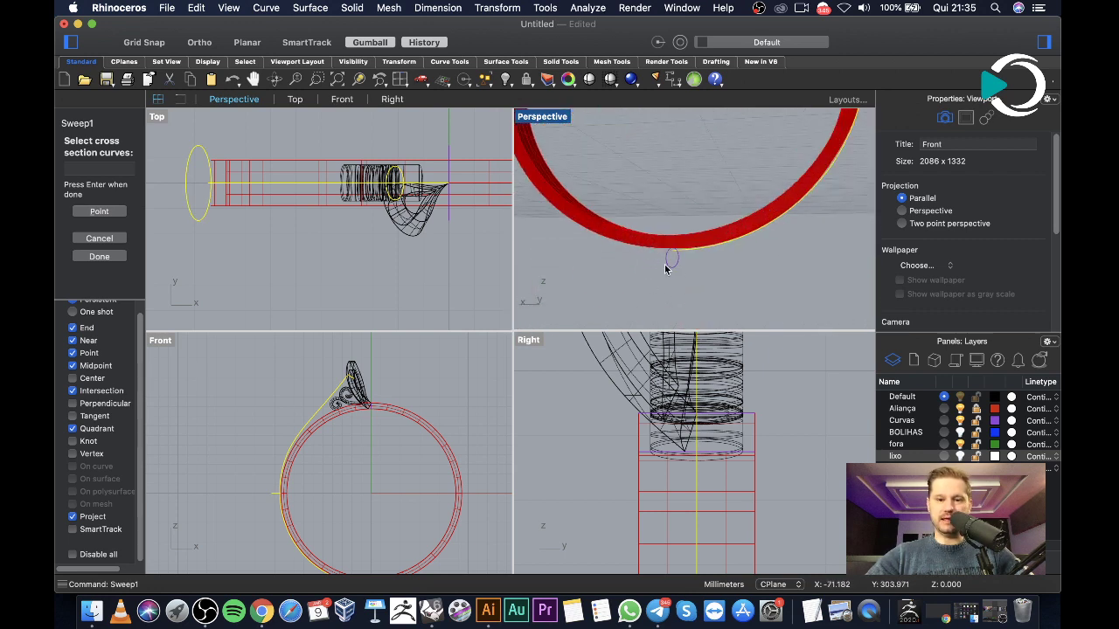
{"action": "key", "text": "Return"}
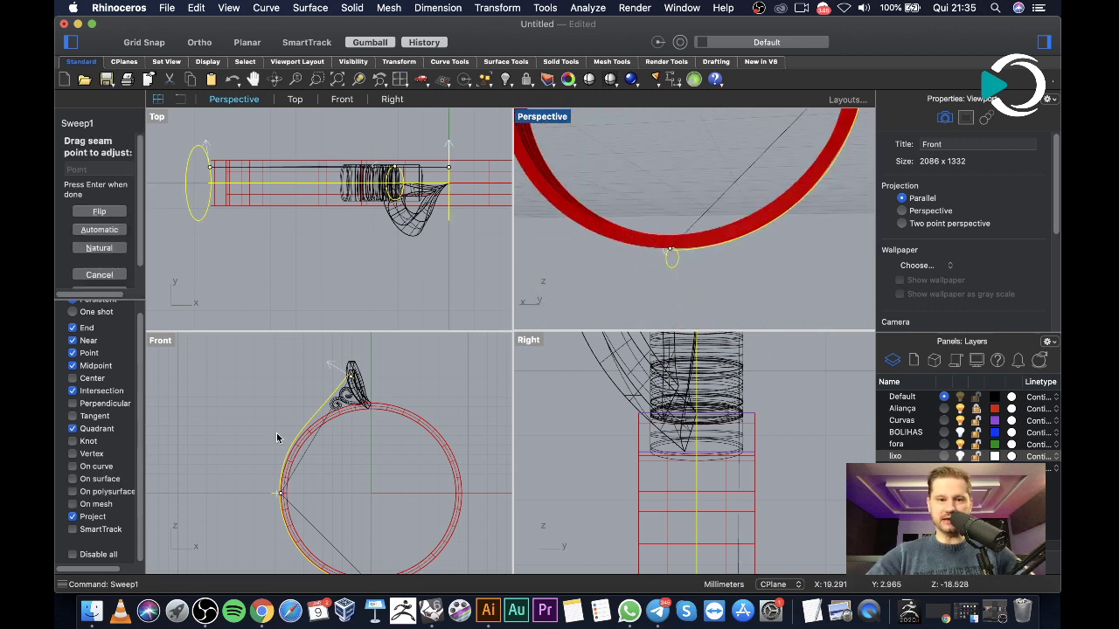
Move the sweep seam point of the upper profile ellipse to the rail's end in the maximized Perspective view
{"action": "right_click_drag", "start_coordinate": [637, 180], "coordinate": [725, 231]}
{"action": "double_click", "coordinate": [542, 109]}
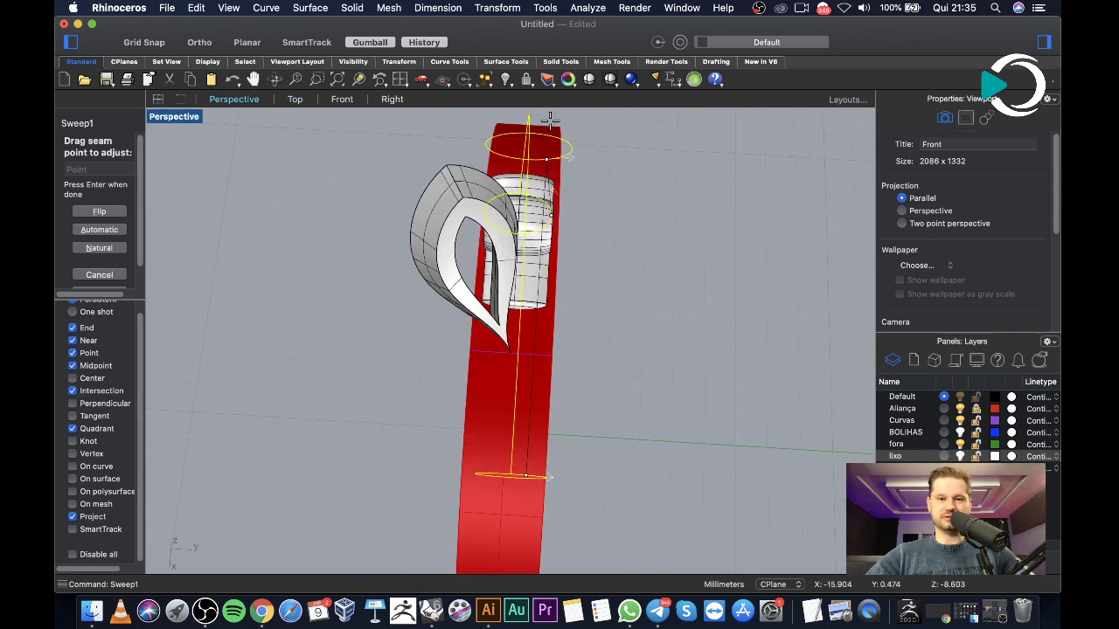
{"action": "scroll", "coordinate": [580, 232], "scroll_direction": "up", "scroll_amount": 3}
{"action": "scroll", "coordinate": [577, 249], "scroll_direction": "down", "scroll_amount": 5}
{"action": "right_click_drag", "start_coordinate": [553, 277], "coordinate": [544, 230]}
{"action": "scroll", "coordinate": [587, 338], "scroll_direction": "down", "scroll_amount": 5}
{"action": "scroll", "coordinate": [569, 215], "scroll_direction": "up", "scroll_amount": 12}
{"action": "scroll", "coordinate": [595, 295], "scroll_direction": "down", "scroll_amount": 5}
{"action": "right_click_drag", "start_coordinate": [615, 305], "coordinate": [519, 298]}
{"action": "left_click_drag", "start_coordinate": [495, 292], "coordinate": [466, 264]}
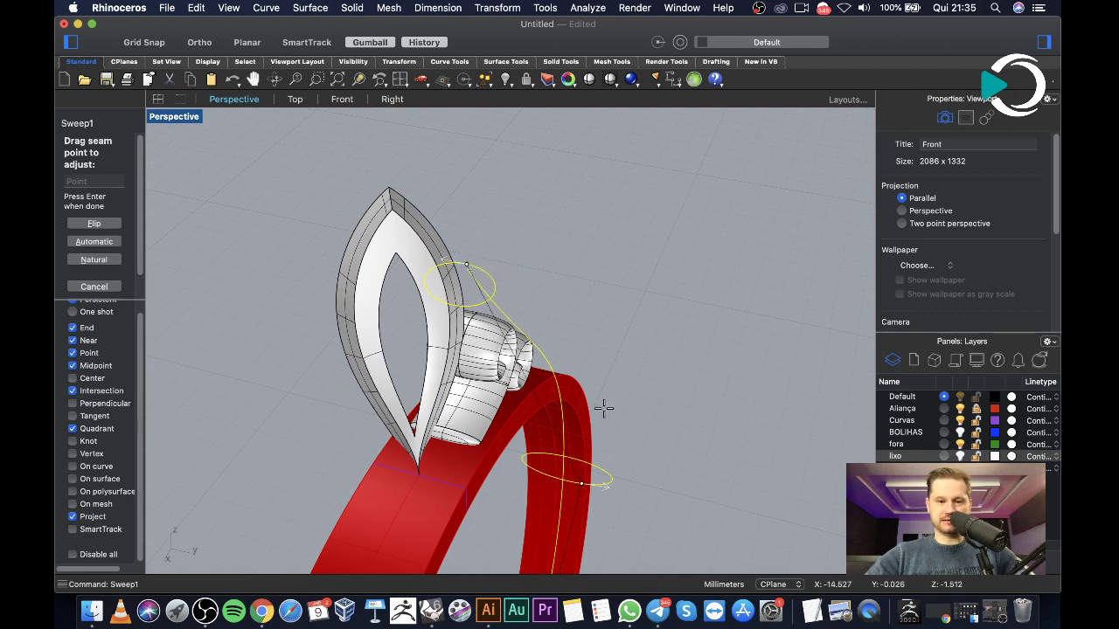
Adjust the sweep seam points of the side and bottom profile ellipses so they line up along the rail
{"action": "scroll", "coordinate": [581, 483], "scroll_direction": "down", "scroll_amount": 5}
{"action": "right_click_drag", "start_coordinate": [649, 457], "coordinate": [531, 486]}
{"action": "scroll", "coordinate": [398, 476], "scroll_direction": "up", "scroll_amount": 1}
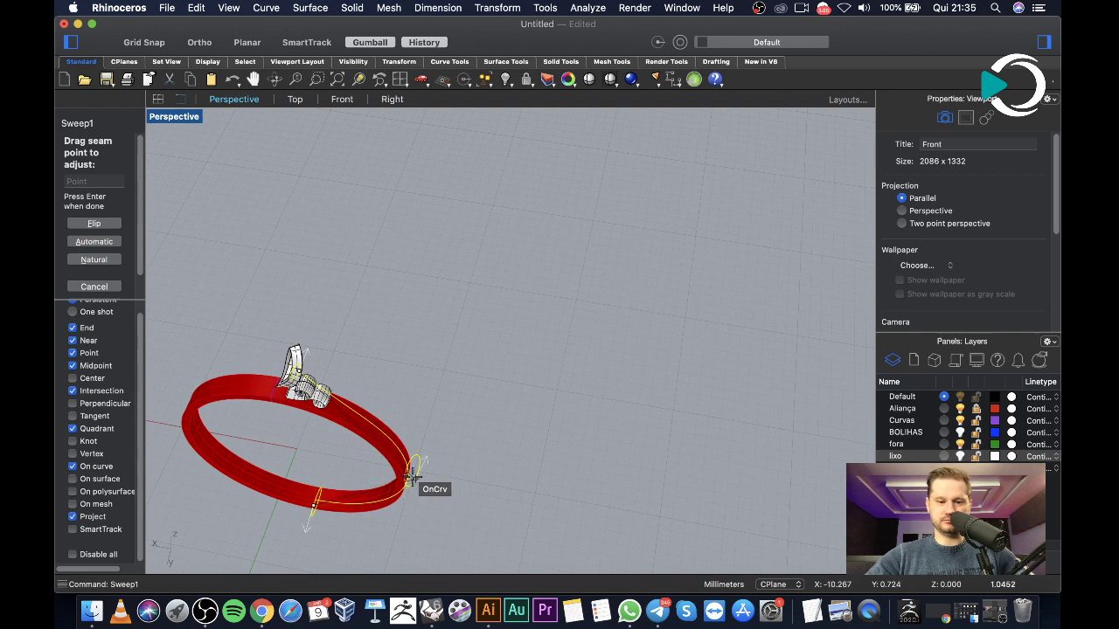
{"action": "scroll", "coordinate": [573, 435], "scroll_direction": "down", "scroll_amount": 3}
{"action": "right_click_drag", "start_coordinate": [574, 435], "coordinate": [487, 372]}
{"action": "scroll", "coordinate": [367, 439], "scroll_direction": "up", "scroll_amount": 5}
{"action": "left_click", "coordinate": [468, 384]}
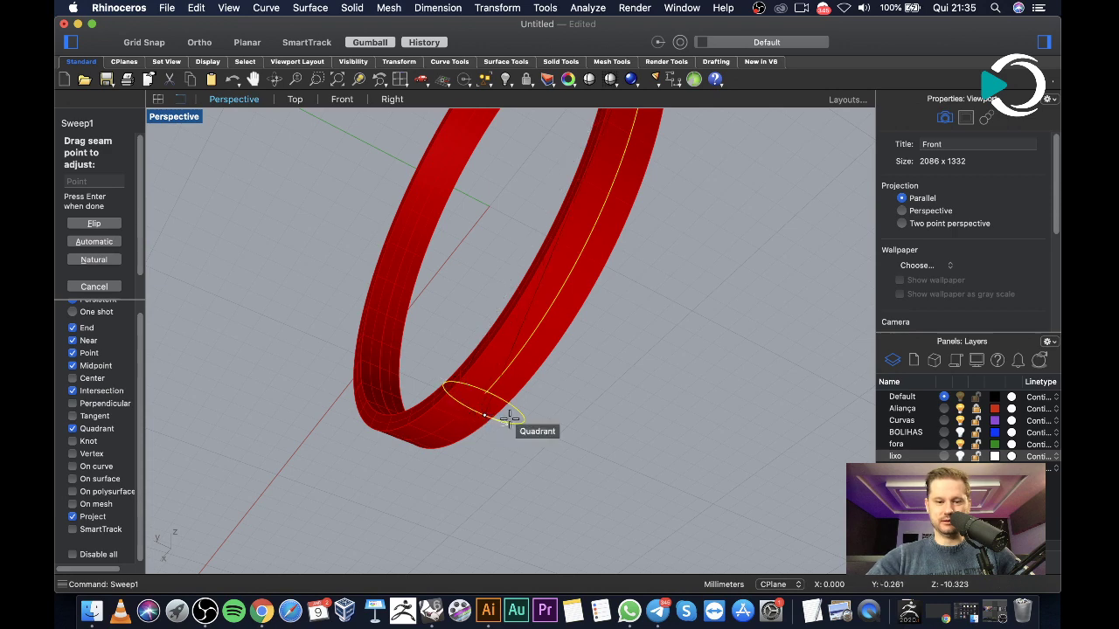
Accept the aligned seams and create the one-rail sweep of the shank half, returning to the four-view layout
{"action": "scroll", "coordinate": [489, 419], "scroll_direction": "down", "scroll_amount": 5}
{"action": "right_click_drag", "start_coordinate": [634, 432], "coordinate": [608, 475]}
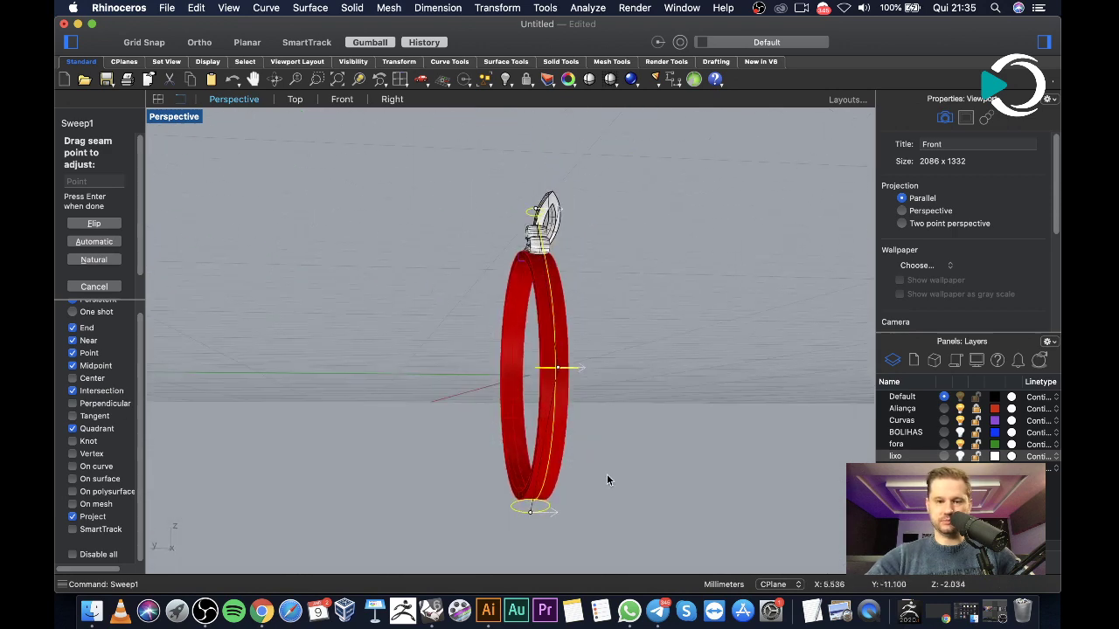
{"action": "key", "text": "Return"}
{"action": "key", "text": "Return"}
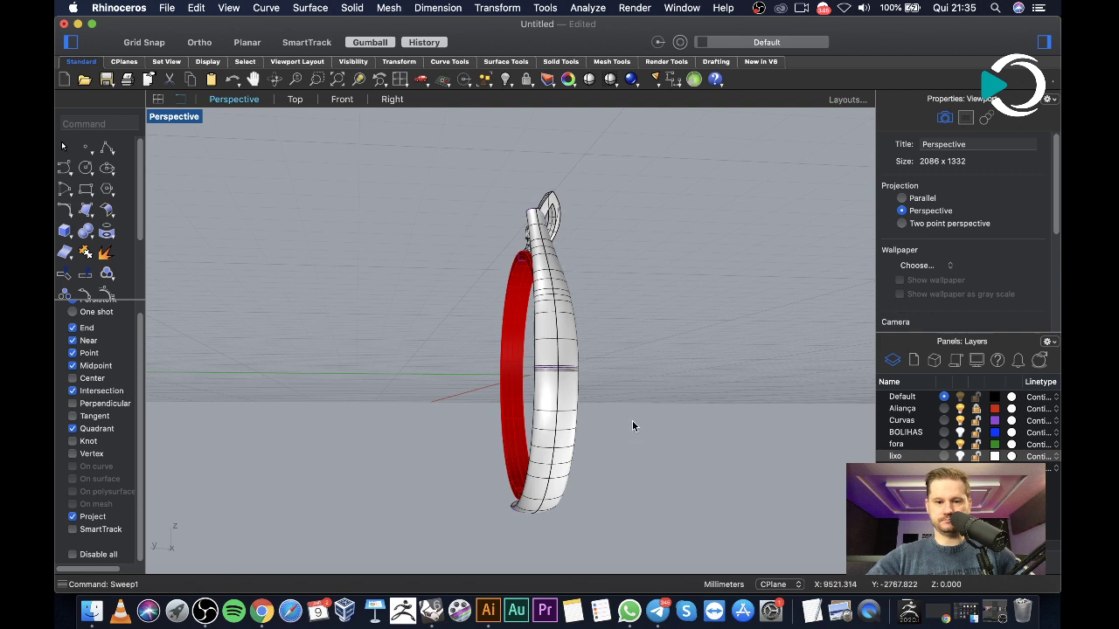
{"action": "double_click", "coordinate": [173, 120]}
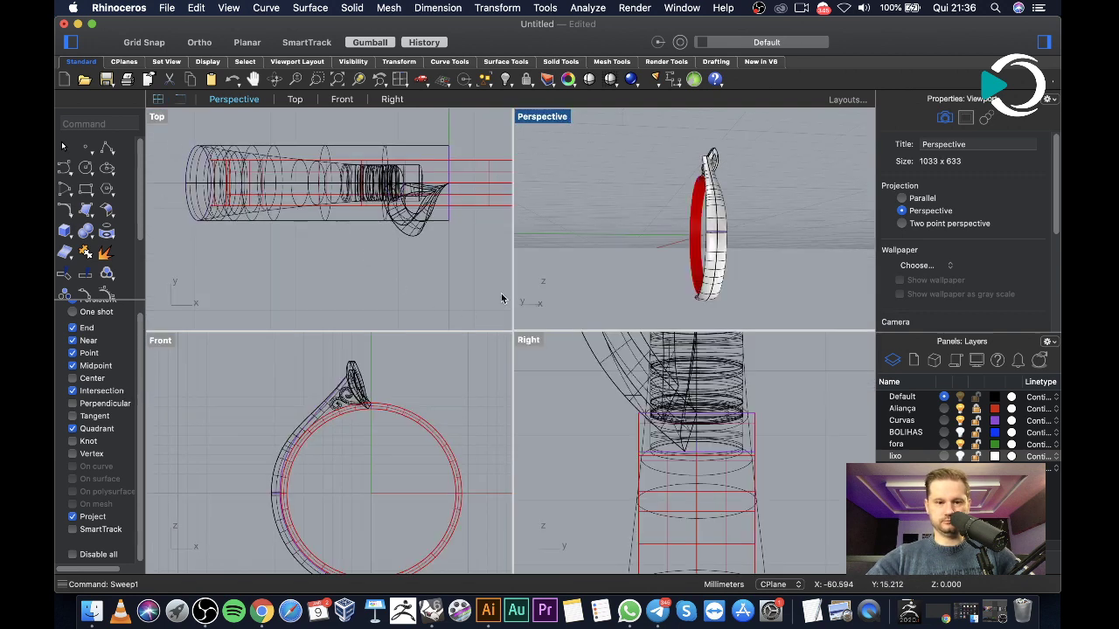
Mirror a copy of the swept shank half across the ring's central vertical plane and show all hidden objects
{"action": "right_click_drag", "start_coordinate": [689, 207], "coordinate": [570, 227]}
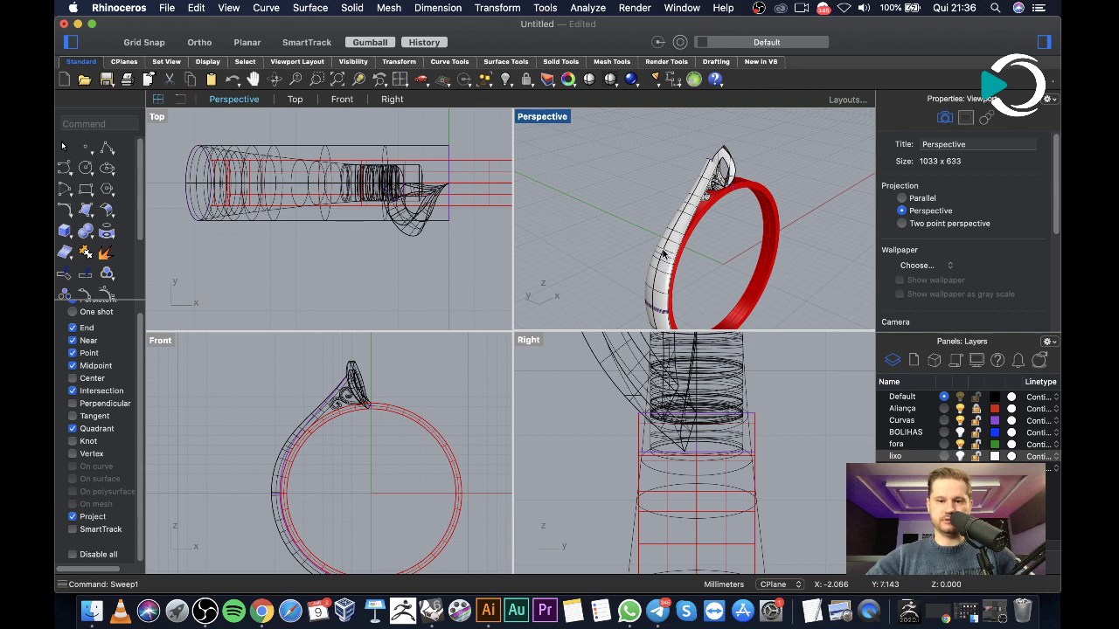
{"action": "left_click", "coordinate": [696, 205]}
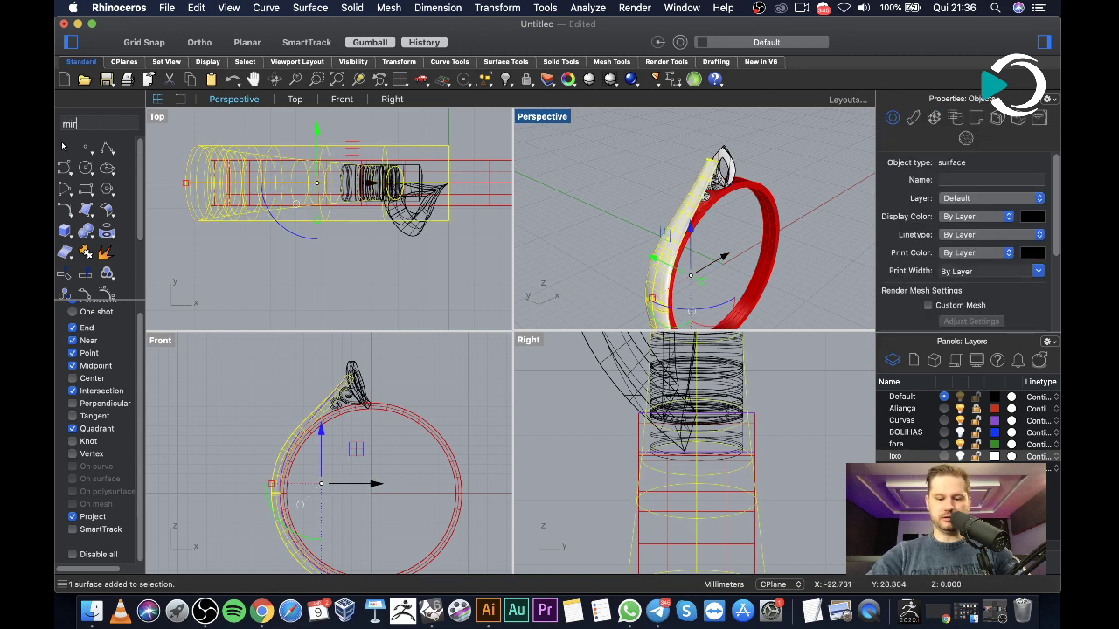
{"action": "key", "text": "Return"}
{"action": "left_click", "coordinate": [448, 183]}
{"action": "scroll", "coordinate": [434, 281], "scroll_direction": "down", "scroll_amount": 7}
{"action": "key", "text": "shift"}
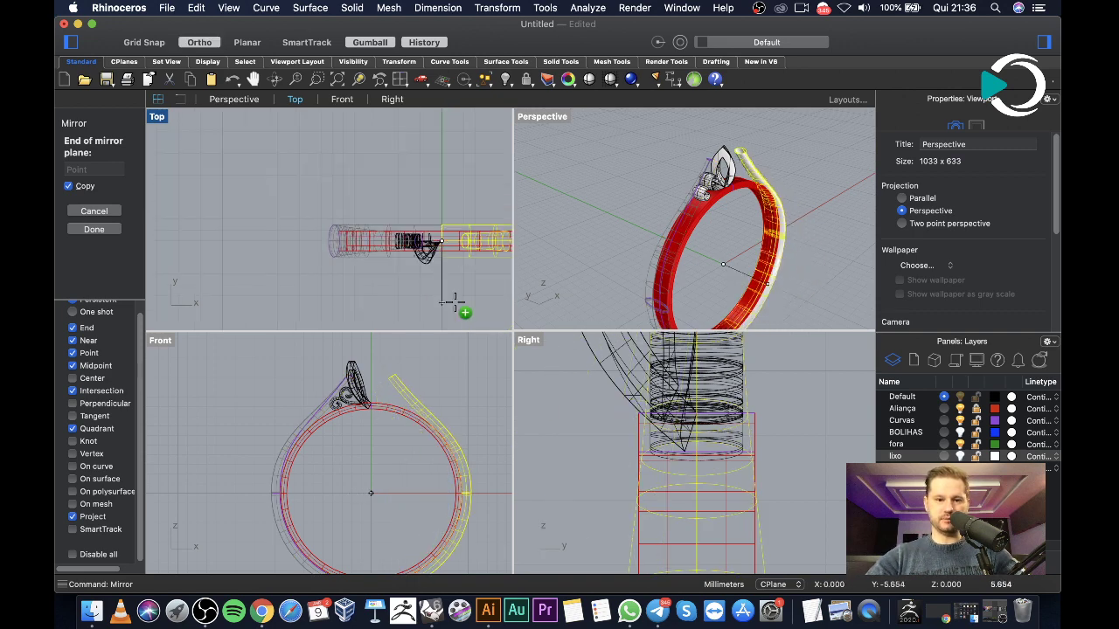
{"action": "left_click", "coordinate": [455, 302], "text": "shift"}
{"action": "left_click", "coordinate": [825, 173]}
{"action": "right_click_drag", "start_coordinate": [825, 173], "coordinate": [727, 210]}
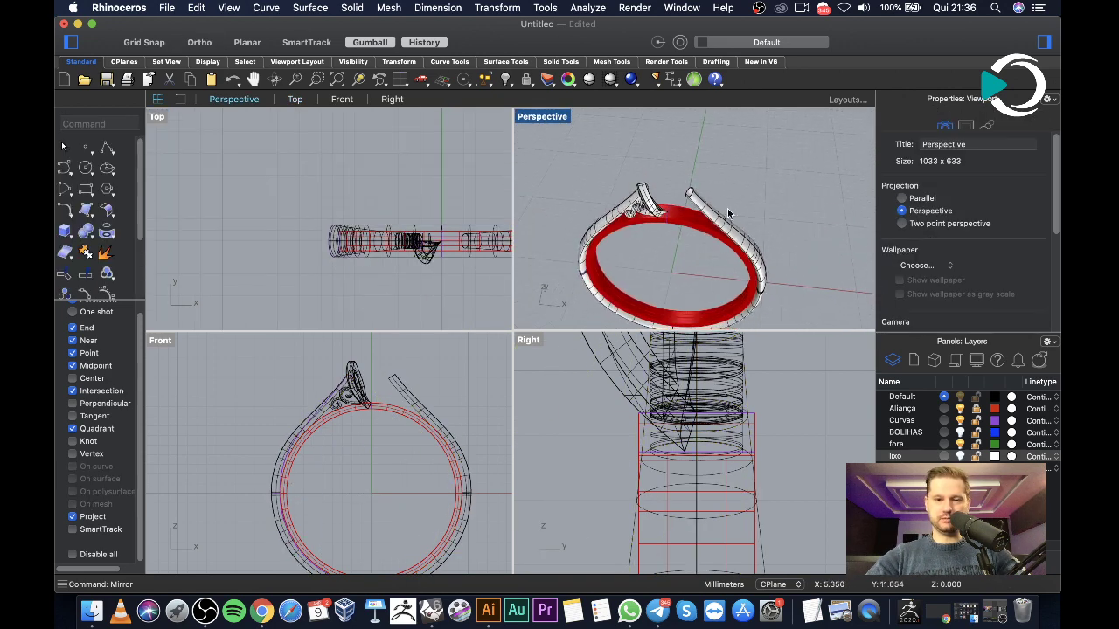
{"action": "left_click", "coordinate": [505, 79]}
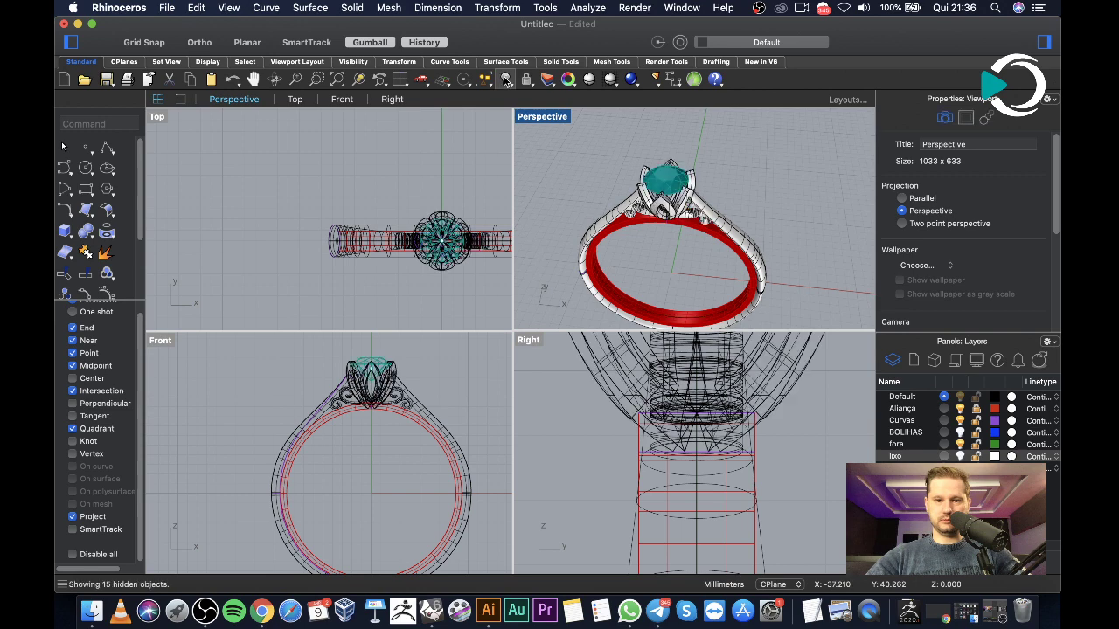
Join the two shank halves into one polysurface and cap its planar open ends
{"action": "left_click", "coordinate": [724, 223]}
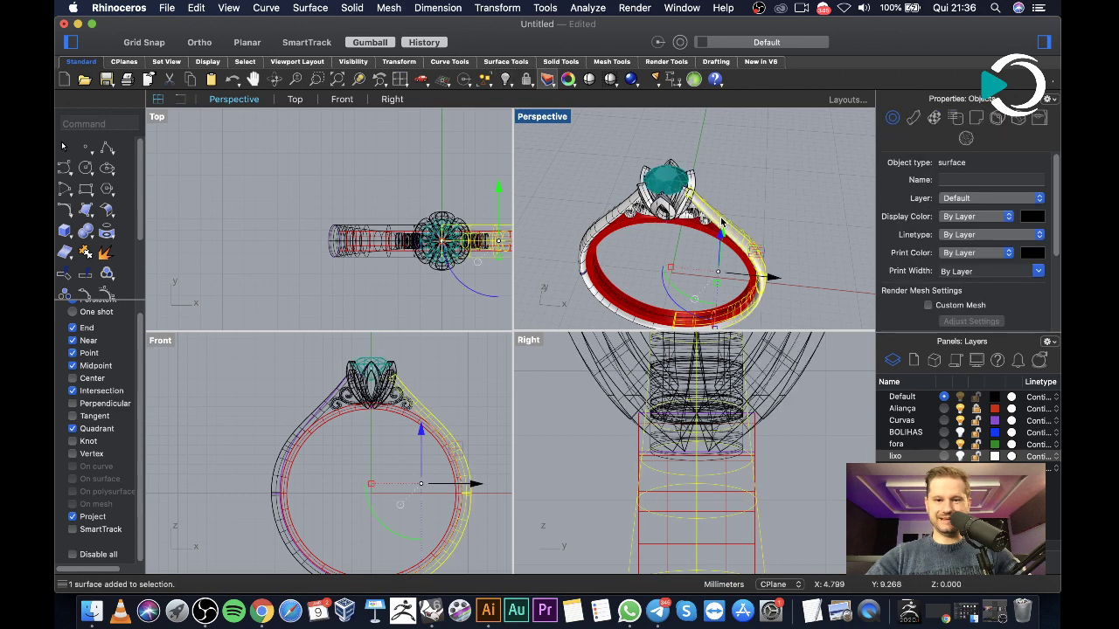
{"action": "left_click", "coordinate": [612, 221], "text": "shift"}
{"action": "type", "text": "Join"}
{"action": "key", "text": "Return"}
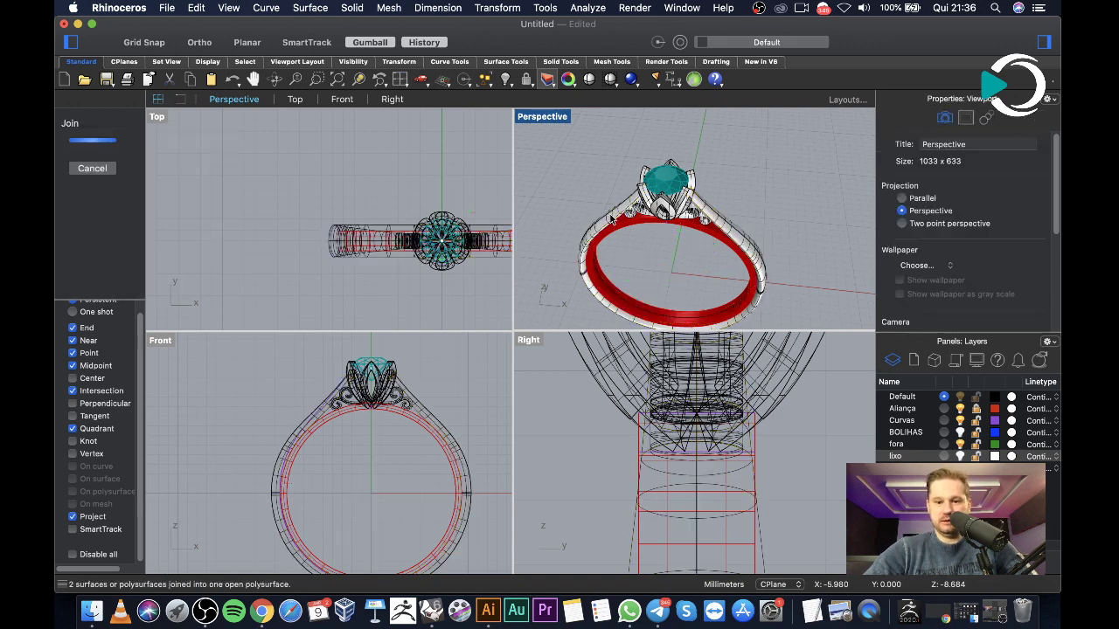
{"action": "left_click", "coordinate": [662, 222]}
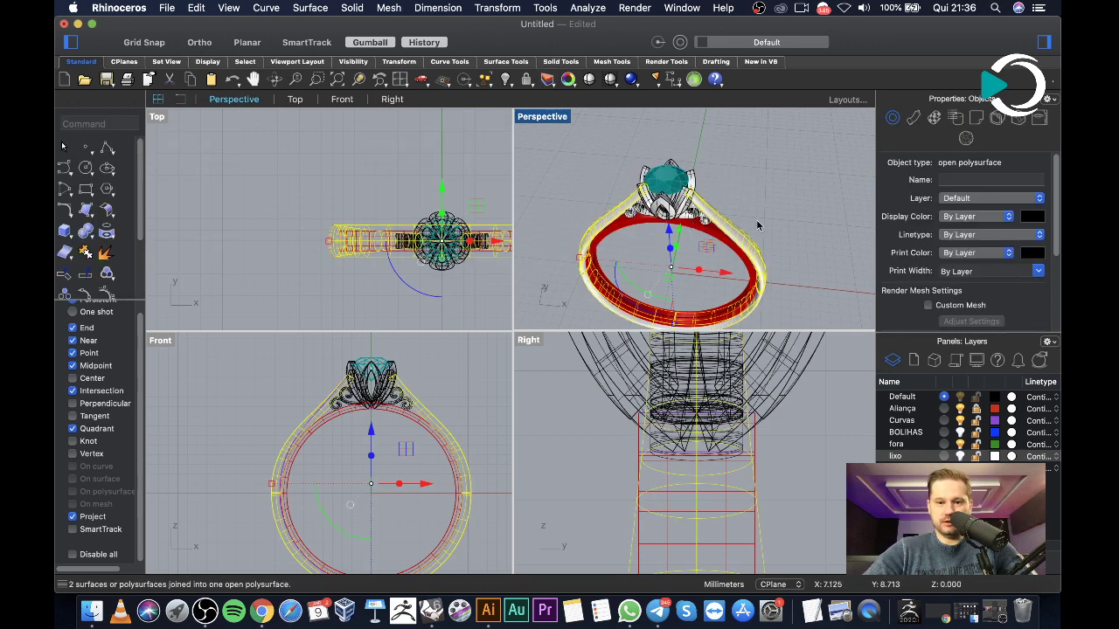
{"action": "key", "text": "Return"}
Examine how the capped shank meets the band, scrolls and flower setting from several angles, using the maximized Perspective view
{"action": "left_click", "coordinate": [743, 198]}
{"action": "right_click_drag", "start_coordinate": [742, 197], "coordinate": [773, 159]}
{"action": "scroll", "coordinate": [774, 159], "scroll_direction": "up", "scroll_amount": 7}
{"action": "right_click_drag", "start_coordinate": [628, 154], "coordinate": [661, 172]}
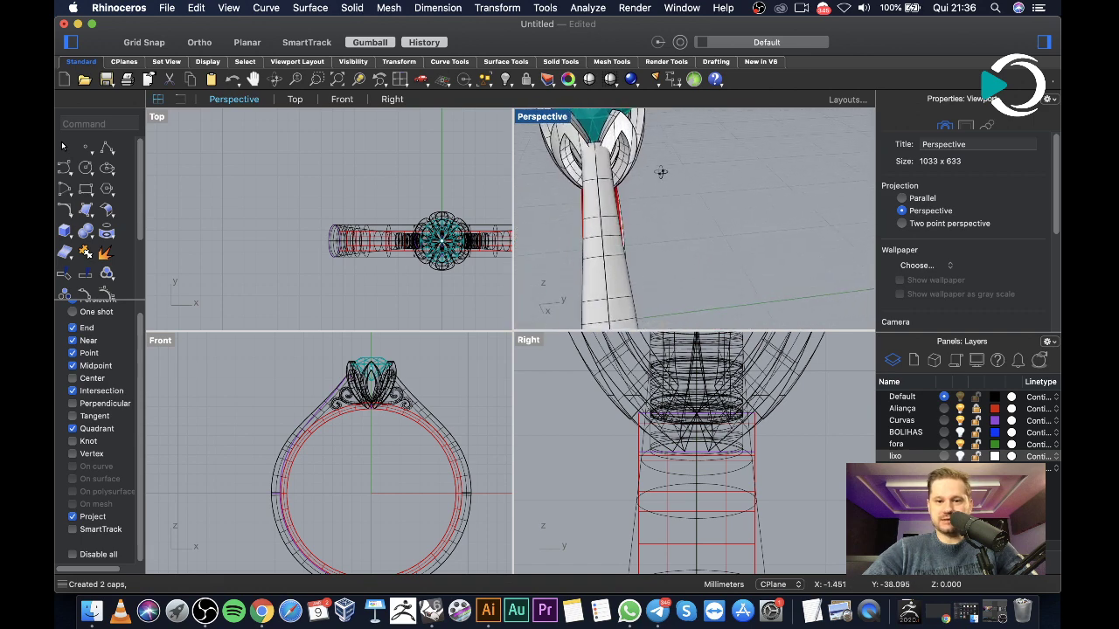
{"action": "right_click_drag", "start_coordinate": [580, 157], "coordinate": [495, 184]}
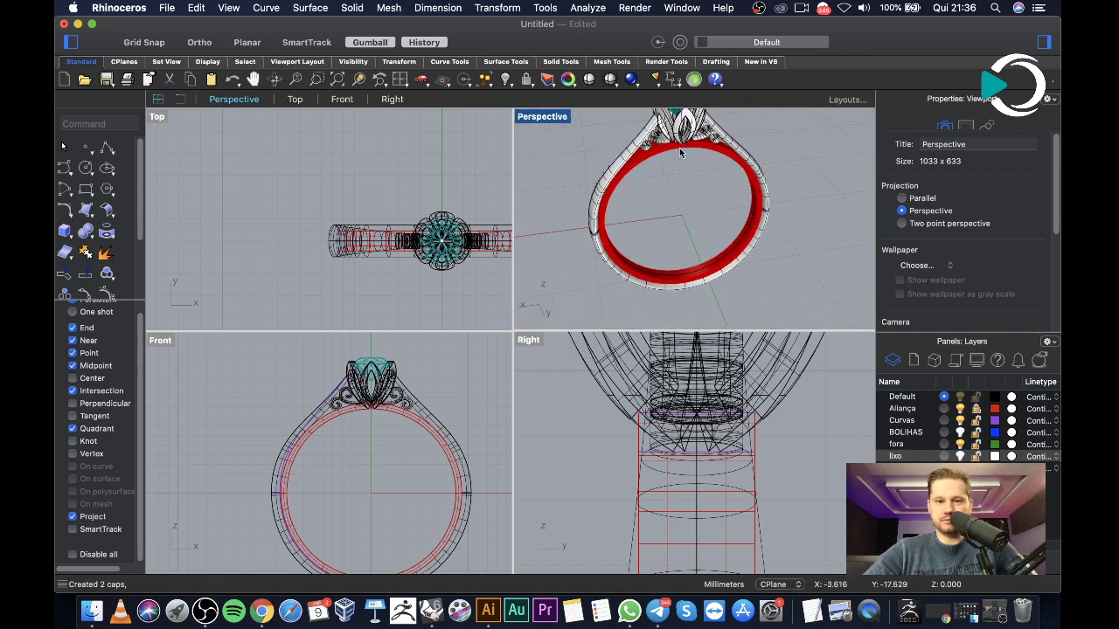
{"action": "double_click", "coordinate": [550, 120]}
{"action": "right_click_drag", "start_coordinate": [655, 229], "coordinate": [632, 197]}
{"action": "scroll", "coordinate": [546, 198], "scroll_direction": "up", "scroll_amount": 5}
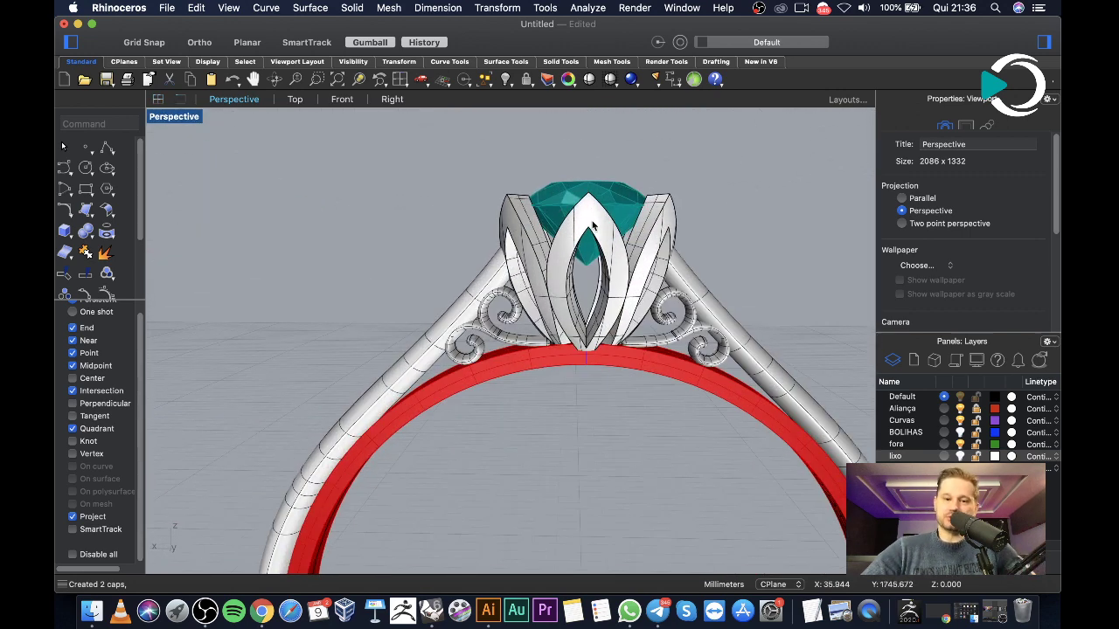
{"action": "right_click_drag", "start_coordinate": [677, 184], "coordinate": [656, 228]}
{"action": "scroll", "coordinate": [656, 228], "scroll_direction": "down", "scroll_amount": 4}
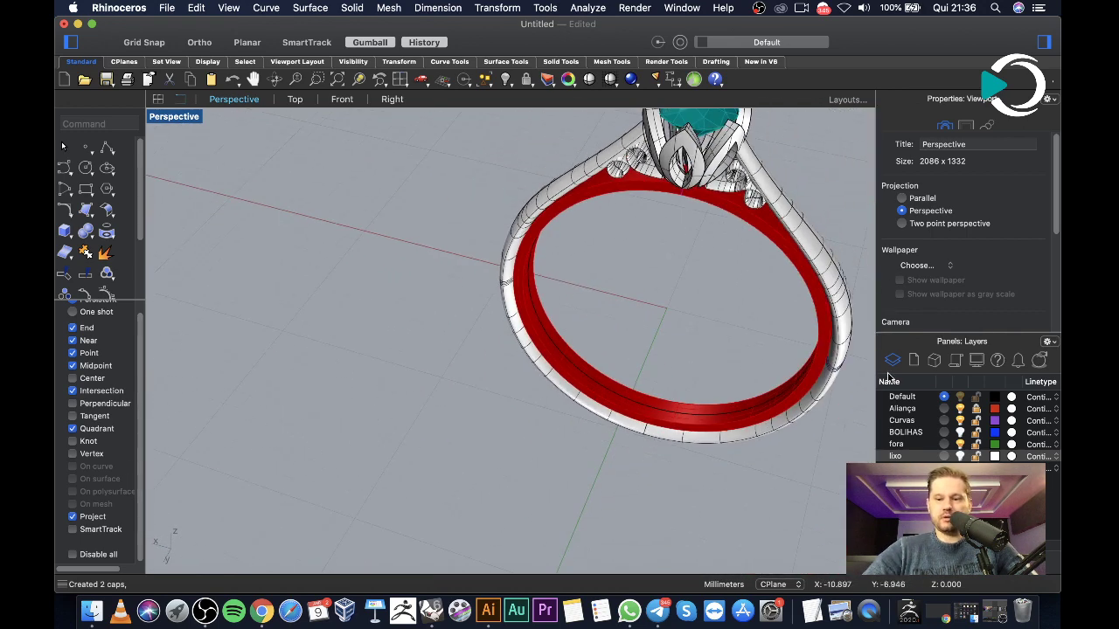
Hide the layer containing the gemstone
{"action": "left_click", "coordinate": [959, 469]}
{"action": "scroll", "coordinate": [620, 366], "scroll_direction": "down", "scroll_amount": 5}
{"action": "scroll", "coordinate": [674, 320], "scroll_direction": "up", "scroll_amount": 5}
{"action": "right_click_drag", "start_coordinate": [620, 365], "coordinate": [688, 340]}
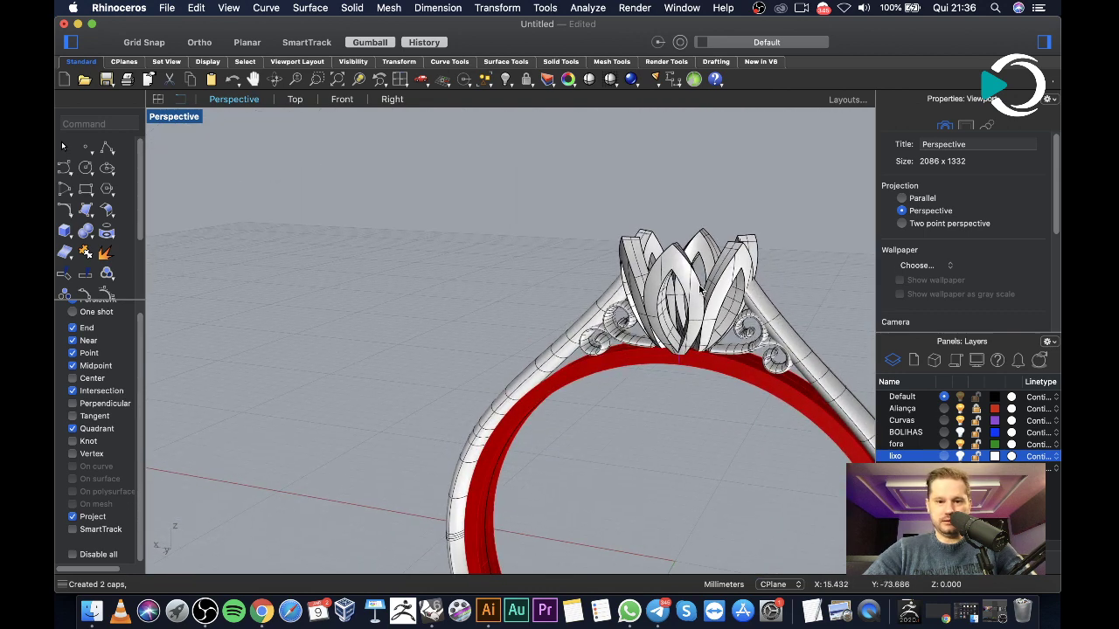
Delete all the petals of the flower setting except the front one, accepting the history warning
{"action": "double_click", "coordinate": [175, 117]}
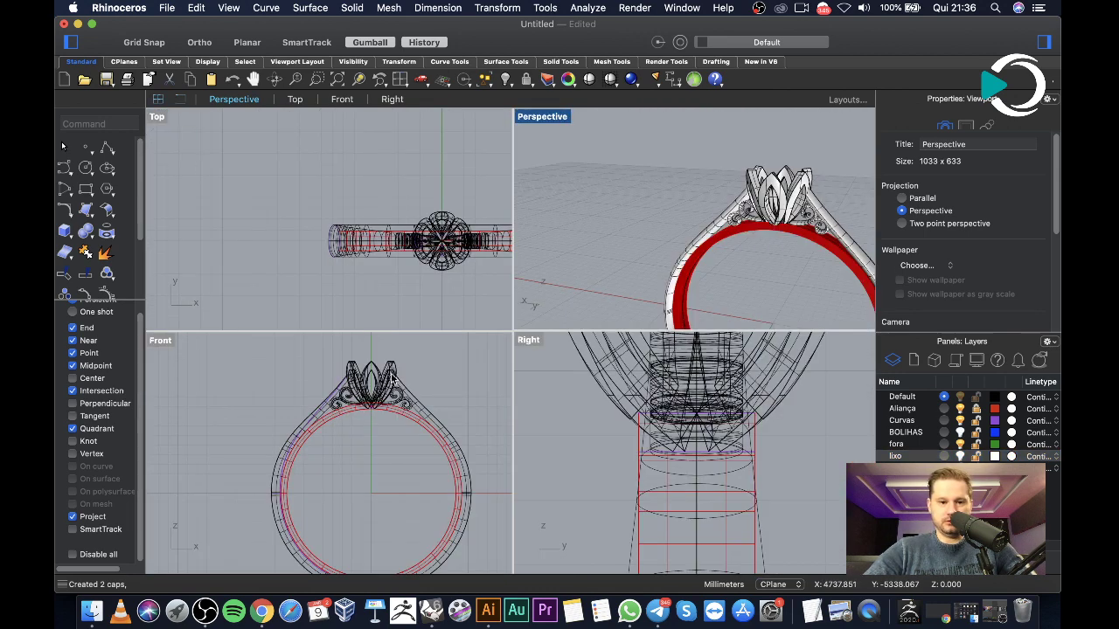
{"action": "scroll", "coordinate": [391, 377], "scroll_direction": "up", "scroll_amount": 4}
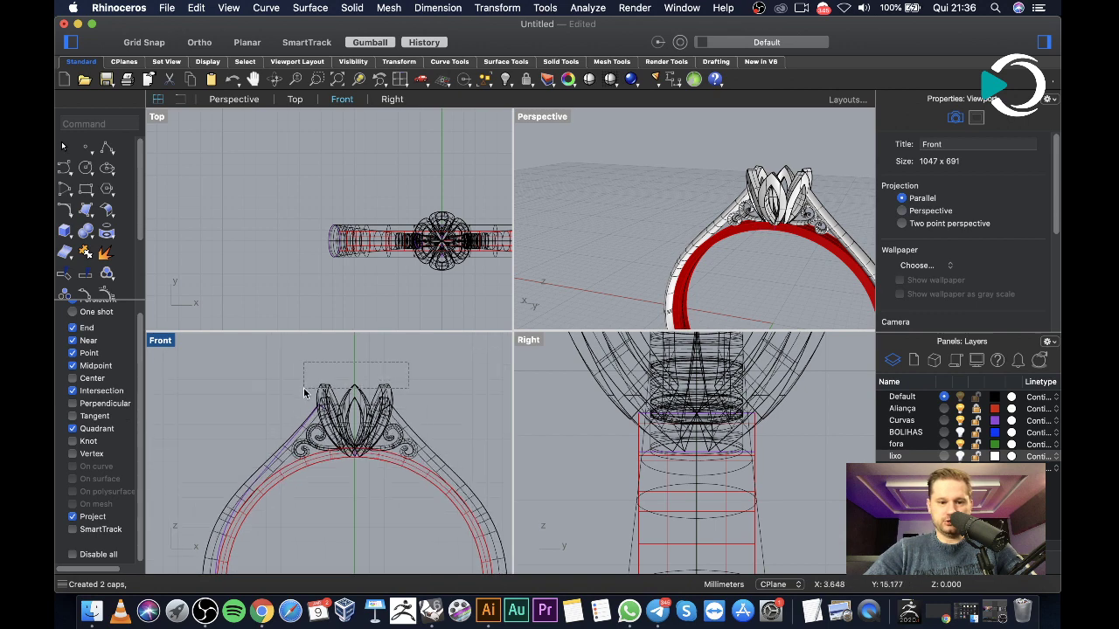
{"action": "left_click_drag", "start_coordinate": [408, 362], "coordinate": [304, 393]}
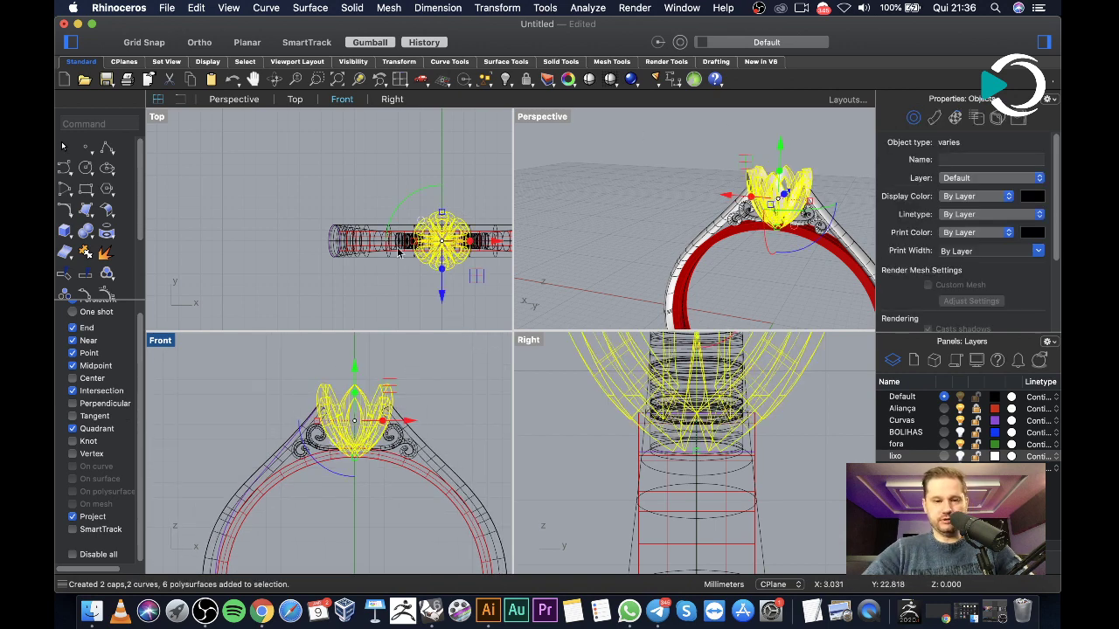
{"action": "scroll", "coordinate": [755, 201], "scroll_direction": "up", "scroll_amount": 3}
{"action": "left_click", "coordinate": [745, 181], "text": "super"}
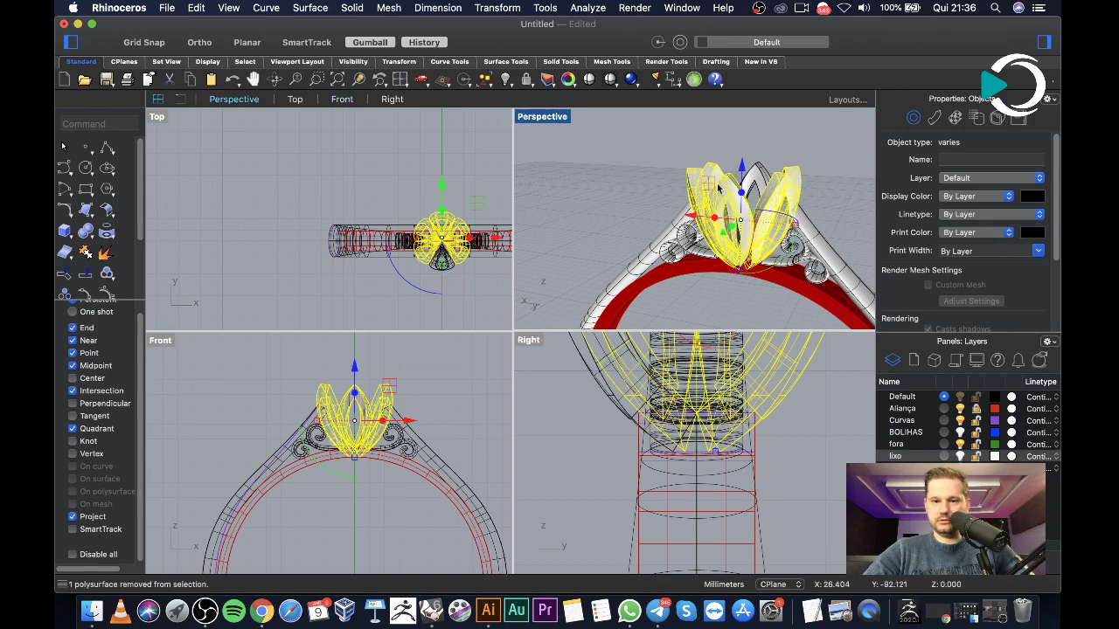
{"action": "key", "text": "Delete"}
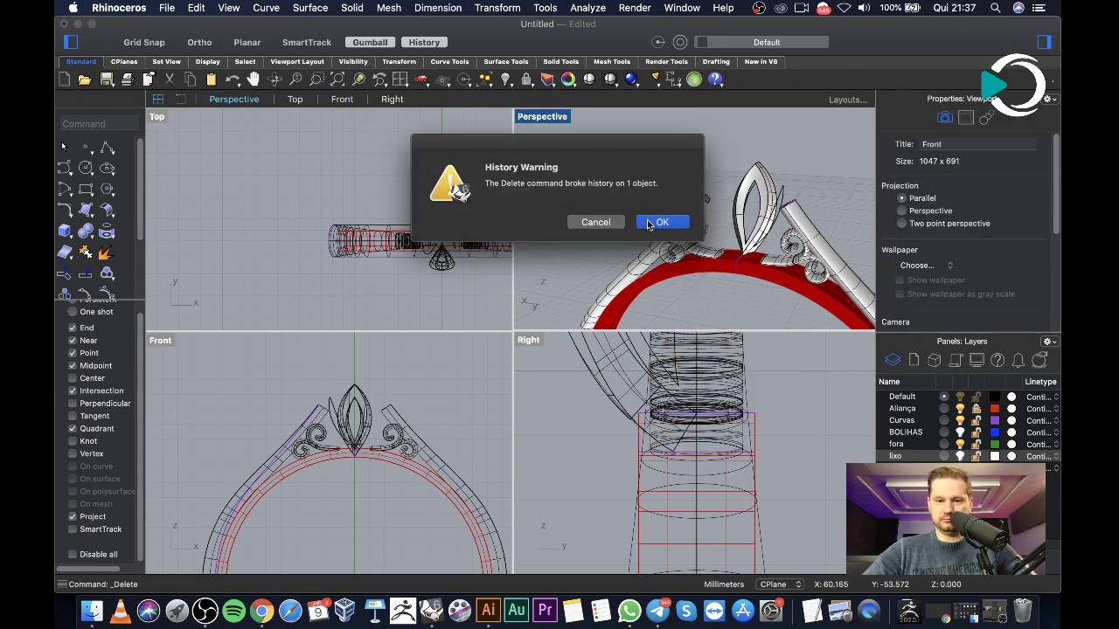
{"action": "left_click", "coordinate": [657, 221]}
Fillet the two outer edges of the remaining petal's opening with a radius of 0.2
{"action": "right_click_drag", "start_coordinate": [722, 187], "coordinate": [697, 266]}
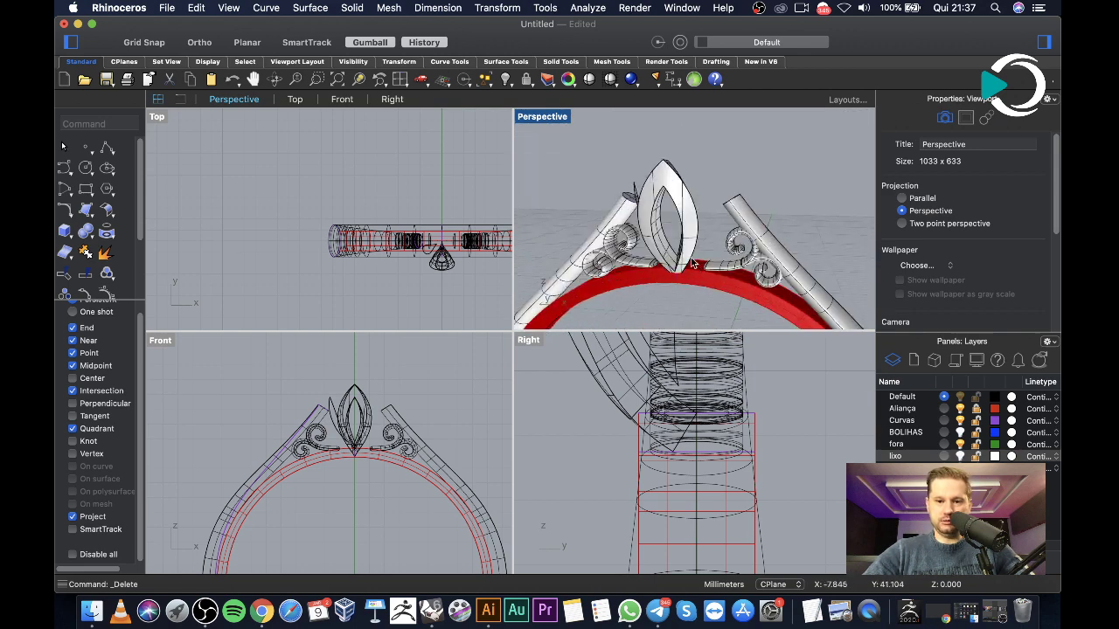
{"action": "left_click", "coordinate": [87, 232]}
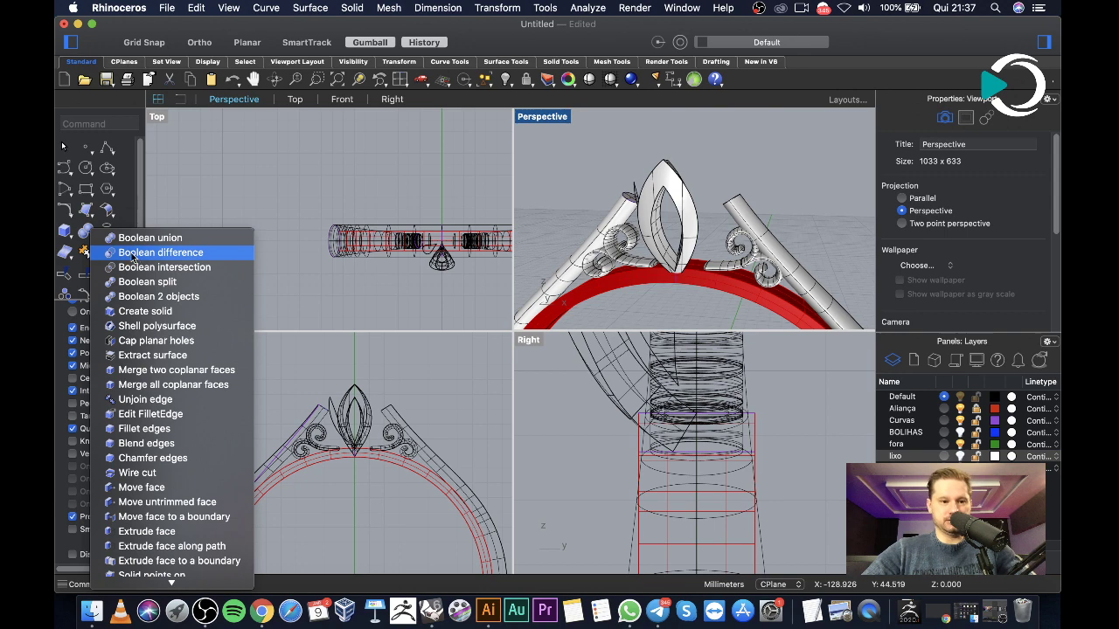
{"action": "left_click", "coordinate": [144, 428]}
{"action": "type", "text": "0.2"}
{"action": "key", "text": "Return"}
{"action": "scroll", "coordinate": [671, 206], "scroll_direction": "up", "scroll_amount": 5}
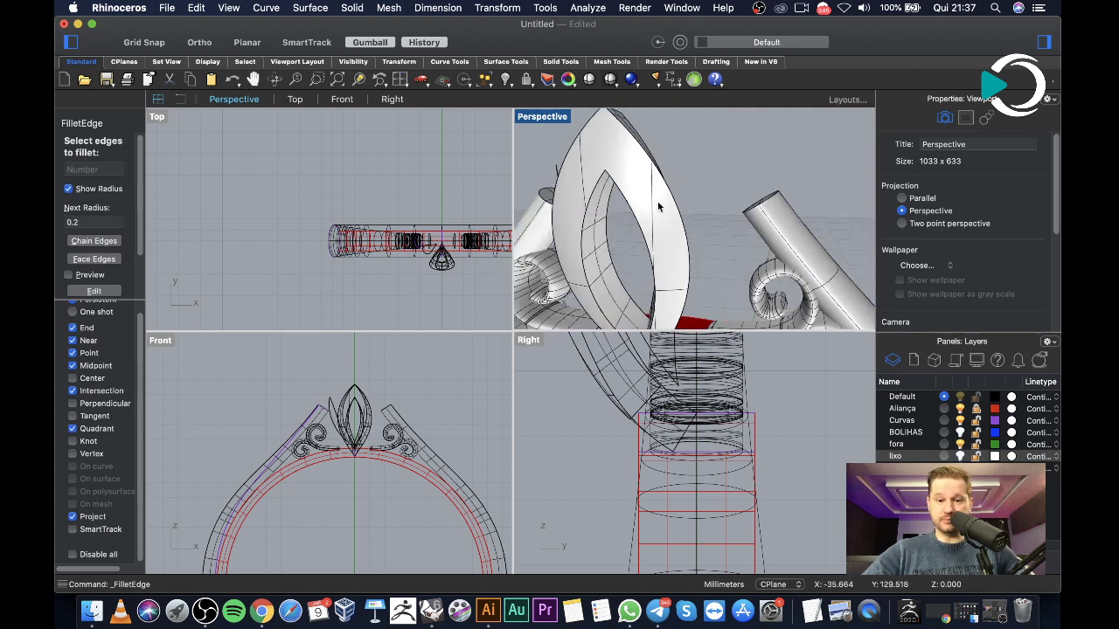
{"action": "left_click", "coordinate": [612, 203]}
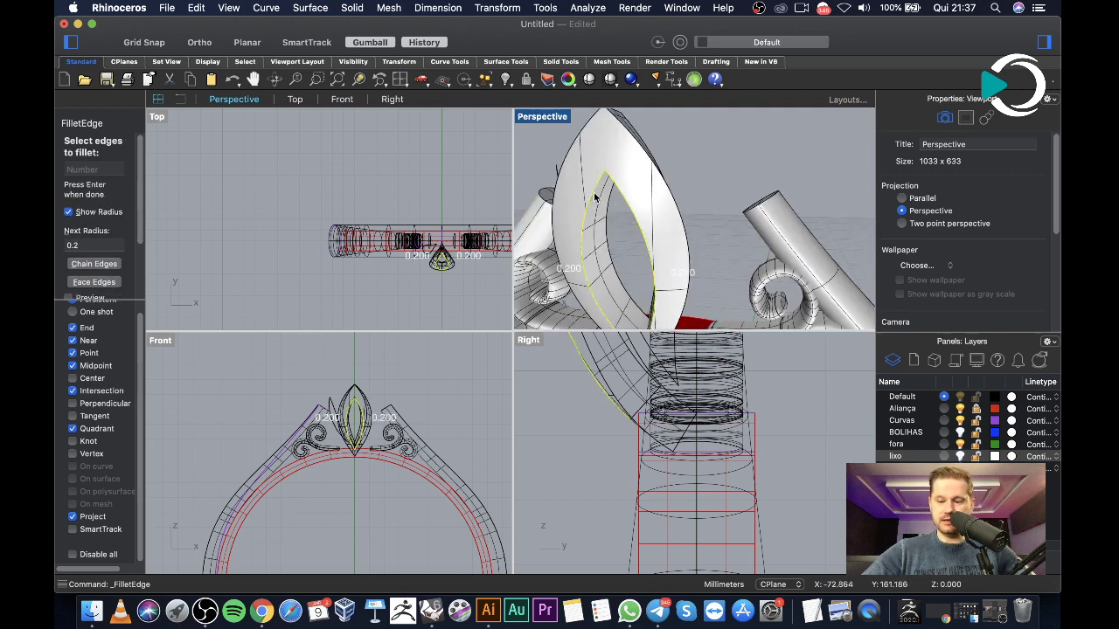
{"action": "key", "text": "Return"}
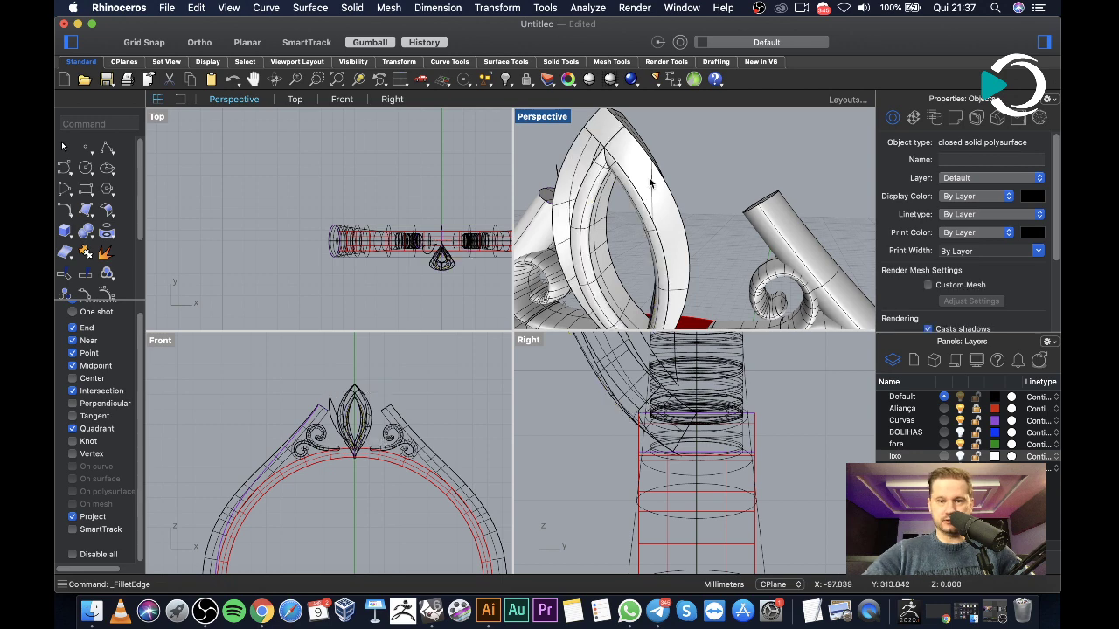
Inspect the rounded petal opening and undo the last edge fillet
{"action": "scroll", "coordinate": [753, 169], "scroll_direction": "down", "scroll_amount": 5}
{"action": "scroll", "coordinate": [753, 168], "scroll_direction": "up", "scroll_amount": 4}
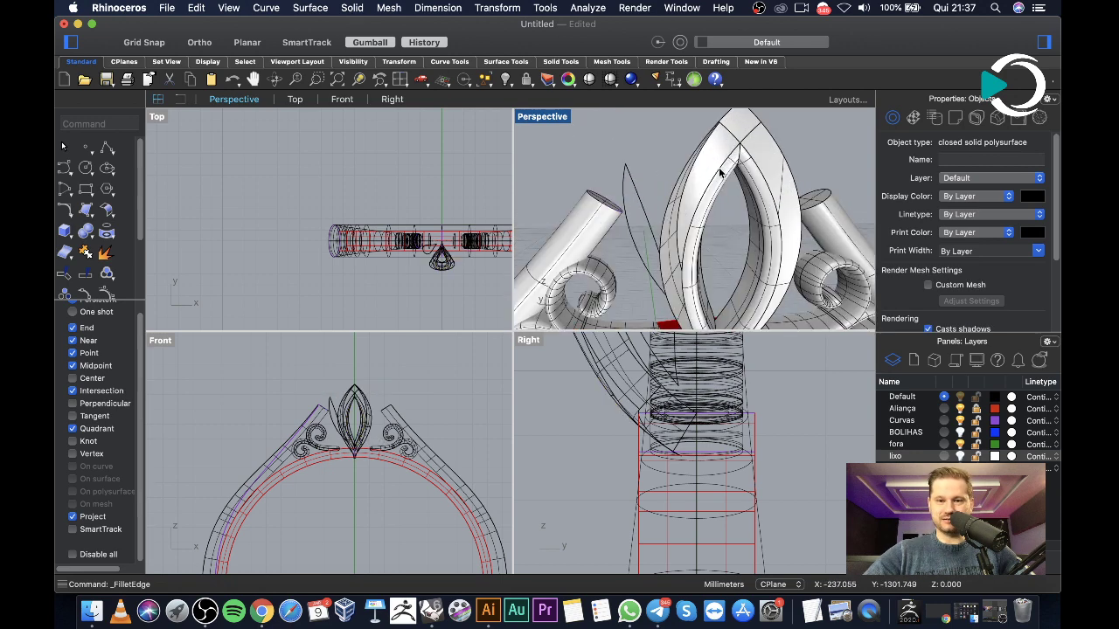
{"action": "scroll", "coordinate": [726, 148], "scroll_direction": "down", "scroll_amount": 1}
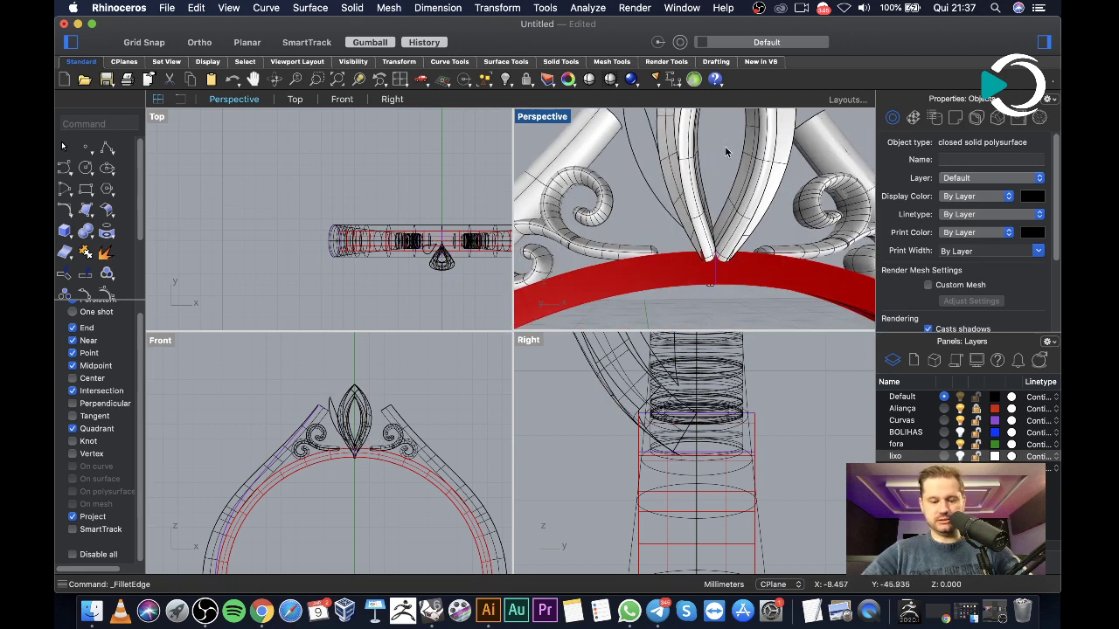
{"action": "key", "text": "super+z"}
{"action": "scroll", "coordinate": [719, 173], "scroll_direction": "down", "scroll_amount": 4}
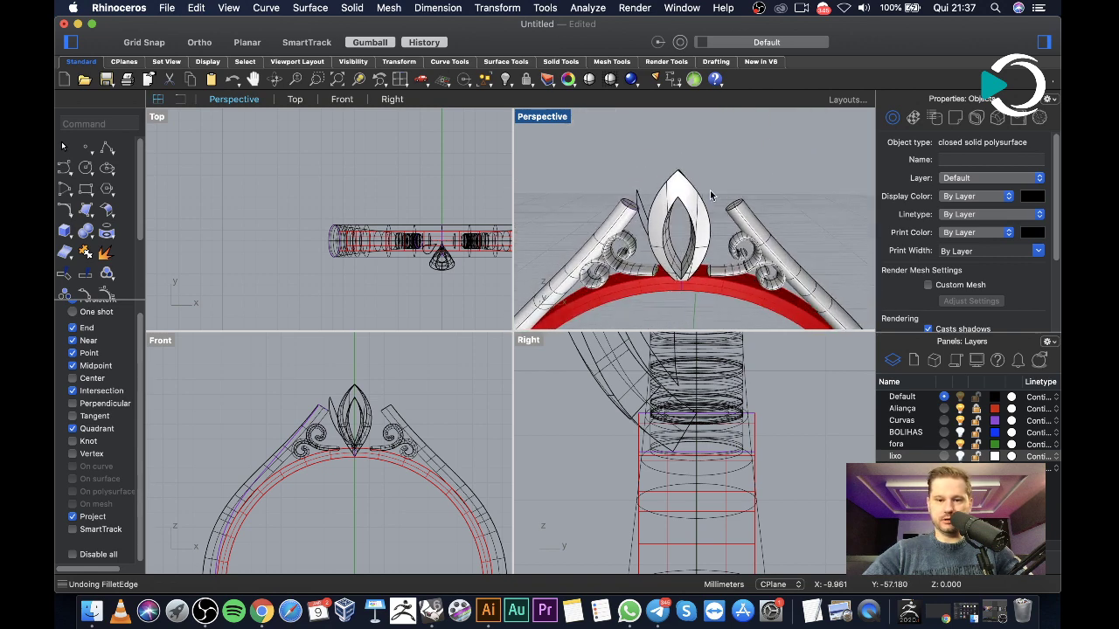
Fillet the edges of the petal's opening with a radius of 0.1
{"action": "right_click", "coordinate": [710, 190]}
{"action": "left_click", "coordinate": [753, 122]}
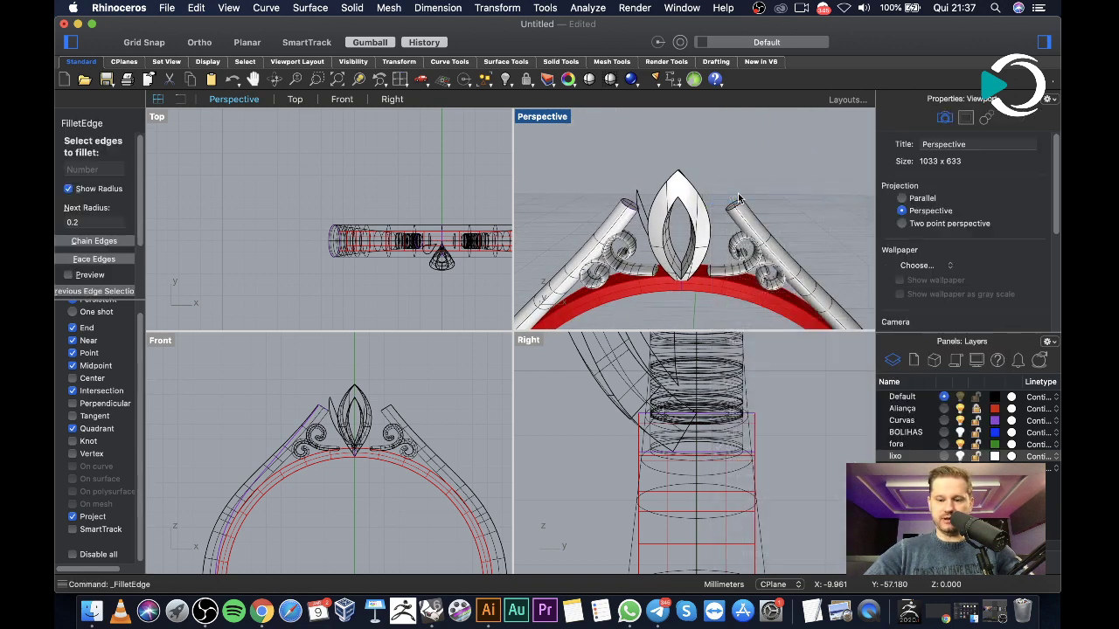
{"action": "type", "text": "0.1"}
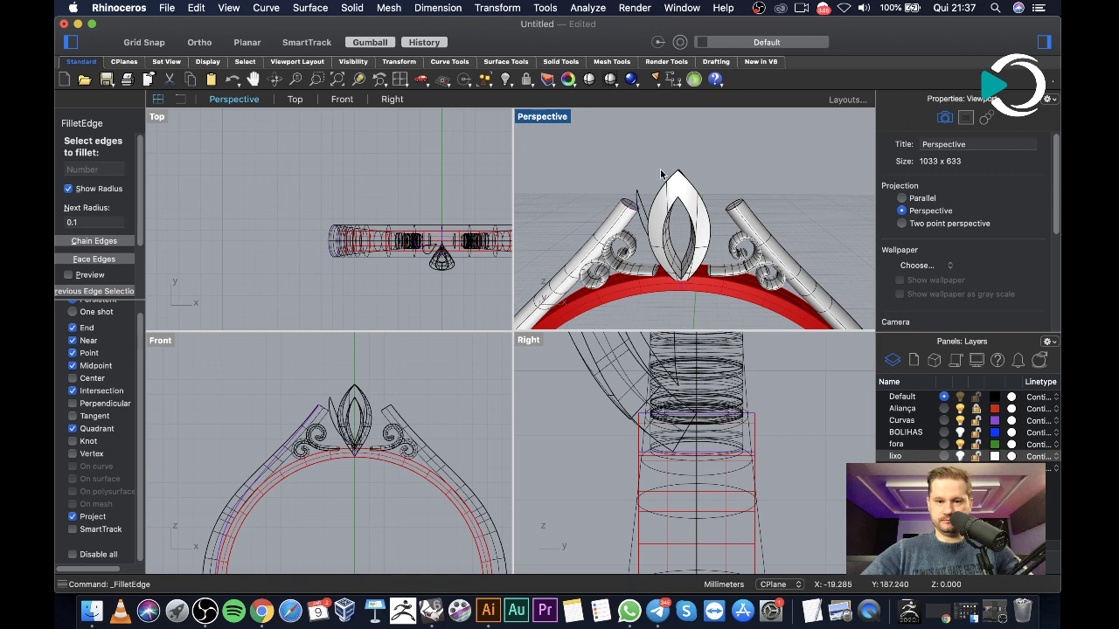
{"action": "left_click", "coordinate": [682, 205]}
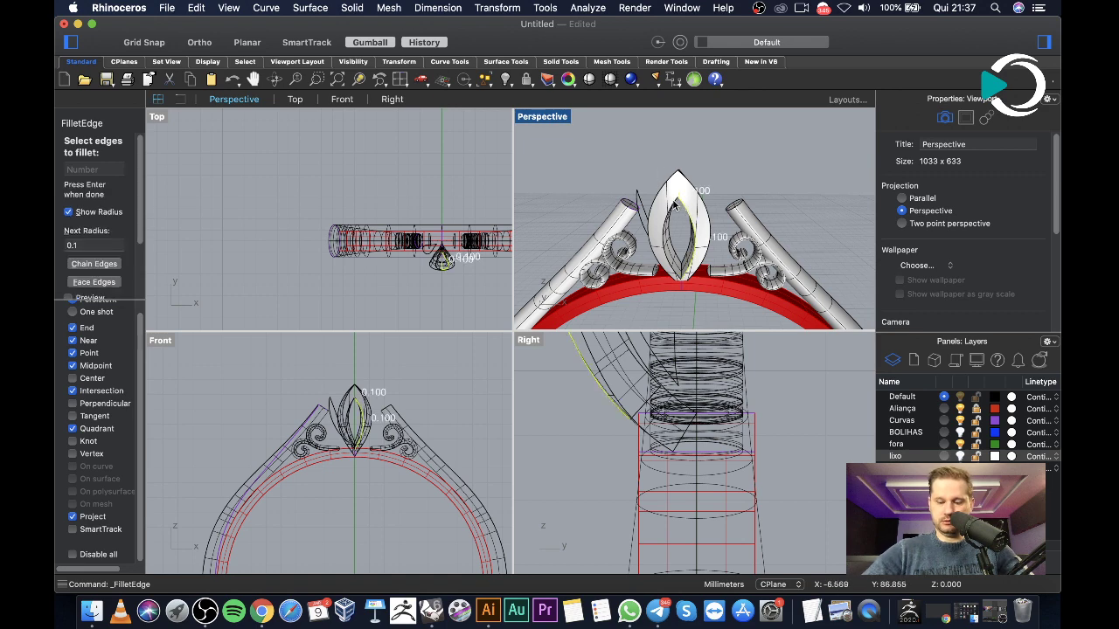
{"action": "key", "text": "Return"}
{"action": "key", "text": "Return"}
{"action": "scroll", "coordinate": [678, 216], "scroll_direction": "up", "scroll_amount": 4}
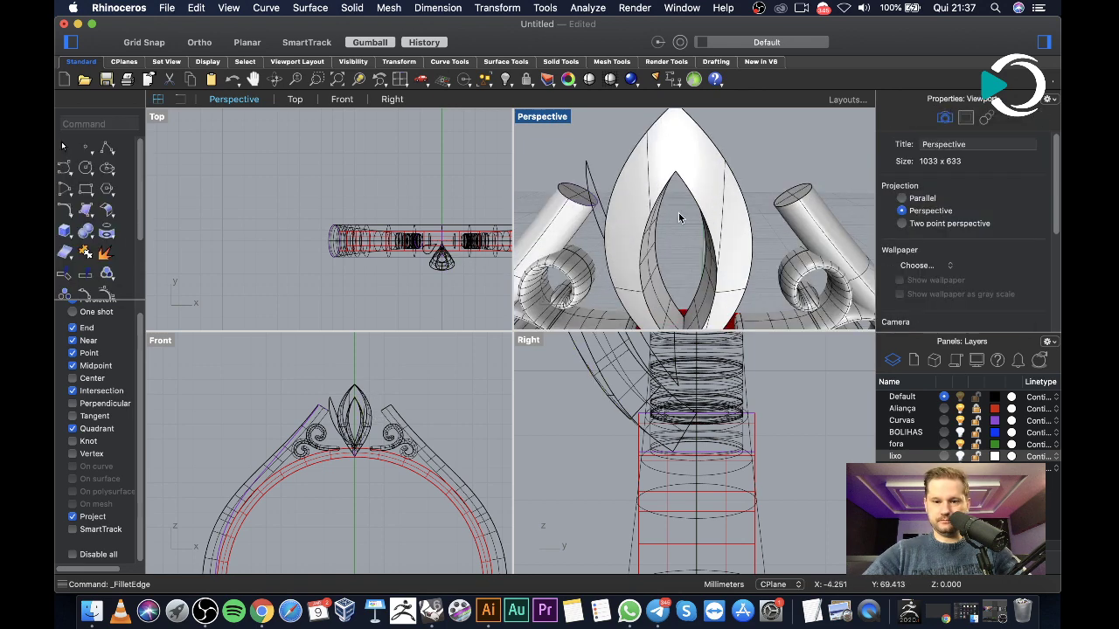
Fillet the two remaining sharp edges around the petal's opening with a radius of 0.1
{"action": "key", "text": "Return"}
{"action": "left_click", "coordinate": [702, 217]}
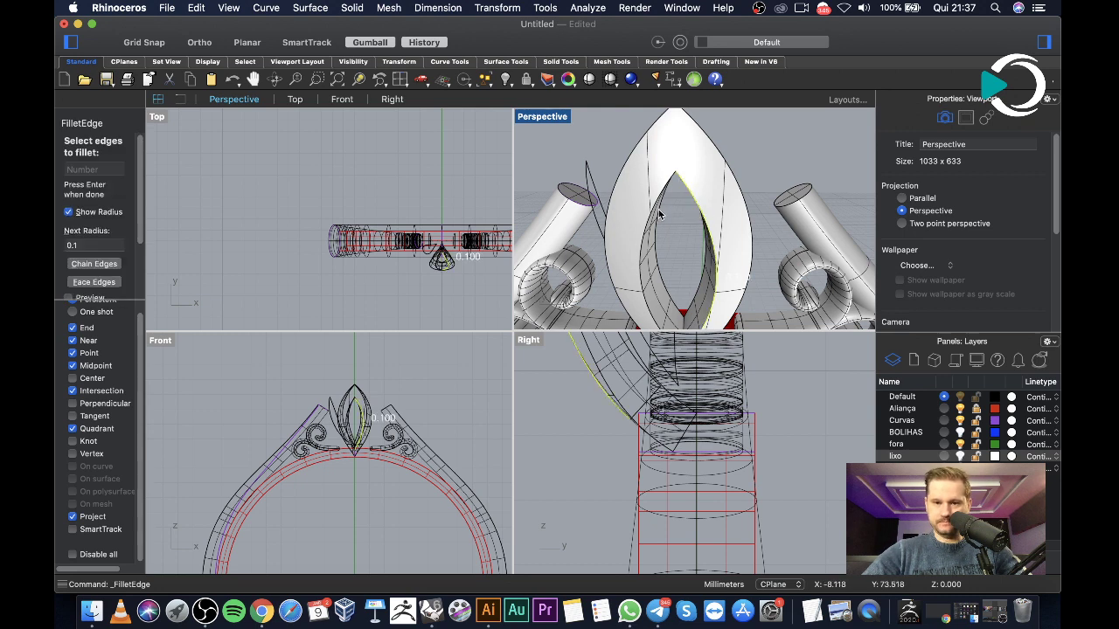
{"action": "left_click", "coordinate": [657, 208]}
{"action": "key", "text": "Return"}
{"action": "key", "text": "Return"}
Fillet the two outer contour edges on one side of the petal with a radius of 0.15
{"action": "scroll", "coordinate": [657, 208], "scroll_direction": "down", "scroll_amount": 2}
{"action": "right_click_drag", "start_coordinate": [657, 208], "coordinate": [654, 227]}
{"action": "scroll", "coordinate": [662, 217], "scroll_direction": "up", "scroll_amount": 4}
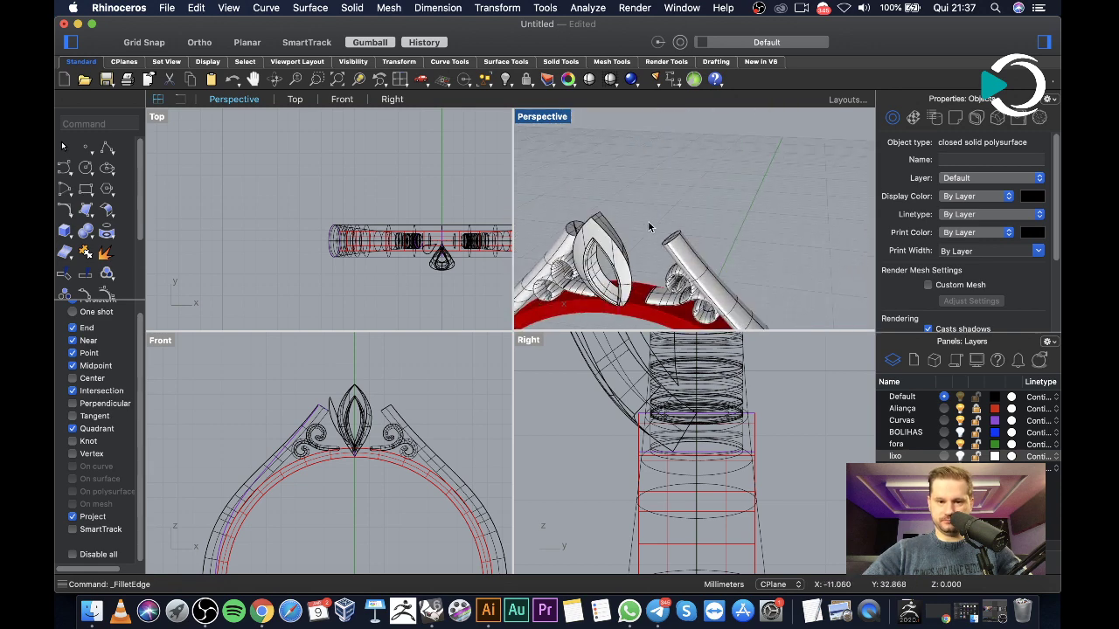
{"action": "right_click", "coordinate": [653, 228]}
{"action": "left_click", "coordinate": [673, 229]}
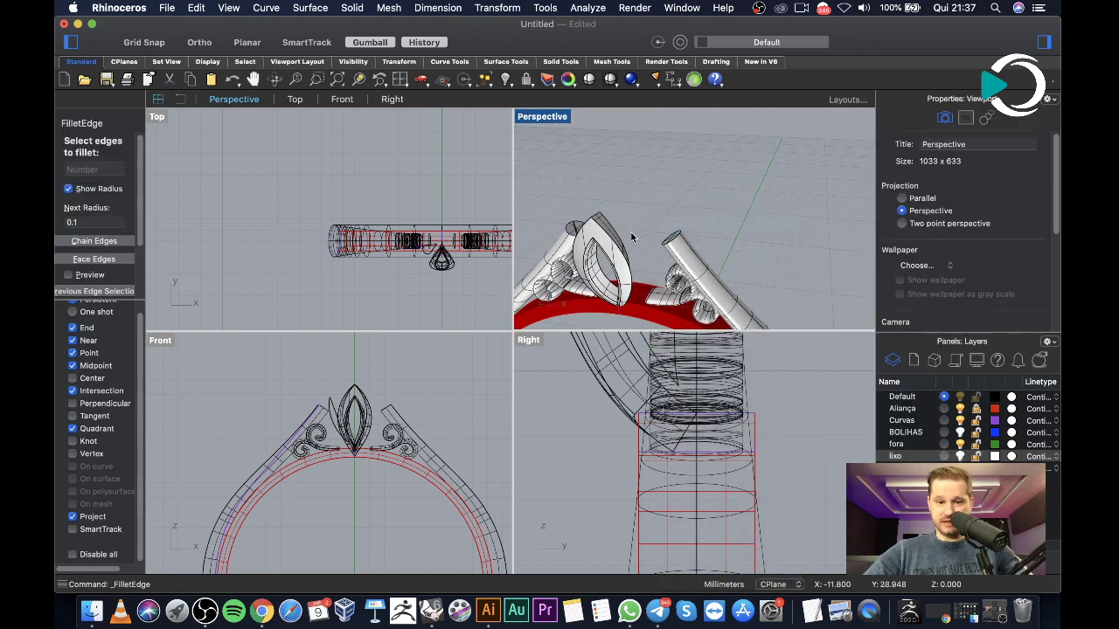
{"action": "type", "text": "0.15"}
{"action": "key", "text": "Return"}
{"action": "left_click", "coordinate": [607, 232]}
{"action": "left_click", "coordinate": [585, 225]}
{"action": "key", "text": "Return"}
{"action": "key", "text": "Return"}
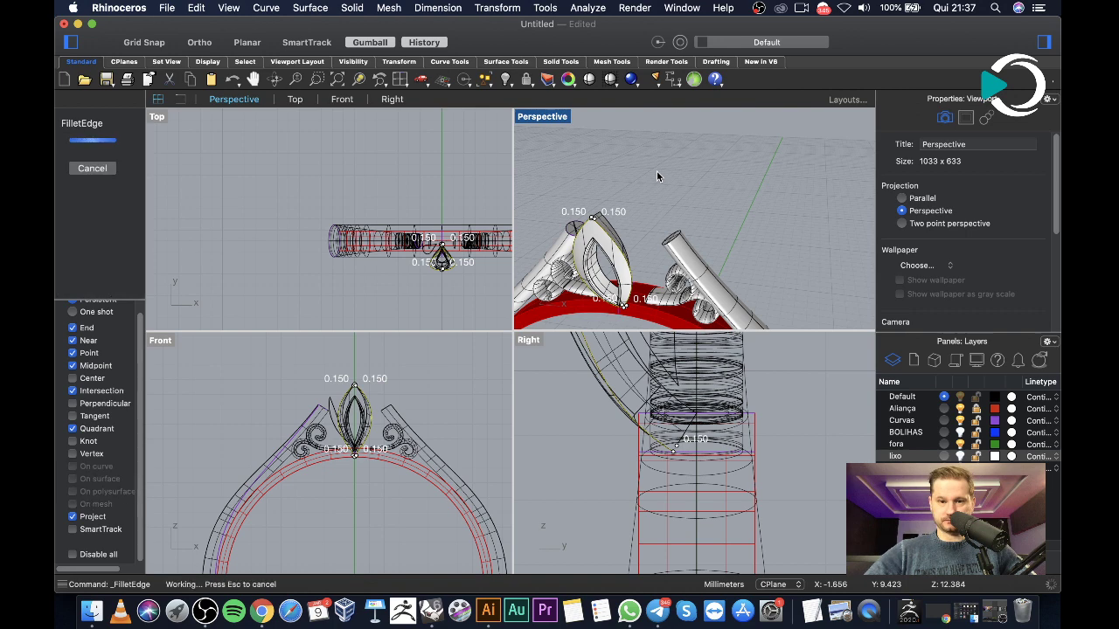
Fillet the two outer contour edges on the opposite face of the petal, keeping the radius of 0.15
{"action": "right_click_drag", "start_coordinate": [586, 248], "coordinate": [599, 240]}
{"action": "scroll", "coordinate": [662, 212], "scroll_direction": "up", "scroll_amount": 5}
{"action": "right_click_drag", "start_coordinate": [665, 203], "coordinate": [647, 165]}
{"action": "scroll", "coordinate": [665, 202], "scroll_direction": "down", "scroll_amount": 5}
{"action": "scroll", "coordinate": [646, 160], "scroll_direction": "up", "scroll_amount": 4}
{"action": "scroll", "coordinate": [646, 160], "scroll_direction": "up", "scroll_amount": 2}
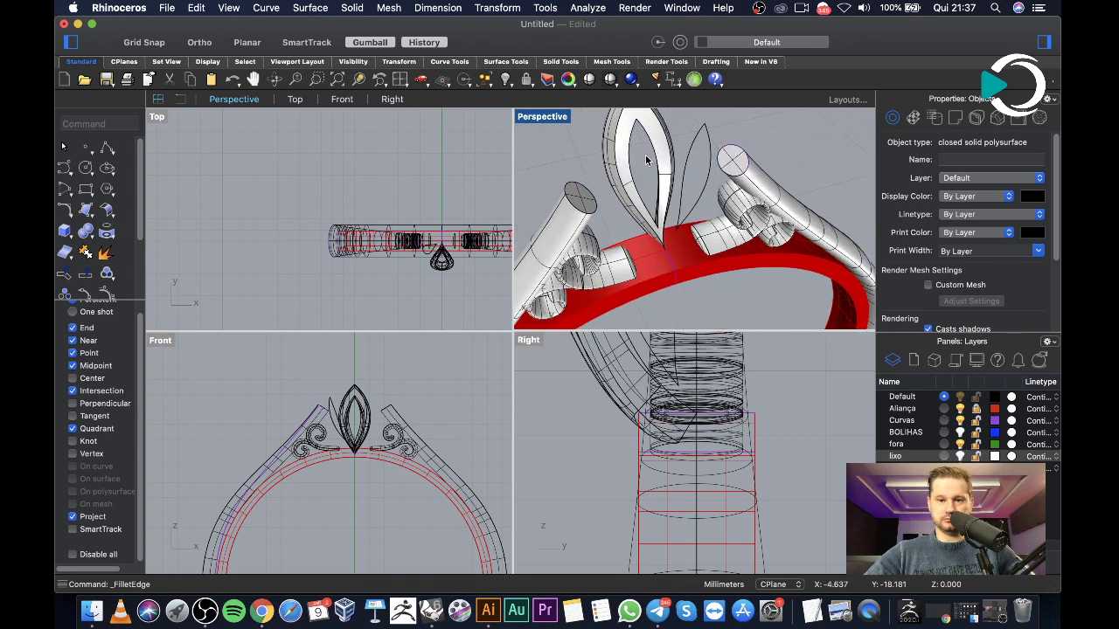
{"action": "scroll", "coordinate": [647, 160], "scroll_direction": "down", "scroll_amount": 8}
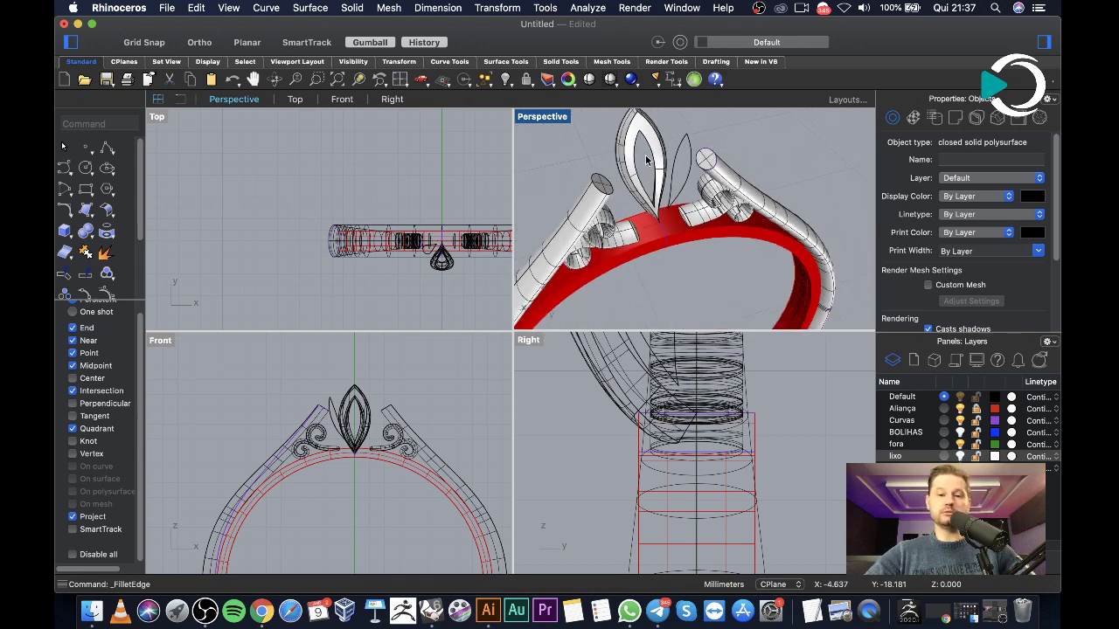
{"action": "right_click_drag", "start_coordinate": [732, 207], "coordinate": [616, 137]}
{"action": "scroll", "coordinate": [704, 227], "scroll_direction": "up", "scroll_amount": 6}
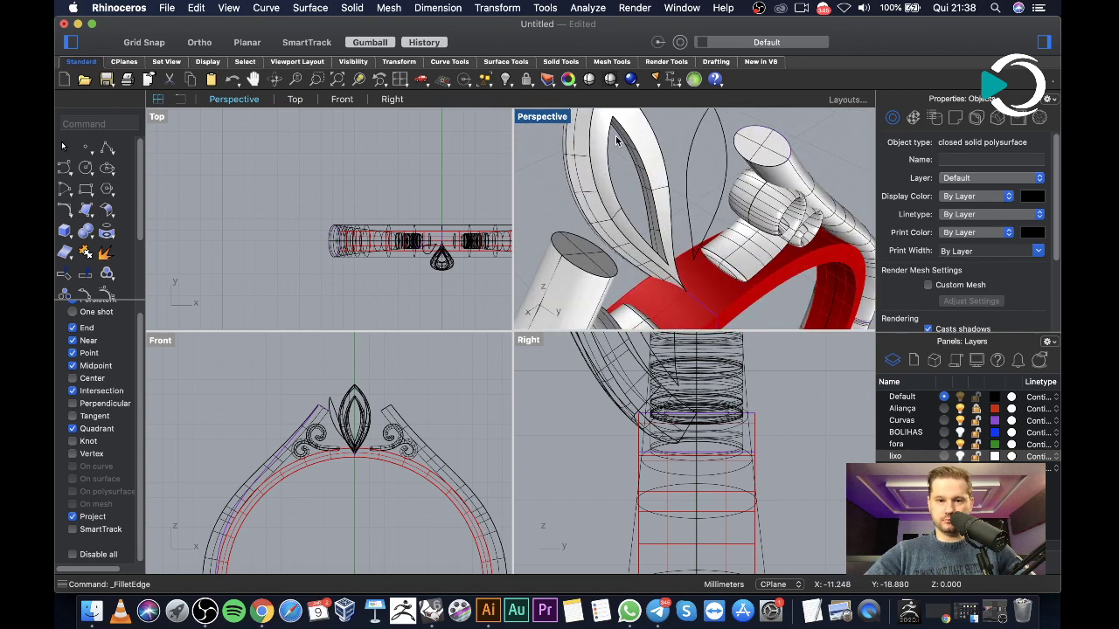
{"action": "right_click", "coordinate": [616, 136]}
{"action": "left_click", "coordinate": [647, 144]}
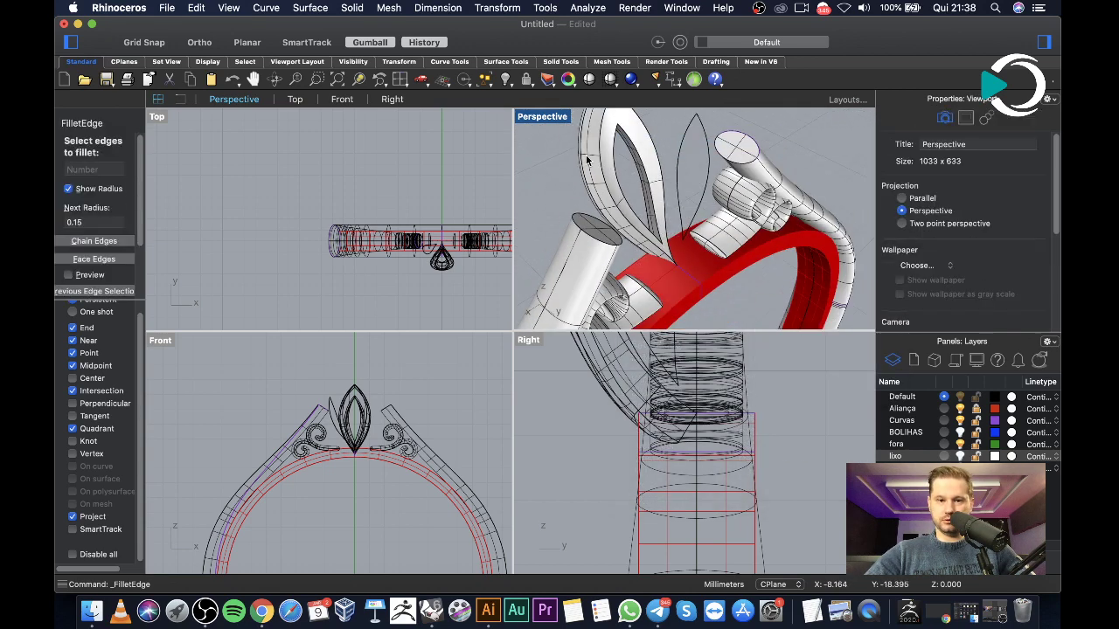
{"action": "left_click", "coordinate": [601, 148]}
{"action": "left_click", "coordinate": [652, 143]}
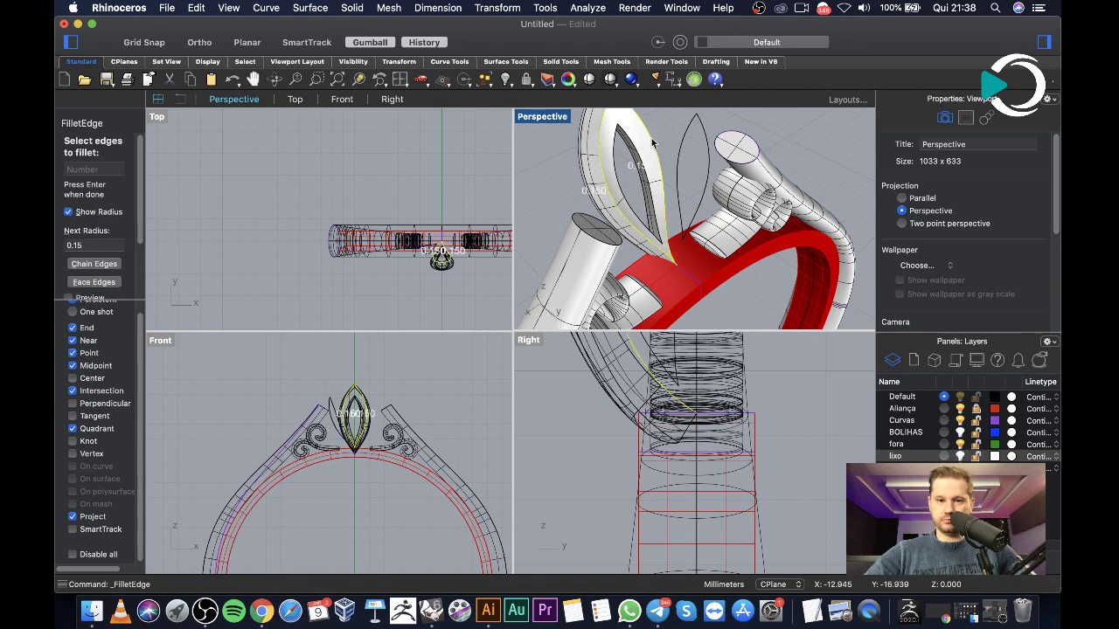
{"action": "key", "text": "Return"}
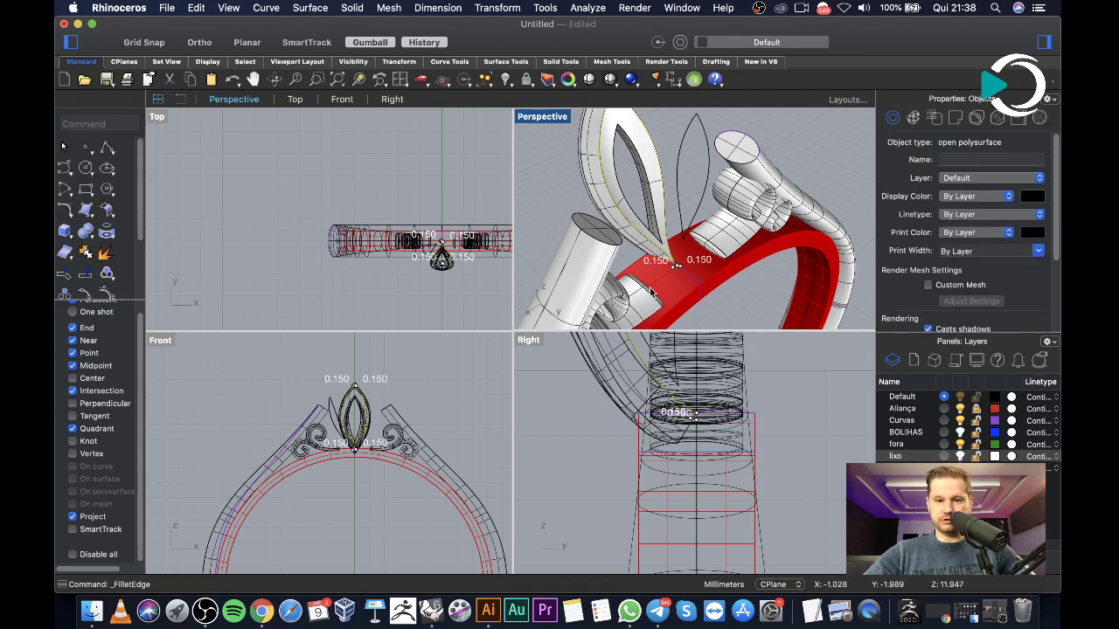
Polar array the rounded petal around the origin, accepting the default count and fill angle, to rebuild the flower setting
{"action": "right_click_drag", "start_coordinate": [669, 256], "coordinate": [609, 249]}
{"action": "scroll", "coordinate": [686, 204], "scroll_direction": "up", "scroll_amount": 3}
{"action": "scroll", "coordinate": [686, 205], "scroll_direction": "down", "scroll_amount": 7}
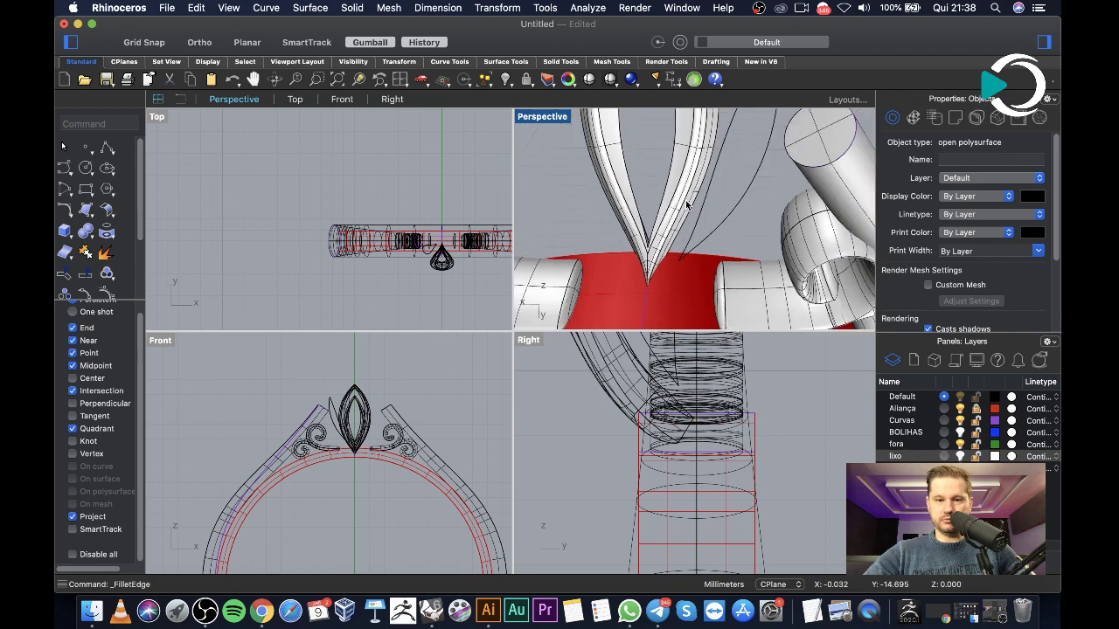
{"action": "scroll", "coordinate": [662, 221], "scroll_direction": "up", "scroll_amount": 5}
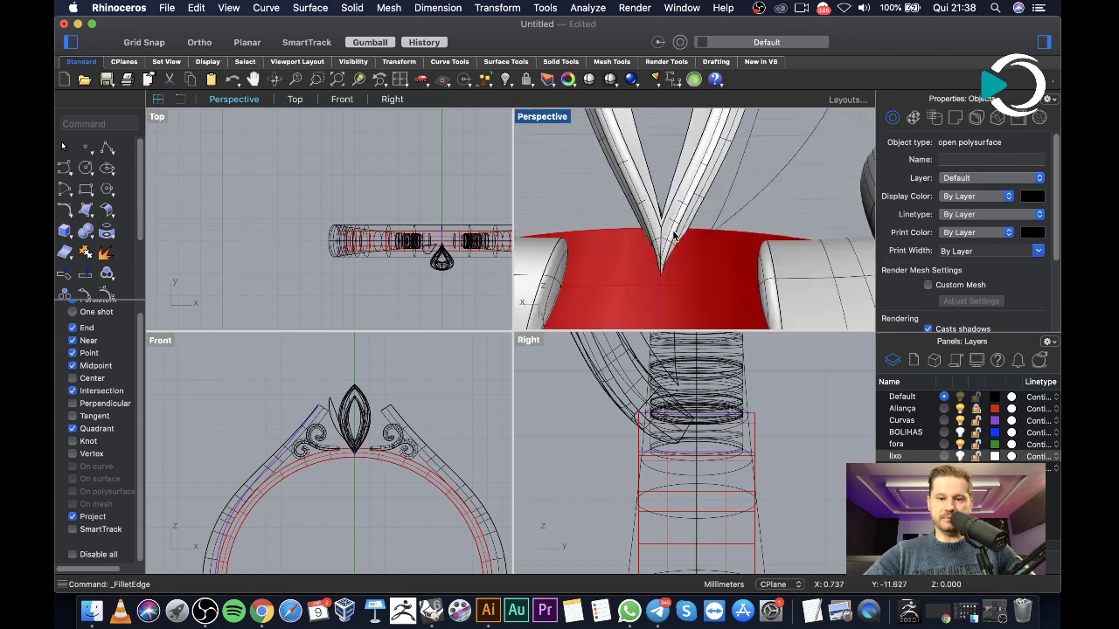
{"action": "scroll", "coordinate": [662, 231], "scroll_direction": "down", "scroll_amount": 4}
{"action": "right_click_drag", "start_coordinate": [760, 188], "coordinate": [690, 234]}
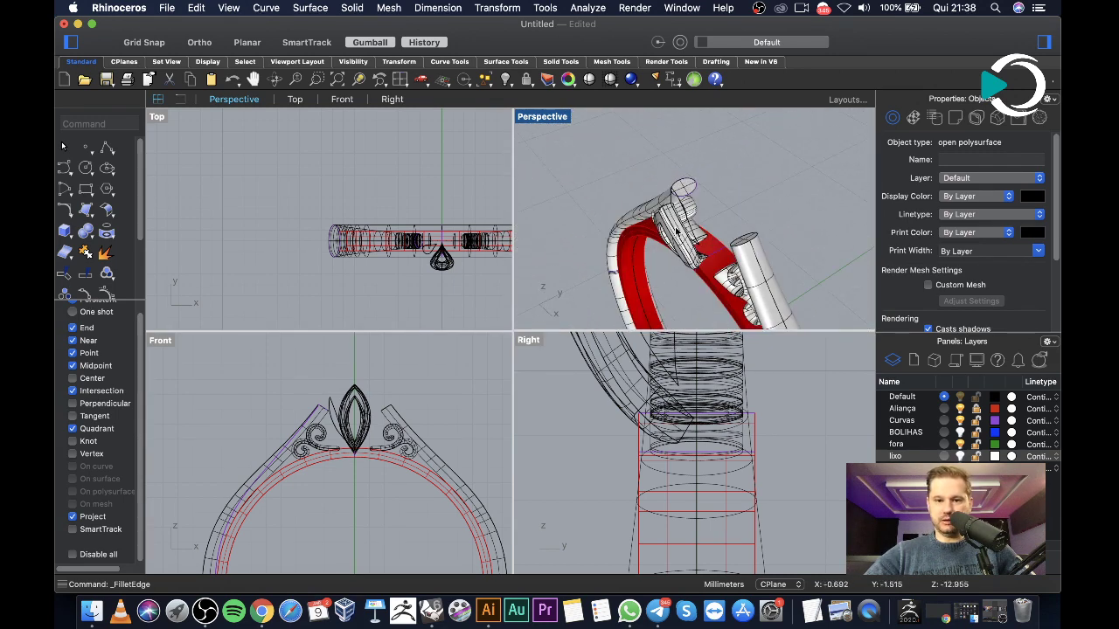
{"action": "left_click", "coordinate": [675, 230]}
{"action": "type", "text": "polar"}
{"action": "key", "text": "Down"}
{"action": "key", "text": "Return"}
{"action": "type", "text": "0"}
{"action": "key", "text": "Return"}
{"action": "key", "text": "Return"}
{"action": "key", "text": "Return"}
{"action": "key", "text": "Return"}
{"action": "left_click", "coordinate": [598, 172]}
Try to fillet the rim at one upper end of the outer shank with a radius of 0.4, and undo it
{"action": "right_click_drag", "start_coordinate": [598, 172], "coordinate": [716, 249]}
{"action": "scroll", "coordinate": [699, 213], "scroll_direction": "up", "scroll_amount": 8}
{"action": "scroll", "coordinate": [720, 220], "scroll_direction": "down", "scroll_amount": 7}
{"action": "scroll", "coordinate": [715, 224], "scroll_direction": "up", "scroll_amount": 5}
{"action": "scroll", "coordinate": [715, 224], "scroll_direction": "down", "scroll_amount": 4}
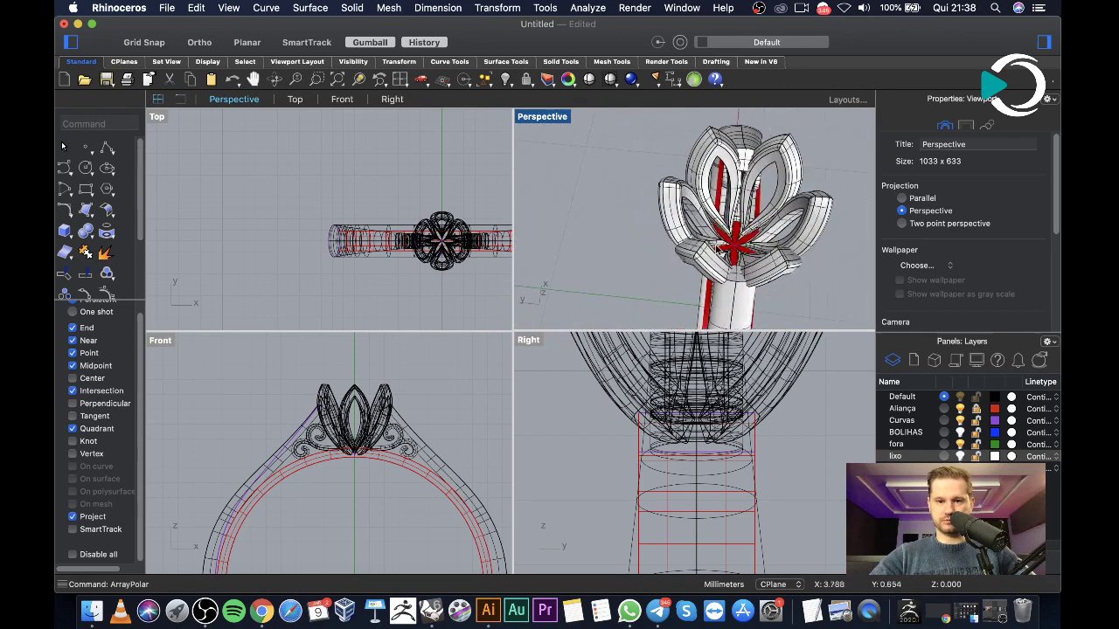
{"action": "left_click", "coordinate": [90, 240]}
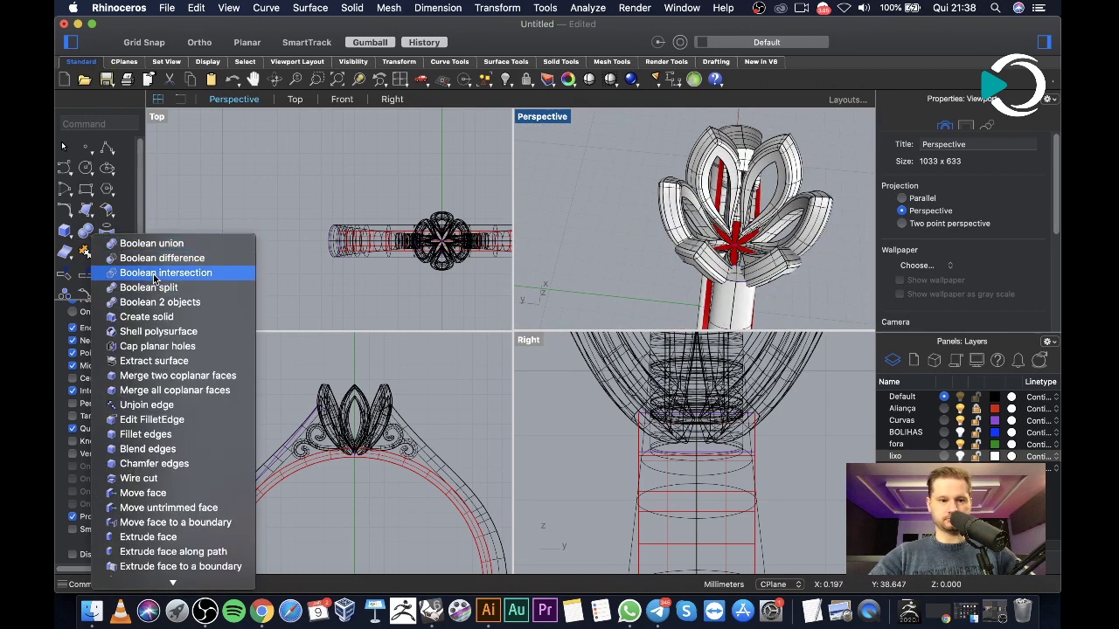
{"action": "left_click", "coordinate": [221, 178]}
{"action": "left_click", "coordinate": [86, 231]}
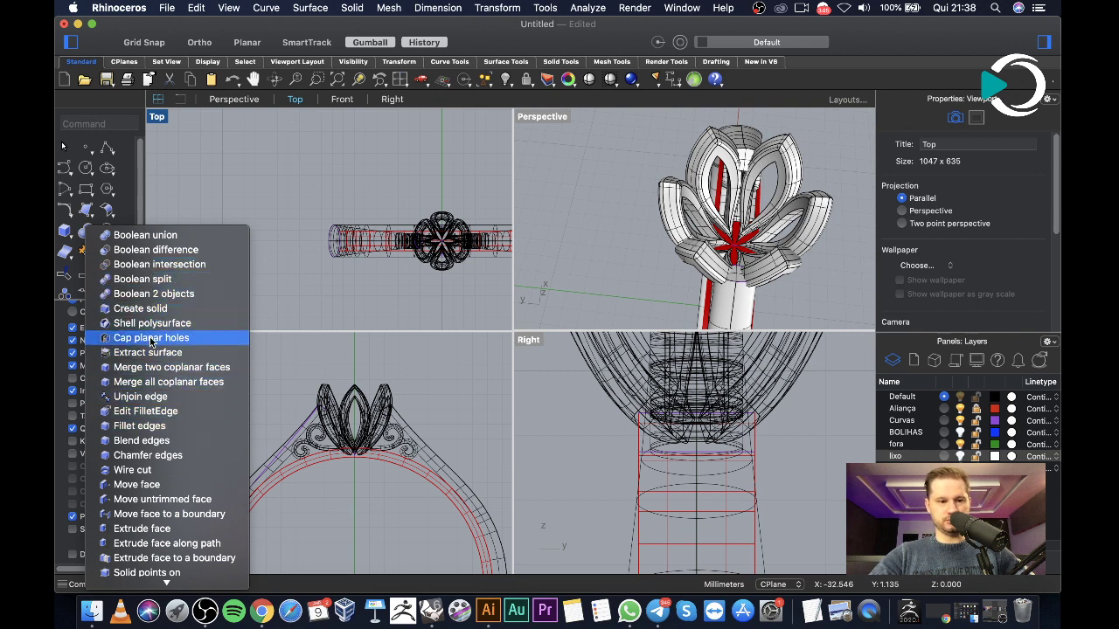
{"action": "left_click", "coordinate": [140, 426]}
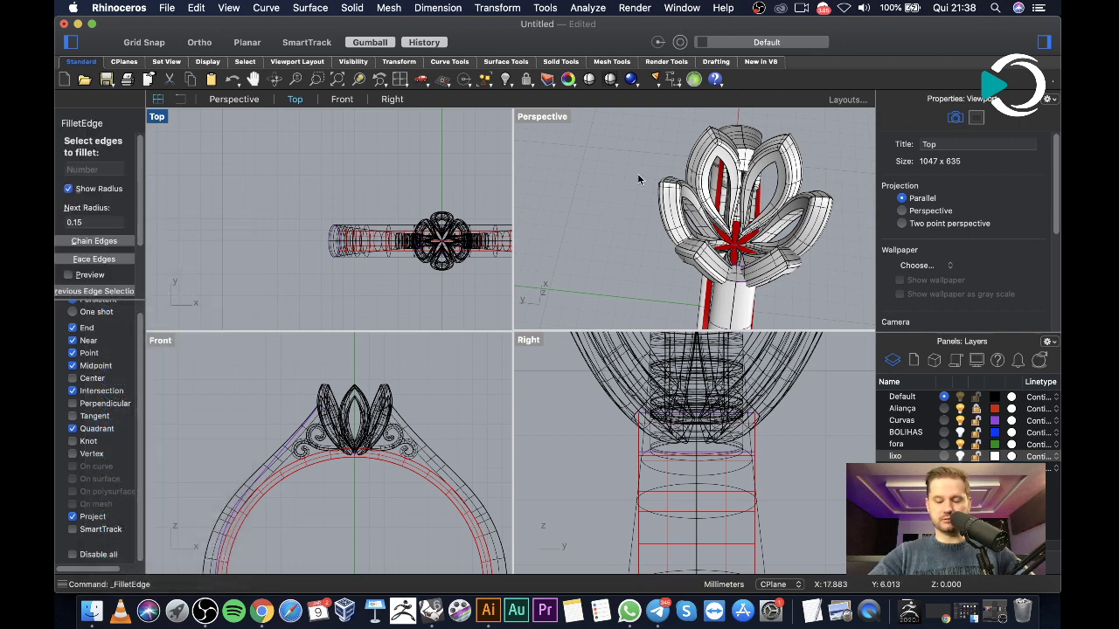
{"action": "left_click", "coordinate": [87, 169]}
{"action": "type", "text": ".4"}
{"action": "key", "text": "Return"}
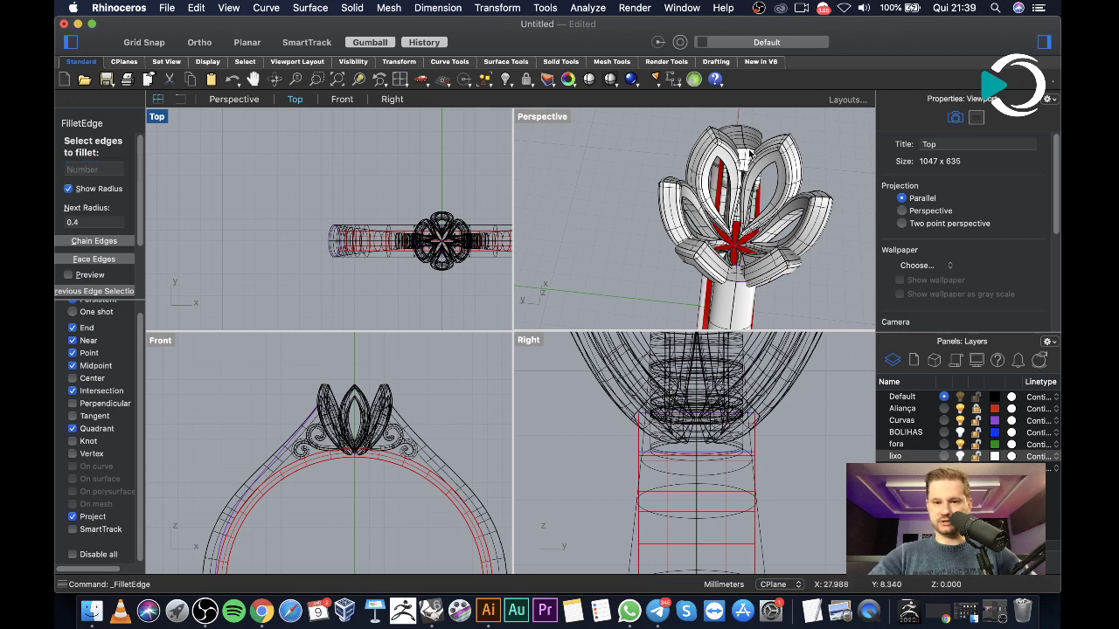
{"action": "left_click", "coordinate": [749, 155]}
{"action": "key", "text": "Return"}
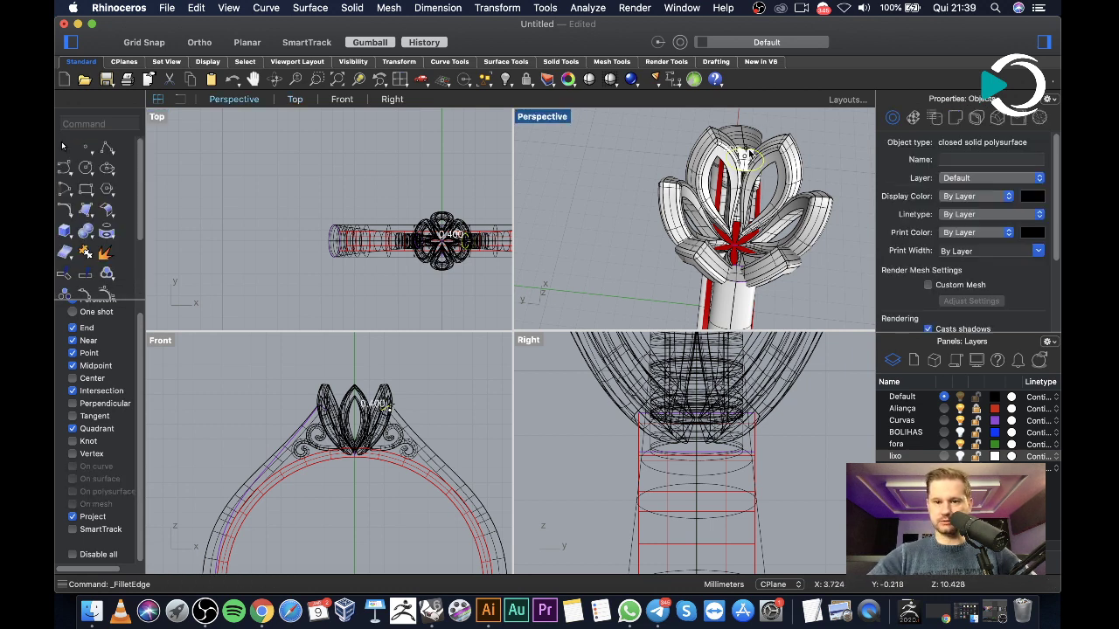
{"action": "key", "text": "super+z"}
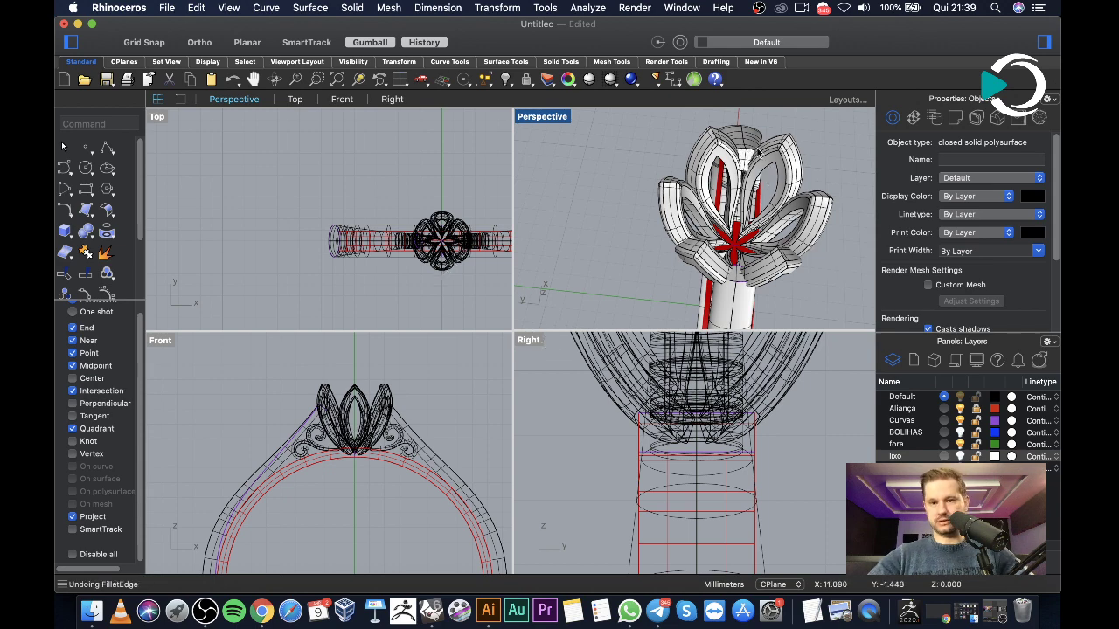
Fillet the rim at the same upper end of the outer shank with a radius of 0.3
{"action": "right_click", "coordinate": [748, 153]}
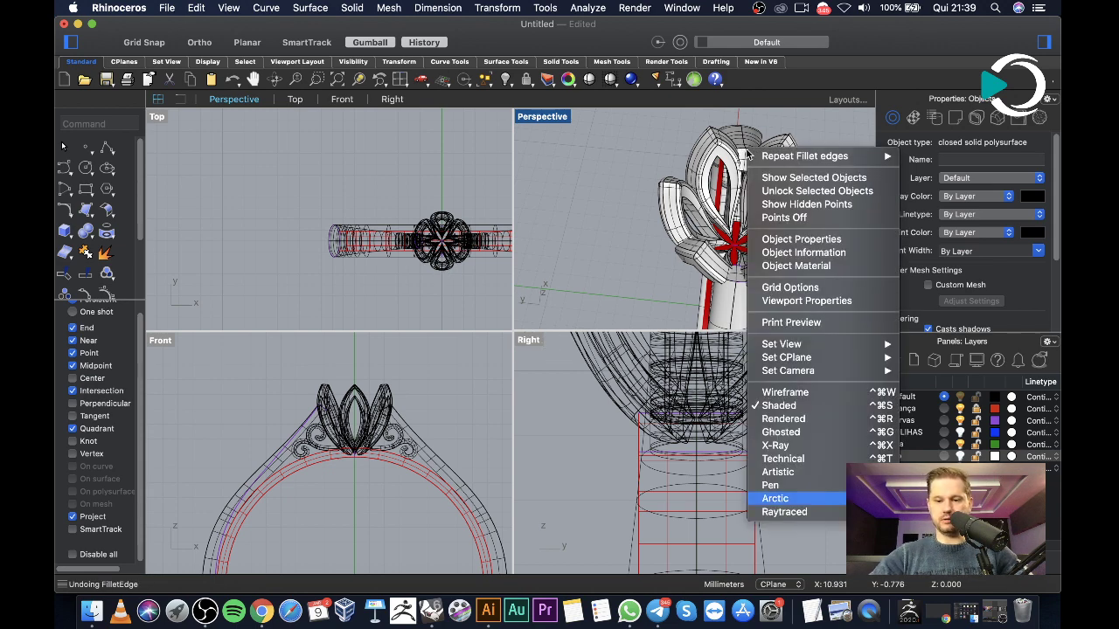
{"action": "left_click", "coordinate": [750, 156]}
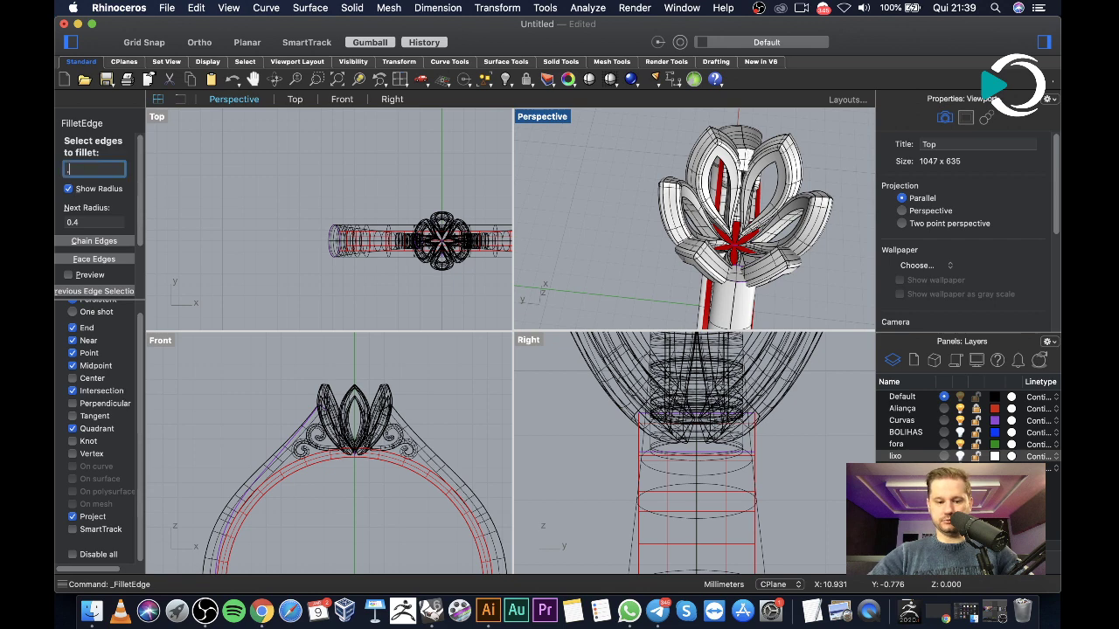
{"action": "key", "text": "Return"}
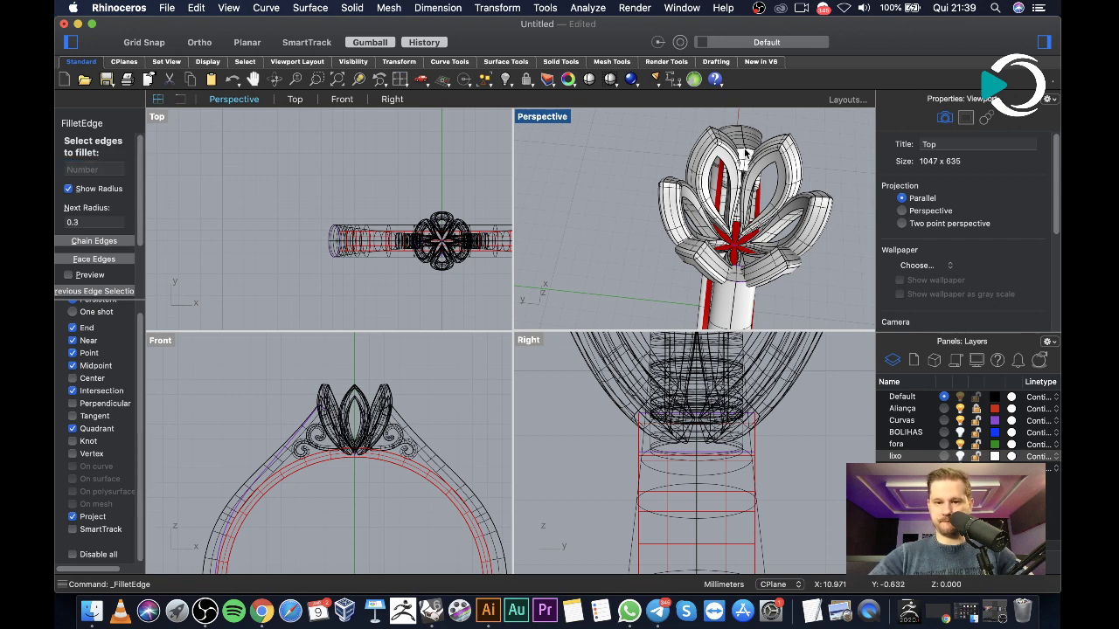
{"action": "left_click", "coordinate": [745, 153]}
{"action": "key", "text": "Return"}
{"action": "key", "text": "Return"}
Fillet the rim at the opposite upper end of the outer shank with the same 0.3 radius
{"action": "right_click_drag", "start_coordinate": [745, 154], "coordinate": [699, 153]}
{"action": "scroll", "coordinate": [697, 155], "scroll_direction": "down", "scroll_amount": 7}
{"action": "scroll", "coordinate": [682, 136], "scroll_direction": "up", "scroll_amount": 9}
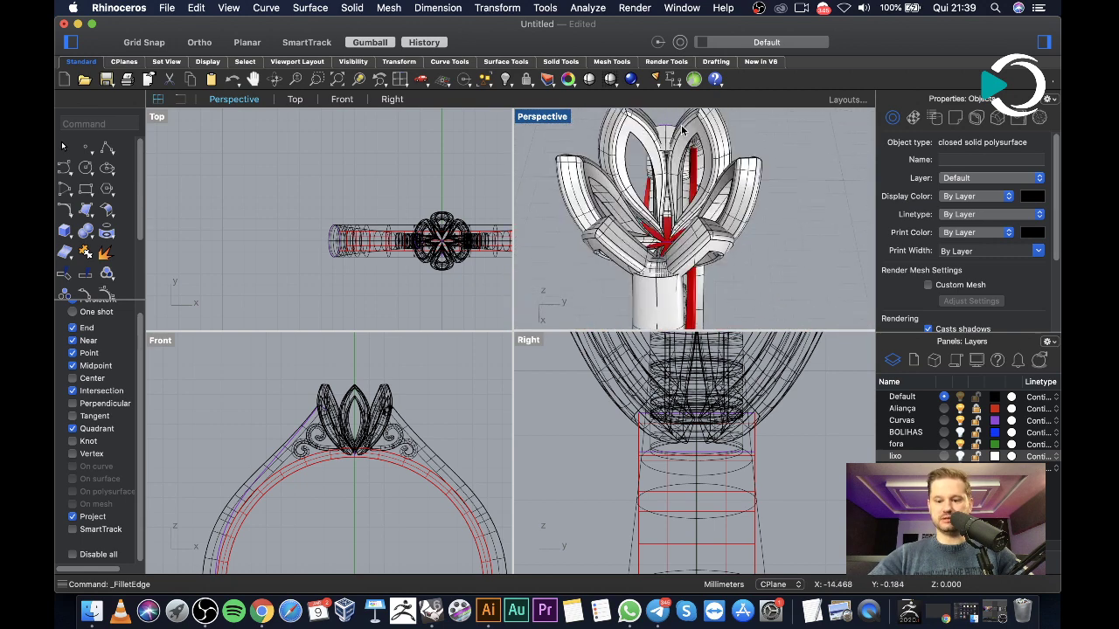
{"action": "right_click", "coordinate": [682, 131]}
{"action": "left_click", "coordinate": [664, 129]}
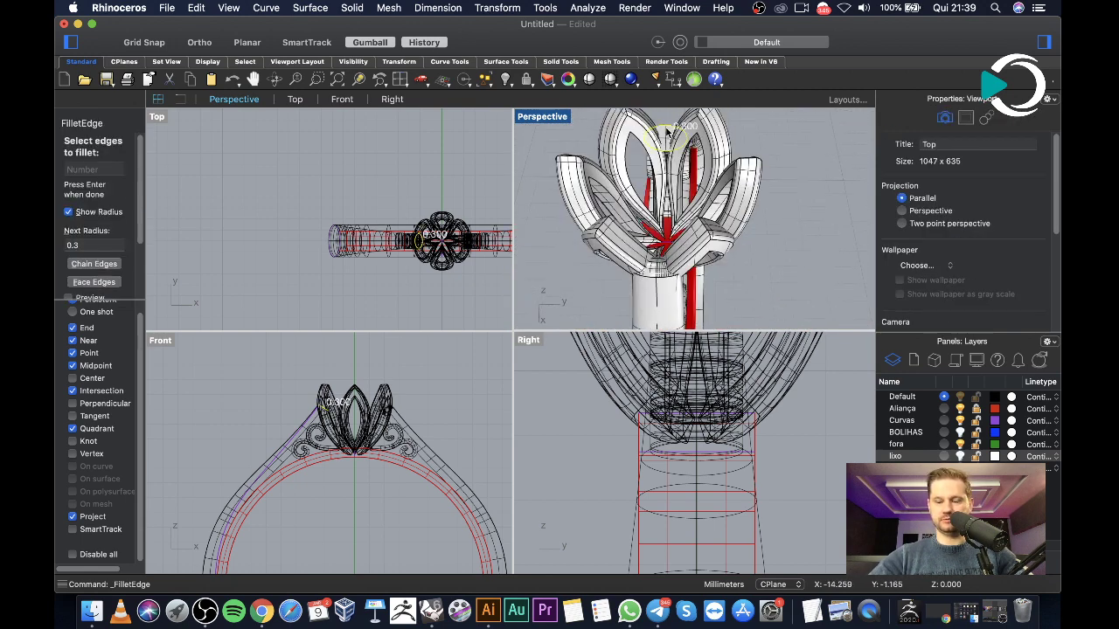
{"action": "right_click", "coordinate": [667, 131]}
{"action": "right_click", "coordinate": [667, 131]}
Turn on the BOLIHAS layer with the beads and the layer holding the center gemstone
{"action": "scroll", "coordinate": [650, 165], "scroll_direction": "down", "scroll_amount": 5}
{"action": "right_click_drag", "start_coordinate": [650, 166], "coordinate": [805, 237]}
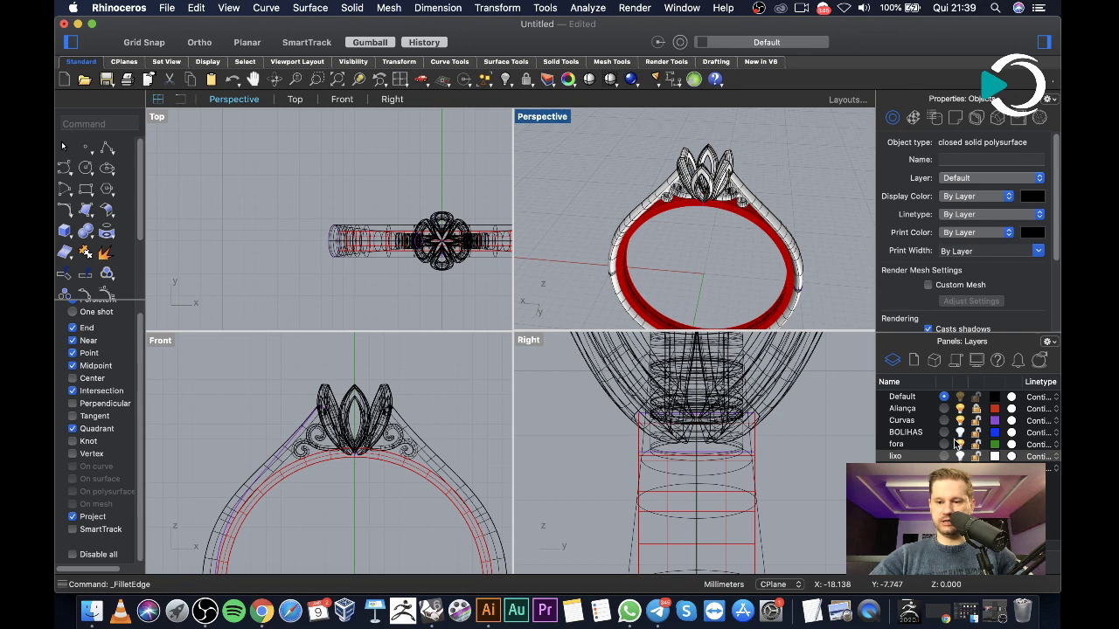
{"action": "left_click", "coordinate": [961, 432]}
{"action": "left_click", "coordinate": [961, 457]}
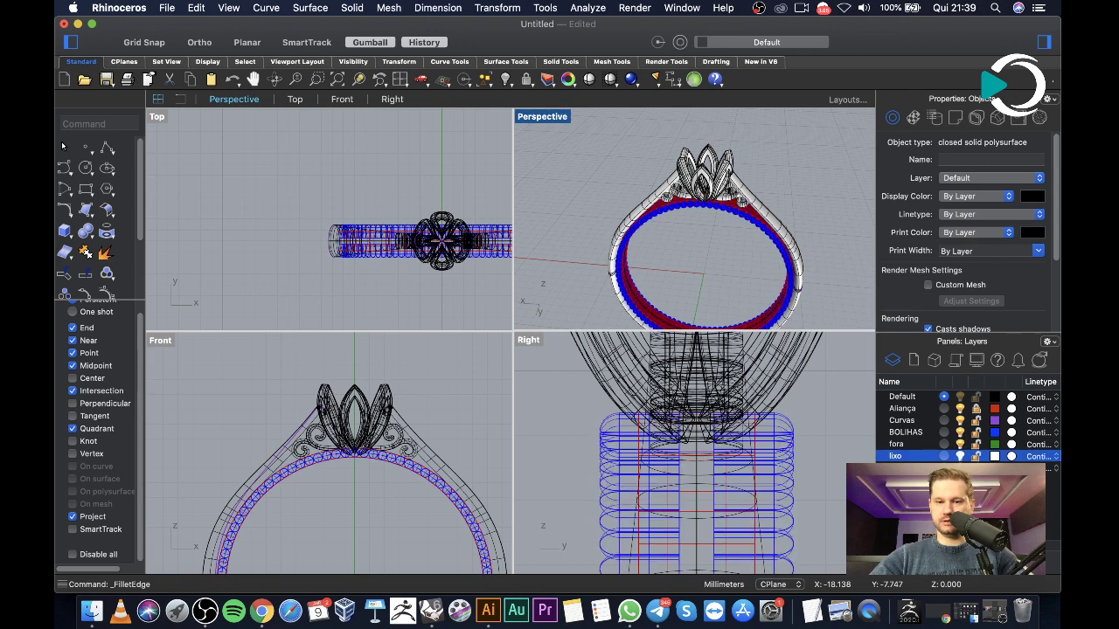
{"action": "left_click", "coordinate": [961, 468]}
Maximize the Perspective viewport and set its display mode to Artistic to present the whole ring
{"action": "right_click_drag", "start_coordinate": [702, 239], "coordinate": [702, 203]}
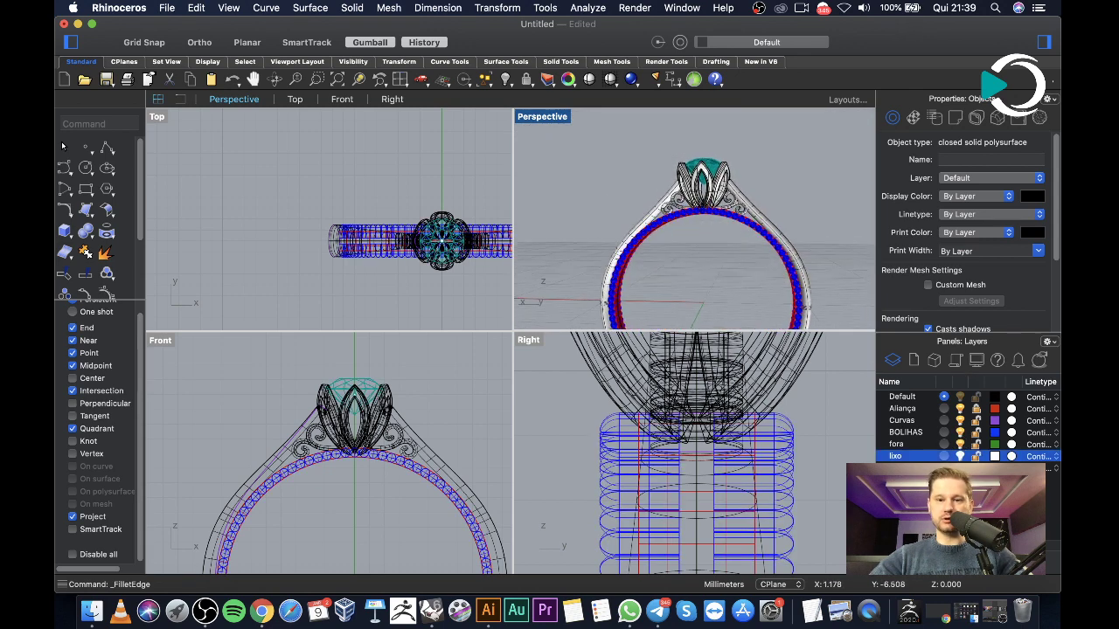
{"action": "scroll", "coordinate": [602, 302], "scroll_direction": "down", "scroll_amount": 2}
{"action": "scroll", "coordinate": [673, 176], "scroll_direction": "down", "scroll_amount": 3}
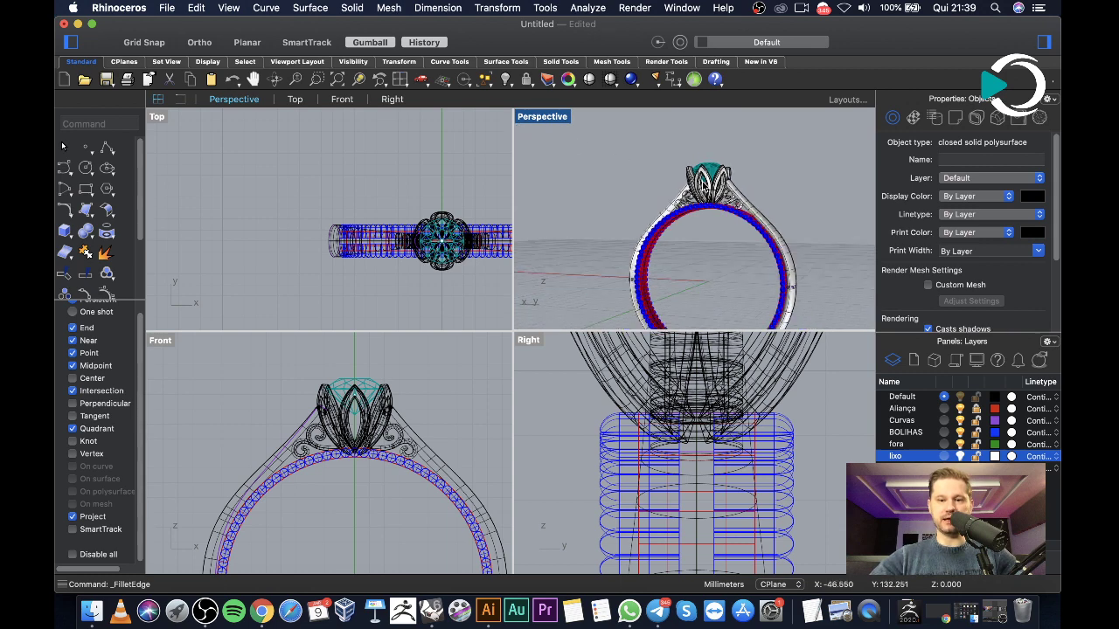
{"action": "double_click", "coordinate": [542, 117]}
{"action": "right_click_drag", "start_coordinate": [647, 230], "coordinate": [614, 287]}
{"action": "scroll", "coordinate": [581, 289], "scroll_direction": "up", "scroll_amount": 3}
{"action": "scroll", "coordinate": [615, 270], "scroll_direction": "down", "scroll_amount": 4}
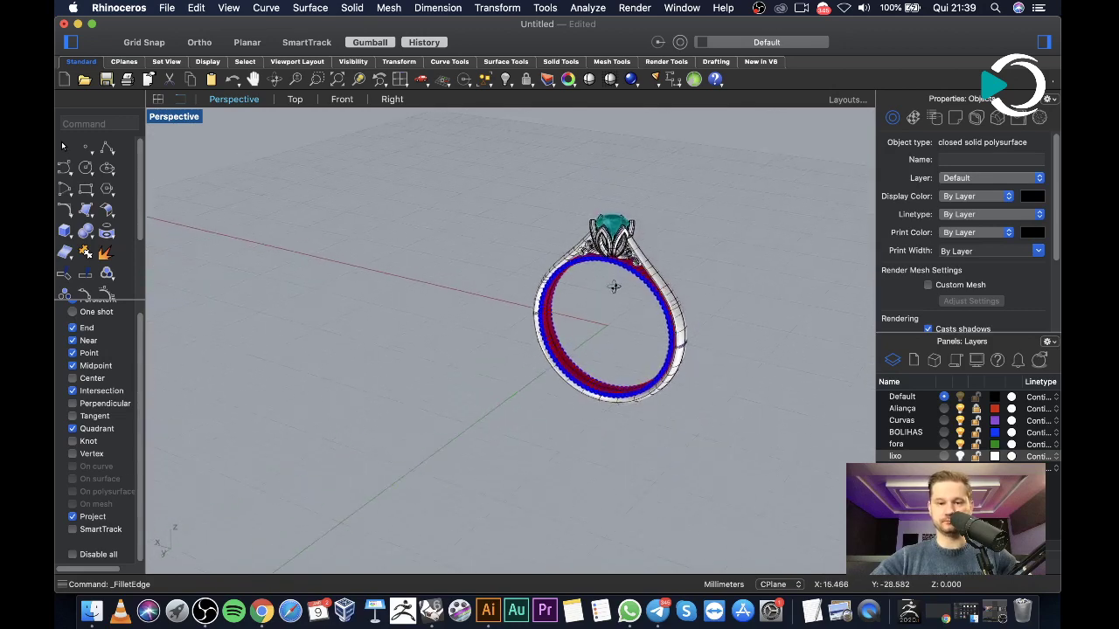
{"action": "left_click", "coordinate": [172, 119]}
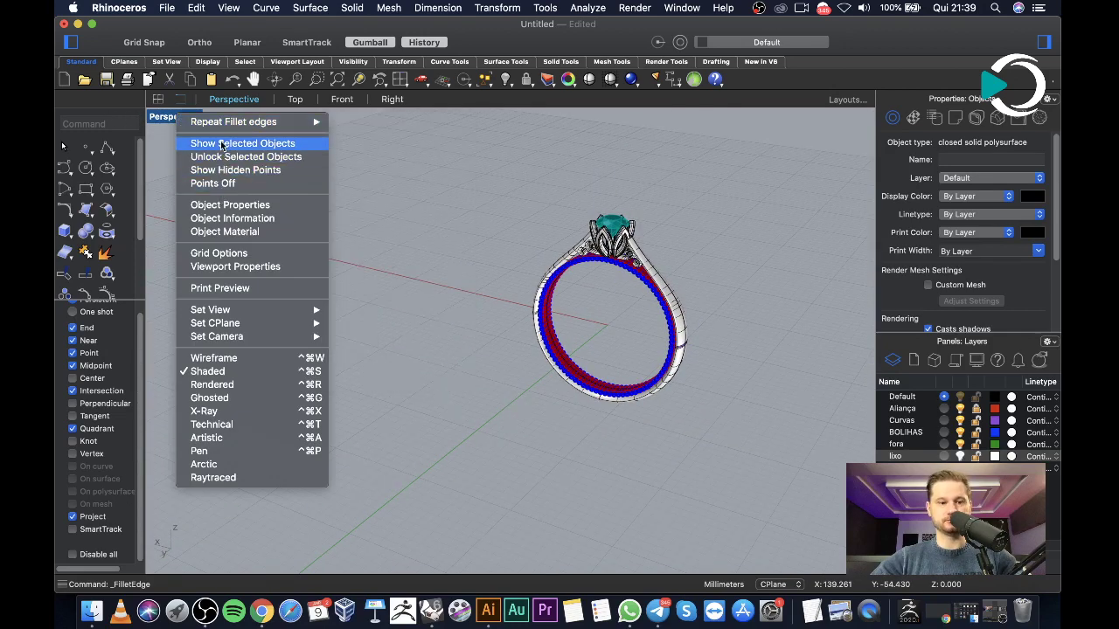
{"action": "left_click", "coordinate": [208, 443]}
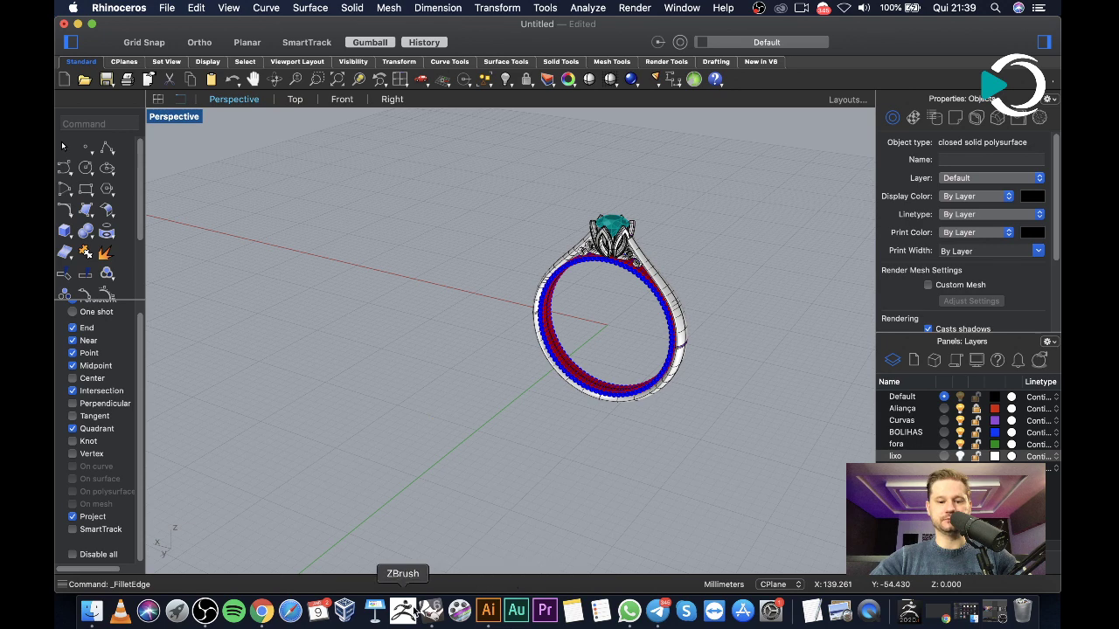
Switch to OBS Studio, transition the WebCam scene to the program output, and return to Rhinoceros
{"action": "left_click", "coordinate": [202, 612]}
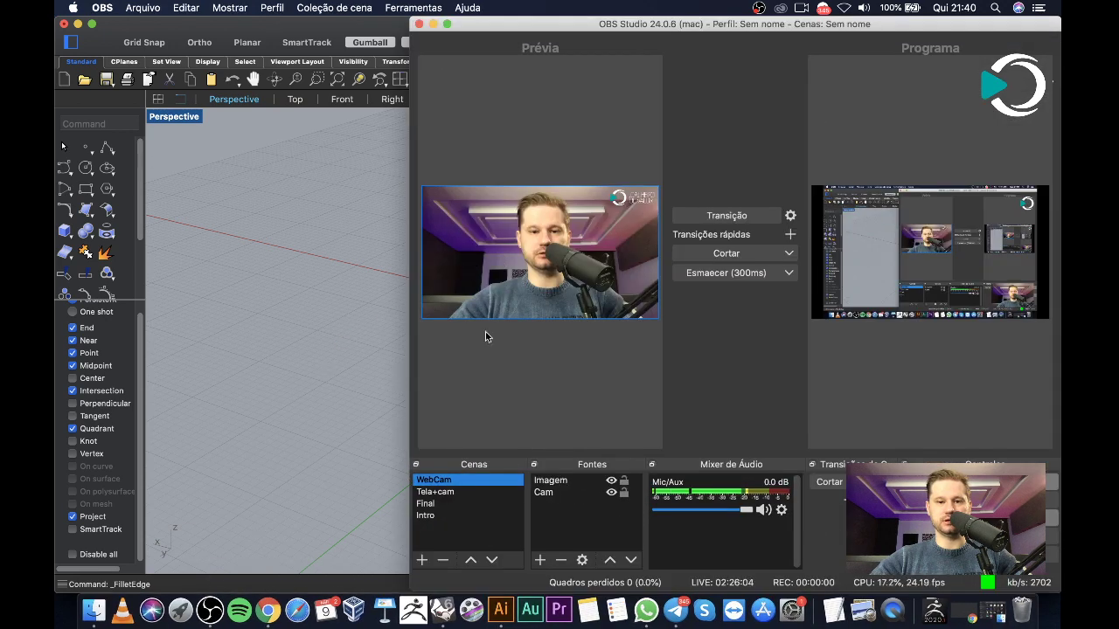
{"action": "left_click", "coordinate": [726, 216]}
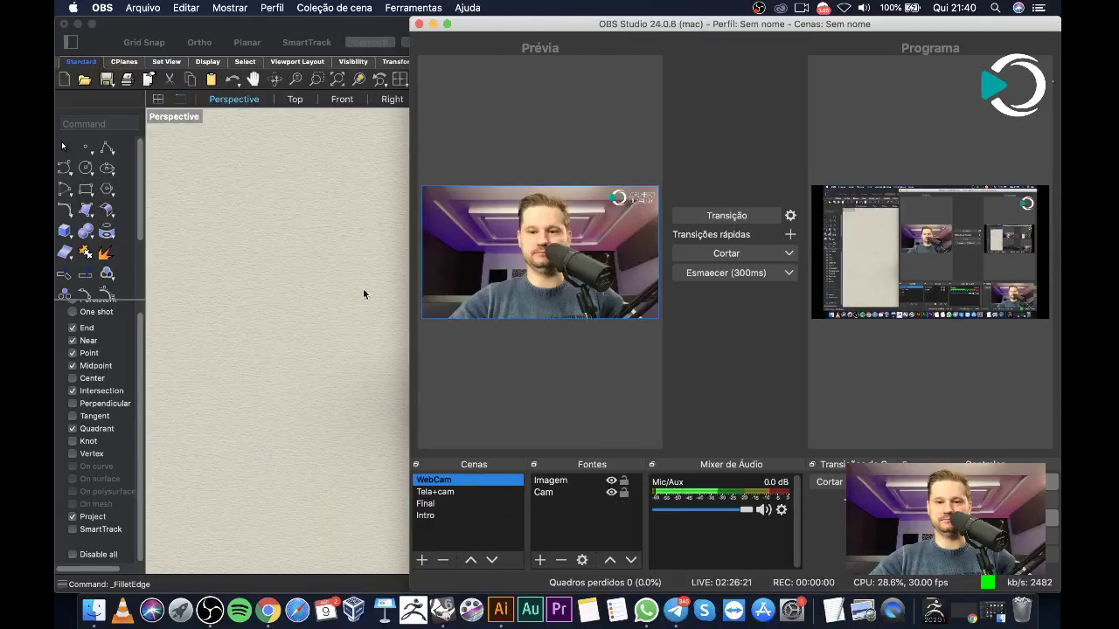
{"action": "left_click", "coordinate": [292, 305]}
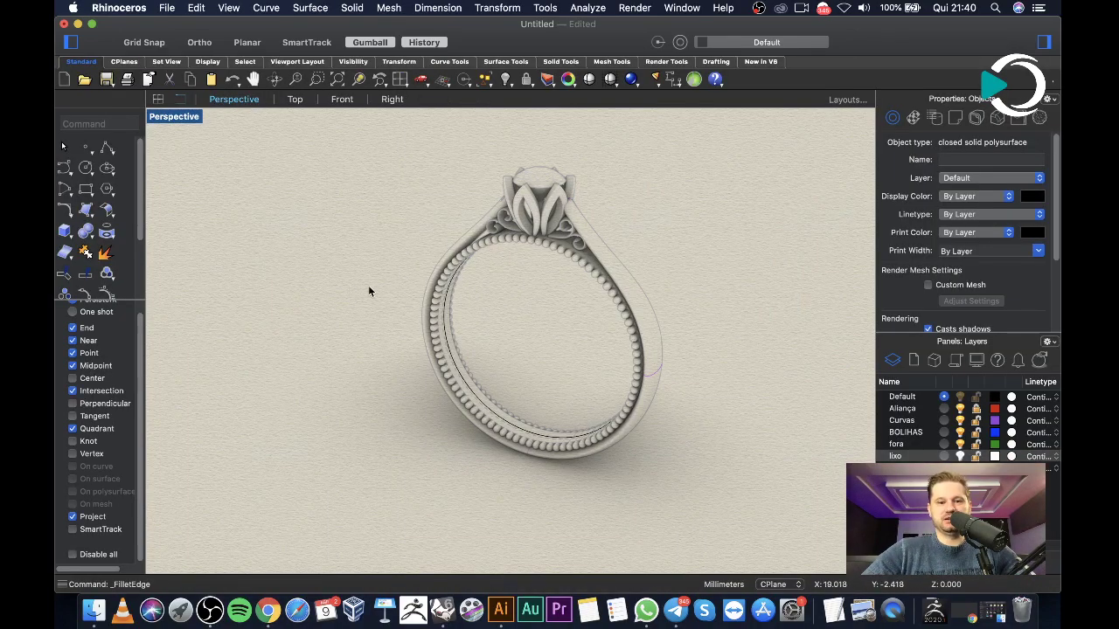
Examine the finished ring from the front, the sides and above, including the flower setting, scrollwork and beaded shank
{"action": "right_click_drag", "start_coordinate": [572, 309], "coordinate": [522, 324]}
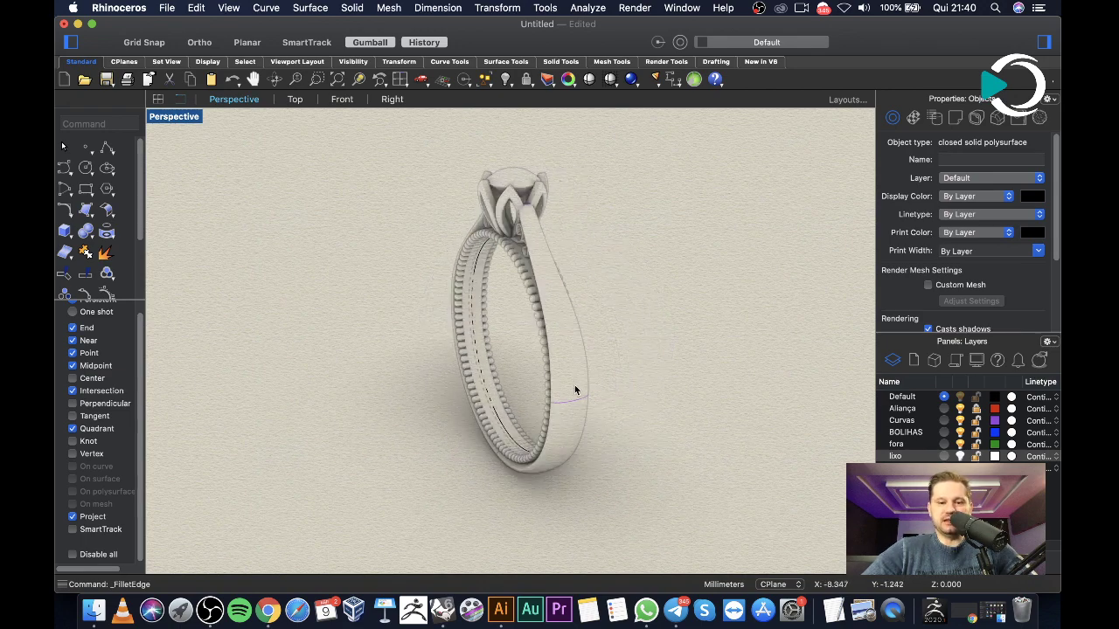
{"action": "mouse_move", "coordinate": [444, 224]}
{"action": "right_mouse_down"}
{"action": "mouse_move", "coordinate": [479, 238]}
{"action": "mouse_move", "coordinate": [516, 231]}
{"action": "right_mouse_up"}
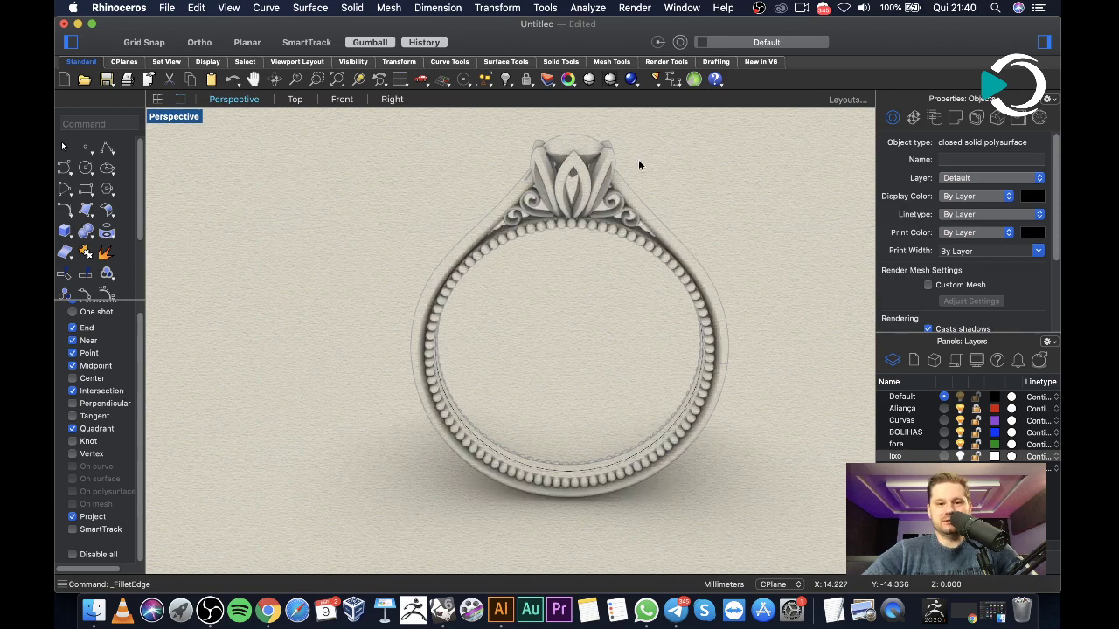
{"action": "right_click_drag", "start_coordinate": [654, 175], "coordinate": [699, 194]}
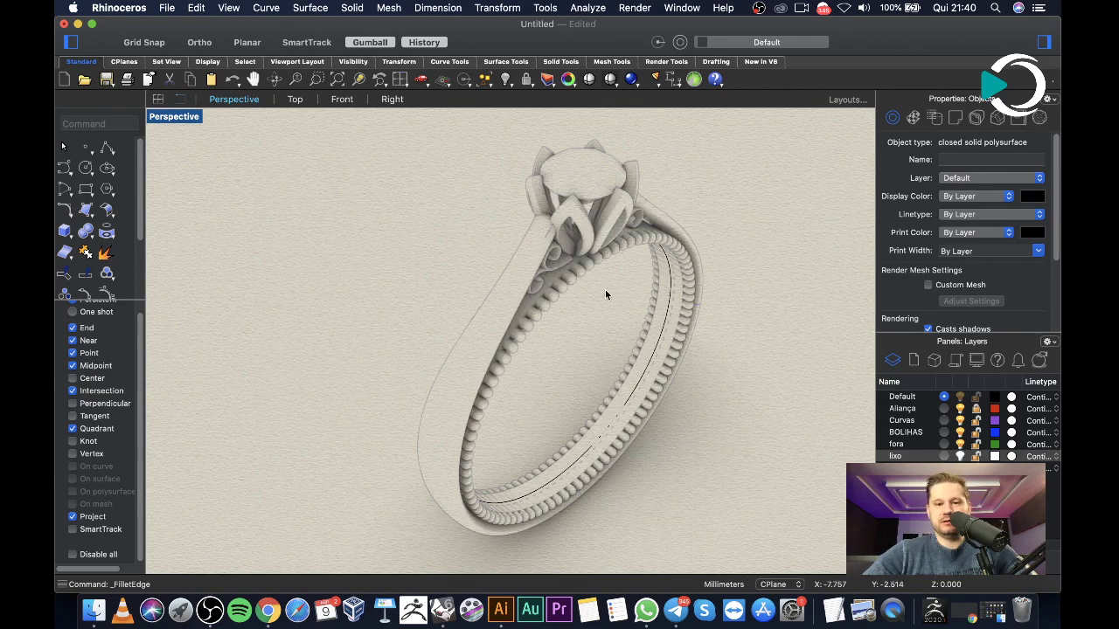
{"action": "mouse_move", "coordinate": [556, 289]}
{"action": "right_mouse_down"}
{"action": "mouse_move", "coordinate": [544, 292]}
{"action": "mouse_move", "coordinate": [548, 281]}
{"action": "right_mouse_up"}
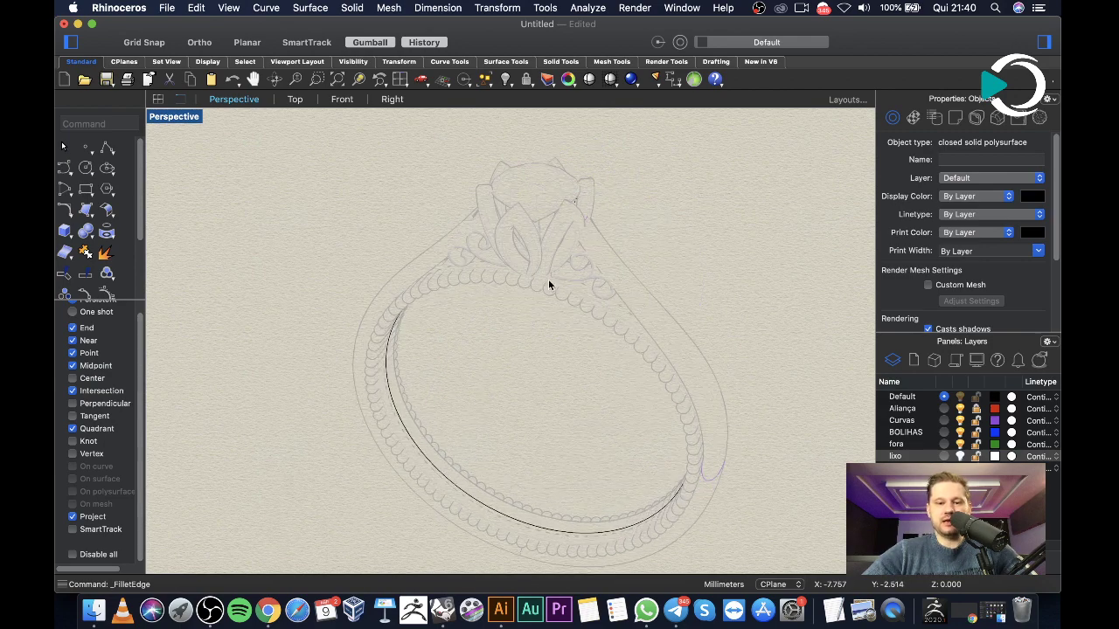
{"action": "right_click_drag", "start_coordinate": [347, 316], "coordinate": [492, 474]}
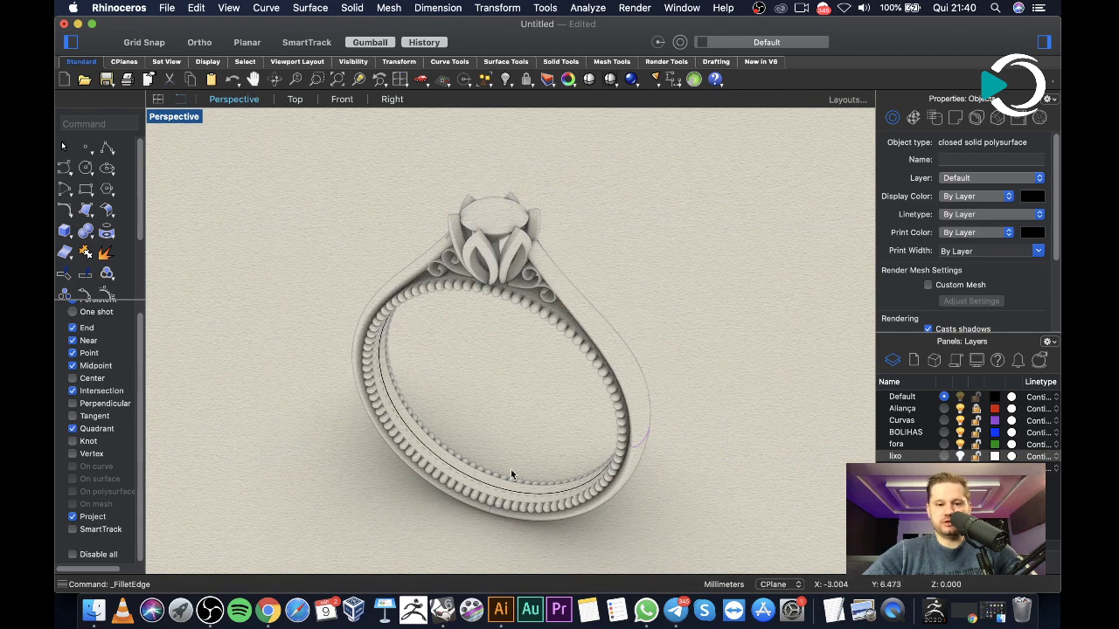
{"action": "scroll", "coordinate": [539, 552], "scroll_direction": "up", "scroll_amount": 2}
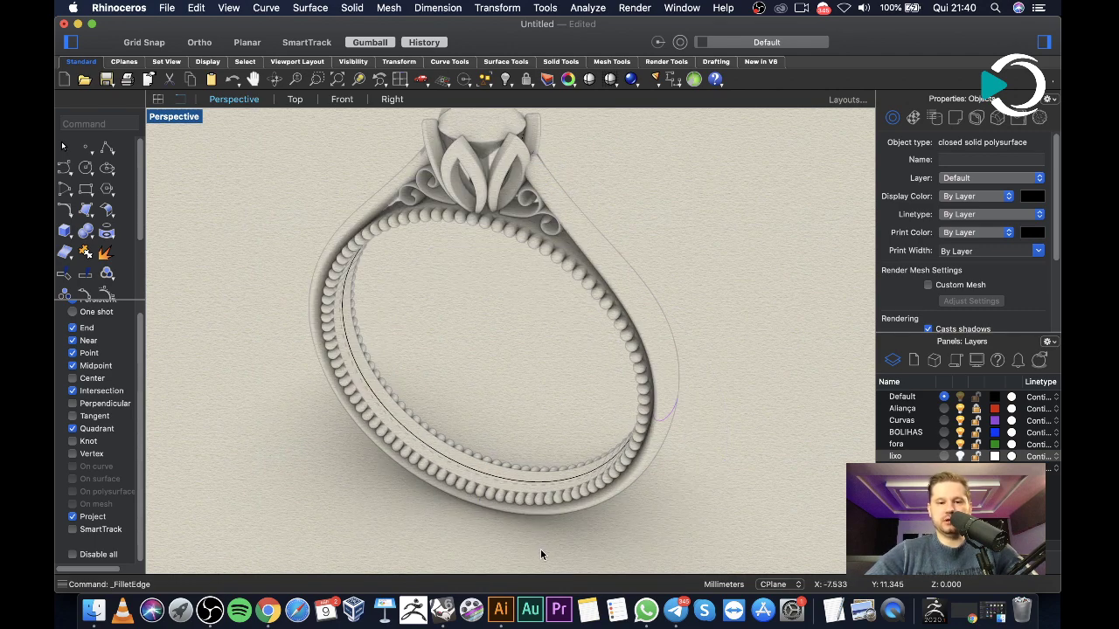
{"action": "scroll", "coordinate": [541, 548], "scroll_direction": "down", "scroll_amount": 2}
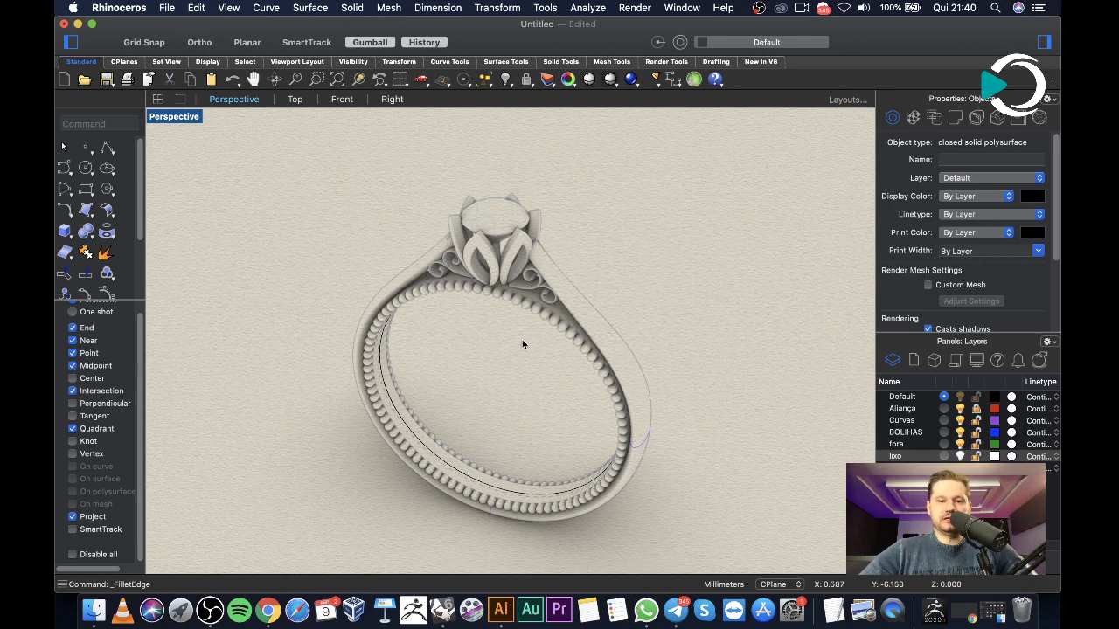
{"action": "scroll", "coordinate": [470, 470], "scroll_direction": "up", "scroll_amount": 2}
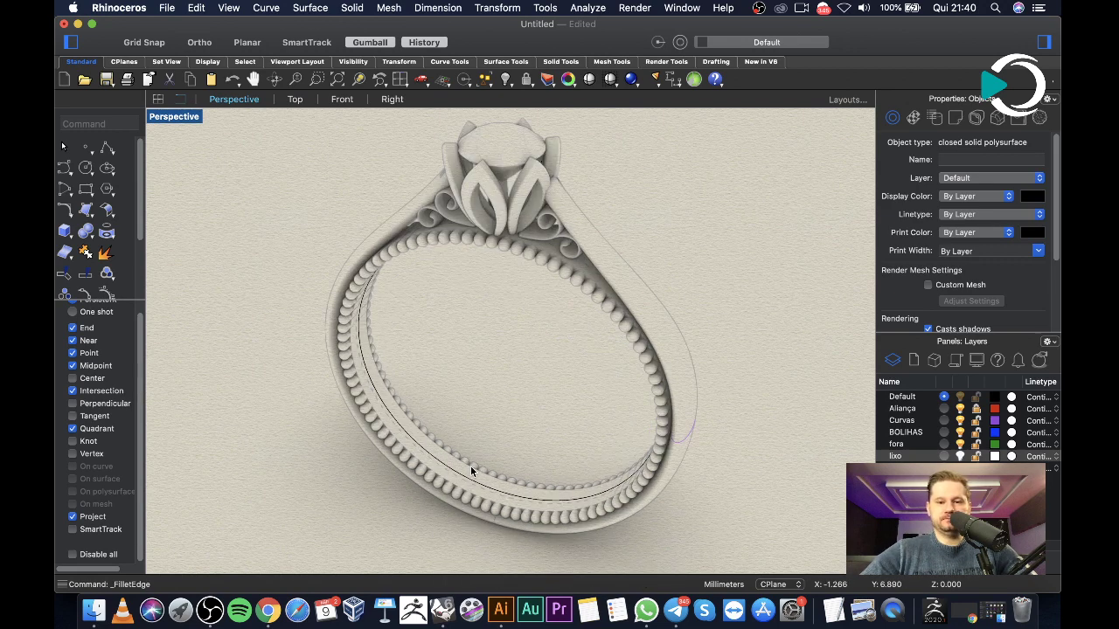
{"action": "scroll", "coordinate": [471, 465], "scroll_direction": "up", "scroll_amount": 1}
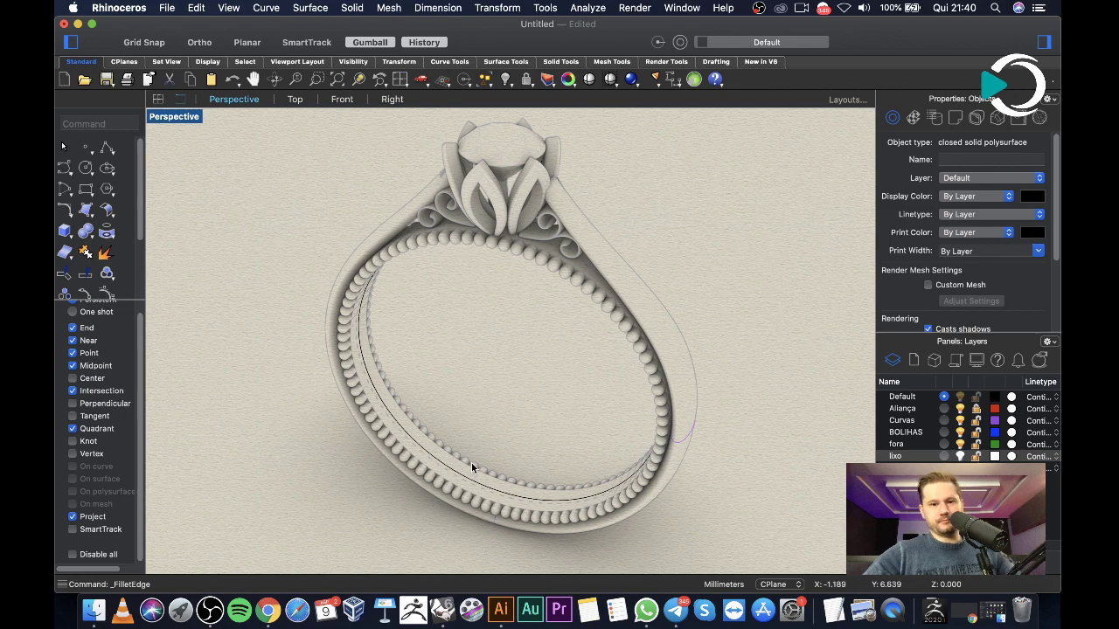
{"action": "right_click_drag", "start_coordinate": [515, 425], "coordinate": [522, 425]}
{"action": "scroll", "coordinate": [523, 425], "scroll_direction": "down", "scroll_amount": 2}
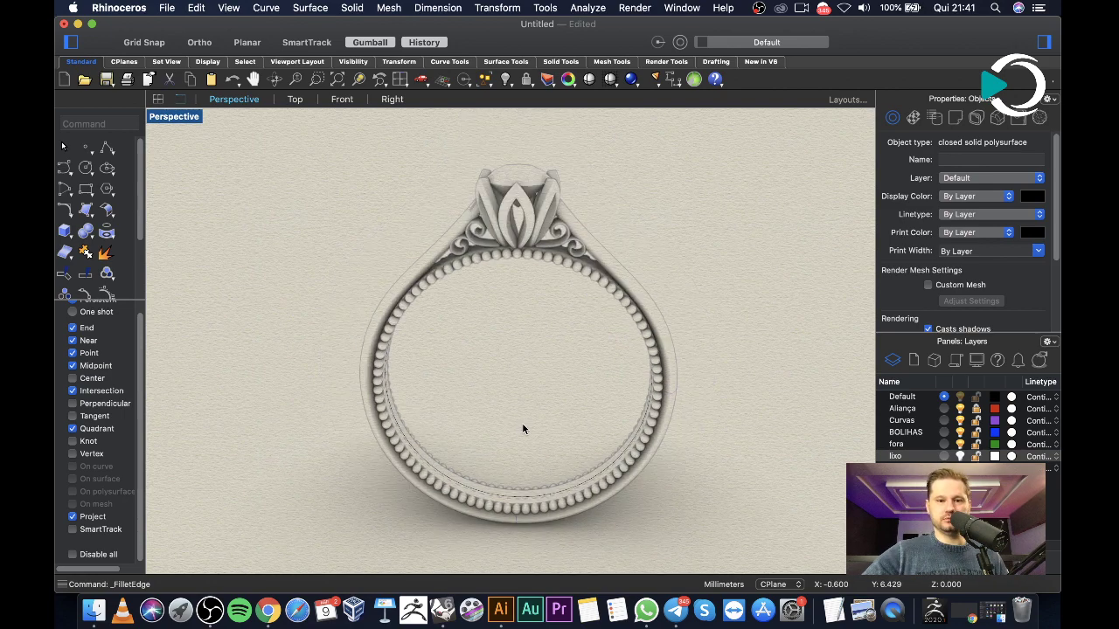
{"action": "right_click_drag", "start_coordinate": [514, 426], "coordinate": [514, 420]}
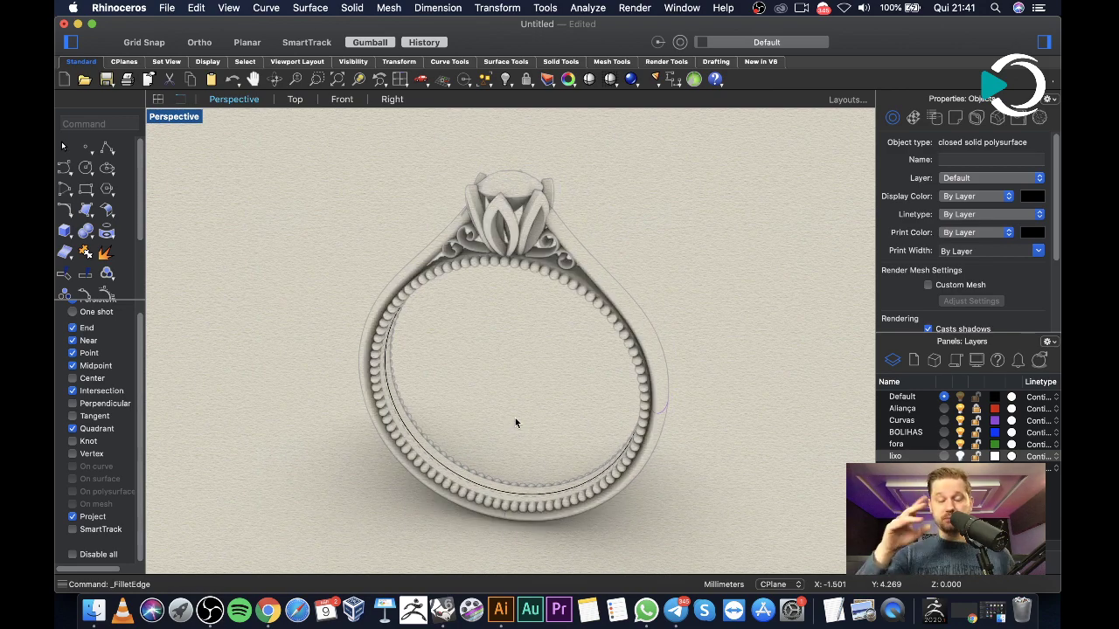